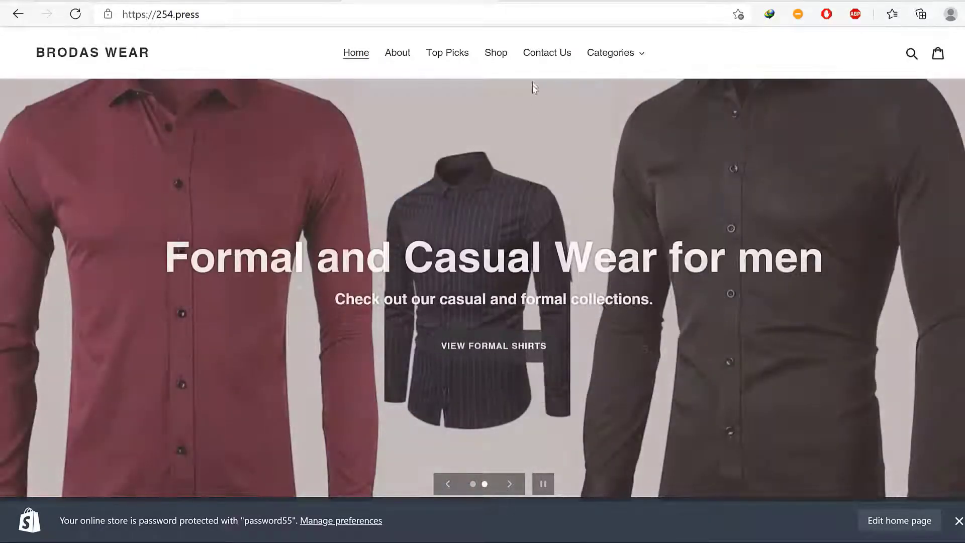
# Open the storefront's all-products page (/collections/all), then select and deselect the store domain in the address bar
pyautogui.click(496, 55)
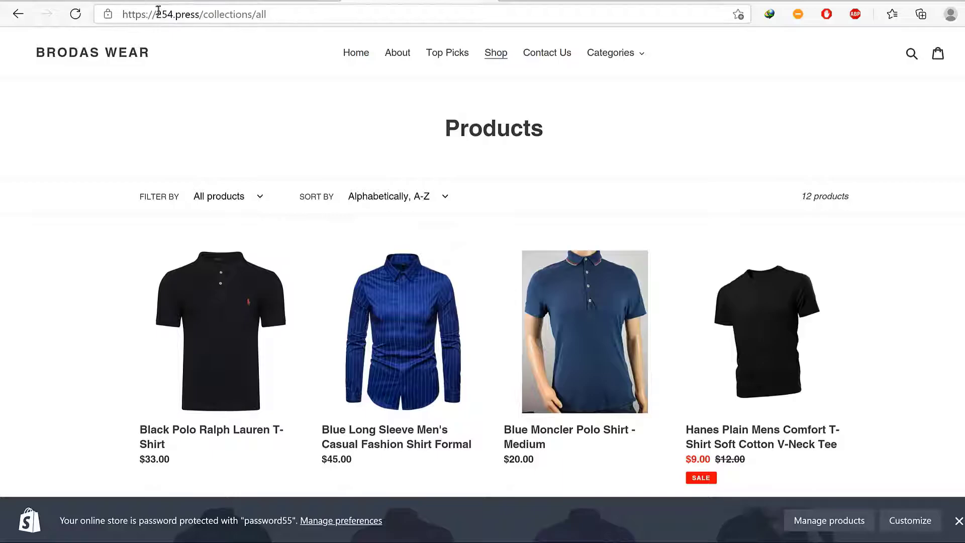
pyautogui.moveTo(159, 11); pyautogui.dragTo(200, 13)
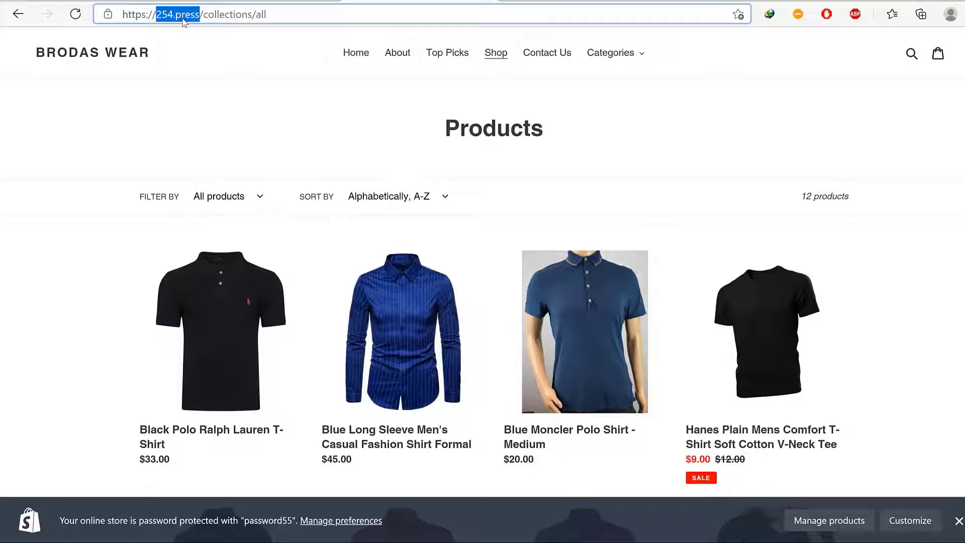
pyautogui.click(181, 15)
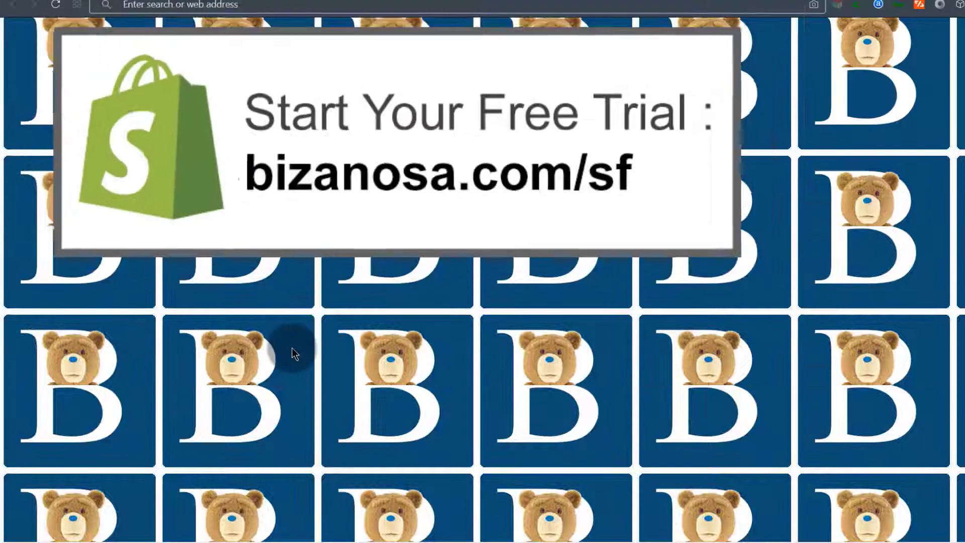
pyautogui.click(134, 5)
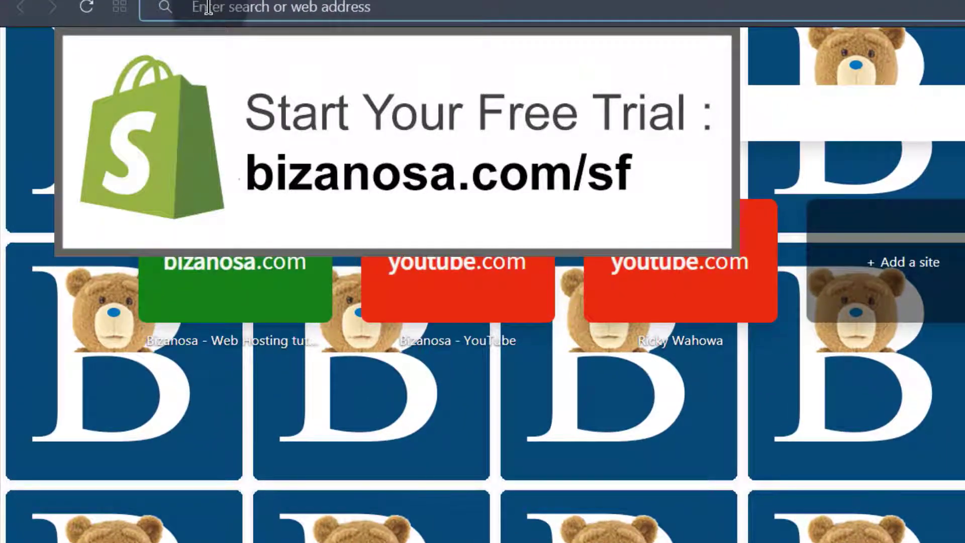
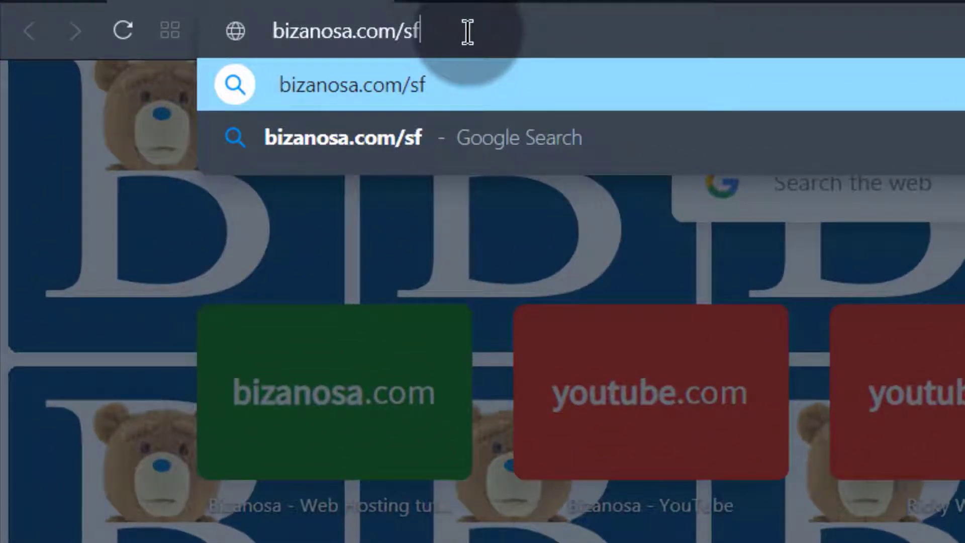
pyautogui.press('Return')
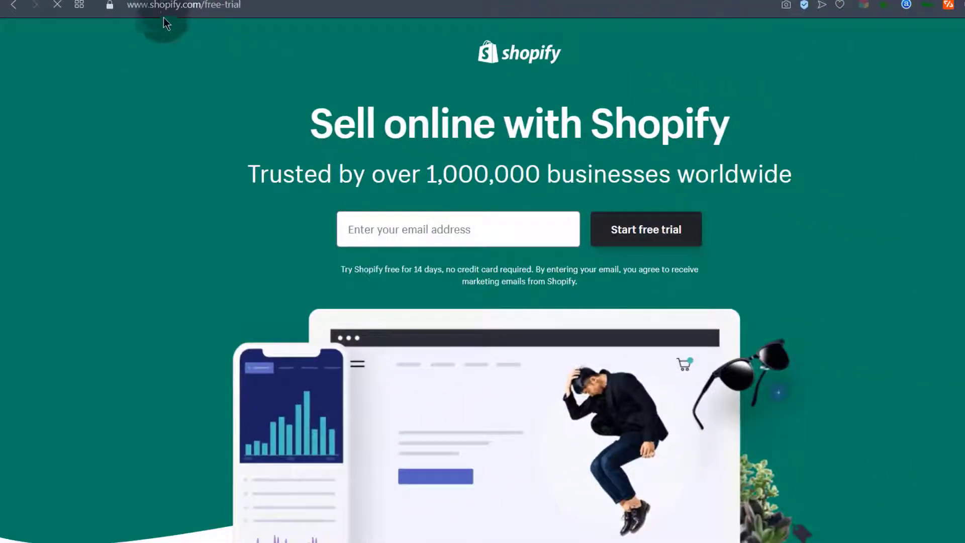
# Enter the account e-mail address and start the Shopify free trial
pyautogui.moveTo(164, 6); pyautogui.dragTo(255, 8)
pyautogui.click(229, 10)
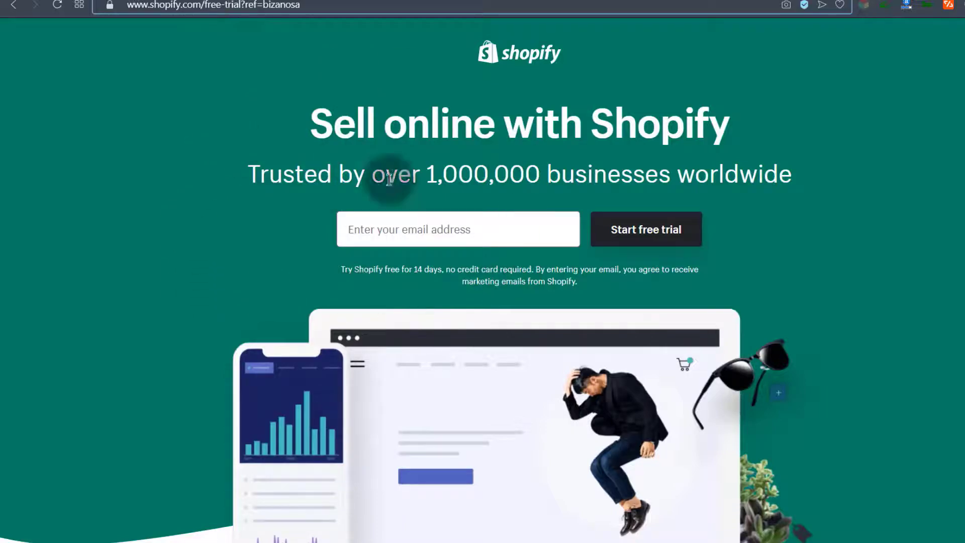
pyautogui.click(385, 230)
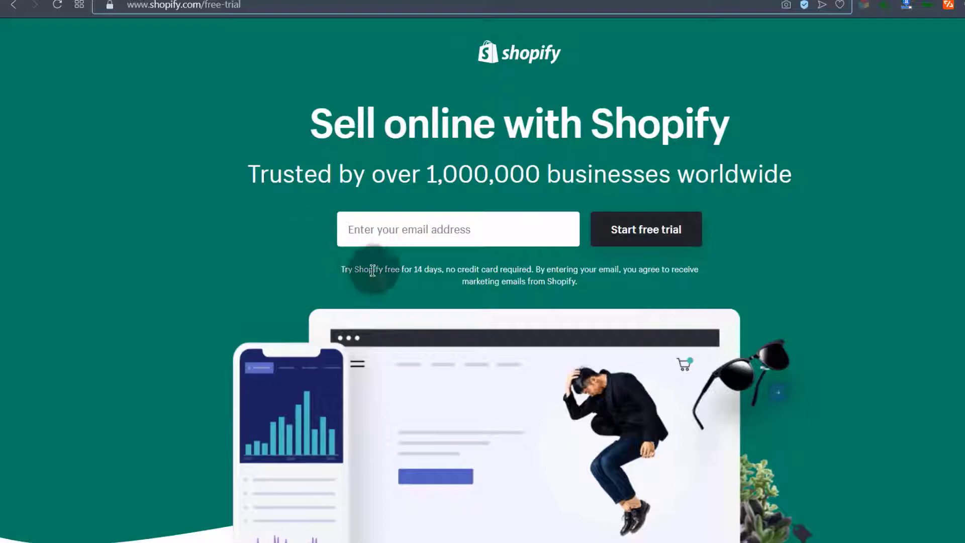
pyautogui.click(365, 227)
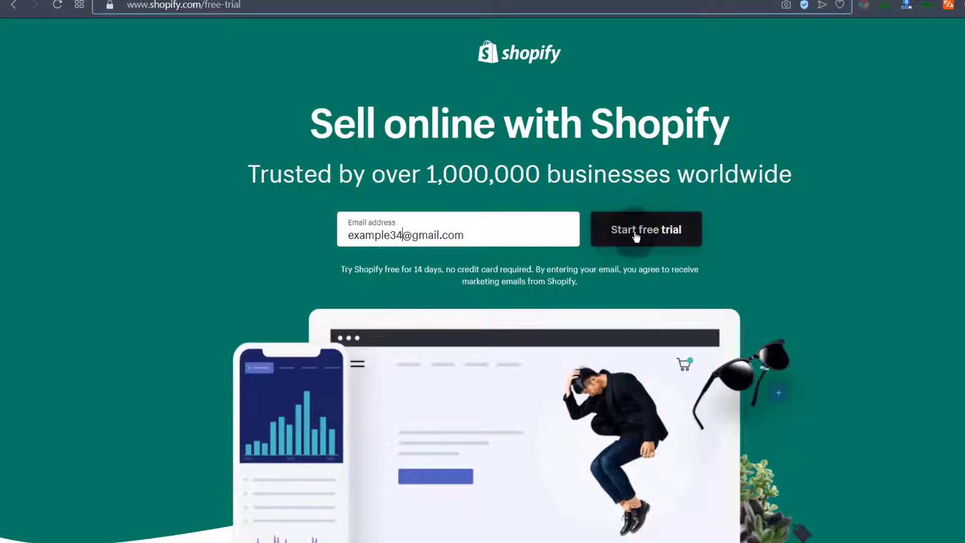
pyautogui.click(713, 235)
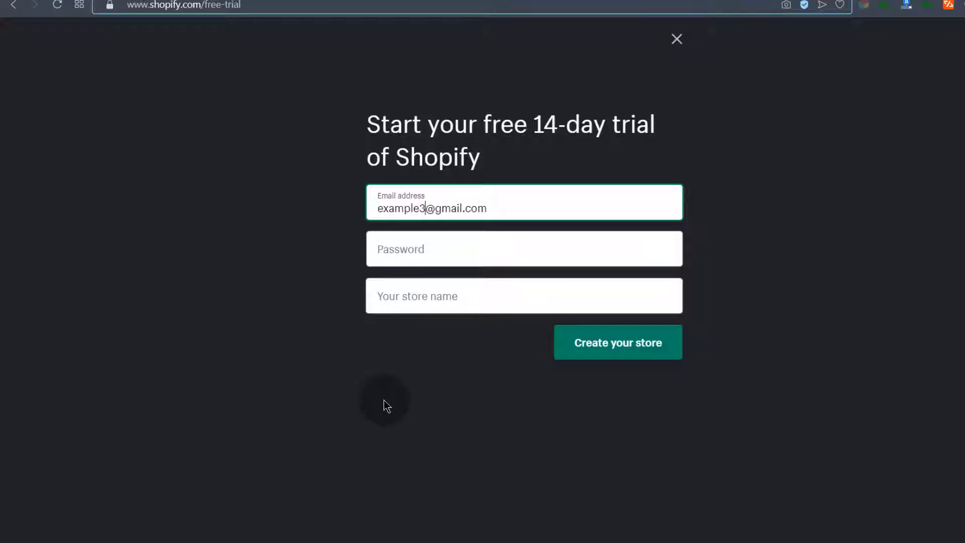
# In Notepad, add a hyphen to the saved password, select that line, and minimize the notes
pyautogui.hotkey('alt', 'Tab')
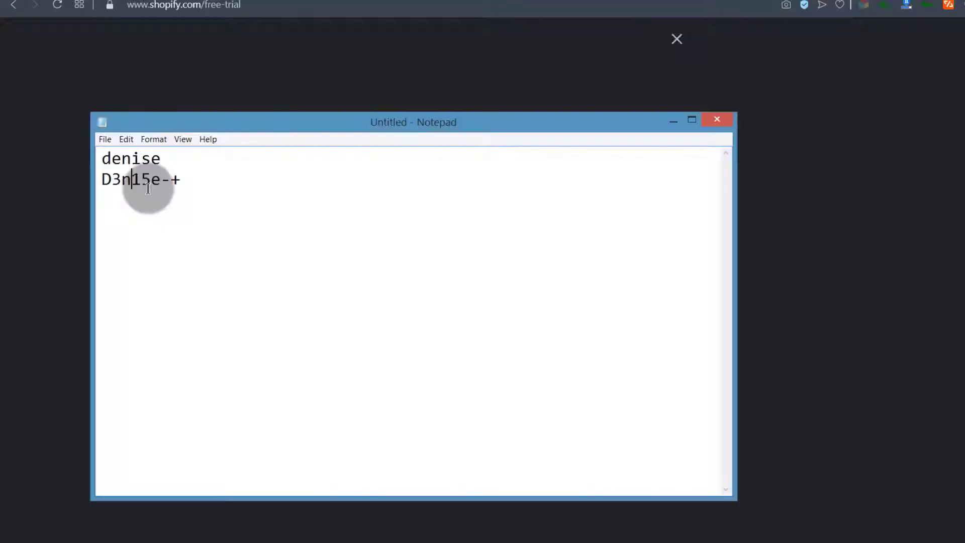
pyautogui.write('-')
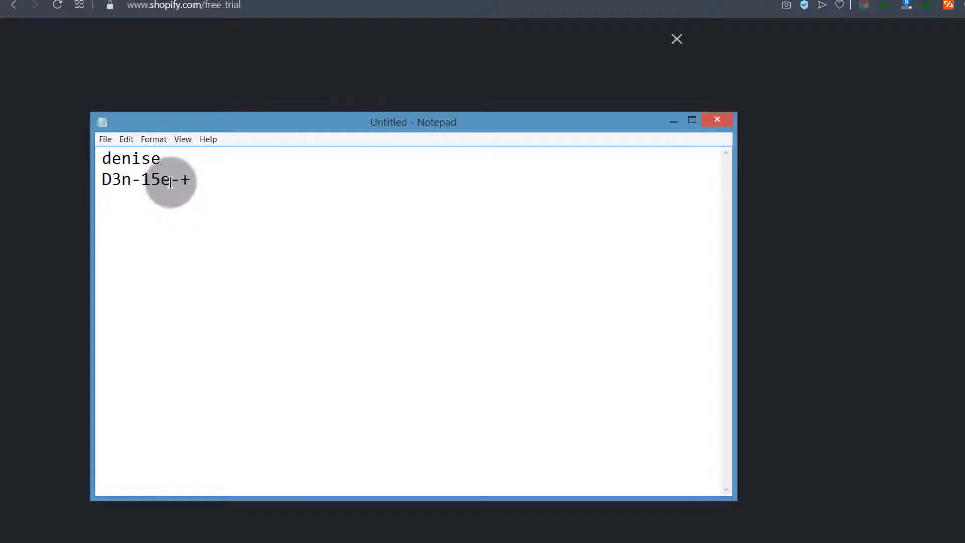
pyautogui.click(106, 177)
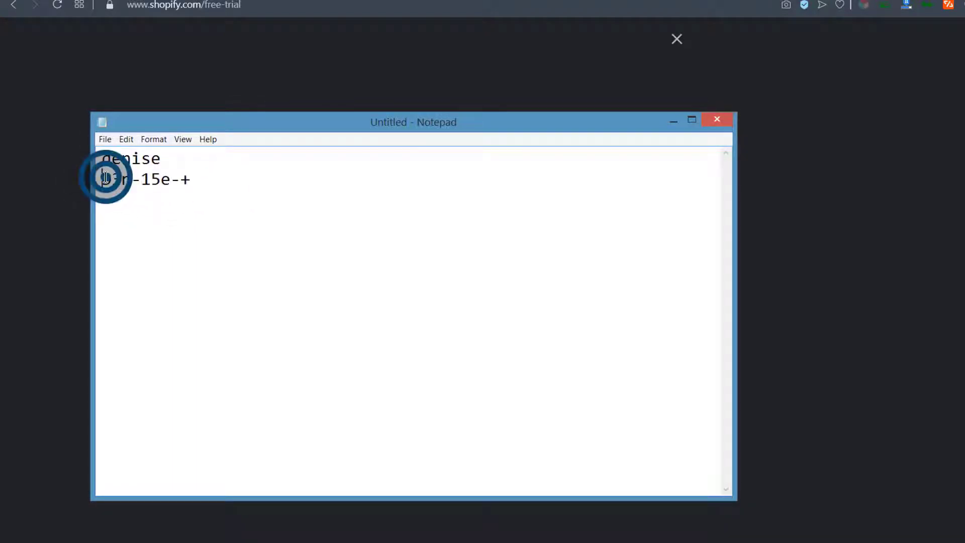
pyautogui.moveTo(106, 177); pyautogui.dragTo(209, 183)
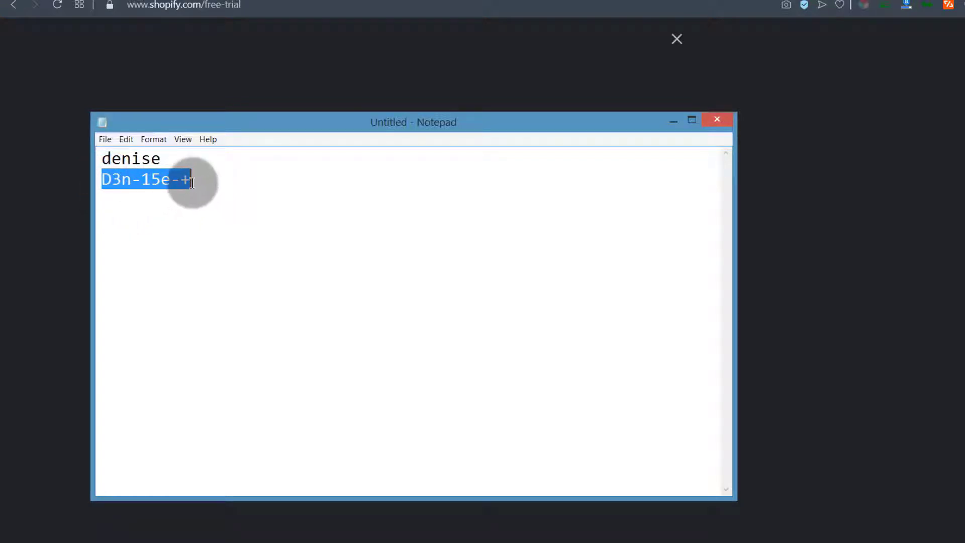
pyautogui.click(716, 121)
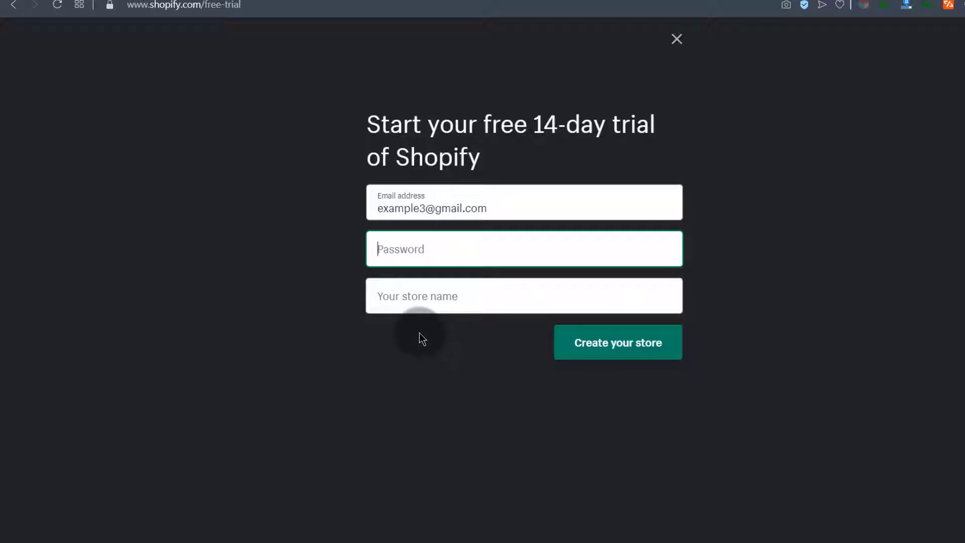
# Enter 'Broda Wear' as the store name, correcting its capitalisation, before filling in the password
pyautogui.click(395, 297)
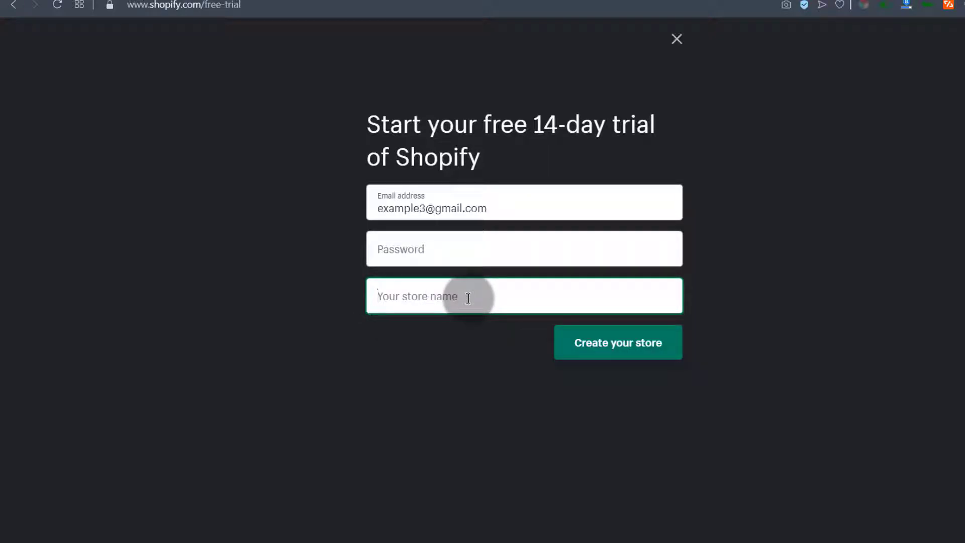
pyautogui.write('broda Wear')
pyautogui.press('BackSpace')
pyautogui.press('BackSpace')
pyautogui.press('BackSpace')
pyautogui.press('BackSpace')
pyautogui.press('BackSpace')
pyautogui.write('Wear')
pyautogui.press('Left')
pyautogui.press('Left')
pyautogui.press('Left')
pyautogui.press('Left')
pyautogui.press('Left')
pyautogui.press('Left')
pyautogui.press('Left')
pyautogui.press('Left')
pyautogui.press('Left')
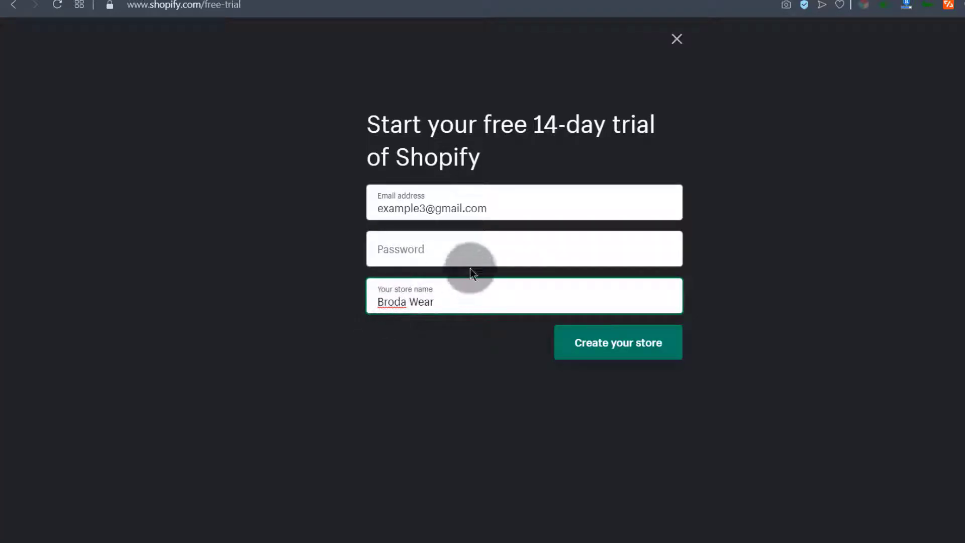
pyautogui.click(397, 250)
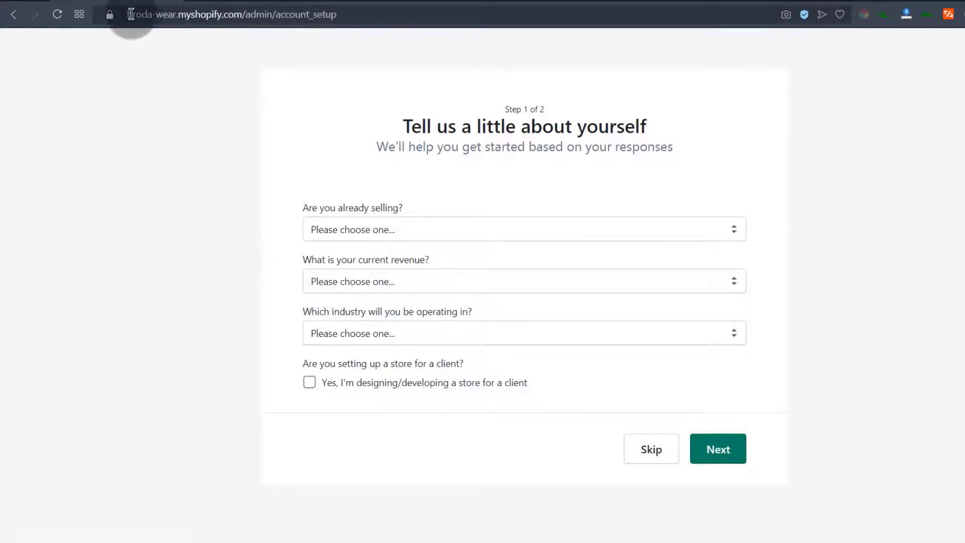
pyautogui.moveTo(130, 12); pyautogui.dragTo(216, 14)
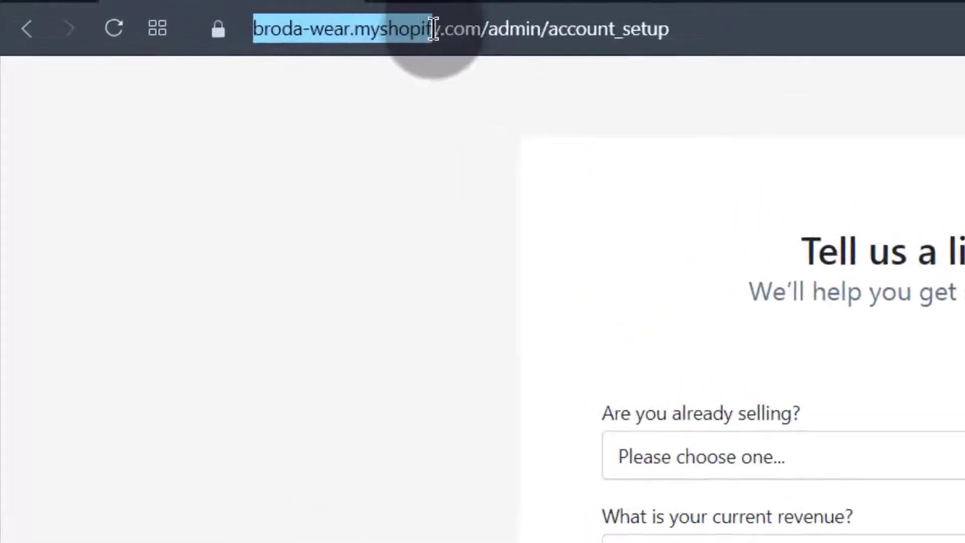
pyautogui.moveTo(431, 29); pyautogui.dragTo(470, 29)
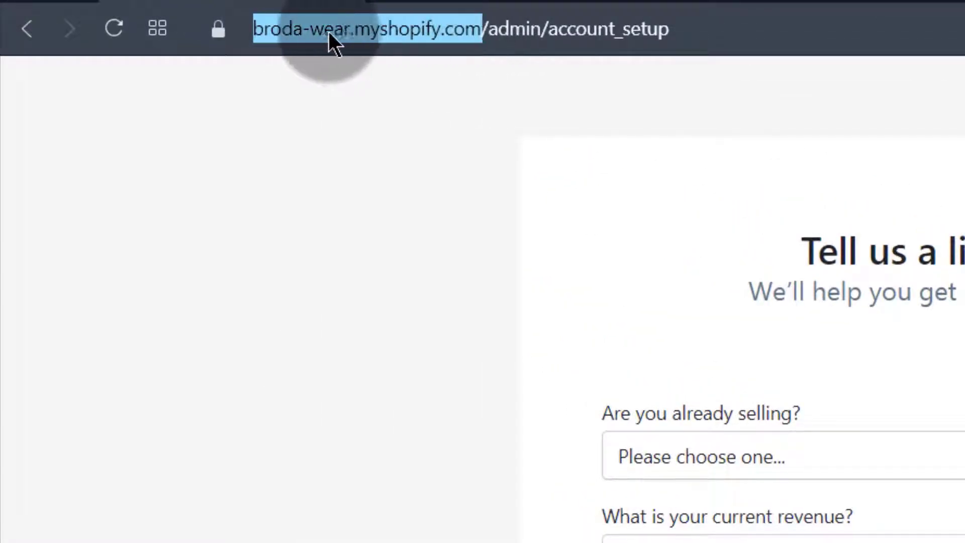
pyautogui.click(309, 29)
pyautogui.click(255, 30)
pyautogui.moveTo(255, 30); pyautogui.dragTo(550, 35)
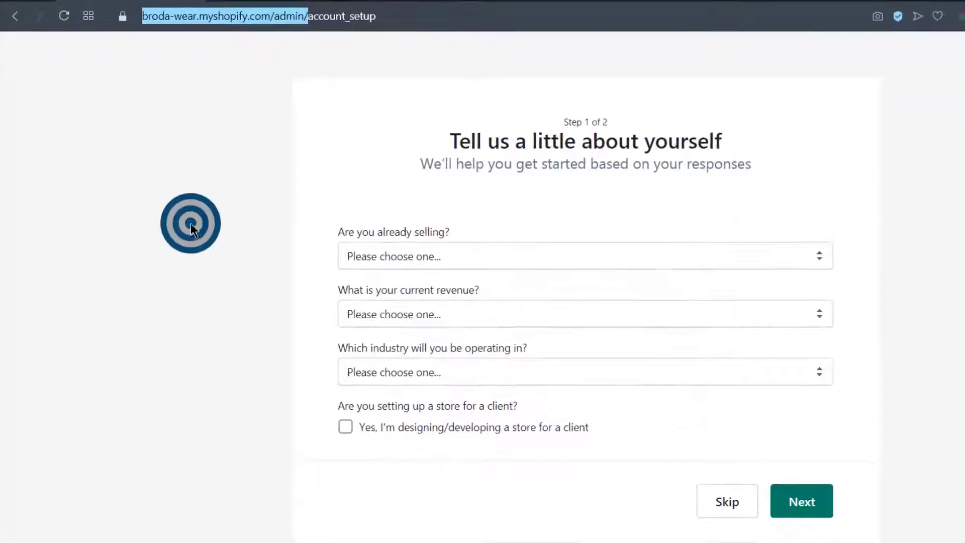
pyautogui.tripleClick(191, 225)
pyautogui.click(486, 184)
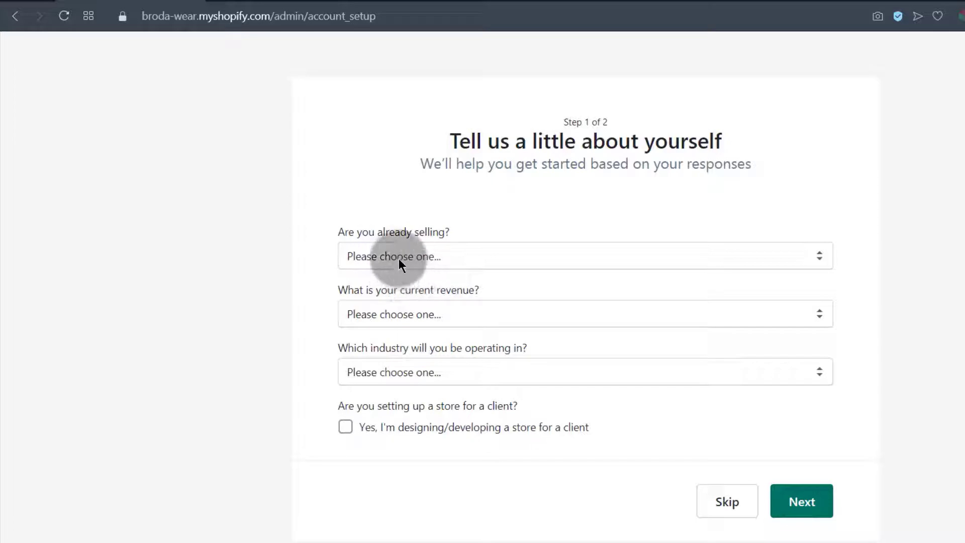
# Answer: not selling yet, product launching soon, KES0 revenue, industry Other, not for a client; continue
pyautogui.click(442, 259)
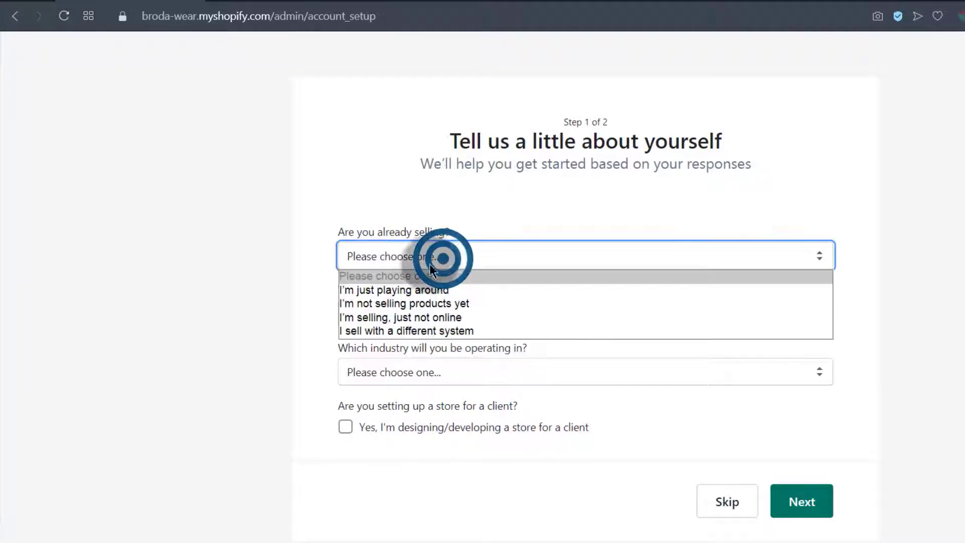
pyautogui.click(384, 304)
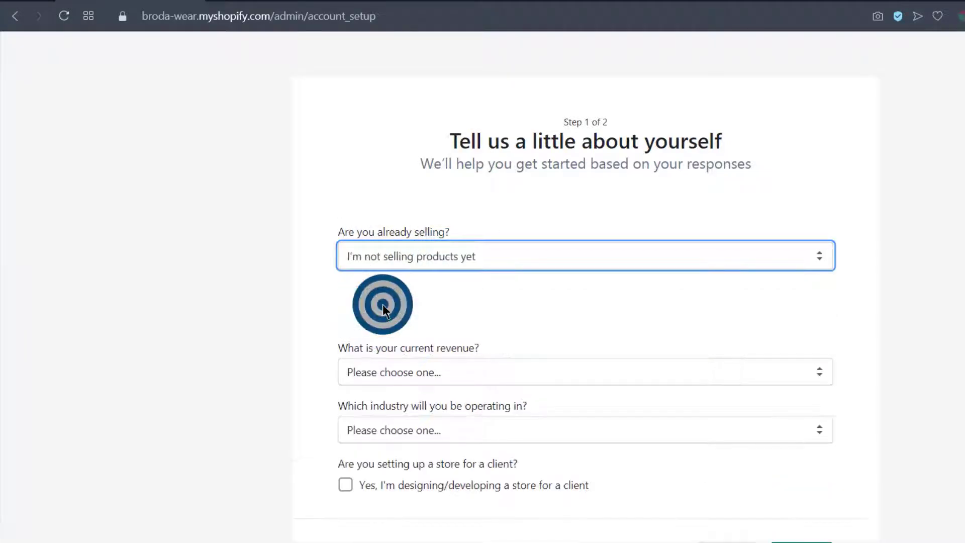
pyautogui.click(374, 316)
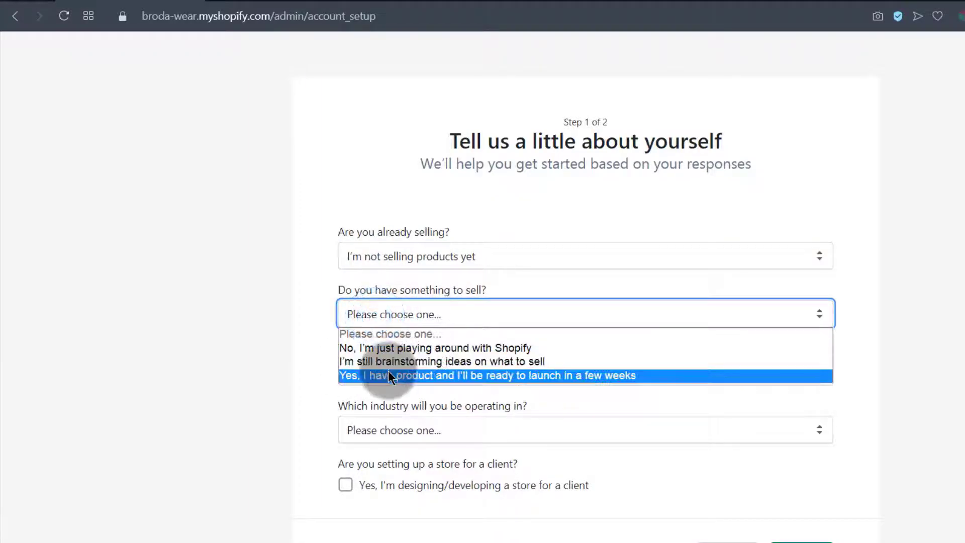
pyautogui.click(389, 376)
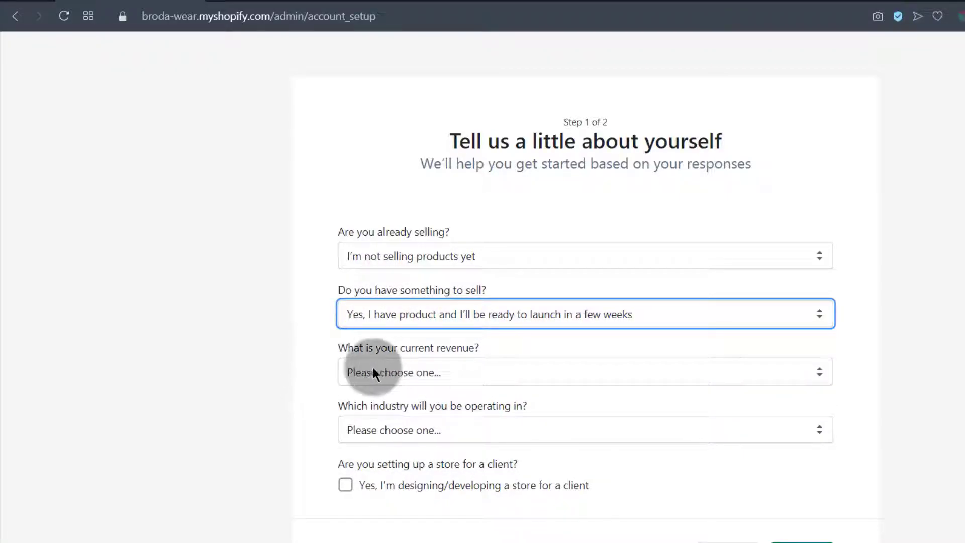
pyautogui.click(395, 371)
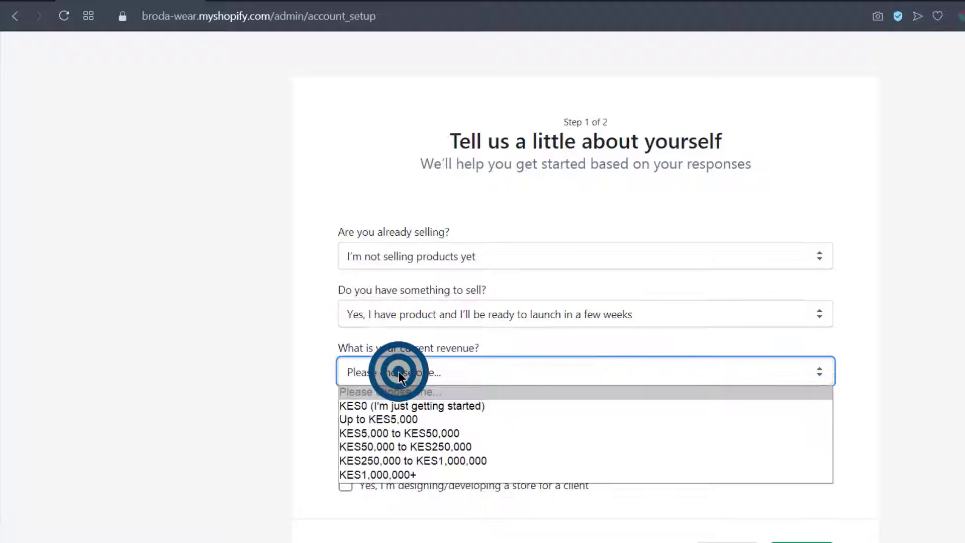
pyautogui.click(399, 407)
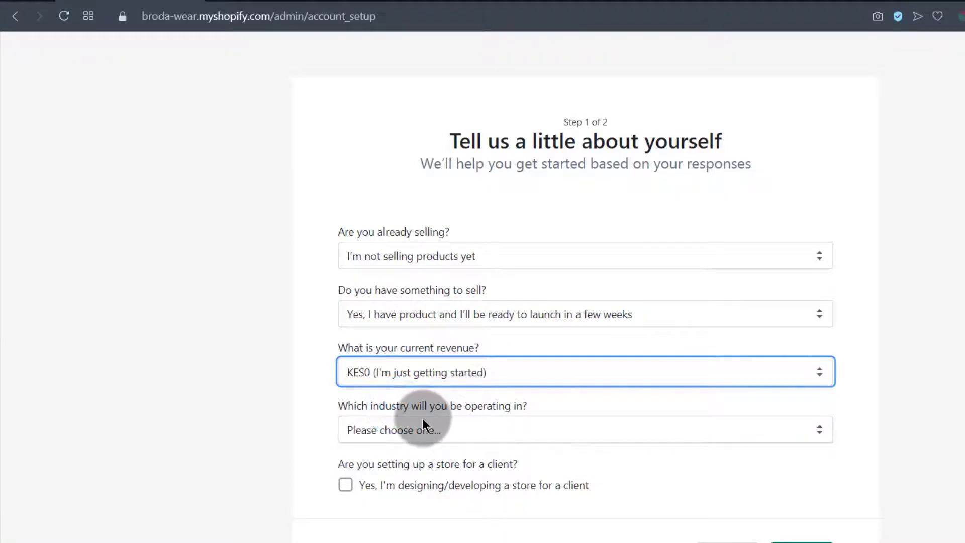
pyautogui.click(378, 439)
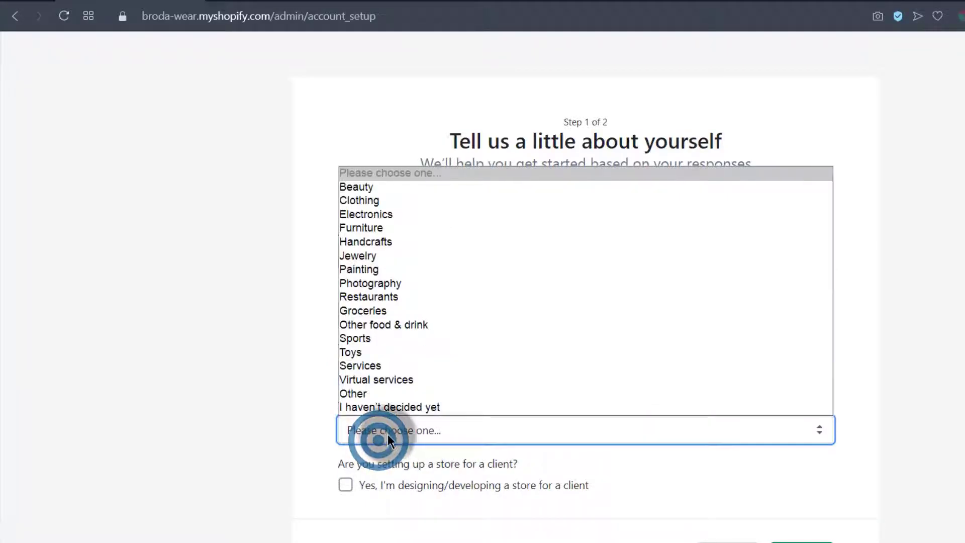
pyautogui.click(376, 394)
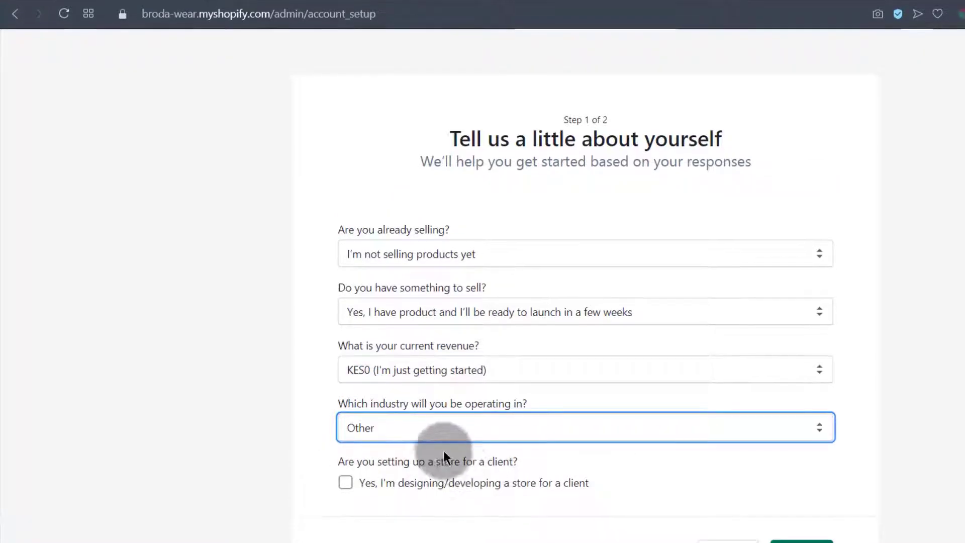
pyautogui.click(391, 439)
pyautogui.click(392, 439)
pyautogui.click(801, 508)
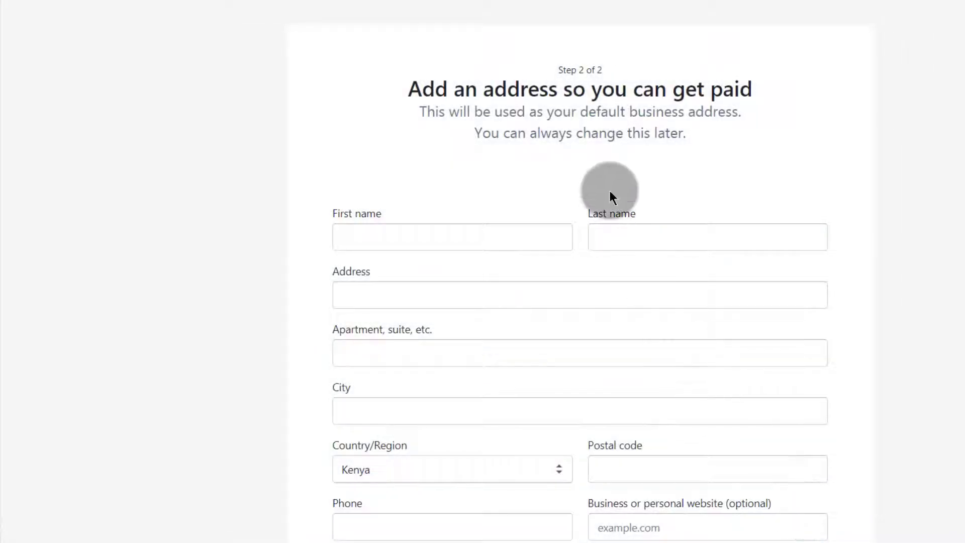
# Skip the business address fields and enter the Broda Wear store admin
pyautogui.scroll(-3, 433, 307)
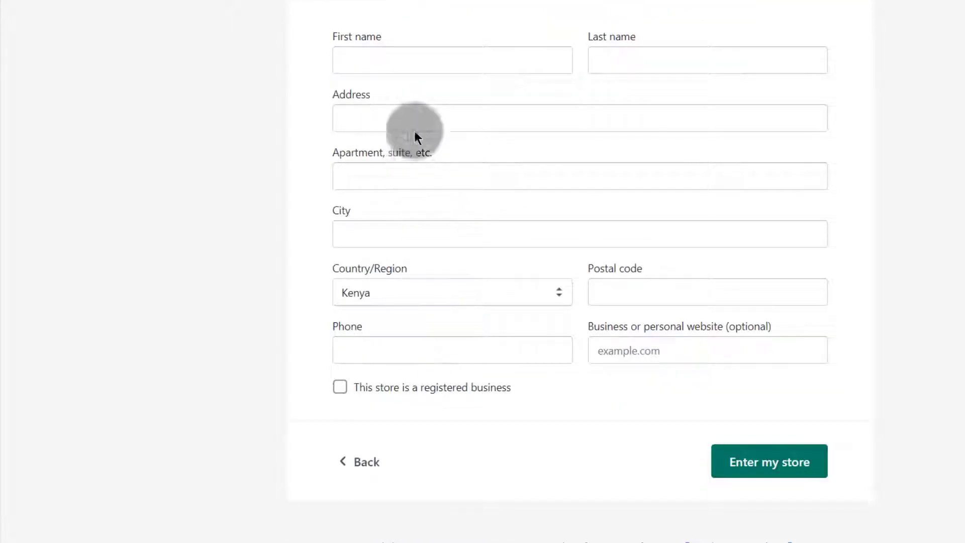
pyautogui.scroll(3, 402, 357)
pyautogui.scroll(-2, 425, 379)
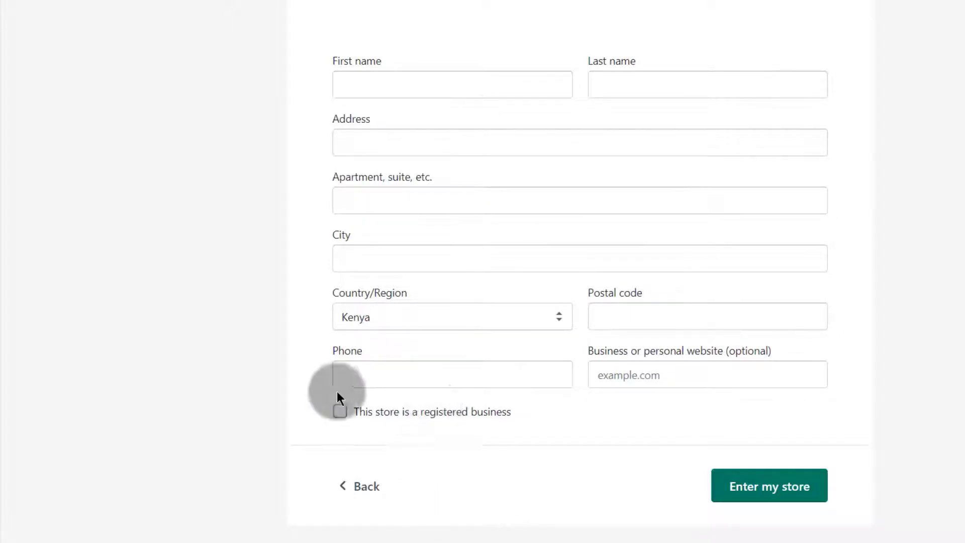
pyautogui.scroll(3, 463, 447)
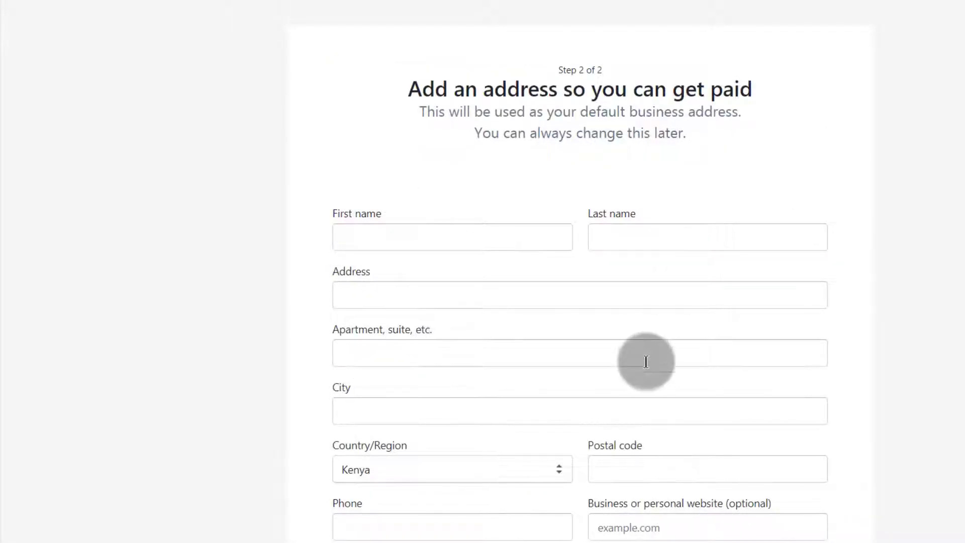
pyautogui.scroll(-3, 553, 372)
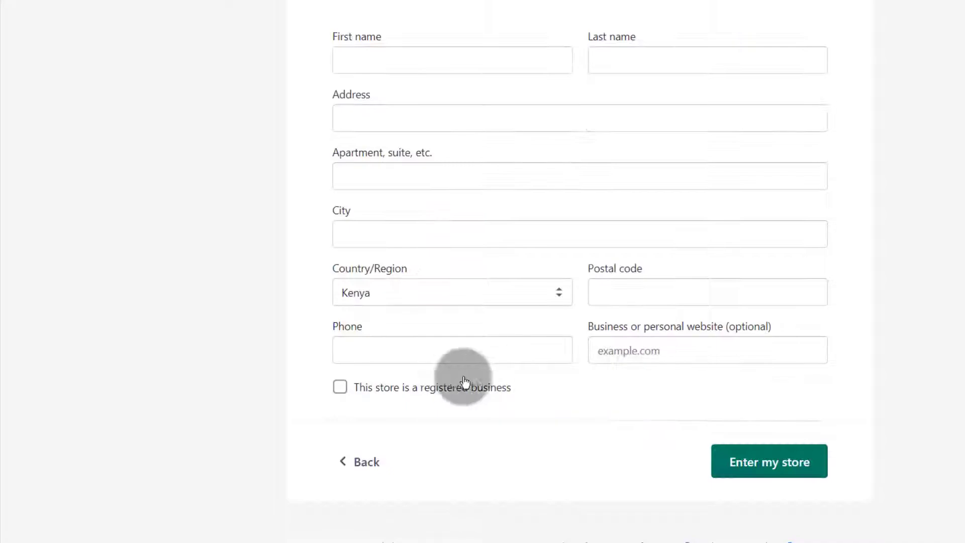
pyautogui.click(779, 466)
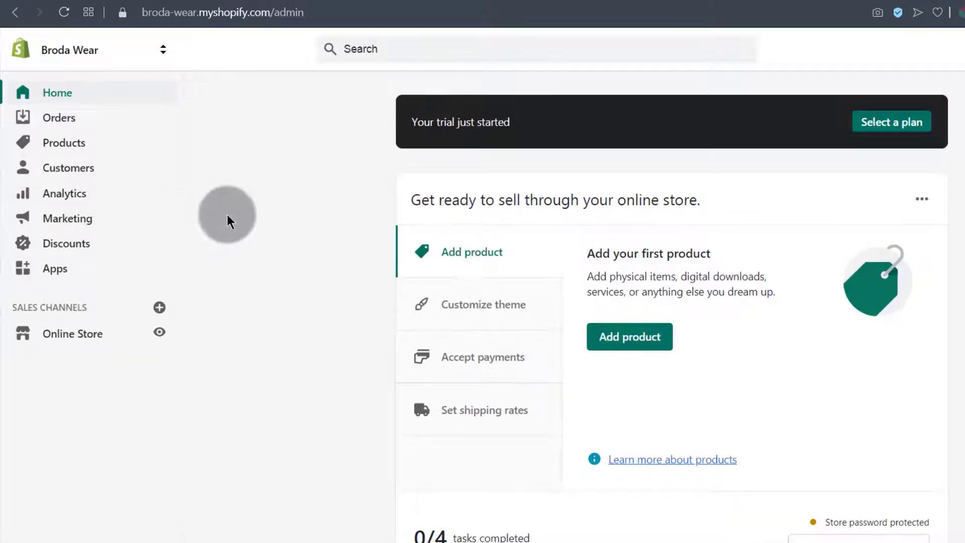
pyautogui.scroll(-15, 212, 256)
pyautogui.scroll(15, 223, 255)
pyautogui.scroll(-12, 224, 250)
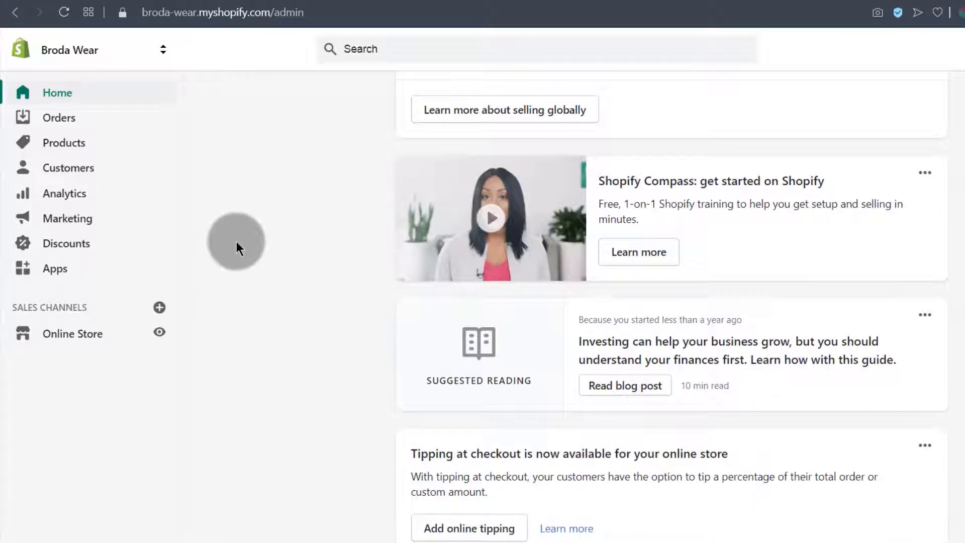
pyautogui.scroll(12, 242, 239)
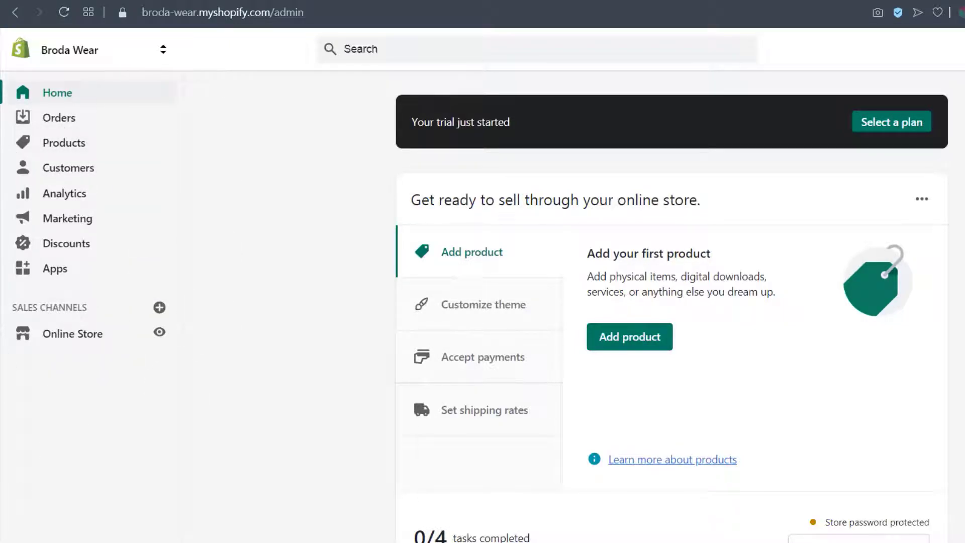
pyautogui.scroll(-3, 294, 195)
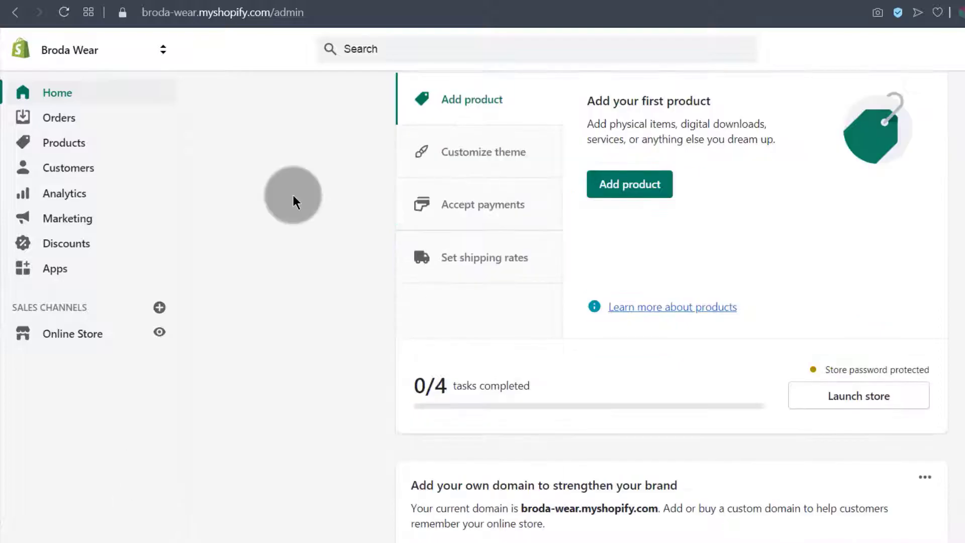
pyautogui.scroll(3, 250, 302)
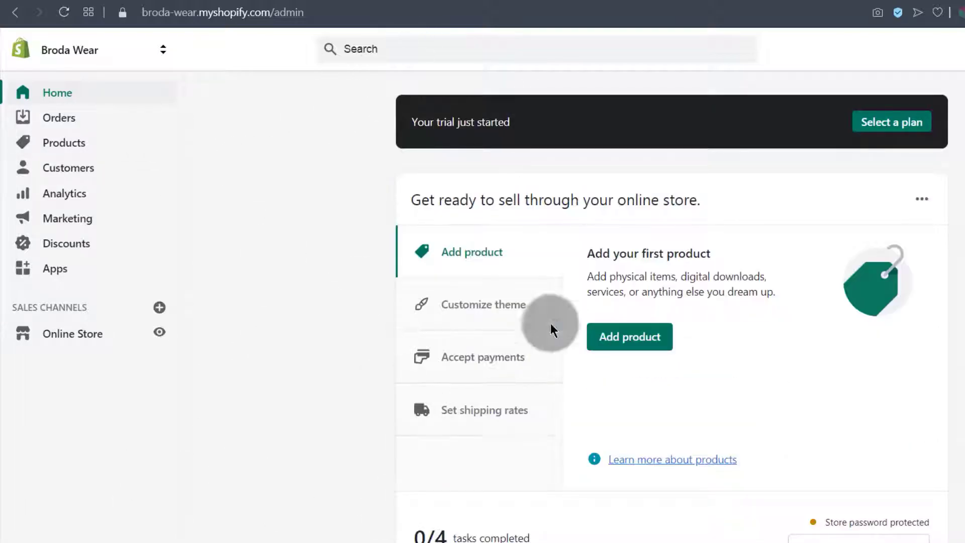
# Open the Shopify welcome email in Gmail and follow its admin Login link
pyautogui.click(387, 1)
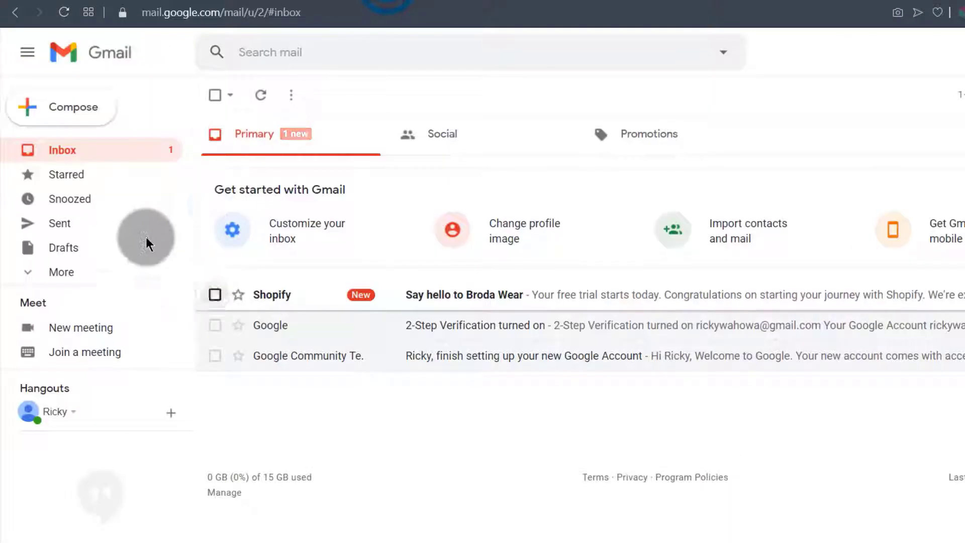
pyautogui.click(474, 296)
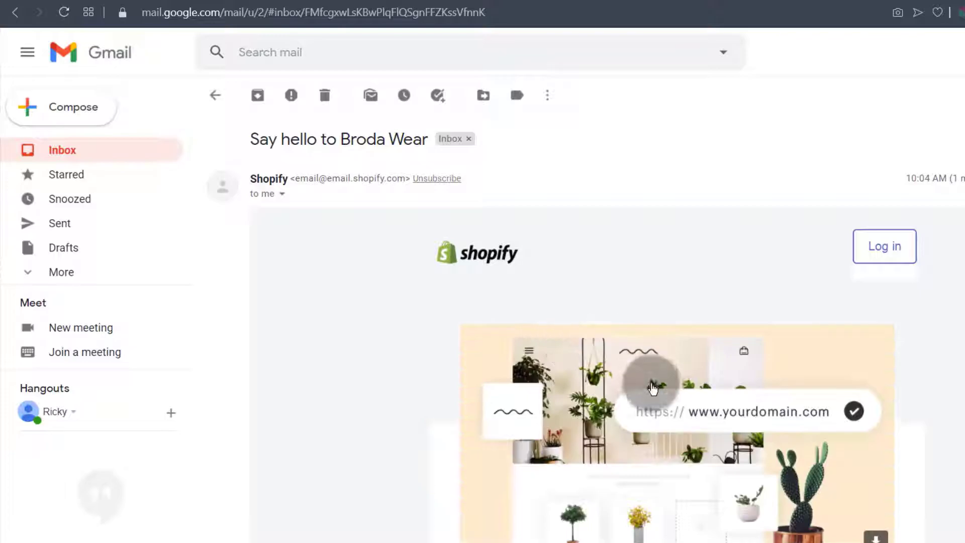
pyautogui.scroll(-8, 652, 387)
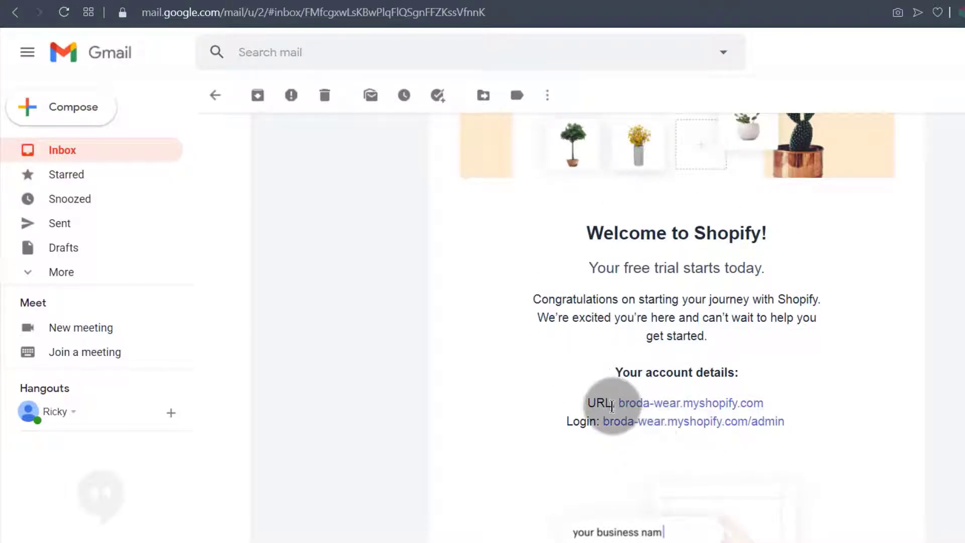
pyautogui.moveTo(604, 424); pyautogui.dragTo(786, 426)
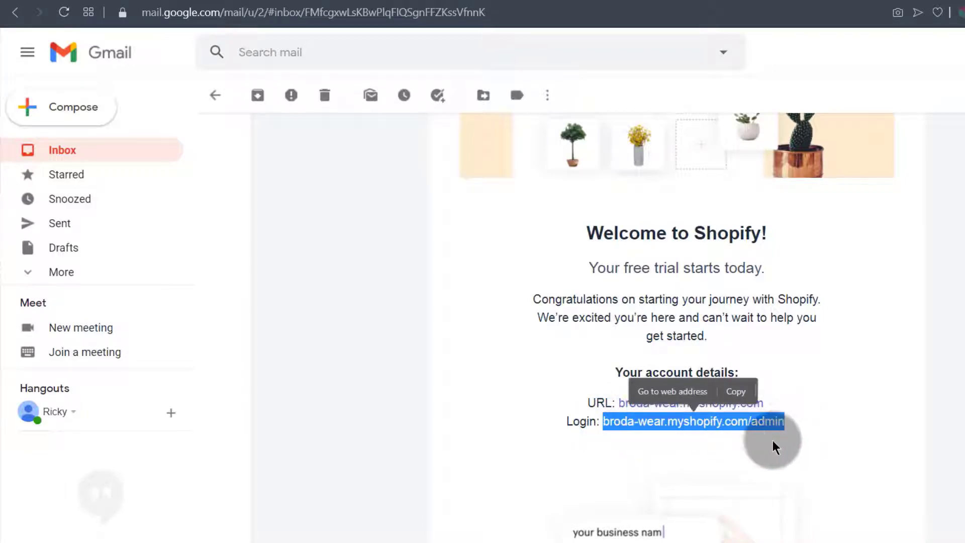
pyautogui.click(629, 437)
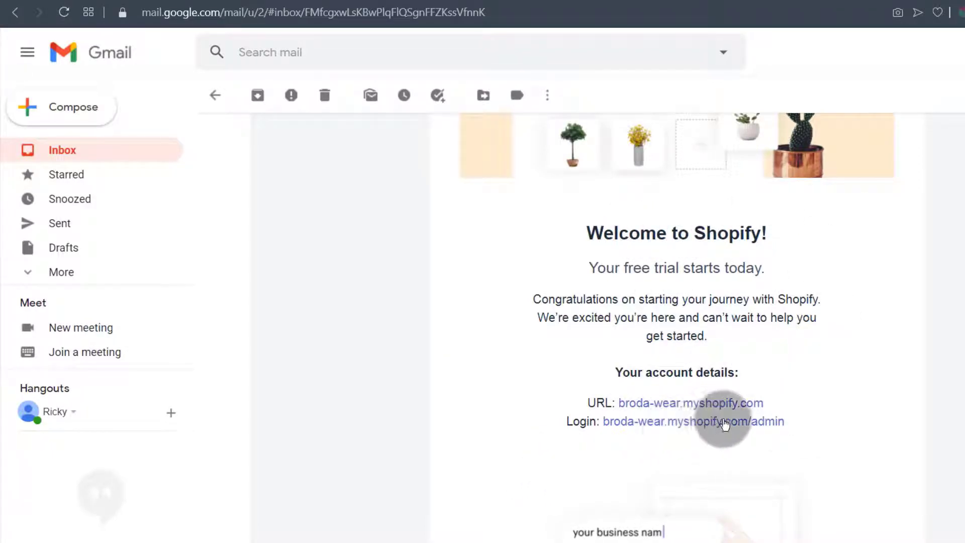
pyautogui.click(653, 423)
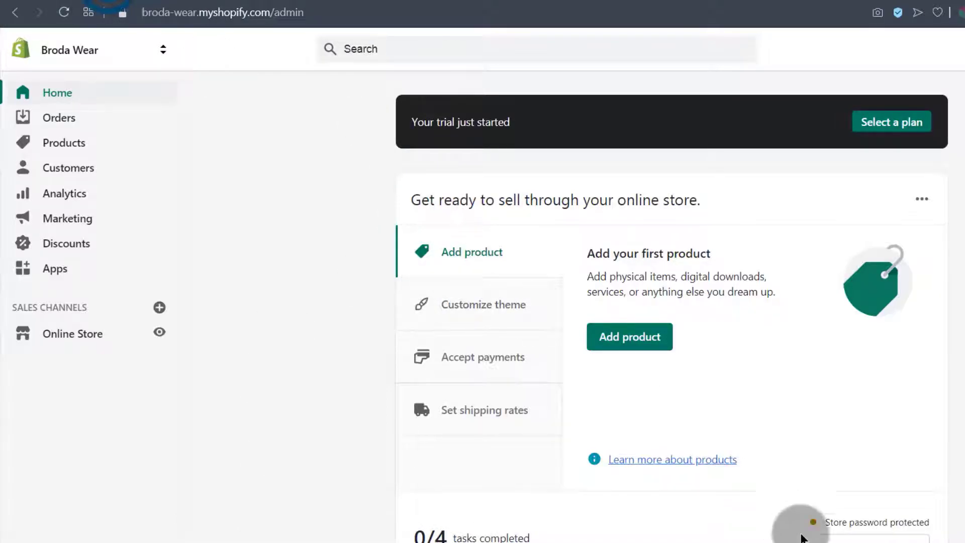
# Open the welcome email's admin Login link in a private window, then return to the email
pyautogui.click(422, 2)
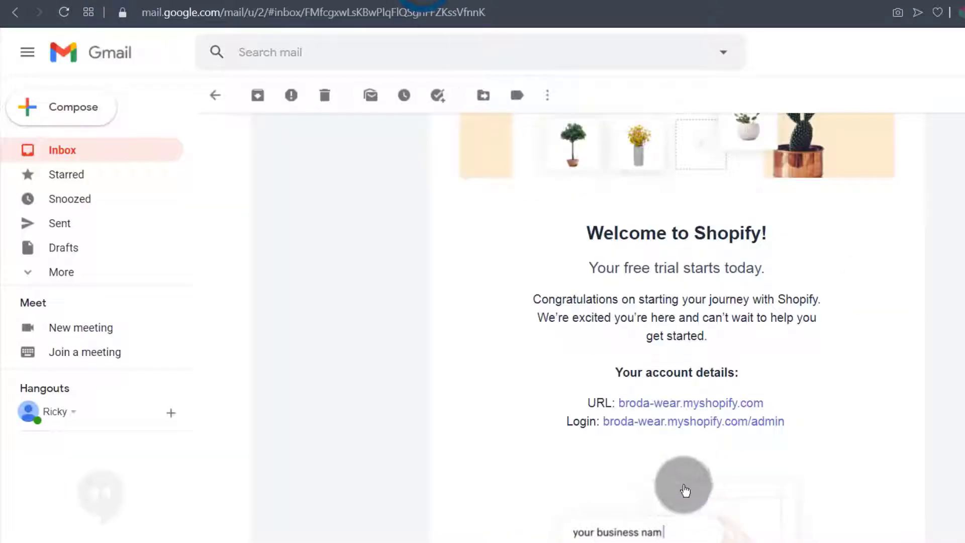
pyautogui.rightClick(661, 422)
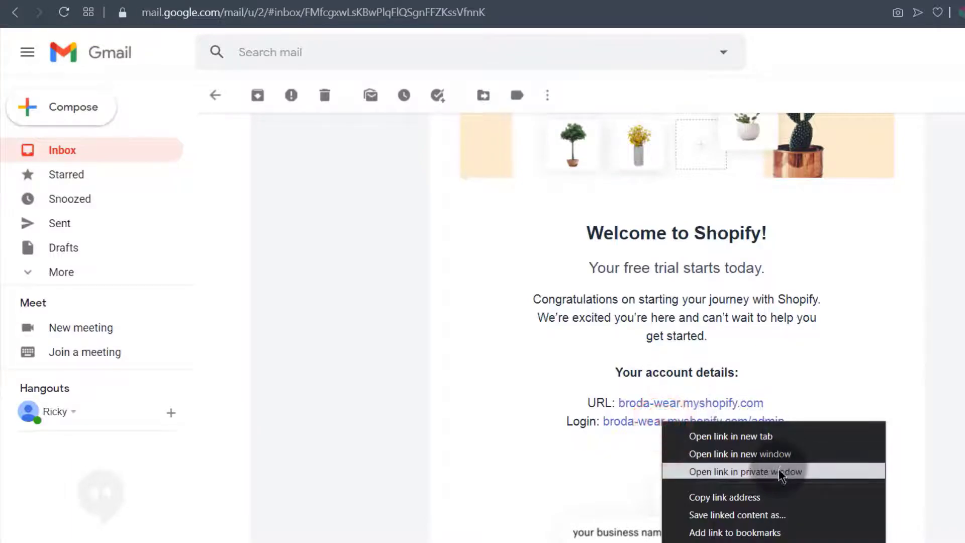
pyautogui.click(762, 471)
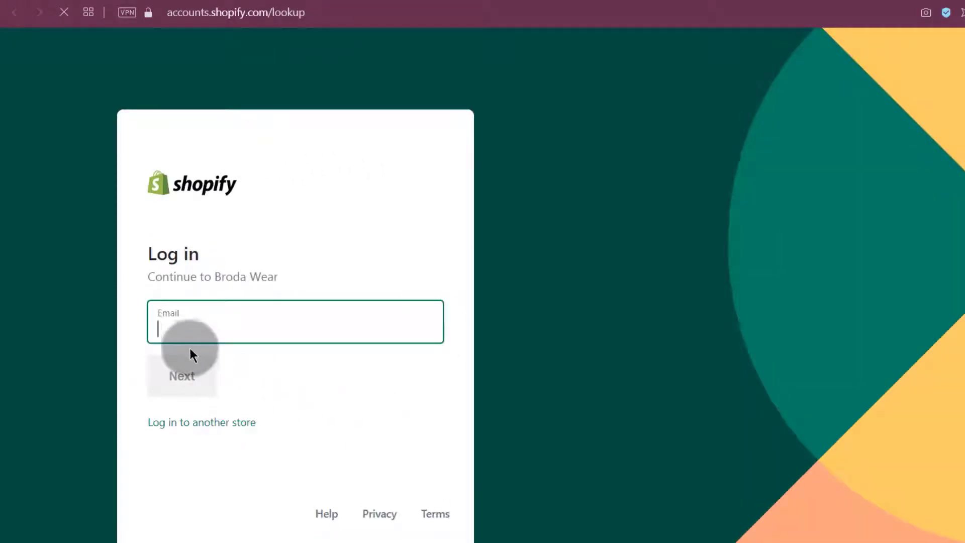
pyautogui.click(180, 327)
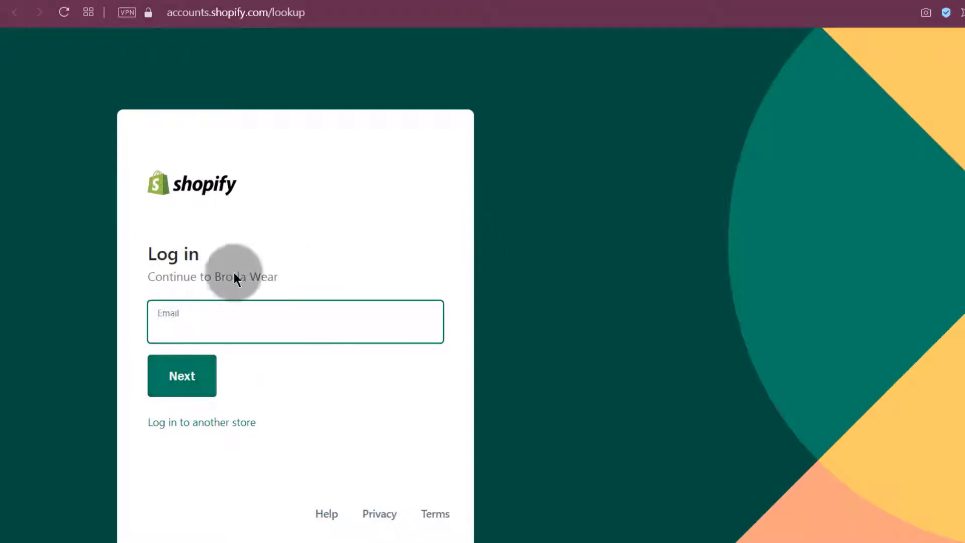
pyautogui.click(196, 0)
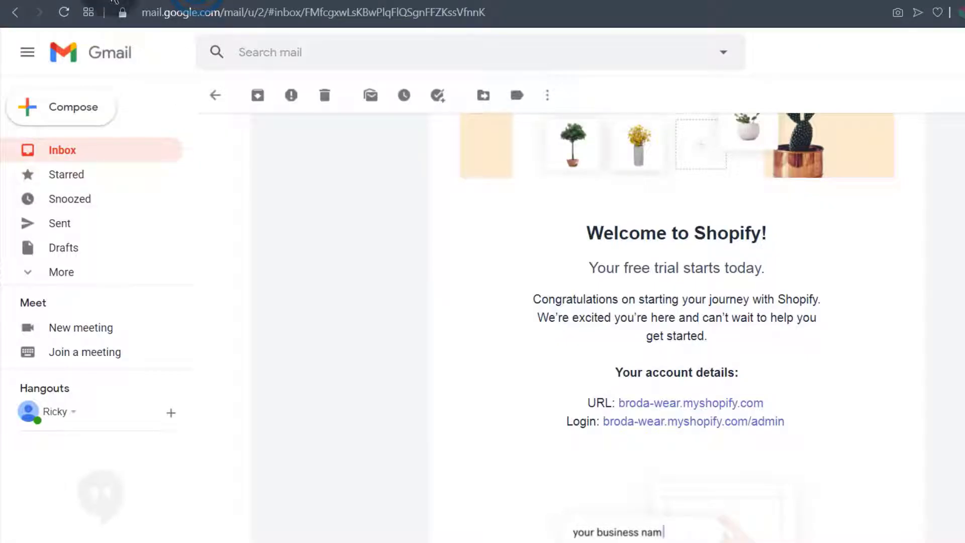
pyautogui.click(112, 0)
pyautogui.click(386, 0)
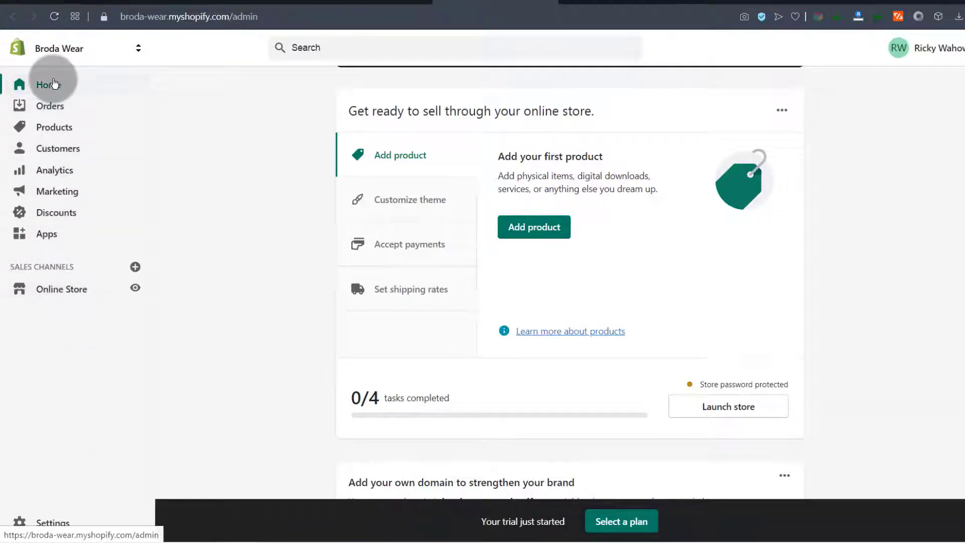
# Go through Settings to the Online Store Themes page, where Debut is the current theme
pyautogui.click(53, 524)
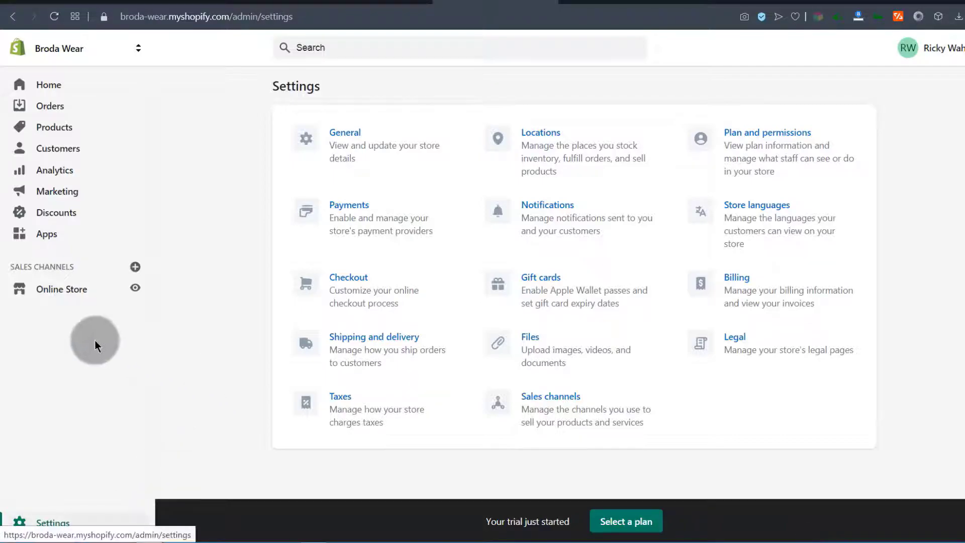
pyautogui.click(49, 293)
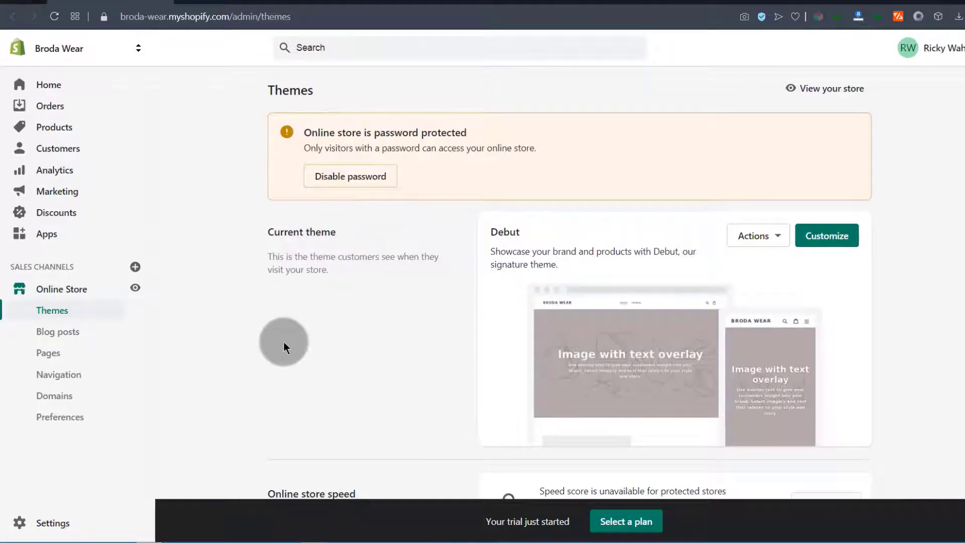
# Preview the live Broda Wear storefront from the Online Store entry in the sidebar
pyautogui.click(55, 422)
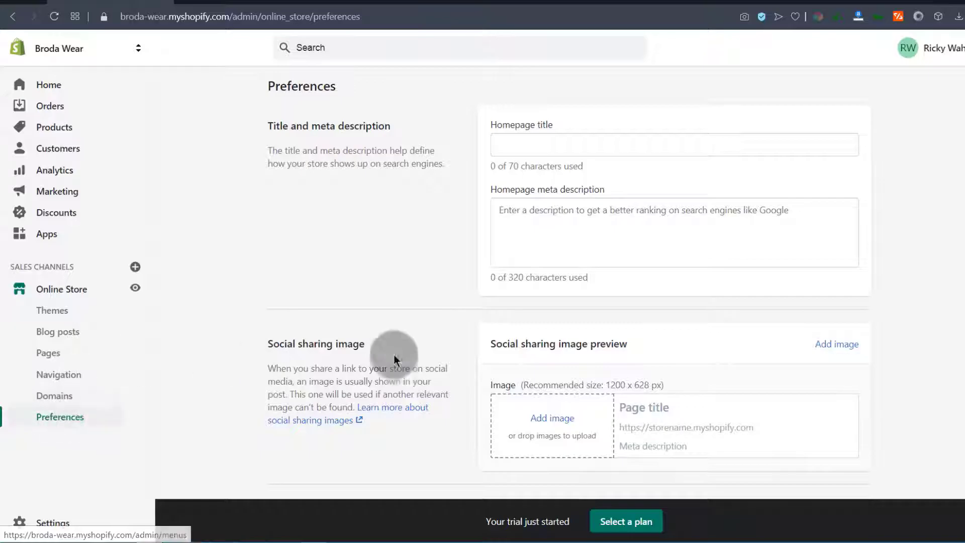
pyautogui.scroll(-15, 431, 343)
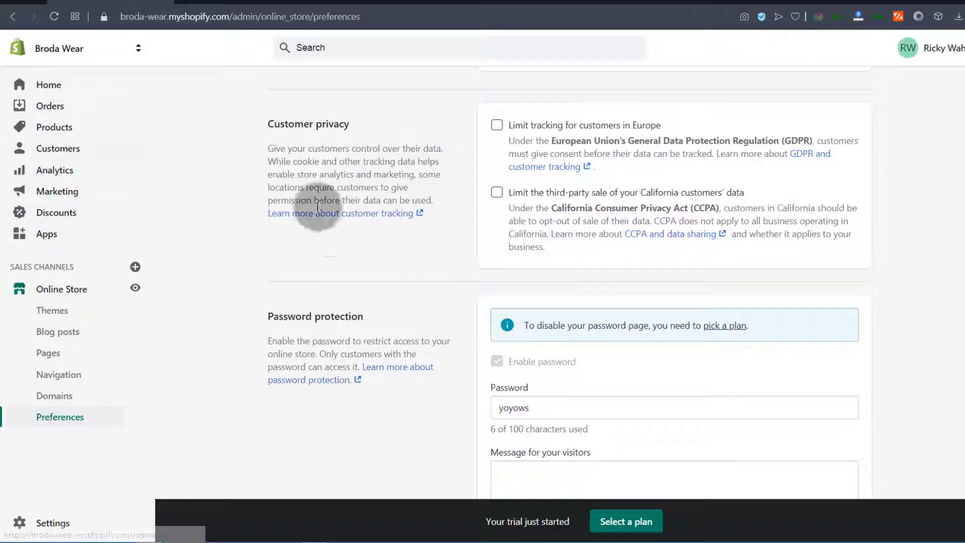
pyautogui.click(136, 288)
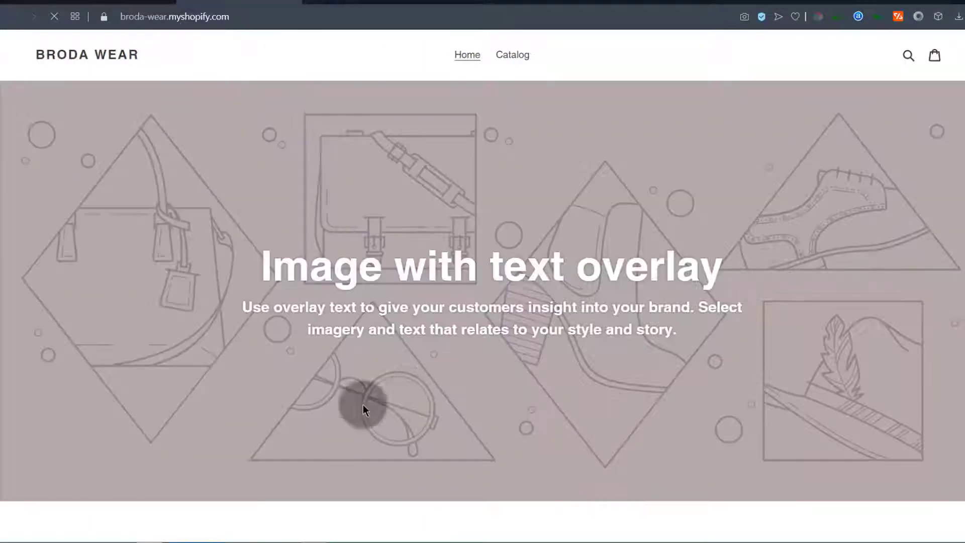
# Return to the store Preferences page, then select and deselect the storefront password field
pyautogui.scroll(-10, 506, 269)
pyautogui.scroll(9, 489, 243)
pyautogui.scroll(1, 488, 244)
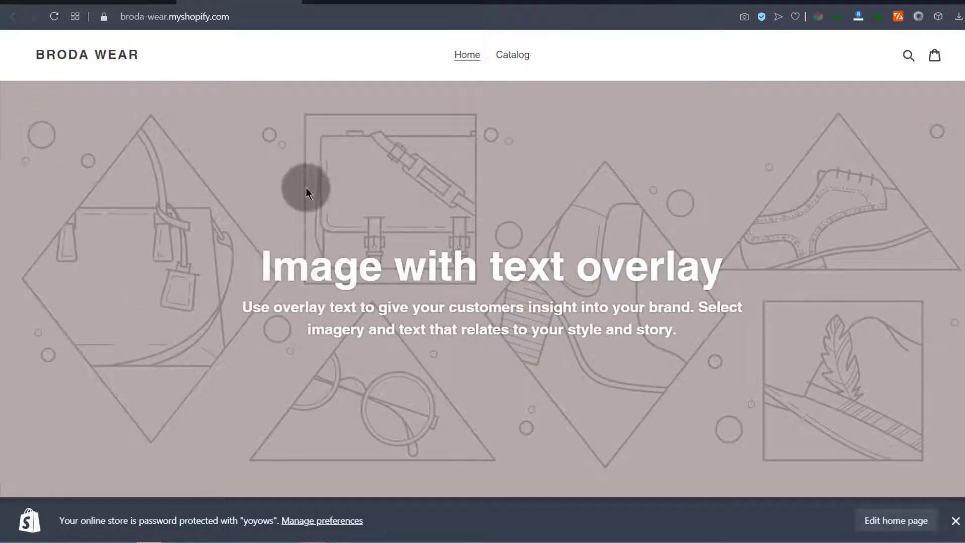
pyautogui.click(95, 2)
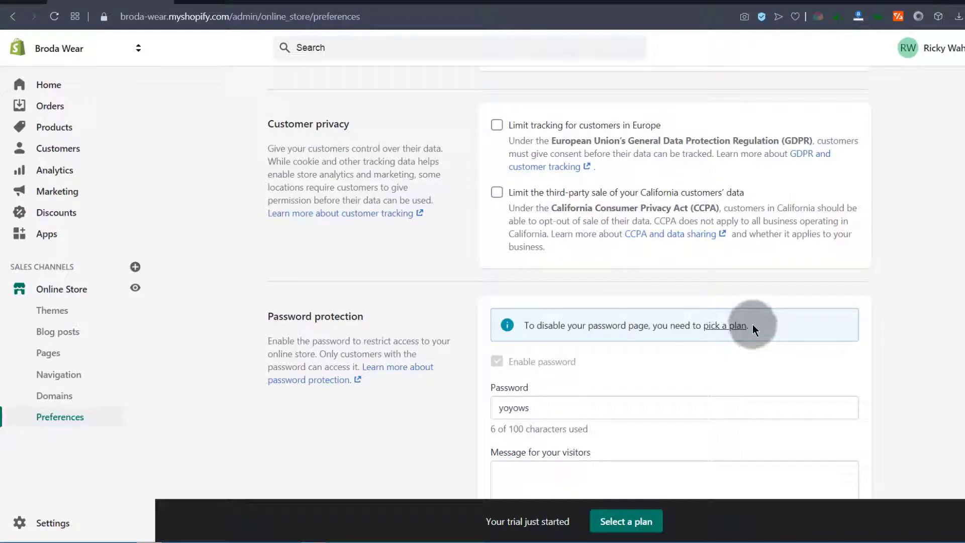
pyautogui.scroll(-3, 541, 306)
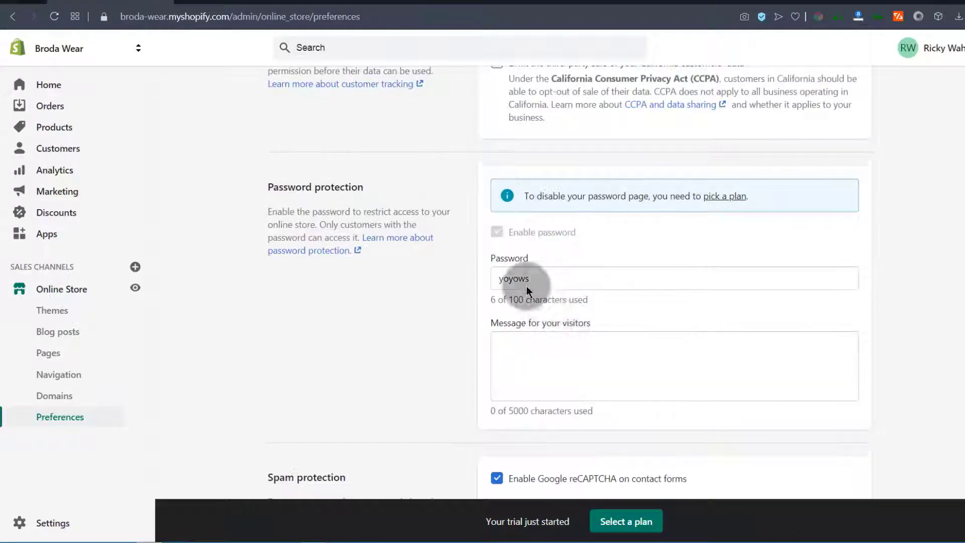
pyautogui.moveTo(541, 278); pyautogui.dragTo(481, 282)
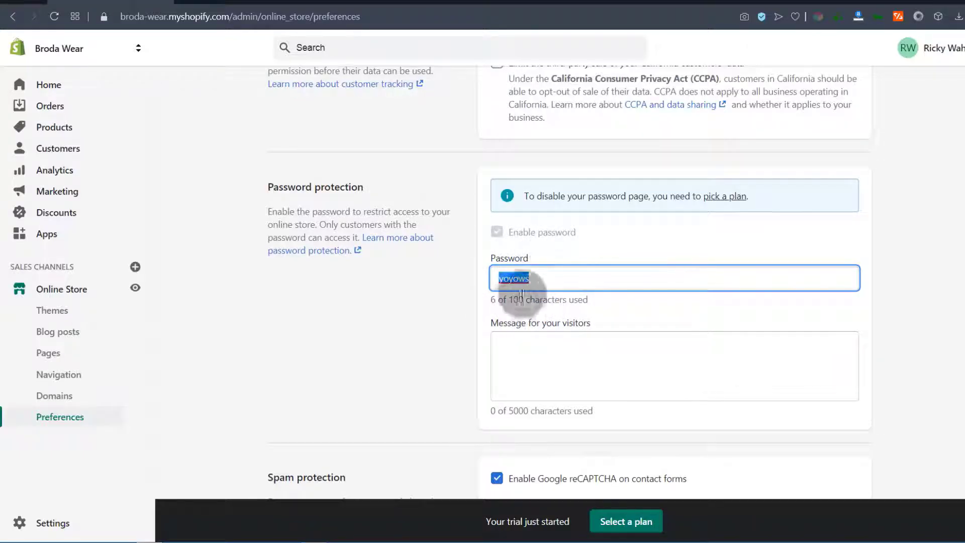
pyautogui.scroll(-3, 521, 296)
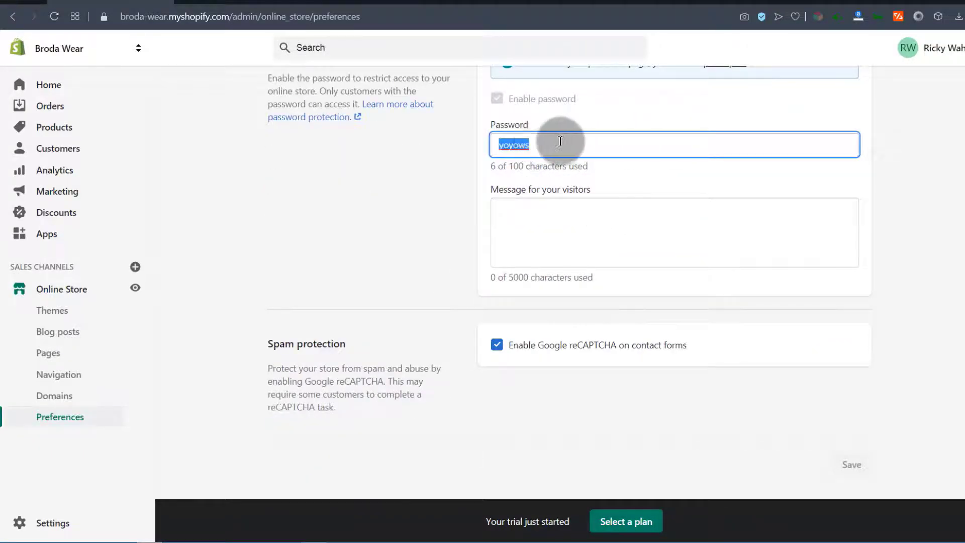
pyautogui.click(358, 251)
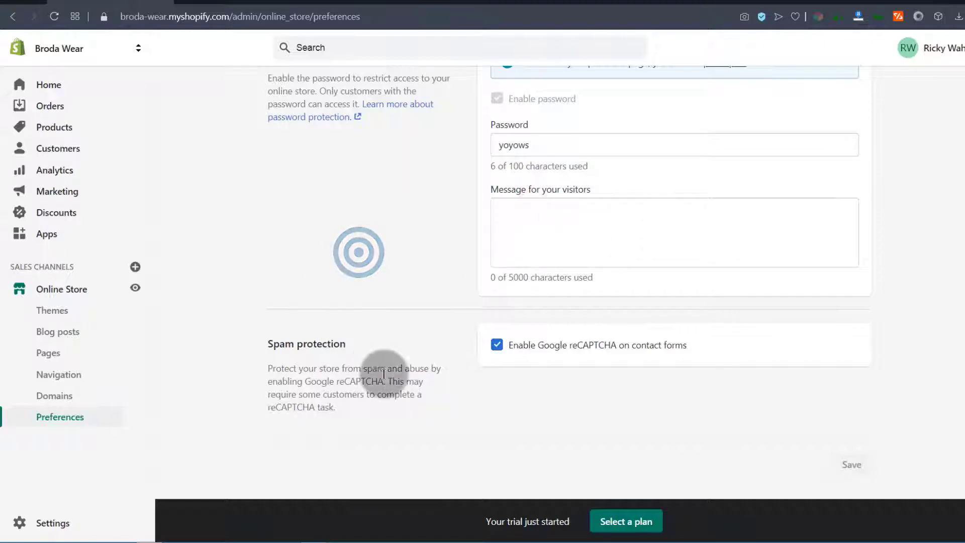
pyautogui.scroll(18, 373, 369)
pyautogui.scroll(2, 391, 351)
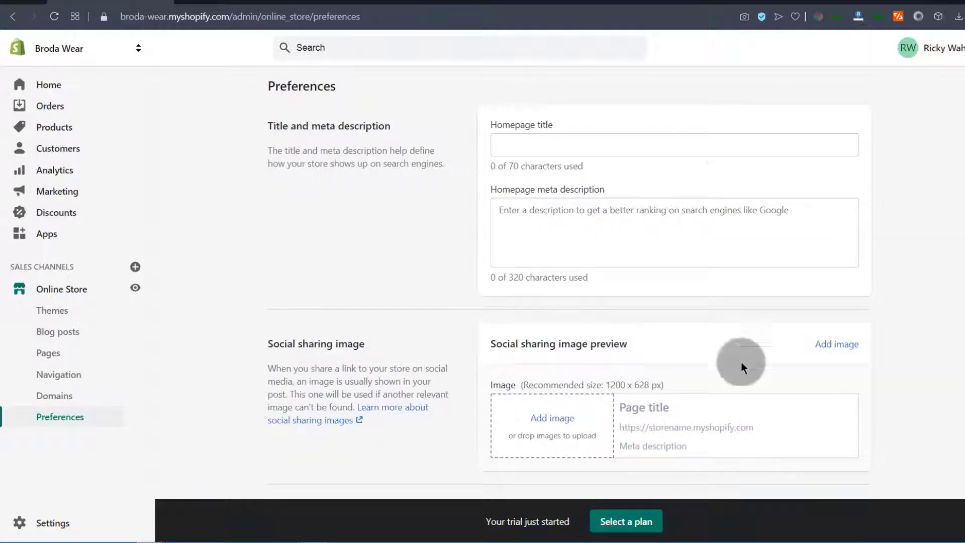
pyautogui.scroll(-5, 523, 368)
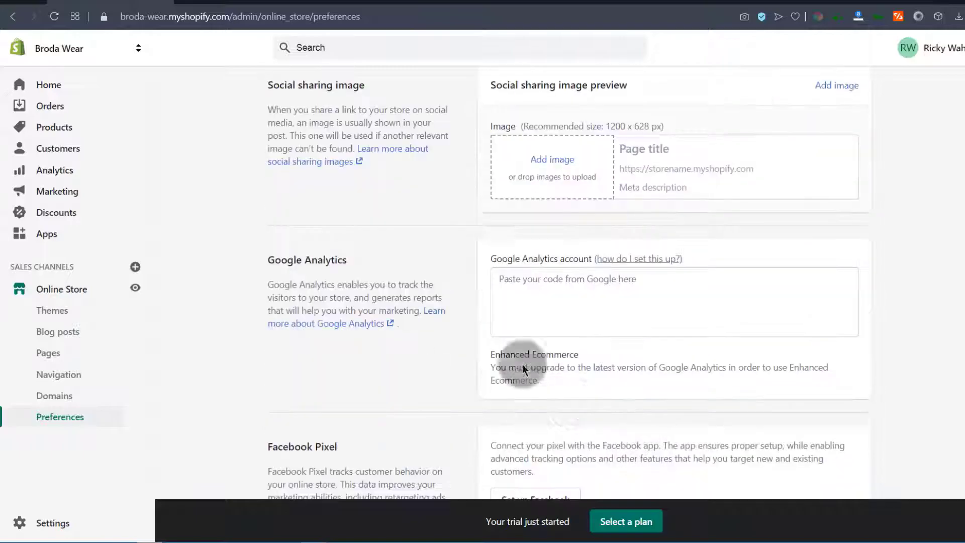
# Open the Online Store Themes page and check Debut's Actions menu without choosing anything
pyautogui.click(60, 295)
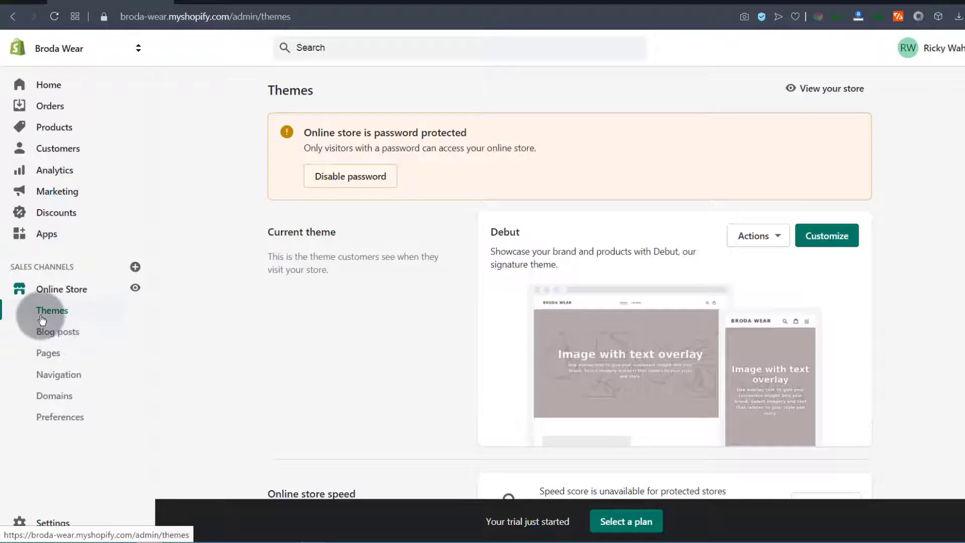
pyautogui.scroll(-5, 683, 328)
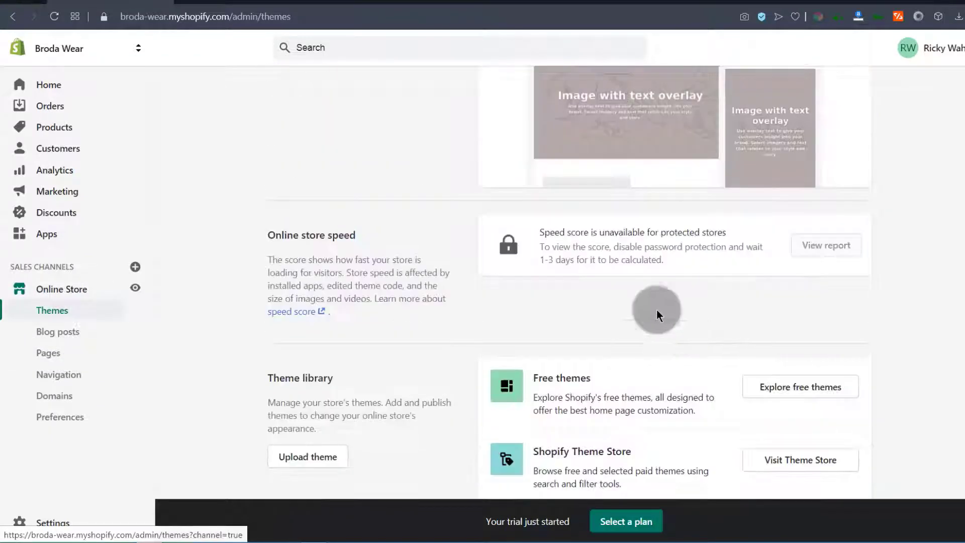
pyautogui.scroll(6, 645, 399)
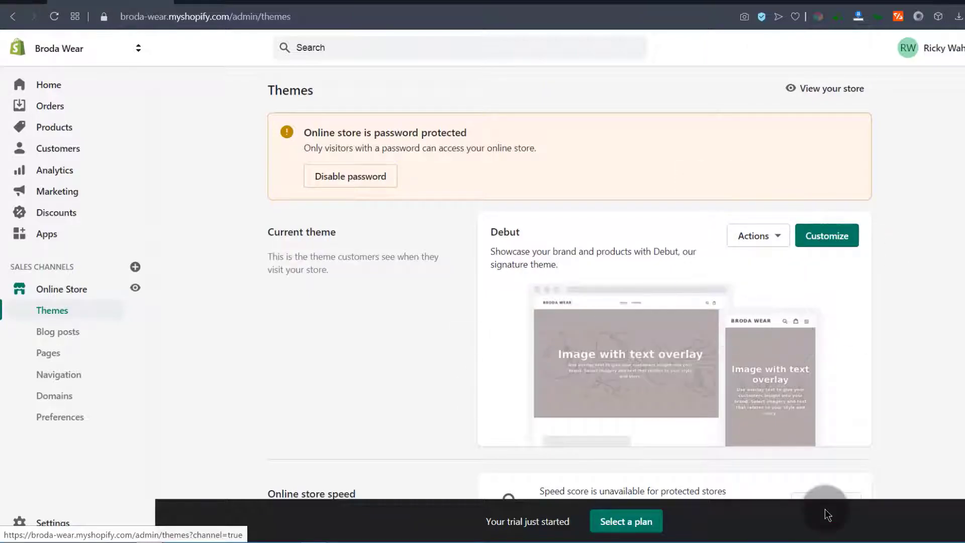
pyautogui.click(775, 237)
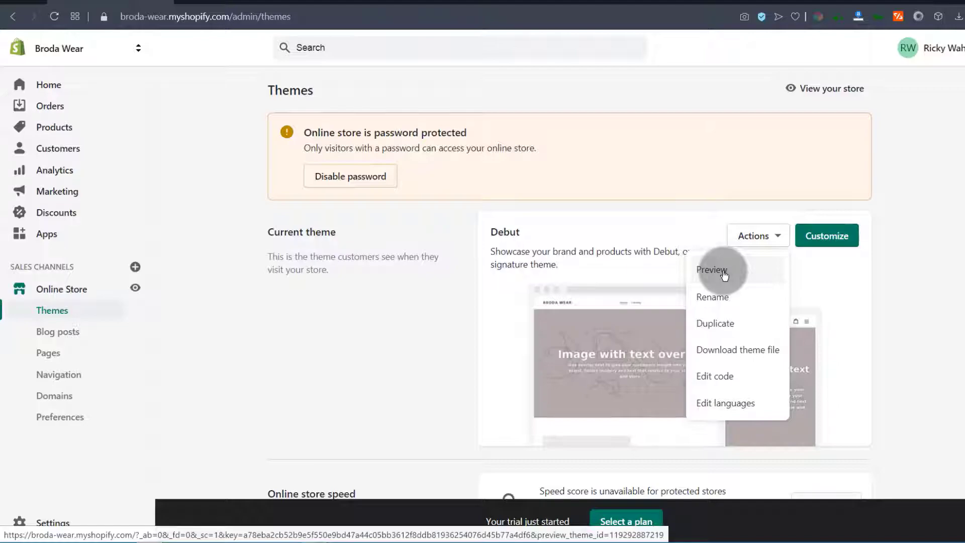
pyautogui.click(824, 262)
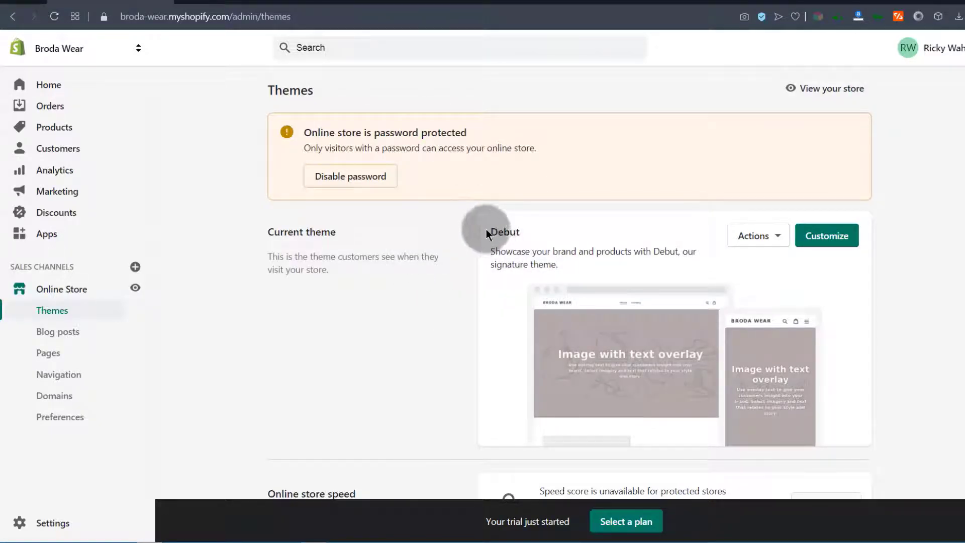
pyautogui.scroll(-6, 663, 330)
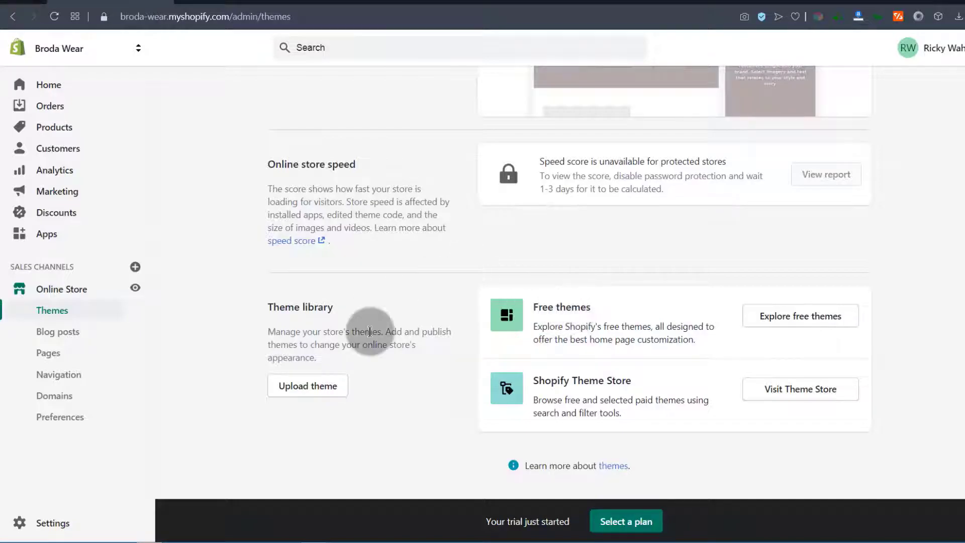
pyautogui.click(165, 378)
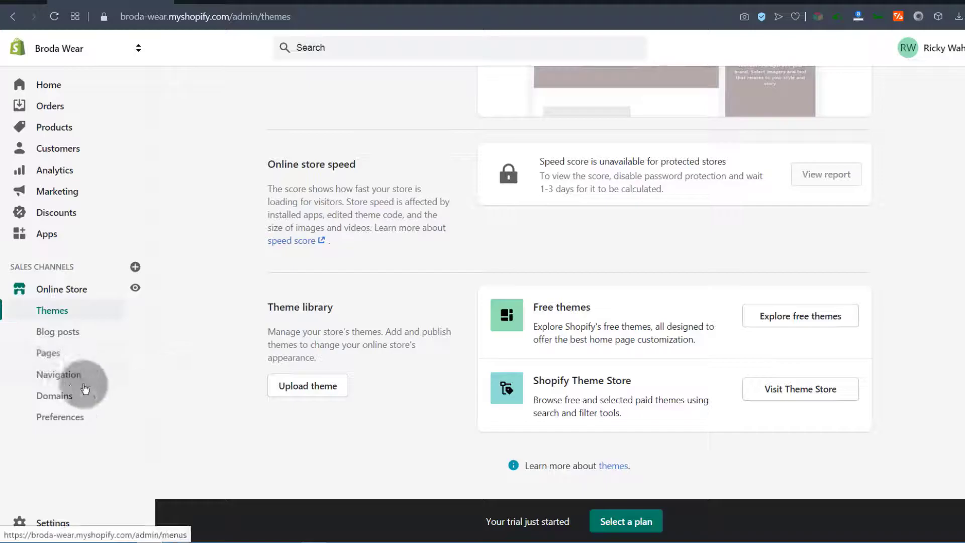
pyautogui.scroll(6, 222, 342)
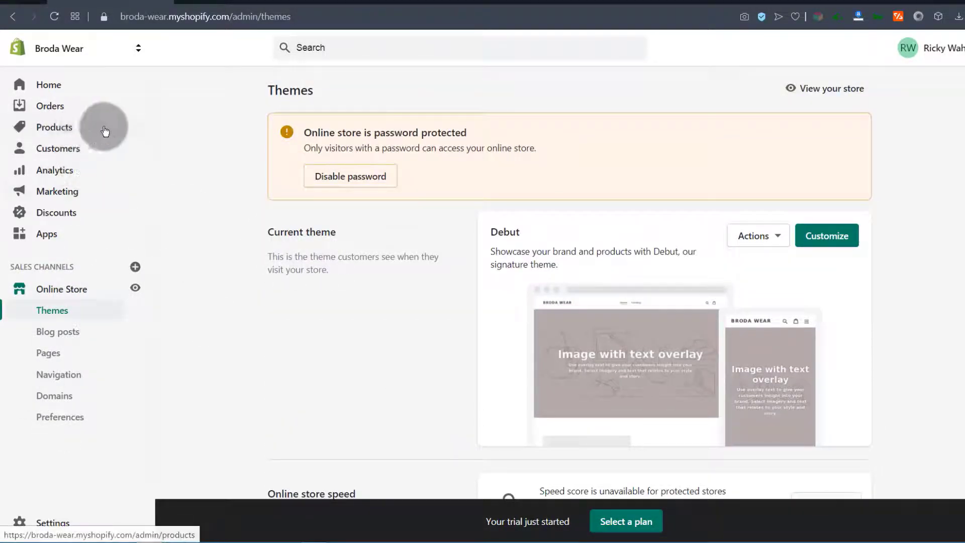
# View the empty Products list, then move on to the Customers page
pyautogui.click(52, 130)
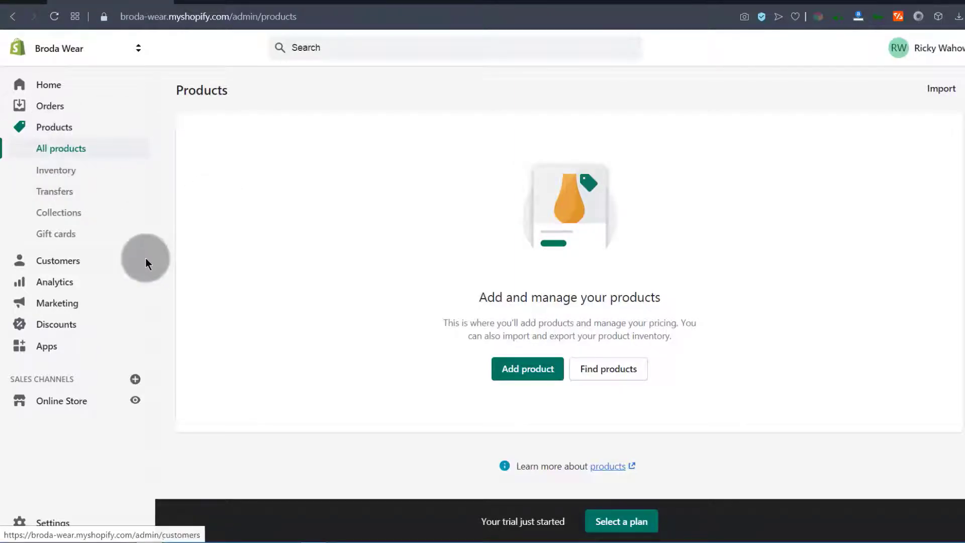
pyautogui.click(55, 260)
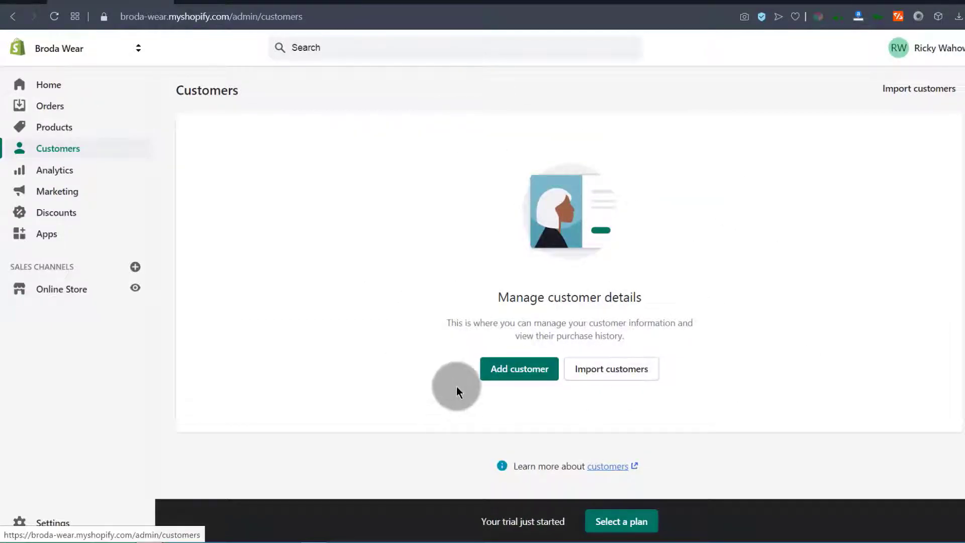
# Open the Analytics Overview and scan today's Ksh 0.00 sales, sessions and orders cards
pyautogui.click(49, 170)
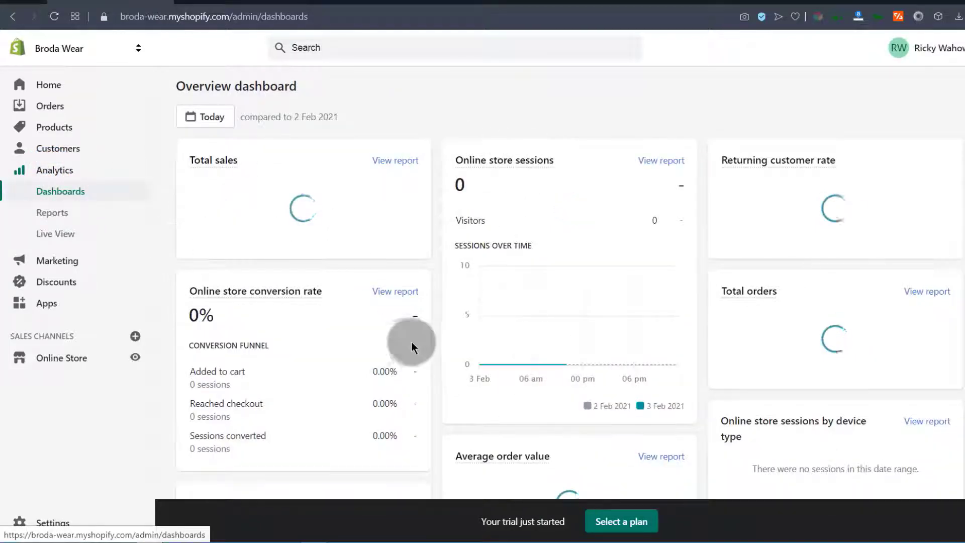
pyautogui.scroll(-10, 496, 367)
pyautogui.scroll(5, 491, 370)
pyautogui.scroll(5, 491, 370)
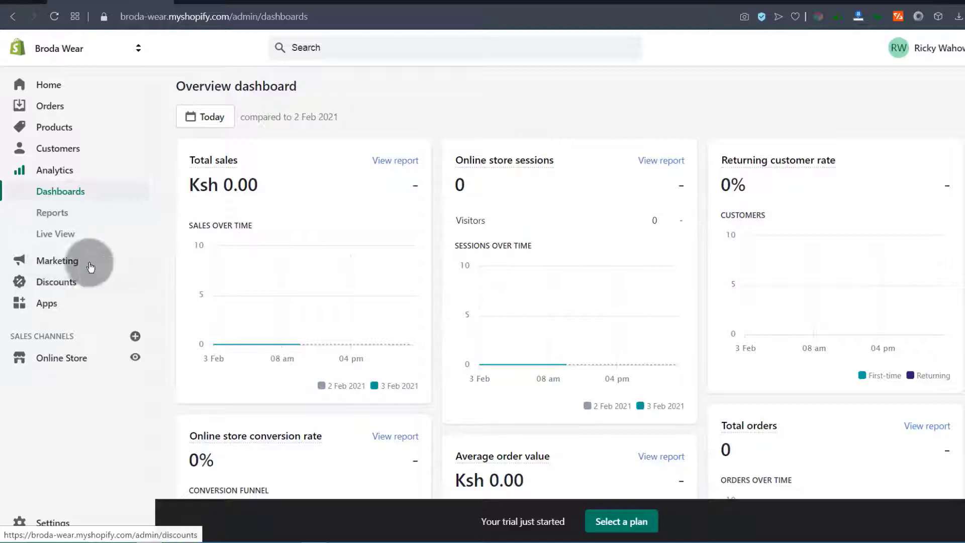
# Browse the Marketing overview and its apps, then go to the Discounts page
pyautogui.click(50, 261)
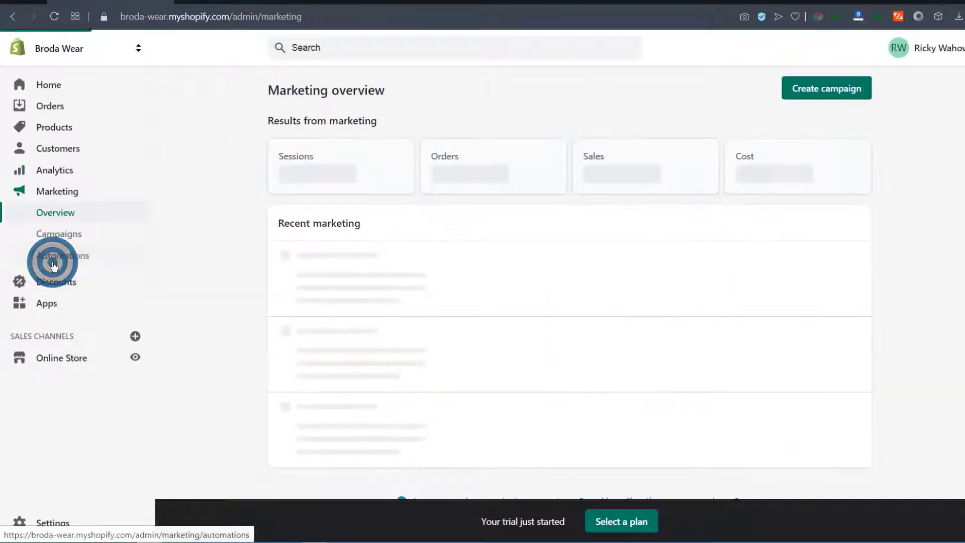
pyautogui.scroll(-5, 503, 345)
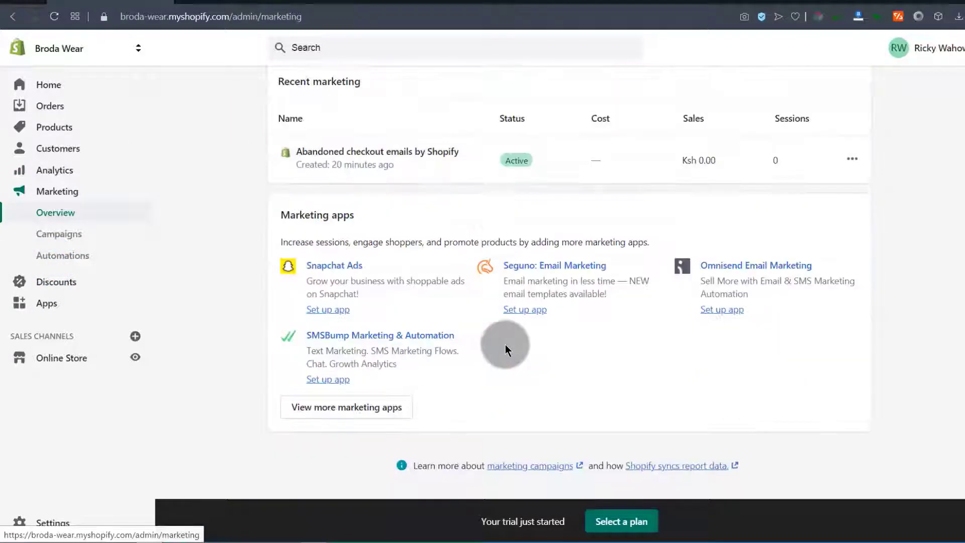
pyautogui.scroll(5, 457, 196)
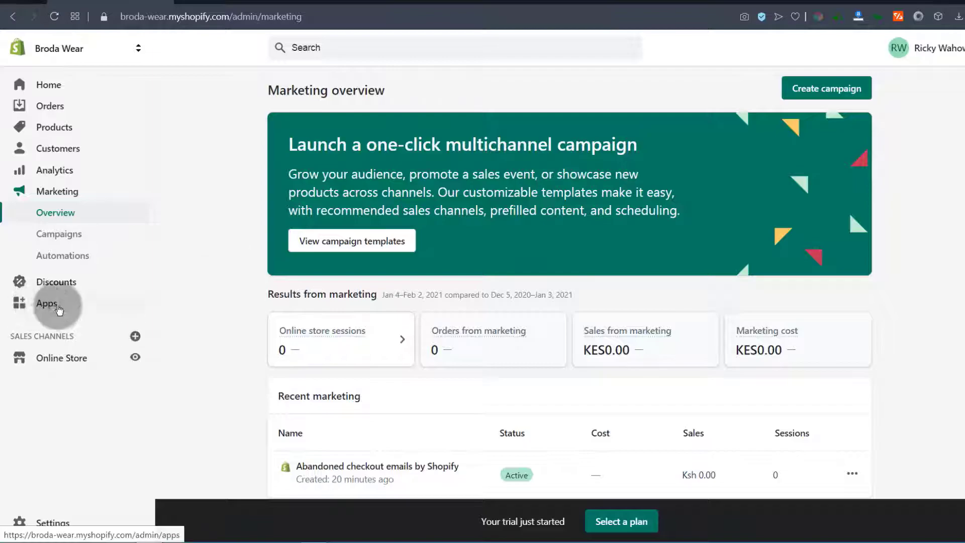
pyautogui.click(46, 283)
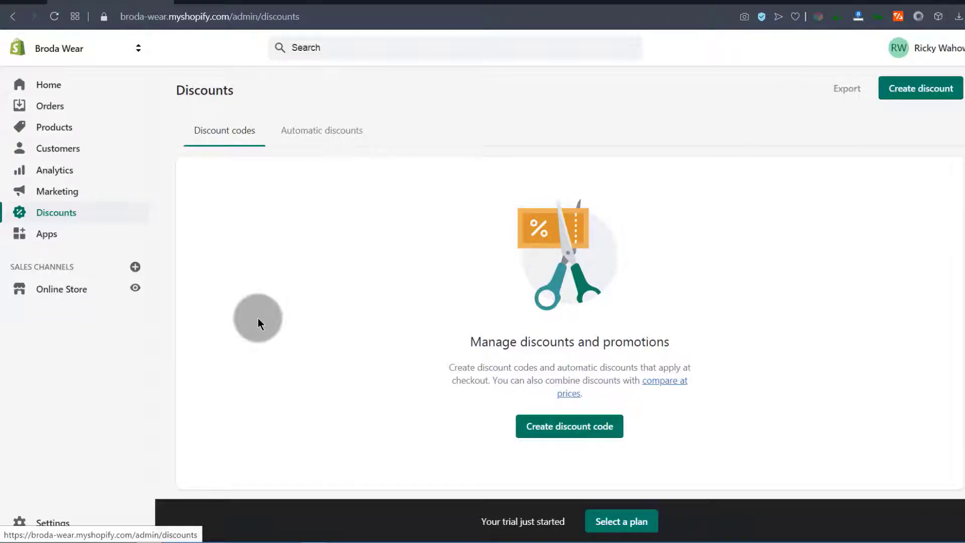
# Open the Apps page and continue to the Shopify App Store at apps.shopify.com
pyautogui.click(47, 234)
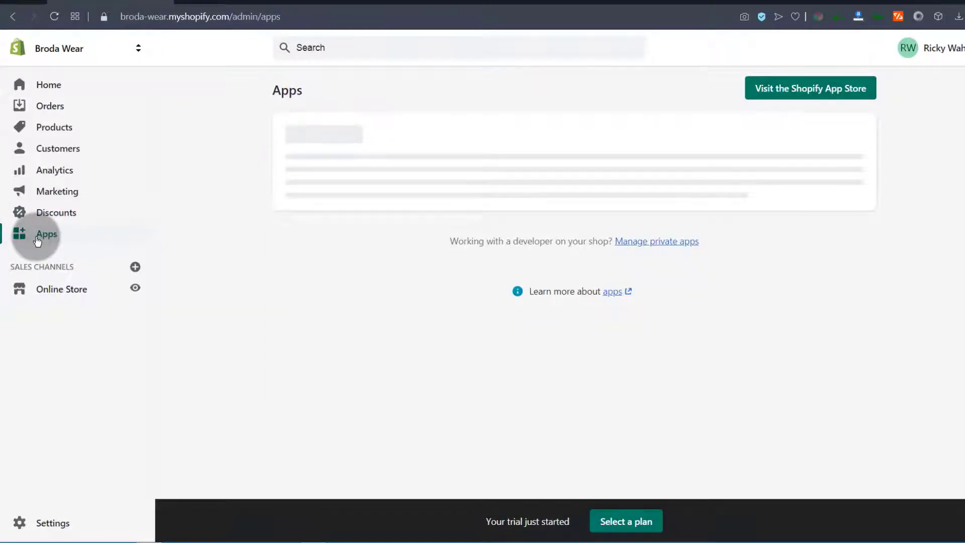
pyautogui.click(491, 170)
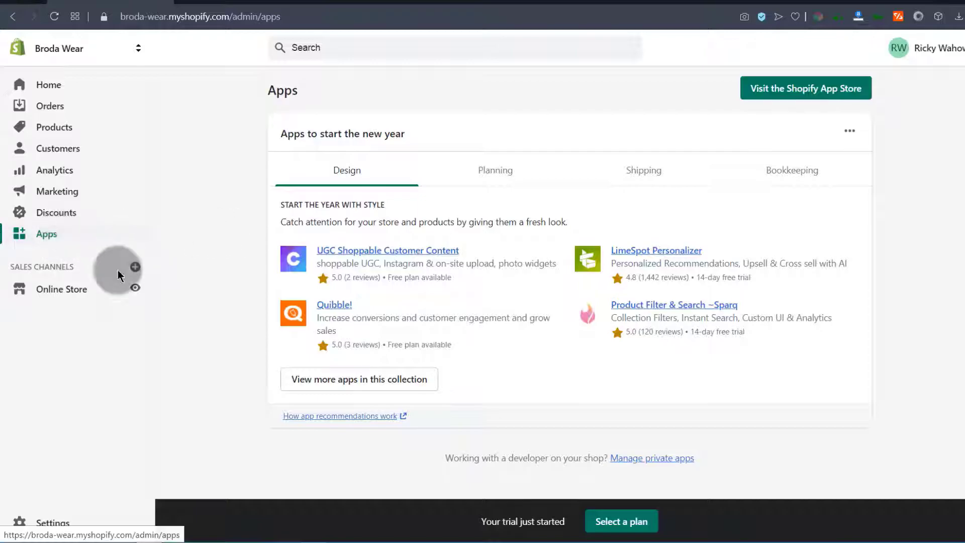
pyautogui.click(807, 92)
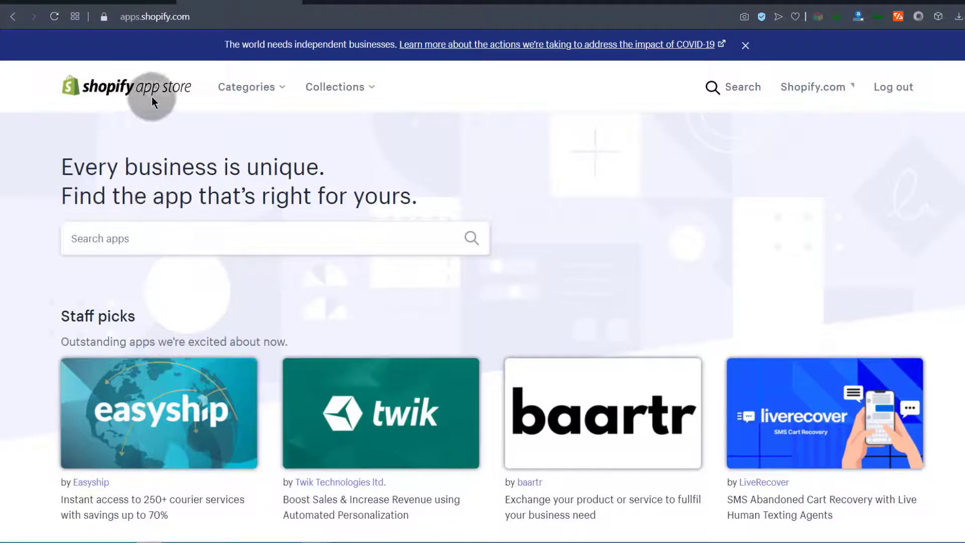
# Search the App Store for 'popup' and pick the 'pop ups' suggestion to list matching apps
pyautogui.scroll(-10, 556, 328)
pyautogui.scroll(10, 555, 328)
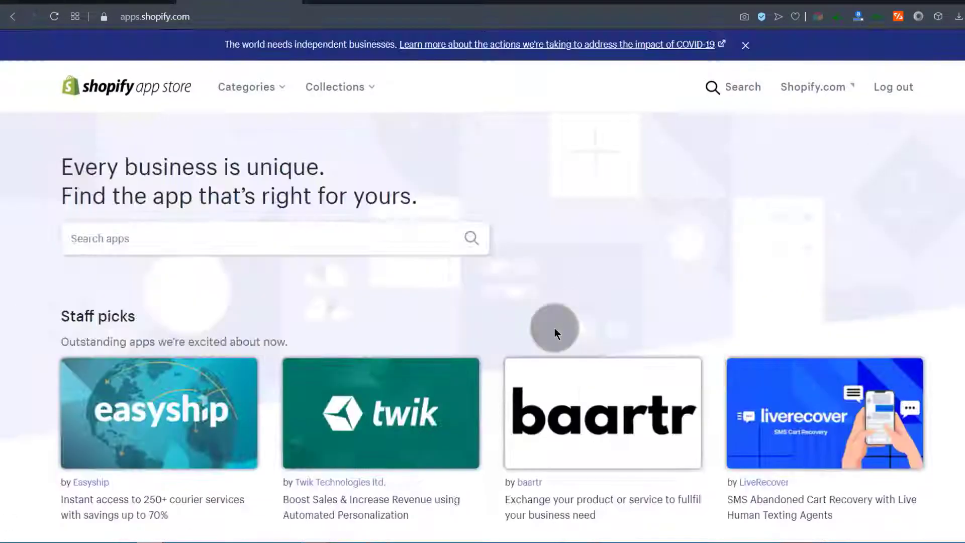
pyautogui.click(111, 236)
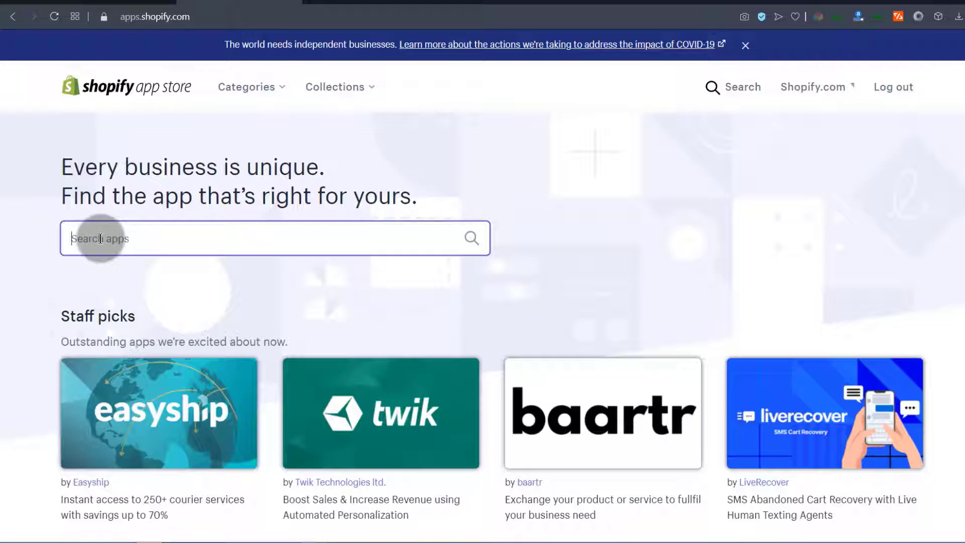
pyautogui.write('popup')
pyautogui.click(105, 274)
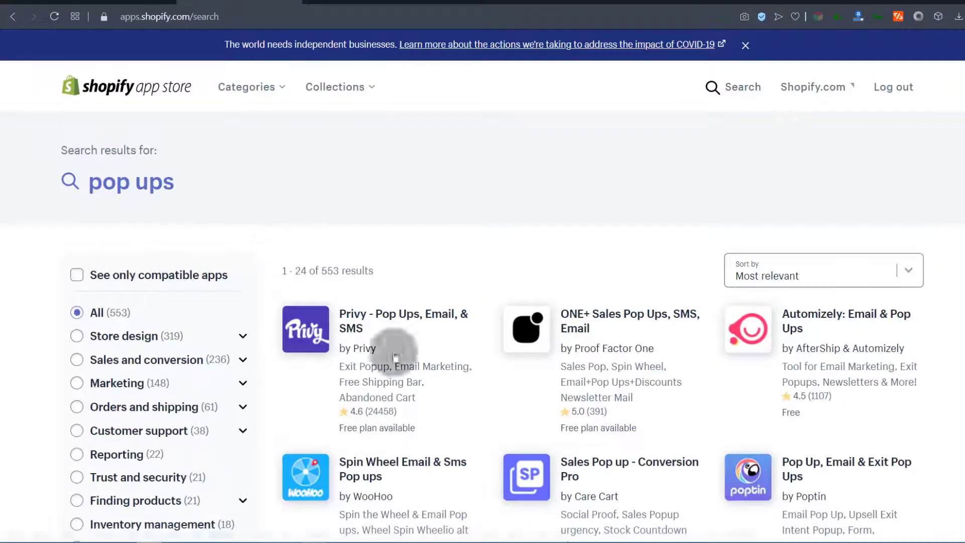
pyautogui.scroll(-4, 654, 327)
pyautogui.scroll(4, 713, 395)
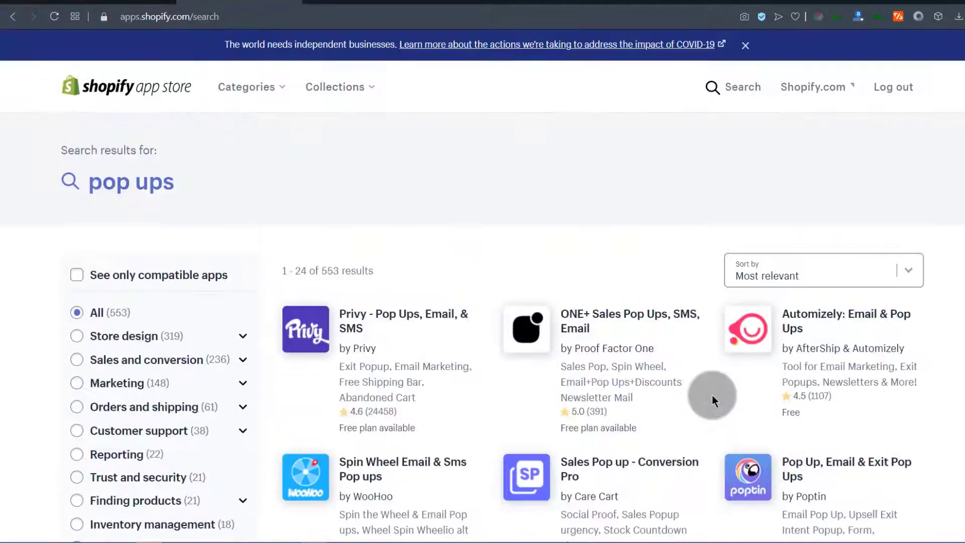
pyautogui.click(355, 325)
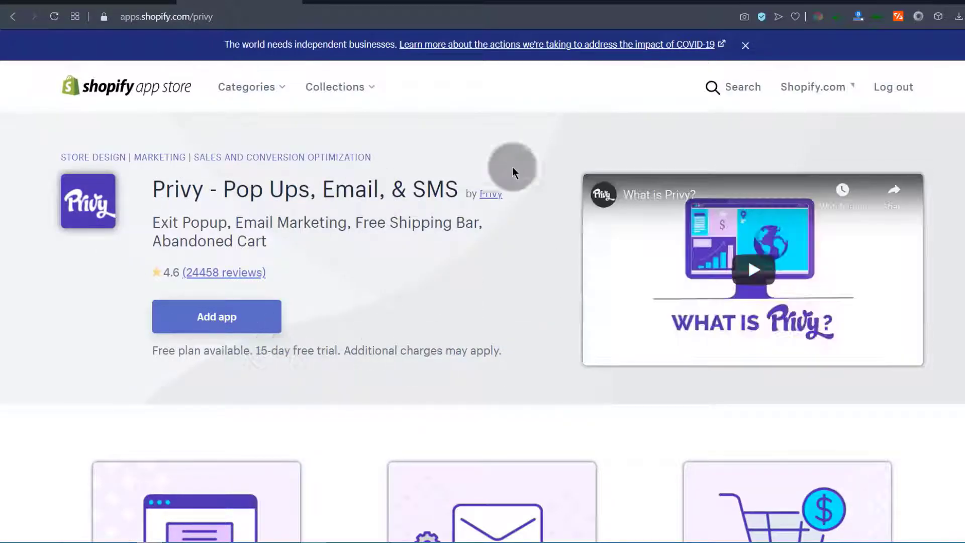
pyautogui.scroll(-12, 319, 265)
pyautogui.scroll(6, 322, 250)
pyautogui.scroll(5, 322, 249)
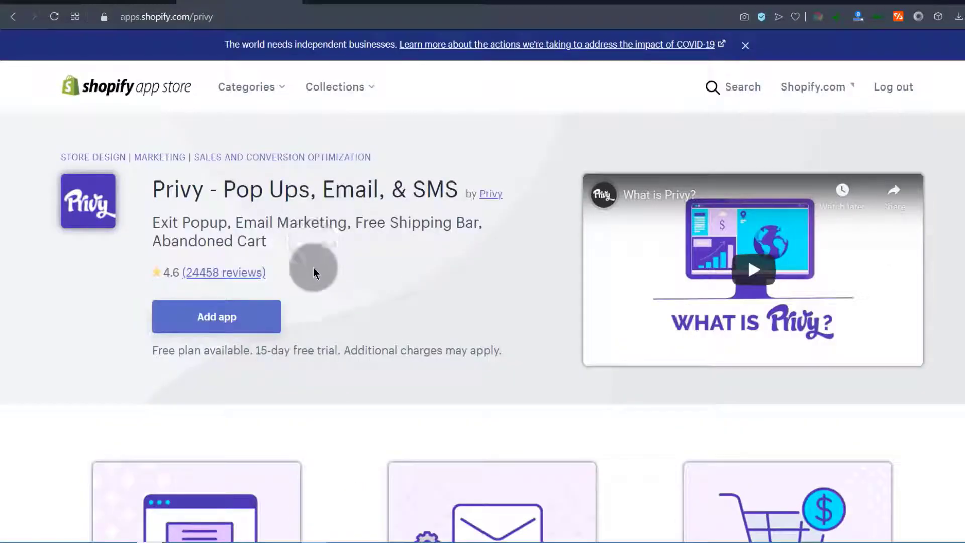
pyautogui.click(215, 271)
pyautogui.scroll(-9, 498, 265)
pyautogui.scroll(18, 496, 247)
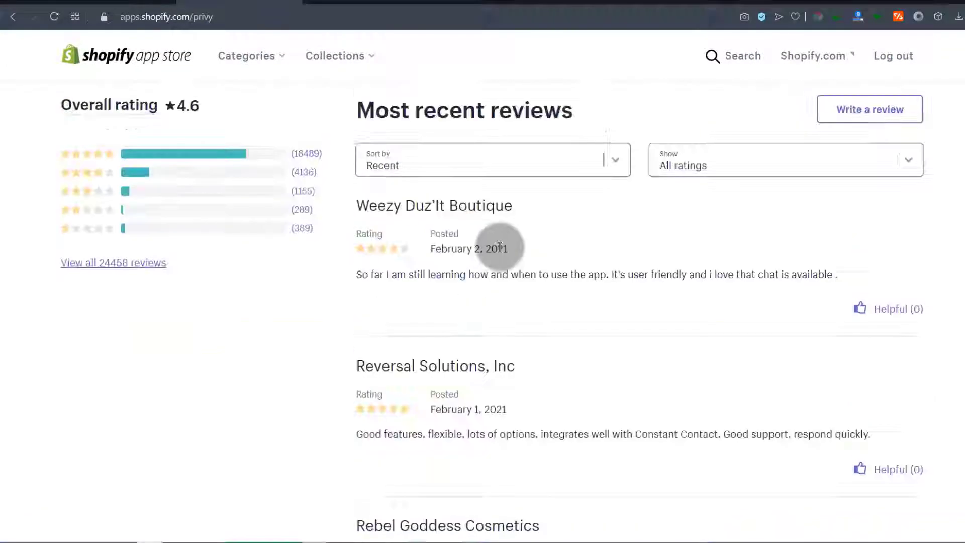
pyautogui.scroll(-17, 494, 274)
pyautogui.scroll(10, 494, 271)
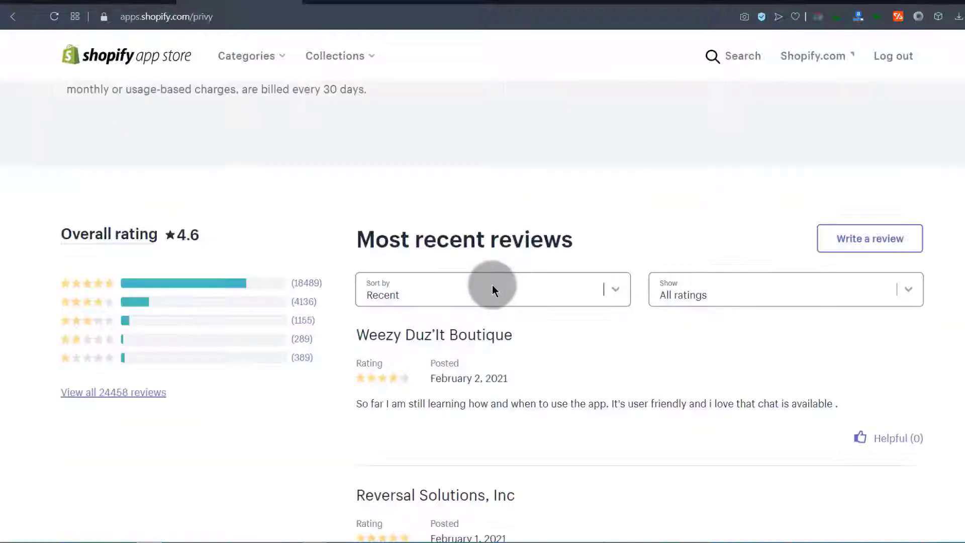
pyautogui.scroll(-5, 470, 367)
pyautogui.scroll(10, 423, 442)
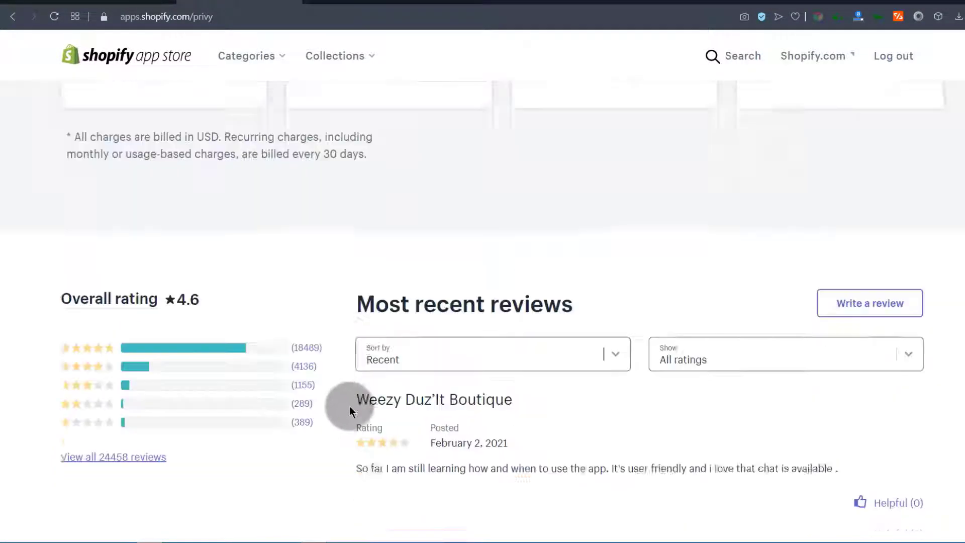
pyautogui.scroll(-3, 305, 385)
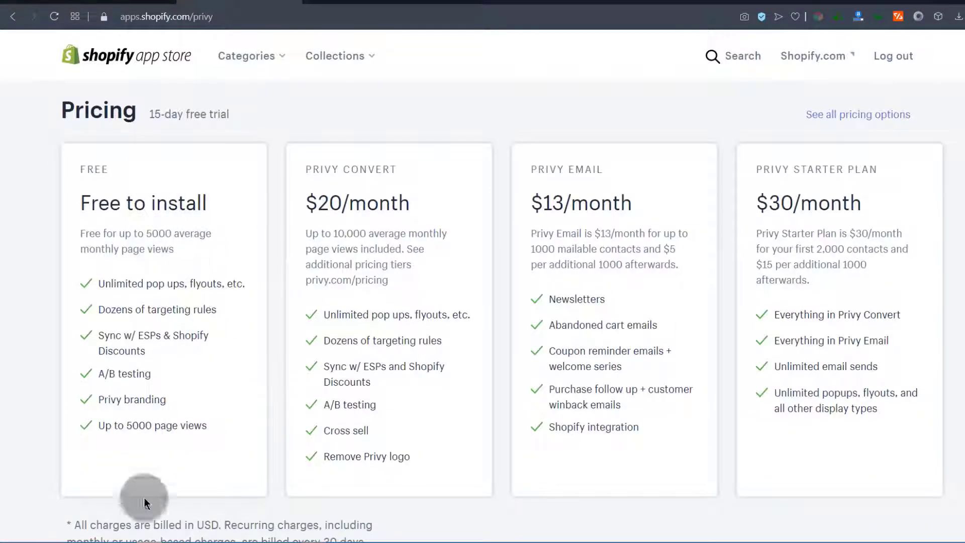
pyautogui.scroll(10, 244, 273)
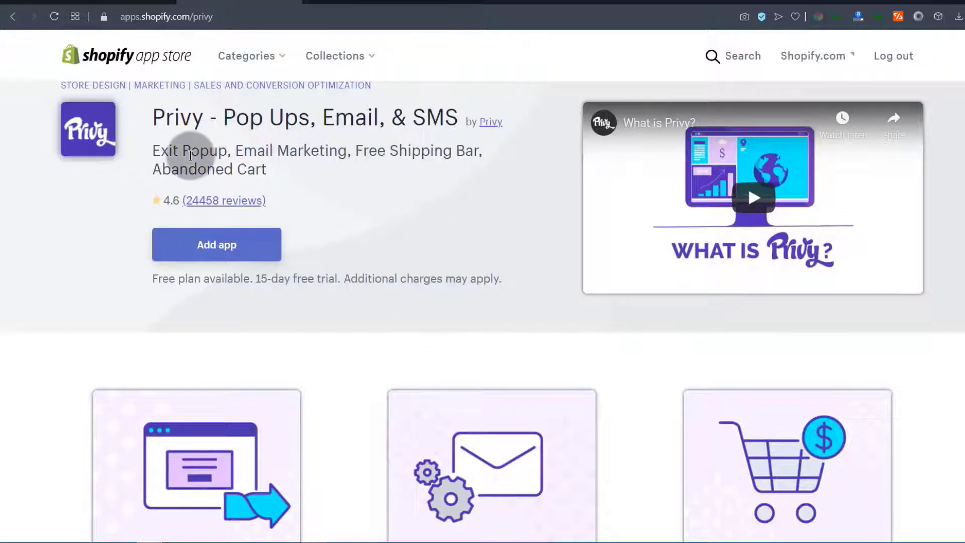
pyautogui.scroll(-8, 267, 266)
pyautogui.scroll(-10, 278, 259)
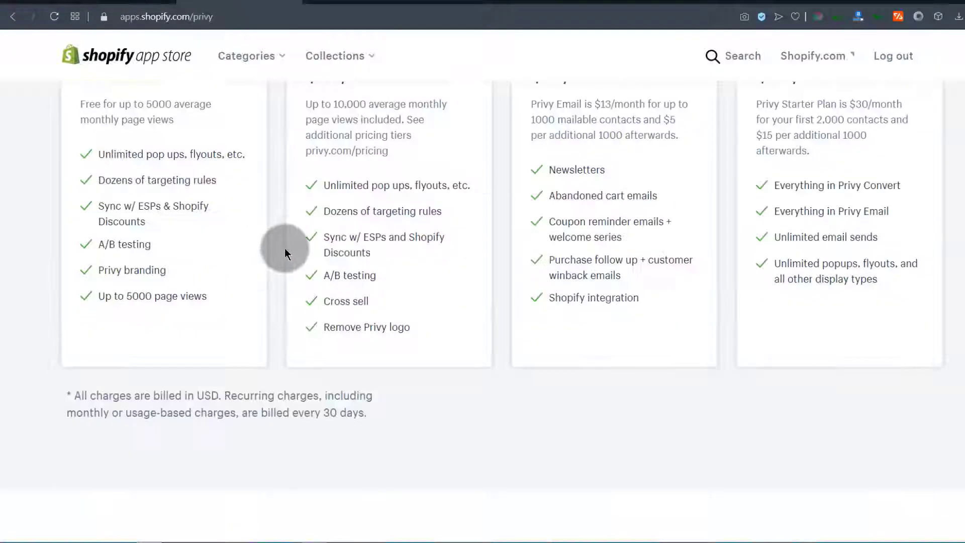
pyautogui.scroll(3, 281, 252)
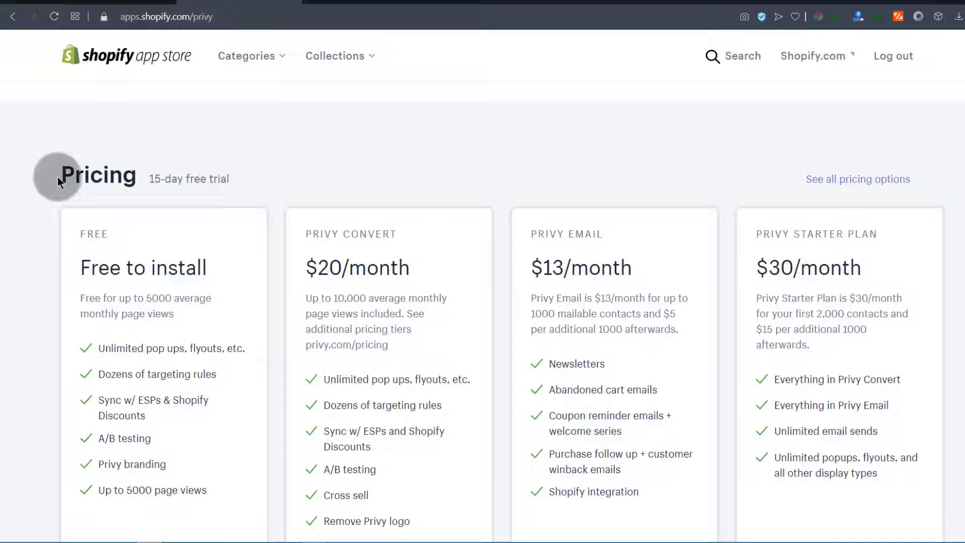
pyautogui.scroll(10, 408, 228)
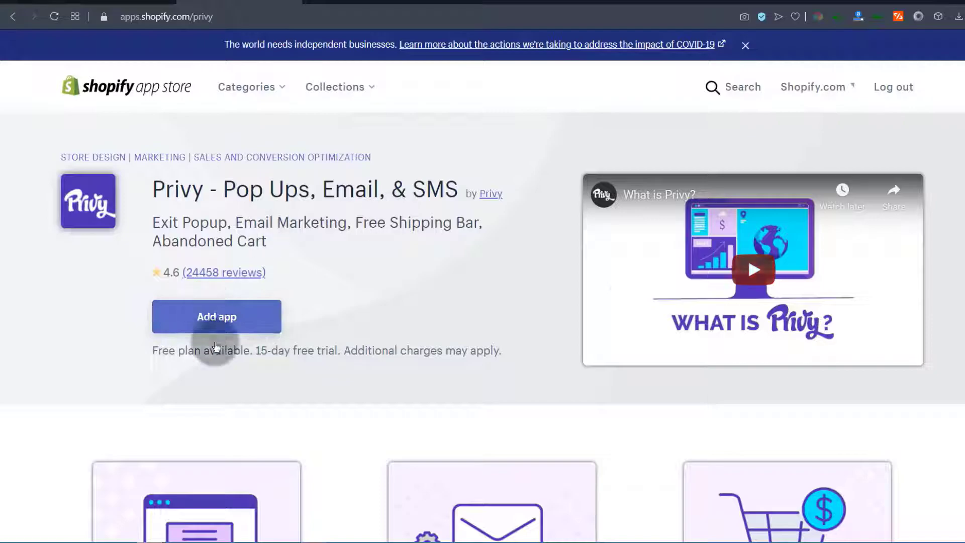
# Start adding the Privy app, look over its requested permissions, then go to Orders
pyautogui.click(190, 319)
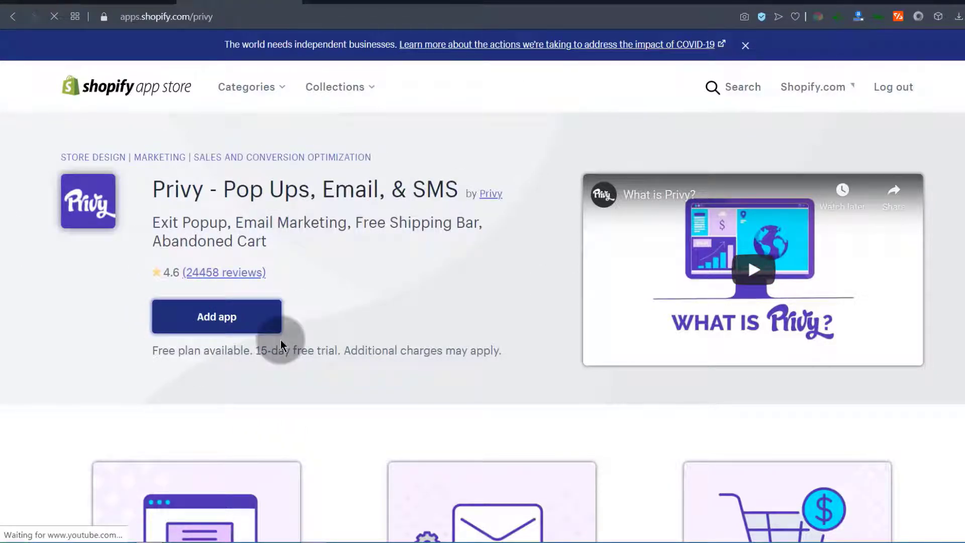
pyautogui.scroll(-5, 517, 321)
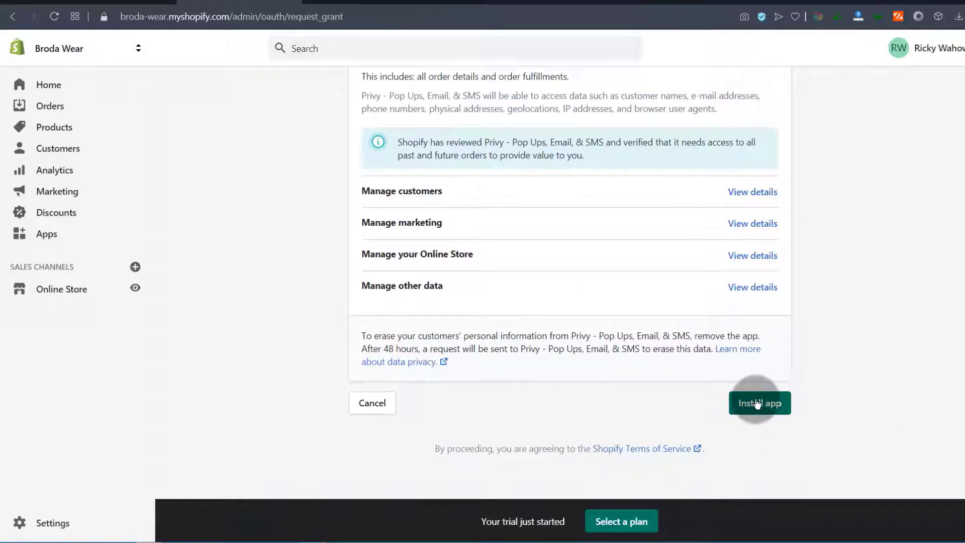
pyautogui.scroll(6, 753, 385)
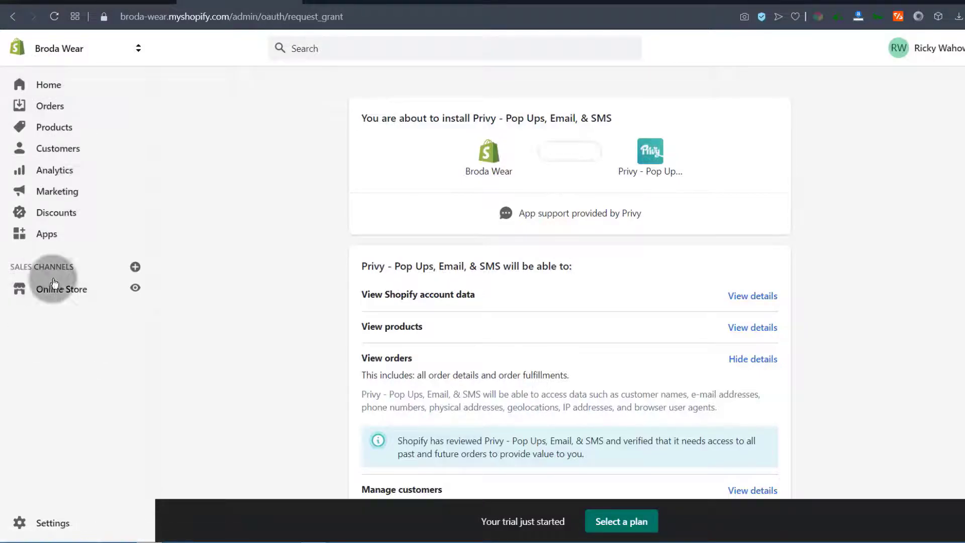
pyautogui.click(46, 108)
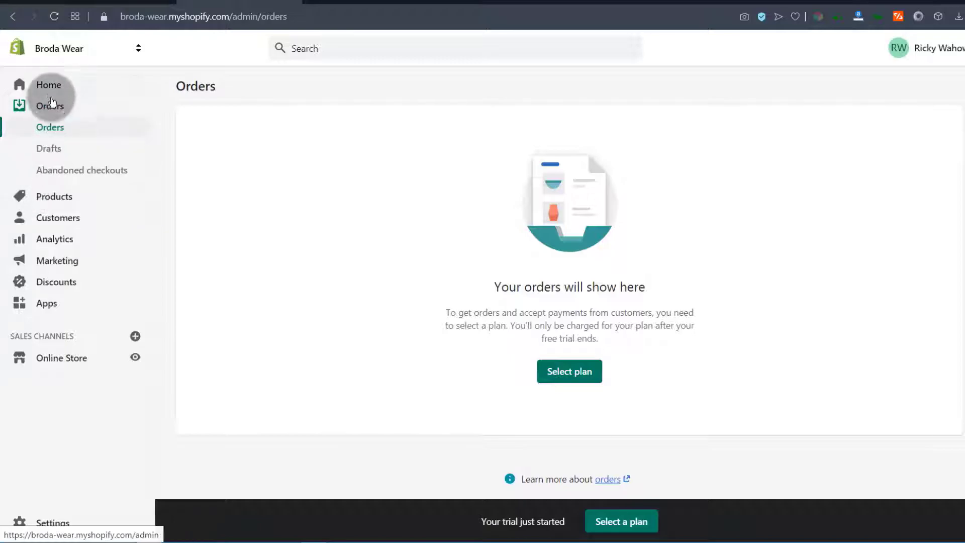
# Open Abandoned checkouts and select the admin URL in the address bar up to /admin/
pyautogui.click(62, 173)
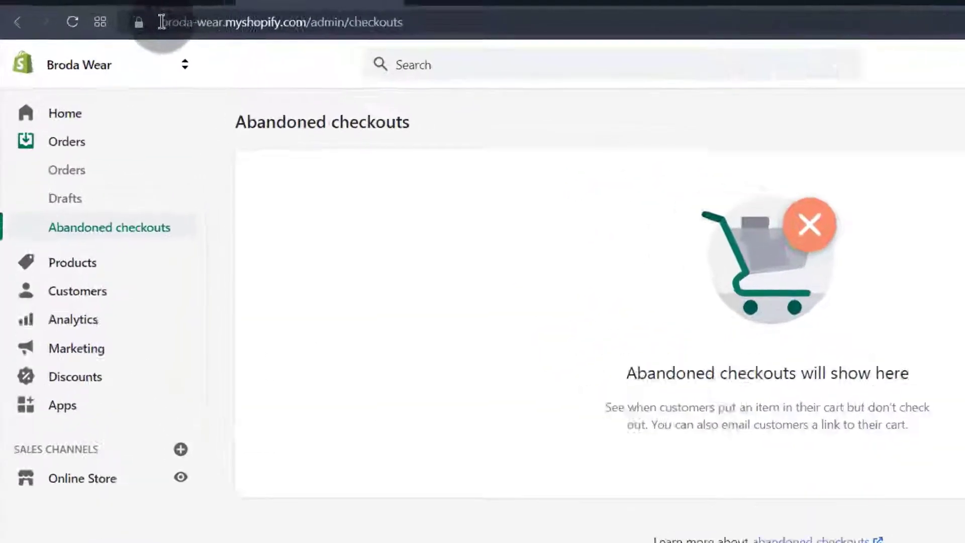
pyautogui.moveTo(121, 17); pyautogui.dragTo(253, 9)
pyautogui.moveTo(478, 17); pyautogui.dragTo(494, 15)
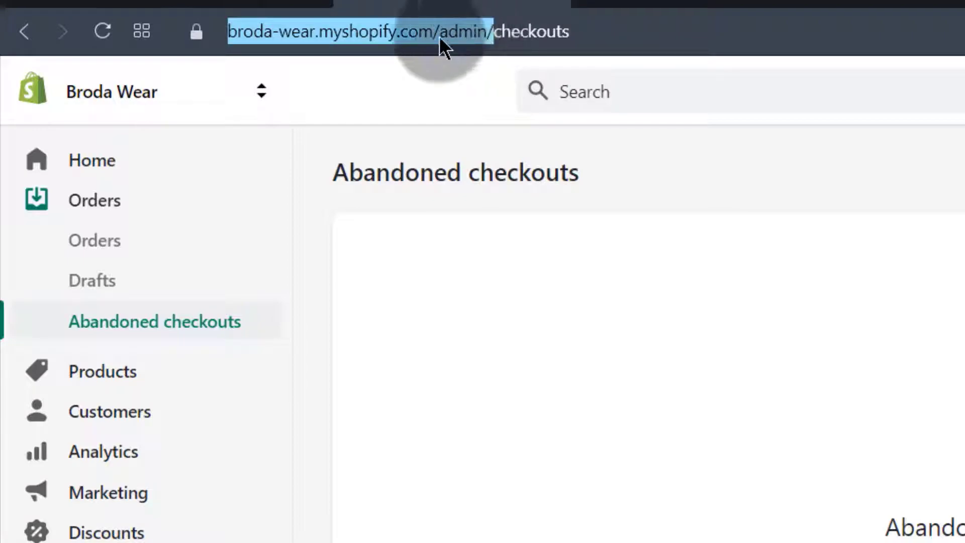
# Copy the selected admin address and open a new Opera private window
pyautogui.rightClick(393, 30)
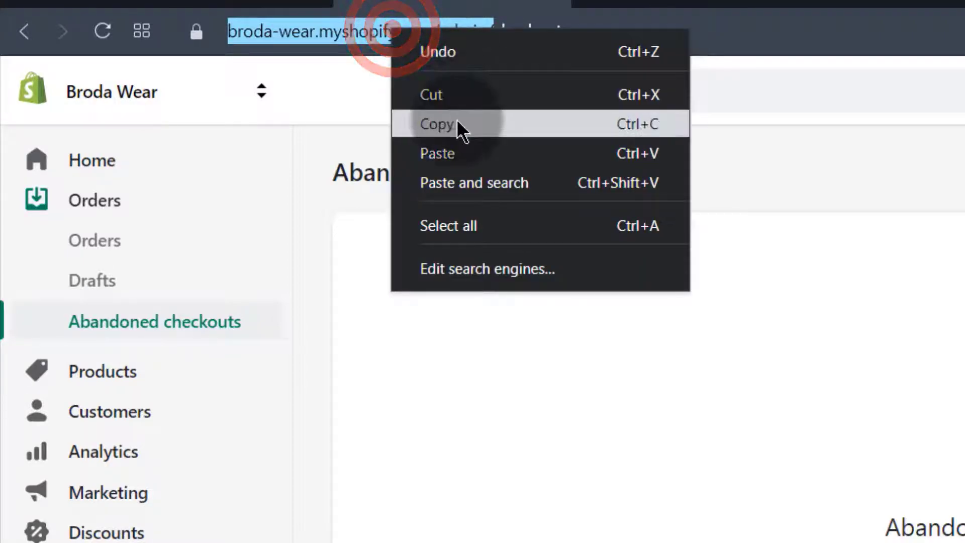
pyautogui.click(456, 123)
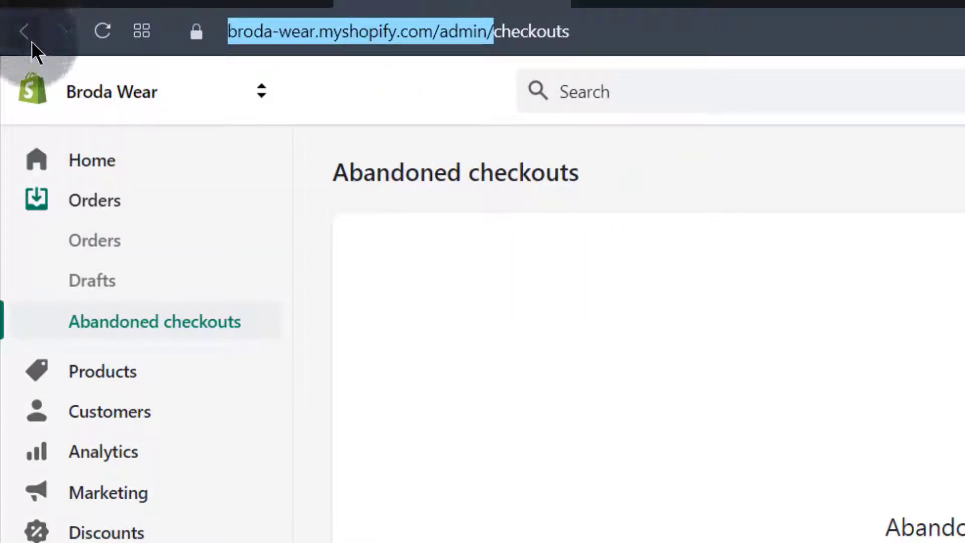
pyautogui.click(48, 6)
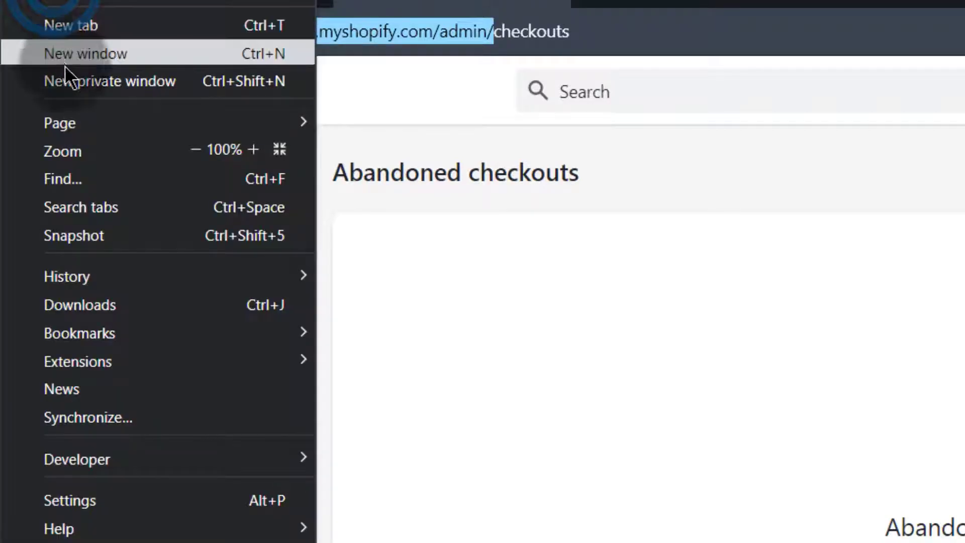
pyautogui.click(76, 85)
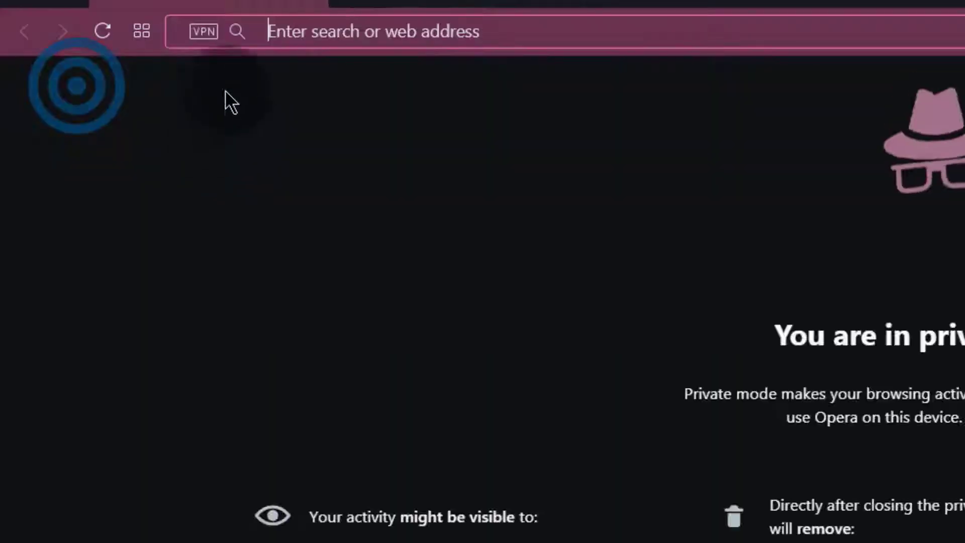
# Paste and load the admin address, then highlight the store name in the URL
pyautogui.rightClick(291, 30)
pyautogui.click(419, 176)
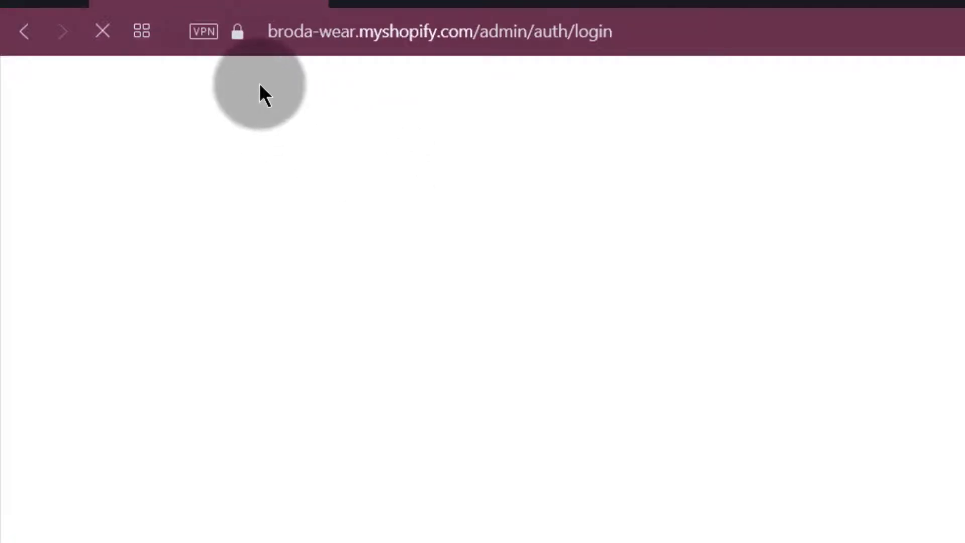
pyautogui.moveTo(268, 31); pyautogui.dragTo(356, 31)
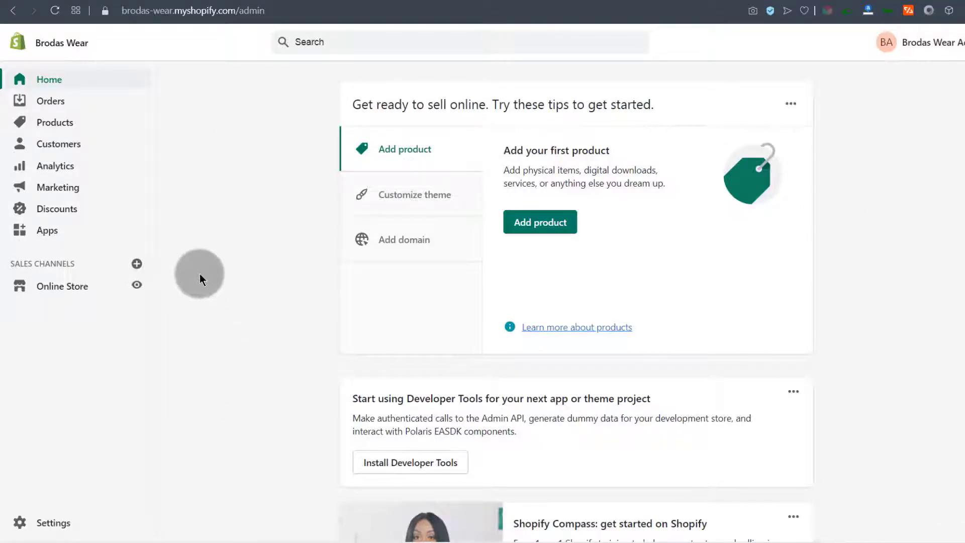
# Preview the storefront, then return to the Online Store Themes page showing Debut
pyautogui.click(202, 195)
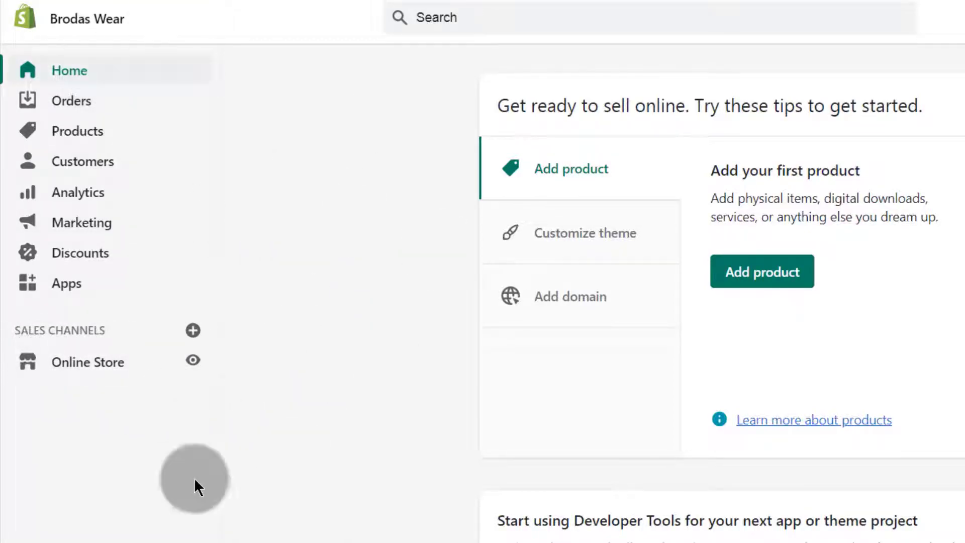
pyautogui.click(193, 362)
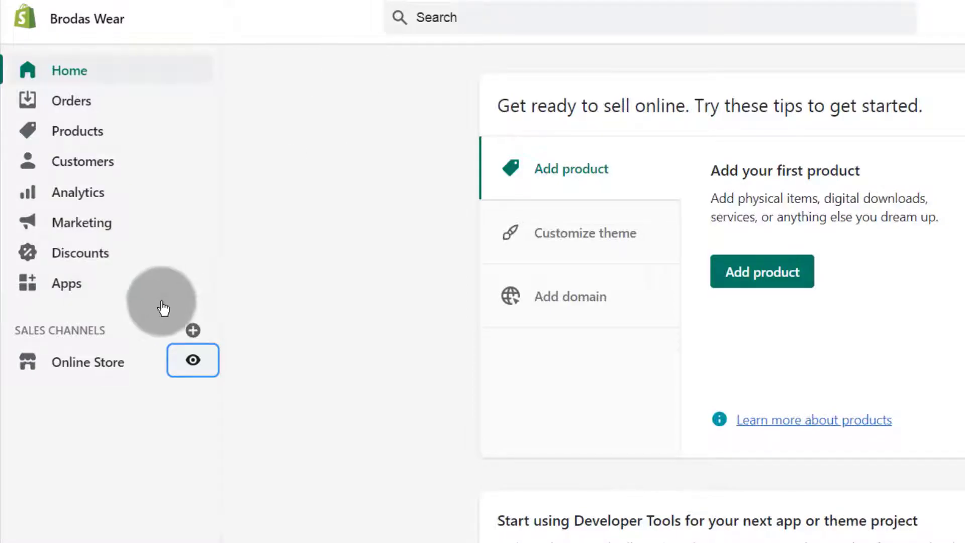
pyautogui.click(300, 365)
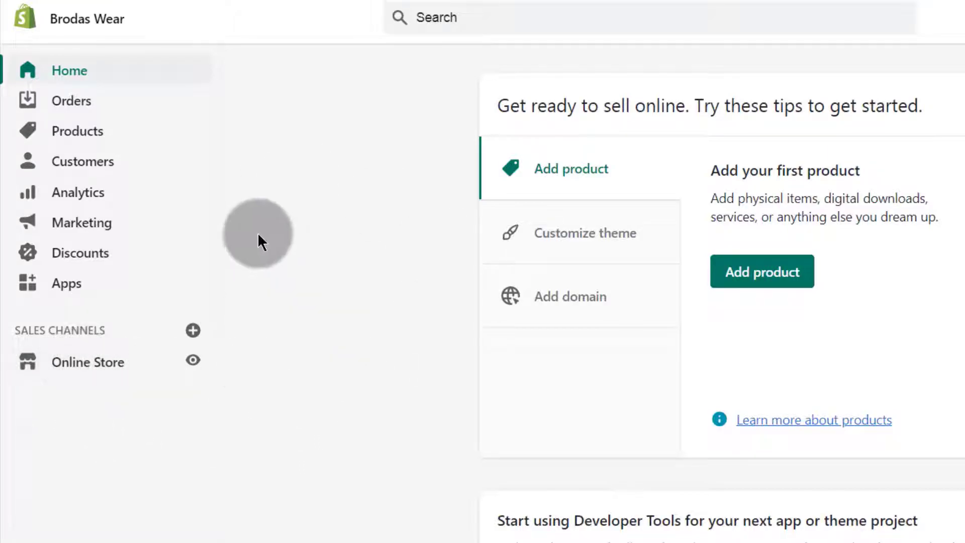
pyautogui.click(88, 364)
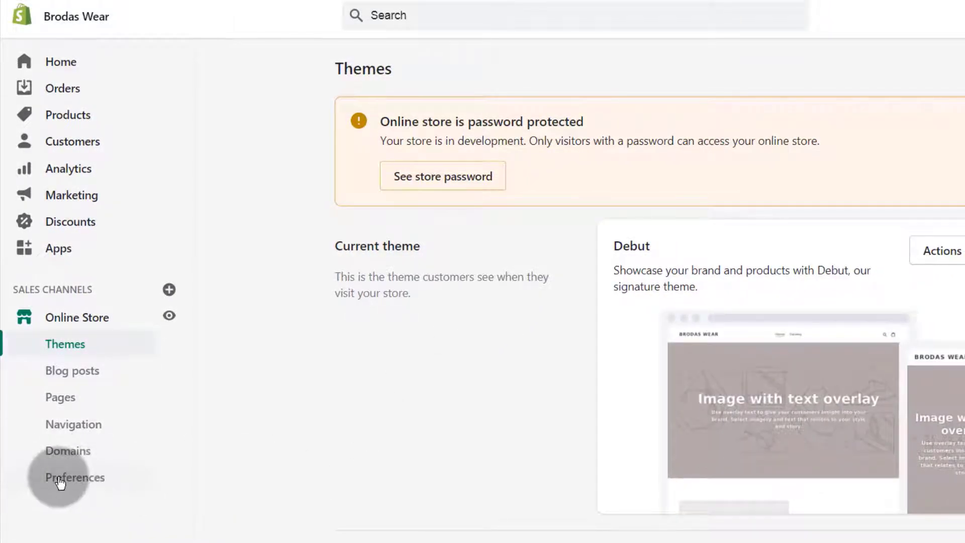
# Edit the Password protection field in Online Store Preferences to a new visitor password and save it
pyautogui.click(77, 482)
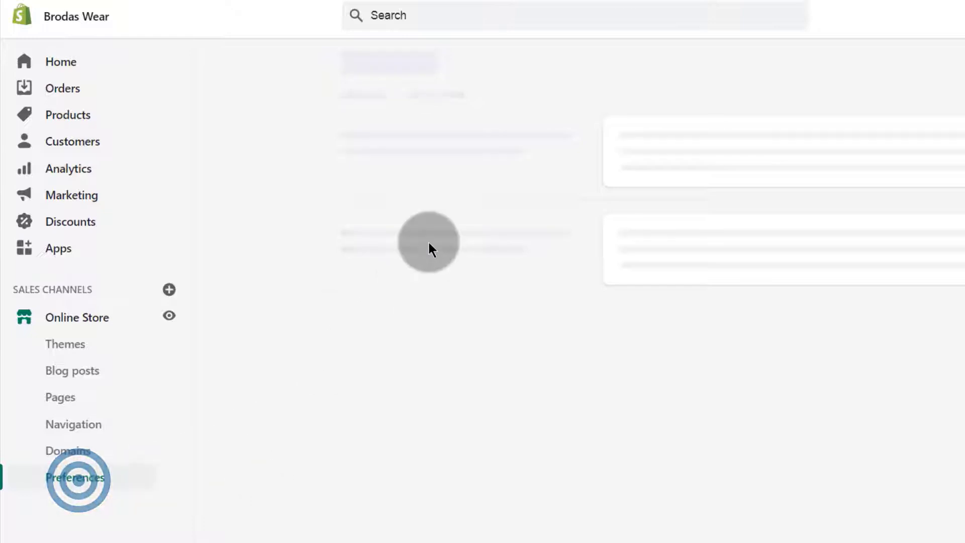
pyautogui.scroll(-10, 680, 261)
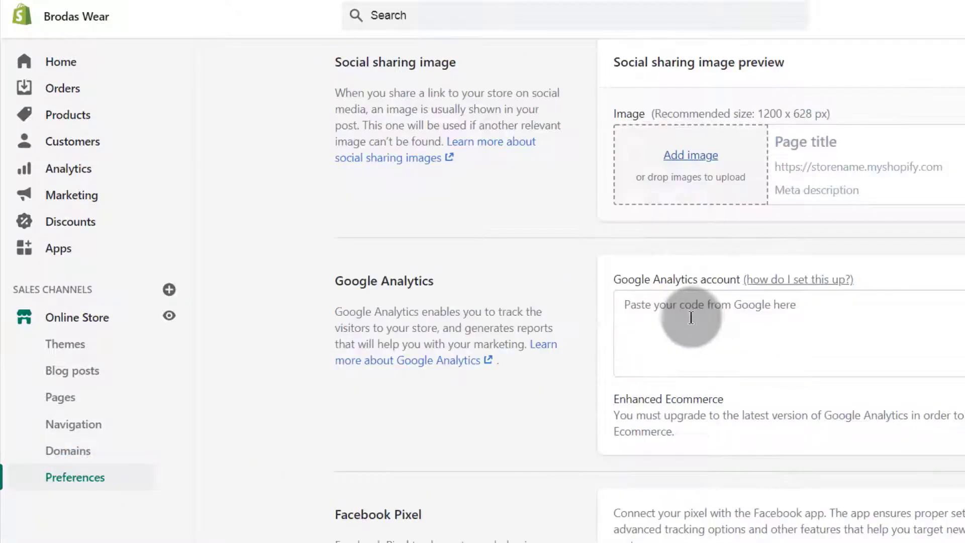
pyautogui.scroll(-13, 493, 301)
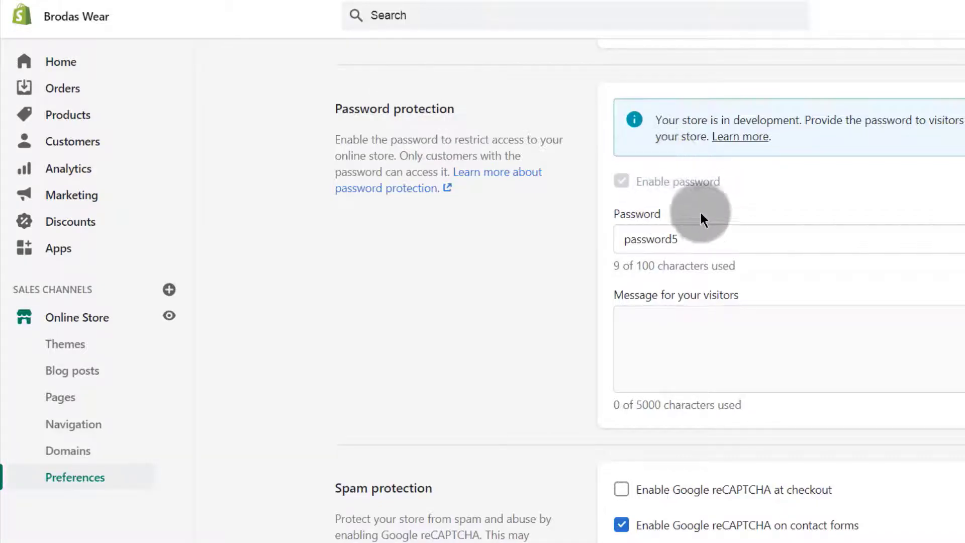
pyautogui.click(694, 236)
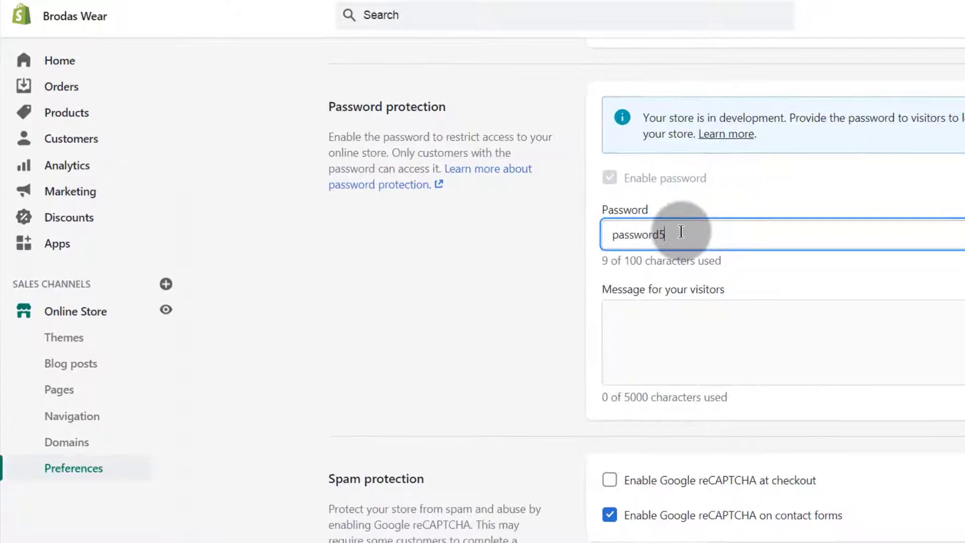
pyautogui.write('5')
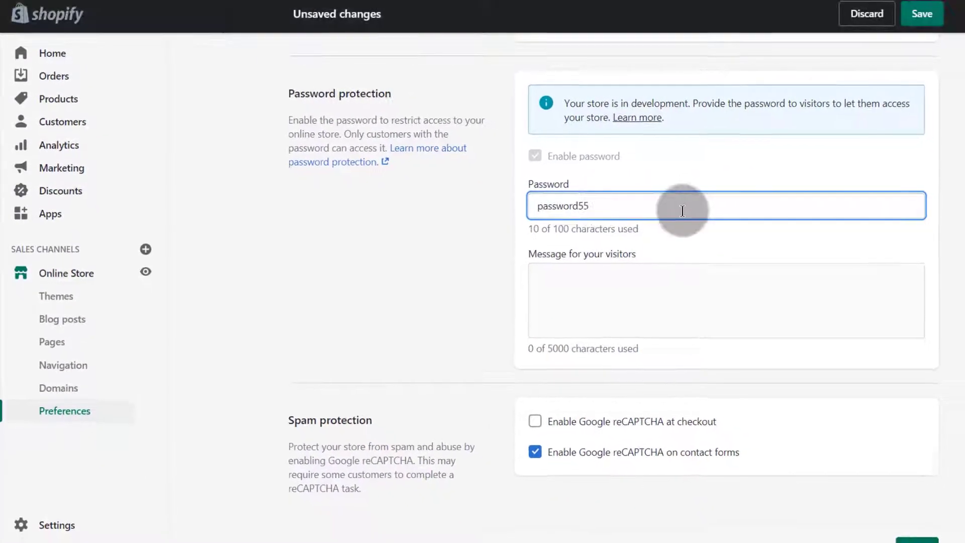
pyautogui.click(924, 13)
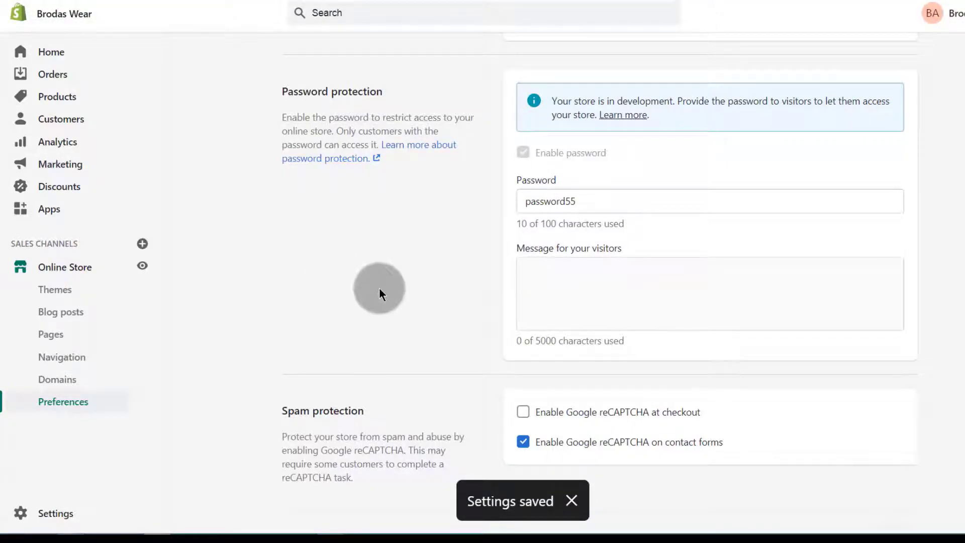
pyautogui.moveTo(525, 201); pyautogui.dragTo(577, 201)
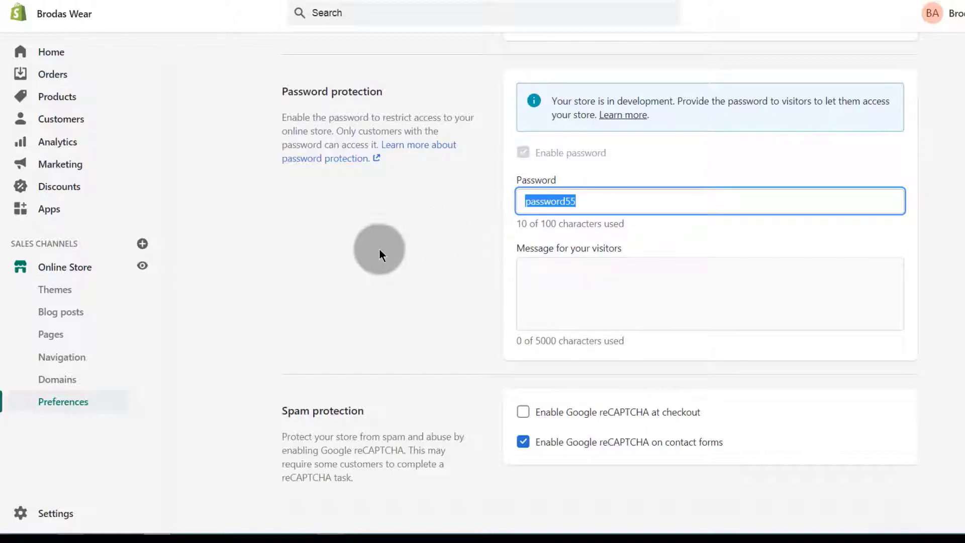
pyautogui.click(233, 264)
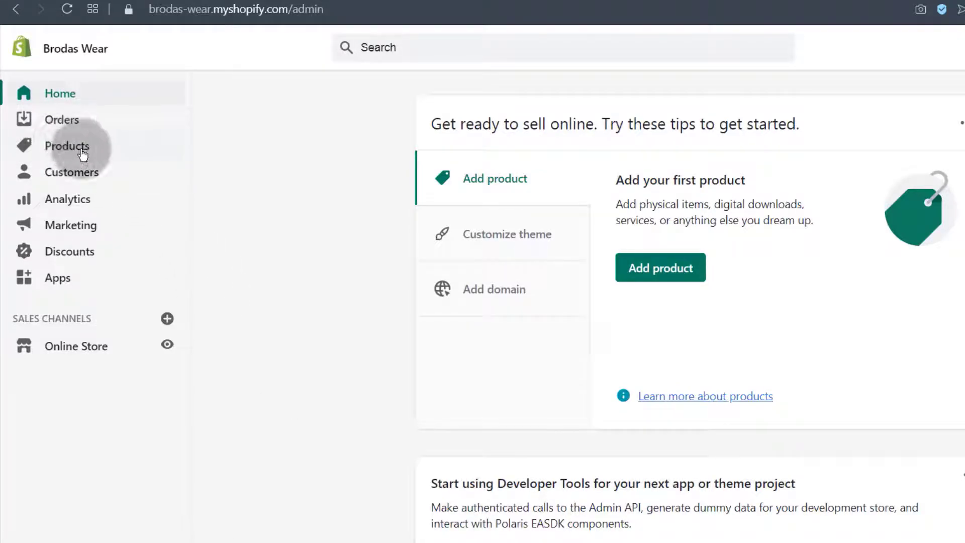
# Open the Apps page from the sidebar in a new browser tab
pyautogui.click(65, 148)
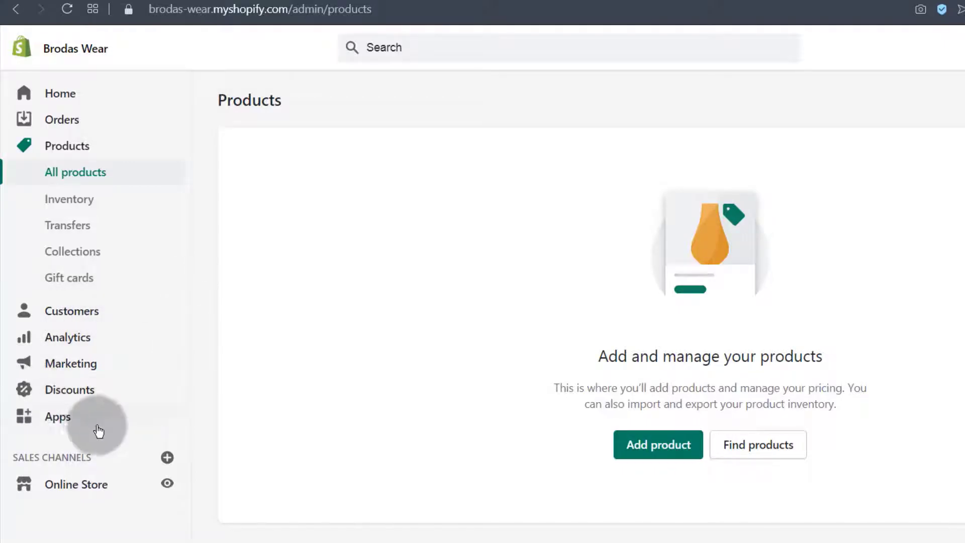
pyautogui.rightClick(59, 419)
pyautogui.click(112, 428)
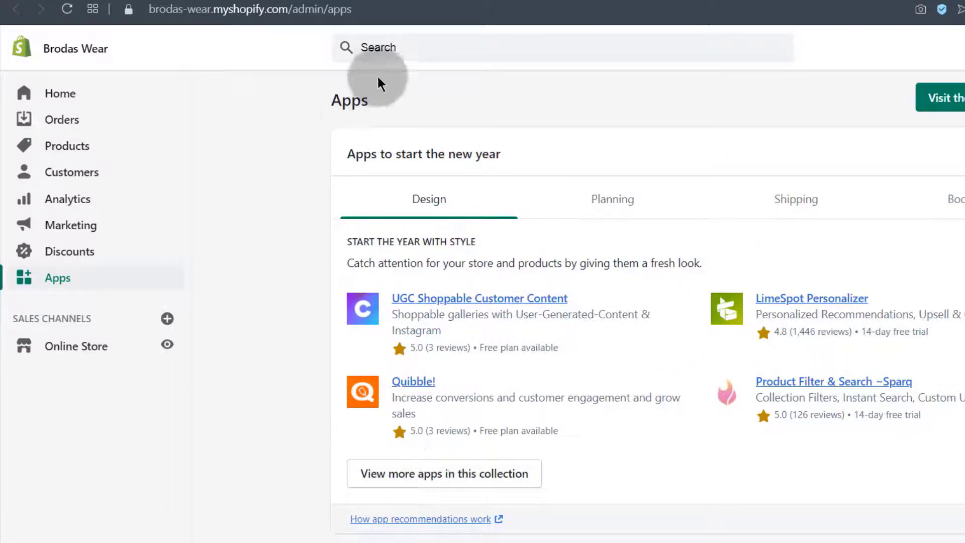
# Search the admin for 'ob' and open the Oberlo app listing
pyautogui.click(392, 45)
pyautogui.click(392, 44)
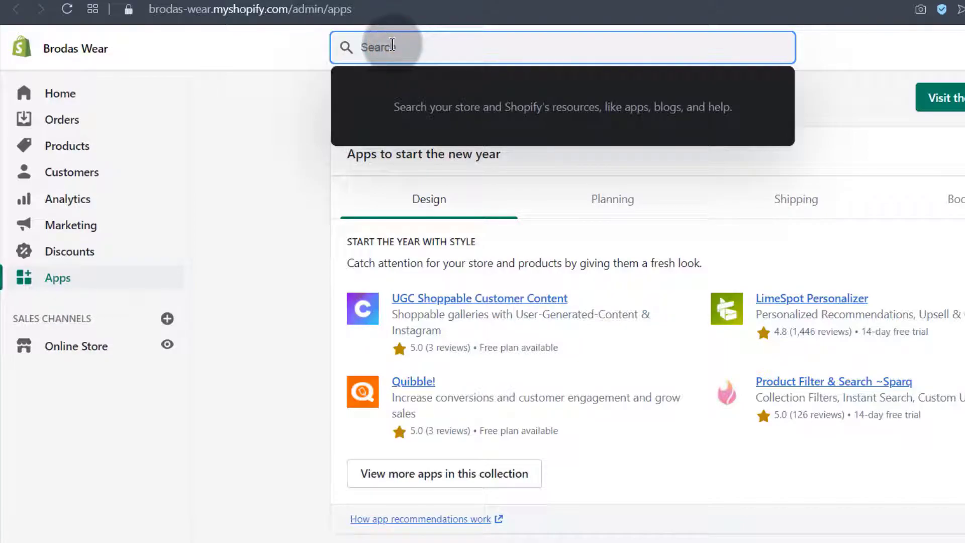
pyautogui.write('oberlo')
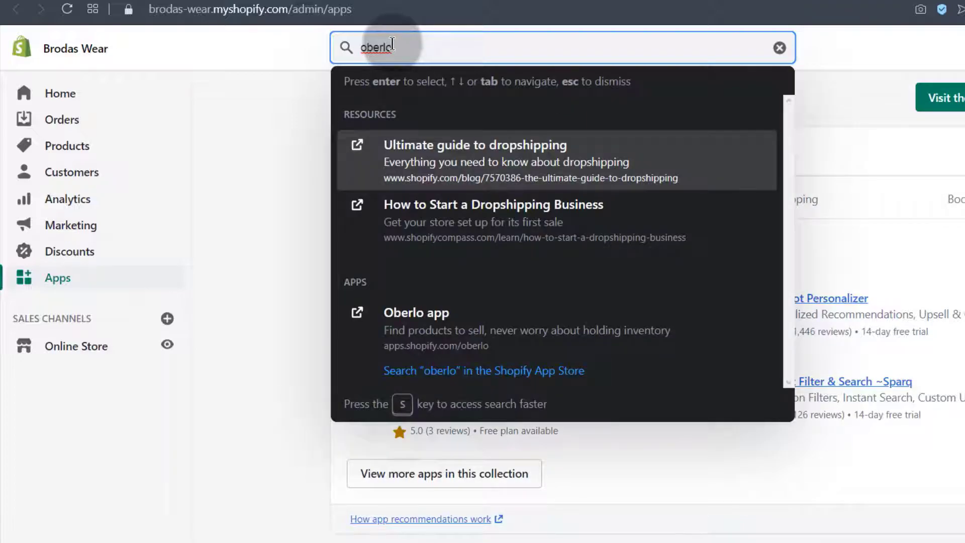
pyautogui.click(420, 324)
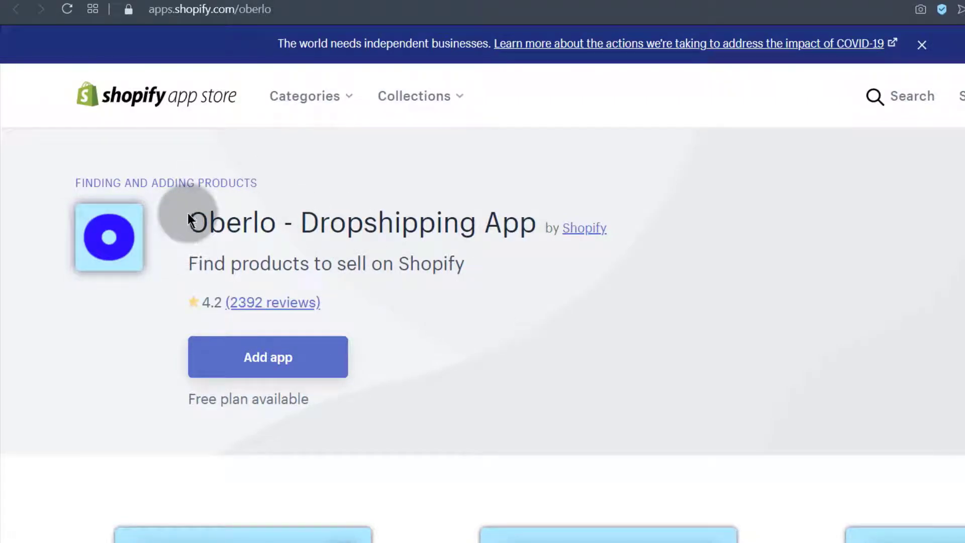
# Read through the Oberlo listing, then return to the empty Products page
pyautogui.scroll(-10, 261, 413)
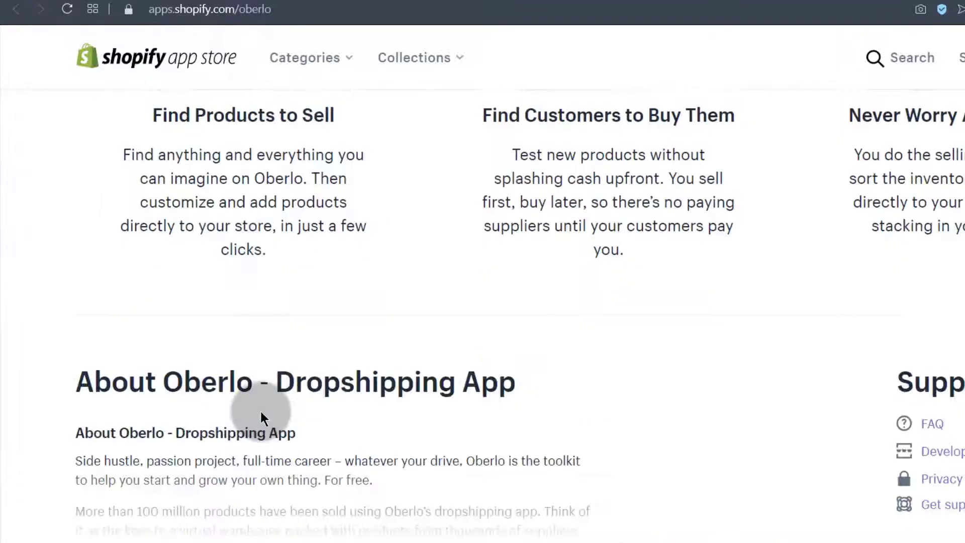
pyautogui.scroll(-15, 261, 417)
pyautogui.scroll(-3, 264, 395)
pyautogui.scroll(5, 264, 394)
pyautogui.scroll(3, 219, 387)
pyautogui.scroll(-20, 254, 428)
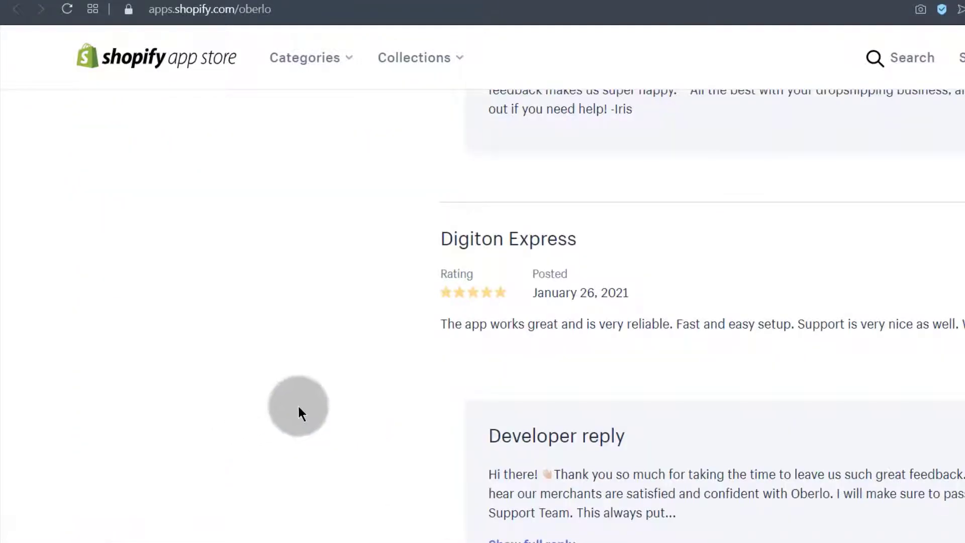
pyautogui.scroll(15, 298, 406)
pyautogui.scroll(5, 298, 407)
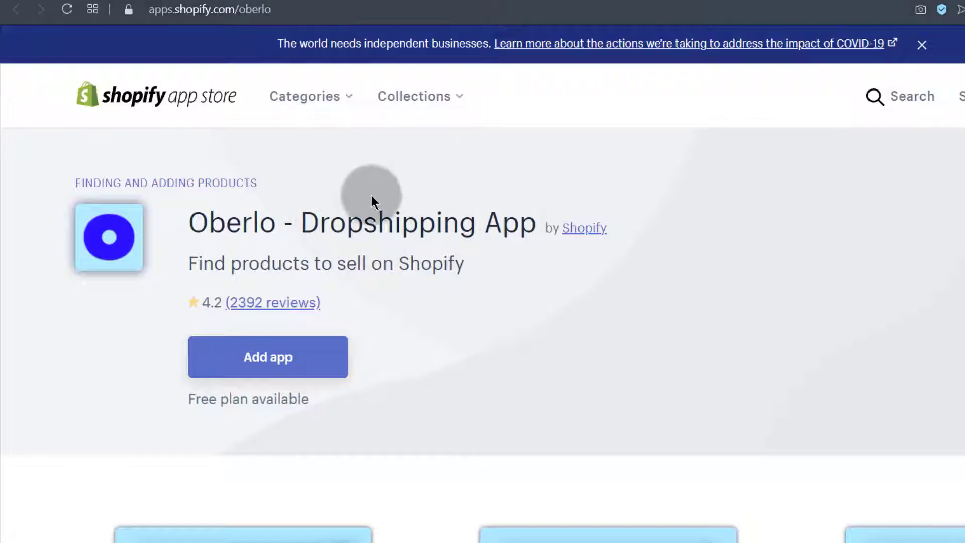
pyautogui.moveTo(300, 216); pyautogui.dragTo(502, 217)
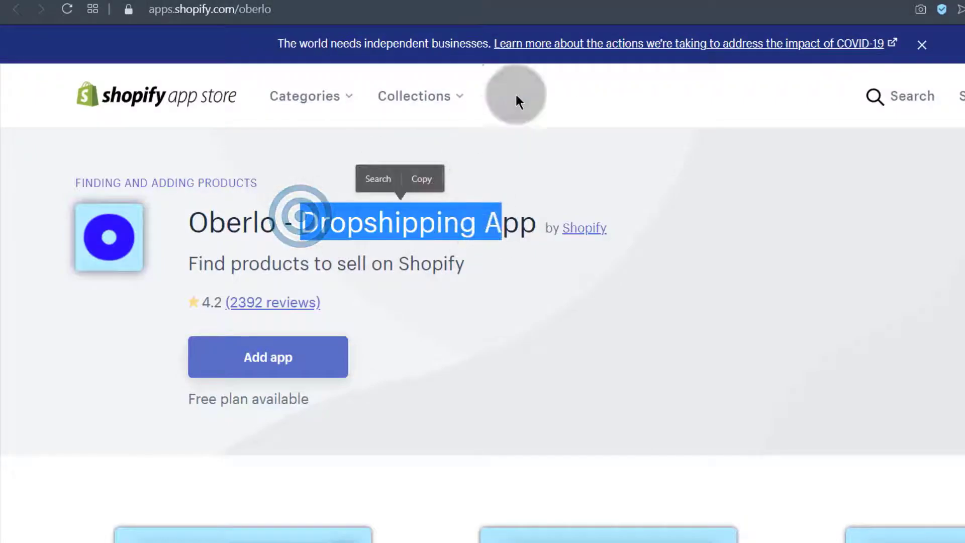
pyautogui.click(527, 1)
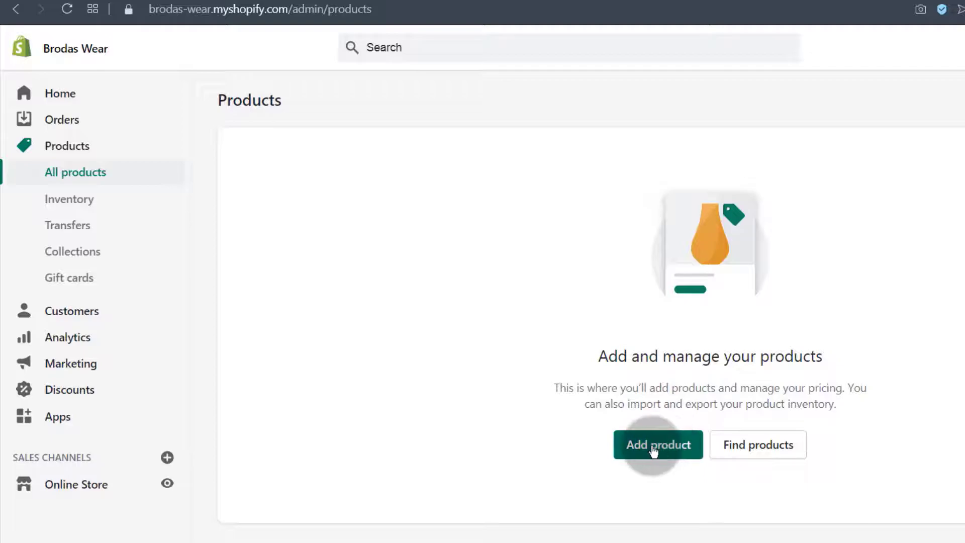
pyautogui.rightClick(750, 455)
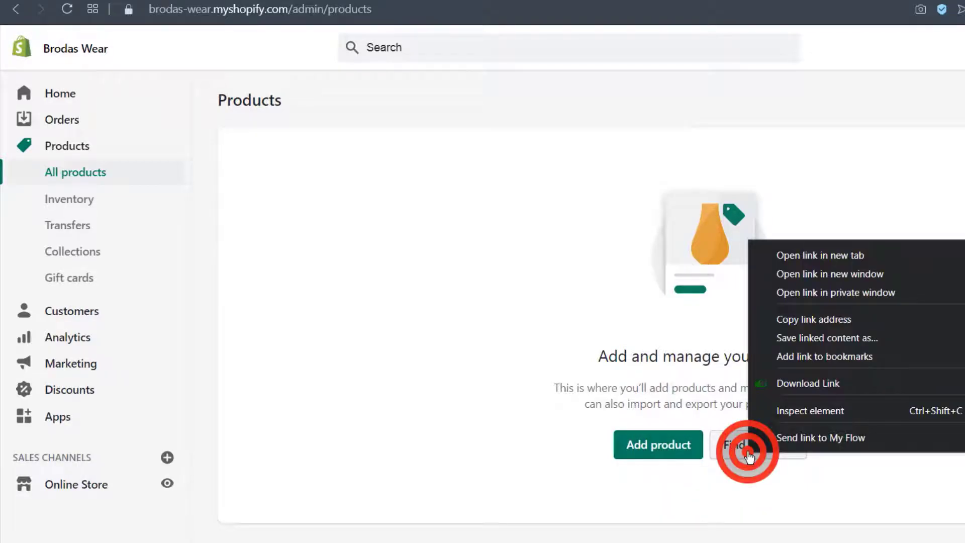
pyautogui.click(804, 256)
pyautogui.click(274, 1)
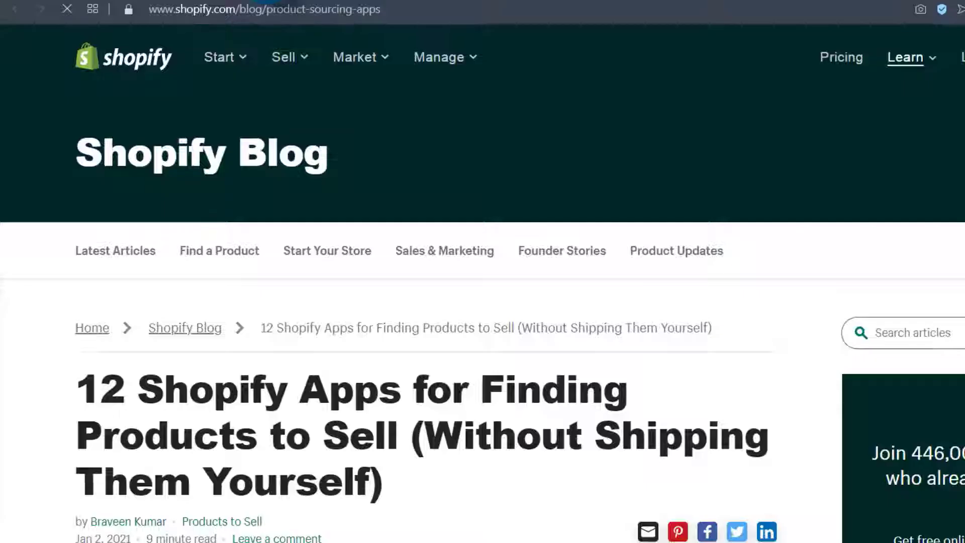
pyautogui.scroll(-20, 273, 445)
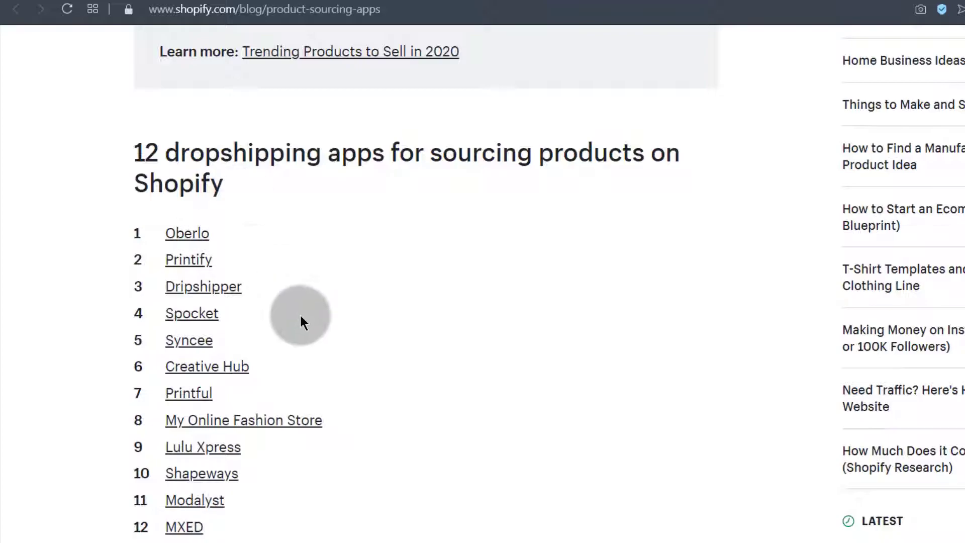
pyautogui.scroll(-10, 316, 352)
pyautogui.scroll(-10, 340, 360)
pyautogui.scroll(15, 288, 367)
pyautogui.scroll(10, 283, 404)
pyautogui.scroll(-9, 255, 490)
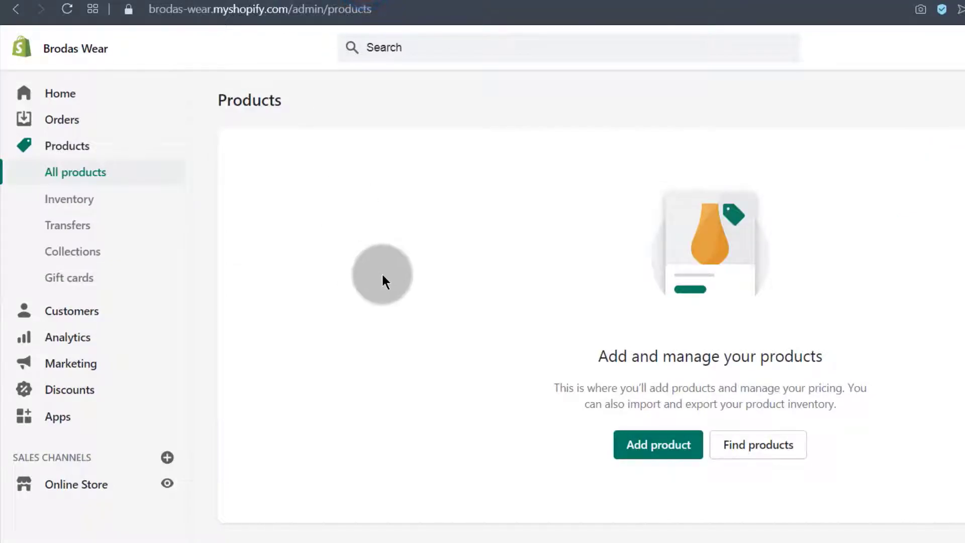
# Start a new product and bring up Product samples.odt in Writer
pyautogui.click(652, 445)
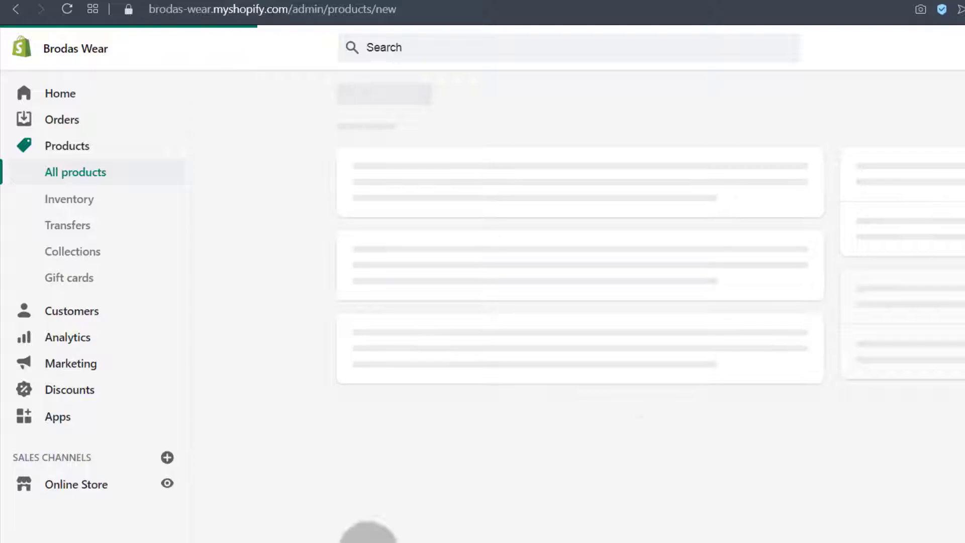
pyautogui.hotkey('alt', 'Tab')
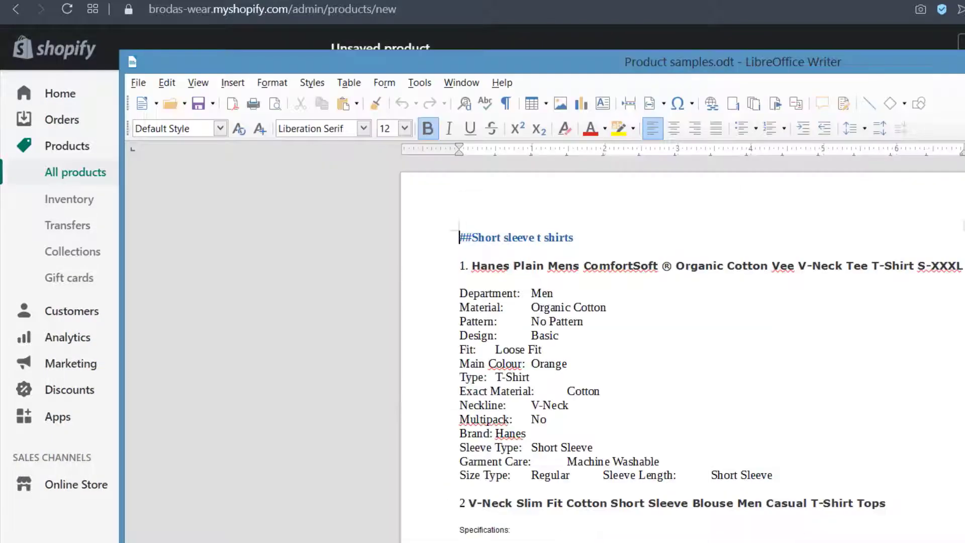
pyautogui.scroll(-20, 553, 317)
pyautogui.scroll(20, 557, 324)
# Glance through the folder of shirt photos, then minimize it
pyautogui.click(301, 542)
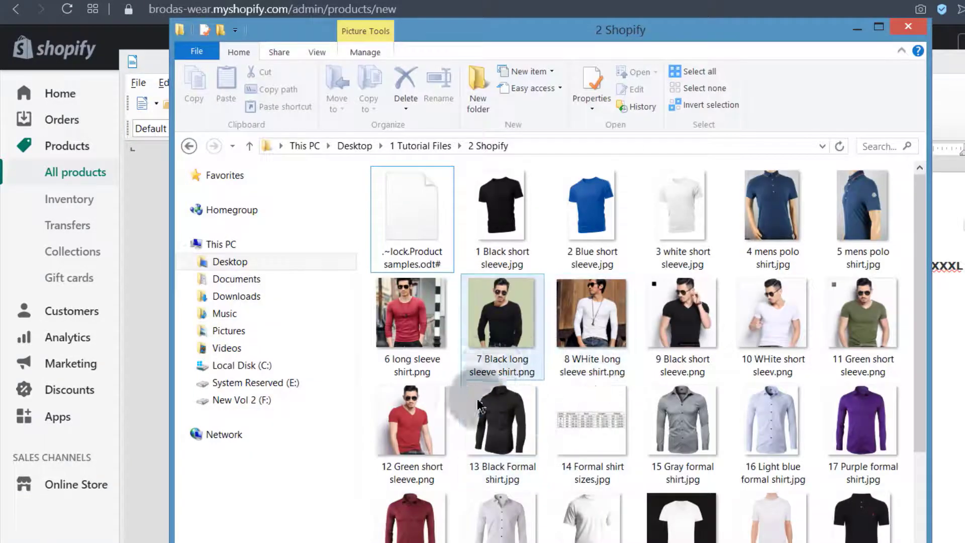
pyautogui.scroll(-3, 532, 403)
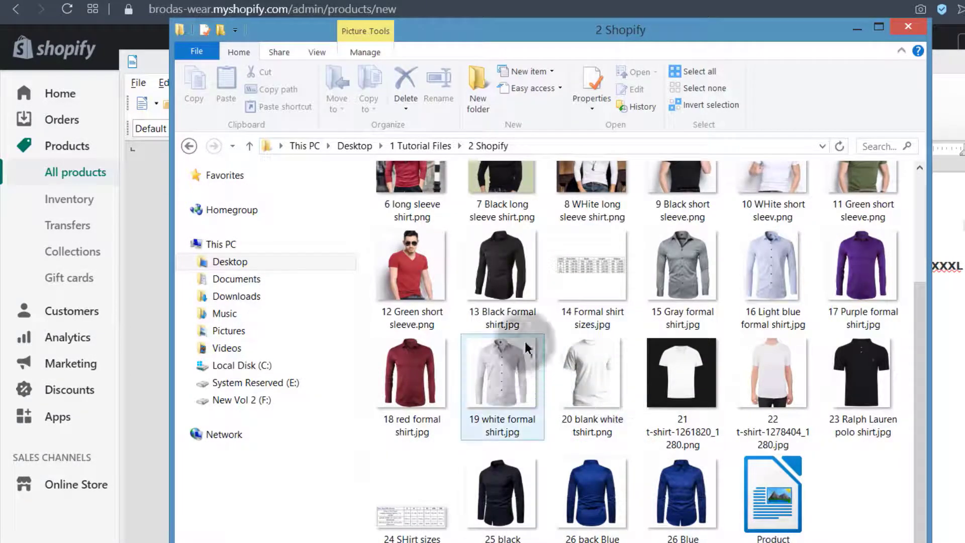
pyautogui.scroll(3, 628, 351)
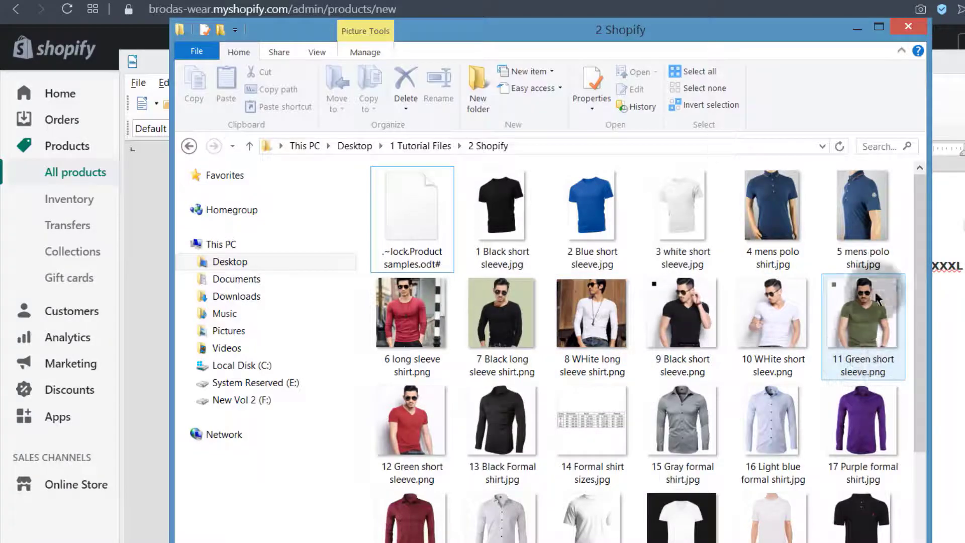
pyautogui.click(858, 28)
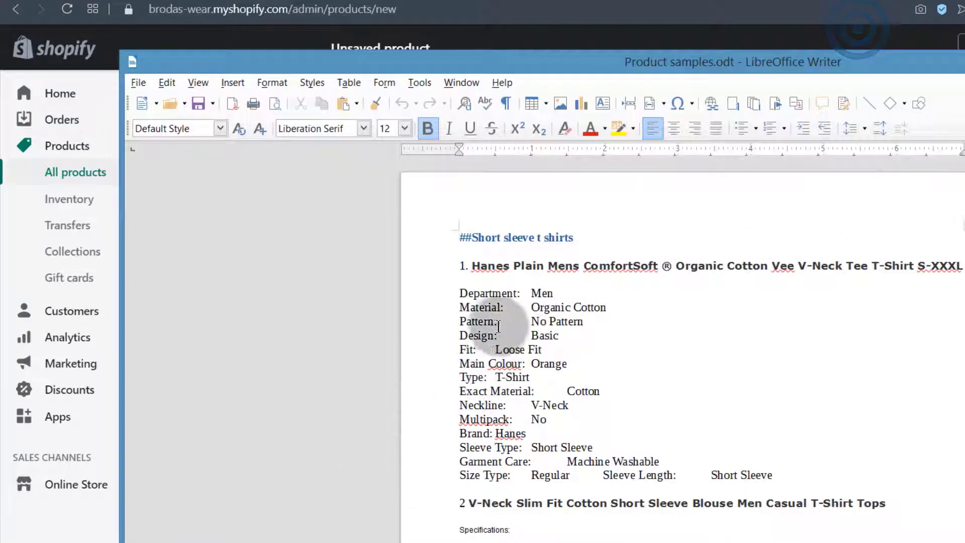
# Review the headings and product details in the Product samples document
pyautogui.moveTo(469, 239); pyautogui.dragTo(598, 237)
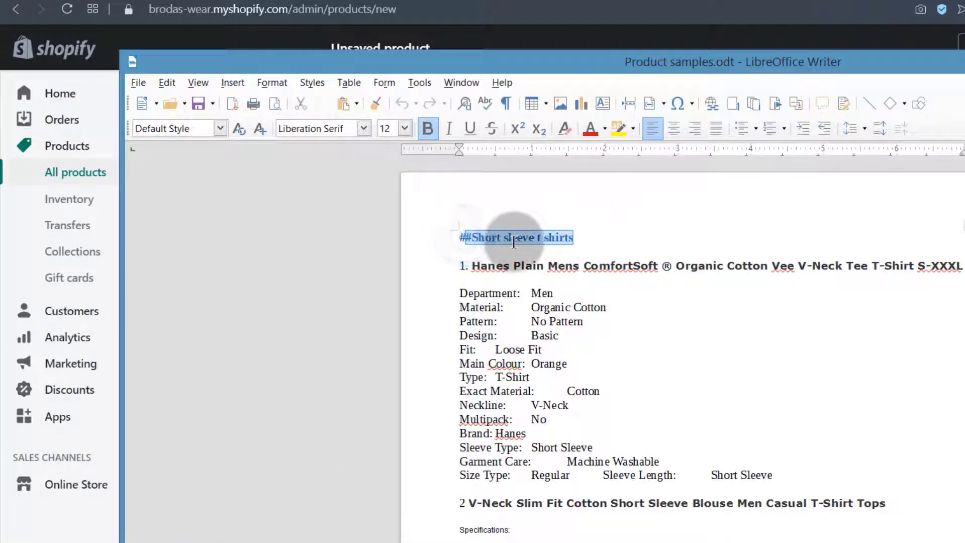
pyautogui.scroll(-1, 528, 370)
pyautogui.scroll(-6, 528, 370)
pyautogui.click(493, 371)
pyautogui.scroll(-17, 597, 415)
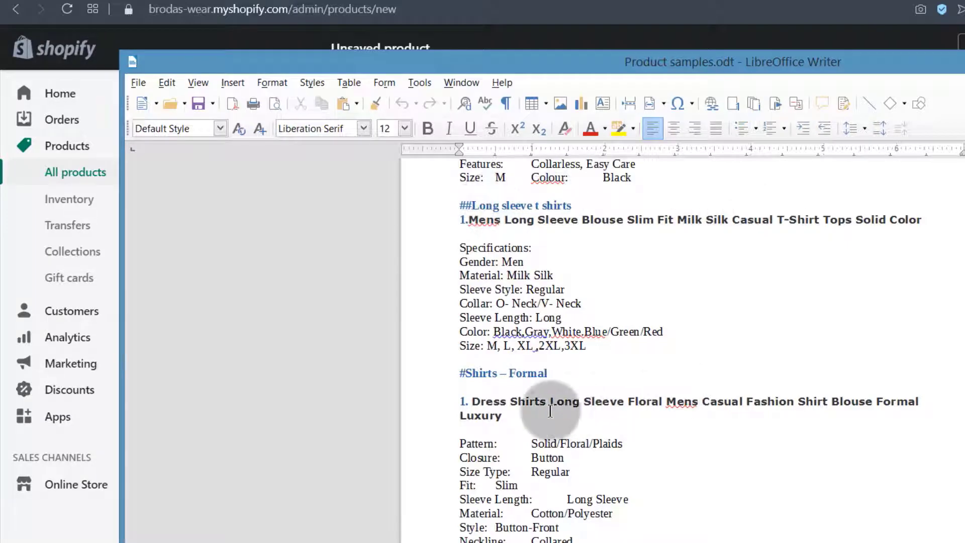
pyautogui.scroll(17, 550, 422)
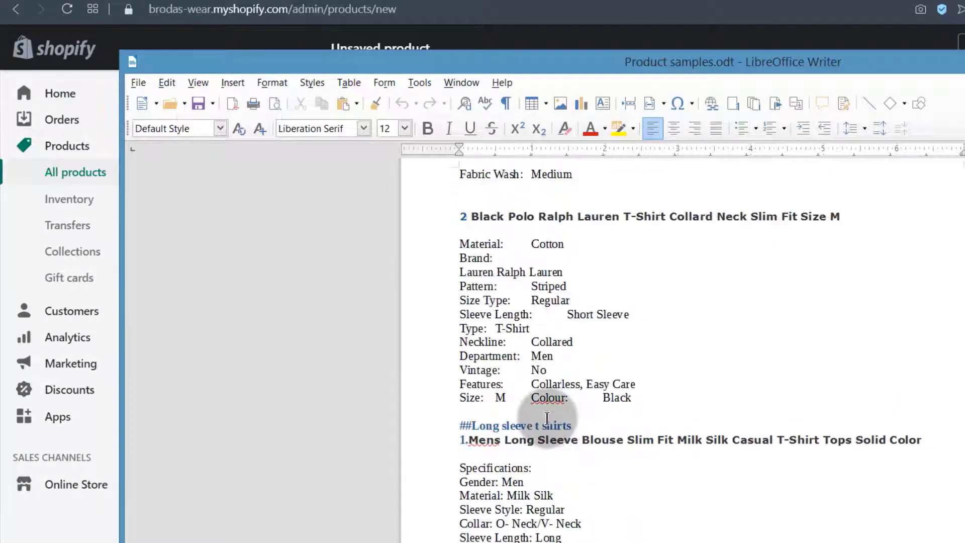
pyautogui.scroll(7, 551, 422)
pyautogui.moveTo(577, 234); pyautogui.dragTo(466, 234)
# Select the '1. Hanes…' product title line in the Product samples document
pyautogui.click(129, 0)
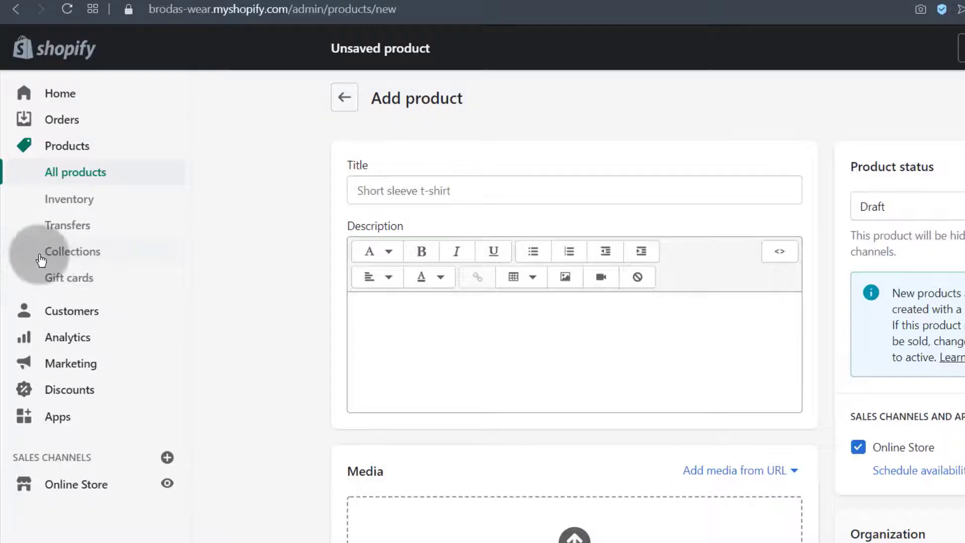
pyautogui.hotkey('alt', 'Tab')
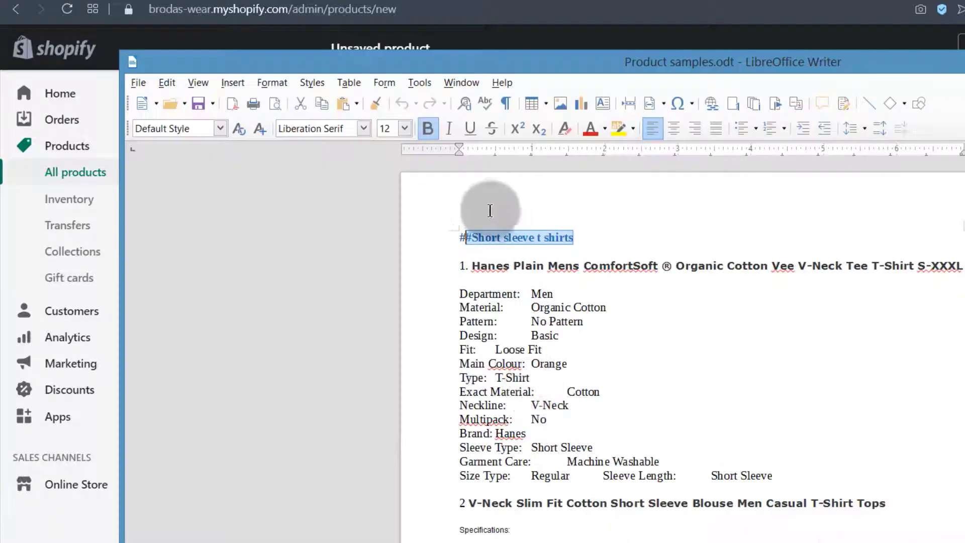
pyautogui.moveTo(471, 237); pyautogui.dragTo(576, 243)
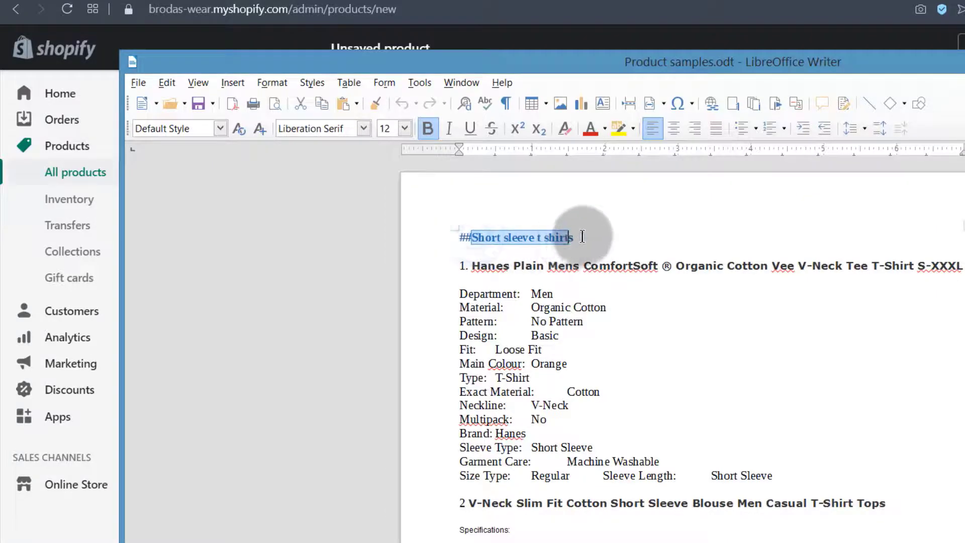
pyautogui.click(517, 280)
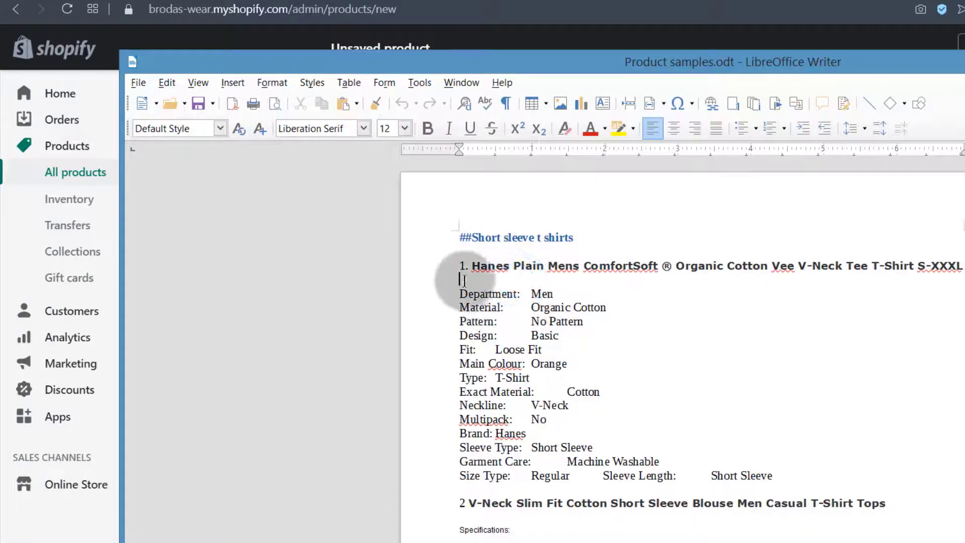
pyautogui.moveTo(471, 266); pyautogui.dragTo(962, 266)
pyautogui.hotkey('ctrl', 'c')
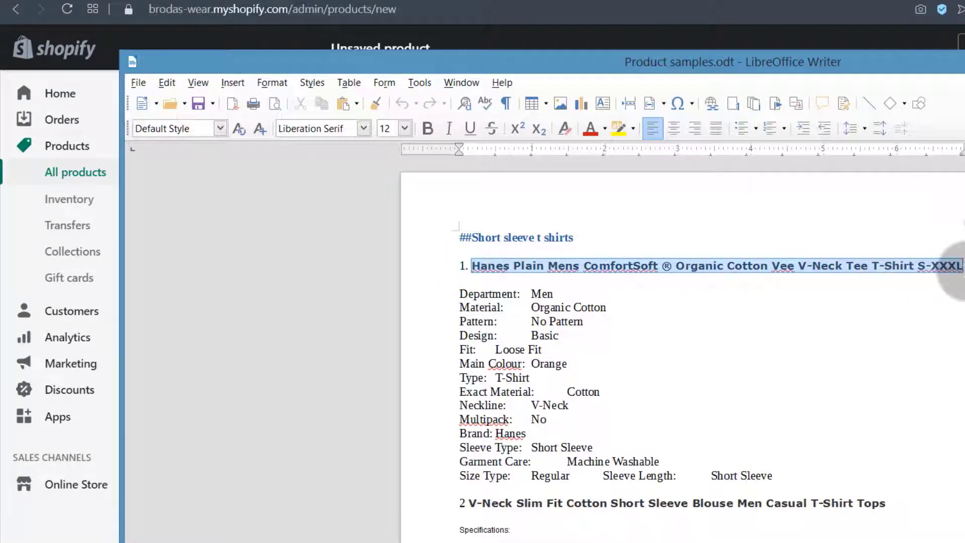
# Paste the Hanes Plain Mens Comfort T-shirt name into the product's Title field
pyautogui.hotkey('alt', 'Tab')
pyautogui.click(392, 191)
pyautogui.rightClick(393, 191)
pyautogui.click(442, 289)
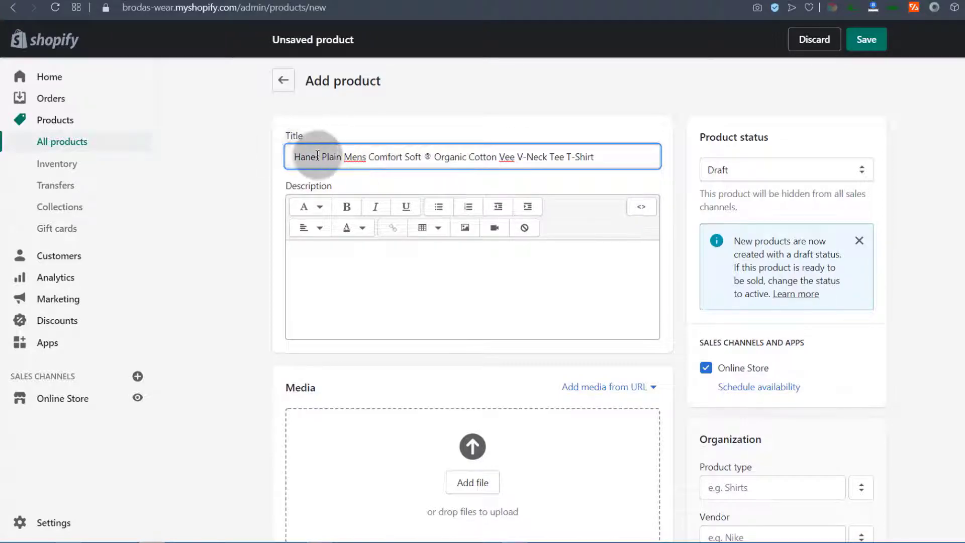
pyautogui.moveTo(297, 155); pyautogui.dragTo(392, 156)
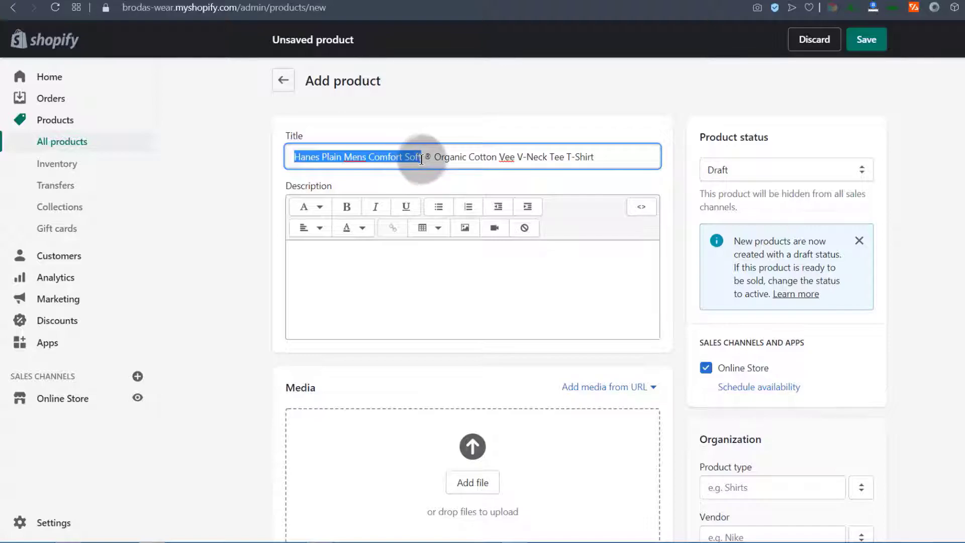
pyautogui.click(405, 164)
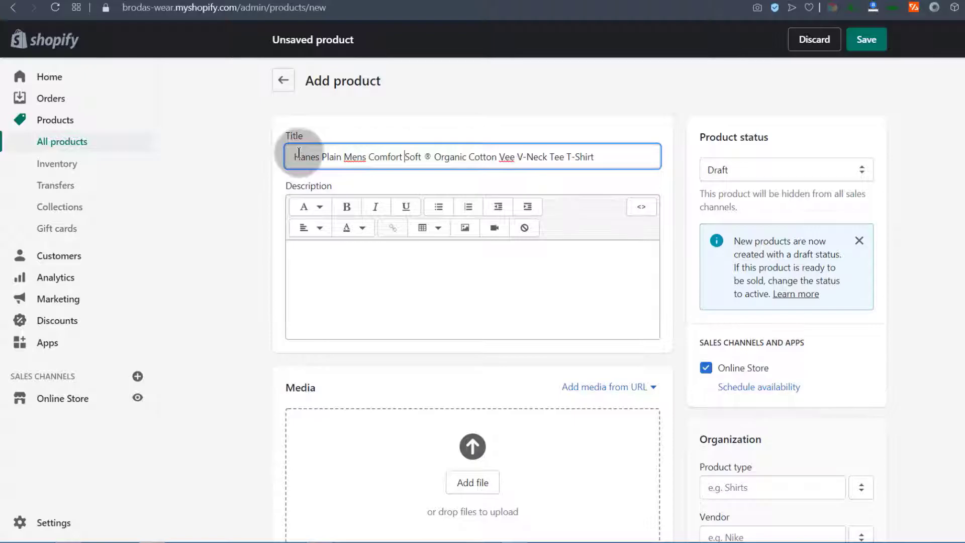
pyautogui.moveTo(566, 156); pyautogui.dragTo(526, 159)
pyautogui.moveTo(441, 160); pyautogui.dragTo(421, 157)
pyautogui.click(447, 156)
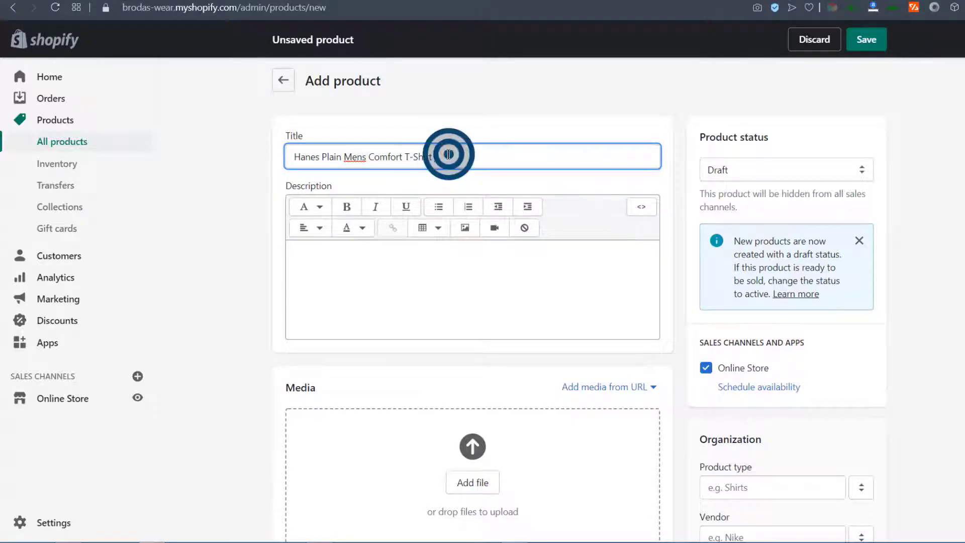
pyautogui.scroll(-1, 433, 230)
# Paste the spec lines from Department to Size Type into the product Description
pyautogui.click(331, 186)
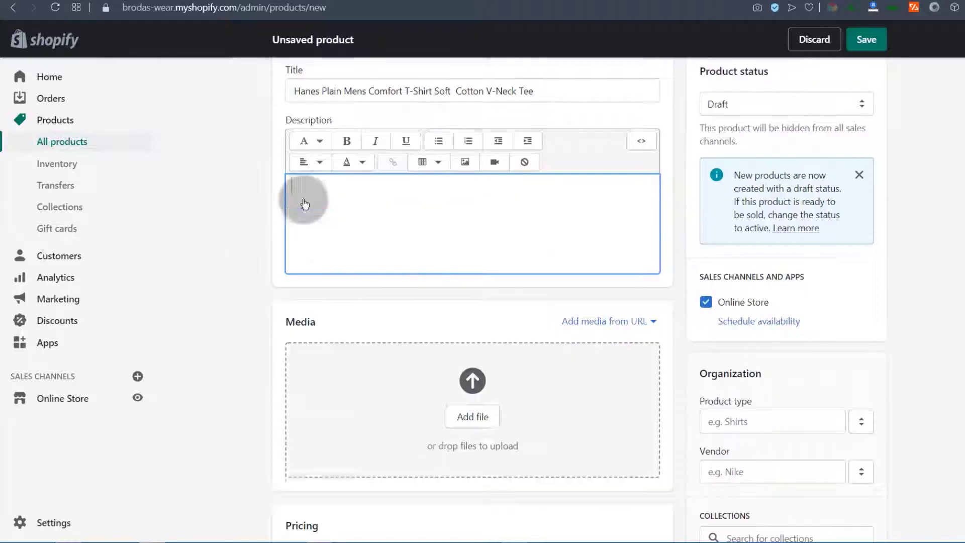
pyautogui.scroll(2, 301, 200)
pyautogui.moveTo(316, 536)
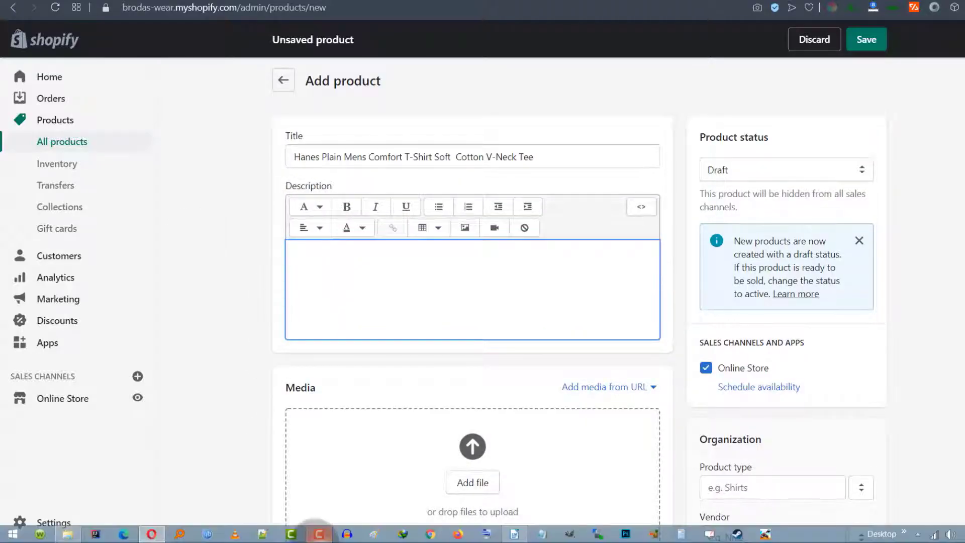
pyautogui.click(515, 534)
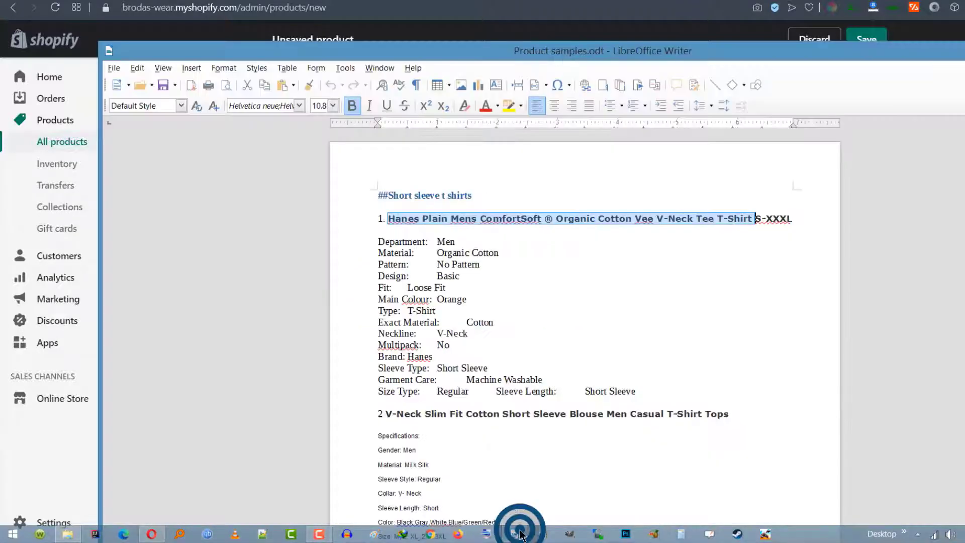
pyautogui.moveTo(378, 242); pyautogui.dragTo(636, 392)
pyautogui.hotkey('ctrl', 'c')
pyautogui.hotkey('alt', 'Tab')
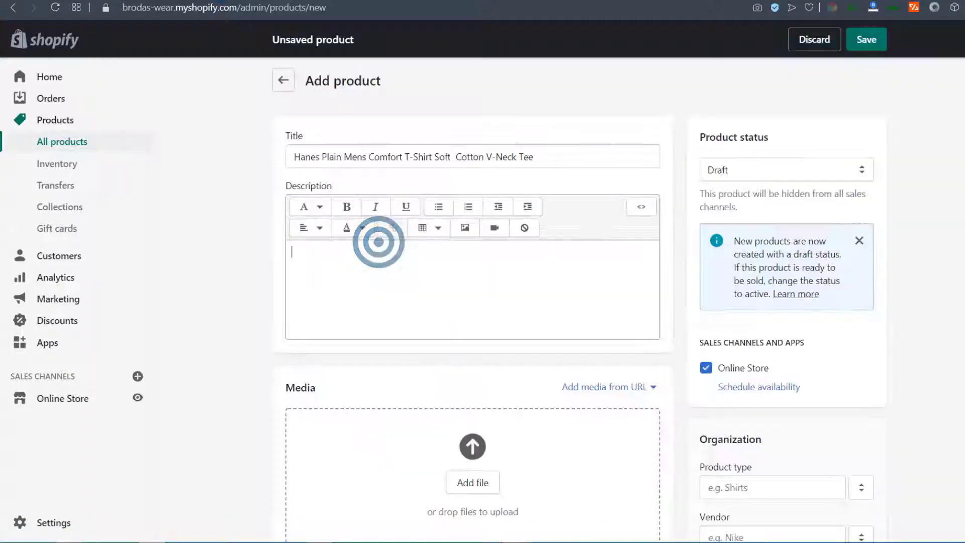
pyautogui.click(312, 255)
pyautogui.rightClick(313, 257)
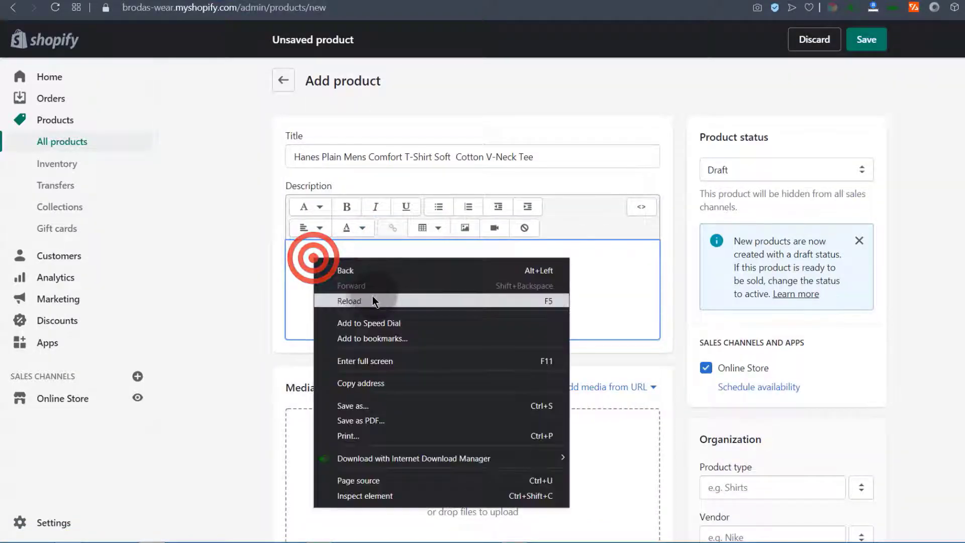
pyautogui.press('Escape')
pyautogui.hotkey('ctrl', 'v')
# Turn the pasted spec lines into a bulleted list
pyautogui.scroll(-5, 352, 362)
pyautogui.scroll(5, 347, 301)
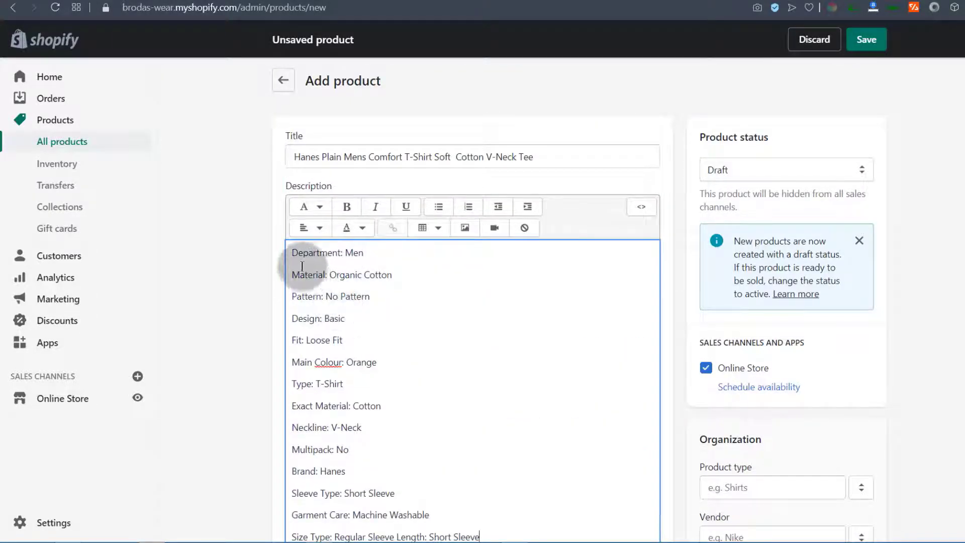
pyautogui.moveTo(295, 252); pyautogui.dragTo(499, 268)
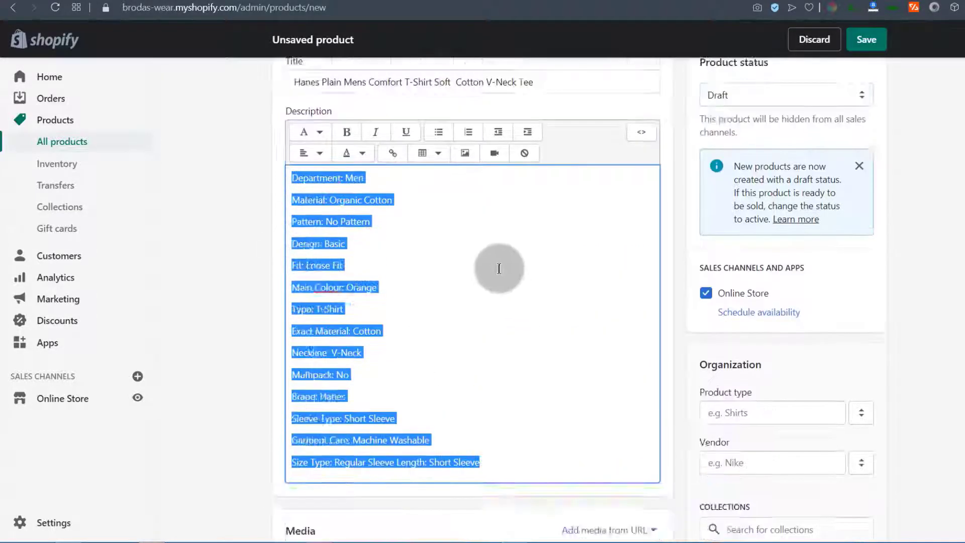
pyautogui.scroll(1, 472, 255)
pyautogui.click(439, 198)
pyautogui.click(321, 326)
# Add a 'Product Features' line above the list, styled as Heading 2
pyautogui.click(299, 252)
pyautogui.press('Return')
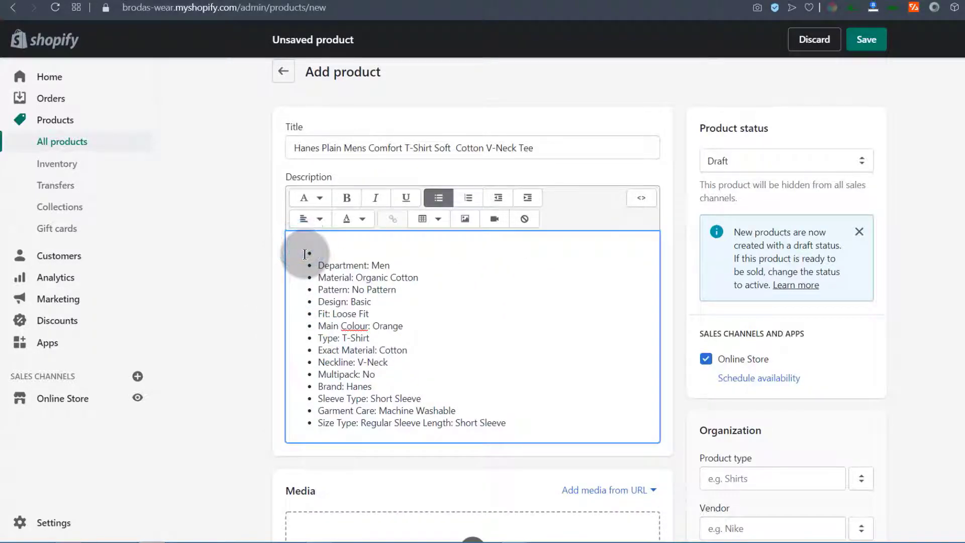
pyautogui.press('Return')
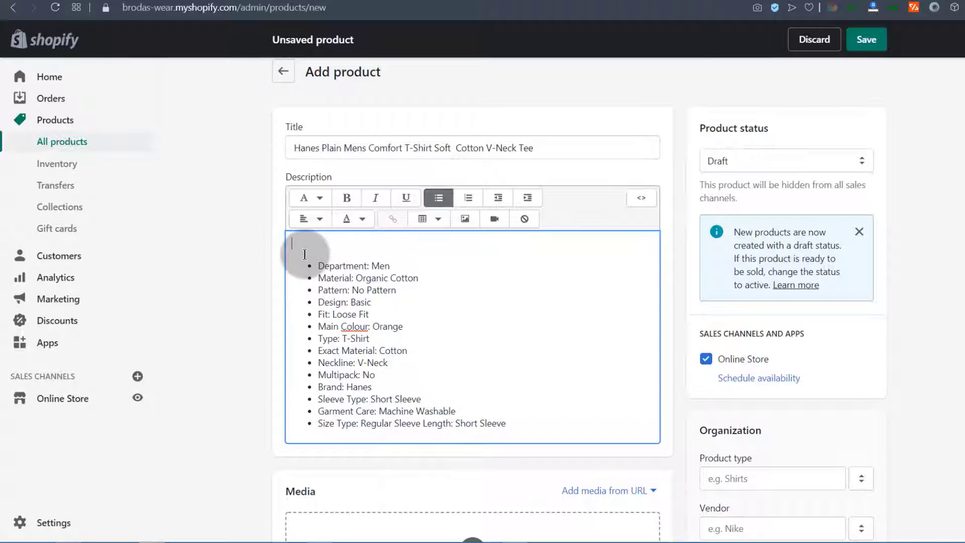
pyautogui.write('Product Fe')
pyautogui.write('atures')
pyautogui.moveTo(292, 243); pyautogui.dragTo(358, 237)
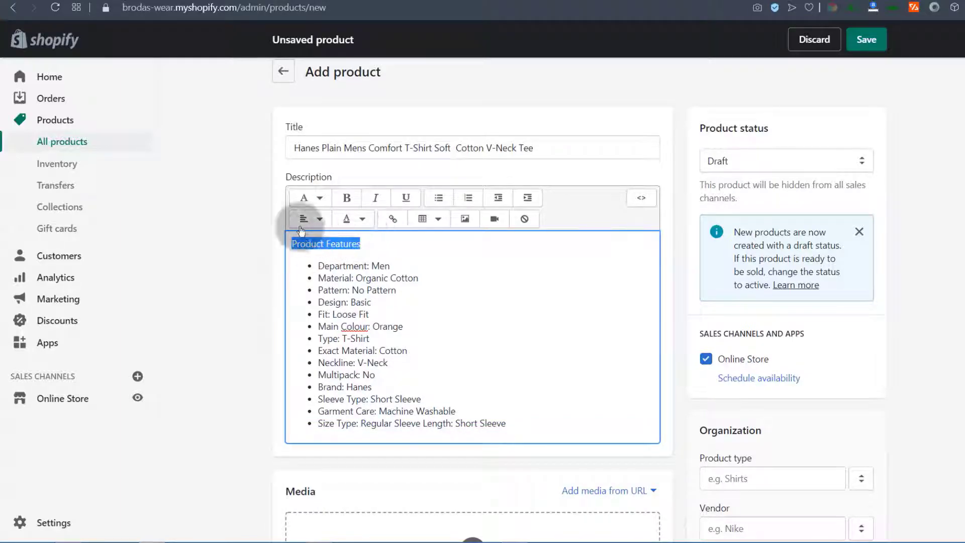
pyautogui.click(318, 197)
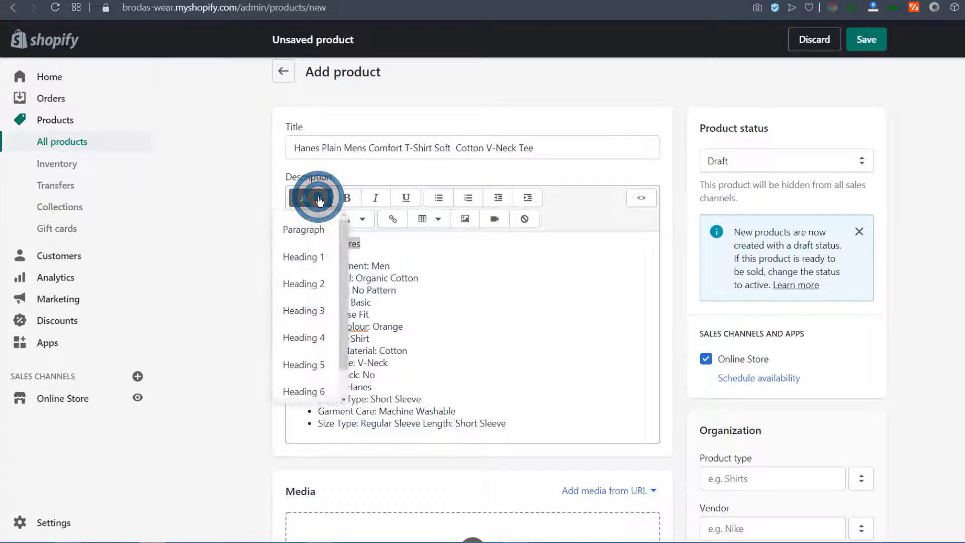
pyautogui.click(299, 285)
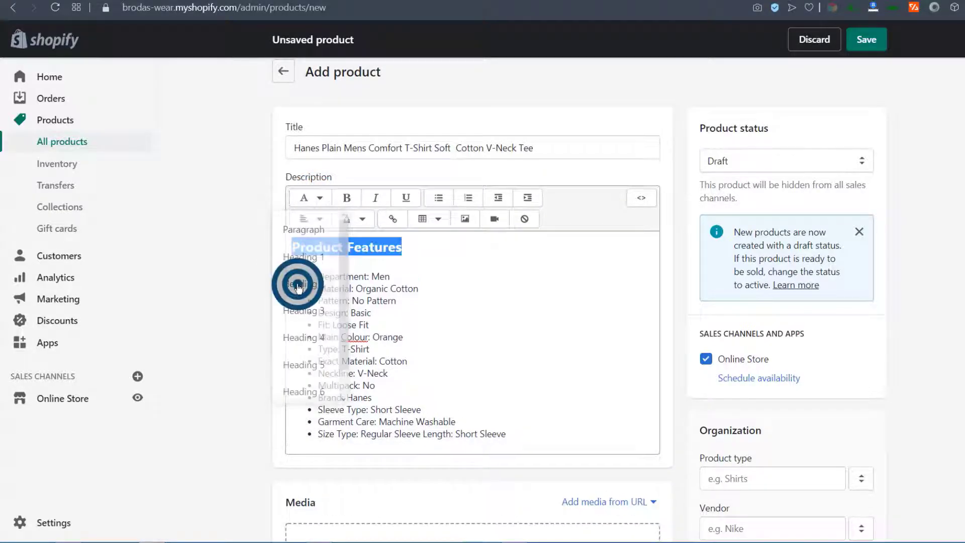
pyautogui.click(359, 302)
# Add a plain line below the list and bring up the Insert image dialog
pyautogui.scroll(-2, 457, 345)
pyautogui.scroll(2, 457, 345)
pyautogui.click(517, 432)
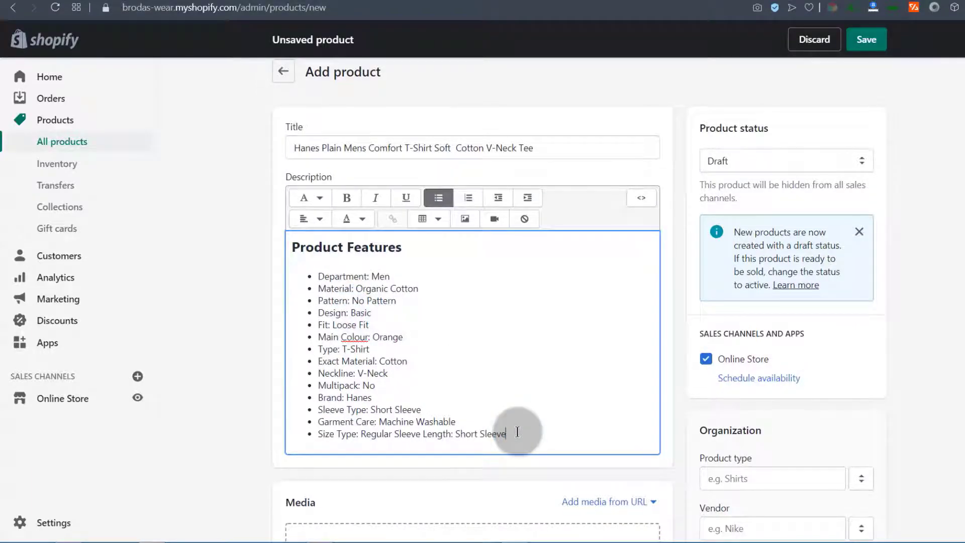
pyautogui.press('Return')
pyautogui.press('Return')
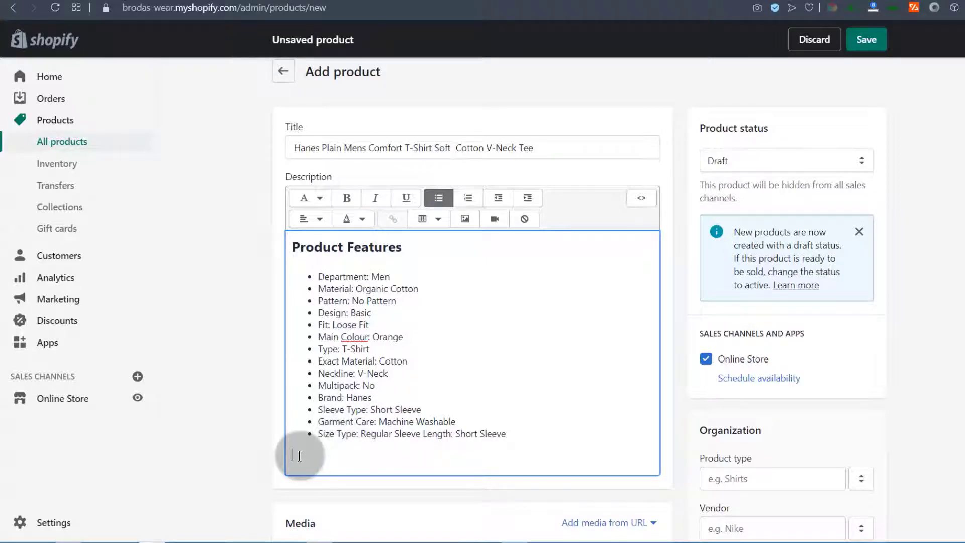
pyautogui.click(465, 220)
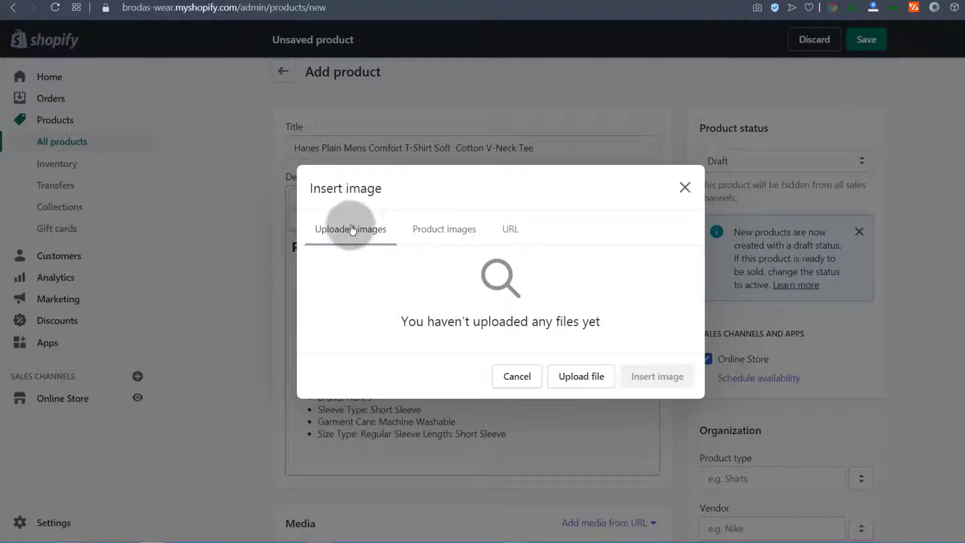
# Upload the black T-shirt photo in the Insert image dialog
pyautogui.click(442, 233)
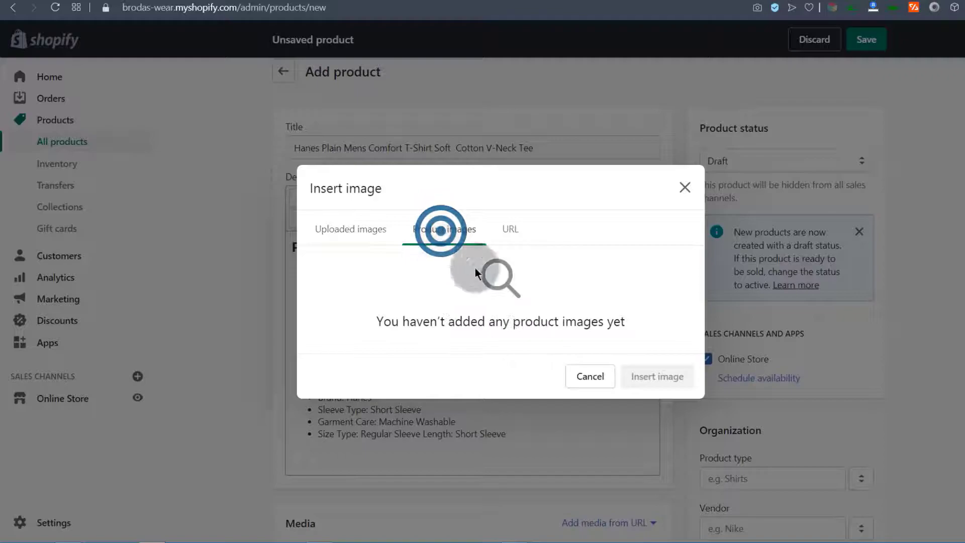
pyautogui.click(350, 234)
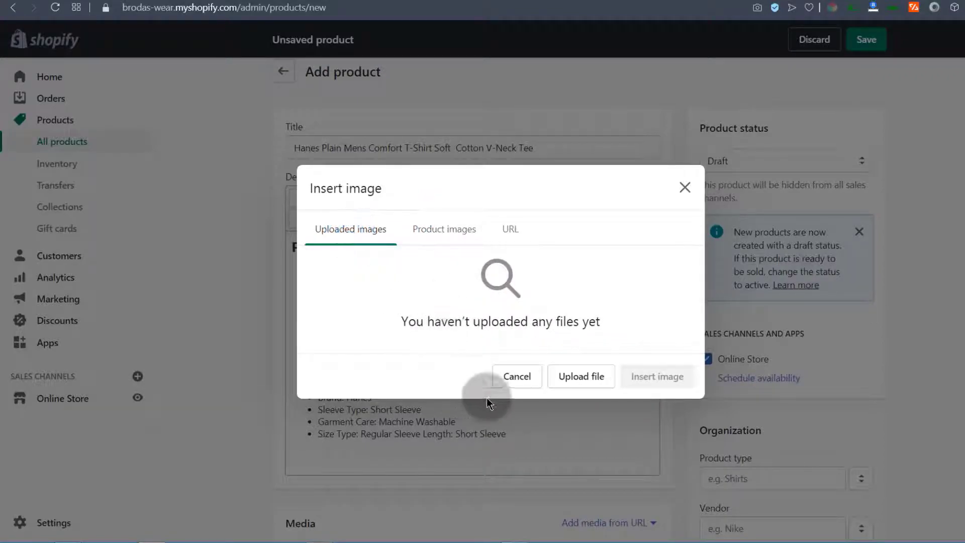
pyautogui.click(591, 380)
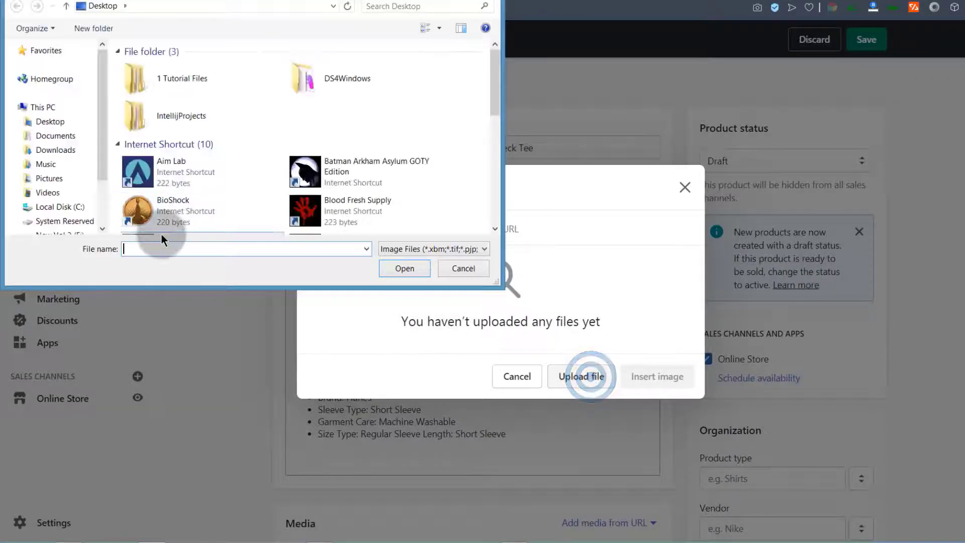
pyautogui.doubleClick(161, 234)
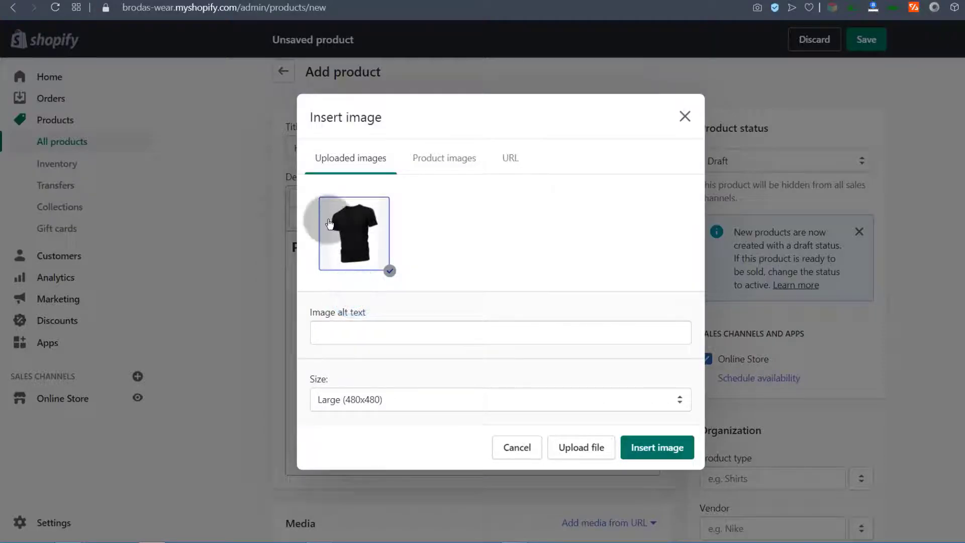
# Give the photo alt text 'Hanes Plain Mens Comfort', set size Original and insert it
pyautogui.click(325, 332)
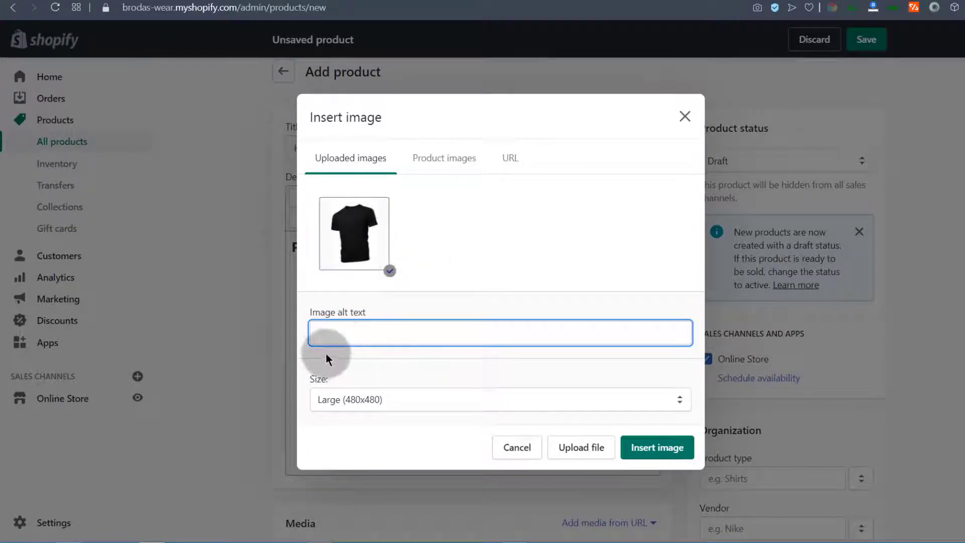
pyautogui.rightClick(321, 329)
pyautogui.click(367, 414)
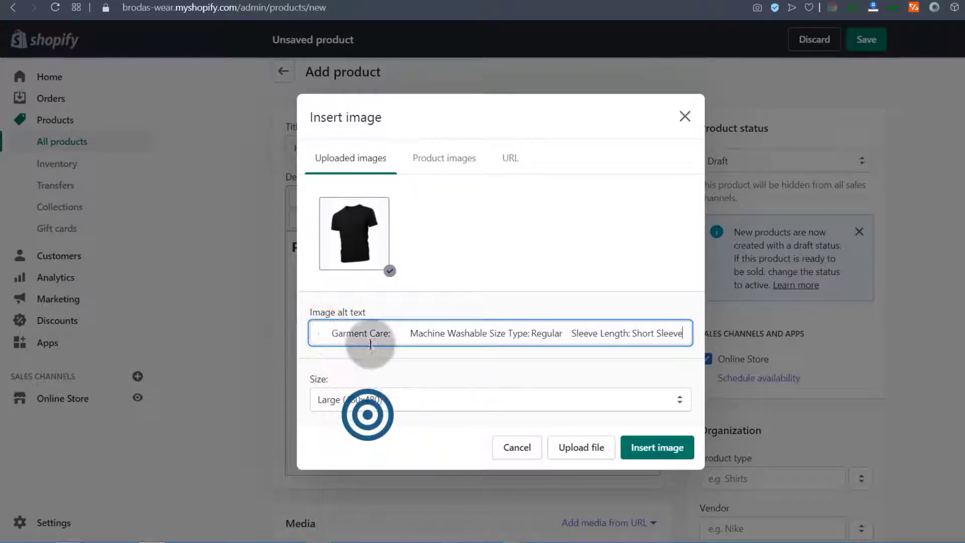
pyautogui.hotkey('ctrl', 'z')
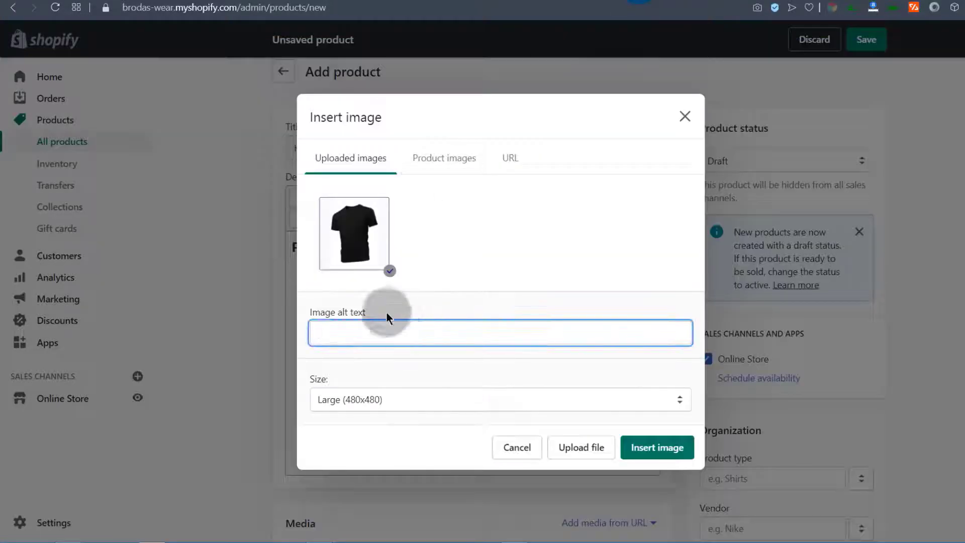
pyautogui.rightClick(354, 331)
pyautogui.click(393, 410)
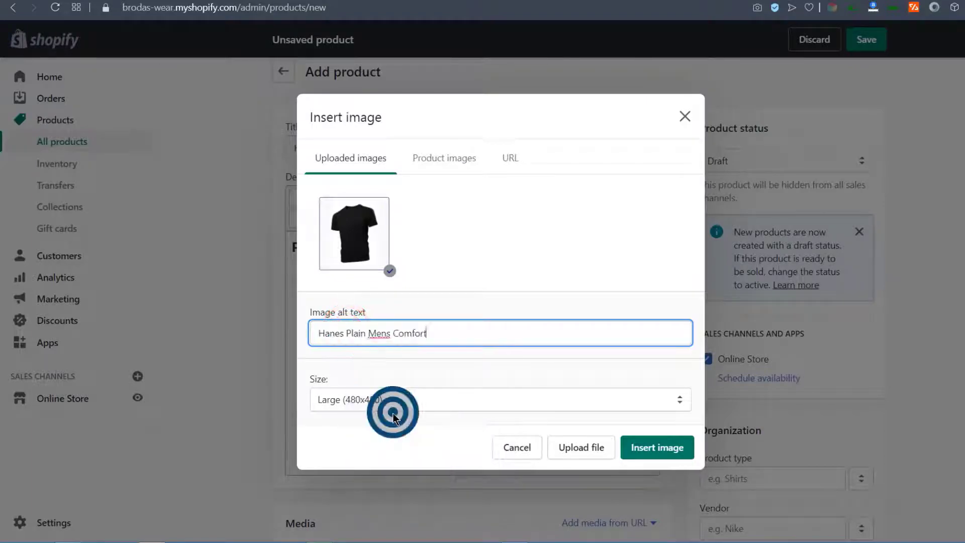
pyautogui.click(371, 241)
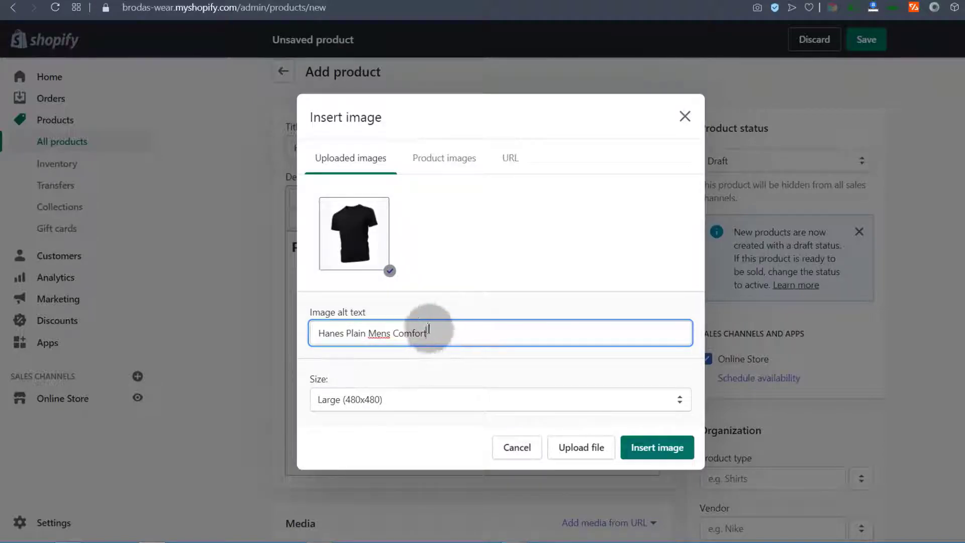
pyautogui.click(400, 407)
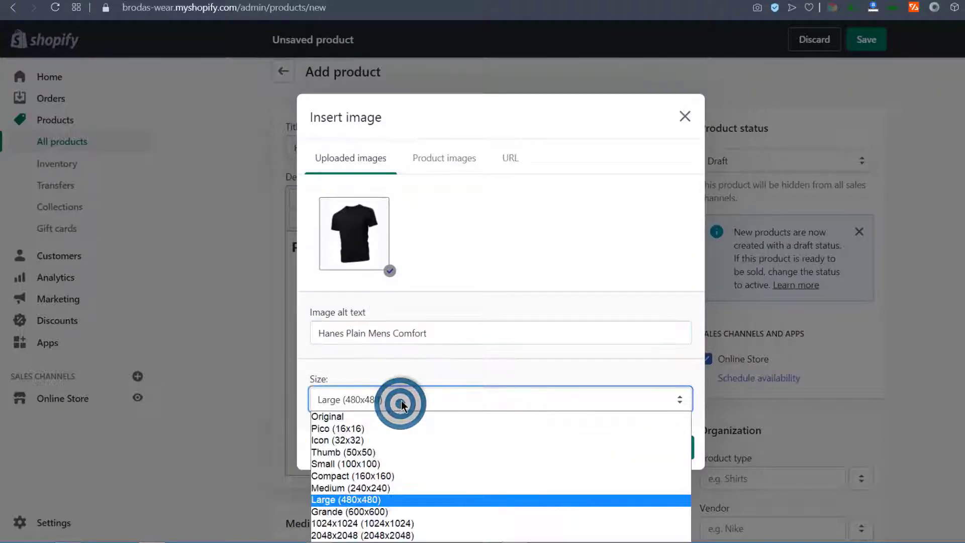
pyautogui.click(362, 416)
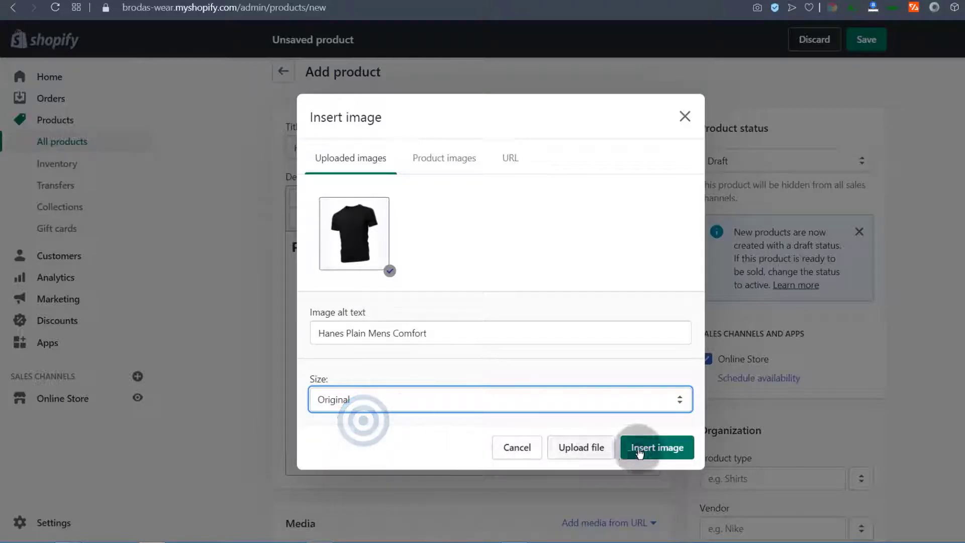
pyautogui.click(668, 453)
# Review the new product form and save the product
pyautogui.scroll(-4, 610, 390)
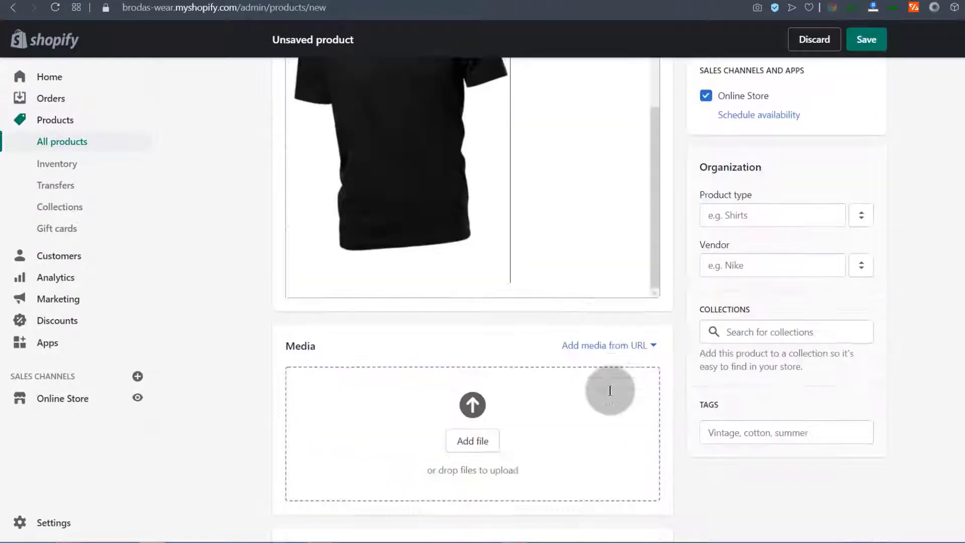
pyautogui.scroll(4, 559, 302)
pyautogui.scroll(2, 559, 302)
pyautogui.scroll(-2, 533, 342)
pyautogui.click(555, 400)
pyautogui.scroll(3, 421, 377)
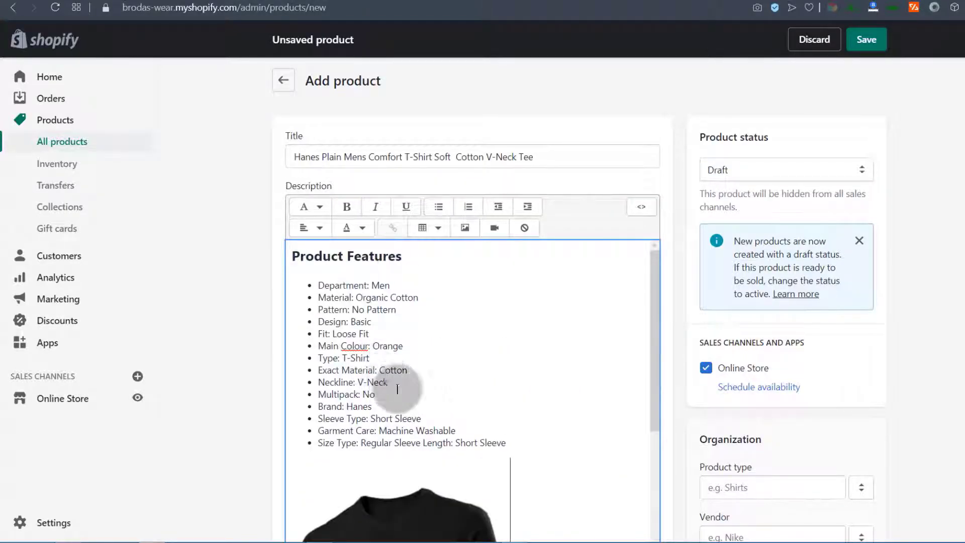
pyautogui.scroll(-3, 417, 385)
pyautogui.scroll(-5, 416, 385)
pyautogui.scroll(4, 360, 273)
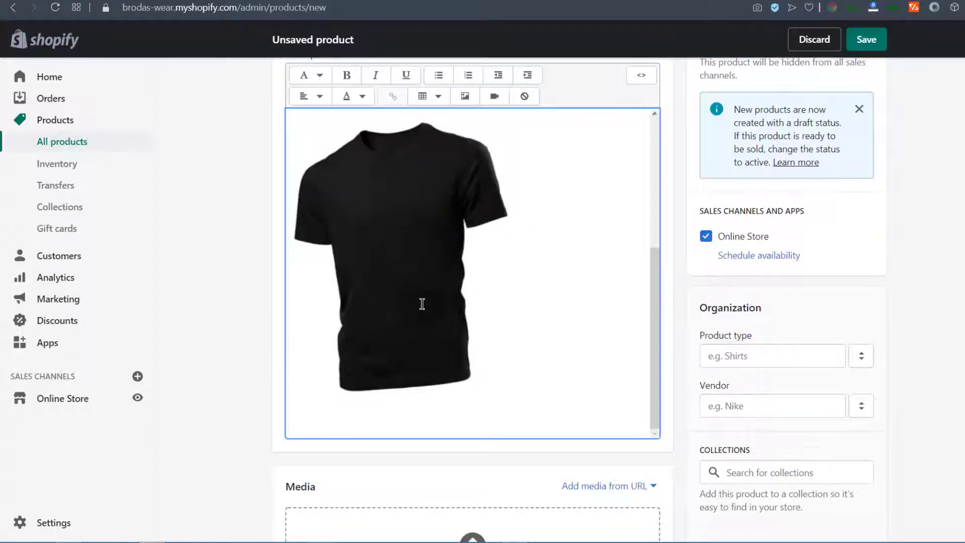
pyautogui.scroll(5, 515, 352)
pyautogui.scroll(2, 515, 353)
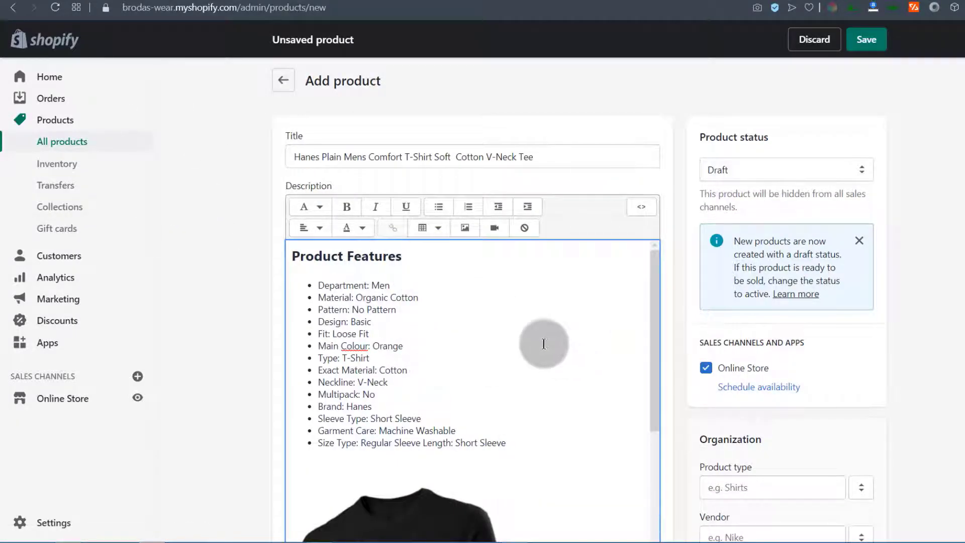
pyautogui.click(875, 42)
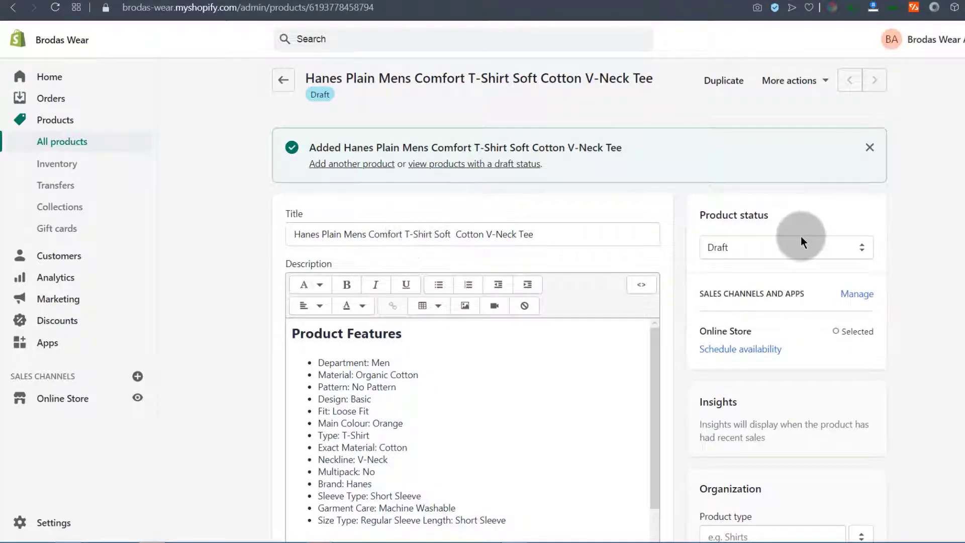
# Switch the product status from Draft to Active and save
pyautogui.click(726, 249)
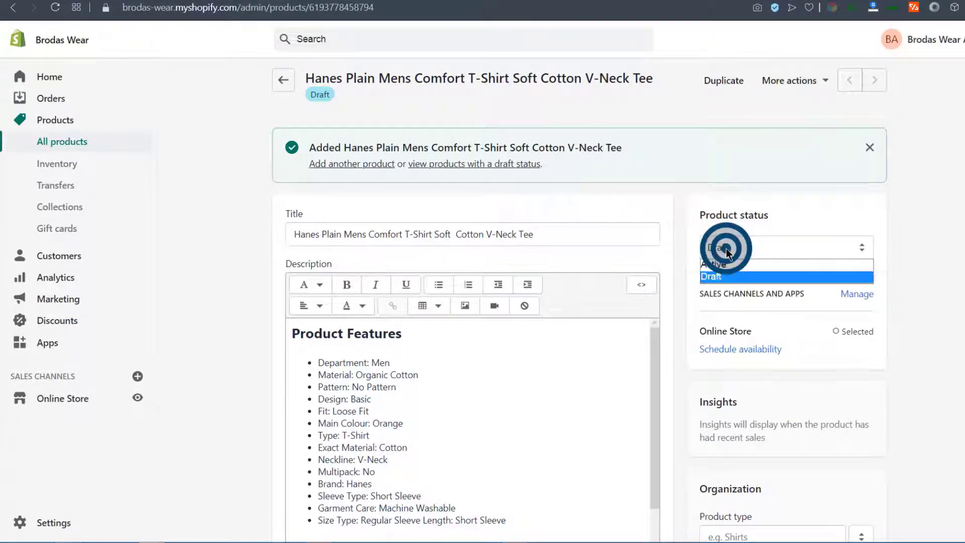
pyautogui.click(718, 264)
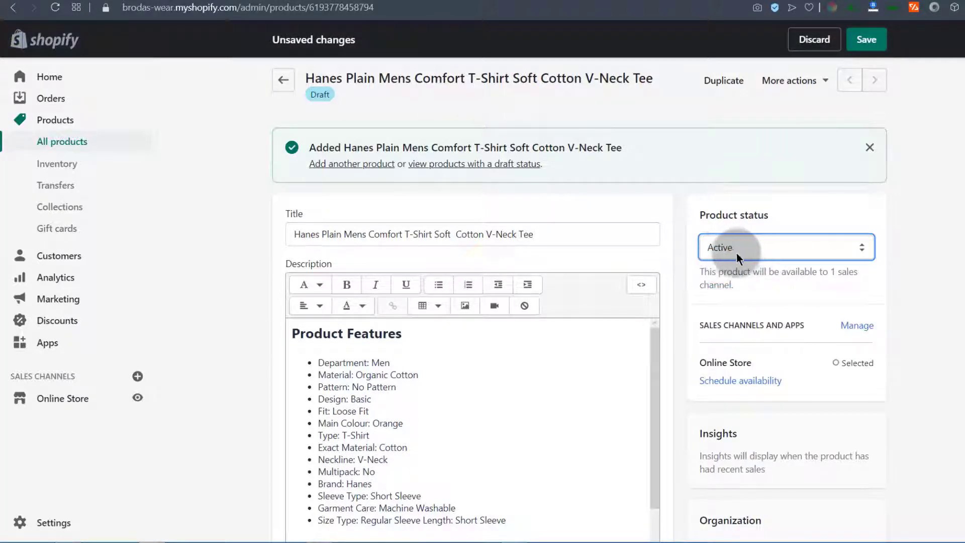
pyautogui.click(719, 246)
pyautogui.click(720, 246)
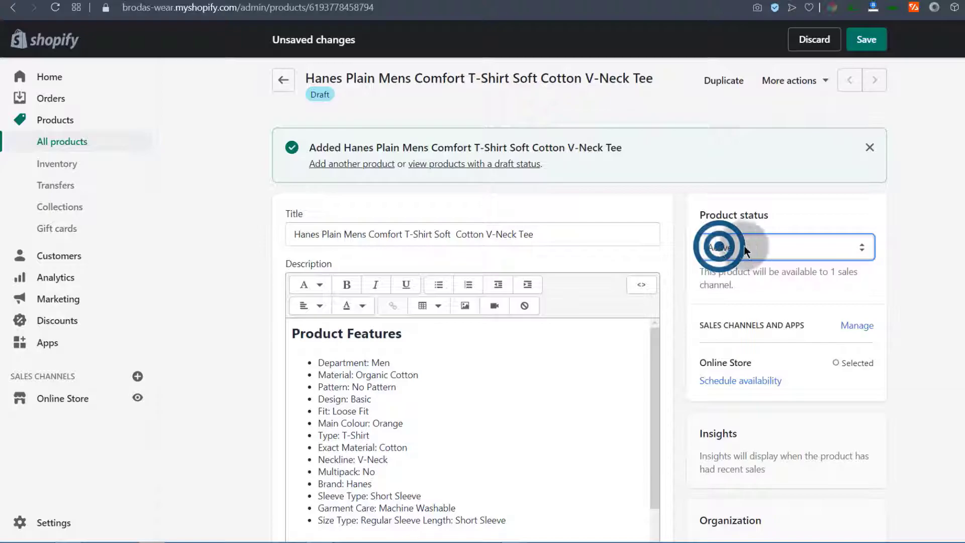
pyautogui.click(868, 44)
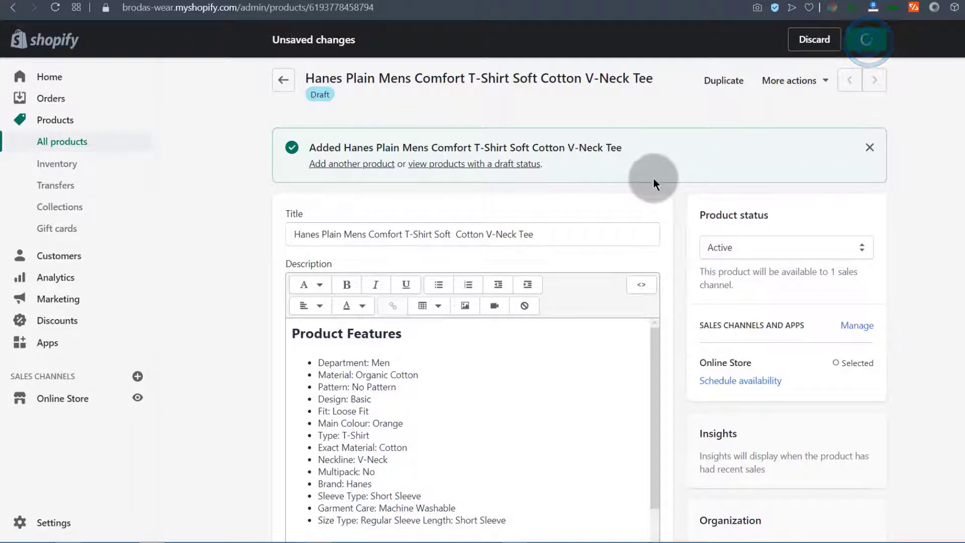
pyautogui.scroll(-9, 240, 346)
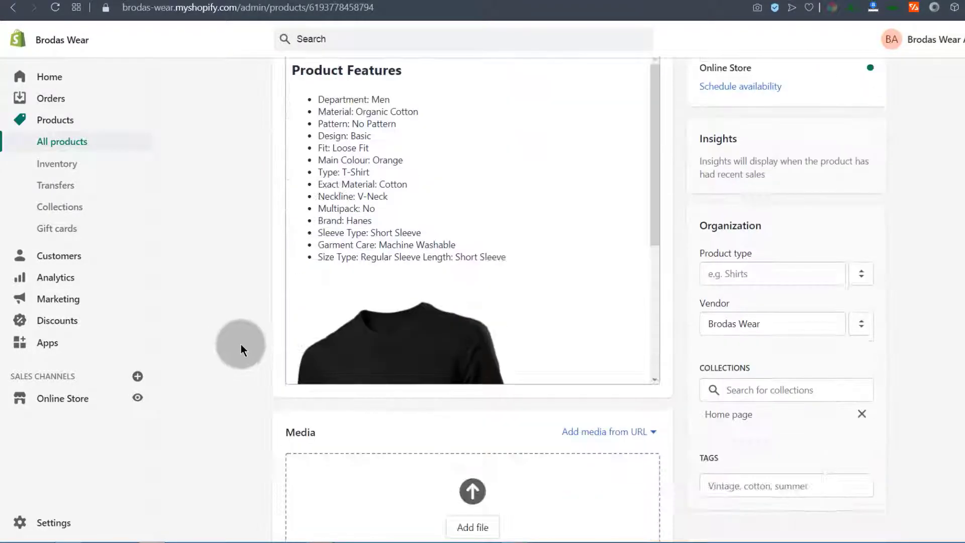
pyautogui.scroll(-1, 391, 158)
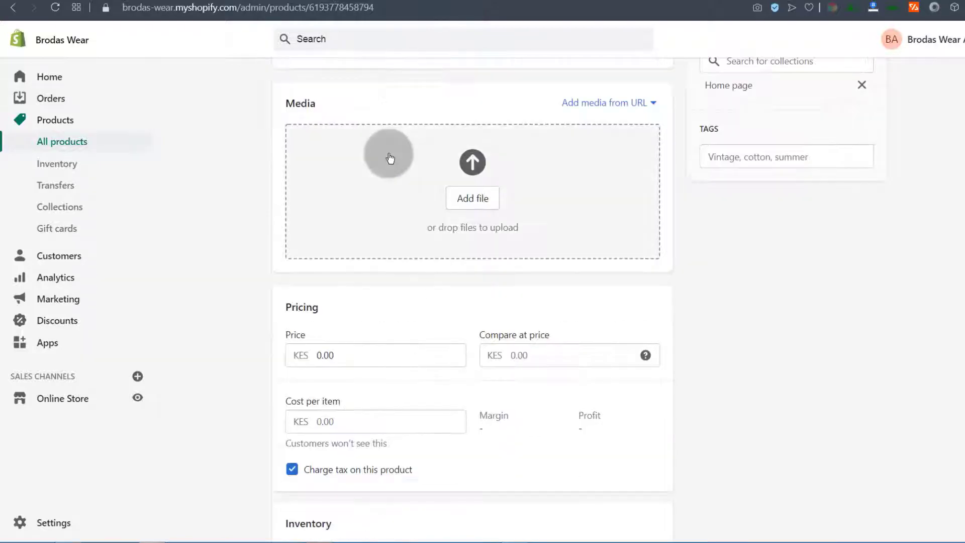
pyautogui.scroll(1, 391, 158)
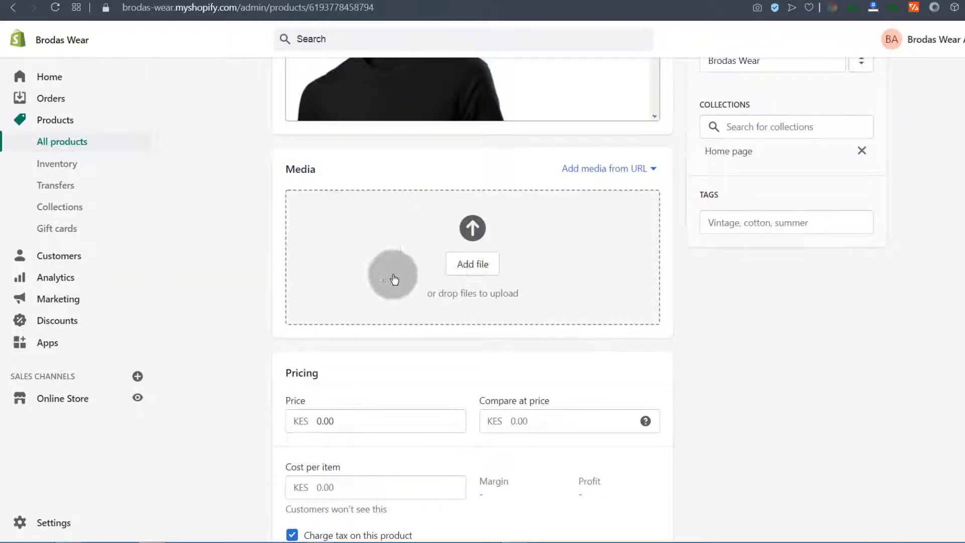
pyautogui.click(137, 397)
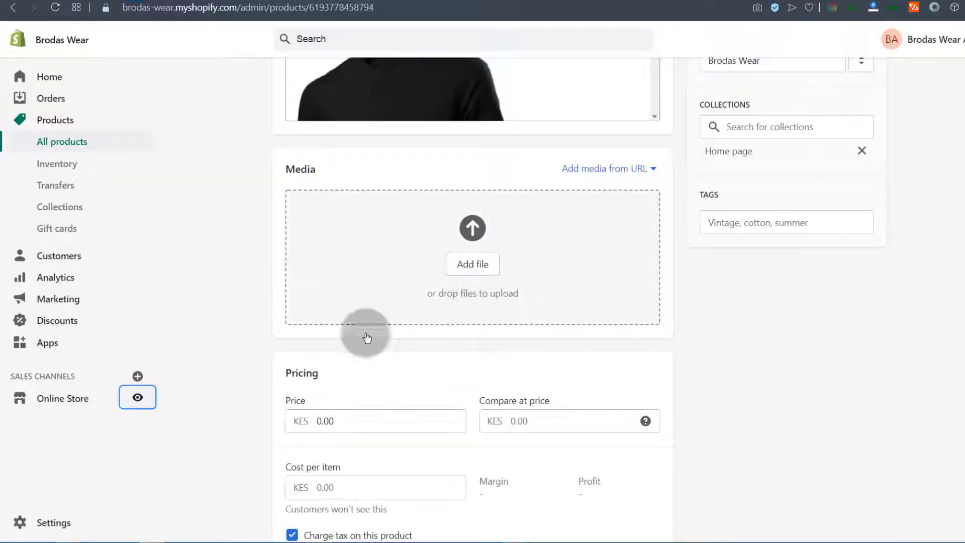
pyautogui.click(468, 231)
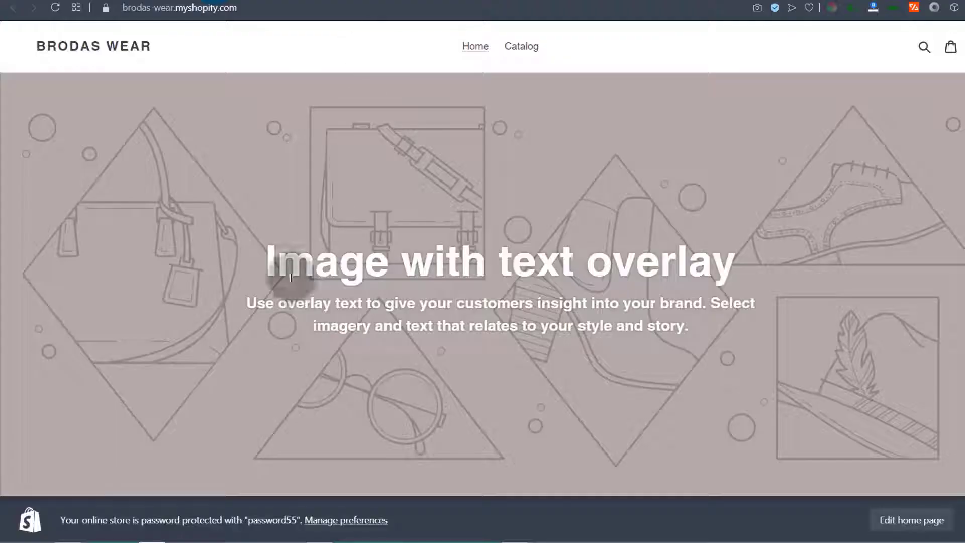
pyautogui.scroll(-10, 346, 291)
pyautogui.scroll(-15, 346, 286)
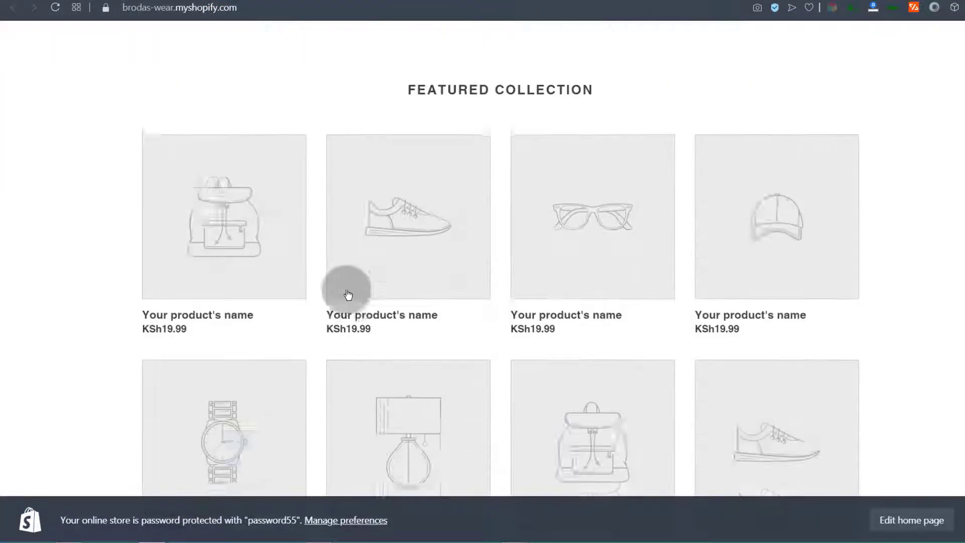
pyautogui.scroll(20, 352, 292)
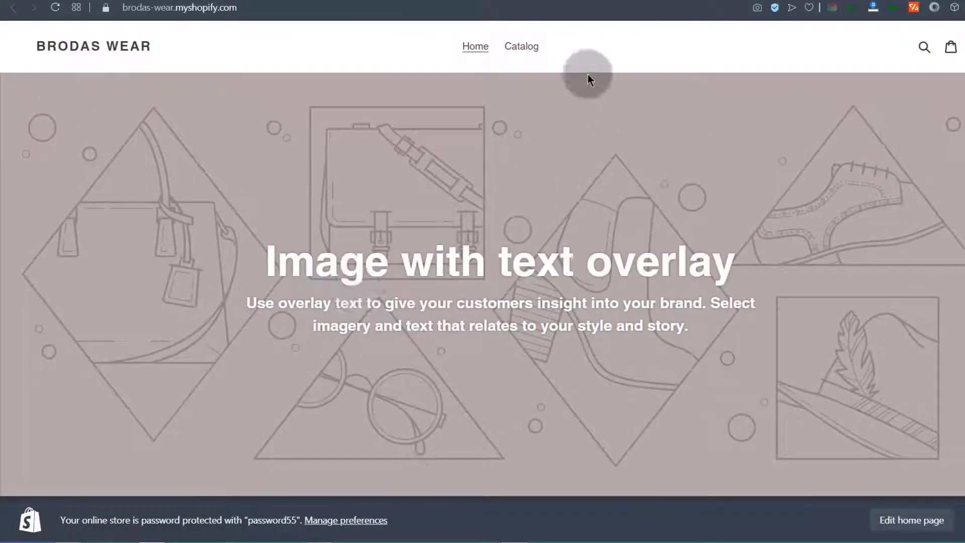
pyautogui.click(523, 45)
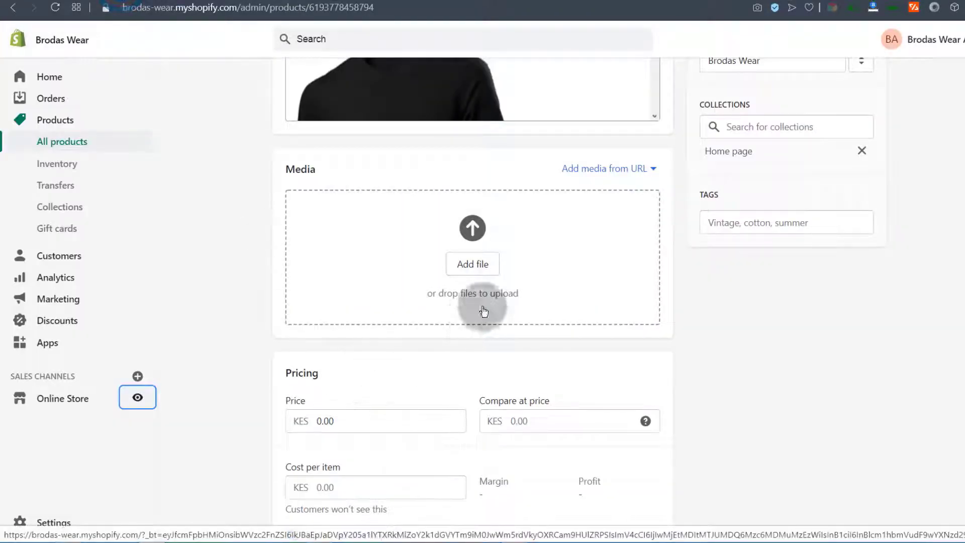
# Upload '1 Black short sleeve.jpg' and '2 Blue short sleeve.jpg' to the product's Media
pyautogui.click(474, 266)
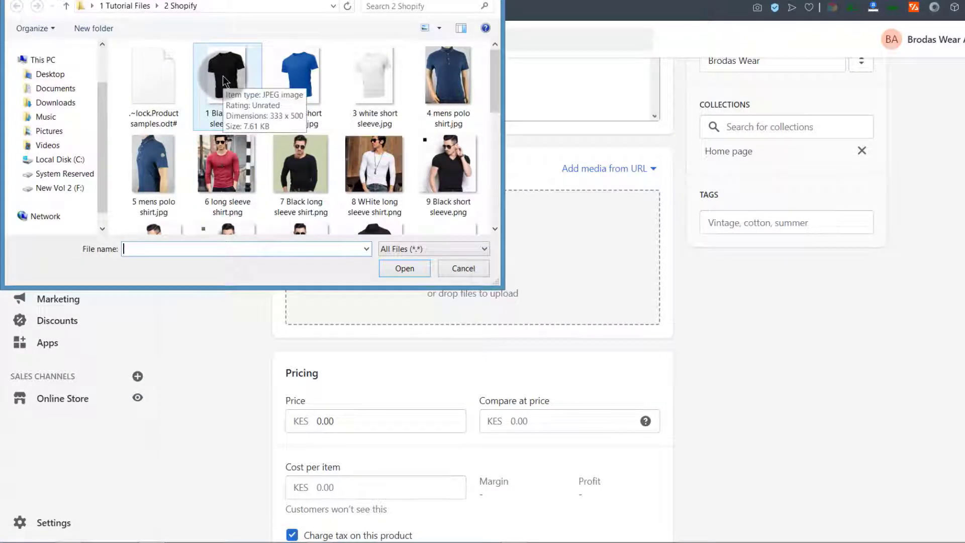
pyautogui.doubleClick(222, 75)
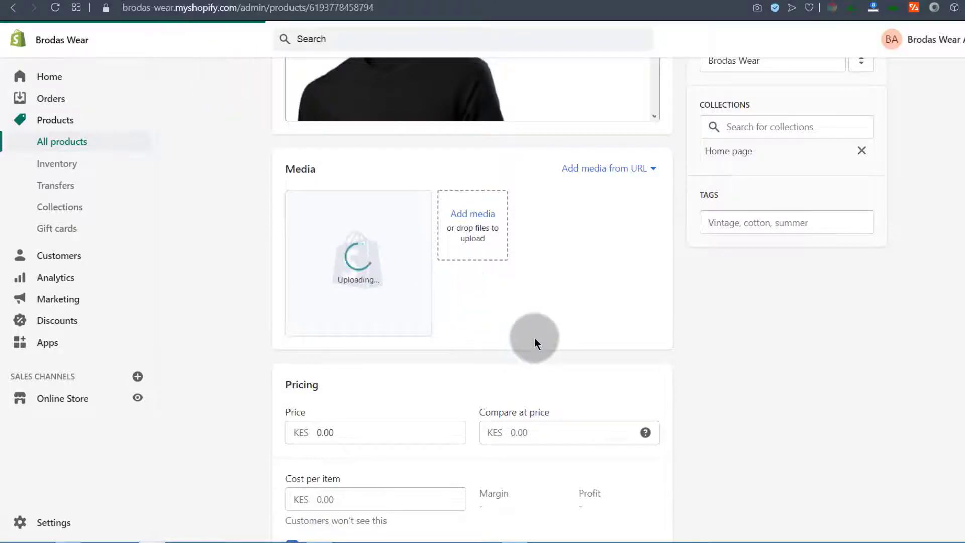
pyautogui.click(476, 215)
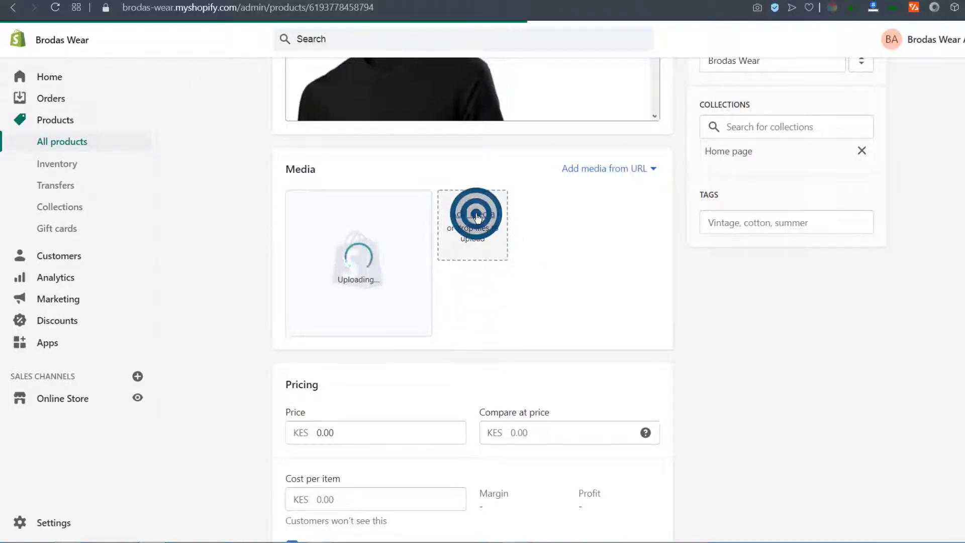
pyautogui.click(285, 75)
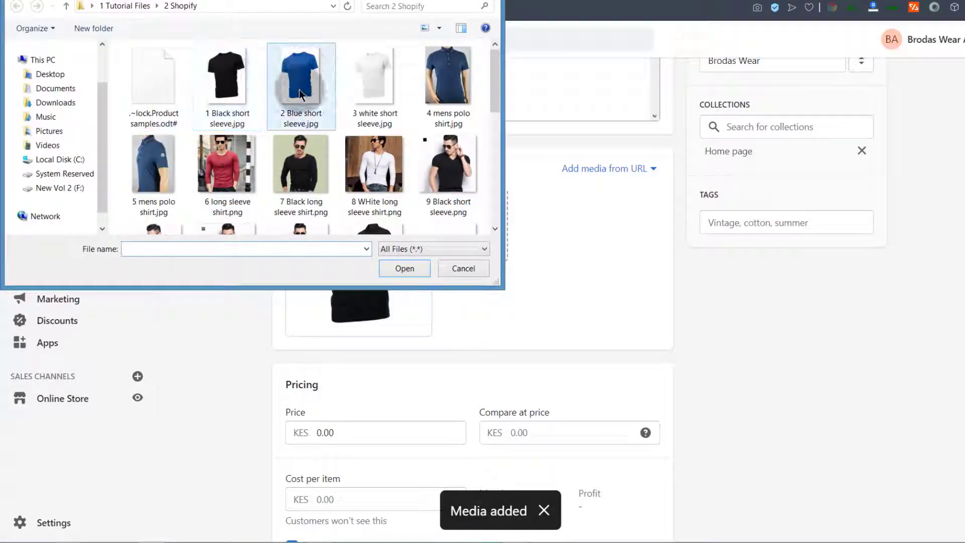
pyautogui.doubleClick(294, 85)
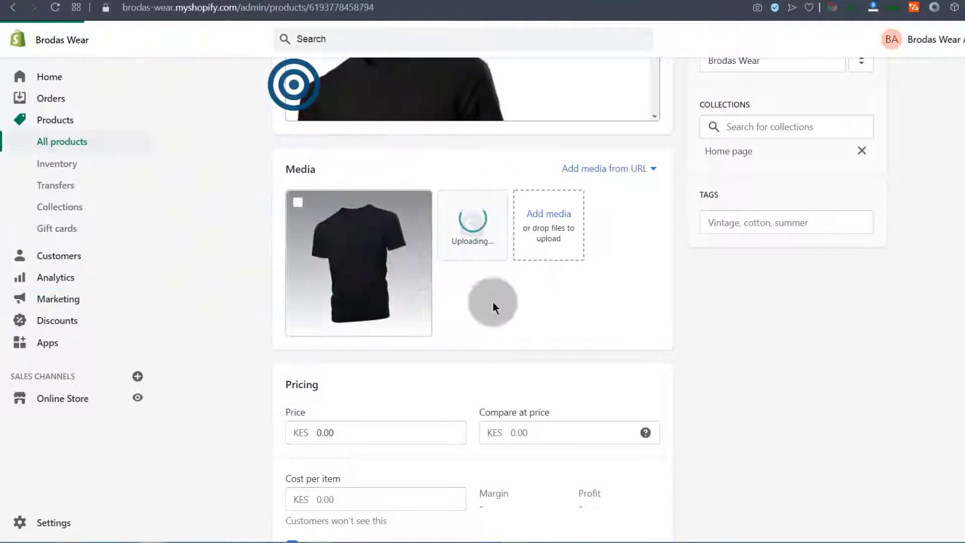
pyautogui.scroll(3, 476, 346)
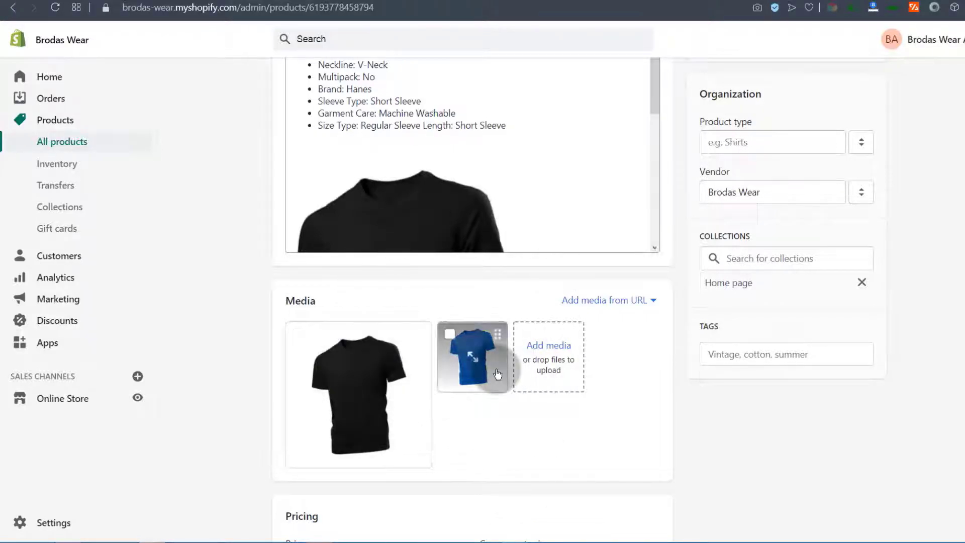
pyautogui.scroll(6, 582, 201)
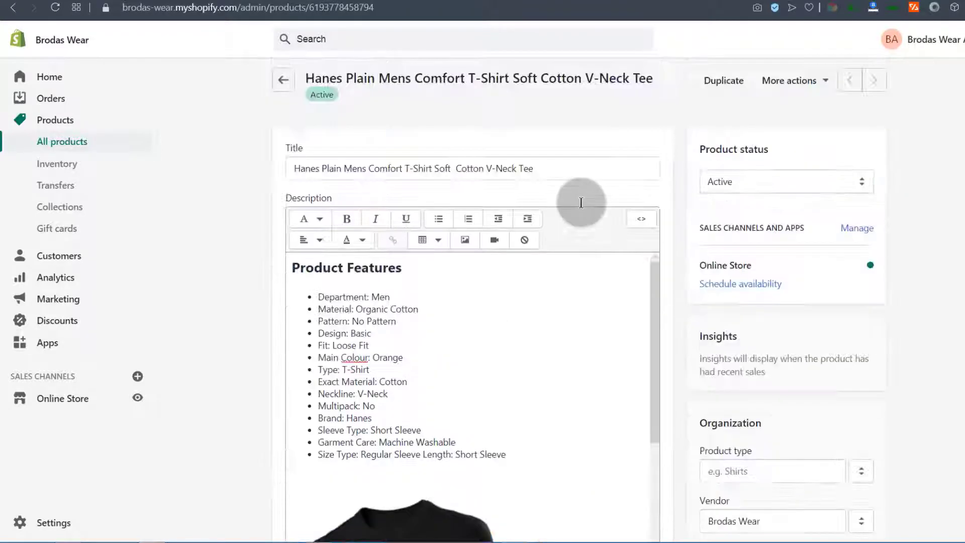
pyautogui.scroll(-11, 565, 418)
pyautogui.scroll(-5, 556, 398)
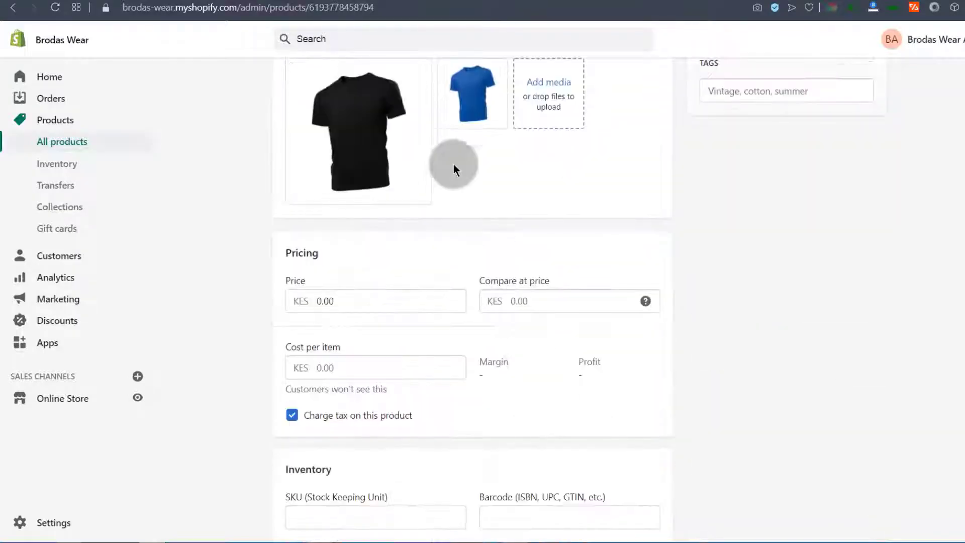
# Add '3 white short sleeve.jpg' as the third media photo
pyautogui.click(542, 94)
pyautogui.click(372, 78)
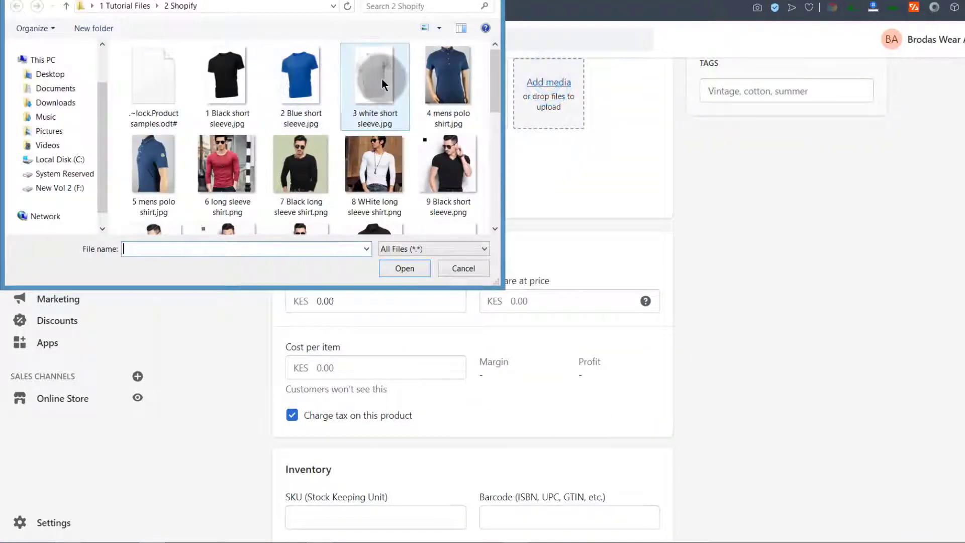
pyautogui.doubleClick(372, 79)
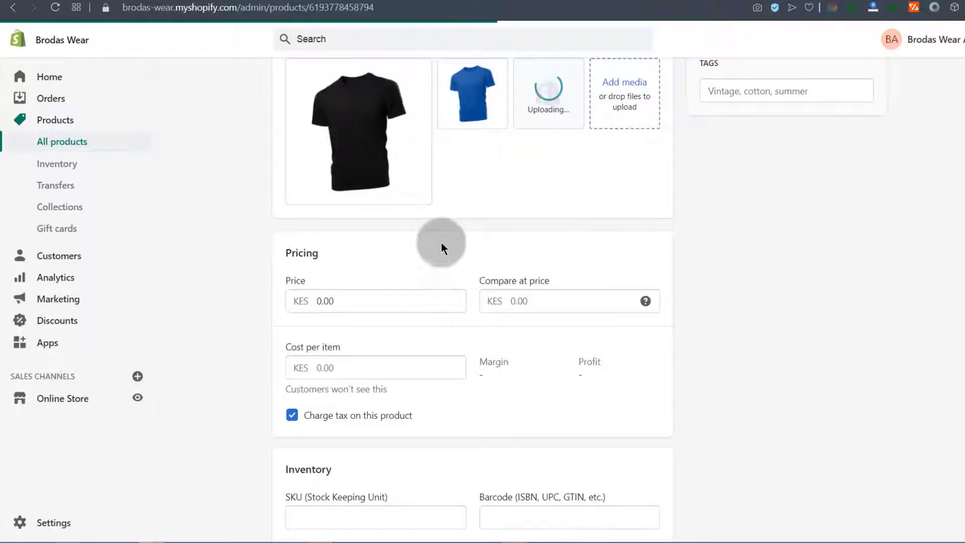
pyautogui.scroll(1, 387, 241)
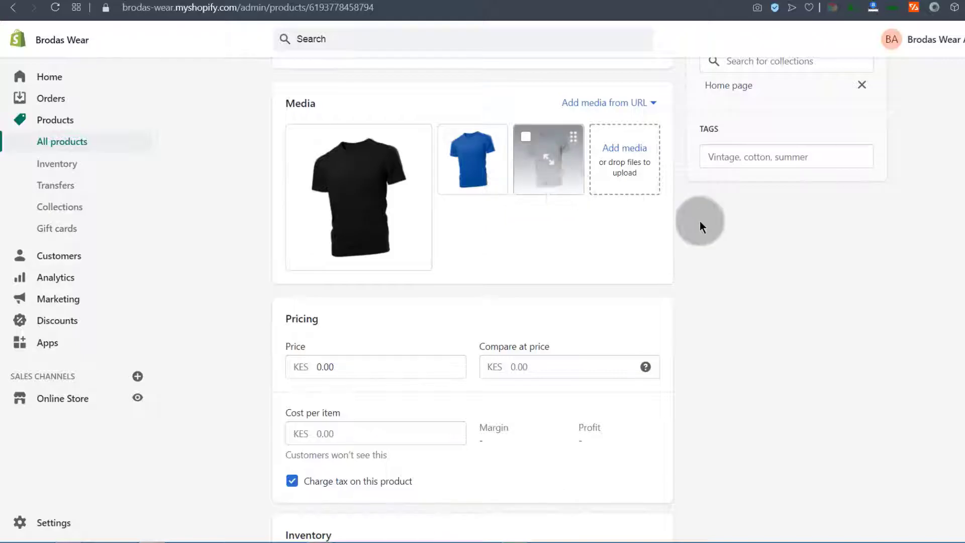
pyautogui.scroll(-5, 760, 313)
pyautogui.scroll(3, 763, 312)
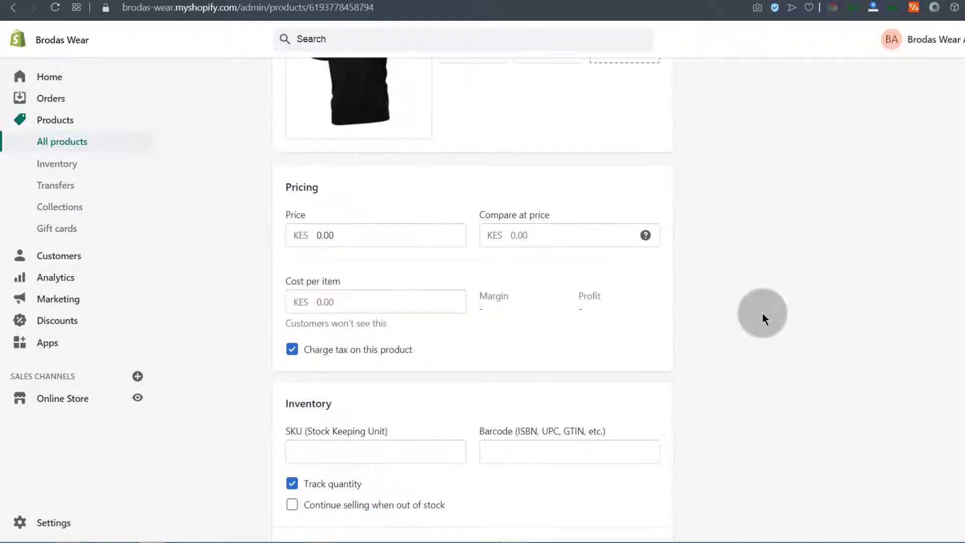
pyautogui.scroll(-8, 483, 323)
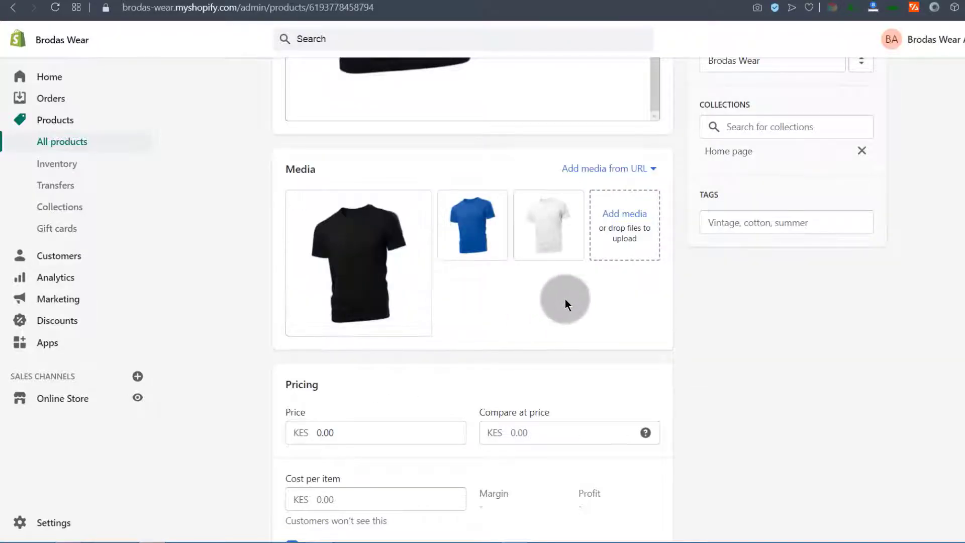
# Reorder the three T-shirt photos so the black shirt becomes the main image
pyautogui.moveTo(429, 231); pyautogui.dragTo(366, 252)
pyautogui.moveTo(480, 229); pyautogui.dragTo(350, 258)
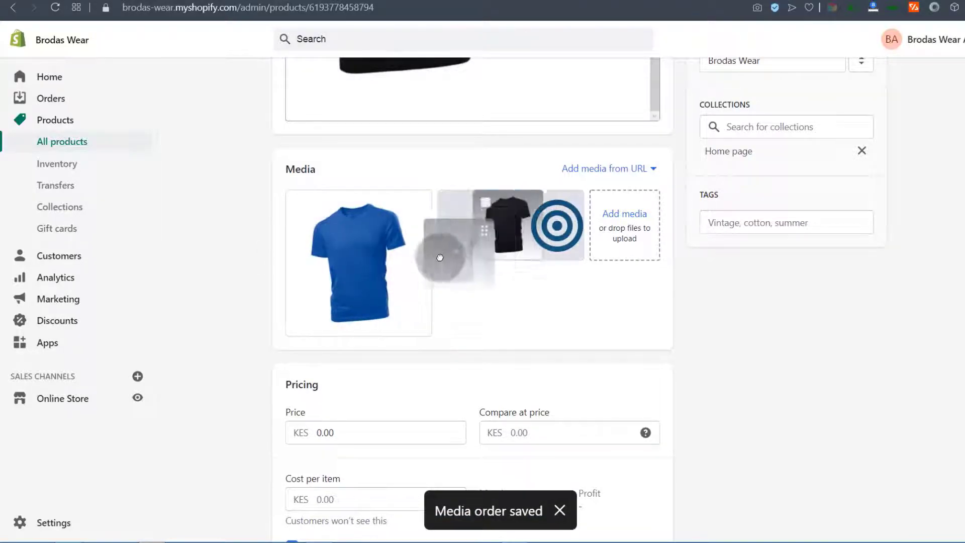
pyautogui.moveTo(550, 202); pyautogui.dragTo(326, 272)
pyautogui.moveTo(527, 240); pyautogui.dragTo(382, 276)
pyautogui.moveTo(553, 216); pyautogui.dragTo(322, 271)
# Select the Price field, then bring up the link options for the store Settings
pyautogui.scroll(-4, 459, 317)
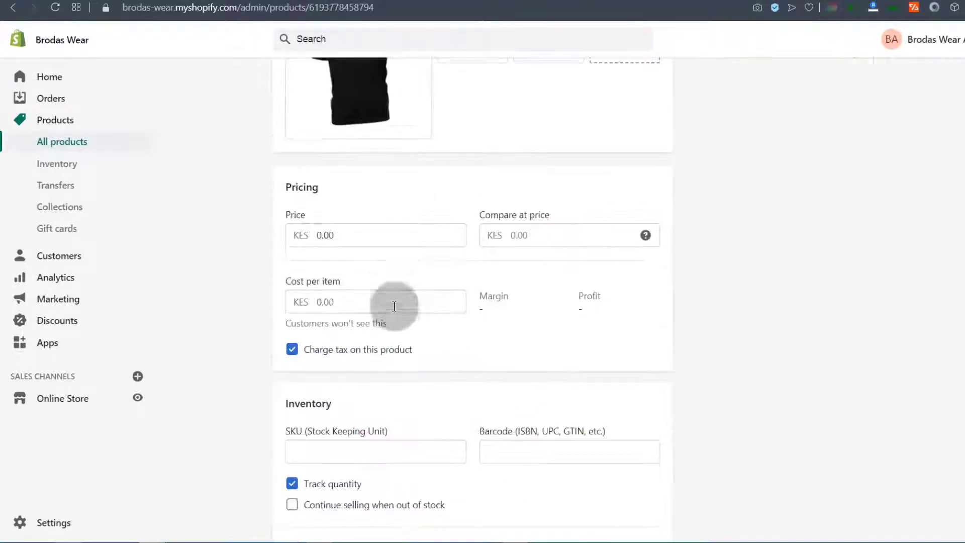
pyautogui.click(315, 234)
pyautogui.click(318, 233)
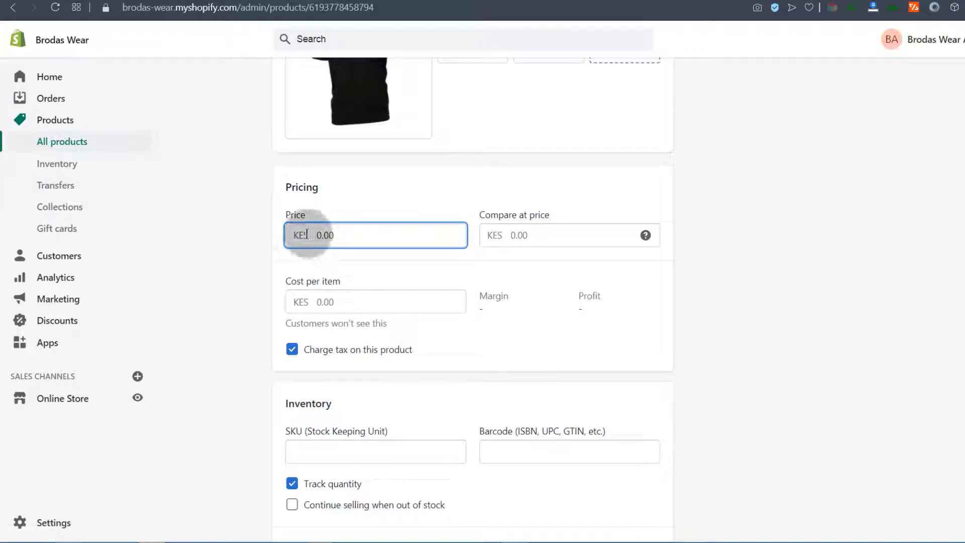
pyautogui.rightClick(49, 521)
# Open the General store settings in a new browser tab
pyautogui.click(115, 361)
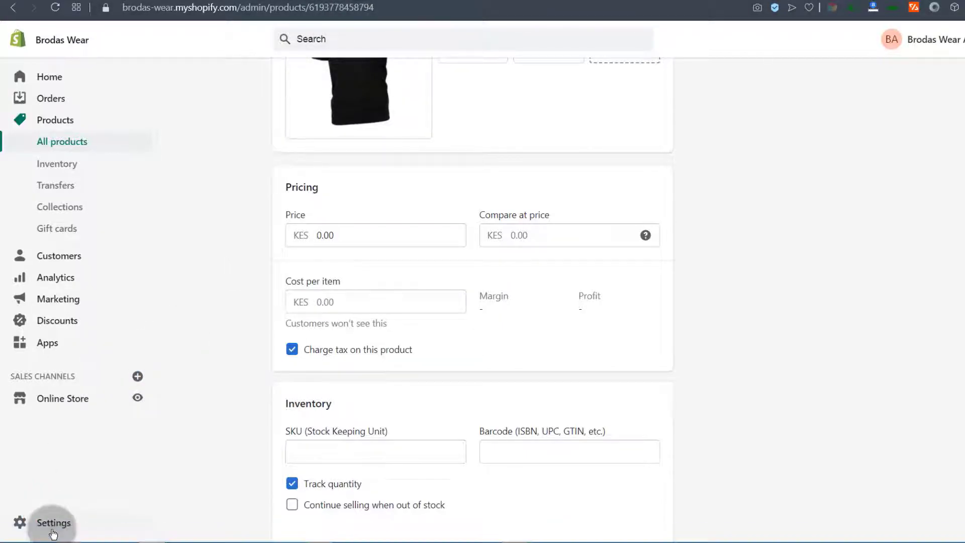
pyautogui.hotkey('ctrl', 'Tab')
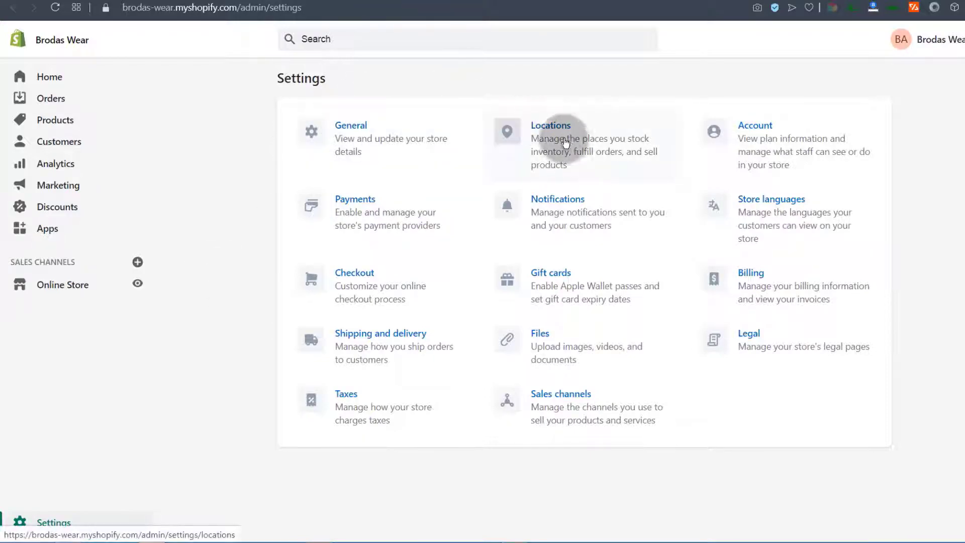
pyautogui.click(351, 127)
pyautogui.scroll(-10, 442, 225)
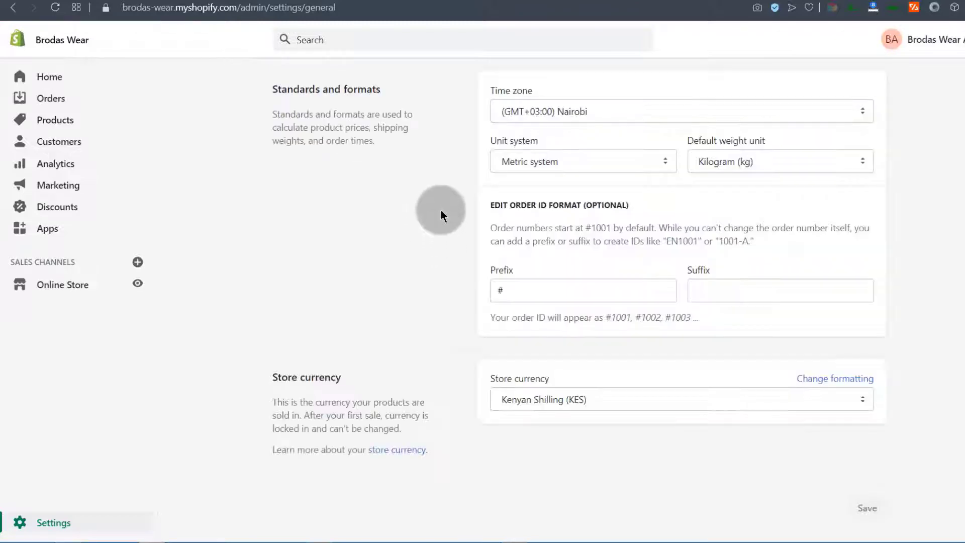
# Change the store currency from Kenyan Shilling to US Dollar (USD) and save
pyautogui.click(533, 399)
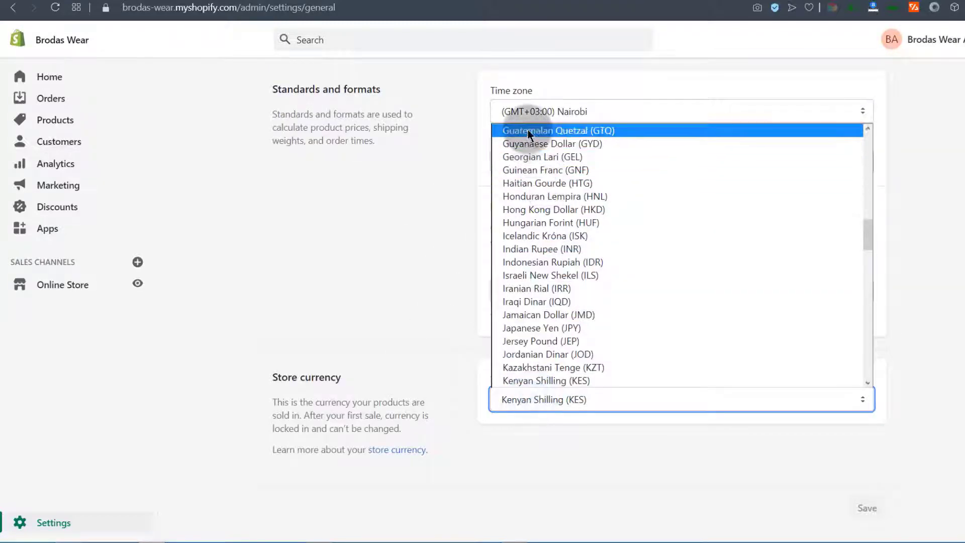
pyautogui.scroll(-20, 555, 352)
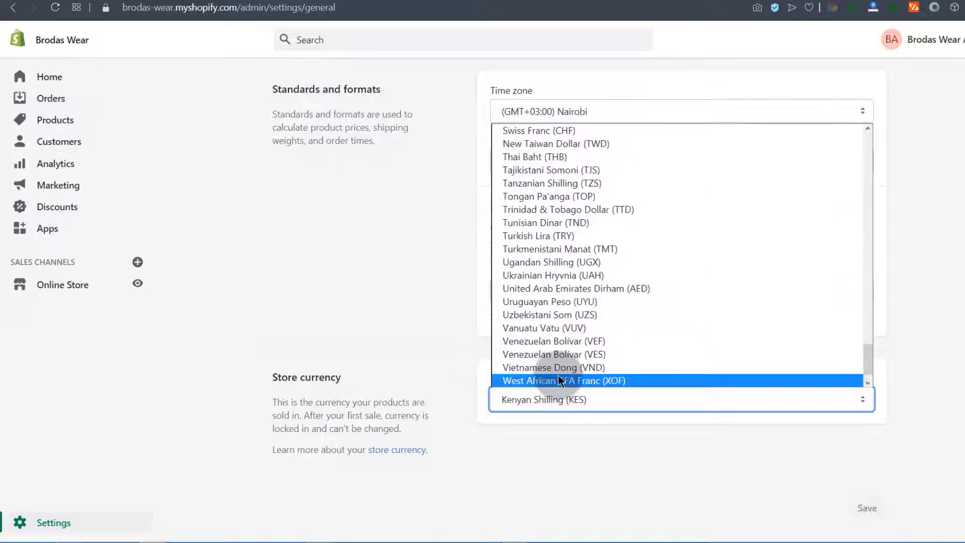
pyautogui.scroll(-1, 559, 380)
pyautogui.scroll(20, 548, 322)
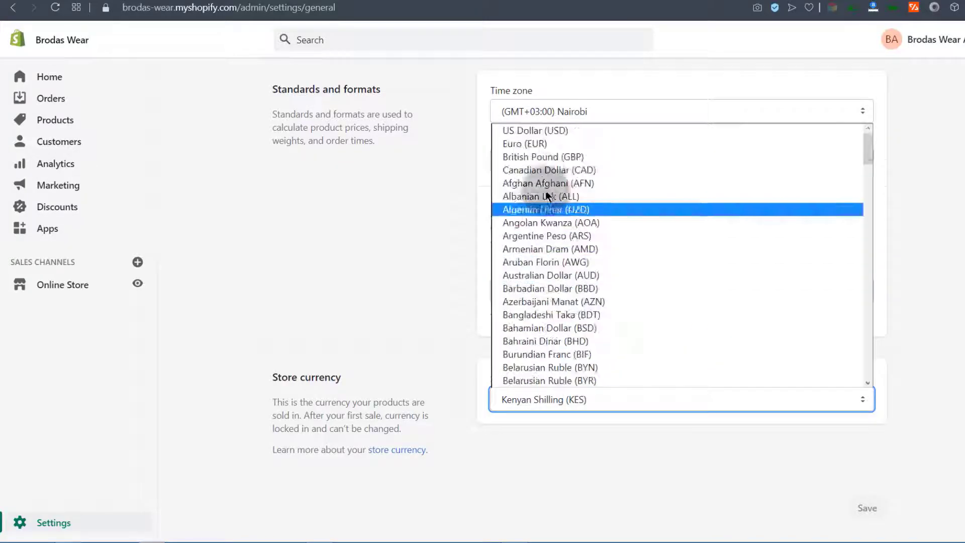
pyautogui.click(524, 130)
pyautogui.click(867, 39)
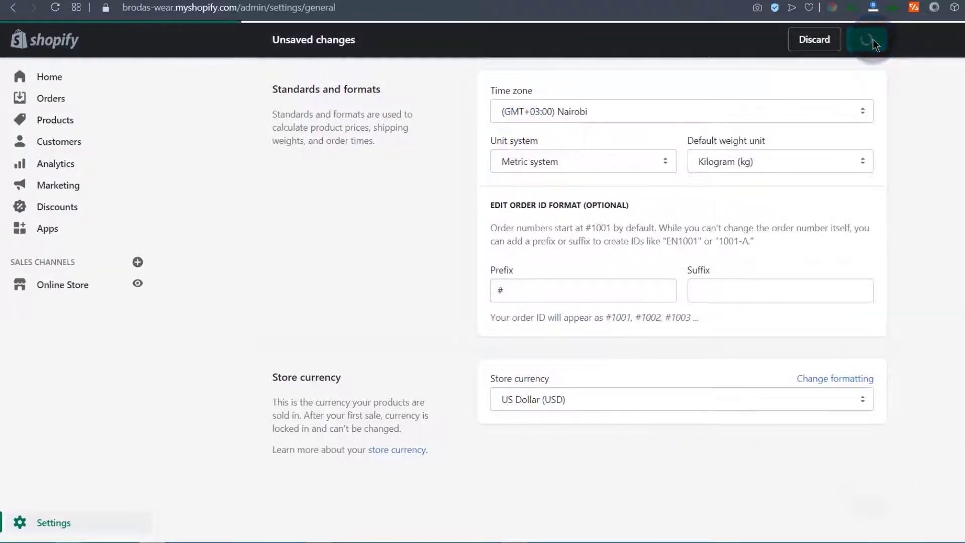
pyautogui.scroll(9, 873, 40)
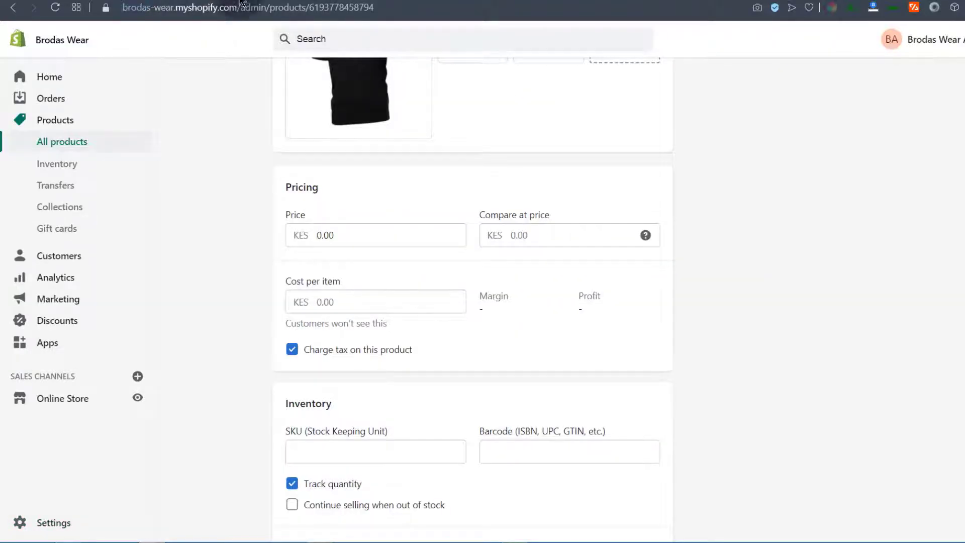
pyautogui.scroll(10, 218, 189)
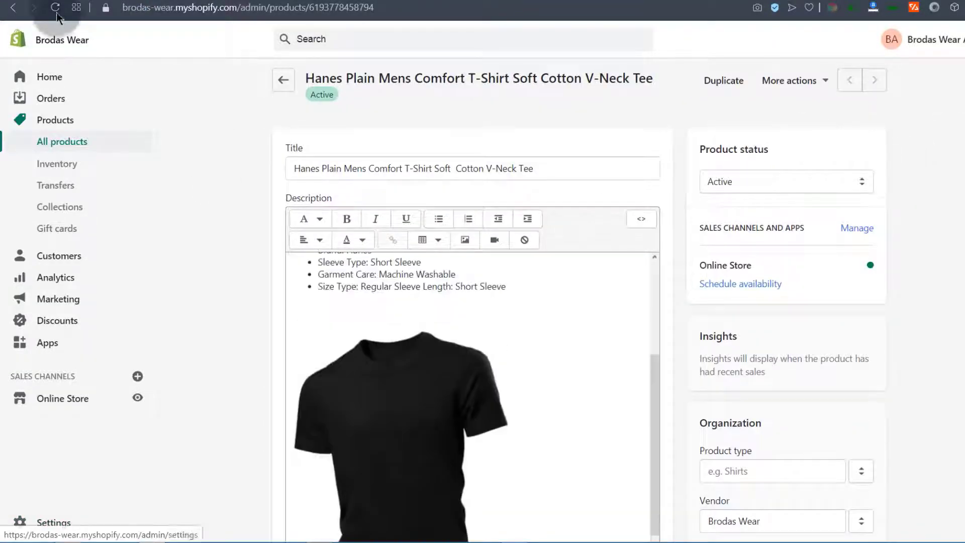
# Reload the Hanes tee's product page so pricing appears in US dollars
pyautogui.click(55, 8)
pyautogui.scroll(-8, 271, 261)
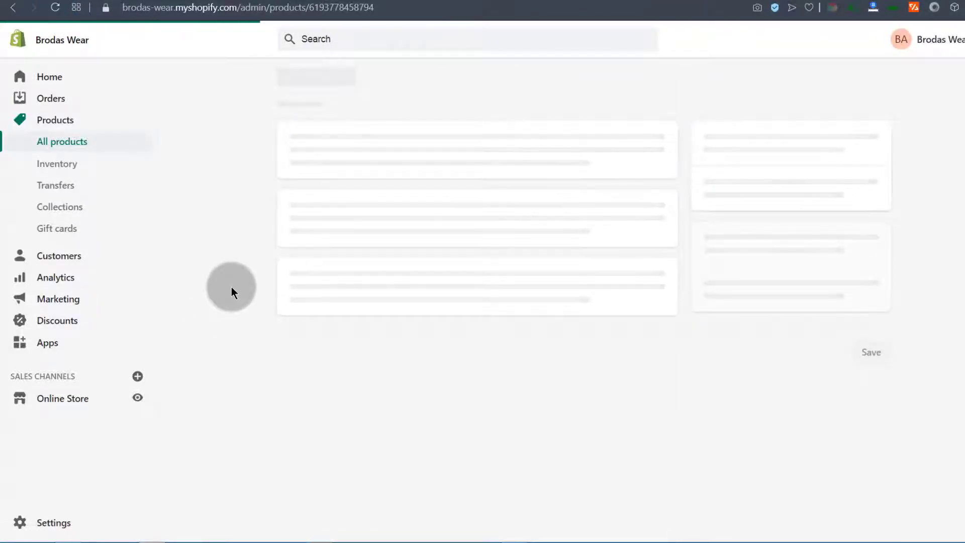
pyautogui.scroll(-1, 228, 307)
pyautogui.scroll(-15, 230, 329)
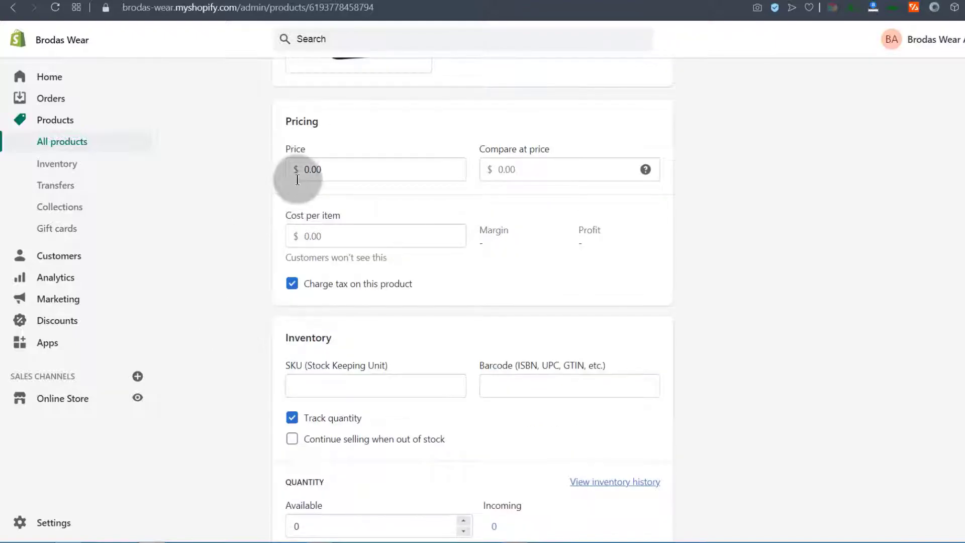
# Change the tee's price to $9.00 and save the product
pyautogui.click(304, 169)
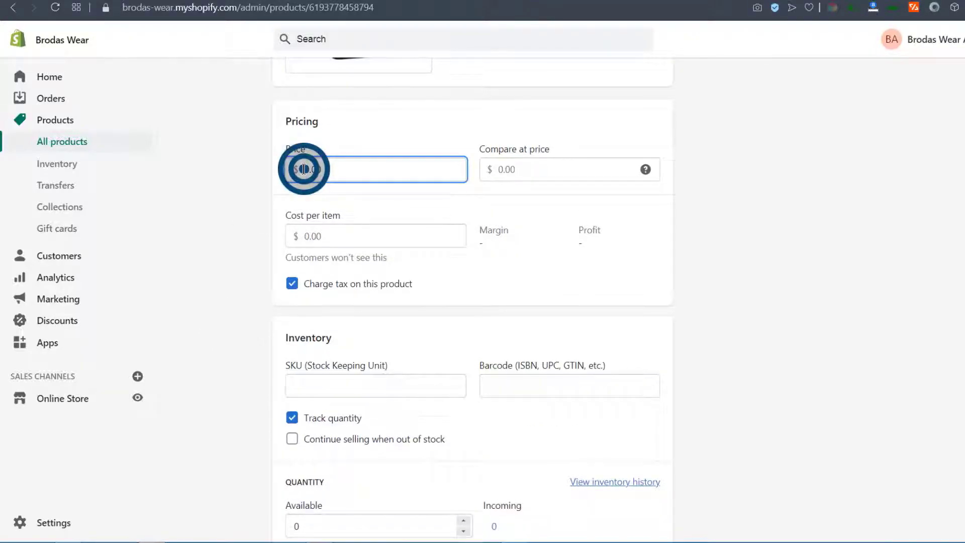
pyautogui.moveTo(304, 169); pyautogui.dragTo(308, 169)
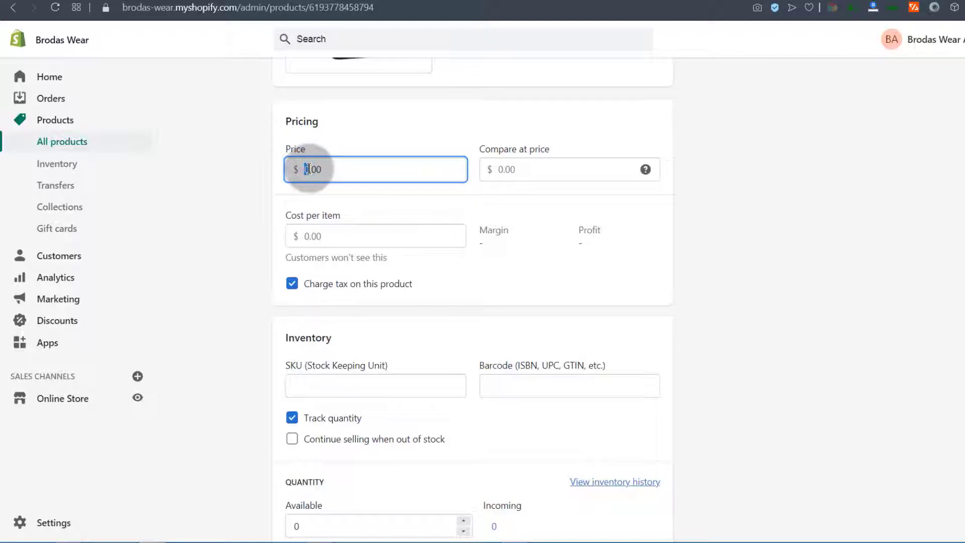
pyautogui.write('5')
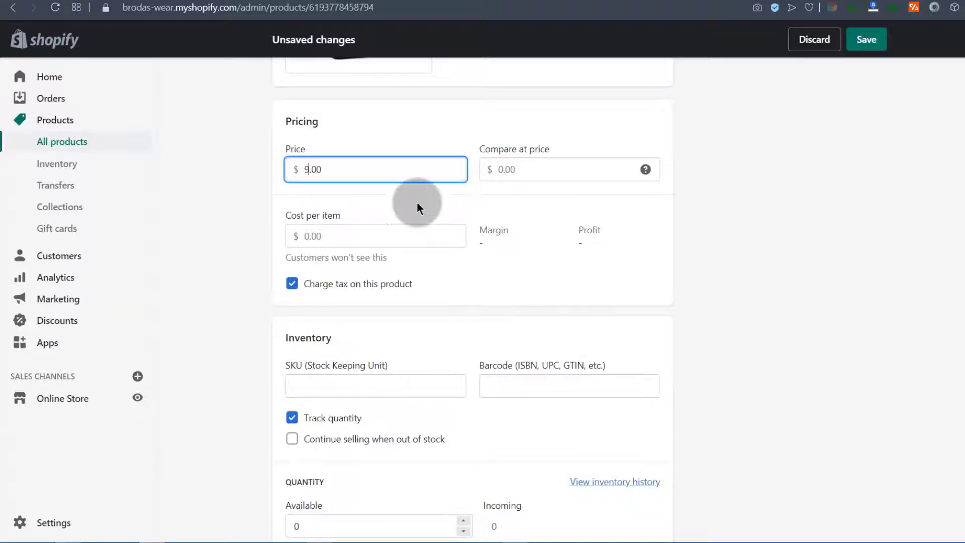
pyautogui.click(870, 38)
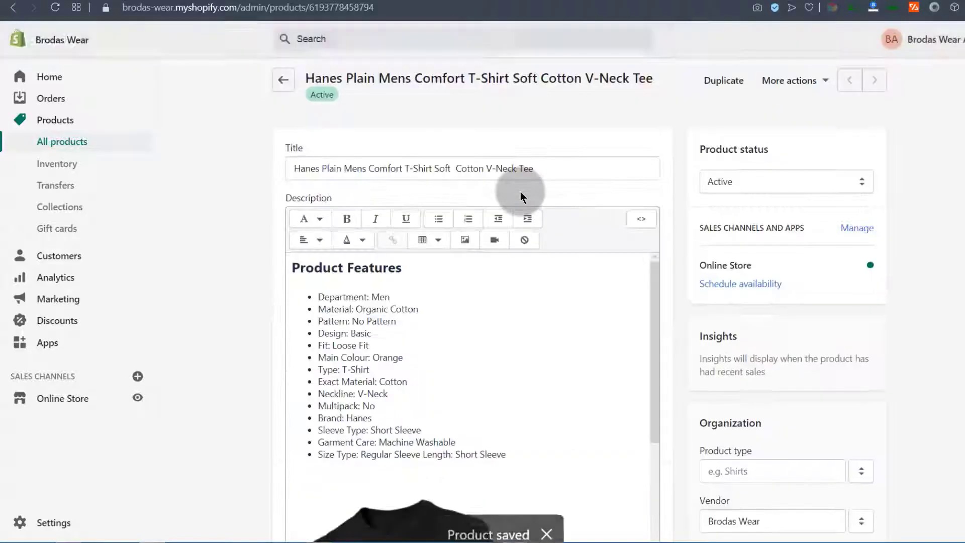
pyautogui.scroll(-10, 377, 322)
pyautogui.scroll(-5, 256, 324)
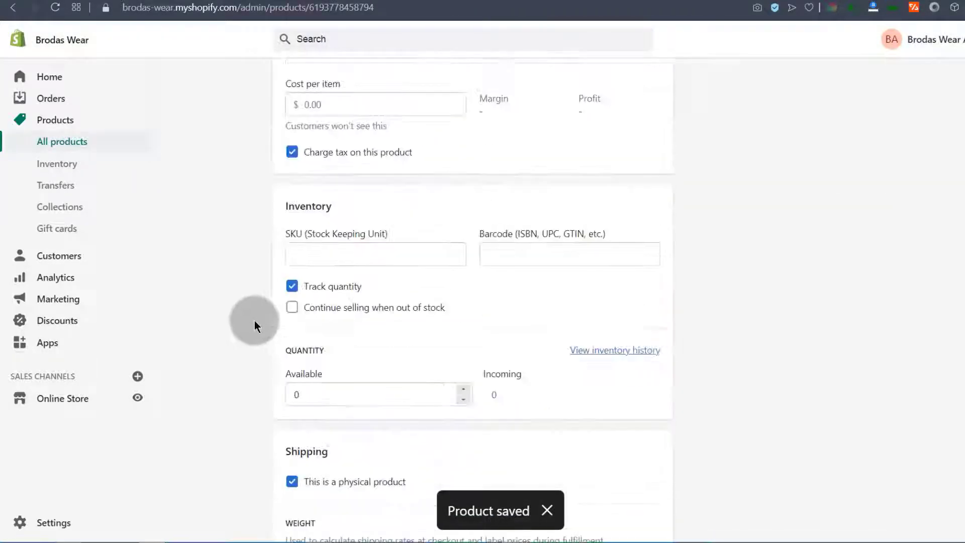
pyautogui.scroll(5, 263, 201)
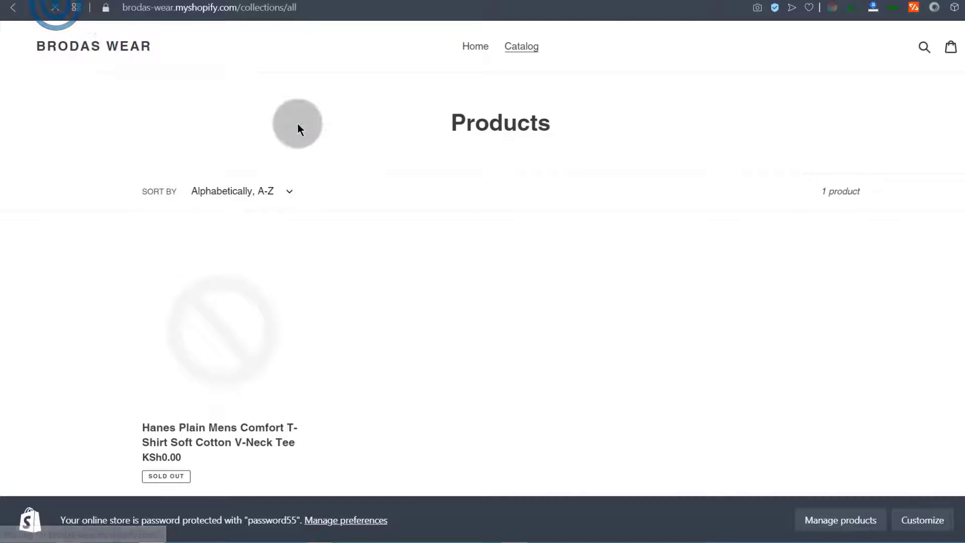
# Open the Hanes V-neck tee from the storefront catalog, showing $9.00 and Sold out
pyautogui.click(209, 317)
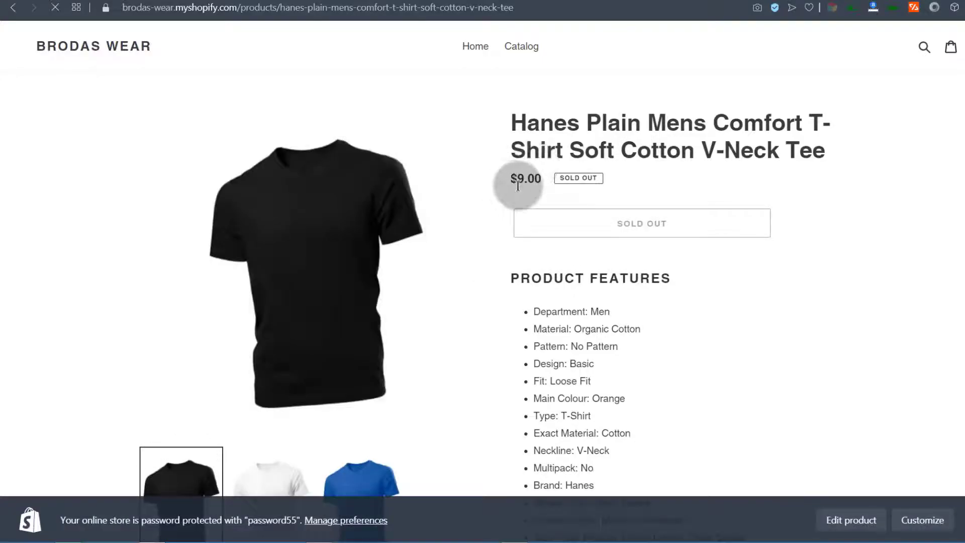
pyautogui.scroll(-10, 563, 244)
pyautogui.scroll(10, 565, 242)
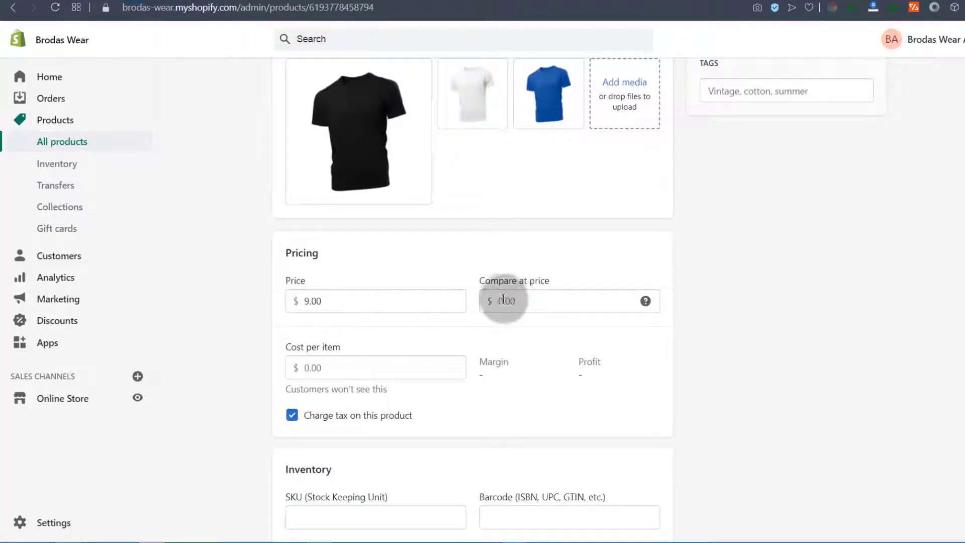
# Enter a $12.00 compare-at price for the tee and save it
pyautogui.click(503, 300)
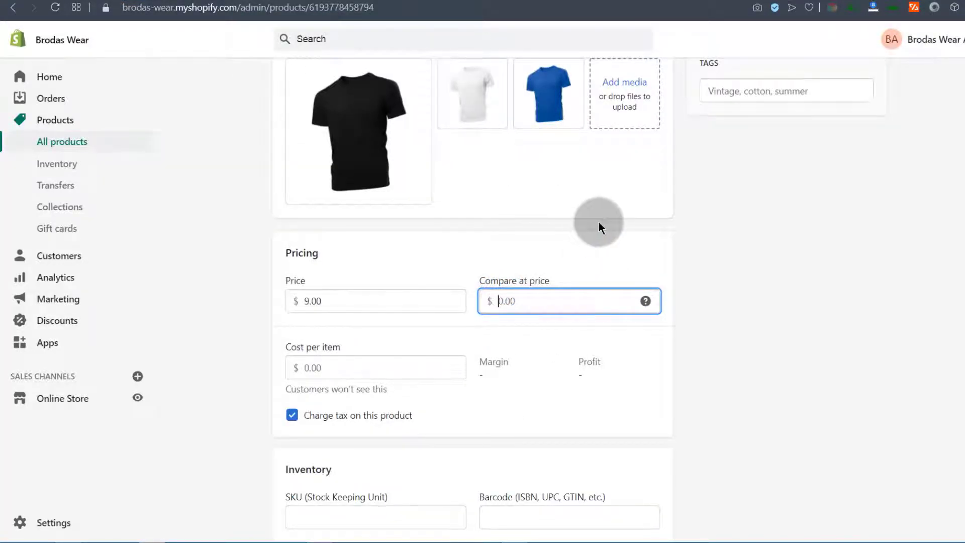
pyautogui.write('12')
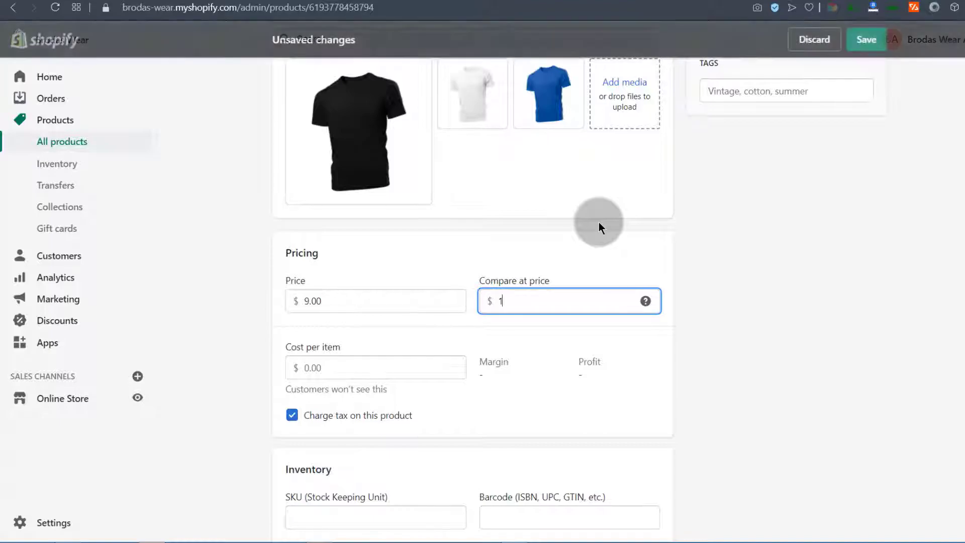
pyautogui.click(863, 40)
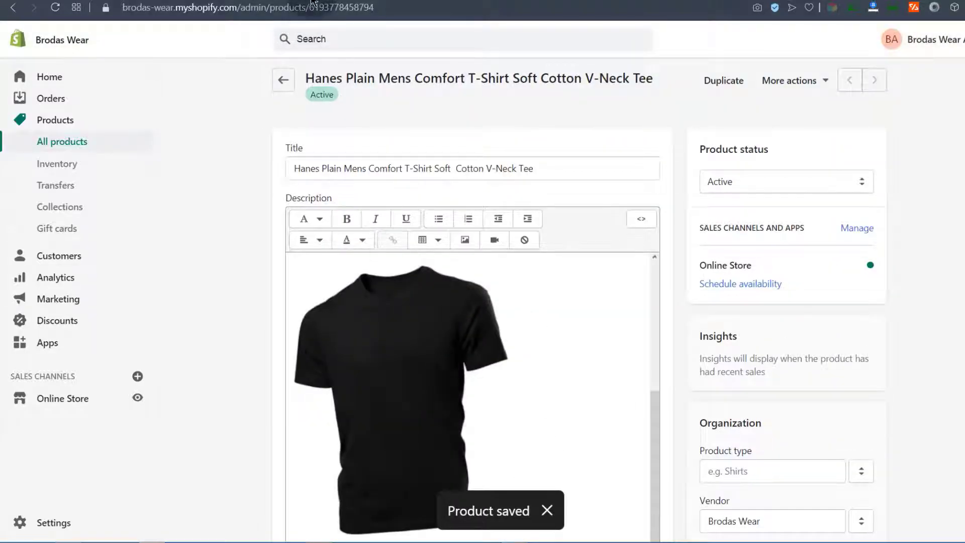
pyautogui.click(245, 1)
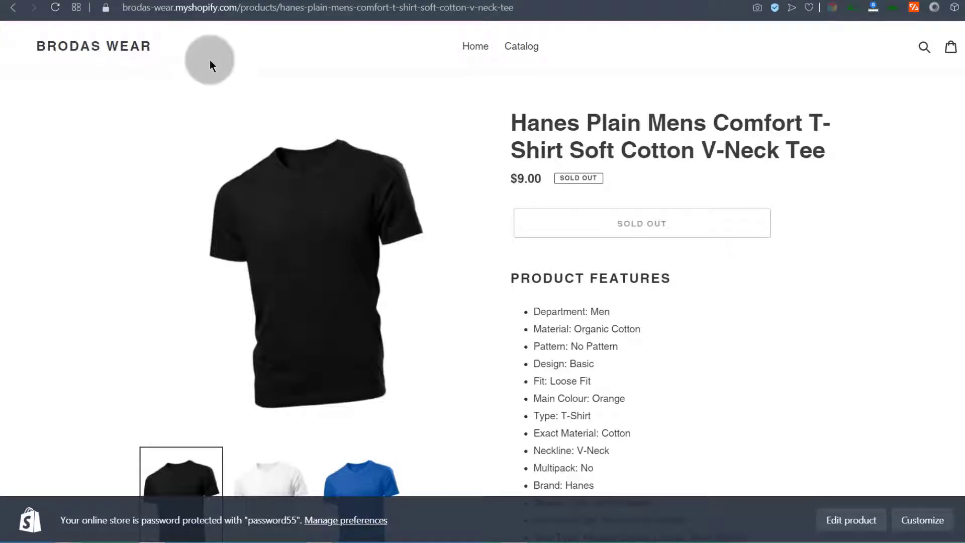
# Reload the storefront page to show $9.00 against a struck-through $12.00
pyautogui.click(55, 7)
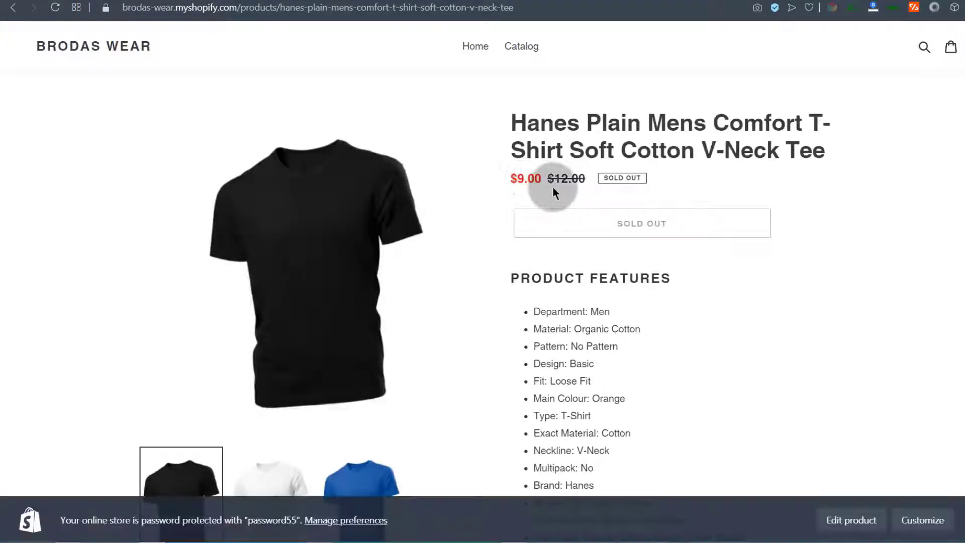
pyautogui.moveTo(554, 179); pyautogui.dragTo(588, 181)
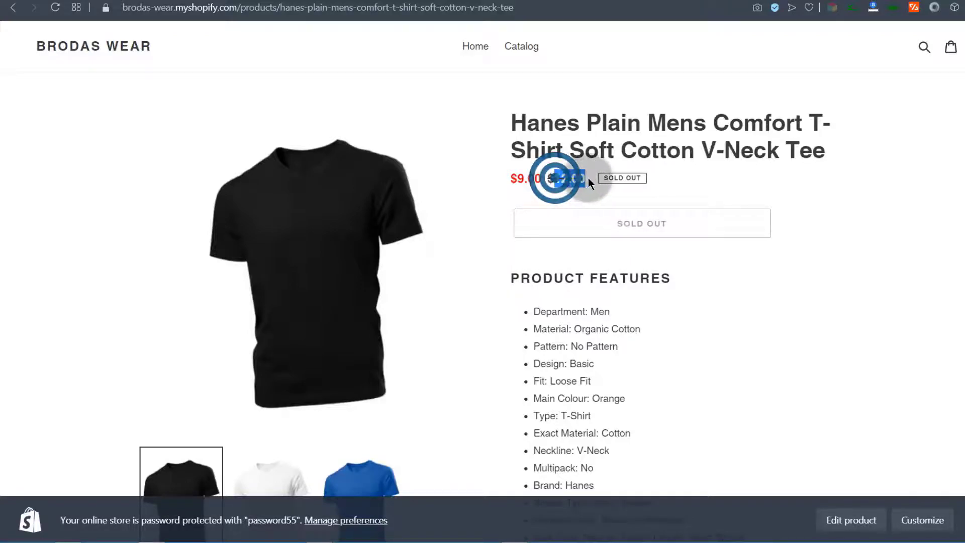
pyautogui.click(562, 187)
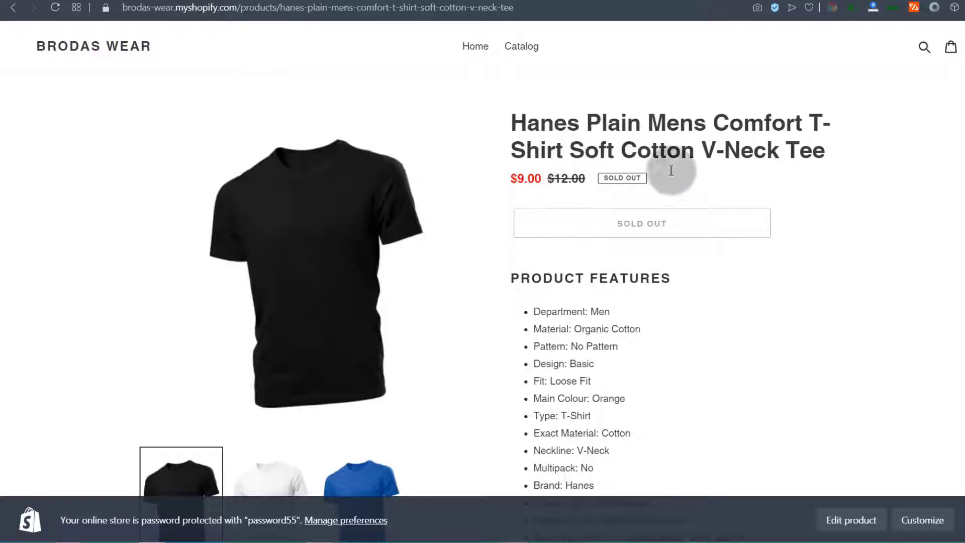
pyautogui.scroll(-5, 624, 201)
pyautogui.scroll(5, 552, 222)
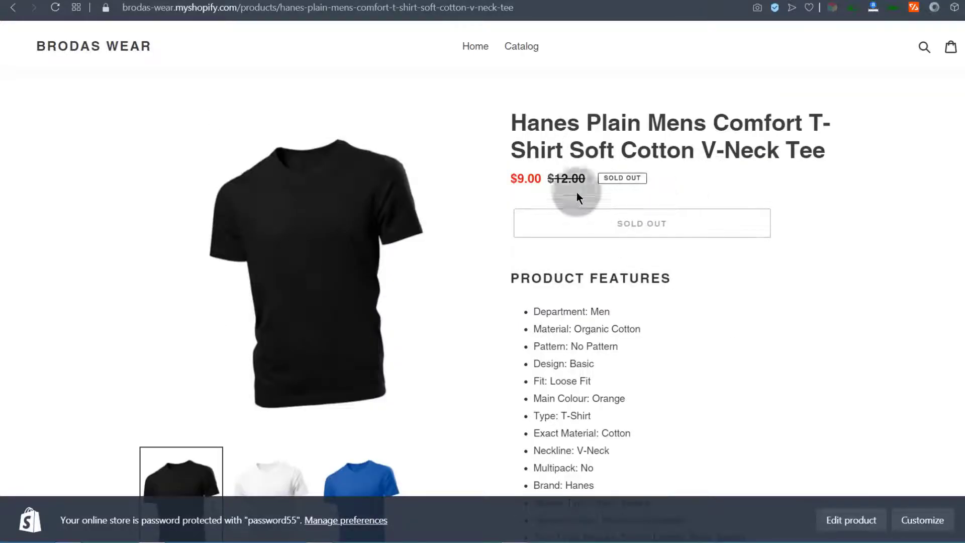
pyautogui.scroll(-3, 653, 352)
# Enter $3.00 as the cost per item, giving 66.7% margin and $6.00 profit
pyautogui.scroll(3, 621, 352)
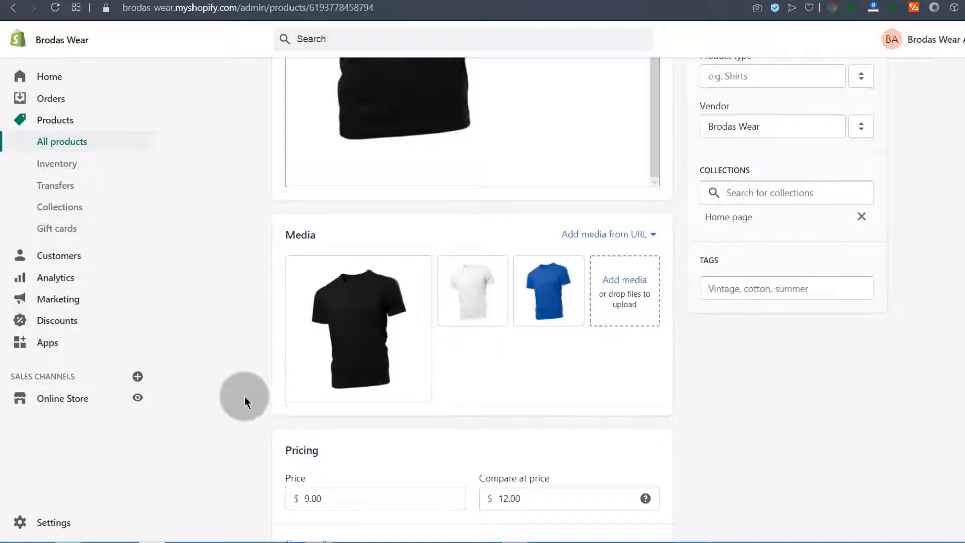
pyautogui.scroll(-5, 244, 400)
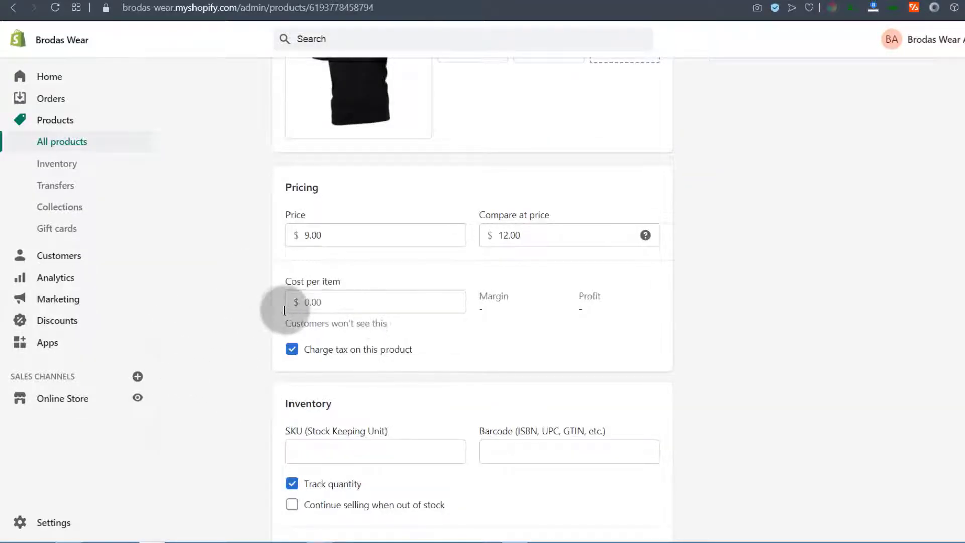
pyautogui.click(316, 302)
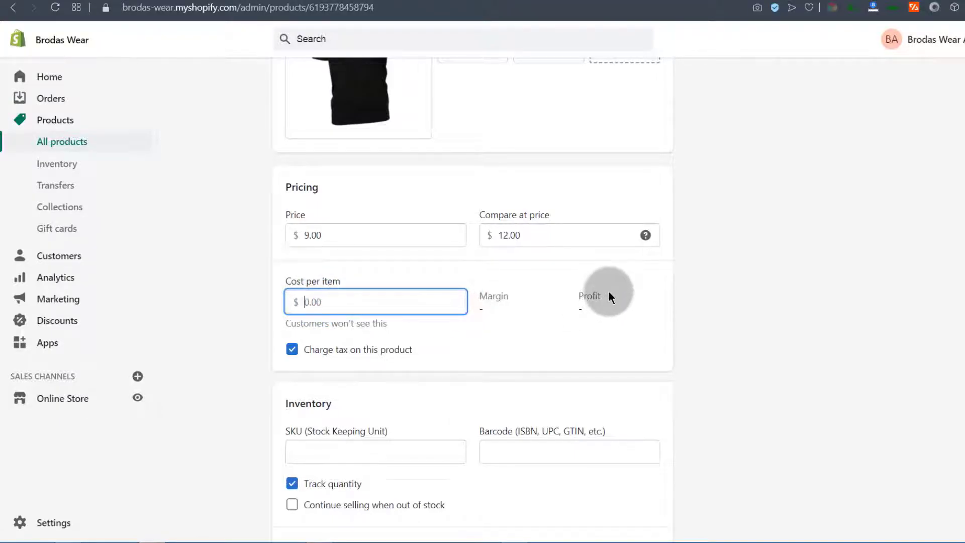
pyautogui.click(303, 301)
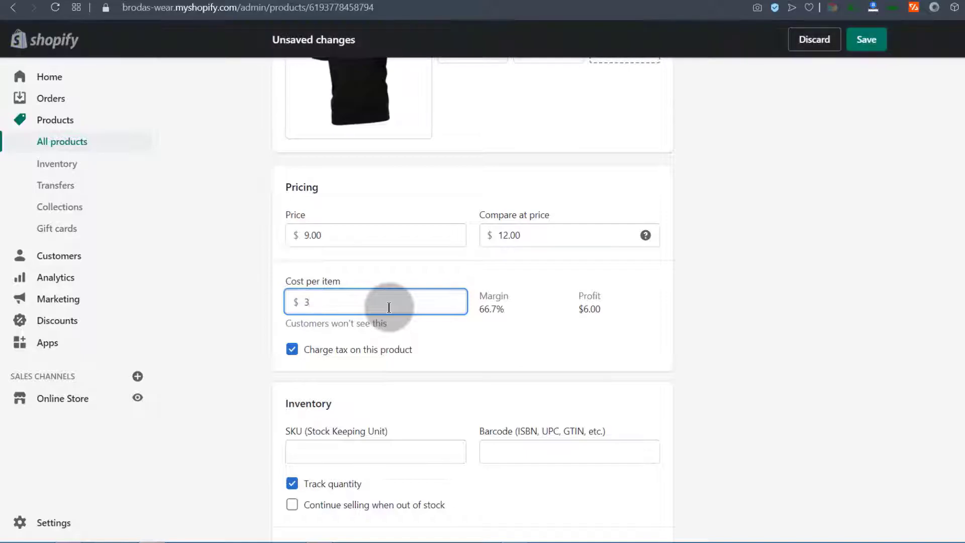
pyautogui.click(538, 339)
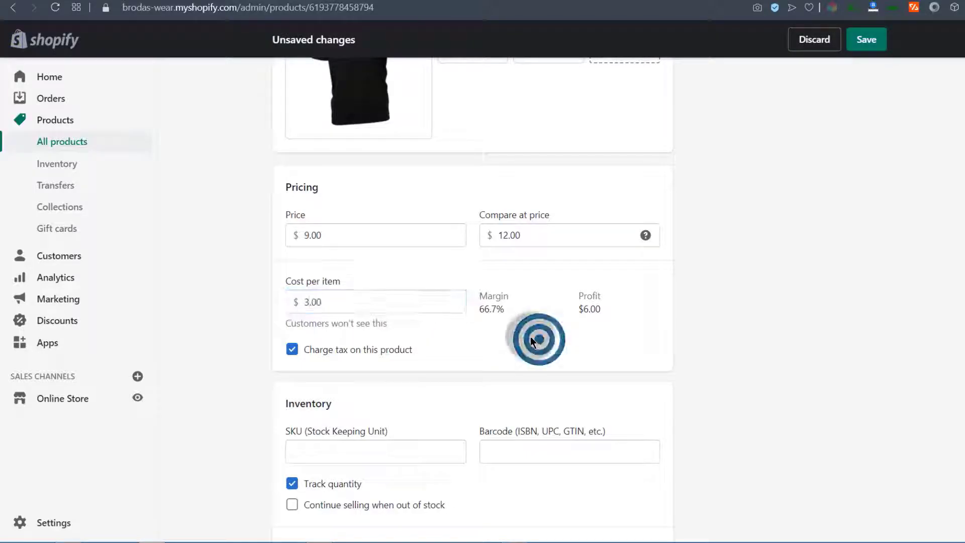
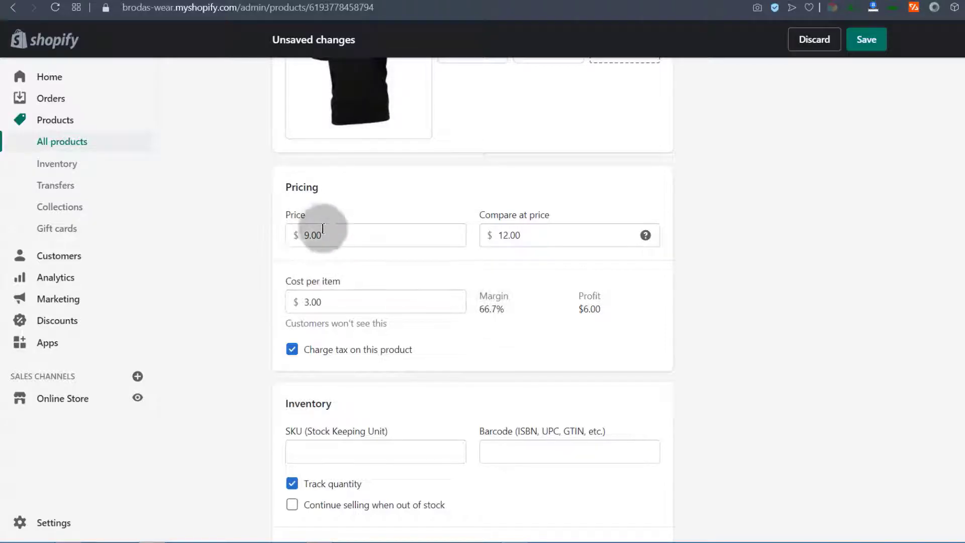
# Open the store Settings from the T-shirt product editor
pyautogui.scroll(-3, 339, 267)
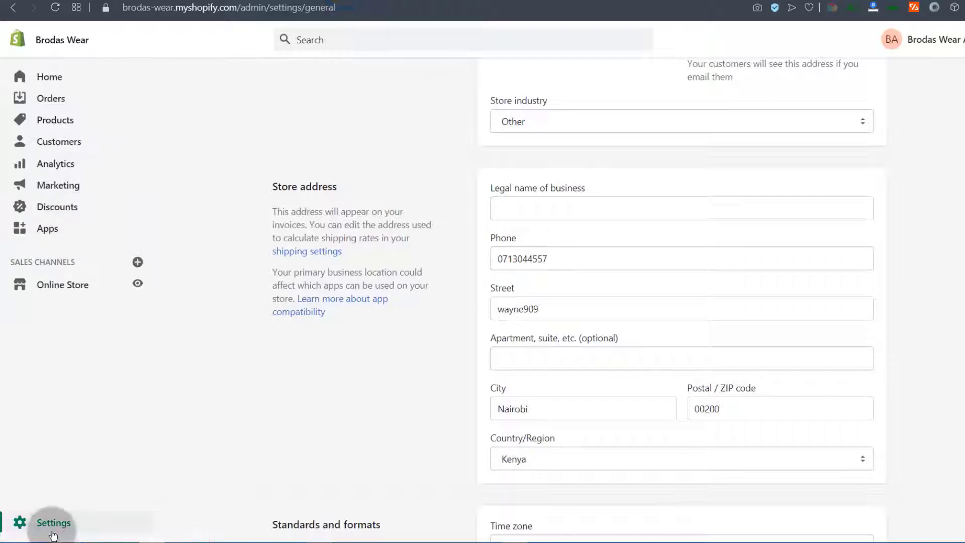
pyautogui.click(52, 524)
# Review Kenya's 16% tax rate and the Rest of world tax setup under Taxes
pyautogui.click(345, 399)
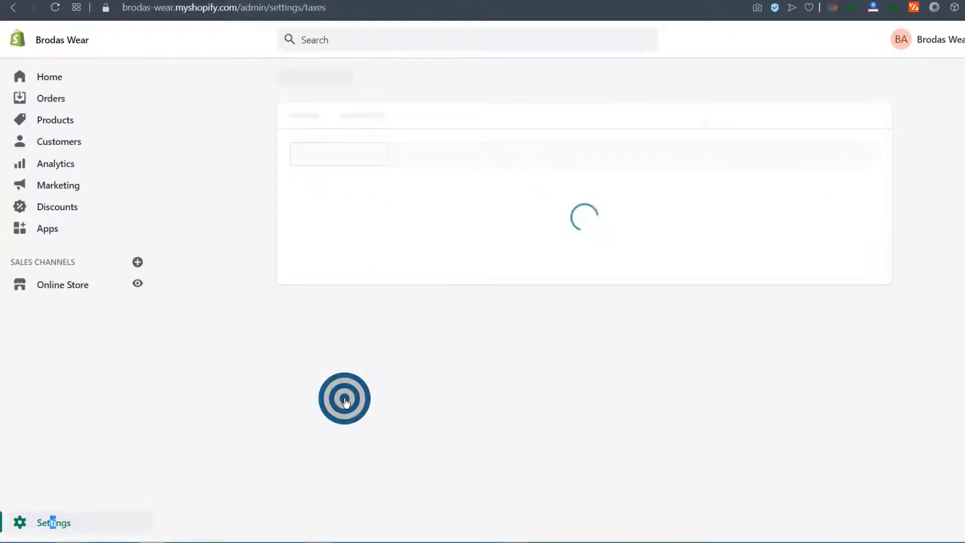
pyautogui.scroll(-2, 623, 187)
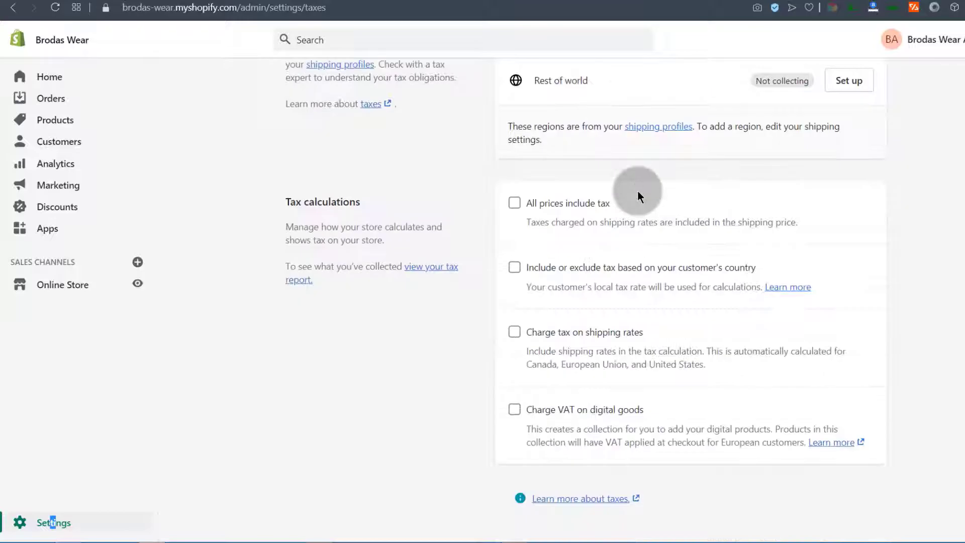
pyautogui.scroll(2, 659, 161)
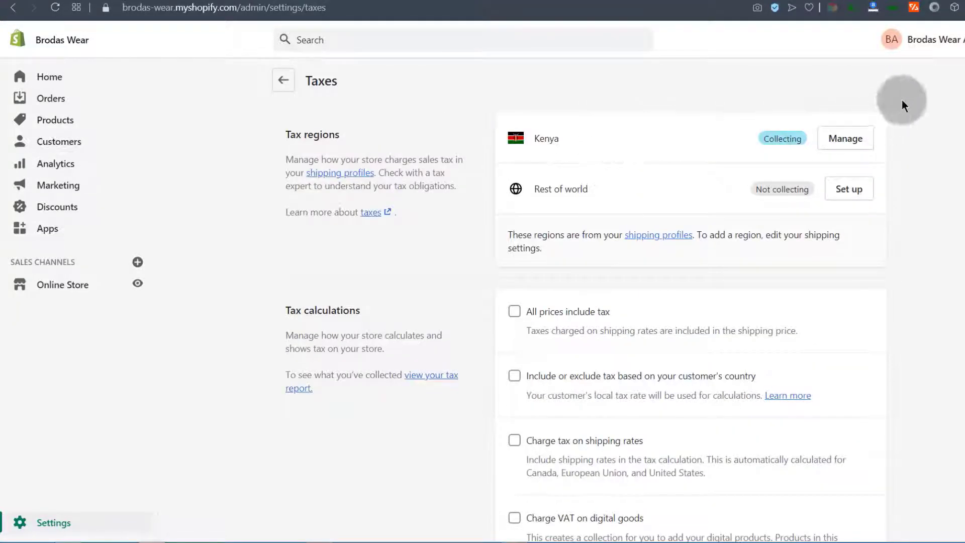
pyautogui.click(842, 138)
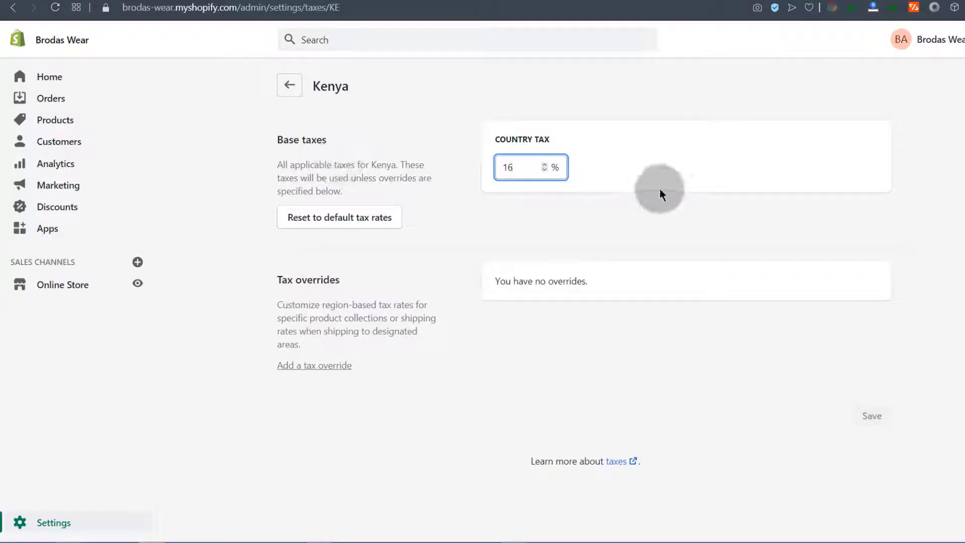
pyautogui.click(16, 14)
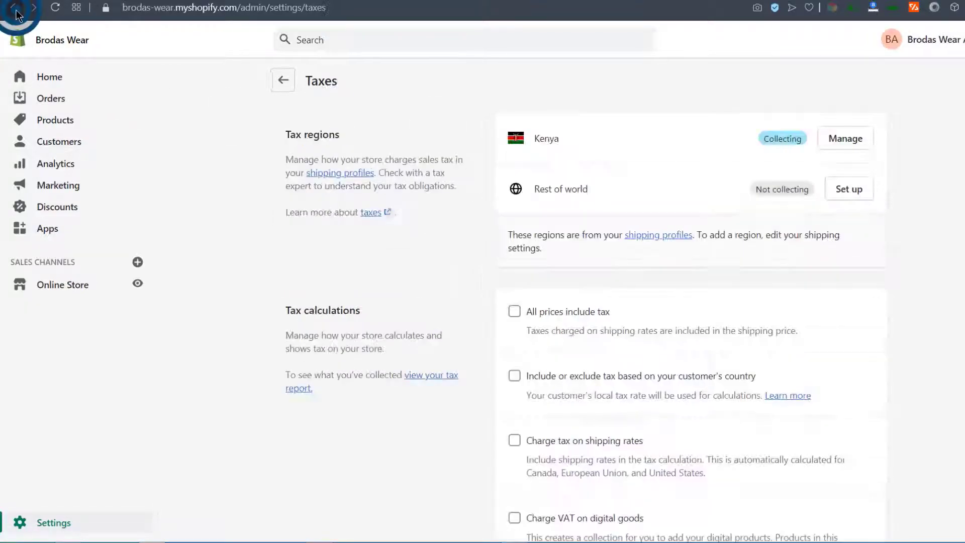
pyautogui.click(857, 190)
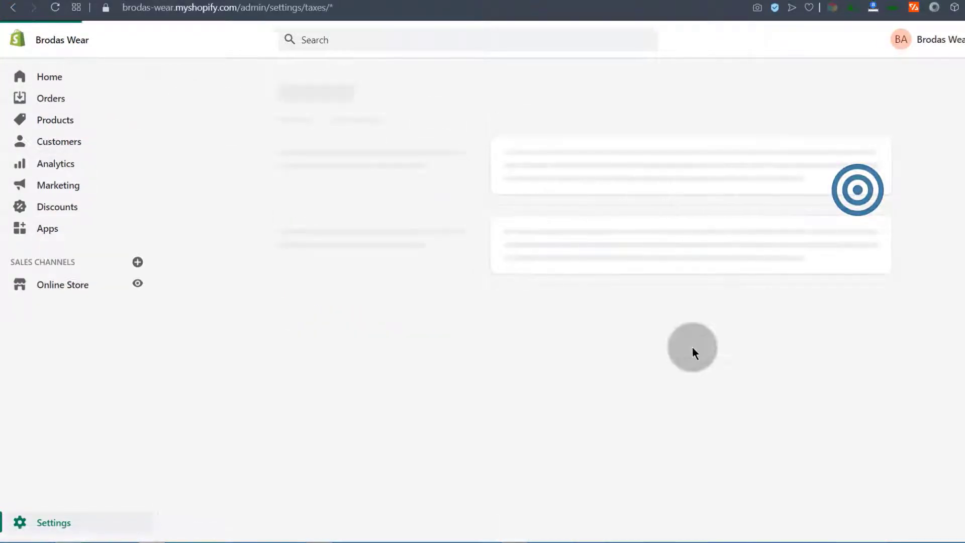
pyautogui.click(517, 167)
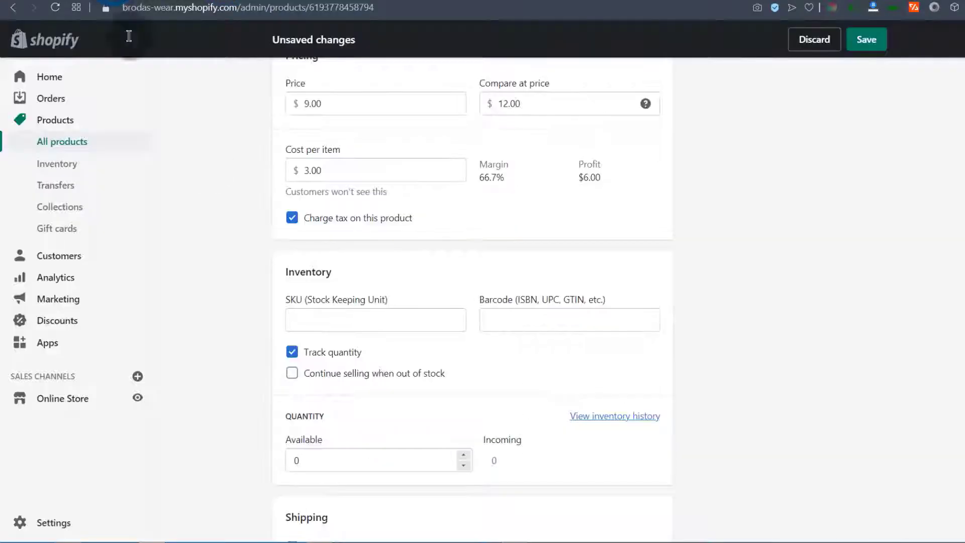
# Turn off 'Charge tax on this product' and copy 'Hanes Plain' from the title
pyautogui.click(291, 220)
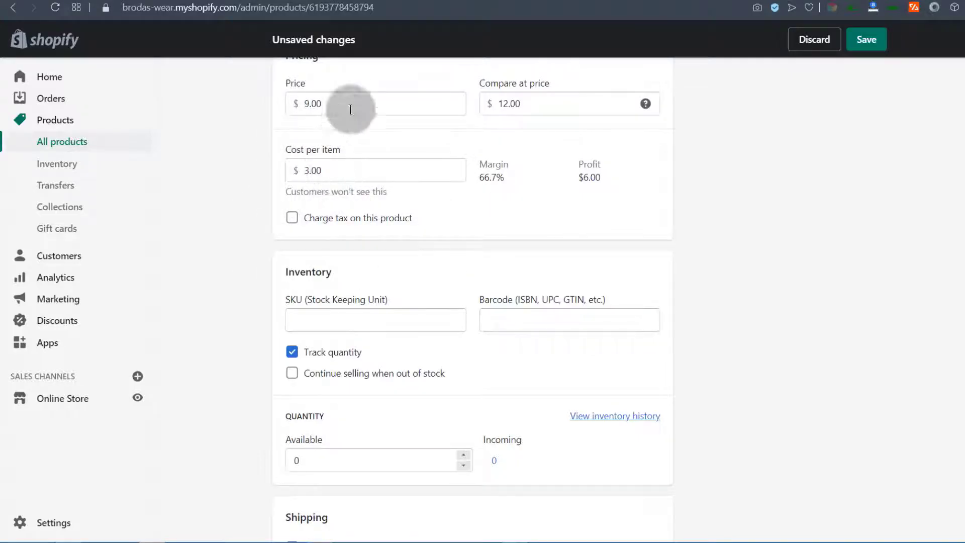
pyautogui.scroll(-3, 253, 291)
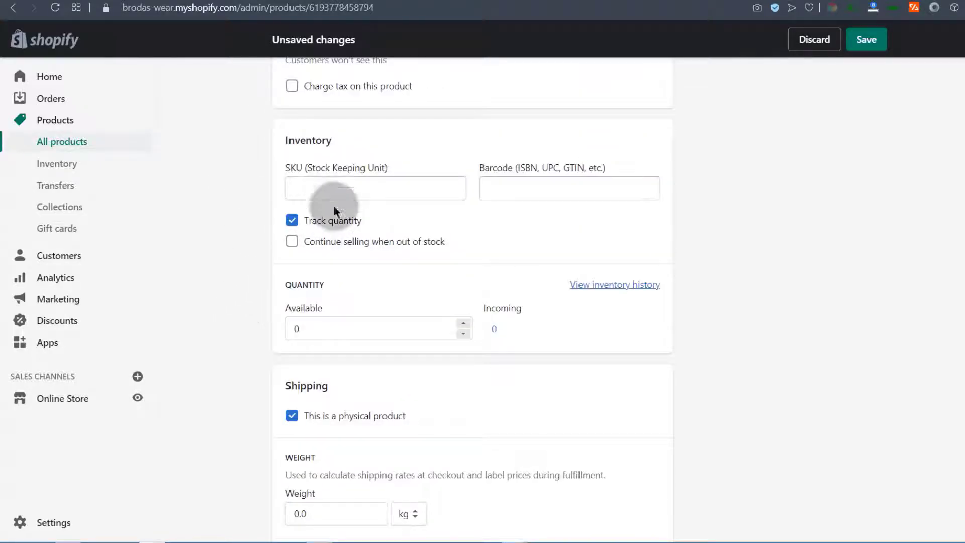
pyautogui.click(304, 189)
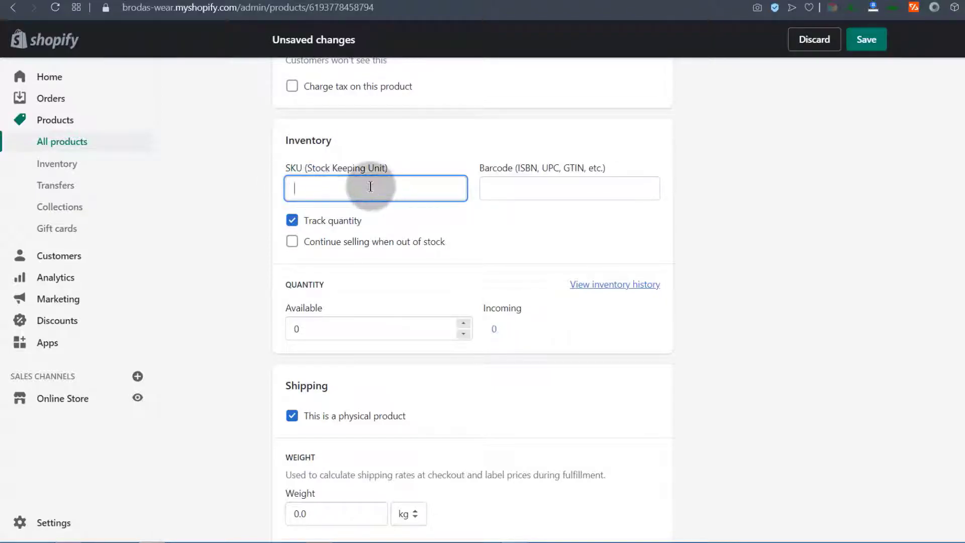
pyautogui.click(307, 189)
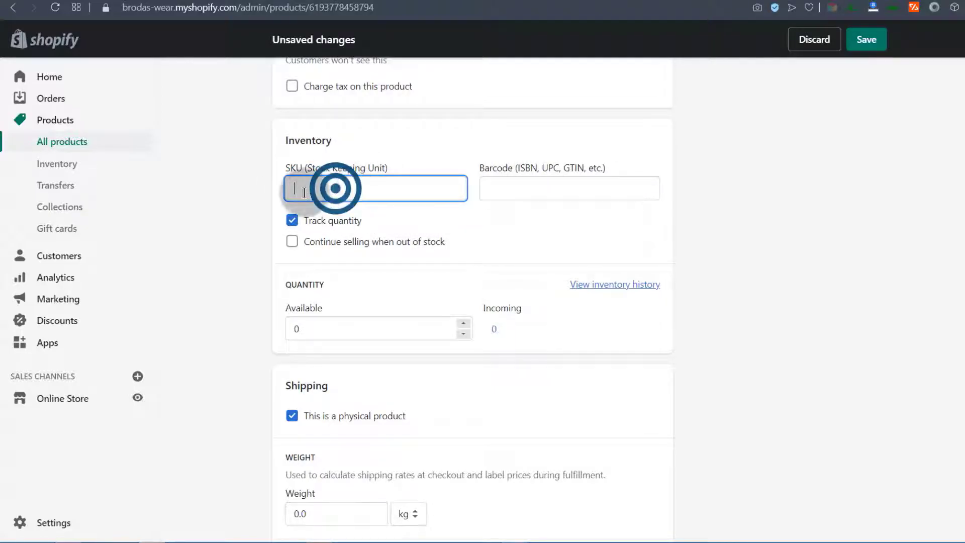
pyautogui.scroll(8, 306, 194)
pyautogui.scroll(10, 307, 195)
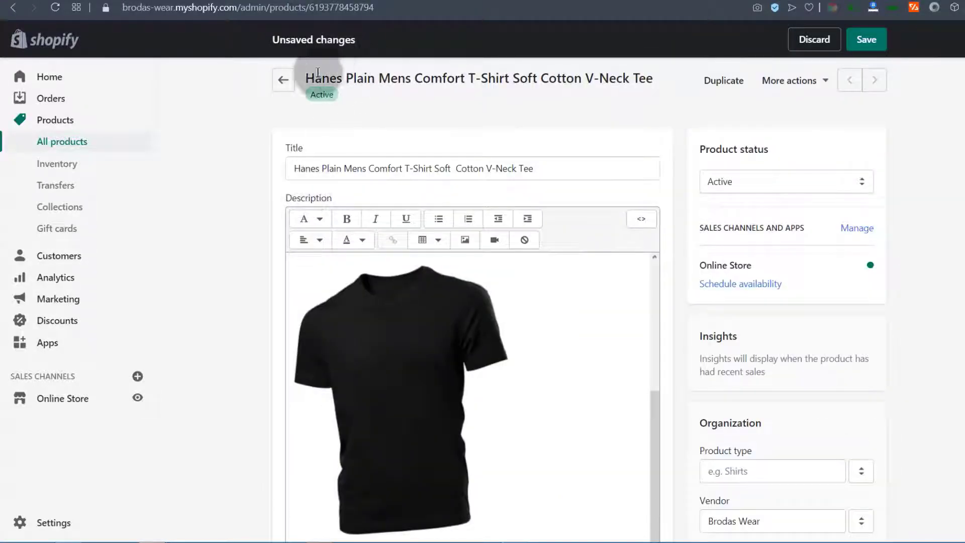
pyautogui.moveTo(306, 77); pyautogui.dragTo(375, 78)
pyautogui.rightClick(368, 77)
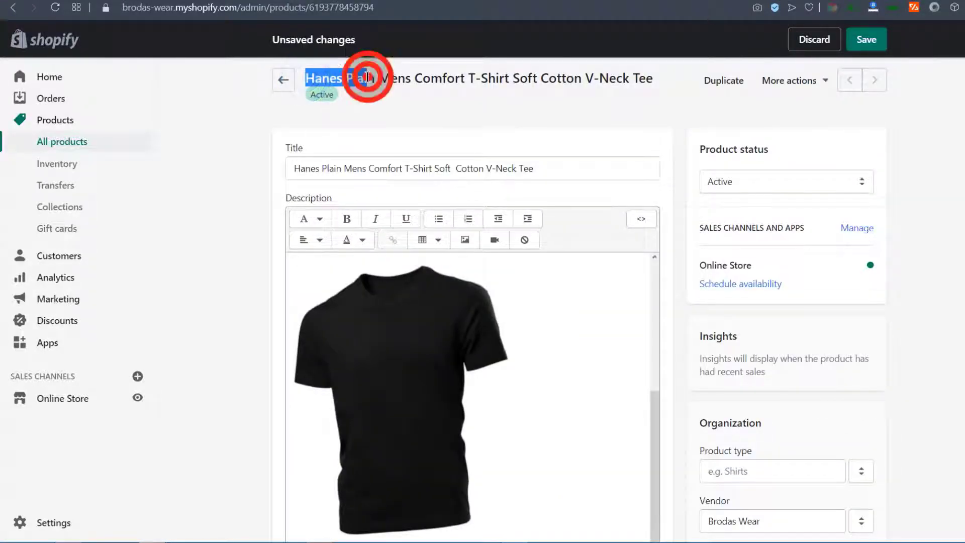
pyautogui.click(394, 127)
# Paste the copied words into SKU and edit it to HanesPlain001
pyautogui.scroll(-12, 254, 244)
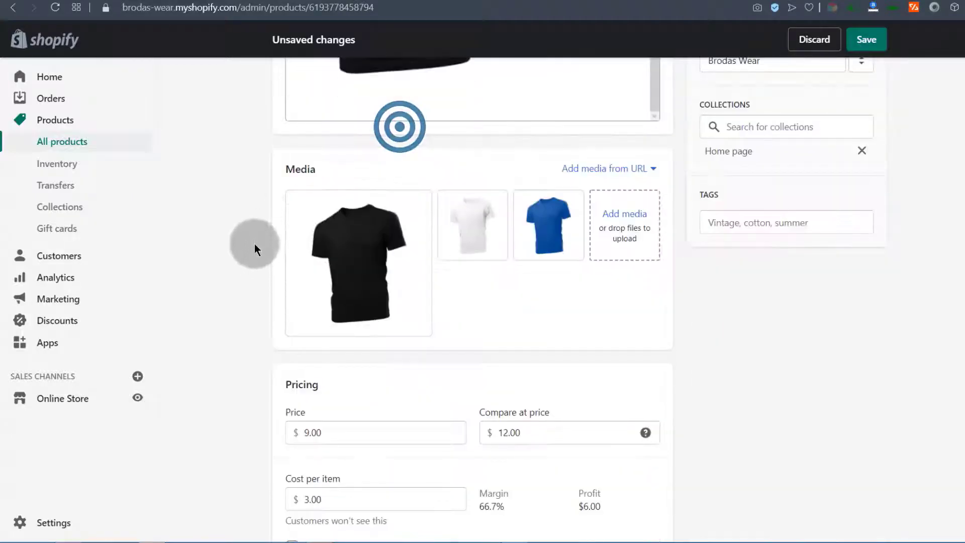
pyautogui.scroll(-10, 254, 241)
pyautogui.scroll(10, 255, 240)
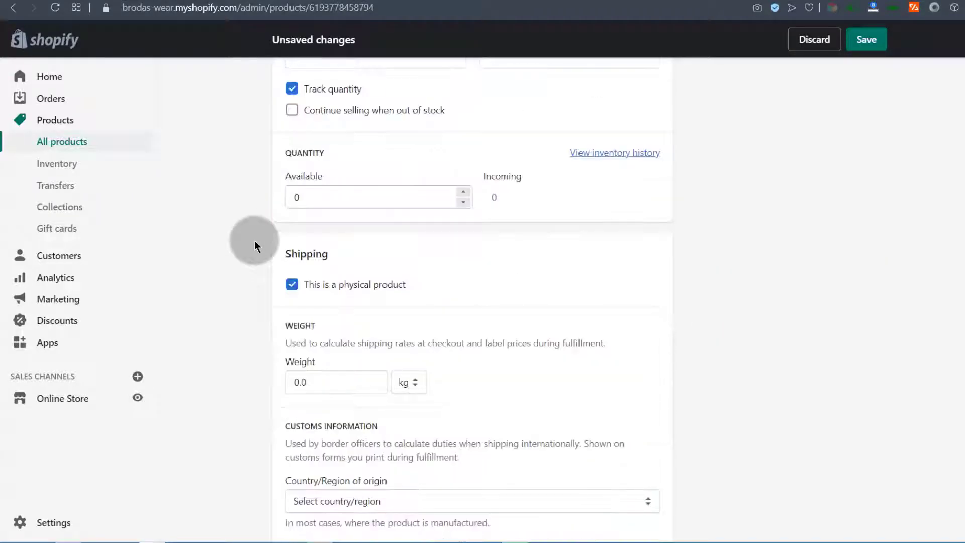
pyautogui.scroll(-3, 254, 242)
pyautogui.click(310, 254)
pyautogui.rightClick(310, 255)
pyautogui.click(347, 338)
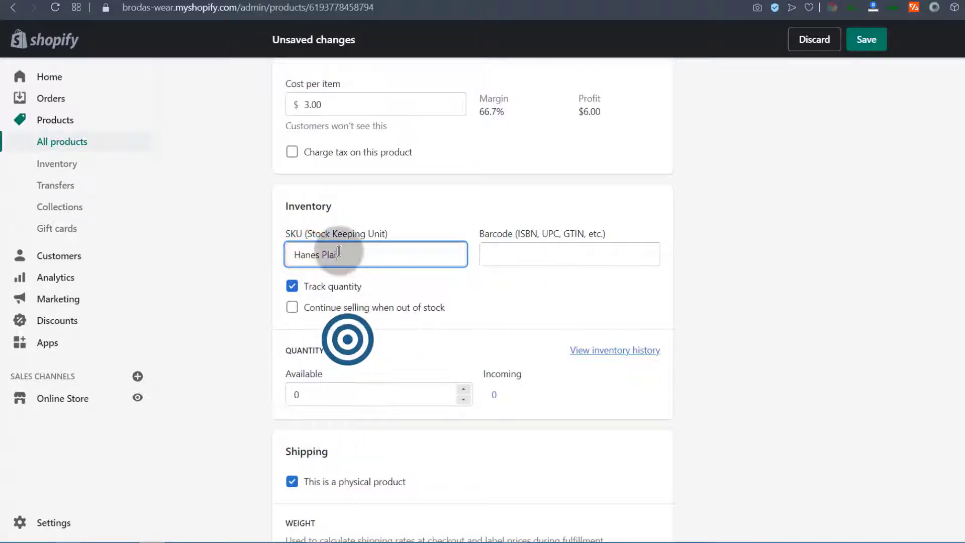
pyautogui.click(322, 256)
pyautogui.press('BackSpace')
pyautogui.press('End')
pyautogui.write('n001')
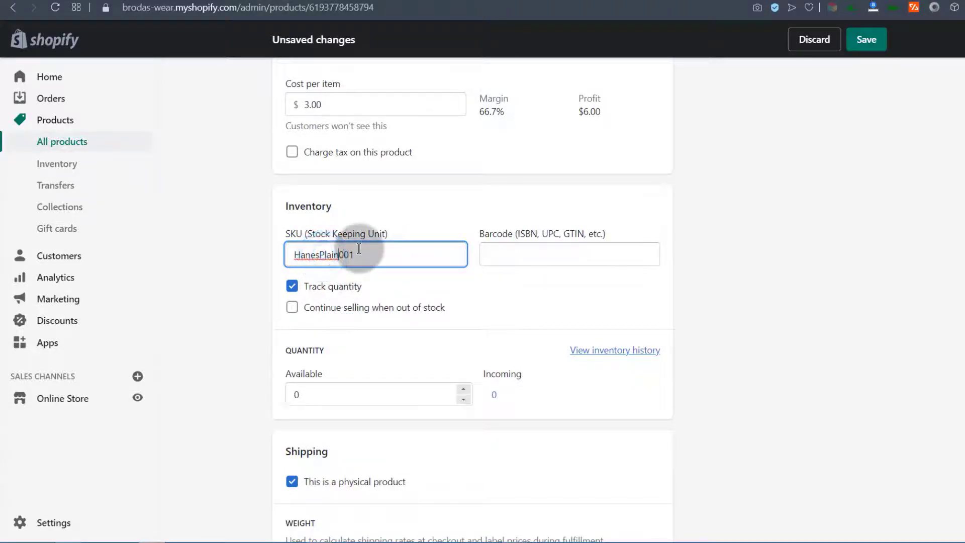
pyautogui.click(445, 283)
pyautogui.scroll(-3, 345, 263)
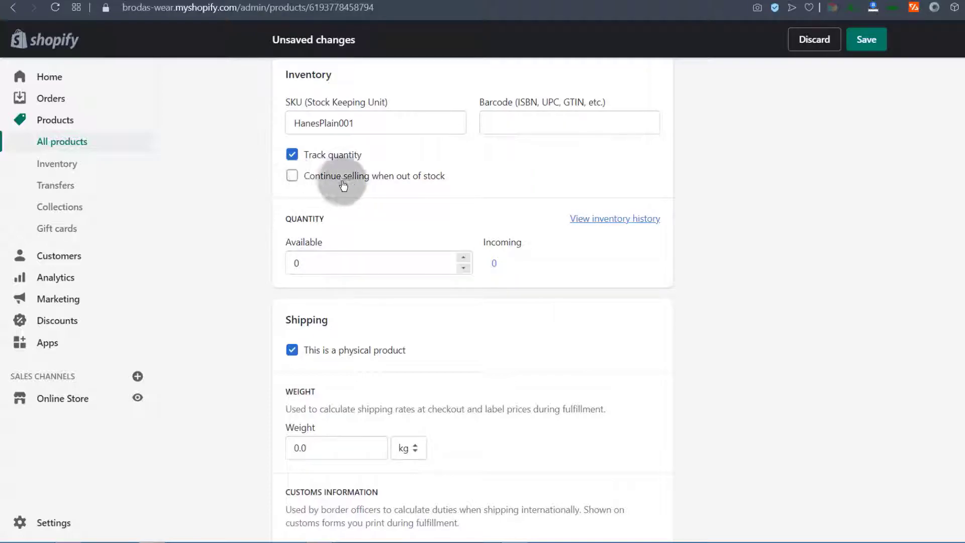
pyautogui.scroll(-1, 344, 184)
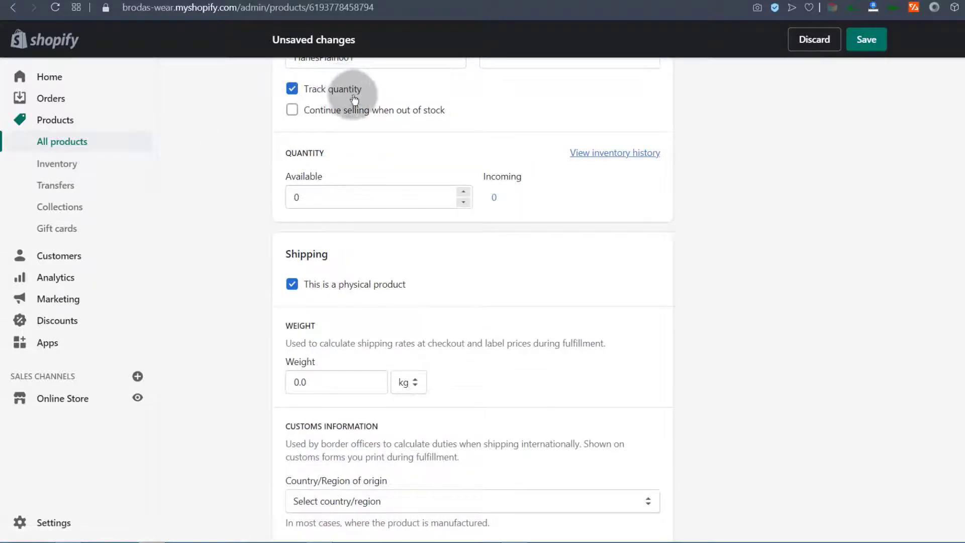
pyautogui.scroll(2, 303, 142)
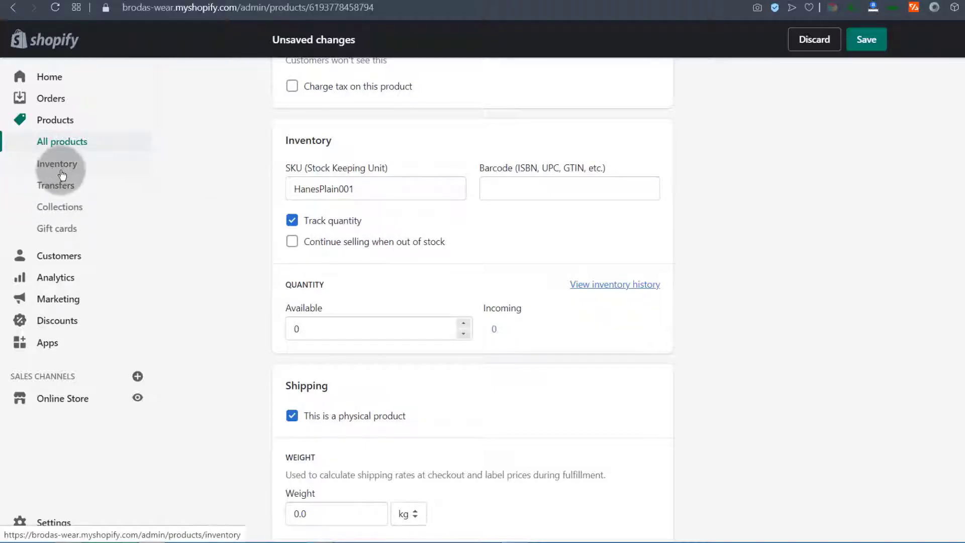
# Set the T-shirt's Available inventory quantity to 10 units
pyautogui.scroll(-3, 326, 211)
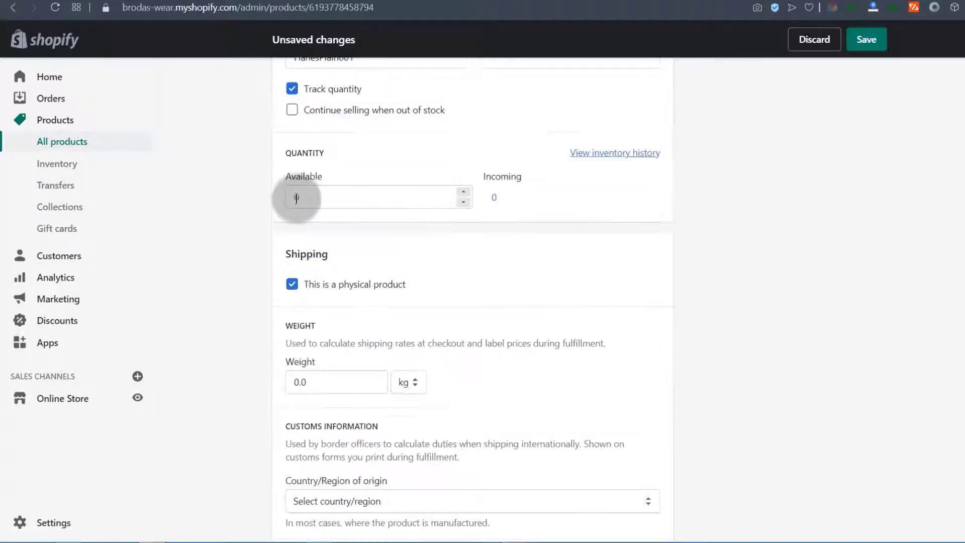
pyautogui.click(296, 196)
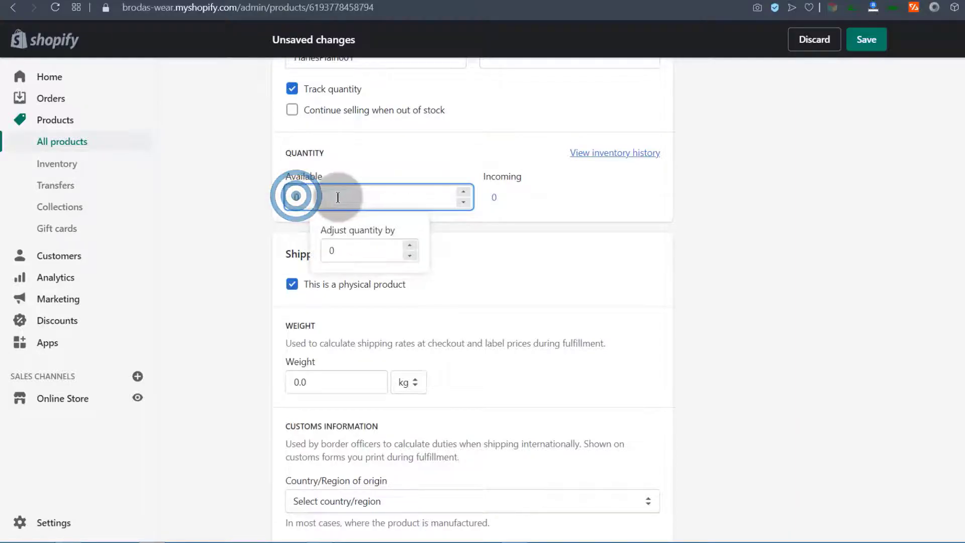
pyautogui.click(481, 224)
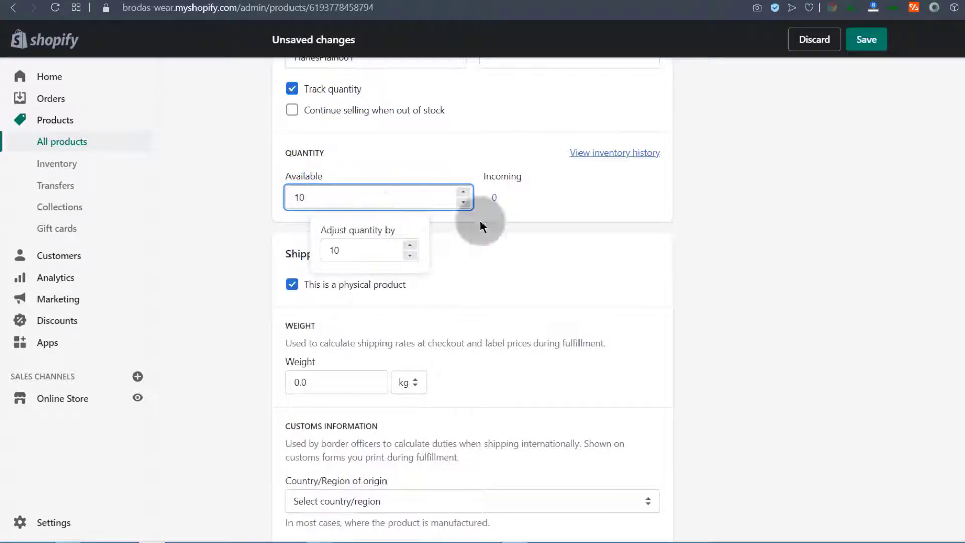
pyautogui.click(599, 206)
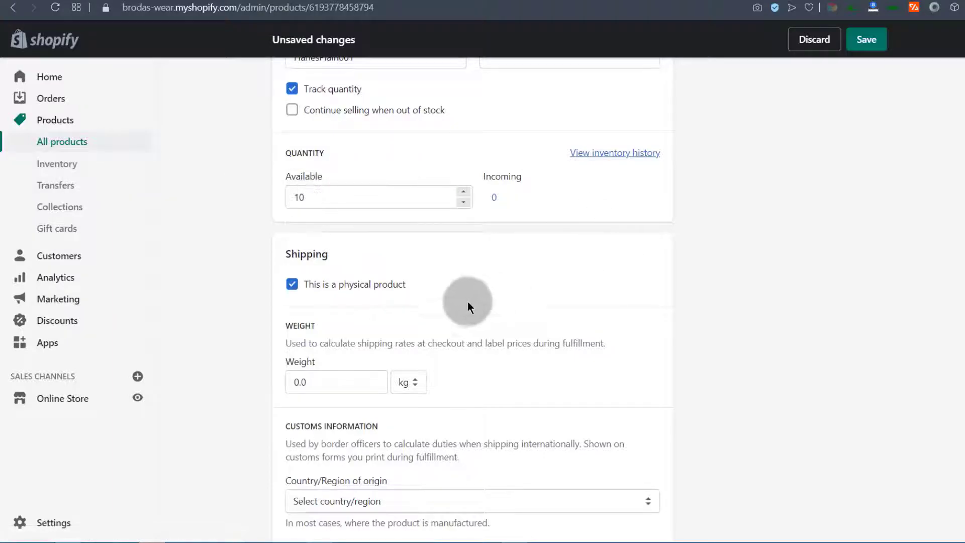
pyautogui.scroll(-1, 467, 295)
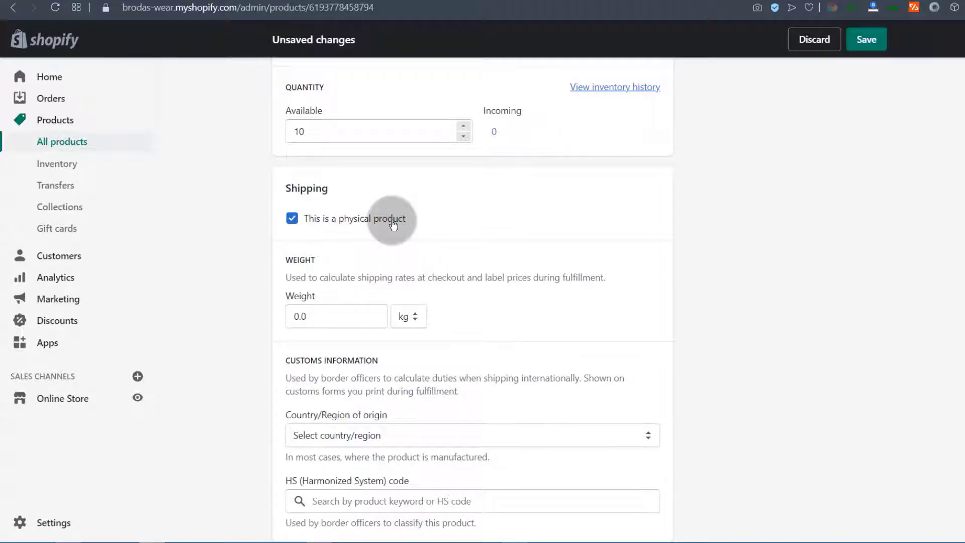
# Keep 'This is a physical product' checked with a 100.0 g shipping weight
pyautogui.click(292, 219)
pyautogui.click(292, 219)
pyautogui.click(292, 219)
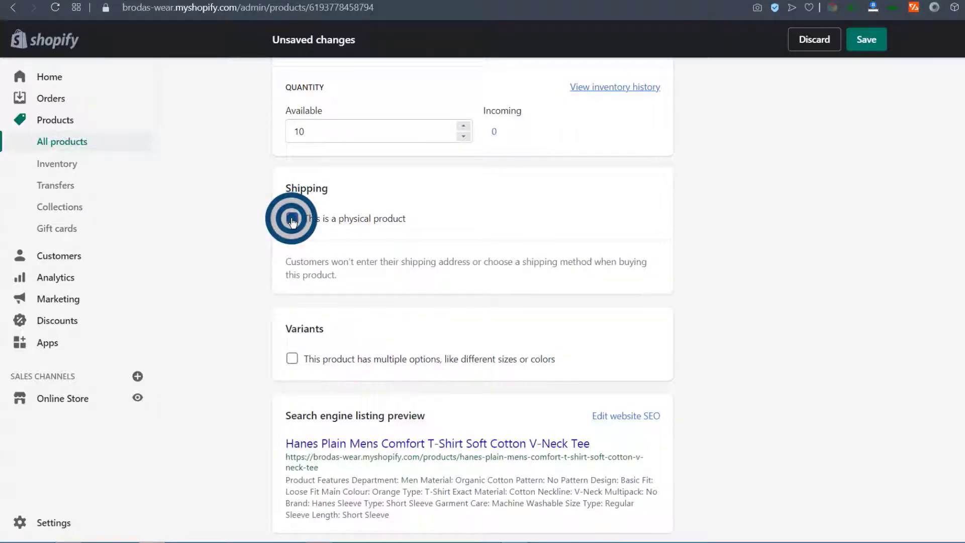
pyautogui.click(293, 220)
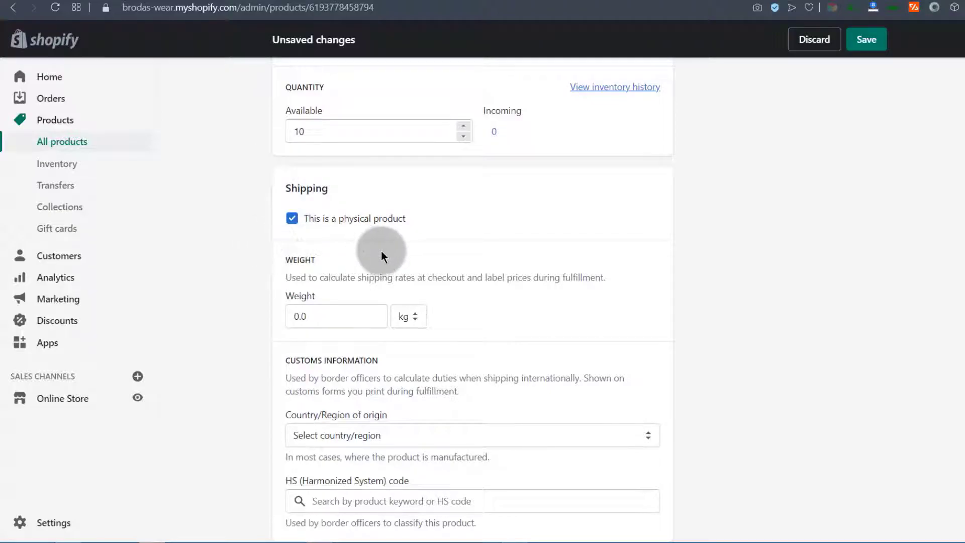
pyautogui.scroll(-3, 302, 244)
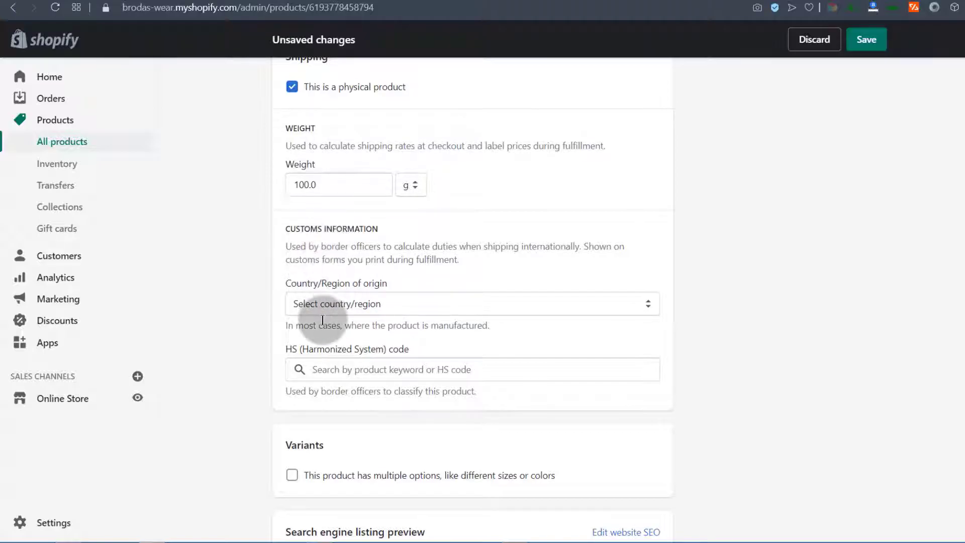
pyautogui.scroll(-1, 324, 322)
pyautogui.scroll(-2, 323, 307)
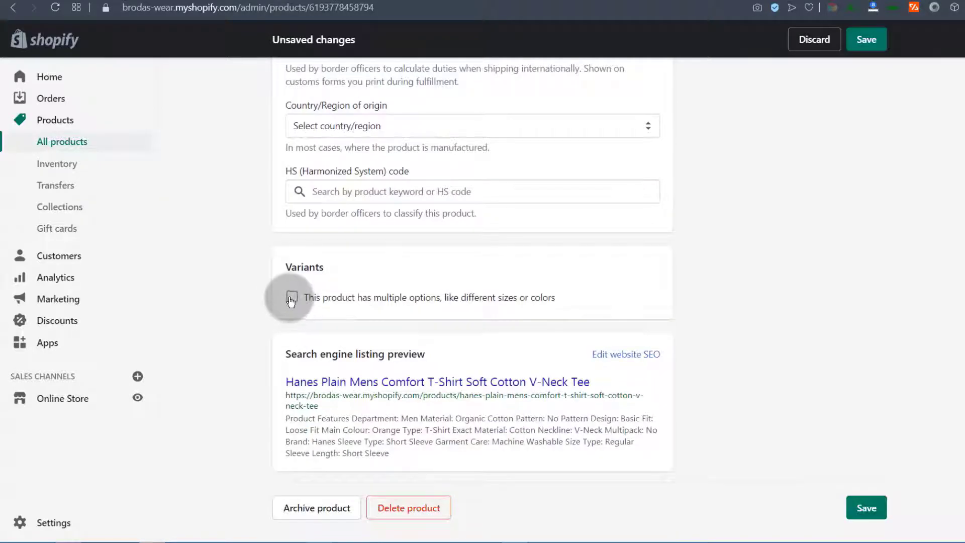
# Leave multiple options off, save the product, and open the SEO listing fields
pyautogui.click(291, 297)
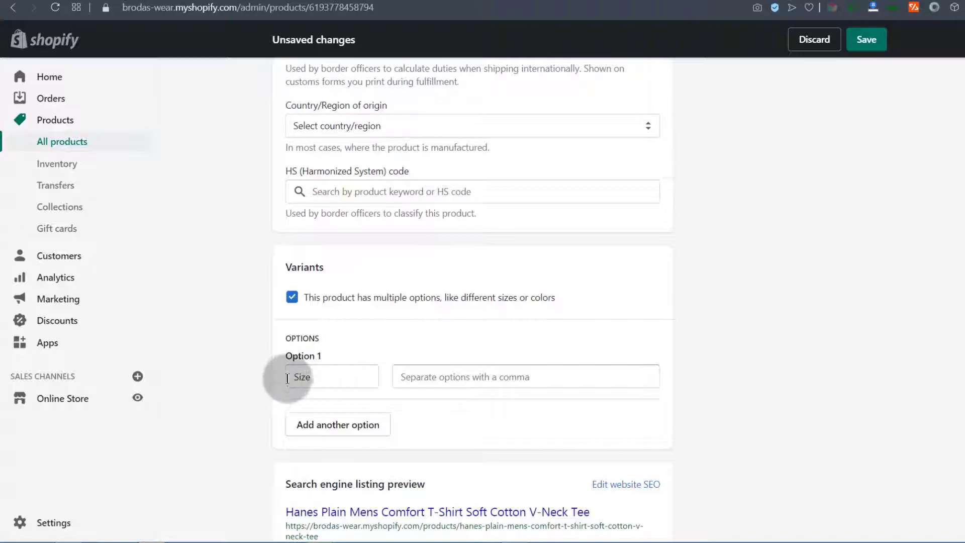
pyautogui.click(292, 297)
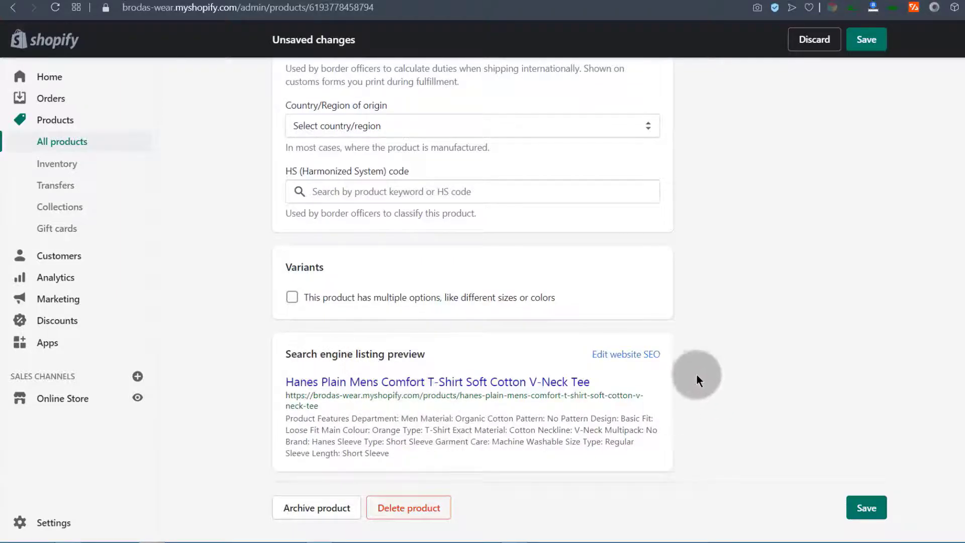
pyautogui.click(866, 508)
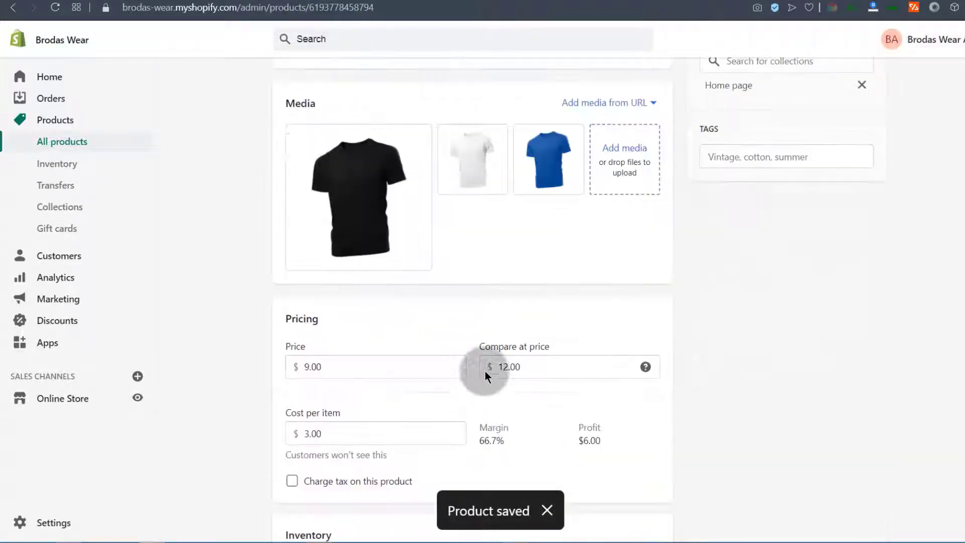
pyautogui.click(635, 353)
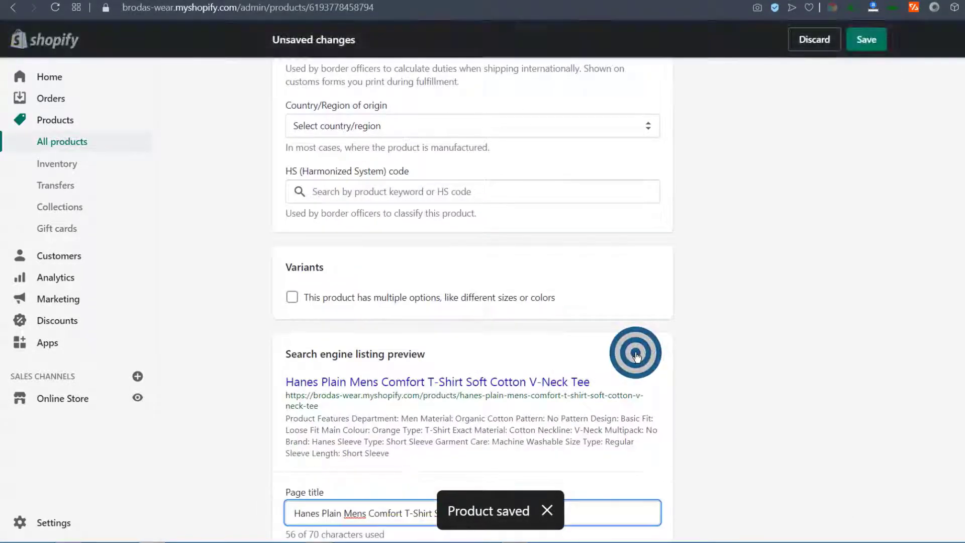
# Replace the SEO description with a 140-character pitch for the affordable plain Hanes tee
pyautogui.scroll(-5, 438, 367)
pyautogui.click(387, 270)
pyautogui.tripleClick(551, 273)
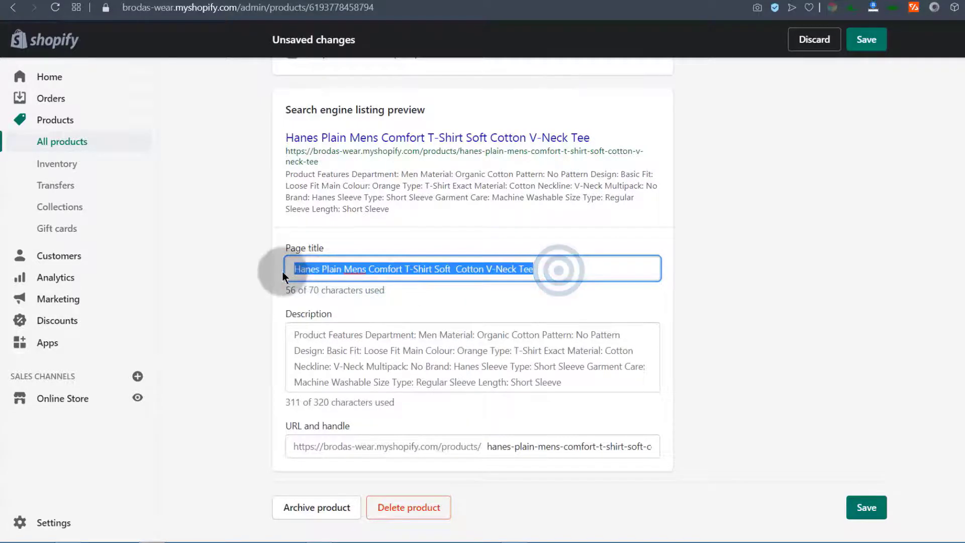
pyautogui.moveTo(292, 331); pyautogui.dragTo(639, 373)
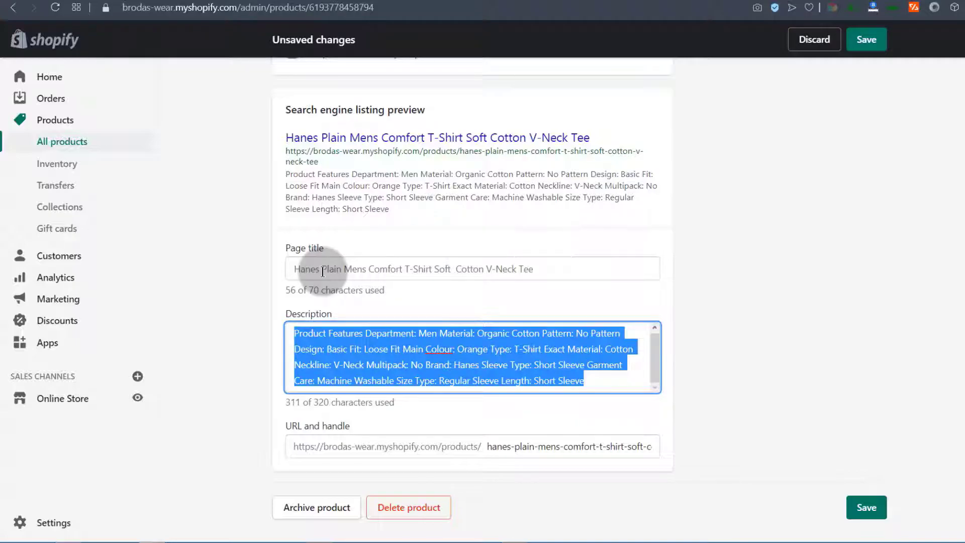
pyautogui.write('get this affordable plain T')
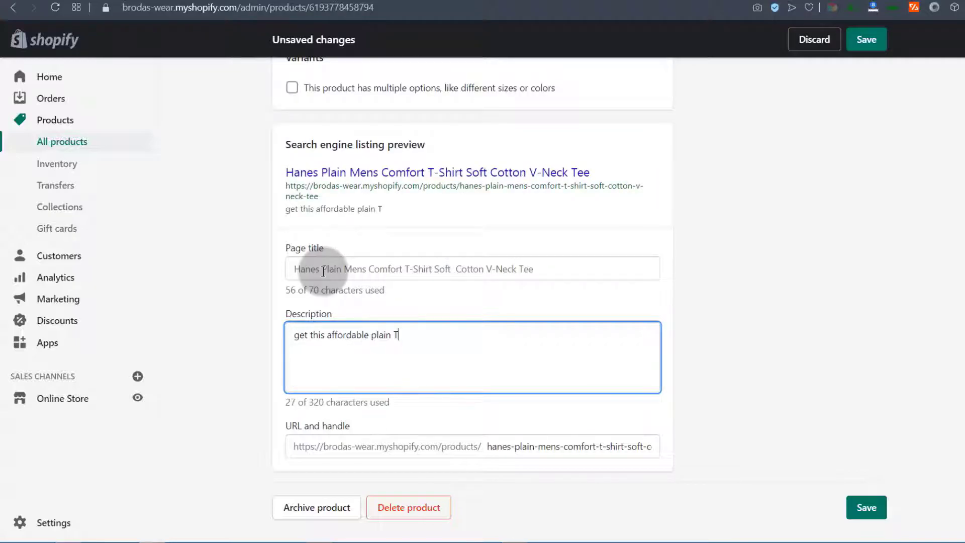
pyautogui.hotkey('ctrl', 'z')
pyautogui.moveTo(289, 334); pyautogui.dragTo(503, 352)
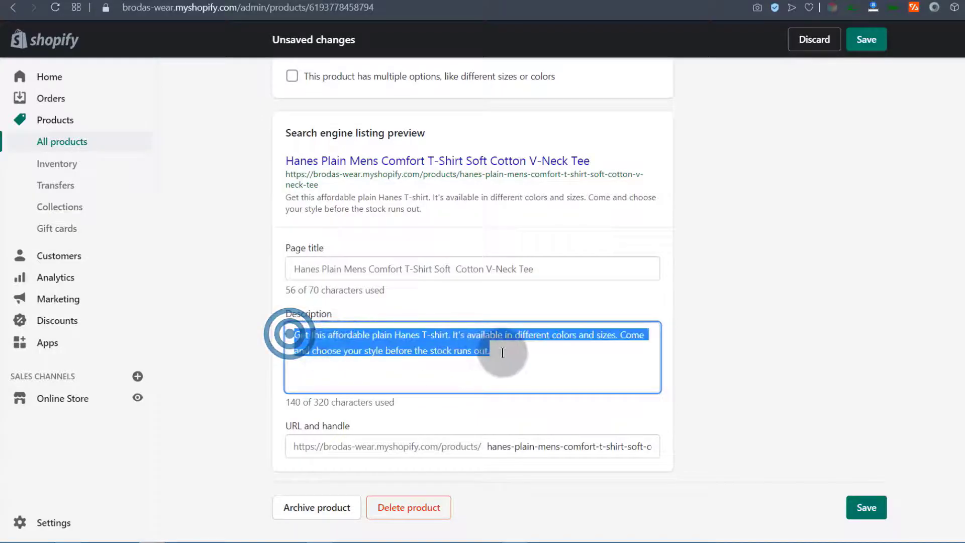
pyautogui.click(503, 352)
# Review the 56-character SEO page title and the description in the listing preview
pyautogui.click(430, 270)
pyautogui.click(563, 265)
pyautogui.click(302, 268)
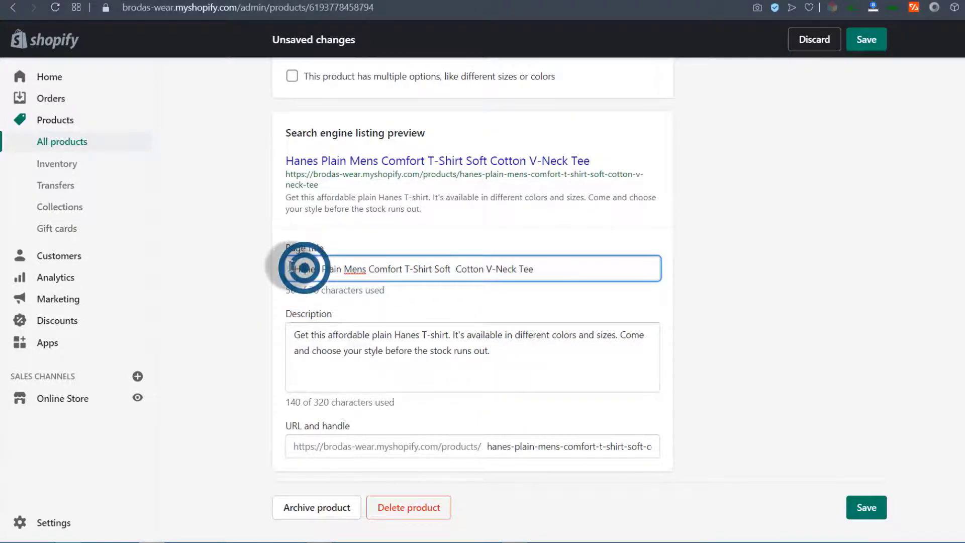
pyautogui.moveTo(292, 267); pyautogui.dragTo(549, 272)
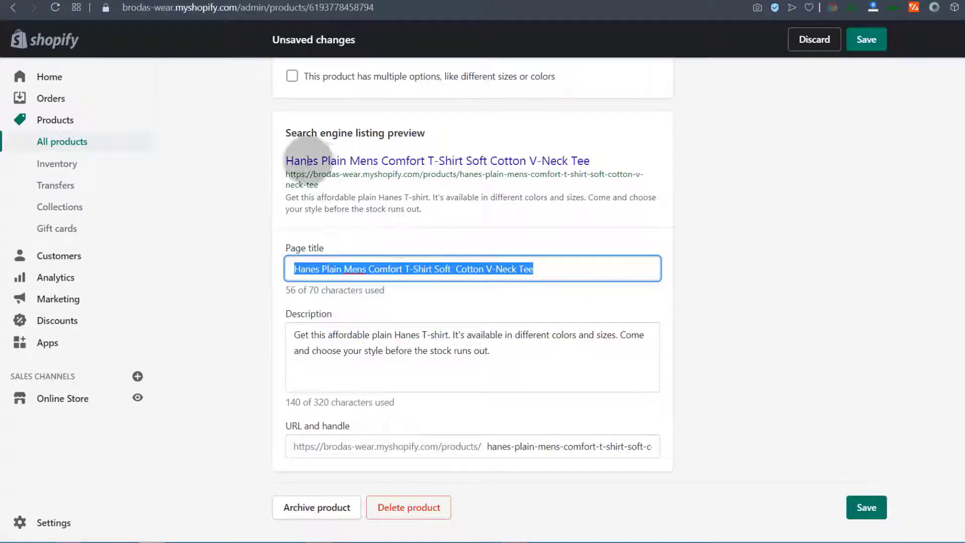
pyautogui.click(256, 177)
pyautogui.moveTo(425, 211); pyautogui.dragTo(378, 197)
# Change the URL handle to hanes-plain-mens-tshirt
pyautogui.click(704, 260)
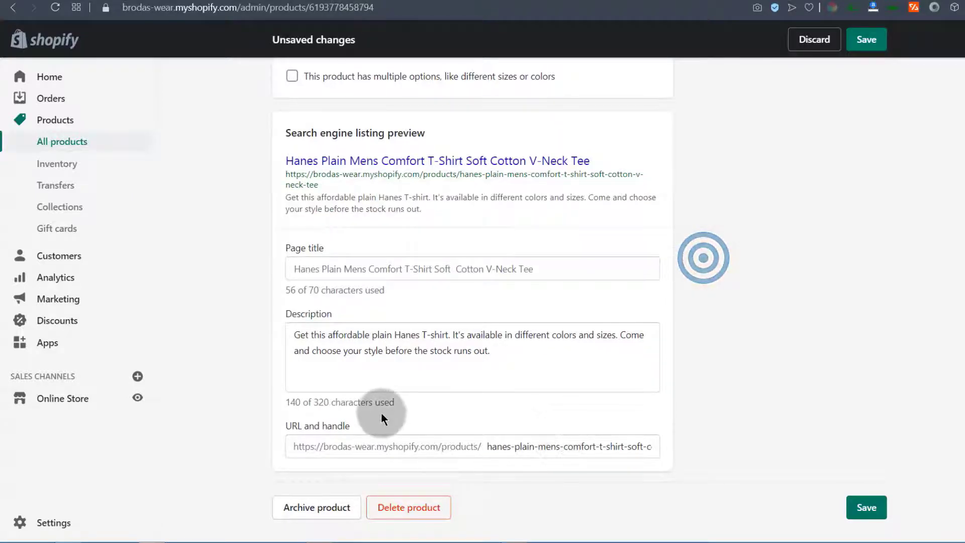
pyautogui.click(396, 448)
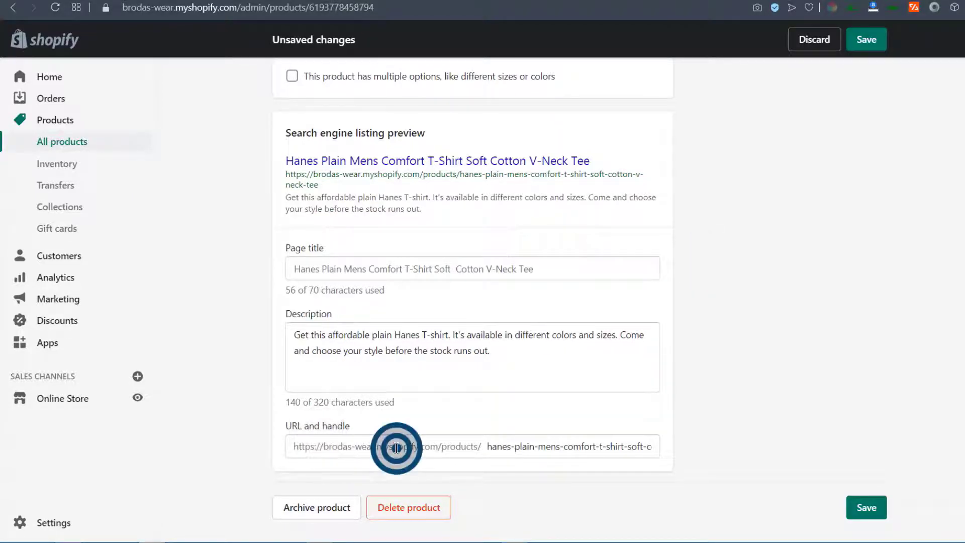
pyautogui.click(490, 445)
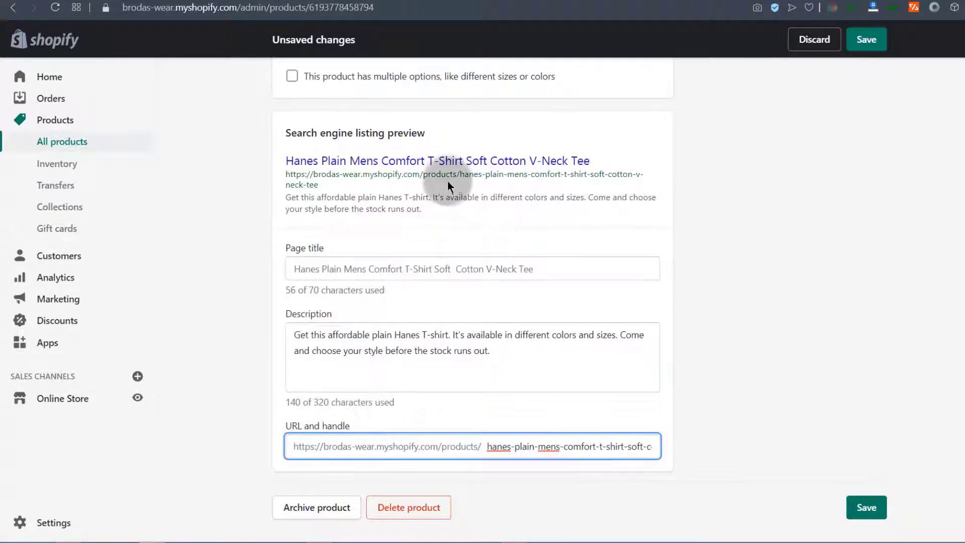
pyautogui.click(486, 445)
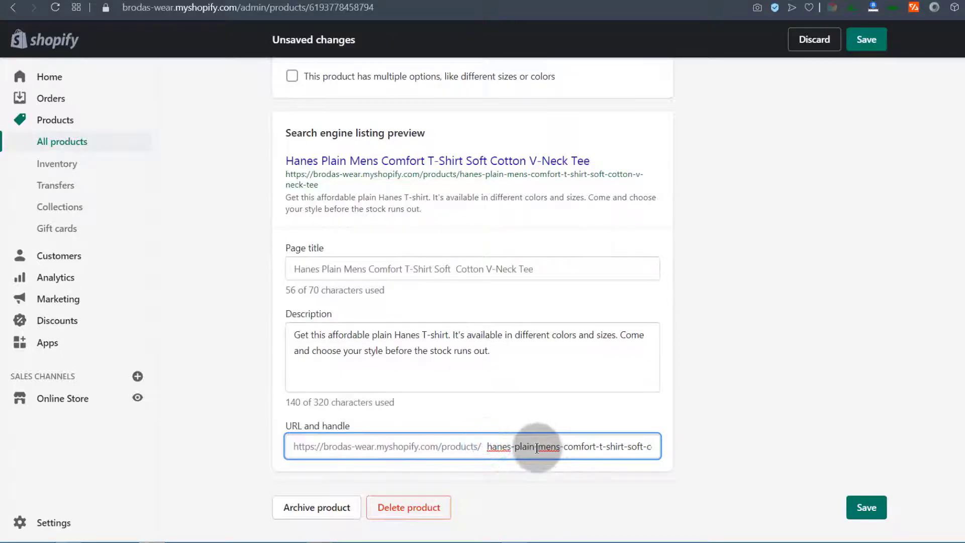
pyautogui.moveTo(562, 446); pyautogui.dragTo(771, 427)
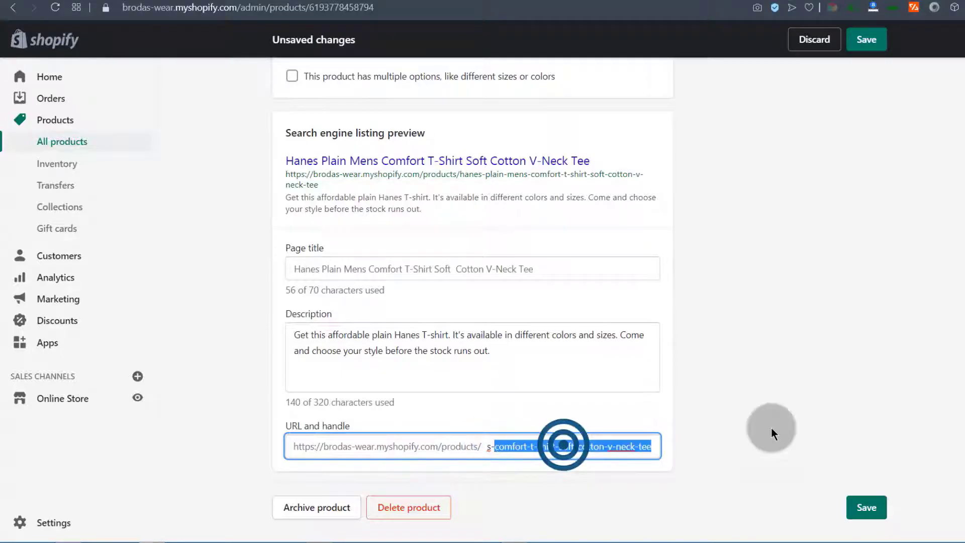
pyautogui.write('tshirt')
pyautogui.scroll(4, 534, 422)
pyautogui.scroll(-3, 534, 388)
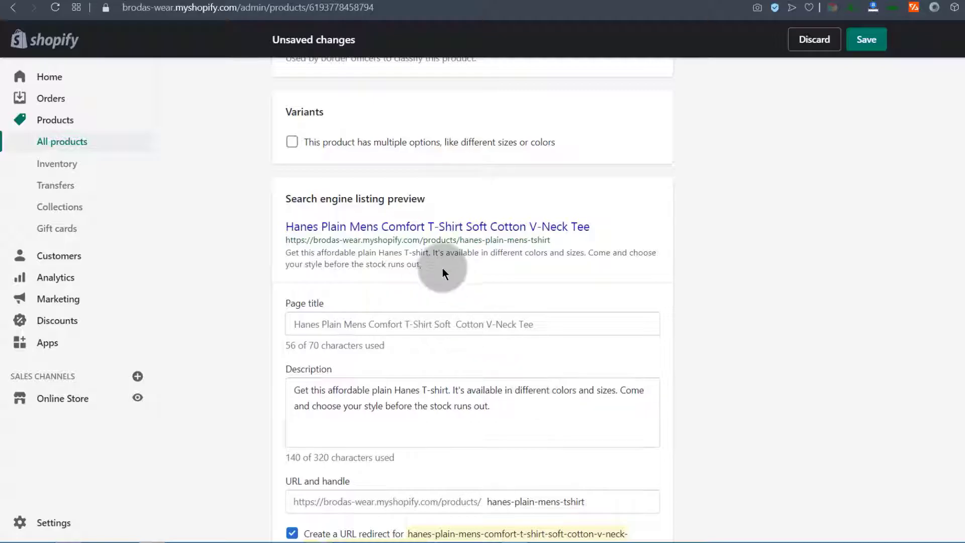
pyautogui.moveTo(459, 240); pyautogui.dragTo(564, 240)
pyautogui.click(657, 308)
# Leave 'Create a URL redirect' unchecked so the old handle isn't redirected
pyautogui.scroll(-2, 689, 352)
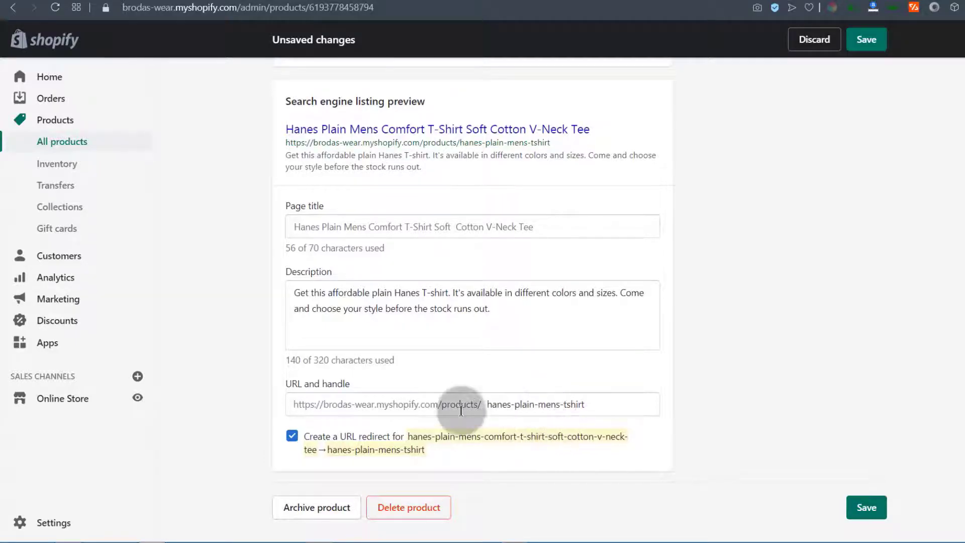
pyautogui.click(490, 405)
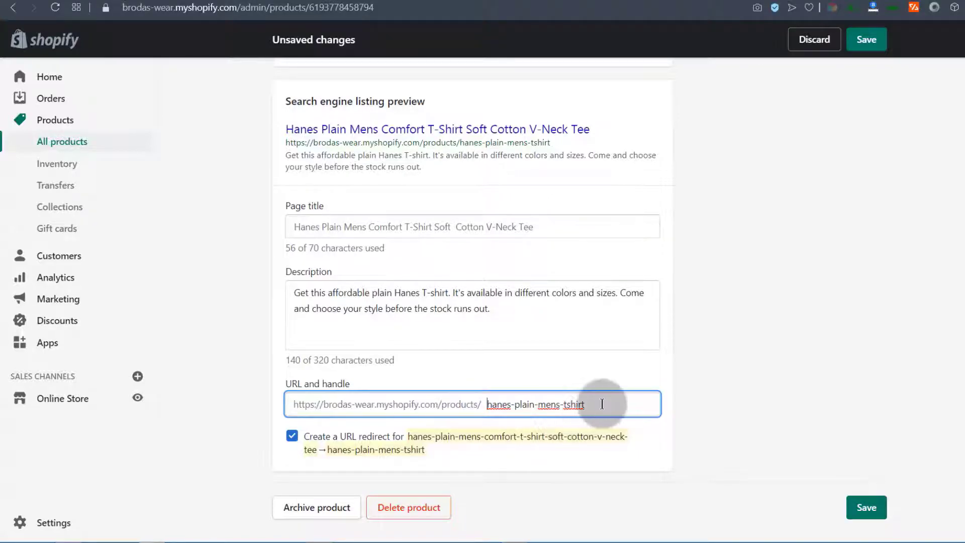
pyautogui.moveTo(602, 404); pyautogui.dragTo(509, 441)
pyautogui.click(509, 441)
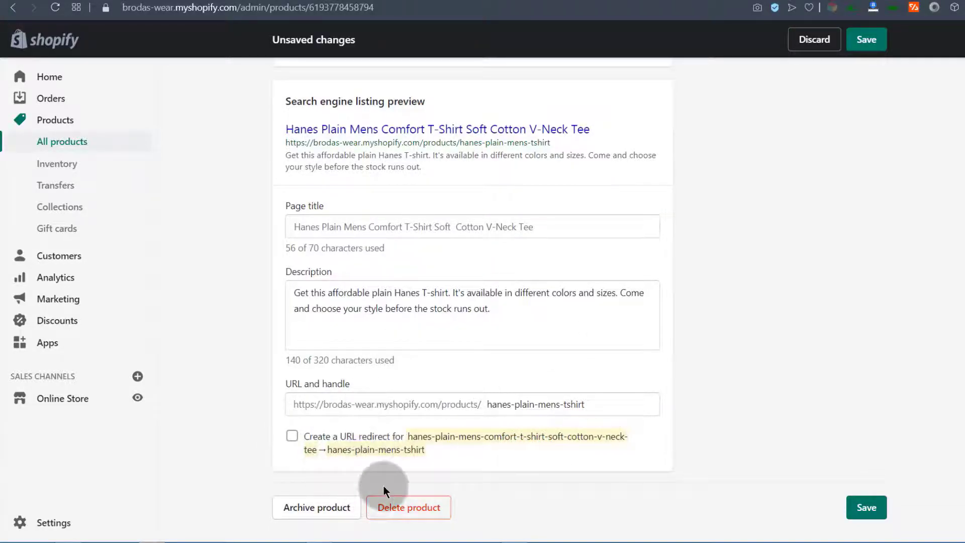
pyautogui.moveTo(600, 404); pyautogui.dragTo(466, 404)
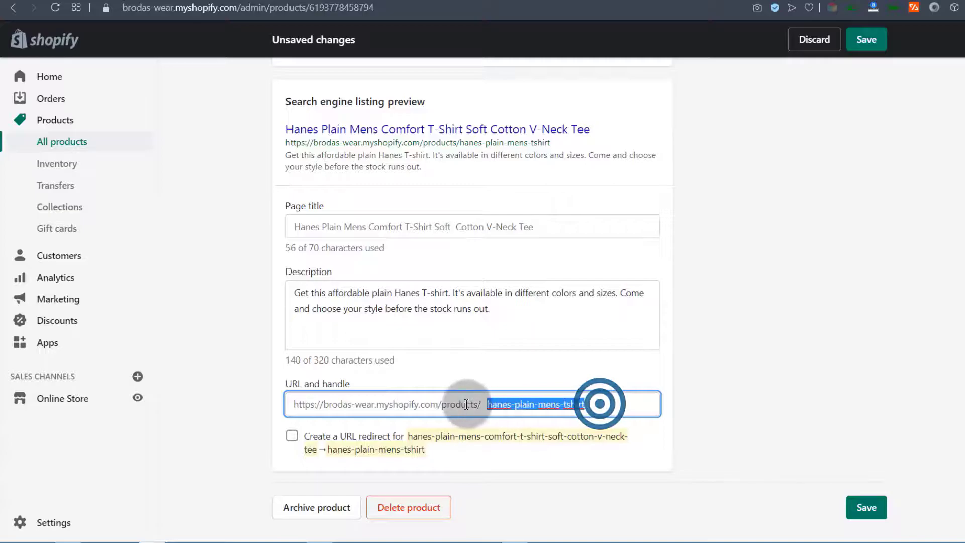
pyautogui.click(292, 437)
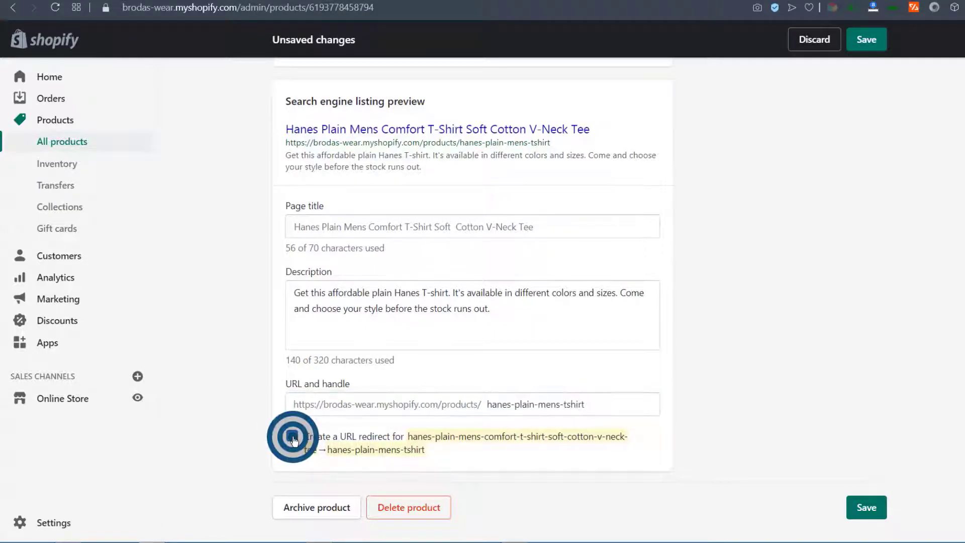
pyautogui.click(293, 436)
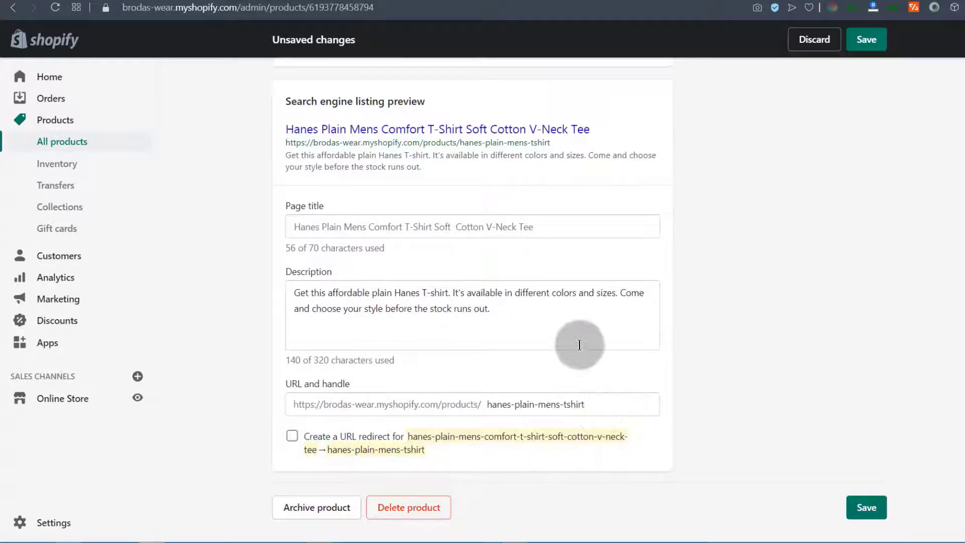
pyautogui.scroll(15, 578, 342)
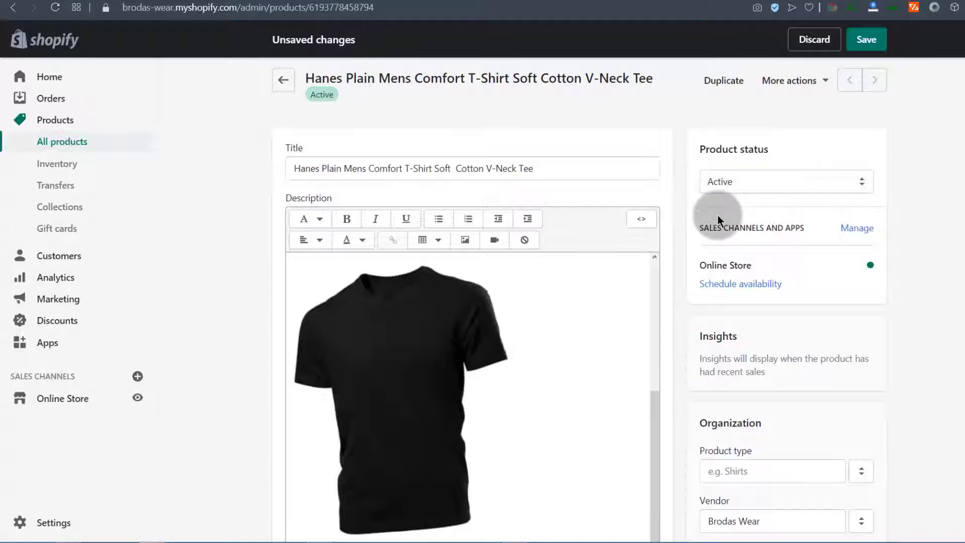
pyautogui.click(735, 180)
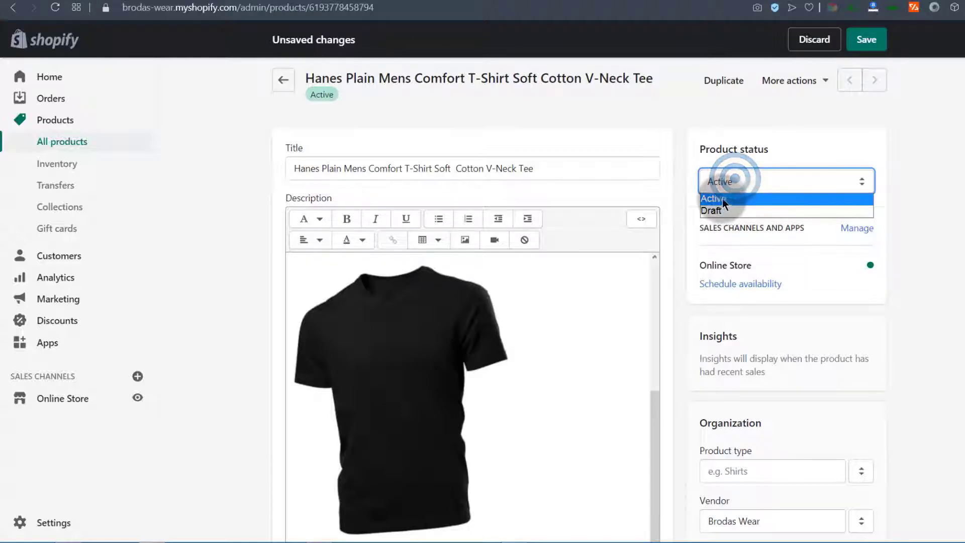
pyautogui.click(741, 199)
pyautogui.click(731, 176)
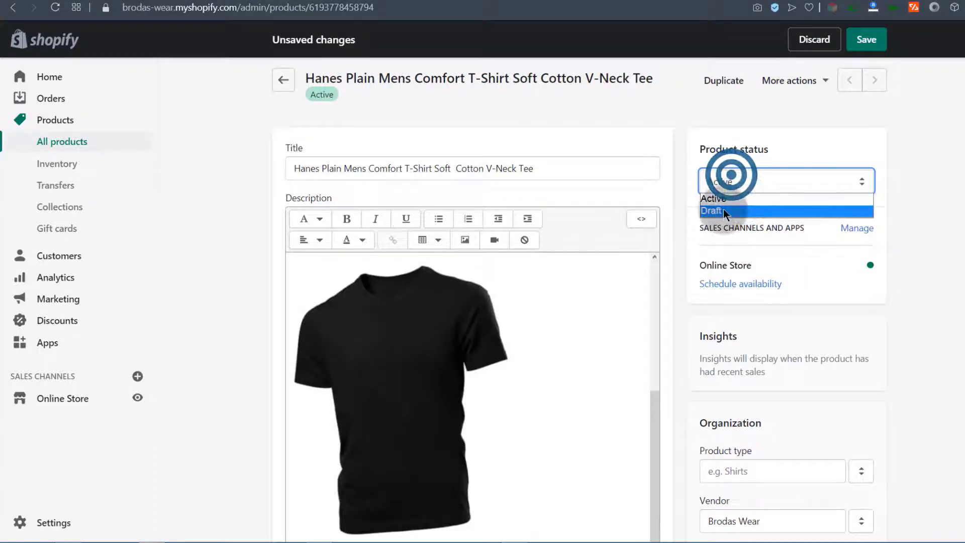
pyautogui.click(741, 176)
pyautogui.scroll(-20, 957, 211)
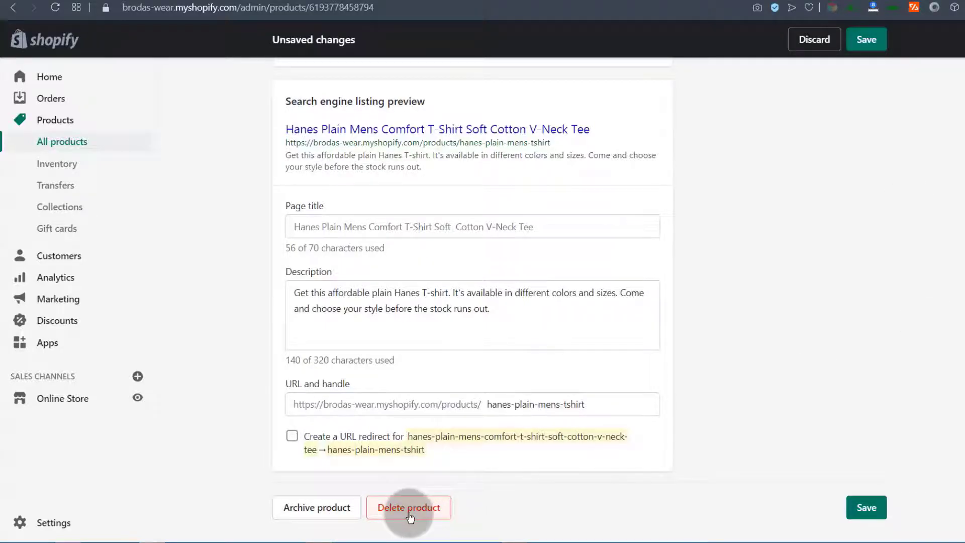
pyautogui.scroll(20, 964, 201)
pyautogui.scroll(-4, 964, 202)
pyautogui.scroll(4, 963, 201)
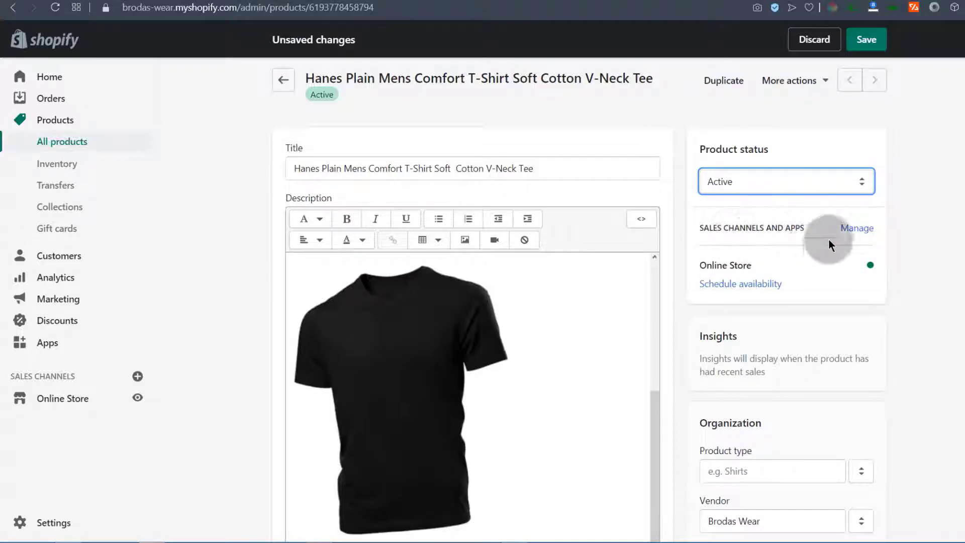
# Check the product's sales channel availability, then open the Sales channels settings
pyautogui.click(864, 232)
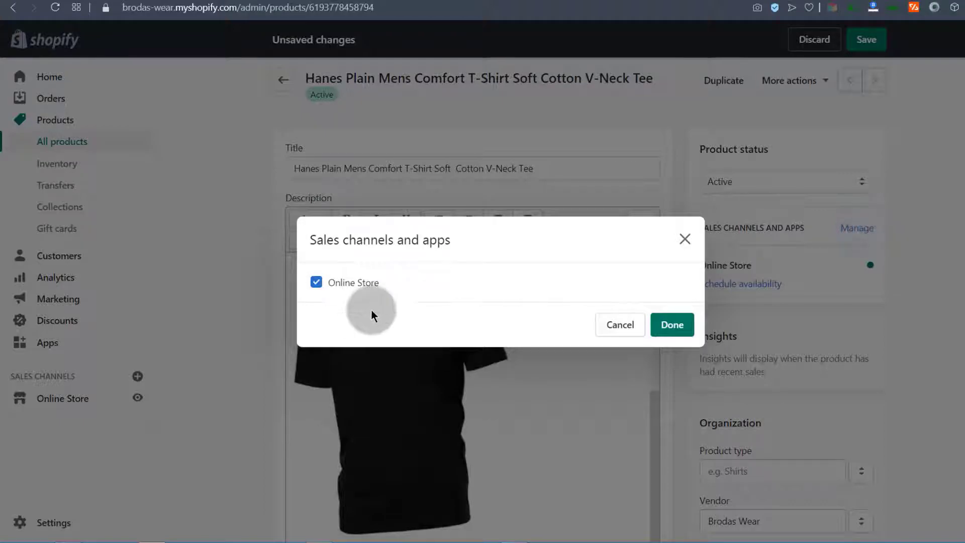
pyautogui.click(686, 241)
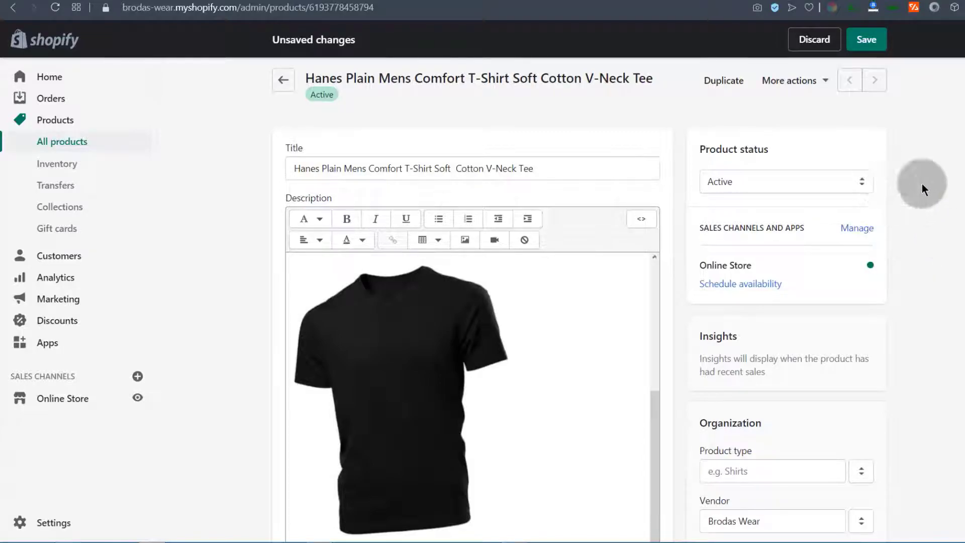
pyautogui.click(46, 528)
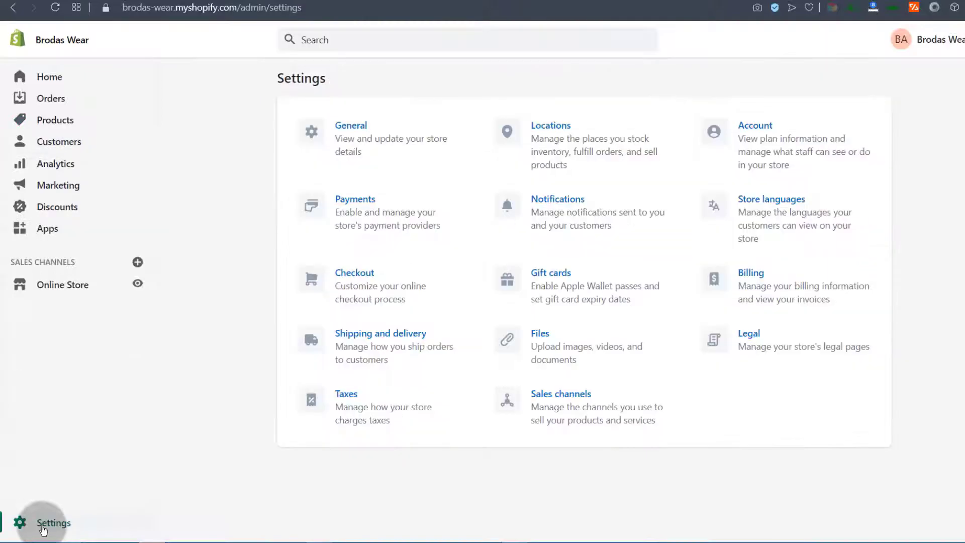
pyautogui.click(552, 398)
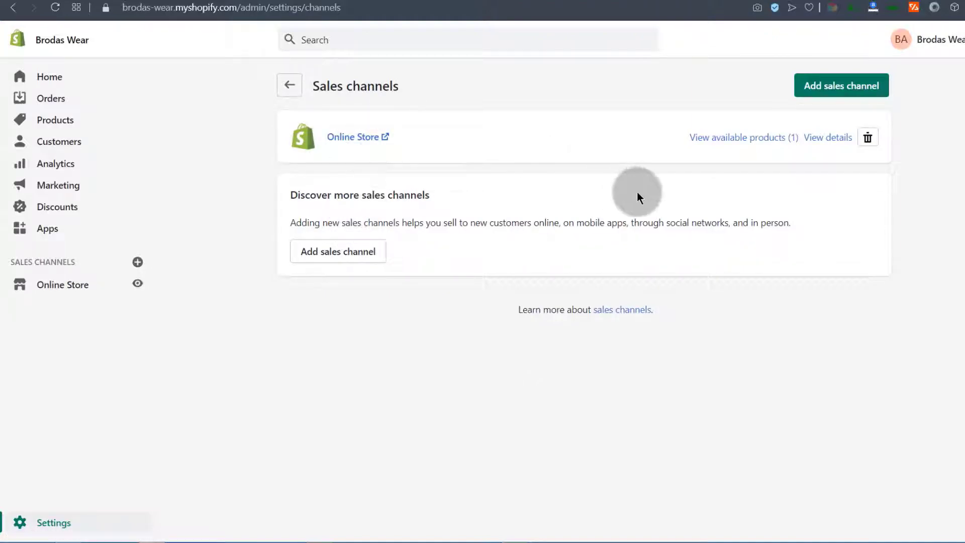
# Browse the Add sales channel options and cancel without adding one
pyautogui.click(847, 85)
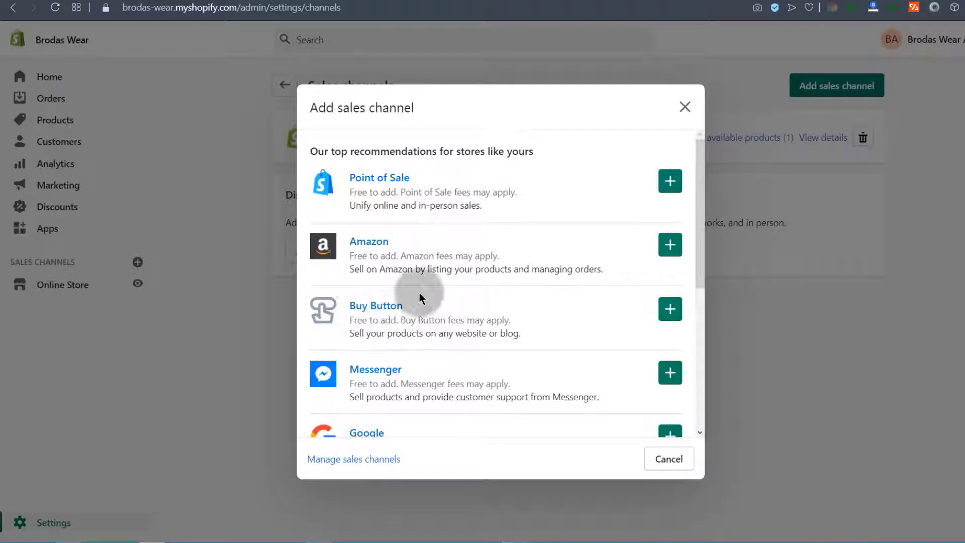
pyautogui.scroll(-3, 421, 352)
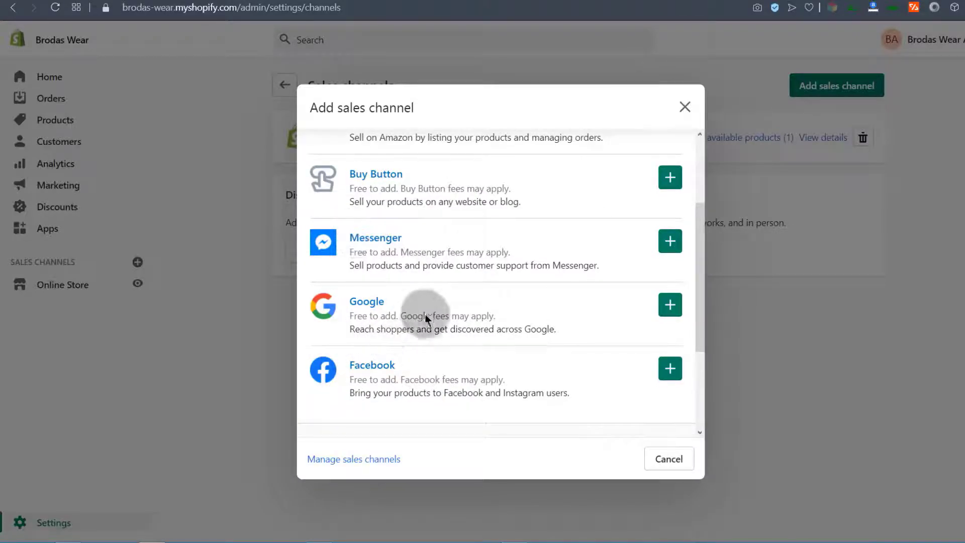
pyautogui.scroll(-3, 430, 357)
pyautogui.scroll(4, 422, 332)
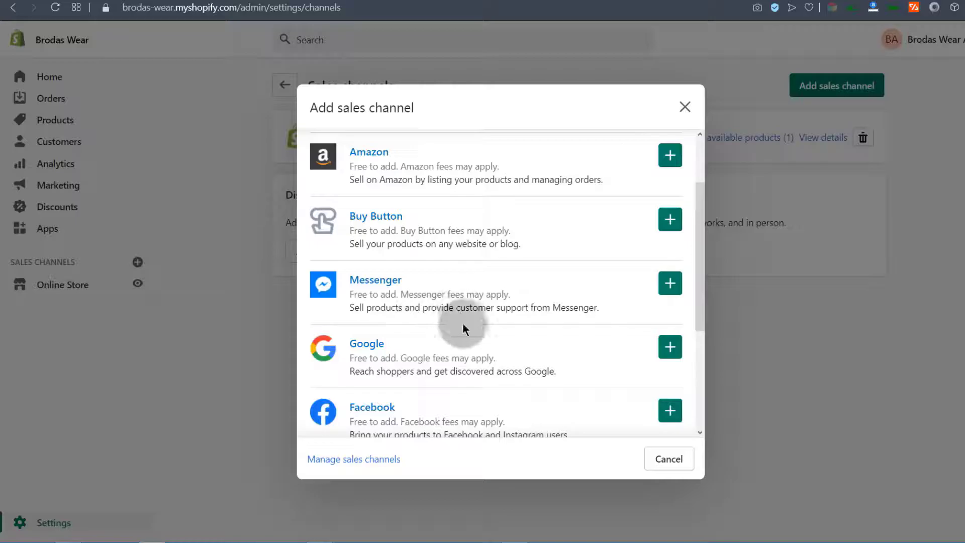
pyautogui.scroll(2, 461, 316)
pyautogui.click(685, 107)
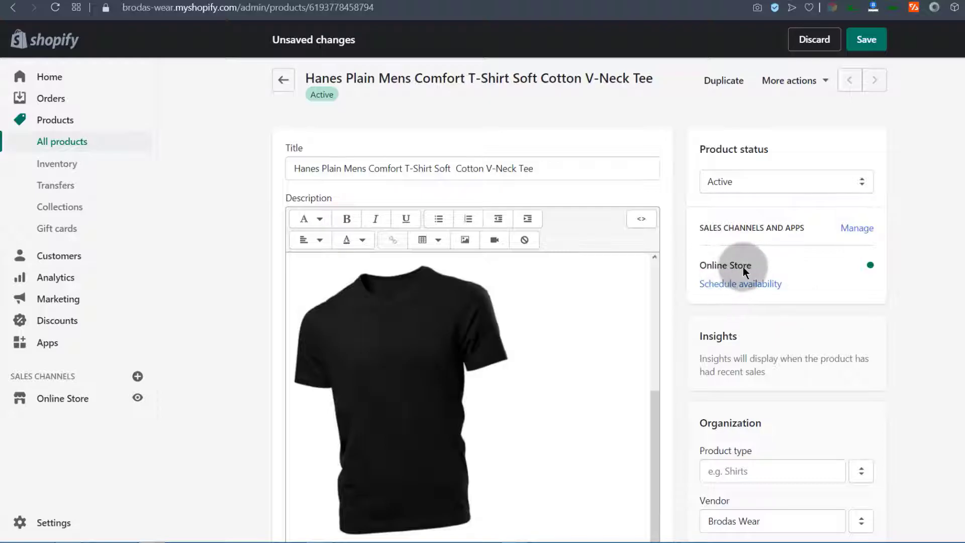
# Add T-Shirt as the product type under Organization
pyautogui.scroll(-3, 754, 302)
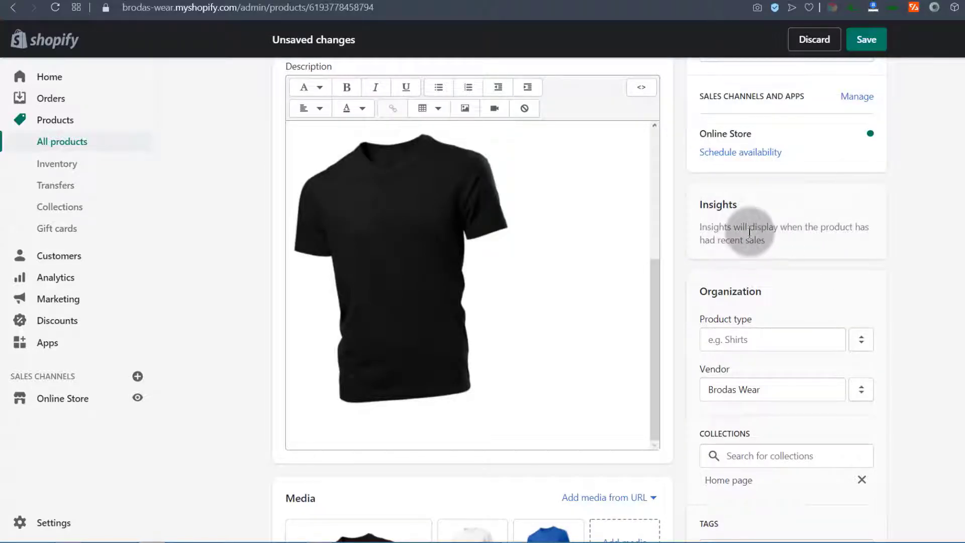
pyautogui.scroll(-3, 739, 247)
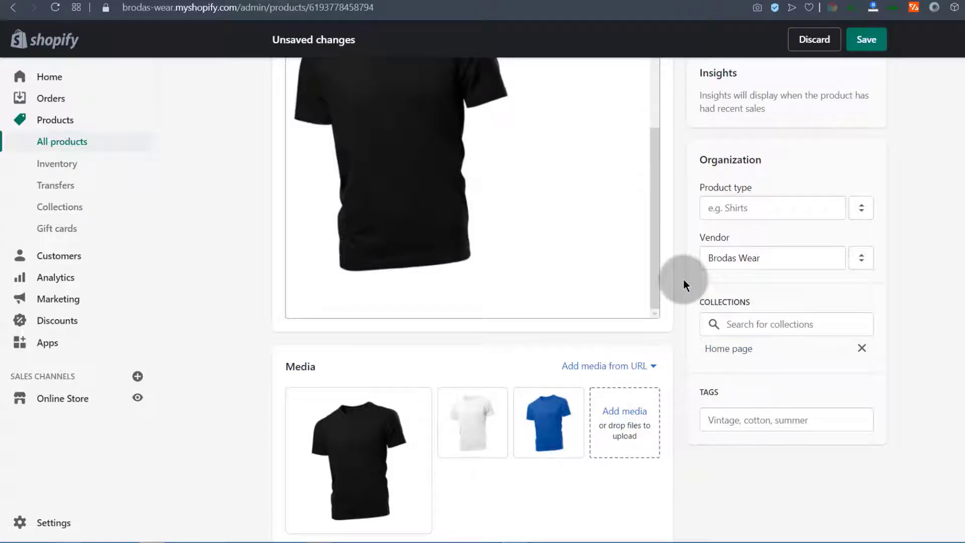
pyautogui.click(725, 207)
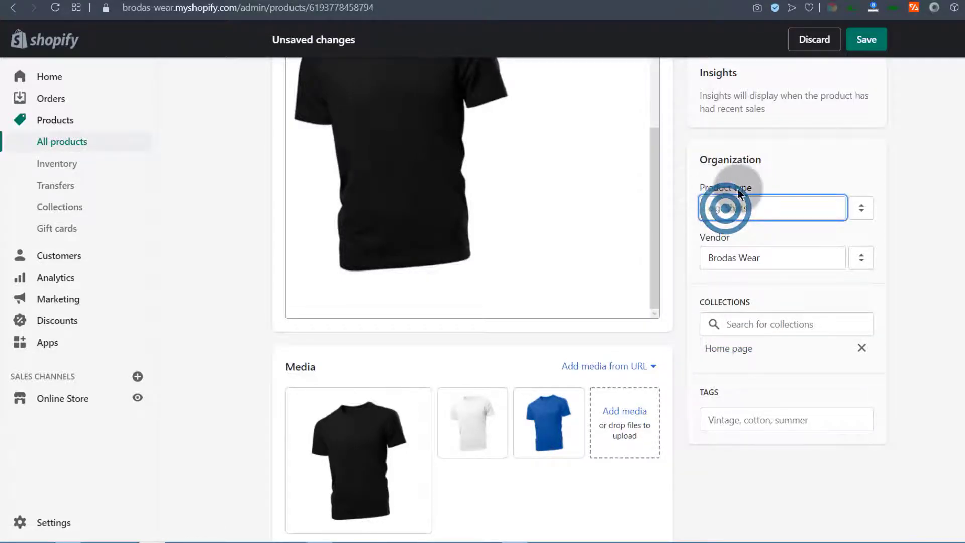
pyautogui.click(726, 206)
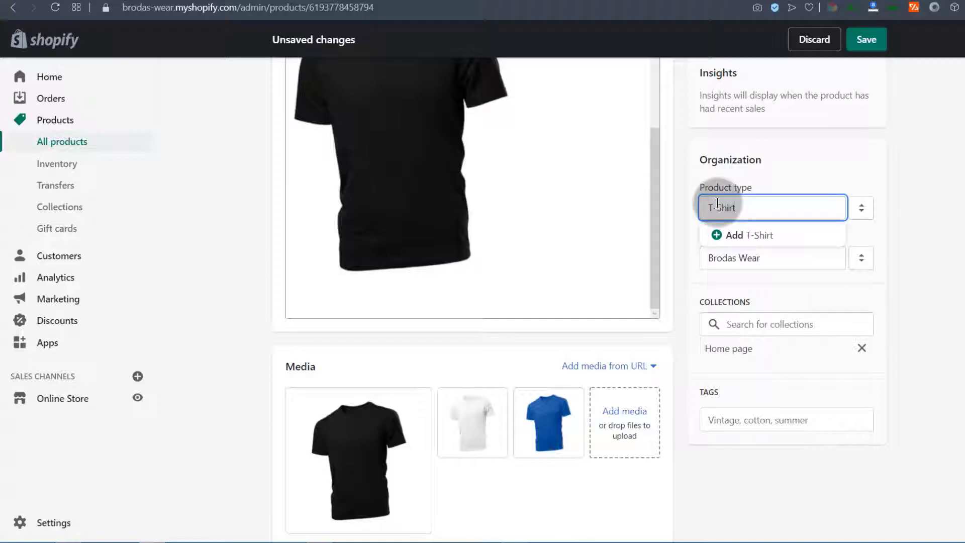
pyautogui.click(765, 237)
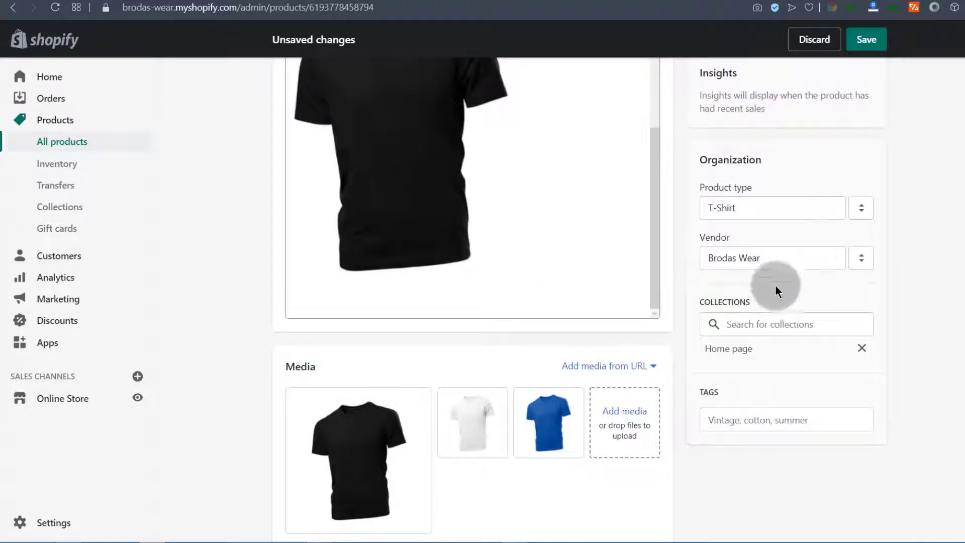
# Set the vendor to Brodas Wear
pyautogui.scroll(-1, 774, 284)
pyautogui.click(765, 191)
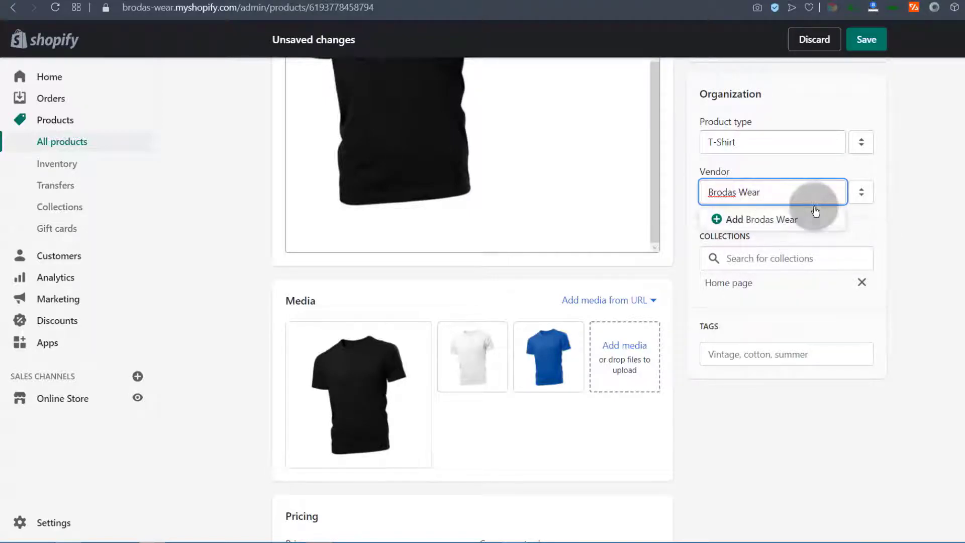
pyautogui.click(751, 219)
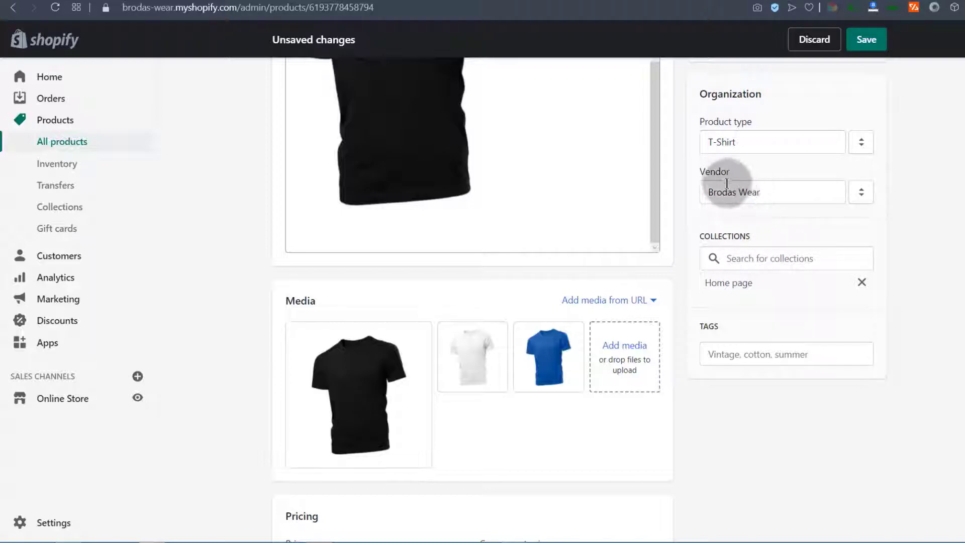
pyautogui.click(780, 194)
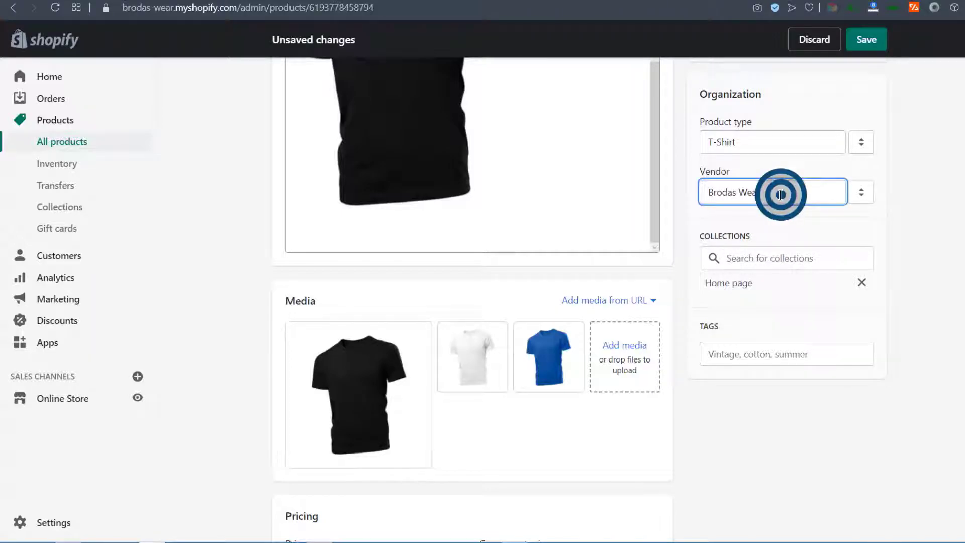
pyautogui.click(700, 218)
pyautogui.scroll(-2, 801, 224)
pyautogui.scroll(1, 788, 210)
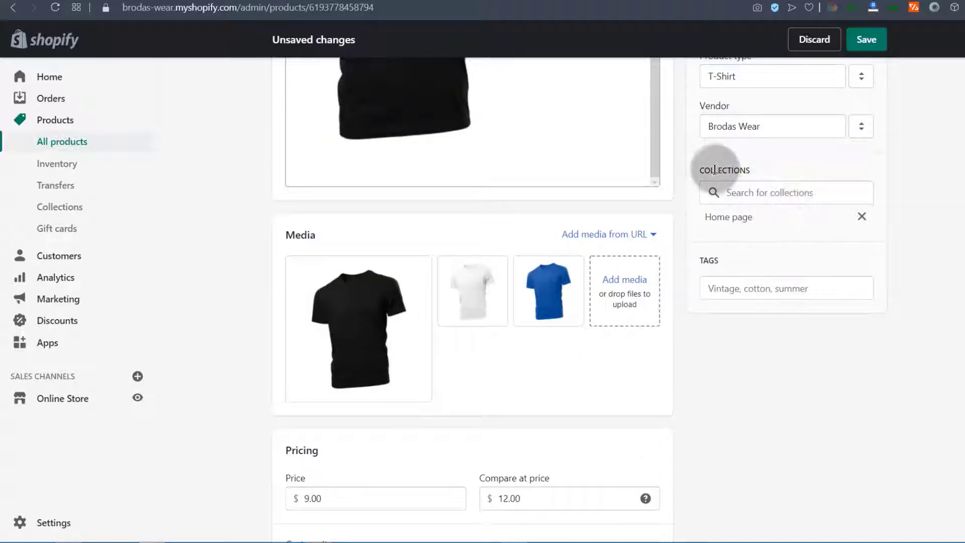
# Keep the T-shirt in the Home page collection and add the tag 'Short sleeve t-shirt'
pyautogui.click(768, 186)
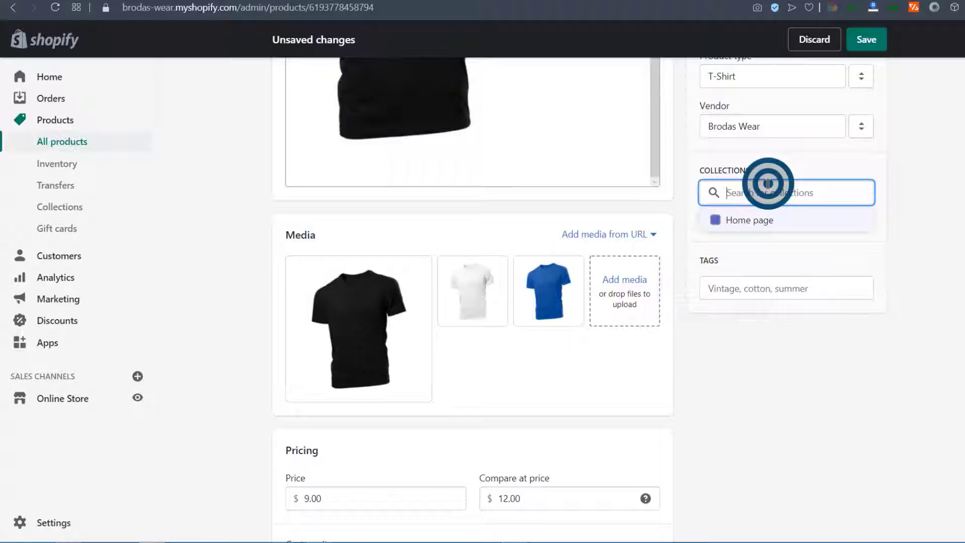
pyautogui.click(964, 235)
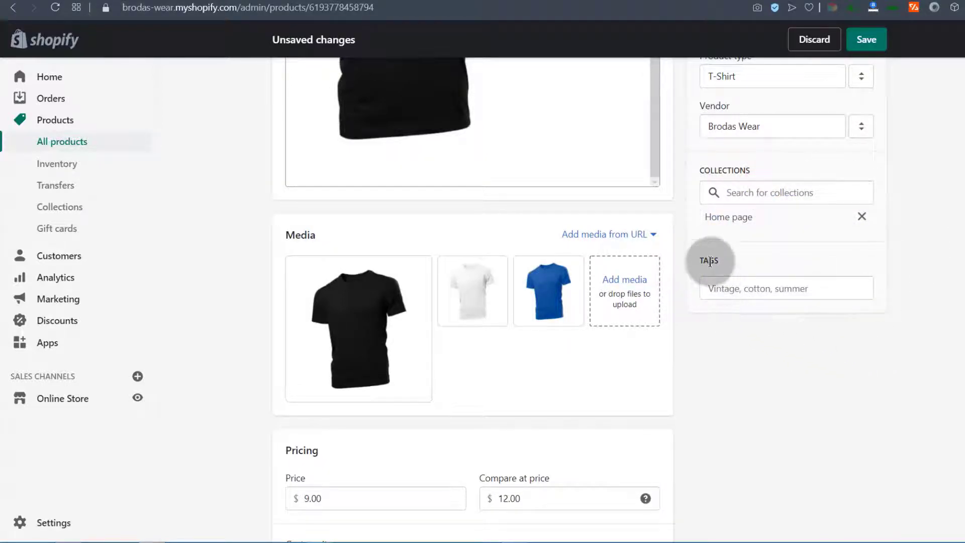
pyautogui.click(718, 282)
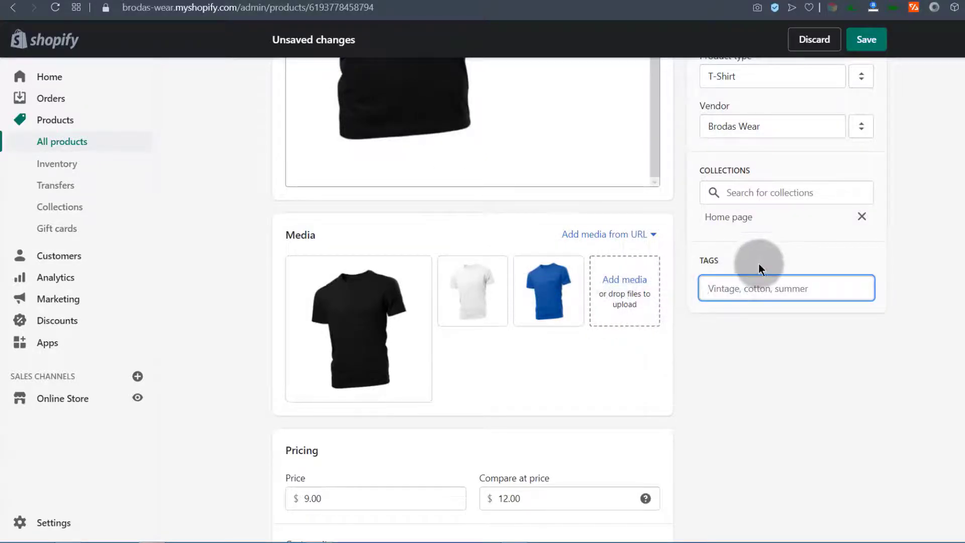
pyautogui.scroll(1, 759, 265)
pyautogui.scroll(-3, 759, 264)
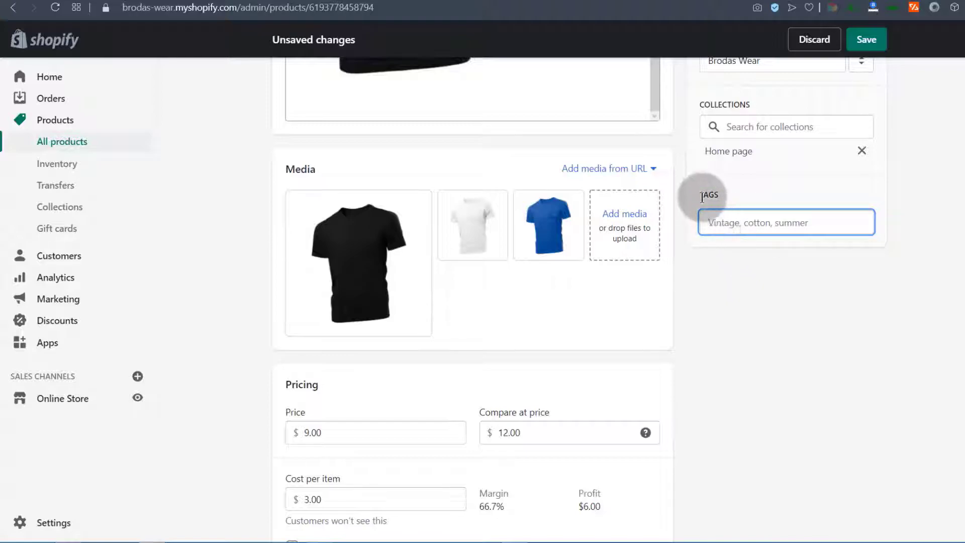
pyautogui.click(715, 225)
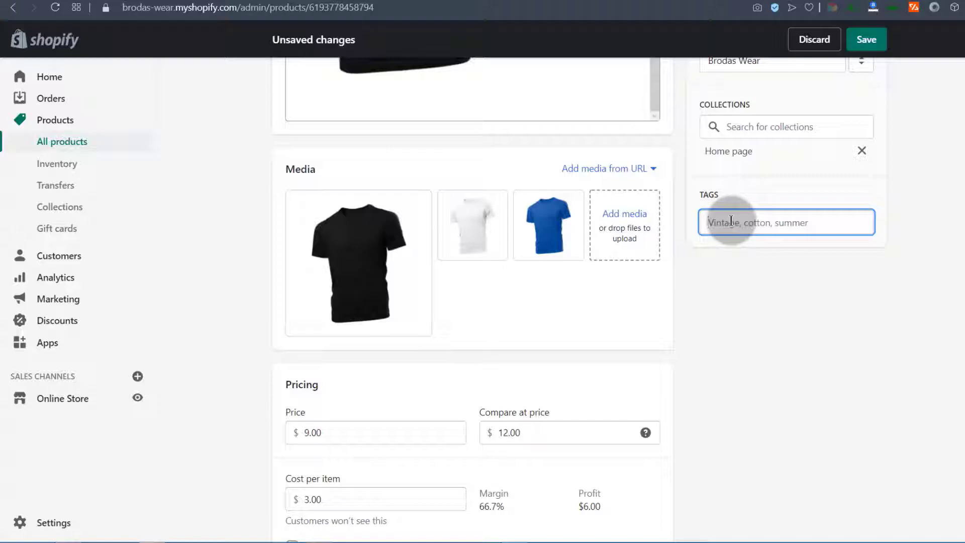
pyautogui.write('Short sleeve')
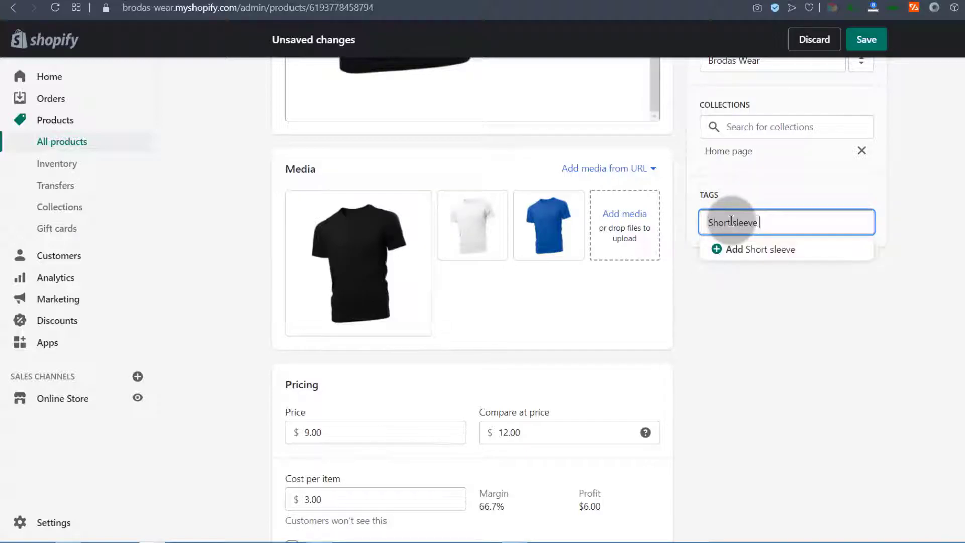
pyautogui.write(' t-shirt')
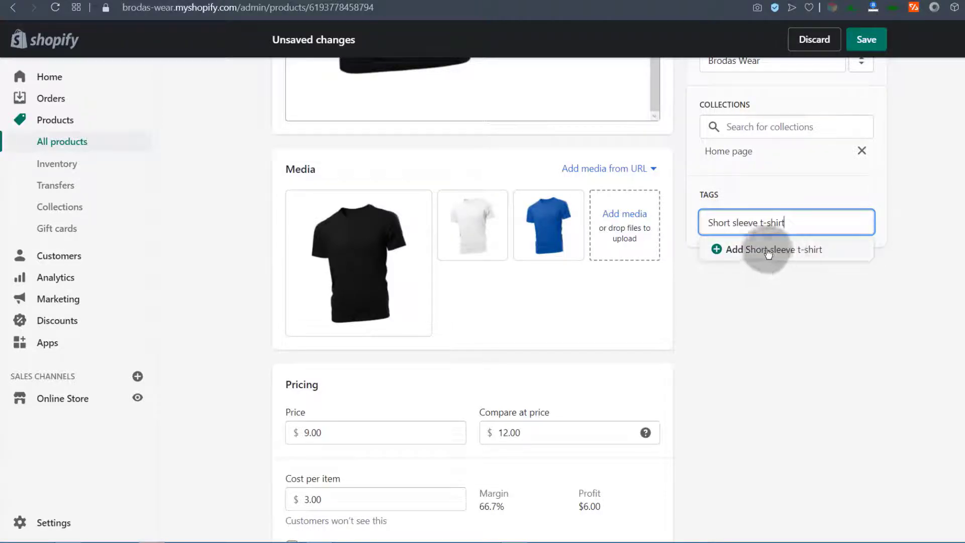
pyautogui.click(755, 256)
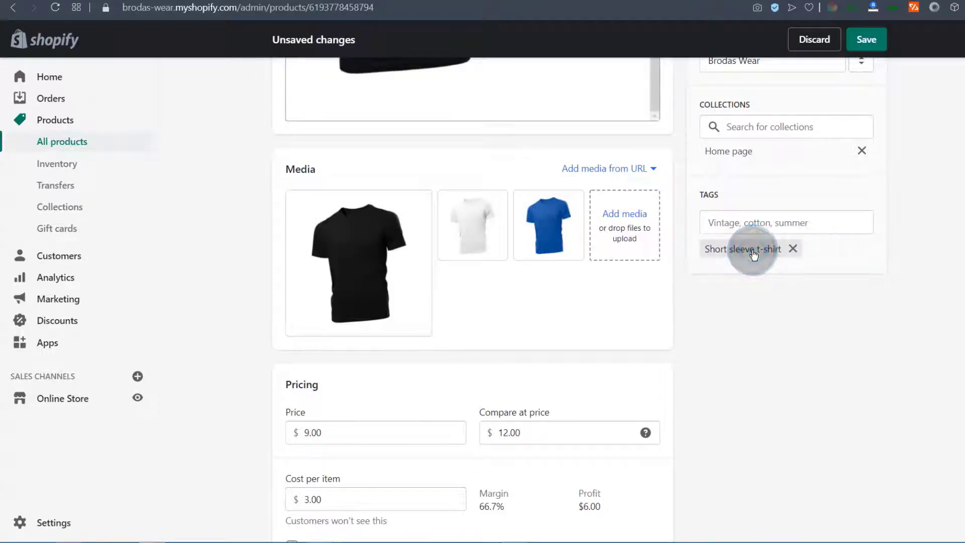
# Review the product form and save the product changes
pyautogui.click(706, 221)
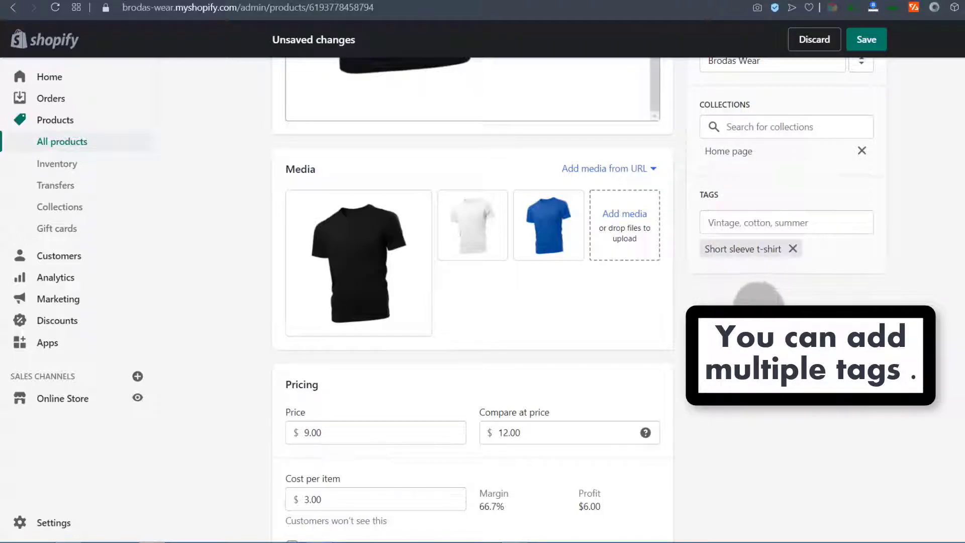
pyautogui.scroll(1, 749, 274)
pyautogui.scroll(2, 750, 277)
pyautogui.scroll(-2, 750, 277)
pyautogui.scroll(2, 749, 276)
pyautogui.scroll(-2, 748, 271)
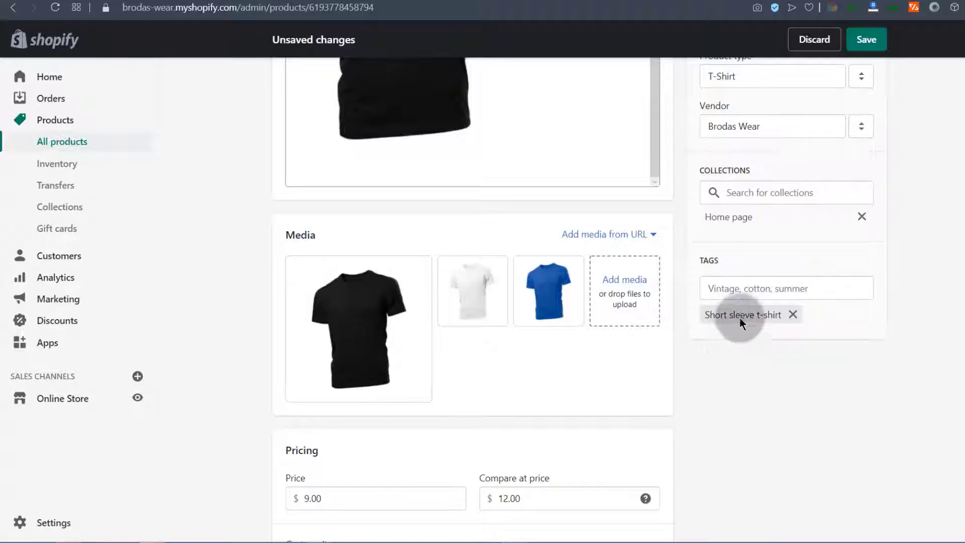
pyautogui.scroll(2, 758, 339)
pyautogui.scroll(-5, 759, 347)
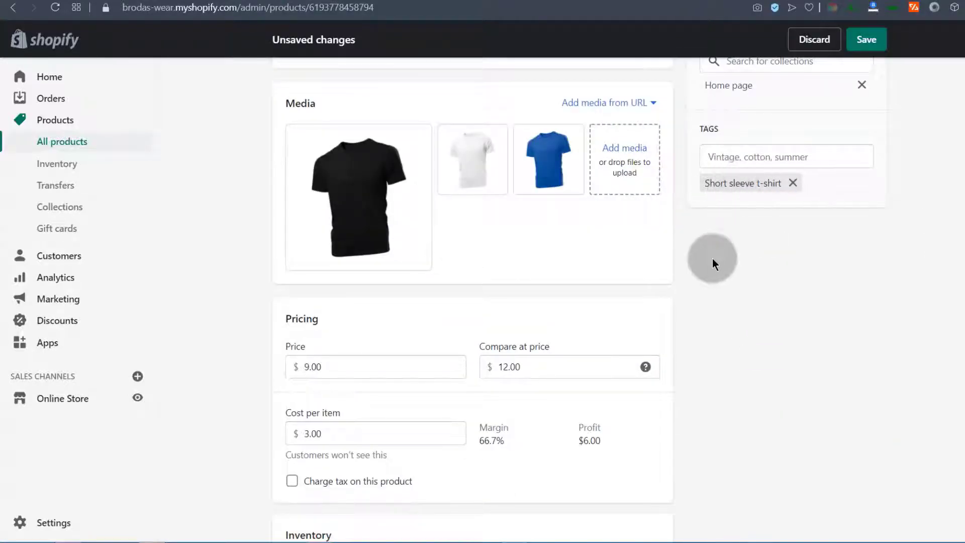
pyautogui.scroll(-2, 756, 337)
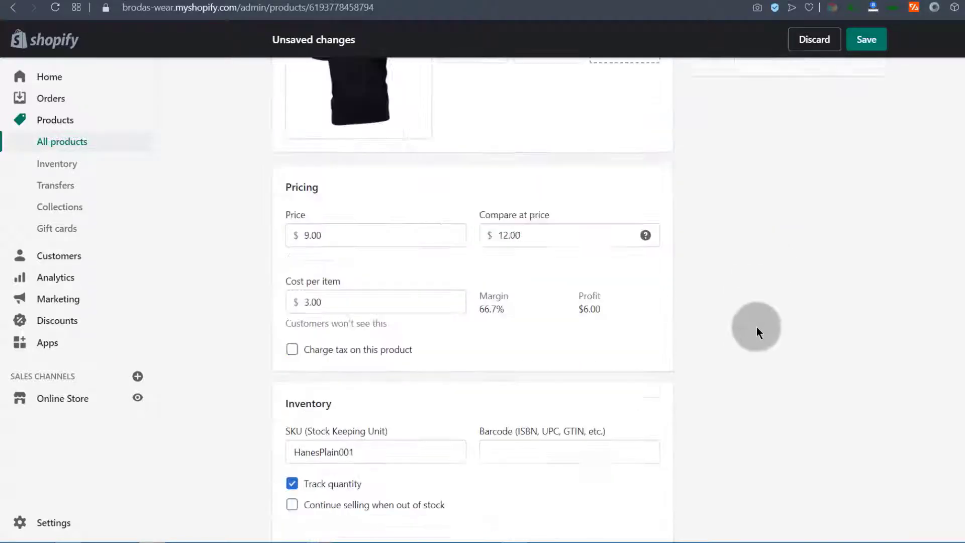
pyautogui.scroll(8, 756, 332)
pyautogui.scroll(-5, 763, 354)
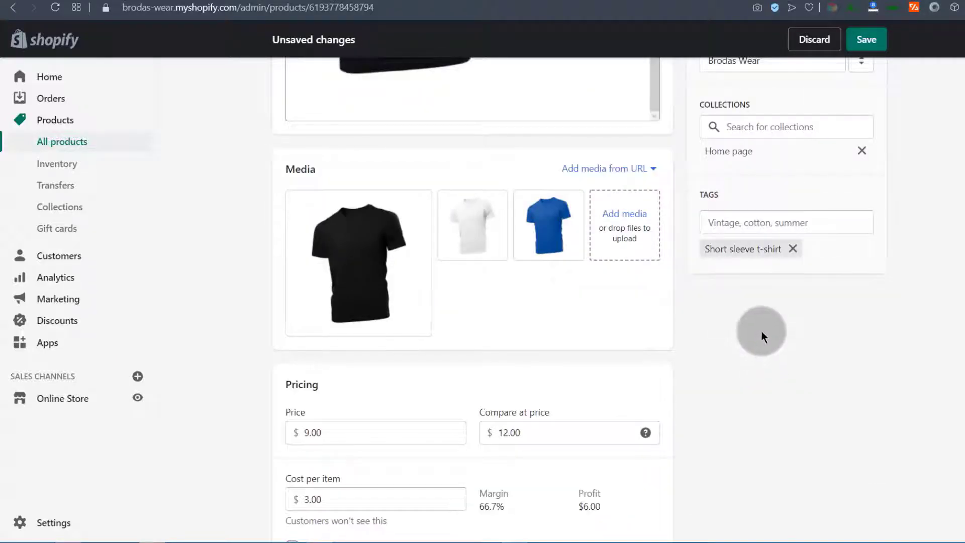
pyautogui.click(867, 40)
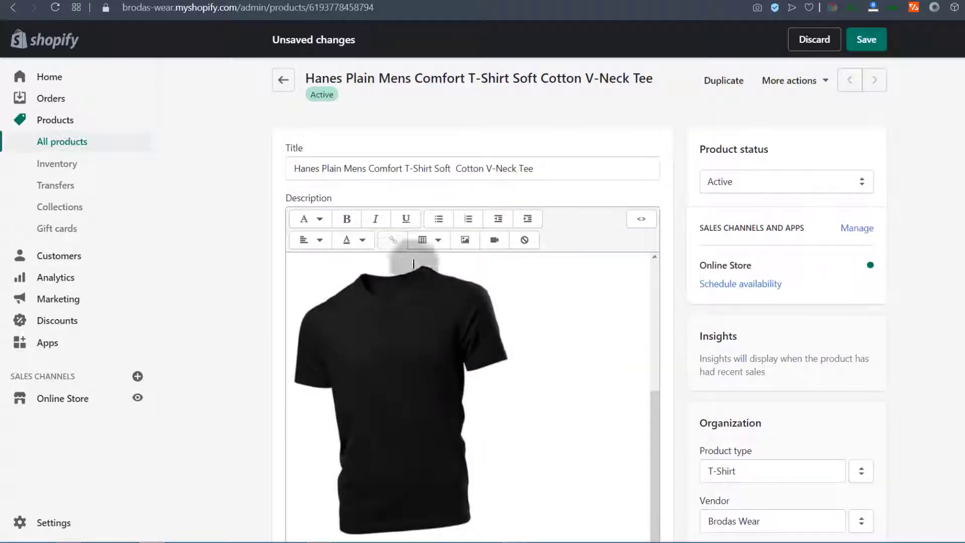
pyautogui.click(871, 45)
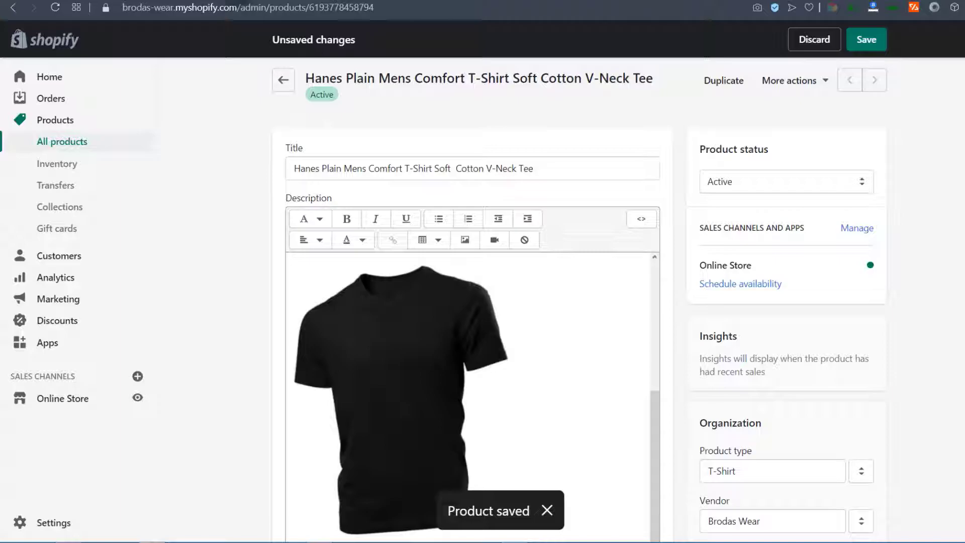
pyautogui.click(239, 1)
pyautogui.click(56, 8)
pyautogui.scroll(-5, 412, 259)
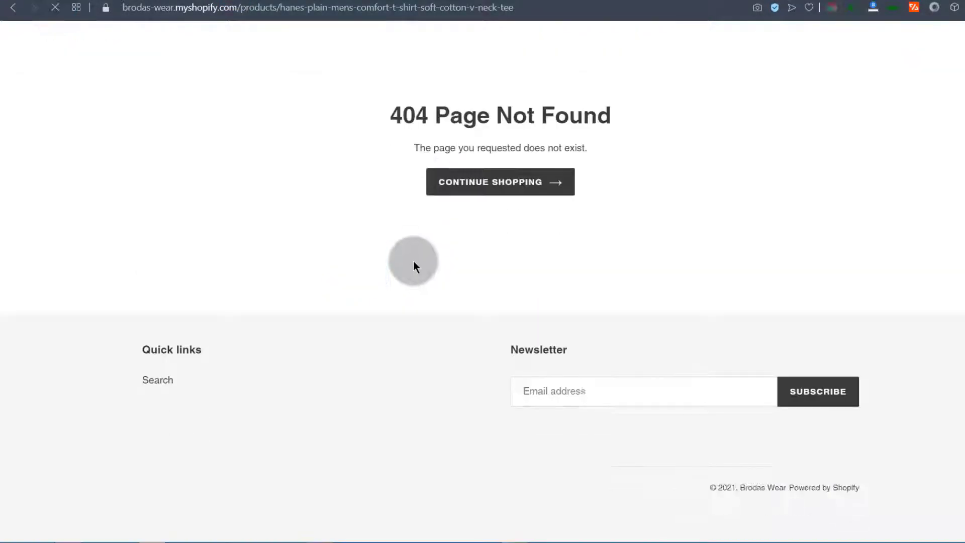
pyautogui.scroll(3, 413, 261)
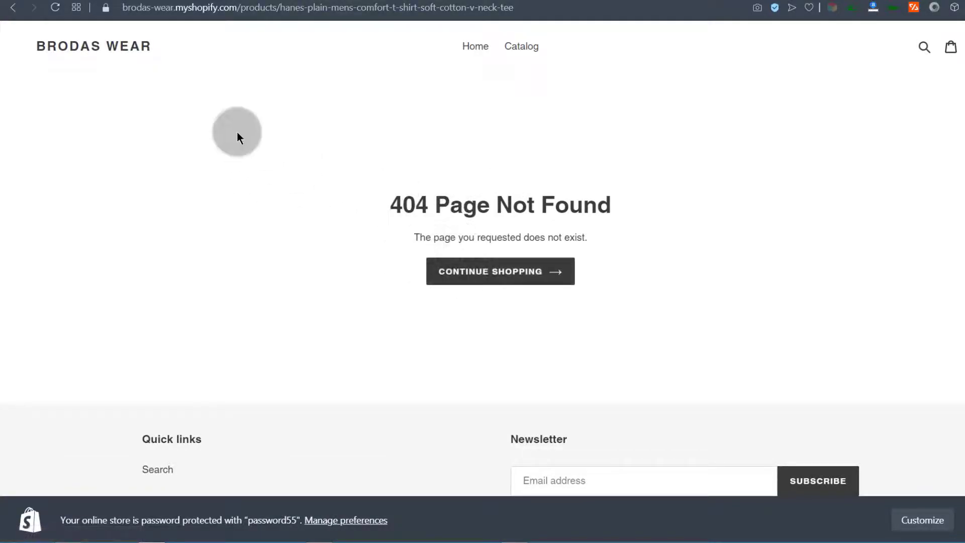
pyautogui.click(116, 0)
pyautogui.scroll(-20, 380, 349)
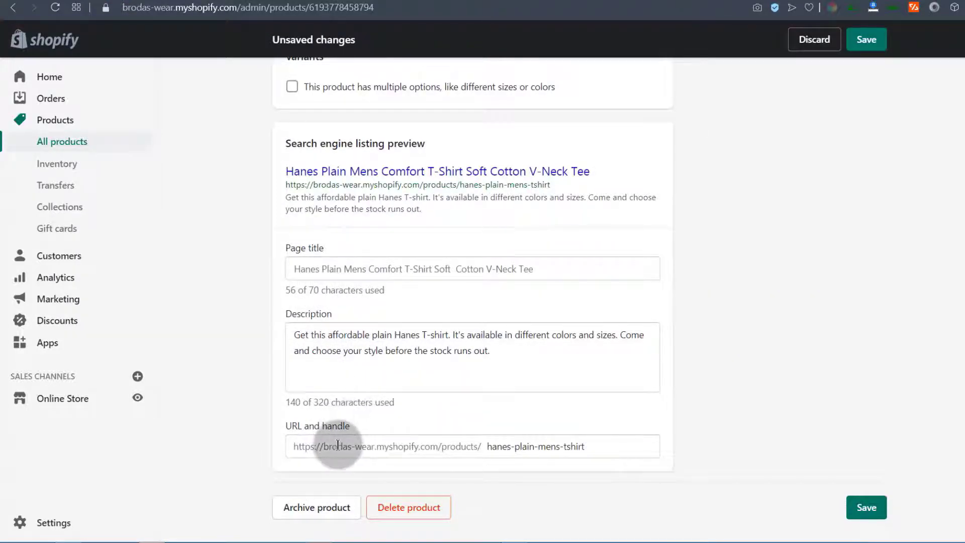
pyautogui.click(595, 446)
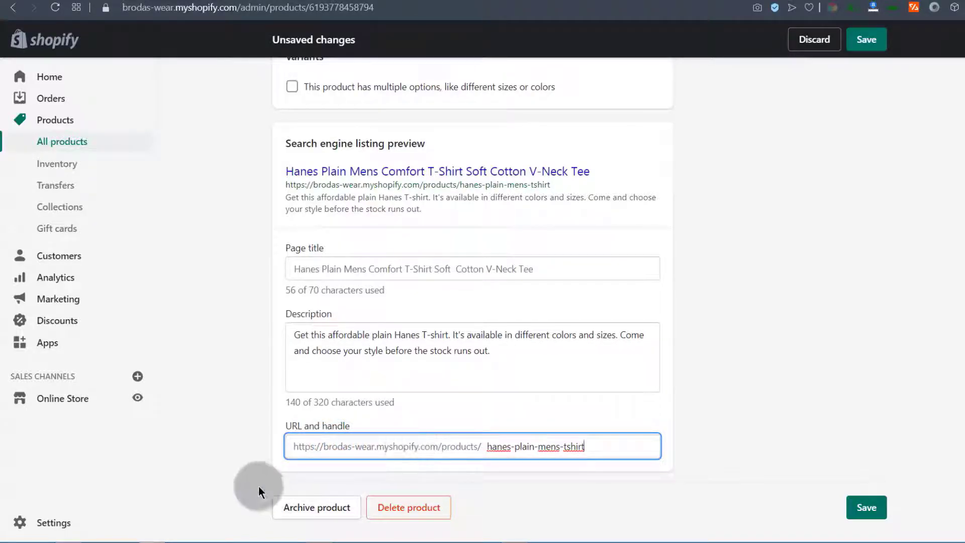
pyautogui.click(278, 475)
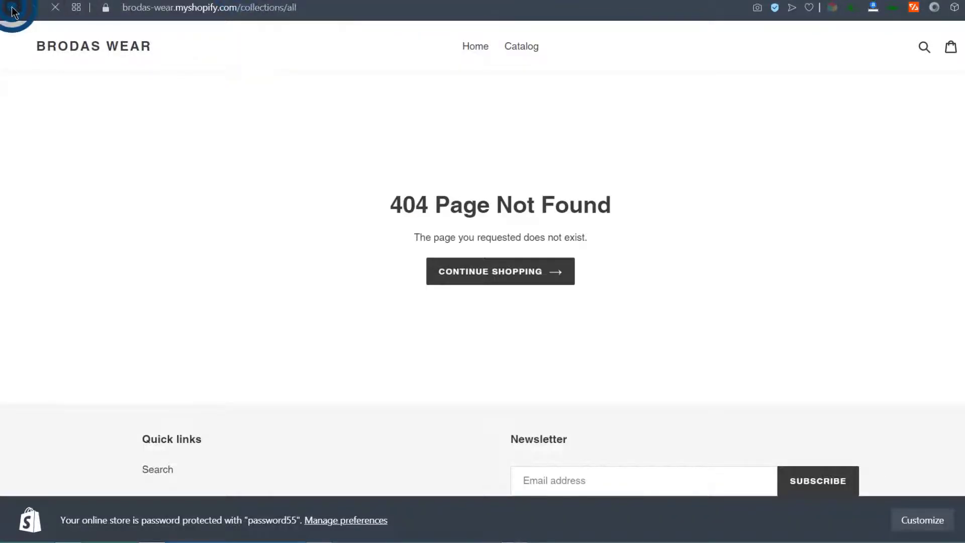
pyautogui.click(12, 8)
pyautogui.click(54, 12)
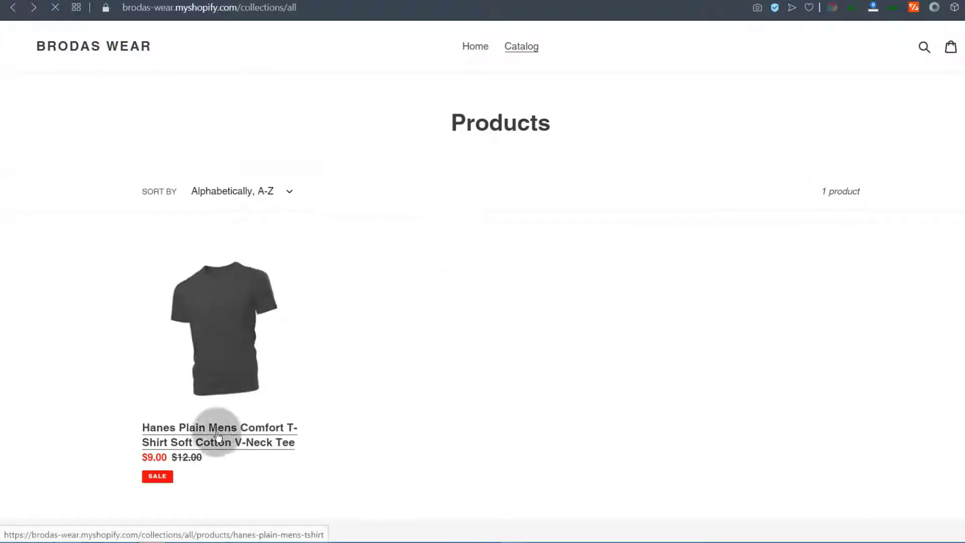
pyautogui.click(207, 328)
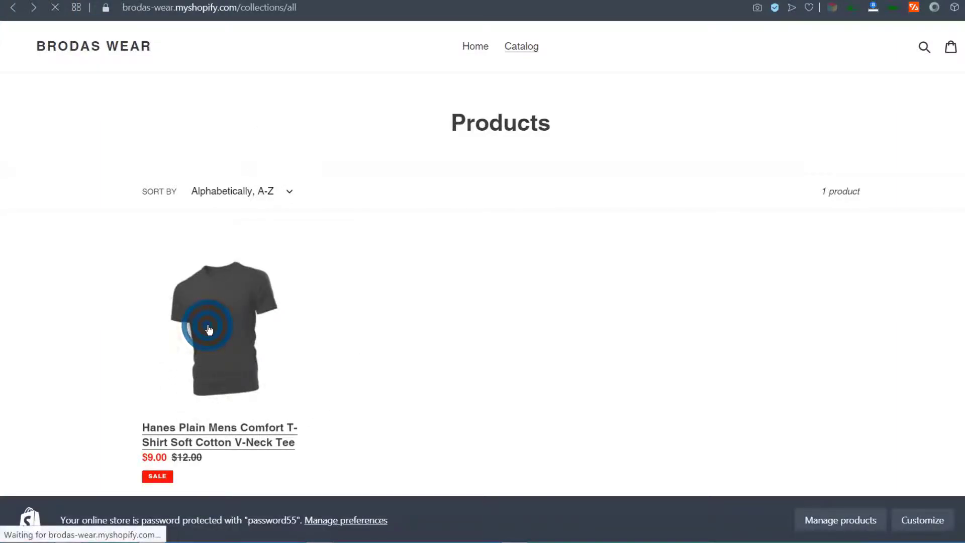
pyautogui.scroll(-3, 600, 340)
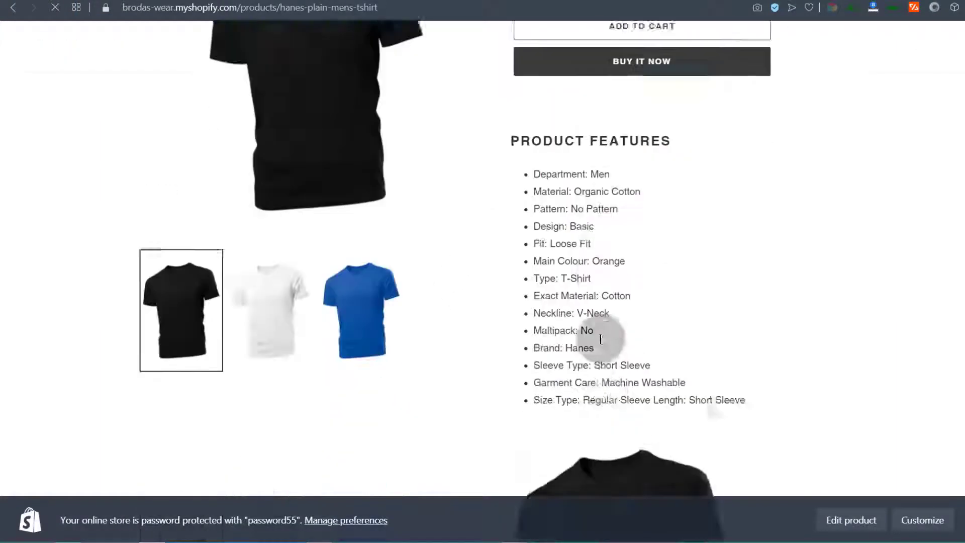
pyautogui.scroll(-10, 578, 296)
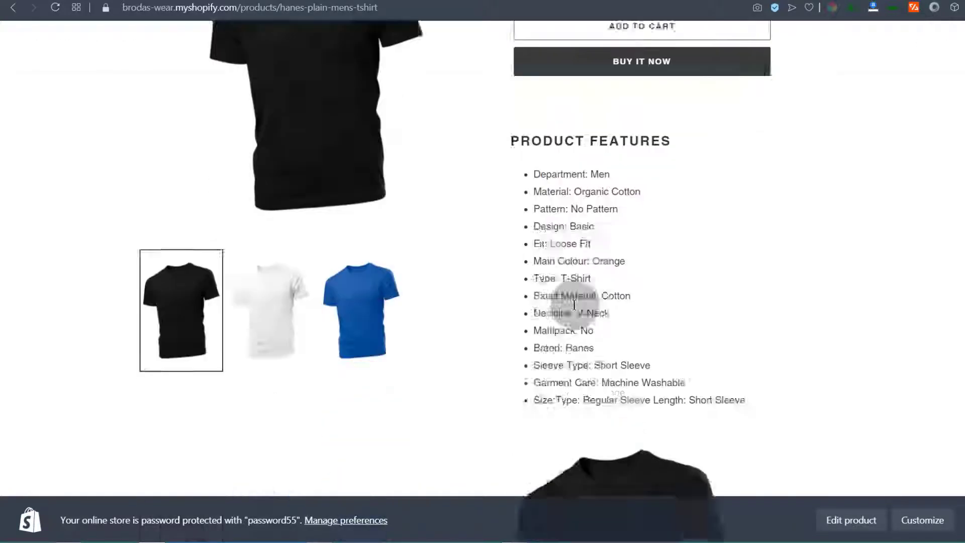
pyautogui.scroll(10, 588, 254)
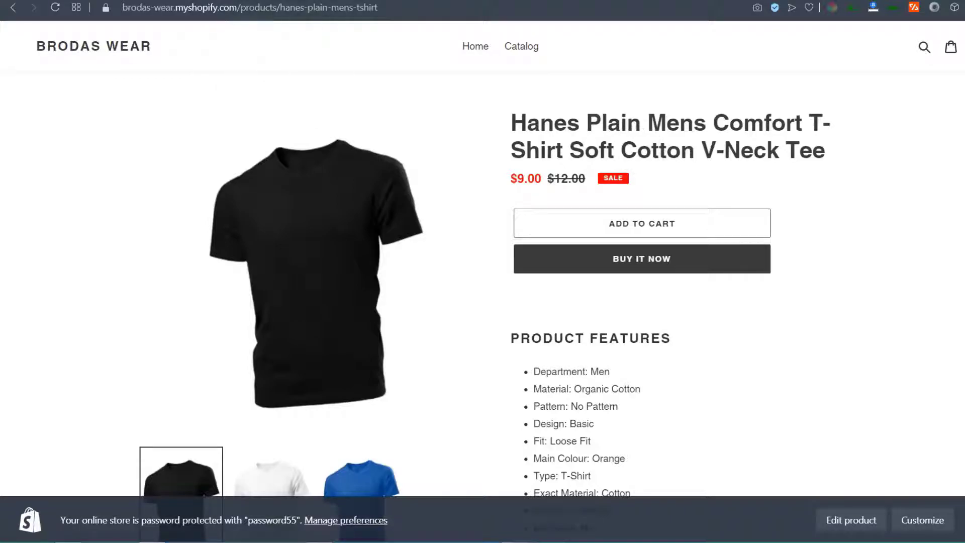
pyautogui.click(213, 1)
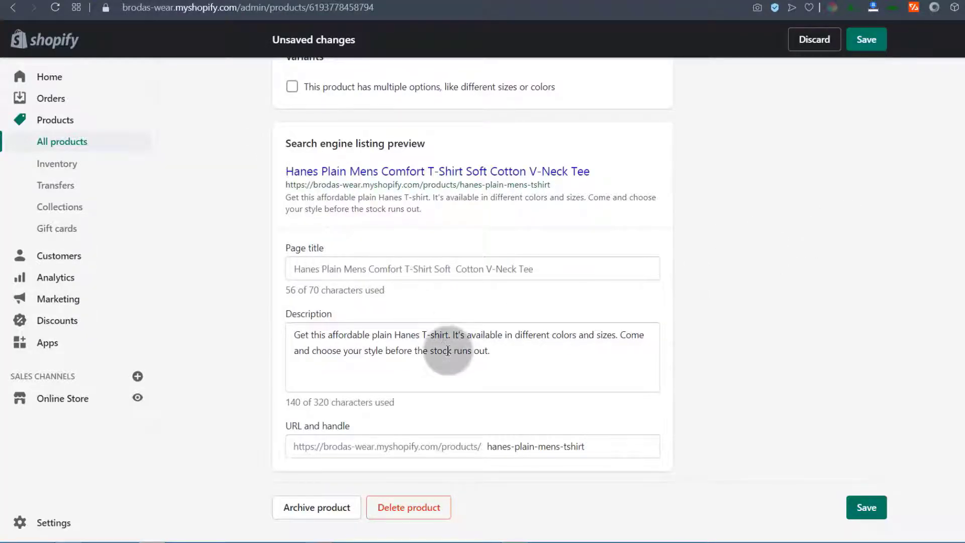
# Put the Hanes T-shirt back into the Home page collection from its Collections field
pyautogui.scroll(15, 855, 282)
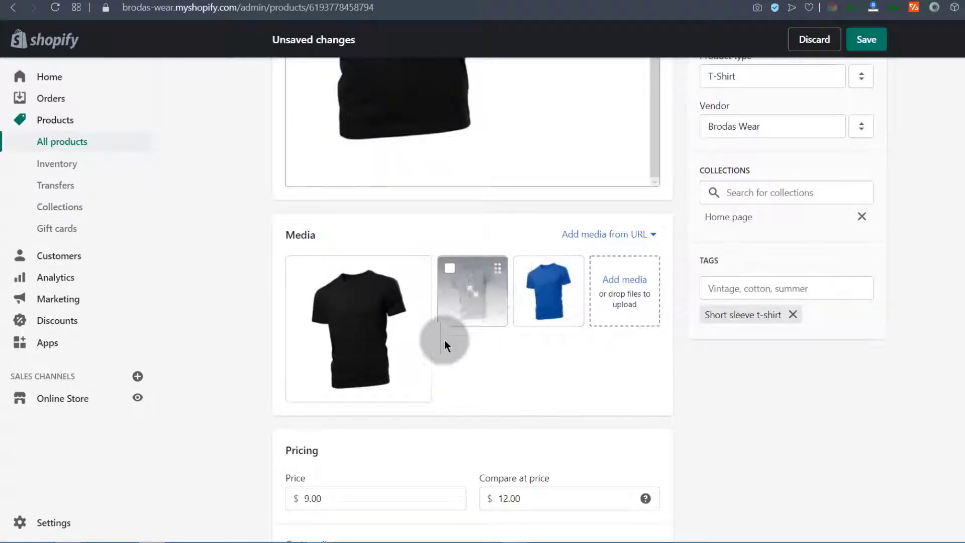
pyautogui.scroll(-7, 460, 329)
pyautogui.scroll(5, 390, 339)
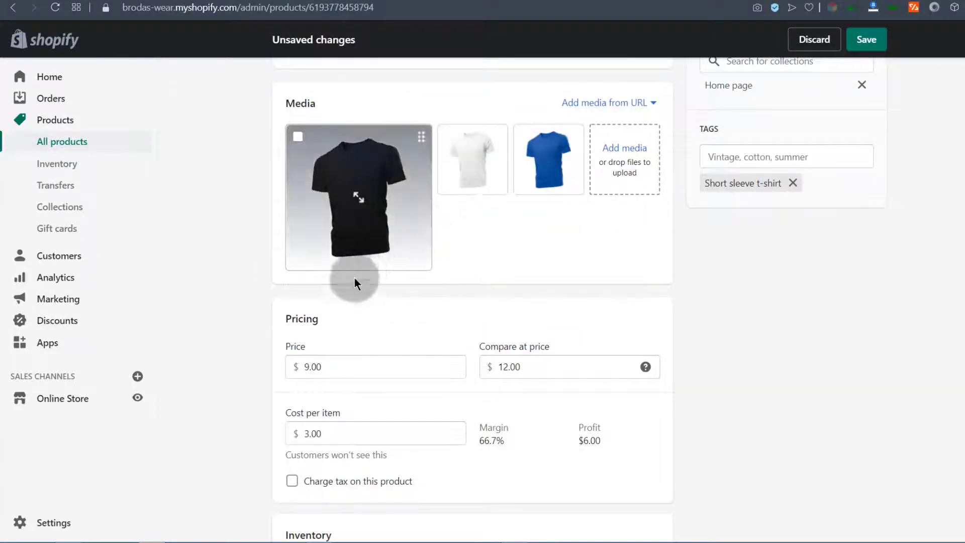
pyautogui.scroll(-12, 363, 277)
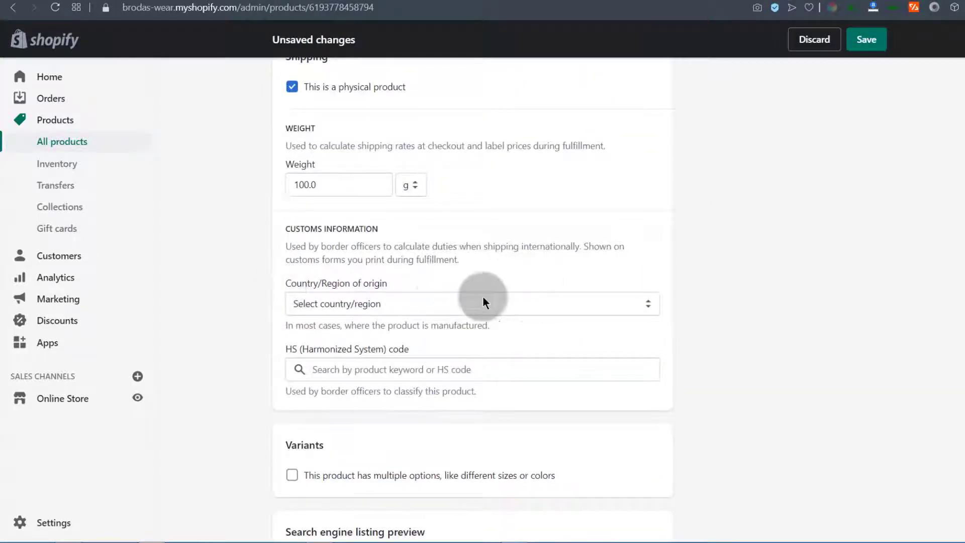
pyautogui.scroll(12, 372, 316)
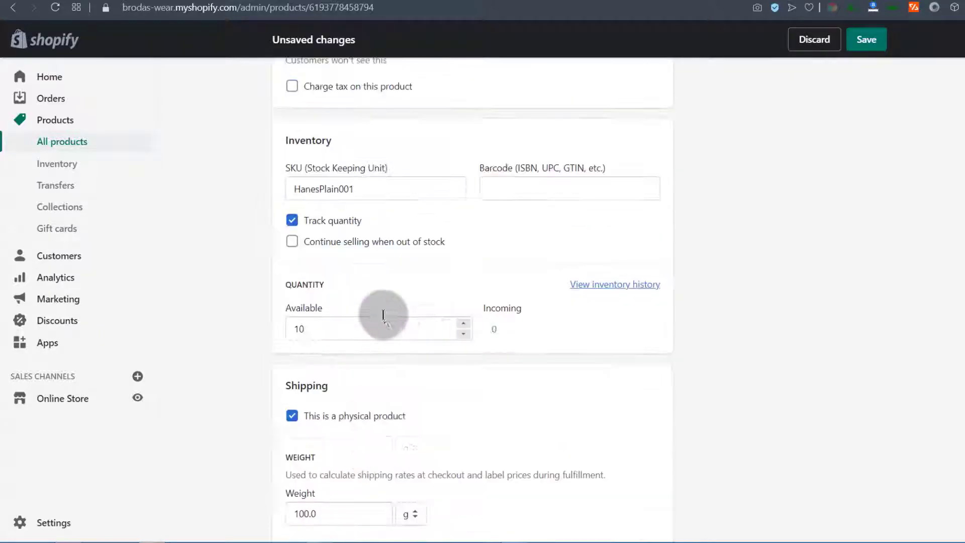
pyautogui.scroll(6, 841, 296)
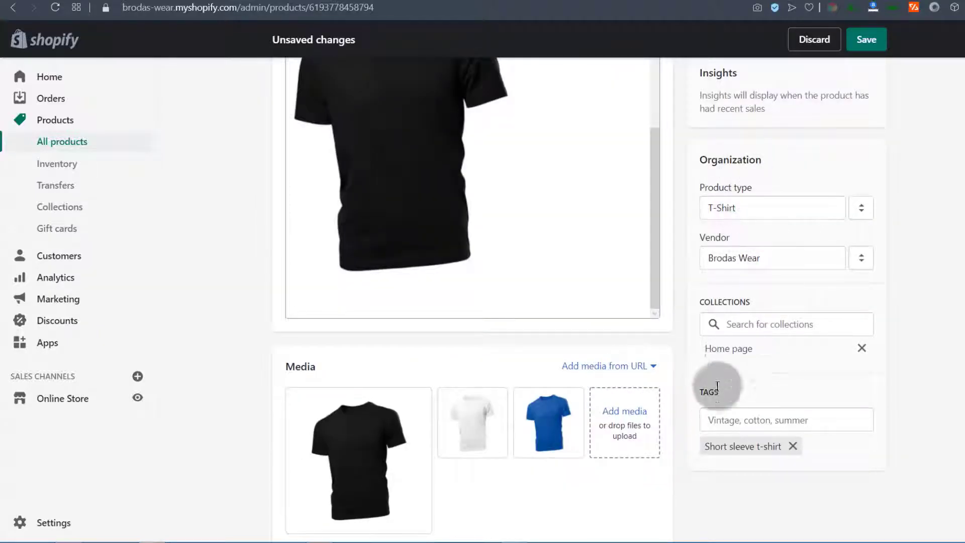
pyautogui.click(743, 322)
pyautogui.click(924, 325)
pyautogui.scroll(-3, 377, 394)
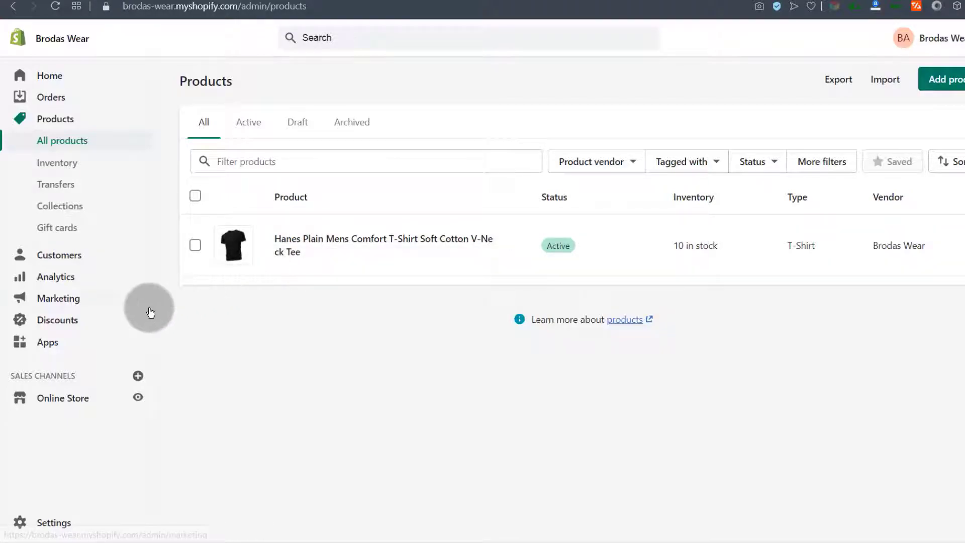
# Delete the Home page collection via More actions and begin a new collection
pyautogui.click(52, 206)
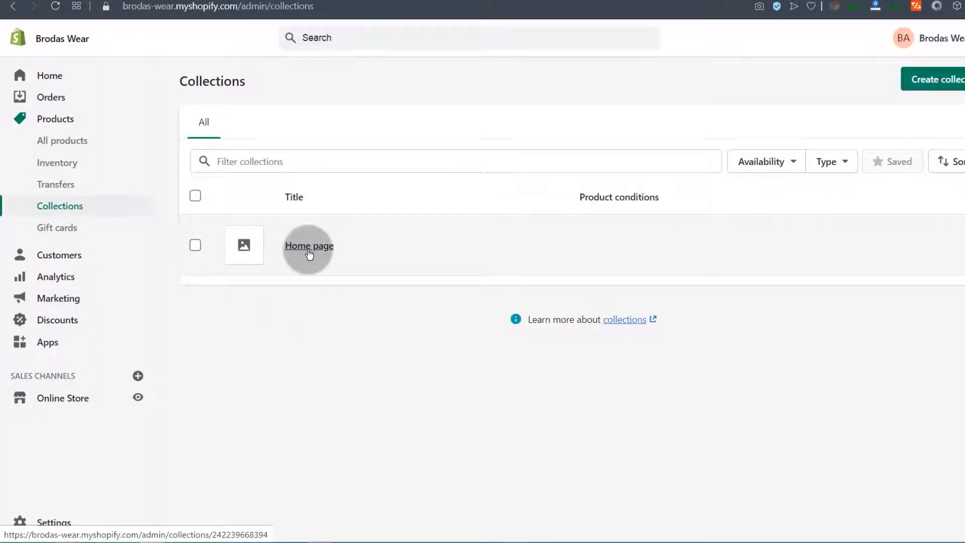
pyautogui.click(195, 245)
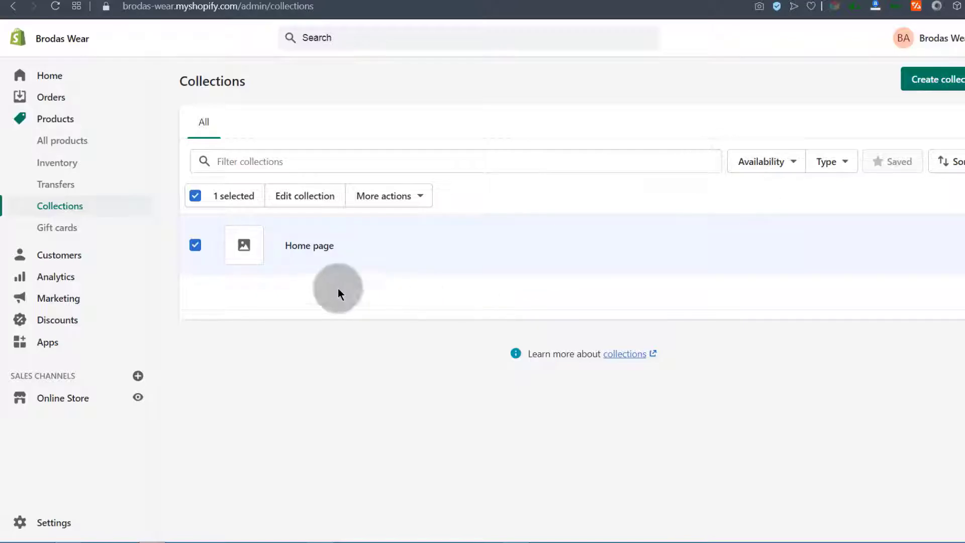
pyautogui.click(420, 196)
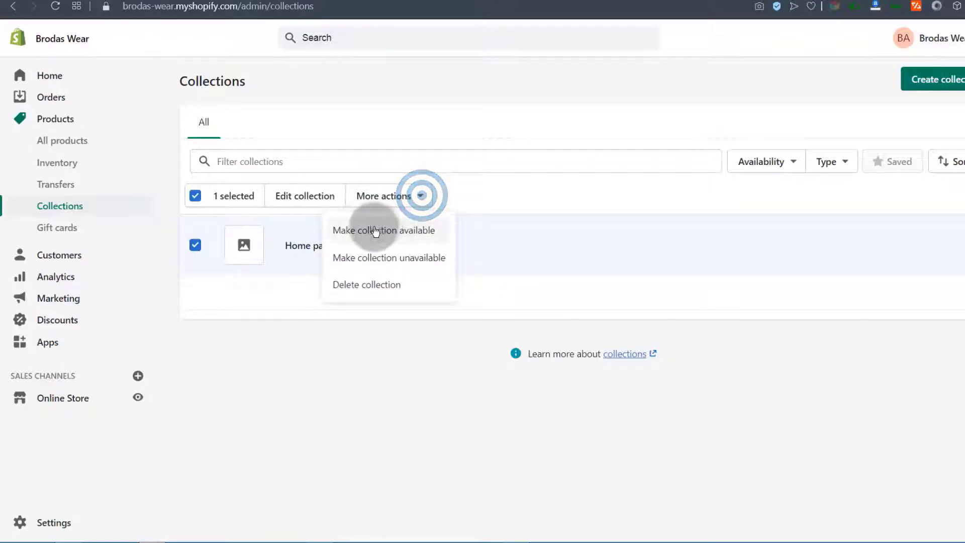
pyautogui.click(368, 284)
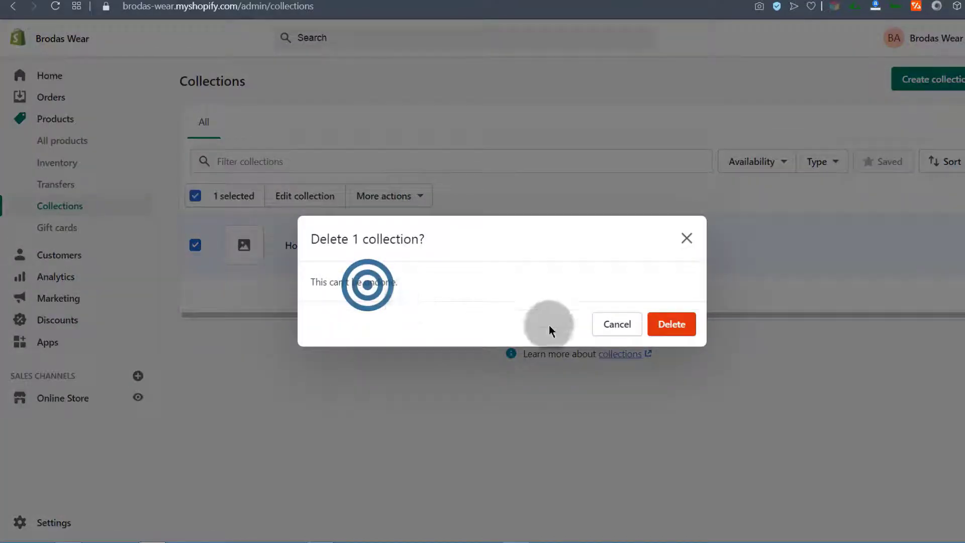
pyautogui.click(670, 325)
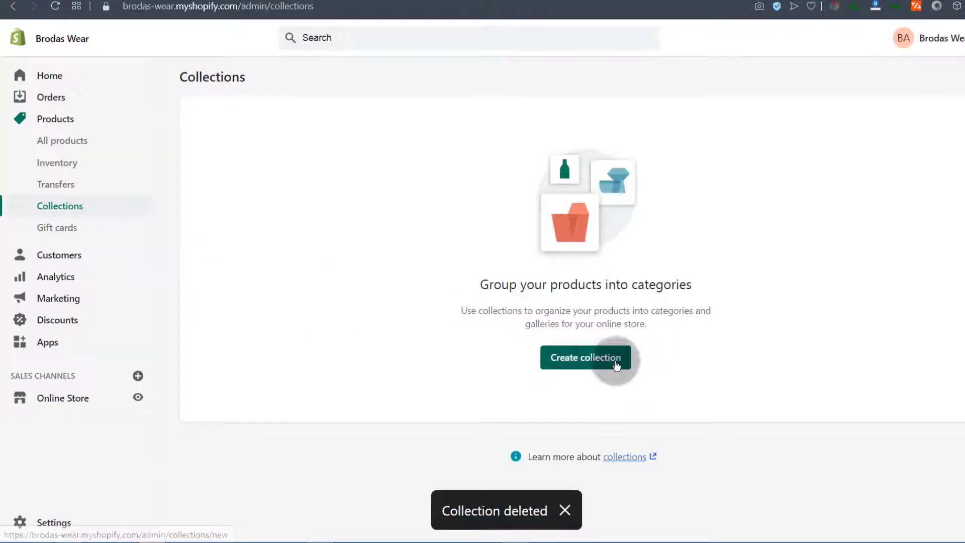
pyautogui.click(617, 366)
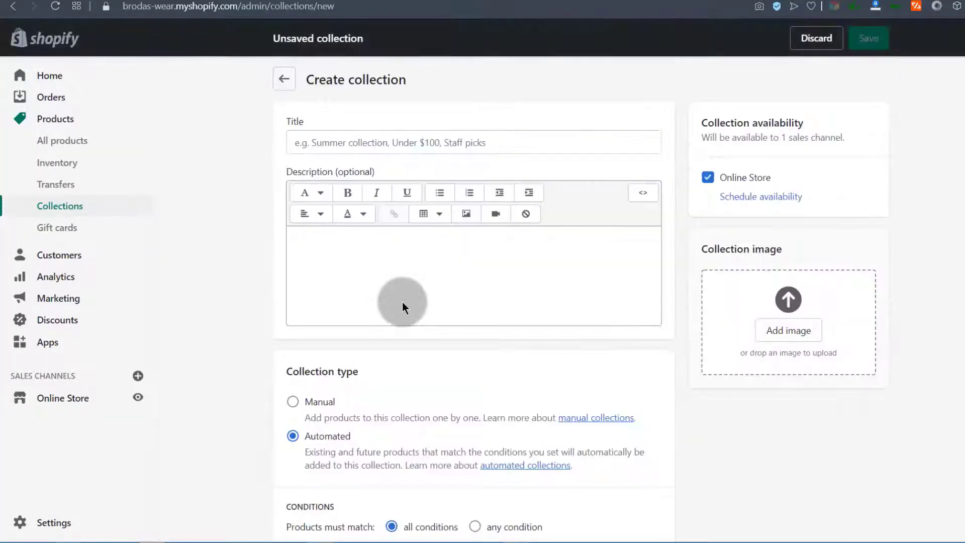
# Enter 'Short Sleeve T-shirts' as the new collection's title
pyautogui.scroll(-5, 307, 360)
pyautogui.scroll(5, 316, 370)
pyautogui.click(313, 256)
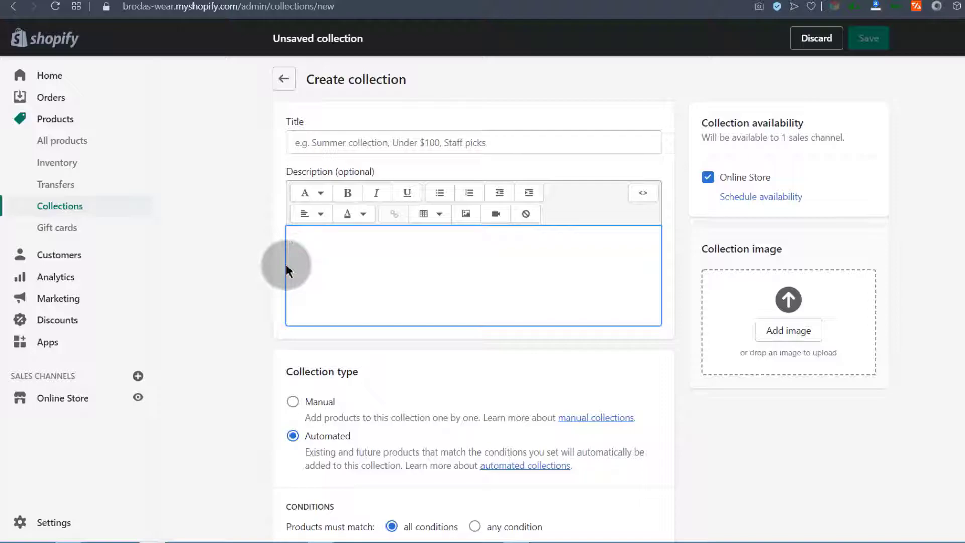
pyautogui.click(302, 138)
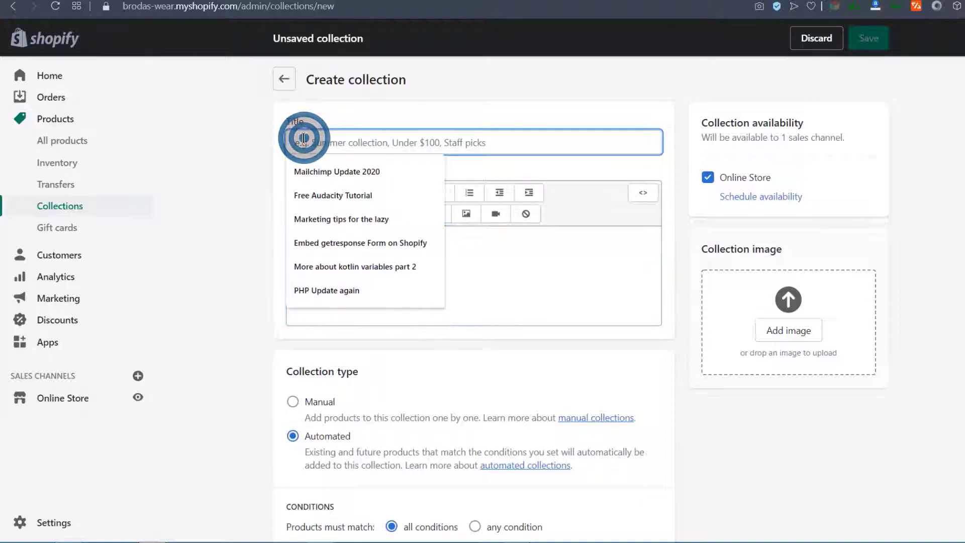
pyautogui.click(205, 159)
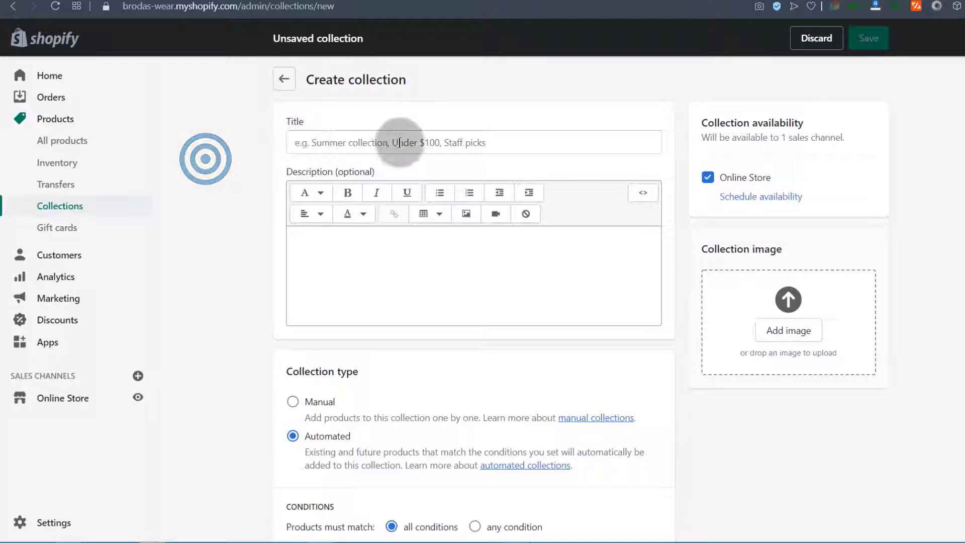
pyautogui.click(307, 235)
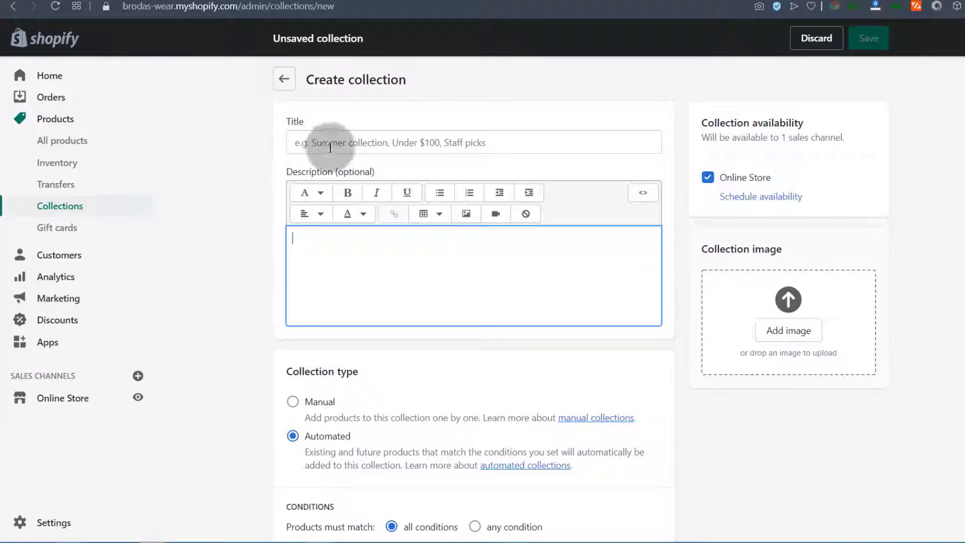
pyautogui.click(301, 141)
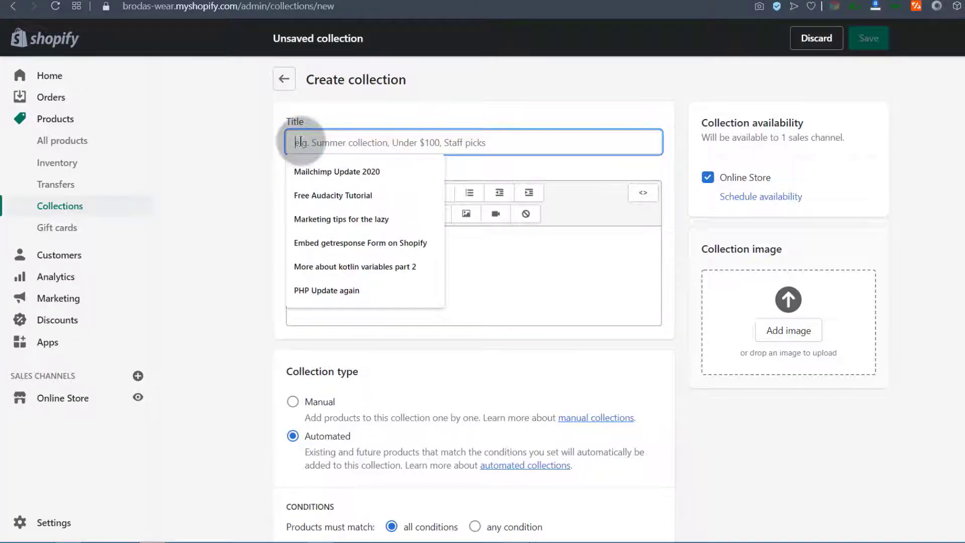
pyautogui.write('Short Sleeve T-shirts')
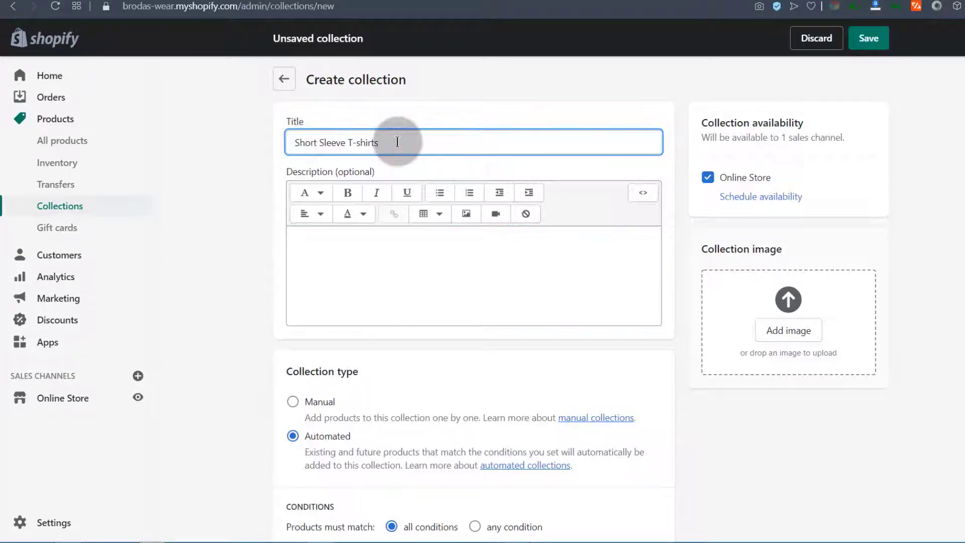
pyautogui.click(303, 249)
pyautogui.click(300, 244)
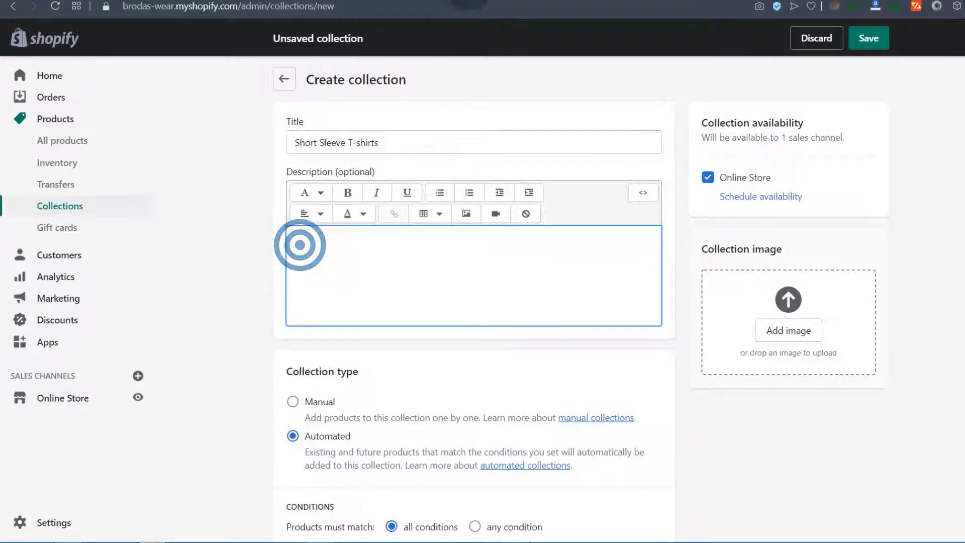
pyautogui.click(303, 12)
# Copy the two Lorem Ipsum sections from lipsum.com
pyautogui.write('lipsum.com')
pyautogui.press('Return')
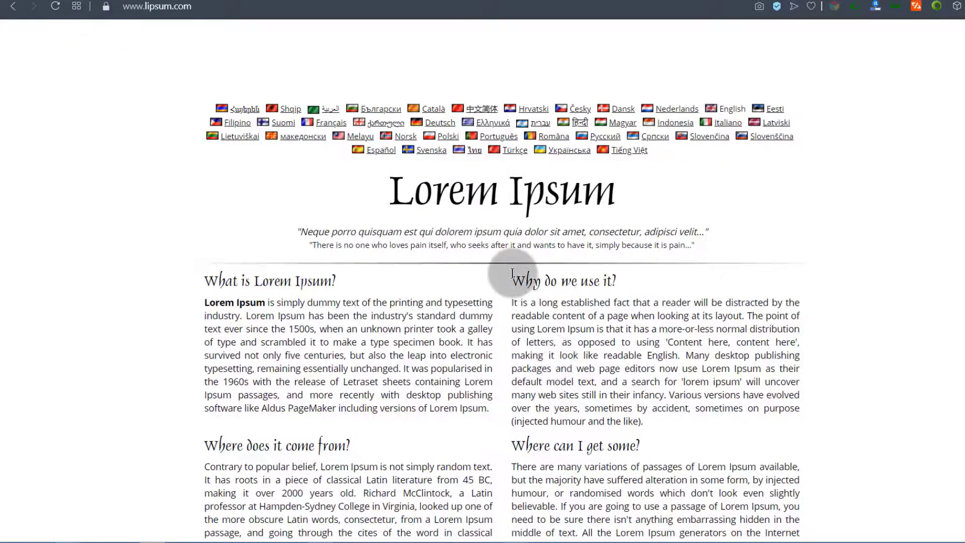
pyautogui.moveTo(205, 279); pyautogui.dragTo(682, 417)
pyautogui.rightClick(570, 400)
pyautogui.click(622, 291)
# Paste the Lorem Ipsum text into the collection description, placing the cursor after the first paragraph
pyautogui.click(348, 1)
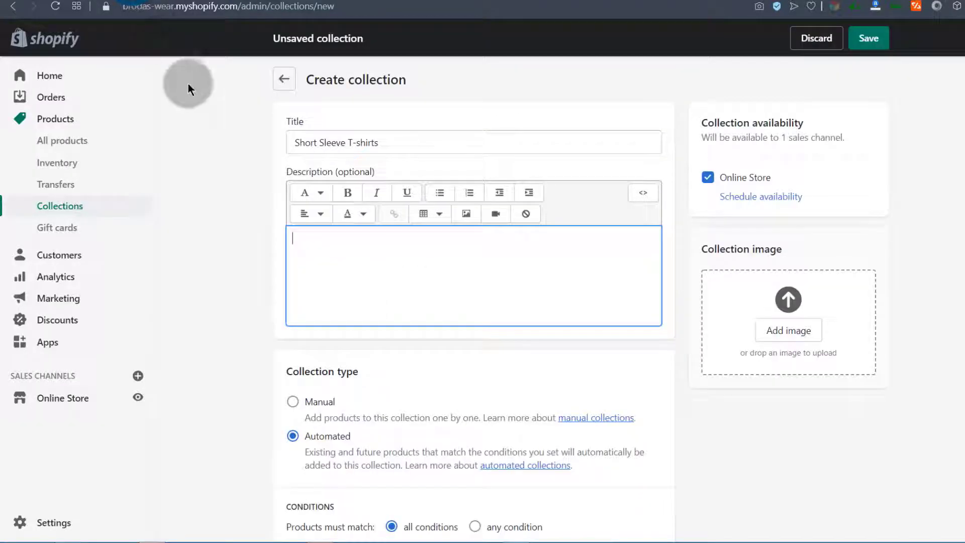
pyautogui.scroll(-1, 323, 258)
pyautogui.click(321, 165)
pyautogui.rightClick(306, 173)
pyautogui.click(335, 256)
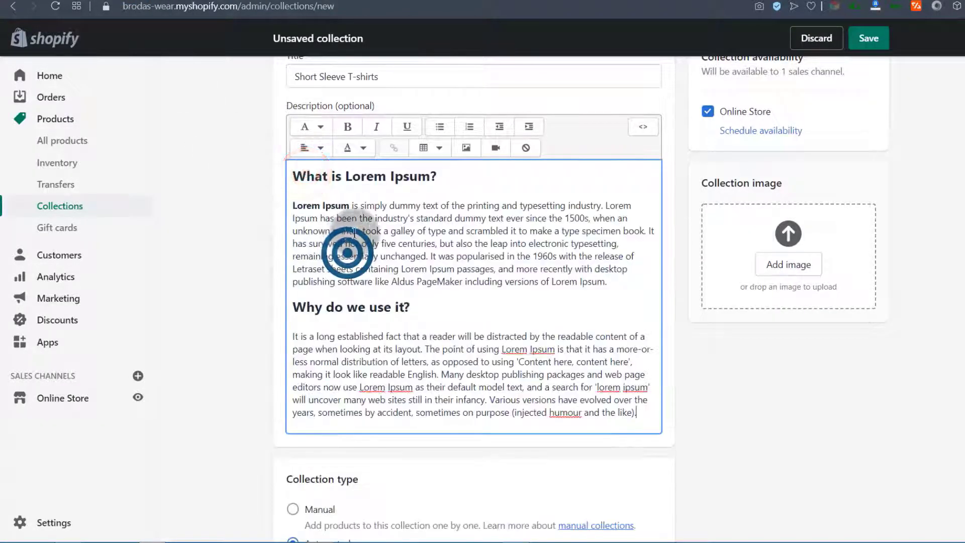
pyautogui.scroll(-1, 302, 272)
pyautogui.scroll(3, 428, 244)
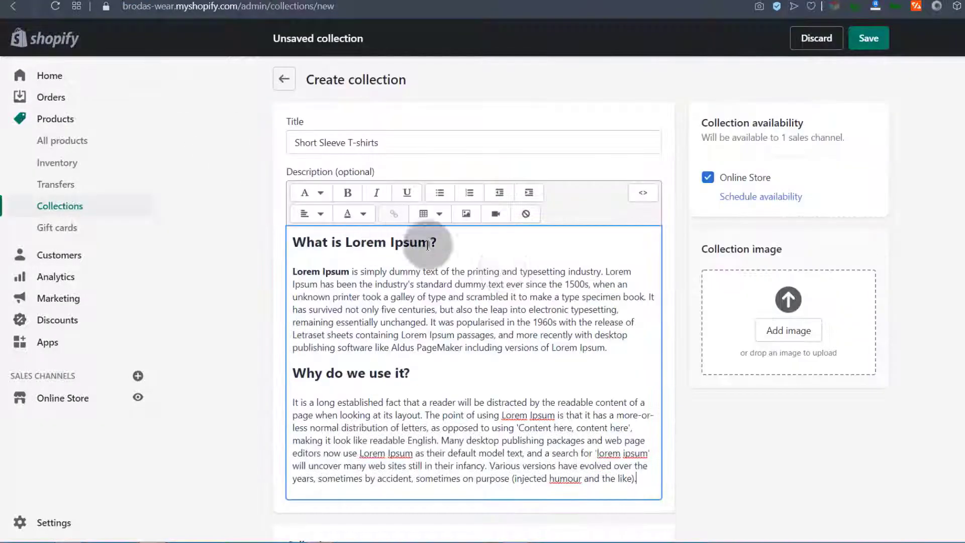
pyautogui.click(617, 348)
# Add a blank line after the first paragraph and choose the uploaded T-shirt image
pyautogui.press('Return')
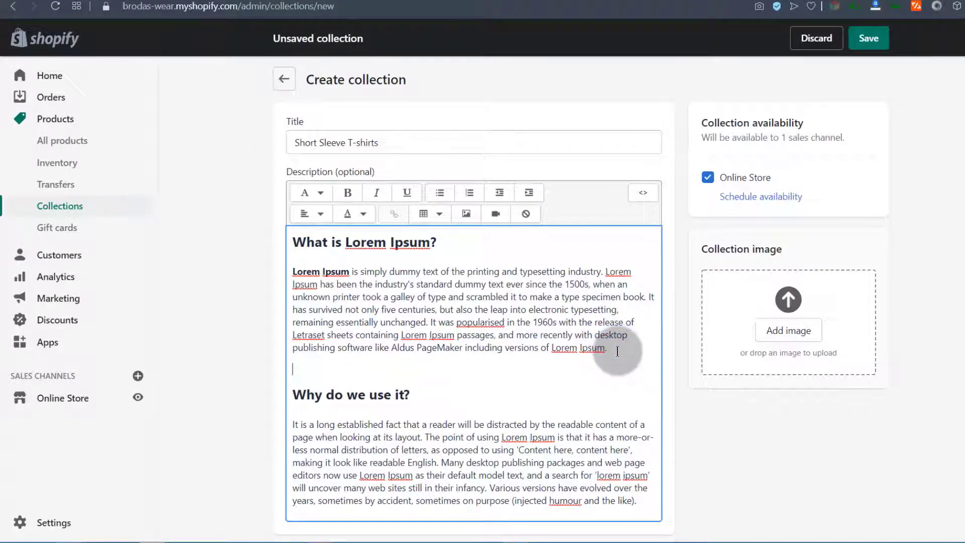
pyautogui.click(467, 214)
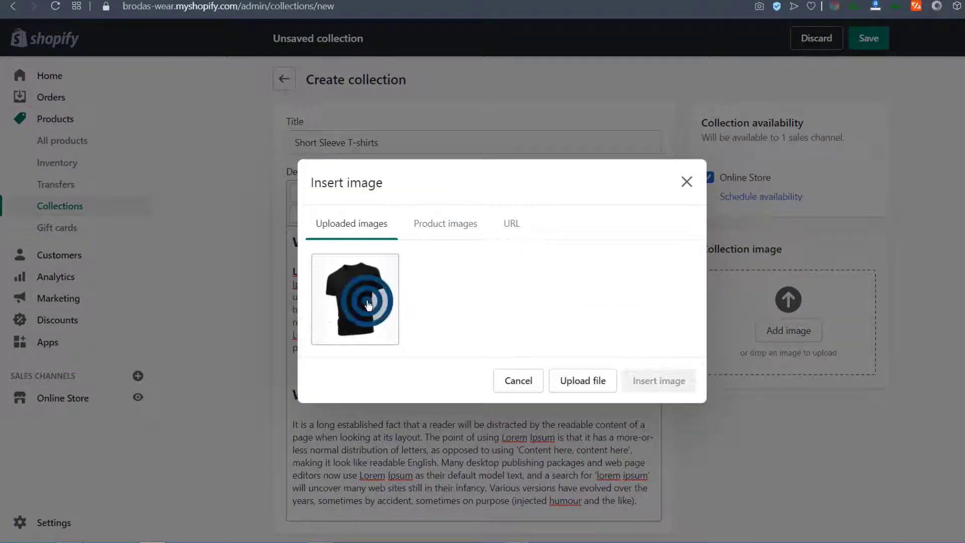
pyautogui.click(366, 301)
# Give the image alt text 'Hanes Plain Mens Comfort' at Original size and insert it
pyautogui.click(327, 331)
pyautogui.click(524, 533)
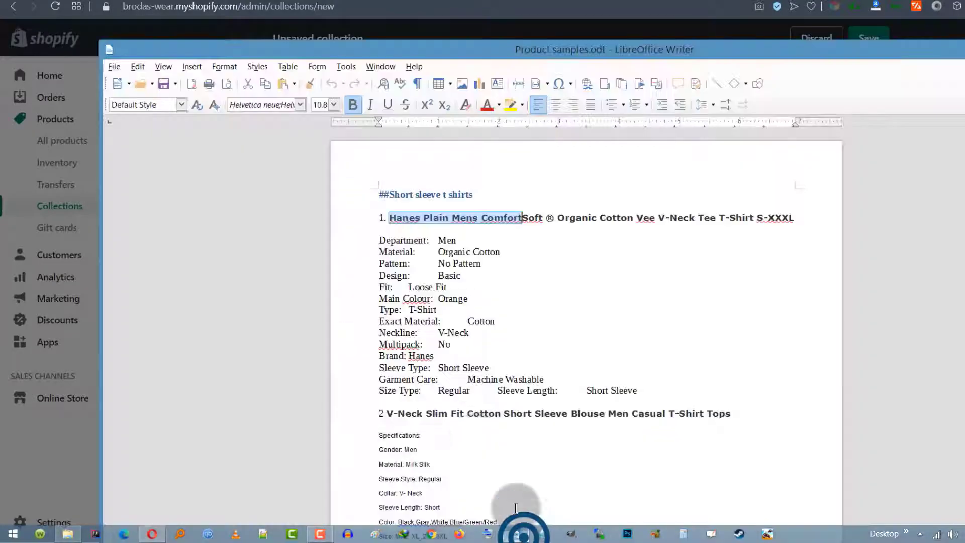
pyautogui.rightClick(401, 216)
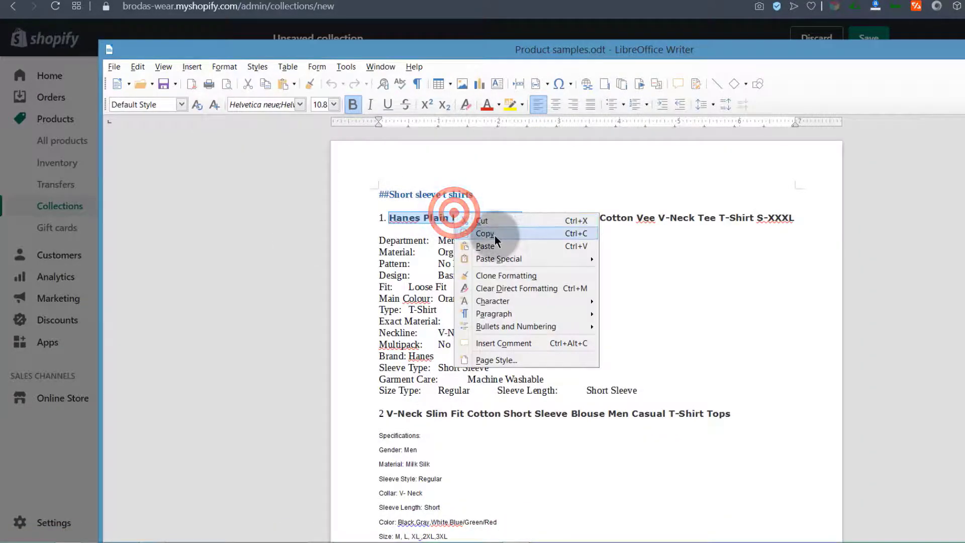
pyautogui.click(495, 235)
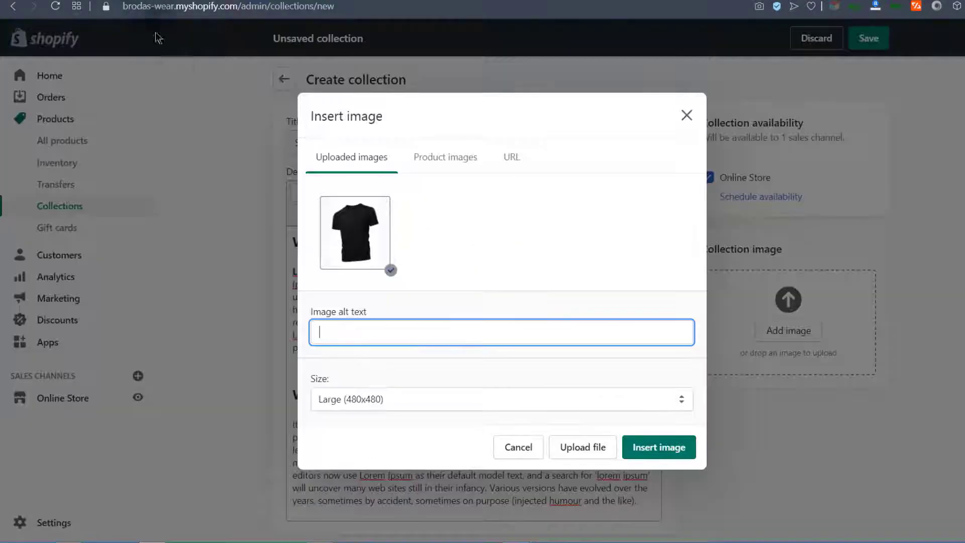
pyautogui.rightClick(332, 332)
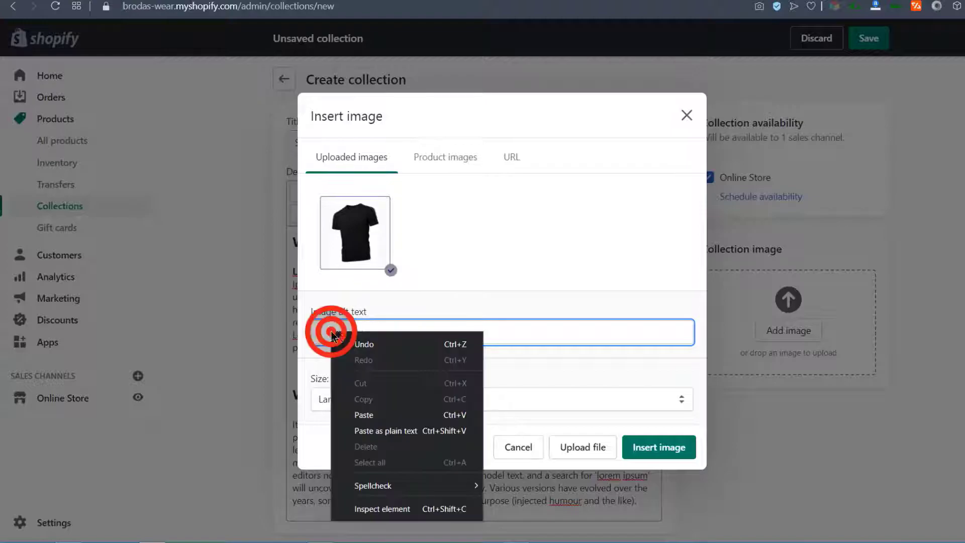
pyautogui.click(364, 415)
pyautogui.click(364, 400)
pyautogui.click(331, 415)
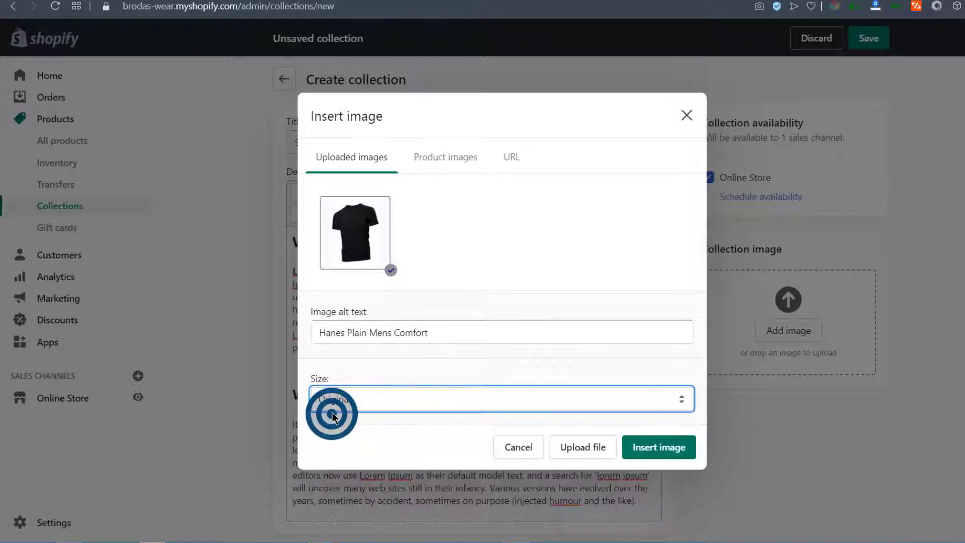
pyautogui.click(652, 448)
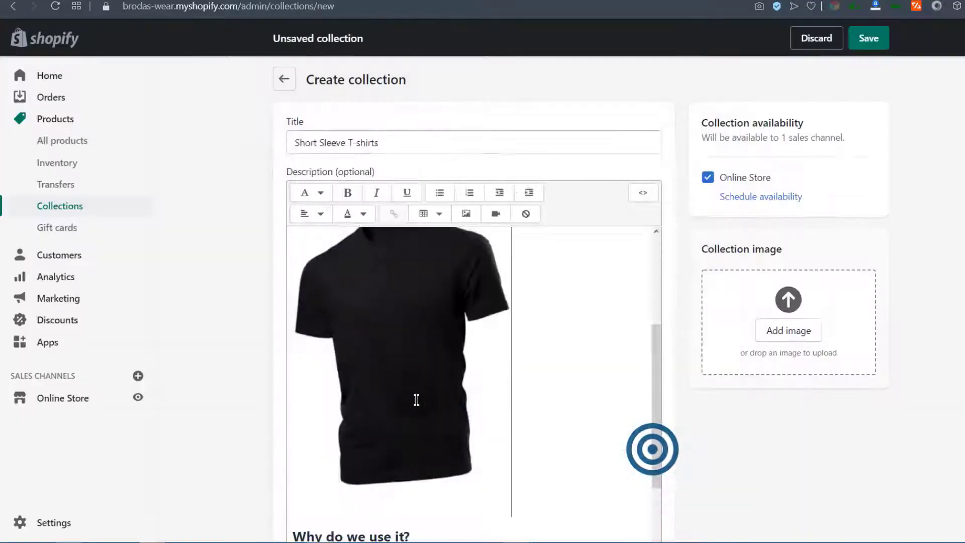
# Set the Short Sleeve T-shirts collection type to Manual and save it
pyautogui.scroll(-8, 566, 276)
pyautogui.scroll(8, 601, 313)
pyautogui.scroll(3, 603, 330)
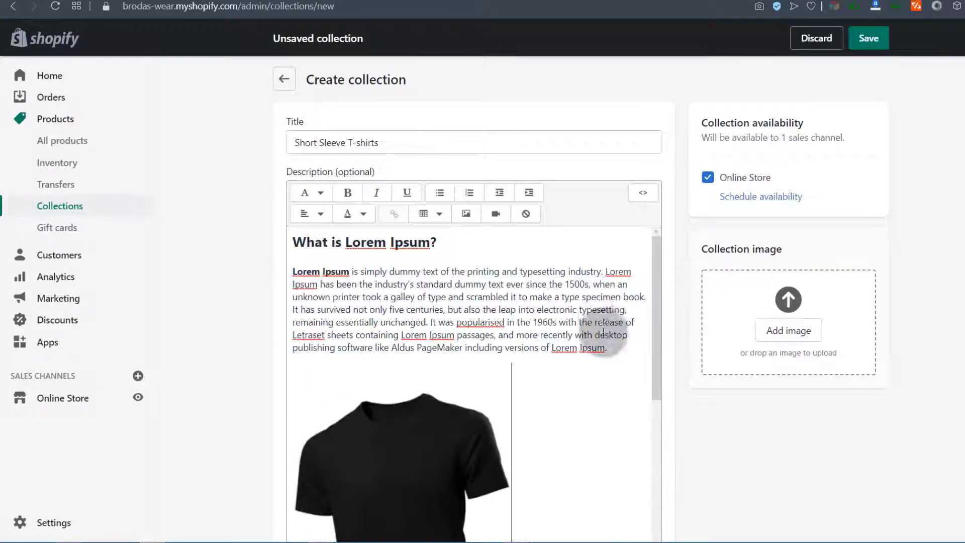
pyautogui.scroll(-10, 604, 329)
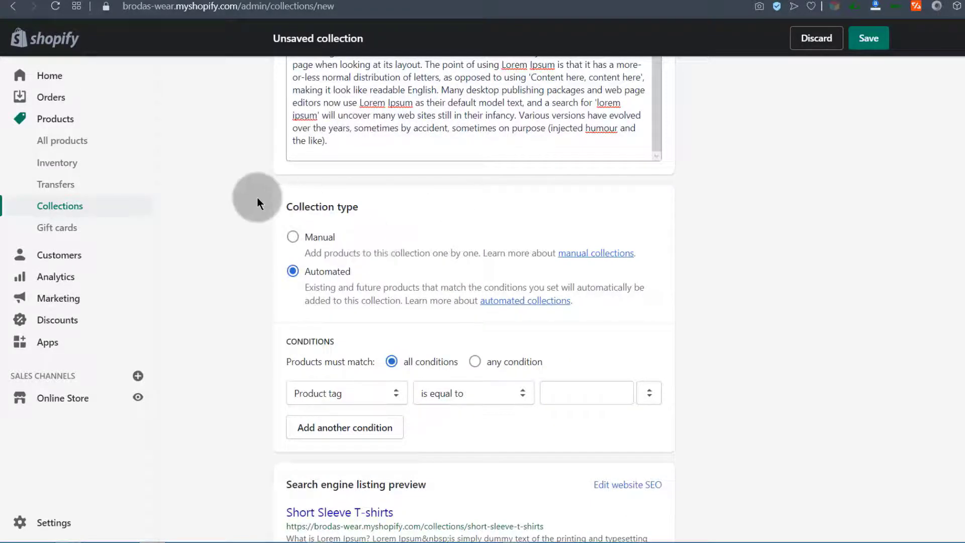
pyautogui.click(294, 238)
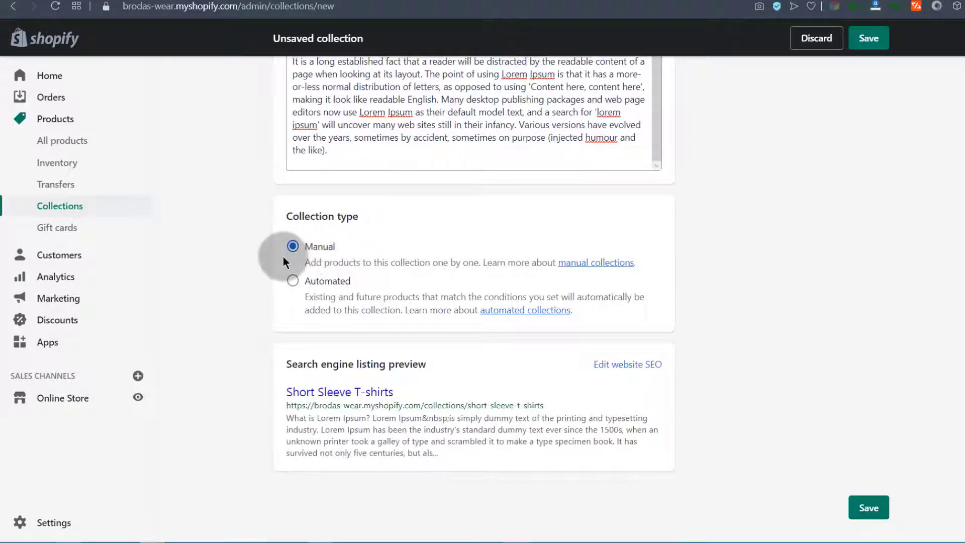
pyautogui.click(595, 264)
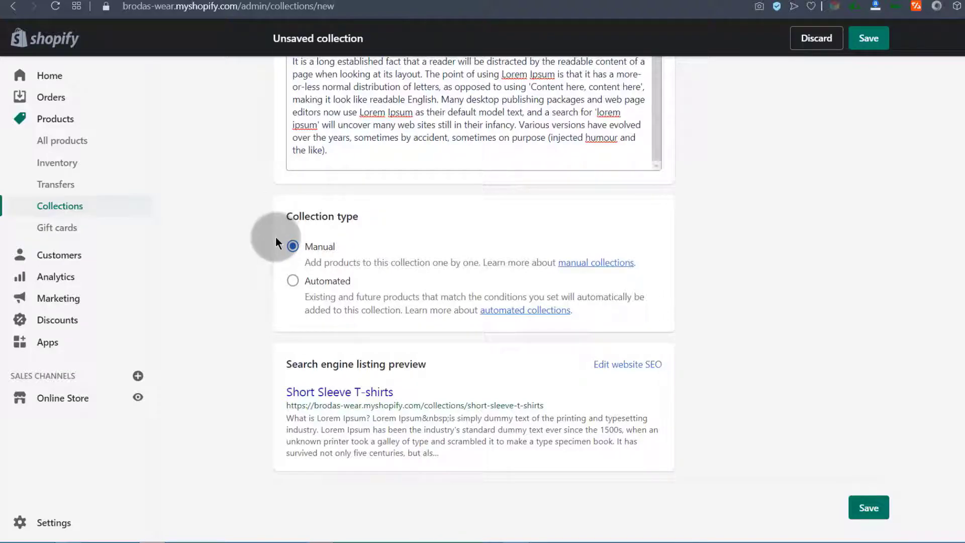
pyautogui.click(295, 247)
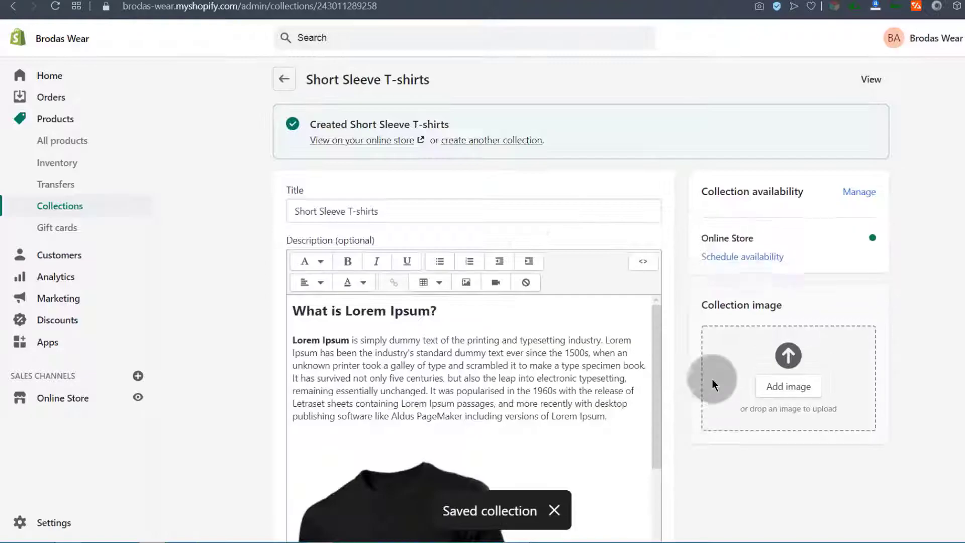
# Search 'h' and add the Hanes Plain Mens Comfort V-Neck Tee to the collection
pyautogui.scroll(-10, 266, 311)
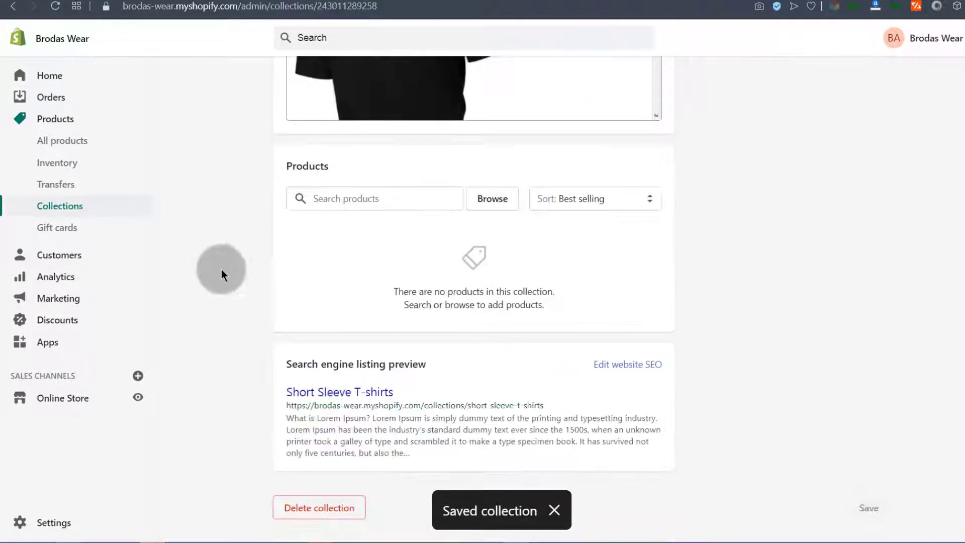
pyautogui.click(345, 193)
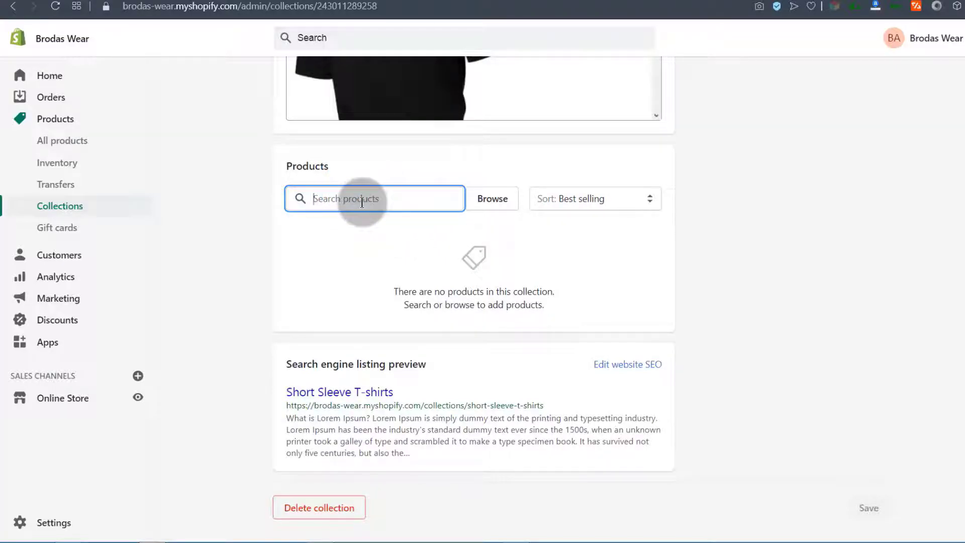
pyautogui.write('h')
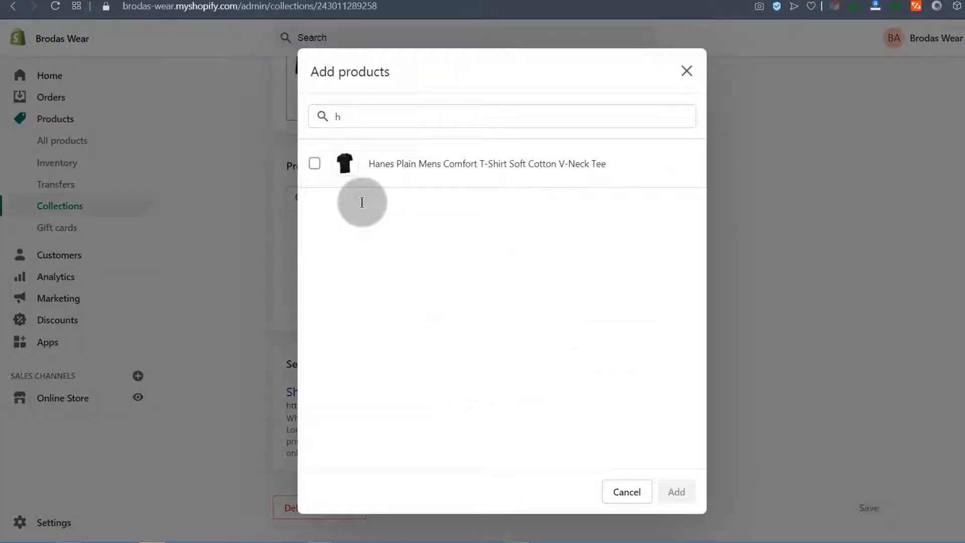
pyautogui.click(398, 170)
pyautogui.click(685, 490)
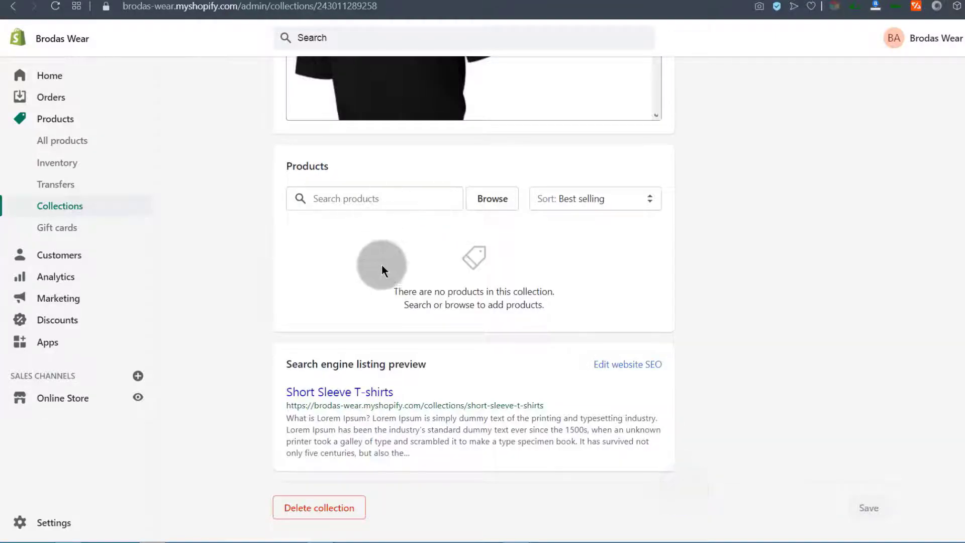
pyautogui.scroll(10, 382, 260)
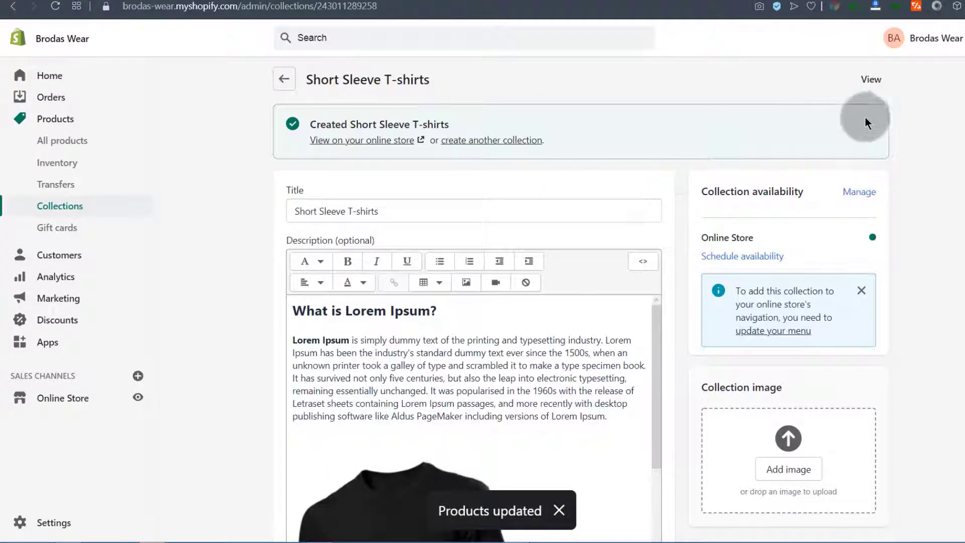
pyautogui.scroll(-5, 844, 151)
pyautogui.scroll(-3, 535, 287)
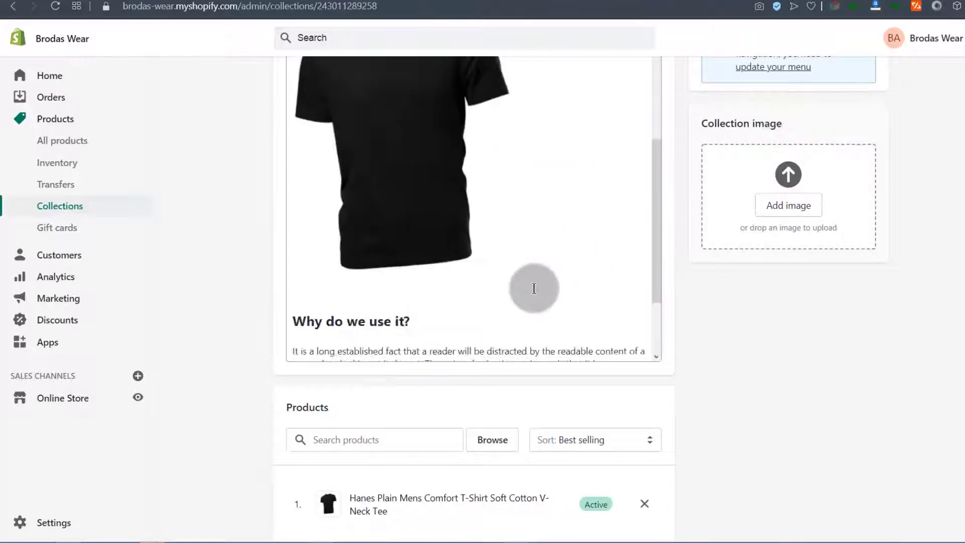
pyautogui.scroll(-5, 378, 395)
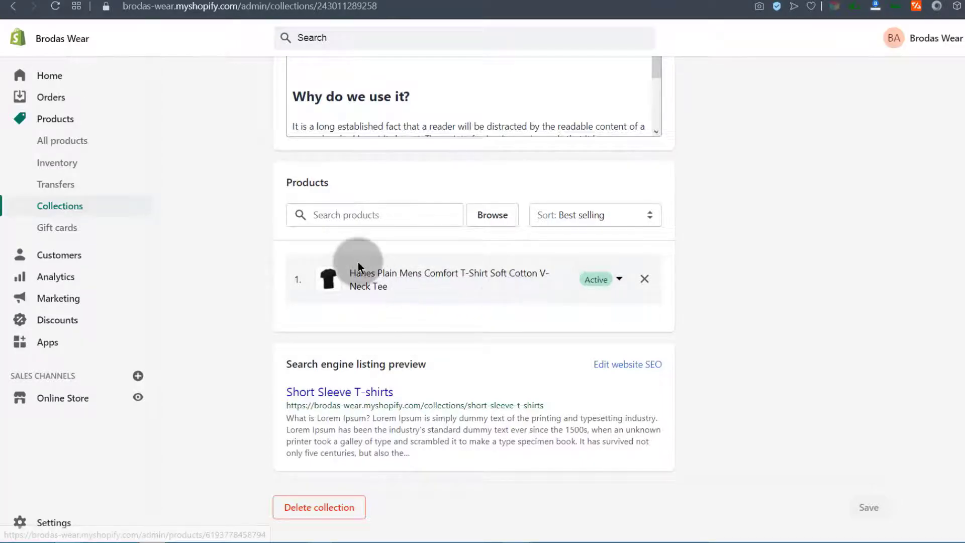
pyautogui.scroll(10, 358, 266)
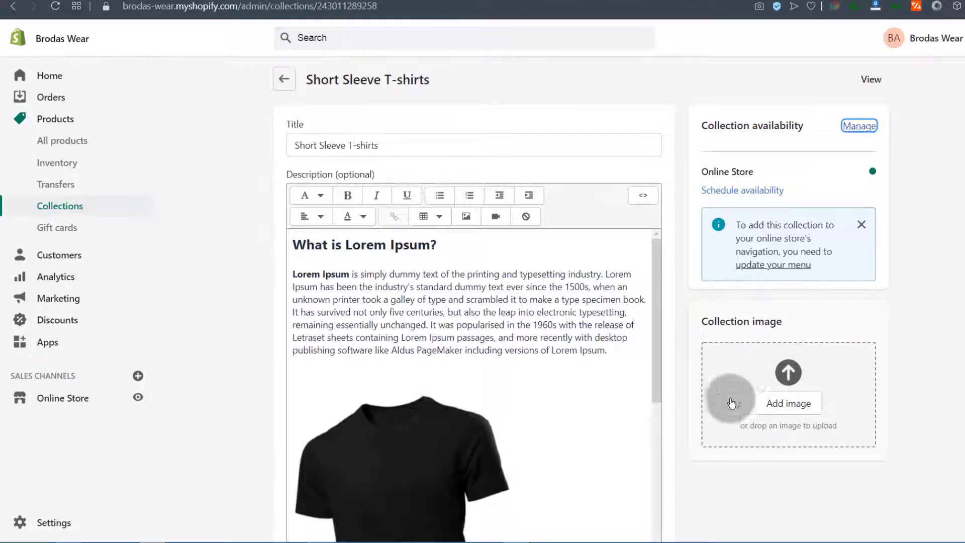
# Attach '1 Black short sleeve.jpg', then delete Short Sleeve T-shirts and start a new collection
pyautogui.click(787, 405)
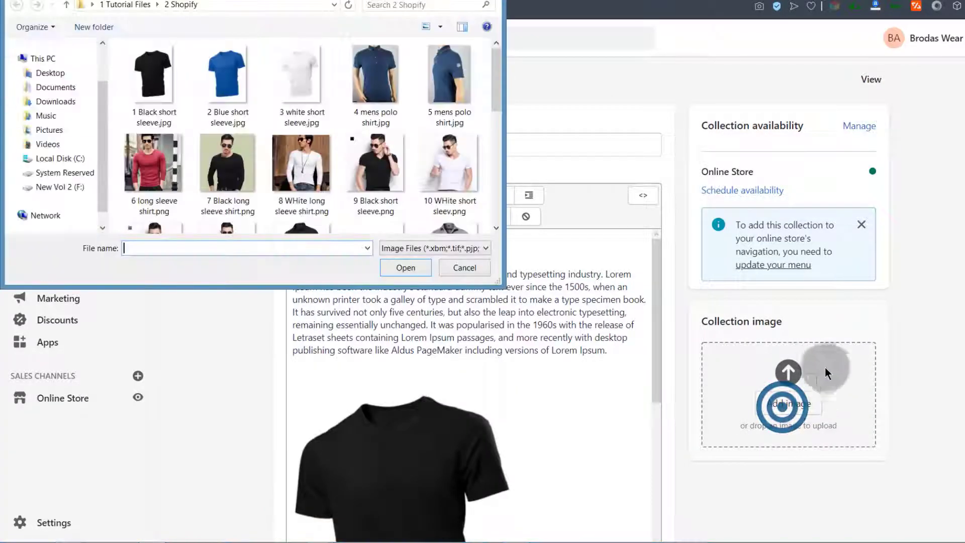
pyautogui.doubleClick(152, 75)
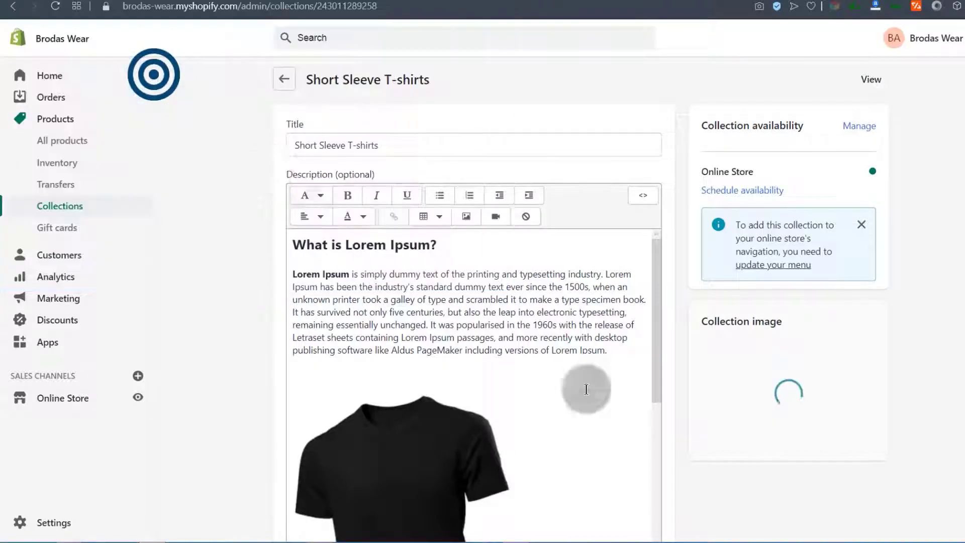
pyautogui.click(58, 205)
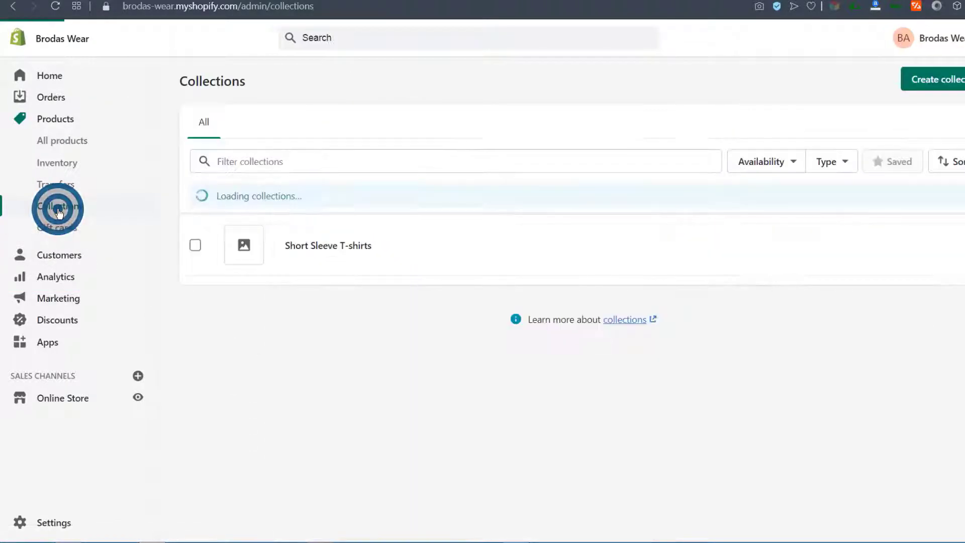
pyautogui.click(196, 244)
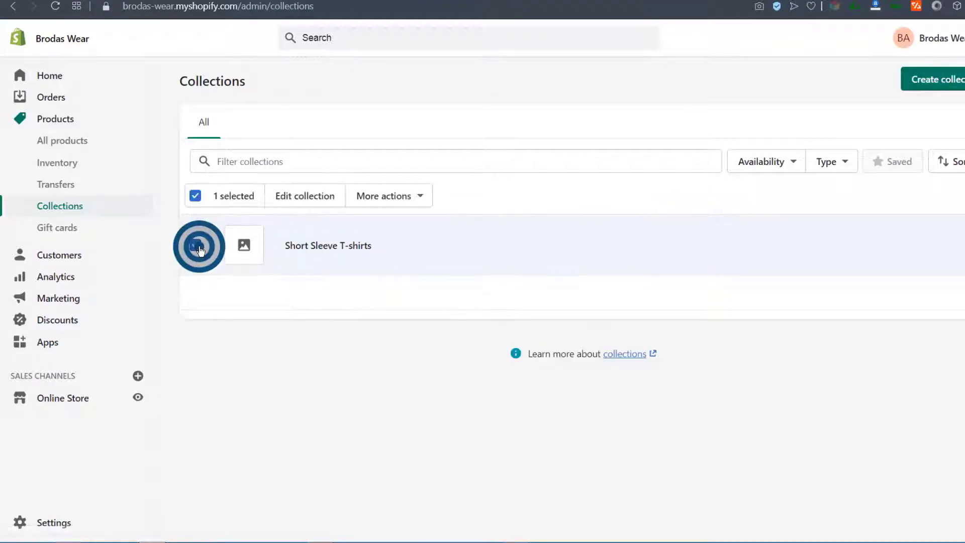
pyautogui.click(422, 197)
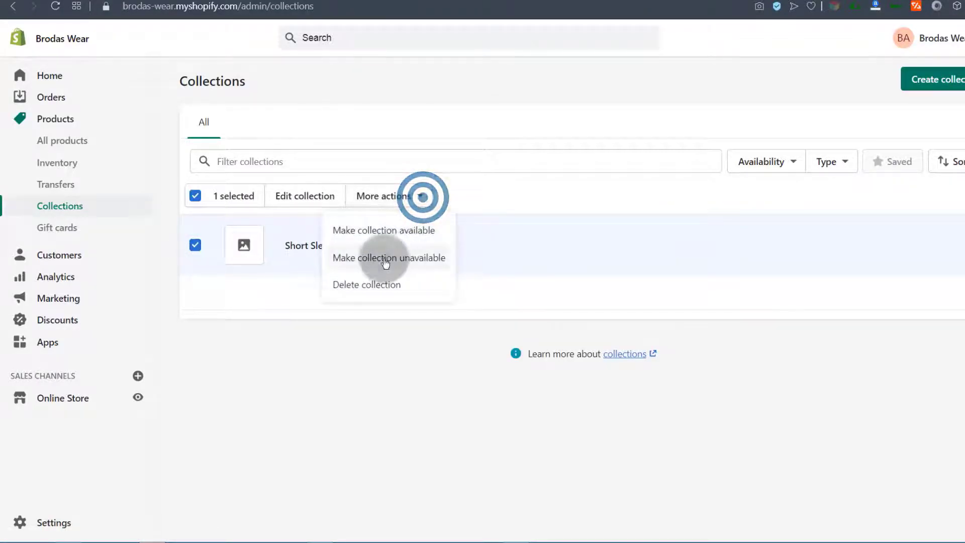
pyautogui.click(347, 282)
pyautogui.click(671, 324)
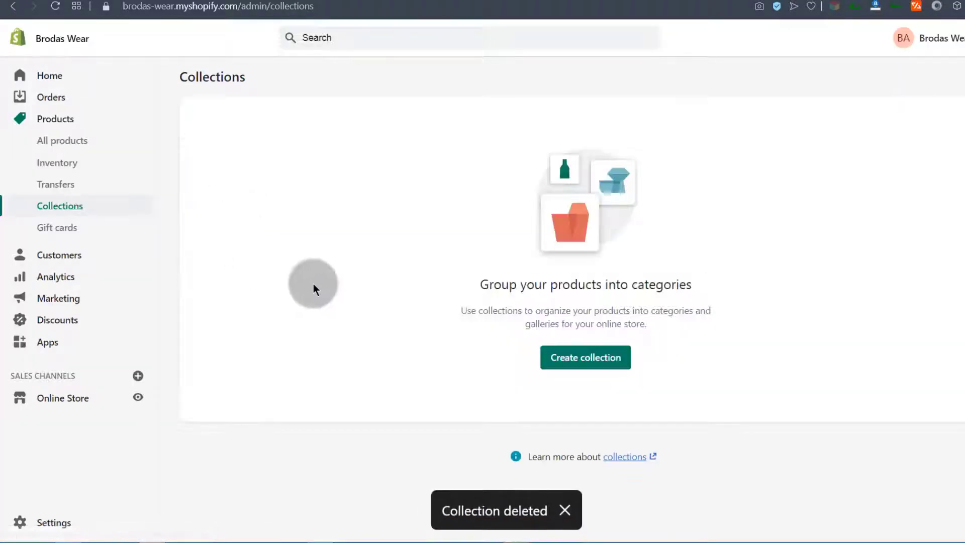
pyautogui.click(583, 357)
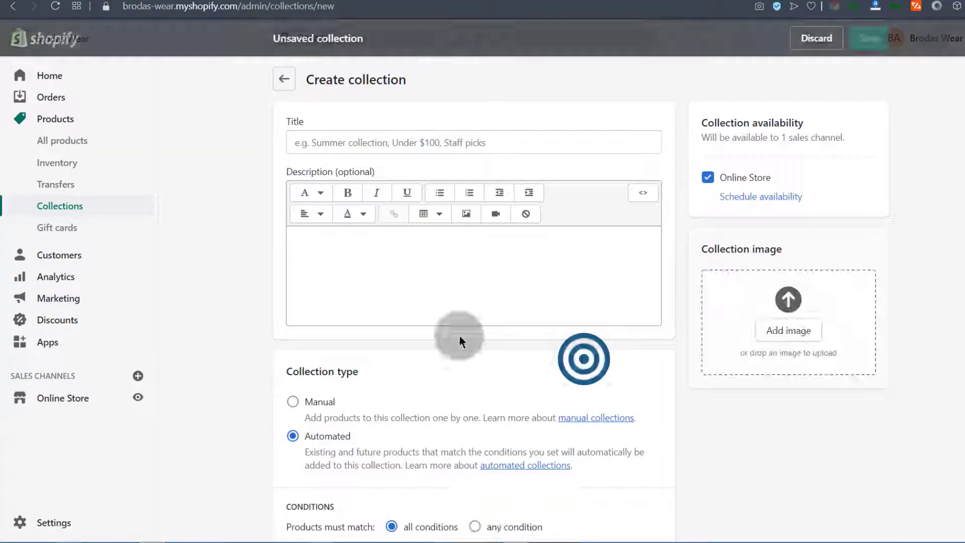
# Upload '1 Black short sleeve.jpg' as the image of the new Short sleeved T-shirt collection
pyautogui.click(330, 142)
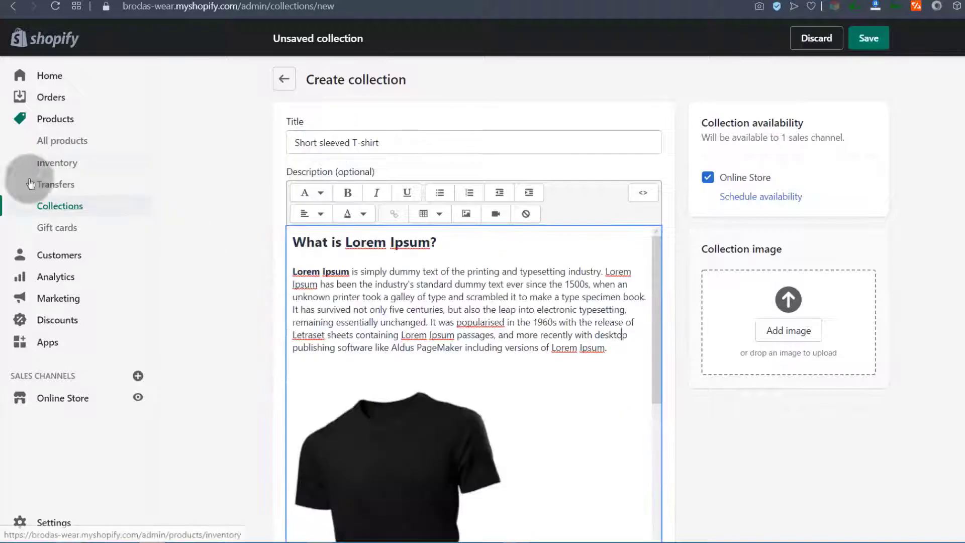
pyautogui.scroll(-5, 267, 287)
pyautogui.scroll(5, 255, 280)
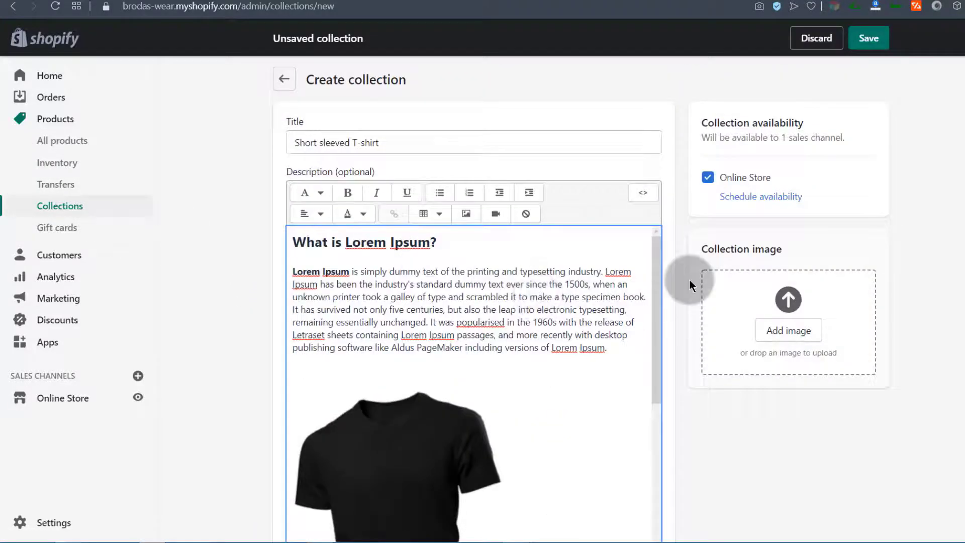
pyautogui.scroll(-3, 747, 354)
pyautogui.scroll(3, 784, 322)
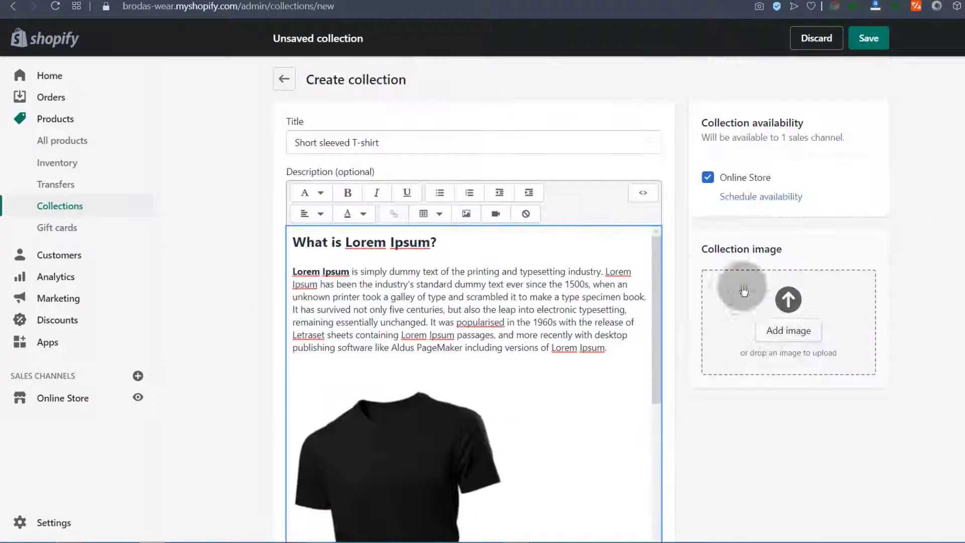
pyautogui.click(787, 296)
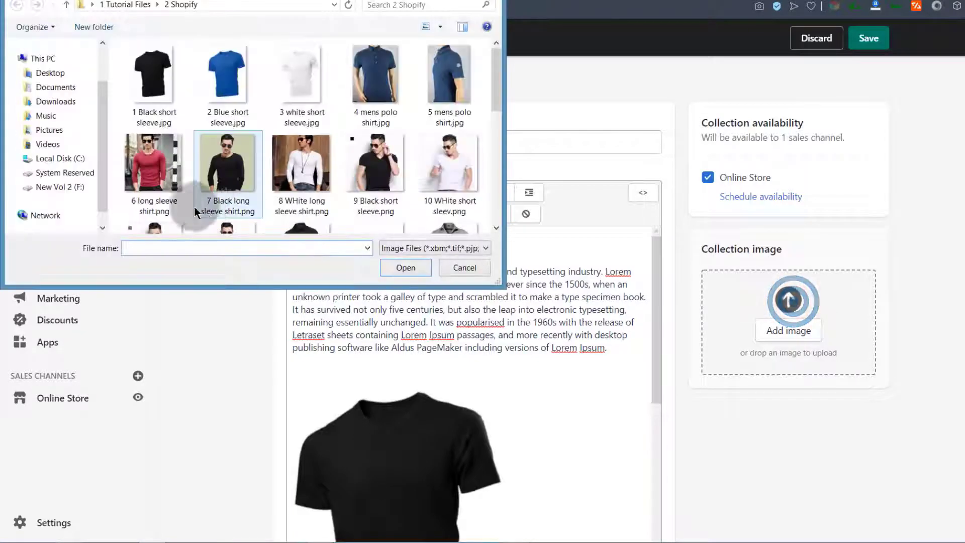
pyautogui.doubleClick(153, 80)
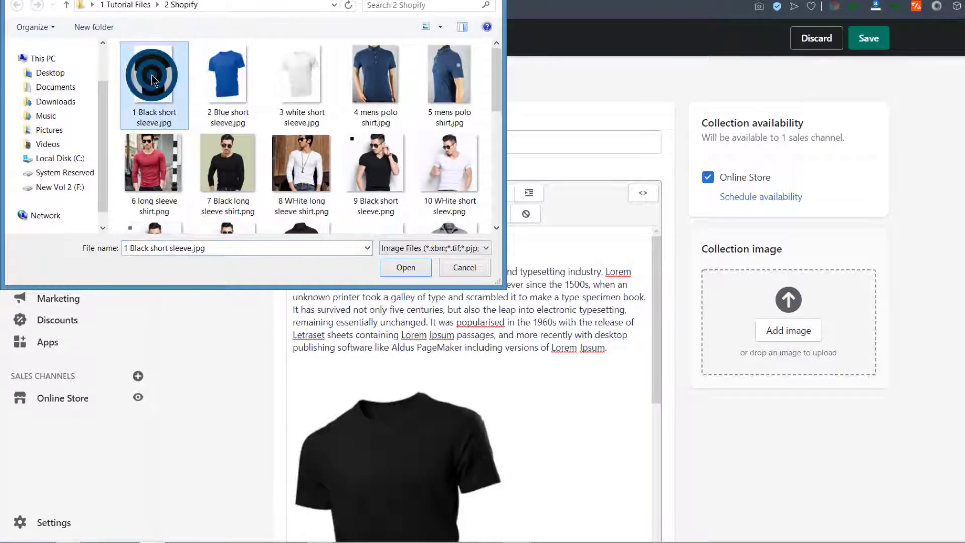
pyautogui.scroll(-8, 273, 302)
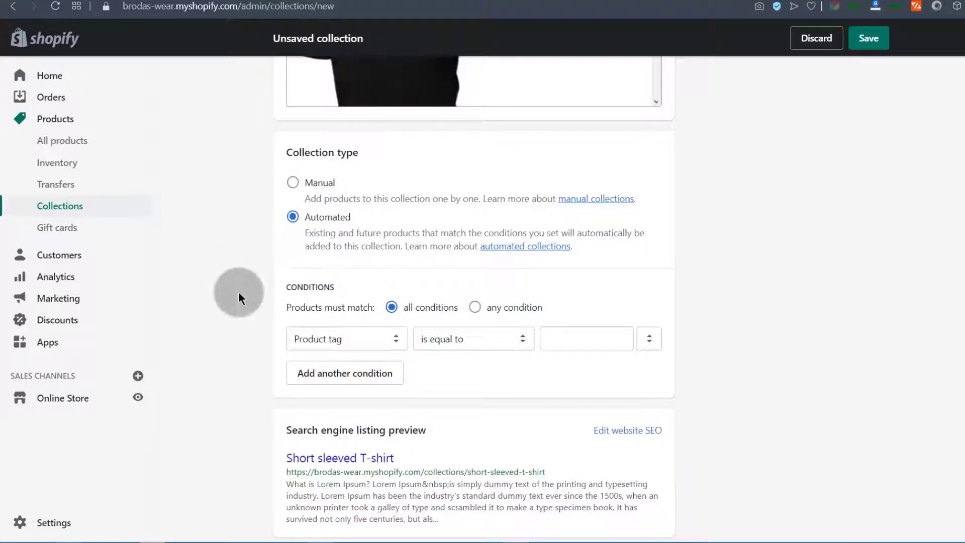
# Set the automated collection to require products to match all conditions
pyautogui.scroll(-2, 236, 293)
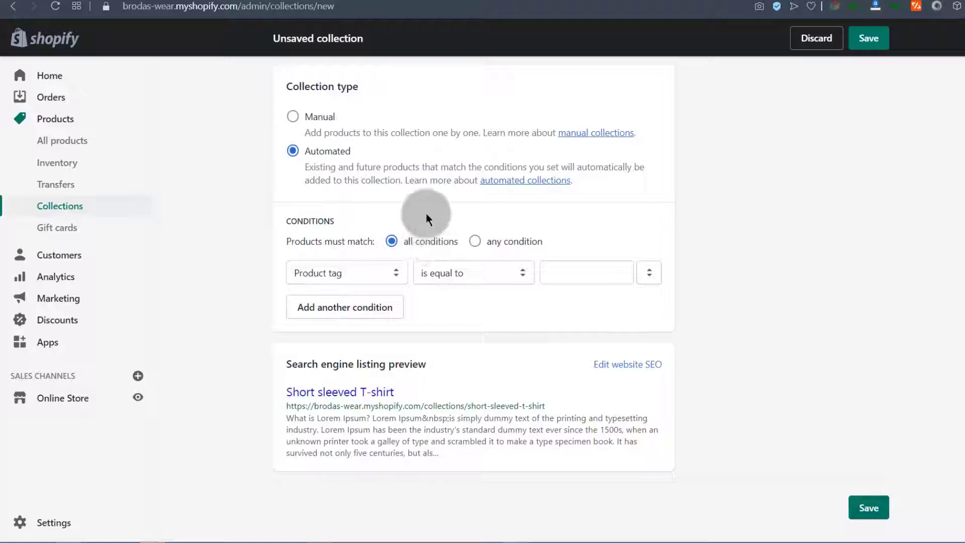
pyautogui.click(475, 242)
pyautogui.click(392, 242)
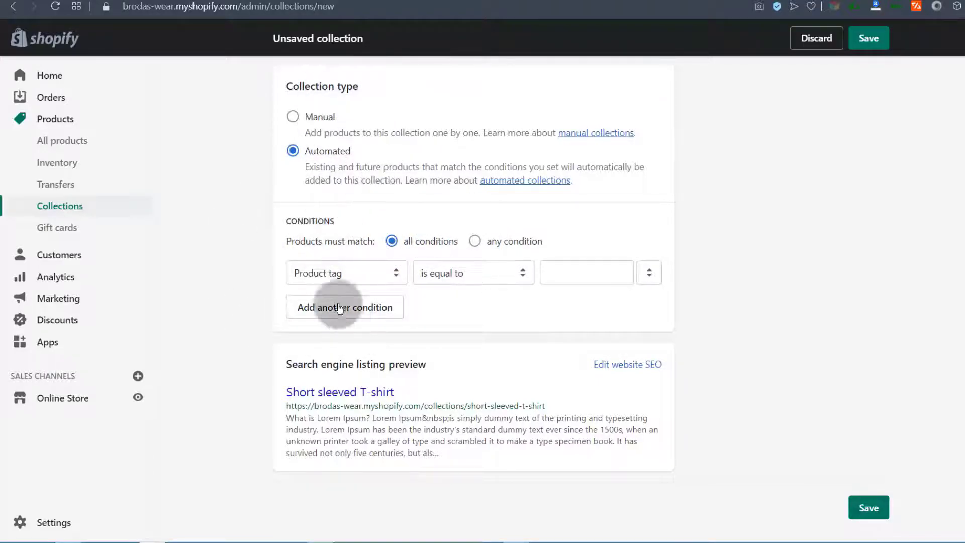
# Make the condition 'Product type is equal to T-Shirt'
pyautogui.click(331, 272)
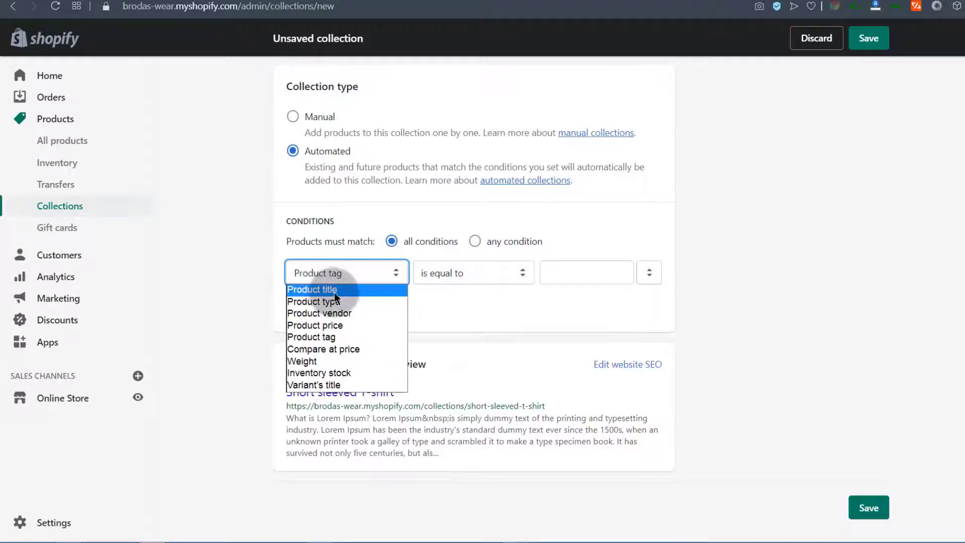
pyautogui.click(306, 302)
pyautogui.click(581, 272)
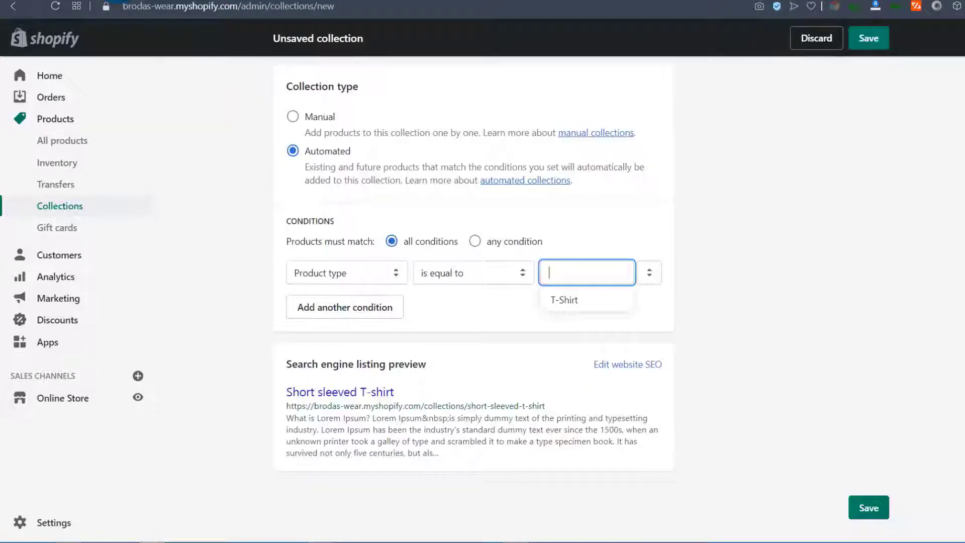
pyautogui.click(369, 336)
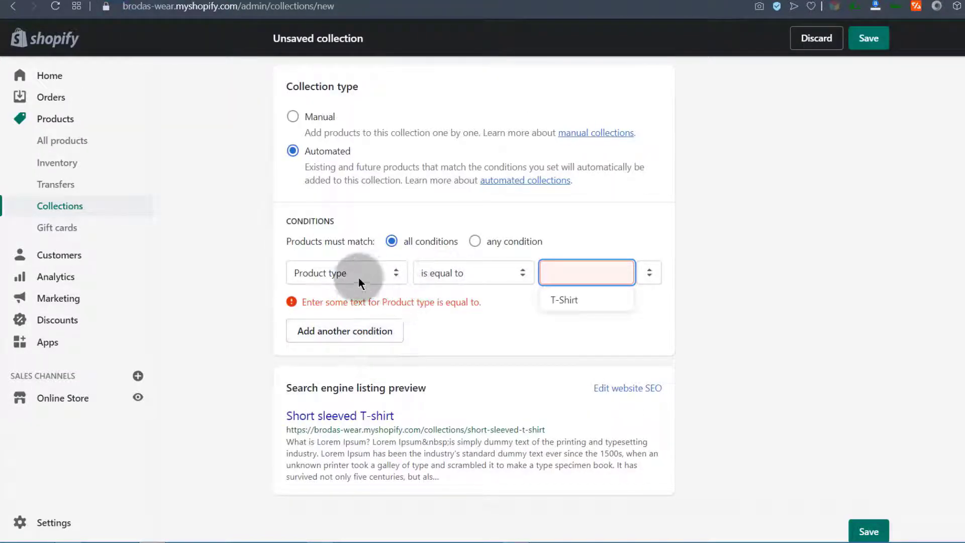
pyautogui.click(343, 273)
pyautogui.click(589, 269)
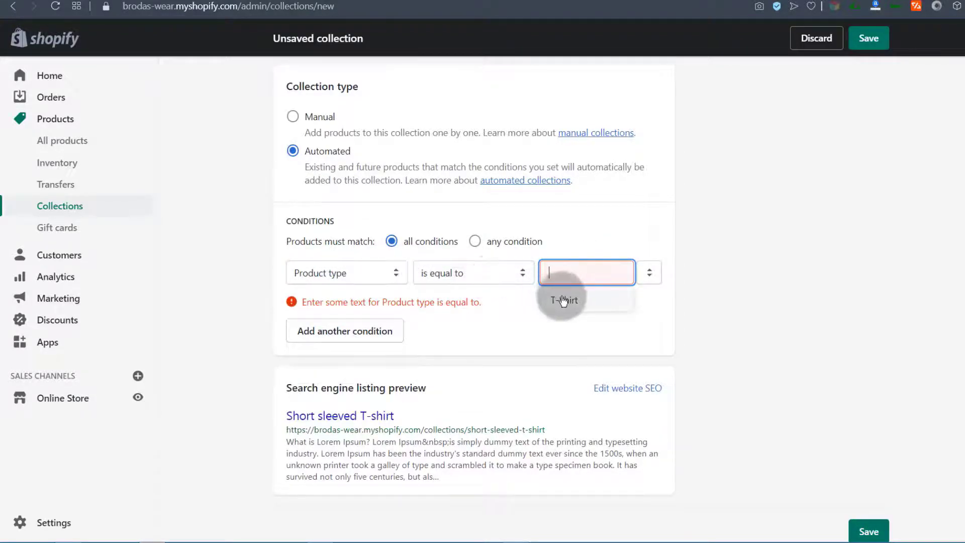
pyautogui.click(563, 300)
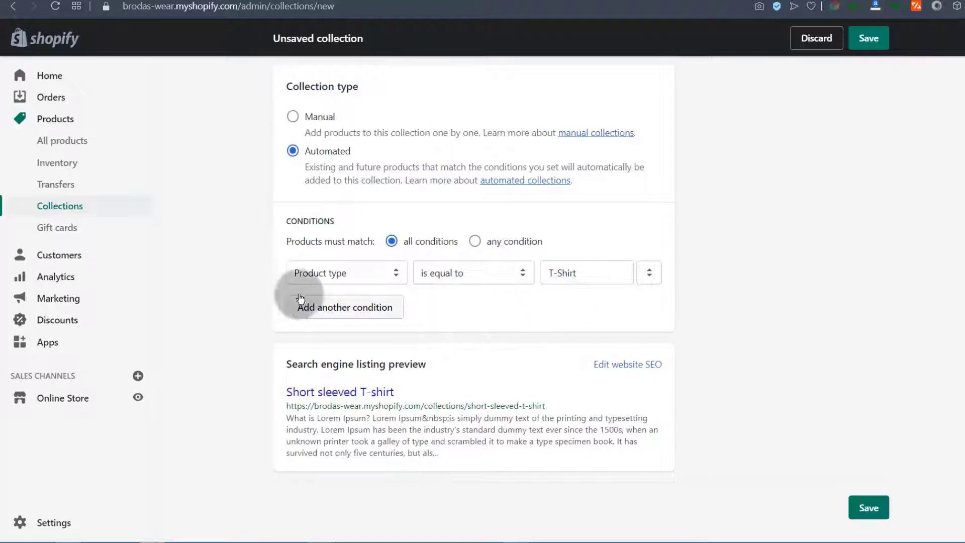
pyautogui.click(325, 272)
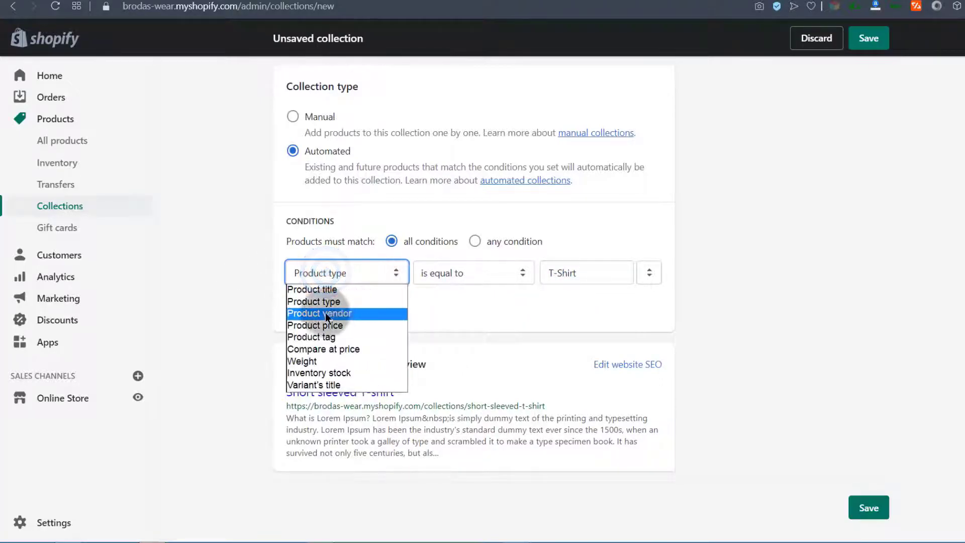
# Try a product price condition, then restore product type equal to T-Shirt
pyautogui.click(318, 326)
pyautogui.click(566, 271)
pyautogui.click(324, 273)
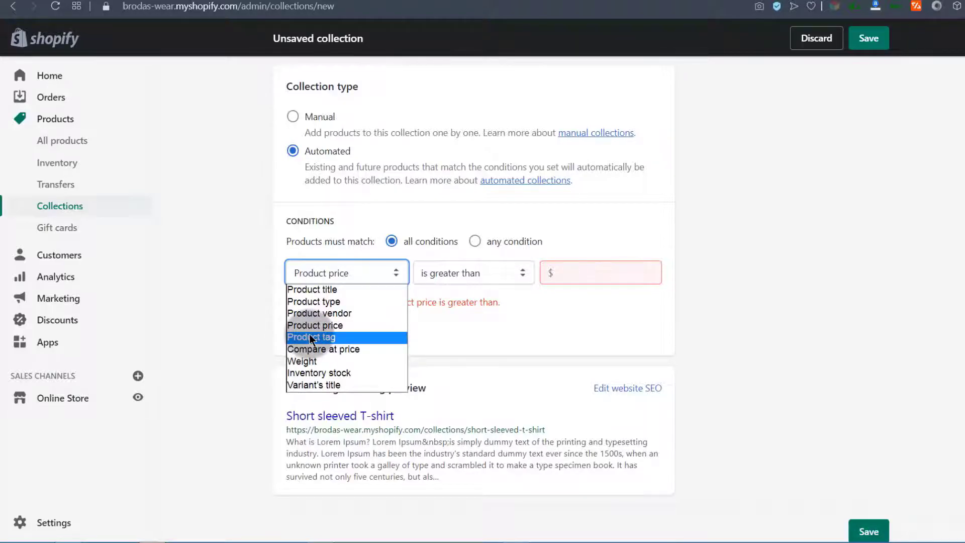
pyautogui.click(305, 301)
pyautogui.click(581, 270)
pyautogui.click(579, 300)
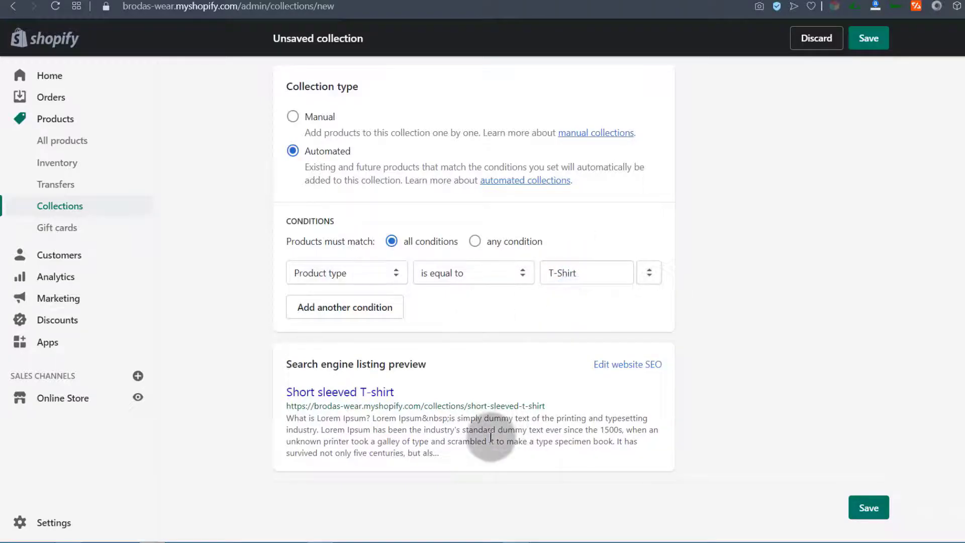
# Change the condition to product tag equal to 'Short sleeve t-shirt'
pyautogui.click(346, 270)
pyautogui.click(314, 339)
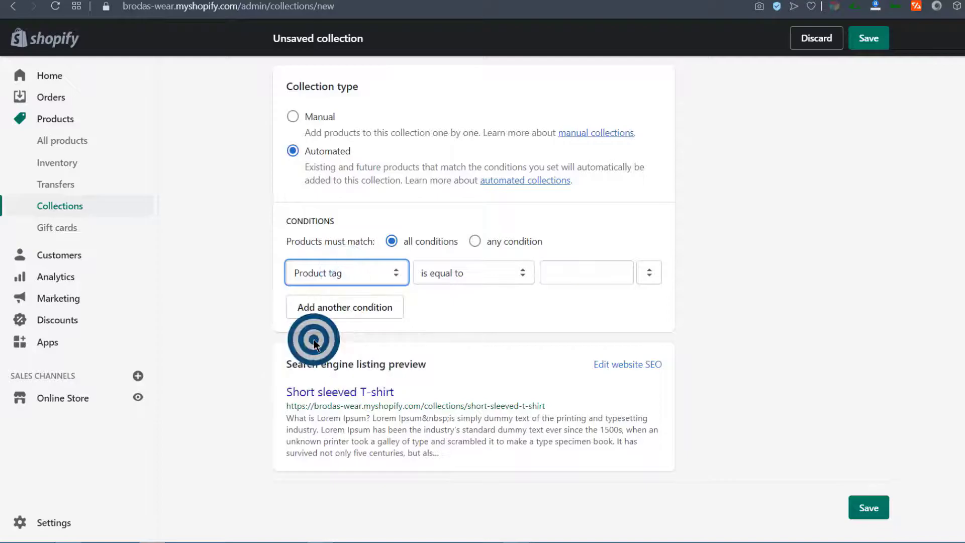
pyautogui.click(325, 275)
pyautogui.click(324, 275)
pyautogui.scroll(6, 375, 269)
pyautogui.scroll(3, 336, 251)
pyautogui.moveTo(350, 143); pyautogui.dragTo(299, 143)
pyautogui.scroll(-10, 243, 367)
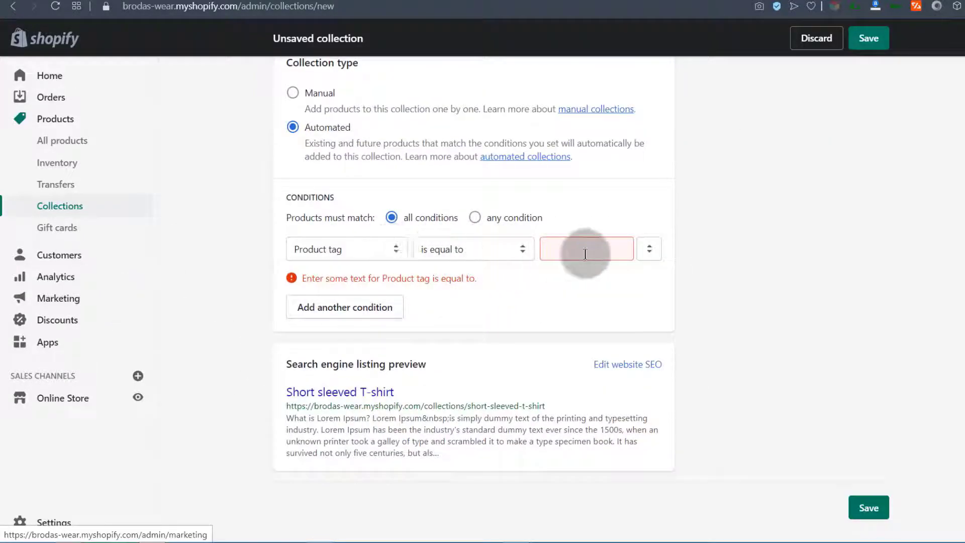
pyautogui.click(565, 248)
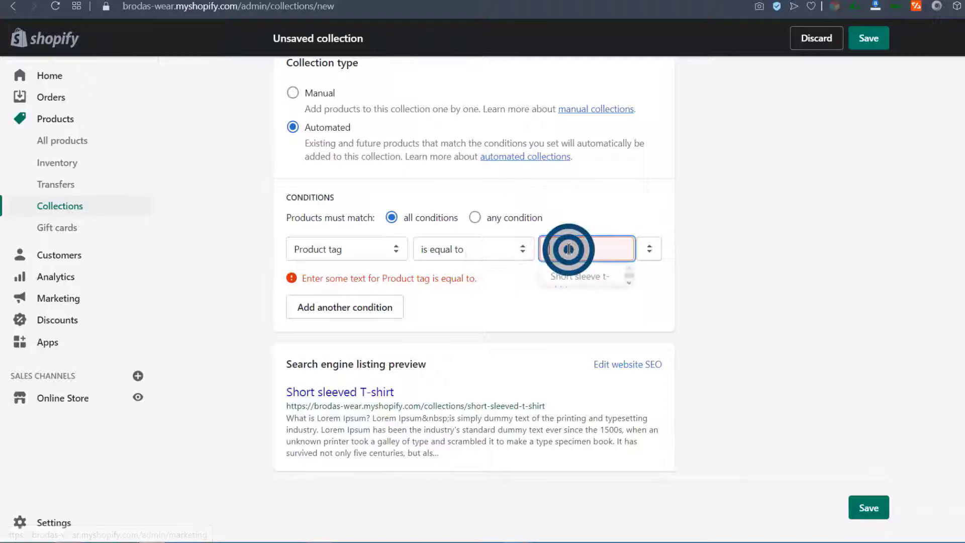
pyautogui.click(582, 274)
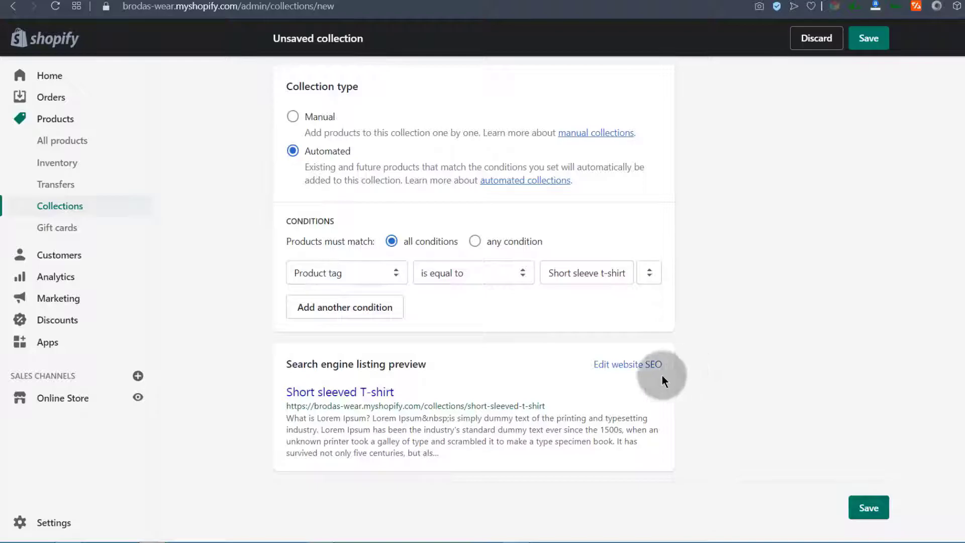
# Trim the SEO description to its first Lorem Ipsum paragraph, 272 of 320 characters
pyautogui.click(630, 364)
pyautogui.scroll(-5, 532, 392)
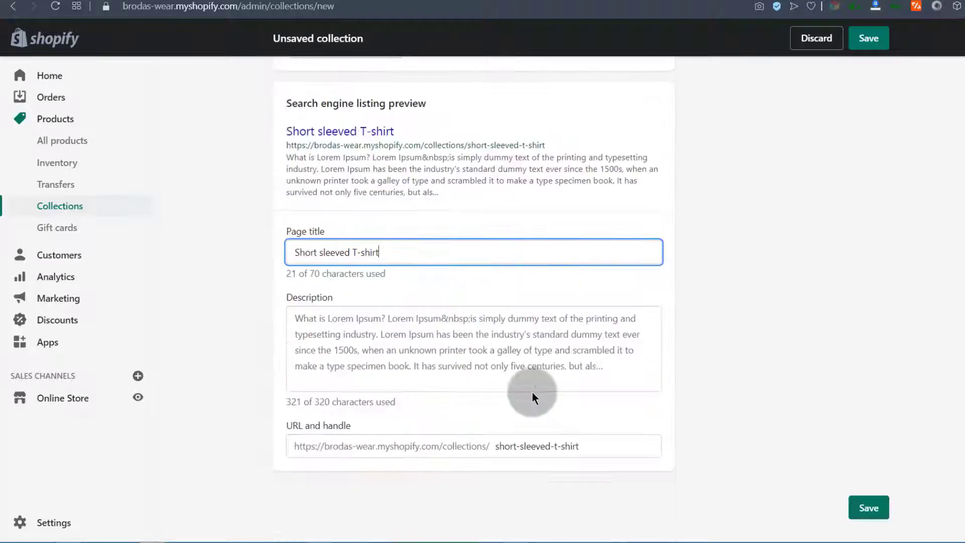
pyautogui.moveTo(295, 250); pyautogui.dragTo(396, 251)
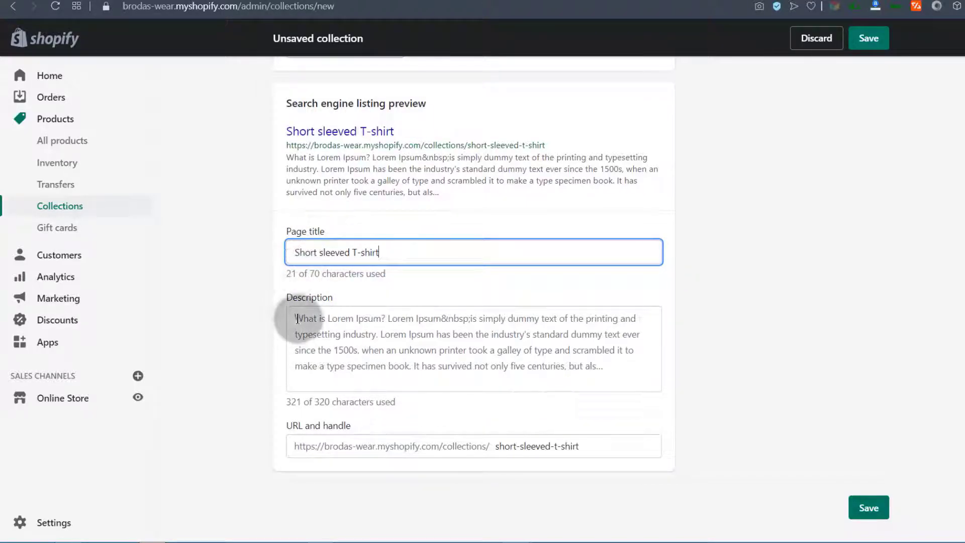
pyautogui.moveTo(296, 318); pyautogui.dragTo(418, 189)
pyautogui.scroll(-3, 548, 372)
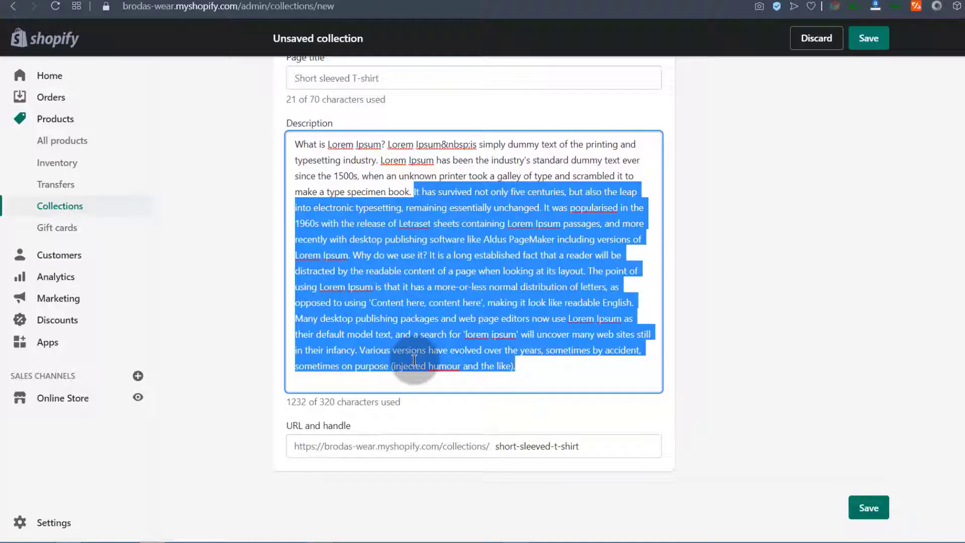
pyautogui.press('BackSpace')
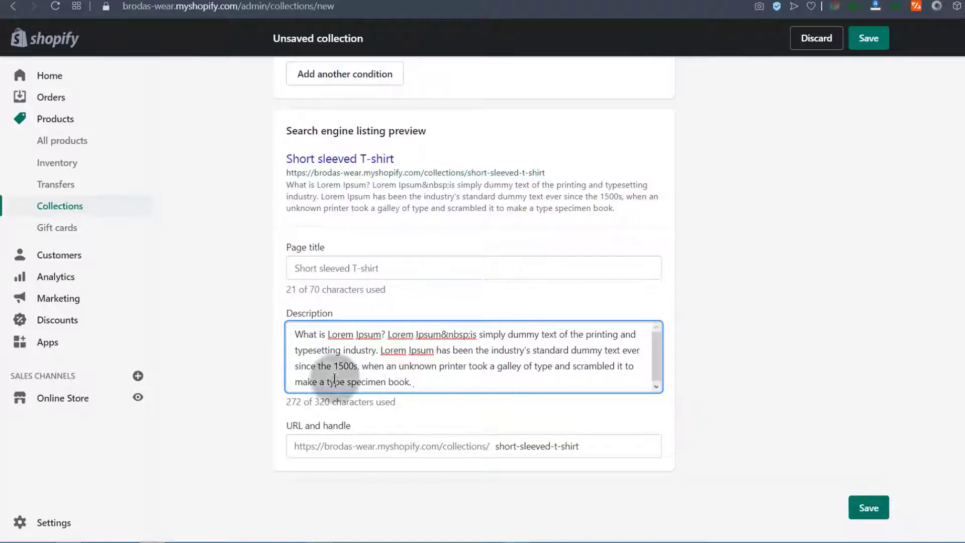
pyautogui.moveTo(391, 265); pyautogui.dragTo(295, 268)
pyautogui.moveTo(295, 334); pyautogui.dragTo(386, 364)
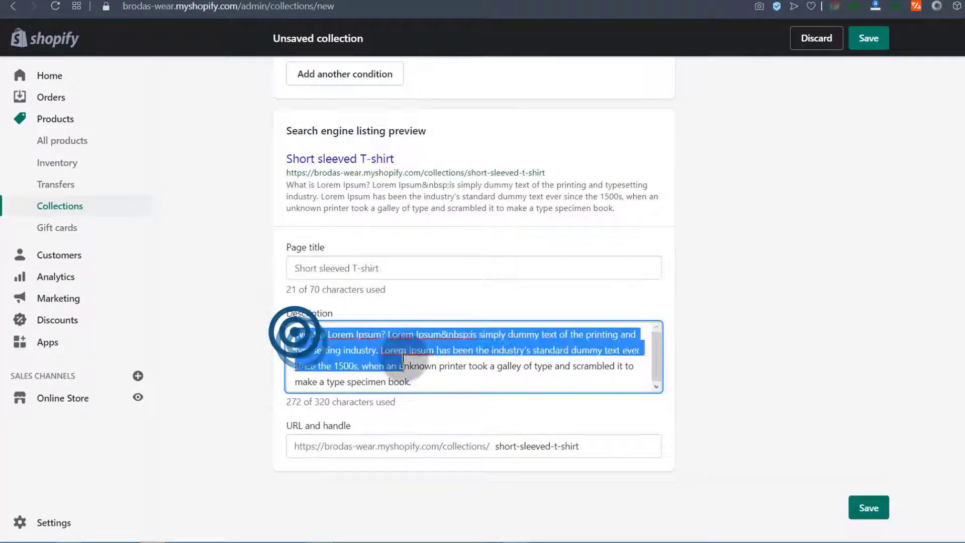
pyautogui.click(809, 351)
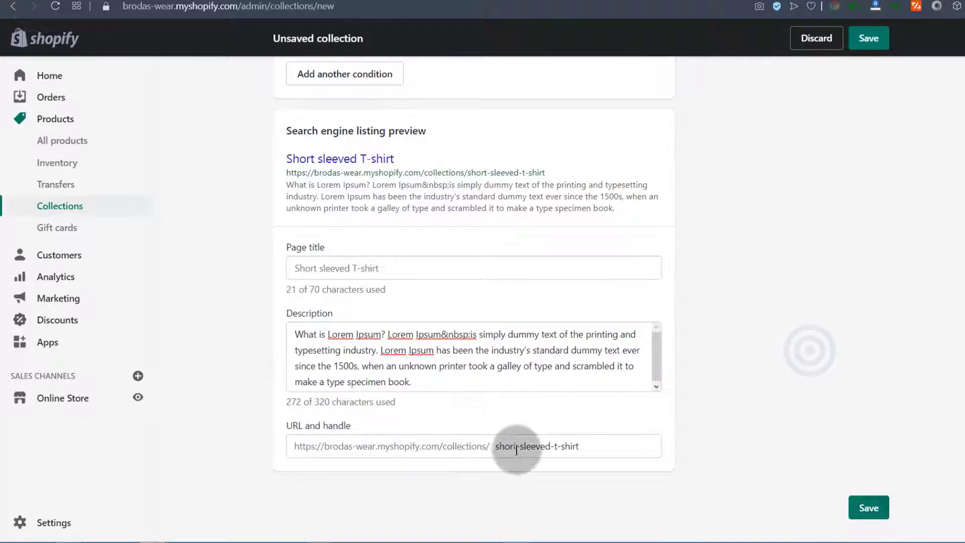
# Check the collection's URL handle and leave it unchanged
pyautogui.click(491, 444)
pyautogui.click(579, 442)
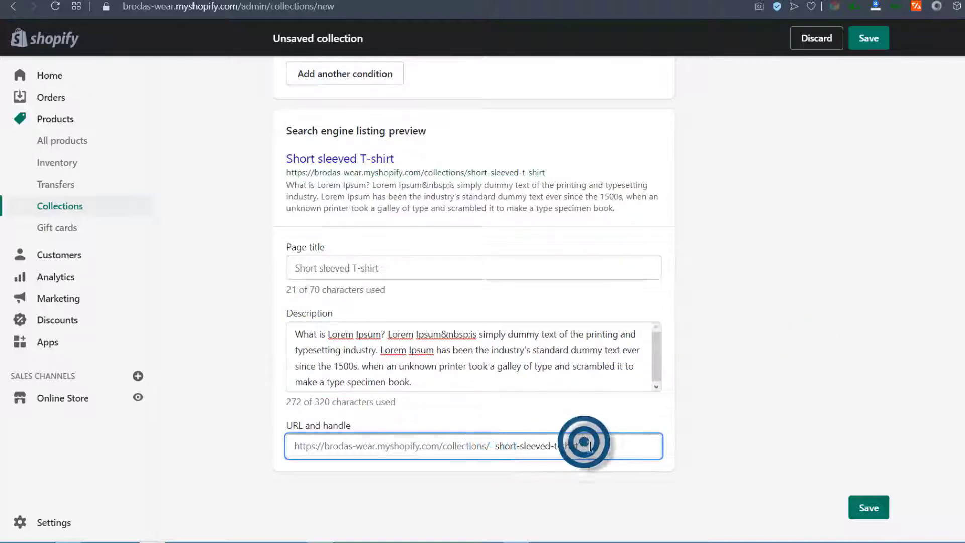
pyautogui.click(825, 397)
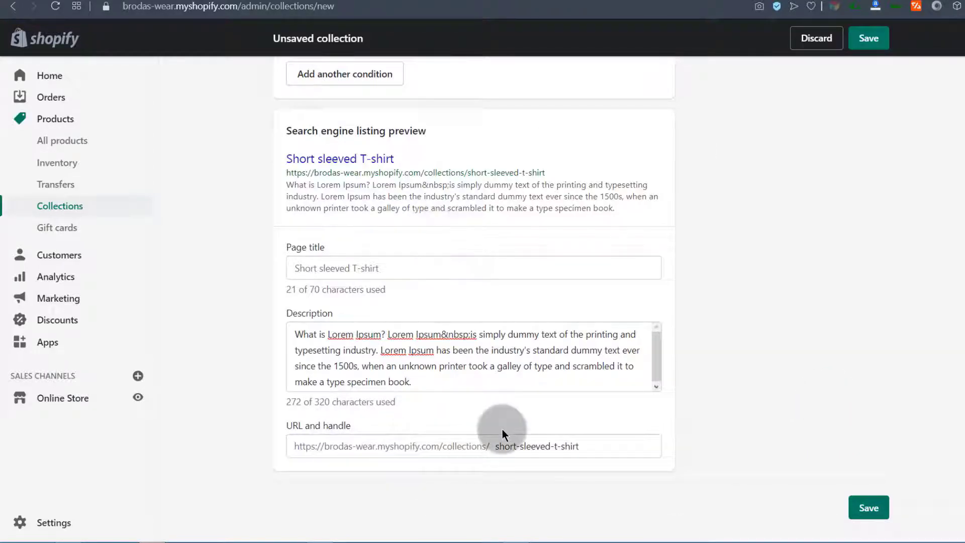
# Save the new collection and view it on the online store
pyautogui.click(873, 516)
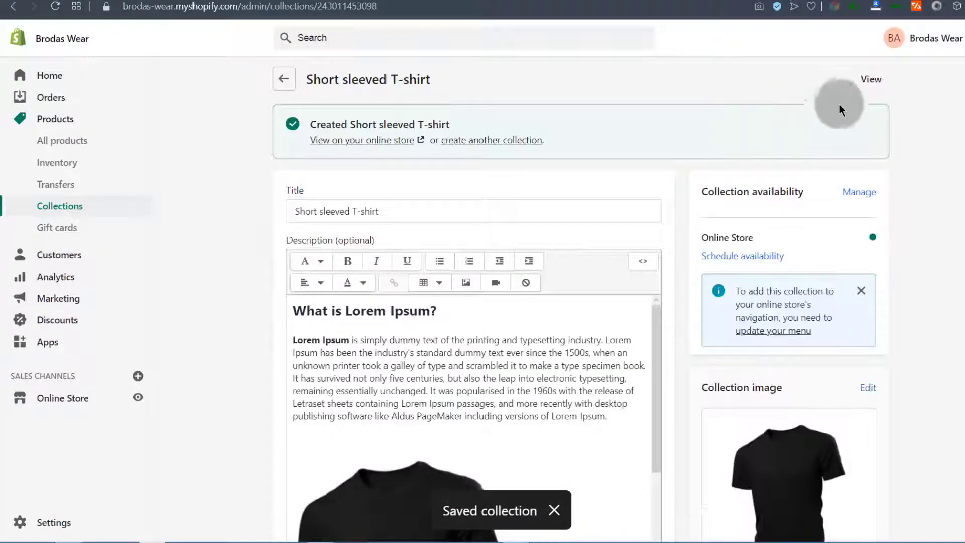
pyautogui.click(874, 81)
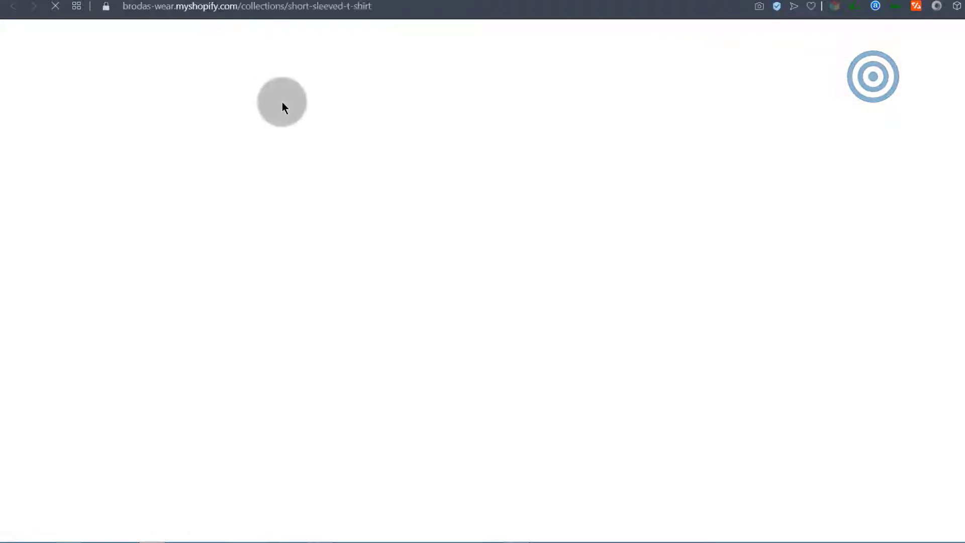
pyautogui.scroll(-4, 292, 326)
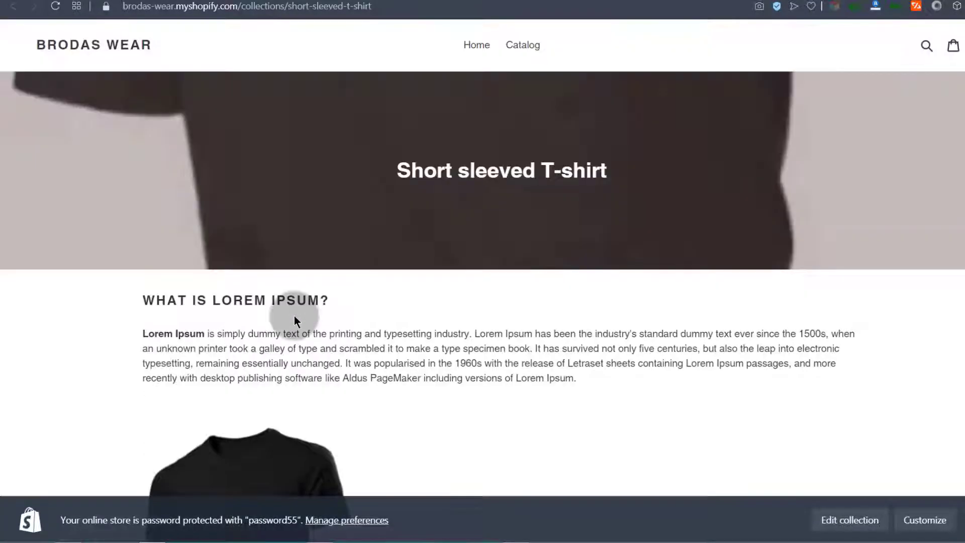
pyautogui.scroll(-12, 487, 252)
pyautogui.scroll(12, 488, 240)
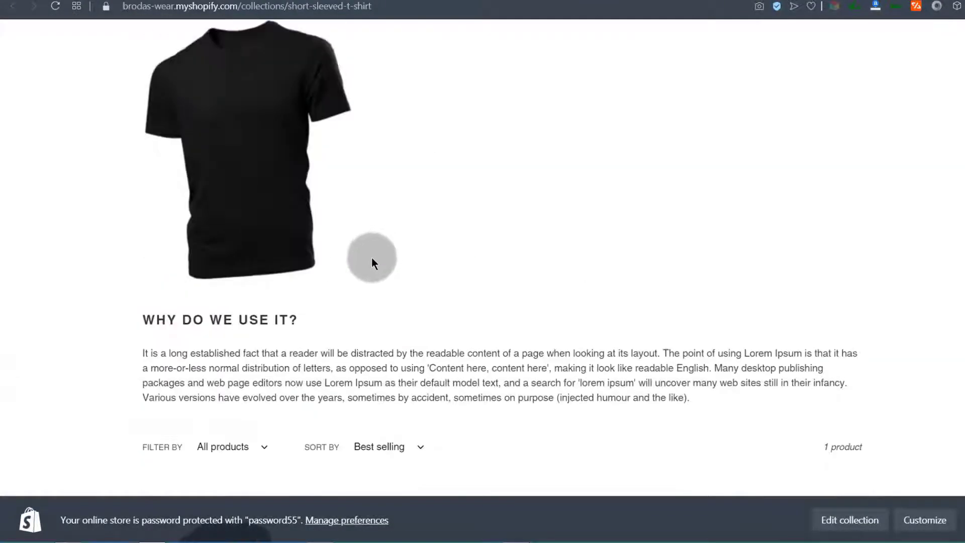
pyautogui.scroll(-12, 330, 340)
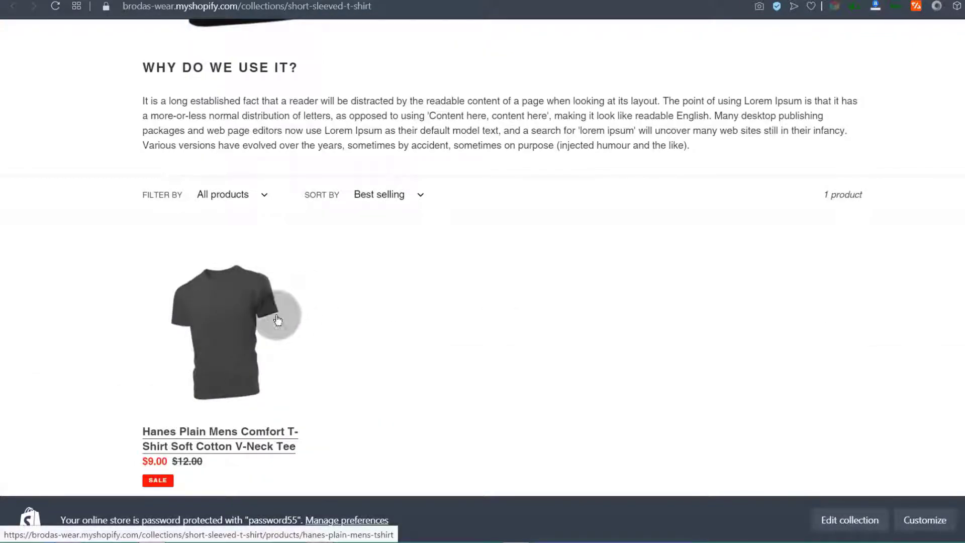
pyautogui.scroll(10, 287, 301)
pyautogui.scroll(-12, 310, 352)
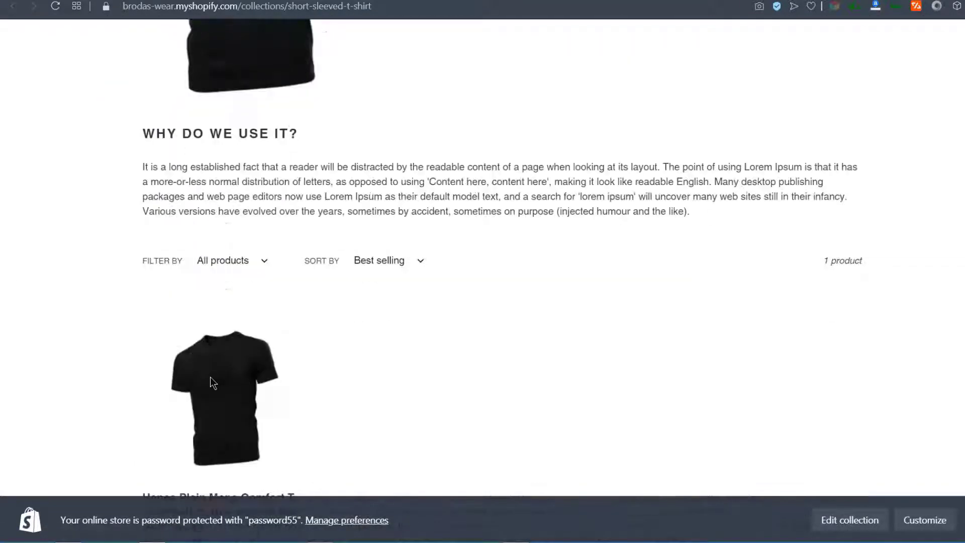
pyautogui.scroll(-6, 347, 282)
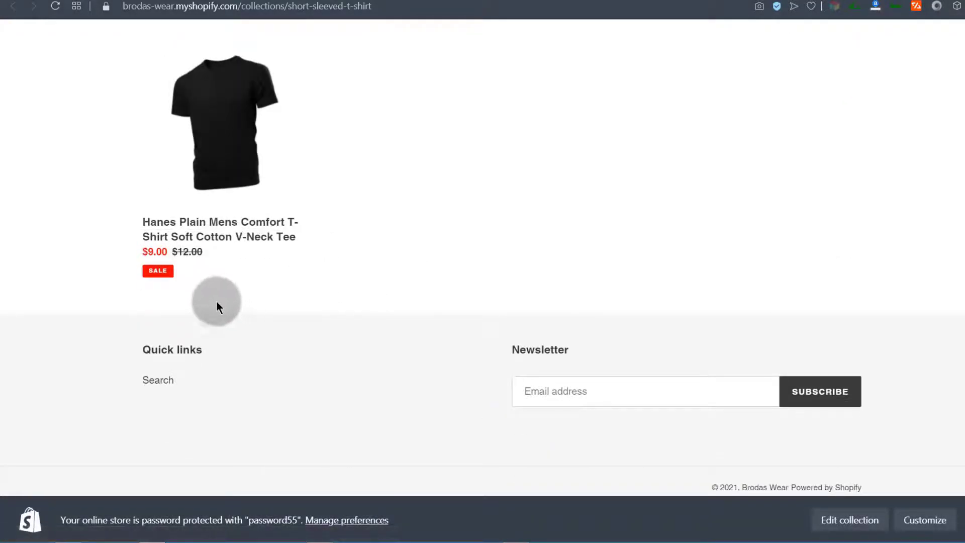
pyautogui.scroll(8, 217, 304)
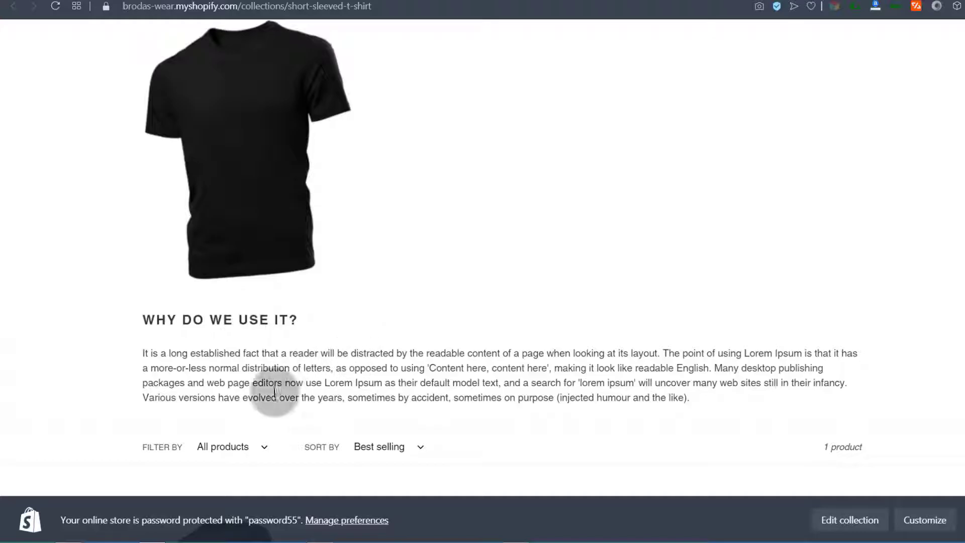
pyautogui.scroll(8, 269, 391)
pyautogui.scroll(-5, 265, 382)
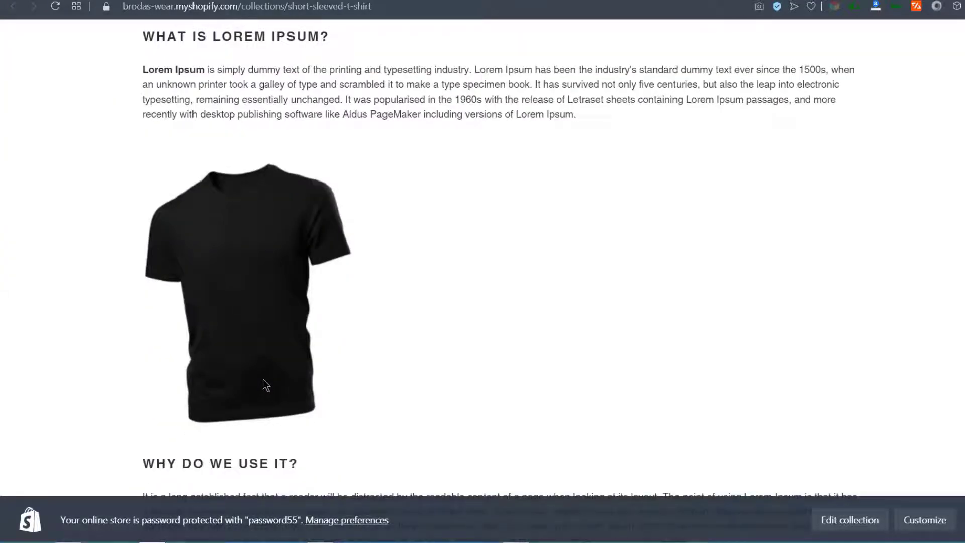
pyautogui.scroll(-7, 264, 381)
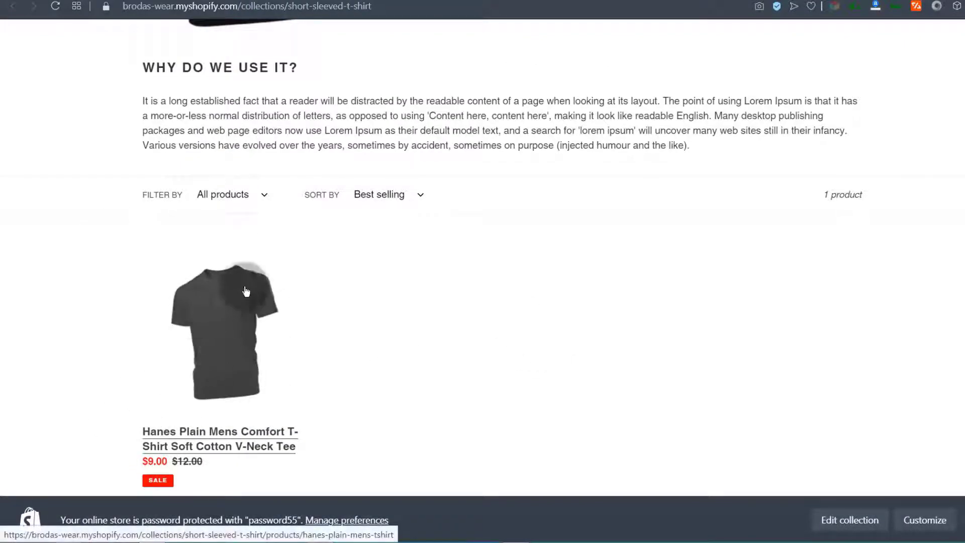
pyautogui.scroll(4, 175, 282)
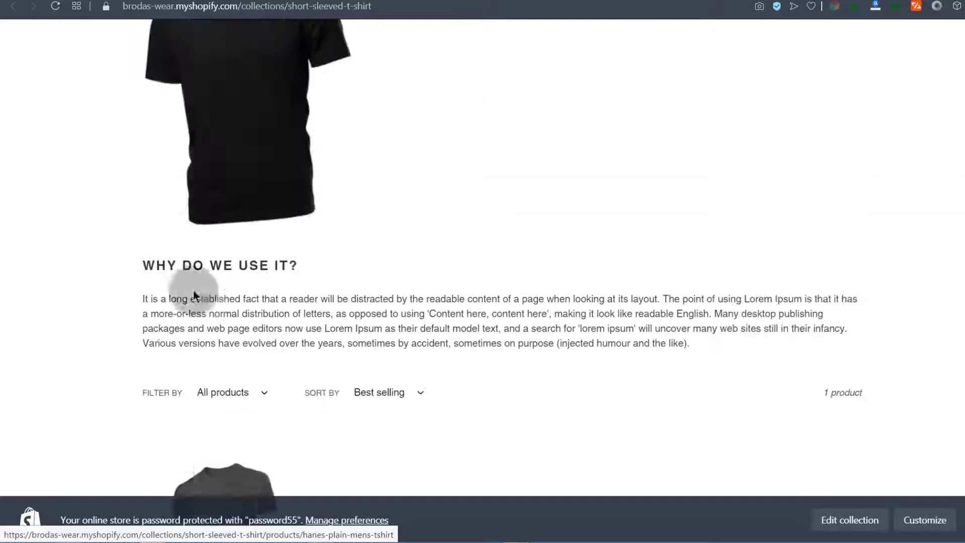
pyautogui.scroll(-7, 248, 376)
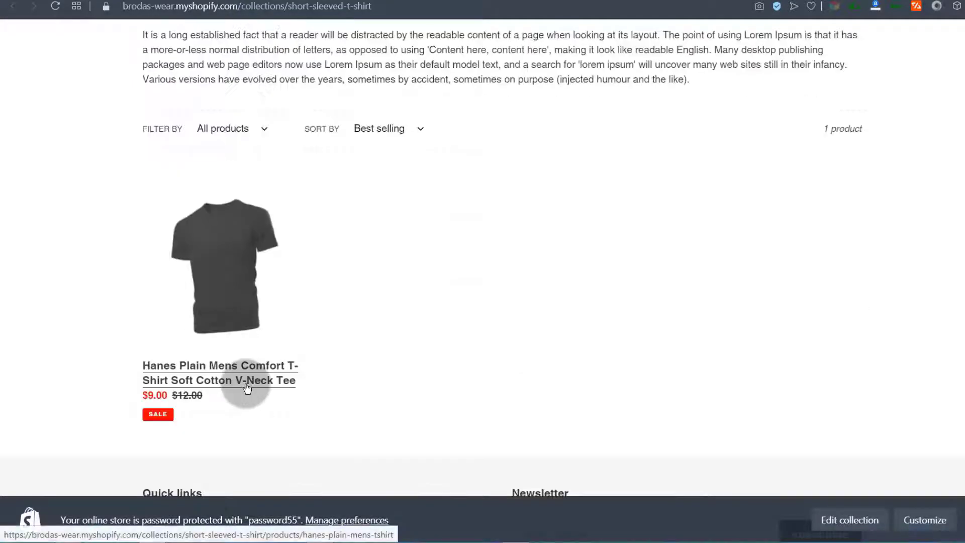
pyautogui.scroll(15, 226, 370)
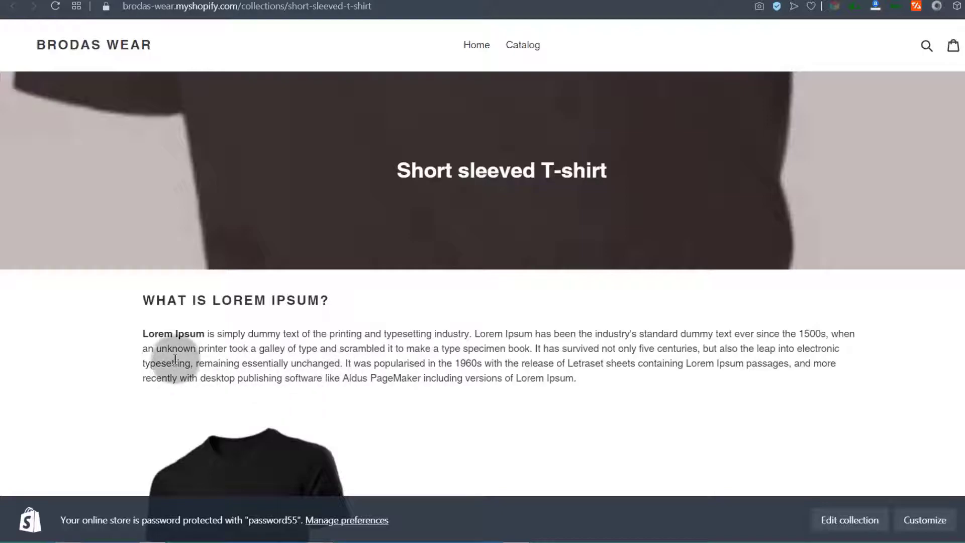
# Hide the store preview bar and browse the storefront collection page
pyautogui.click(963, 520)
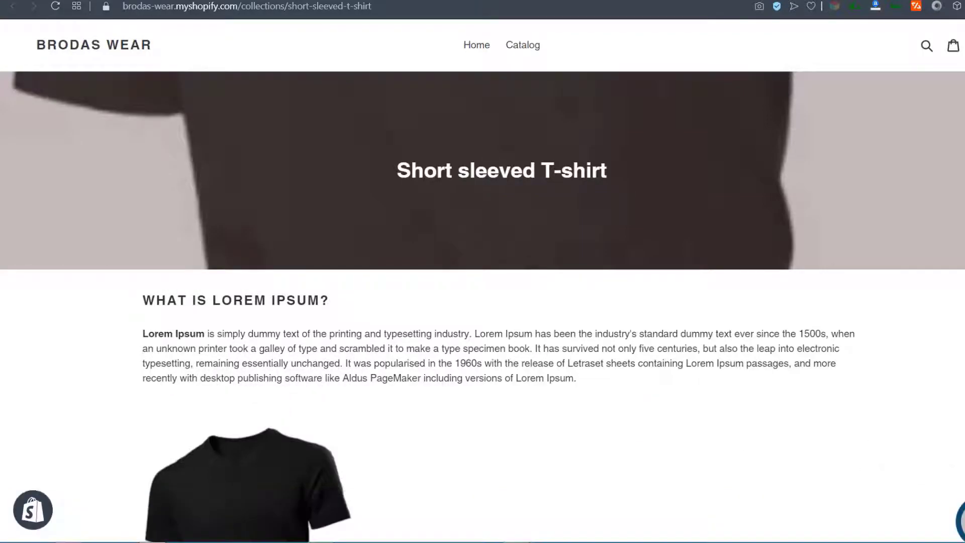
pyautogui.scroll(-15, 220, 353)
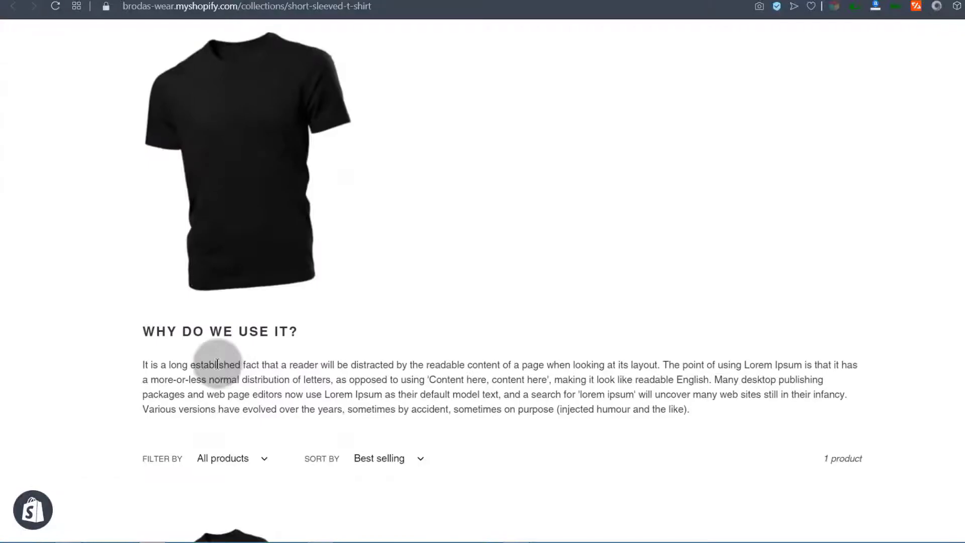
pyautogui.scroll(12, 201, 265)
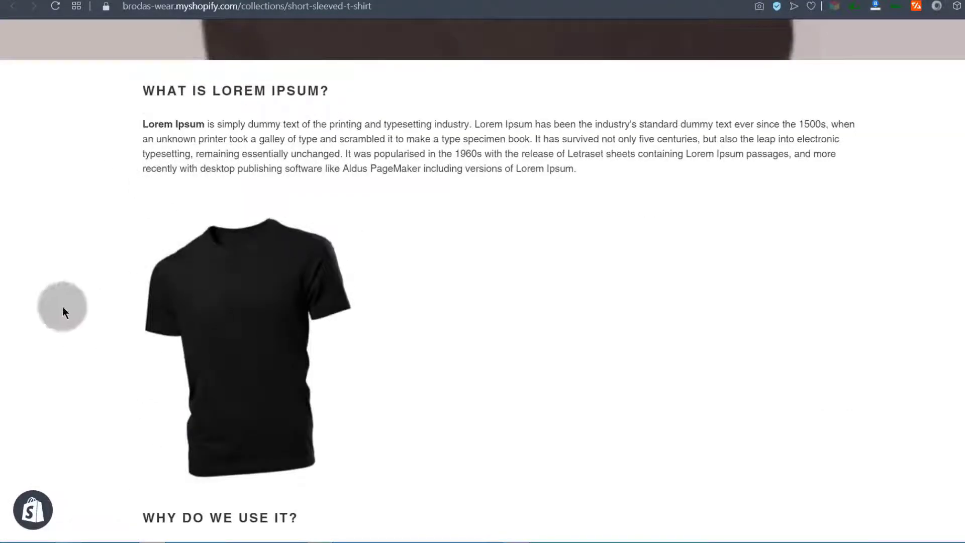
pyautogui.scroll(4, 175, 370)
pyautogui.scroll(-6, 197, 306)
pyautogui.scroll(-10, 196, 306)
pyautogui.scroll(8, 218, 302)
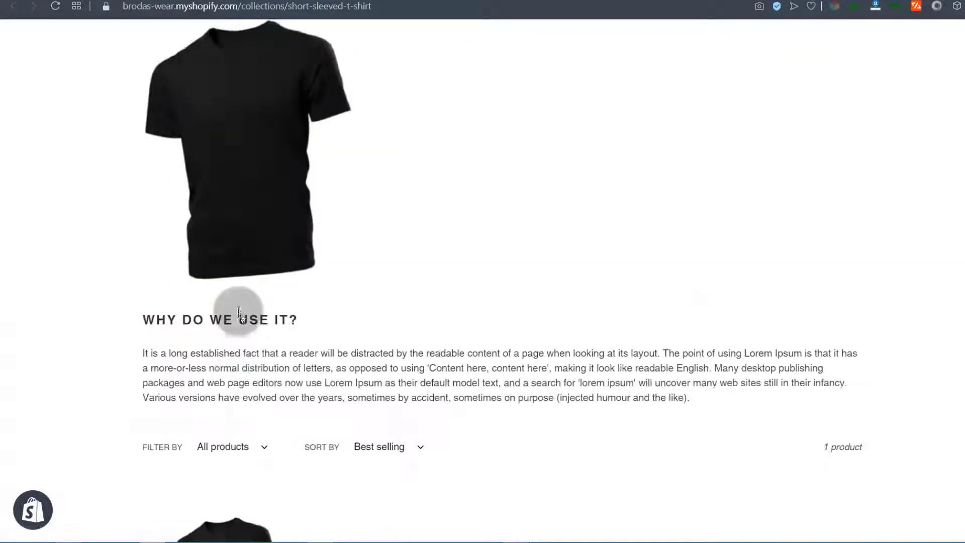
pyautogui.scroll(8, 239, 311)
pyautogui.scroll(-5, 282, 347)
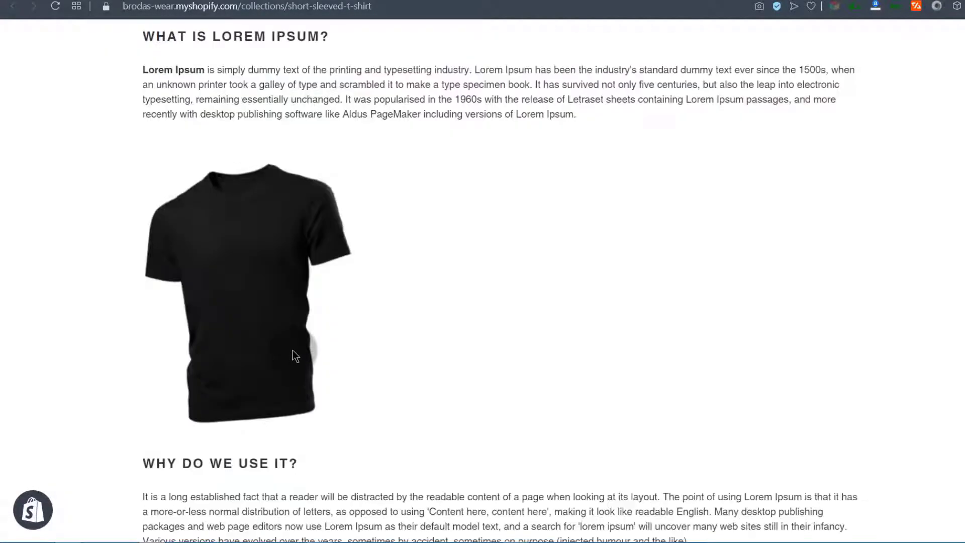
pyautogui.scroll(-10, 293, 350)
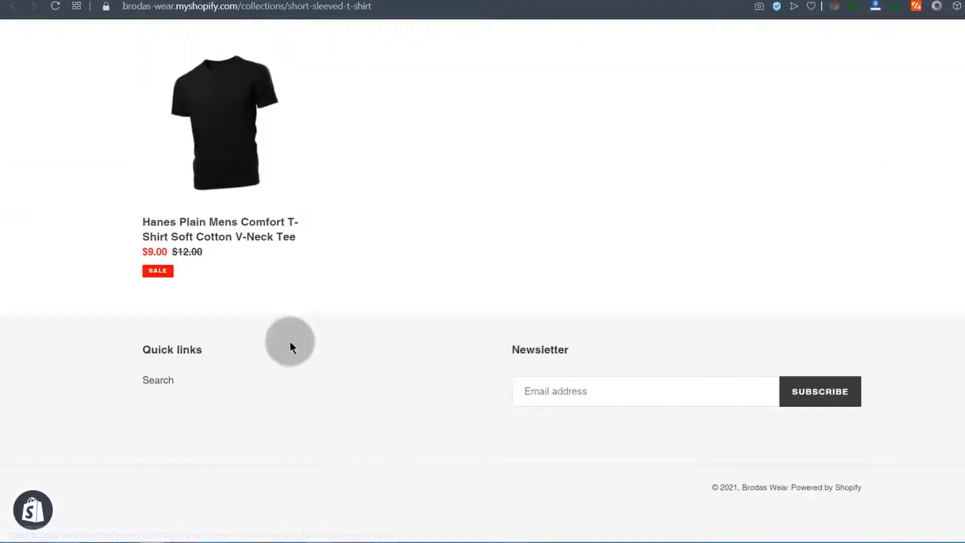
# Open the Hanes tee product page, then return to the admin collection
pyautogui.click(233, 243)
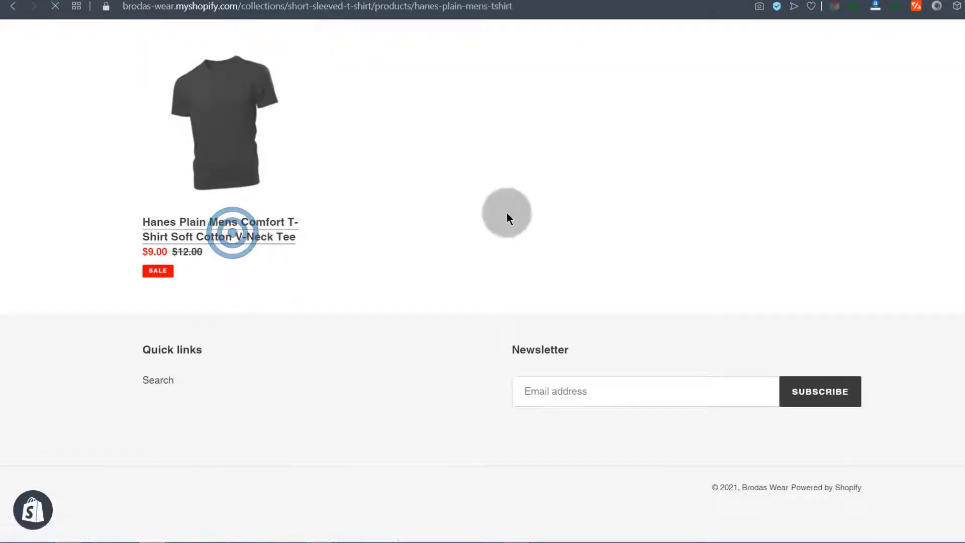
pyautogui.scroll(-12, 557, 325)
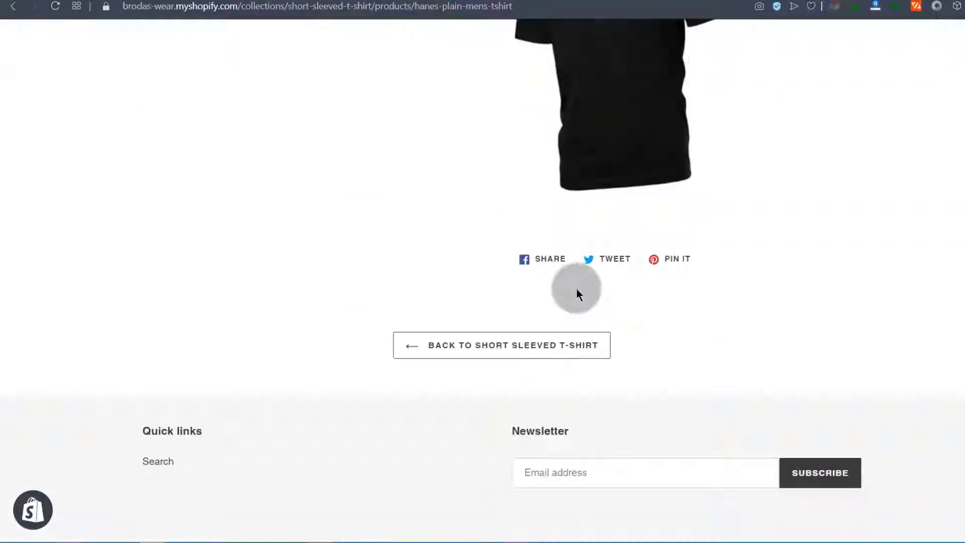
pyautogui.scroll(15, 577, 267)
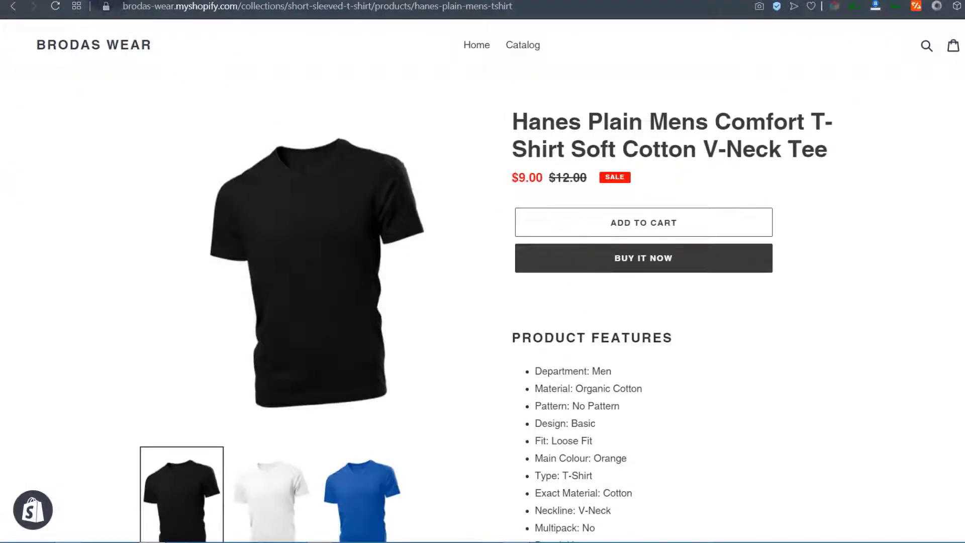
pyautogui.click(111, 0)
pyautogui.click(195, 275)
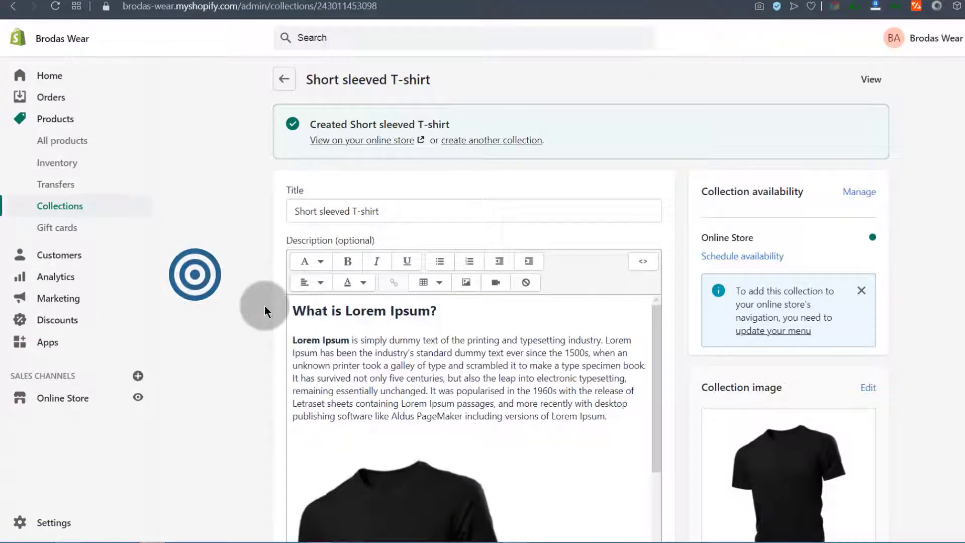
pyautogui.scroll(-10, 240, 340)
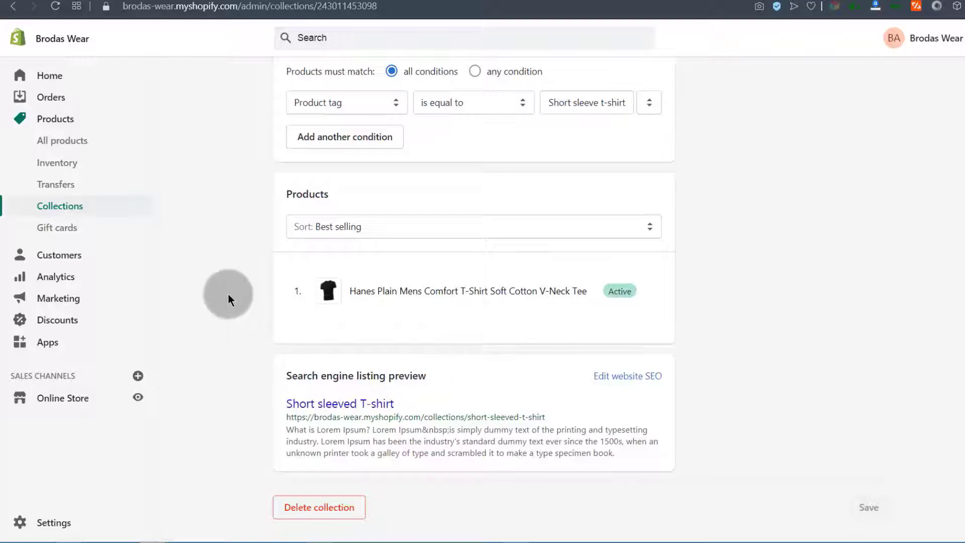
pyautogui.scroll(5, 228, 294)
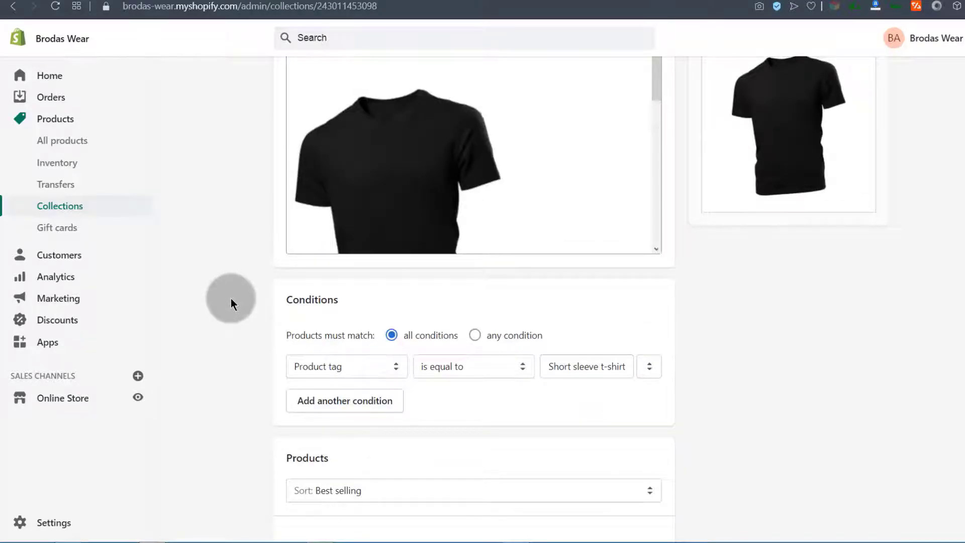
pyautogui.click(383, 368)
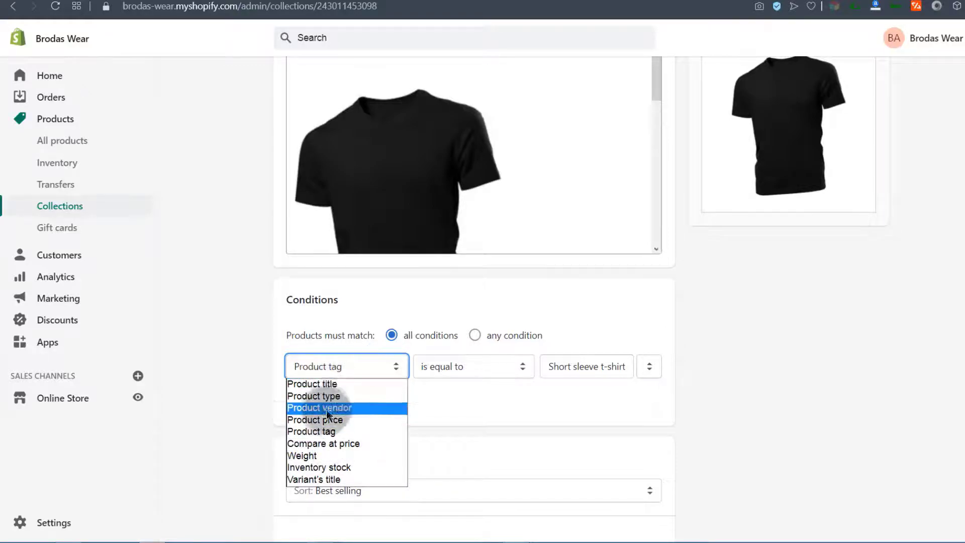
pyautogui.click(222, 398)
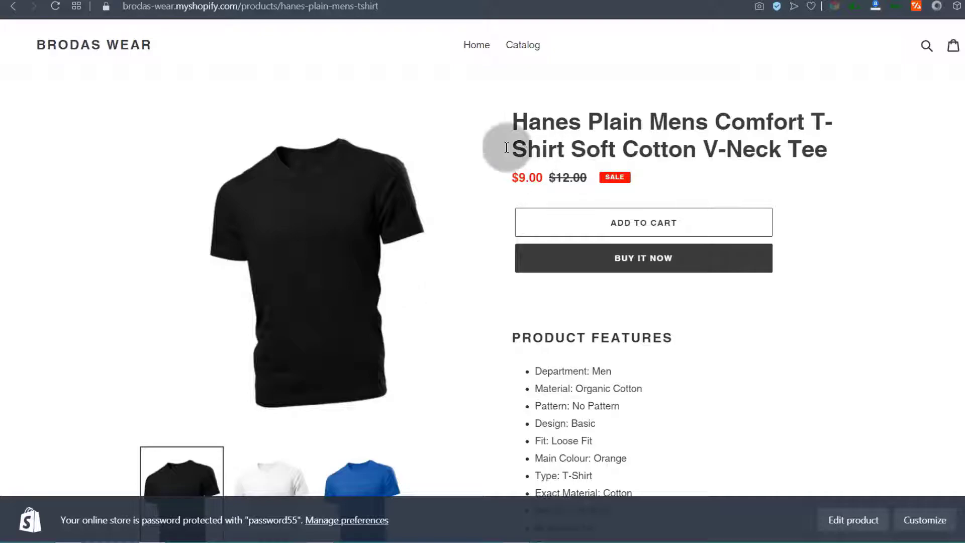
# Preview the blue, white and black shirt images on the Hanes tee storefront page
pyautogui.scroll(-3, 346, 339)
pyautogui.click(375, 368)
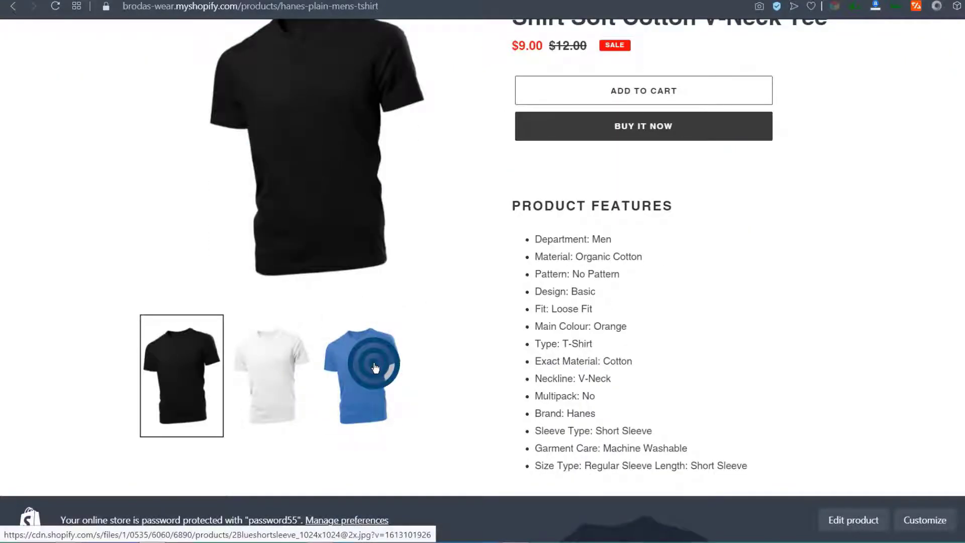
pyautogui.click(254, 370)
pyautogui.scroll(1, 447, 304)
pyautogui.scroll(-4, 447, 306)
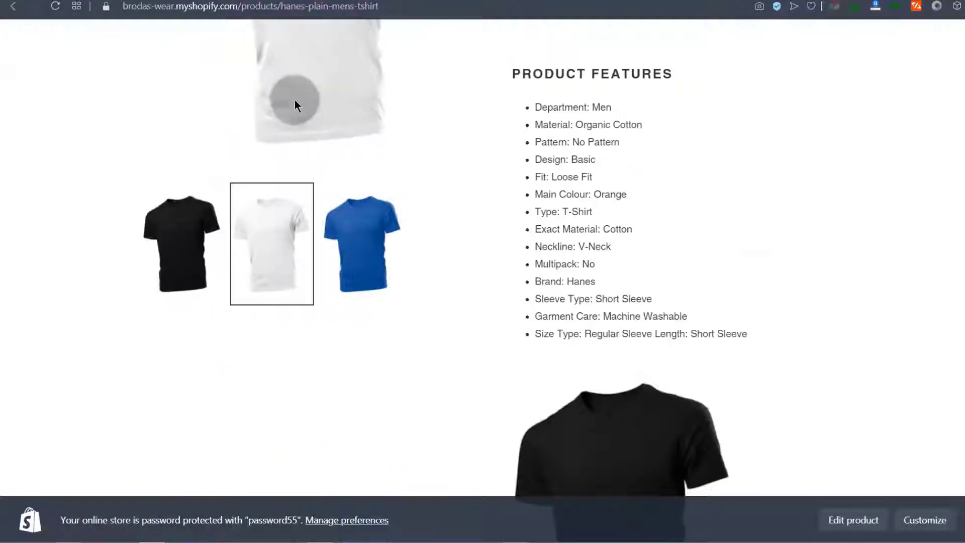
pyautogui.click(361, 251)
pyautogui.click(267, 248)
pyautogui.click(199, 245)
pyautogui.click(352, 251)
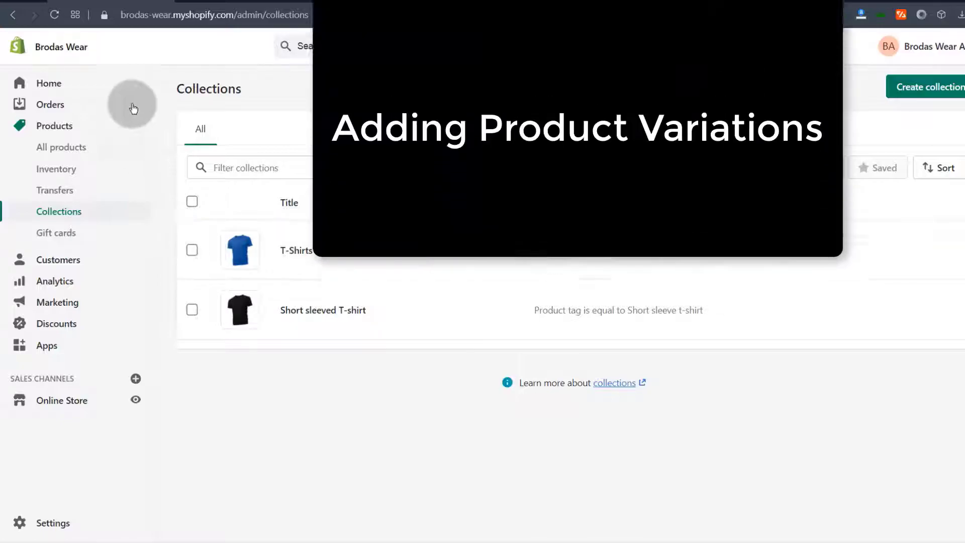
# Reopen the Hanes tee from All products and scroll down to its Variants section
pyautogui.click(45, 146)
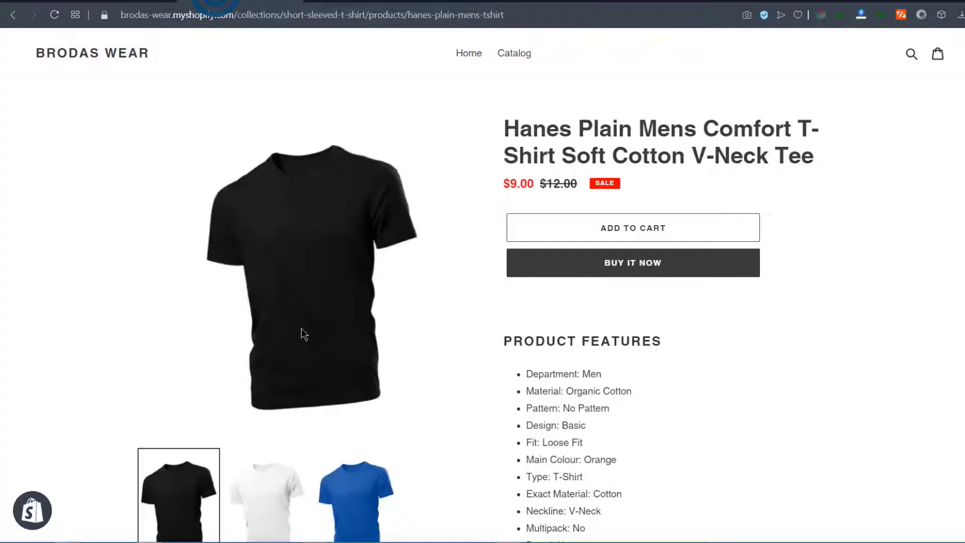
pyautogui.scroll(-5, 301, 327)
pyautogui.scroll(5, 352, 216)
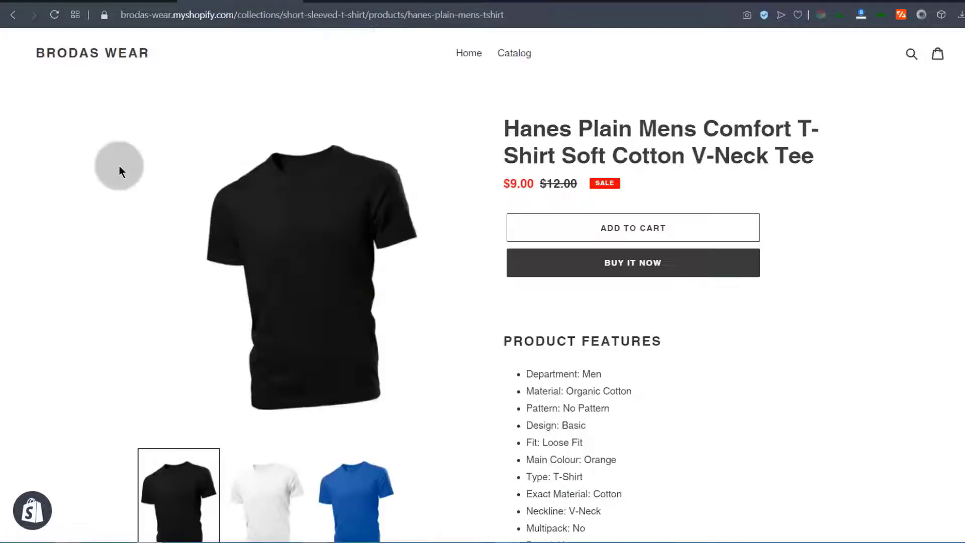
pyautogui.click(105, 2)
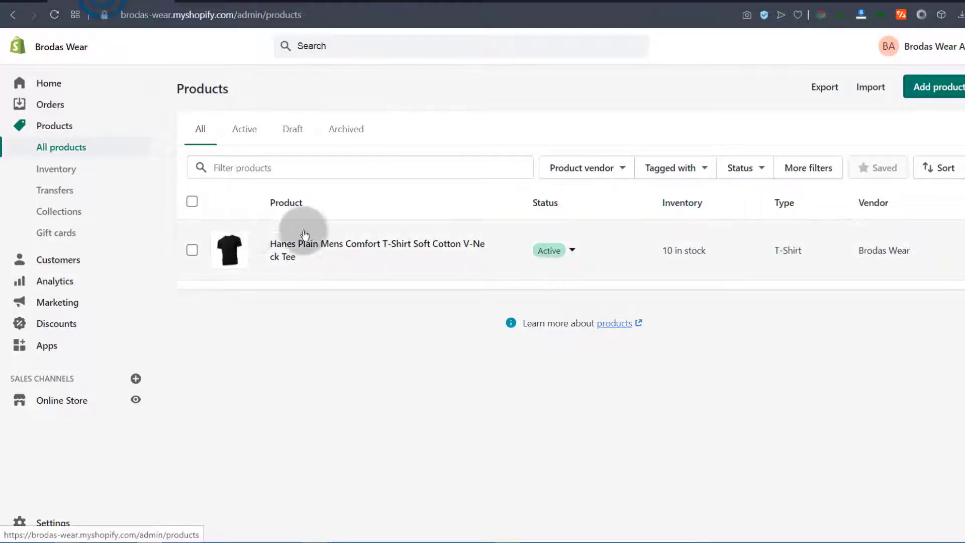
pyautogui.click(294, 246)
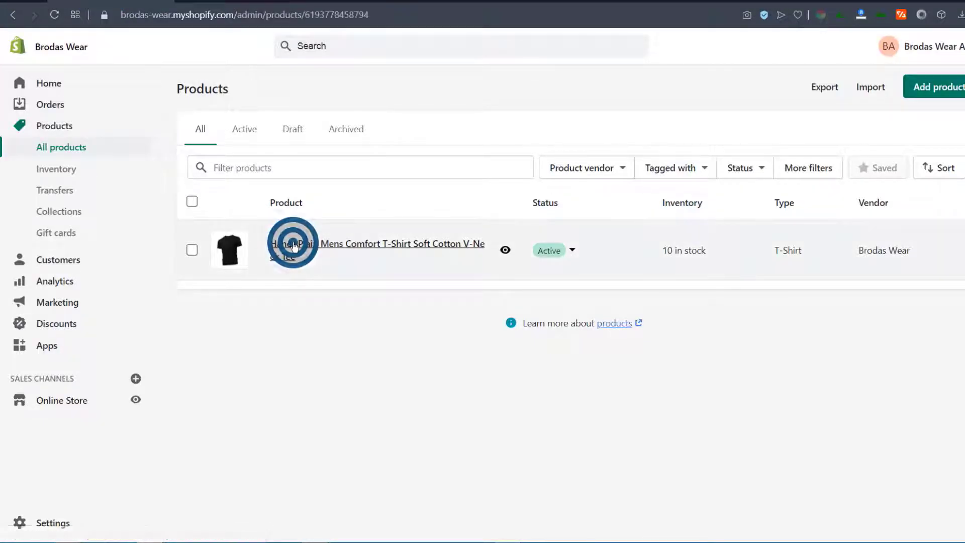
pyautogui.scroll(-4, 267, 256)
pyautogui.scroll(-14, 267, 251)
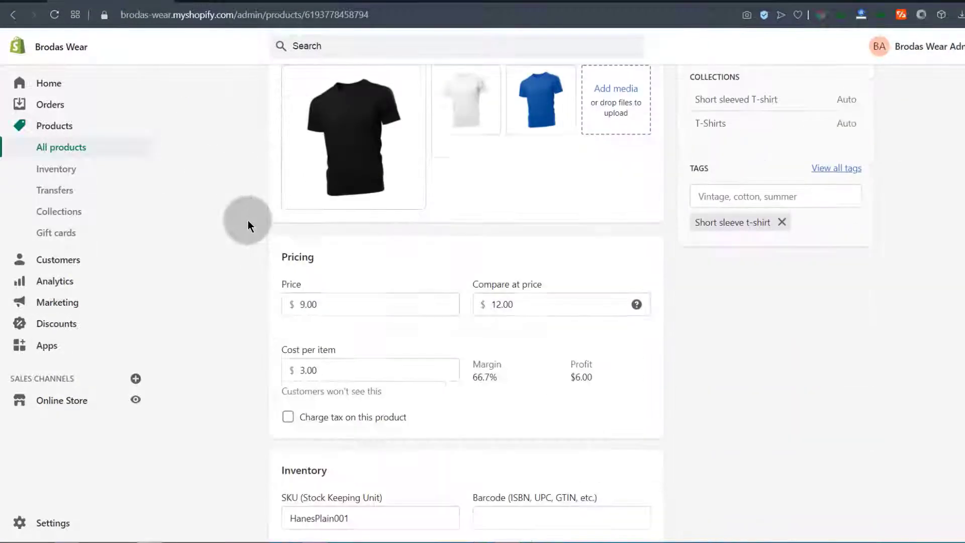
pyautogui.scroll(-10, 245, 220)
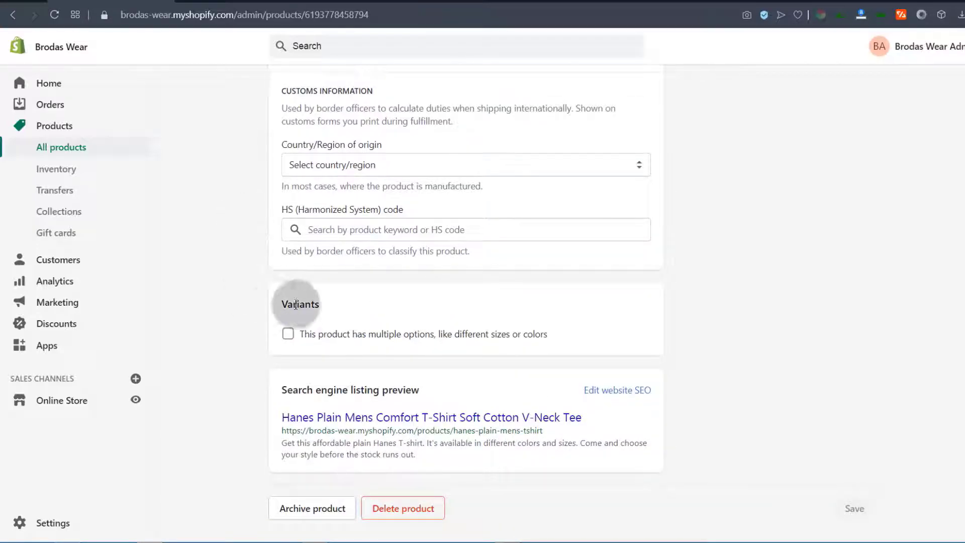
# Turn on multiple options for the product, keeping Size as the first option
pyautogui.click(287, 335)
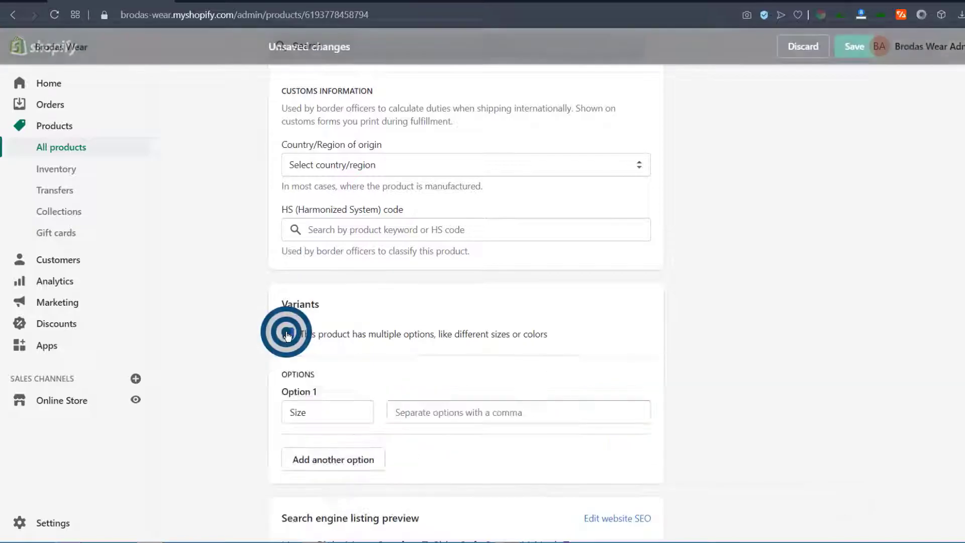
pyautogui.scroll(-3, 233, 341)
pyautogui.click(312, 283)
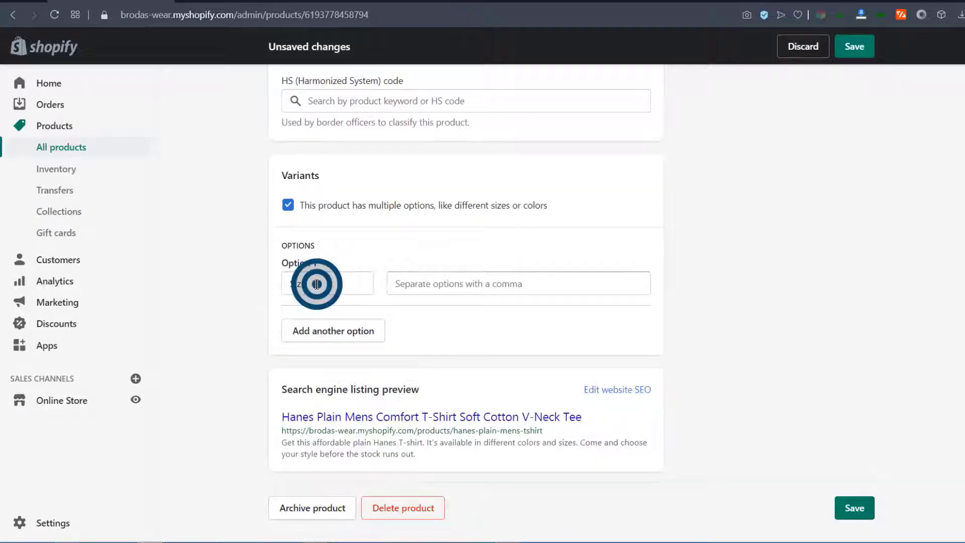
pyautogui.click(210, 294)
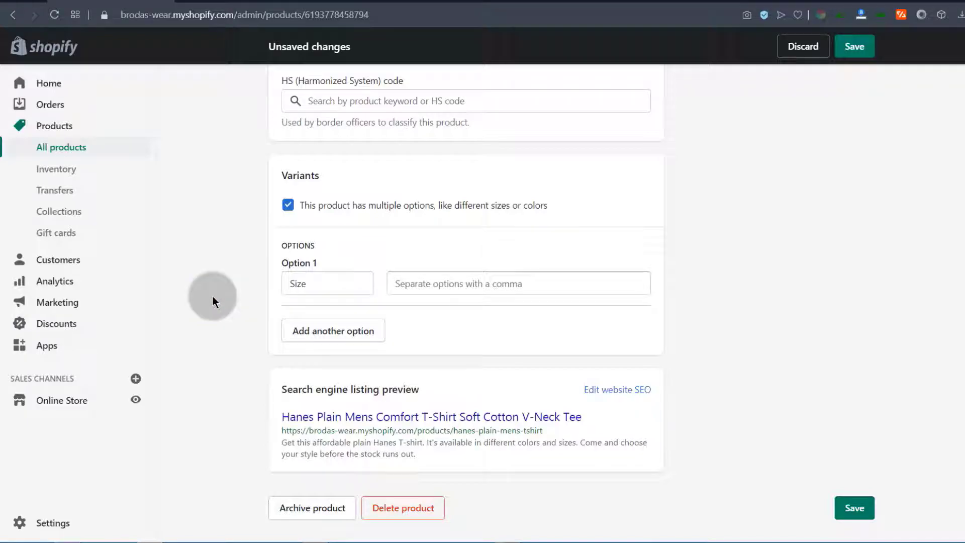
pyautogui.click(331, 281)
pyautogui.click(239, 309)
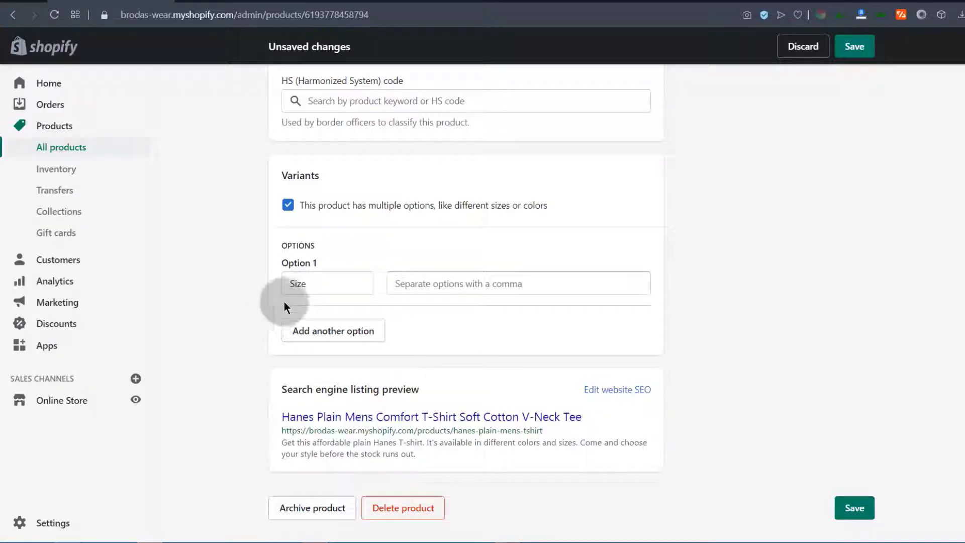
pyautogui.click(314, 282)
# Enter the Size values M, L, XL and XXL
pyautogui.click(410, 284)
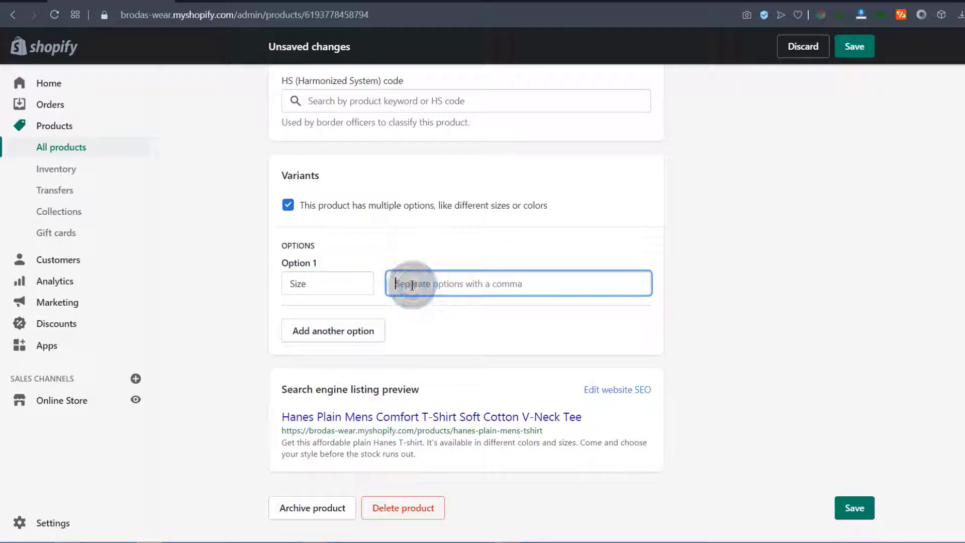
pyautogui.click(403, 283)
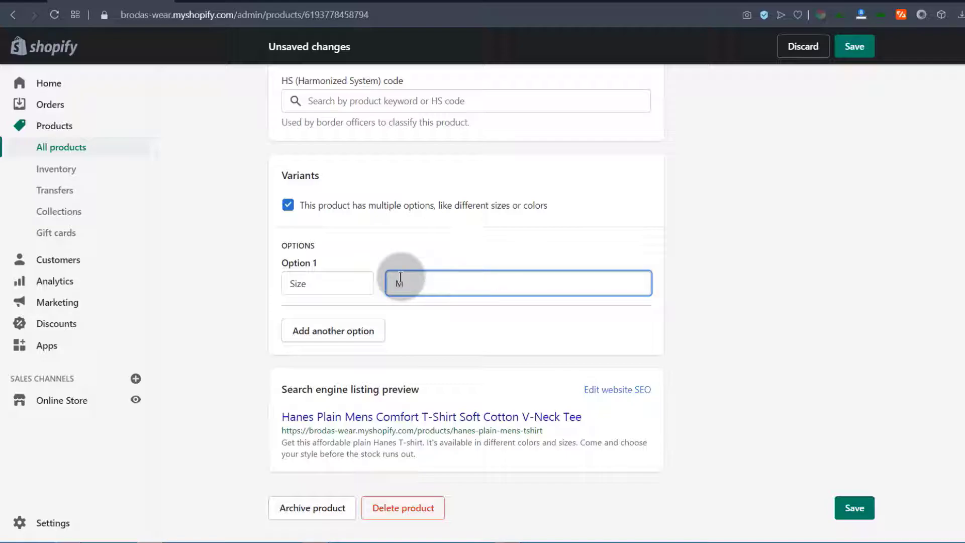
pyautogui.write('M')
pyautogui.press('Return')
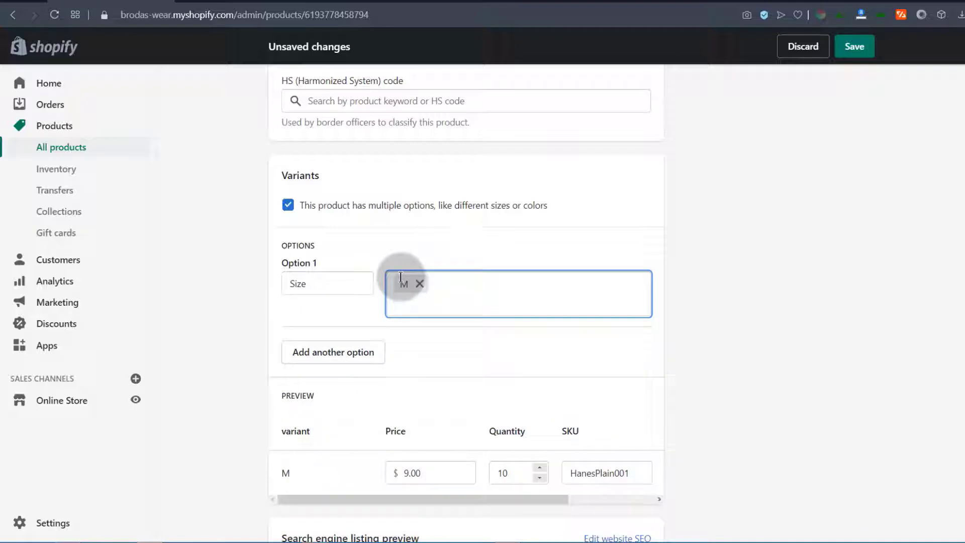
pyautogui.press('Return')
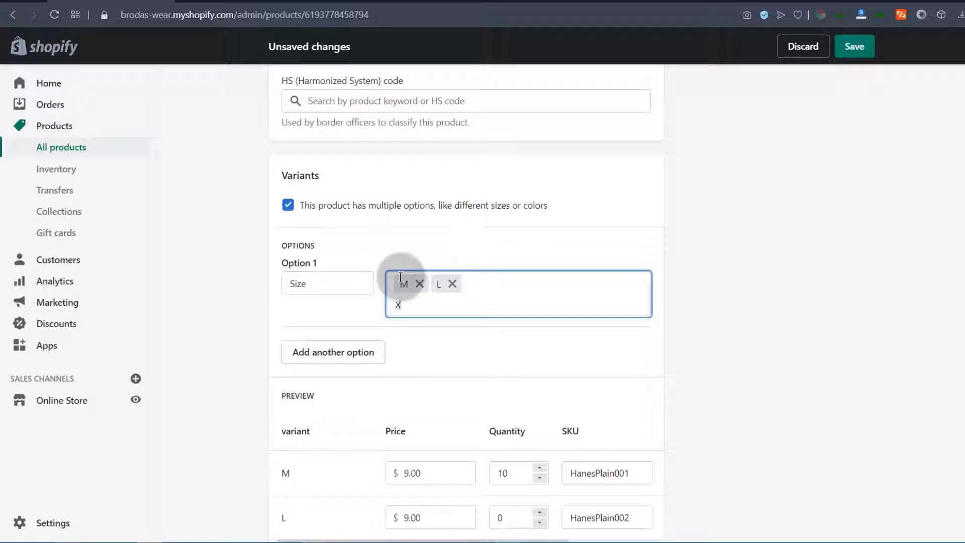
pyautogui.press('Return')
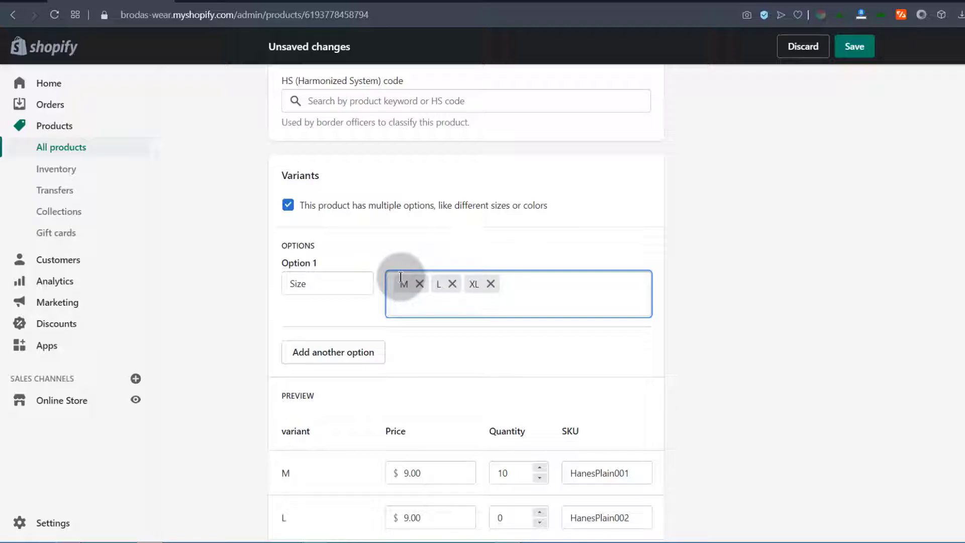
pyautogui.press('Return')
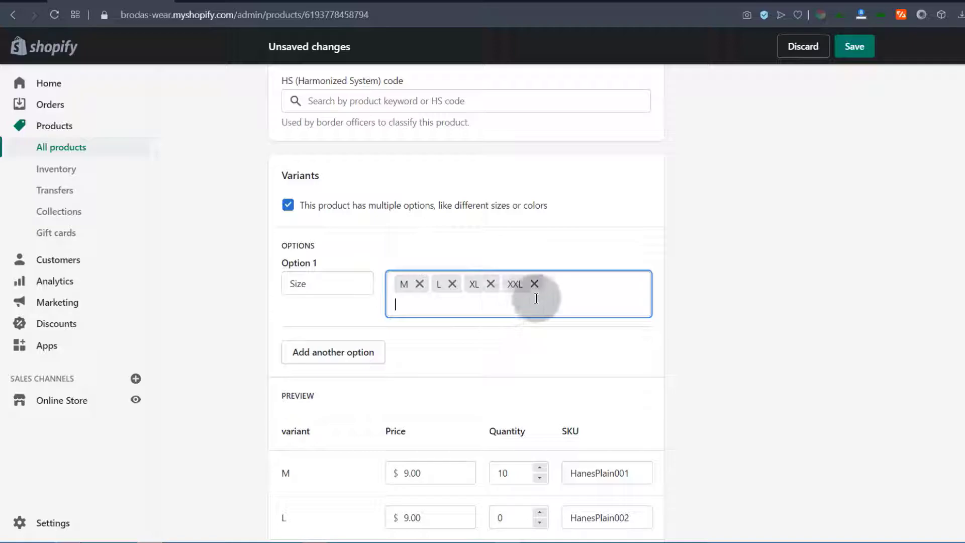
# Add a Color option with values Black, Blue and White, then save the product
pyautogui.click(332, 353)
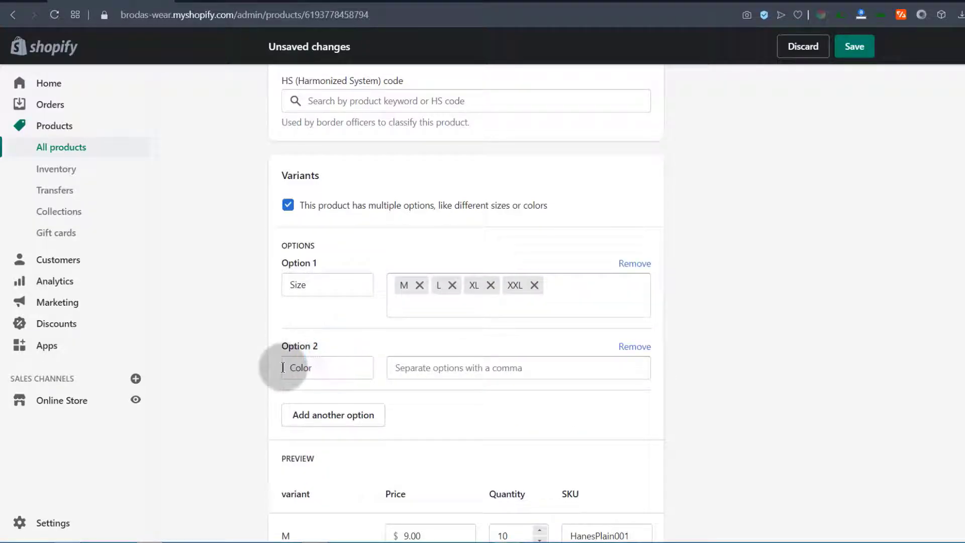
pyautogui.click(406, 367)
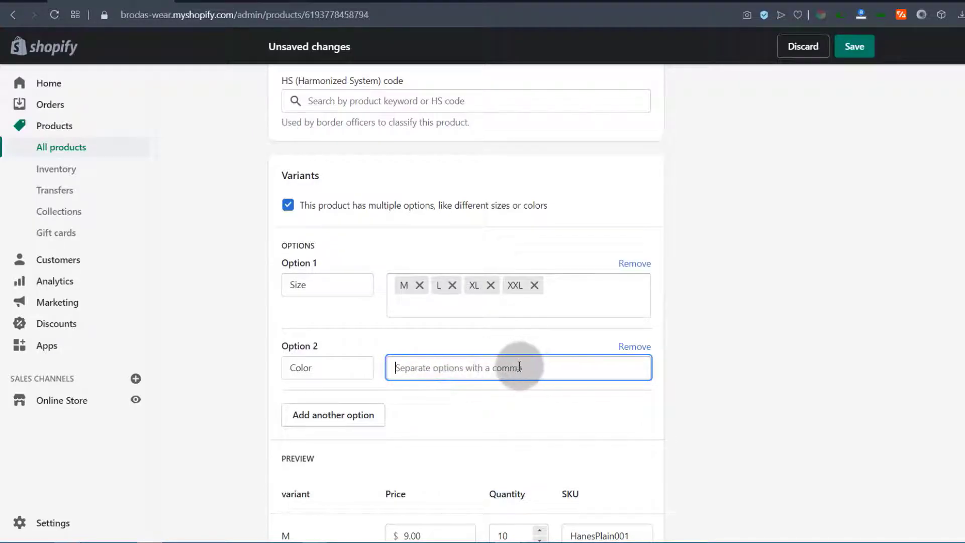
pyautogui.write('blac')
pyautogui.press('Return')
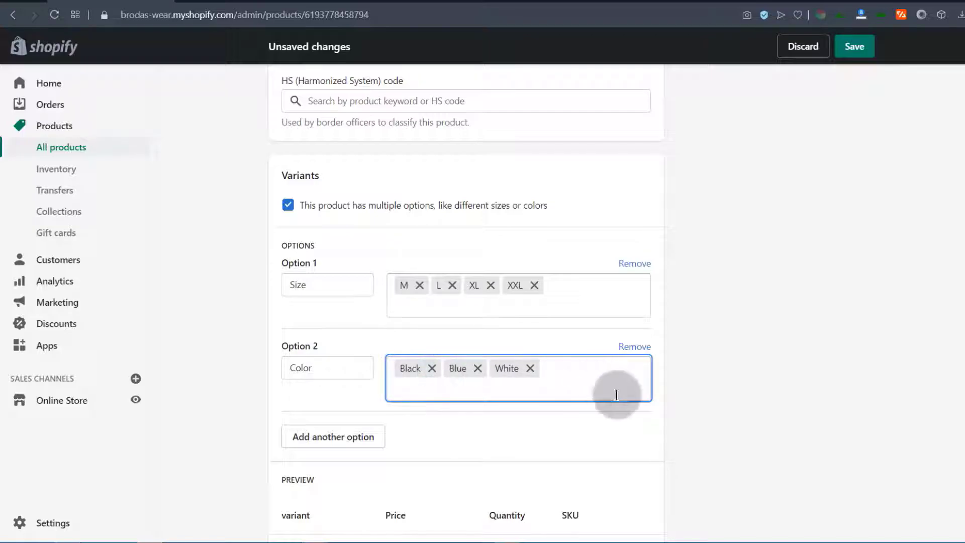
pyautogui.click(855, 49)
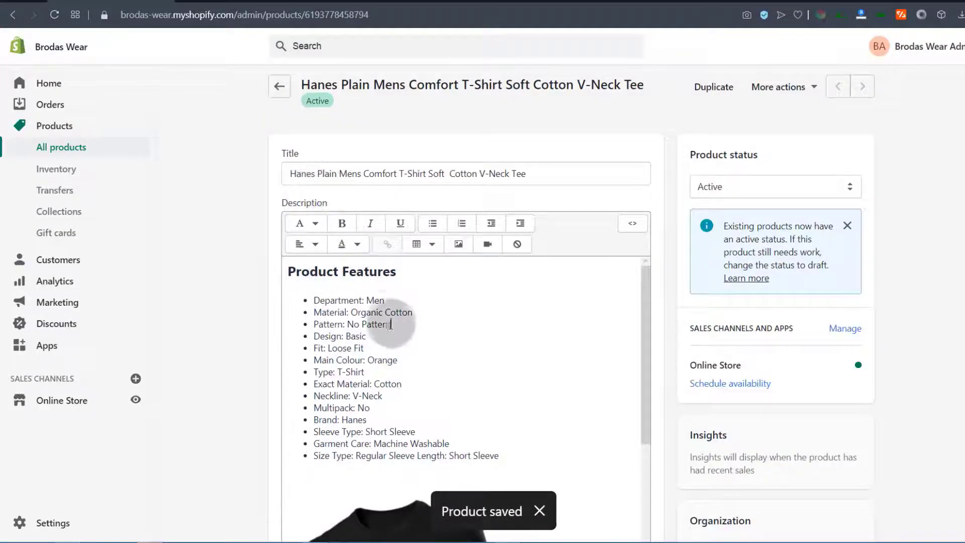
# Review the new variants table and check the first variant's $9.00 price
pyautogui.scroll(-10, 377, 307)
pyautogui.scroll(-6, 264, 310)
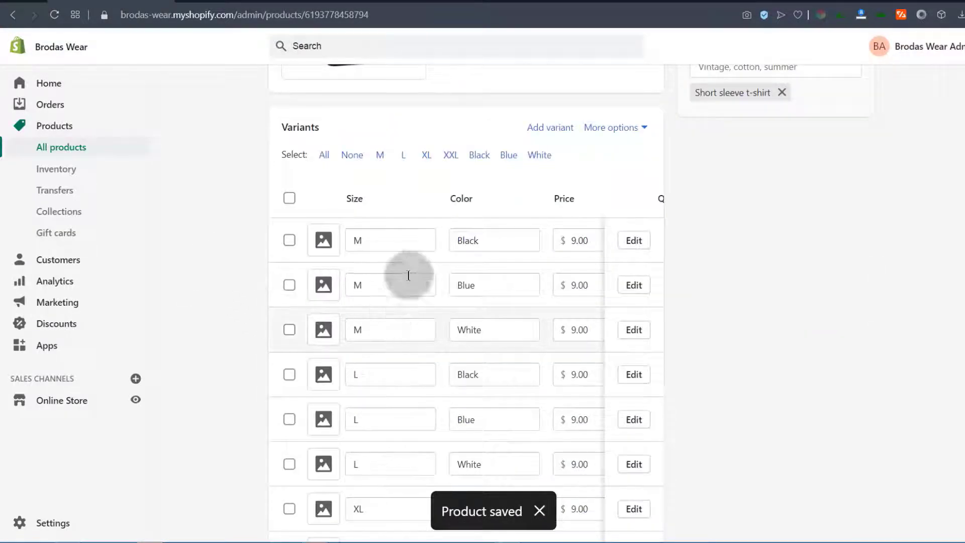
pyautogui.scroll(-4, 292, 281)
pyautogui.scroll(4, 326, 211)
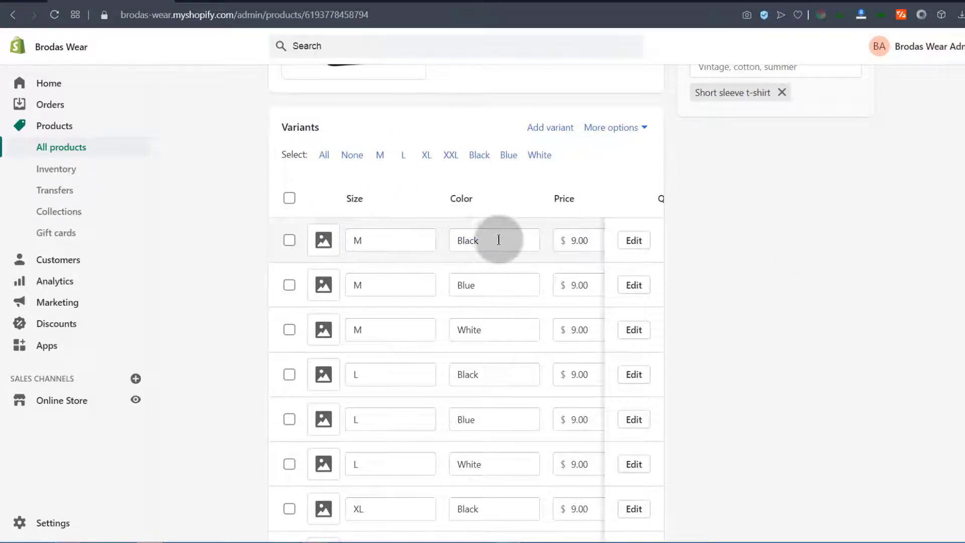
pyautogui.click(578, 241)
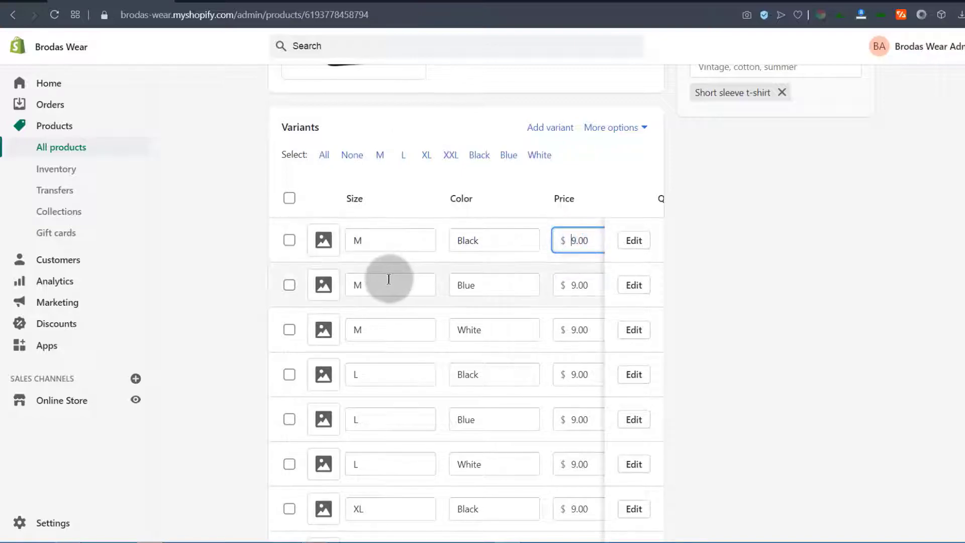
pyautogui.scroll(-1, 388, 280)
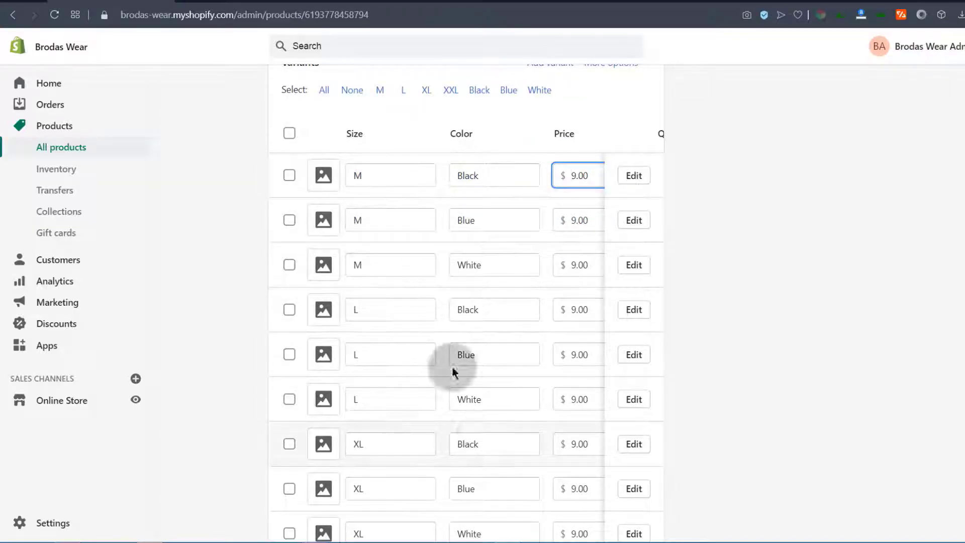
pyautogui.scroll(5, 504, 431)
pyautogui.scroll(-3, 472, 405)
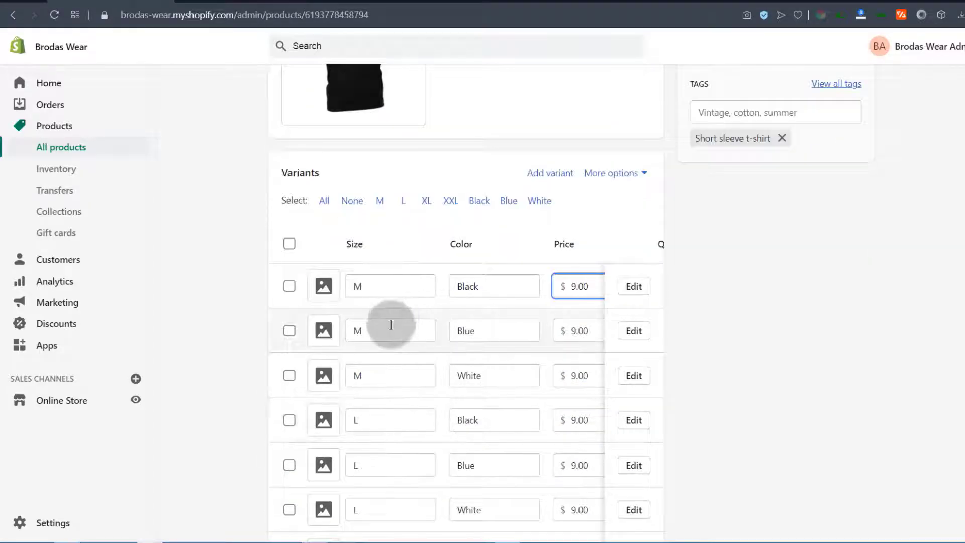
# Check the first variants' size and color values and open M / Black for editing
pyautogui.click(493, 288)
pyautogui.click(352, 287)
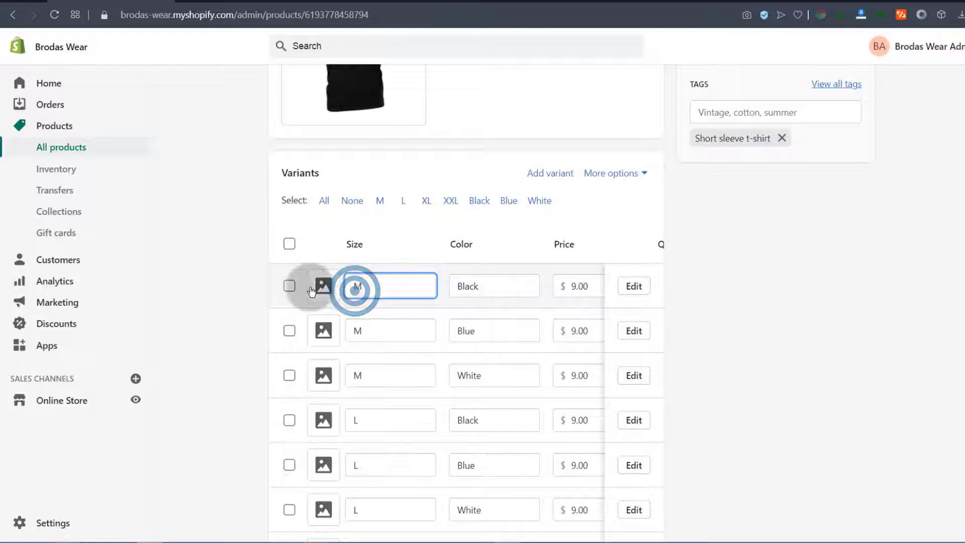
pyautogui.click(378, 285)
pyautogui.click(499, 285)
pyautogui.click(377, 330)
pyautogui.click(489, 333)
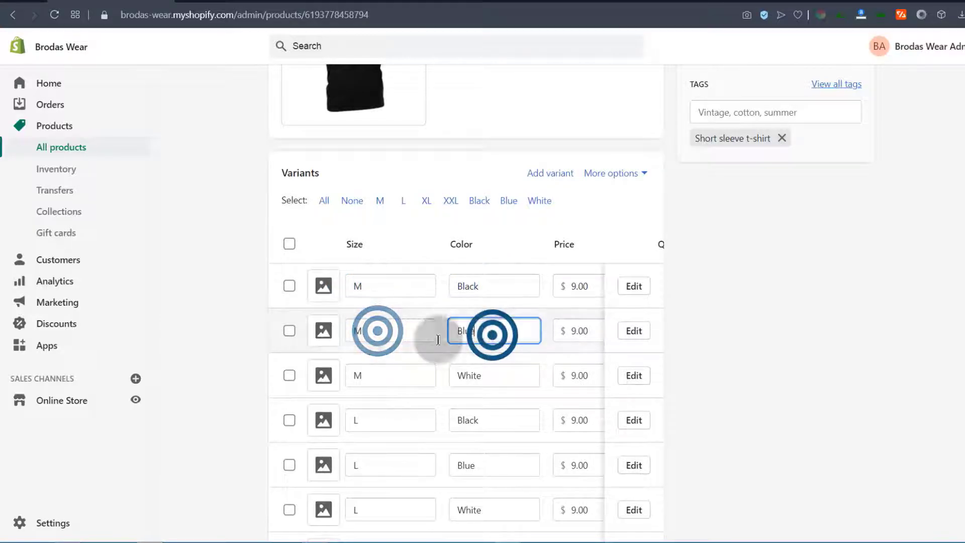
pyautogui.click(636, 286)
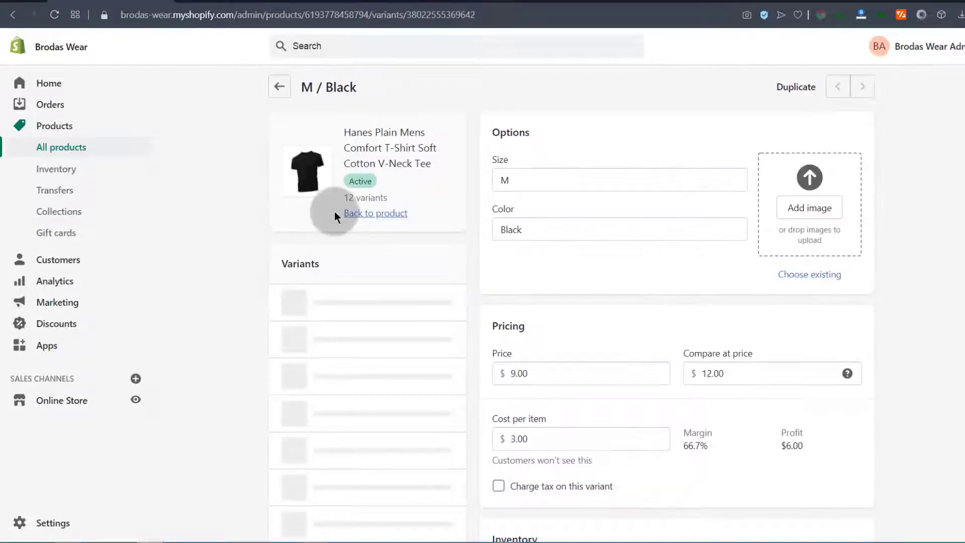
# Assign the black T-shirt picture as the M / Black variant image
pyautogui.scroll(-3, 644, 258)
pyautogui.scroll(3, 593, 274)
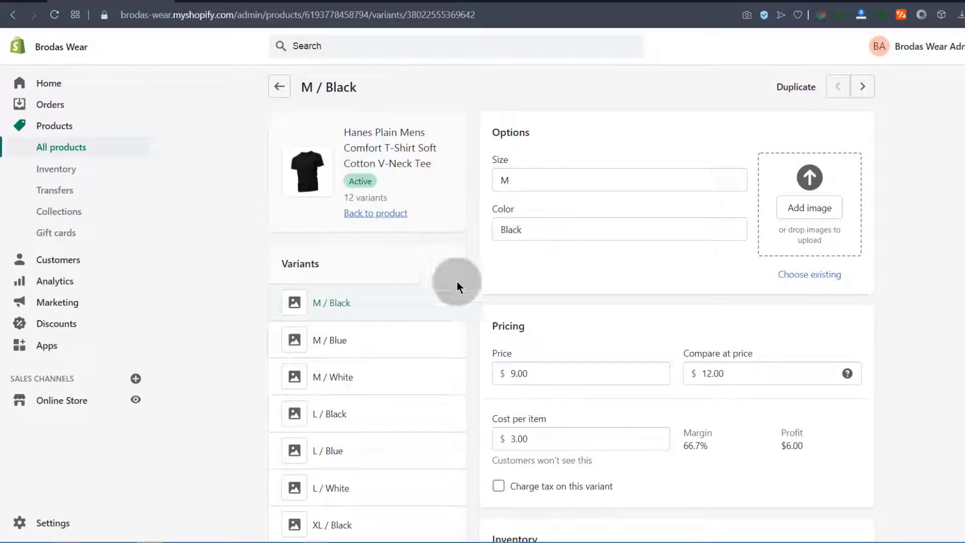
pyautogui.click(824, 209)
pyautogui.click(437, 283)
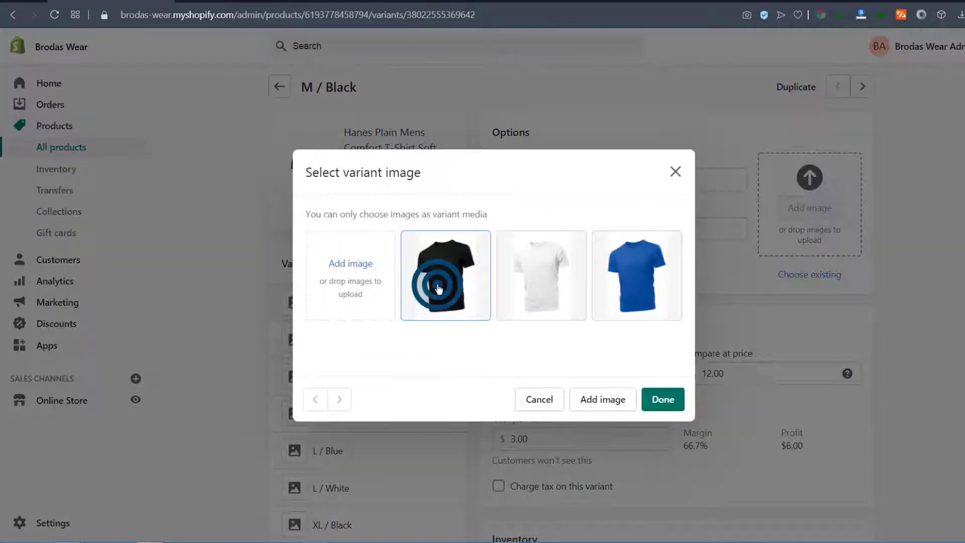
pyautogui.click(669, 402)
# Select the available quantity of 10 so it can be replaced
pyautogui.scroll(-3, 476, 347)
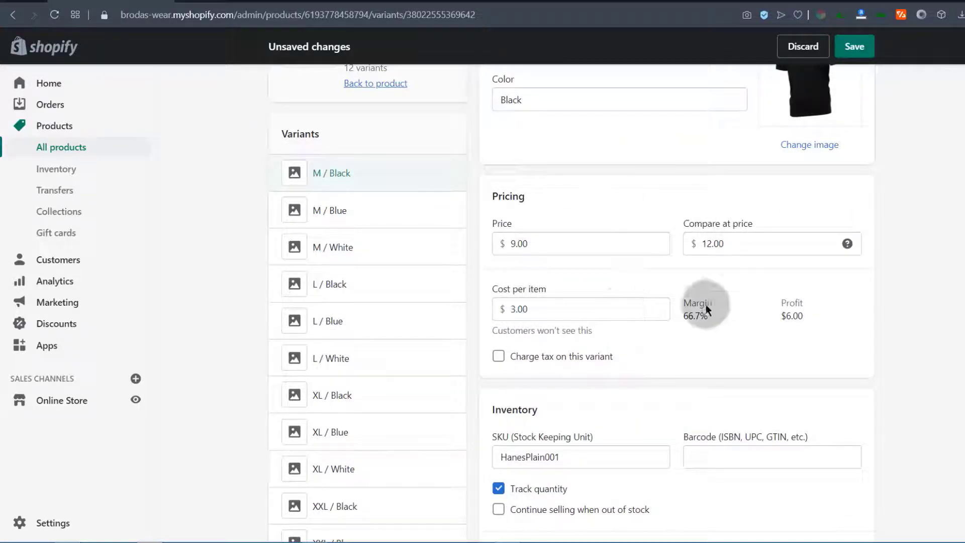
pyautogui.scroll(-5, 563, 307)
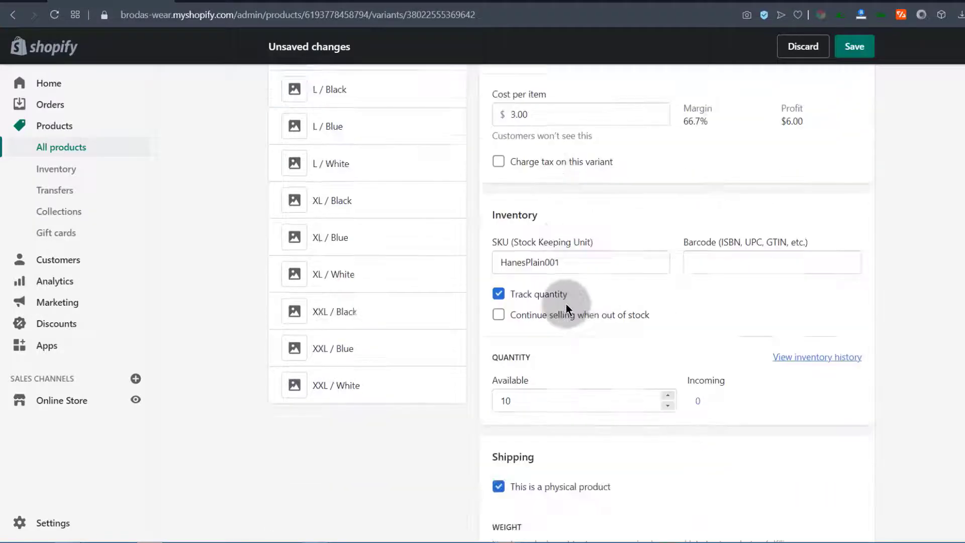
pyautogui.scroll(-3, 566, 304)
pyautogui.click(521, 206)
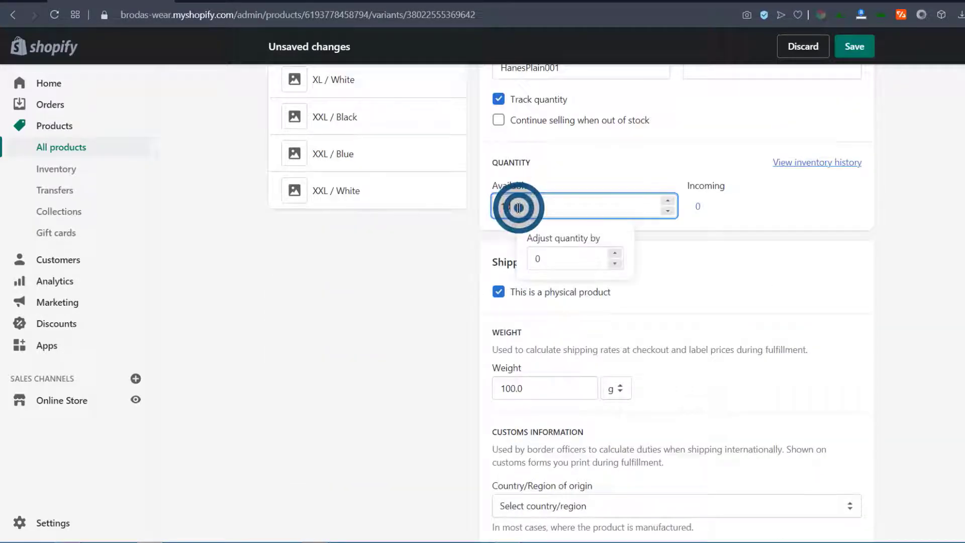
pyautogui.moveTo(520, 207); pyautogui.dragTo(498, 206)
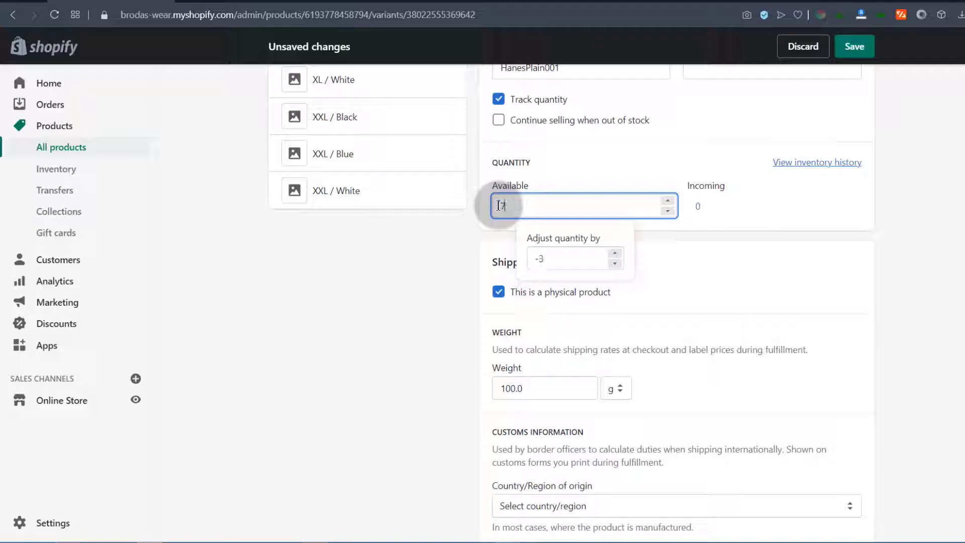
# Finish the M / Black variant with available quantity 7 and its black T-shirt image saved
pyautogui.click(702, 252)
pyautogui.scroll(-3, 664, 293)
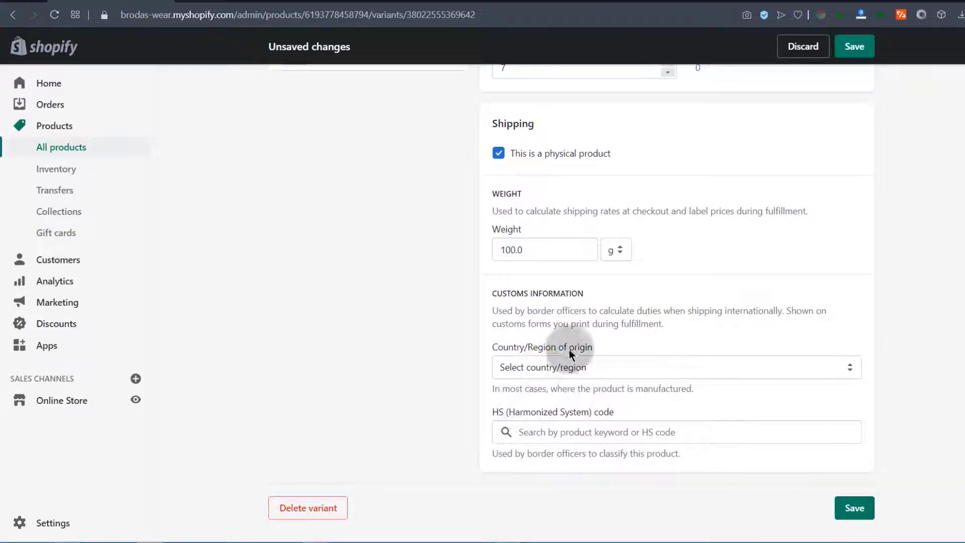
pyautogui.scroll(15, 578, 352)
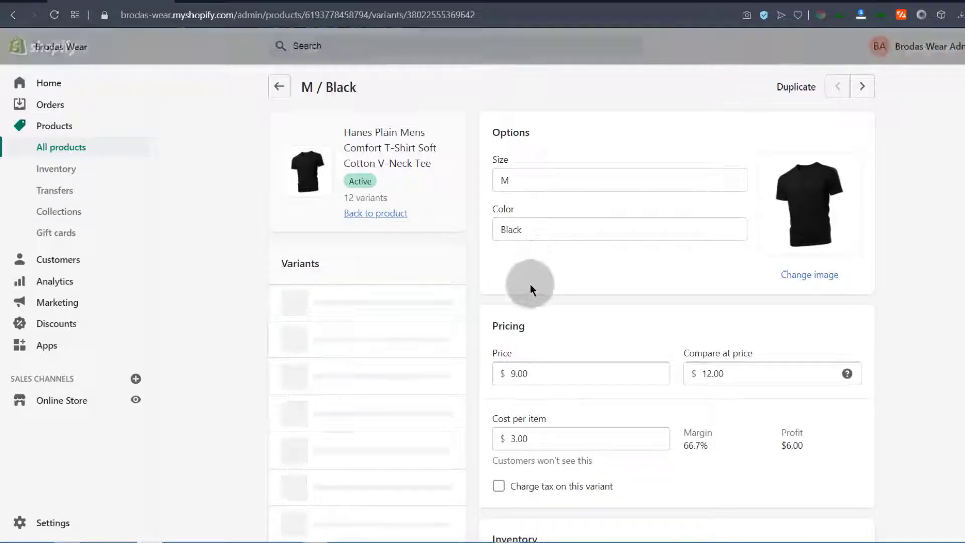
pyautogui.scroll(-1, 336, 287)
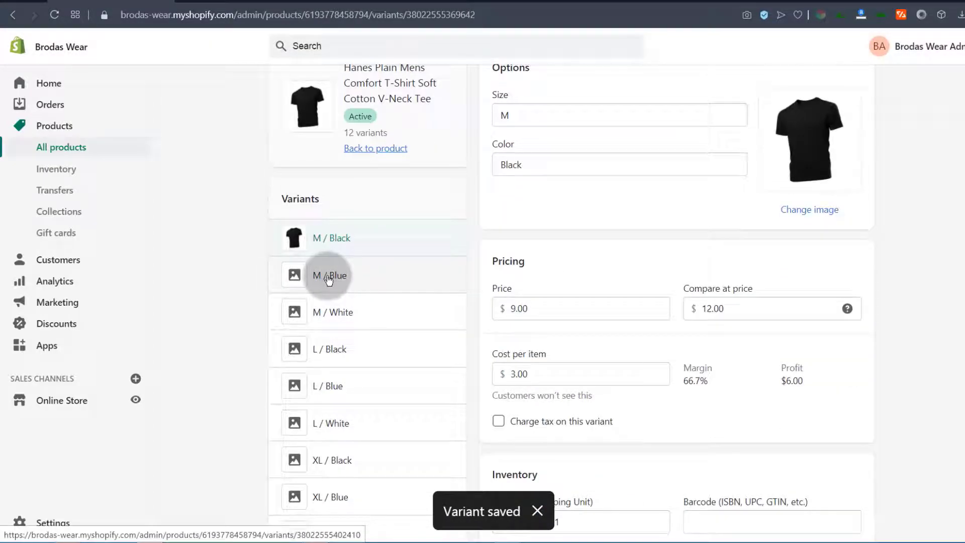
# Back on the tee's product page, open the Blue variants in the bulk editor
pyautogui.click(382, 149)
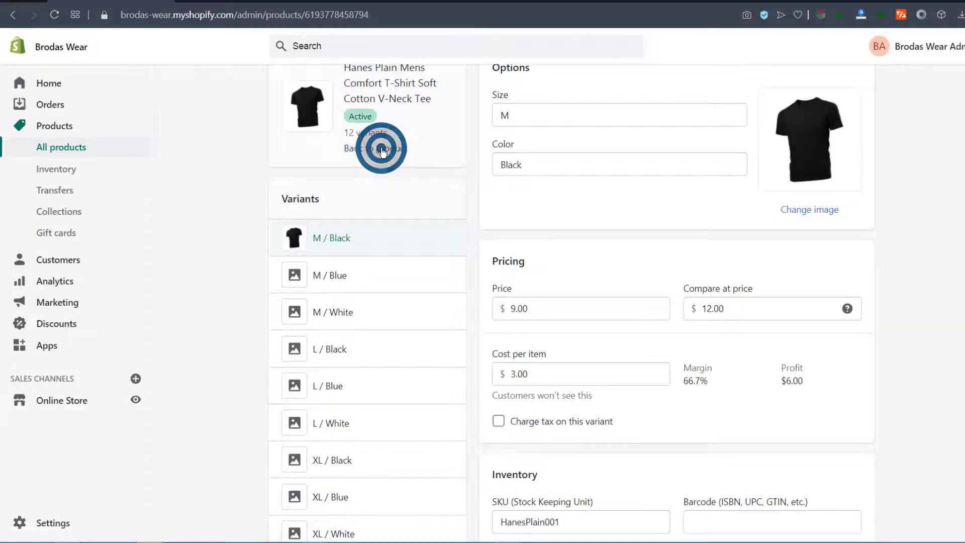
pyautogui.scroll(-10, 405, 309)
pyautogui.scroll(-7, 226, 300)
pyautogui.click(509, 219)
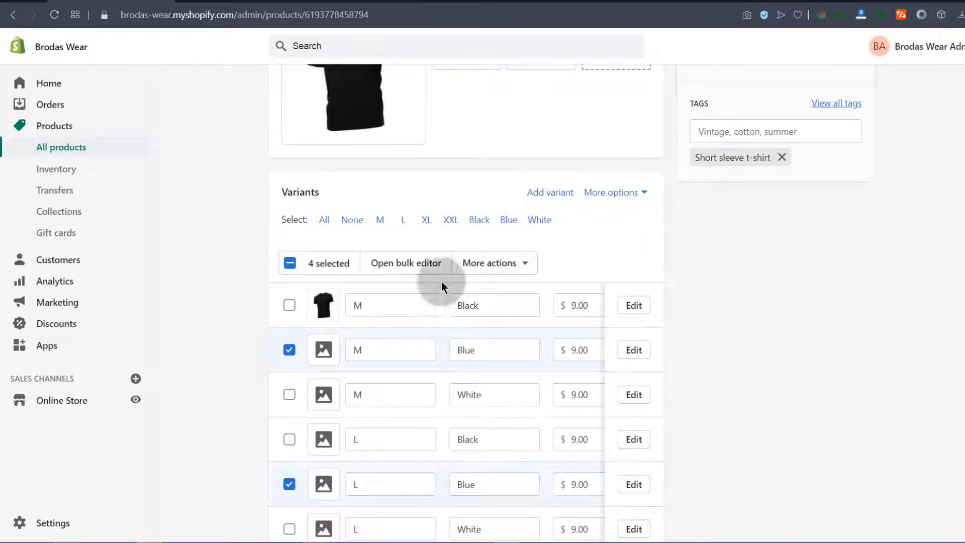
pyautogui.scroll(3, 556, 224)
pyautogui.click(397, 439)
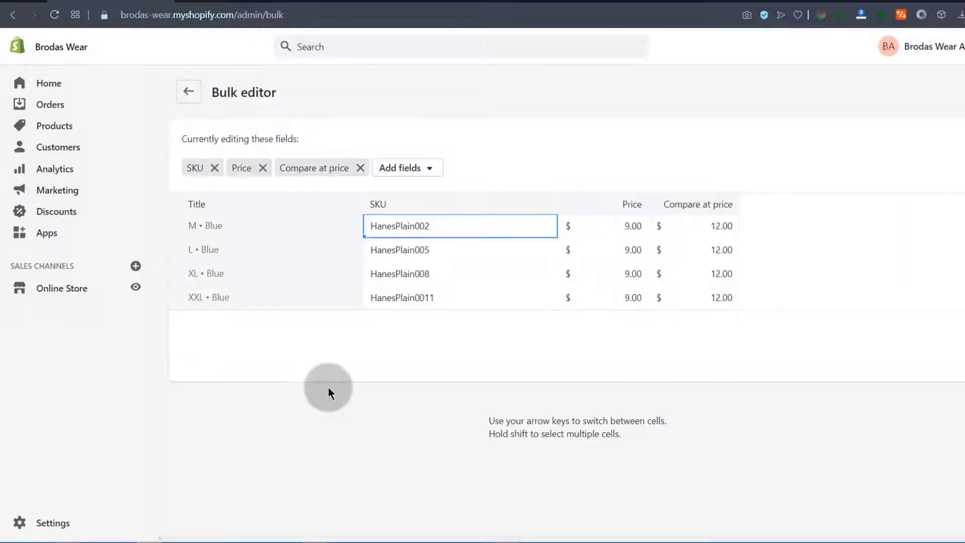
# Change the M • Blue SKU to HanesPlainBlue002, save, and go back to the product
pyautogui.click(415, 229)
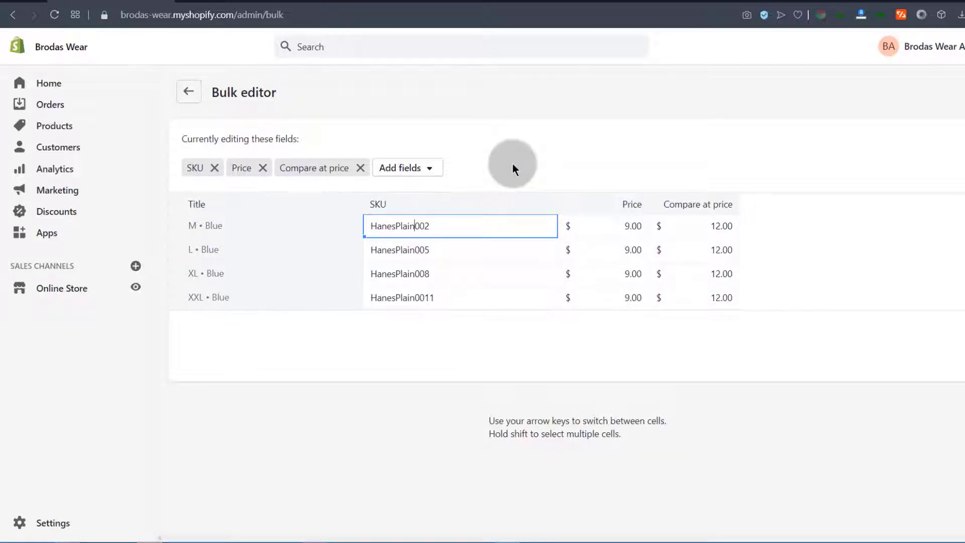
pyautogui.write('Blue')
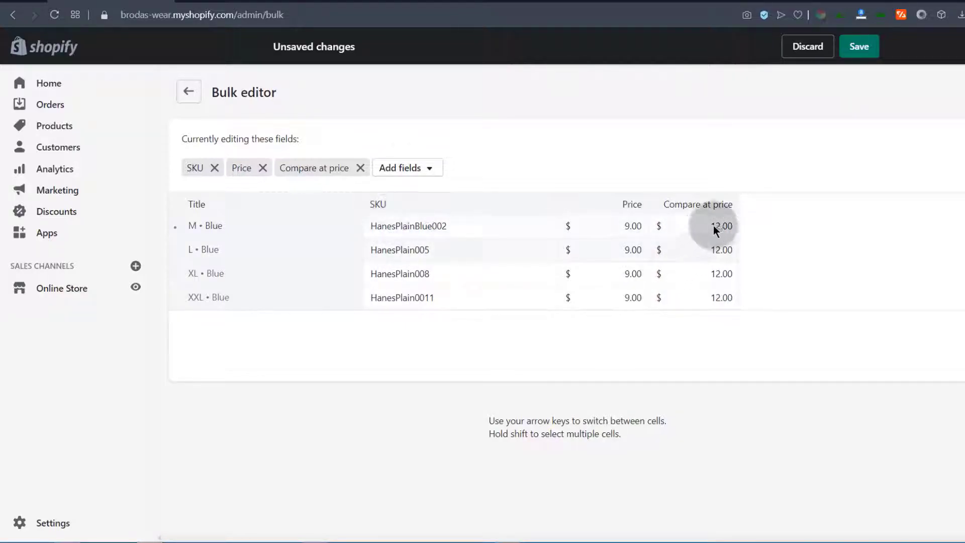
pyautogui.click(862, 48)
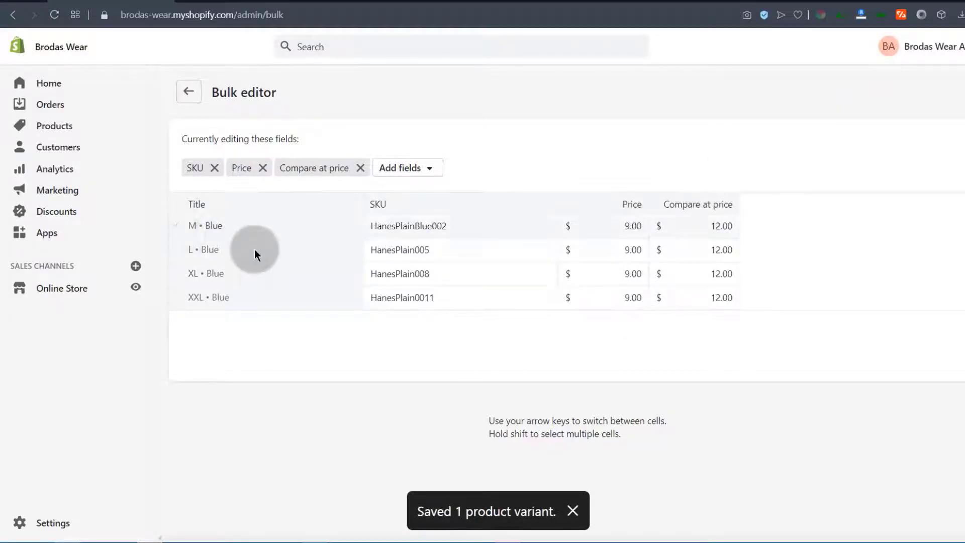
pyautogui.click(187, 92)
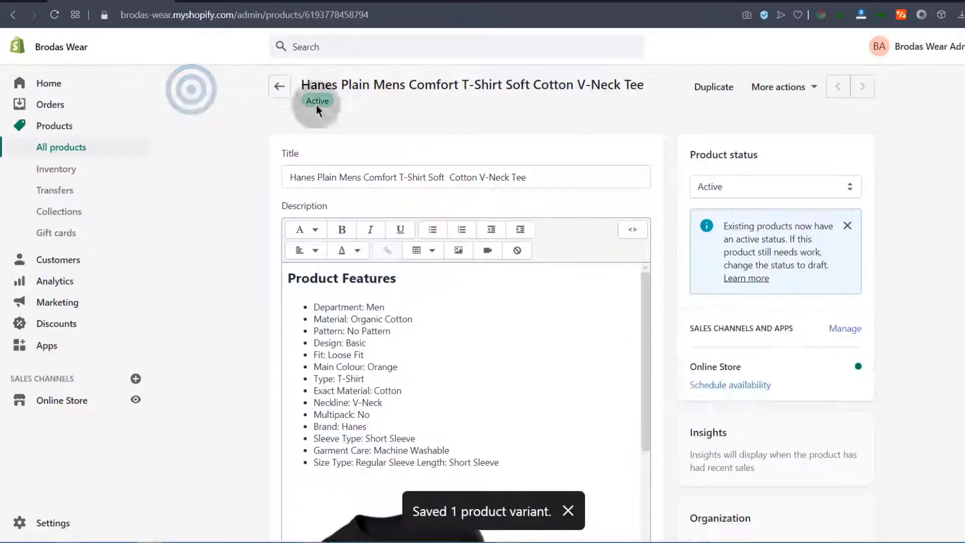
# Assign the blue T-shirt image to all Blue variants and save the Hanes V-neck tee
pyautogui.scroll(-5, 230, 319)
pyautogui.scroll(-5, 230, 318)
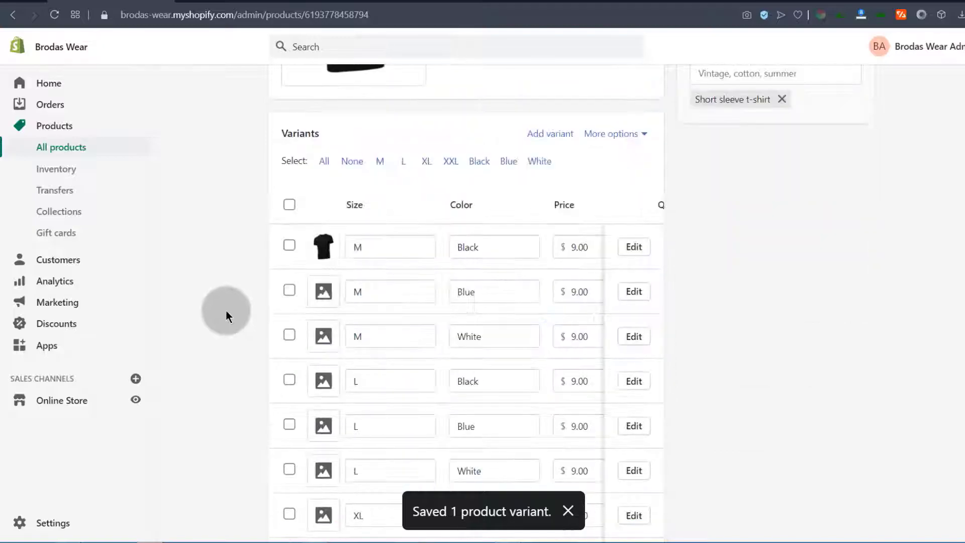
pyautogui.click(478, 162)
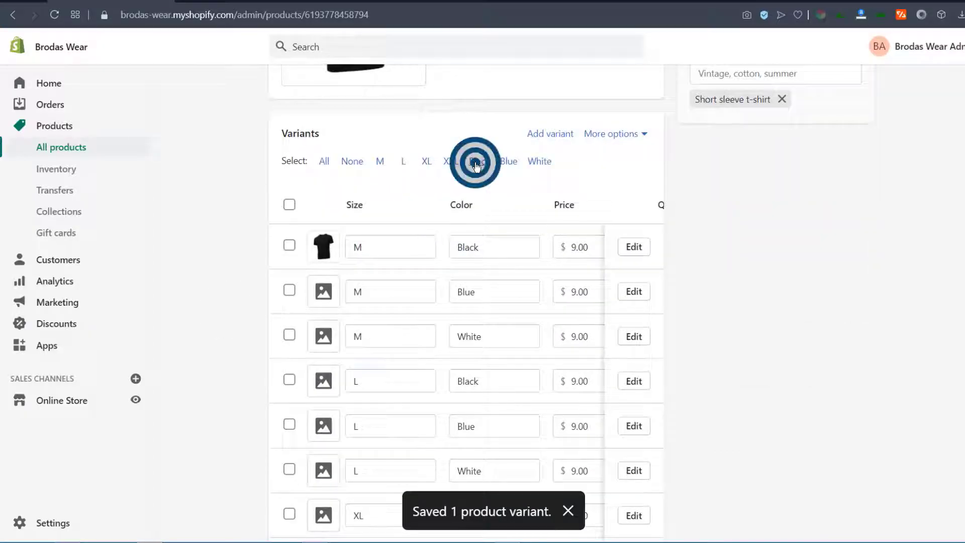
pyautogui.click(508, 161)
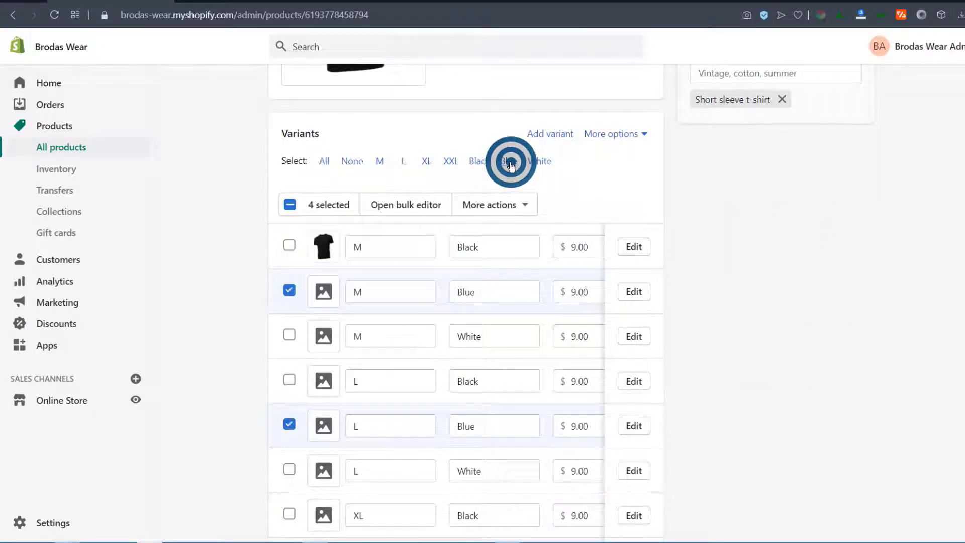
pyautogui.click(527, 204)
pyautogui.click(527, 204)
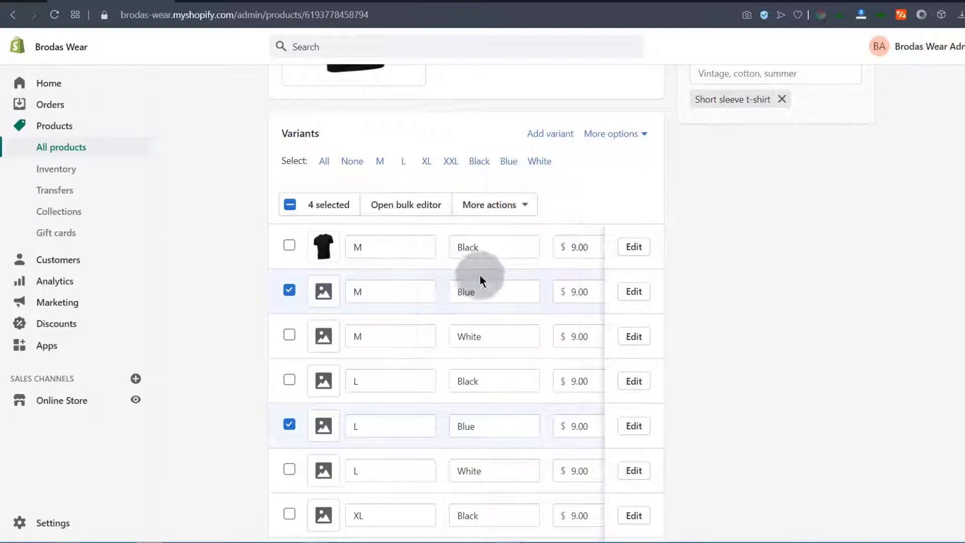
pyautogui.click(532, 203)
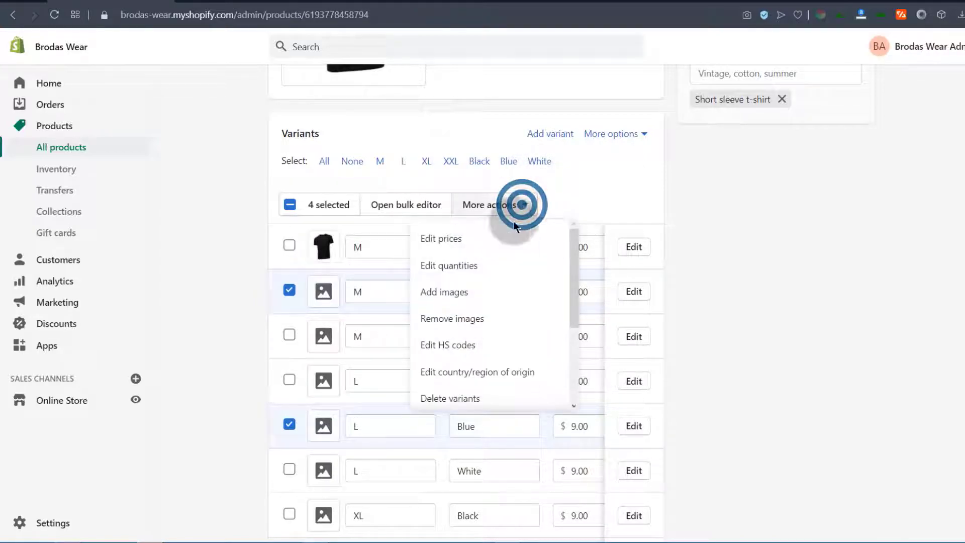
pyautogui.click(447, 294)
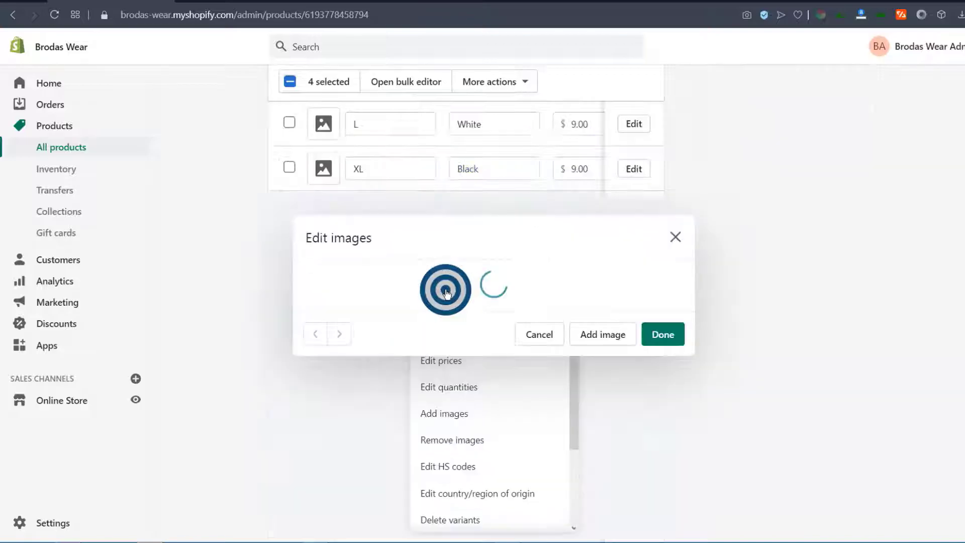
pyautogui.click(658, 274)
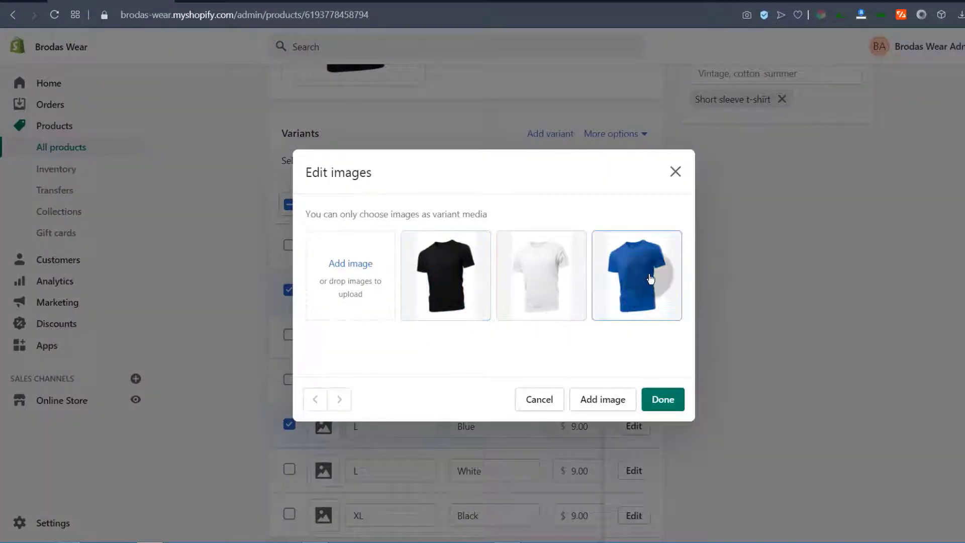
pyautogui.click(667, 400)
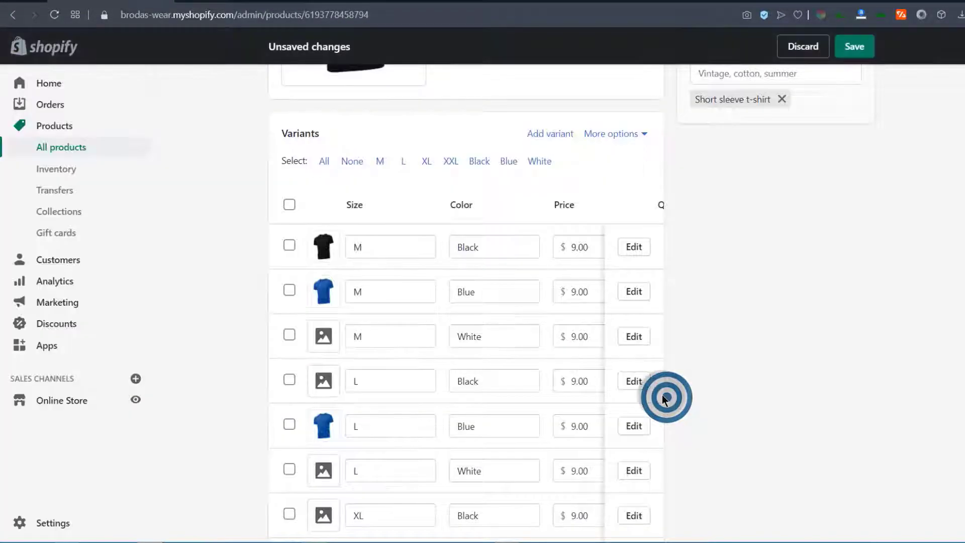
pyautogui.click(858, 44)
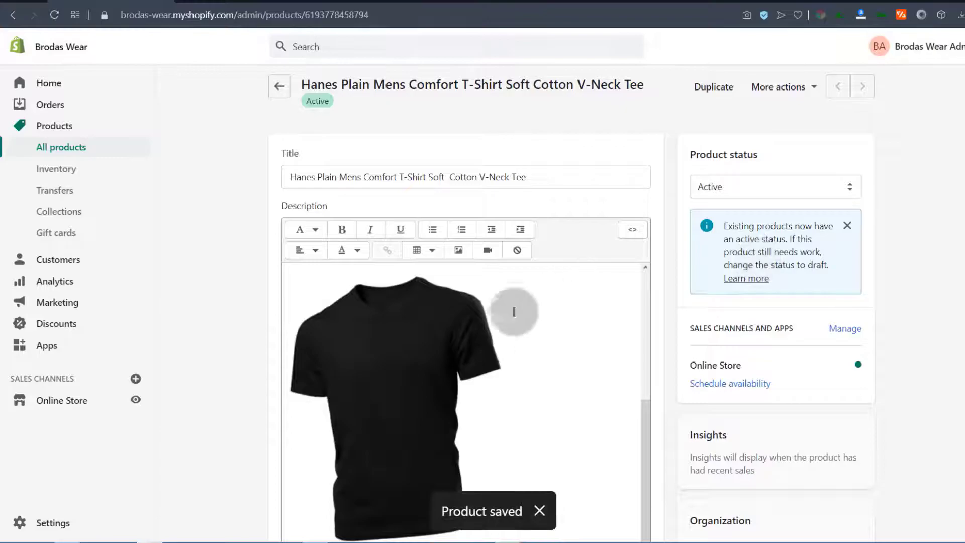
# Give the White variants the blue shirt image and save the product
pyautogui.scroll(-12, 503, 332)
pyautogui.scroll(-3, 503, 332)
pyautogui.click(547, 161)
pyautogui.click(523, 200)
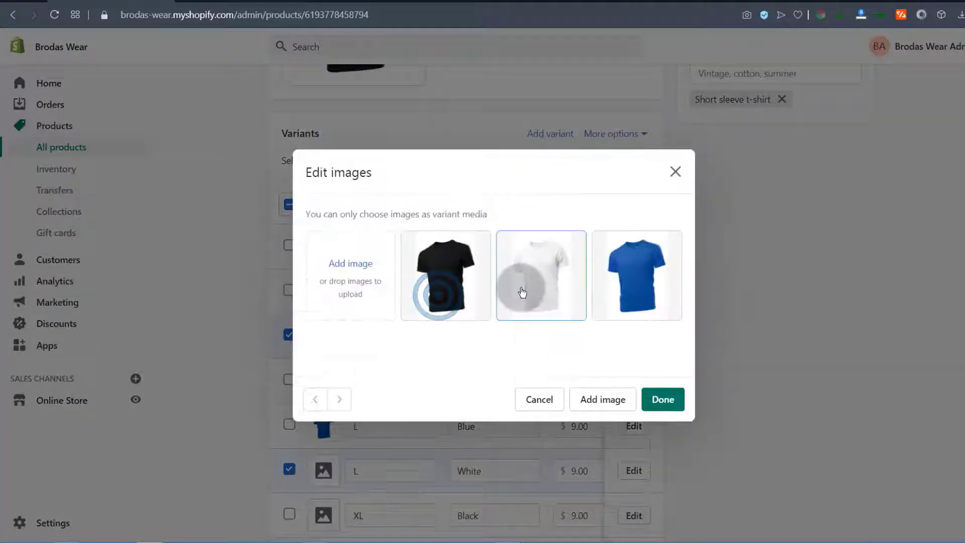
pyautogui.click(643, 265)
pyautogui.click(662, 399)
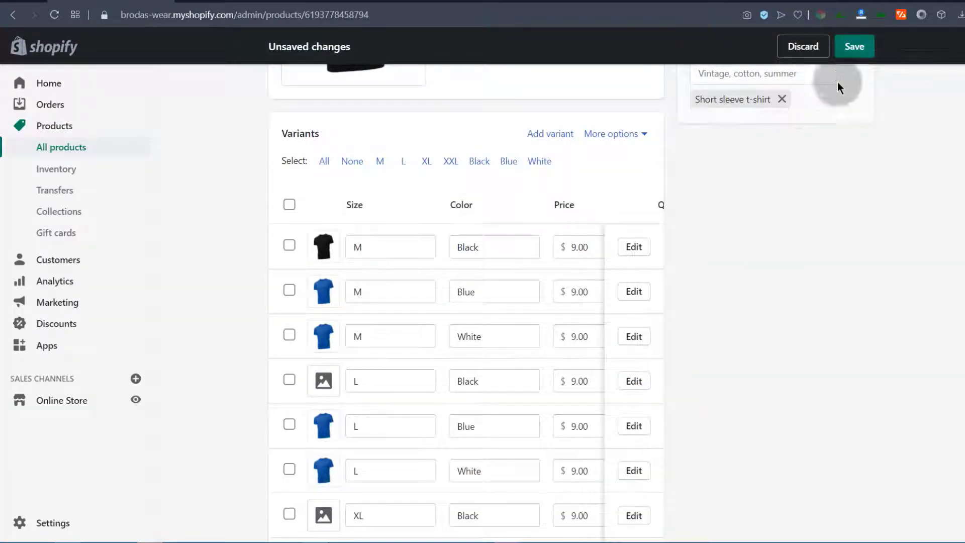
pyautogui.click(853, 55)
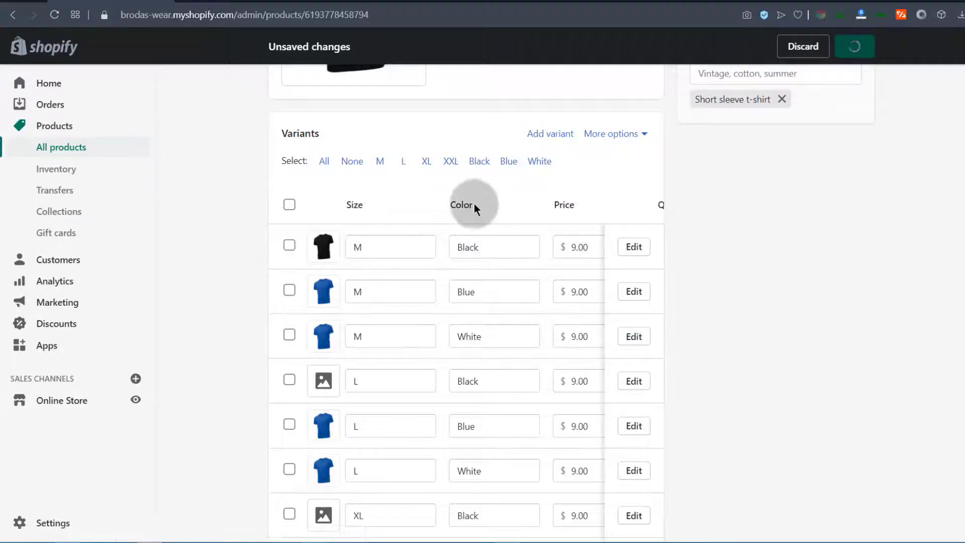
# Remove the image from the Black variants, leaving the change unsaved
pyautogui.scroll(-15, 455, 298)
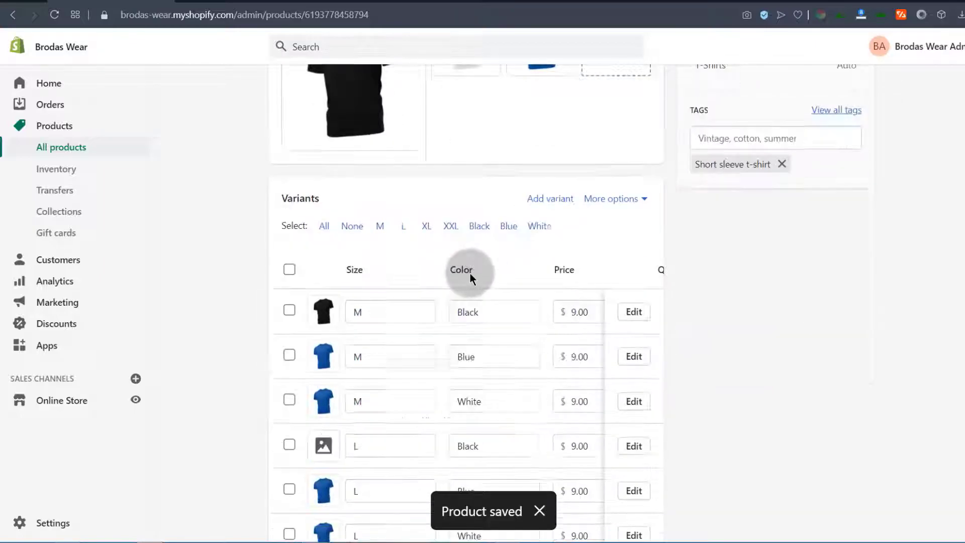
pyautogui.click(475, 226)
pyautogui.click(522, 266)
pyautogui.click(456, 354)
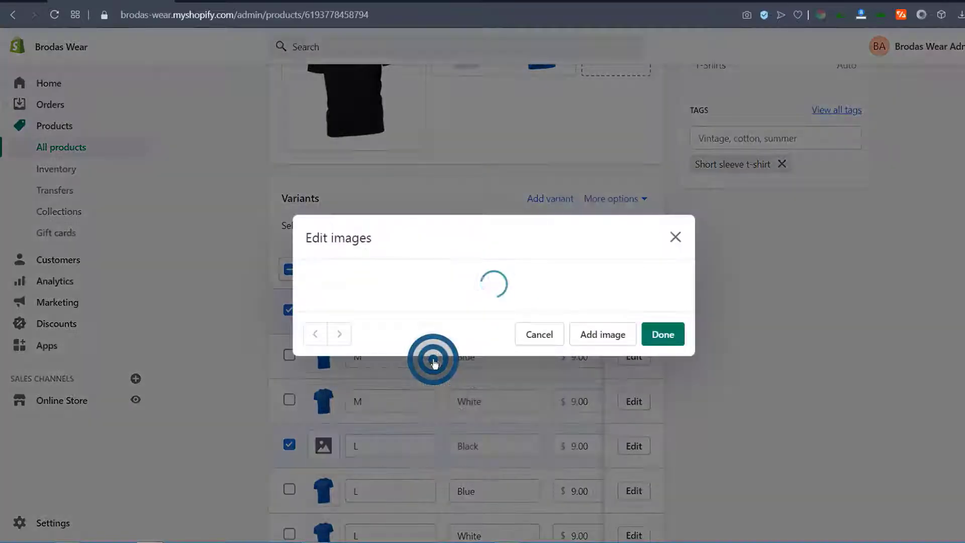
pyautogui.click(661, 414)
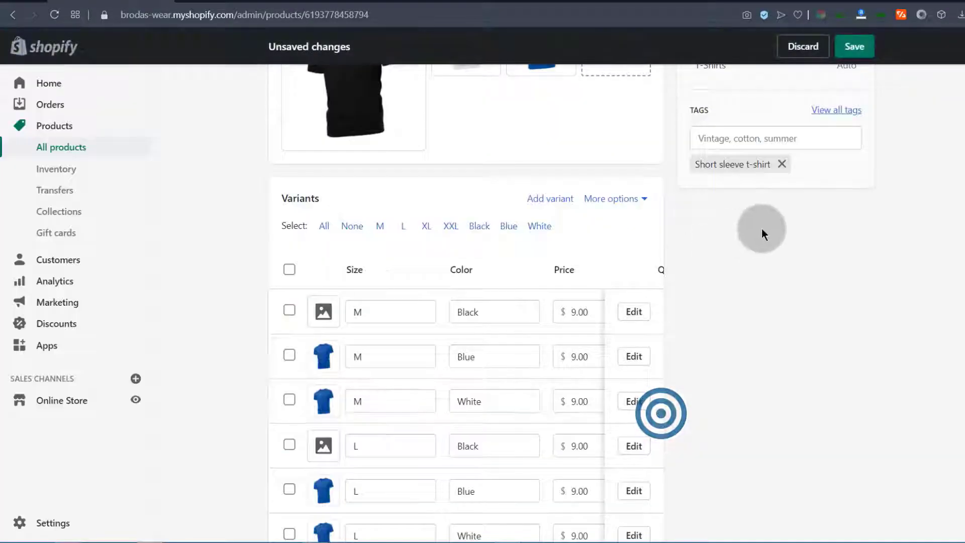
pyautogui.scroll(10, 761, 228)
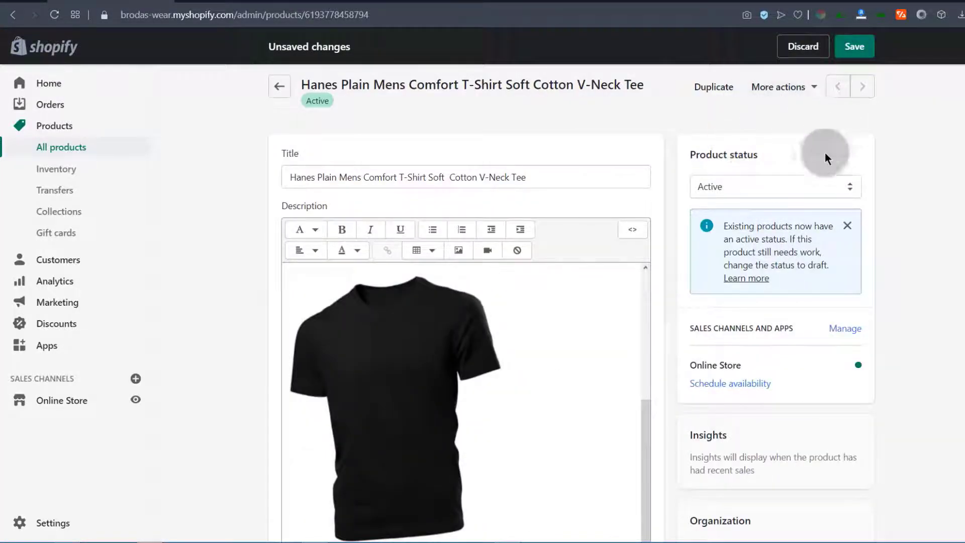
# Reload the tee's storefront page and choose XL / White, which shows the blue shirt, sold out
pyautogui.click(227, 2)
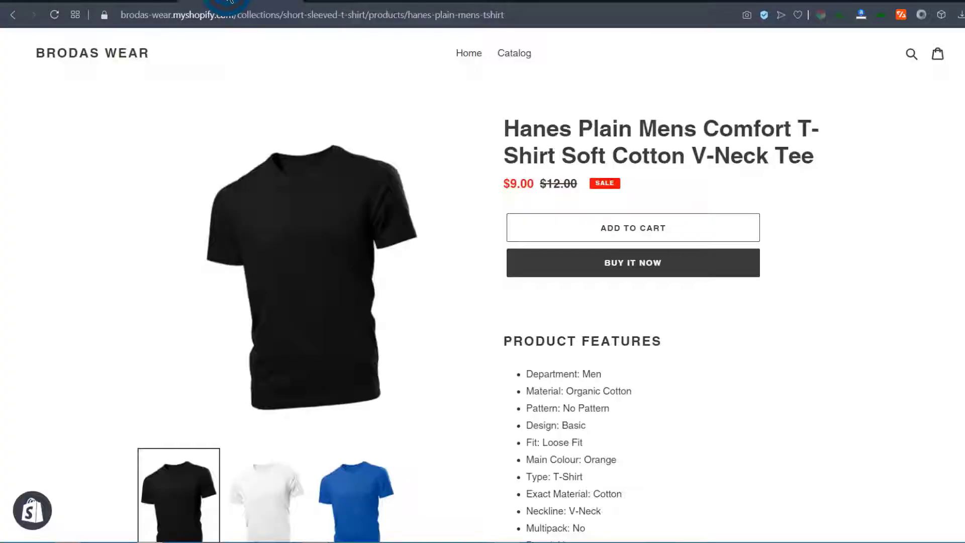
pyautogui.click(57, 17)
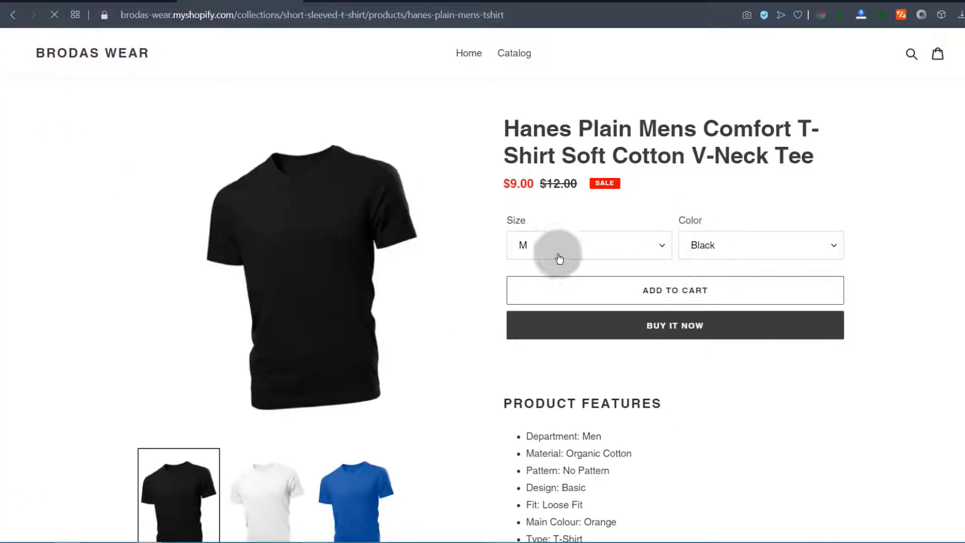
pyautogui.click(564, 244)
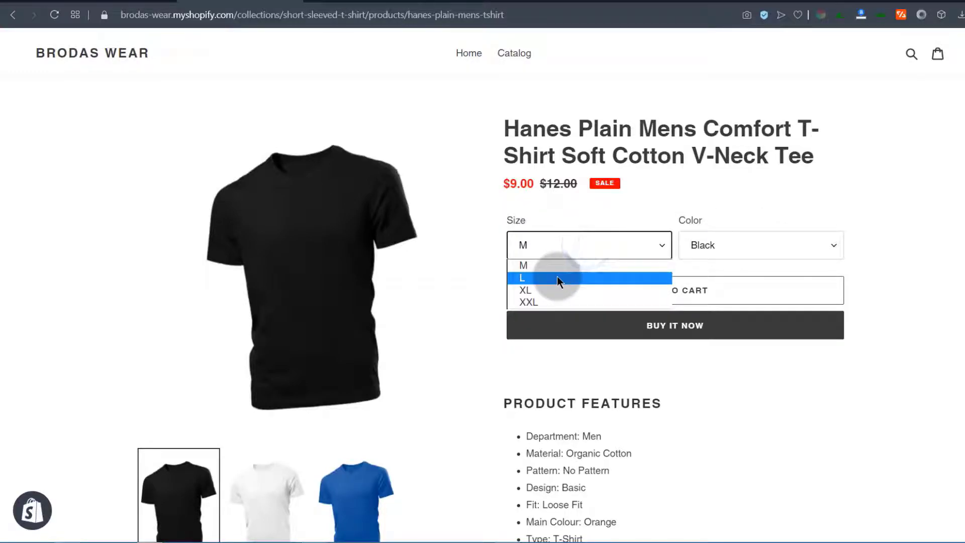
pyautogui.click(532, 279)
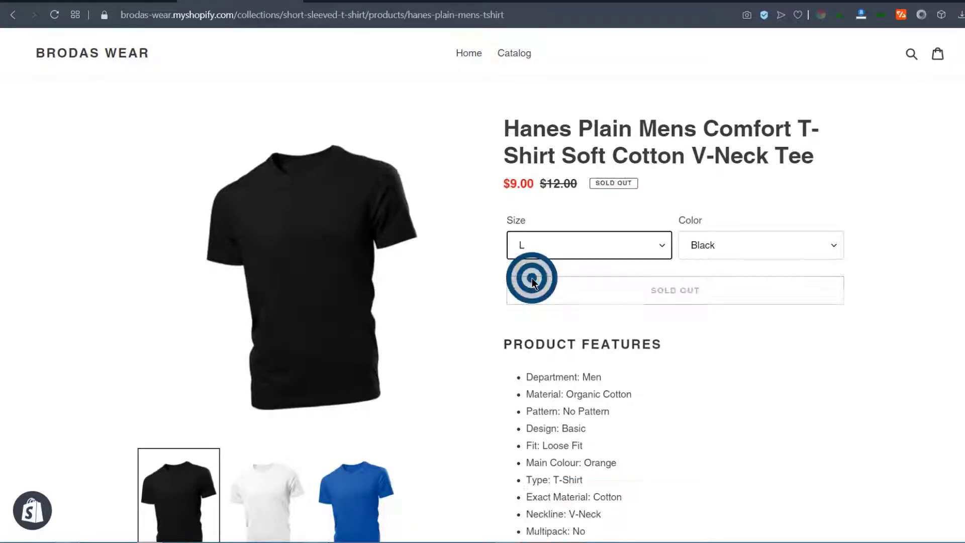
pyautogui.click(726, 242)
pyautogui.click(726, 278)
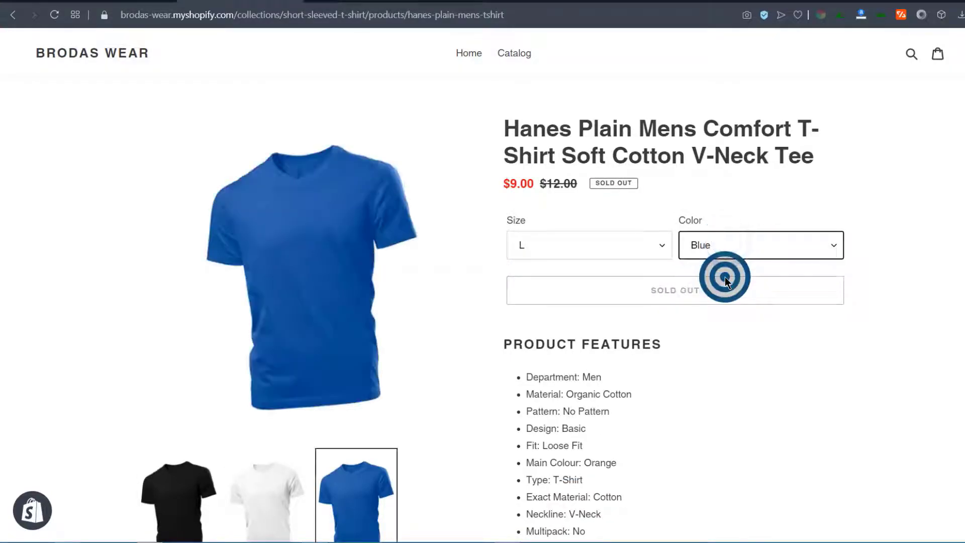
pyautogui.click(549, 245)
pyautogui.click(542, 290)
pyautogui.click(739, 246)
pyautogui.click(722, 287)
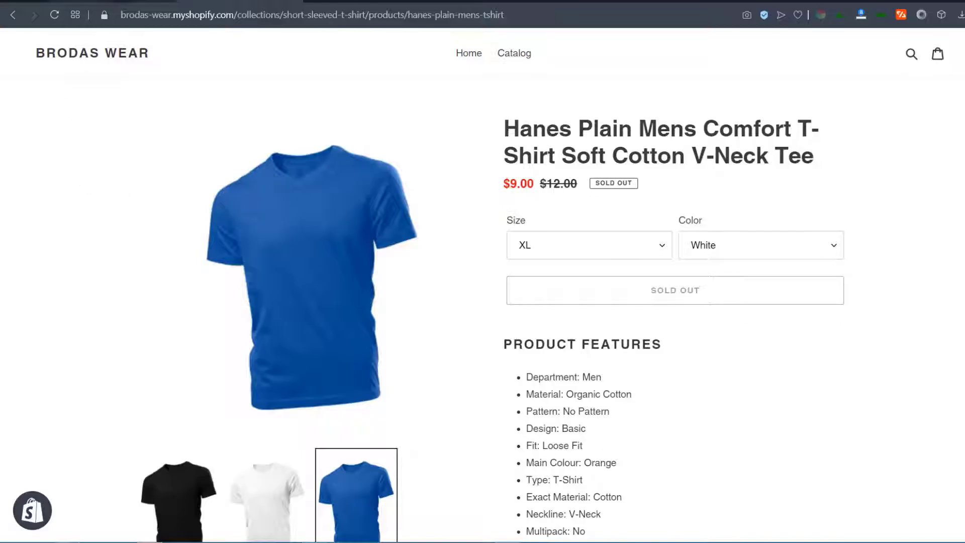
# In the admin editor, assign the white T-shirt image to all White variants and save
pyautogui.click(115, 2)
pyautogui.scroll(-10, 472, 382)
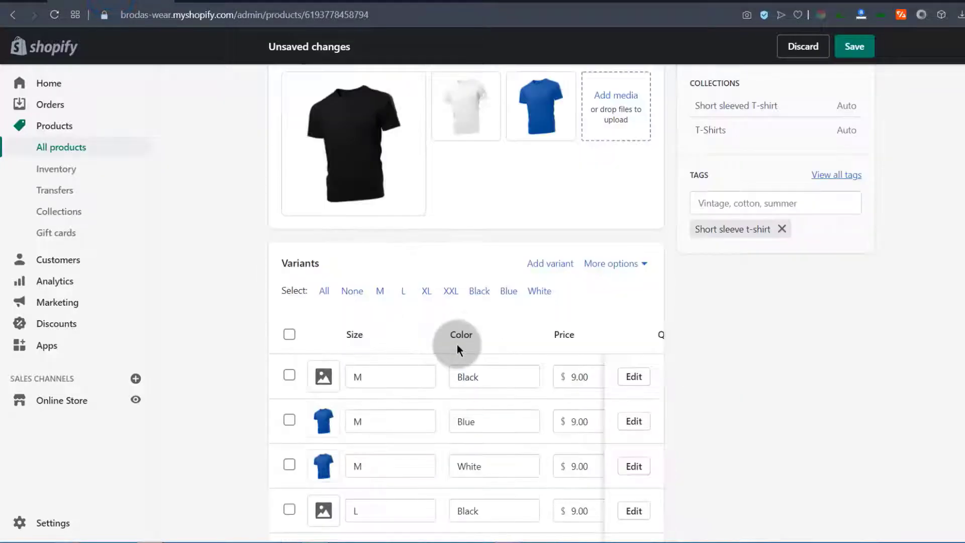
pyautogui.click(537, 292)
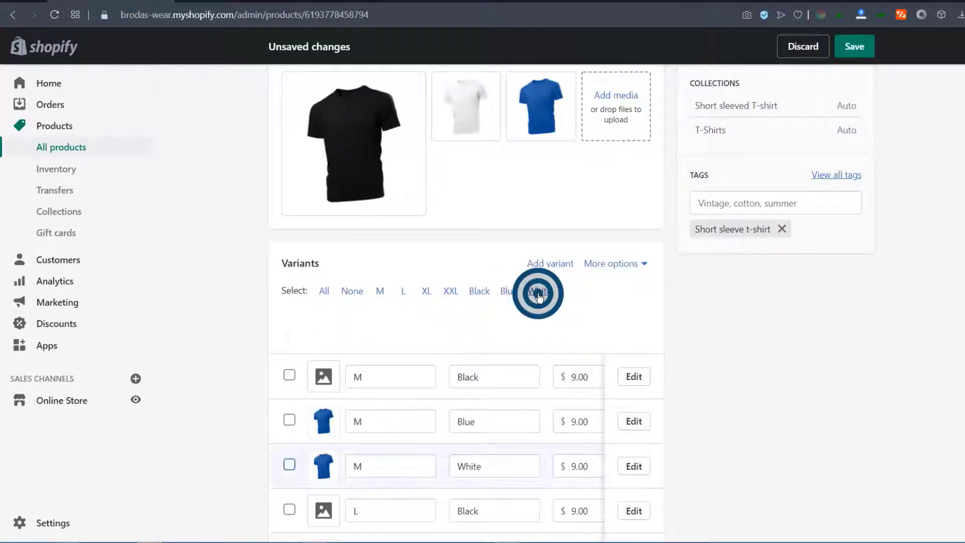
pyautogui.click(522, 335)
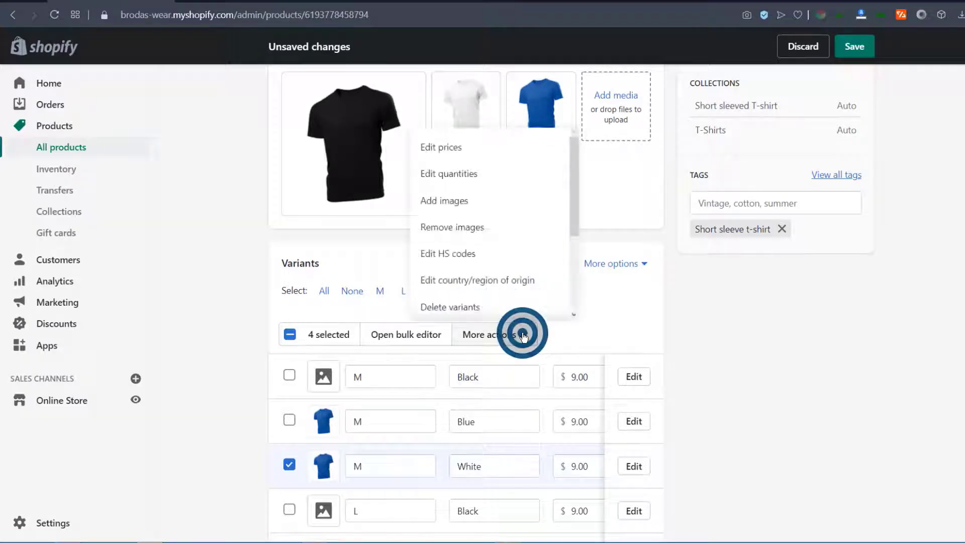
pyautogui.click(445, 201)
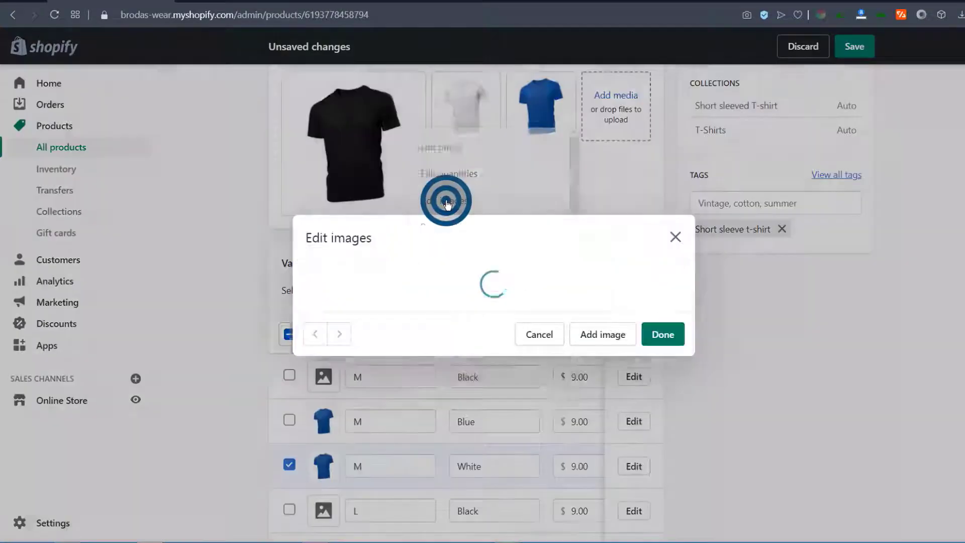
pyautogui.click(542, 290)
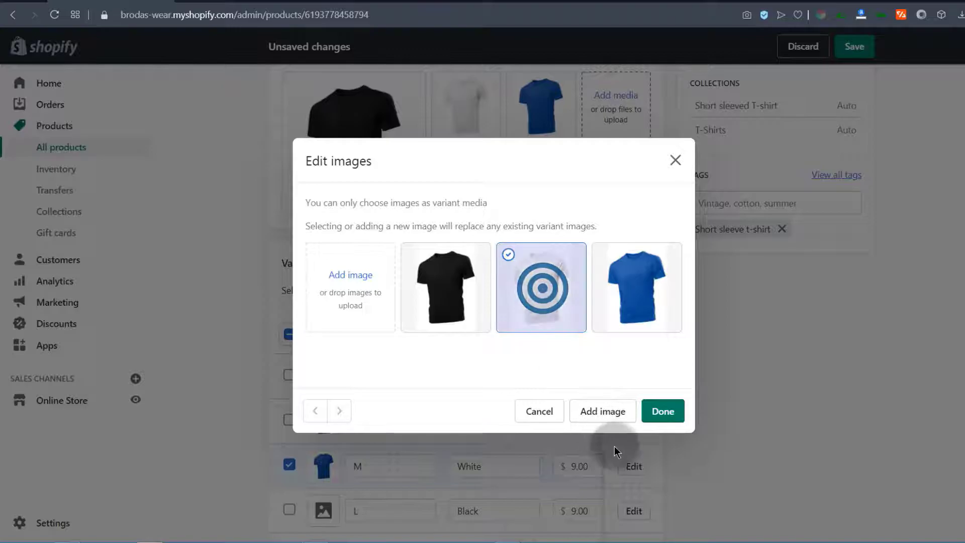
pyautogui.click(662, 412)
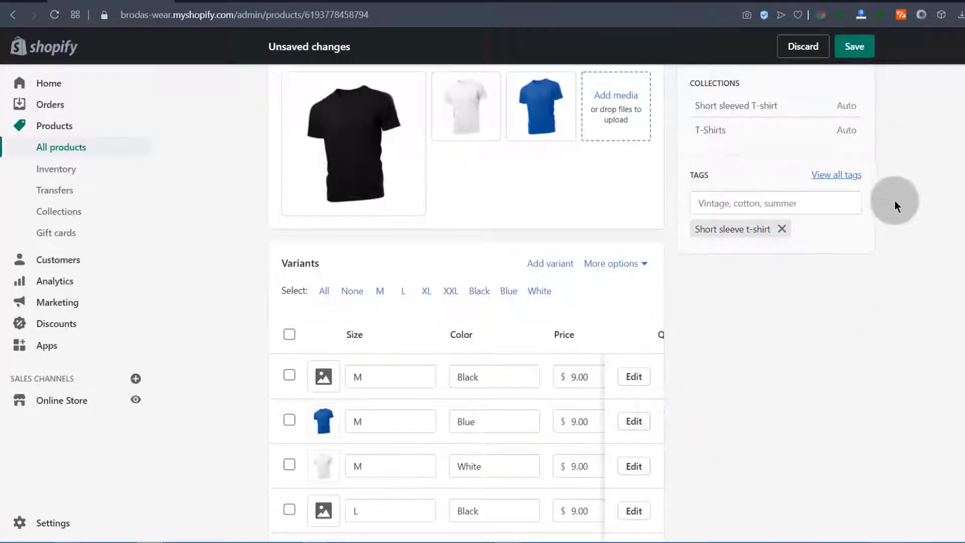
pyautogui.click(861, 48)
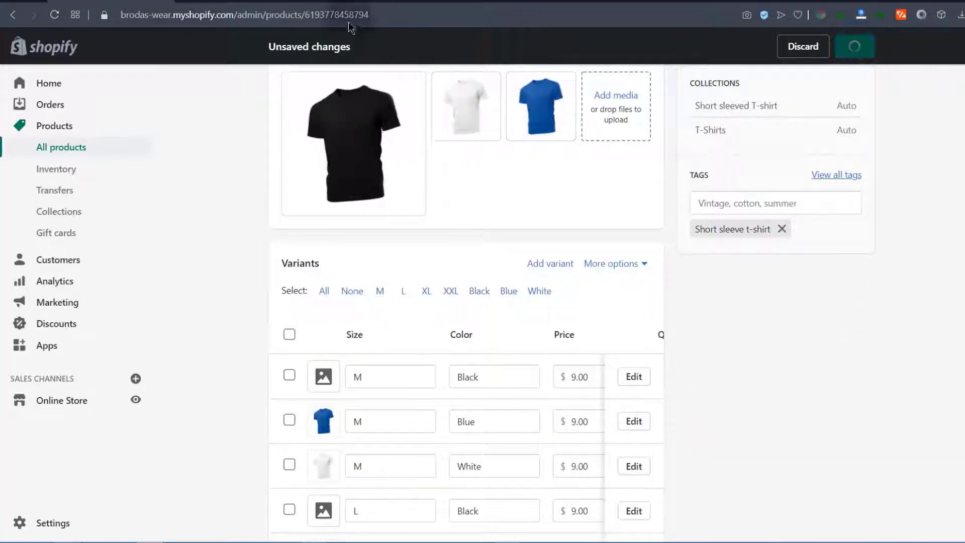
pyautogui.click(247, 1)
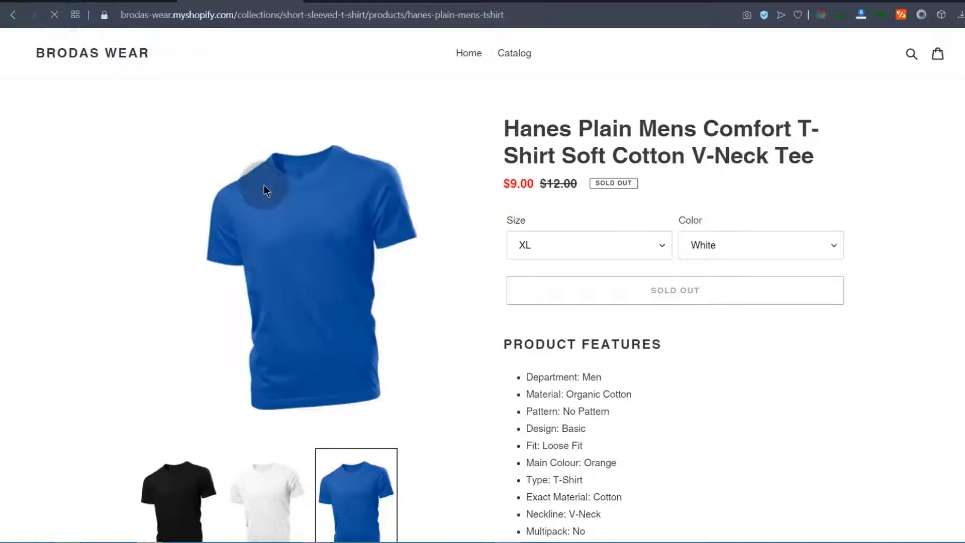
pyautogui.click(595, 245)
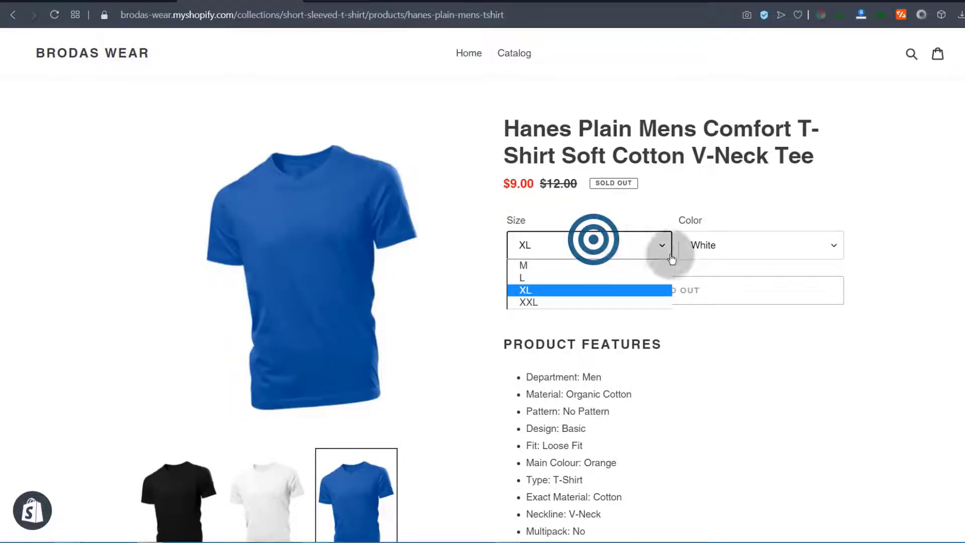
pyautogui.click(710, 244)
pyautogui.click(699, 266)
pyautogui.click(865, 300)
pyautogui.click(54, 15)
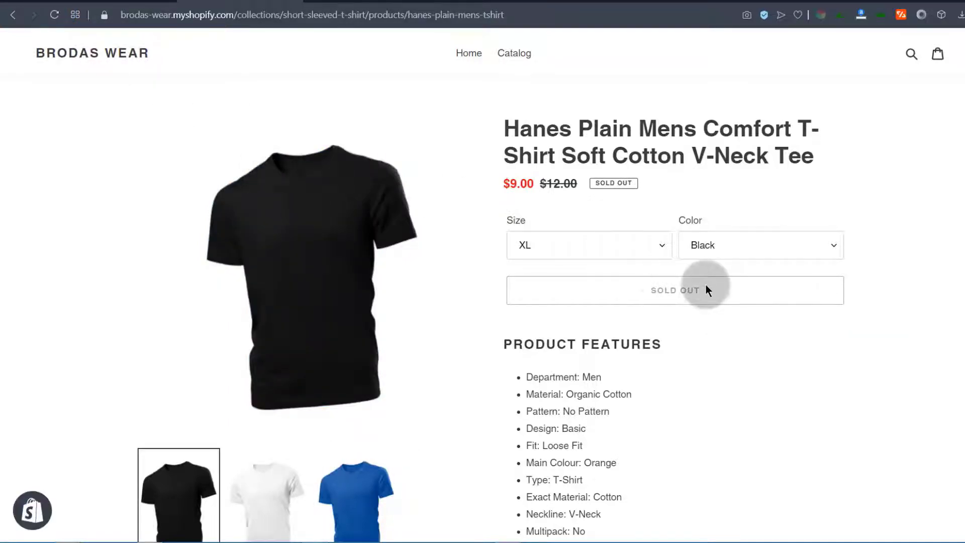
pyautogui.click(670, 247)
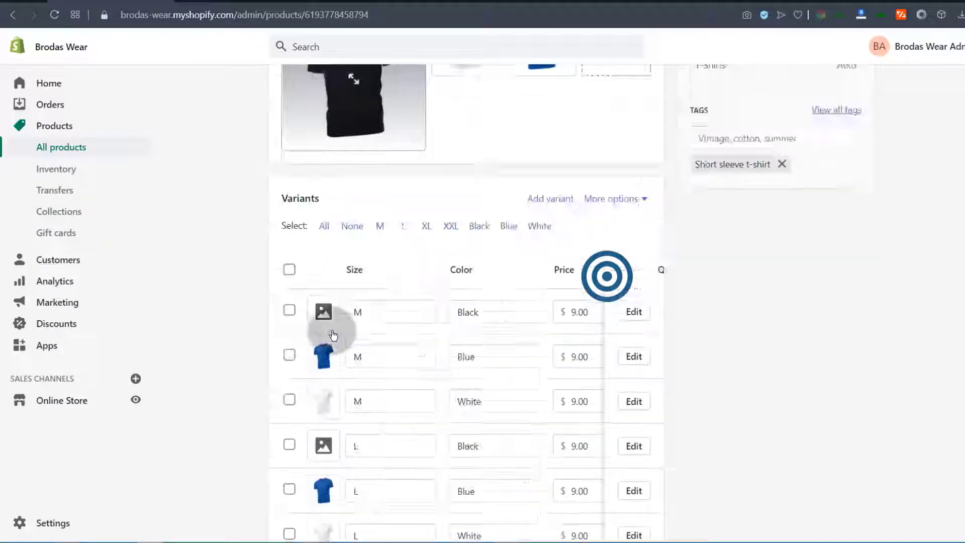
pyautogui.scroll(-4, 291, 327)
pyautogui.scroll(3, 248, 330)
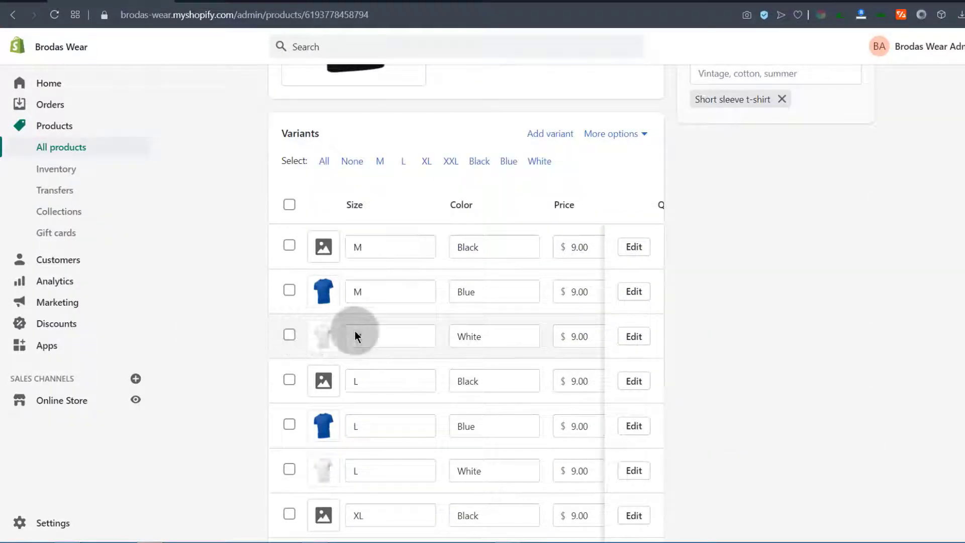
# Open the M / White variant and look over its image and pricing details
pyautogui.click(634, 336)
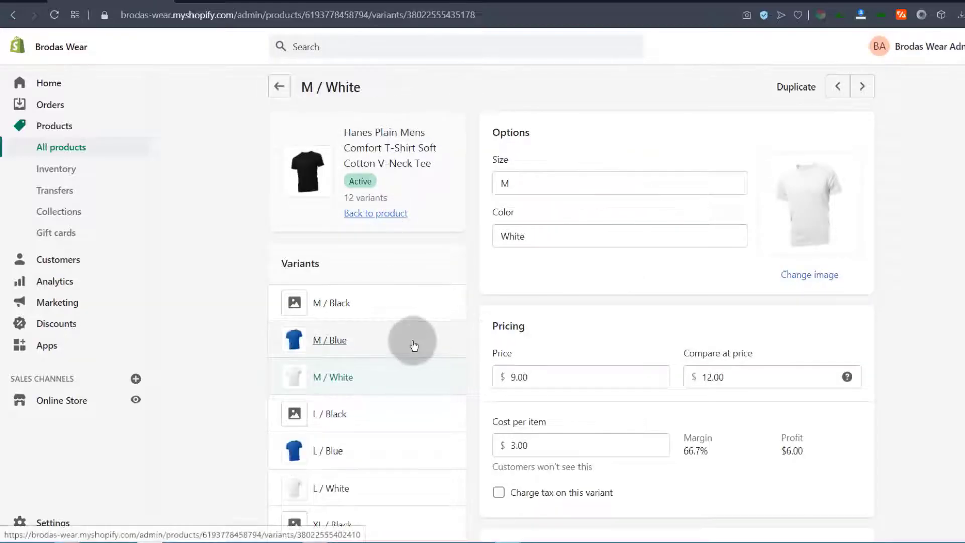
pyautogui.scroll(-1, 415, 345)
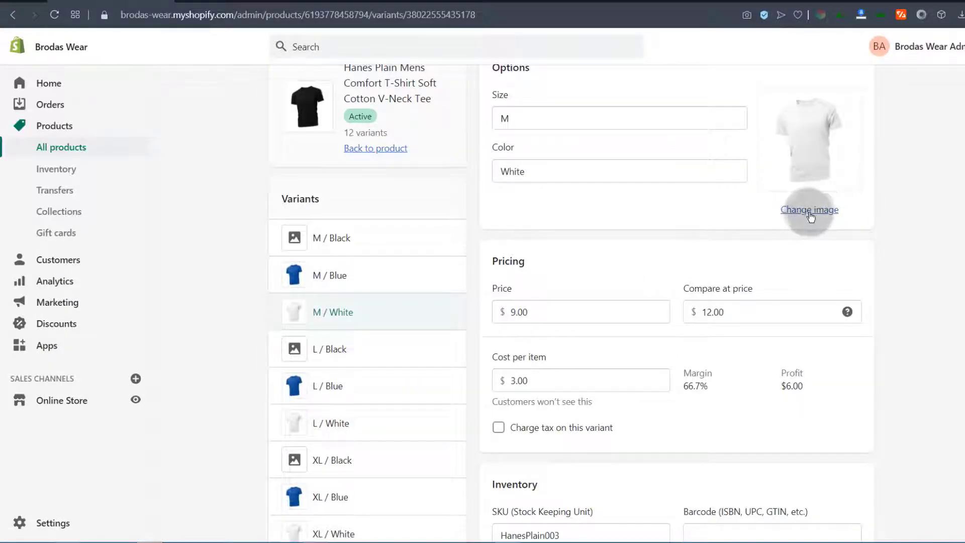
pyautogui.scroll(-4, 470, 407)
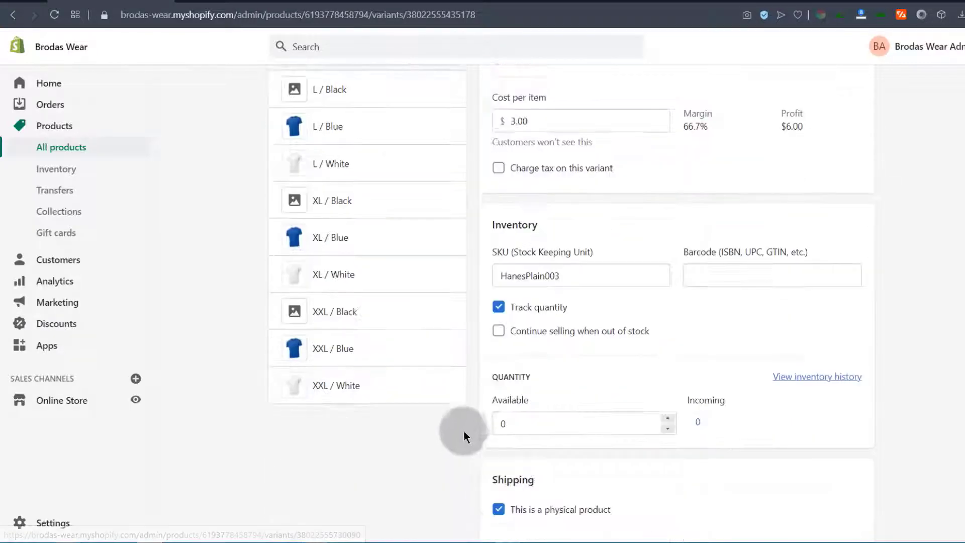
pyautogui.scroll(2, 460, 422)
pyautogui.scroll(3, 858, 226)
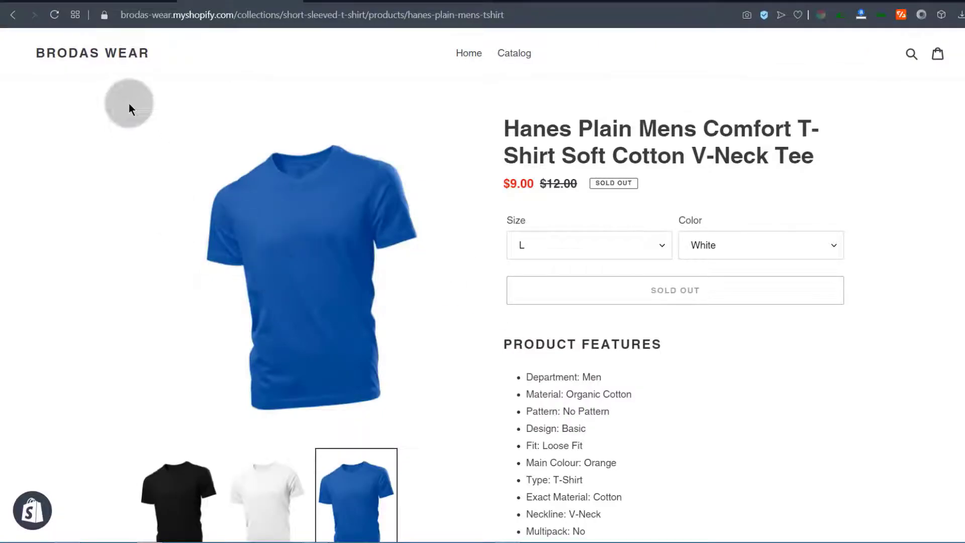
# Reload the storefront and choose Size XL, Color White to see the white shirt image
pyautogui.click(52, 14)
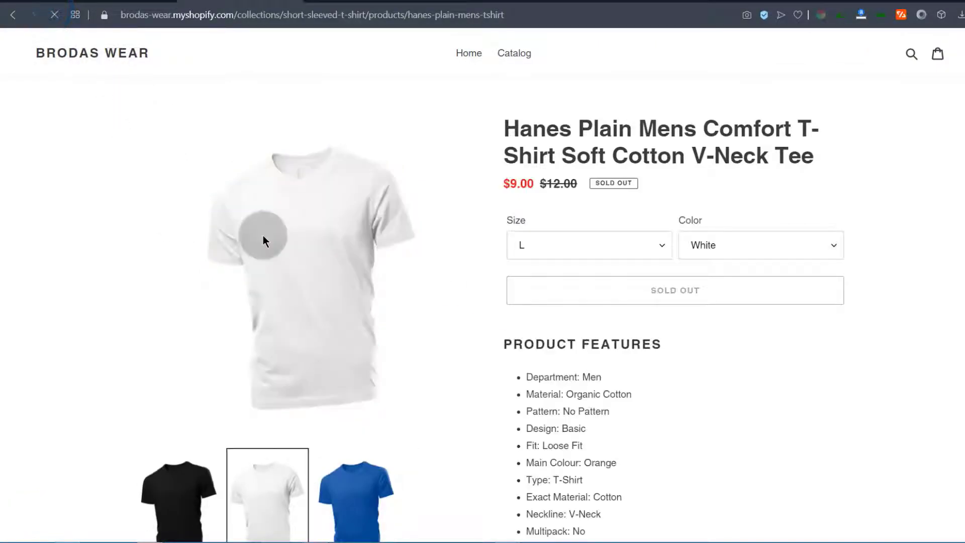
pyautogui.click(555, 244)
pyautogui.click(548, 289)
pyautogui.click(731, 244)
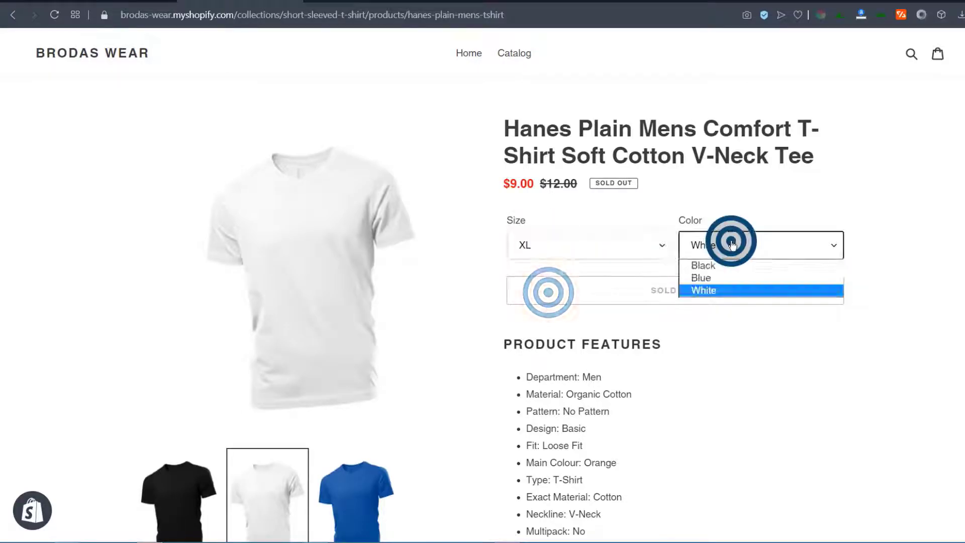
pyautogui.click(723, 292)
pyautogui.click(861, 297)
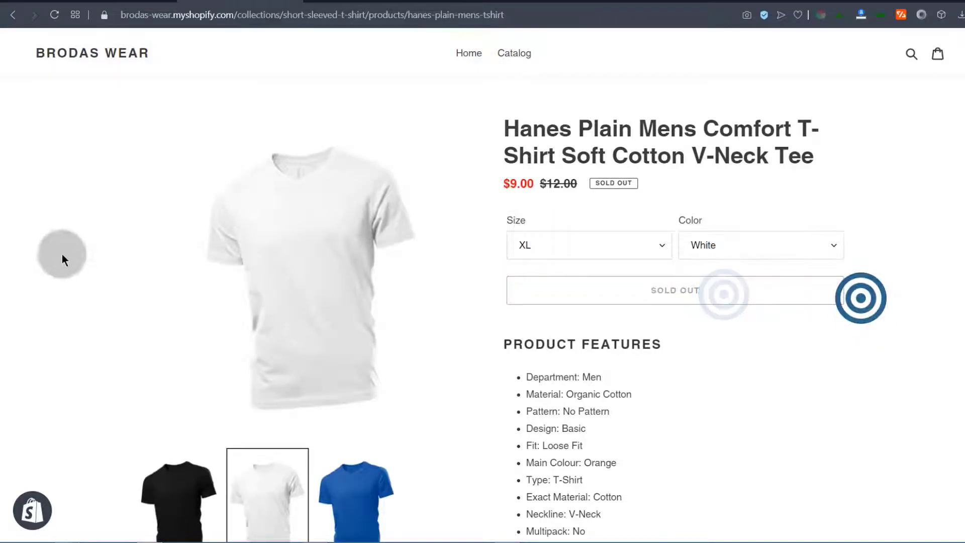
# Check the M / White variant in admin: white image, $9.00 price, $12.00 compare-at
pyautogui.click(107, 1)
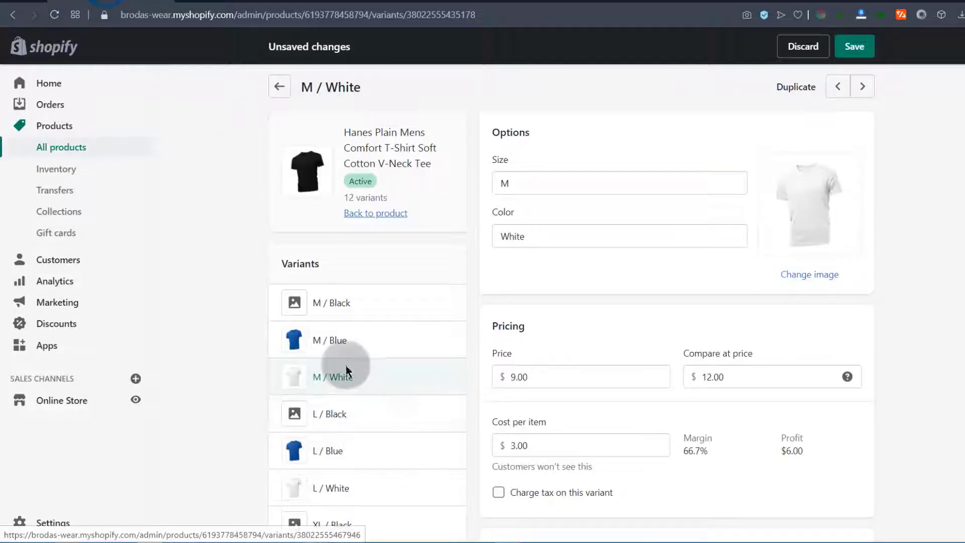
pyautogui.moveTo(535, 527)
pyautogui.click(227, 284)
pyautogui.scroll(-15, 221, 279)
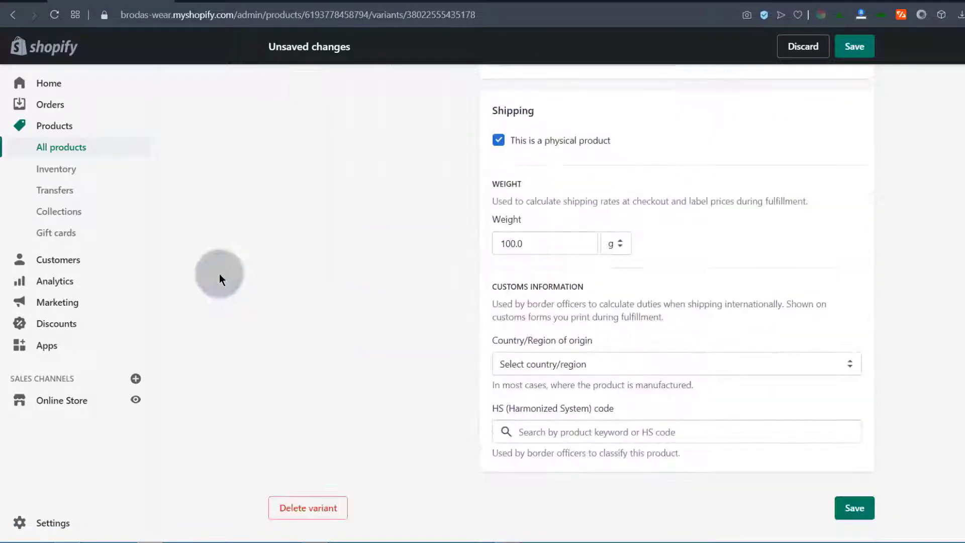
pyautogui.scroll(15, 216, 274)
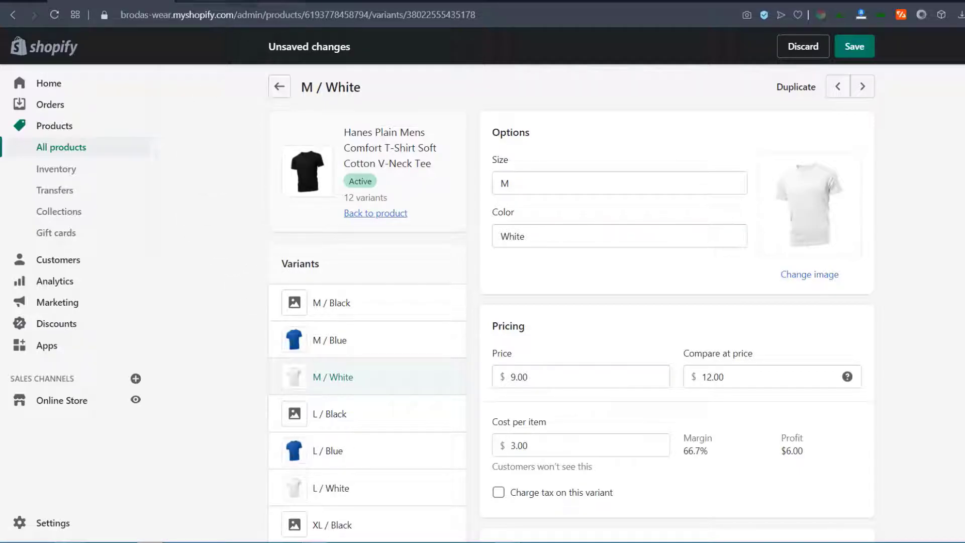
pyautogui.click(237, 3)
# Go to the Brodas Wear homepage and scroll through its placeholder sections and footer
pyautogui.click(82, 55)
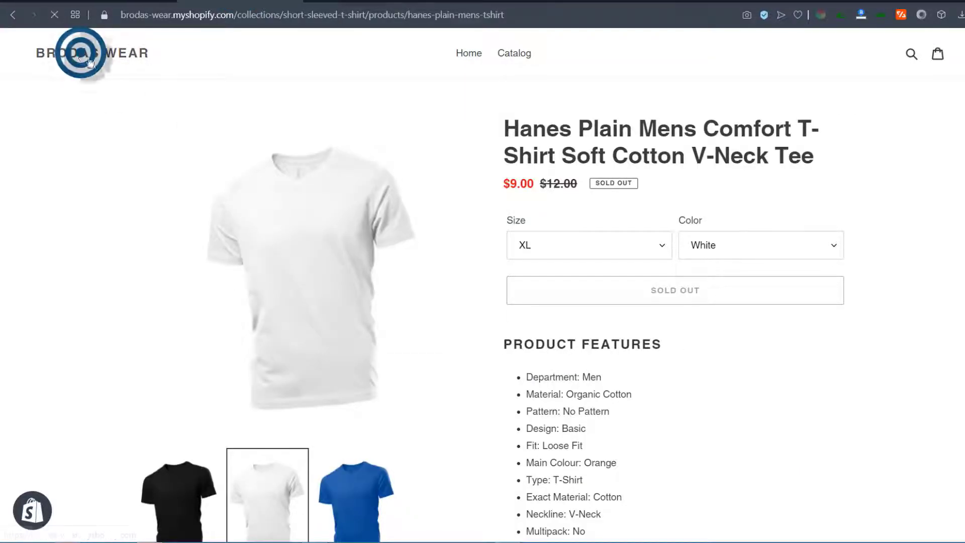
pyautogui.scroll(-20, 314, 264)
pyautogui.scroll(-5, 318, 264)
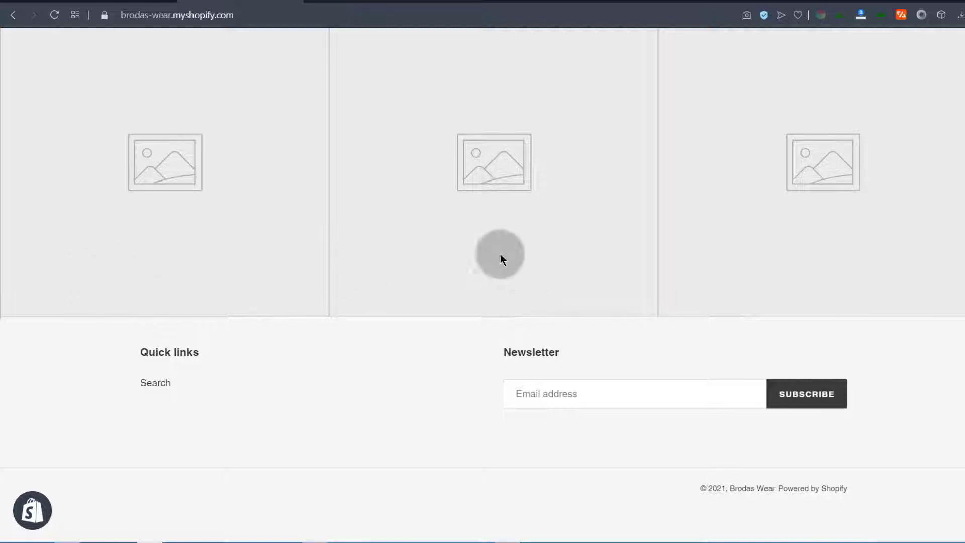
pyautogui.scroll(20, 444, 228)
pyautogui.scroll(-8, 425, 245)
pyautogui.scroll(8, 425, 267)
pyautogui.press('Tab')
pyautogui.scroll(-15, 339, 302)
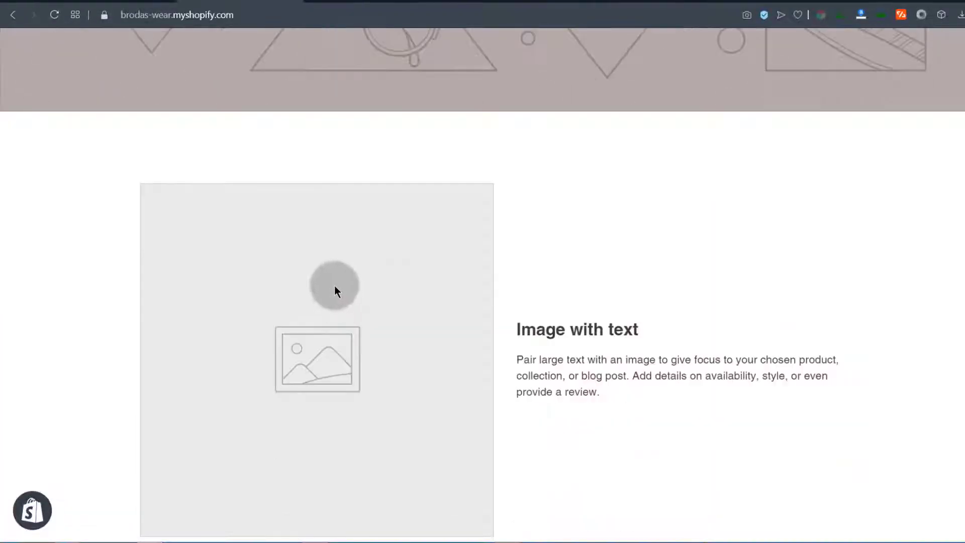
pyautogui.scroll(13, 333, 284)
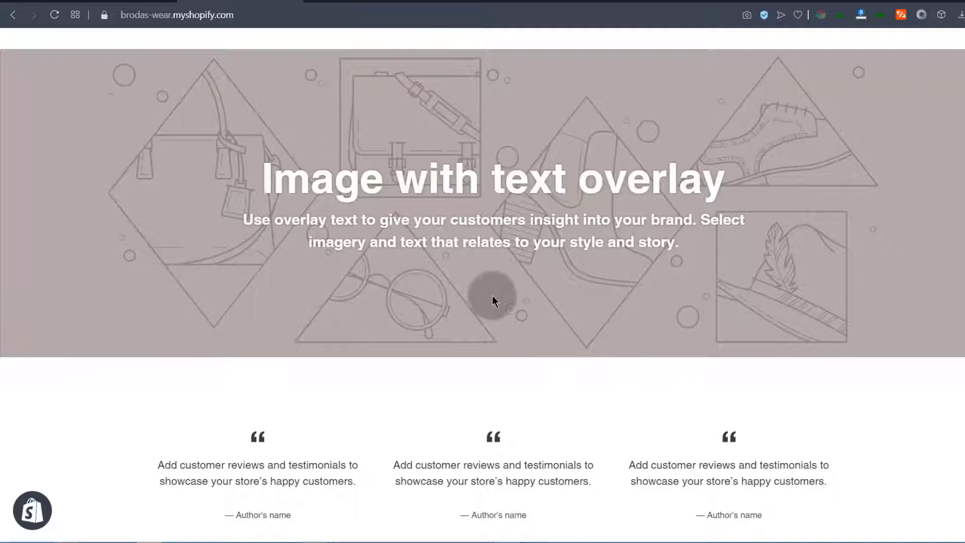
pyautogui.scroll(-11, 355, 307)
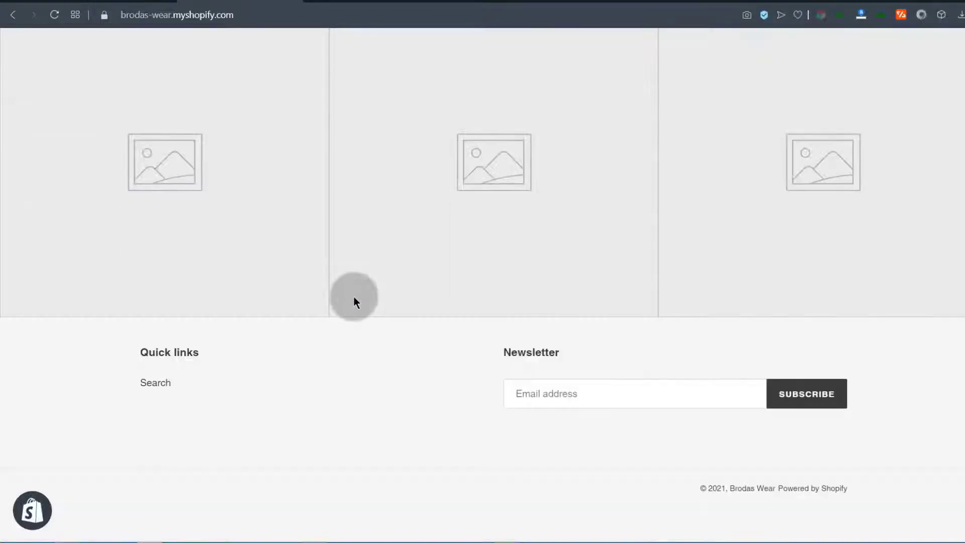
pyautogui.scroll(9, 317, 312)
pyautogui.scroll(-5, 315, 318)
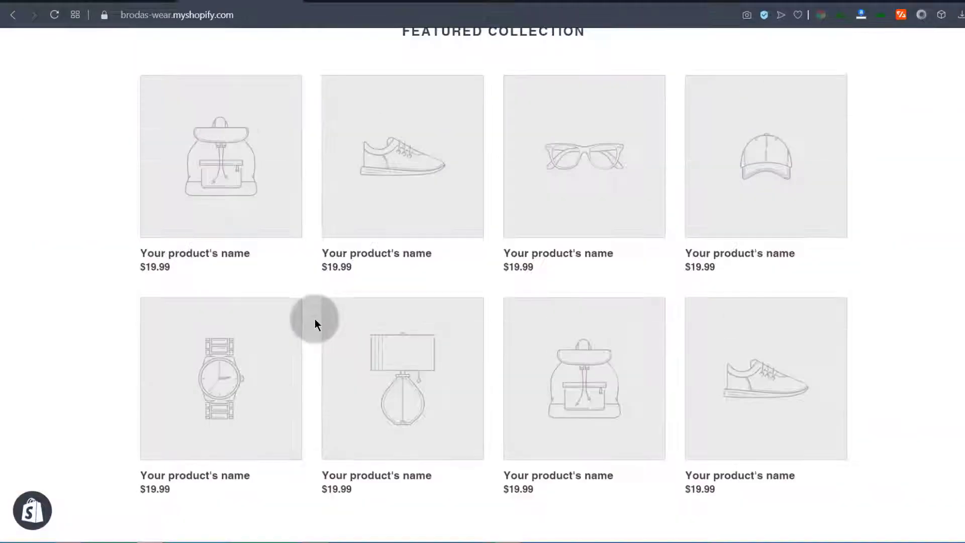
pyautogui.scroll(10, 319, 314)
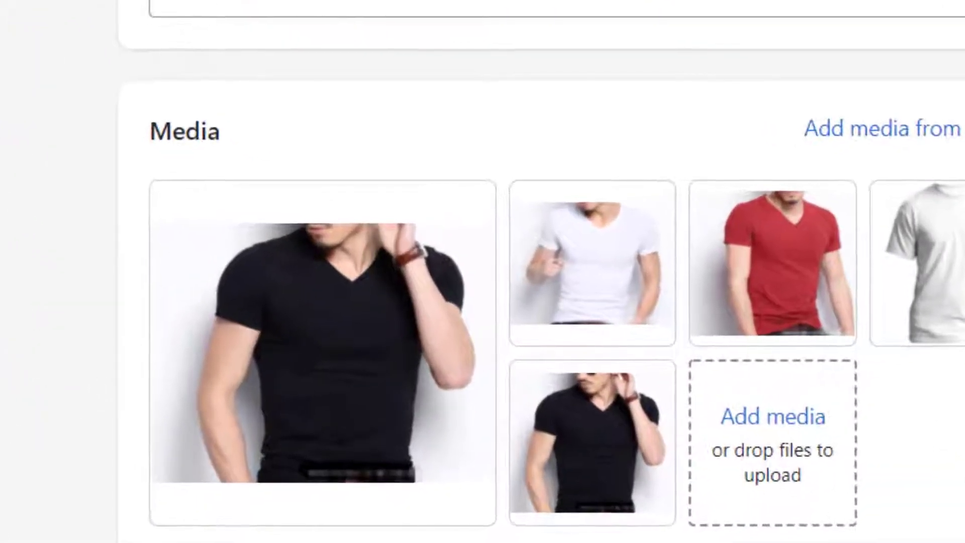
# Preview the fifth media item, the 443 × 376px black V-neck shirt image
pyautogui.moveTo(533, 454)
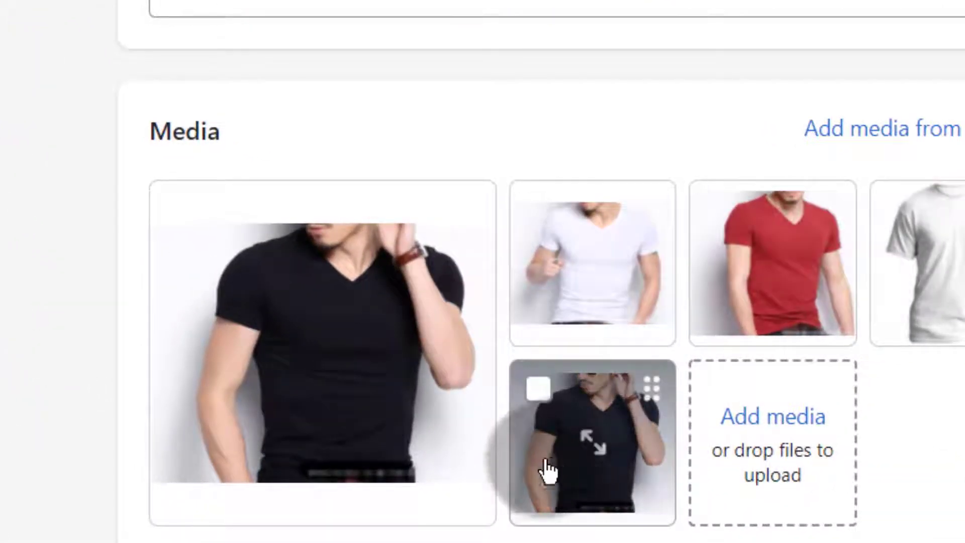
pyautogui.click(648, 393)
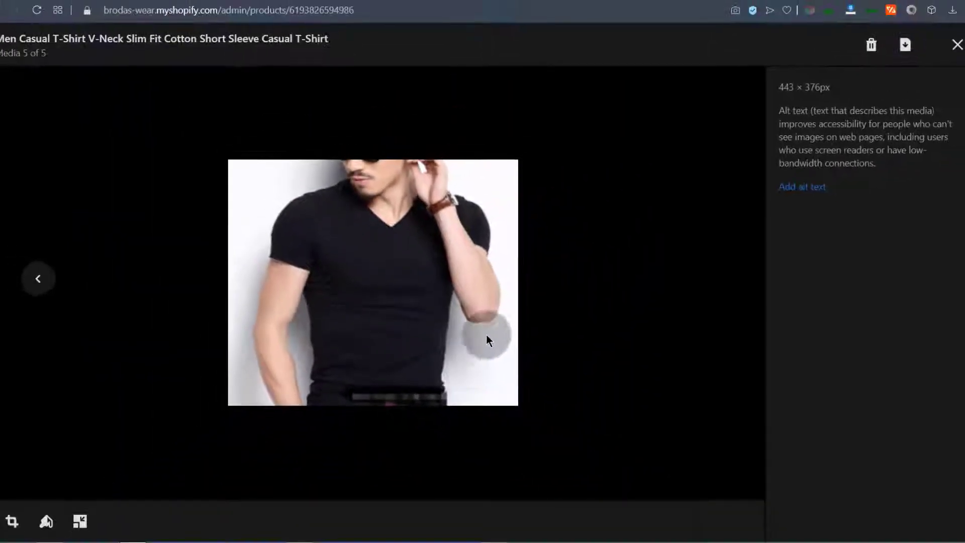
# Apply a freeform crop to the black V-neck photo, pulling the top-left and bottom-right corners inward
pyautogui.click(12, 522)
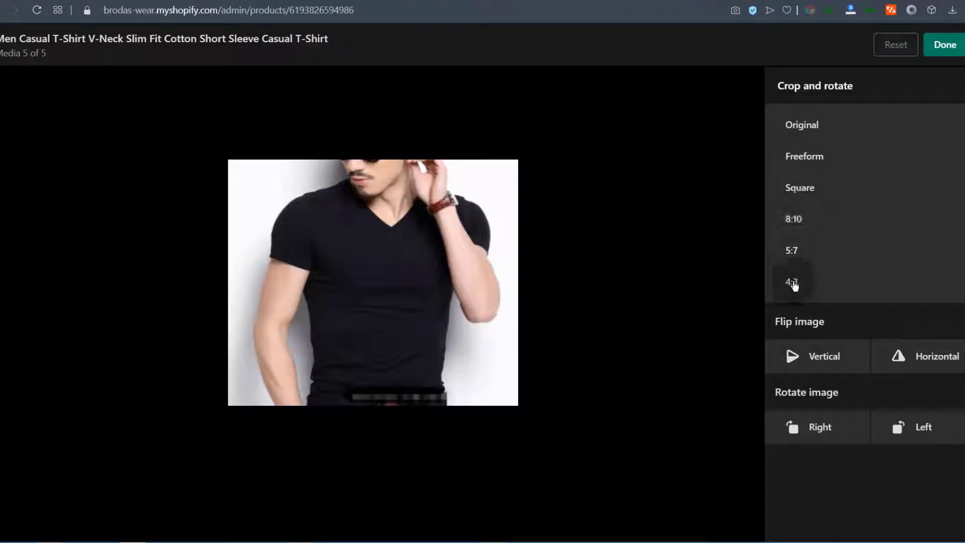
pyautogui.click(804, 159)
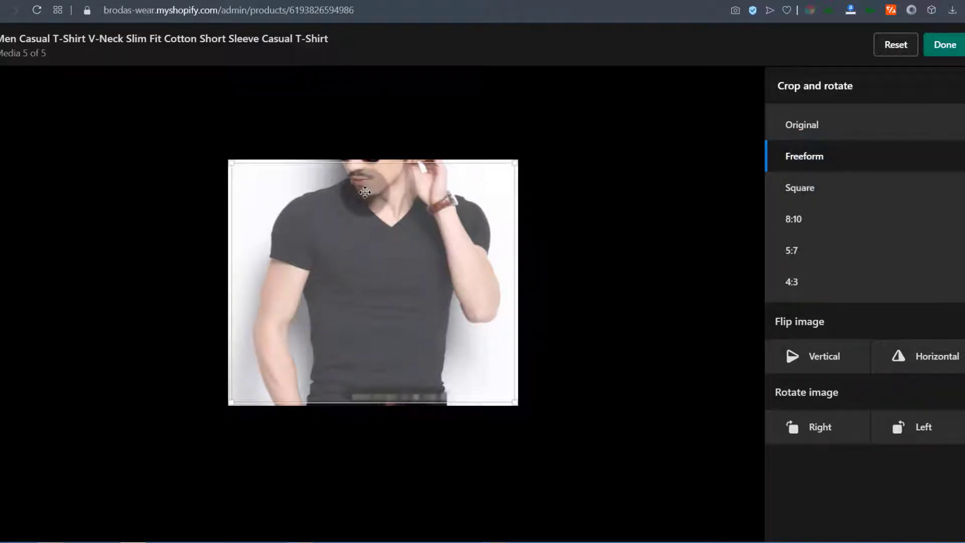
pyautogui.moveTo(232, 163)
pyautogui.mouseDown()
pyautogui.moveTo(259, 244)
pyautogui.moveTo(257, 180)
pyautogui.moveTo(236, 177)
pyautogui.mouseUp()
pyautogui.moveTo(513, 402); pyautogui.dragTo(503, 398)
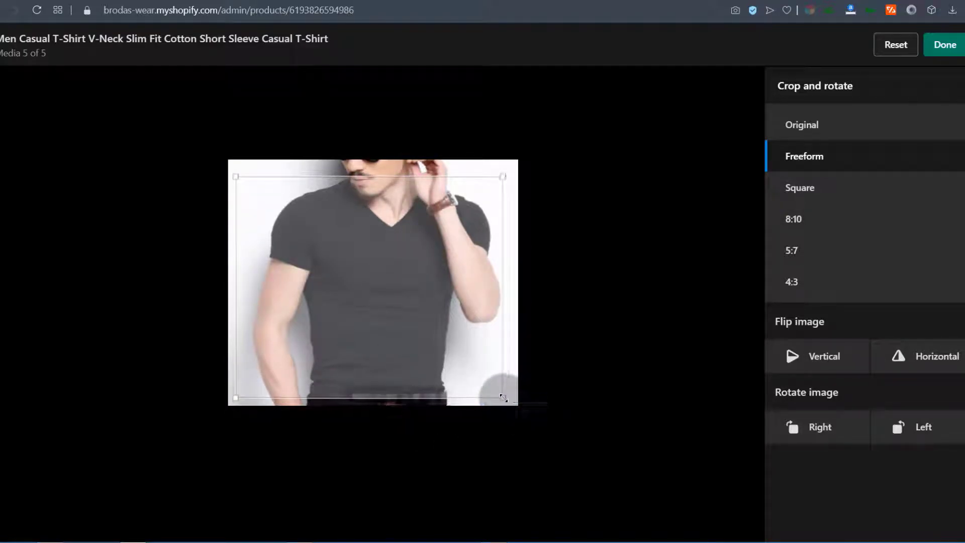
pyautogui.click(950, 46)
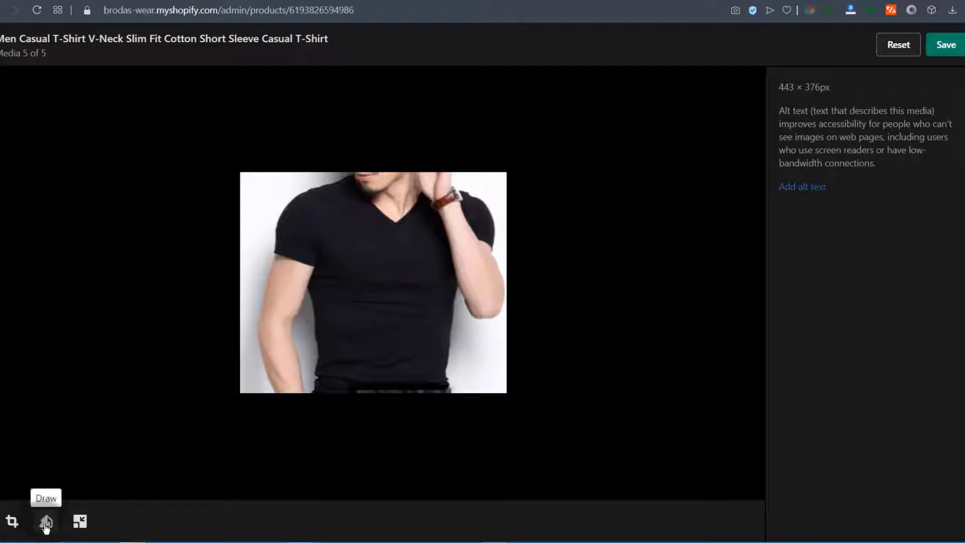
# Draw a test arrow on the shirt photo, reset it away, and confirm the resize unchanged
pyautogui.click(46, 522)
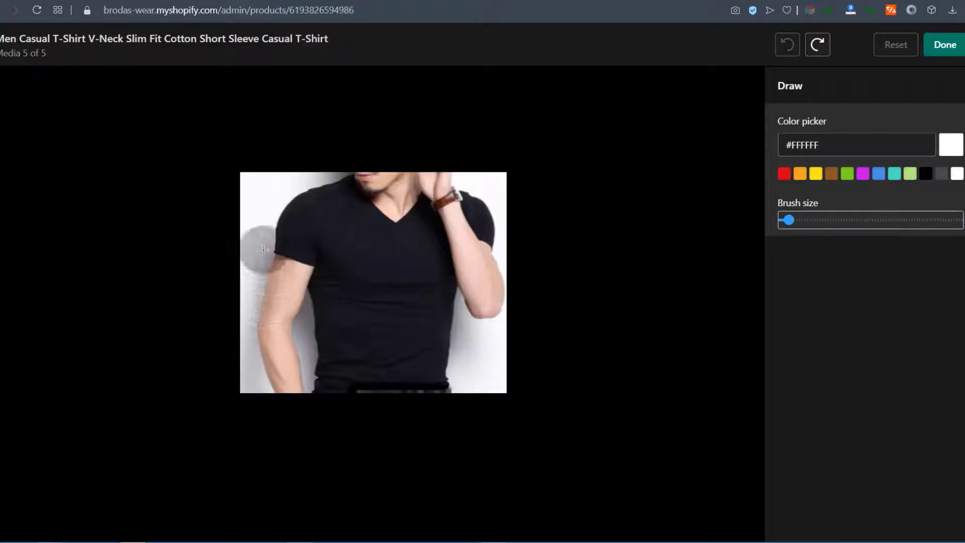
pyautogui.moveTo(480, 342)
pyautogui.mouseDown()
pyautogui.moveTo(407, 302)
pyautogui.moveTo(415, 336)
pyautogui.mouseUp()
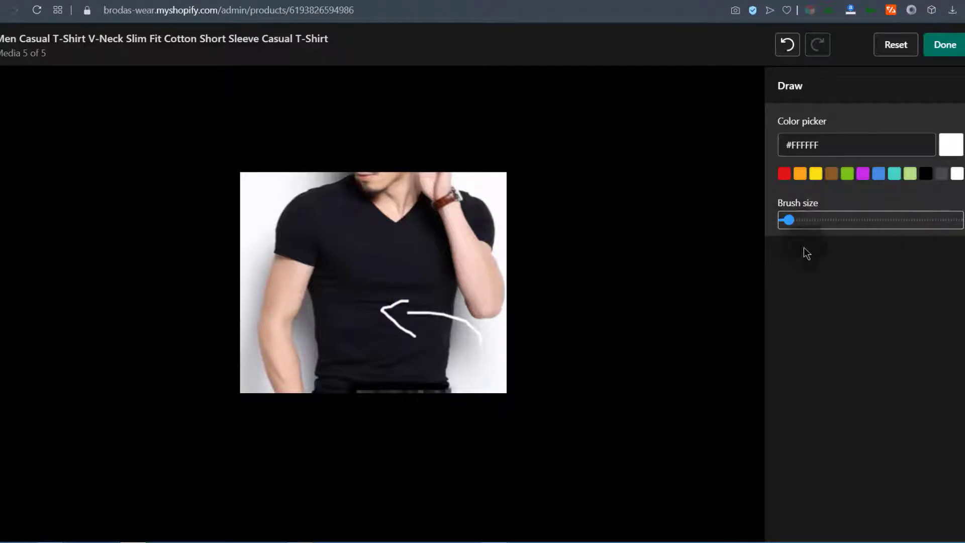
pyautogui.click(895, 53)
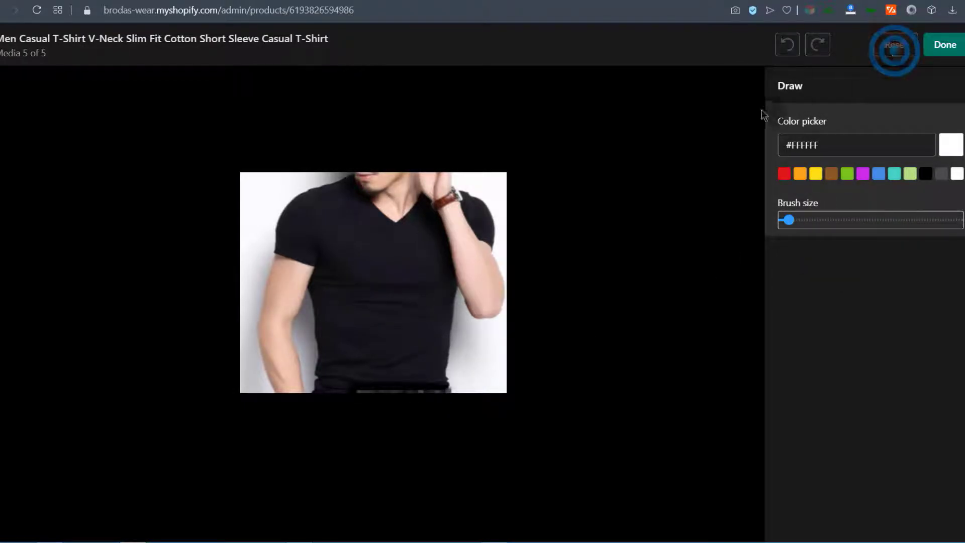
pyautogui.click(948, 45)
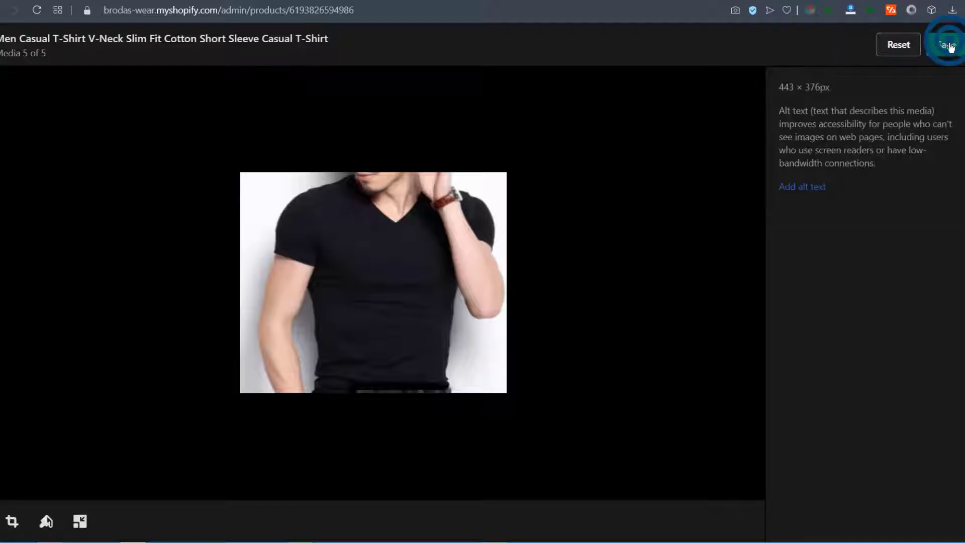
pyautogui.click(80, 523)
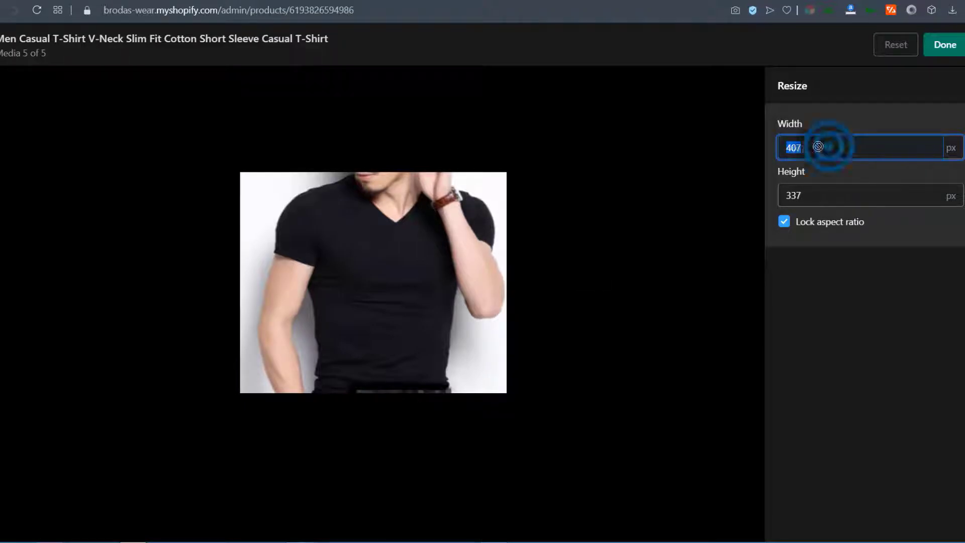
pyautogui.click(948, 44)
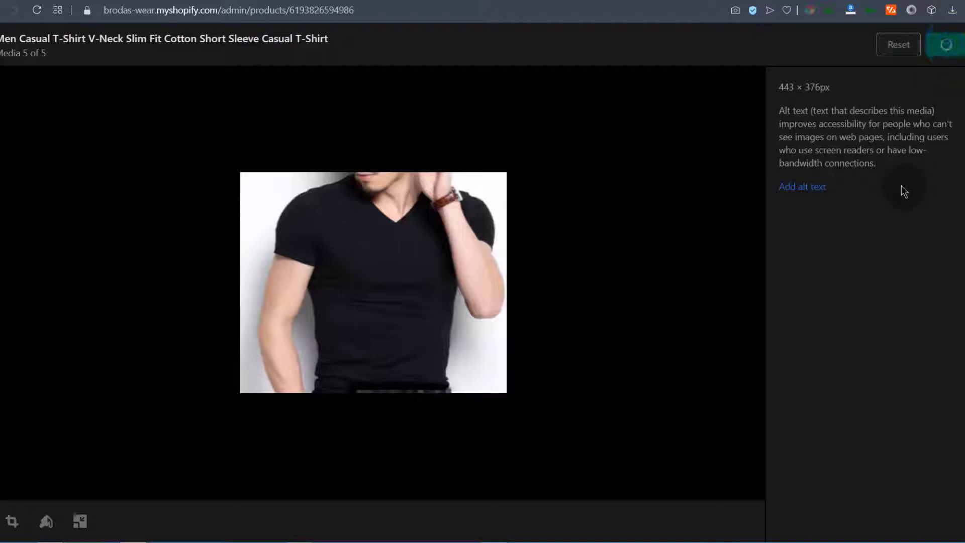
# Close the photo editor and scroll down to the product's Variants table
pyautogui.click(958, 43)
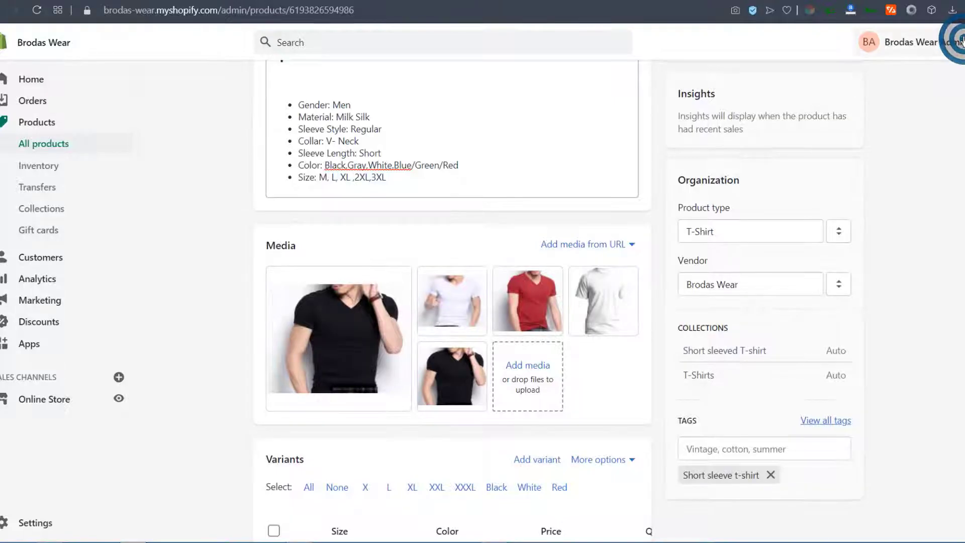
pyautogui.scroll(-8, 443, 278)
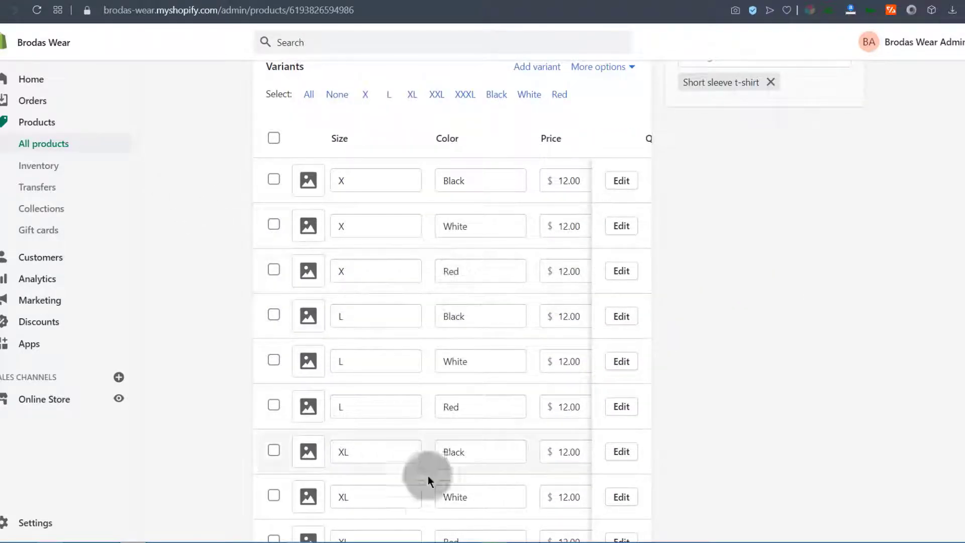
pyautogui.scroll(-8, 560, 418)
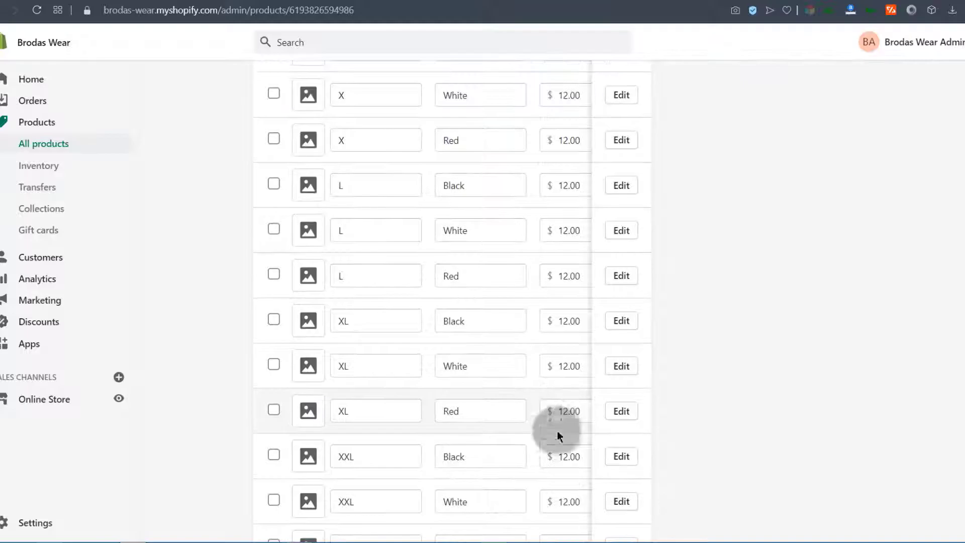
pyautogui.click(419, 445)
pyautogui.moveTo(419, 444); pyautogui.dragTo(599, 443)
pyautogui.scroll(7, 496, 294)
pyautogui.scroll(4, 414, 222)
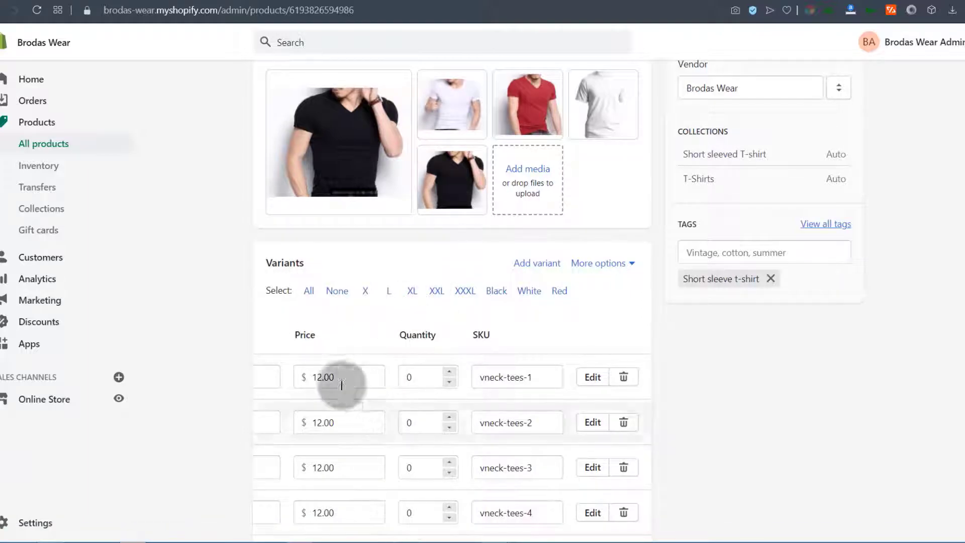
# Select all 15 variants using the 'All' link
pyautogui.click(309, 292)
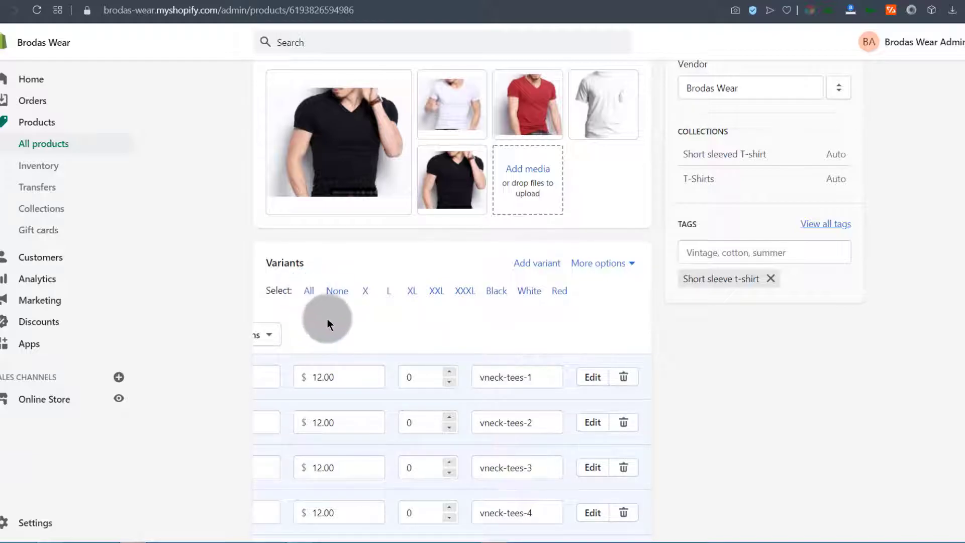
pyautogui.scroll(-10, 638, 439)
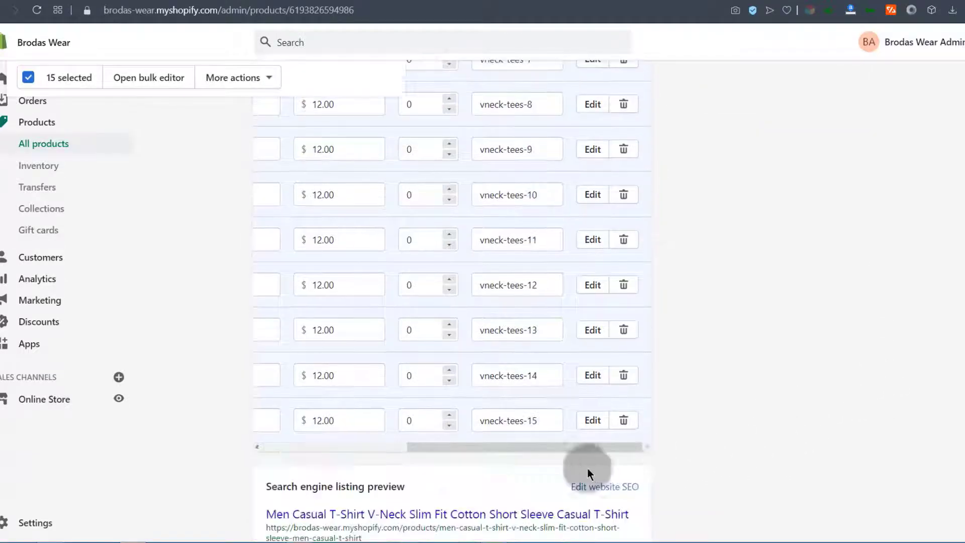
pyautogui.moveTo(510, 447); pyautogui.dragTo(212, 394)
pyautogui.scroll(12, 214, 381)
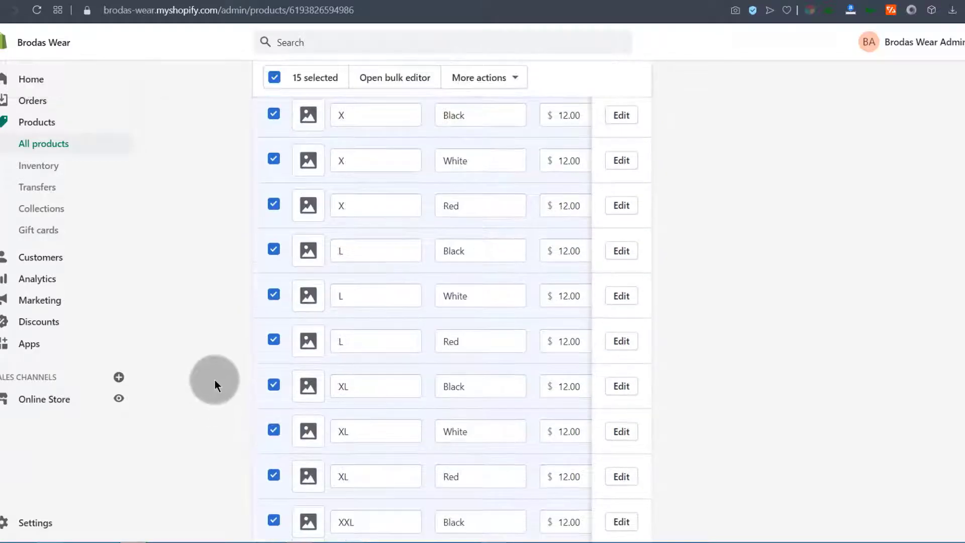
pyautogui.scroll(1, 218, 374)
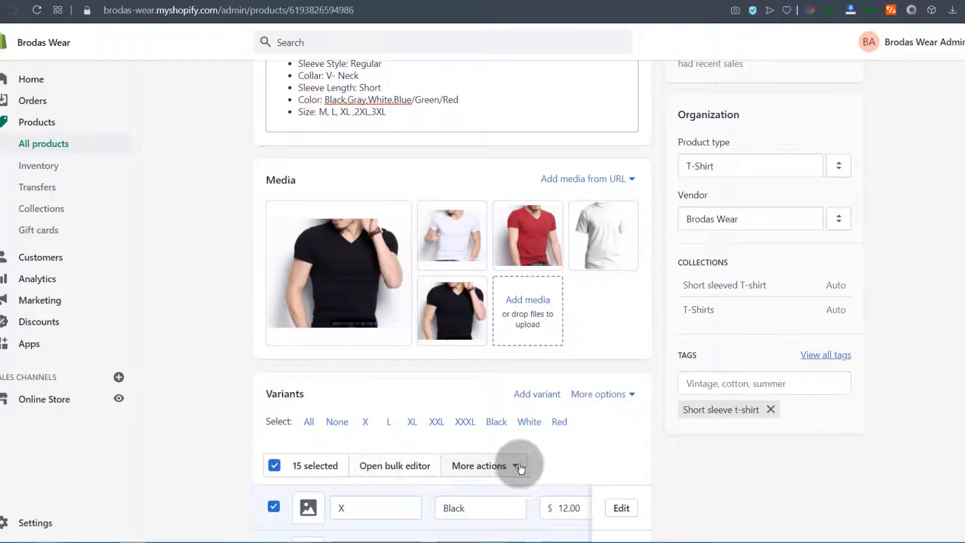
# Use Edit quantities to apply a quantity of 10 to all 15 variants and save
pyautogui.click(515, 468)
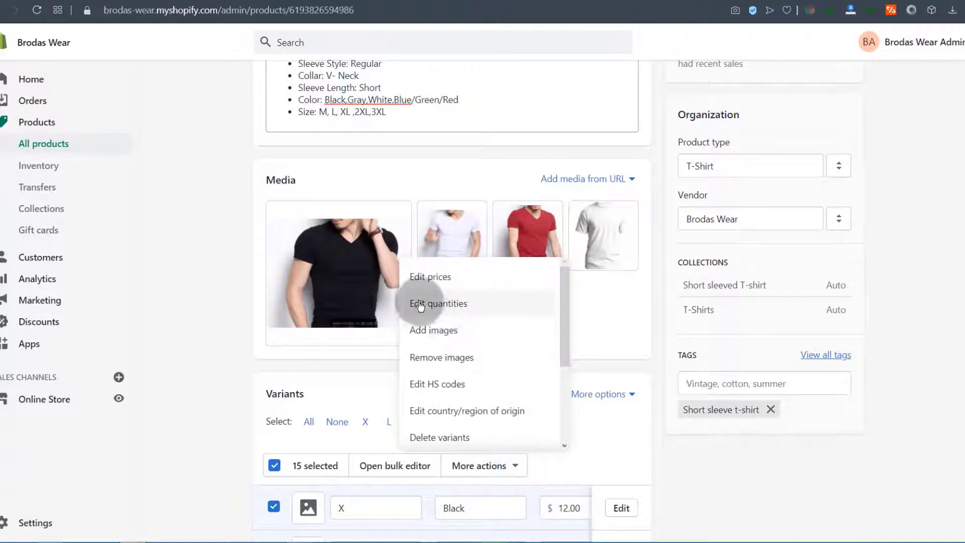
pyautogui.click(436, 305)
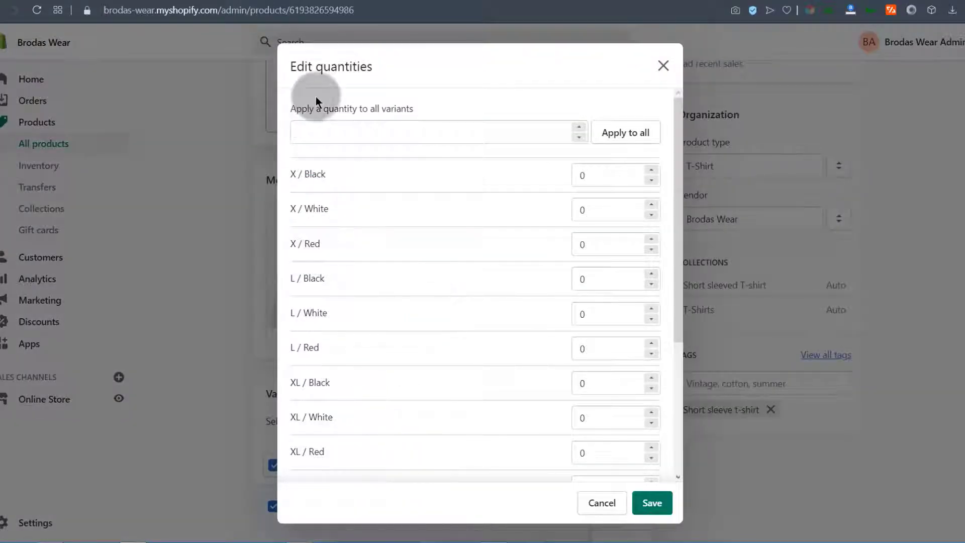
pyautogui.click(305, 133)
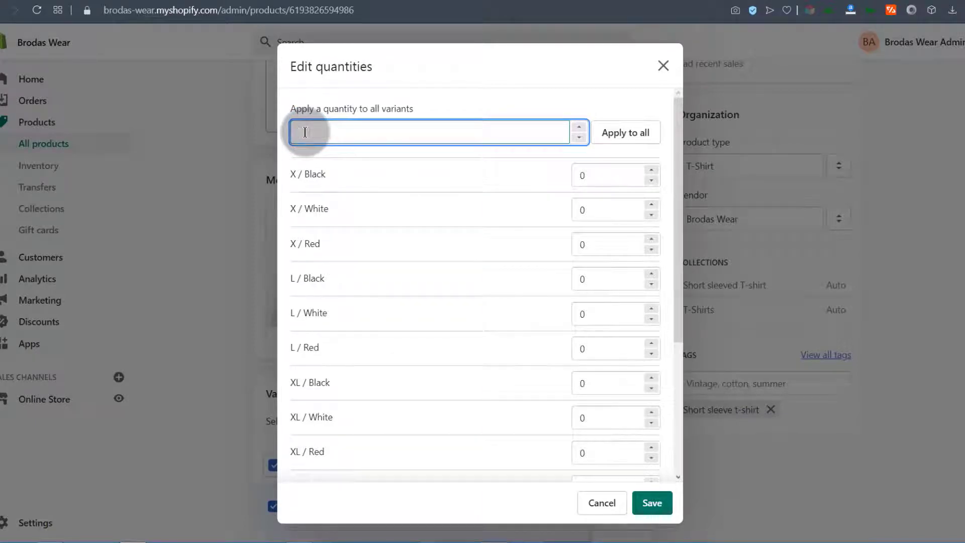
pyautogui.click(638, 141)
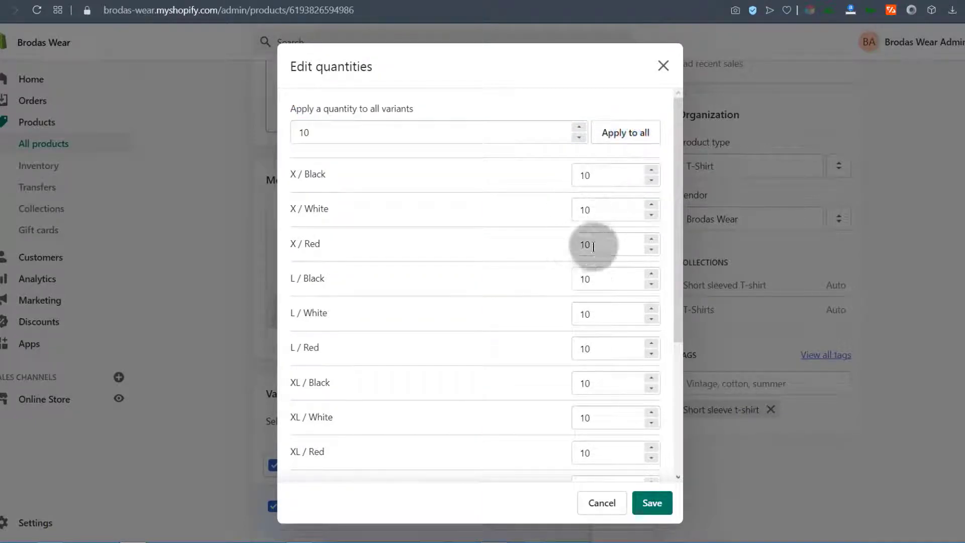
pyautogui.scroll(-4, 593, 251)
pyautogui.click(657, 504)
pyautogui.scroll(-5, 430, 351)
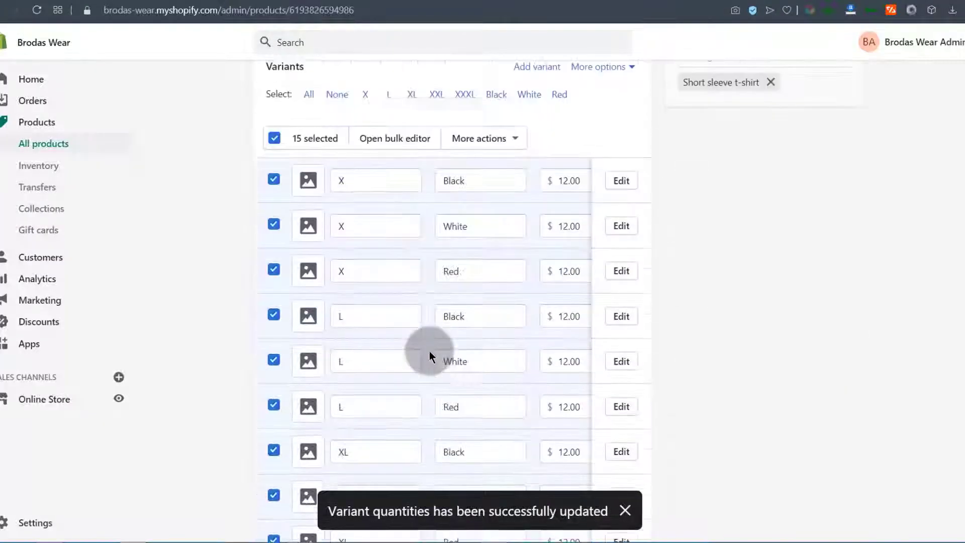
pyautogui.scroll(-1, 392, 327)
pyautogui.scroll(2, 321, 266)
# Assign the second black T-shirt photo to the X / Black variant
pyautogui.click(310, 246)
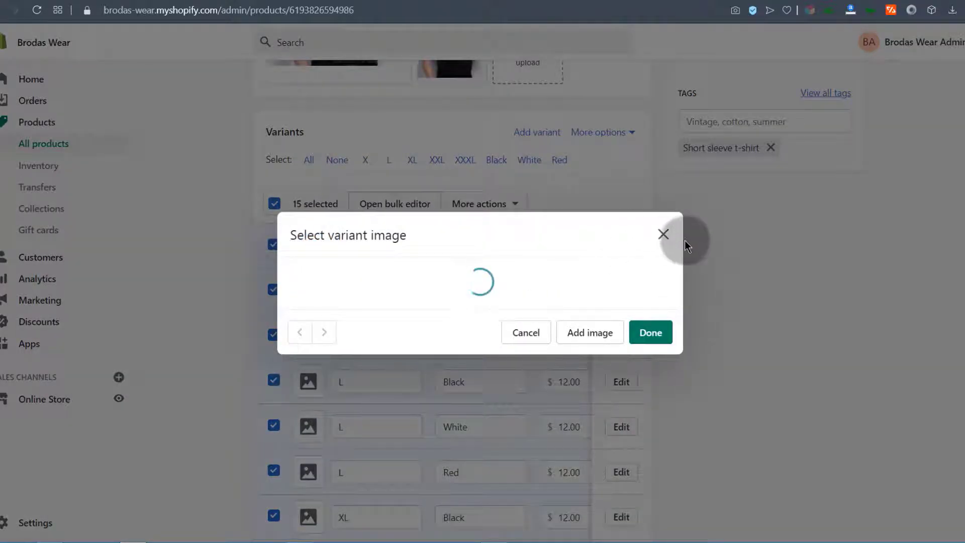
pyautogui.click(669, 235)
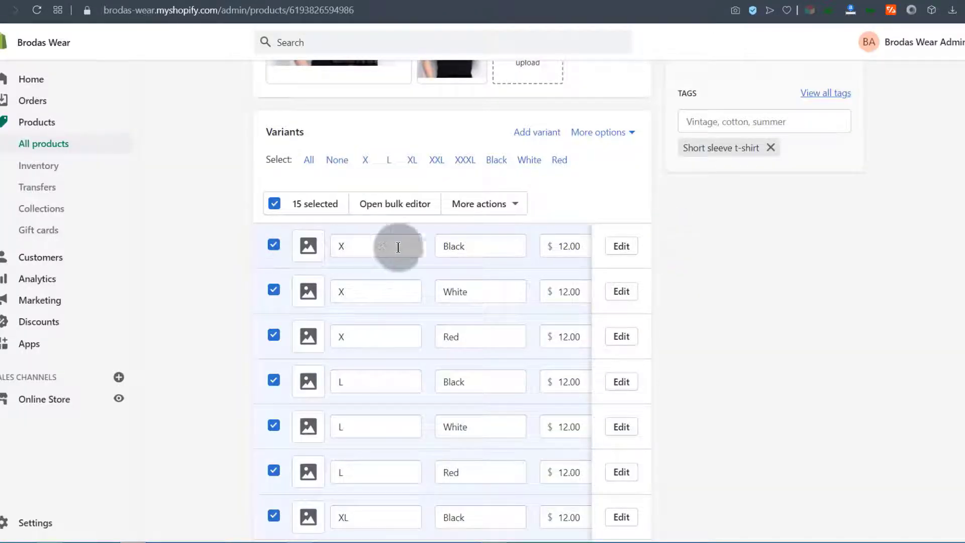
pyautogui.click(309, 248)
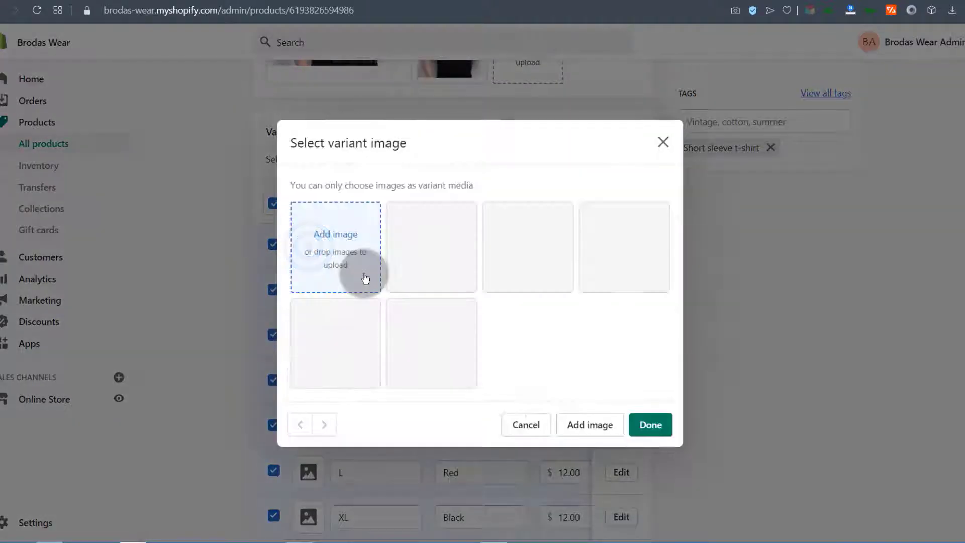
pyautogui.click(435, 271)
pyautogui.click(431, 324)
pyautogui.click(666, 425)
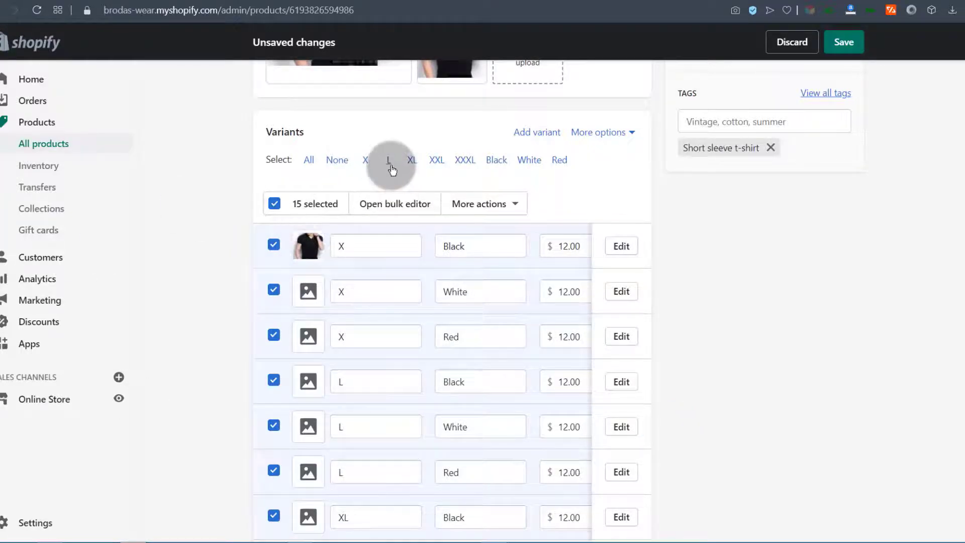
# Select the Black variants and add the last black T-shirt photo to them all
pyautogui.click(498, 161)
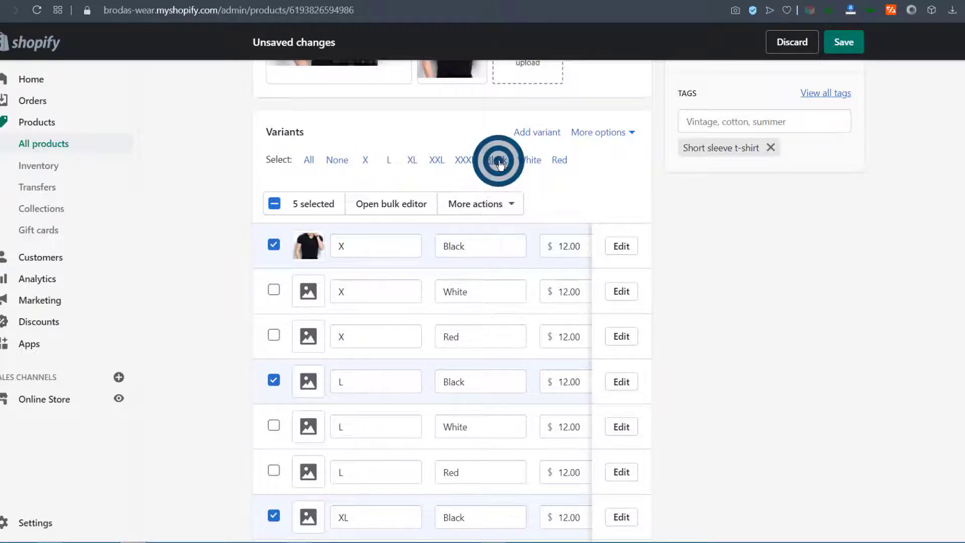
pyautogui.click(511, 205)
pyautogui.click(424, 290)
pyautogui.click(427, 348)
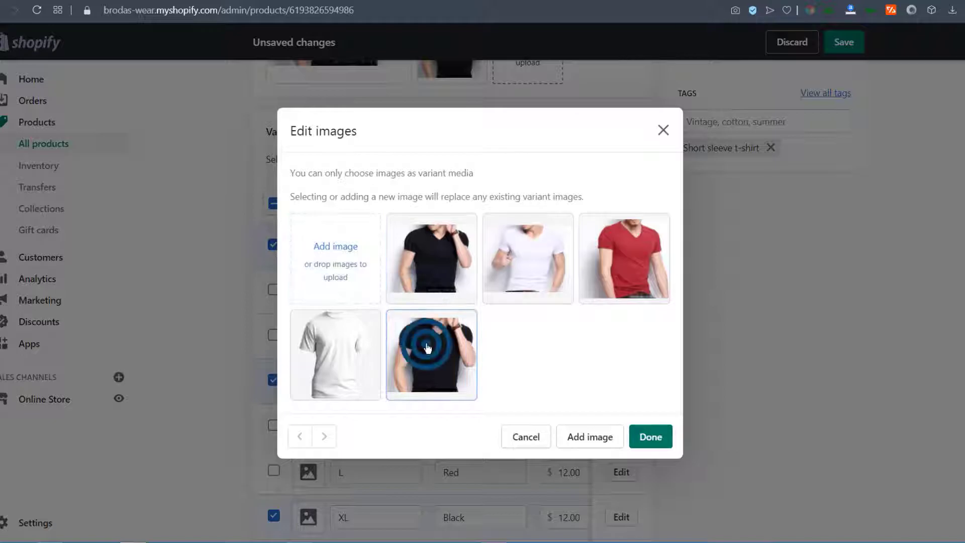
pyautogui.click(651, 431)
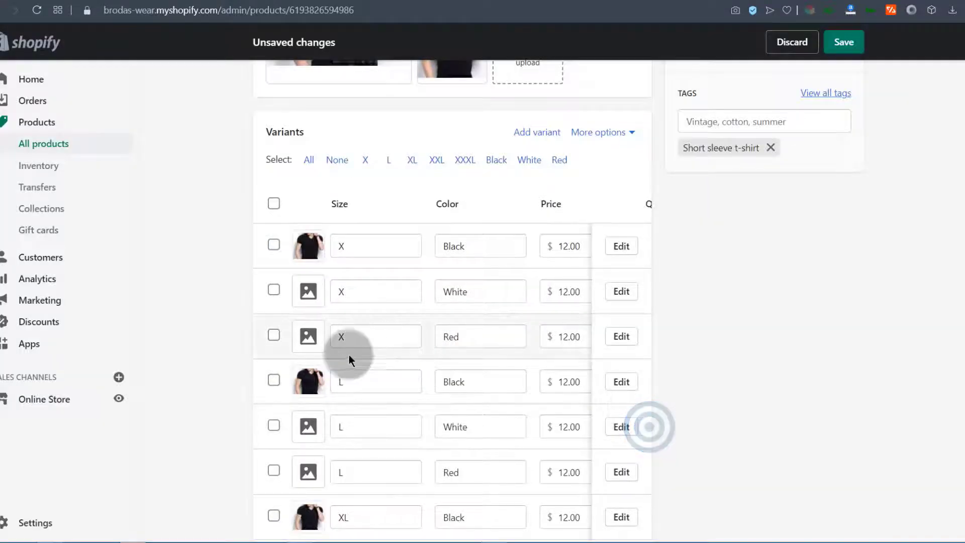
pyautogui.scroll(-1, 317, 418)
pyautogui.scroll(1, 296, 302)
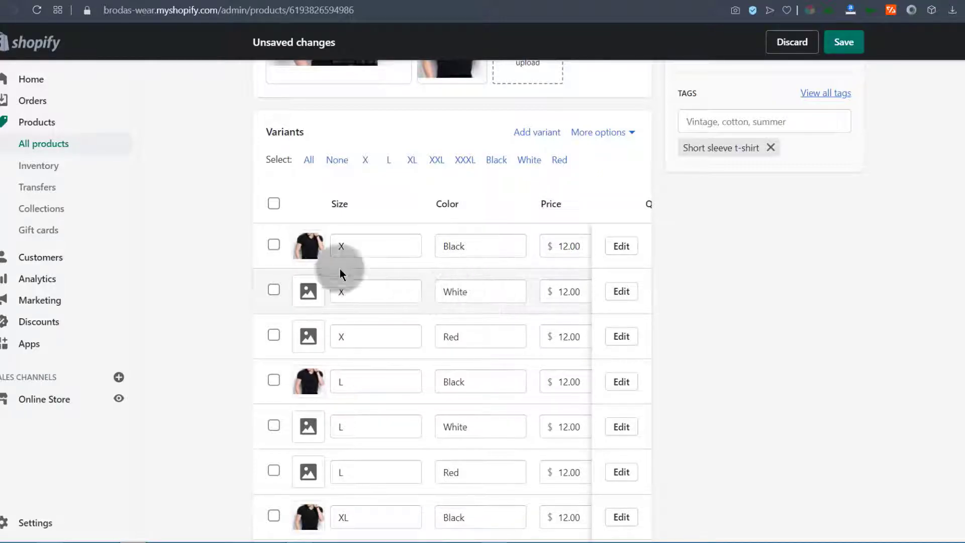
# Select the White variants and add the white T-shirt photo to them
pyautogui.click(529, 164)
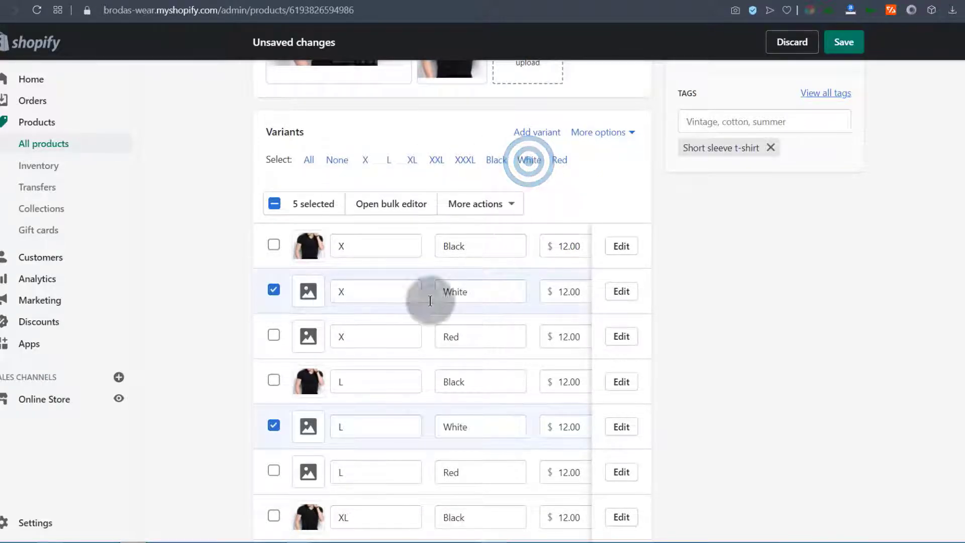
pyautogui.click(513, 203)
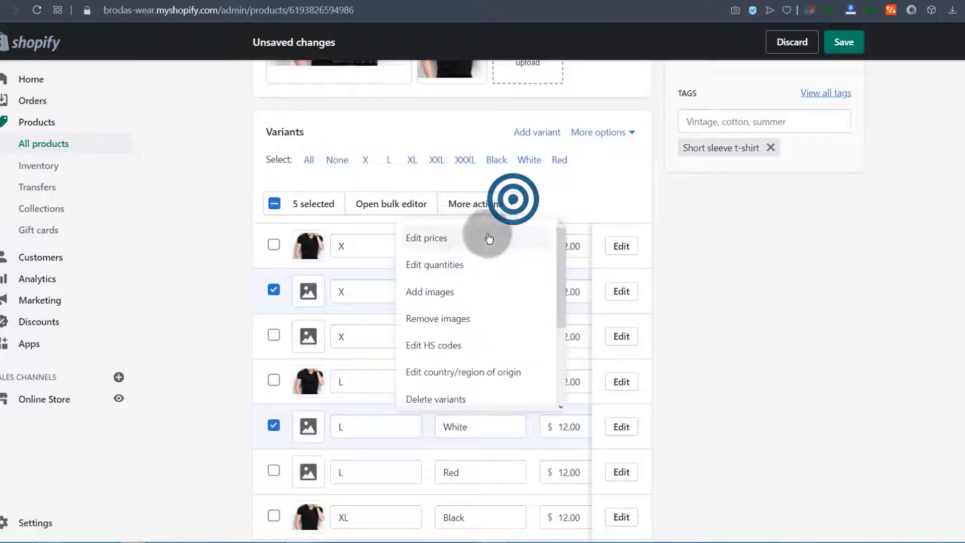
pyautogui.click(405, 286)
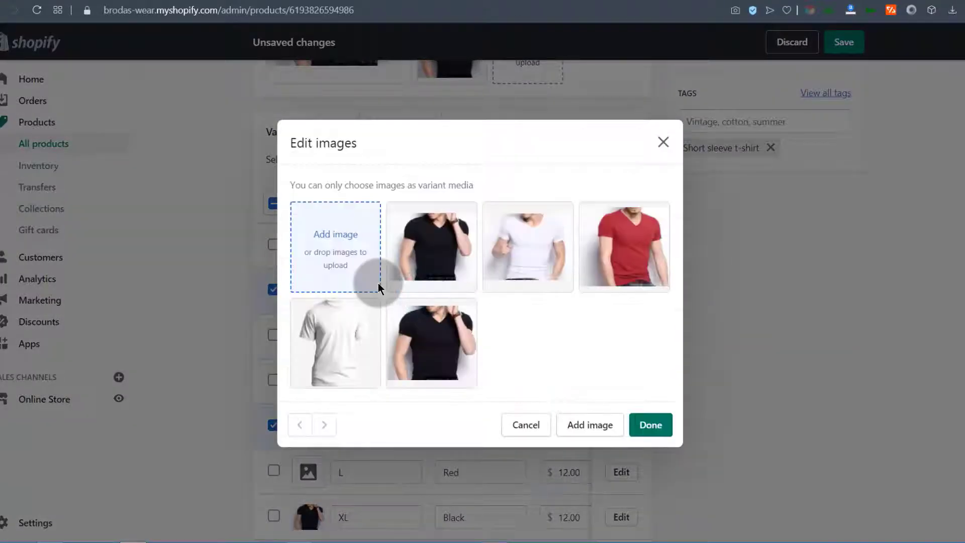
pyautogui.click(543, 257)
pyautogui.click(650, 425)
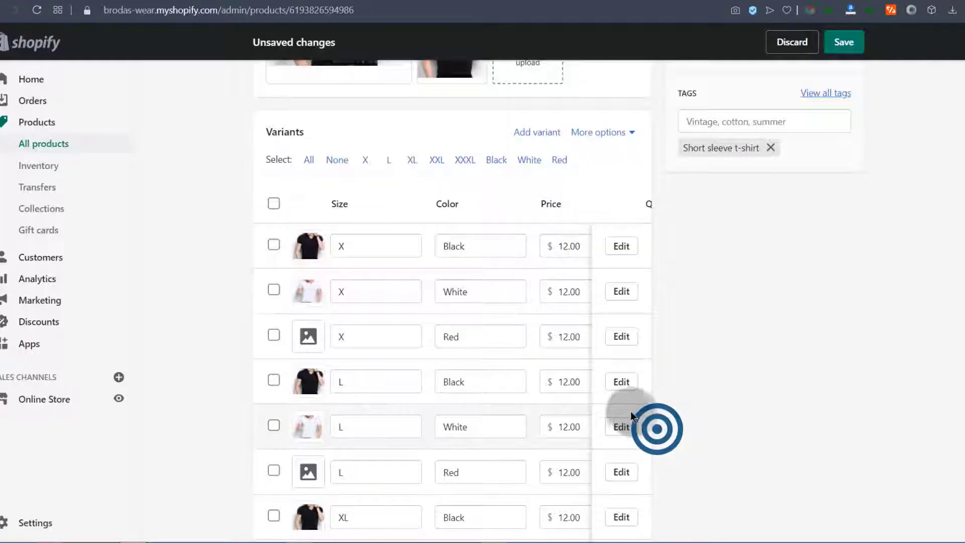
pyautogui.scroll(-4, 398, 334)
pyautogui.scroll(4, 399, 319)
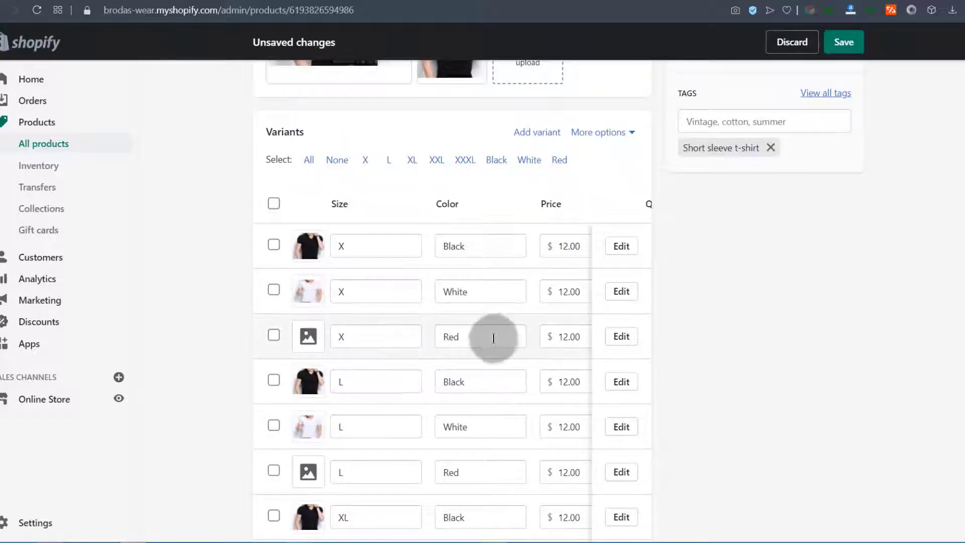
# Select the Red variants and add the red T-shirt photo to them
pyautogui.click(560, 160)
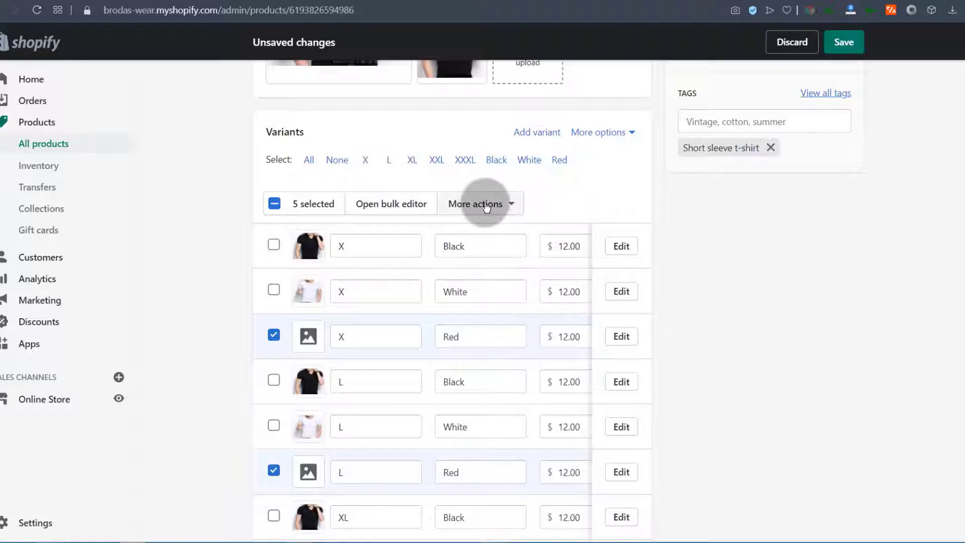
pyautogui.click(480, 203)
pyautogui.click(438, 291)
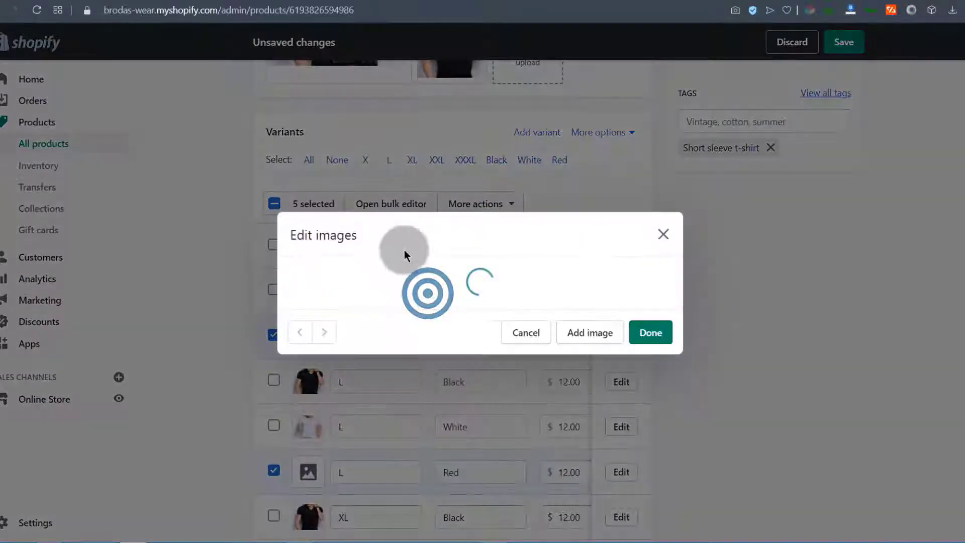
pyautogui.click(624, 246)
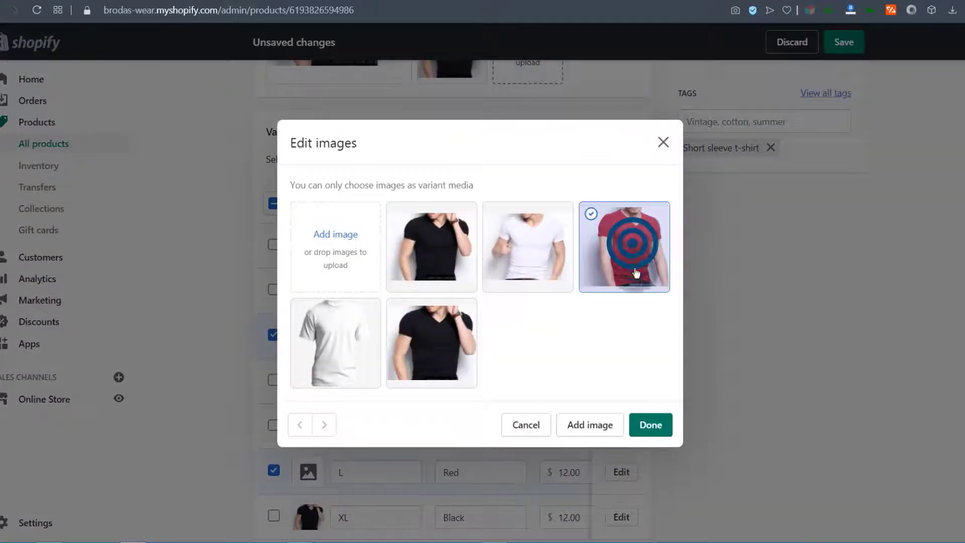
pyautogui.click(645, 424)
pyautogui.scroll(-9, 480, 345)
pyautogui.scroll(15, 480, 345)
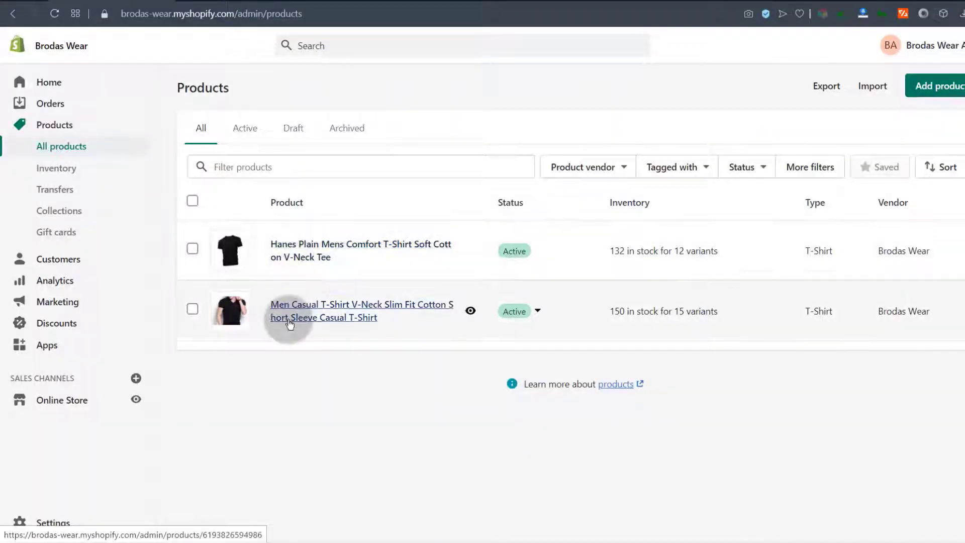
# Duplicate the Men Casual V-neck T-shirt product and remove 'Copy of ' from its title
pyautogui.click(298, 311)
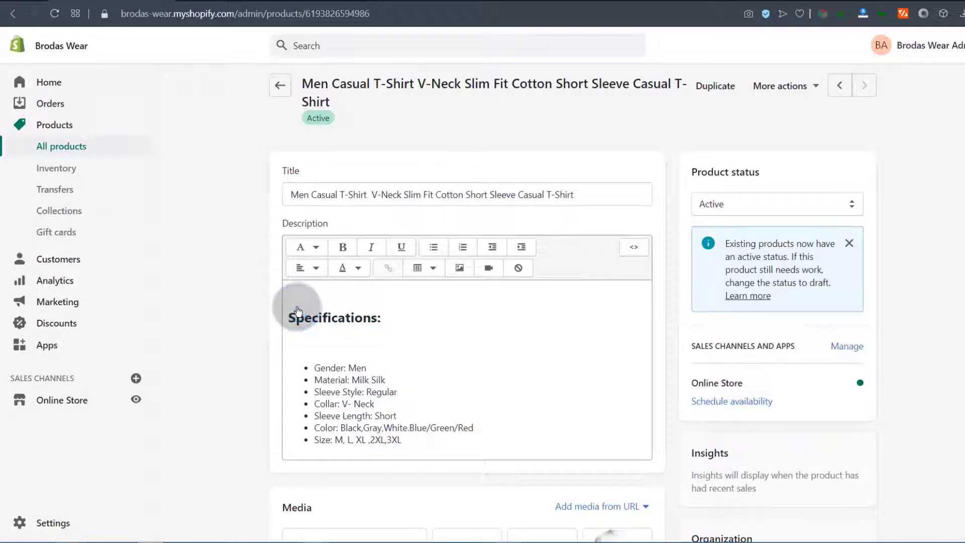
pyautogui.click(711, 90)
pyautogui.moveTo(317, 163); pyautogui.dragTo(350, 160)
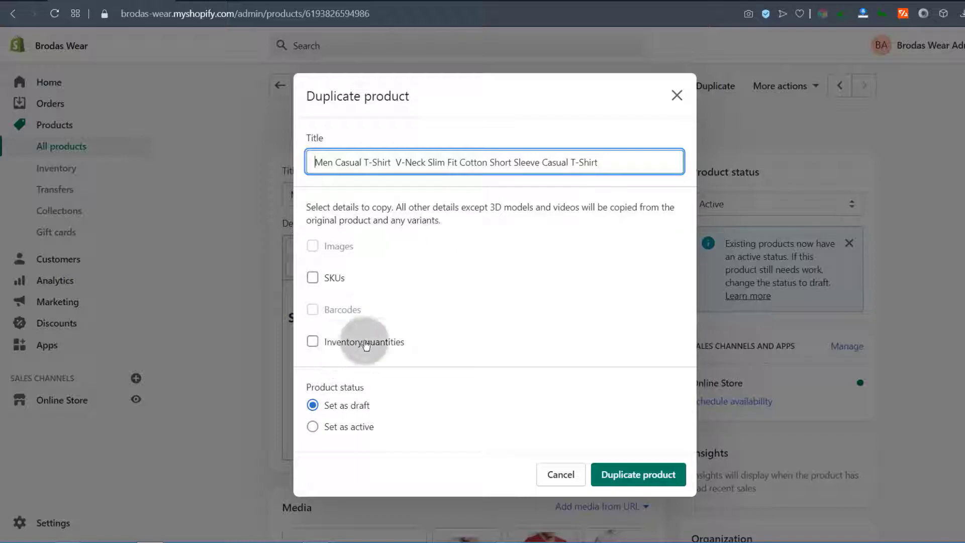
# Create the duplicate as an active product, including its inventory quantities
pyautogui.click(323, 347)
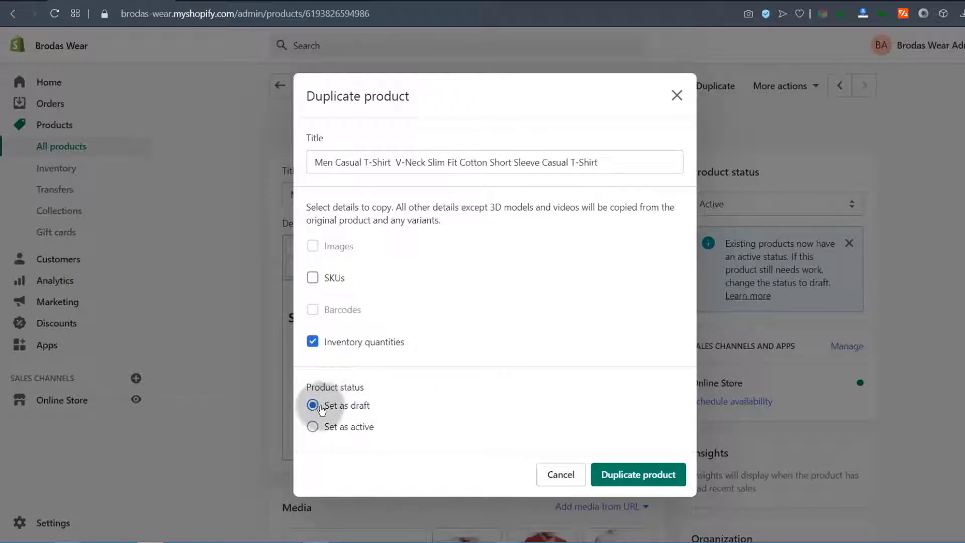
pyautogui.click(330, 433)
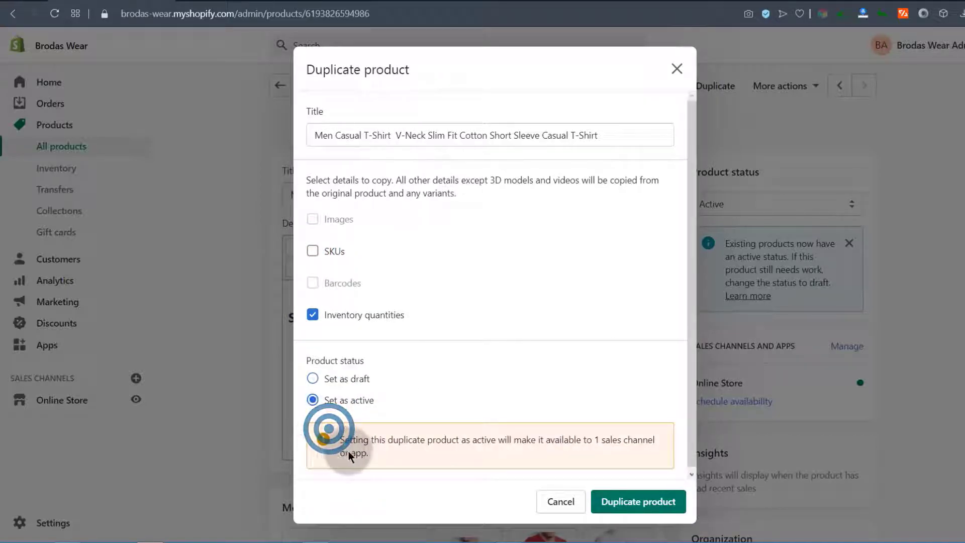
pyautogui.click(648, 508)
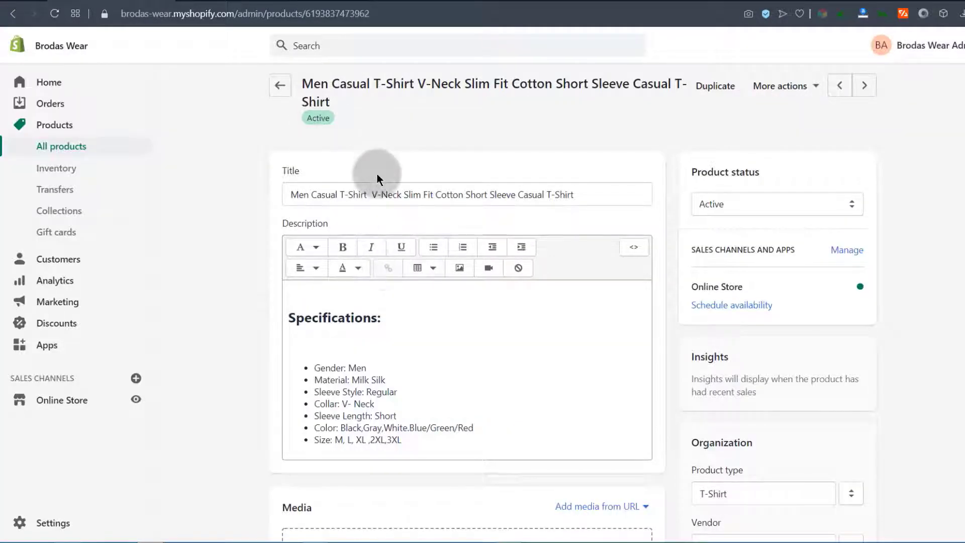
# Check the storefront catalog, then return to the admin's All products list
pyautogui.click(245, 2)
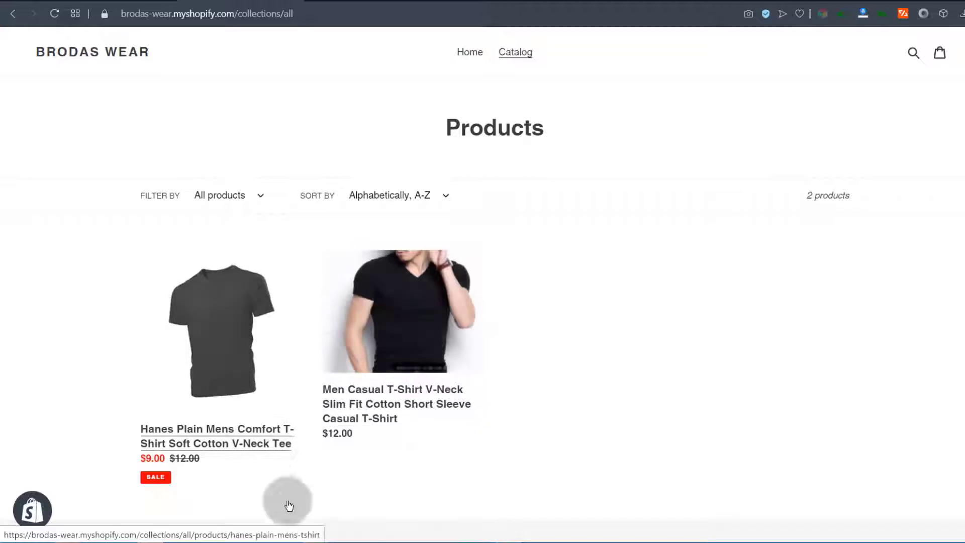
pyautogui.click(123, 1)
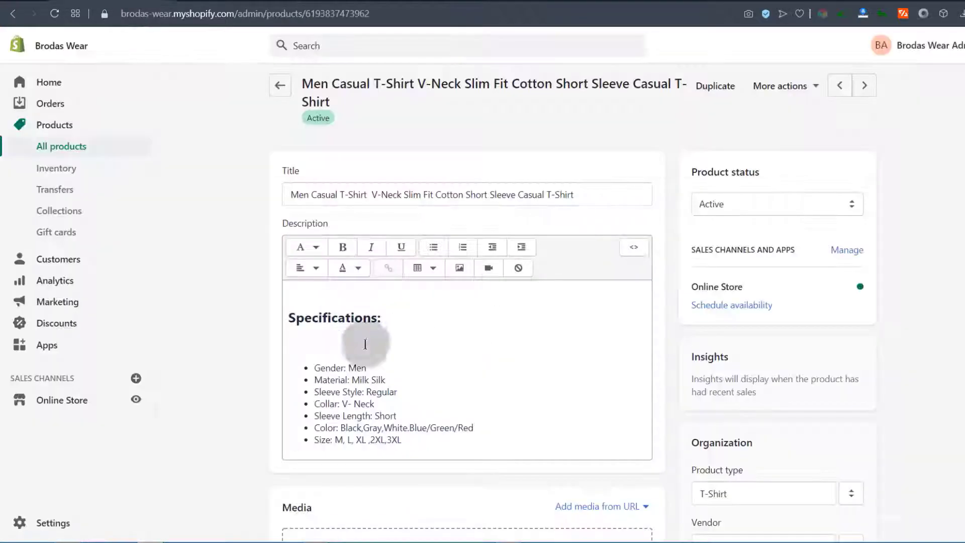
pyautogui.click(52, 148)
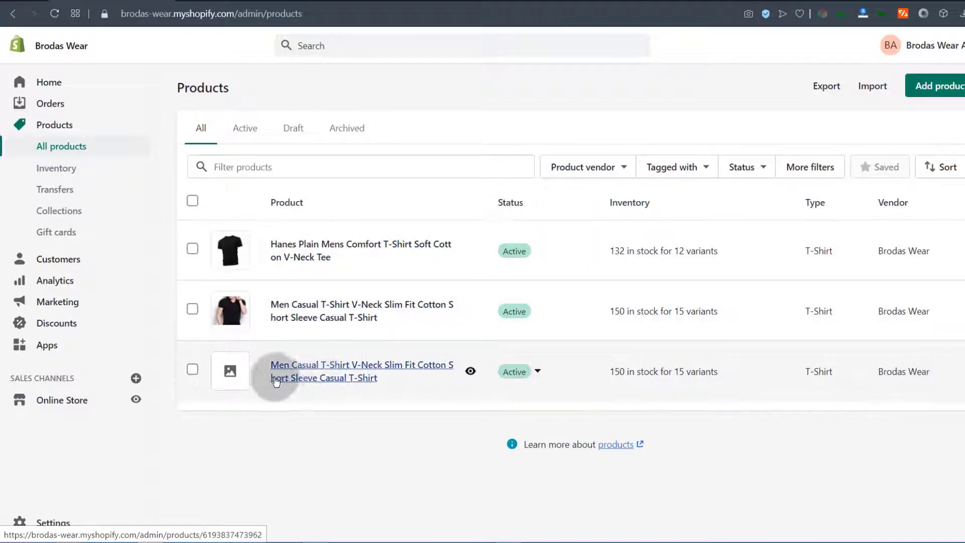
# Open the duplicated T-shirt and upload the red, black and white shirt photos
pyautogui.click(306, 372)
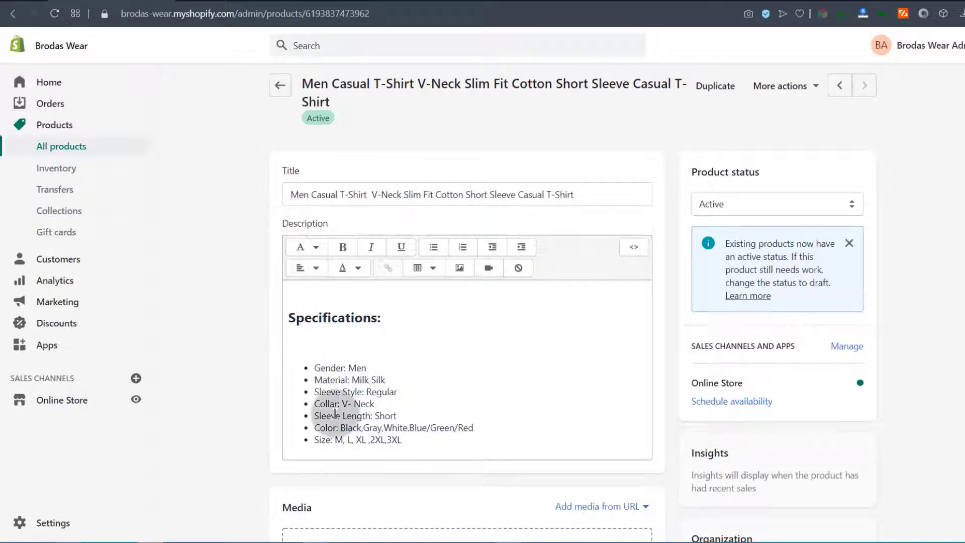
pyautogui.scroll(-6, 397, 391)
pyautogui.click(459, 277)
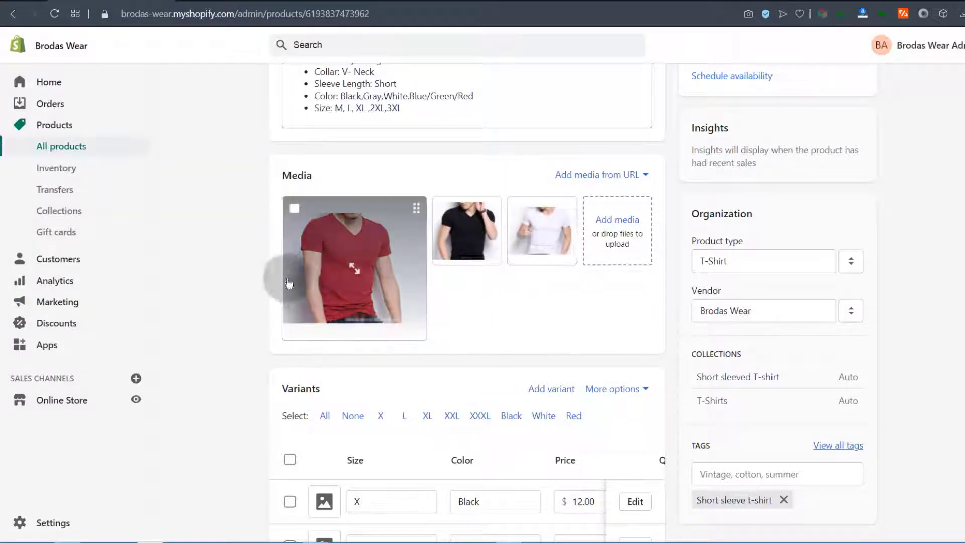
# Scroll through the duplicate's Variants table to review its 15 imageless variants
pyautogui.scroll(-5, 291, 362)
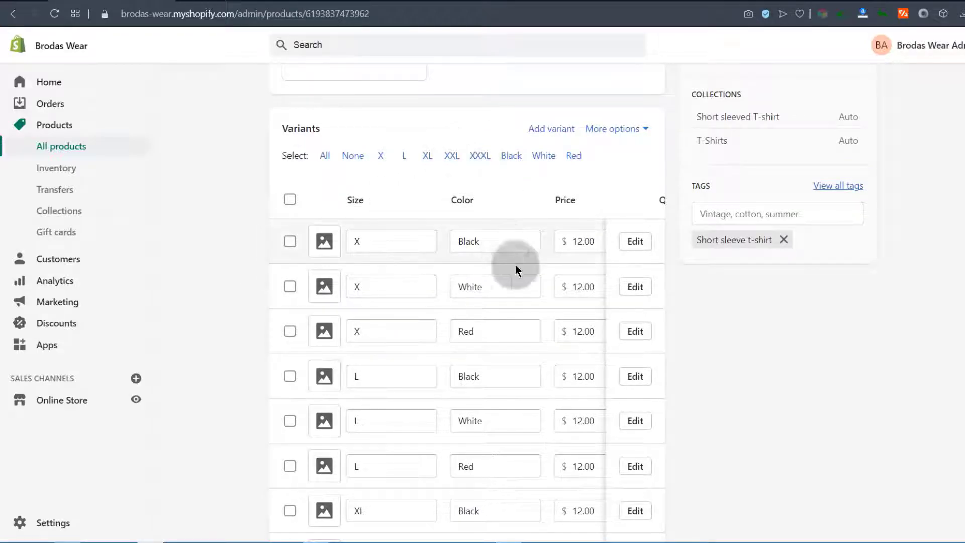
pyautogui.scroll(-6, 945, 291)
pyautogui.scroll(-4, 948, 297)
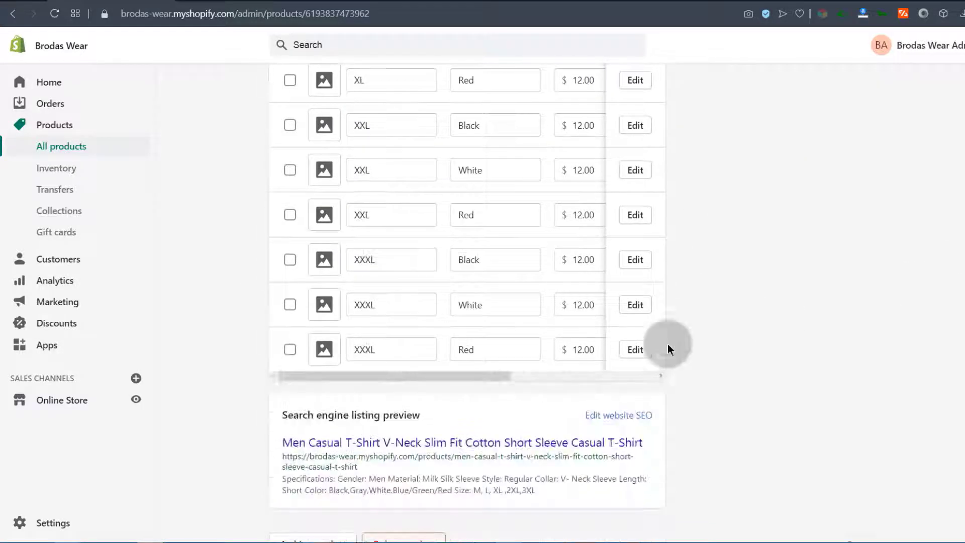
pyautogui.moveTo(469, 379); pyautogui.dragTo(610, 378)
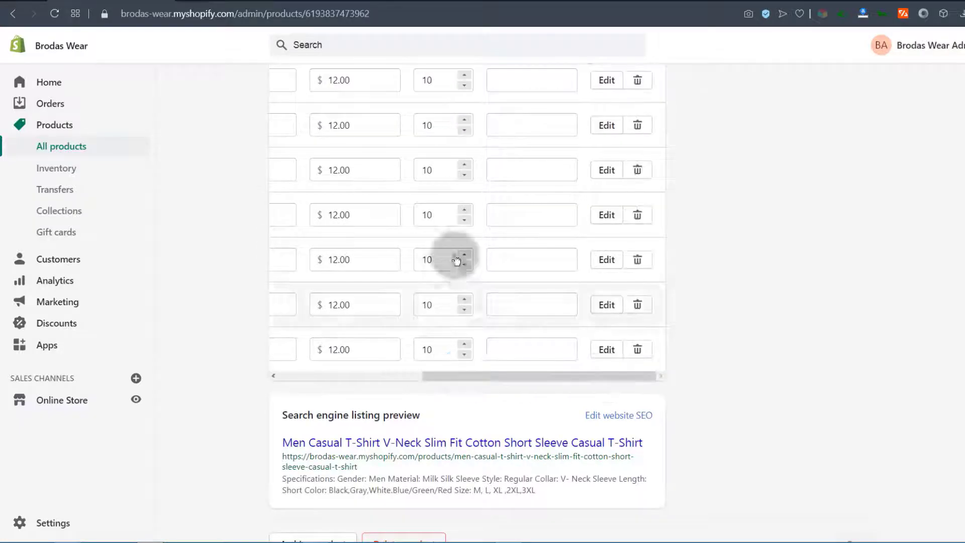
pyautogui.scroll(9, 224, 289)
pyautogui.scroll(-10, 230, 275)
pyautogui.moveTo(462, 338); pyautogui.dragTo(231, 320)
pyautogui.scroll(13, 240, 301)
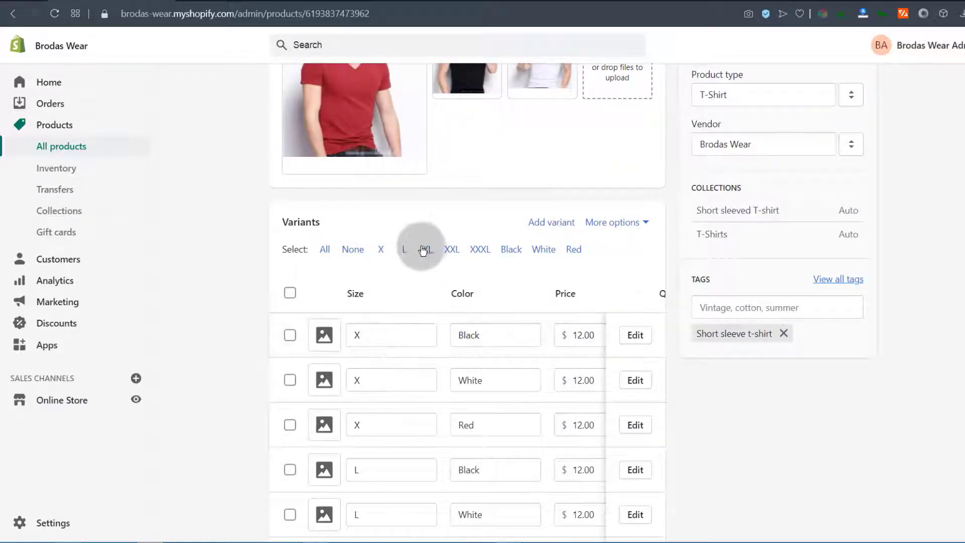
# Add the black T-shirt photo to all the duplicate's Black variants
pyautogui.click(512, 251)
pyautogui.click(499, 294)
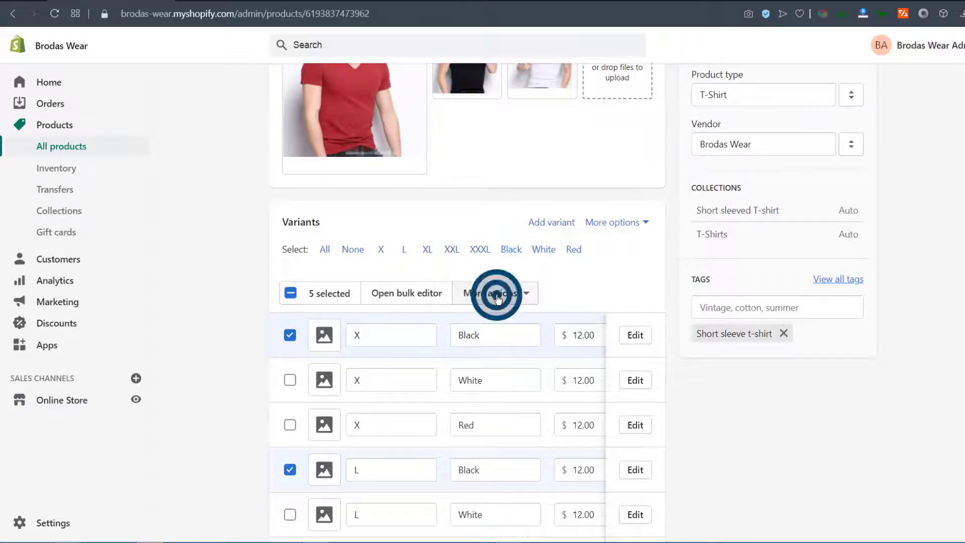
pyautogui.click(448, 383)
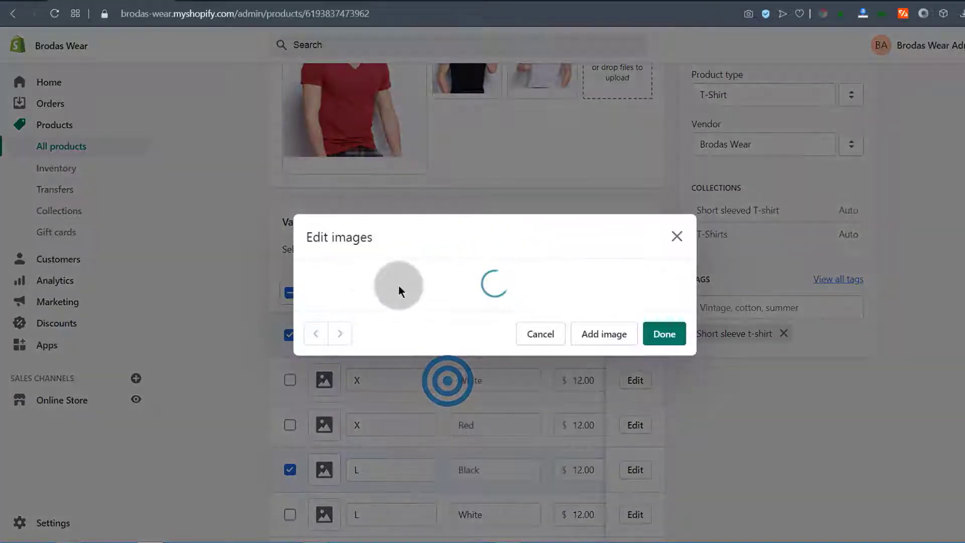
pyautogui.click(537, 278)
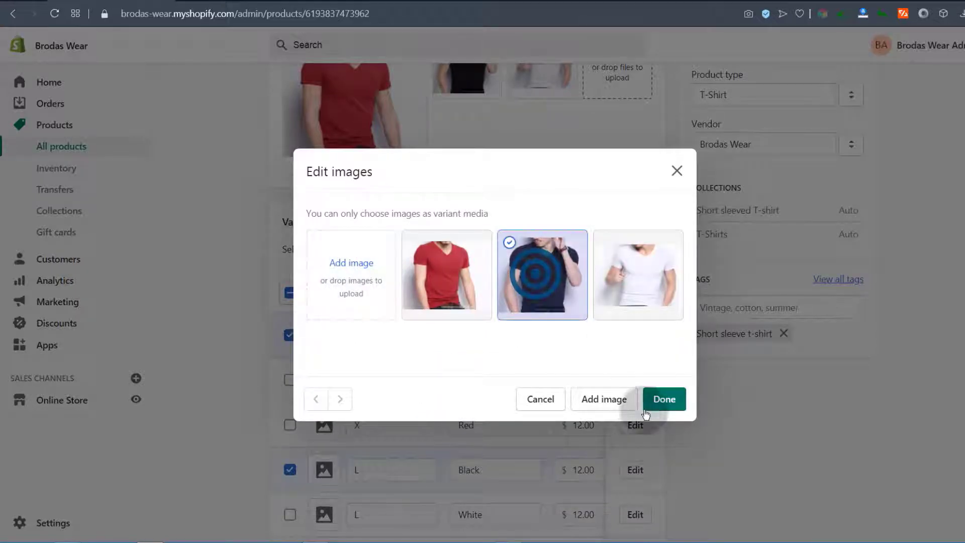
pyautogui.click(663, 399)
pyautogui.scroll(-2, 448, 388)
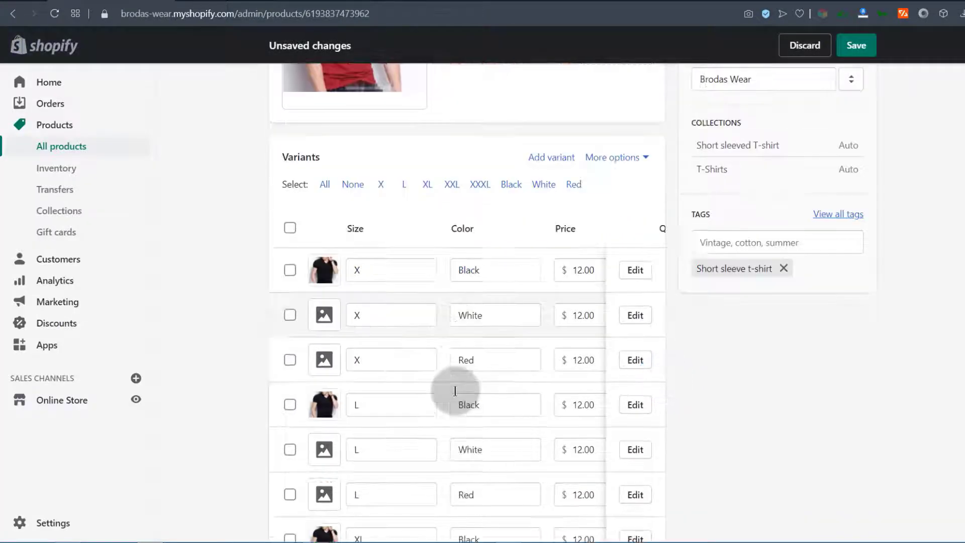
# Add the white T-shirt photo to all the White variants
pyautogui.click(543, 185)
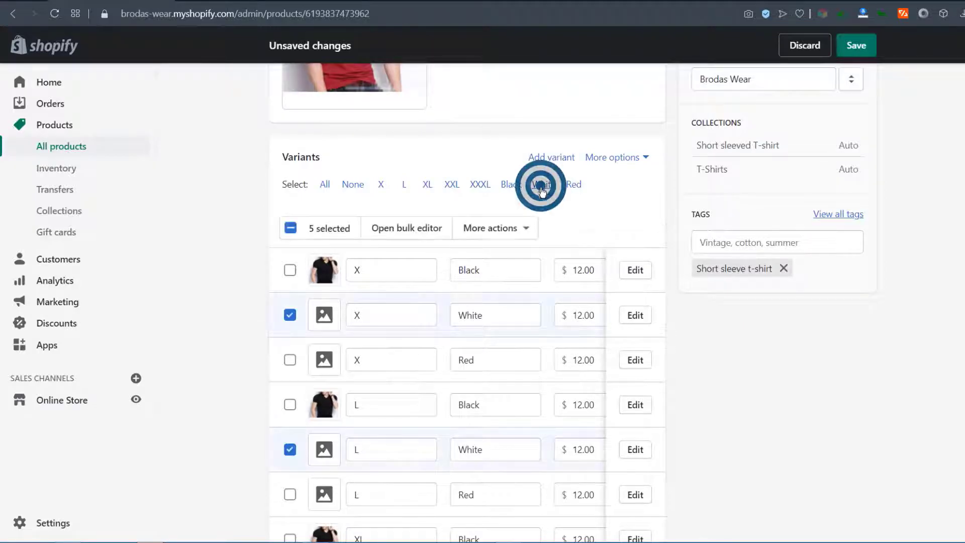
pyautogui.click(518, 228)
pyautogui.click(453, 322)
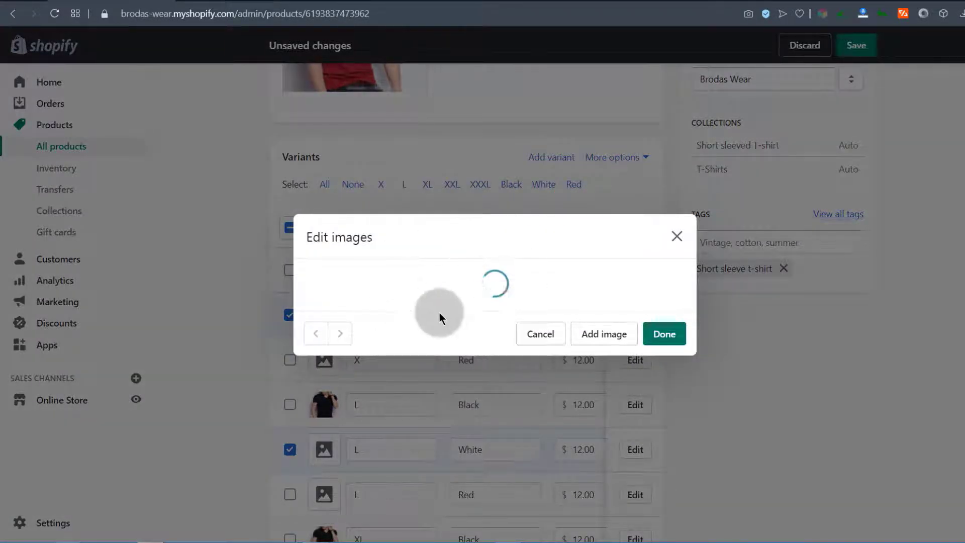
pyautogui.click(648, 276)
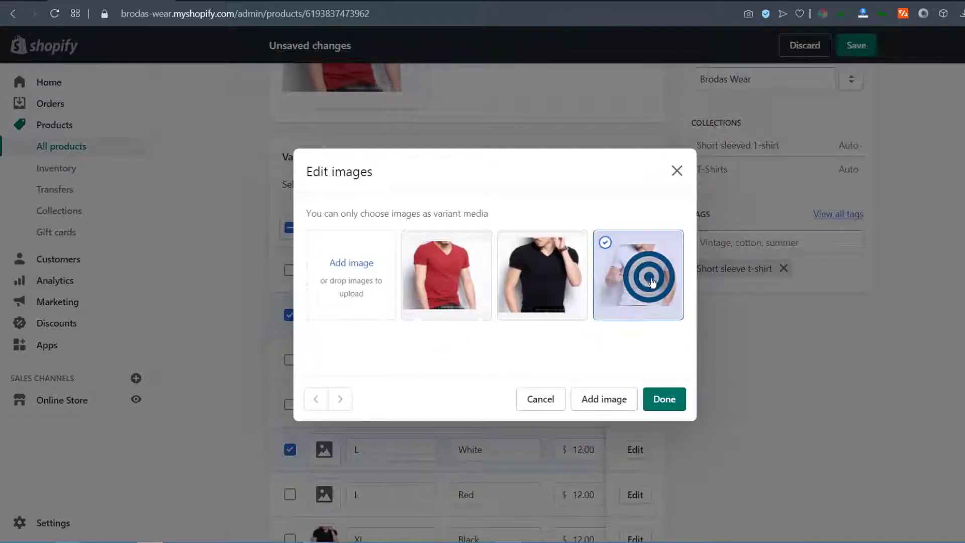
pyautogui.click(664, 398)
# Add the red T-shirt photo to the Red variants and save the product
pyautogui.click(573, 184)
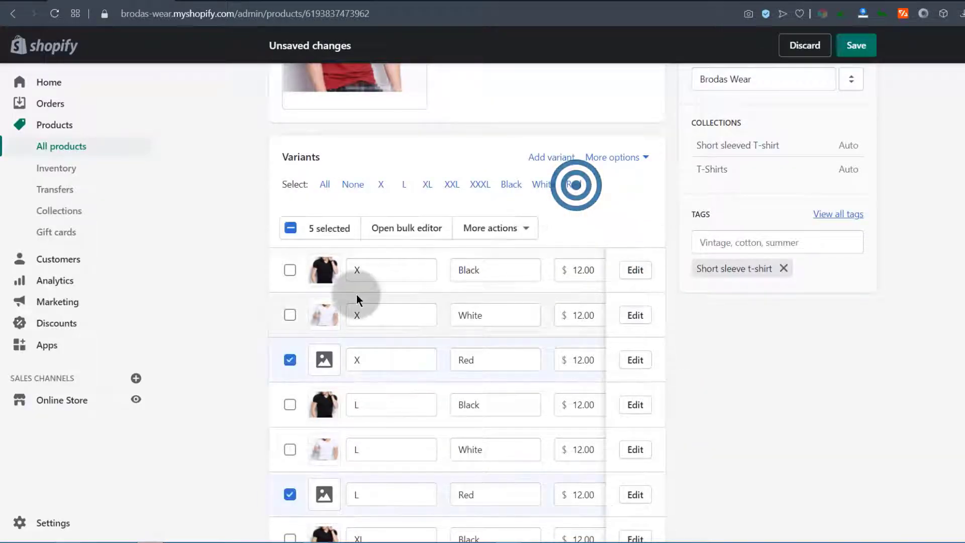
pyautogui.click(494, 235)
pyautogui.click(444, 314)
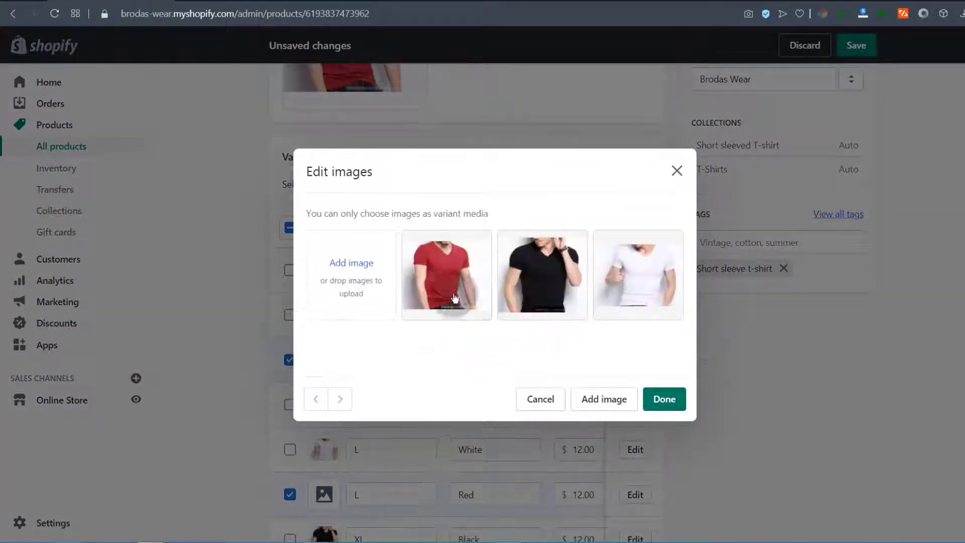
pyautogui.click(442, 269)
pyautogui.click(664, 400)
pyautogui.click(857, 45)
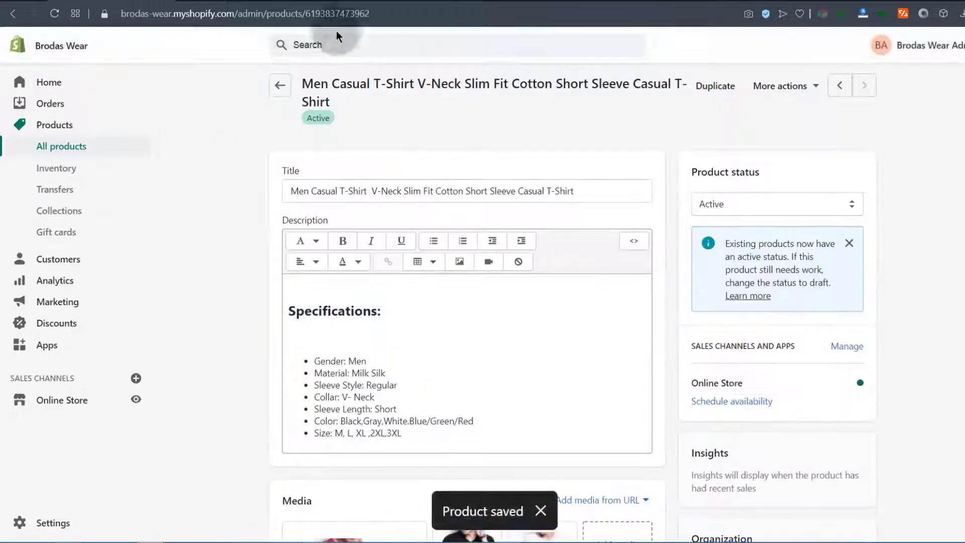
# Go back to the all-products catalog and look over its three tees
pyautogui.click(237, 1)
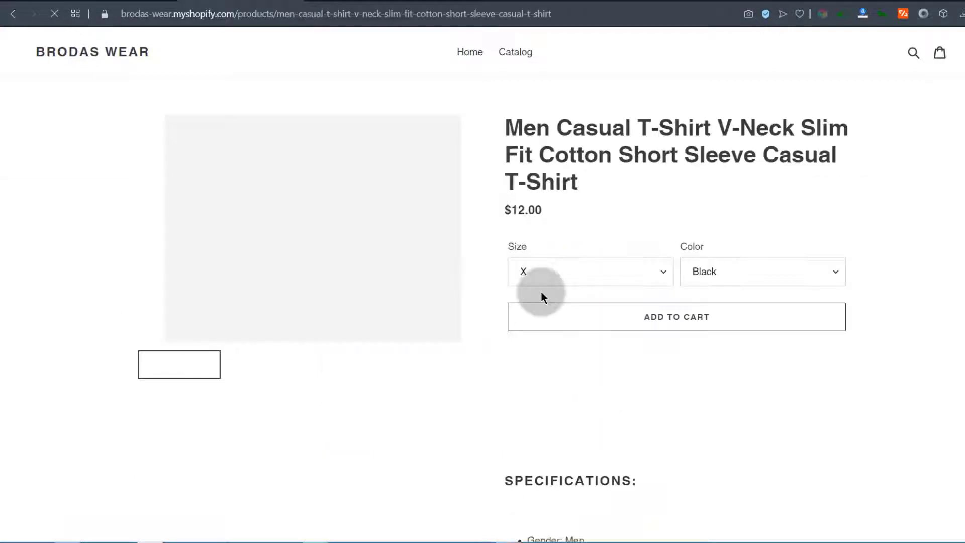
pyautogui.scroll(-6, 551, 391)
pyautogui.scroll(6, 551, 391)
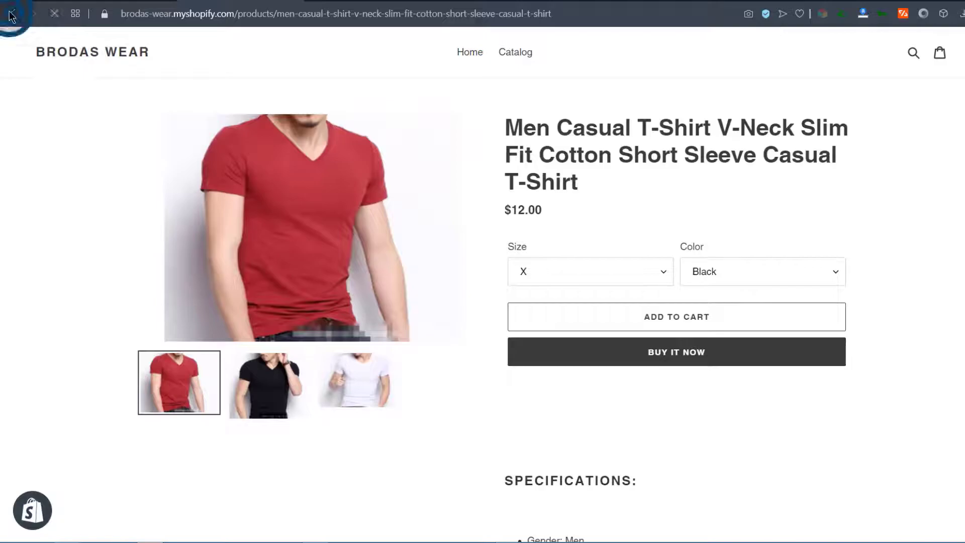
pyautogui.scroll(-3, 231, 345)
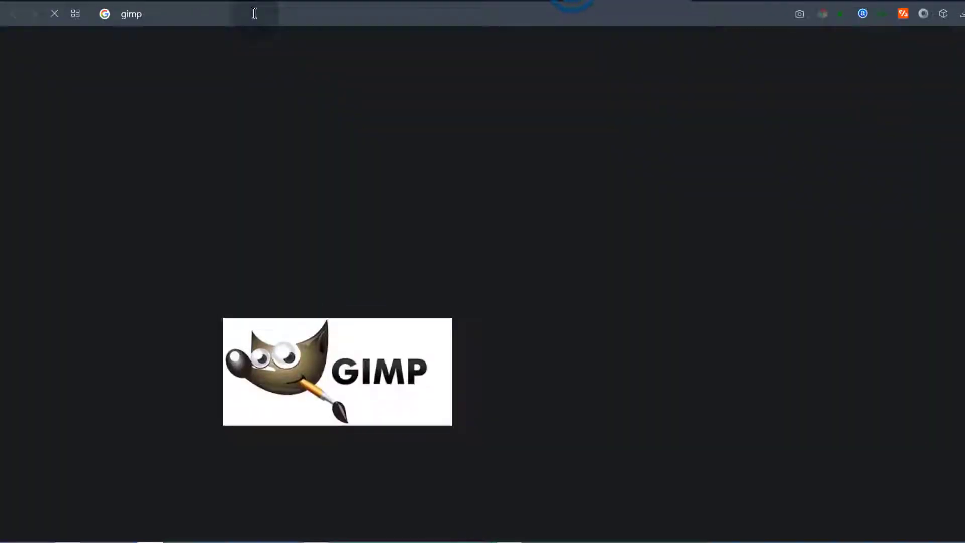
# Search Google for gimp and open the official gimp.org website
pyautogui.press('Return')
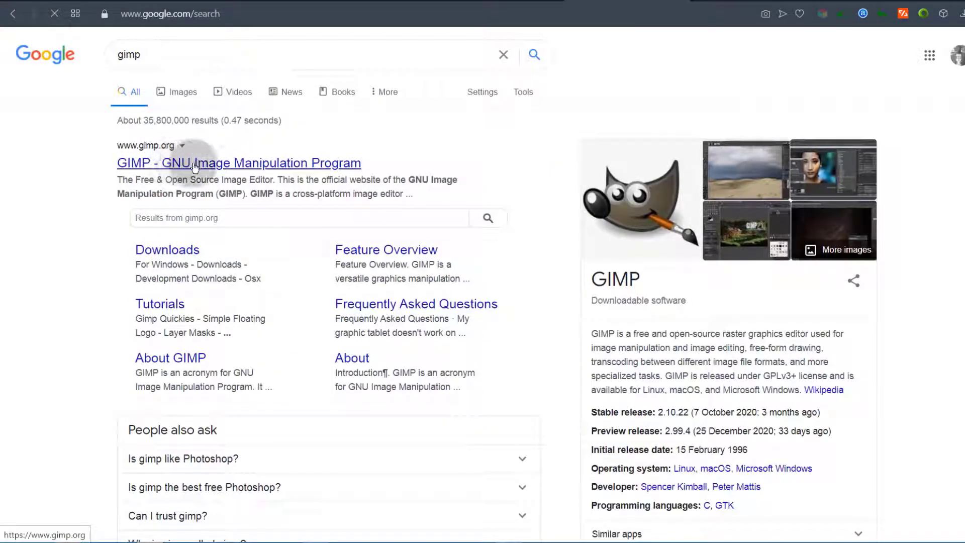
pyautogui.click(165, 162)
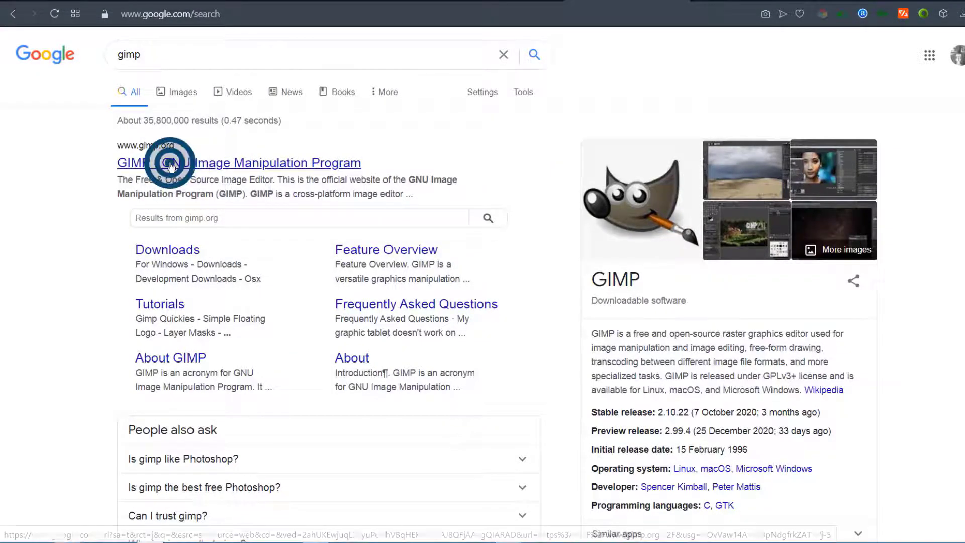
pyautogui.scroll(-10, 280, 351)
pyautogui.scroll(6, 274, 327)
pyautogui.scroll(6, 266, 303)
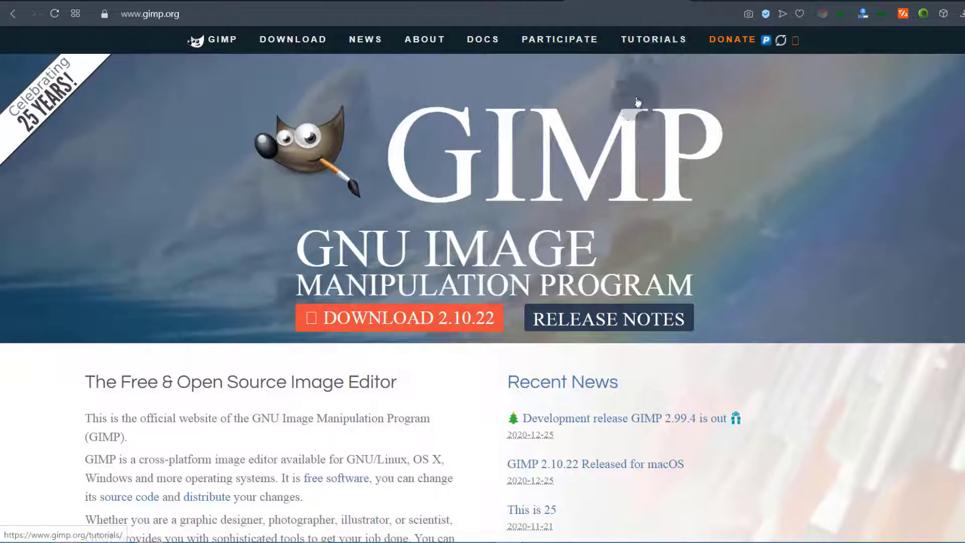
pyautogui.scroll(-5, 98, 223)
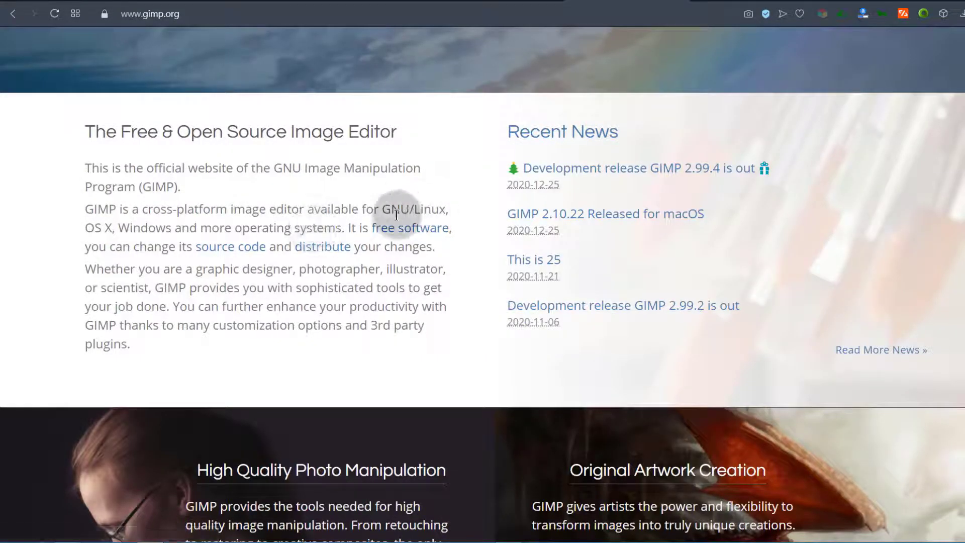
# Highlight the supported operating systems in GIMP's introduction, then return to the store catalog tab
pyautogui.moveTo(382, 207); pyautogui.dragTo(166, 226)
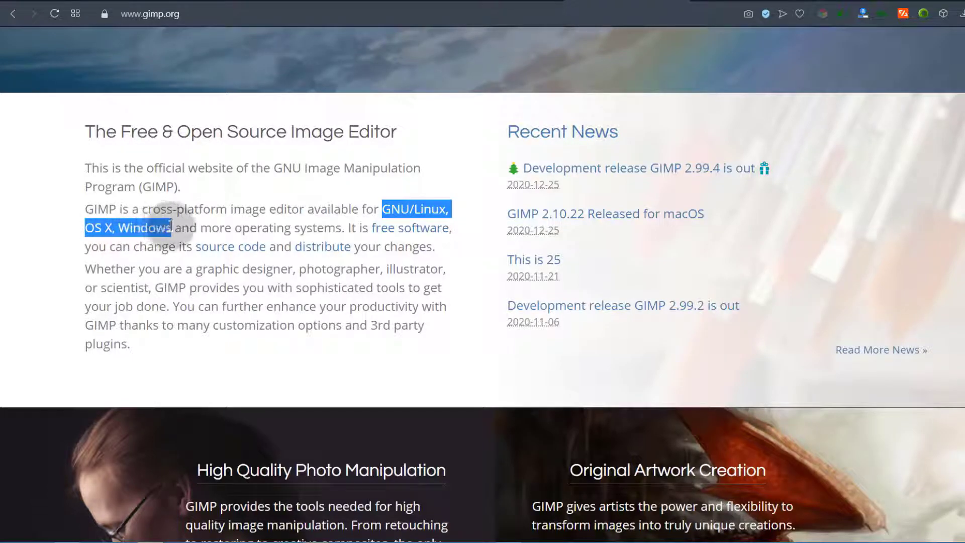
pyautogui.click(146, 315)
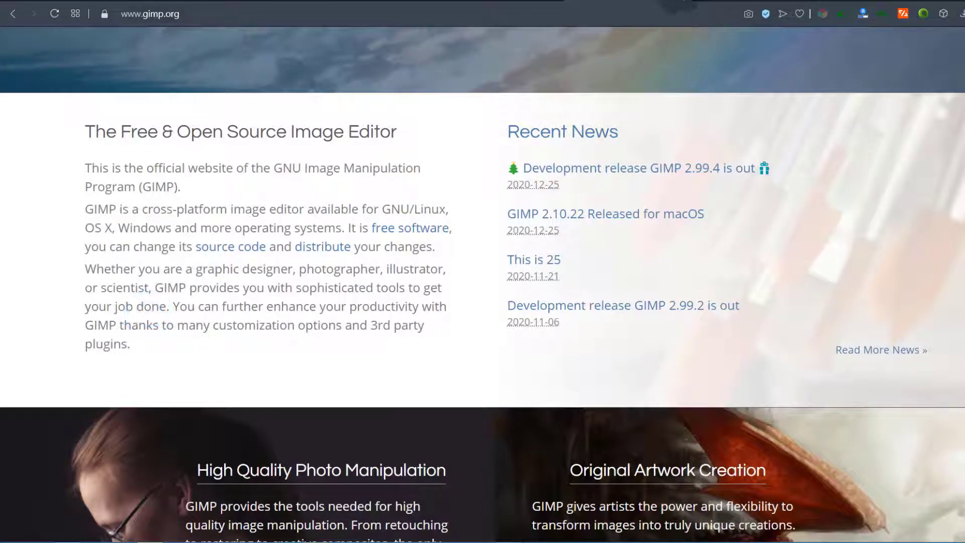
pyautogui.click(685, 1)
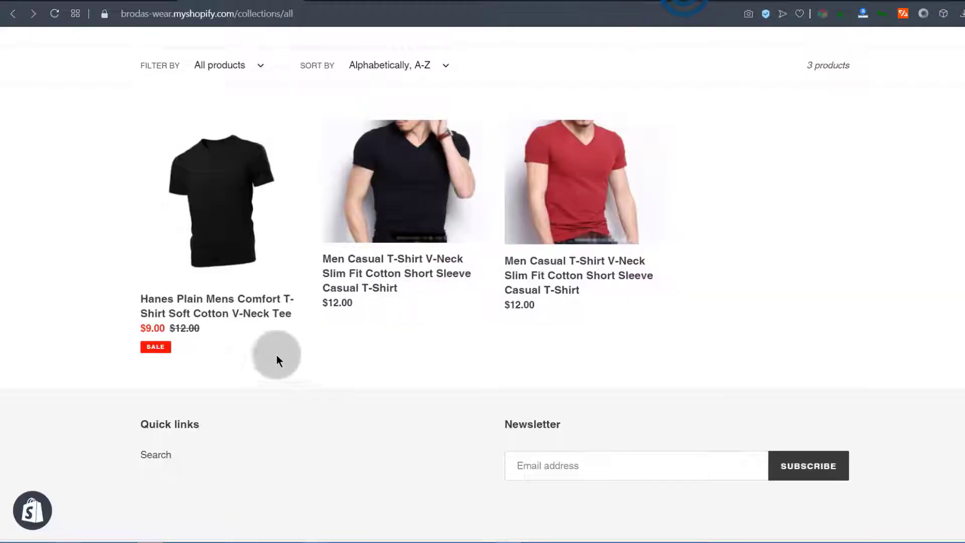
# Switch to the Shopify admin tab showing the Brodas Wear Home dashboard
pyautogui.scroll(3, 286, 358)
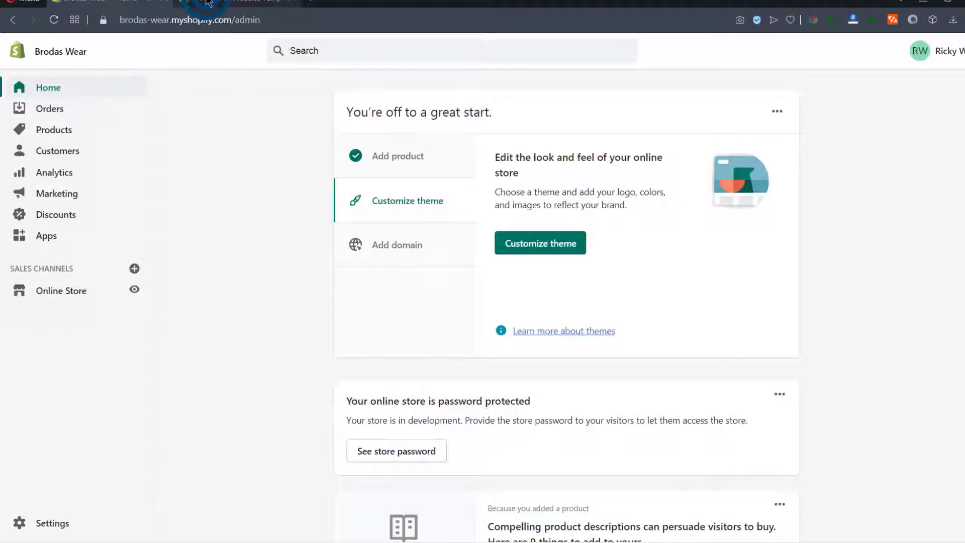
pyautogui.click(206, 3)
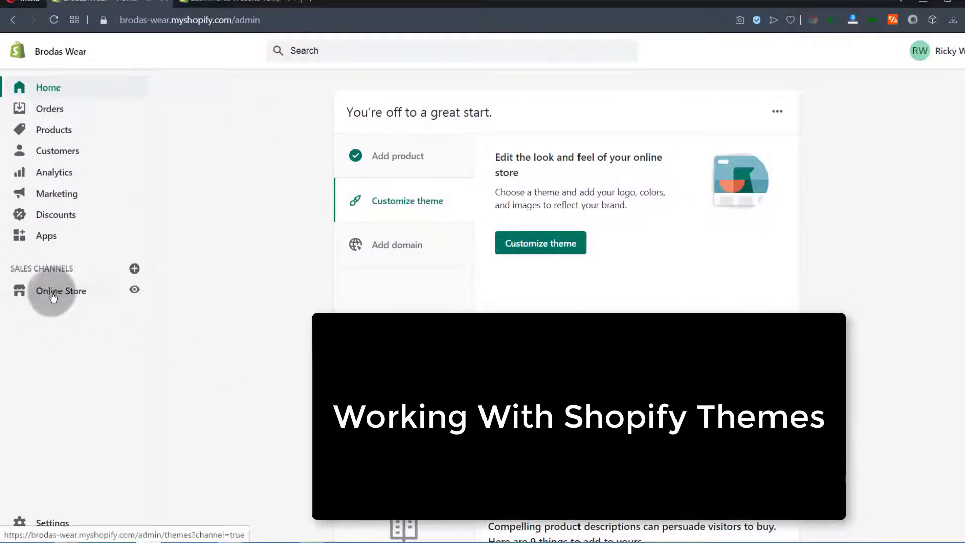
# Open the Debut theme's Customize editor in a new tab and view its Home page sections
pyautogui.click(67, 297)
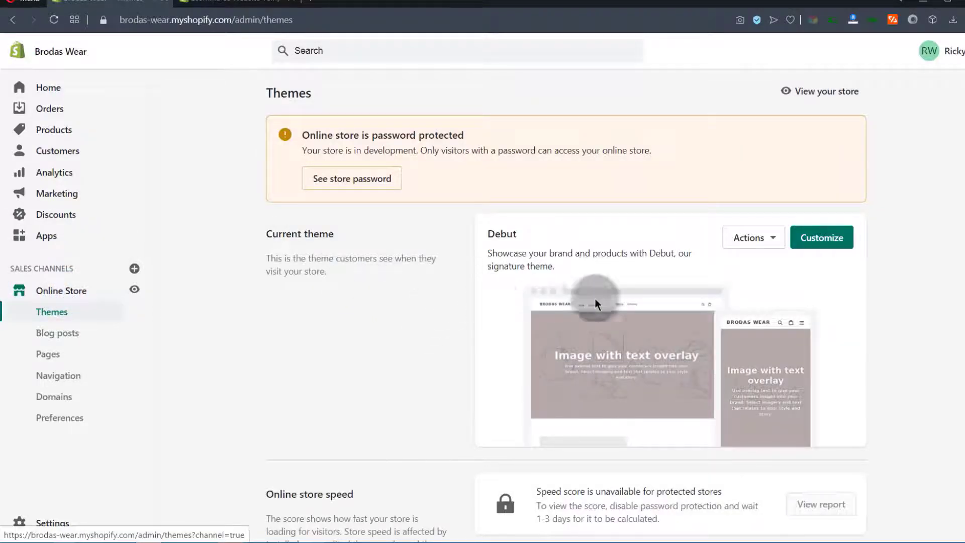
pyautogui.rightClick(831, 242)
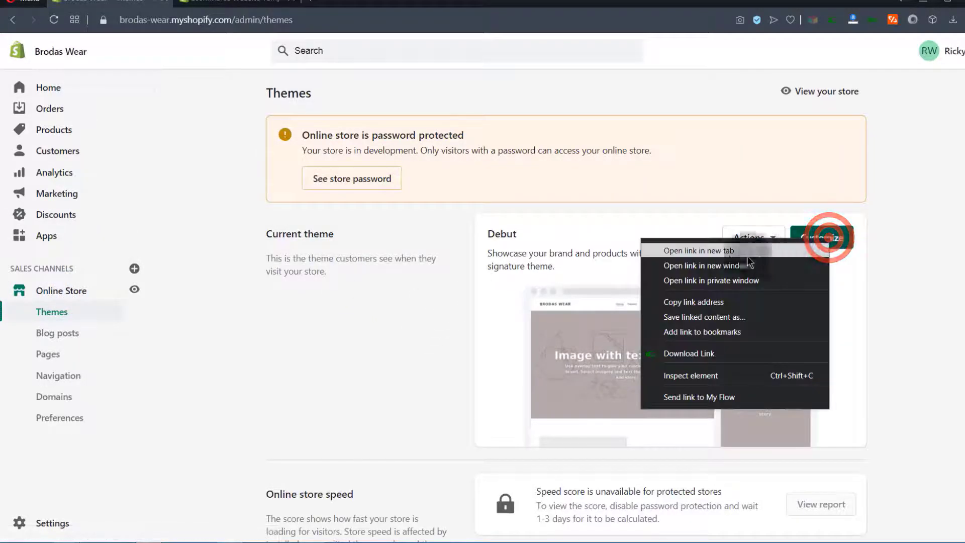
pyautogui.click(687, 252)
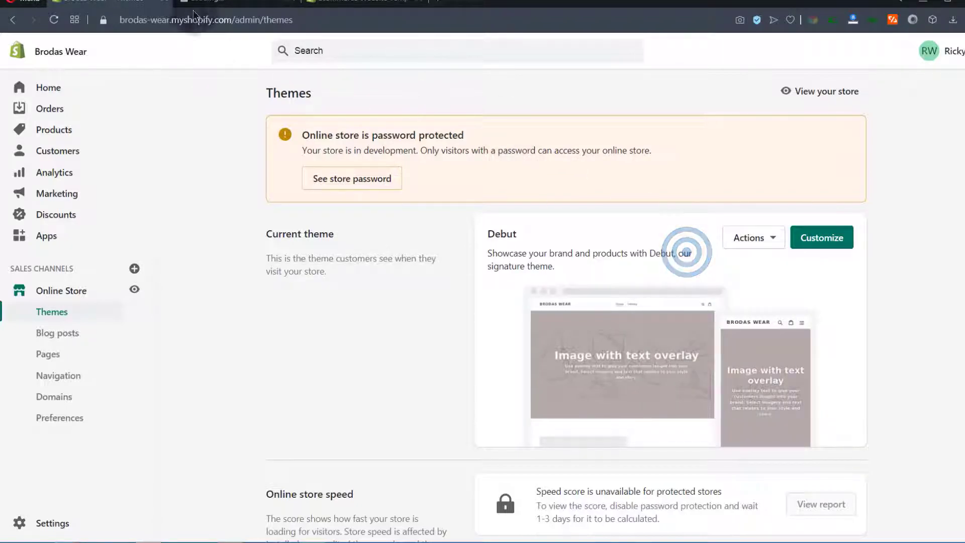
pyautogui.click(218, 1)
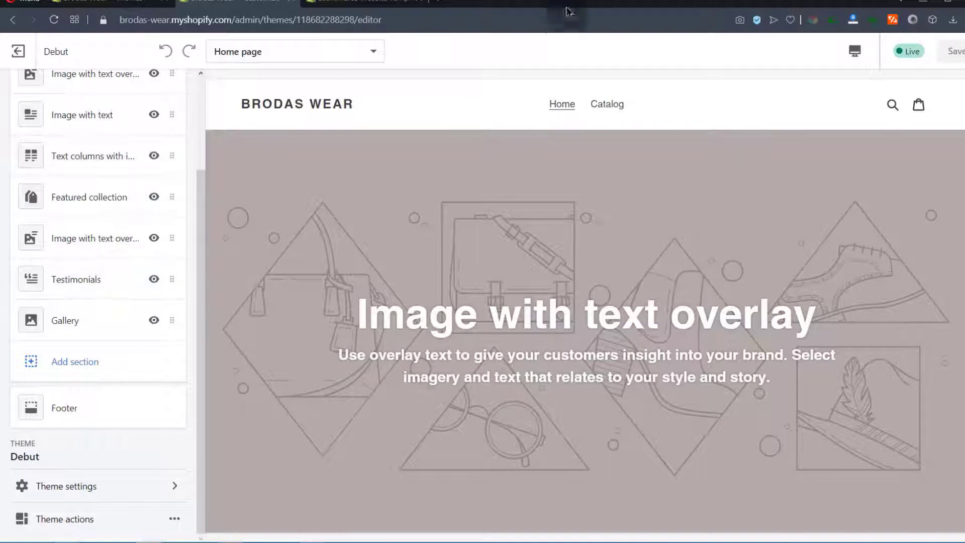
pyautogui.scroll(-10, 489, 264)
pyautogui.scroll(15, 483, 237)
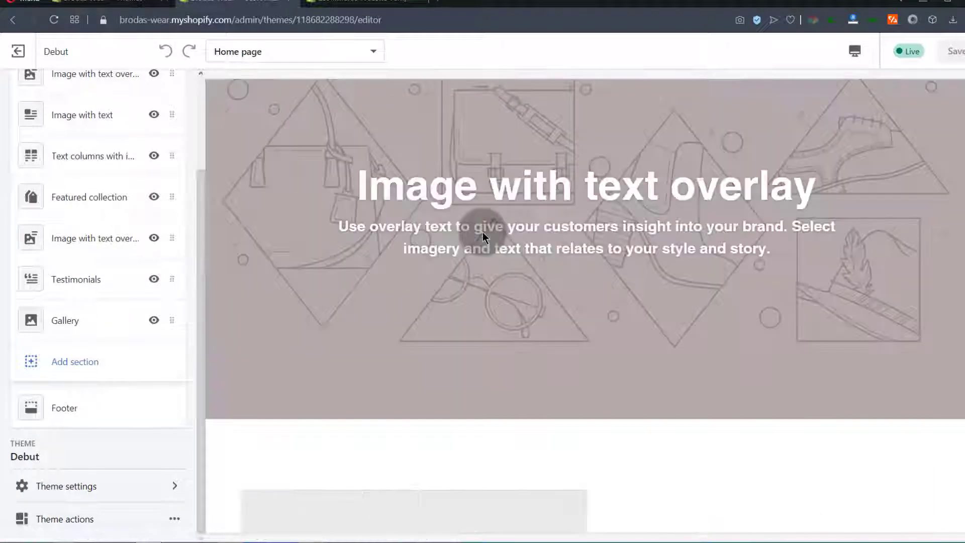
pyautogui.scroll(3, 117, 285)
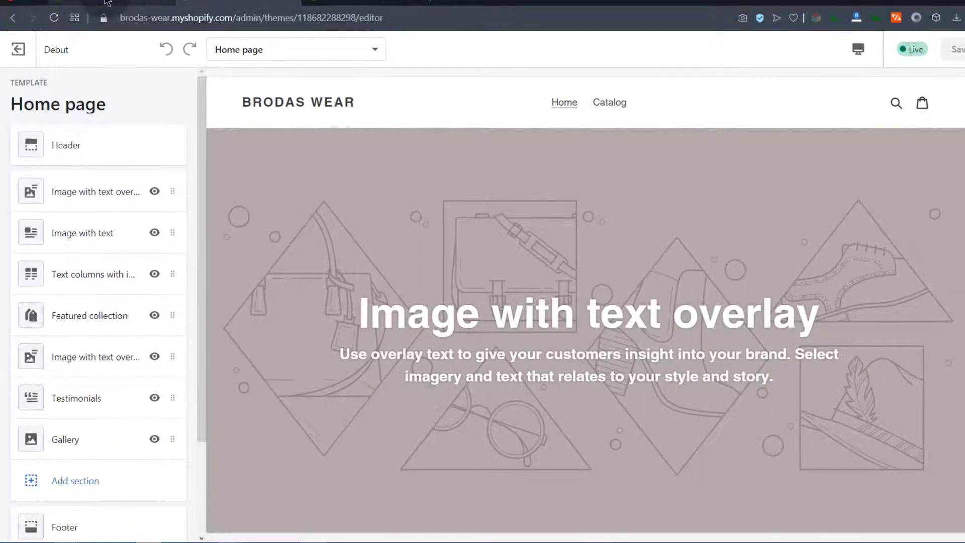
# Back on the Themes page, open and close the Debut theme's Actions dropdown
pyautogui.click(133, 5)
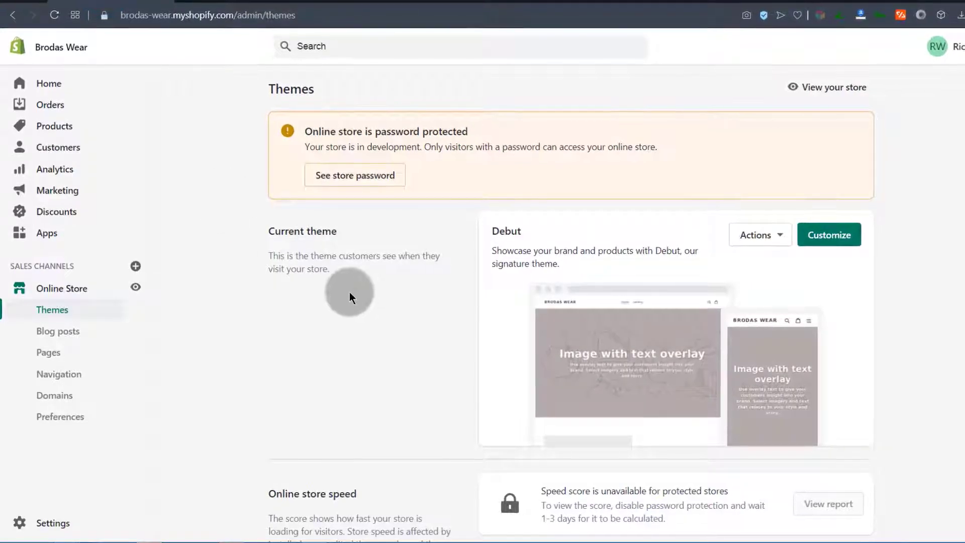
pyautogui.click(779, 235)
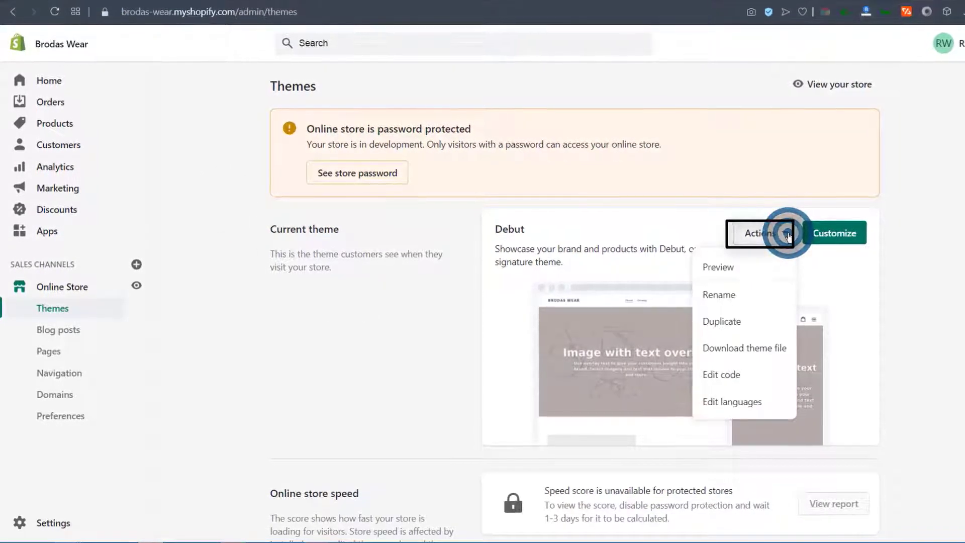
pyautogui.click(724, 382)
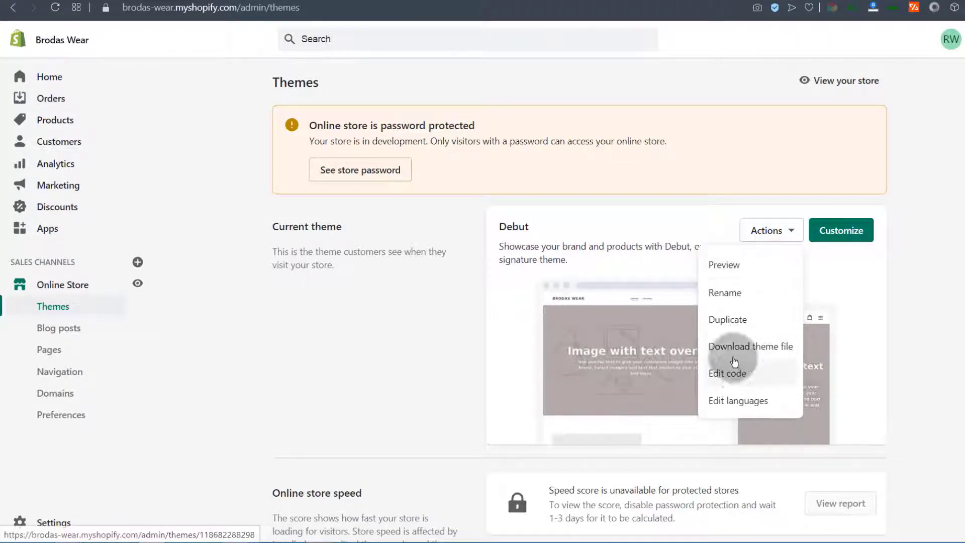
pyautogui.click(472, 362)
# Scroll down to review the Theme library section
pyautogui.scroll(-5, 471, 362)
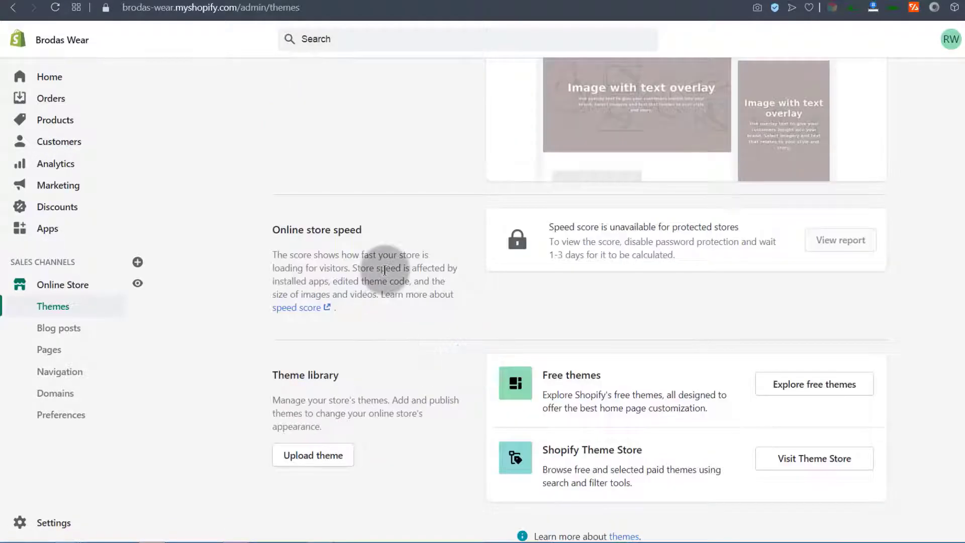
pyautogui.scroll(5, 385, 272)
pyautogui.scroll(-6, 385, 287)
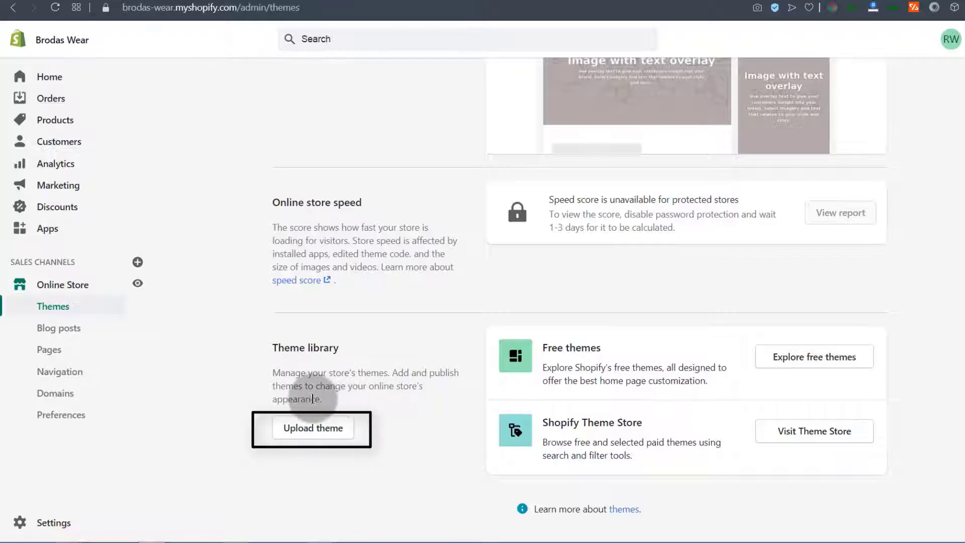
pyautogui.scroll(5, 375, 343)
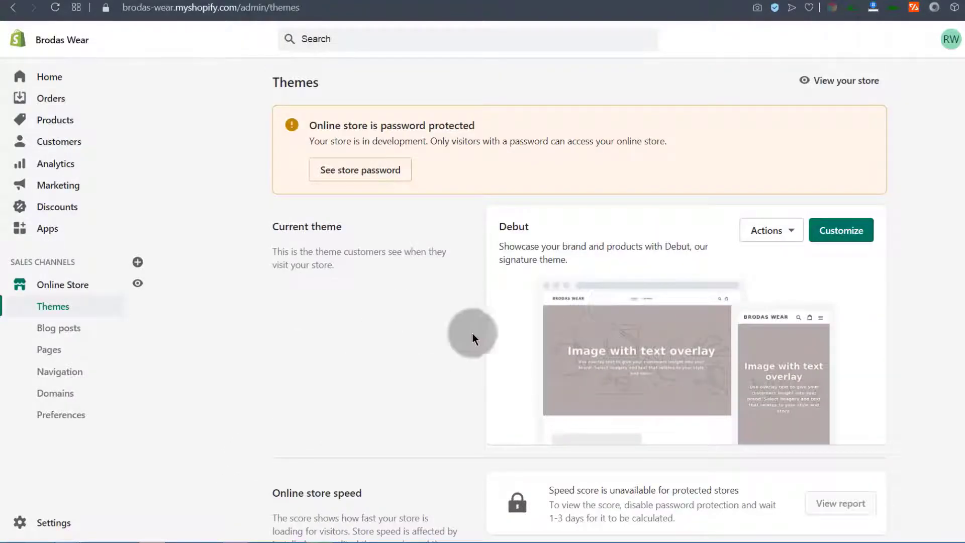
pyautogui.scroll(-5, 362, 366)
pyautogui.scroll(5, 615, 332)
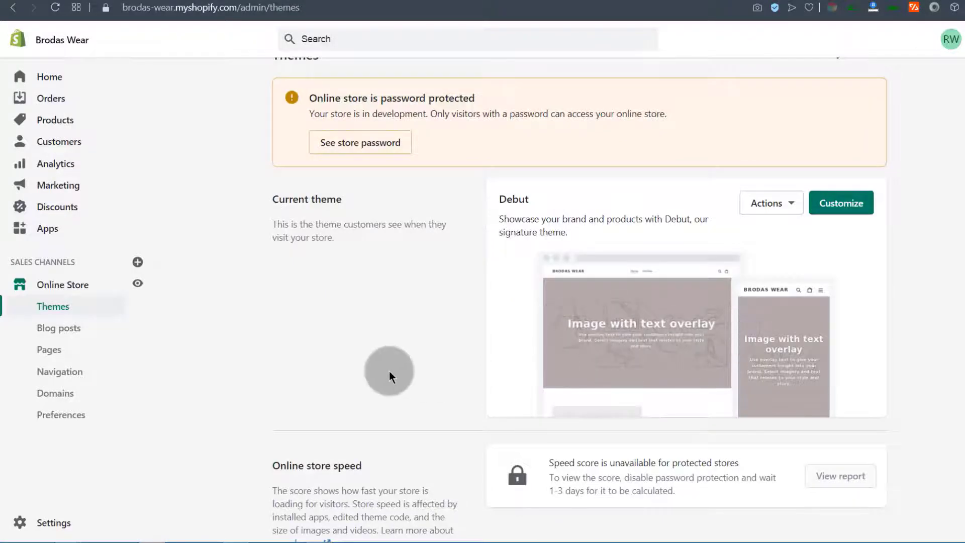
pyautogui.scroll(-5, 389, 371)
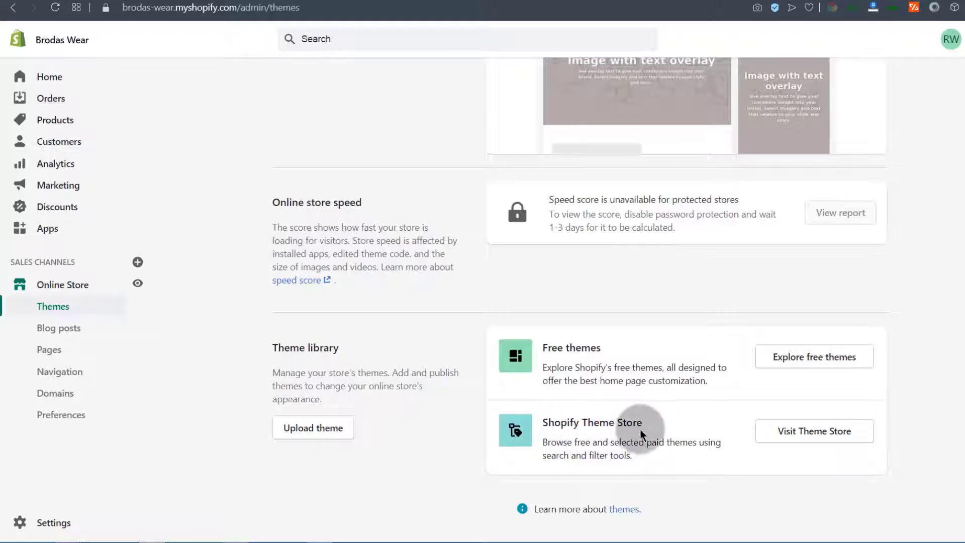
# Browse all themes in the Shopify Theme Store filtered to free themes only
pyautogui.click(820, 435)
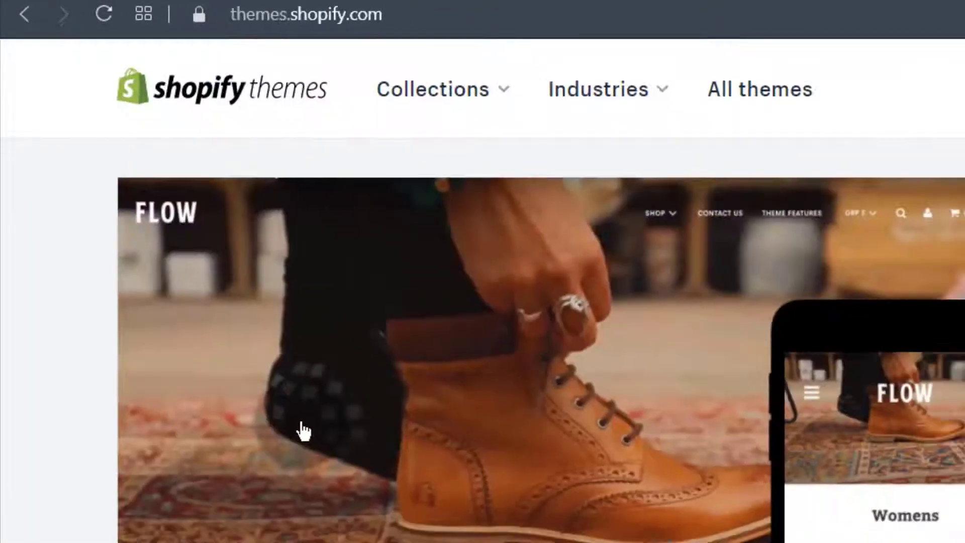
pyautogui.scroll(-8, 308, 403)
pyautogui.scroll(8, 303, 392)
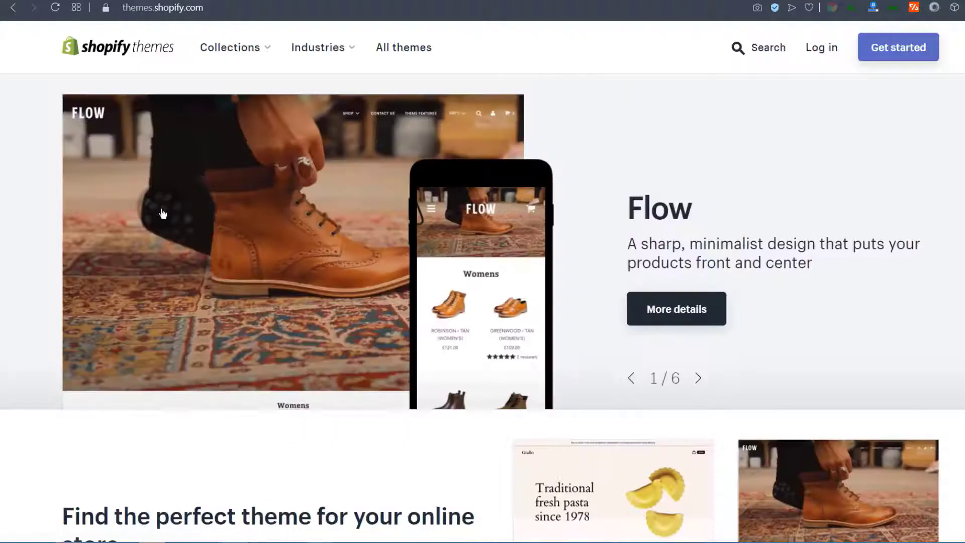
pyautogui.scroll(-5, 161, 214)
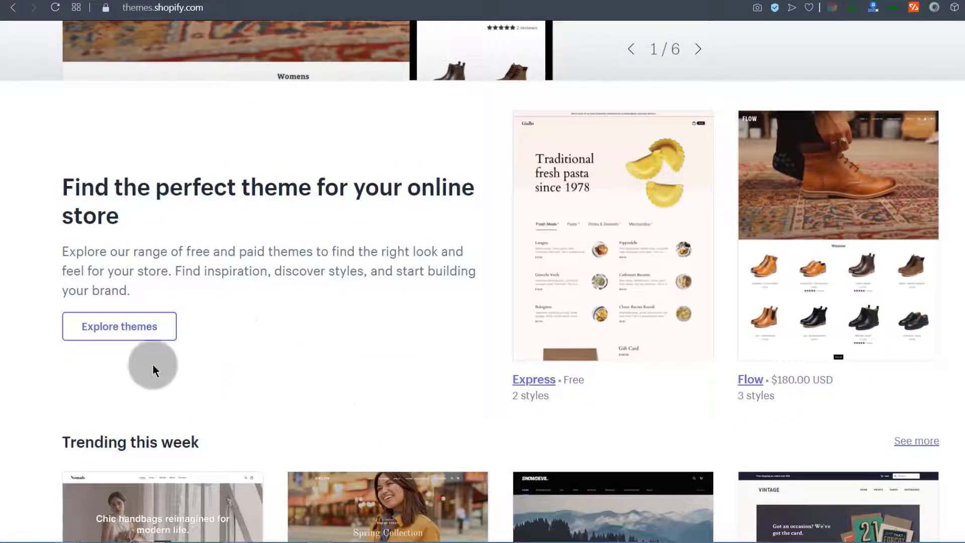
pyautogui.click(116, 333)
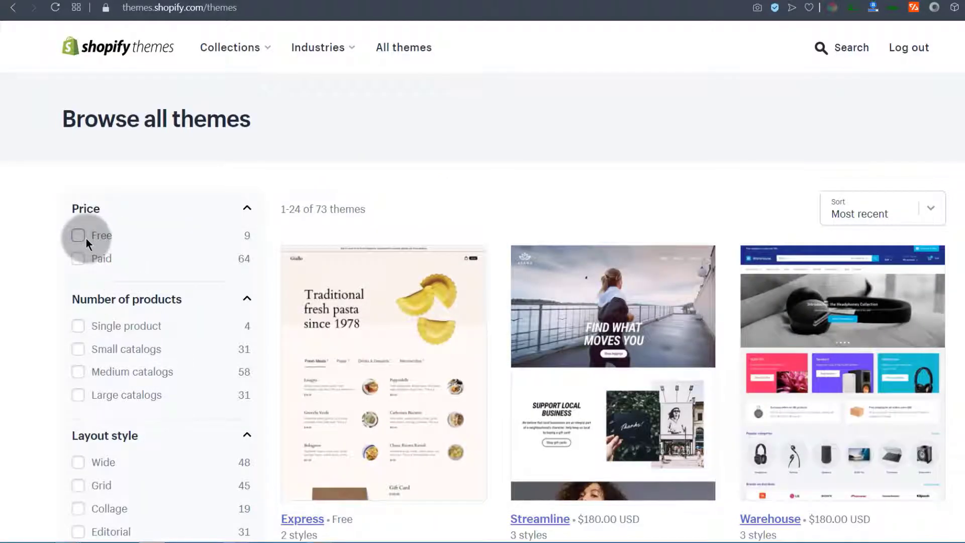
pyautogui.click(76, 234)
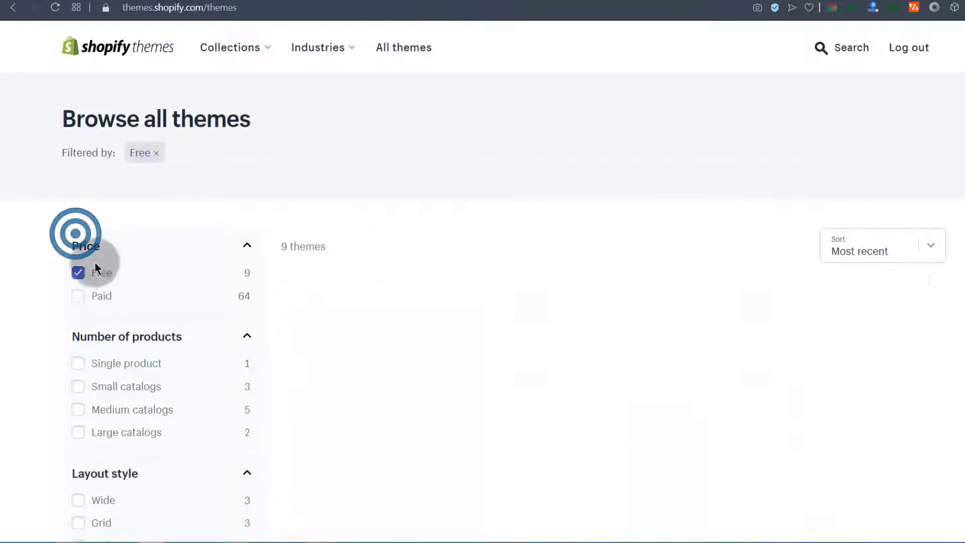
pyautogui.click(78, 272)
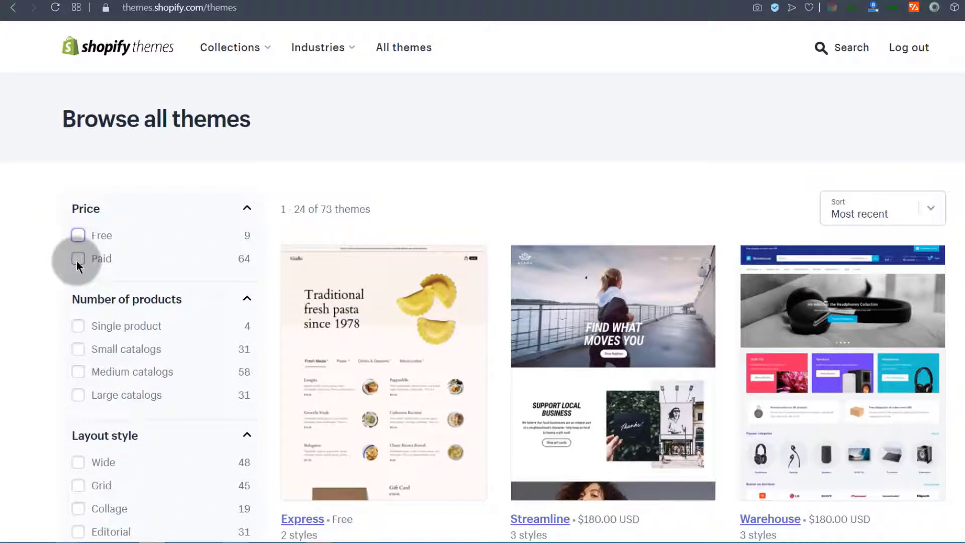
pyautogui.scroll(-4, 607, 285)
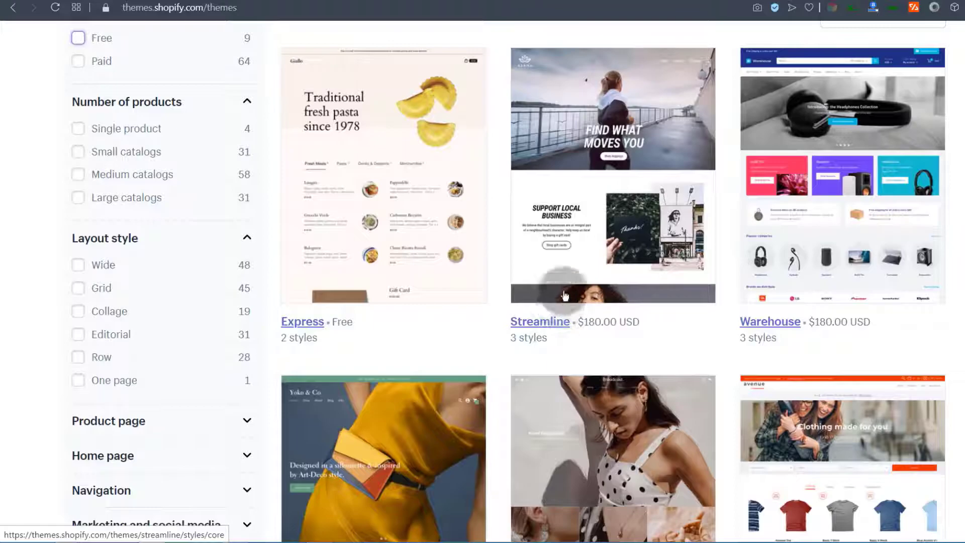
pyautogui.scroll(3, 585, 191)
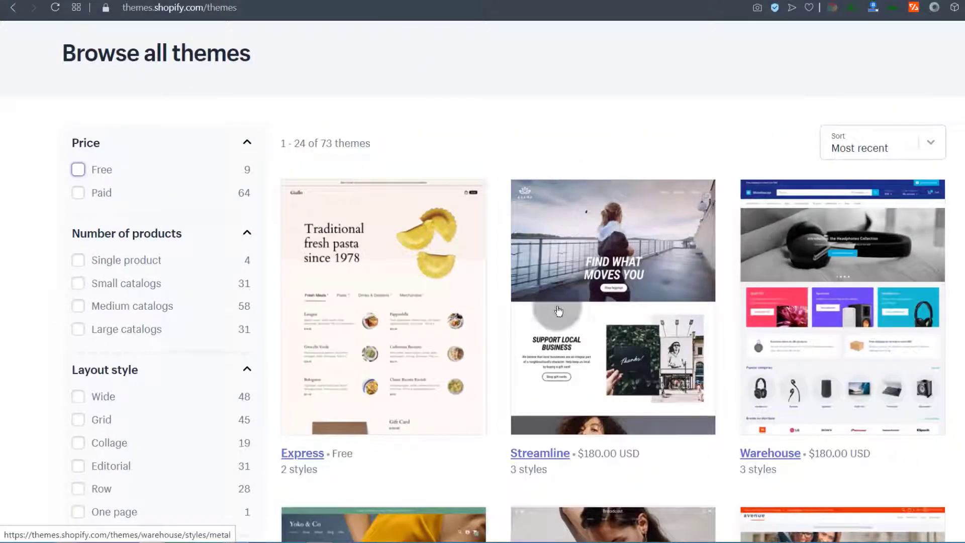
pyautogui.click(80, 170)
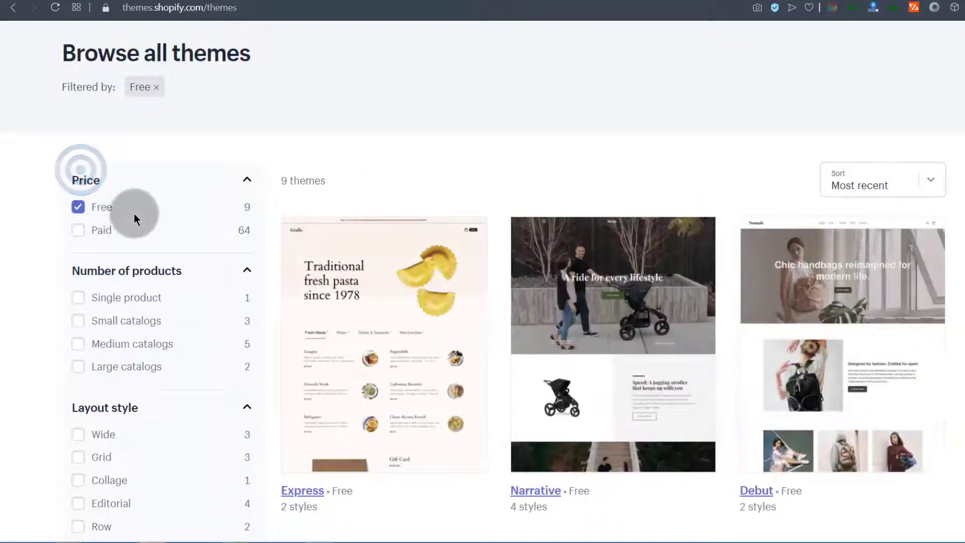
pyautogui.scroll(-3, 526, 283)
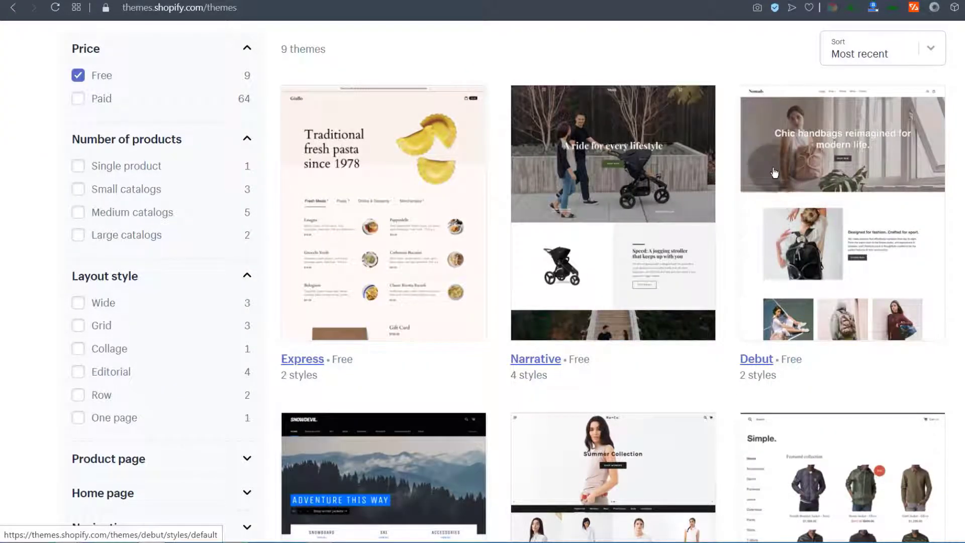
# Open the Narrative theme page in a new tab and scroll through its live demo
pyautogui.rightClick(528, 364)
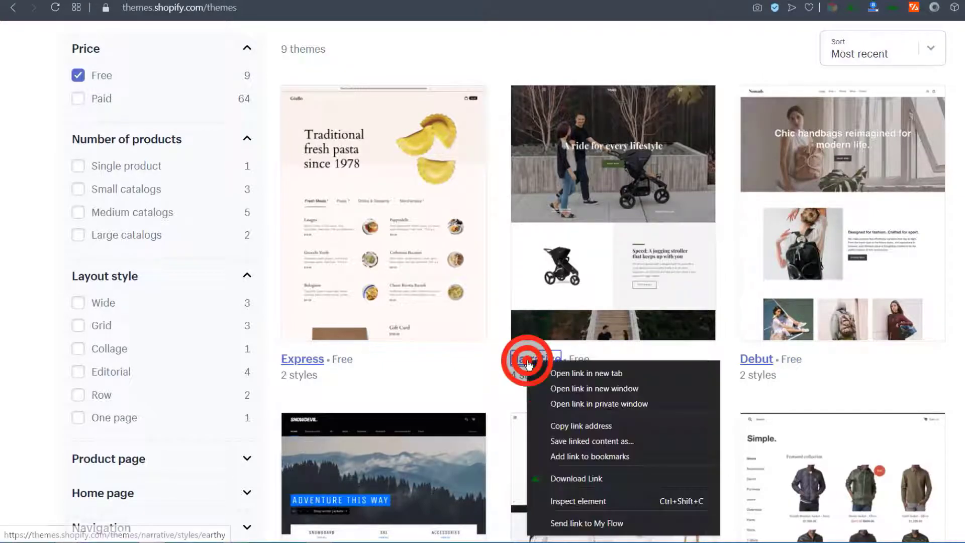
pyautogui.click(557, 369)
pyautogui.click(609, 2)
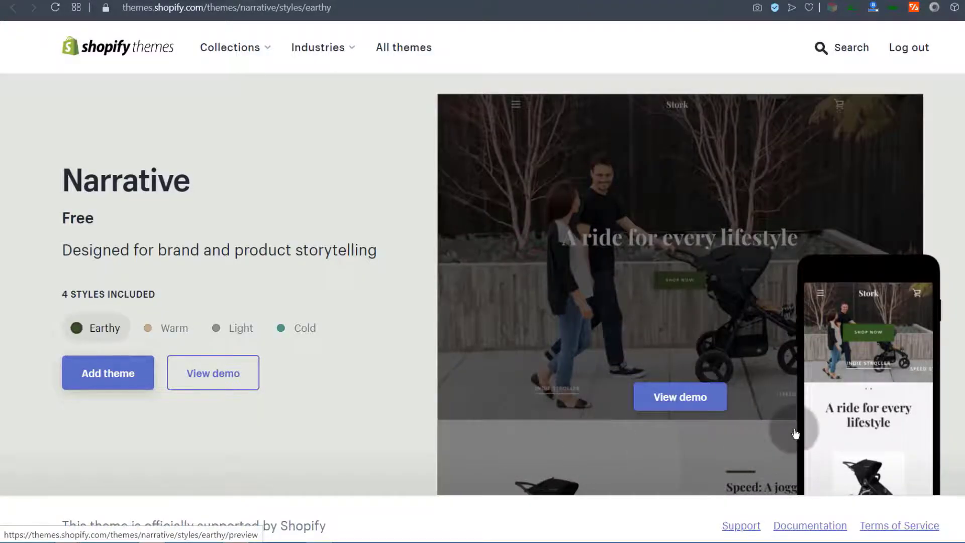
pyautogui.click(674, 400)
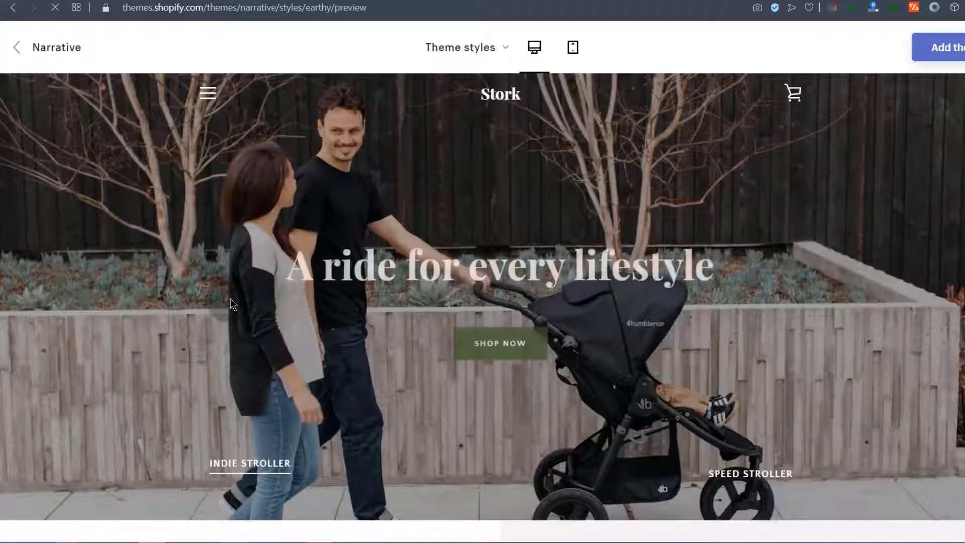
pyautogui.scroll(-5, 280, 207)
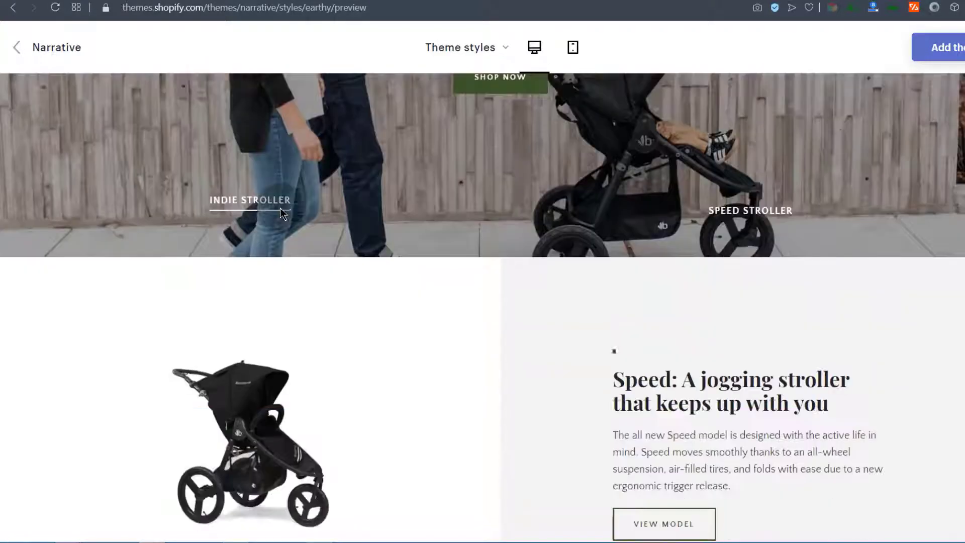
pyautogui.scroll(-12, 280, 207)
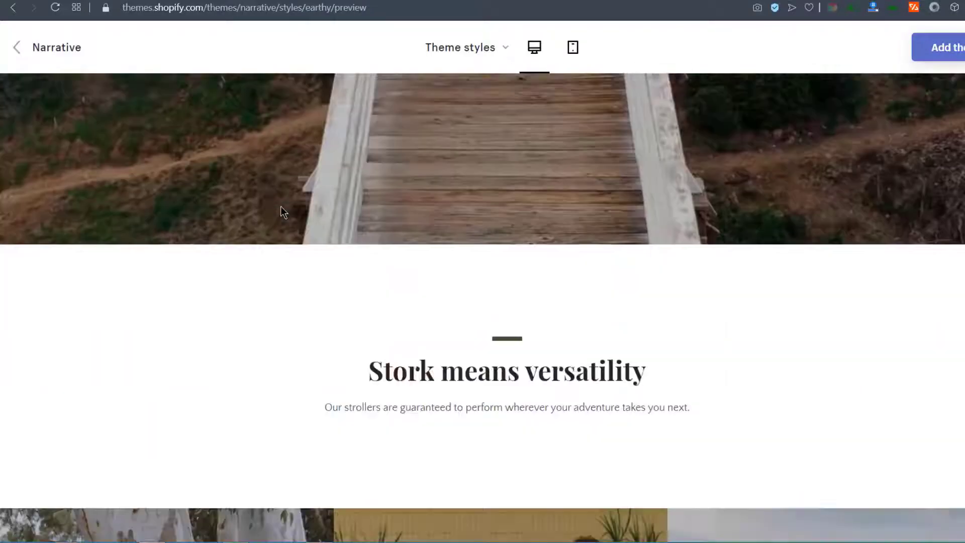
pyautogui.scroll(-4, 281, 206)
pyautogui.scroll(-5, 431, 352)
pyautogui.scroll(20, 430, 342)
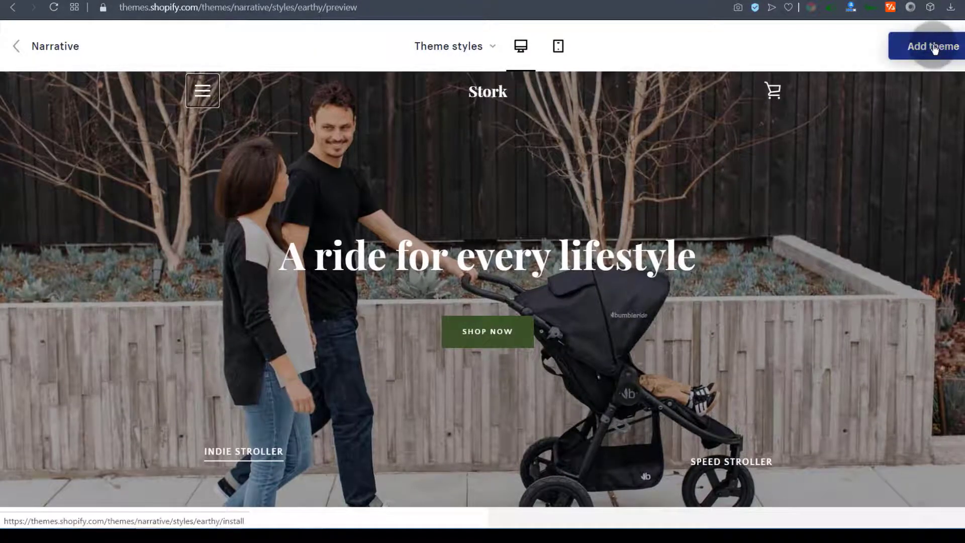
# Add the Narrative theme to the Brodas Wear store
pyautogui.click(934, 48)
pyautogui.scroll(-5, 523, 233)
pyautogui.scroll(5, 523, 233)
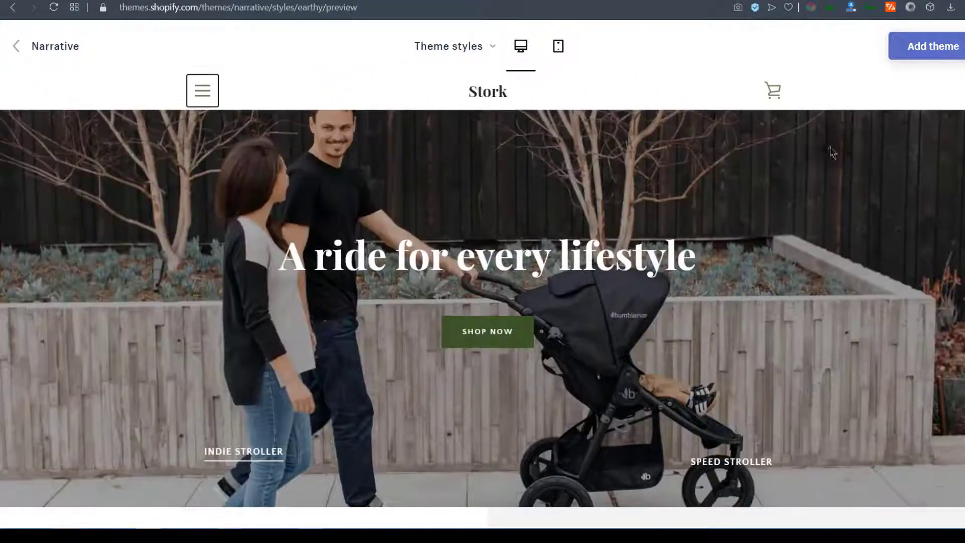
pyautogui.click(930, 49)
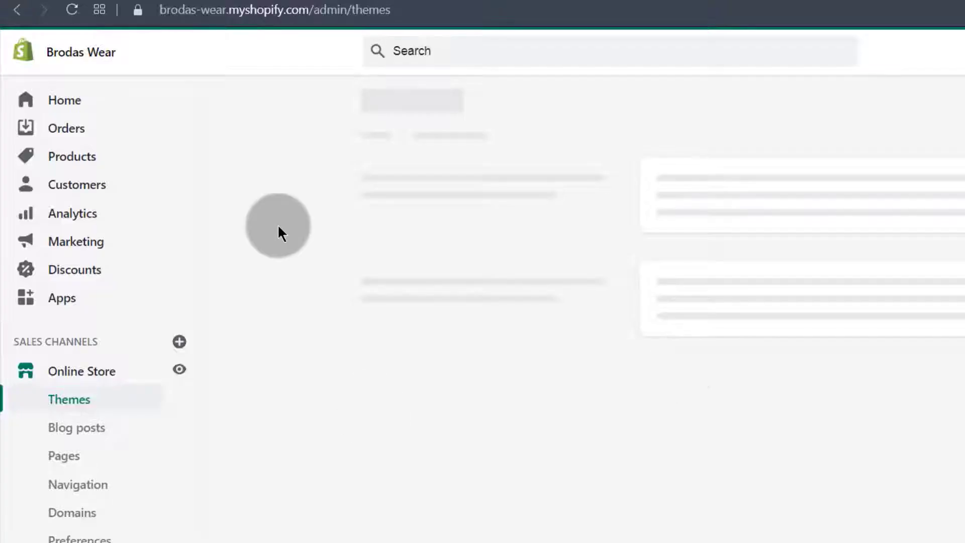
# Navigate from the admin home to Online Store > Themes and down to the Theme library
pyautogui.click(72, 58)
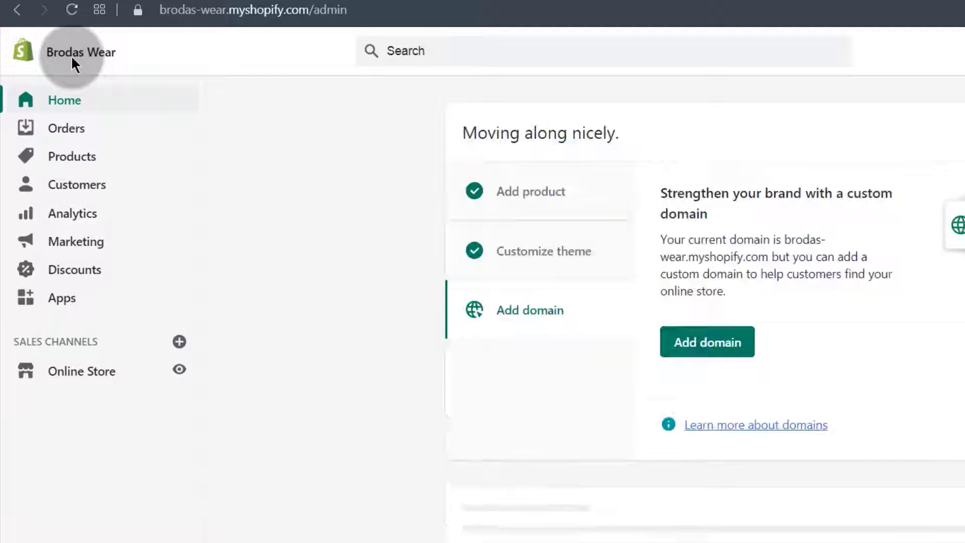
pyautogui.click(67, 371)
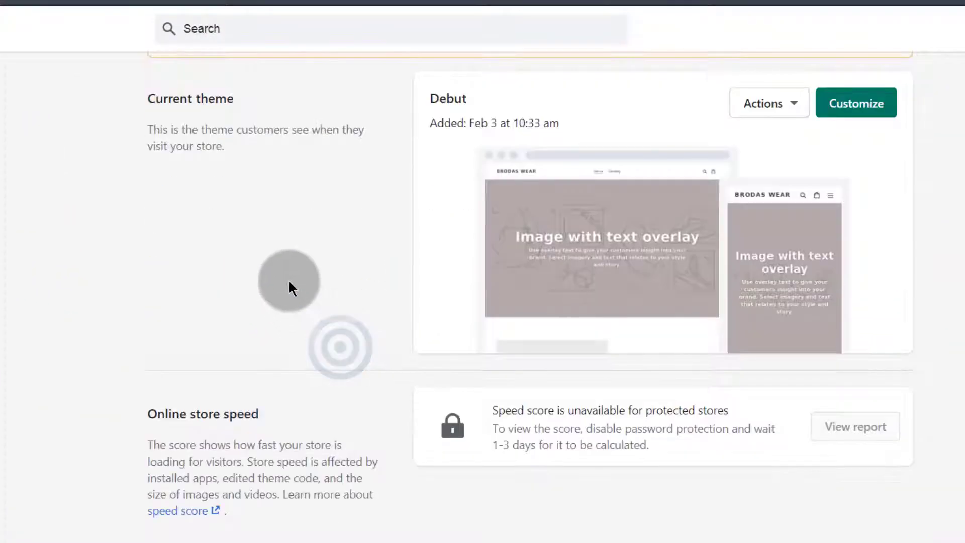
pyautogui.scroll(-5, 293, 285)
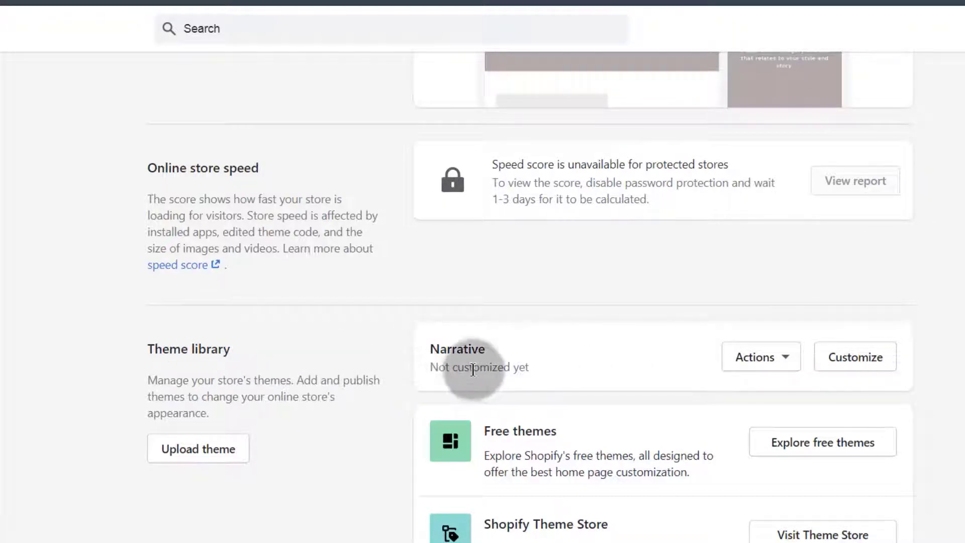
pyautogui.doubleClick(430, 347)
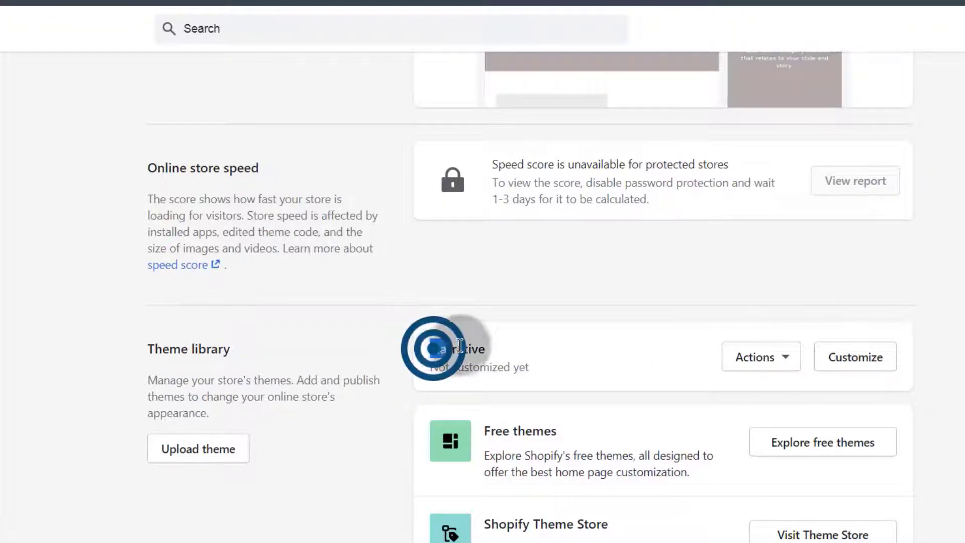
pyautogui.click(489, 353)
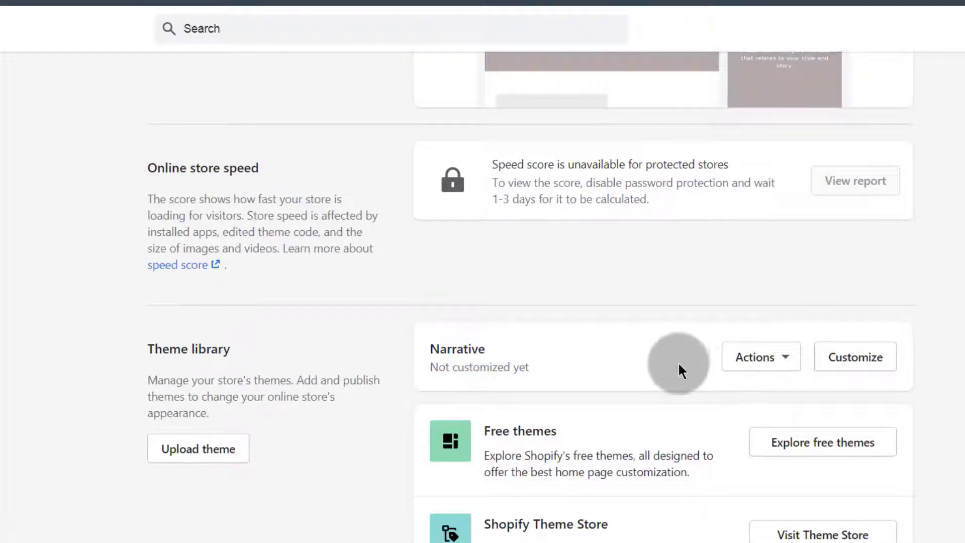
# Publish Narrative from its Actions menu, confirming it replaces Debut as the current theme
pyautogui.click(786, 361)
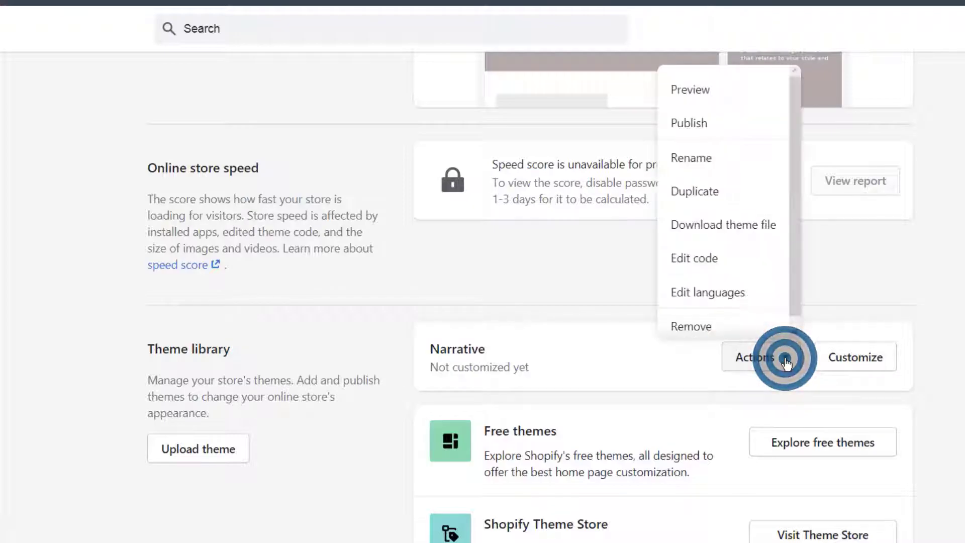
pyautogui.click(691, 128)
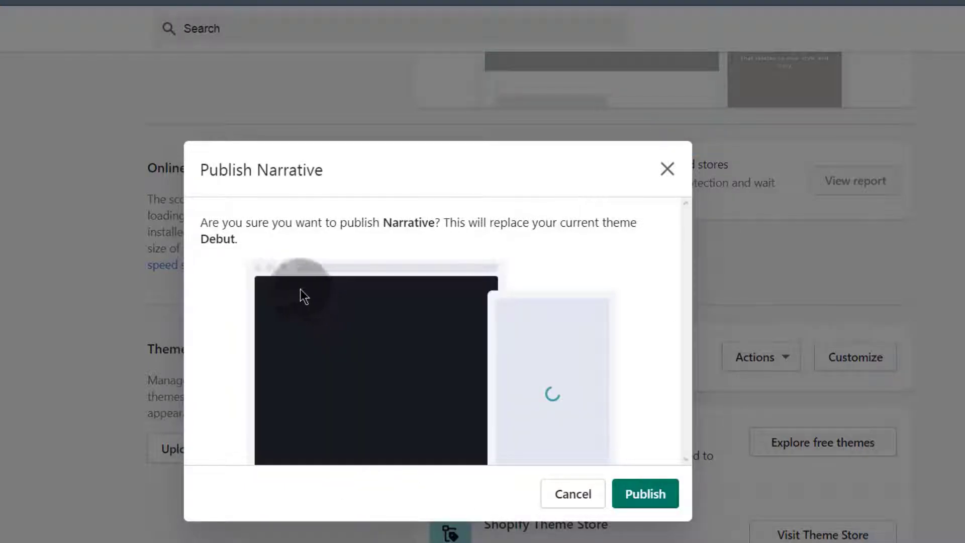
pyautogui.click(646, 492)
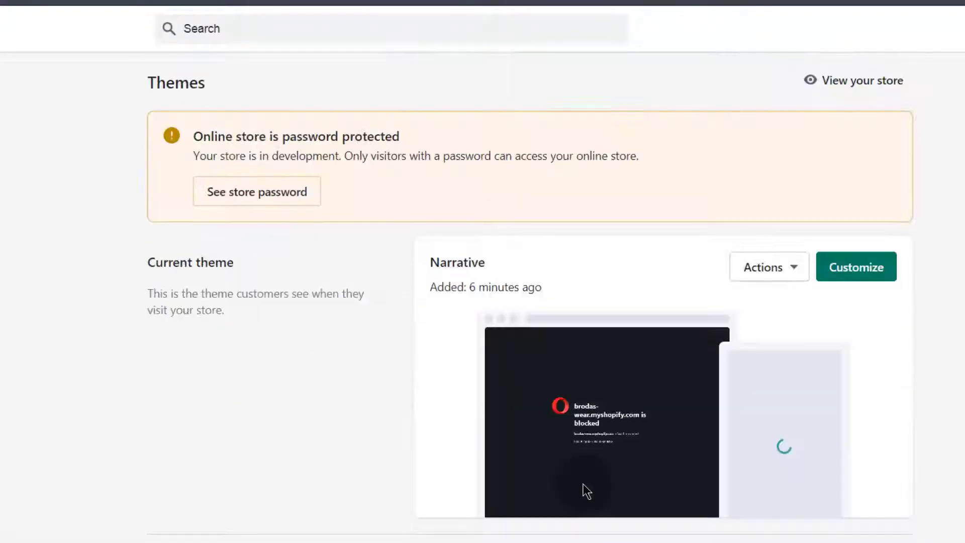
pyautogui.moveTo(484, 259); pyautogui.dragTo(429, 252)
pyautogui.click(376, 352)
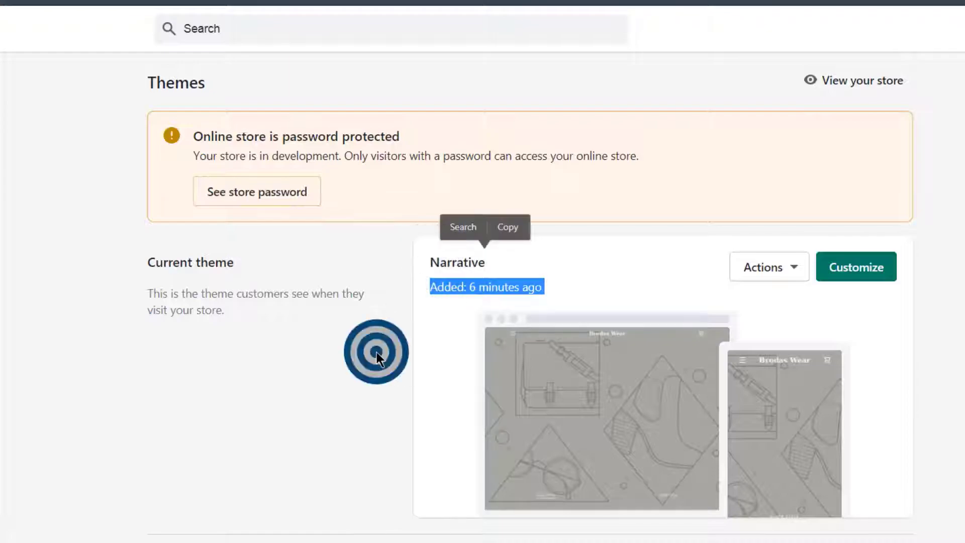
pyautogui.click(871, 272)
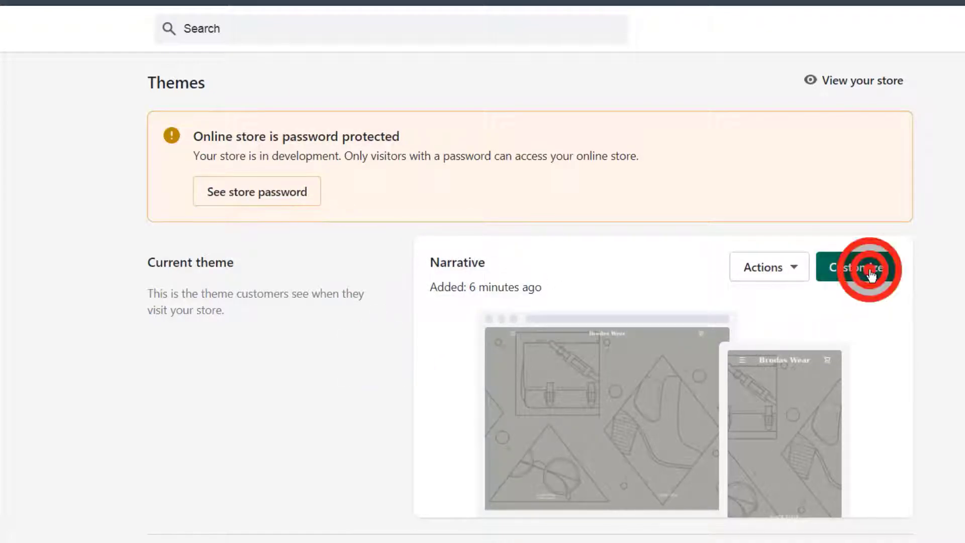
pyautogui.rightClick(870, 272)
# Open the Narrative theme editor in a new tab and browse its Home page sections
pyautogui.click(741, 285)
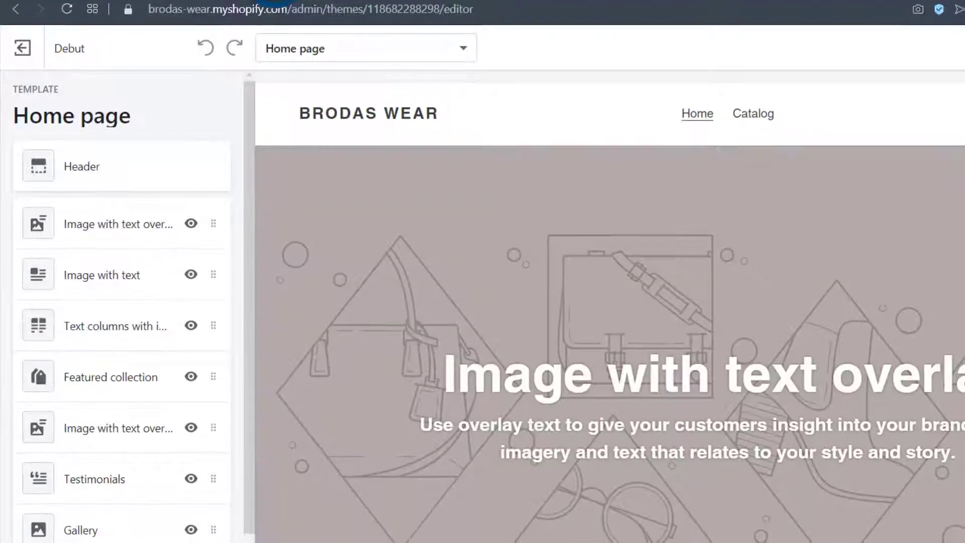
pyautogui.click(88, 41)
pyautogui.scroll(-3, 85, 220)
pyautogui.scroll(3, 75, 241)
pyautogui.click(78, 485)
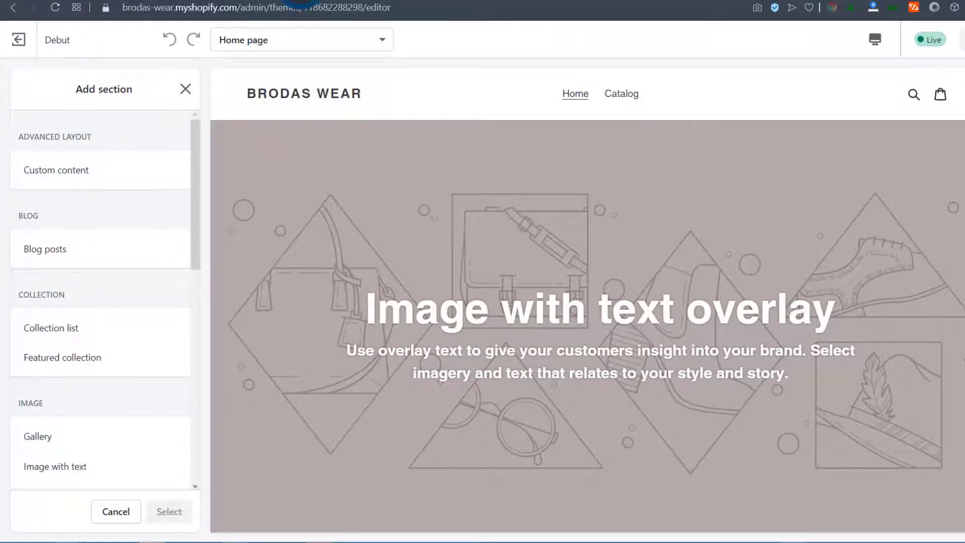
pyautogui.click(302, 1)
pyautogui.click(510, 1)
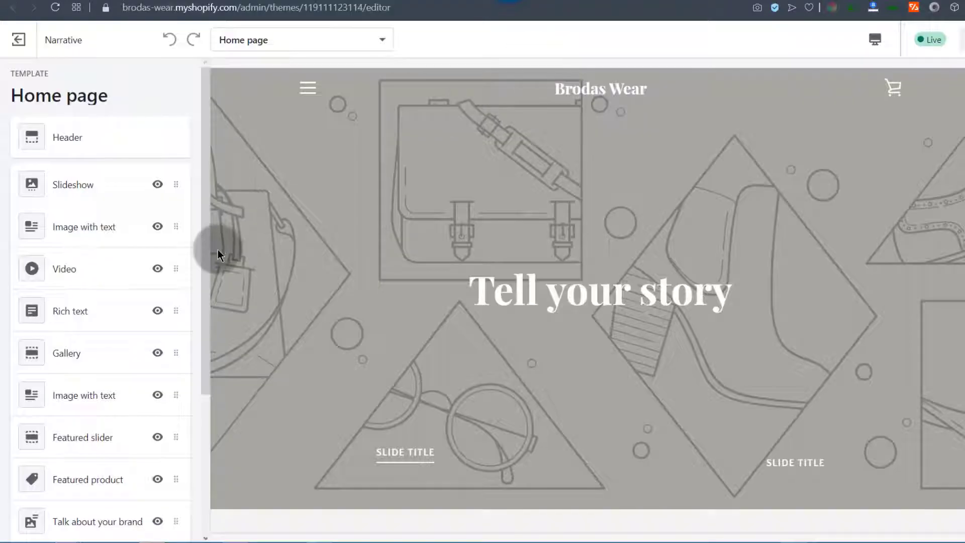
# Hide the Slideshow and first Image with text sections on the Narrative home page
pyautogui.moveTo(203, 231); pyautogui.dragTo(414, 379)
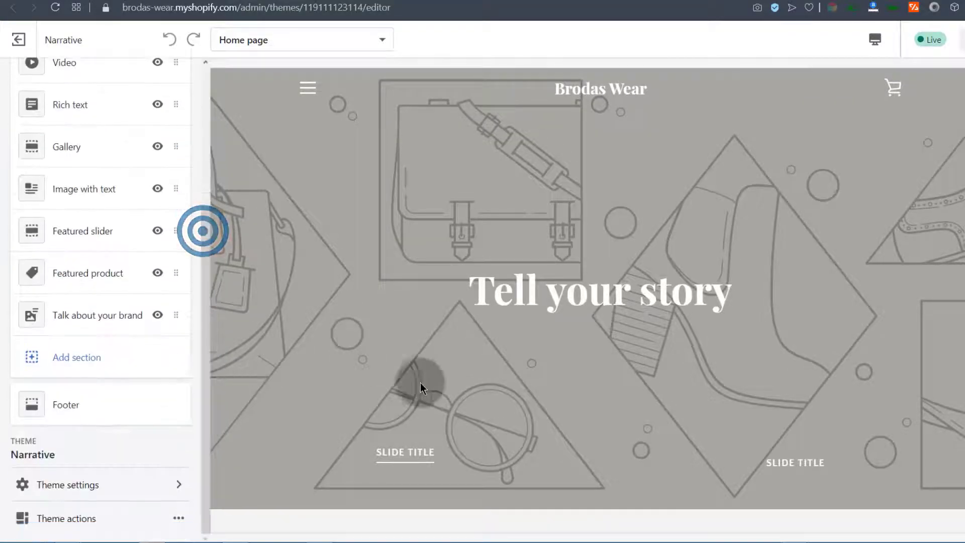
pyautogui.scroll(-15, 428, 331)
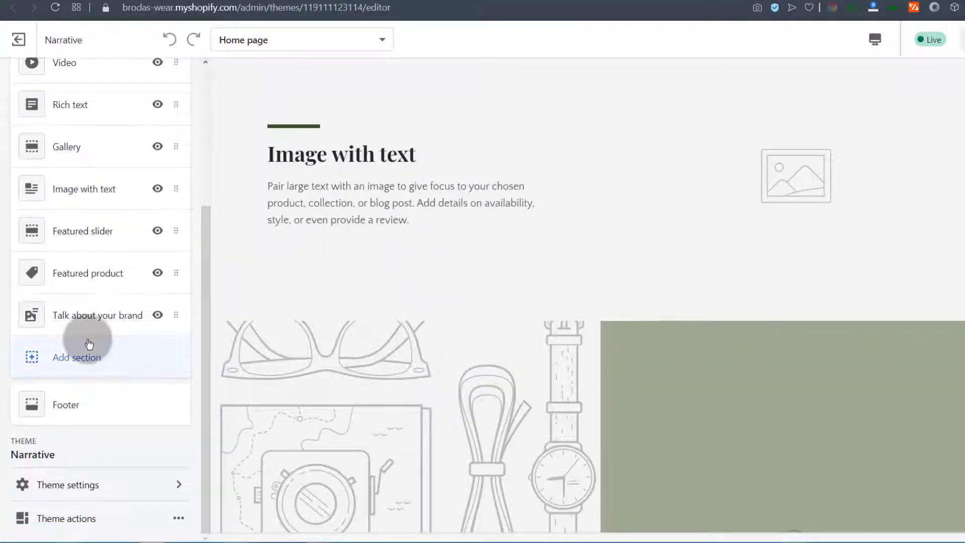
pyautogui.scroll(-5, 382, 282)
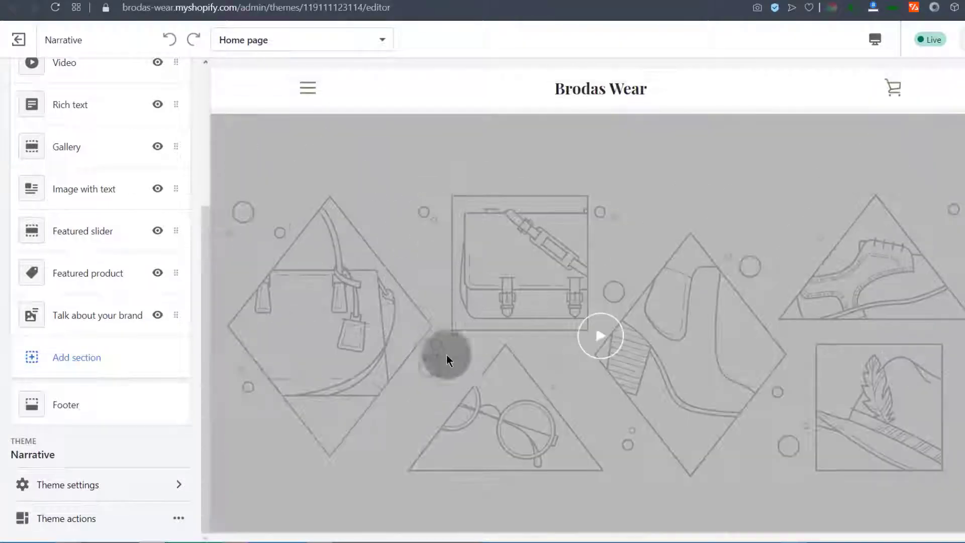
pyautogui.click(160, 274)
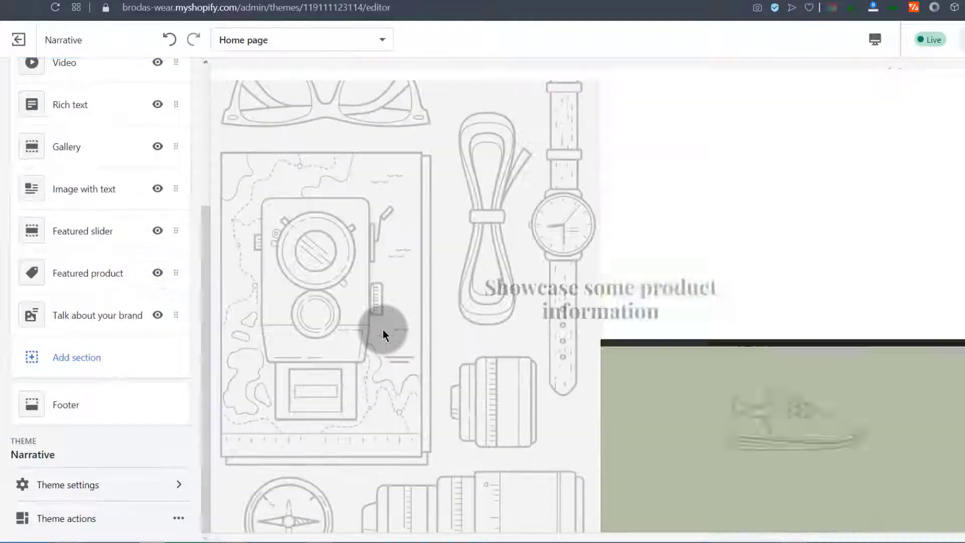
pyautogui.scroll(20, 383, 331)
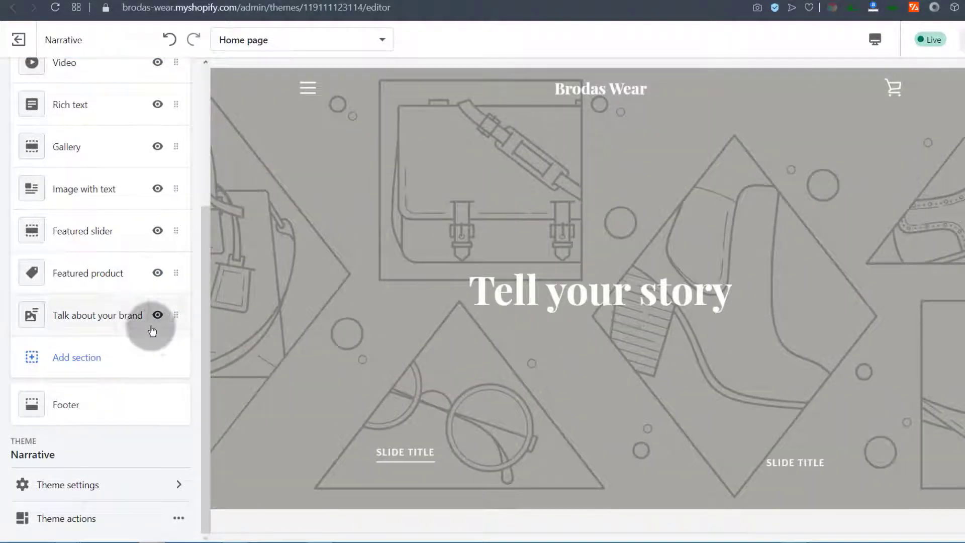
pyautogui.scroll(5, 103, 129)
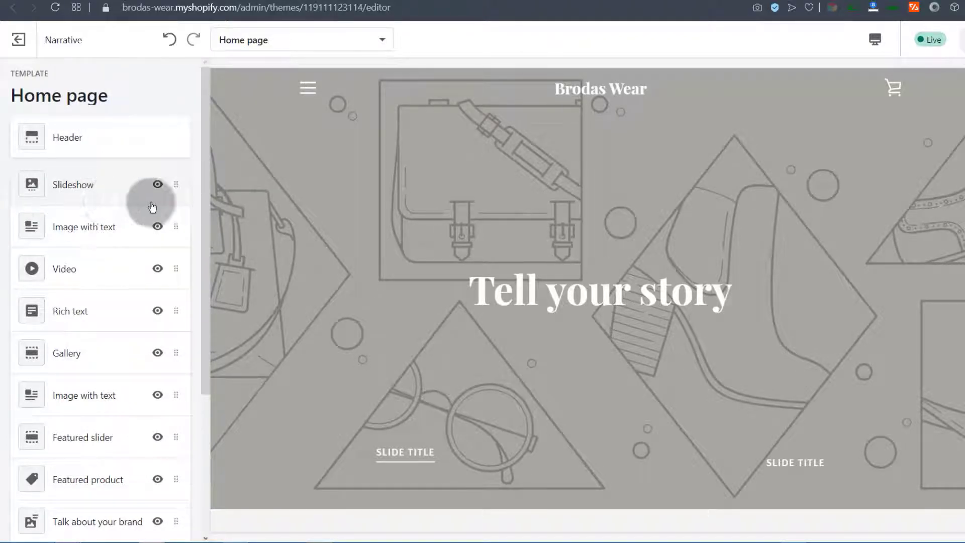
pyautogui.click(157, 186)
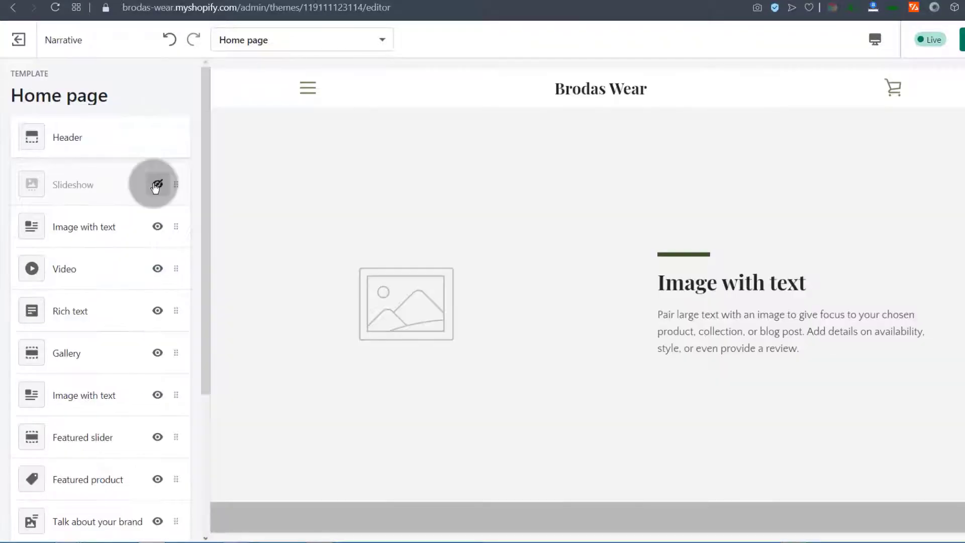
pyautogui.click(158, 227)
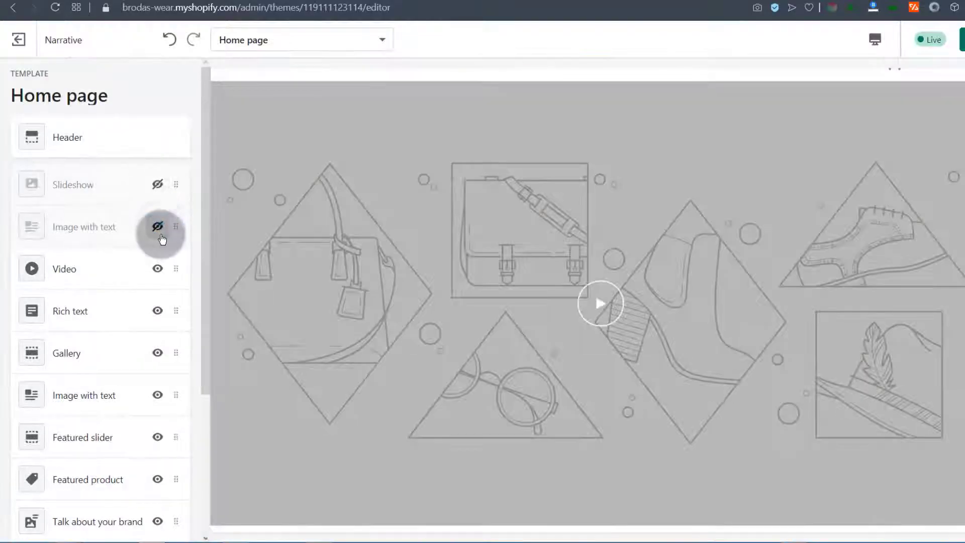
pyautogui.moveTo(205, 259); pyautogui.dragTo(217, 433)
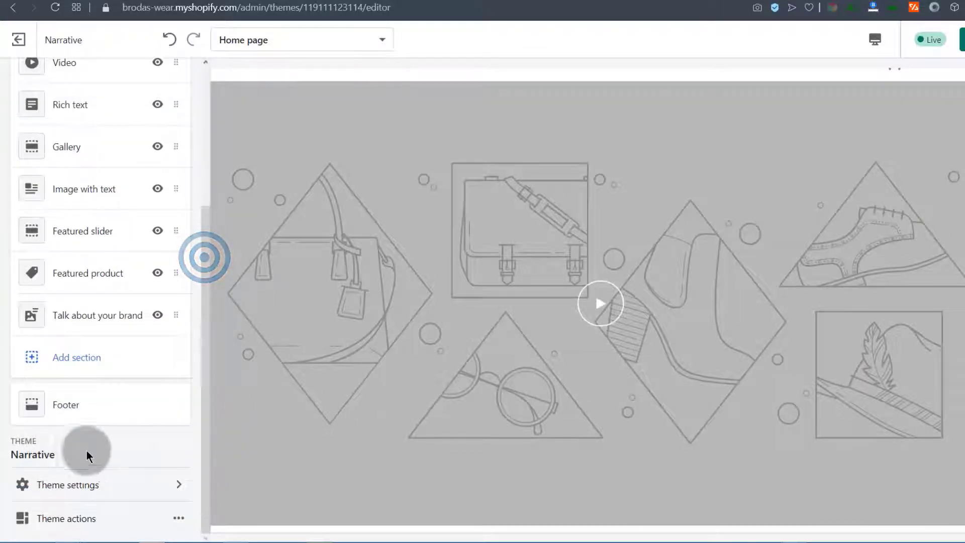
pyautogui.moveTo(207, 349)
pyautogui.mouseDown()
pyautogui.moveTo(208, 368)
pyautogui.moveTo(206, 354)
pyautogui.mouseUp()
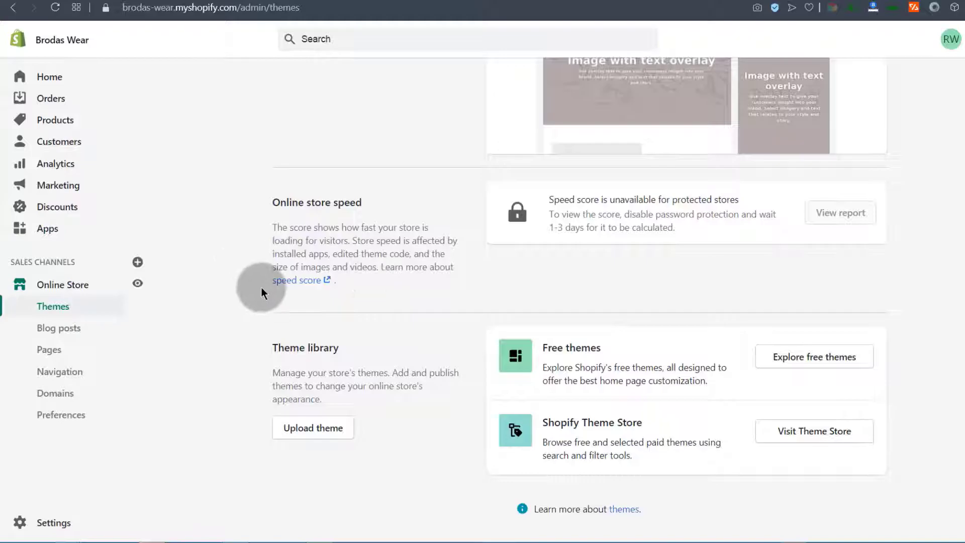
# Duplicate the Debut theme and check that Copy of Debut appears in the library
pyautogui.scroll(1, 261, 288)
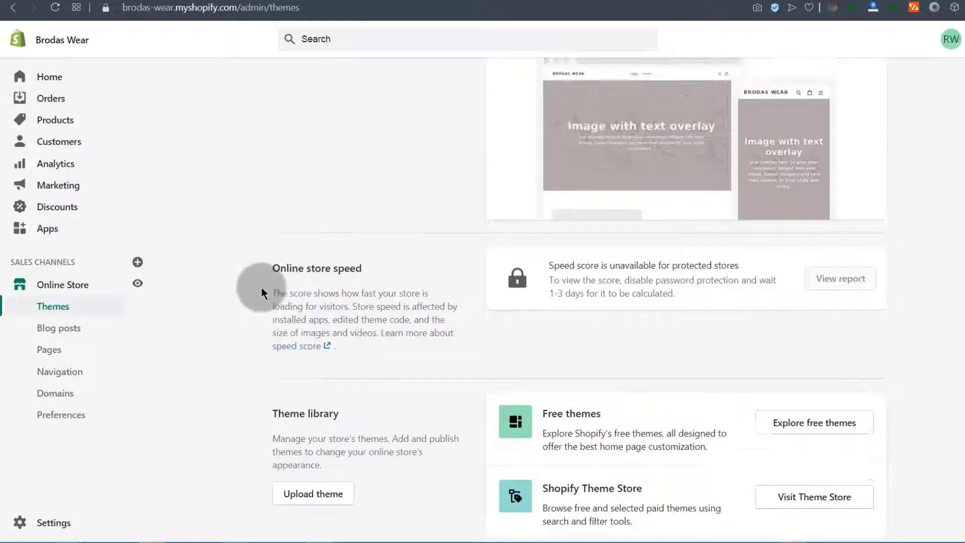
pyautogui.scroll(4, 586, 327)
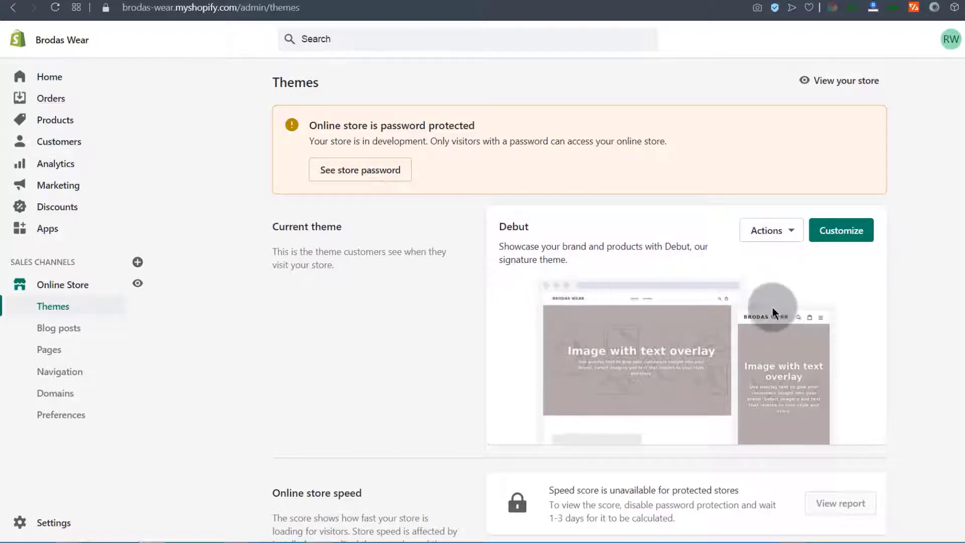
pyautogui.click(792, 232)
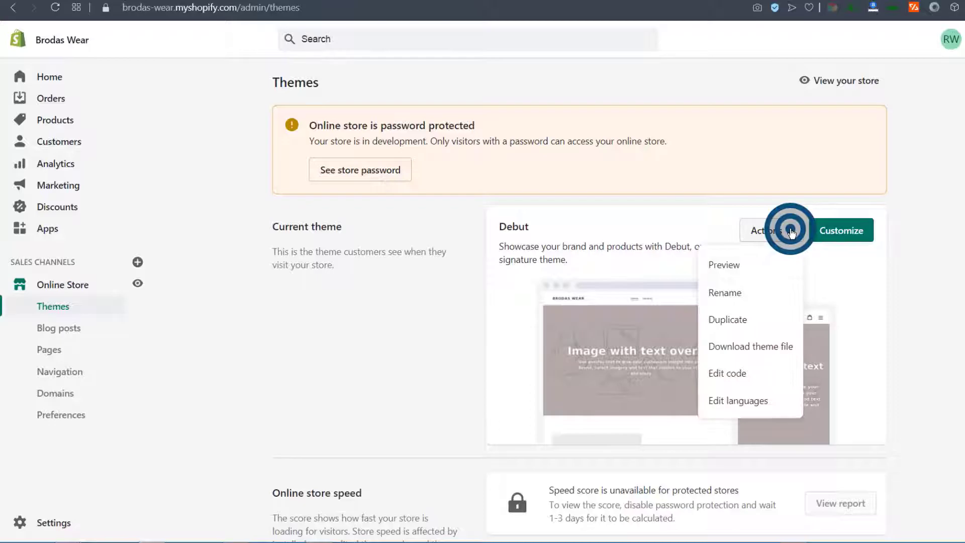
pyautogui.click(727, 374)
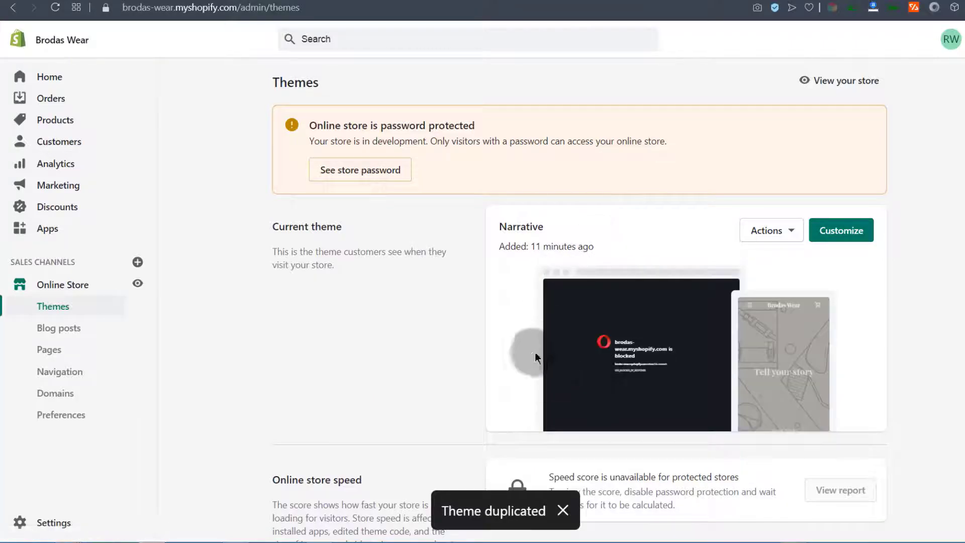
pyautogui.scroll(-6, 580, 356)
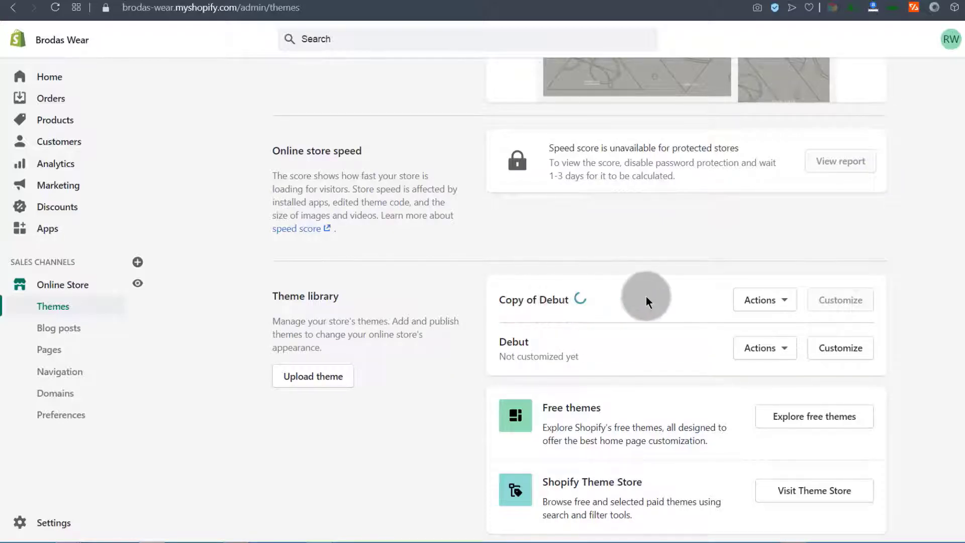
pyautogui.scroll(6, 553, 302)
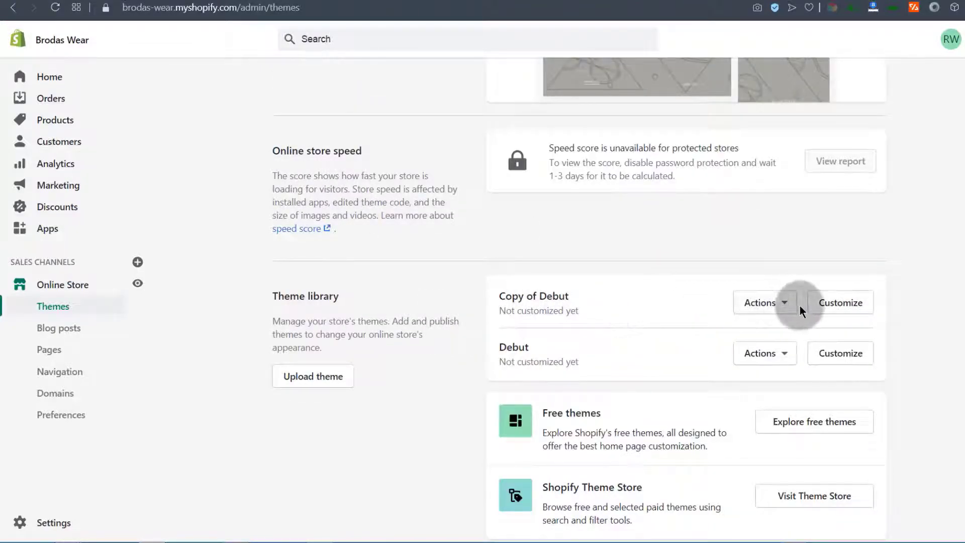
pyautogui.scroll(7, 549, 218)
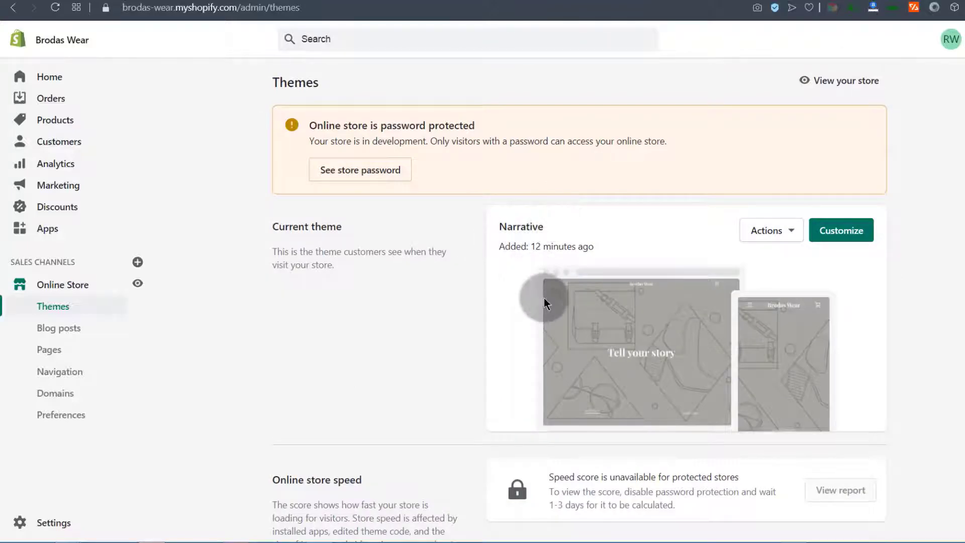
pyautogui.scroll(-6, 545, 297)
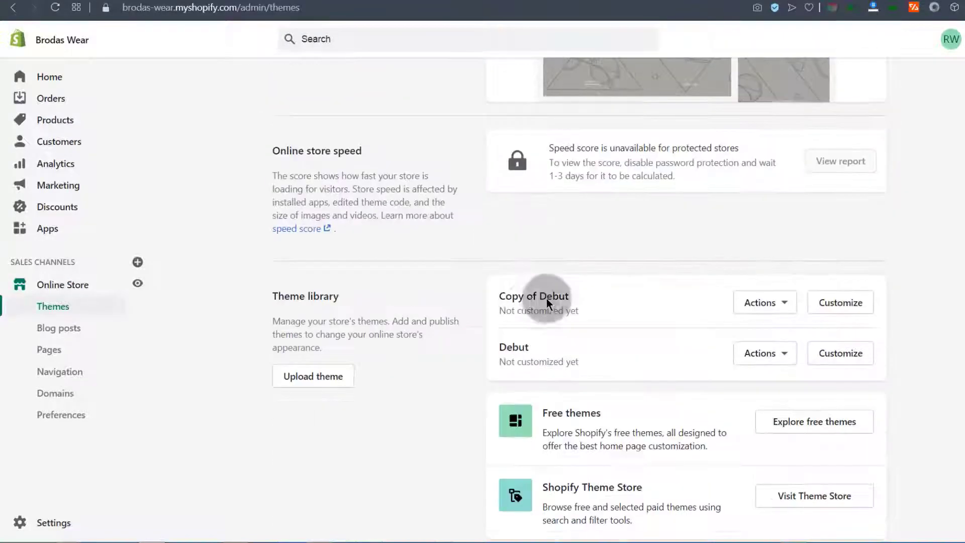
# Permanently remove Copy of Debut from the theme library
pyautogui.click(787, 307)
pyautogui.click(710, 278)
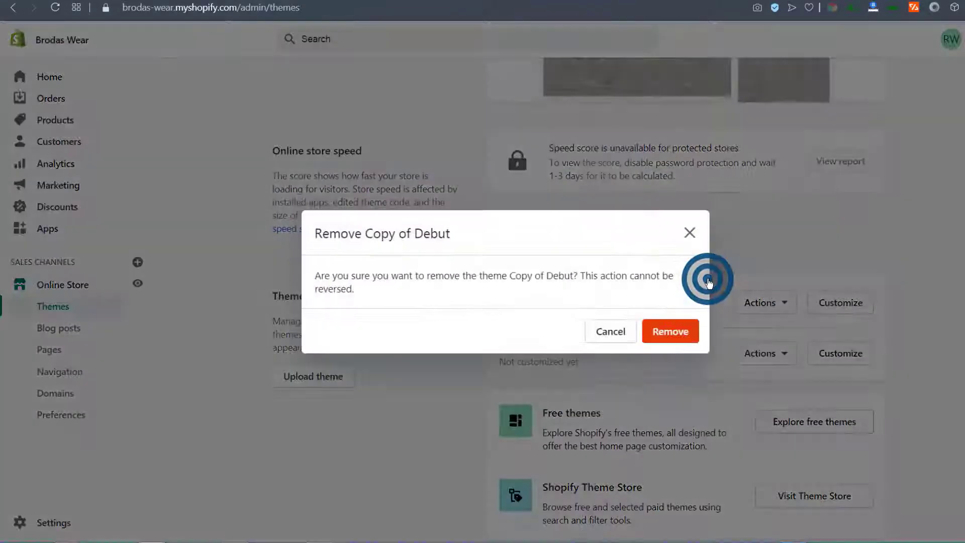
pyautogui.click(671, 330)
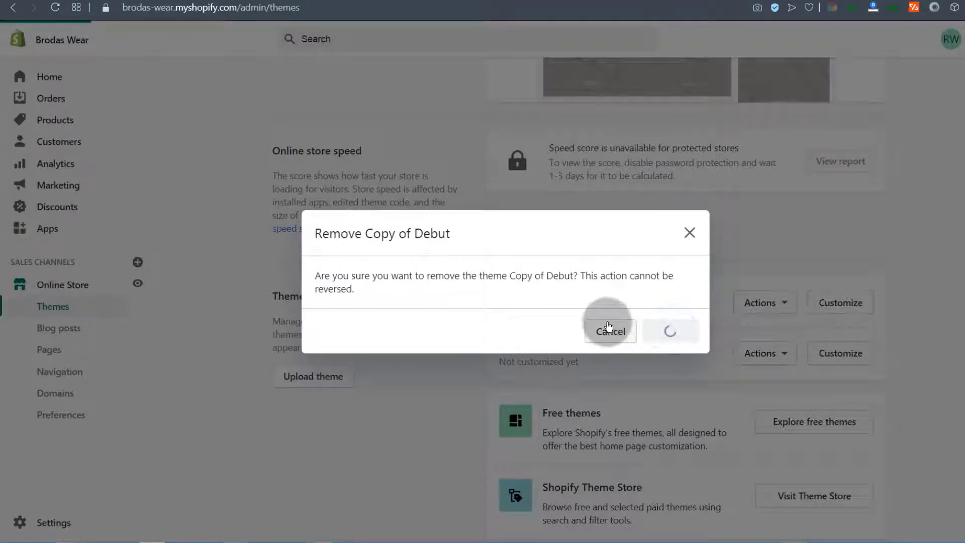
pyautogui.scroll(6, 594, 321)
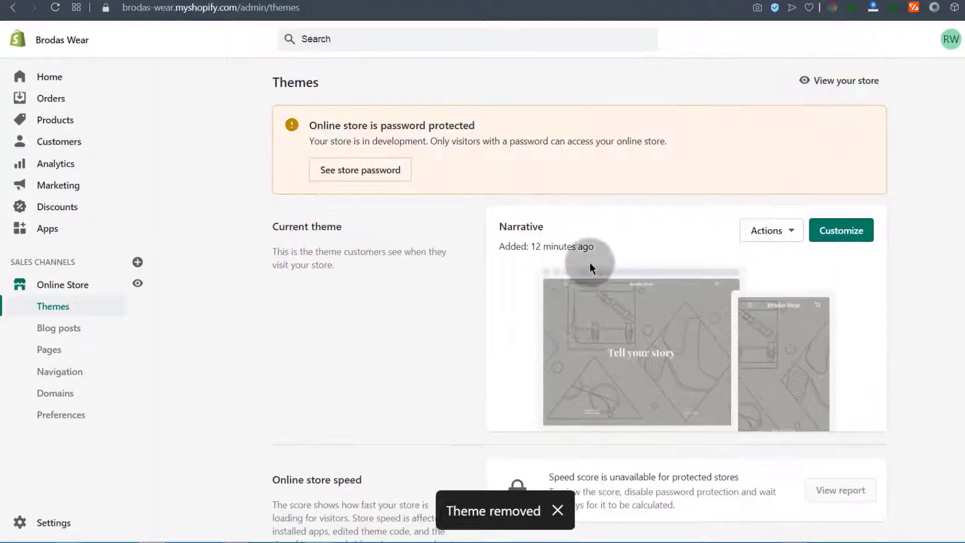
# Duplicate the Narrative theme, then reopen its Actions menu
pyautogui.click(794, 231)
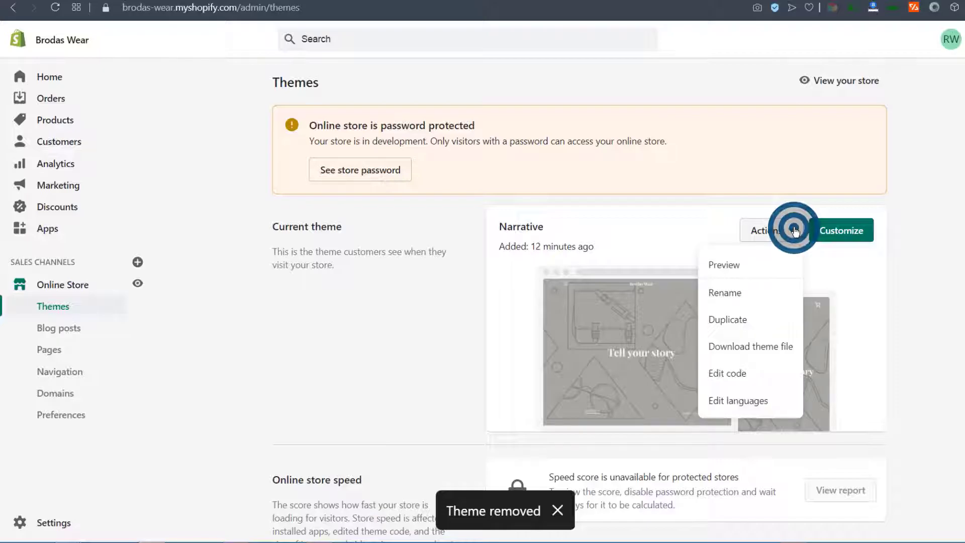
pyautogui.click(729, 321)
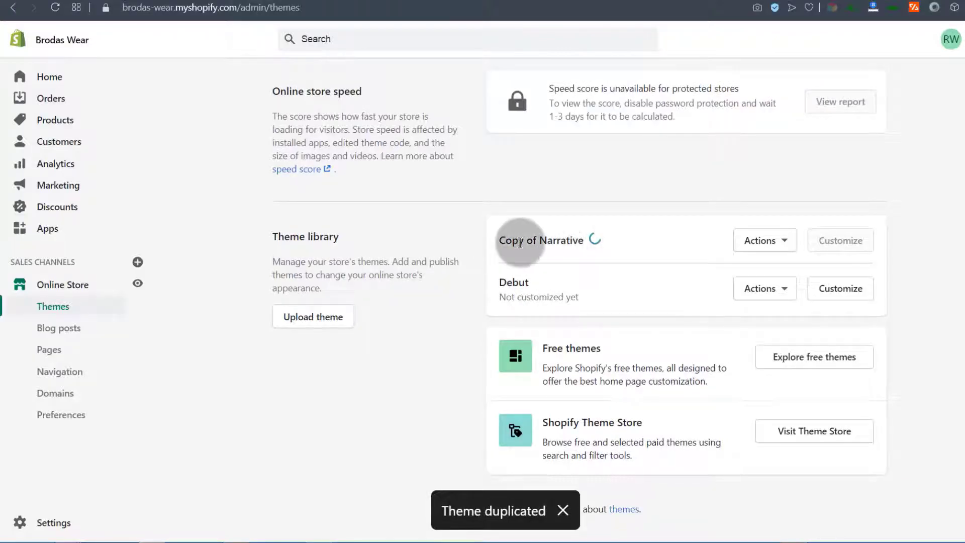
pyautogui.scroll(5, 545, 248)
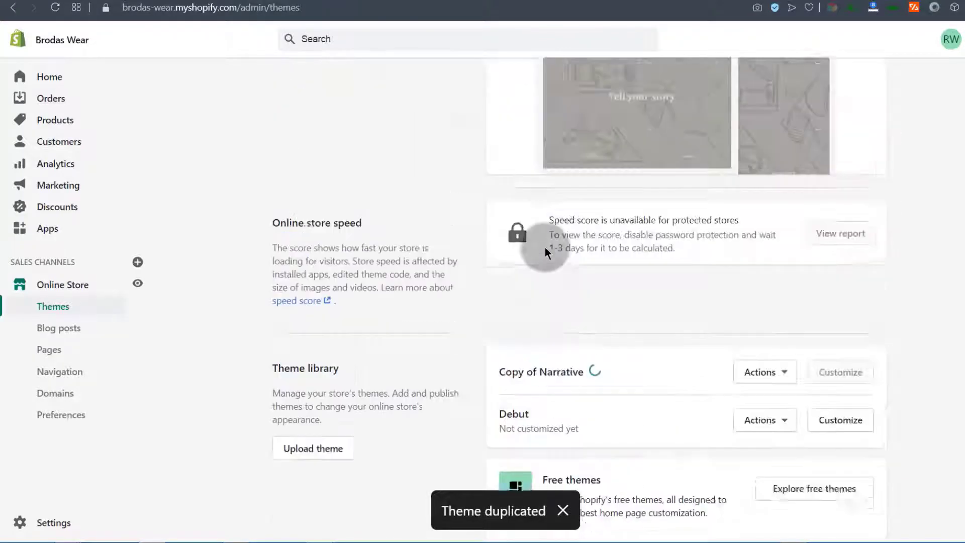
pyautogui.scroll(-2, 572, 317)
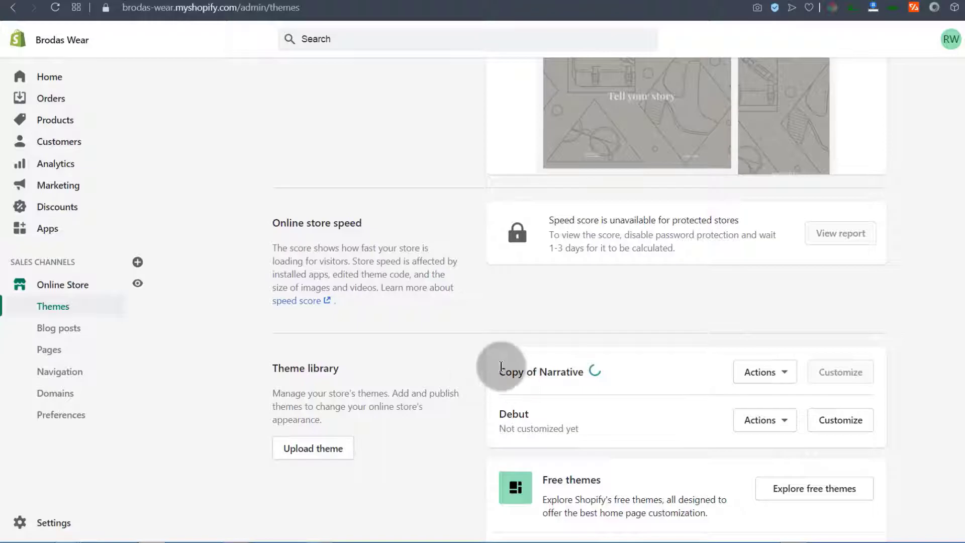
pyautogui.scroll(3, 473, 234)
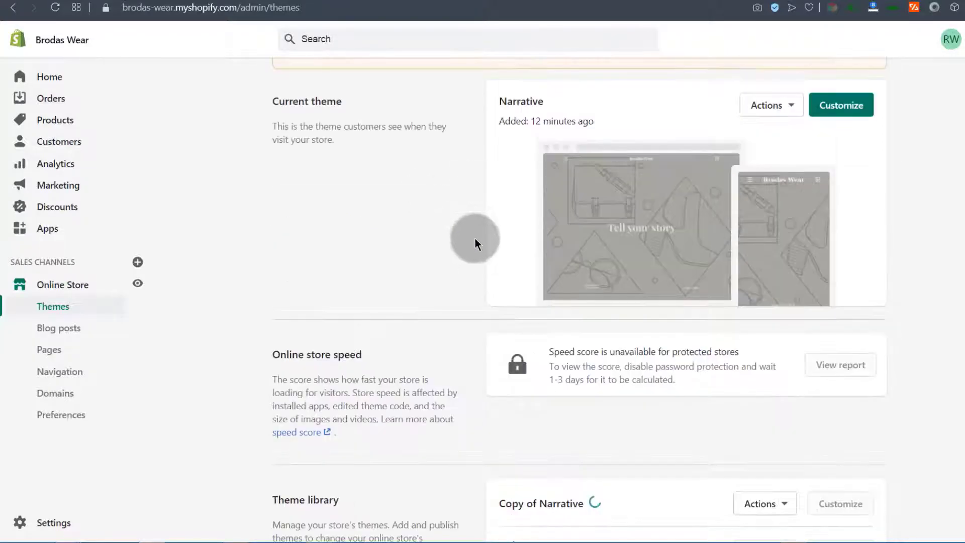
pyautogui.scroll(3, 774, 160)
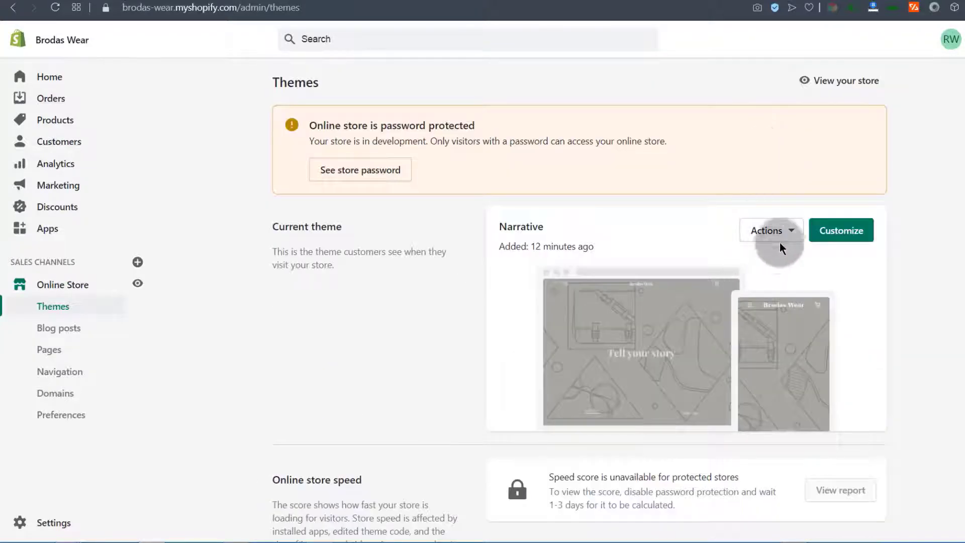
pyautogui.click(791, 233)
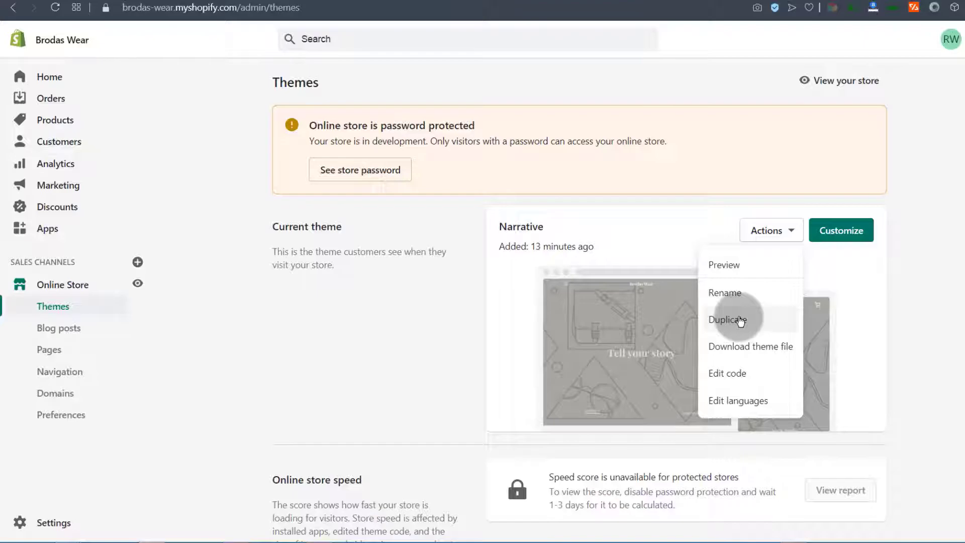
# Open the Narrative theme's code editor and scroll the file list down to the Templates
pyautogui.click(732, 380)
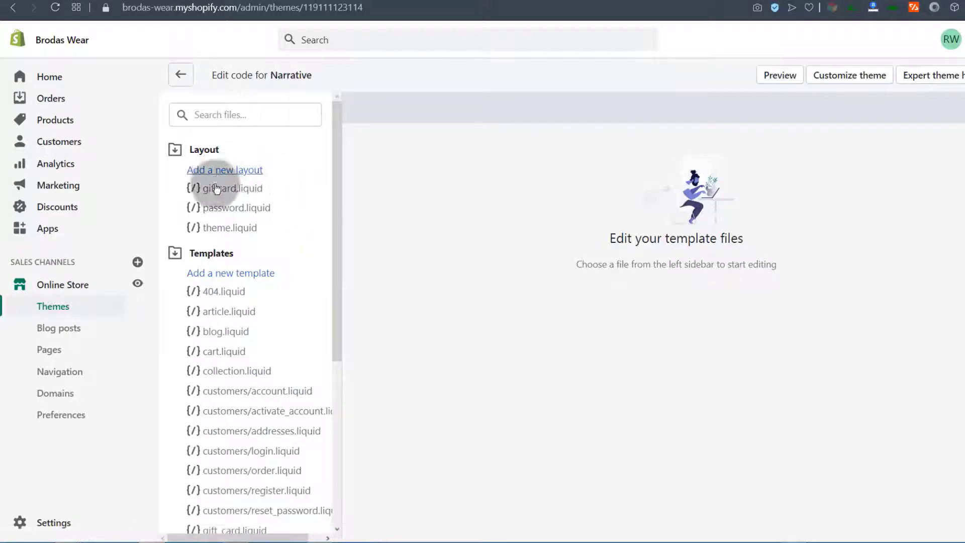
pyautogui.scroll(-5, 213, 171)
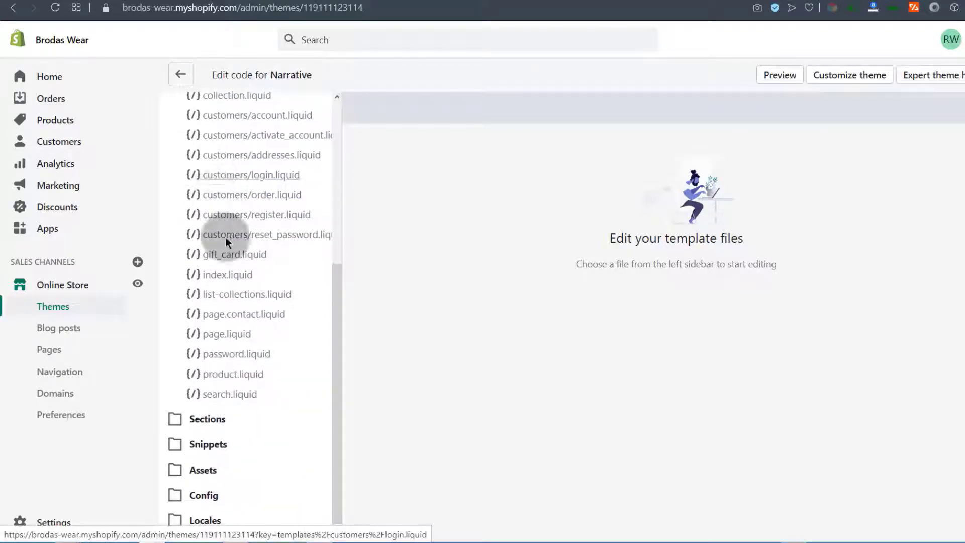
pyautogui.scroll(5, 211, 343)
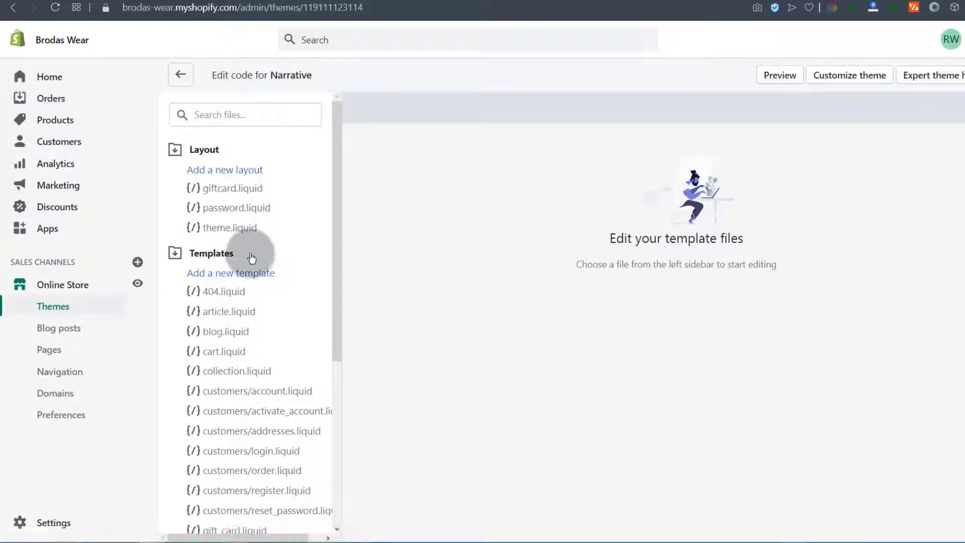
pyautogui.moveTo(340, 177); pyautogui.dragTo(345, 132)
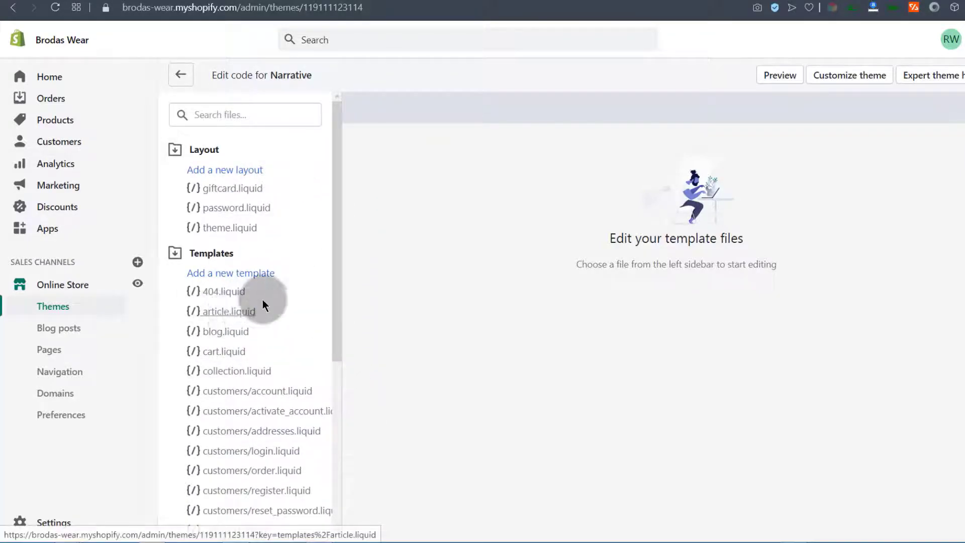
pyautogui.click(339, 201)
pyautogui.moveTo(339, 198); pyautogui.dragTo(343, 372)
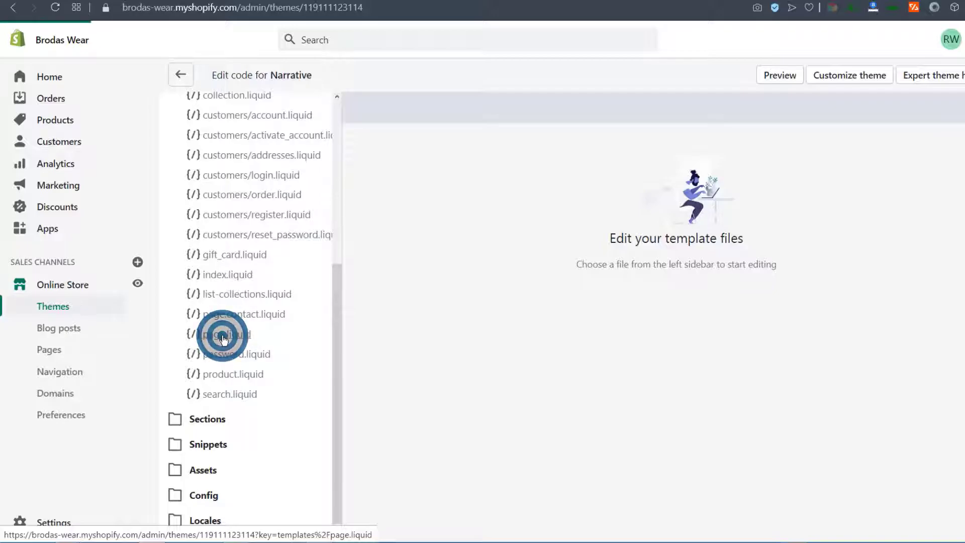
# Open the page.liquid template and move through its 13 lines of code
pyautogui.click(223, 340)
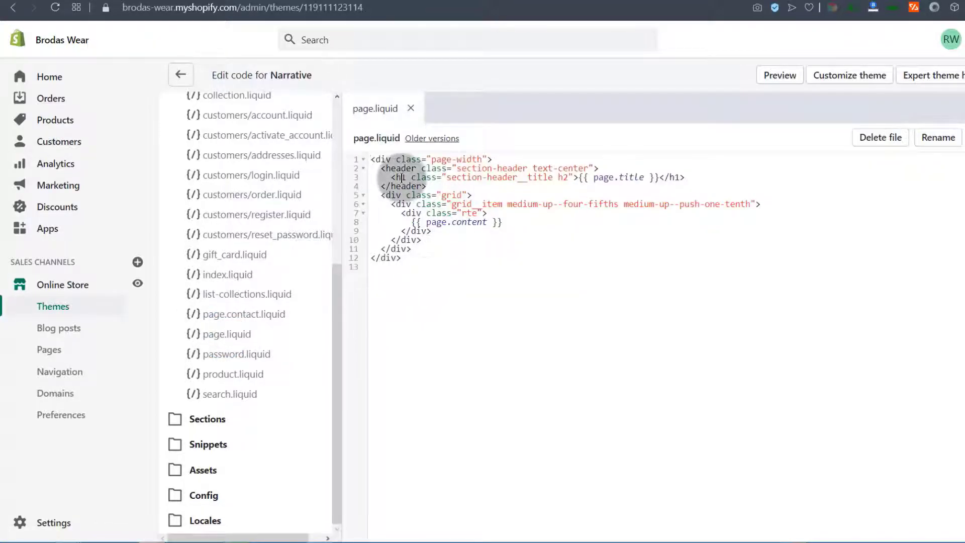
pyautogui.hotkey('ctrl', 'a')
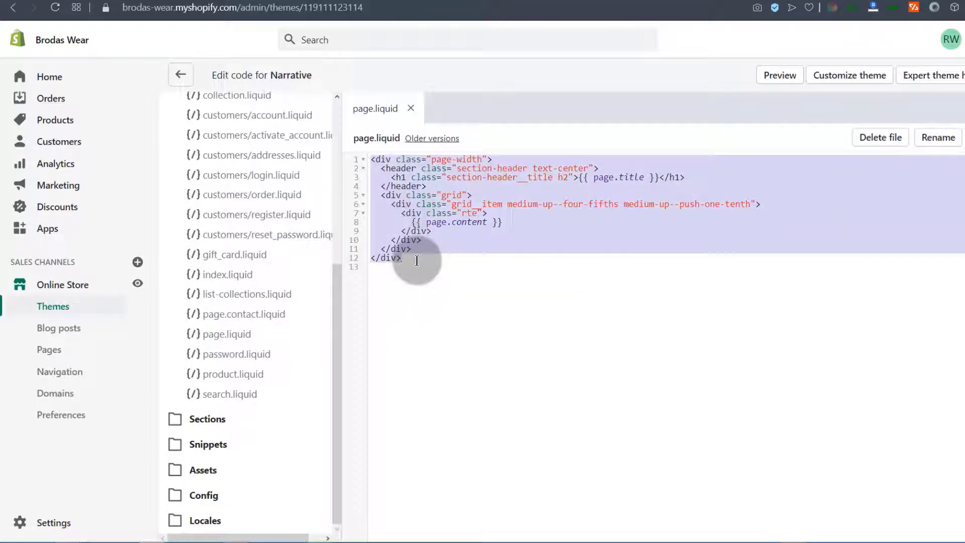
pyautogui.click(452, 238)
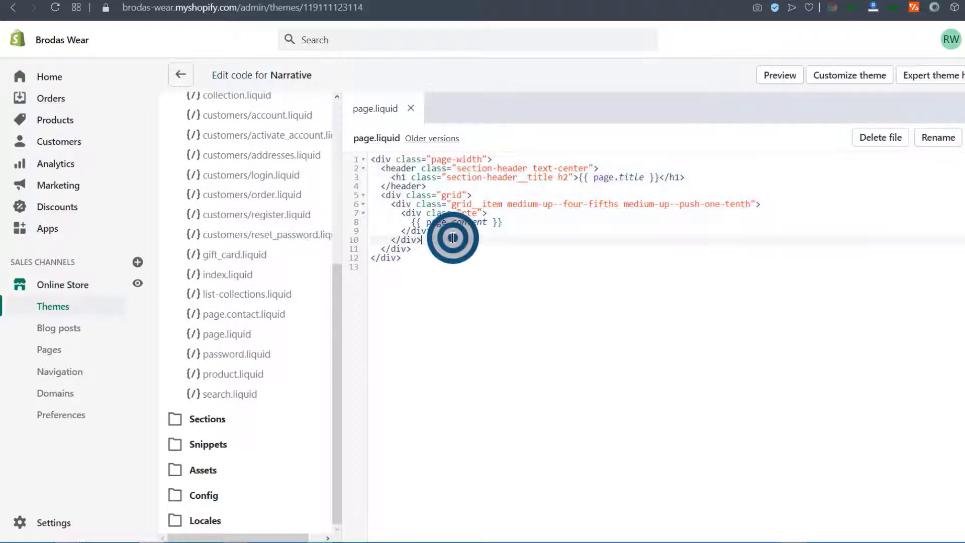
pyautogui.click(412, 222)
pyautogui.click(494, 264)
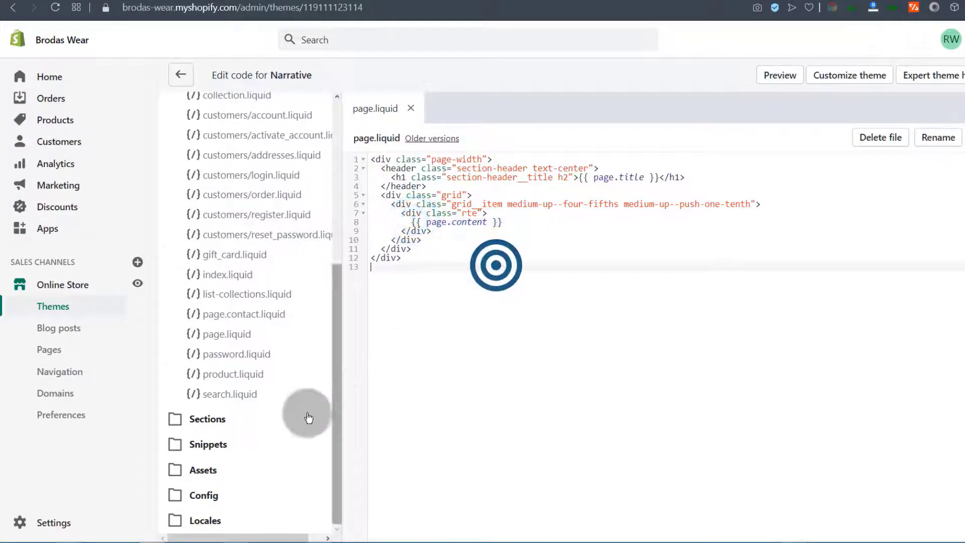
# Open the product.liquid and 404.liquid templates to look at their code
pyautogui.click(231, 375)
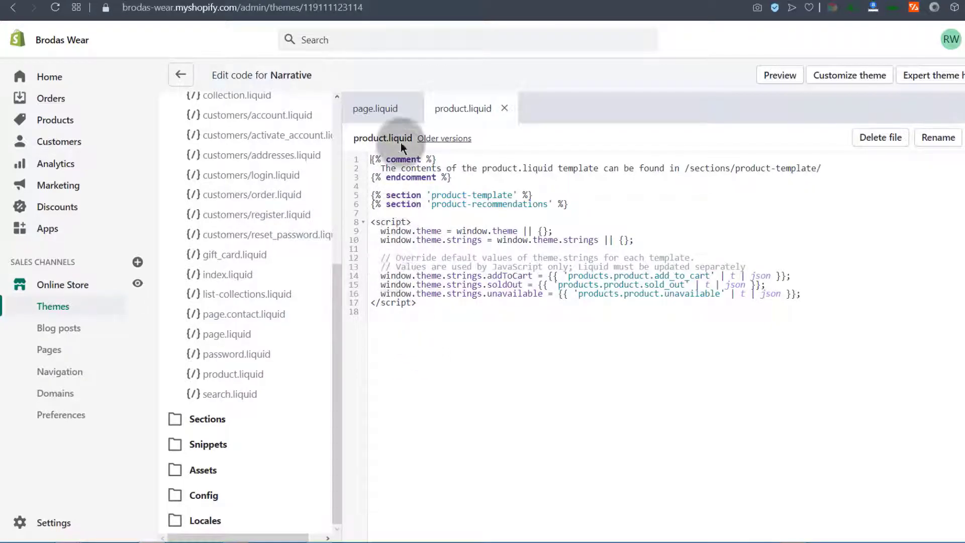
pyautogui.click(369, 158)
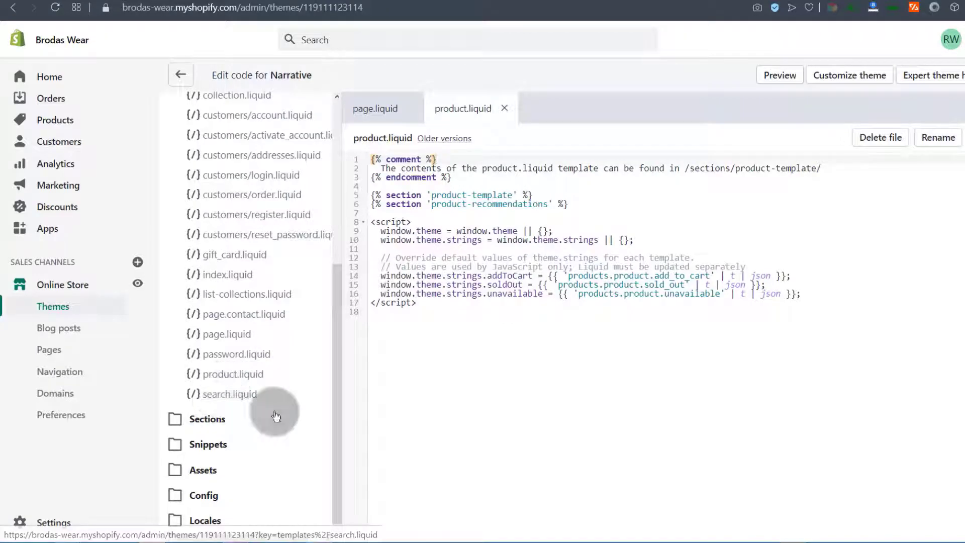
pyautogui.scroll(5, 309, 377)
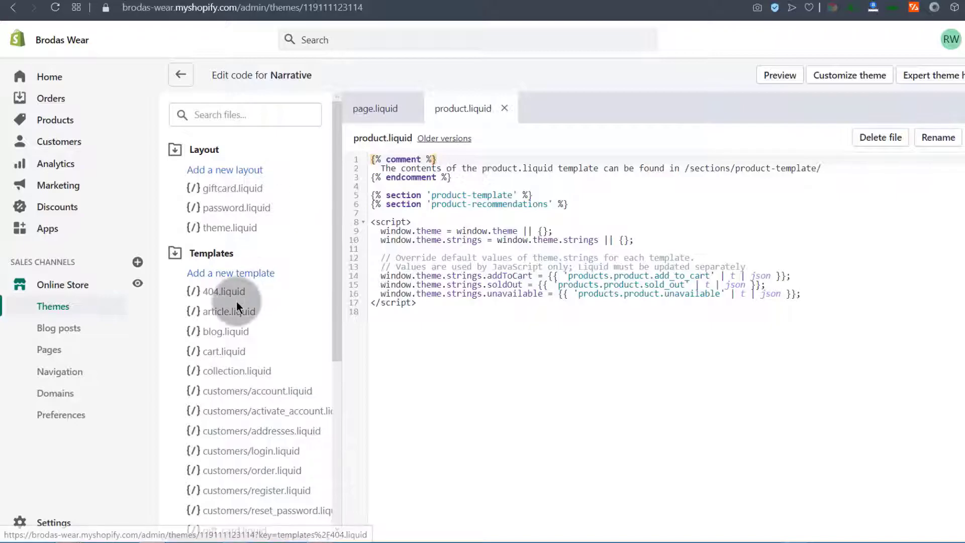
pyautogui.scroll(-1, 231, 302)
pyautogui.click(217, 230)
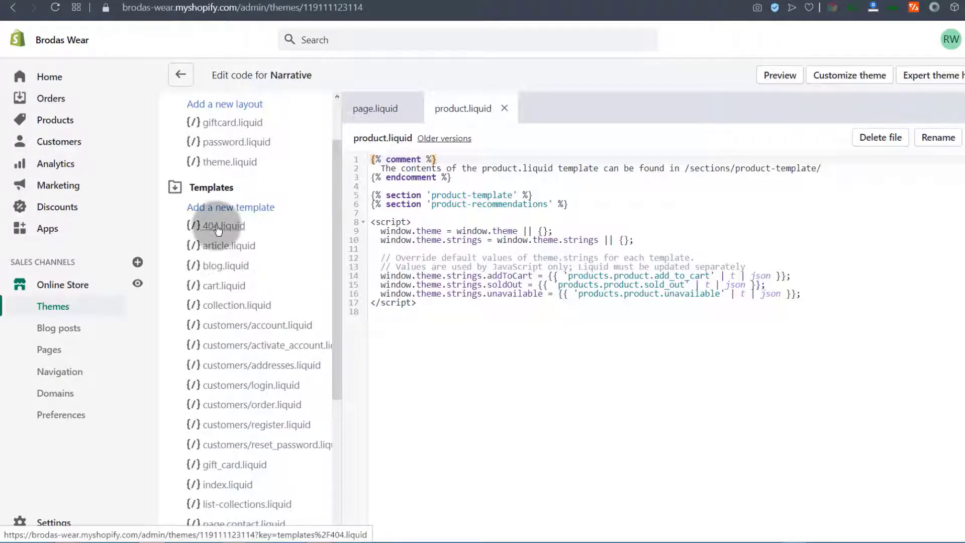
pyautogui.scroll(-4, 221, 262)
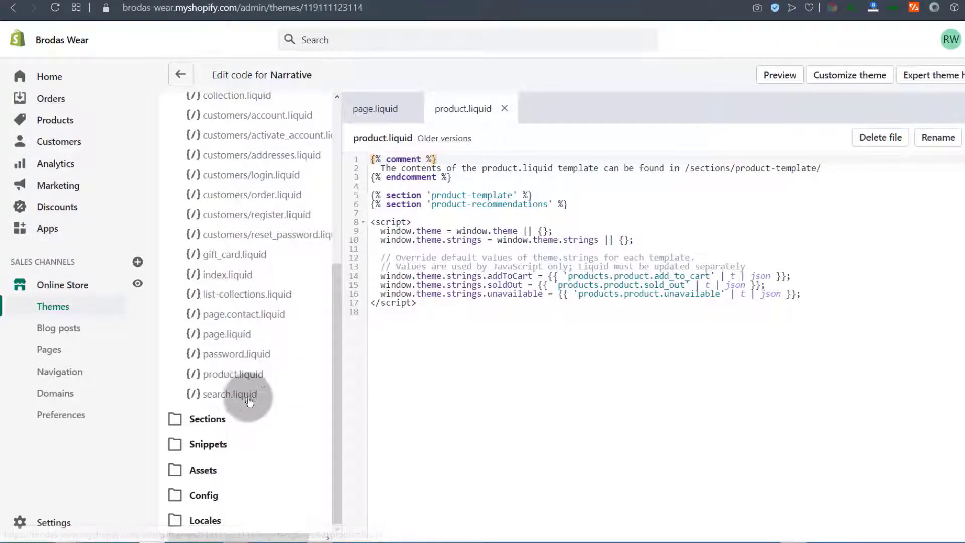
# Expand Sections and read through the 501-line footer.liquid file to the end
pyautogui.click(202, 422)
pyautogui.scroll(-8, 232, 382)
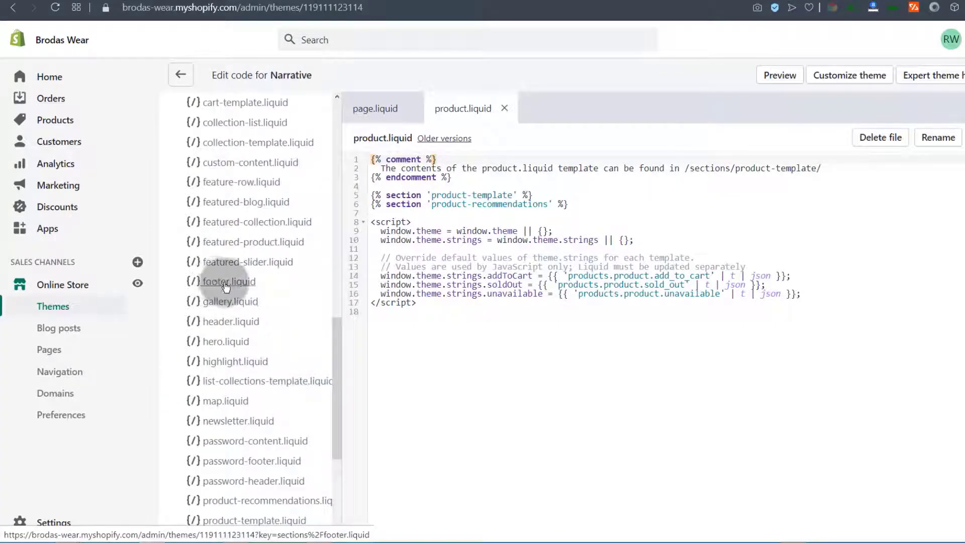
pyautogui.click(227, 284)
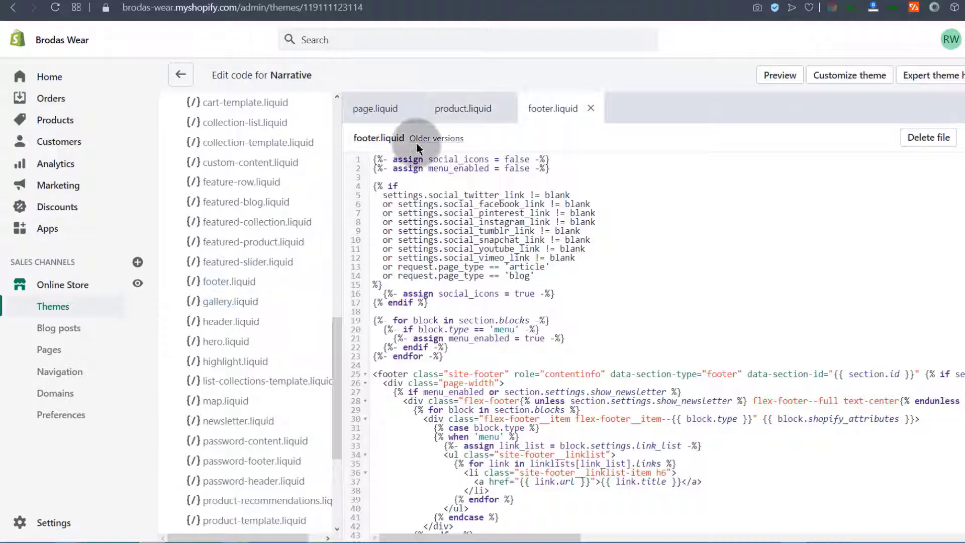
pyautogui.scroll(-10, 442, 206)
pyautogui.scroll(-20, 466, 220)
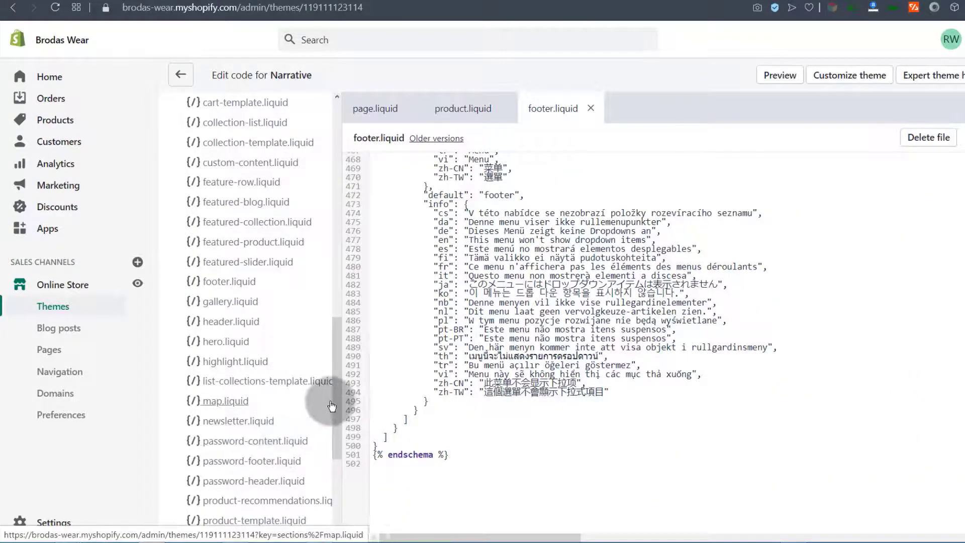
pyautogui.moveTo(339, 390); pyautogui.dragTo(335, 493)
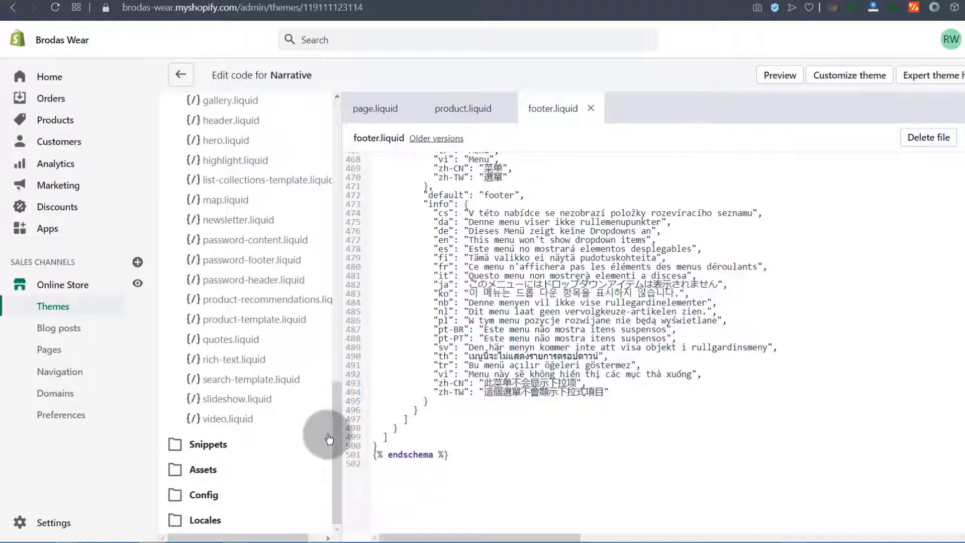
pyautogui.moveTo(336, 425); pyautogui.dragTo(339, 355)
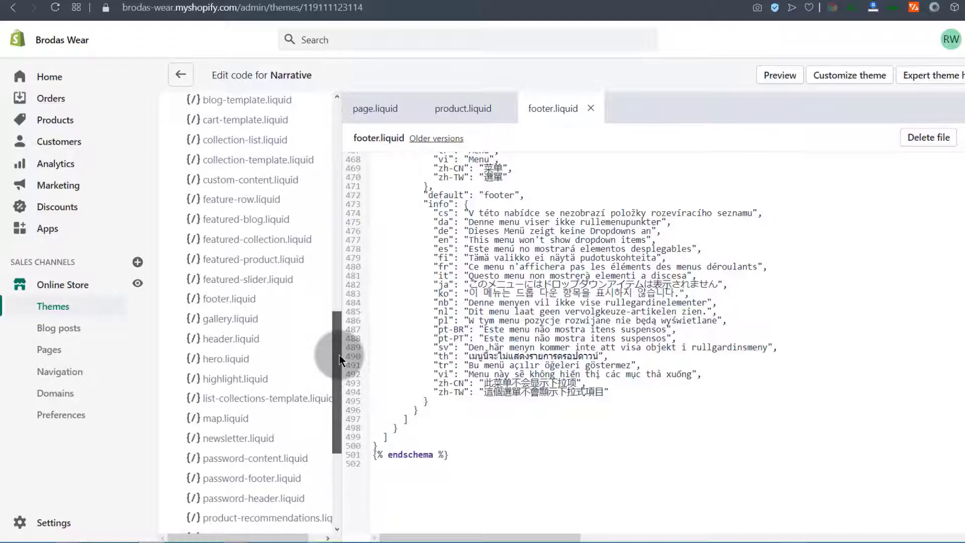
# Open the header.liquid section file and scroll down through its code
pyautogui.click(218, 356)
pyautogui.click(220, 342)
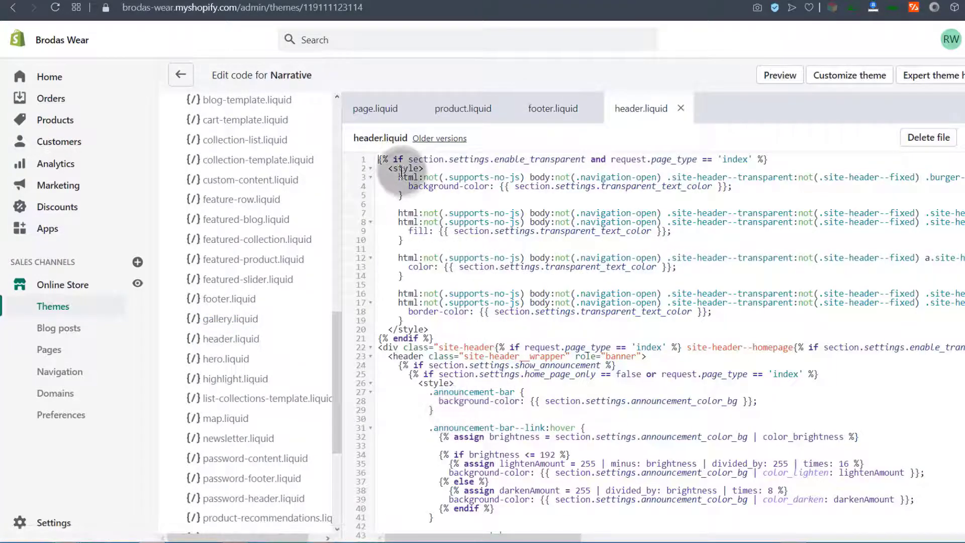
pyautogui.scroll(-6, 441, 241)
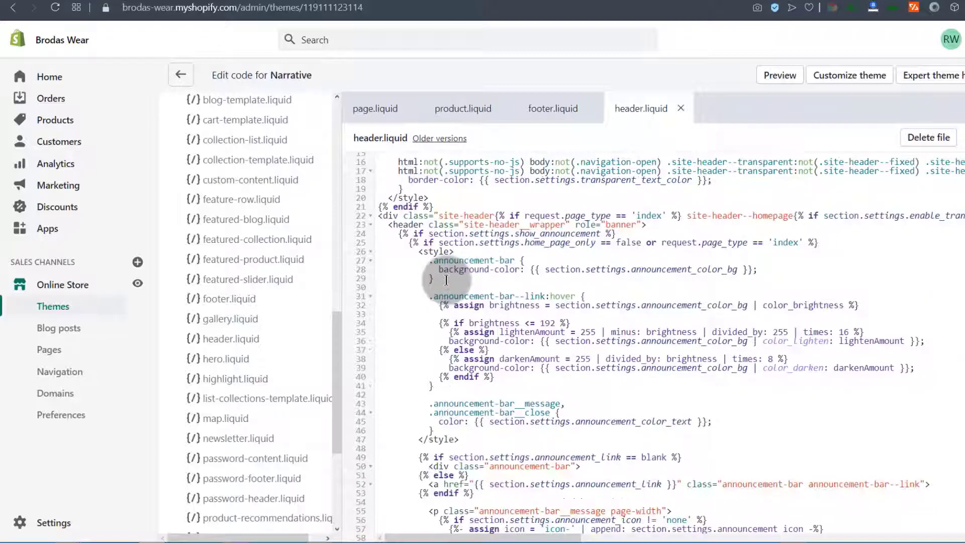
pyautogui.scroll(6, 446, 282)
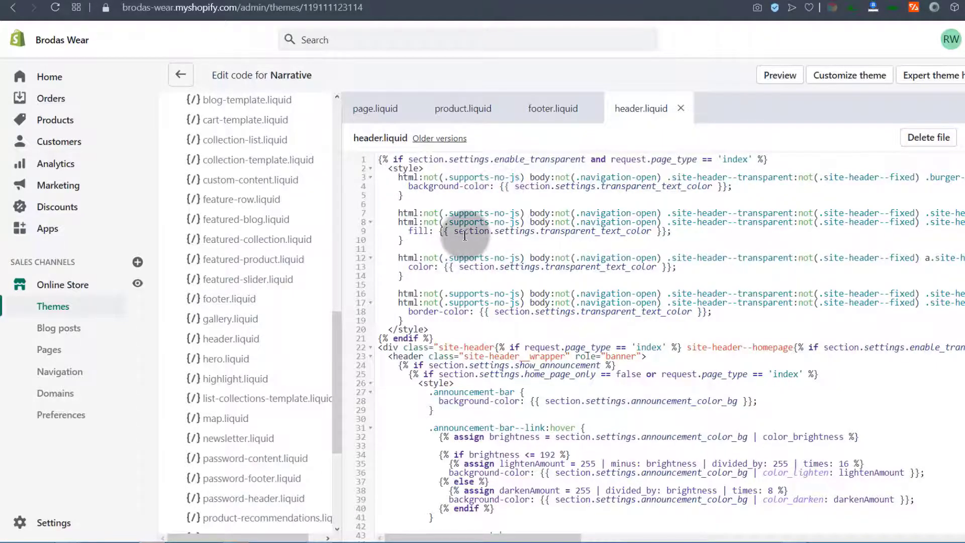
pyautogui.scroll(-12, 495, 241)
pyautogui.scroll(-20, 496, 241)
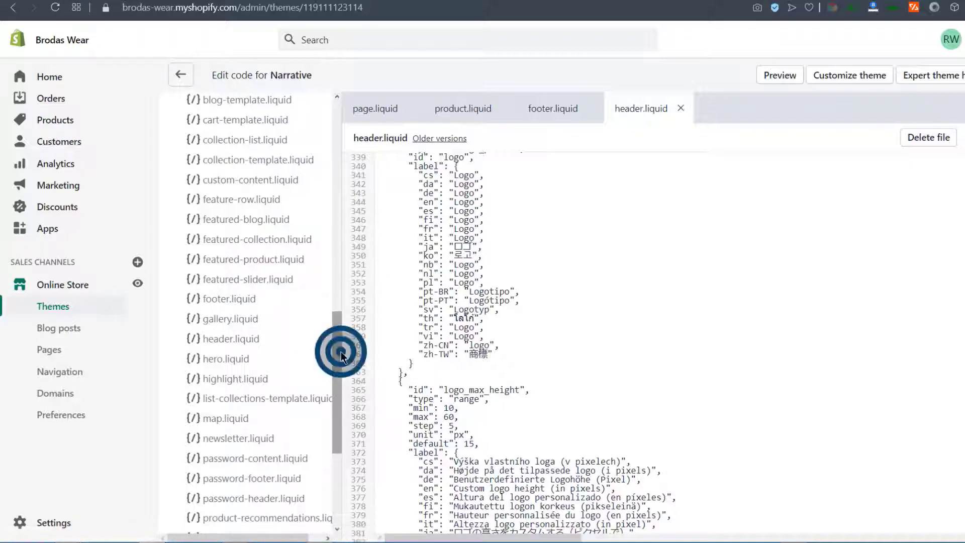
# Finish reviewing header.liquid and return from the code editor to the Themes page
pyautogui.moveTo(340, 352); pyautogui.dragTo(337, 441)
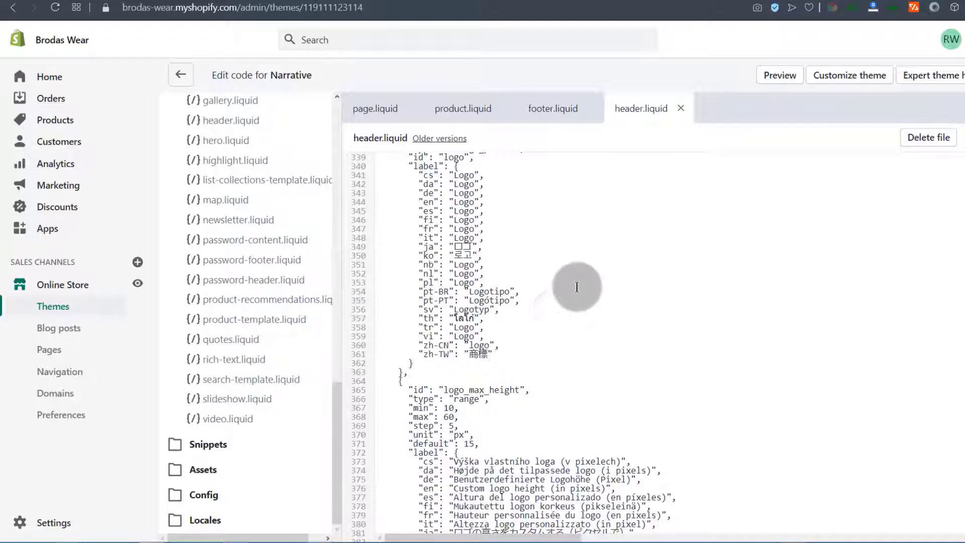
pyautogui.scroll(15, 216, 166)
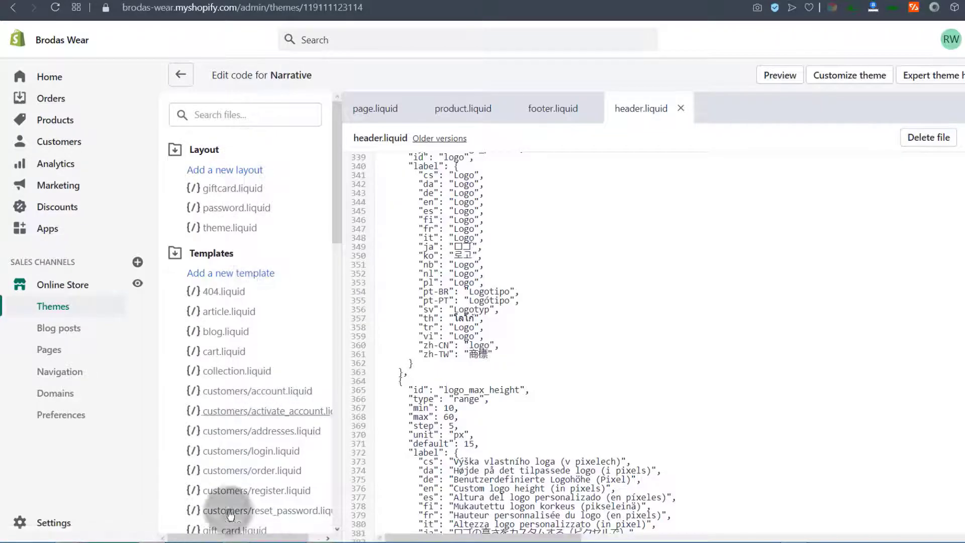
pyautogui.scroll(-5, 227, 413)
pyautogui.scroll(-10, 228, 413)
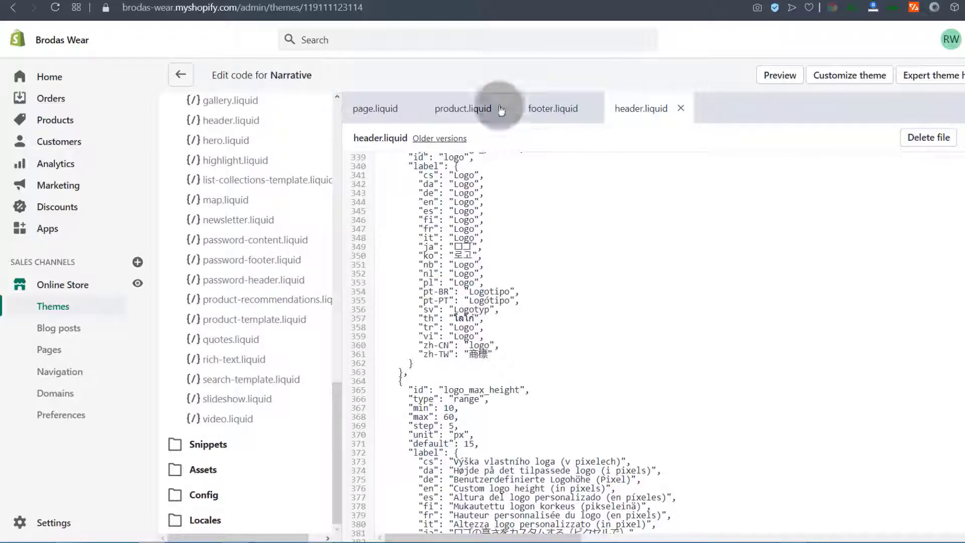
pyautogui.scroll(5, 217, 402)
pyautogui.scroll(10, 217, 402)
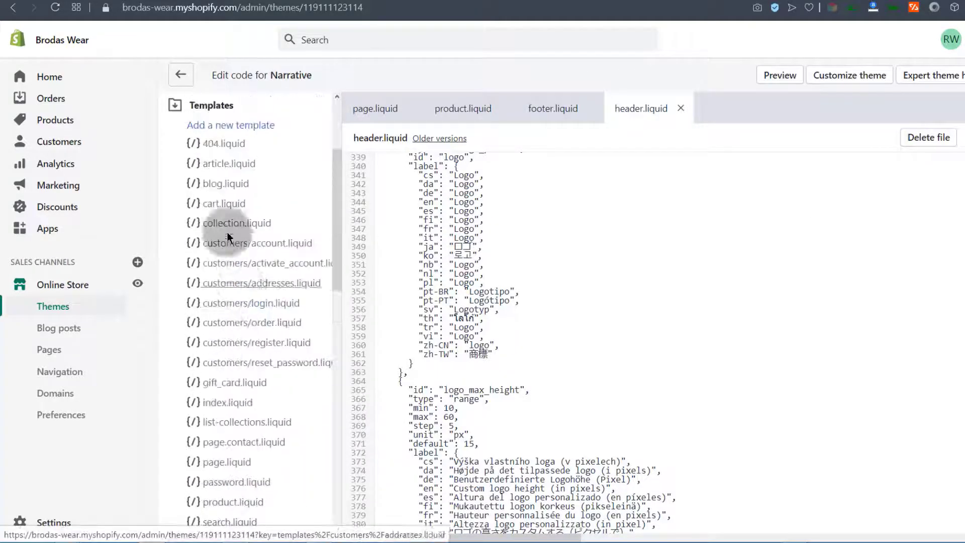
pyautogui.click(177, 75)
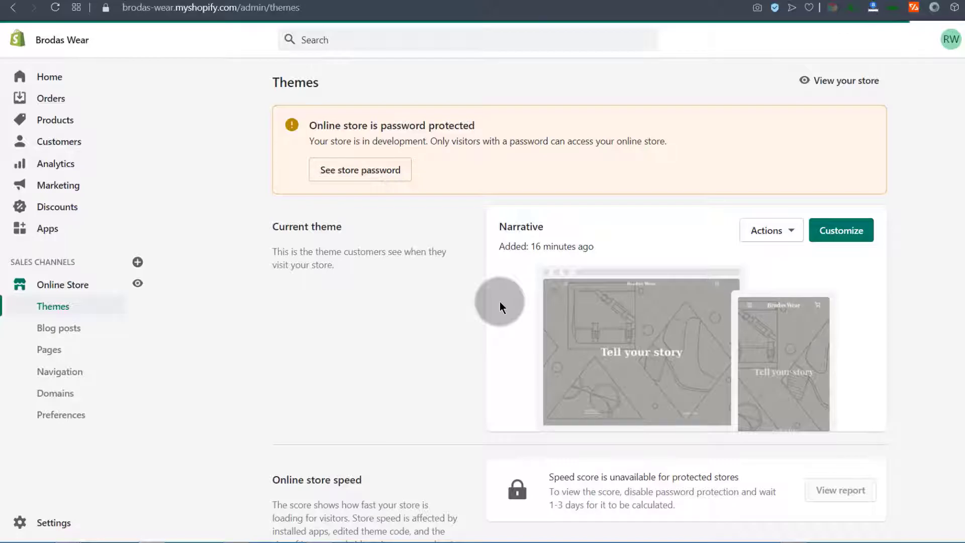
# Publish Copy of Narrative from the theme library as the current theme
pyautogui.scroll(-8, 536, 275)
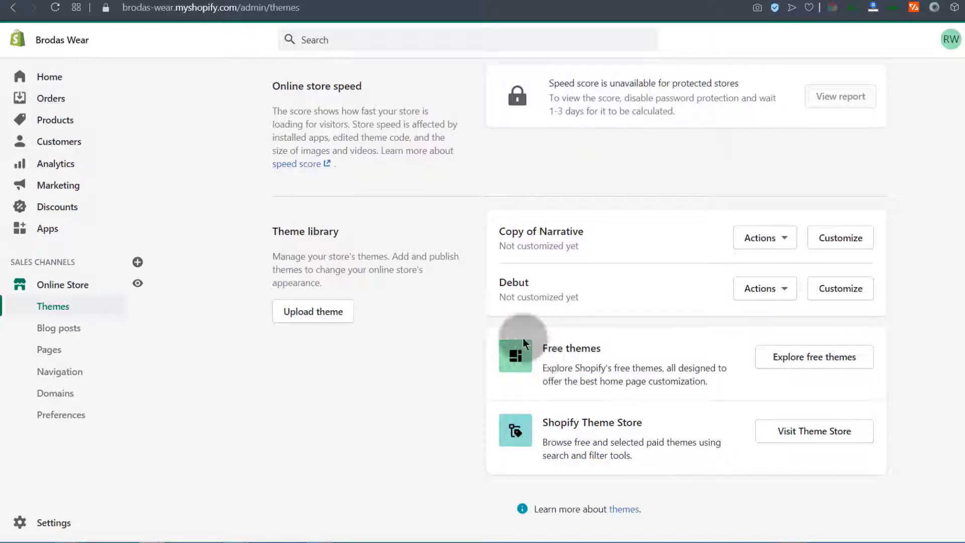
pyautogui.click(787, 246)
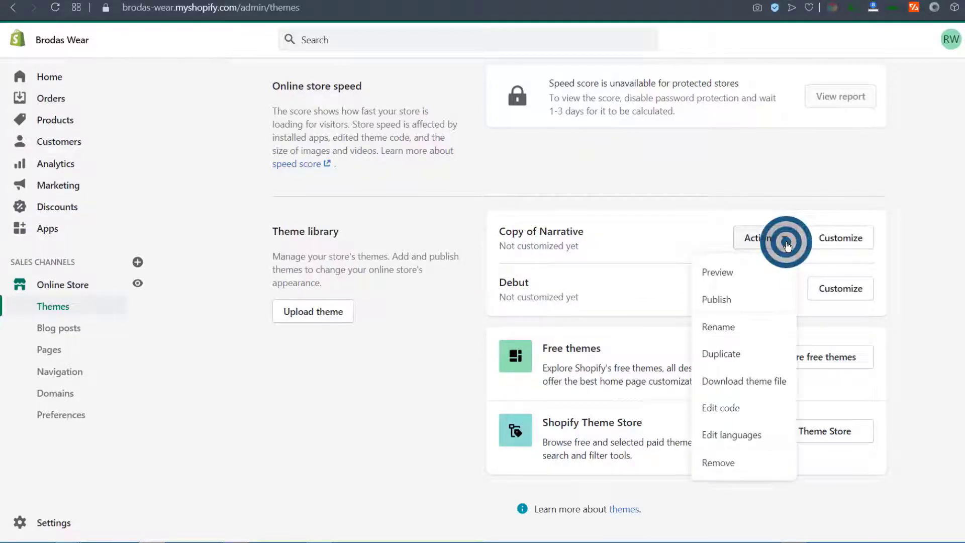
pyautogui.click(724, 301)
pyautogui.click(671, 409)
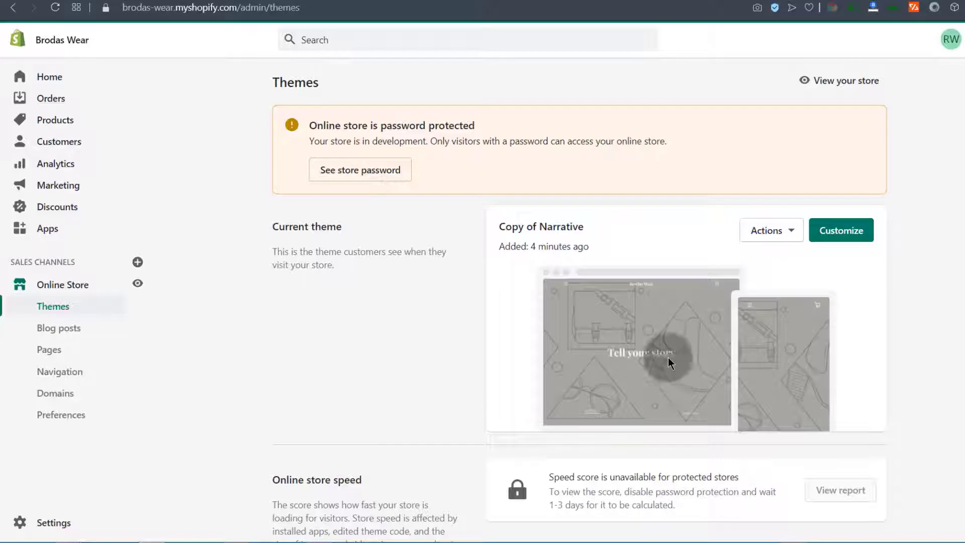
pyautogui.scroll(-8, 486, 338)
pyautogui.scroll(8, 487, 327)
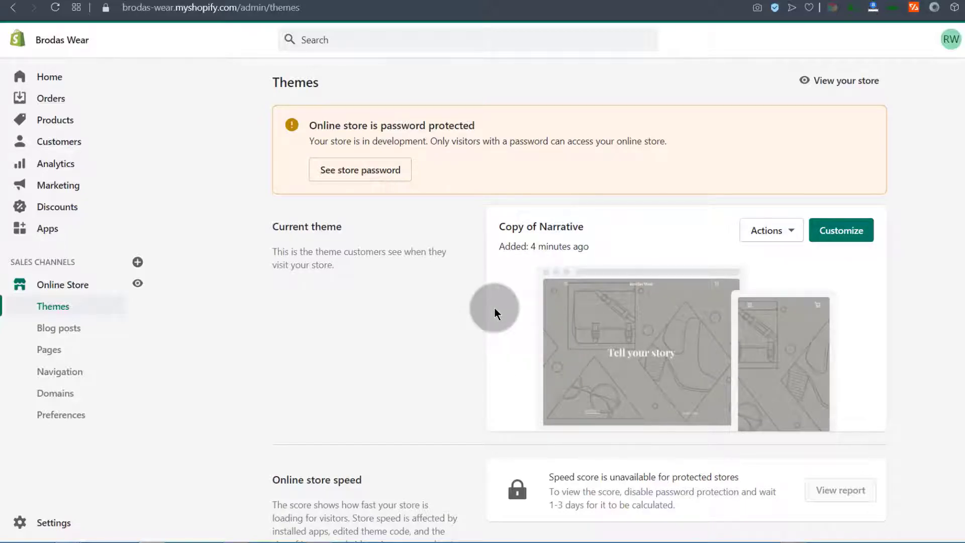
# Publish Narrative again, replacing Copy of Narrative as the current theme
pyautogui.click(794, 232)
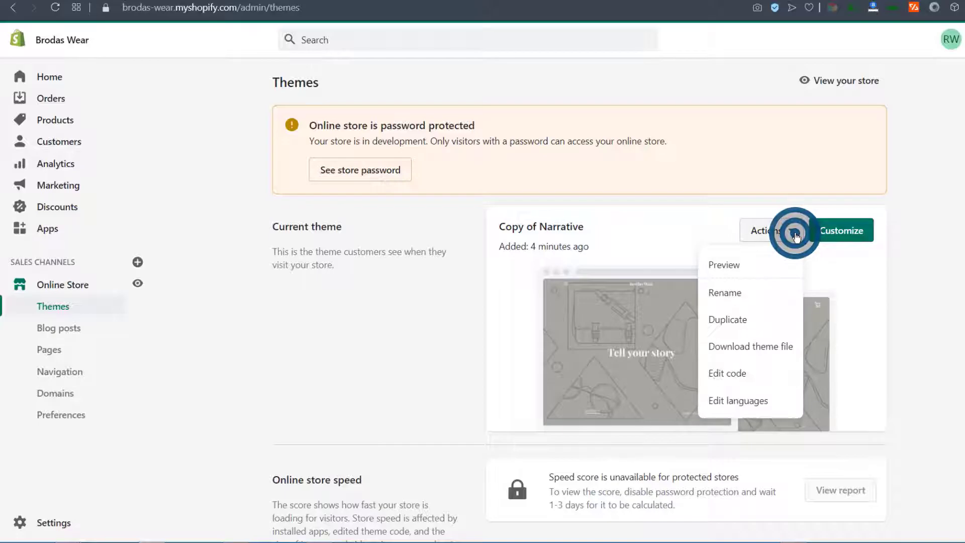
pyautogui.scroll(-6, 556, 390)
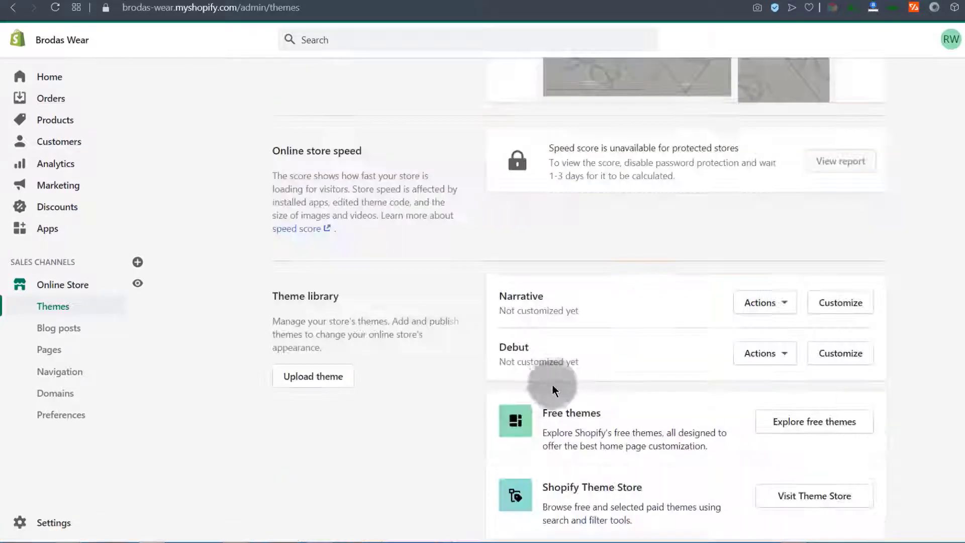
pyautogui.click(757, 303)
pyautogui.click(725, 110)
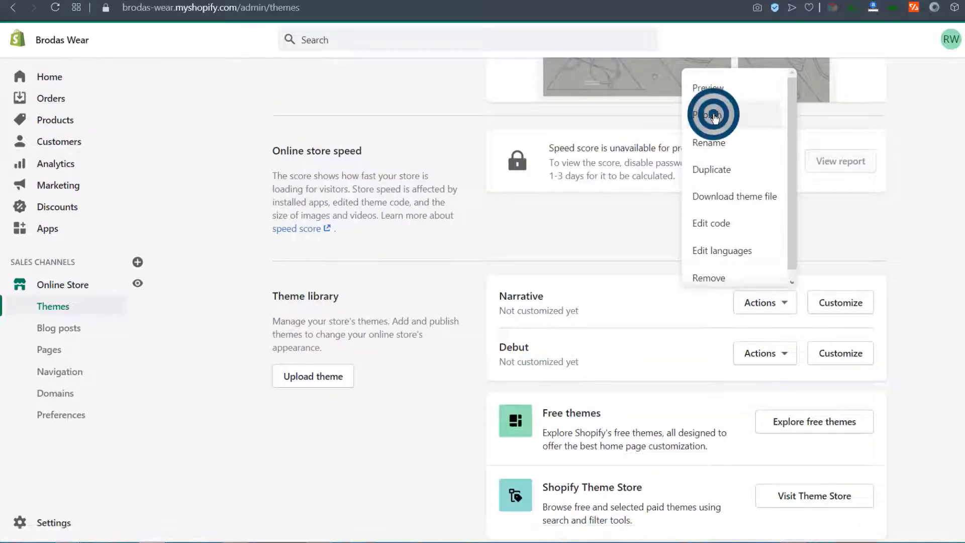
pyautogui.click(659, 417)
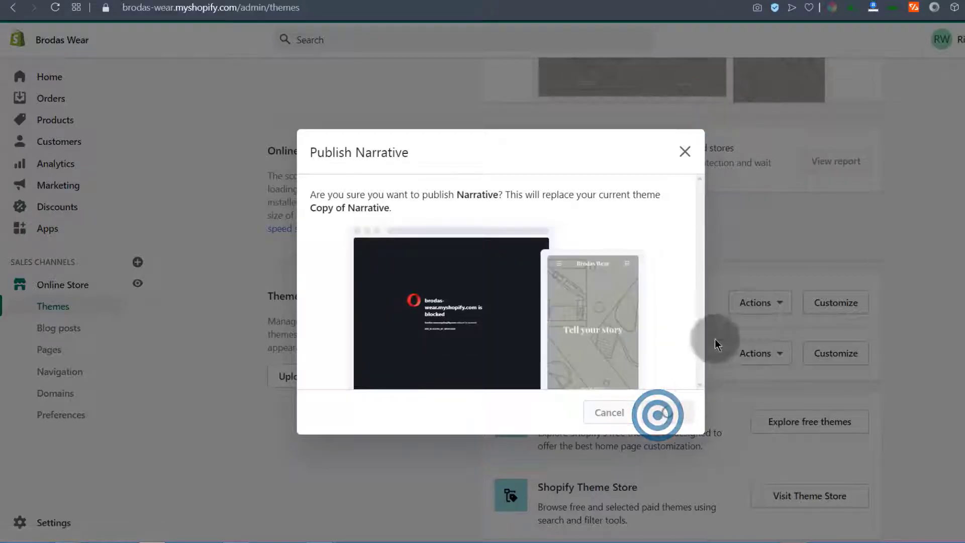
pyautogui.click(686, 153)
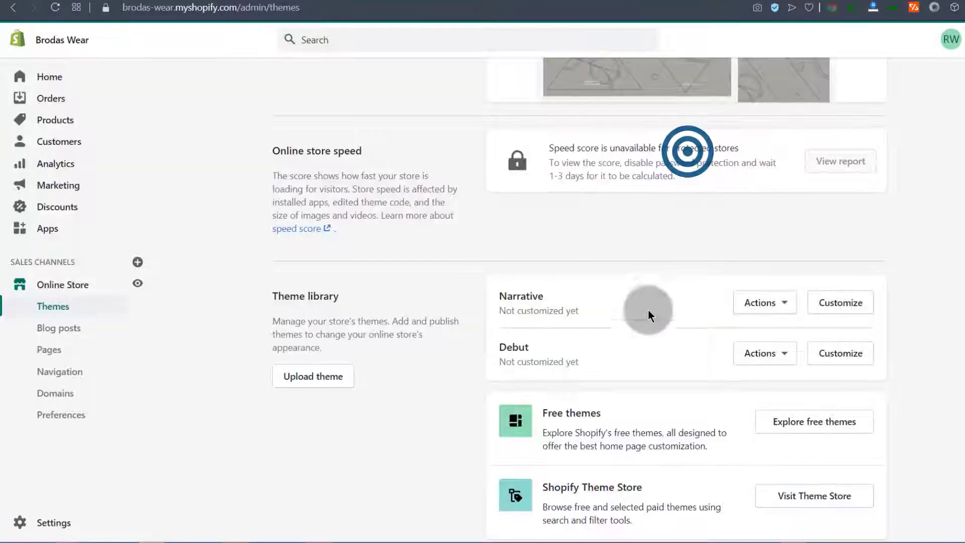
# Permanently remove Copy of Narrative from the theme library
pyautogui.scroll(-3, 635, 288)
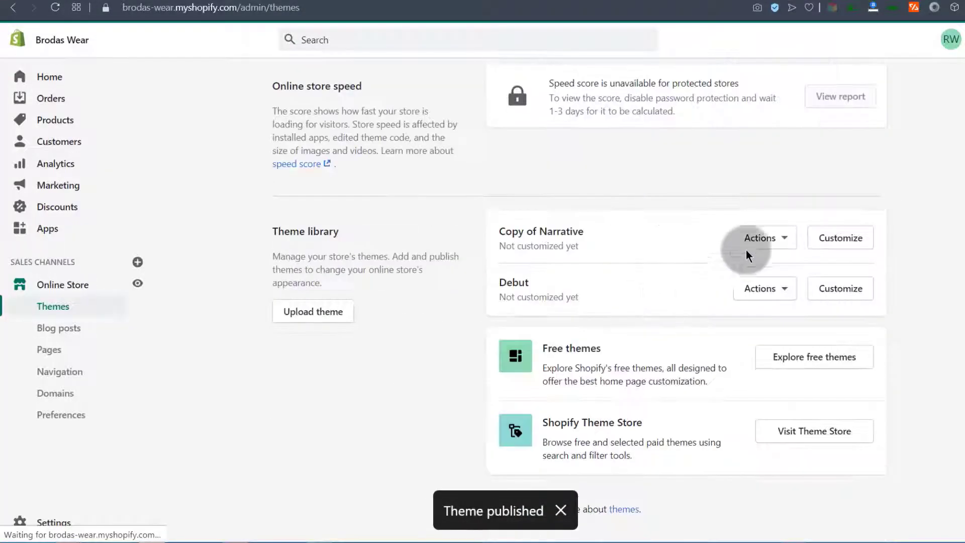
pyautogui.click(785, 239)
pyautogui.click(720, 463)
pyautogui.click(670, 328)
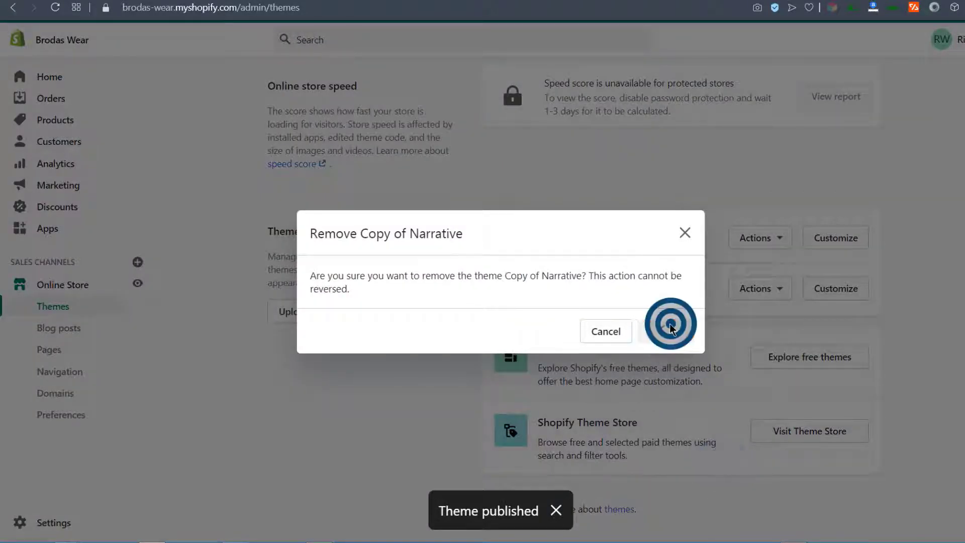
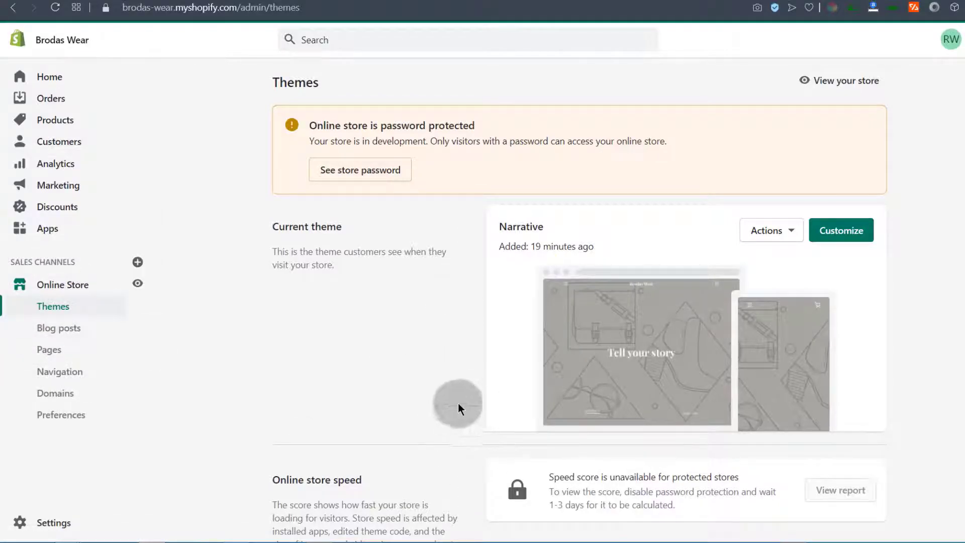
# Publish Debut from the theme library as the store's live theme
pyautogui.scroll(-6, 485, 392)
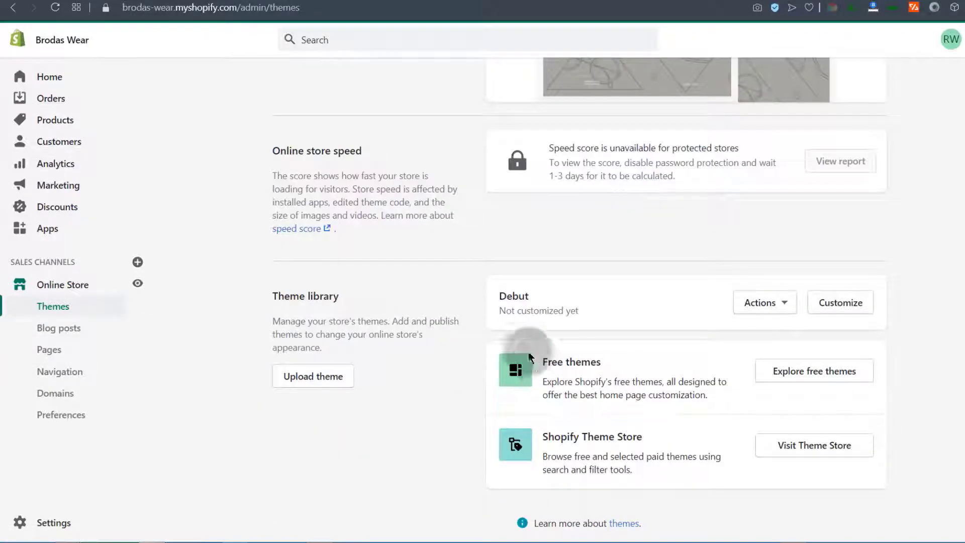
pyautogui.doubleClick(505, 297)
pyautogui.click(493, 334)
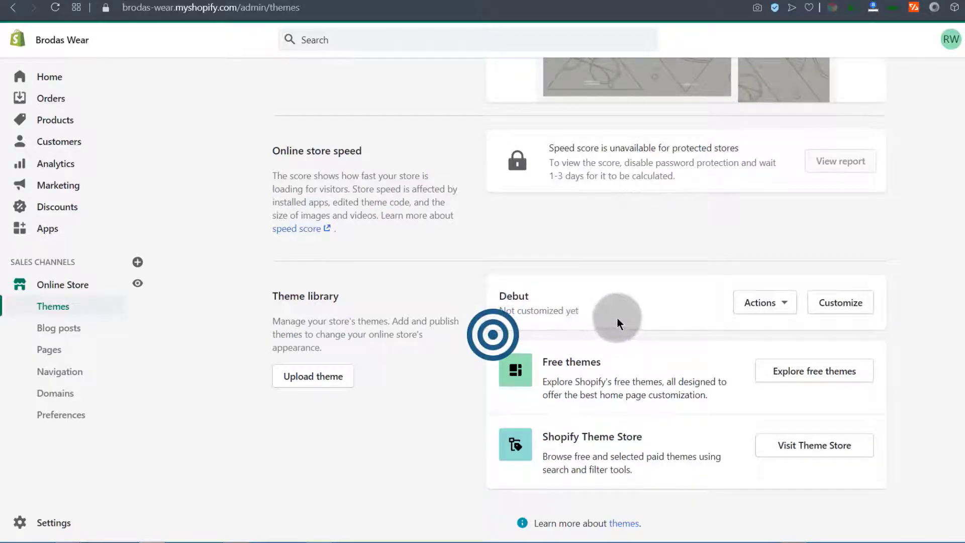
pyautogui.click(785, 303)
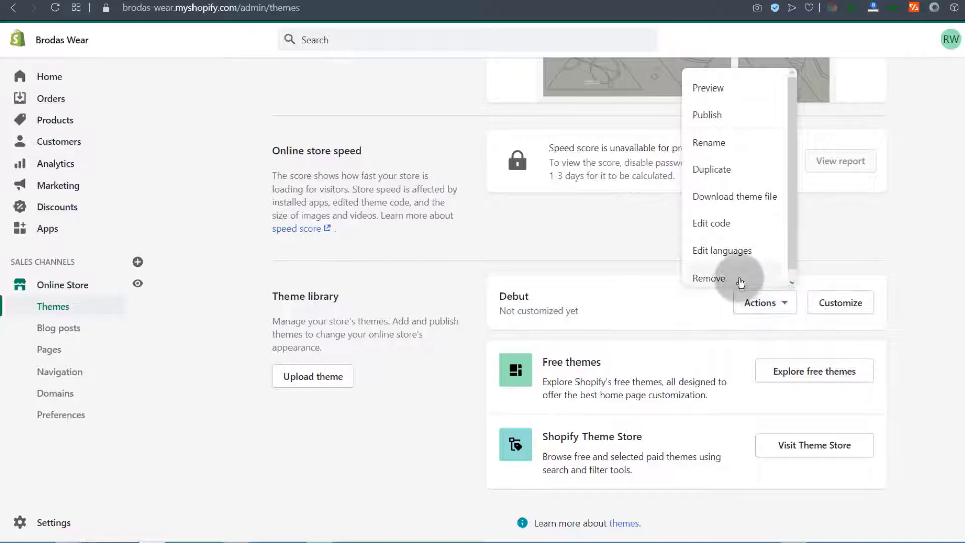
pyautogui.click(715, 114)
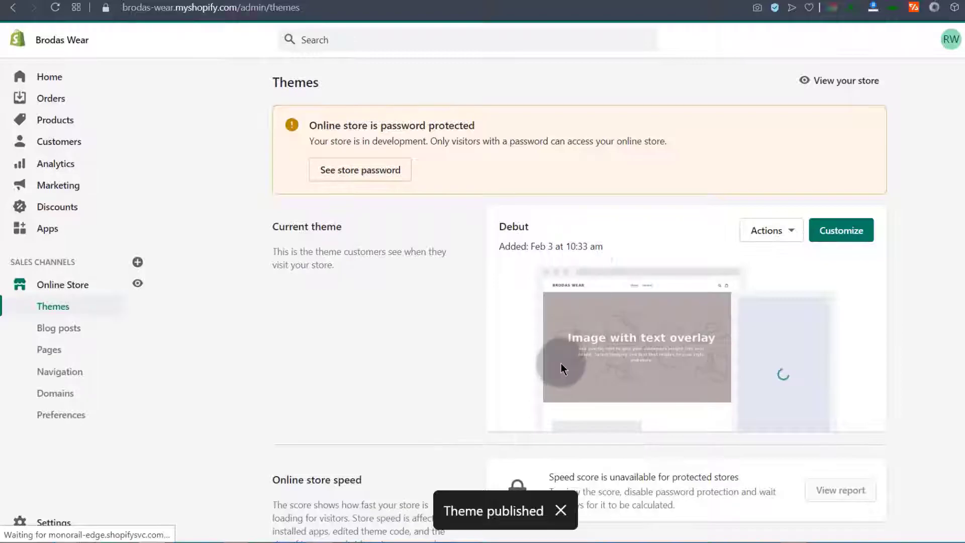
# Remove the Narrative theme from the theme library
pyautogui.scroll(-5, 562, 363)
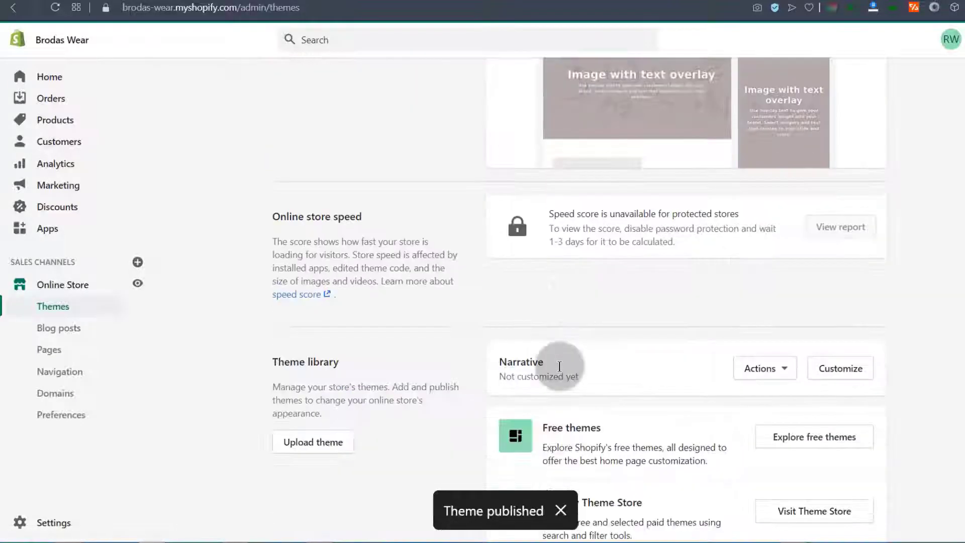
pyautogui.click(787, 372)
pyautogui.click(723, 334)
pyautogui.click(666, 325)
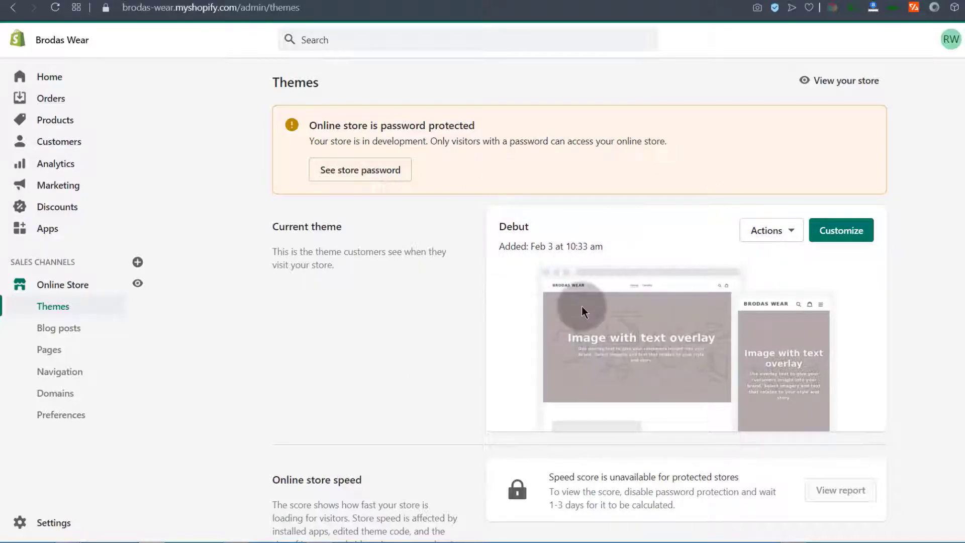
# Customize the live Debut theme, review the Home page sections, and list the page templates
pyautogui.click(849, 235)
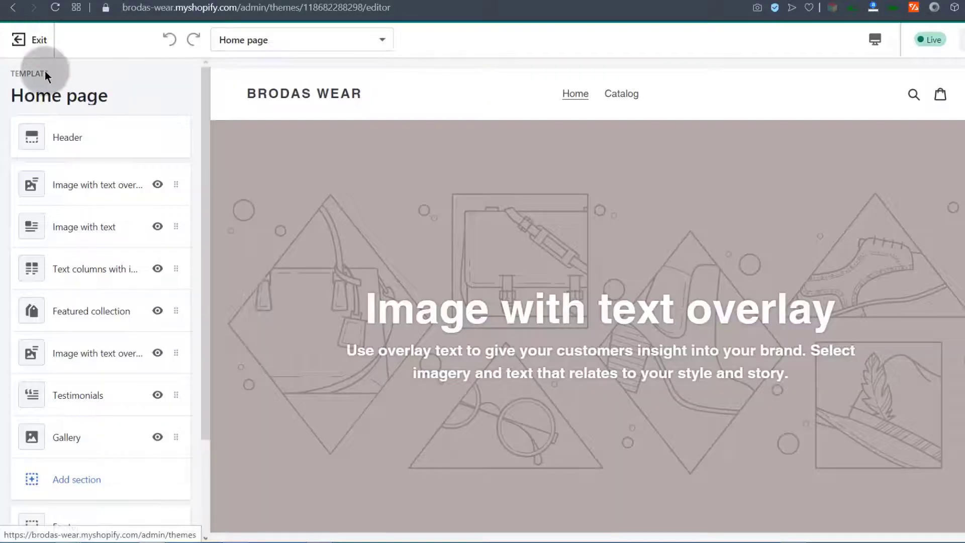
pyautogui.moveTo(207, 123)
pyautogui.mouseDown()
pyautogui.moveTo(210, 143)
pyautogui.moveTo(205, 120)
pyautogui.mouseUp()
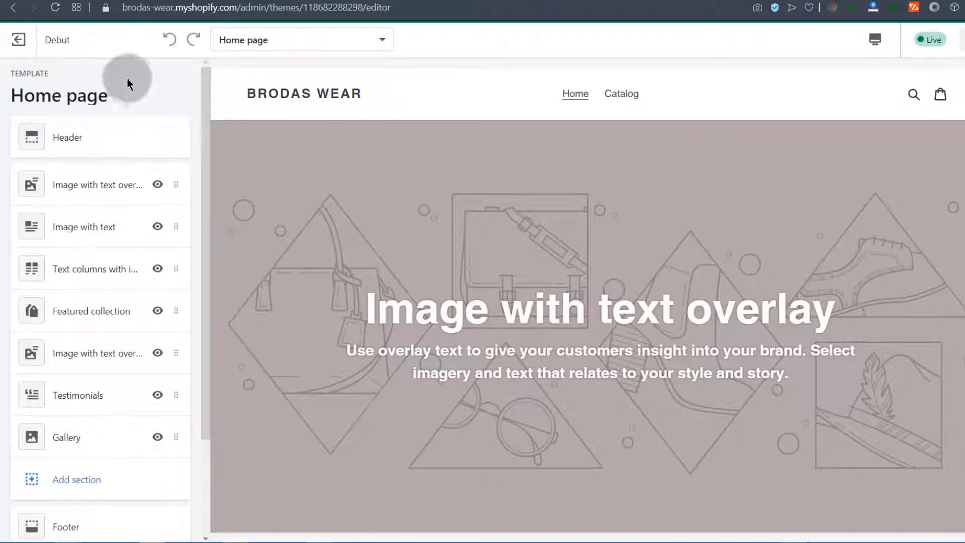
pyautogui.scroll(-3, 95, 513)
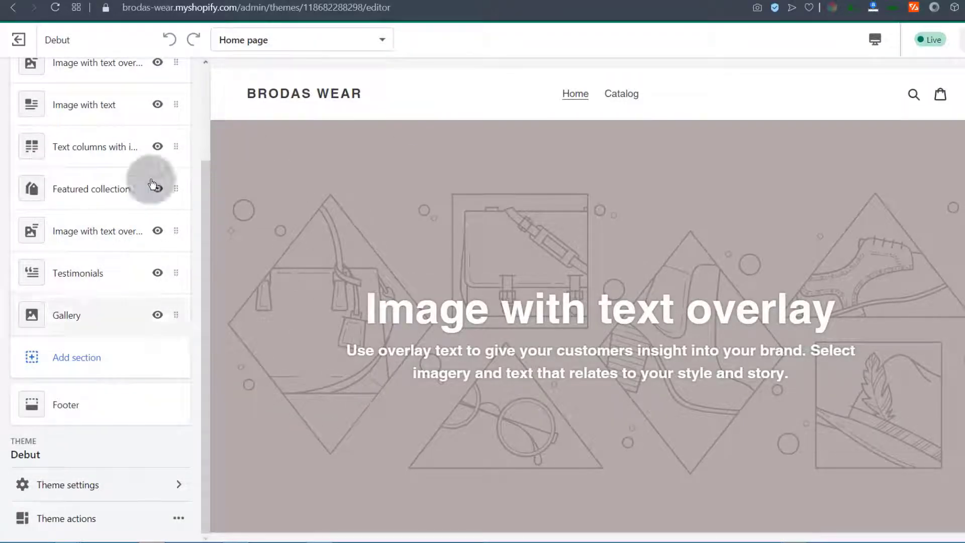
pyautogui.scroll(3, 182, 263)
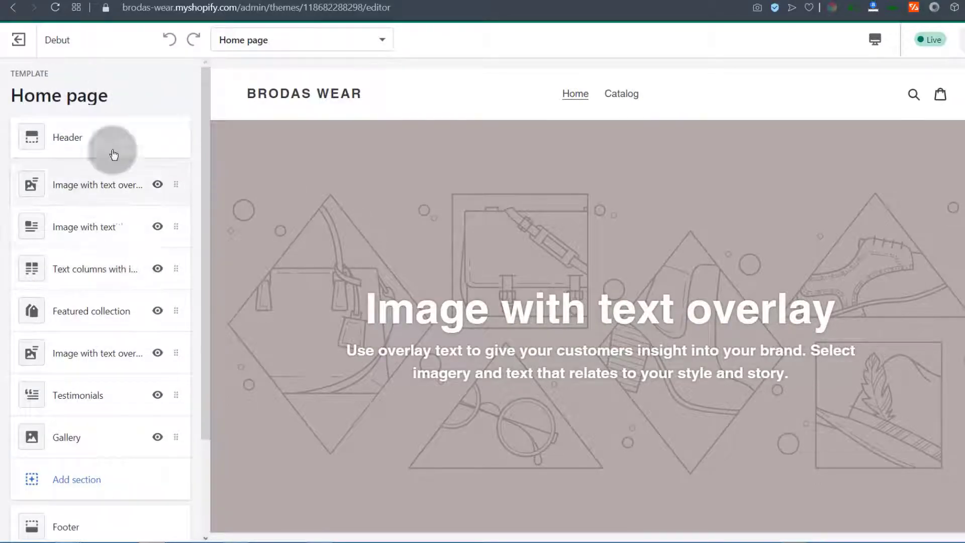
pyautogui.click(379, 40)
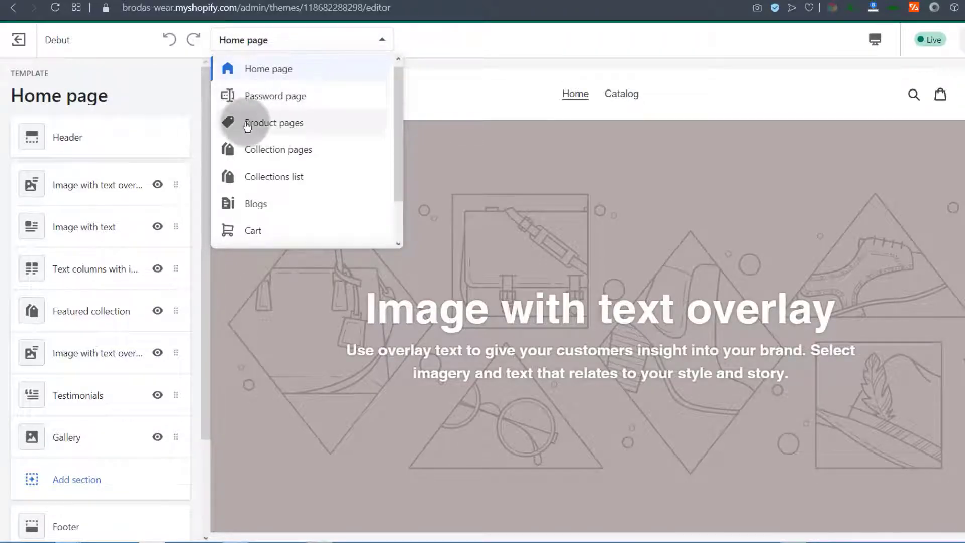
# Switch to the Product pages template and add a Menu block to the footer
pyautogui.click(273, 122)
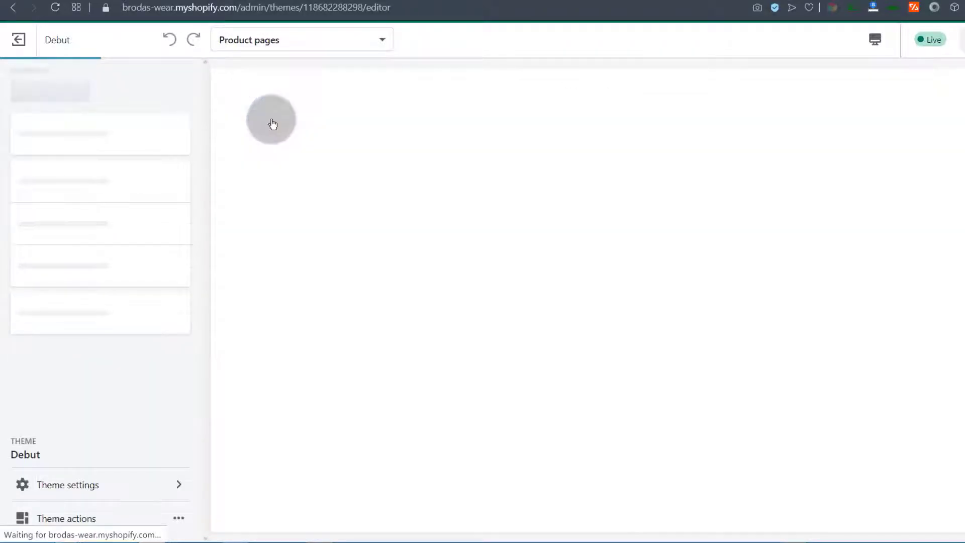
pyautogui.click(69, 285)
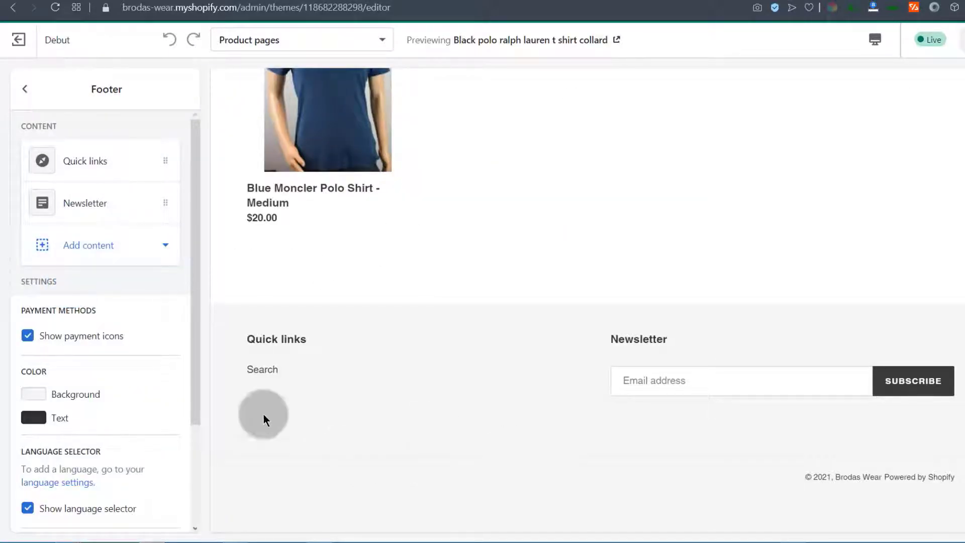
pyautogui.click(84, 246)
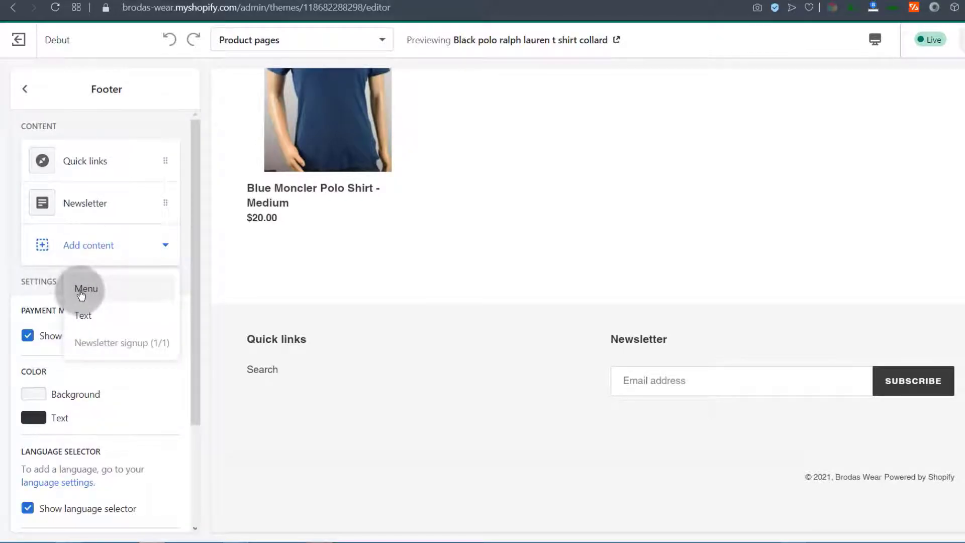
pyautogui.click(80, 291)
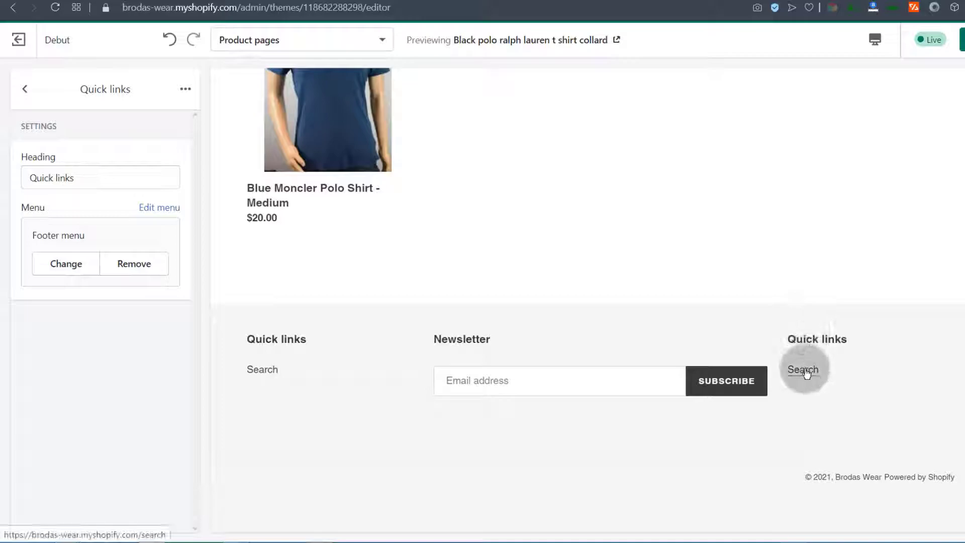
# Clear and delete the extra Quick links block, then switch to the 404 page template
pyautogui.click(24, 92)
pyautogui.click(165, 249)
pyautogui.click(151, 262)
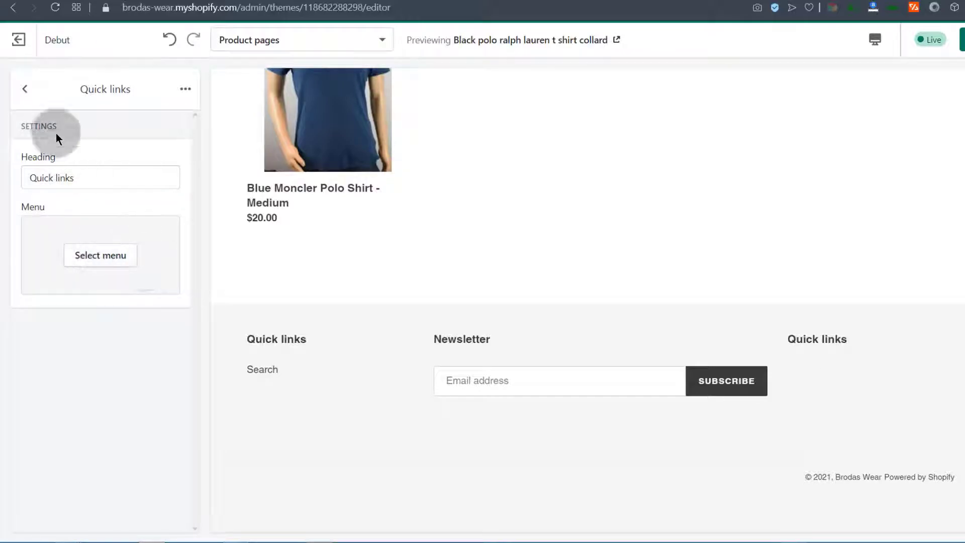
pyautogui.click(25, 90)
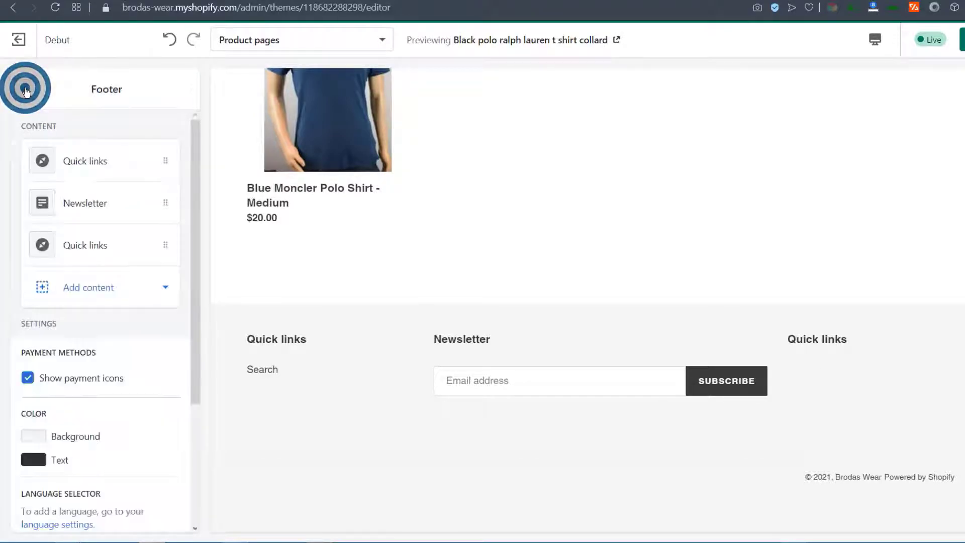
pyautogui.click(71, 245)
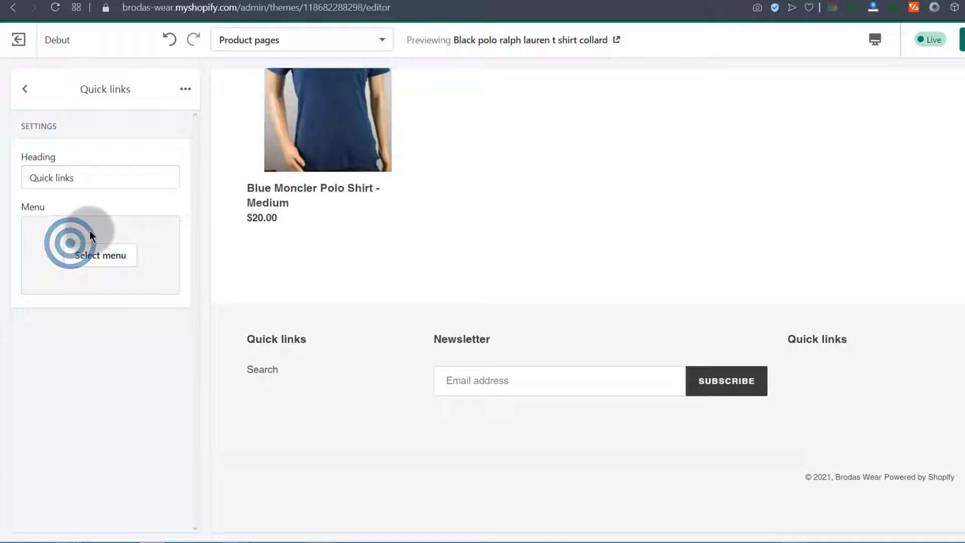
pyautogui.click(179, 91)
pyautogui.click(135, 125)
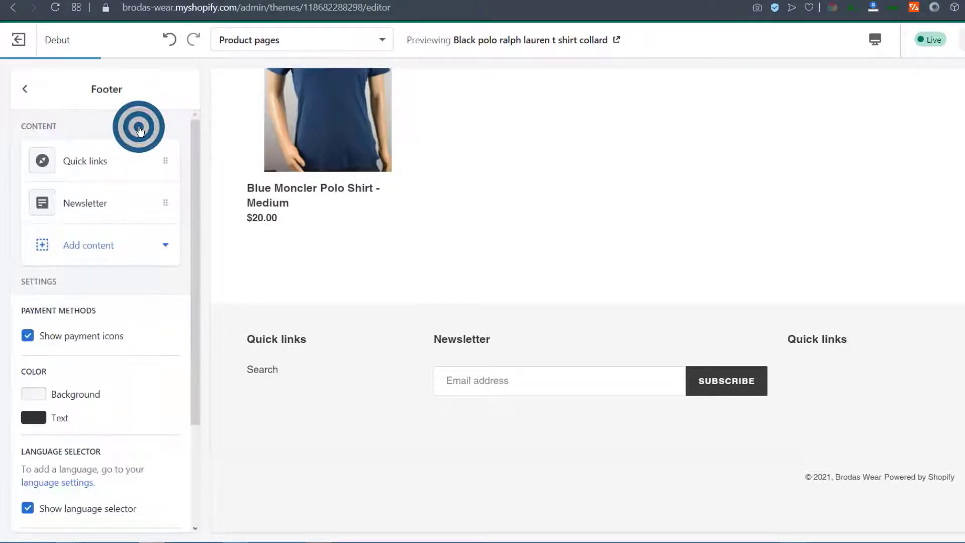
pyautogui.click(253, 41)
pyautogui.click(259, 227)
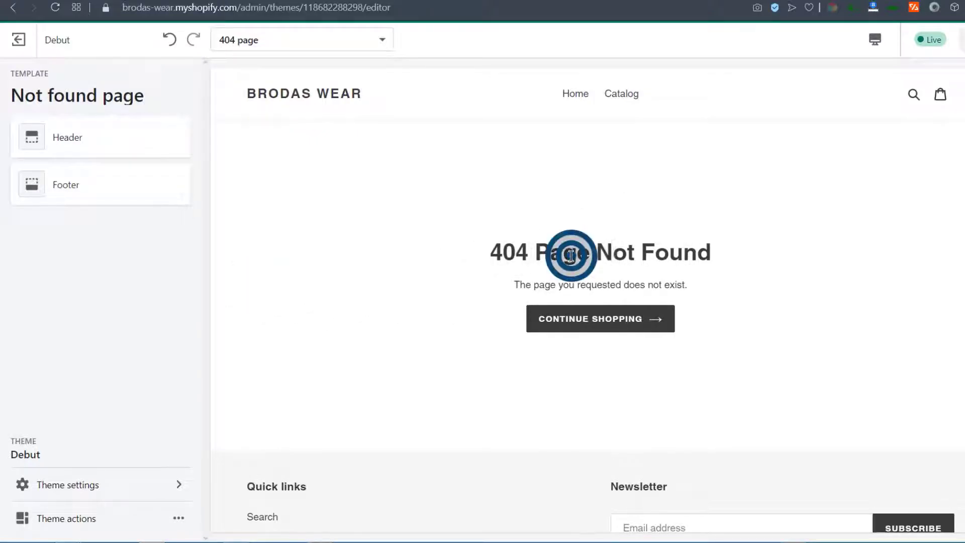
# In the header settings, turn the announcement bar on and back off
pyautogui.click(529, 252)
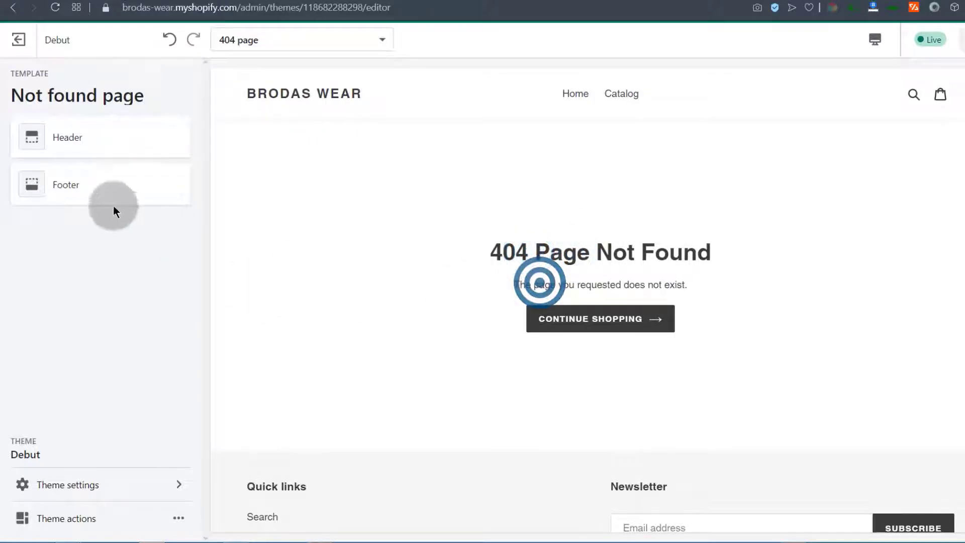
pyautogui.click(79, 140)
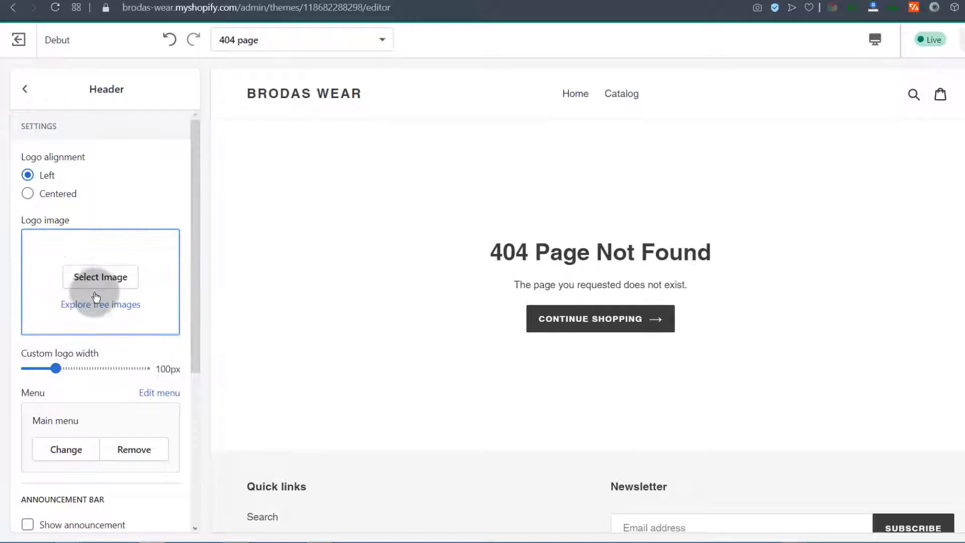
pyautogui.scroll(-4, 90, 352)
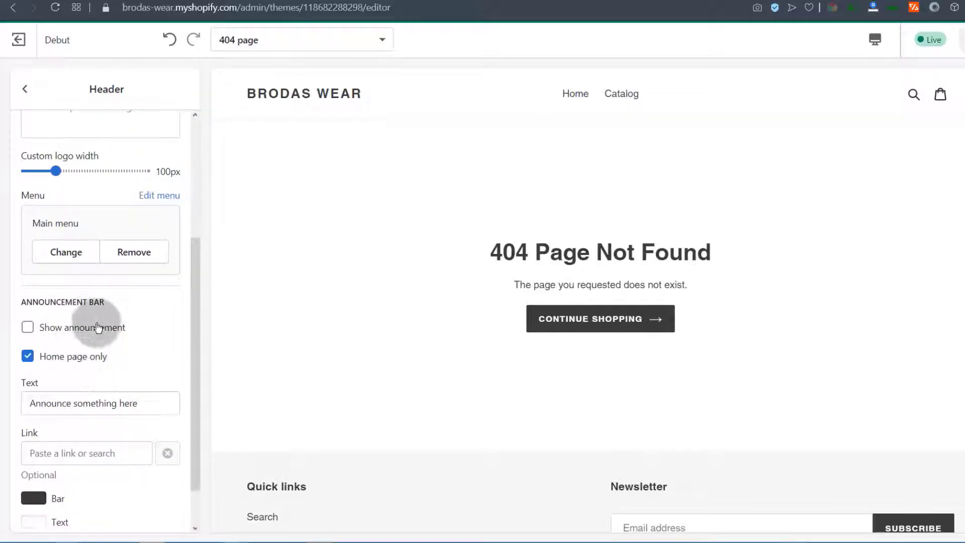
pyautogui.click(28, 327)
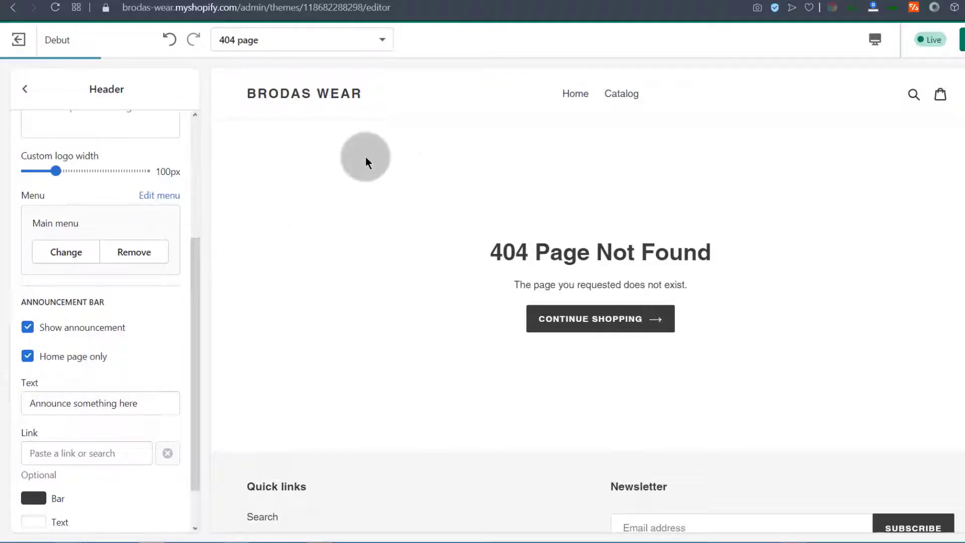
pyautogui.click(28, 327)
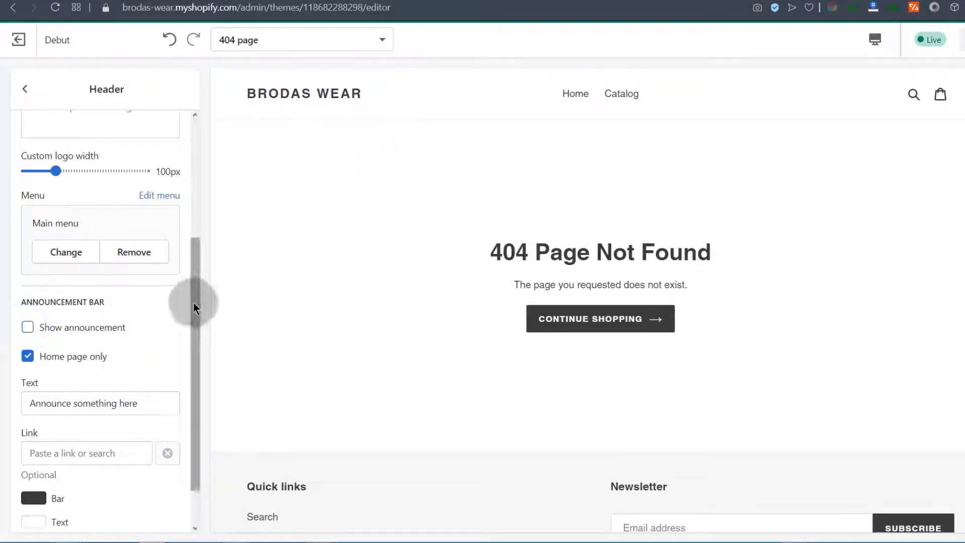
pyautogui.moveTo(195, 302); pyautogui.dragTo(191, 327)
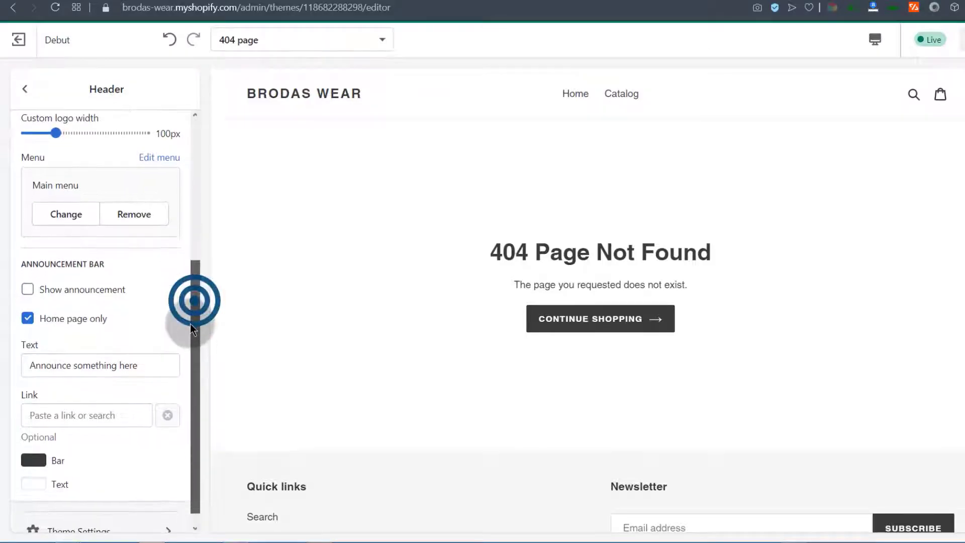
pyautogui.click(24, 90)
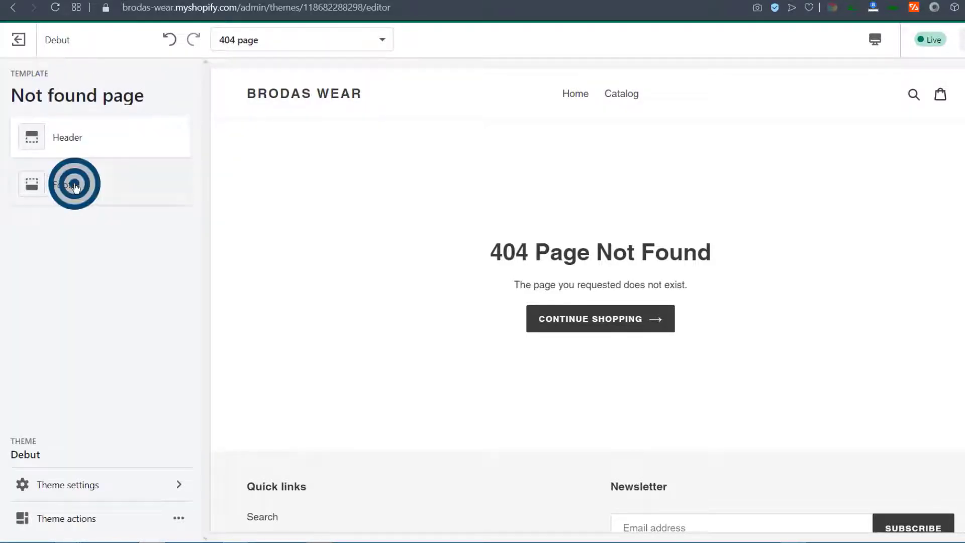
# Check the footer and the '404 Page Not Found' message, then return to the template overview
pyautogui.click(74, 185)
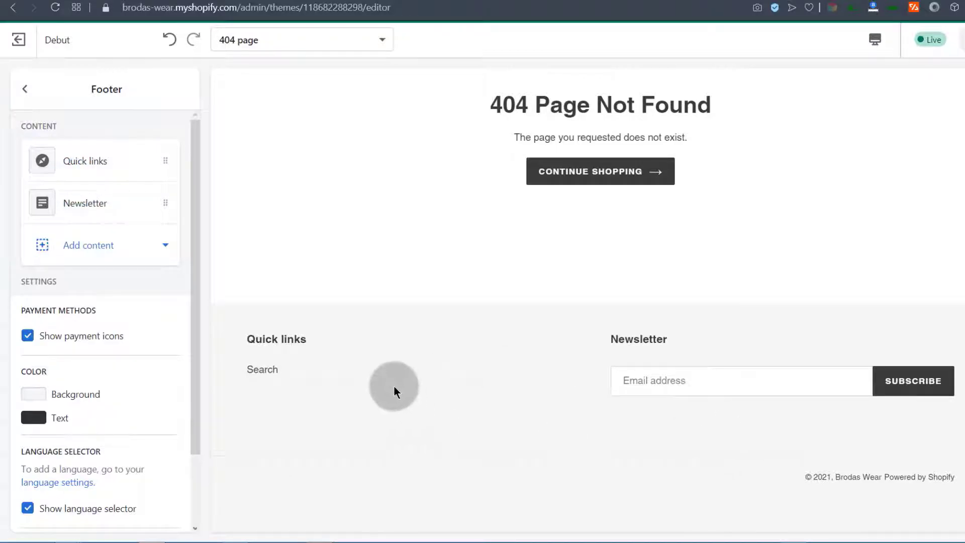
pyautogui.click(592, 140)
pyautogui.click(666, 132)
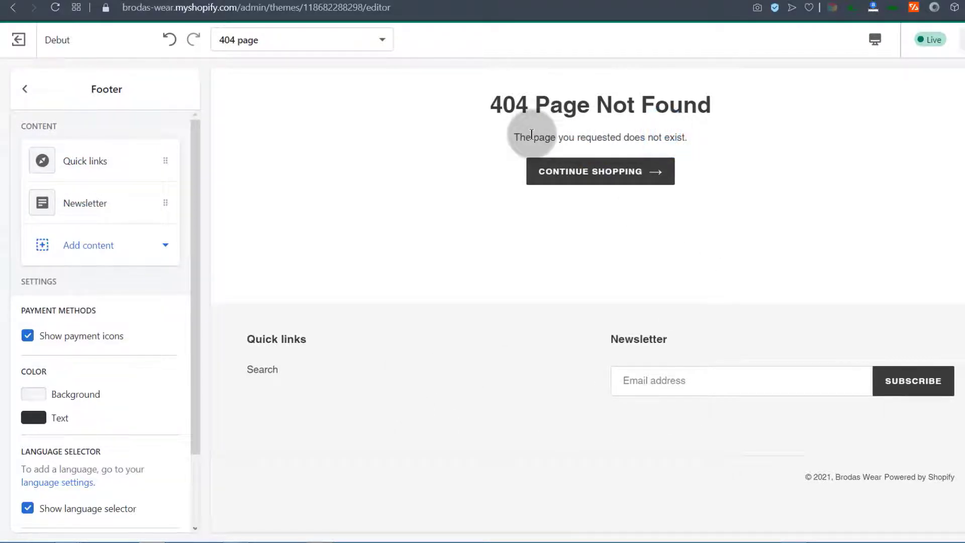
pyautogui.moveTo(513, 134); pyautogui.dragTo(669, 139)
pyautogui.click(676, 136)
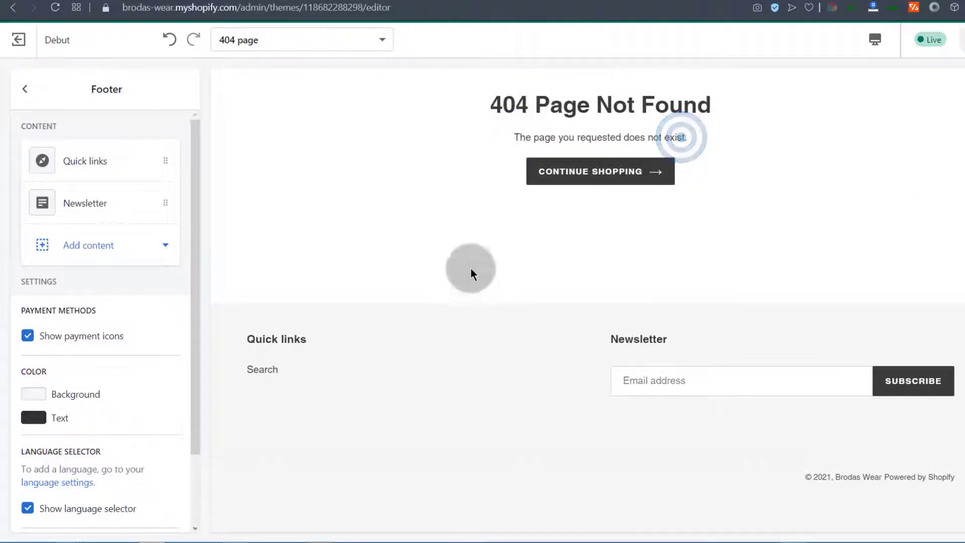
pyautogui.click(24, 89)
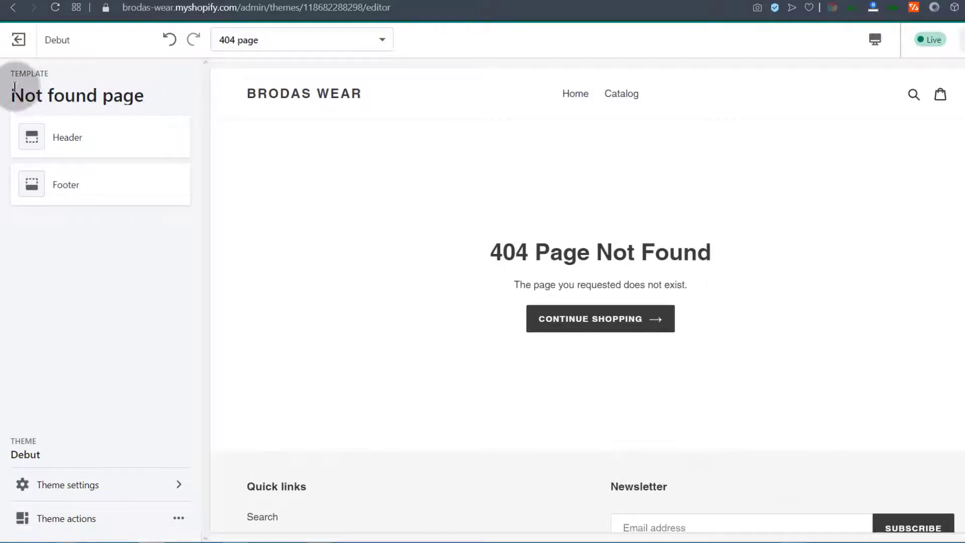
# On the Home page, give the Image with text overlay section a free clothing-rack photo
pyautogui.click(260, 40)
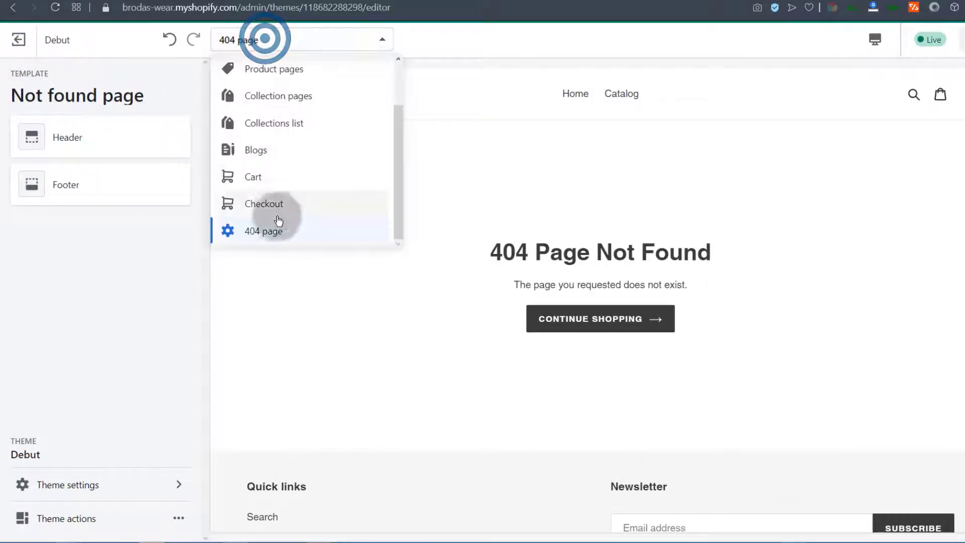
pyautogui.scroll(2, 282, 151)
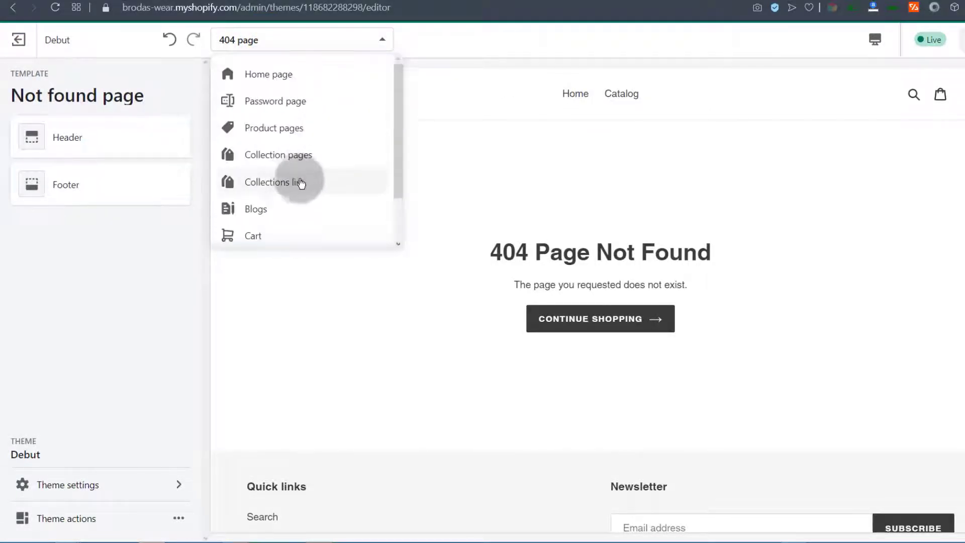
pyautogui.click(265, 75)
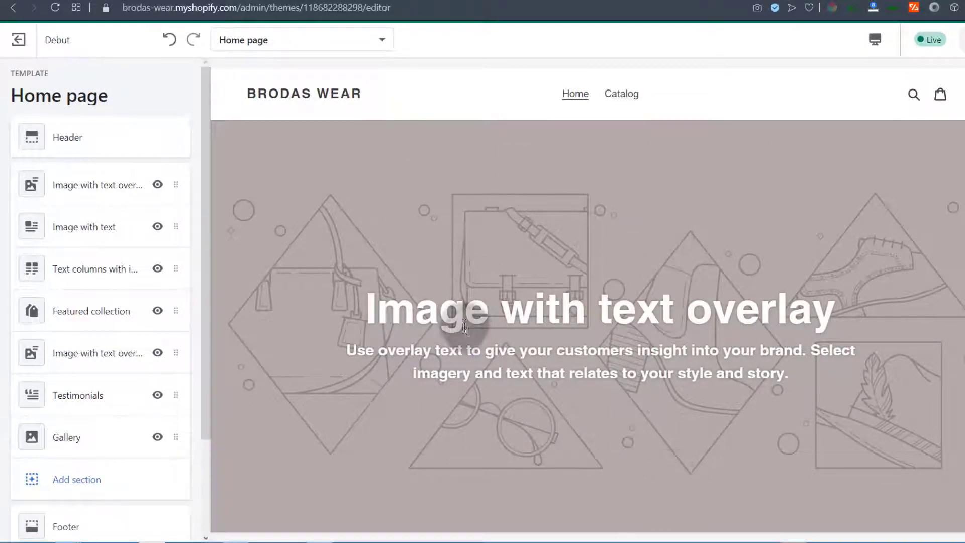
pyautogui.click(82, 189)
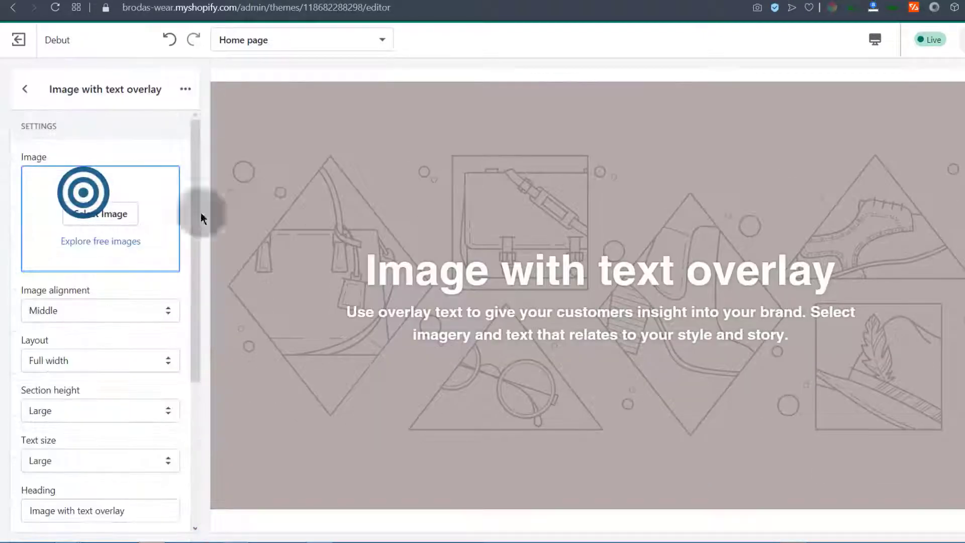
pyautogui.click(88, 193)
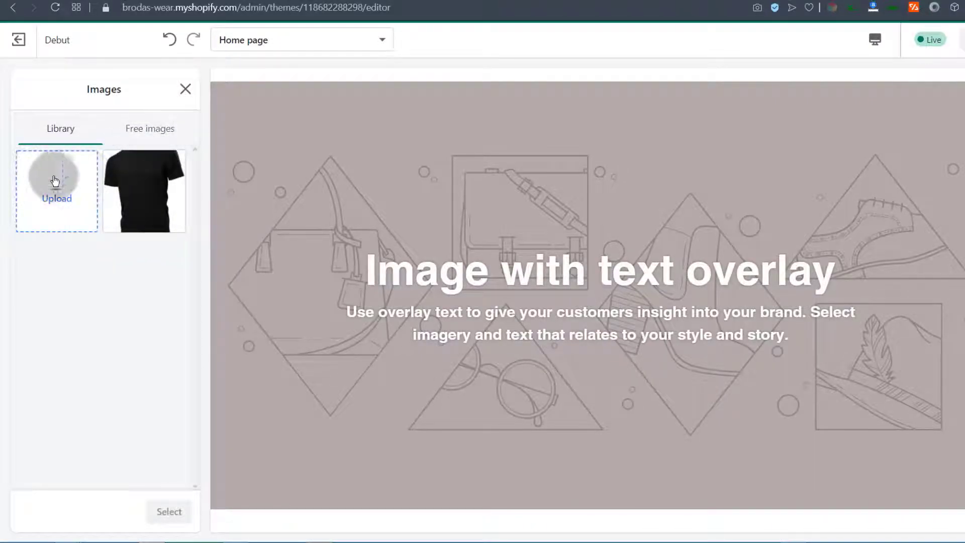
pyautogui.click(144, 129)
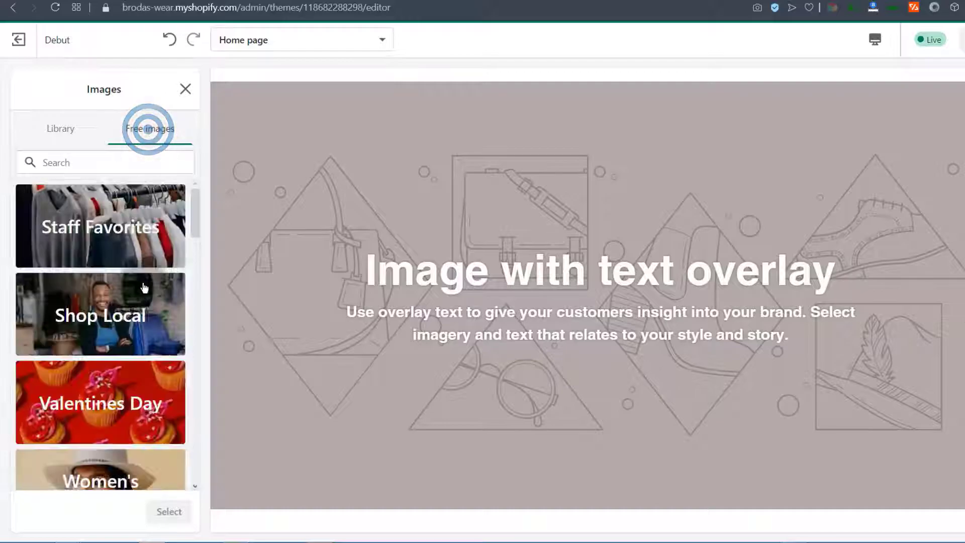
pyautogui.moveTo(195, 208); pyautogui.dragTo(188, 439)
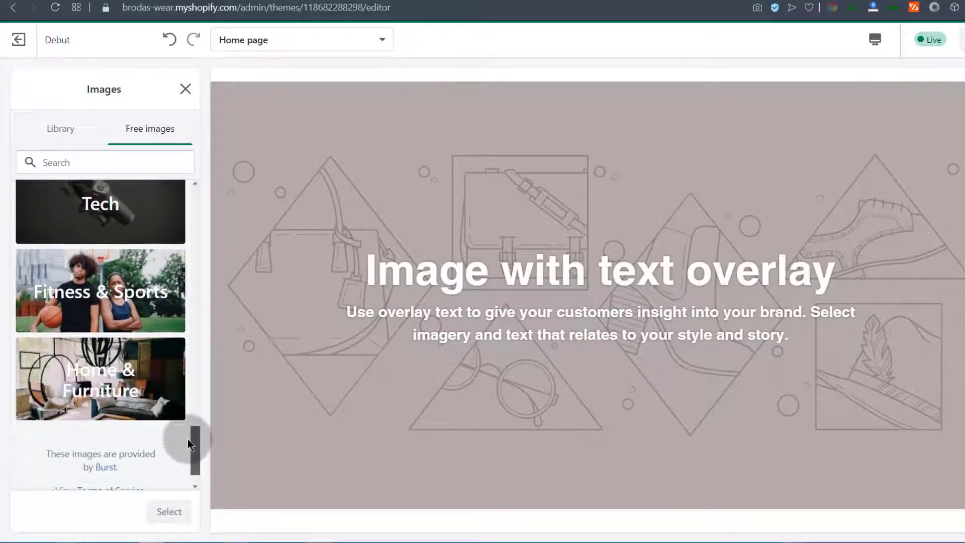
pyautogui.click(44, 322)
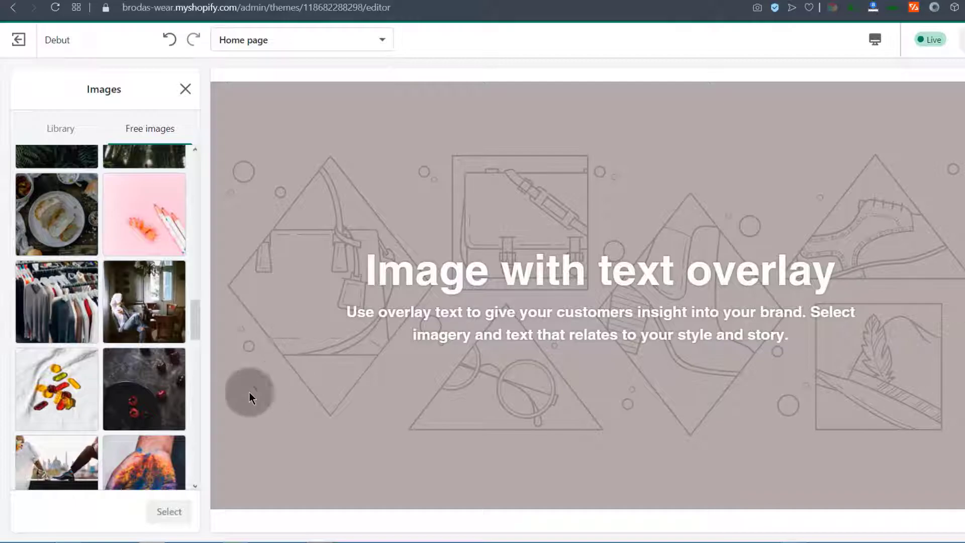
pyautogui.click(63, 297)
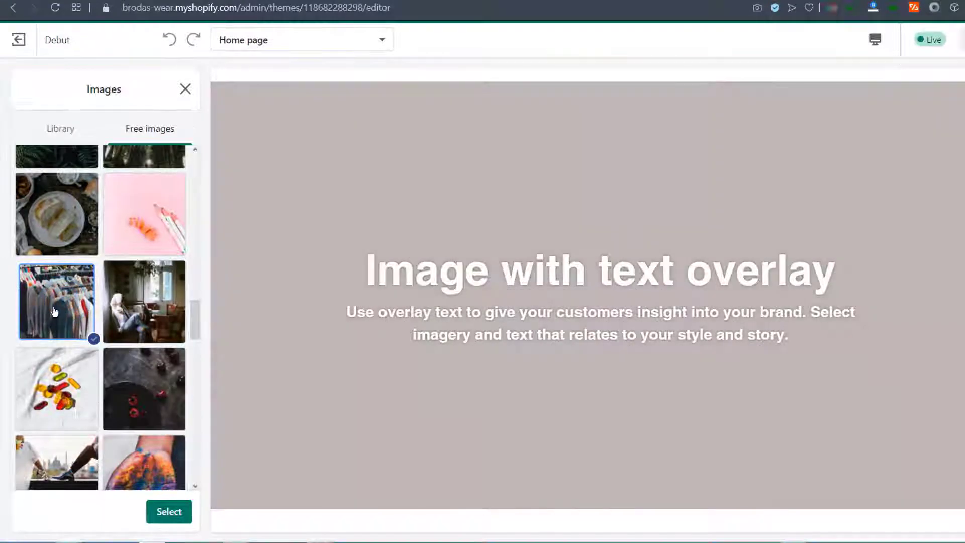
pyautogui.click(168, 518)
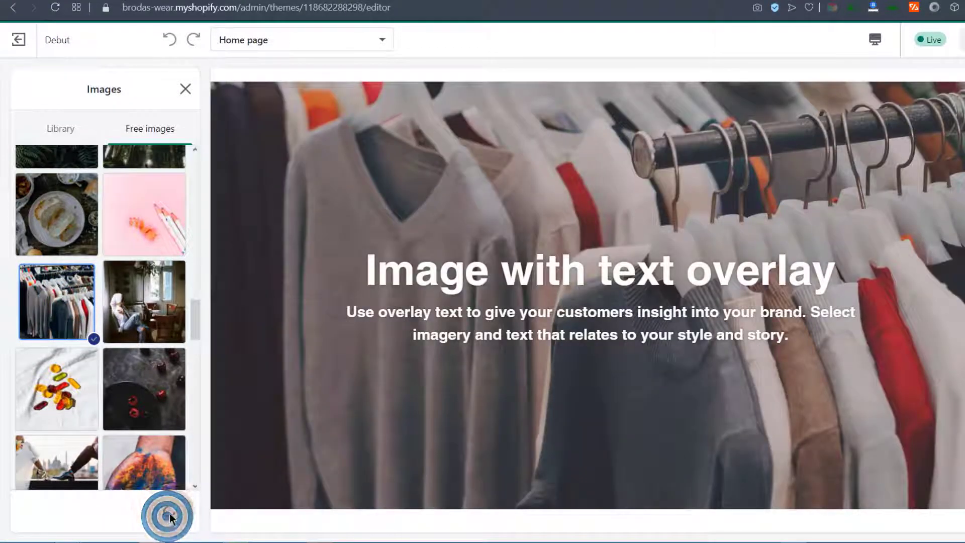
# Set the overlay section's image alignment to Top
pyautogui.scroll(-1, 98, 312)
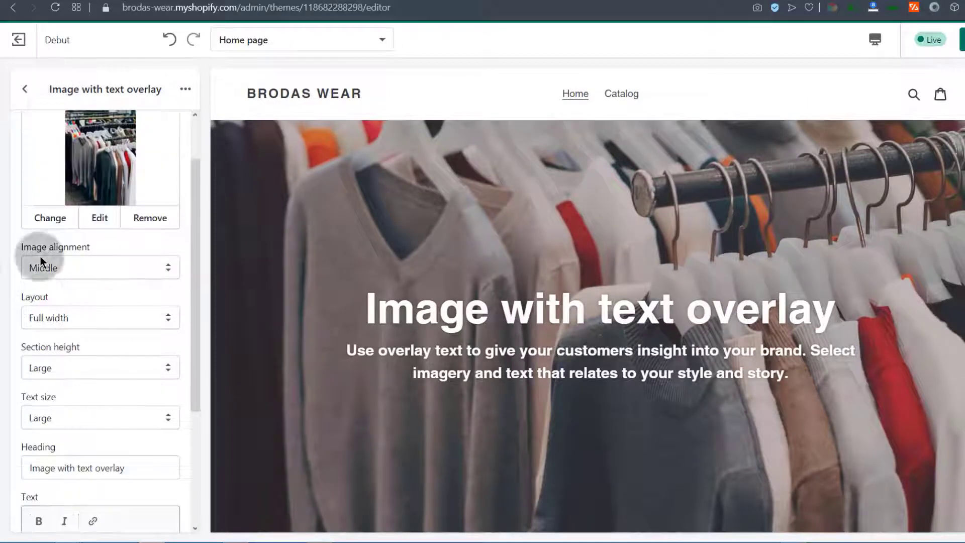
pyautogui.click(86, 263)
pyautogui.click(59, 285)
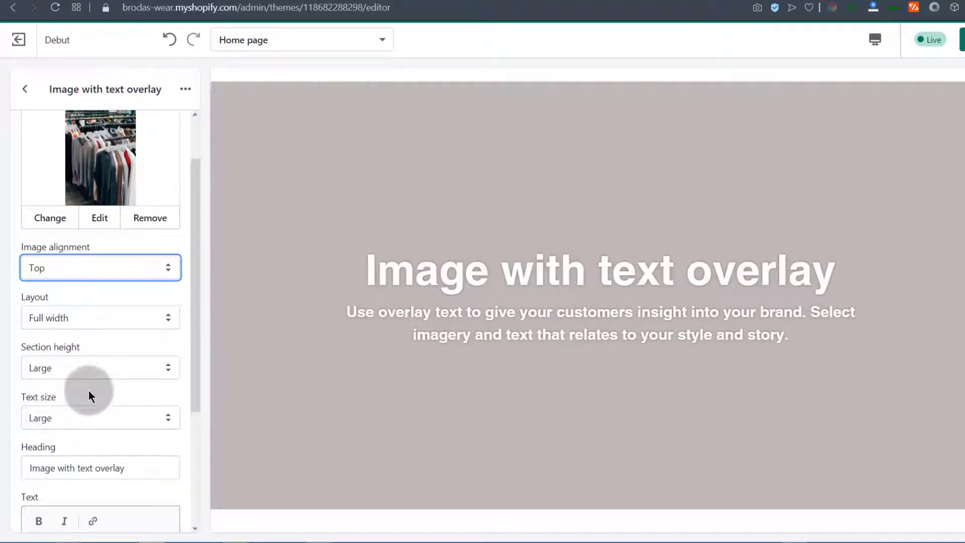
pyautogui.scroll(-3, 89, 387)
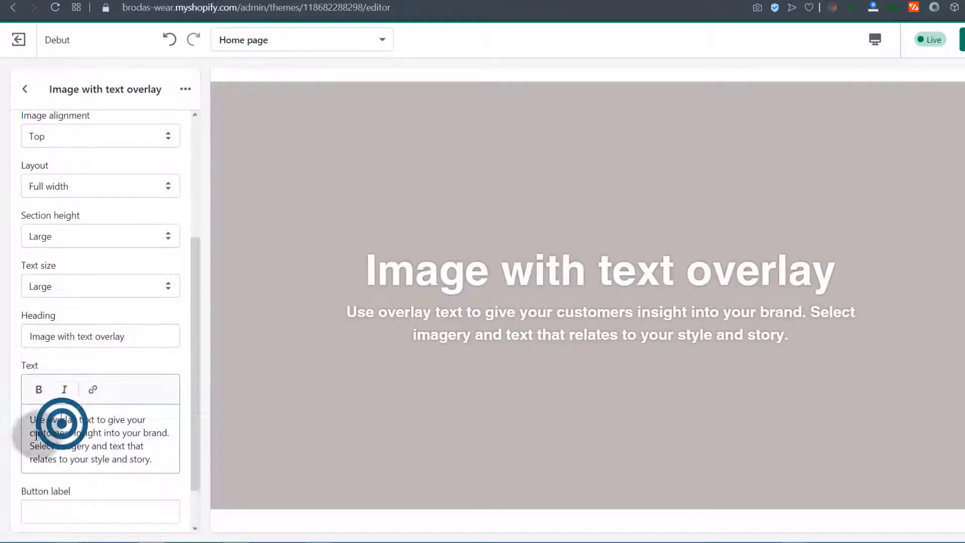
pyautogui.click(33, 420)
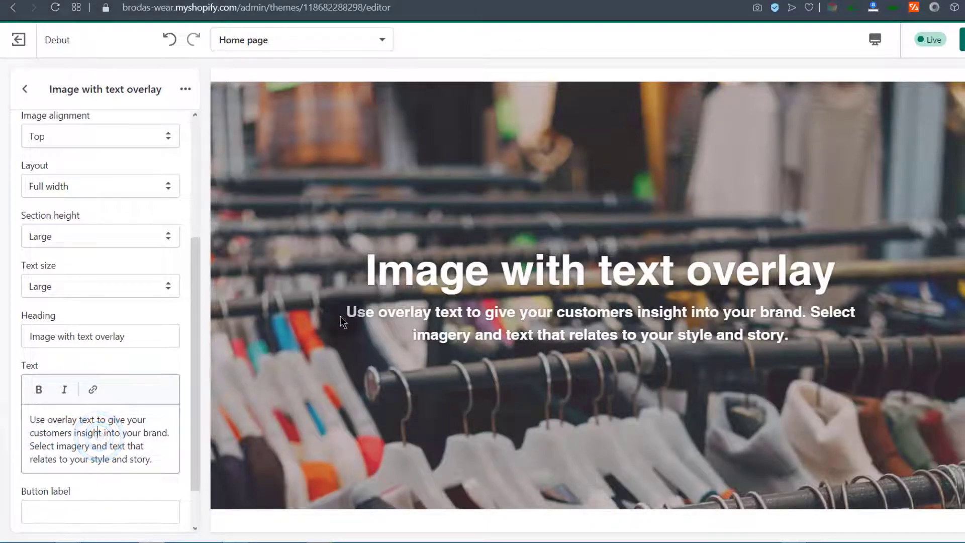
pyautogui.scroll(1, 342, 317)
pyautogui.click(24, 89)
pyautogui.scroll(-3, 82, 199)
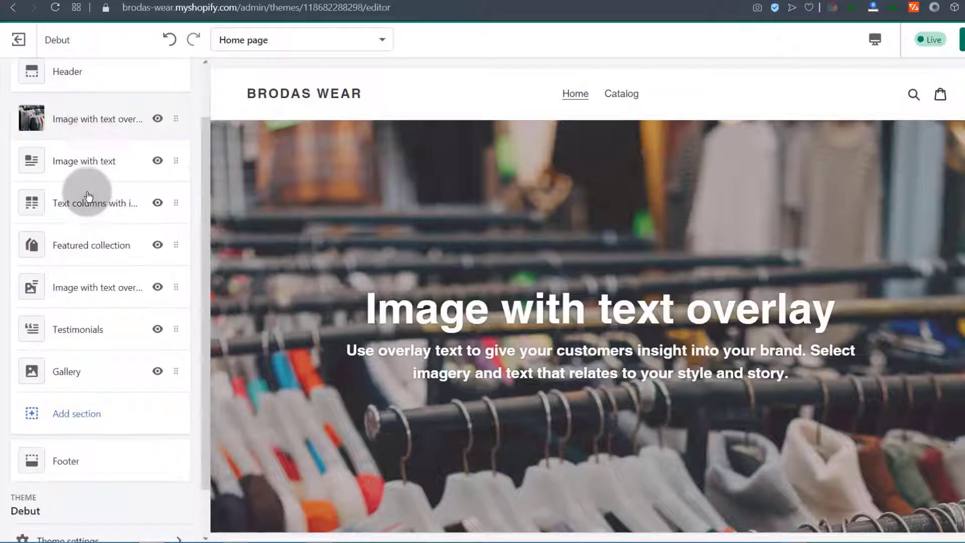
# Add a Slideshow section from the Image group to the Home page
pyautogui.click(74, 356)
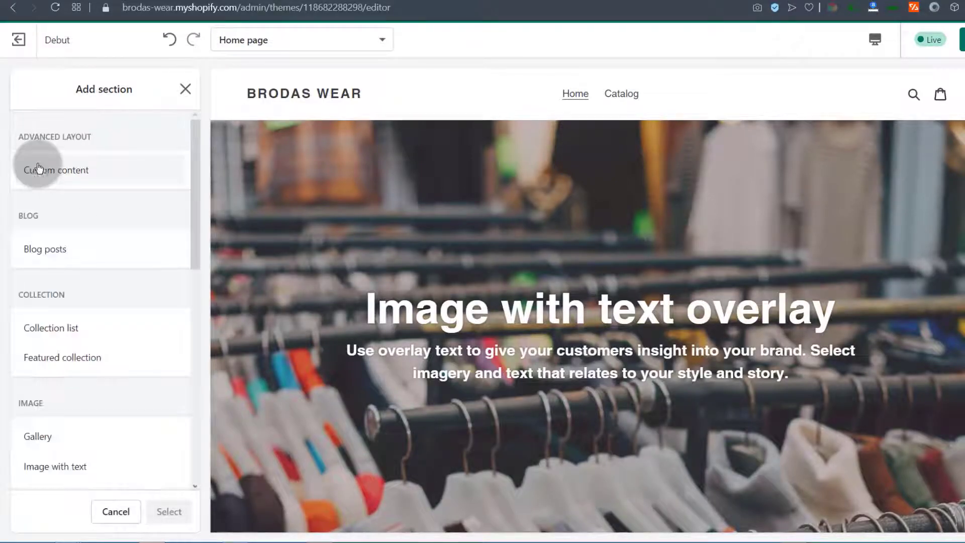
pyautogui.moveTo(192, 177); pyautogui.dragTo(168, 287)
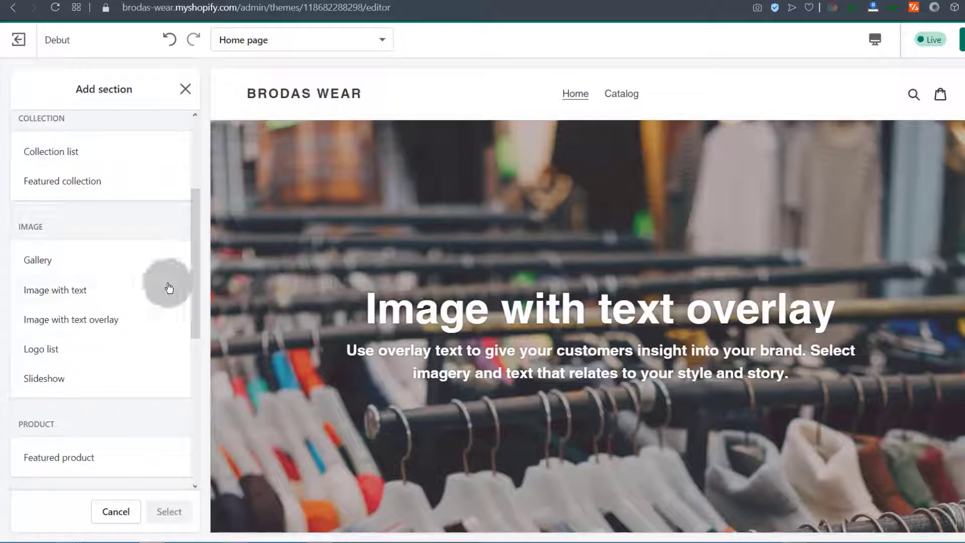
pyautogui.click(31, 380)
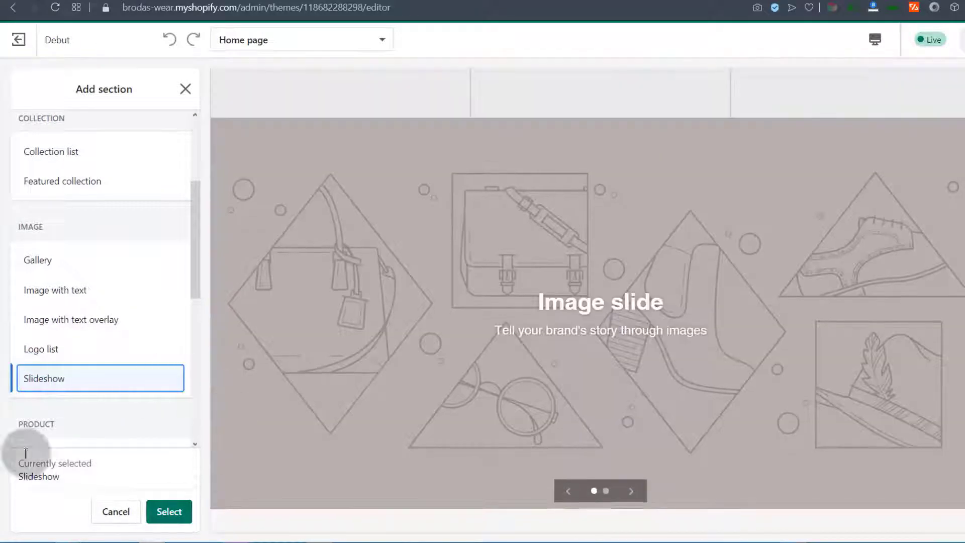
pyautogui.click(167, 514)
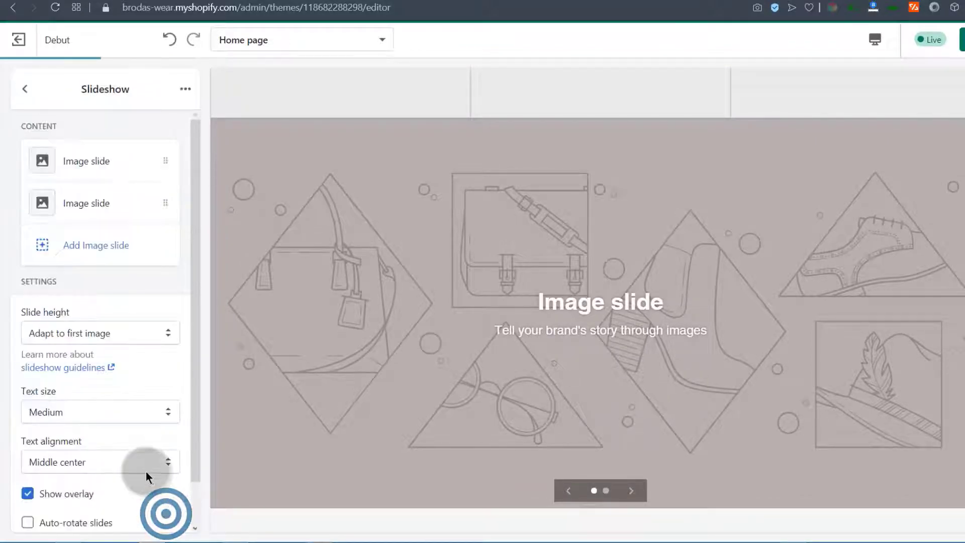
pyautogui.moveTo(195, 222); pyautogui.dragTo(212, 164)
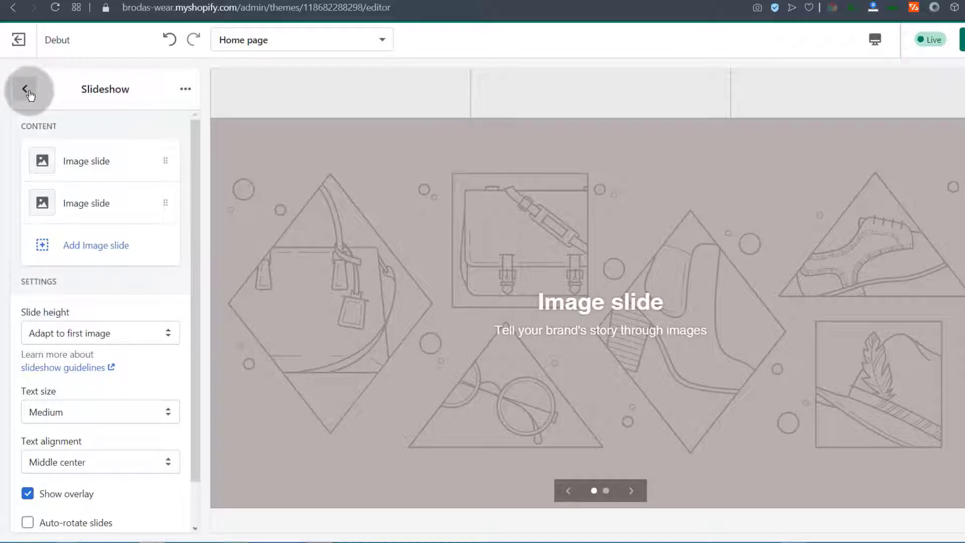
# Set the clothing-rack photo as the first slide's image
pyautogui.click(86, 160)
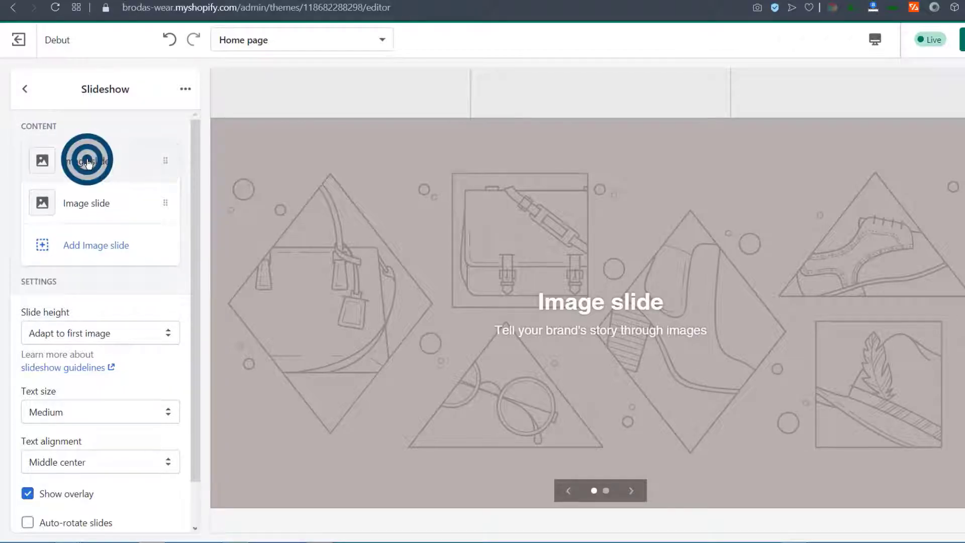
pyautogui.click(88, 214)
pyautogui.click(136, 196)
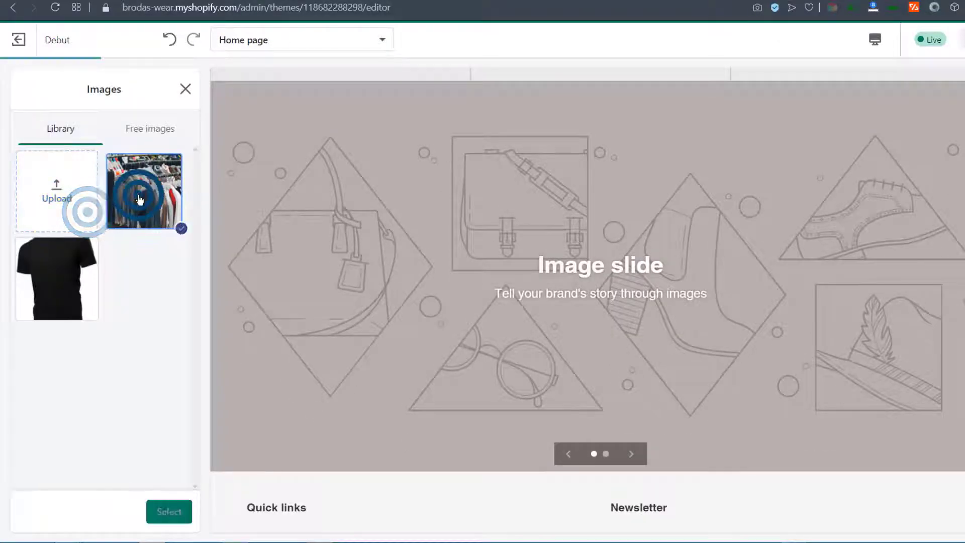
pyautogui.click(171, 518)
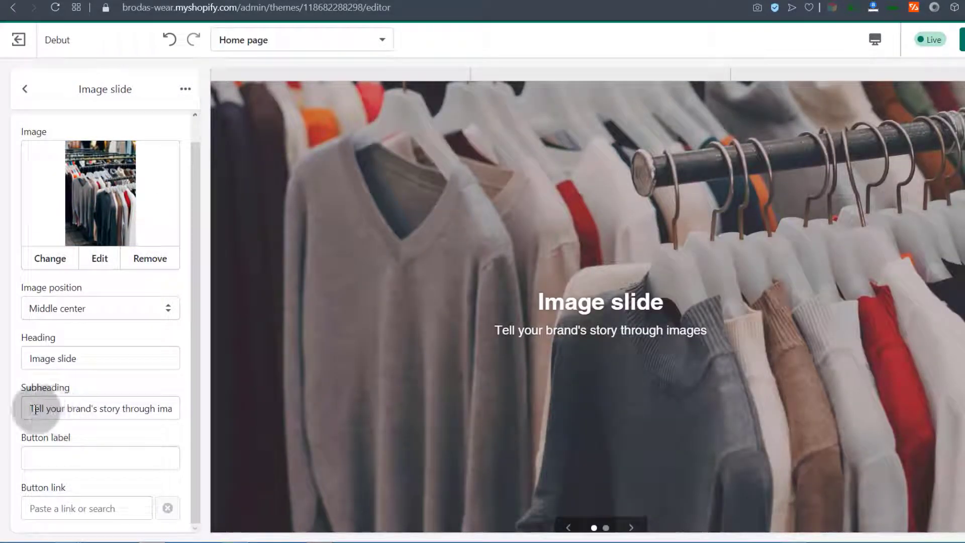
pyautogui.moveTo(34, 409); pyautogui.dragTo(204, 400)
pyautogui.moveTo(498, 330); pyautogui.dragTo(625, 334)
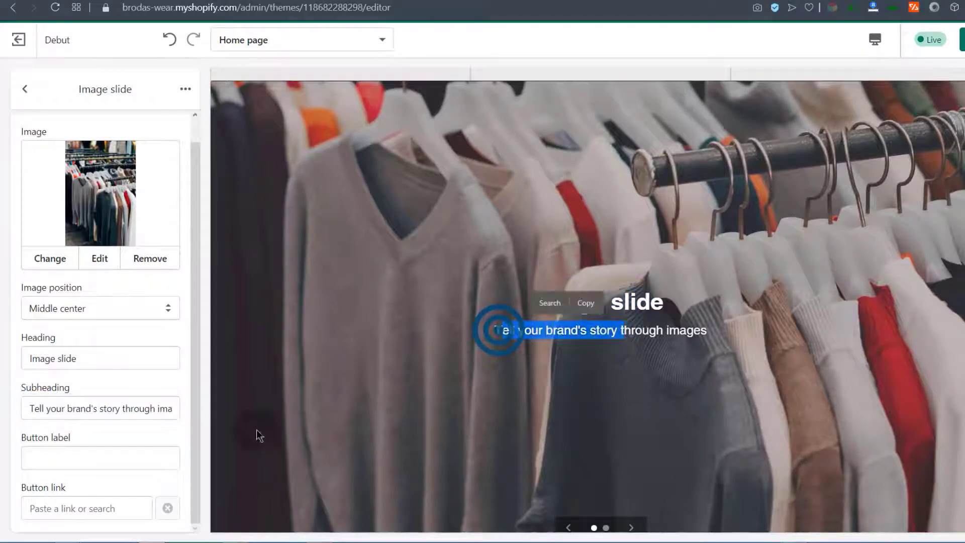
pyautogui.click(73, 358)
pyautogui.moveTo(53, 422); pyautogui.dragTo(58, 434)
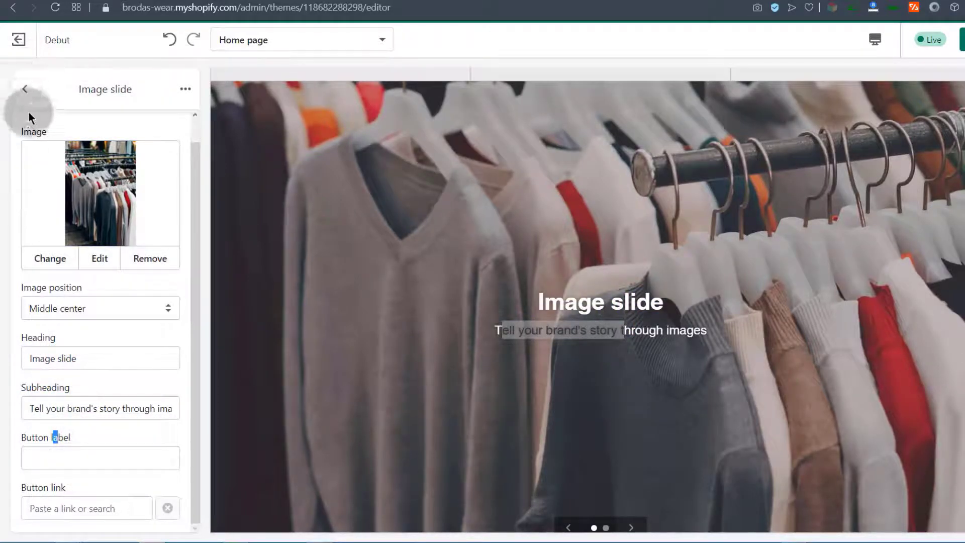
pyautogui.click(25, 90)
# Give the second slide a free Shop Local stock photo of hanging shirts
pyautogui.click(71, 201)
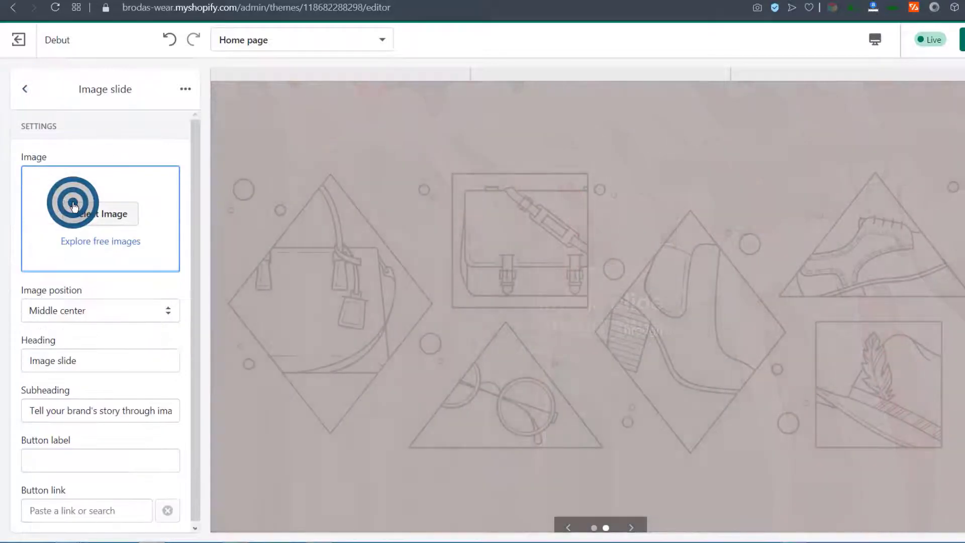
pyautogui.click(103, 215)
pyautogui.click(138, 196)
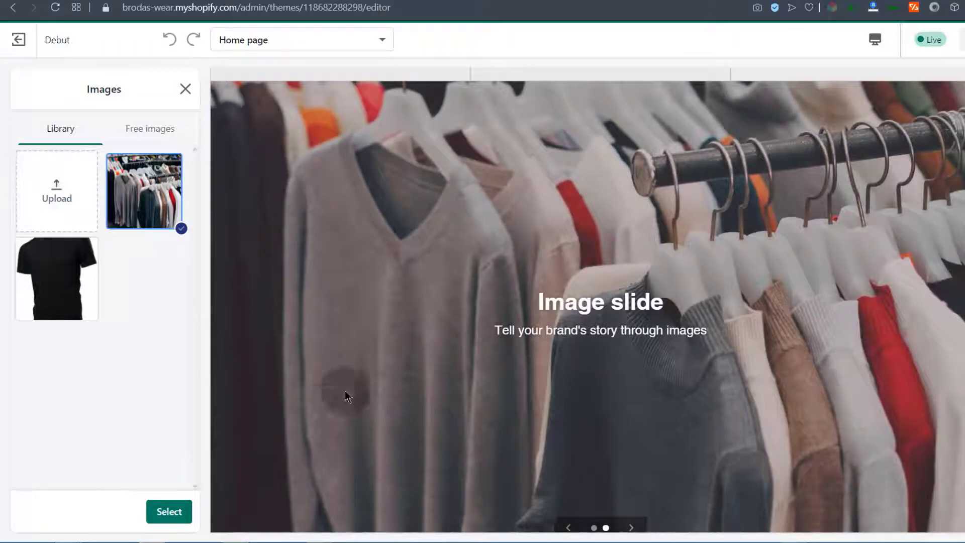
pyautogui.click(169, 203)
pyautogui.click(146, 128)
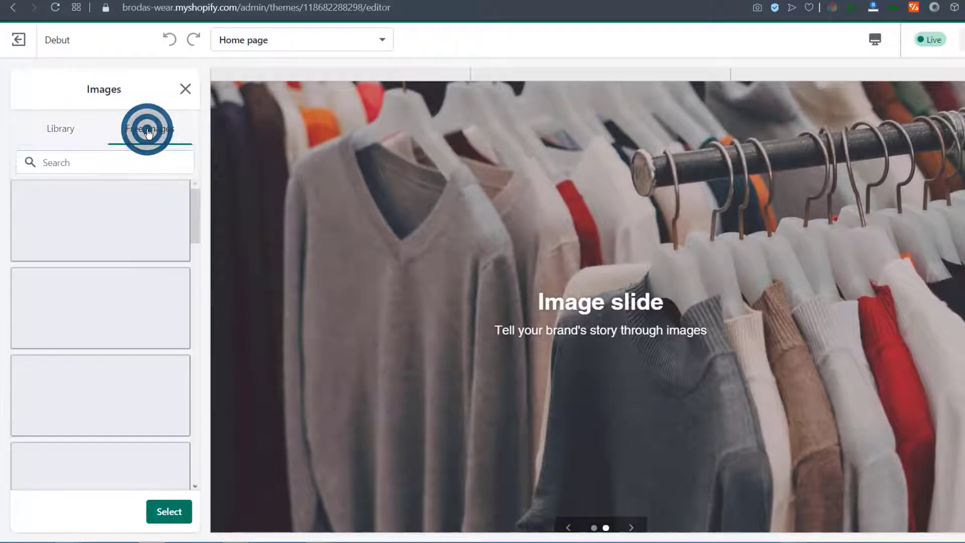
pyautogui.click(99, 292)
pyautogui.click(170, 513)
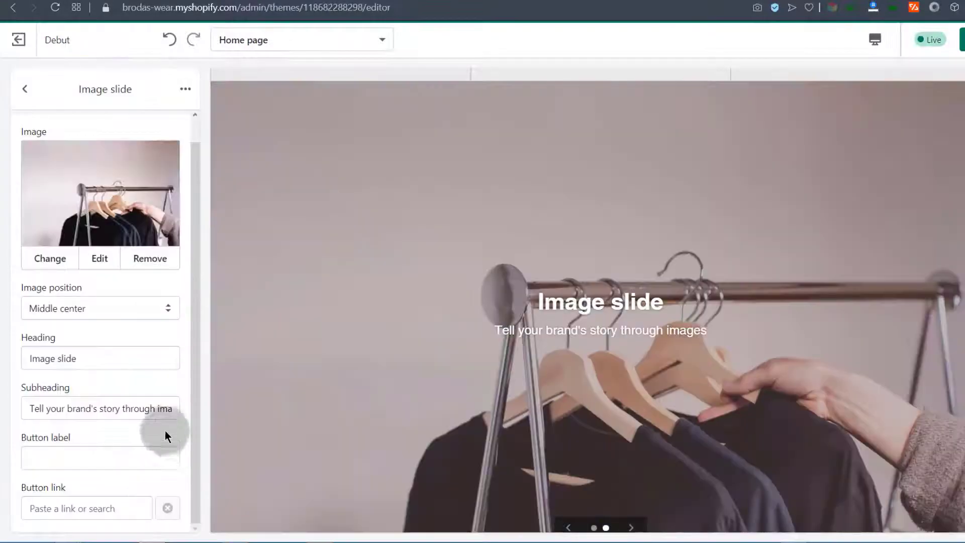
pyautogui.click(125, 505)
pyautogui.click(31, 89)
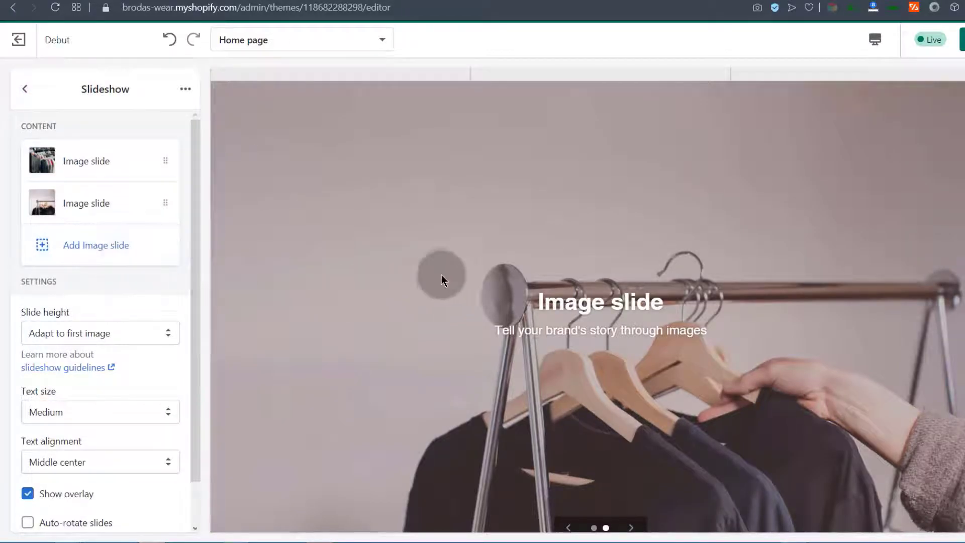
# Turn on Auto-rotate slides with a 5-second interval
pyautogui.click(92, 249)
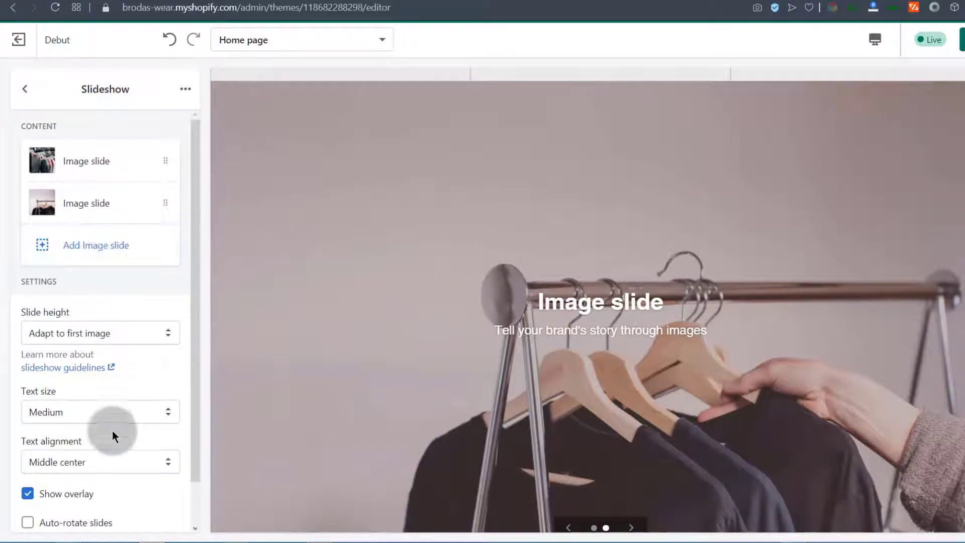
pyautogui.scroll(-1, 100, 432)
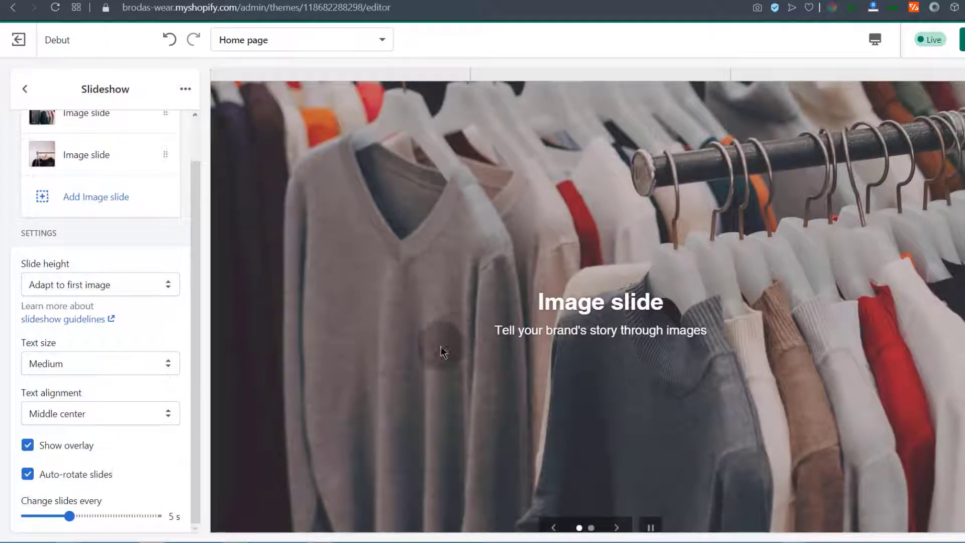
pyautogui.click(195, 371)
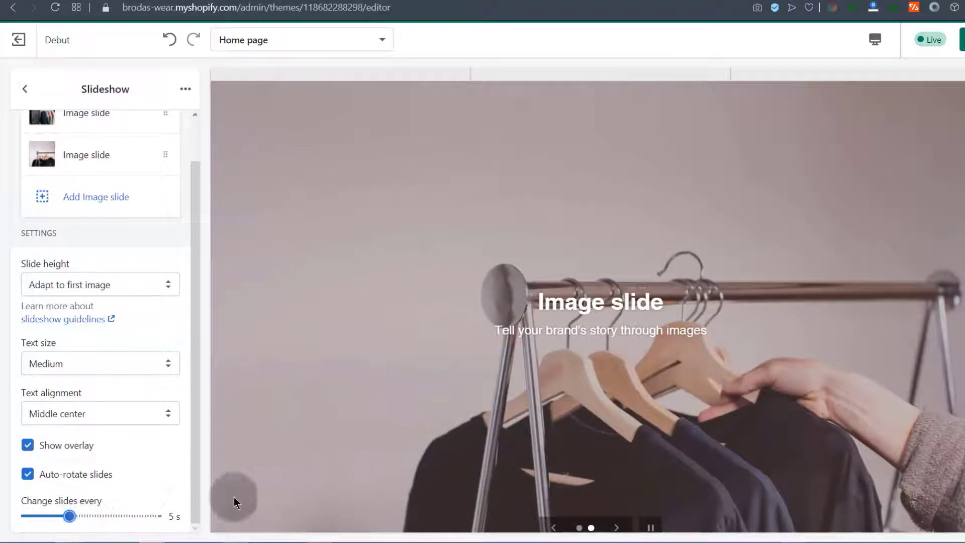
pyautogui.click(27, 89)
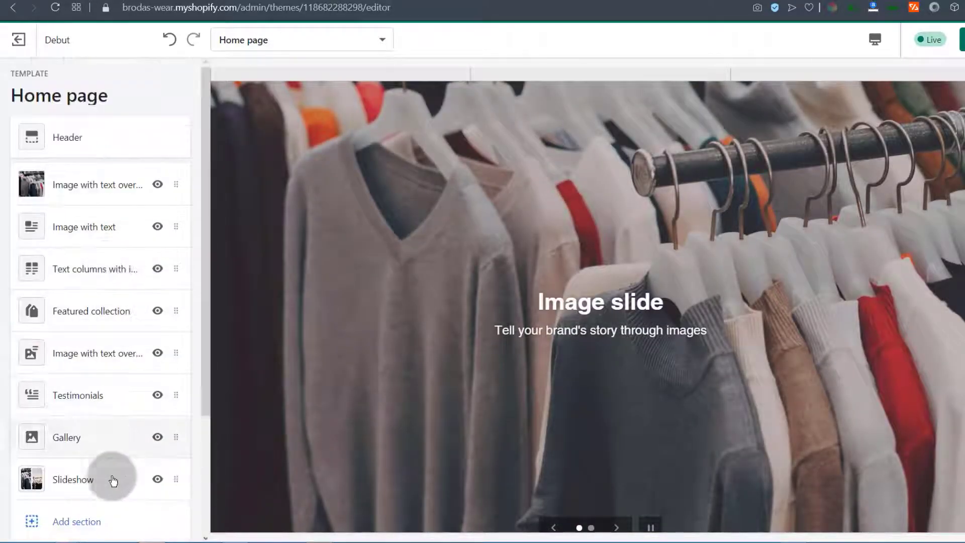
# Drag the Slideshow section up to sit directly below the Header
pyautogui.click(87, 477)
pyautogui.moveTo(94, 472); pyautogui.dragTo(91, 186)
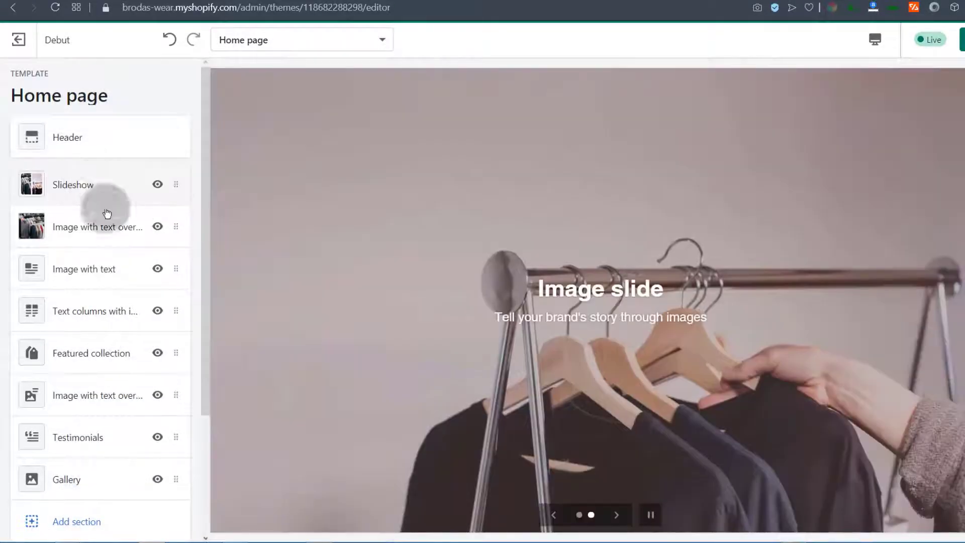
pyautogui.scroll(-5, 503, 293)
pyautogui.scroll(-3, 501, 293)
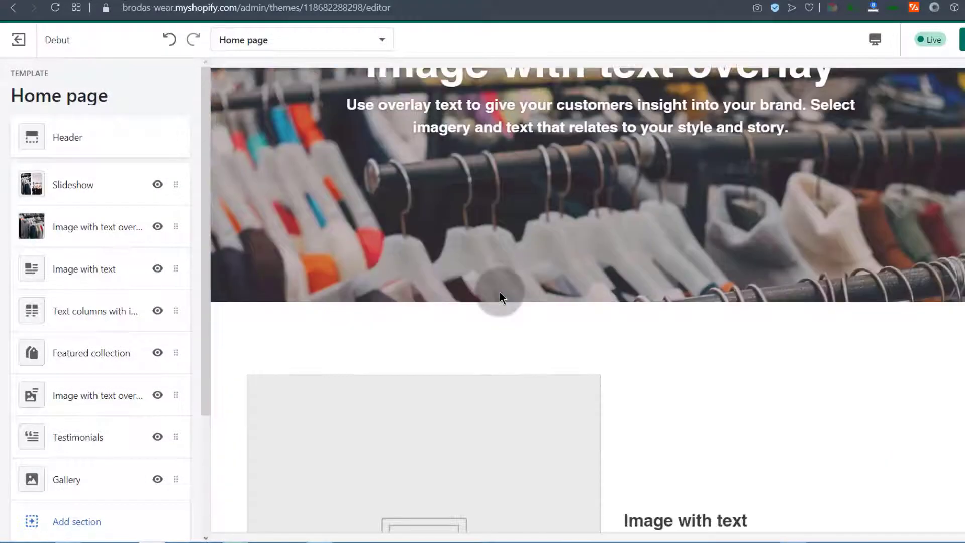
# Hide the first Image with text overlay section, then remove it
pyautogui.click(29, 221)
pyautogui.click(157, 229)
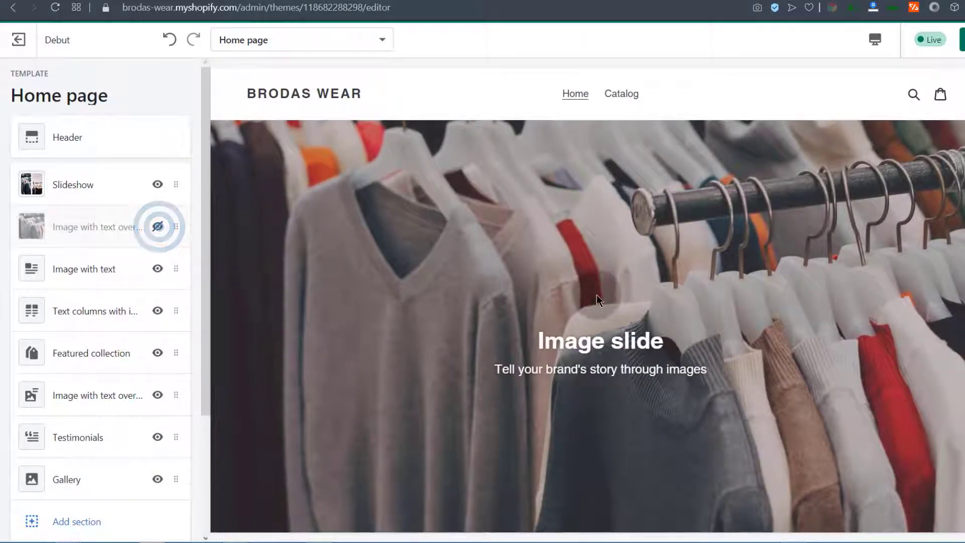
pyautogui.scroll(-9, 596, 294)
pyautogui.scroll(9, 596, 292)
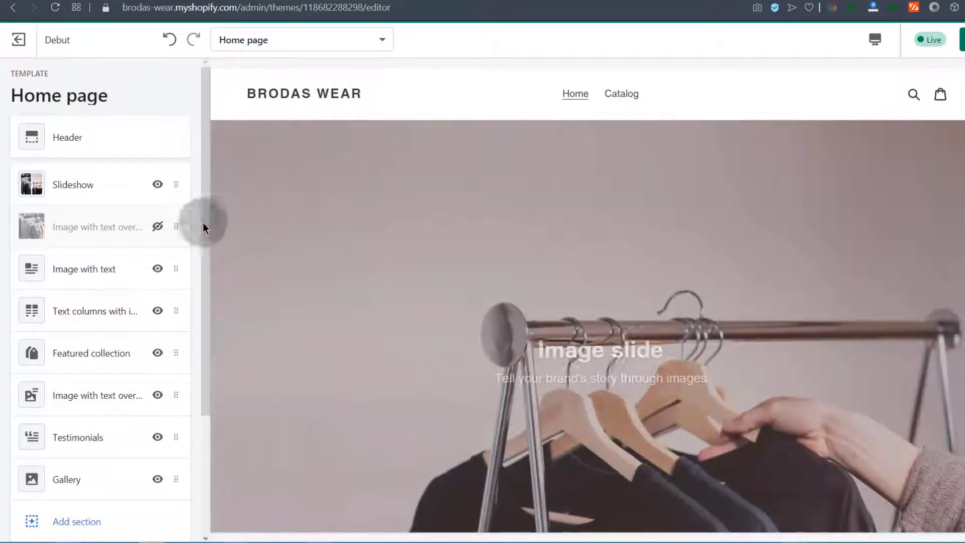
pyautogui.click(55, 233)
pyautogui.click(88, 232)
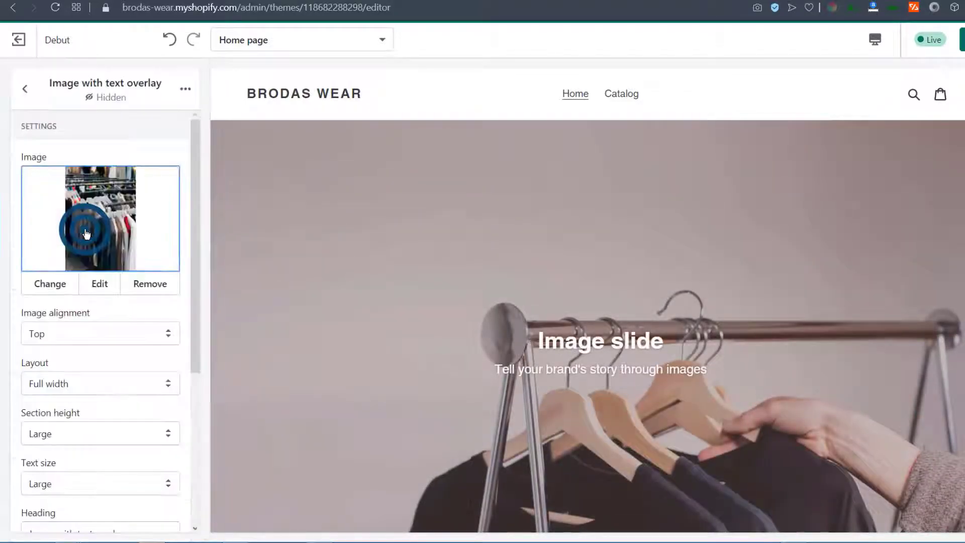
pyautogui.click(186, 86)
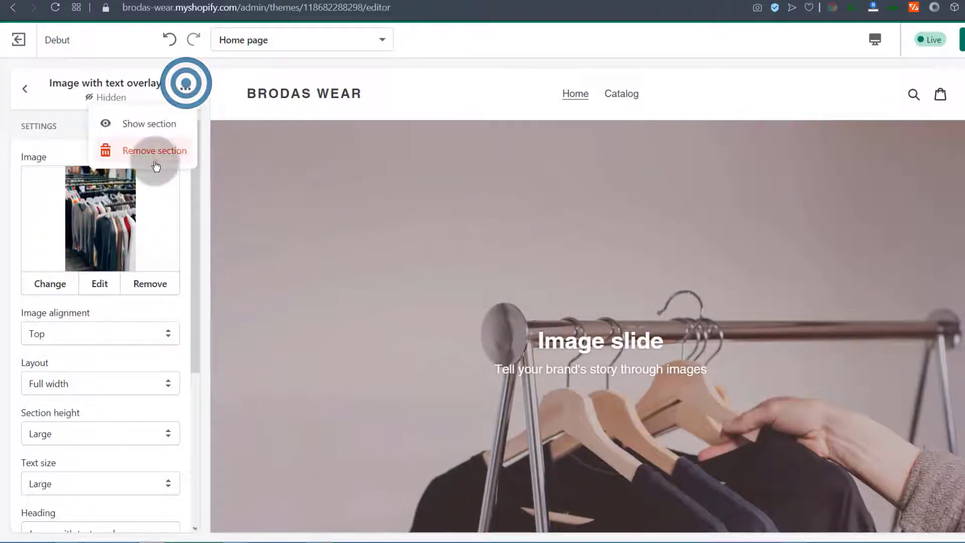
pyautogui.click(156, 152)
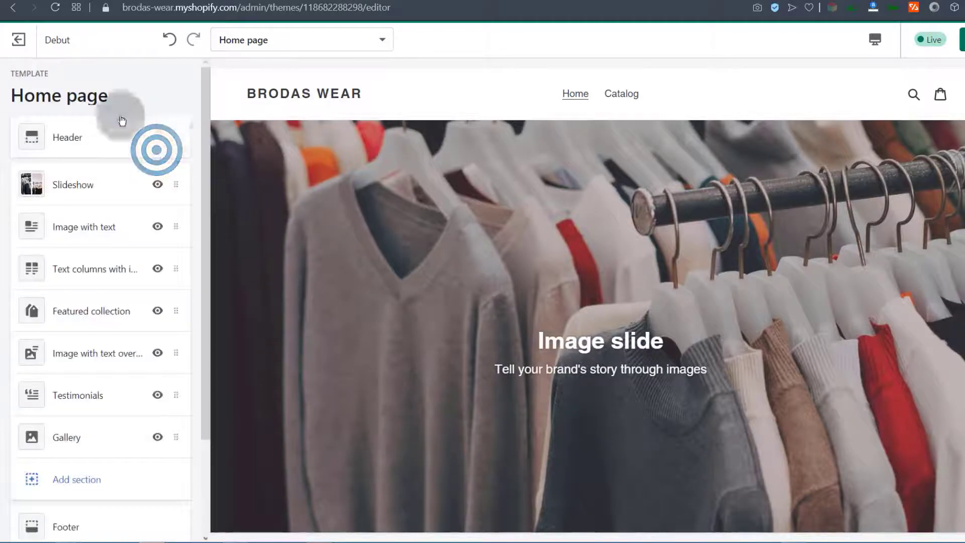
# Scroll through the rearranged Home page and check the Footer settings
pyautogui.scroll(-15, 605, 373)
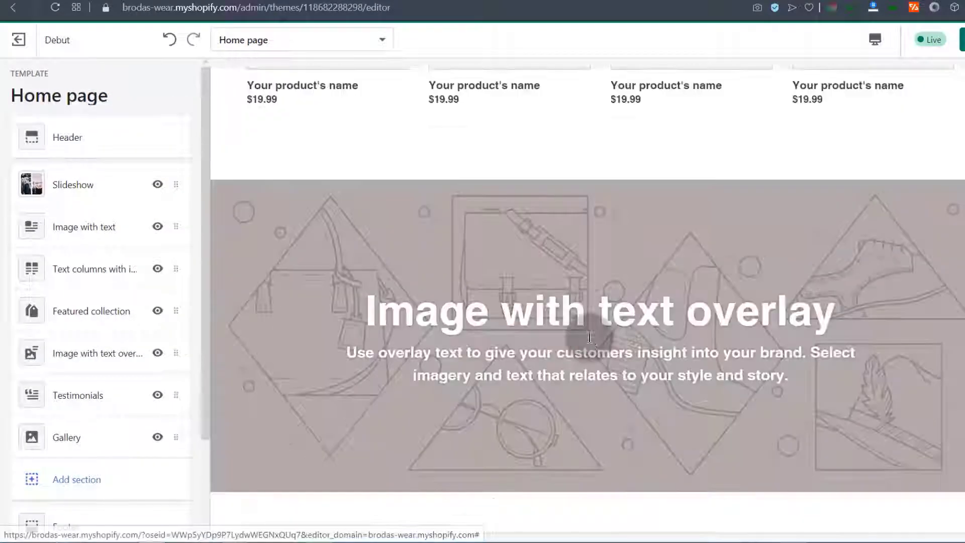
pyautogui.scroll(7, 591, 337)
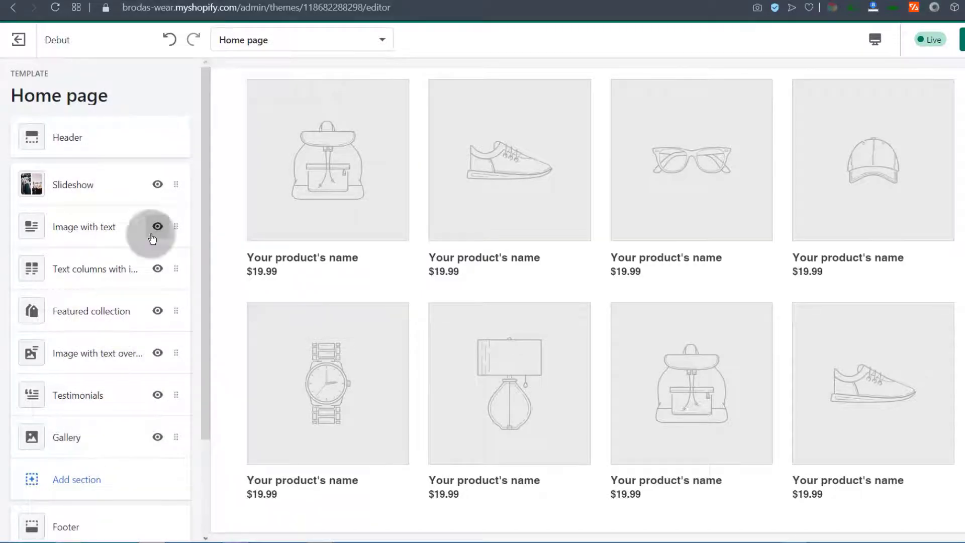
pyautogui.scroll(3, 345, 384)
pyautogui.scroll(-1, 334, 371)
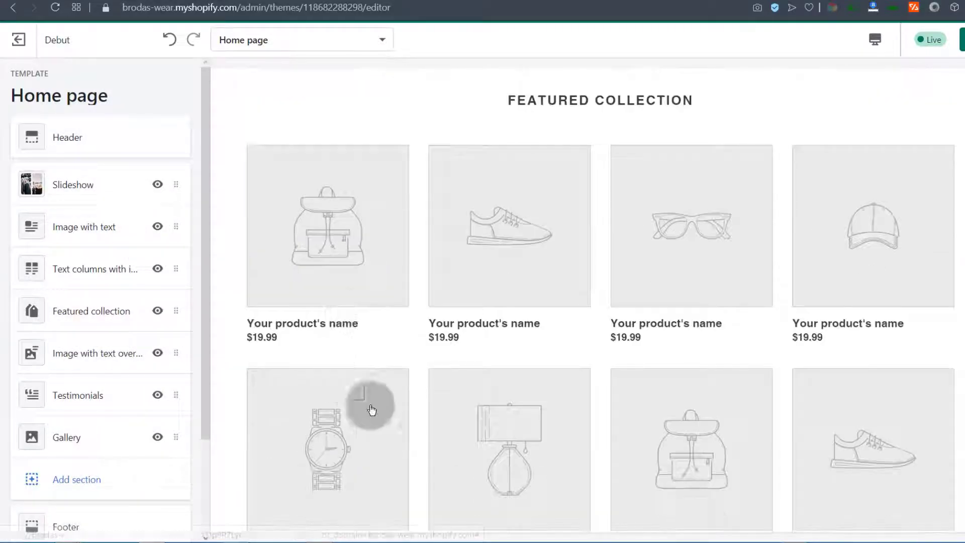
pyautogui.scroll(-8, 445, 342)
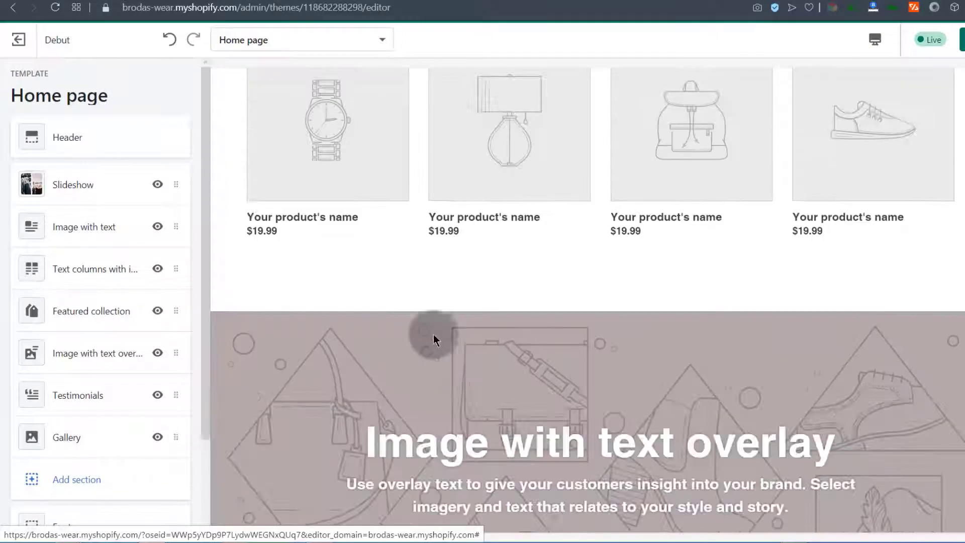
pyautogui.scroll(10, 430, 312)
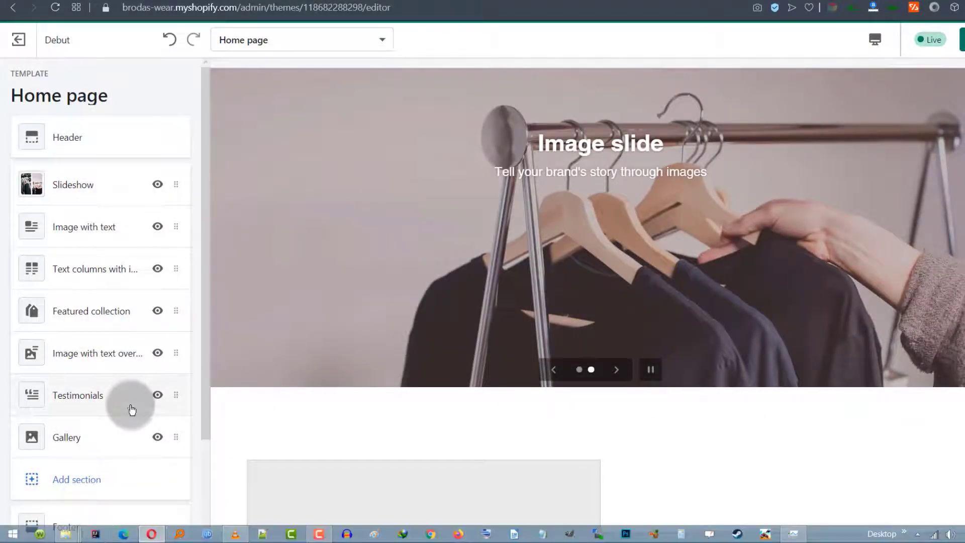
pyautogui.scroll(-3, 151, 418)
pyautogui.click(73, 402)
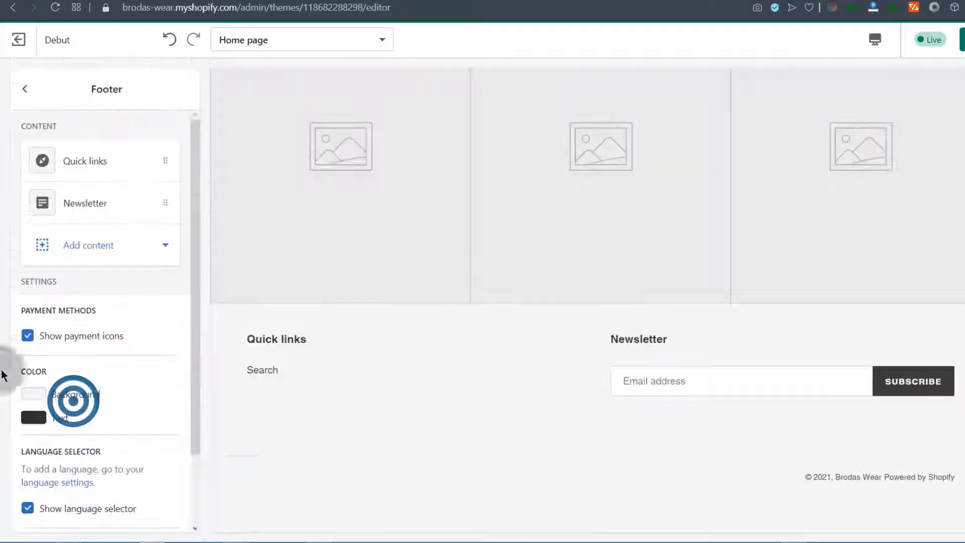
pyautogui.click(26, 92)
# Open a storefront preview of the home page in a new tab
pyautogui.moveTo(205, 340); pyautogui.dragTo(198, 174)
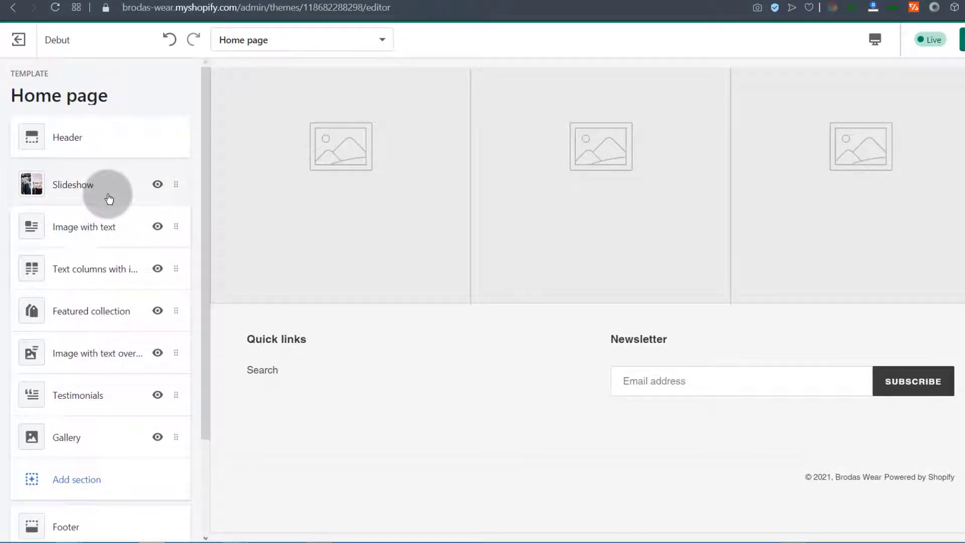
pyautogui.scroll(15, 352, 307)
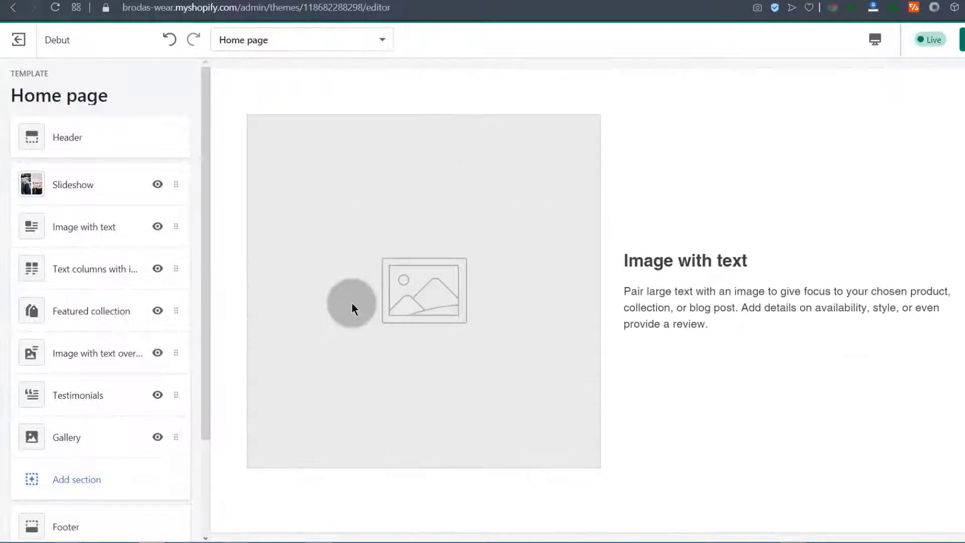
pyautogui.scroll(8, 352, 303)
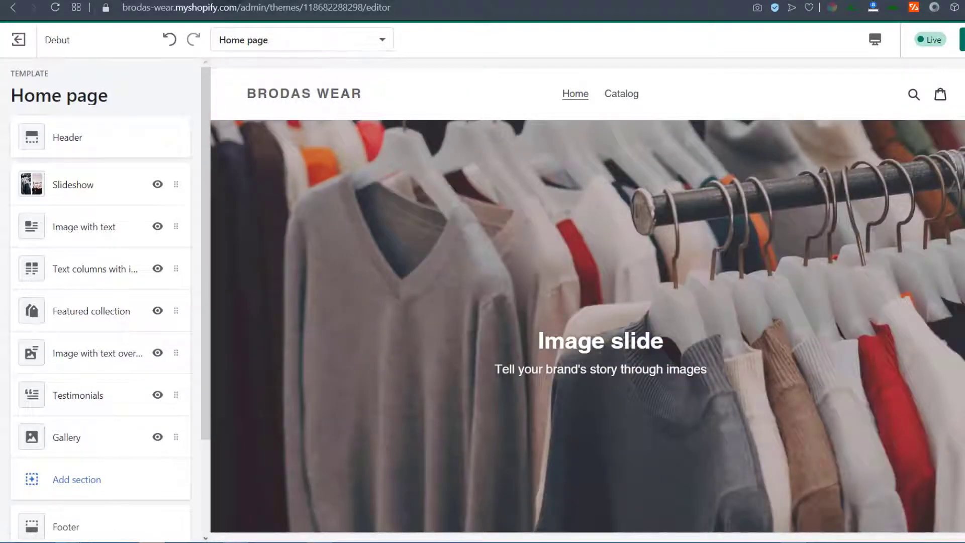
pyautogui.click(224, 1)
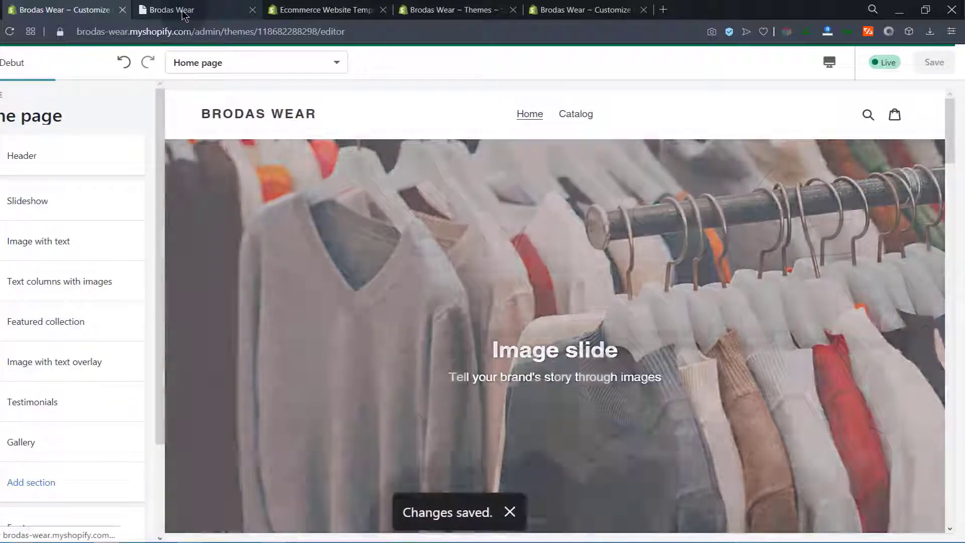
# Browse the live Brodas Wear storefront home page and open its Catalog
pyautogui.click(179, 10)
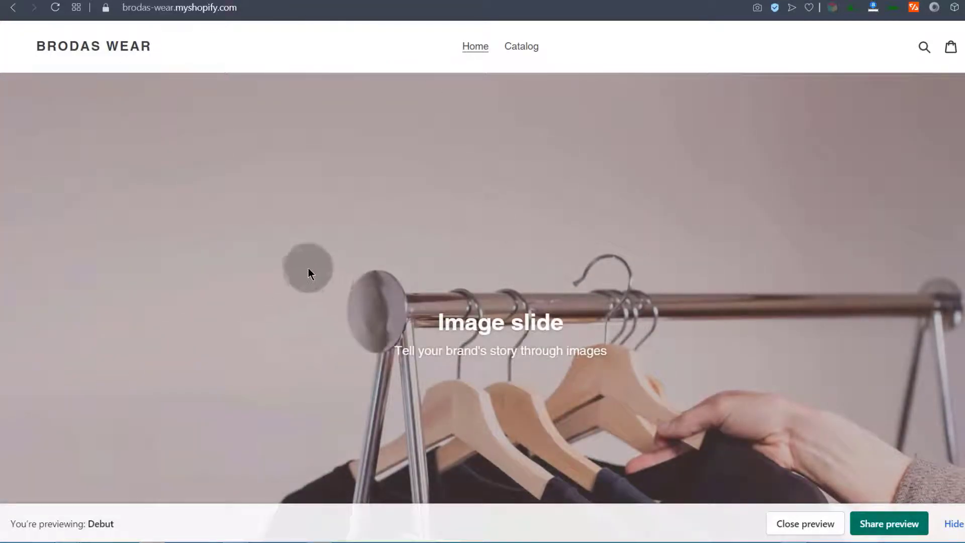
pyautogui.scroll(-6, 319, 257)
pyautogui.scroll(6, 317, 247)
pyautogui.click(521, 46)
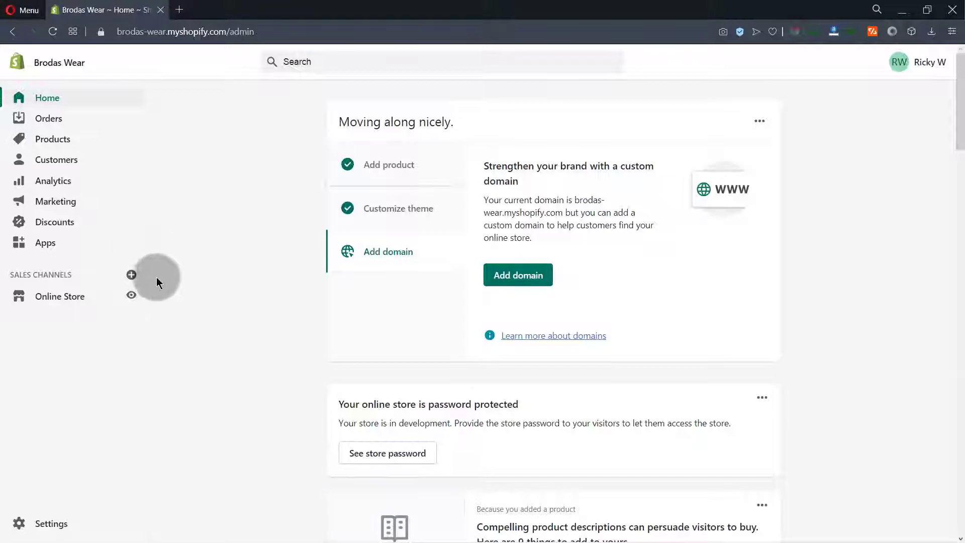
# Return to the Shopify admin and bring up the Online Store Themes page listing Debut
pyautogui.click(130, 296)
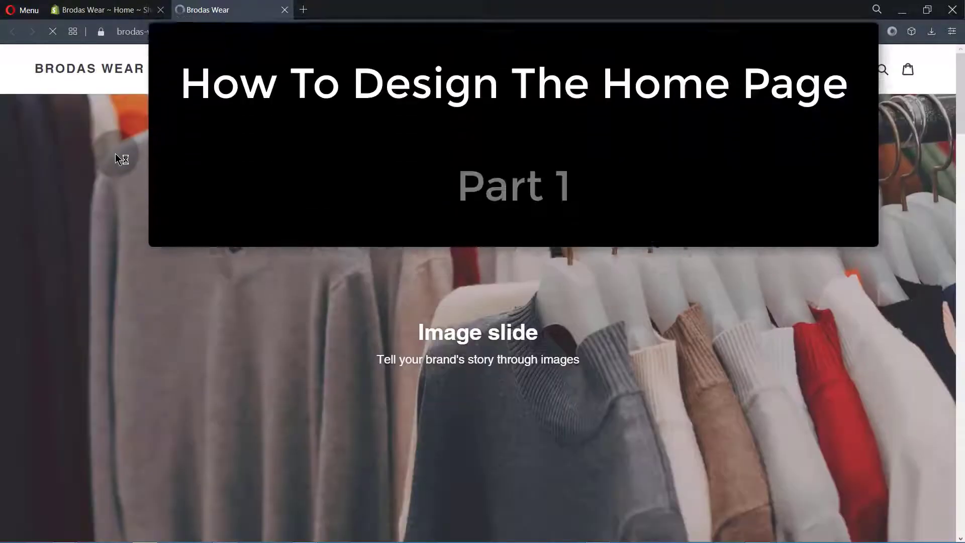
pyautogui.scroll(-4, 478, 293)
pyautogui.scroll(4, 149, 362)
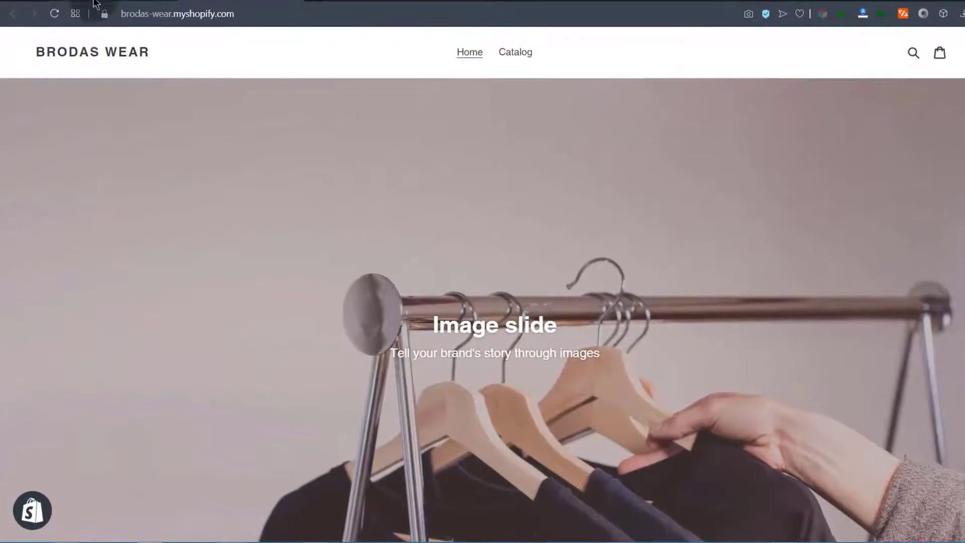
pyautogui.click(95, 4)
pyautogui.click(53, 290)
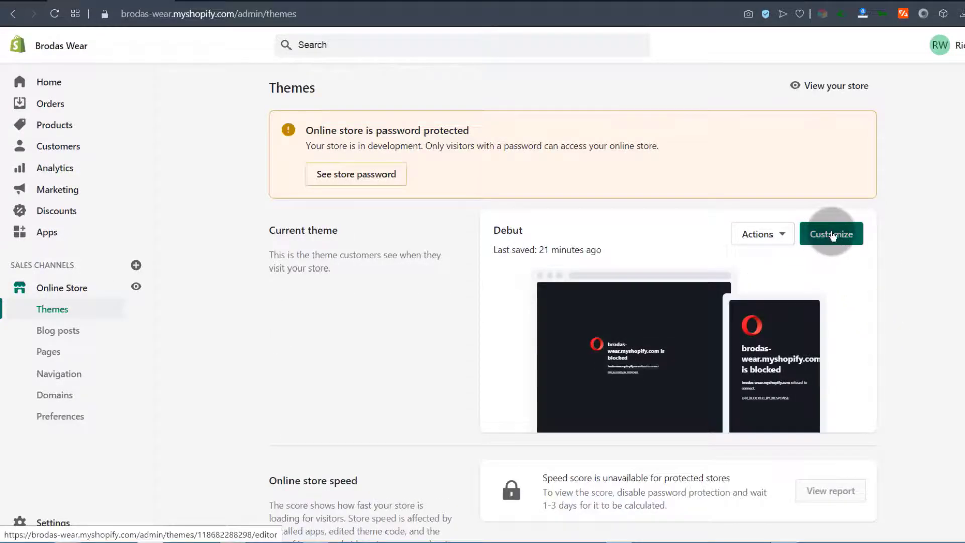
# Open the Debut theme editor and remove the Image with text section
pyautogui.click(830, 242)
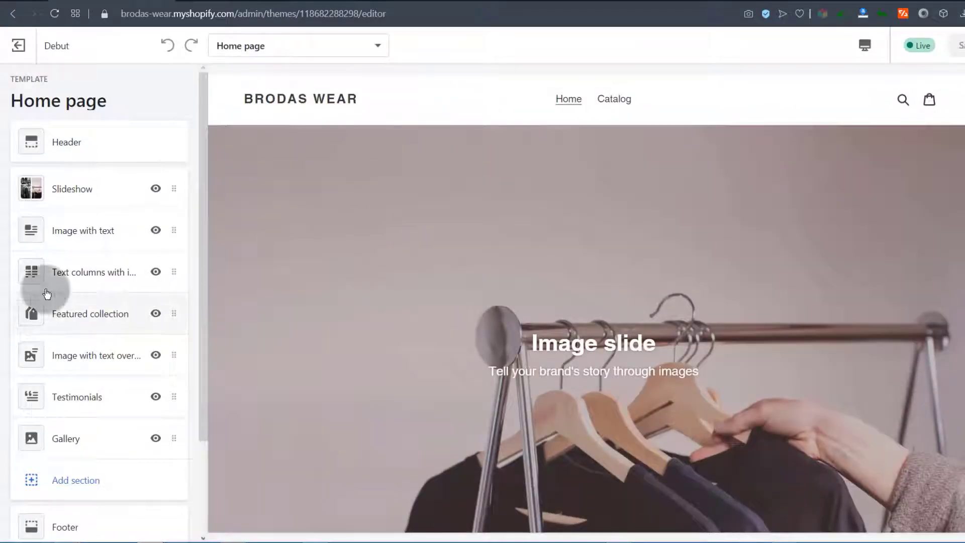
pyautogui.click(176, 232)
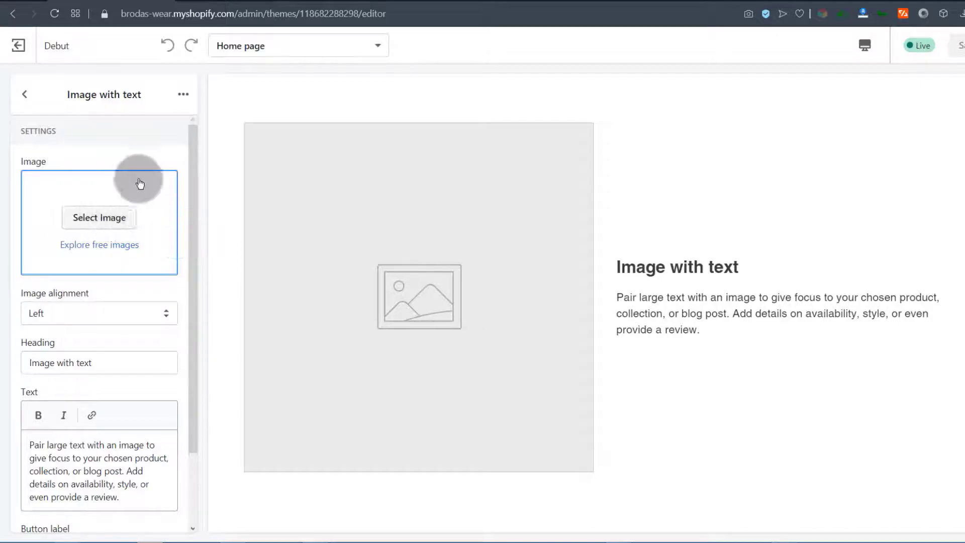
pyautogui.click(183, 94)
pyautogui.click(134, 155)
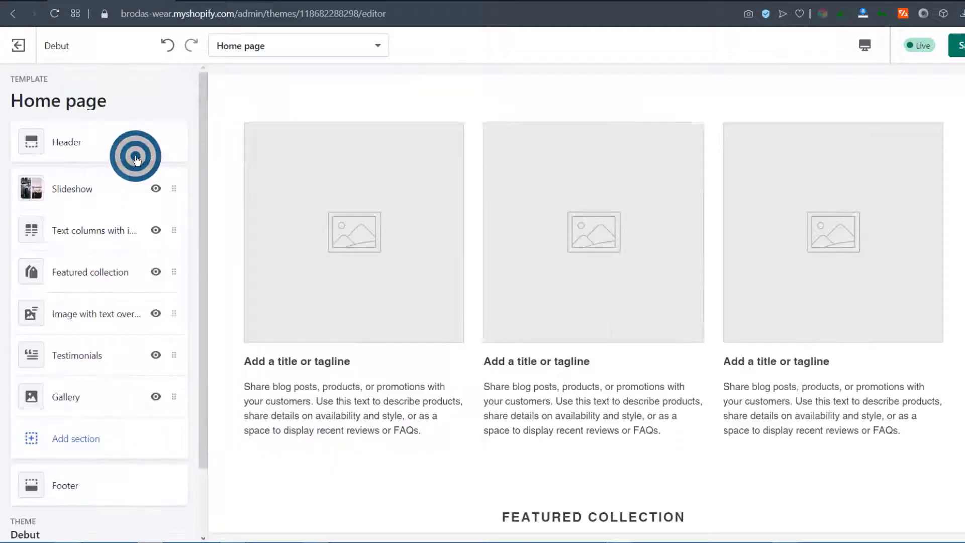
# Remove the Slideshow and Text columns with images sections, then view the storefront
pyautogui.click(175, 189)
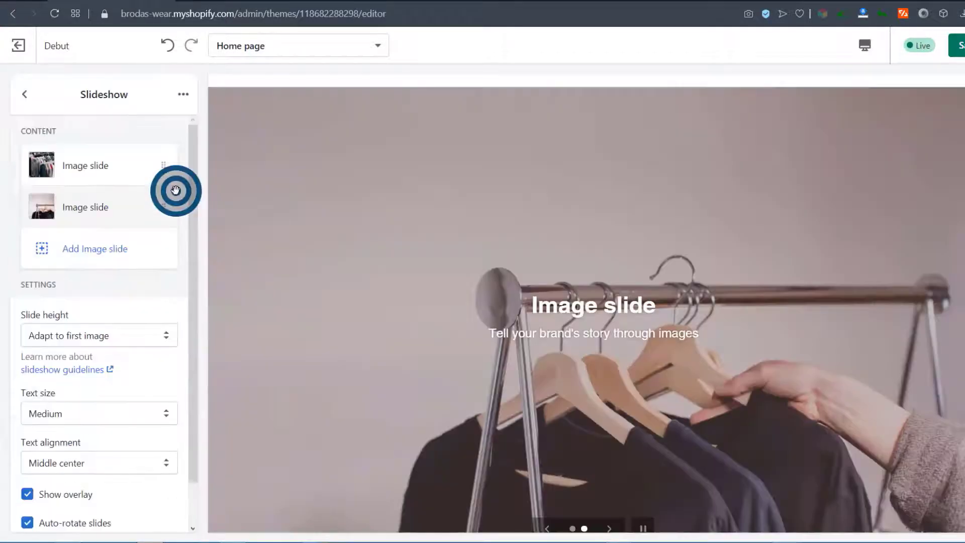
pyautogui.click(183, 93)
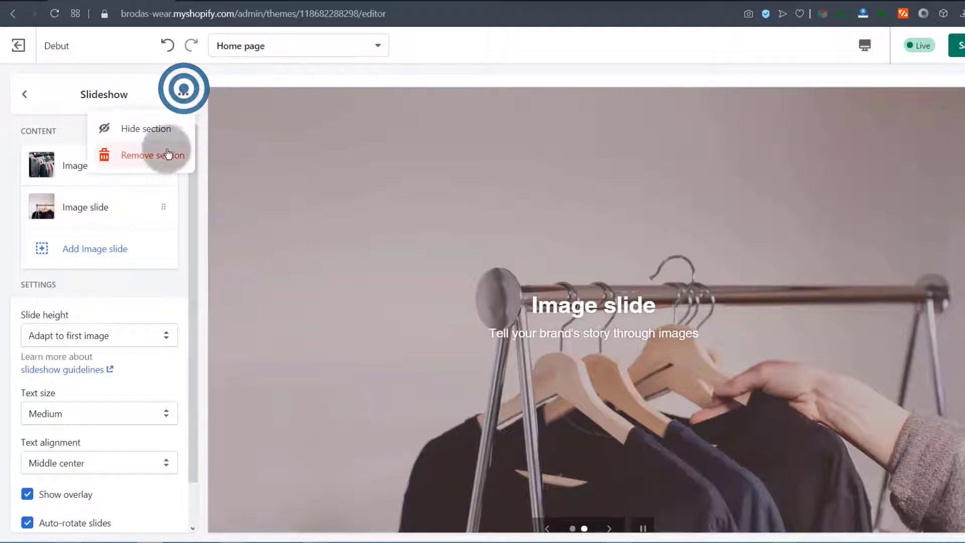
pyautogui.click(146, 156)
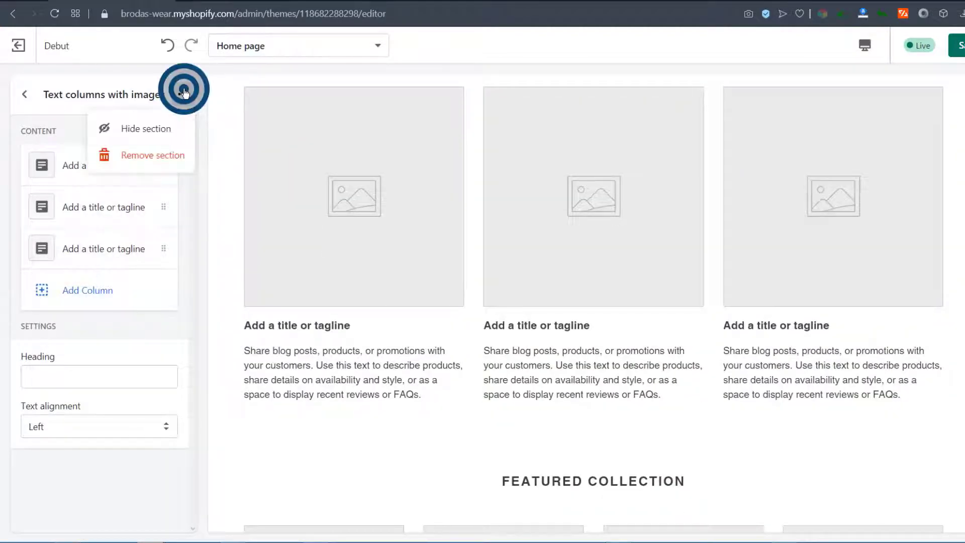
pyautogui.click(152, 157)
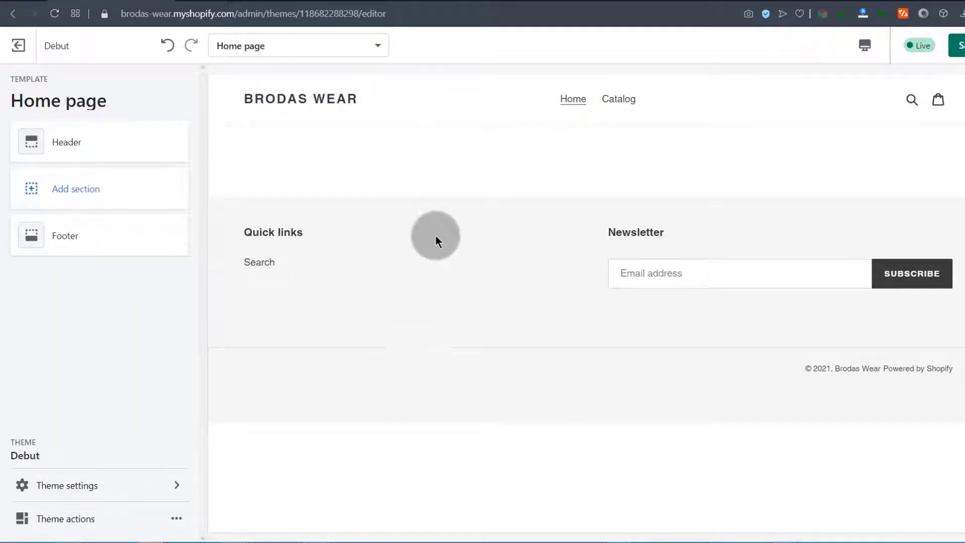
pyautogui.click(235, 1)
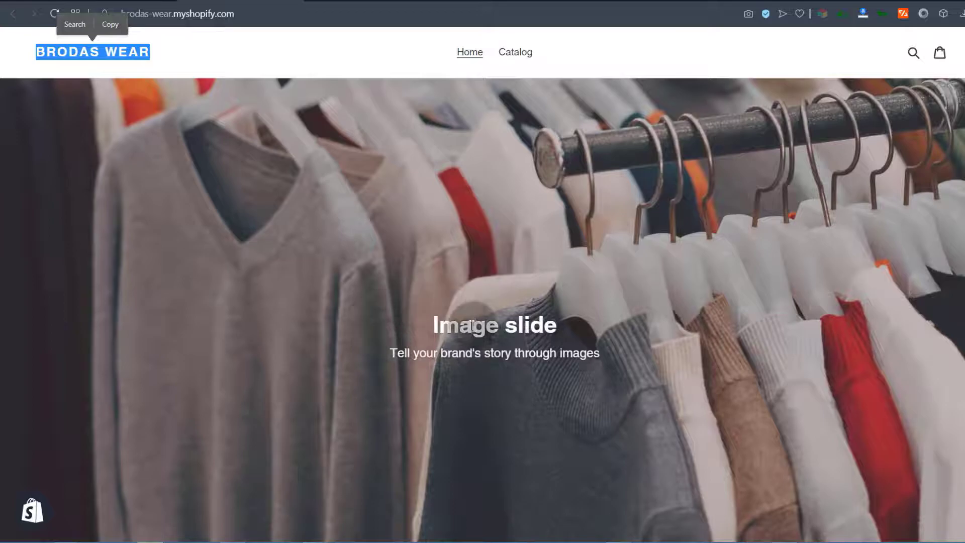
# Go back to the theme editor, where the Home page holds only header and footer
pyautogui.scroll(-4, 387, 309)
pyautogui.scroll(4, 375, 297)
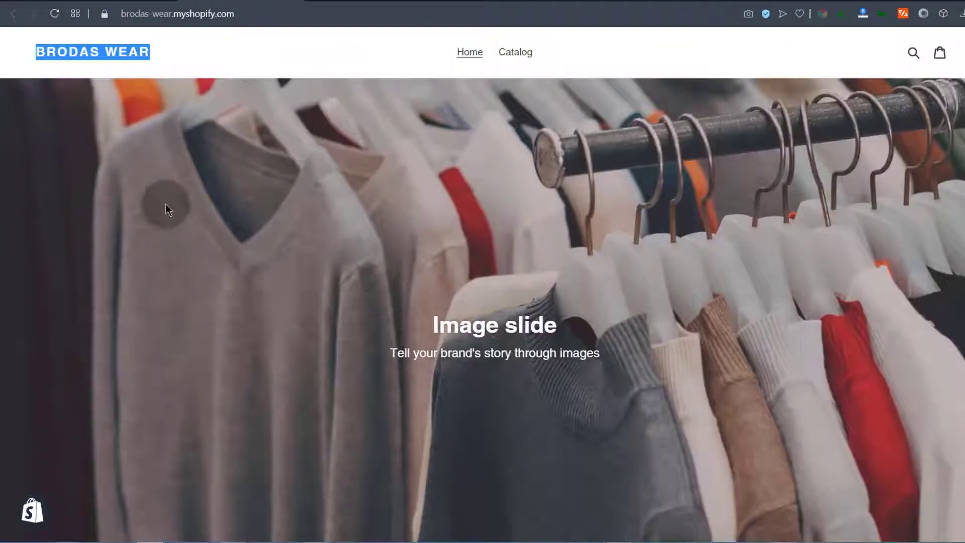
pyautogui.click(104, 4)
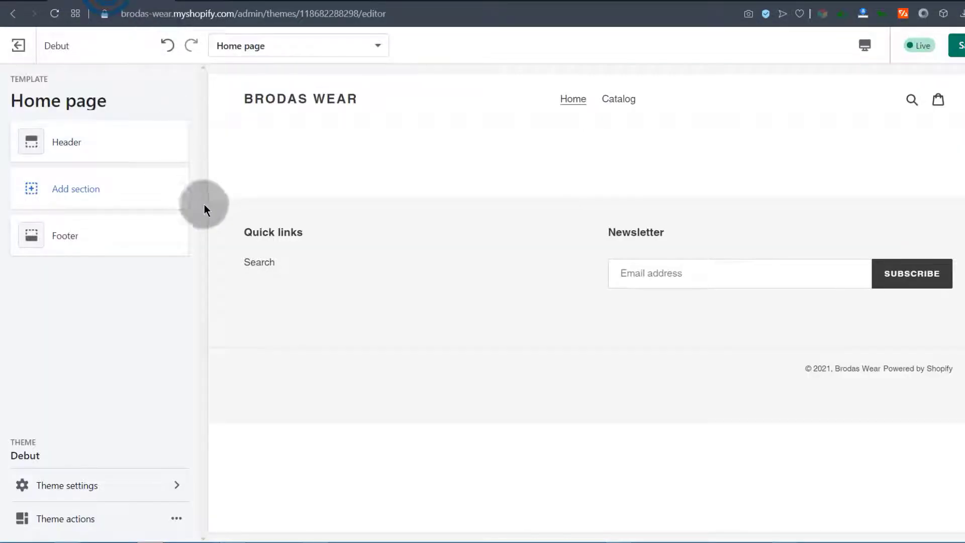
# Add a Slideshow section from the Image group to the emptied Home page
pyautogui.click(66, 190)
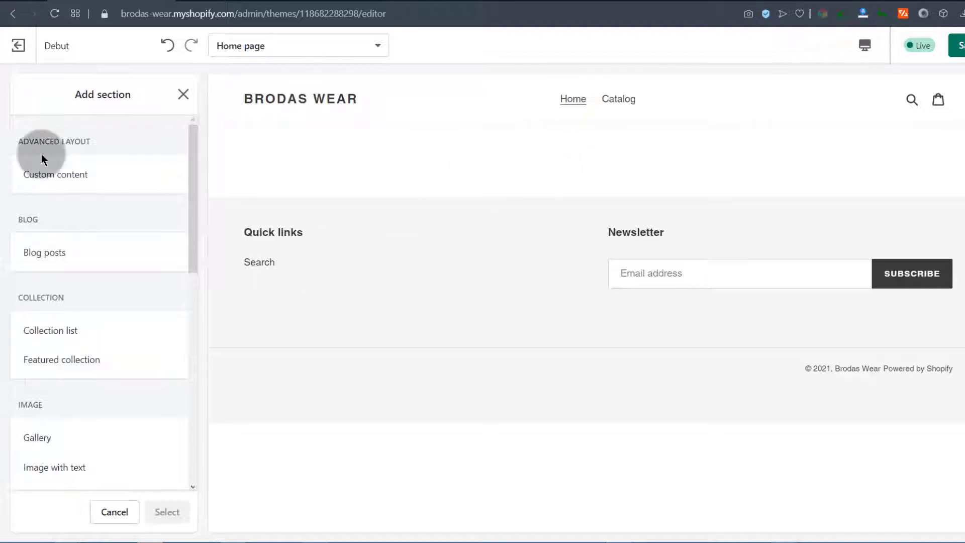
pyautogui.scroll(-5, 151, 191)
pyautogui.scroll(-3, 171, 211)
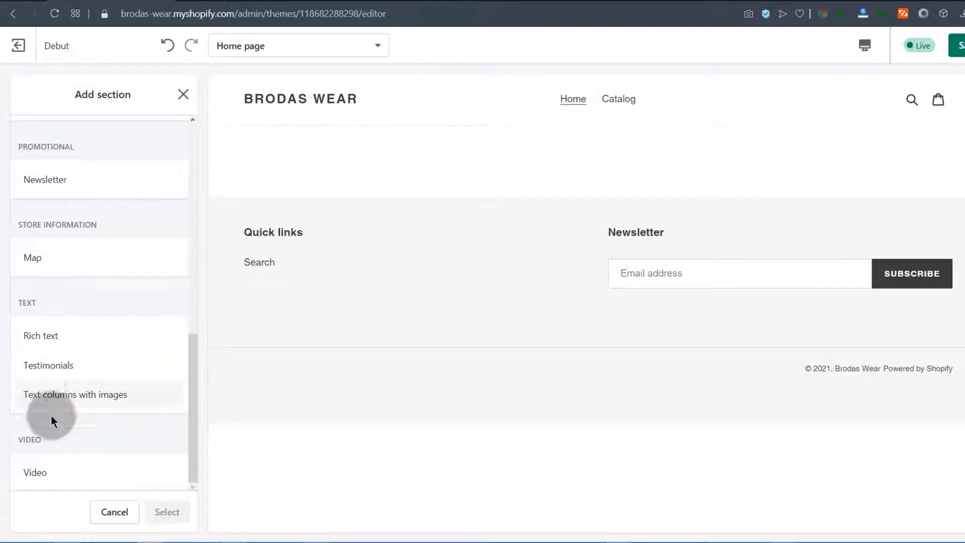
pyautogui.scroll(5, 38, 215)
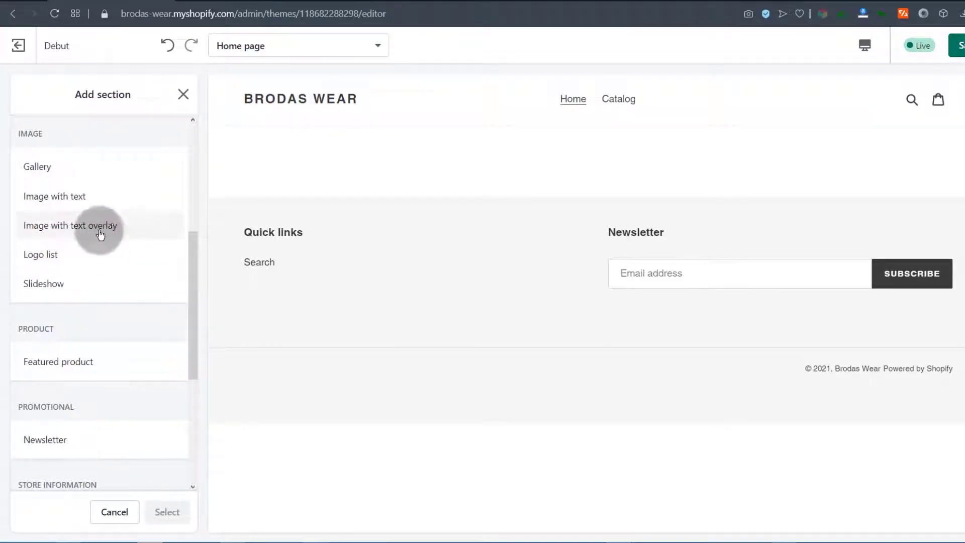
pyautogui.click(42, 283)
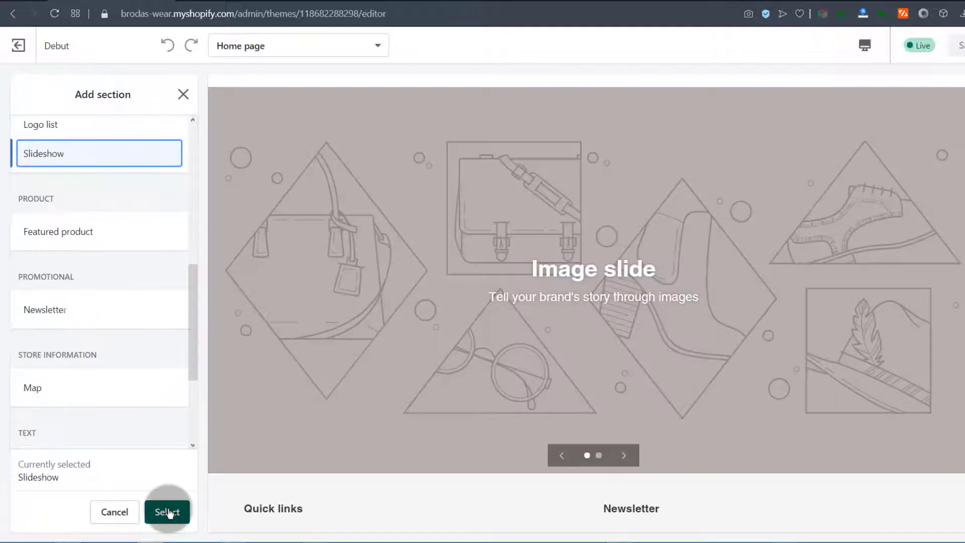
pyautogui.click(165, 511)
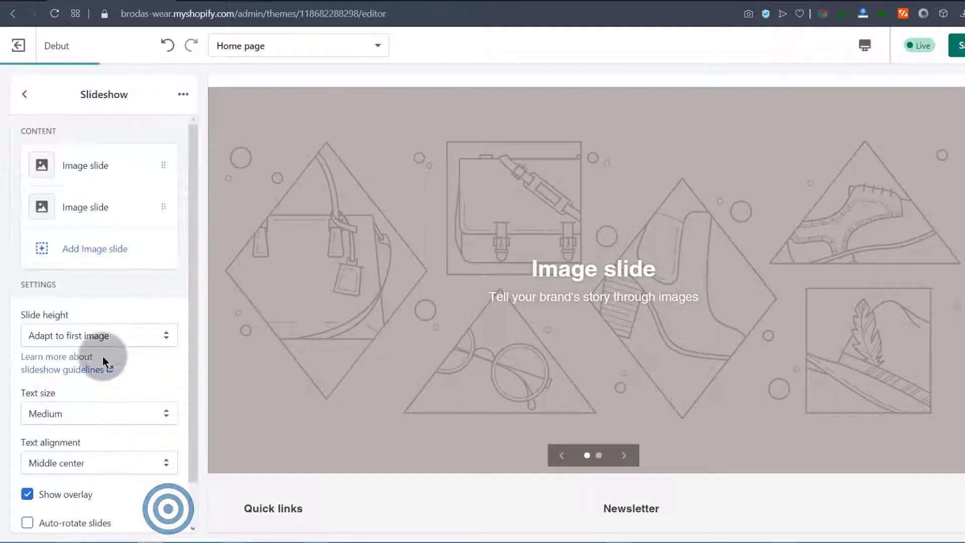
# Upload the black, blue and polo shirts picture as the first slide's image
pyautogui.click(43, 165)
pyautogui.click(96, 216)
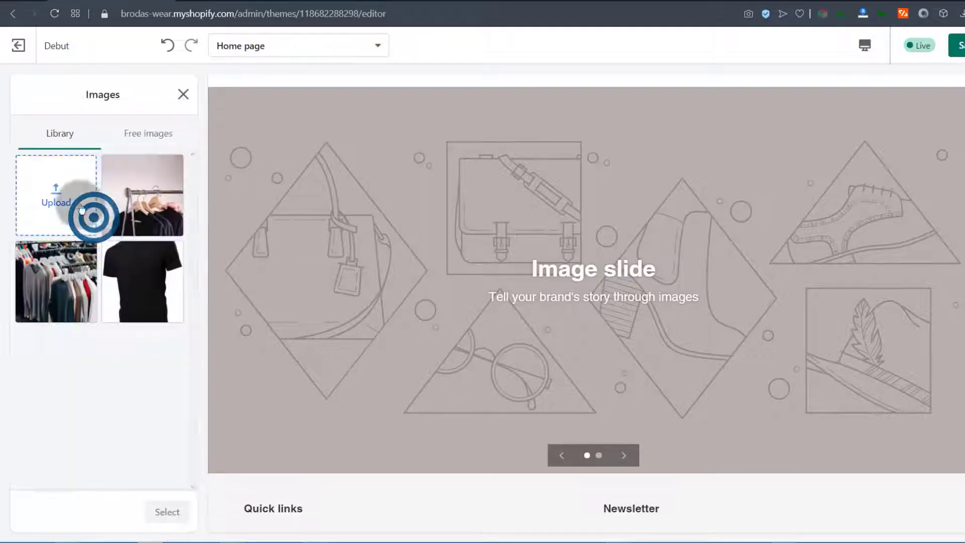
pyautogui.click(50, 196)
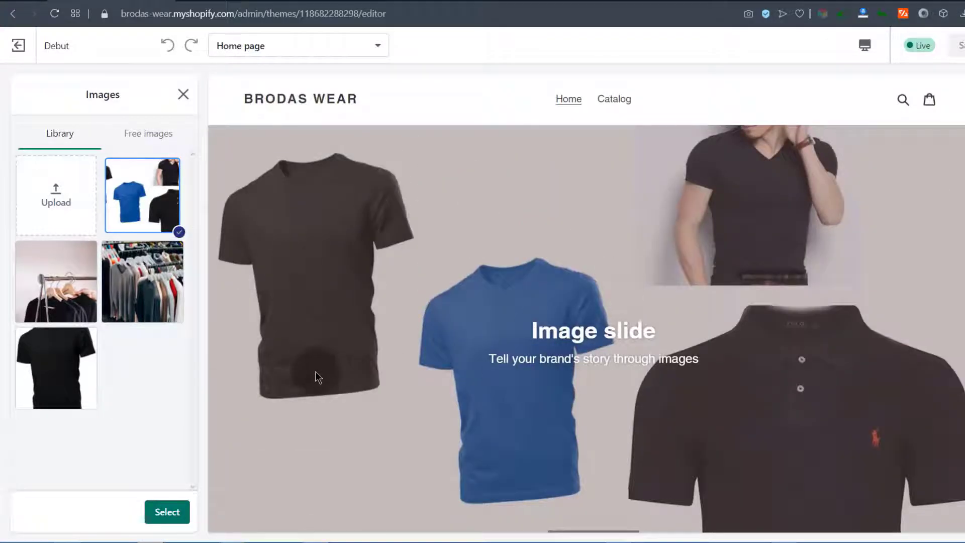
pyautogui.click(175, 515)
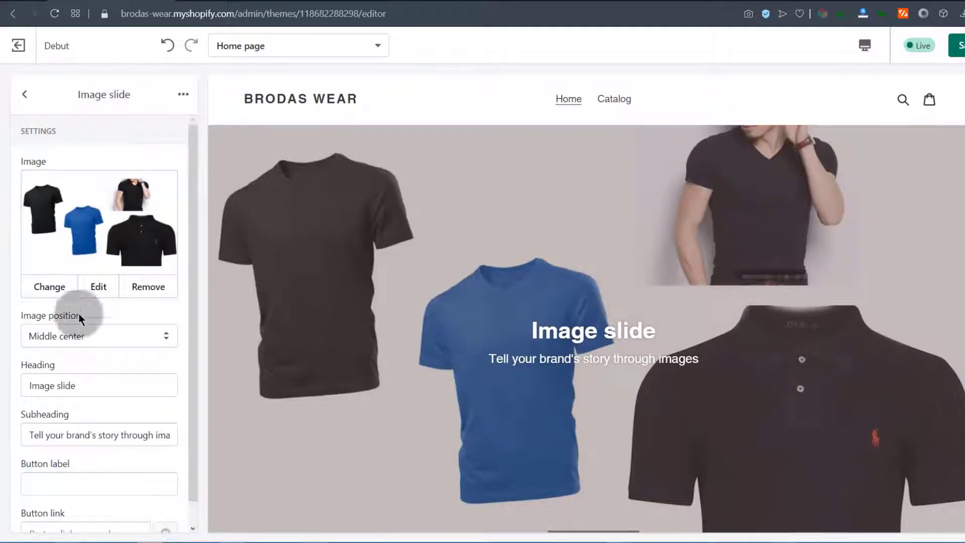
pyautogui.moveTo(534, 330); pyautogui.dragTo(673, 329)
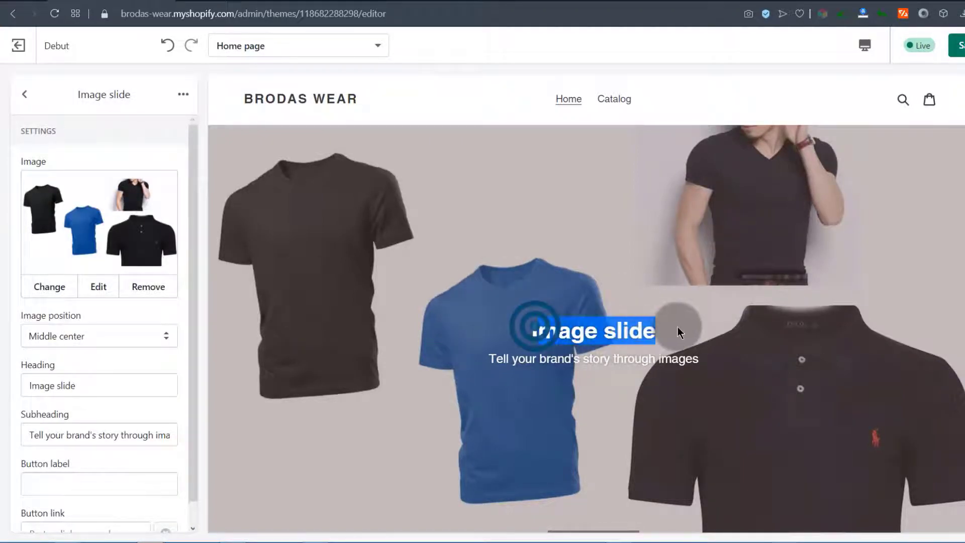
pyautogui.click(592, 341)
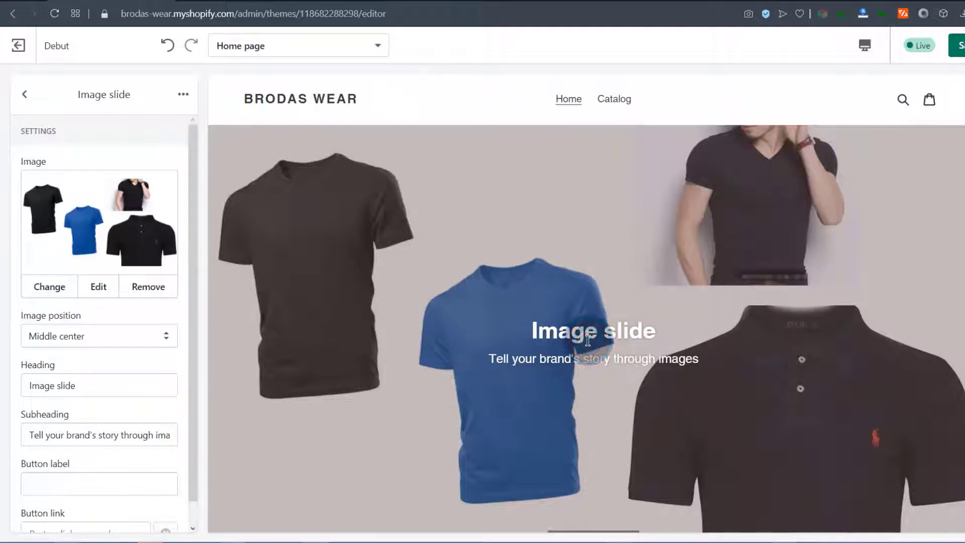
pyautogui.click(438, 325)
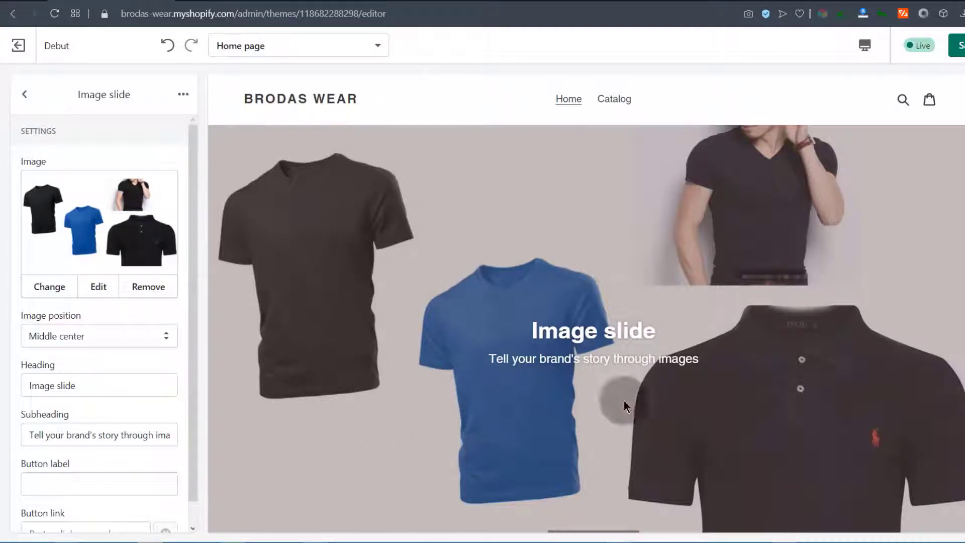
# Save the slideshow, reload the storefront to check it, and return to the editor
pyautogui.click(958, 45)
pyautogui.click(213, 1)
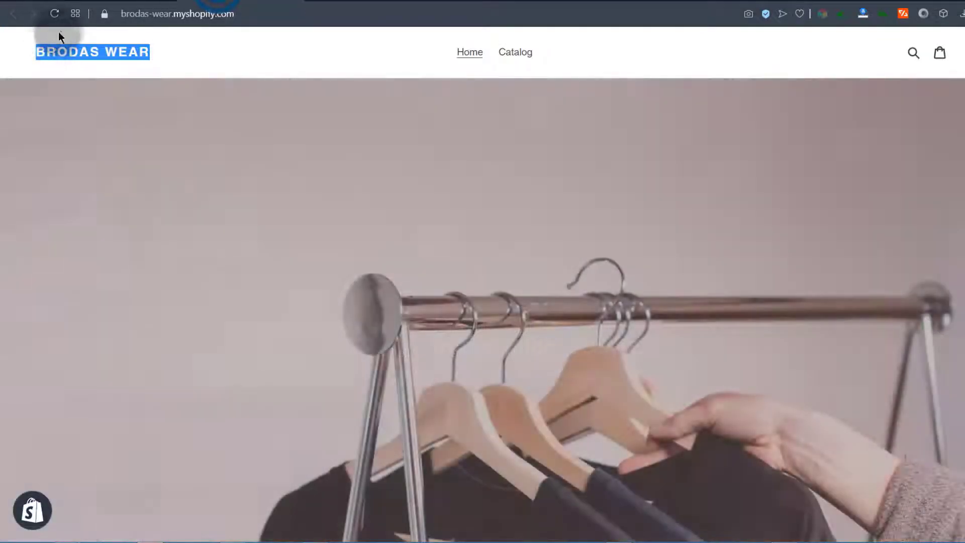
pyautogui.click(55, 14)
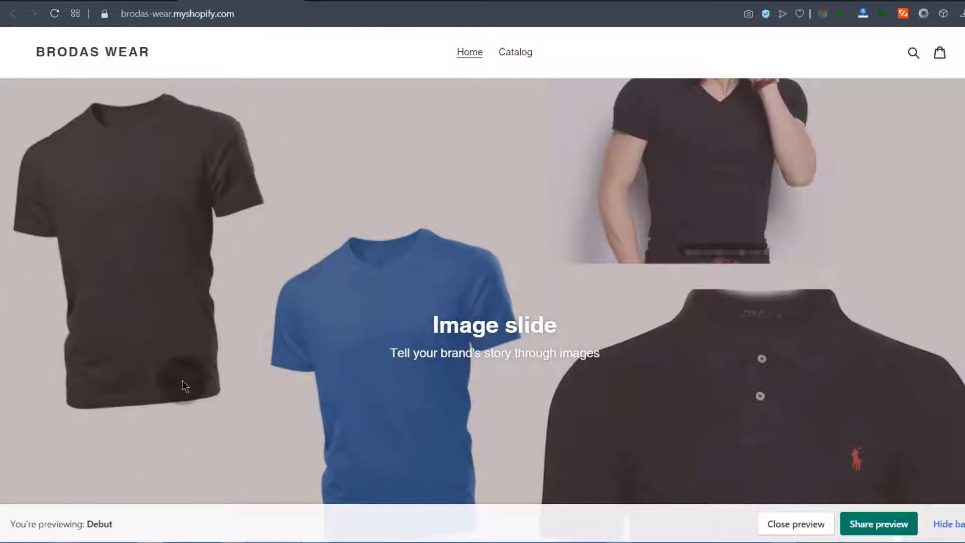
pyautogui.click(105, 1)
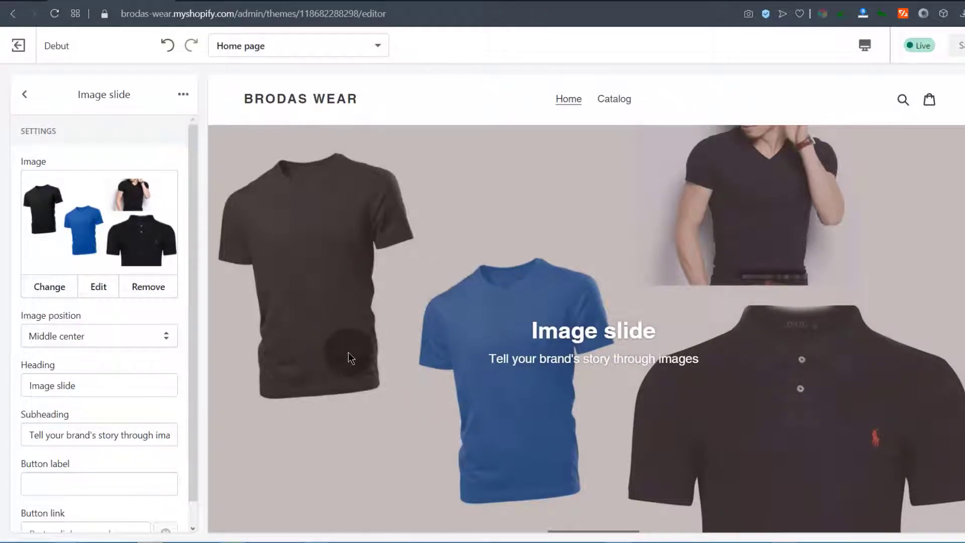
# Change the first slide's heading to 'We sell Men's Wear' with a men's-shirts subheading, and save
pyautogui.moveTo(189, 310); pyautogui.dragTo(189, 378)
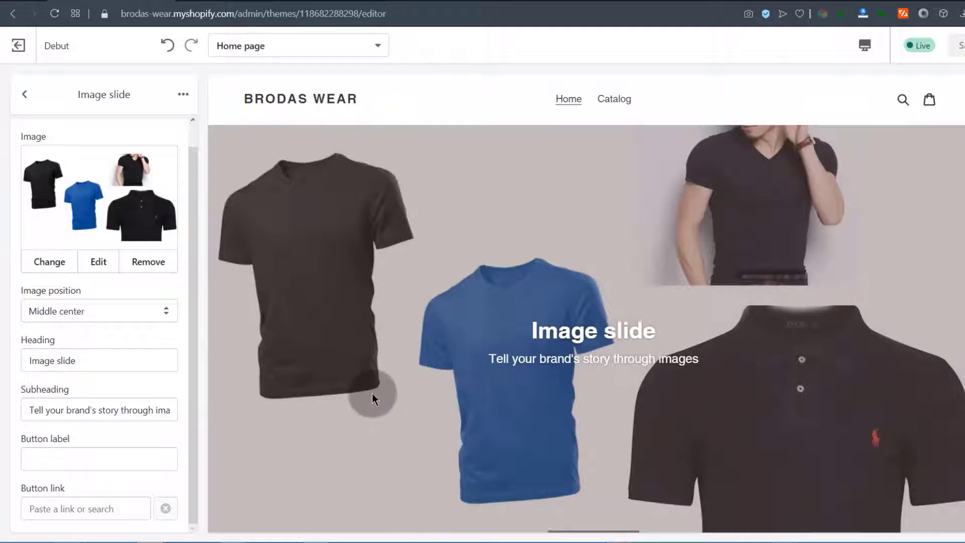
pyautogui.moveTo(85, 360); pyautogui.dragTo(20, 365)
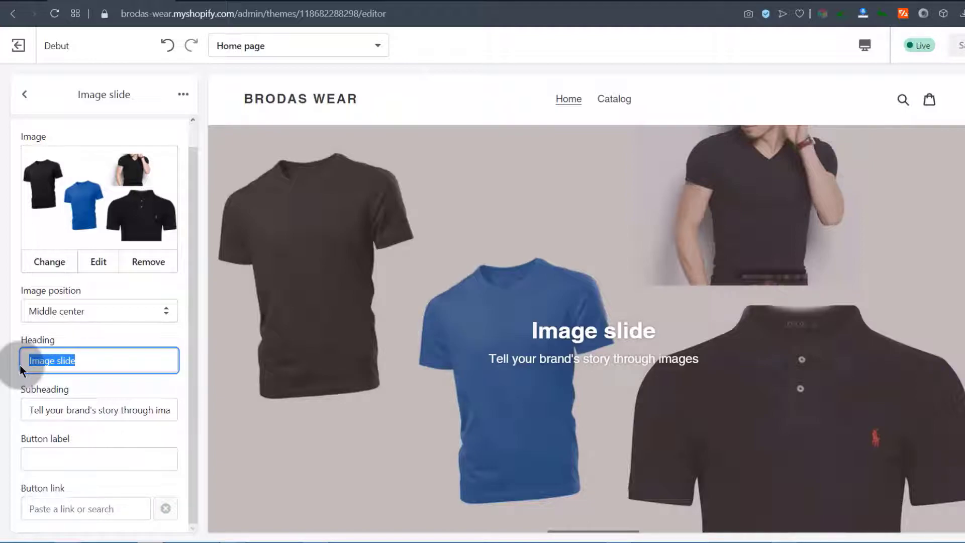
pyautogui.write('We sell')
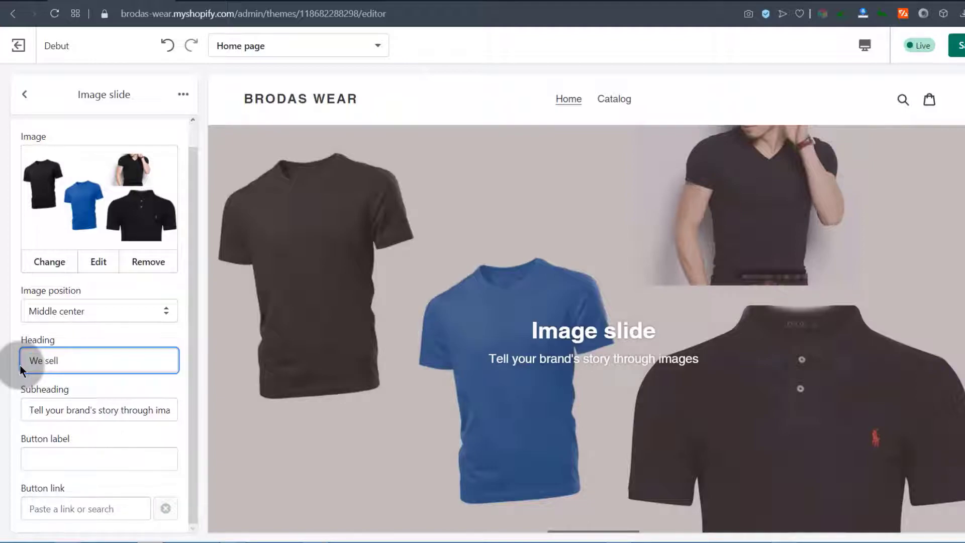
pyautogui.write(" Men's Wear")
pyautogui.click(48, 361)
pyautogui.click(57, 405)
pyautogui.click(29, 405)
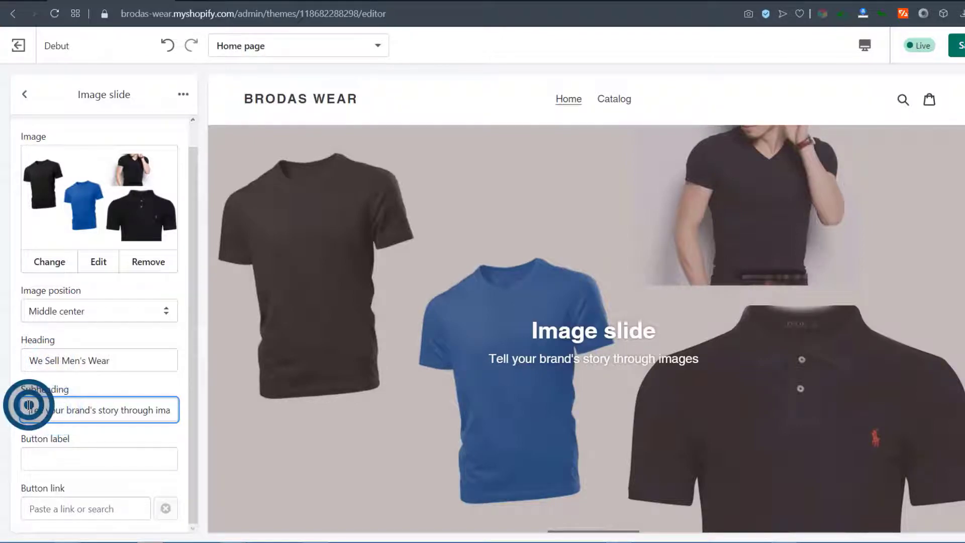
pyautogui.moveTo(29, 405); pyautogui.dragTo(189, 392)
pyautogui.write("brodas Wear sells men's")
pyautogui.write(' shirts, T-Shirts, polos and and more.')
pyautogui.click(90, 412)
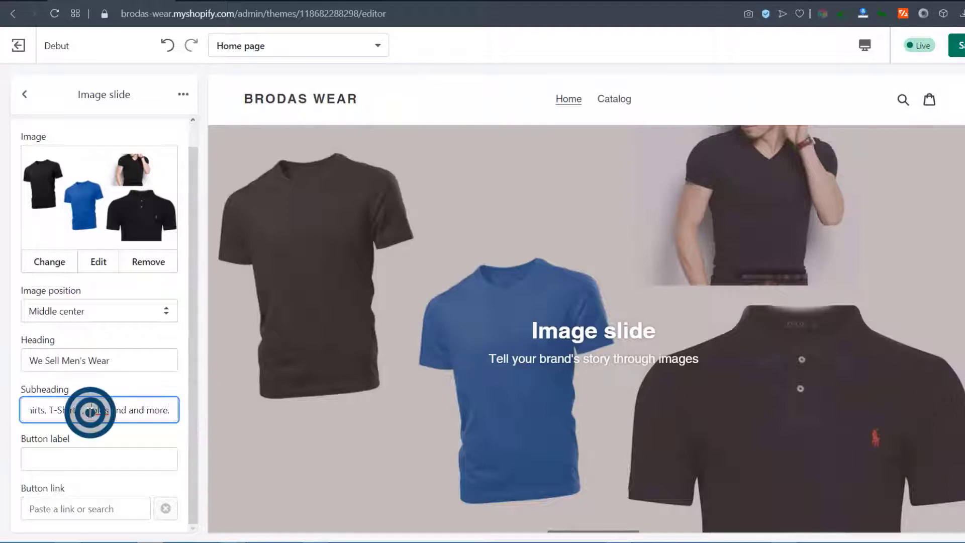
pyautogui.click(961, 46)
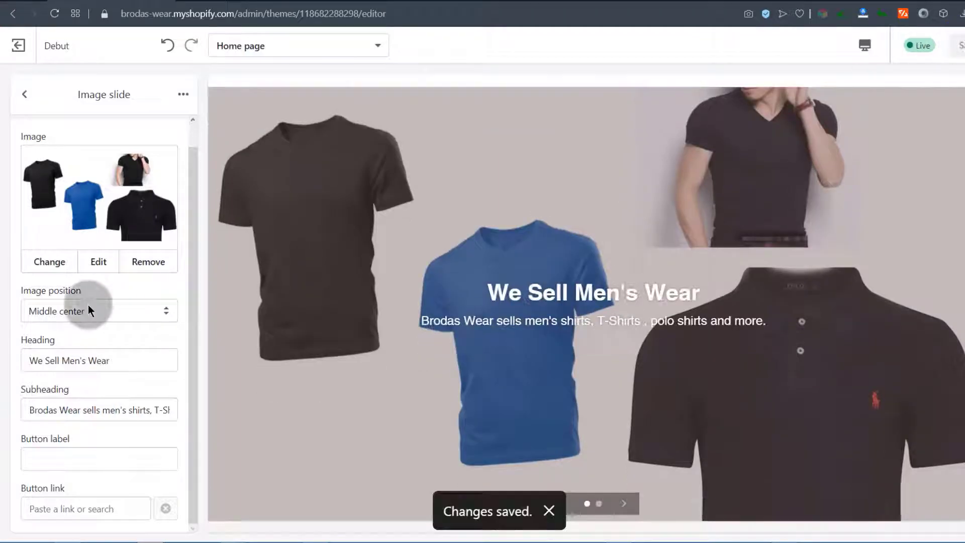
# Add a 'View Catalogue' button linking to Products > All Products and save with Ctrl+S
pyautogui.click(44, 449)
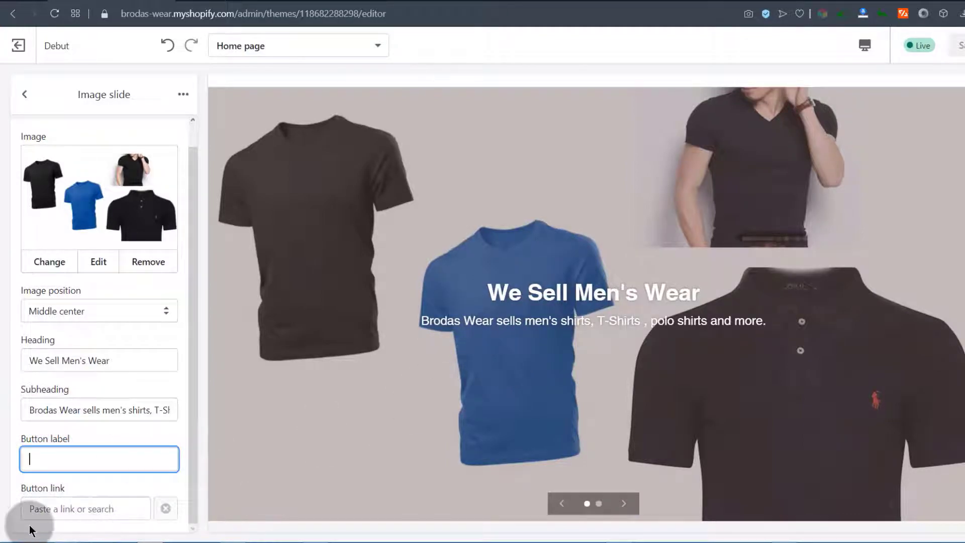
pyautogui.click(48, 458)
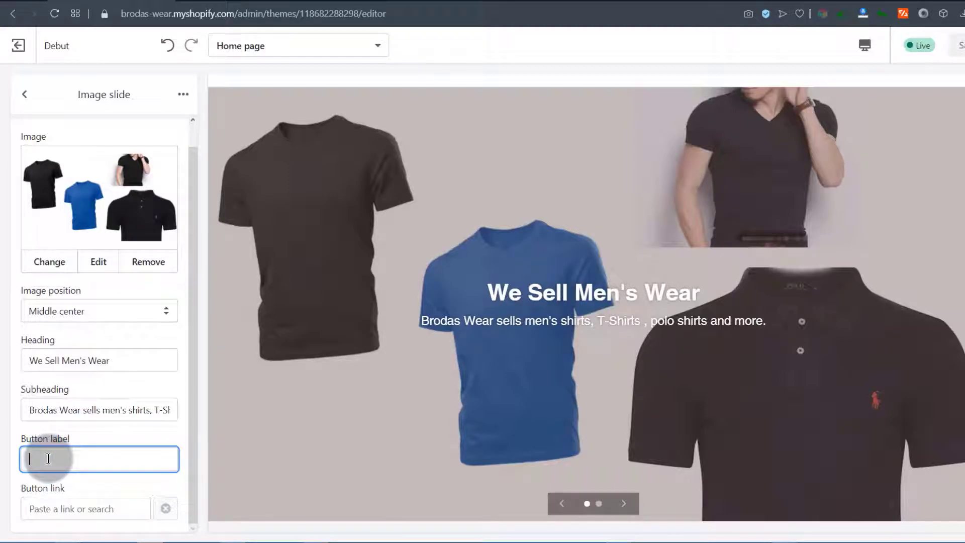
pyautogui.write('View Catalogue')
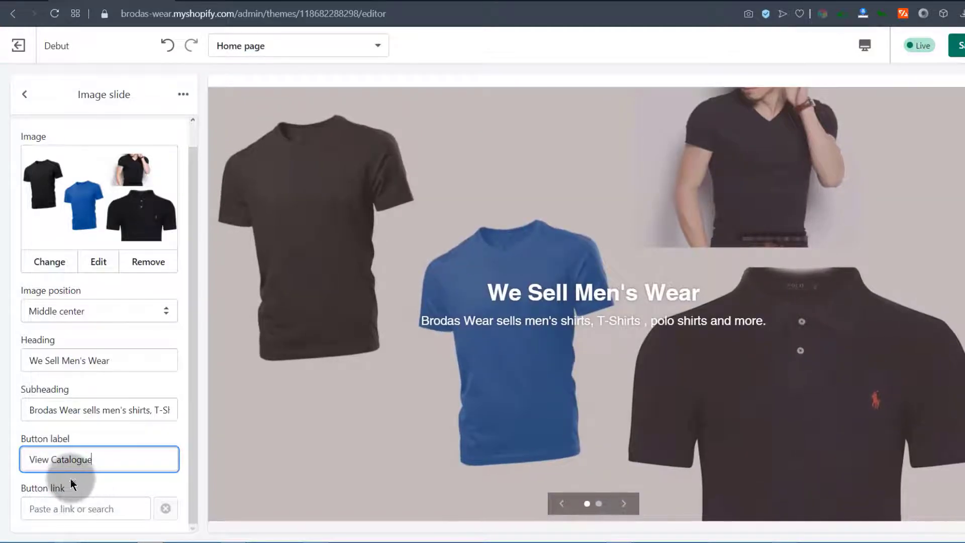
pyautogui.click(68, 510)
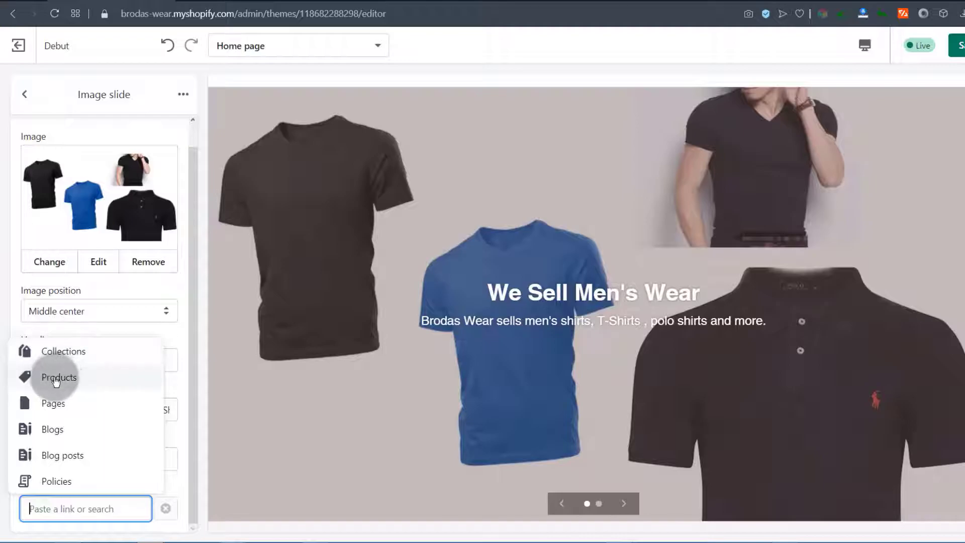
pyautogui.click(56, 378)
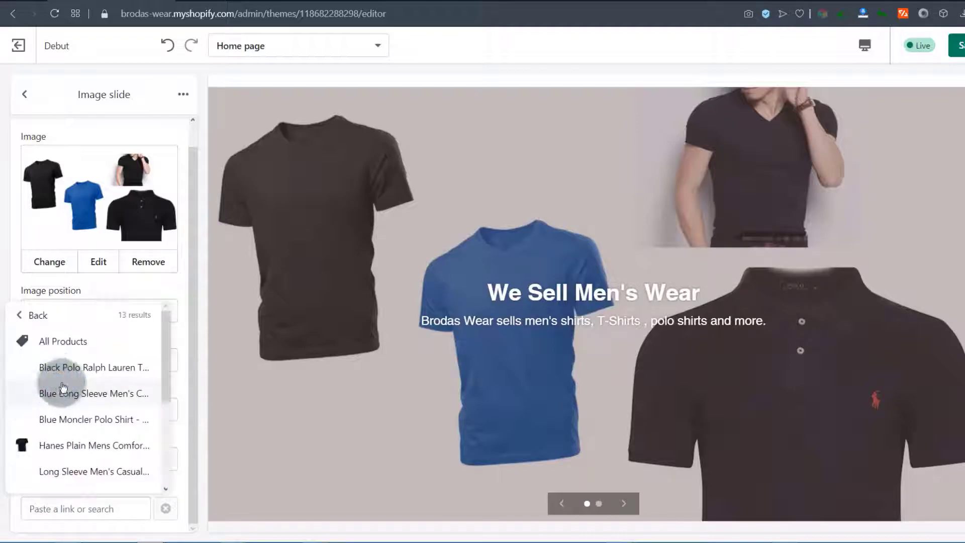
pyautogui.click(57, 350)
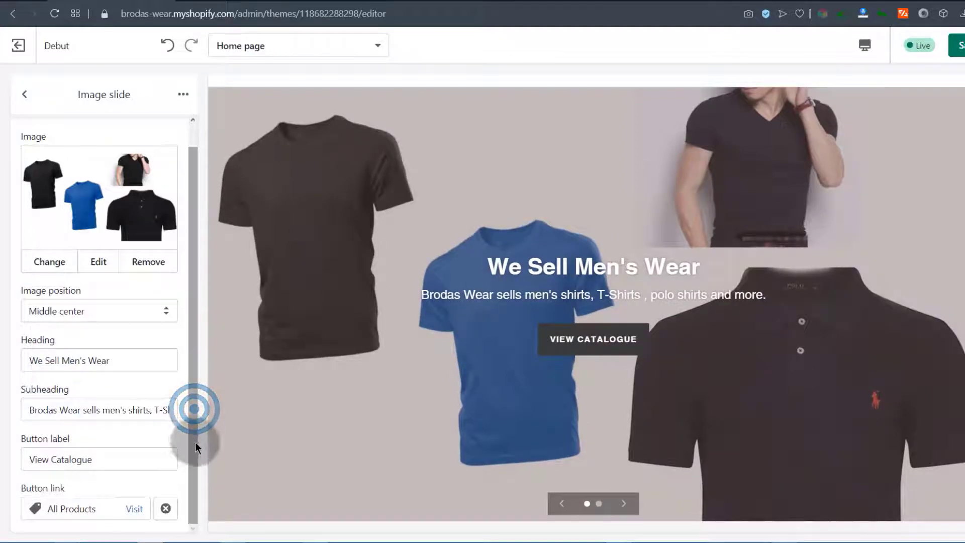
pyautogui.hotkey('ctrl', 's')
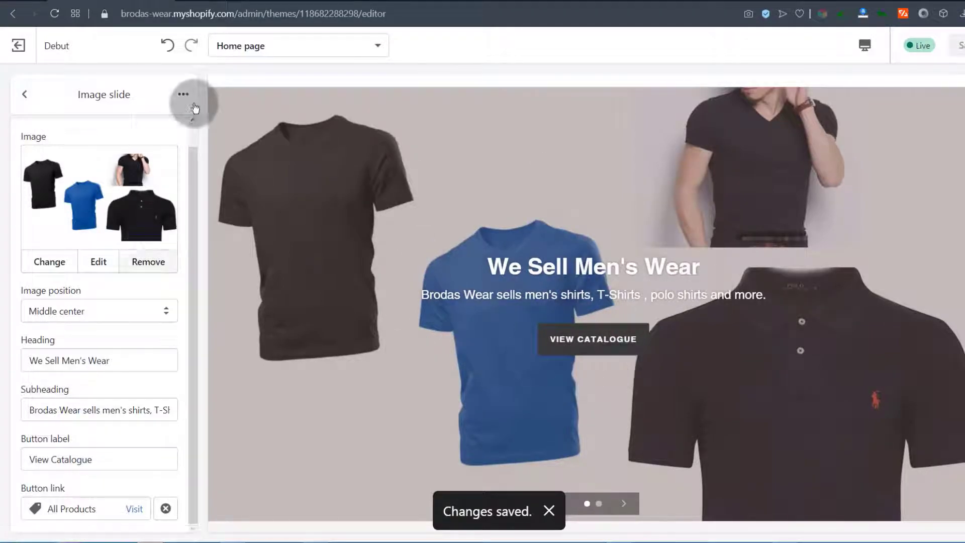
# Go back to the section list and open the theme's Colors settings
pyautogui.click(25, 94)
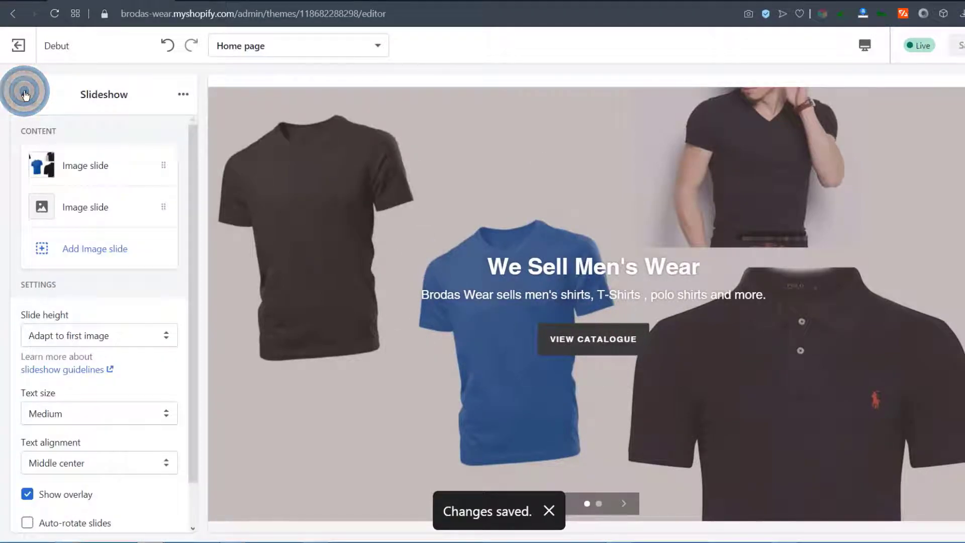
pyautogui.scroll(-1, 22, 380)
pyautogui.scroll(1, 37, 205)
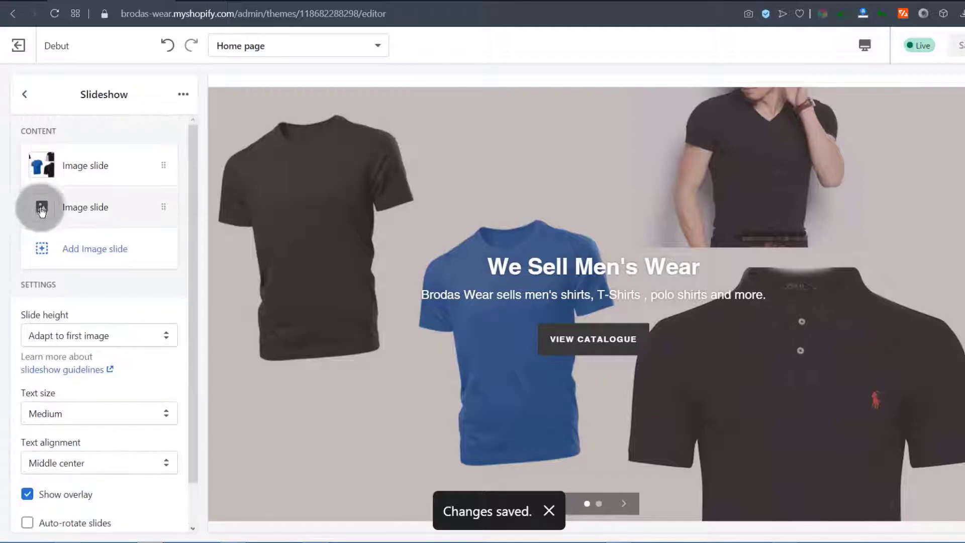
pyautogui.click(28, 96)
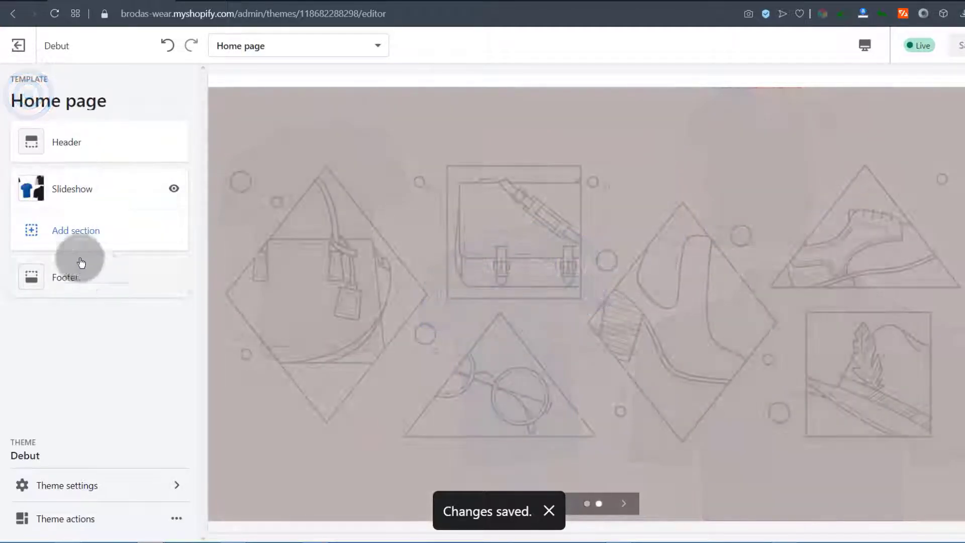
pyautogui.click(65, 485)
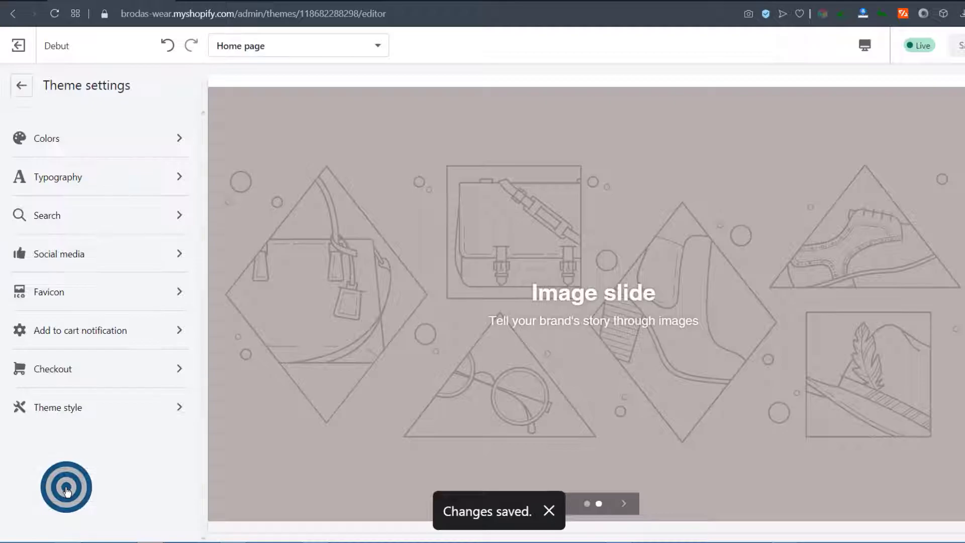
pyautogui.click(61, 138)
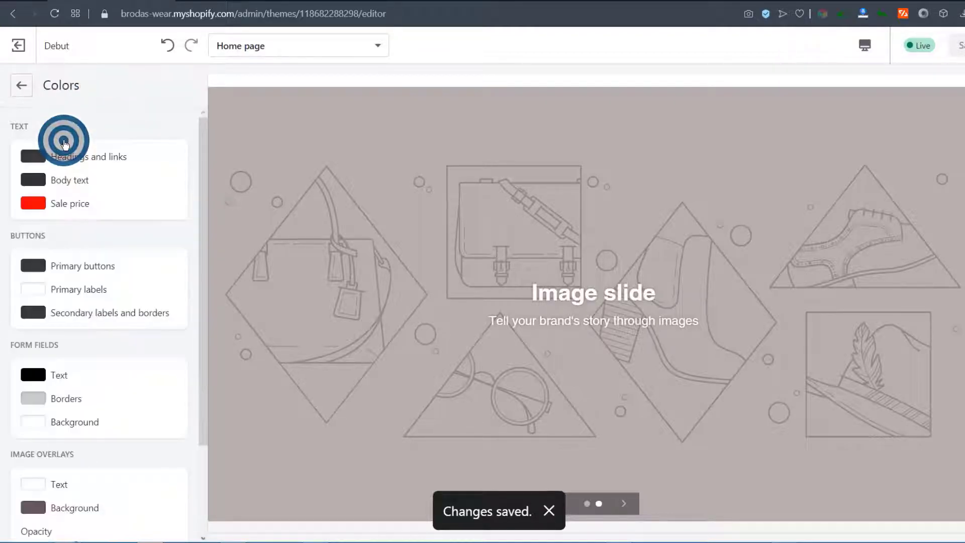
# Leave Colors and Theme settings for the Home page section list, then reload the editor
pyautogui.scroll(-2, 95, 374)
pyautogui.scroll(3, 87, 366)
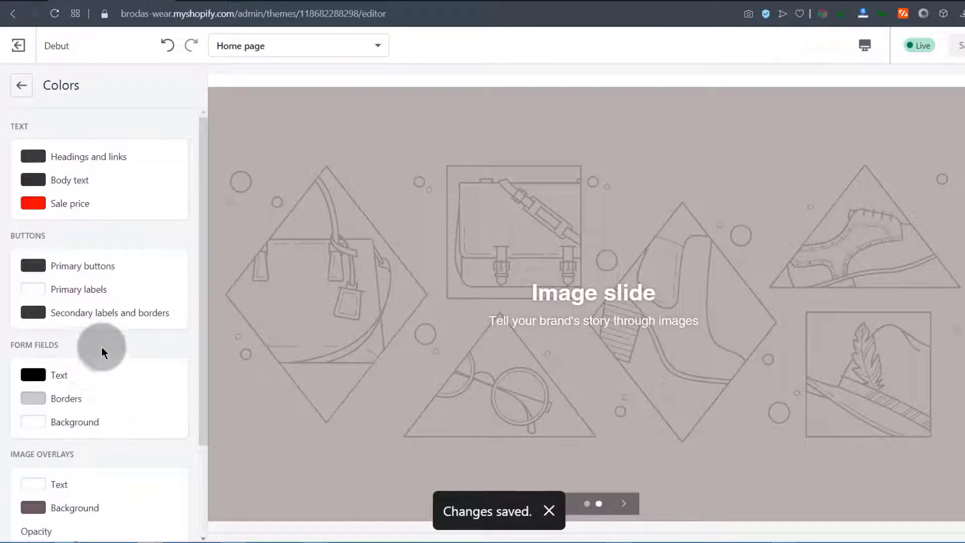
pyautogui.scroll(-3, 101, 349)
pyautogui.scroll(3, 25, 389)
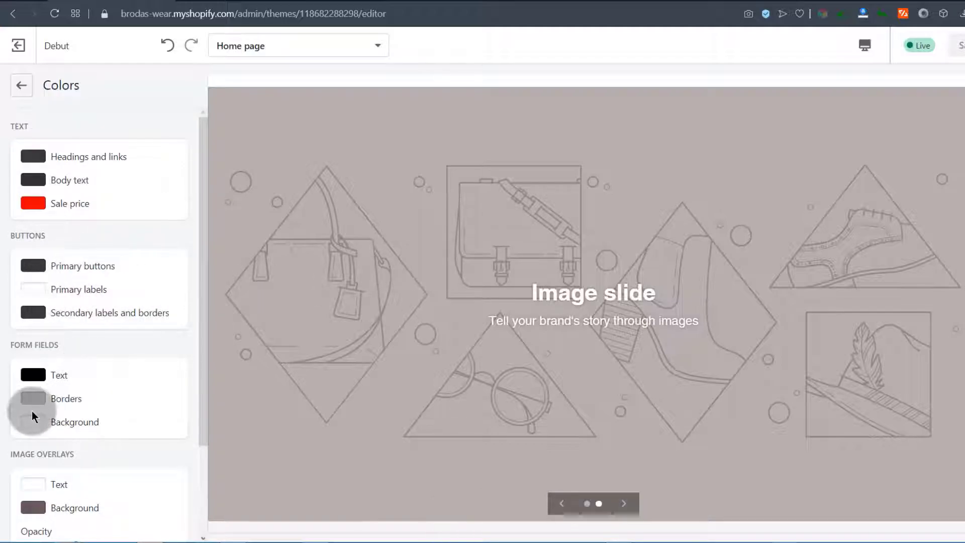
pyautogui.scroll(2, 65, 430)
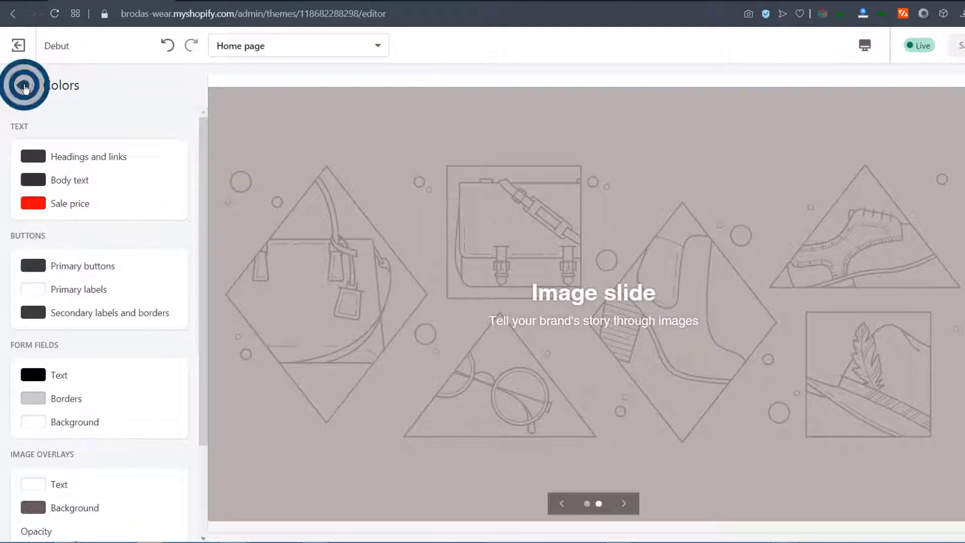
pyautogui.click(22, 86)
pyautogui.click(24, 86)
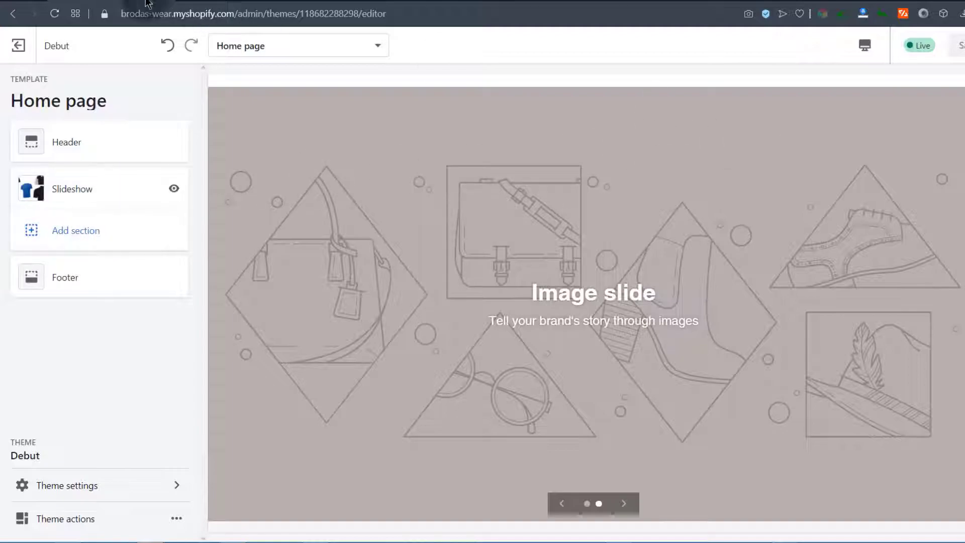
pyautogui.click(55, 16)
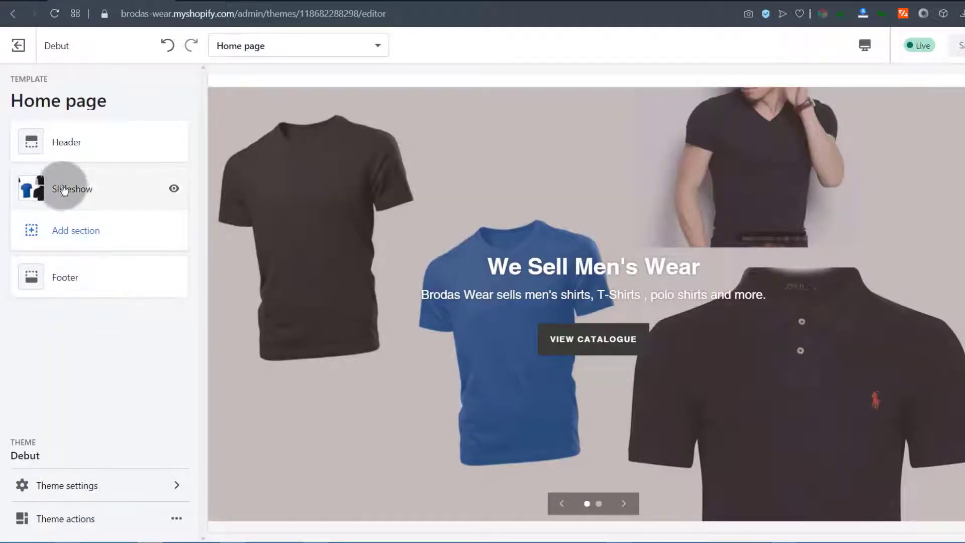
# Set the Slideshow's slide height to Medium and text size to Large
pyautogui.click(68, 189)
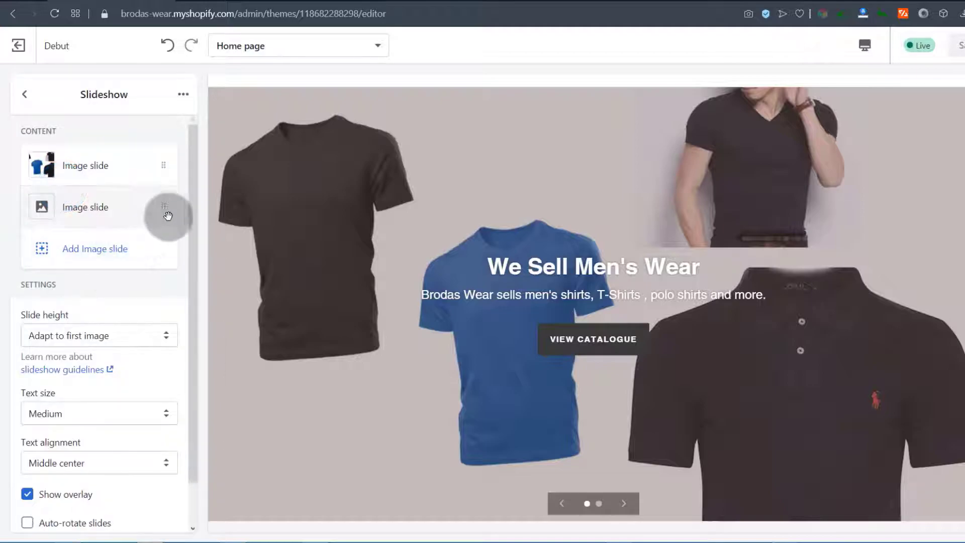
pyautogui.moveTo(195, 197); pyautogui.dragTo(194, 261)
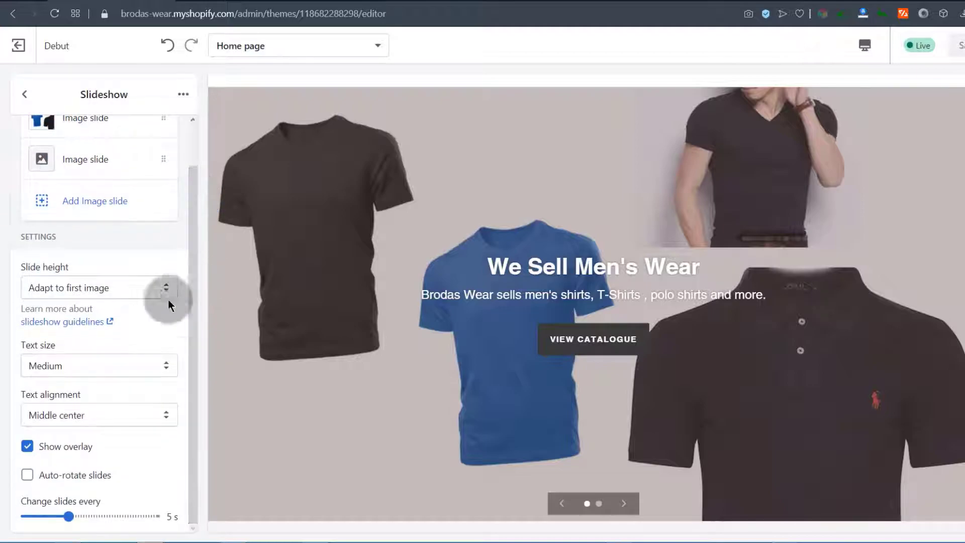
pyautogui.click(55, 288)
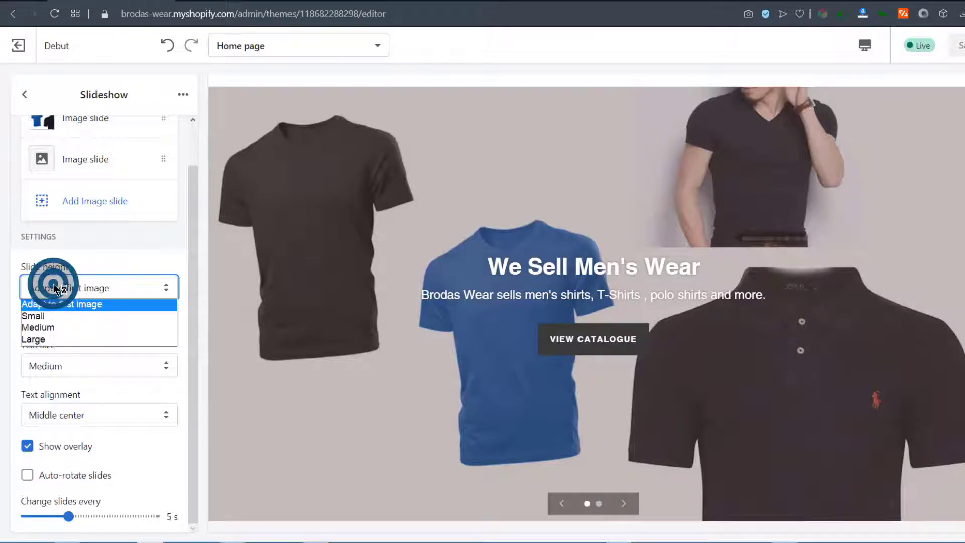
pyautogui.click(43, 325)
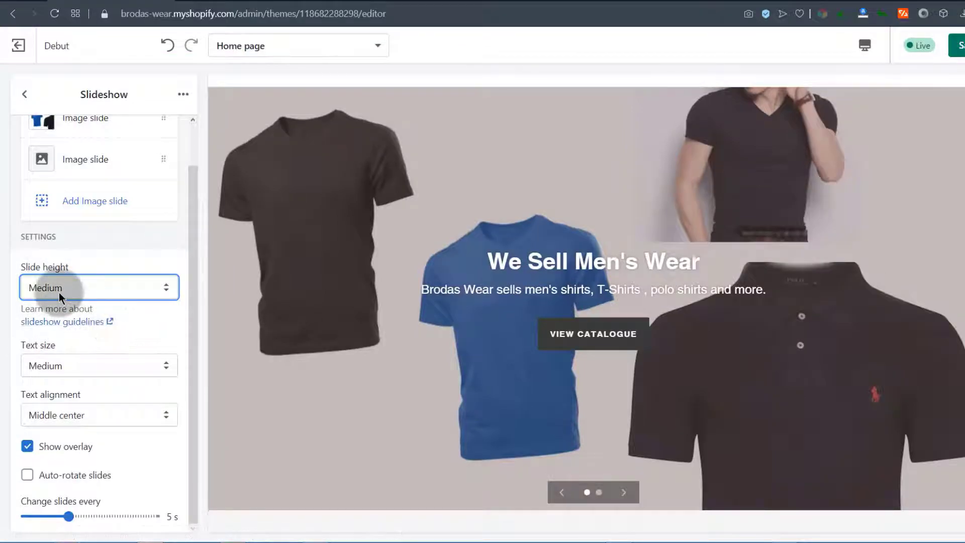
pyautogui.click(83, 366)
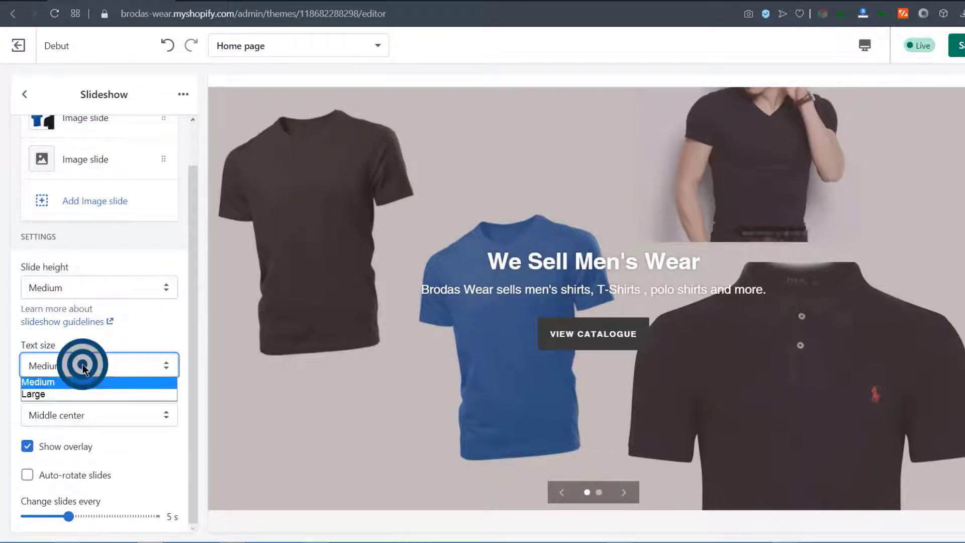
pyautogui.click(36, 394)
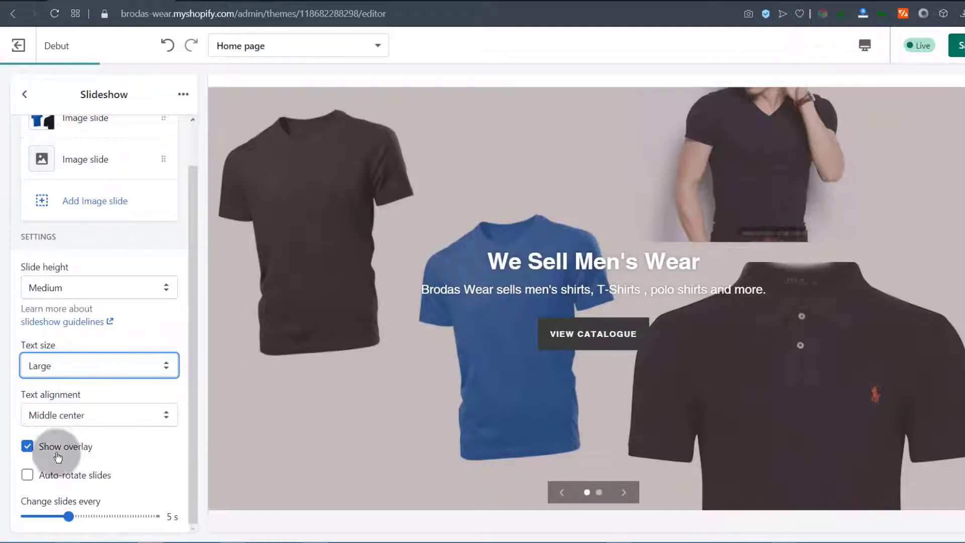
# Keep Show overlay on and turn on Auto-rotate slides every 5 s
pyautogui.moveTo(193, 351); pyautogui.dragTo(191, 396)
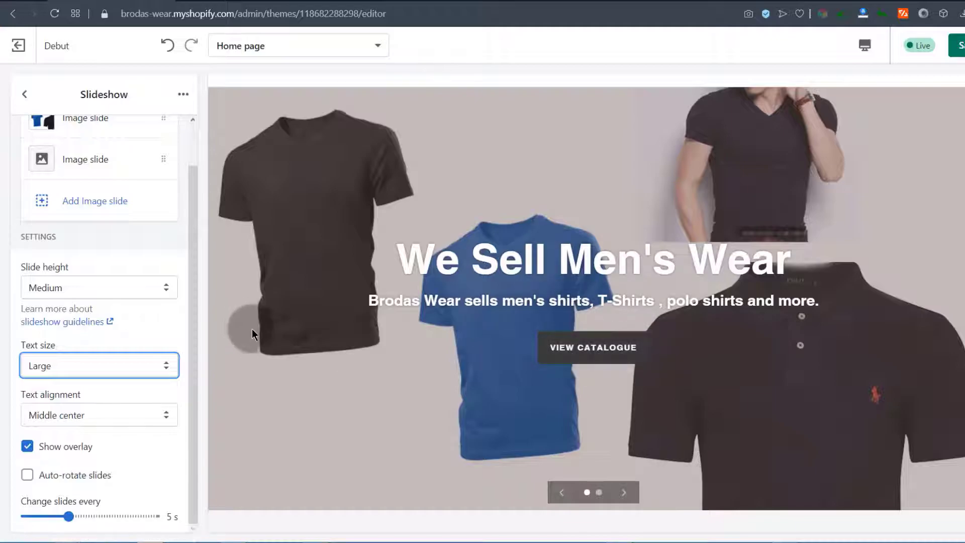
pyautogui.click(28, 446)
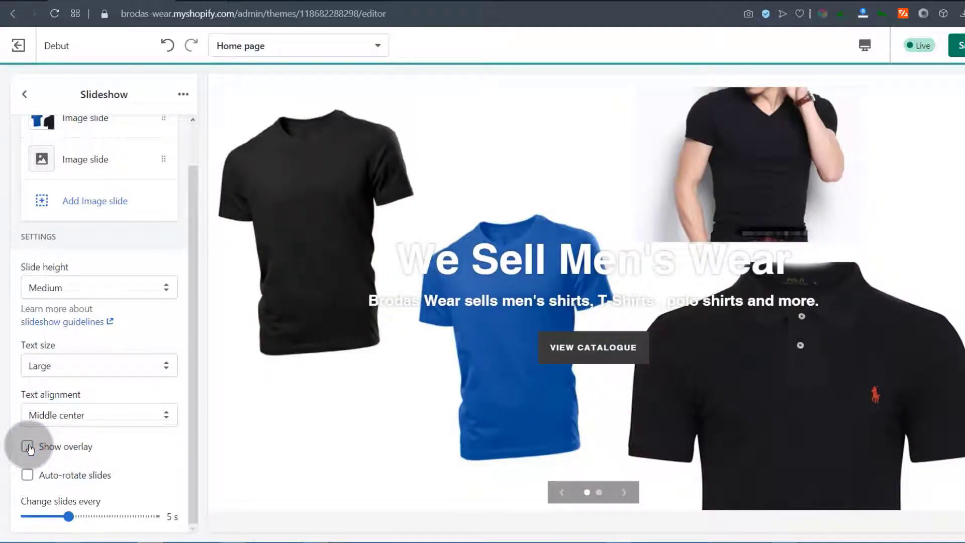
pyautogui.click(28, 446)
pyautogui.click(28, 475)
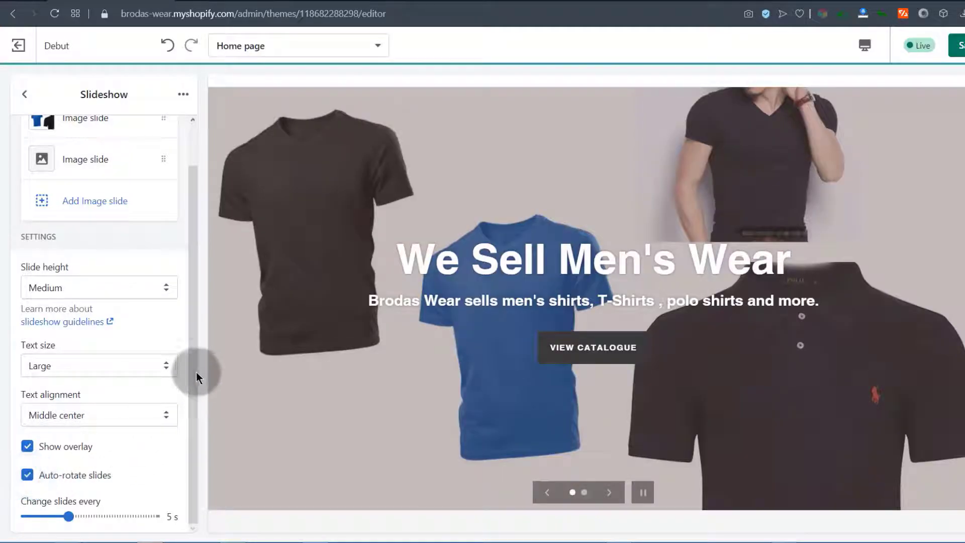
pyautogui.click(195, 370)
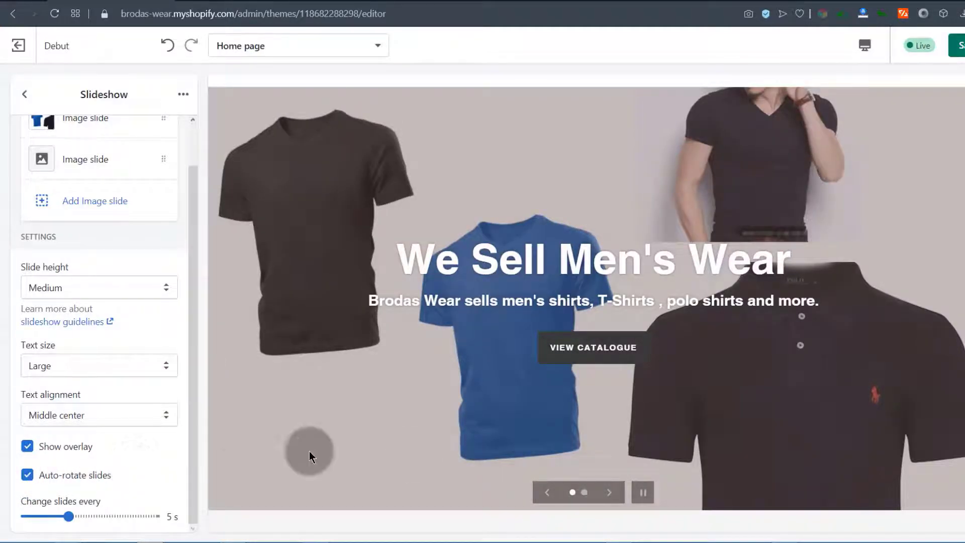
pyautogui.click(27, 475)
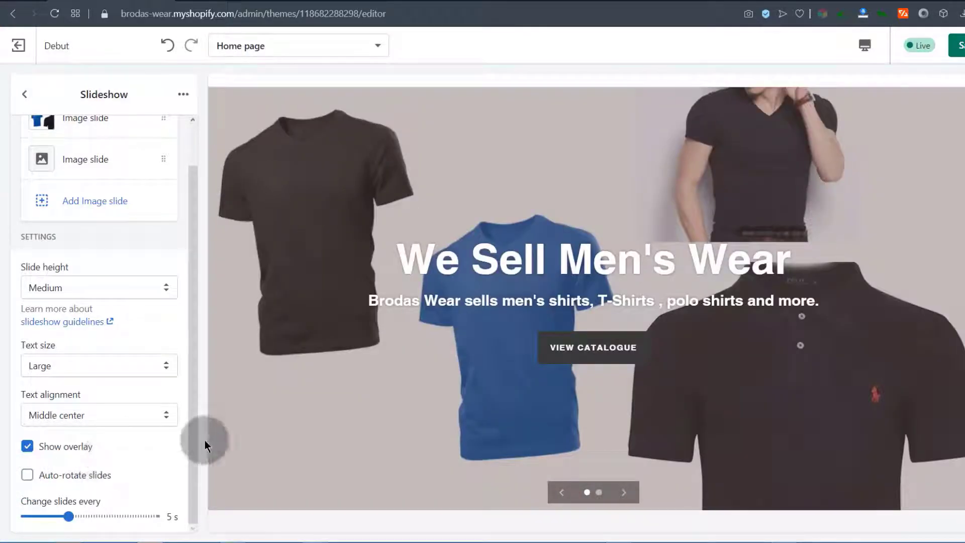
pyautogui.click(27, 475)
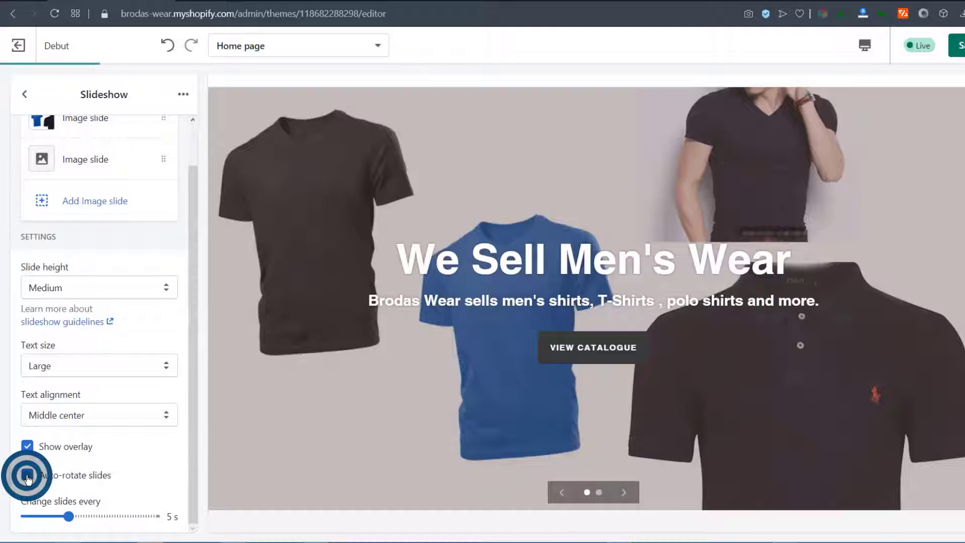
pyautogui.click(188, 340)
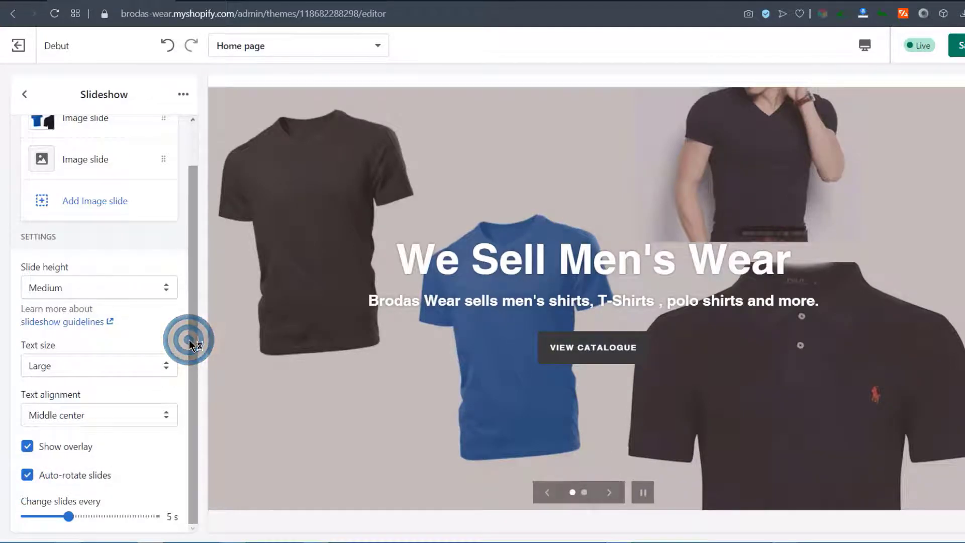
pyautogui.moveTo(189, 339); pyautogui.dragTo(189, 289)
# Upload the formal shirts photo as the second slide's image
pyautogui.click(82, 202)
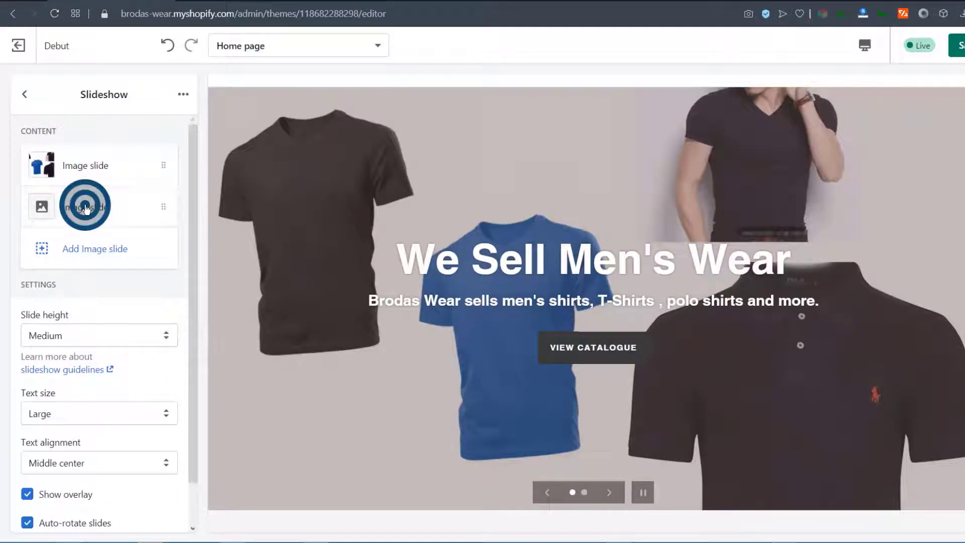
pyautogui.click(101, 217)
pyautogui.click(59, 202)
pyautogui.click(543, 292)
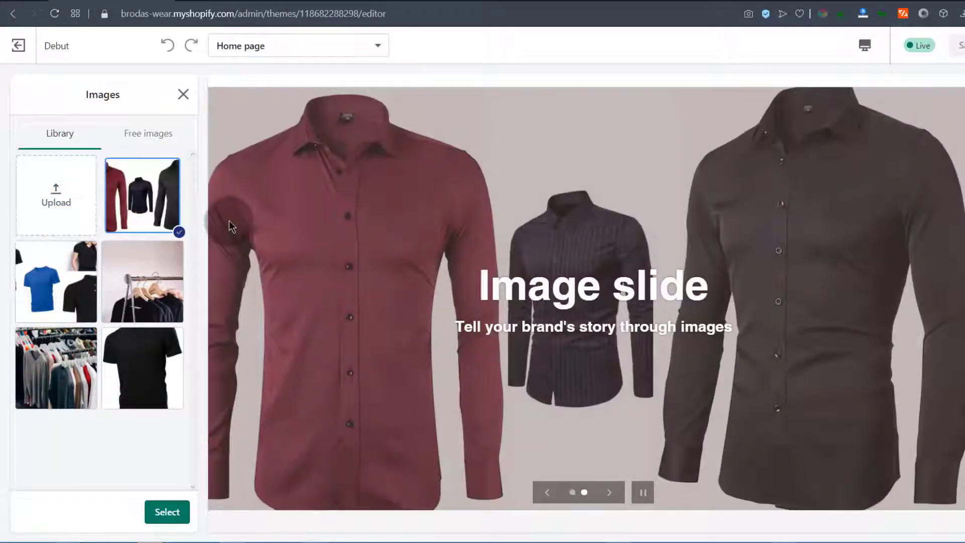
pyautogui.click(168, 513)
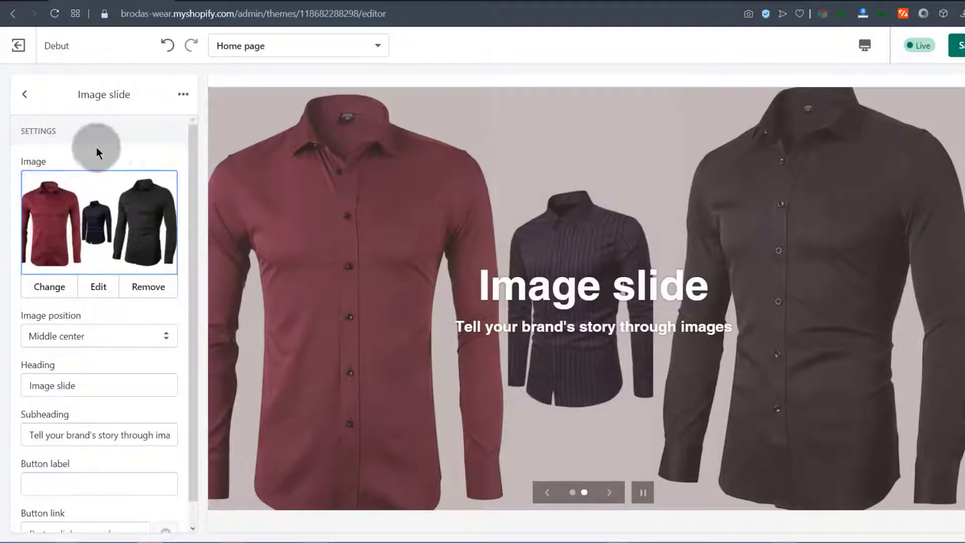
# Retitle the second slide 'Formal and Casual Wear for men' and update its subheading
pyautogui.scroll(-1, 113, 336)
pyautogui.click(88, 357)
pyautogui.moveTo(69, 358); pyautogui.dragTo(11, 366)
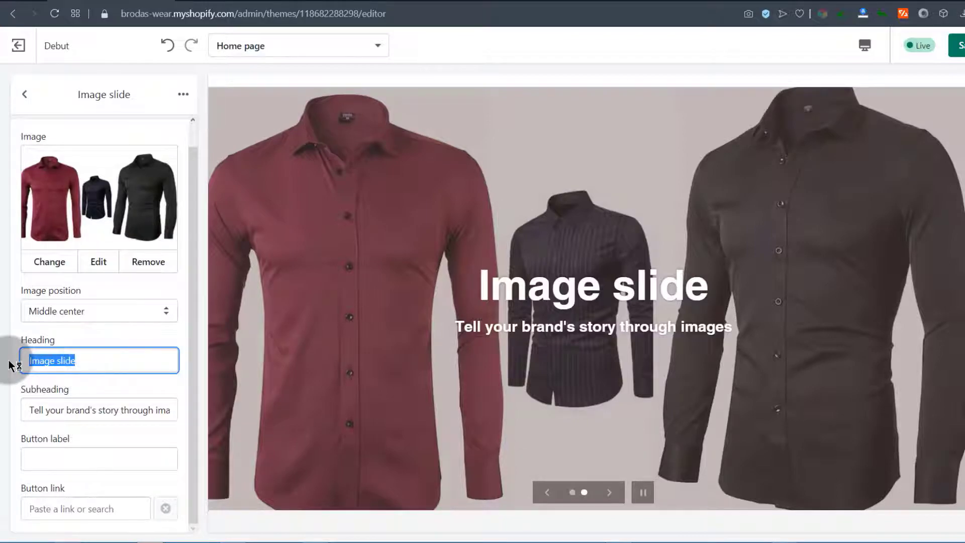
pyautogui.write('Formal and Informal Wear for men')
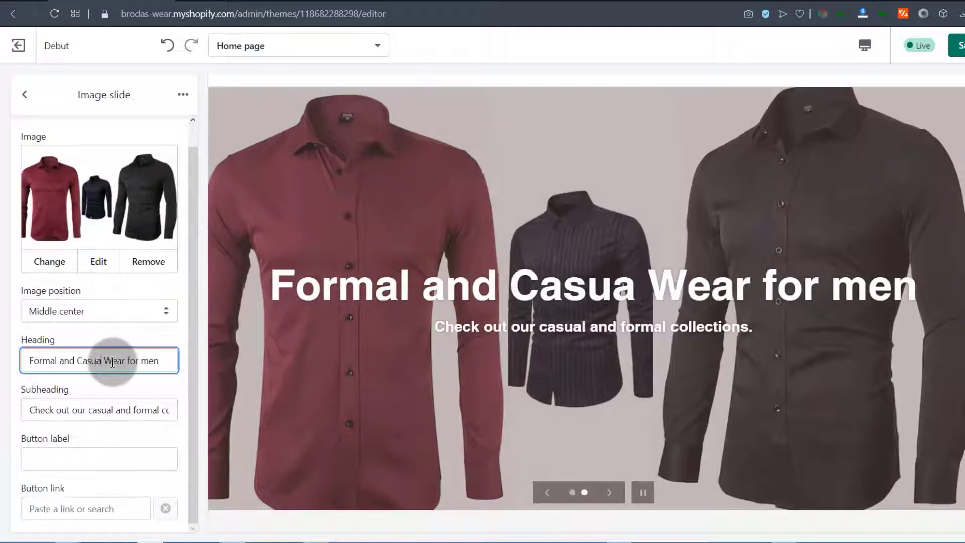
pyautogui.write('l')
# Give the slide a 'View formal Shirts' button linking to the Formal Shirts collection
pyautogui.click(193, 337)
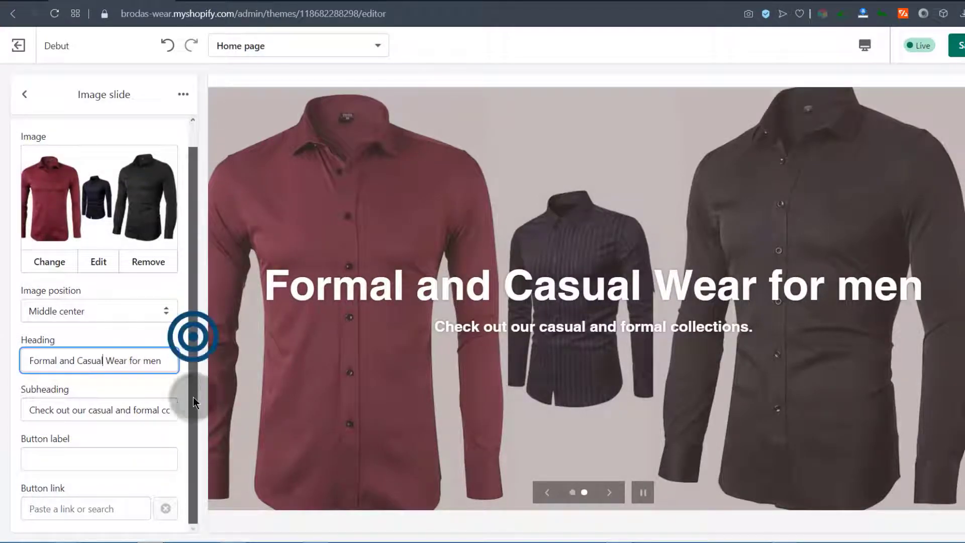
pyautogui.click(75, 454)
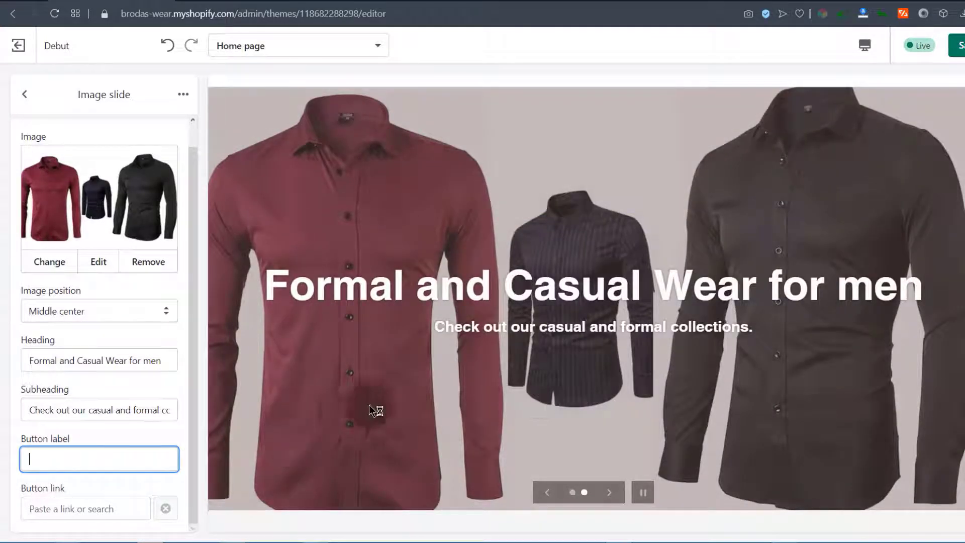
pyautogui.click(40, 459)
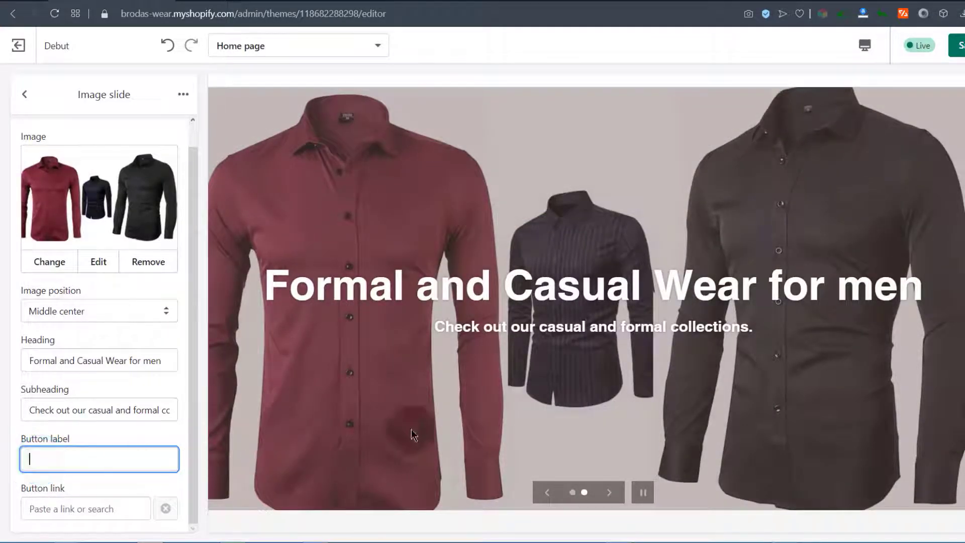
pyautogui.click(44, 459)
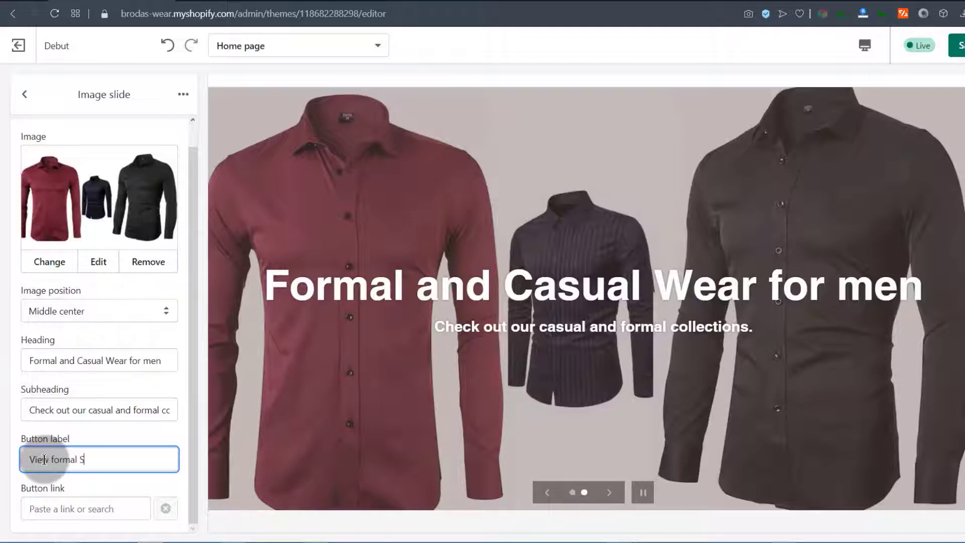
pyautogui.moveTo(193, 406); pyautogui.dragTo(193, 483)
pyautogui.click(43, 513)
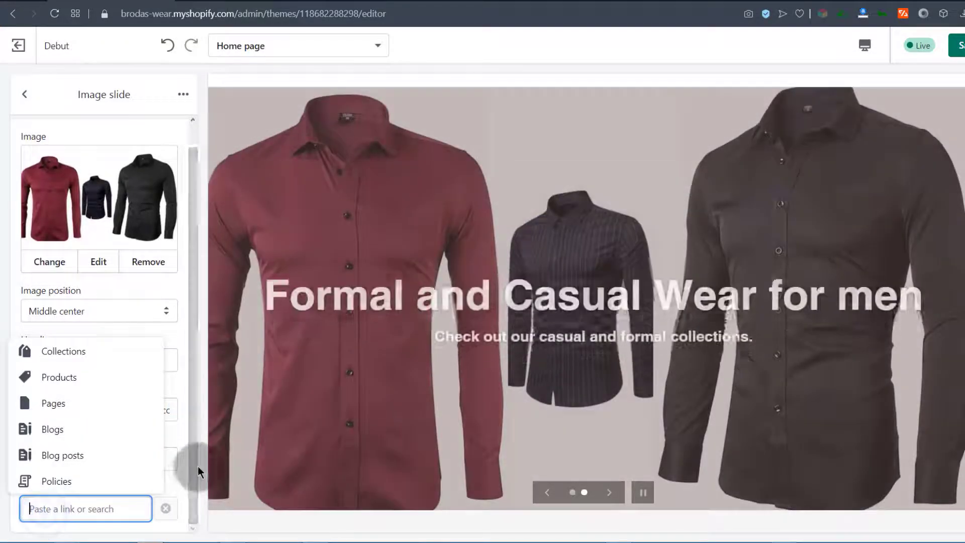
pyautogui.click(194, 466)
pyautogui.rightClick(38, 508)
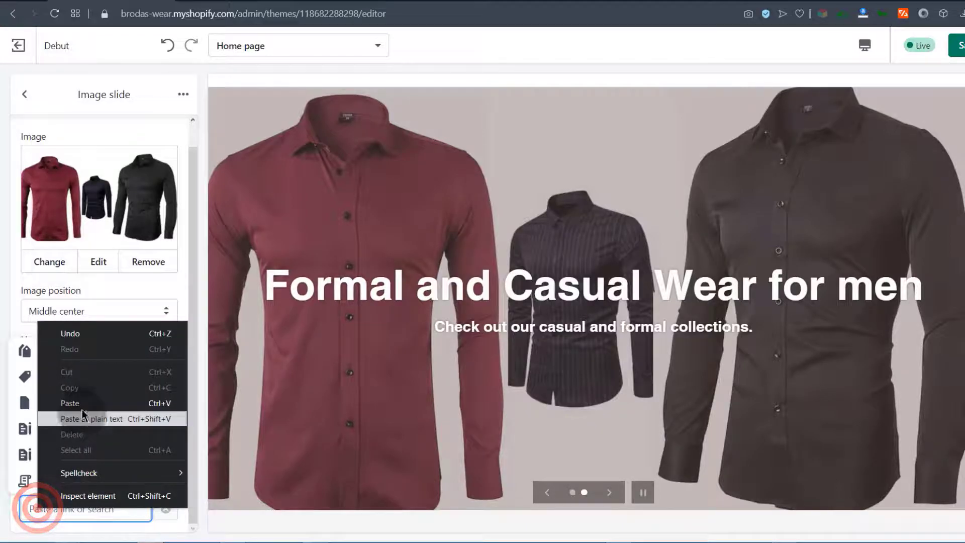
pyautogui.click(28, 505)
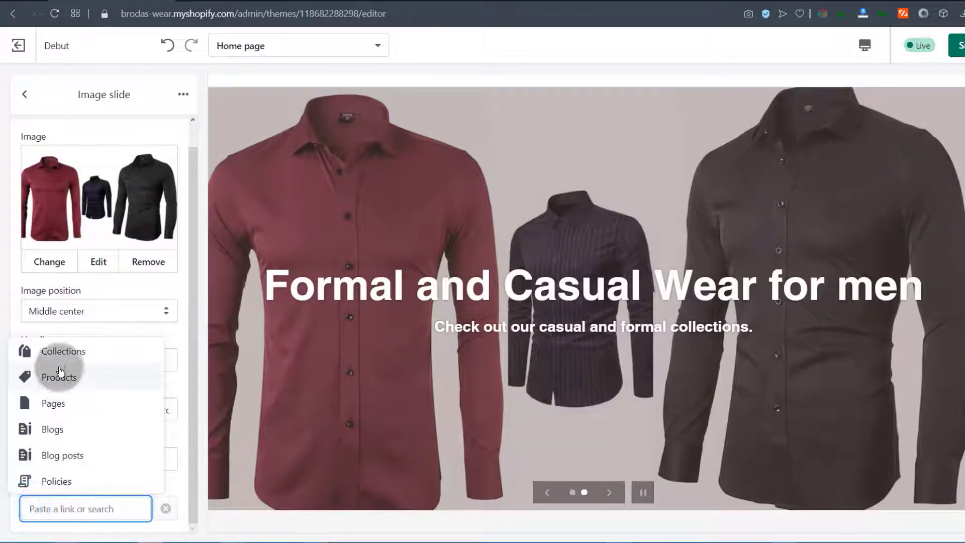
pyautogui.click(57, 350)
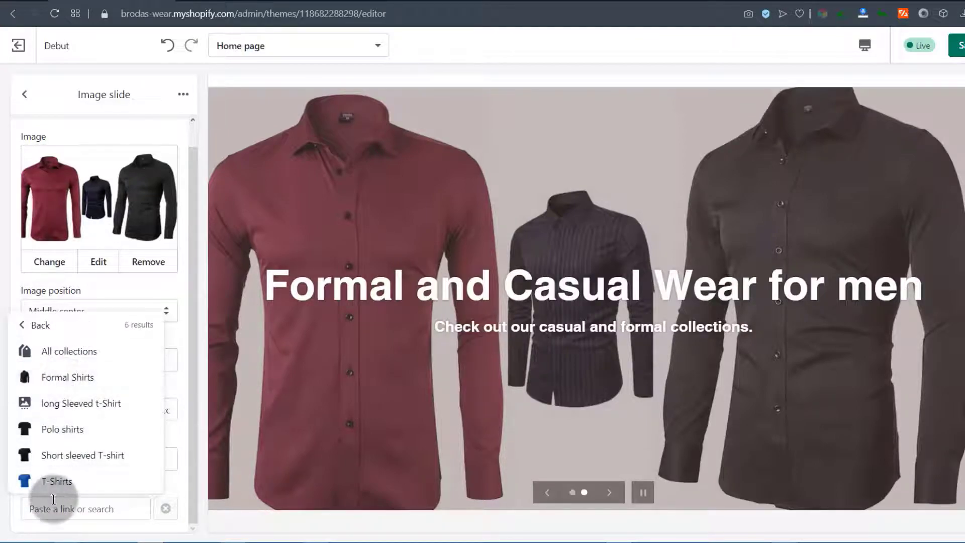
pyautogui.click(74, 378)
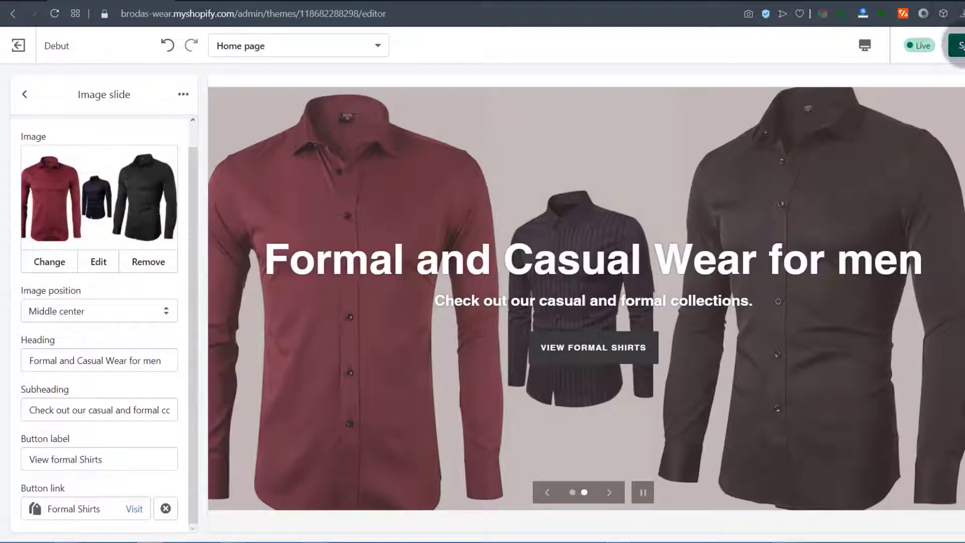
# Reload the storefront preview with the preview bar hidden and view the slideshow
pyautogui.click(232, 1)
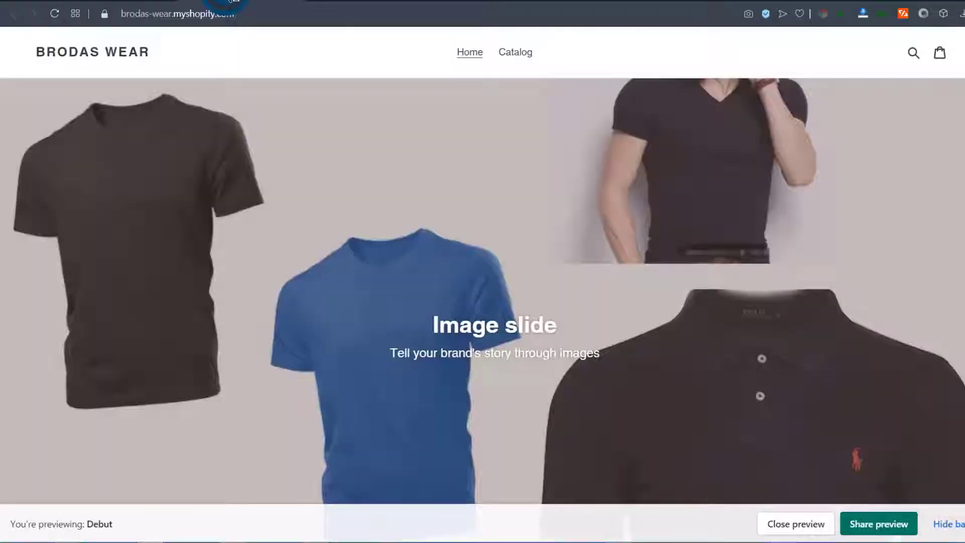
pyautogui.click(55, 13)
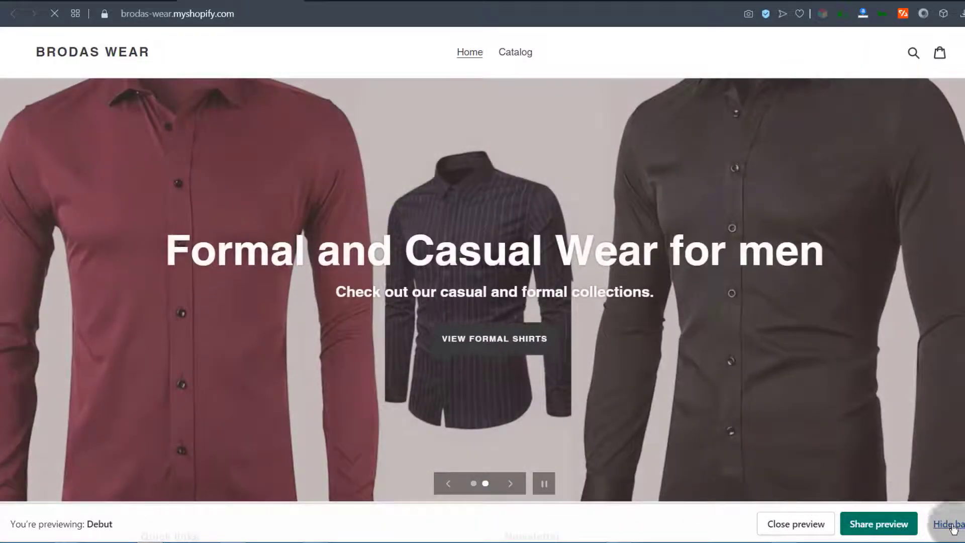
pyautogui.click(954, 531)
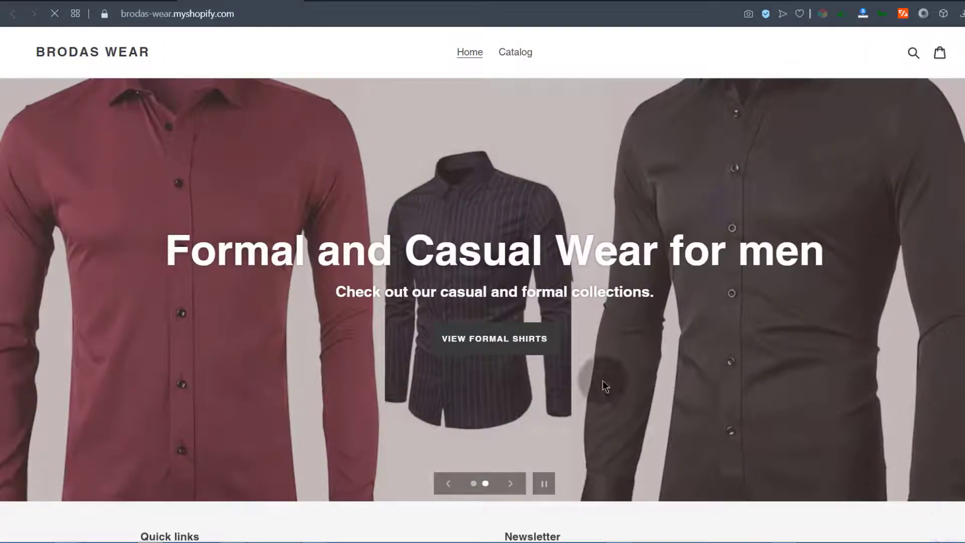
pyautogui.scroll(-4, 463, 340)
pyautogui.scroll(4, 462, 335)
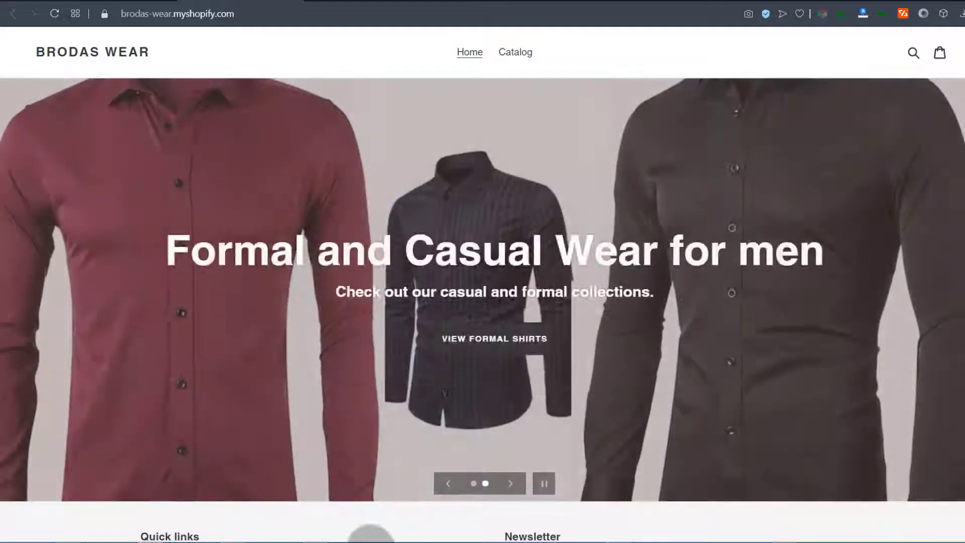
pyautogui.scroll(-3, 368, 443)
pyautogui.scroll(3, 367, 427)
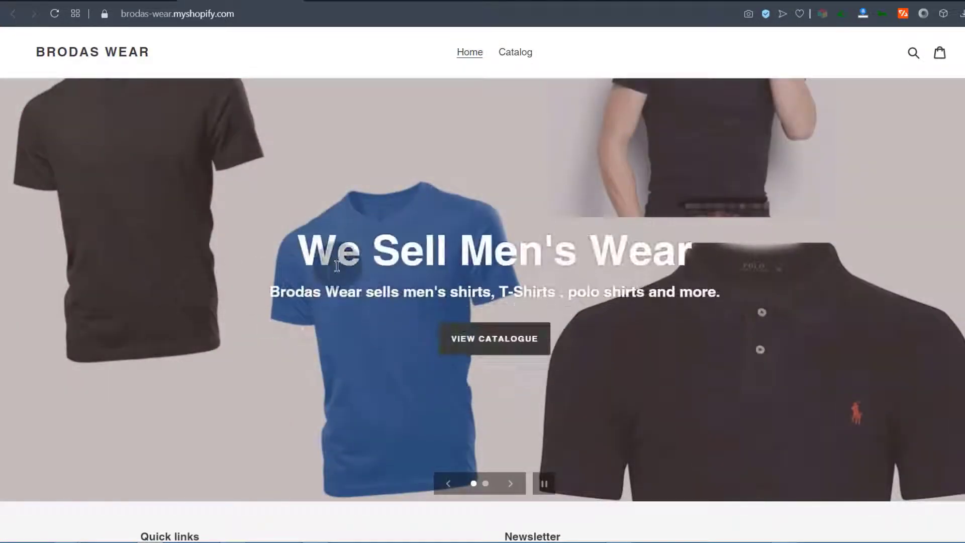
# Check the slide heading wording, then go back to the slideshow settings in the theme editor
pyautogui.moveTo(455, 251); pyautogui.dragTo(575, 253)
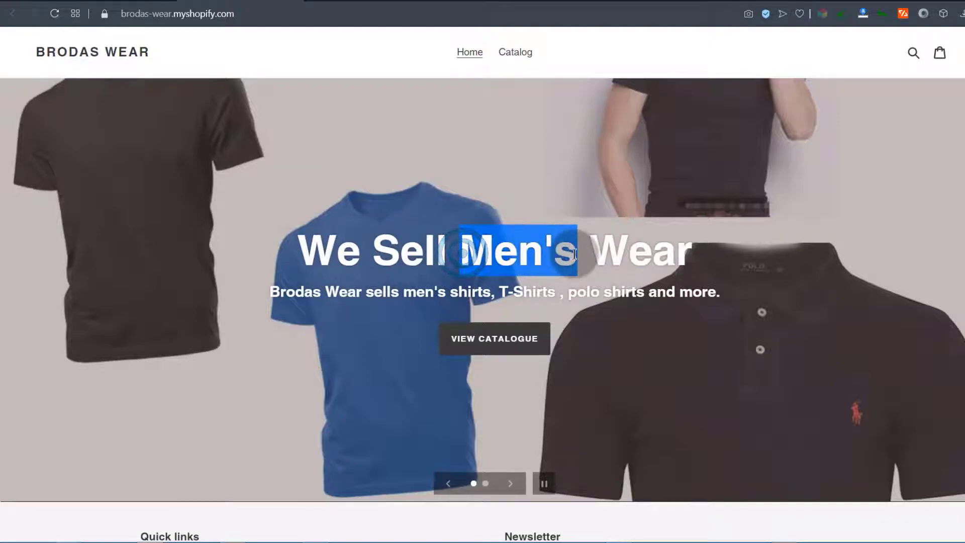
pyautogui.click(260, 305)
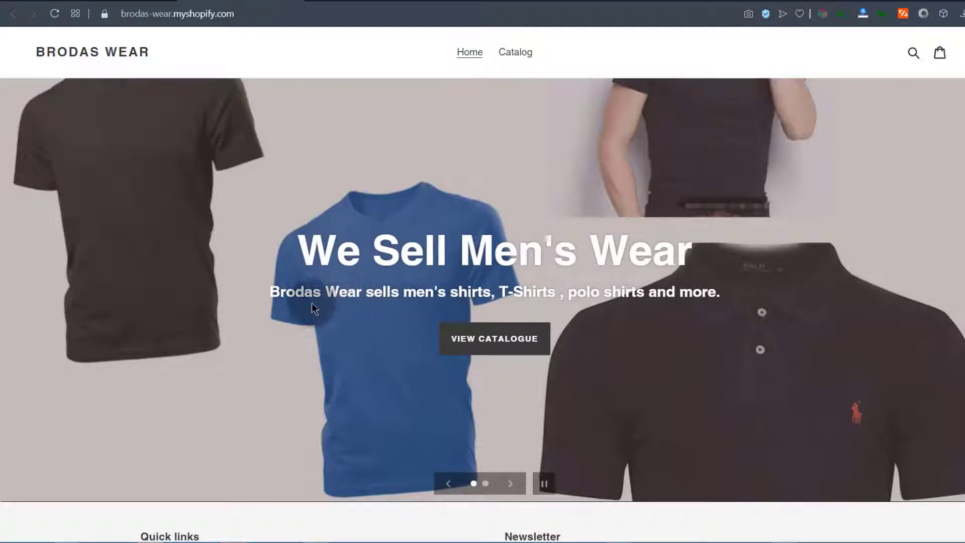
pyautogui.doubleClick(301, 255)
pyautogui.click(377, 287)
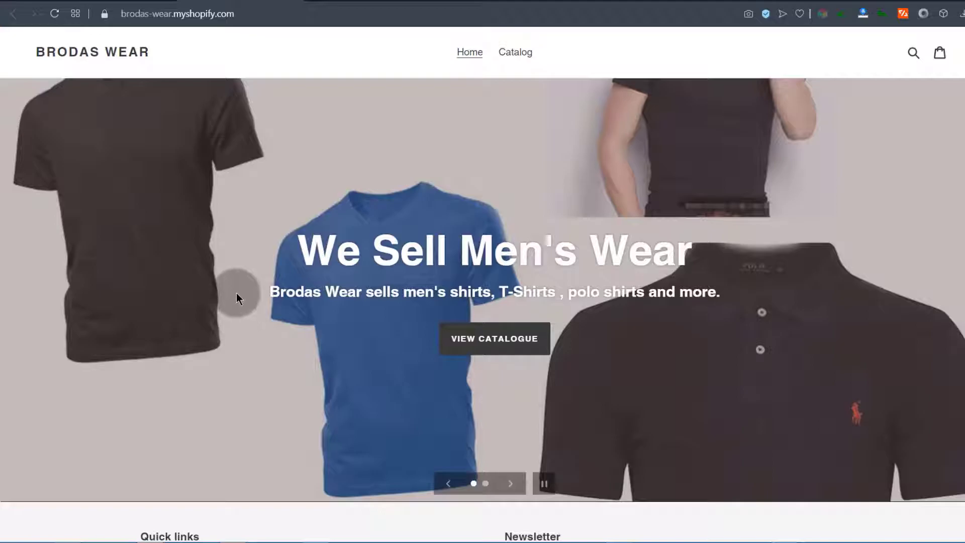
pyautogui.scroll(-1, 290, 318)
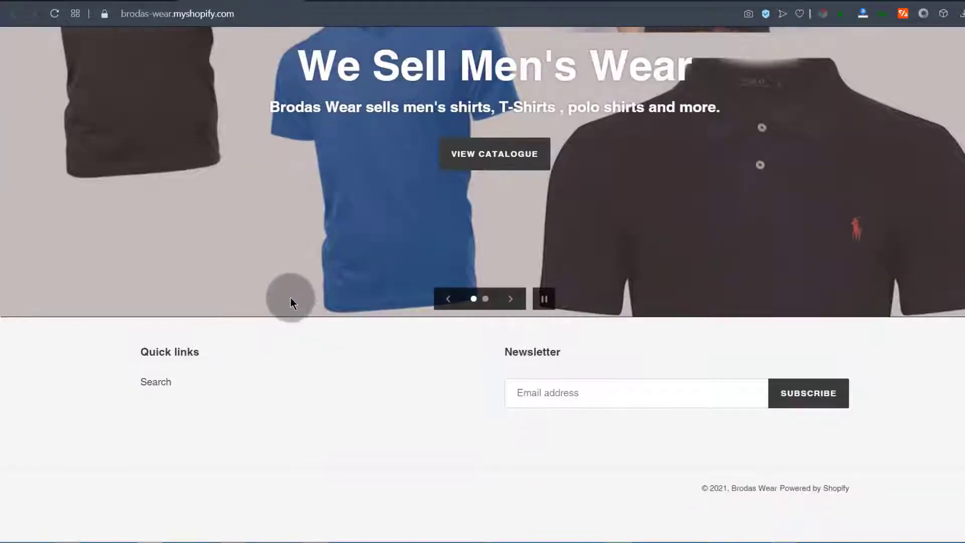
pyautogui.scroll(5, 291, 300)
pyautogui.scroll(-4, 241, 254)
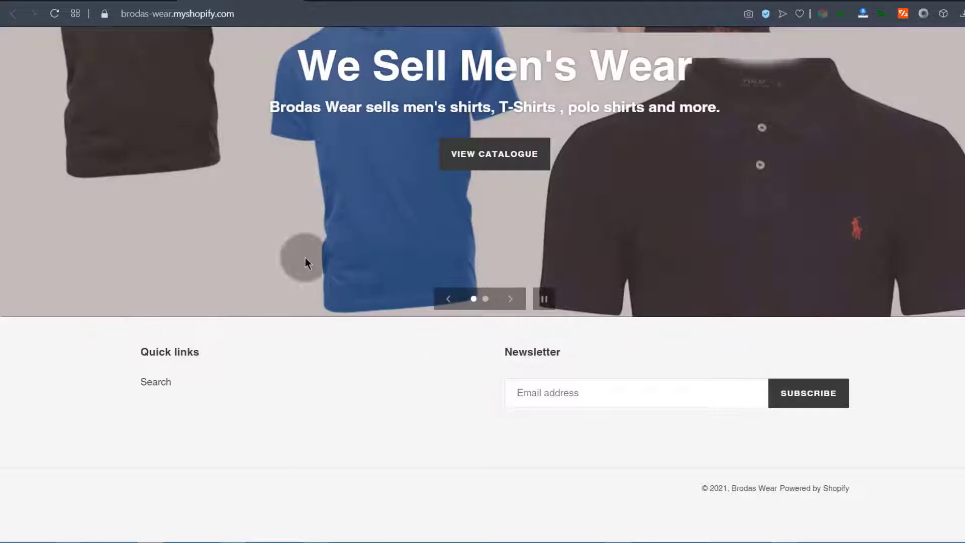
pyautogui.click(99, 1)
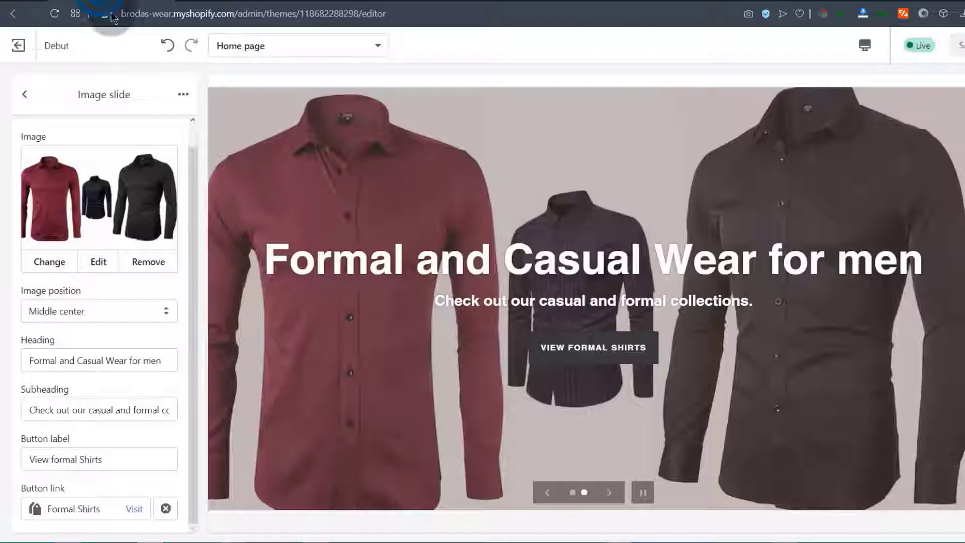
pyautogui.click(23, 95)
# Back out to the home page sections list and bring up the sections available to add
pyautogui.click(23, 96)
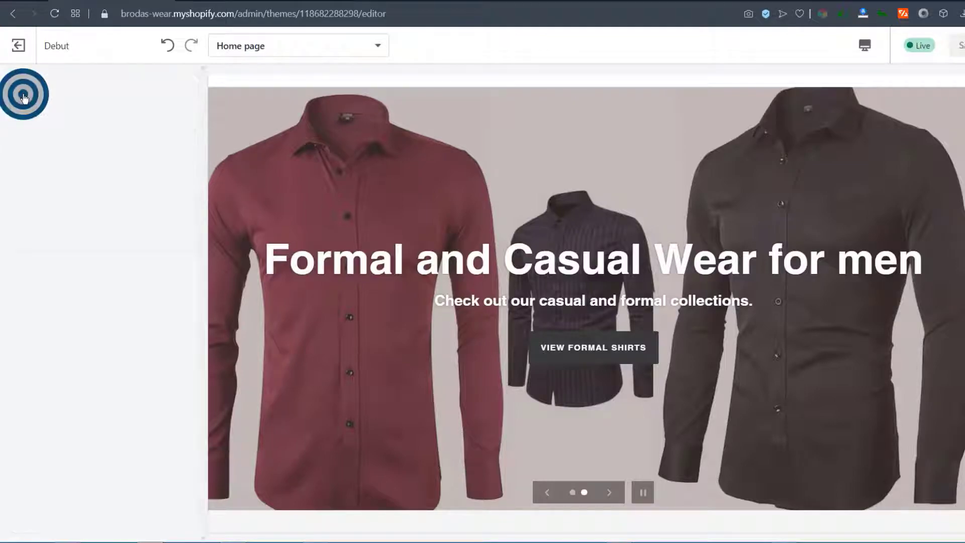
pyautogui.click(83, 233)
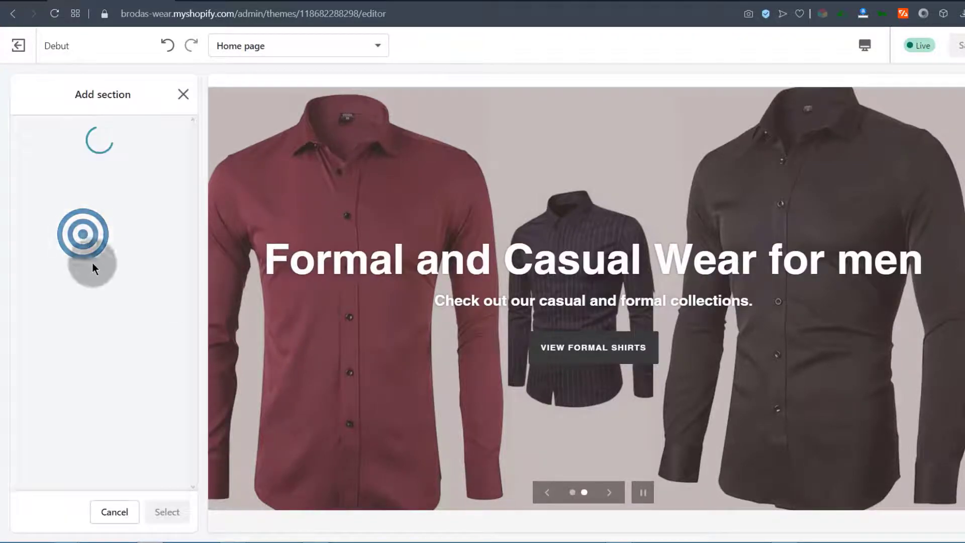
pyautogui.scroll(-4, 591, 311)
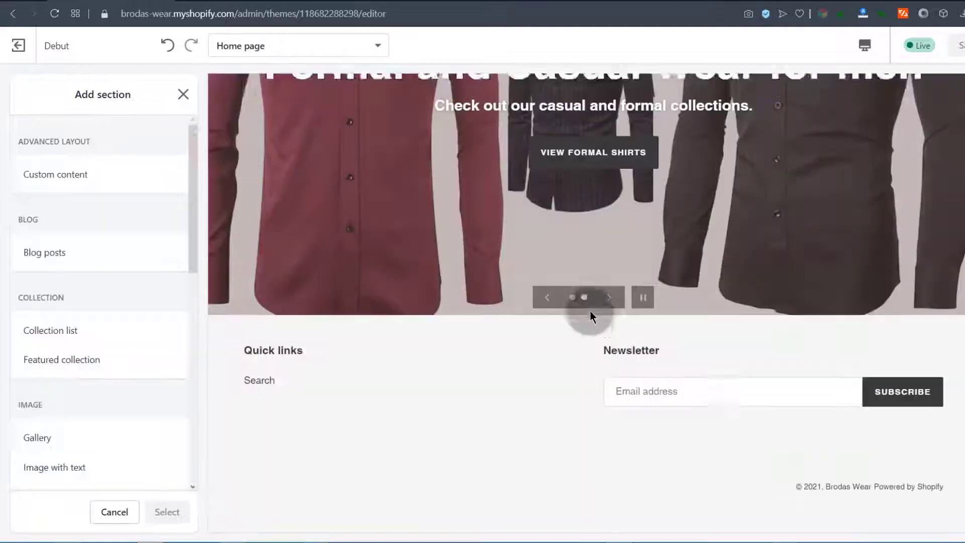
pyautogui.scroll(4, 529, 397)
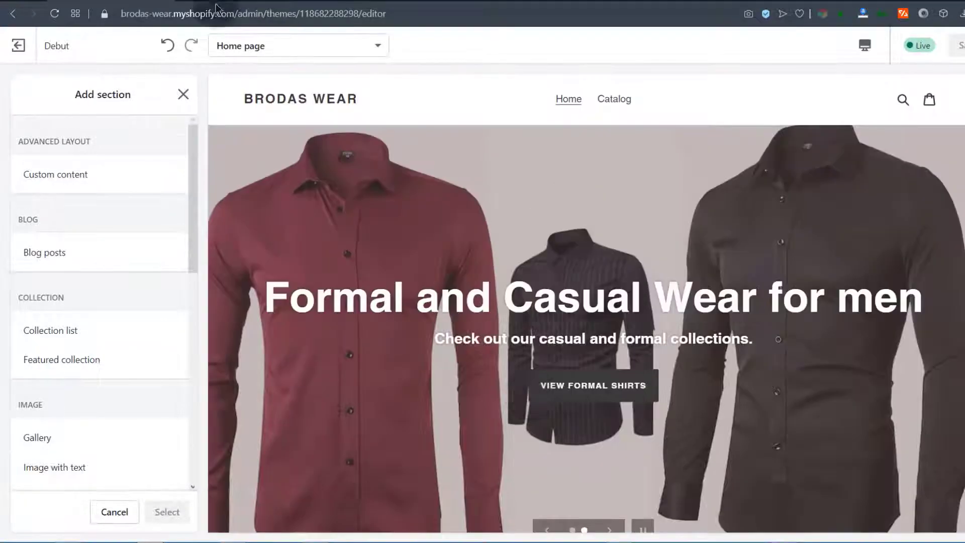
# Return to the storefront preview and scroll through the home page slideshow
pyautogui.click(217, 1)
pyautogui.scroll(4, 363, 314)
pyautogui.scroll(-4, 371, 306)
pyautogui.scroll(4, 372, 307)
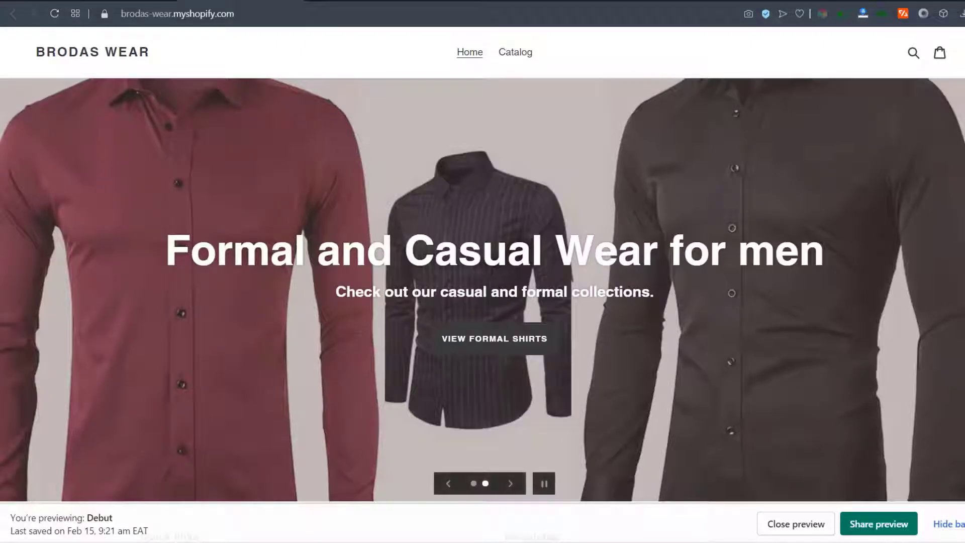
# Hide the preview bar, look over the refreshed home page, then go to the Shopify admin Home
pyautogui.click(800, 525)
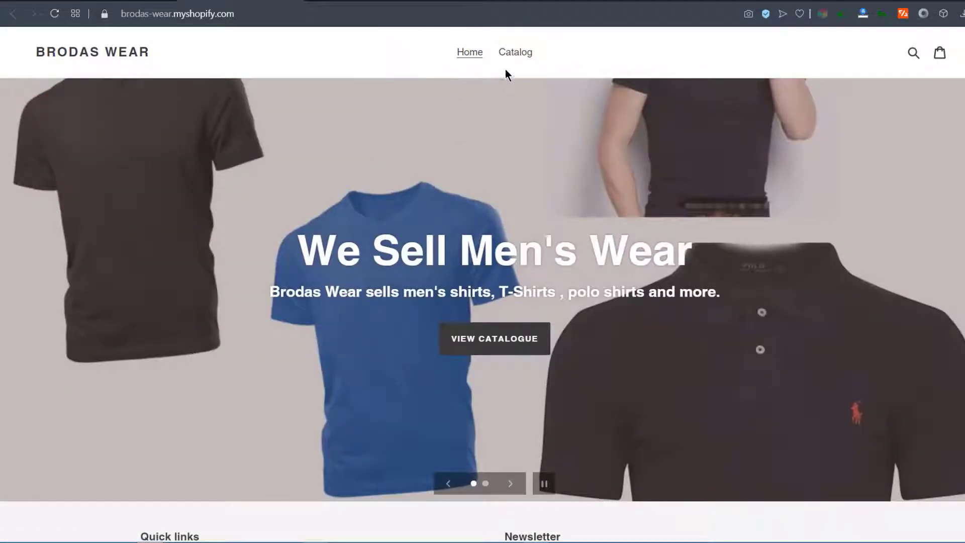
pyautogui.scroll(-3, 352, 385)
pyautogui.scroll(3, 345, 365)
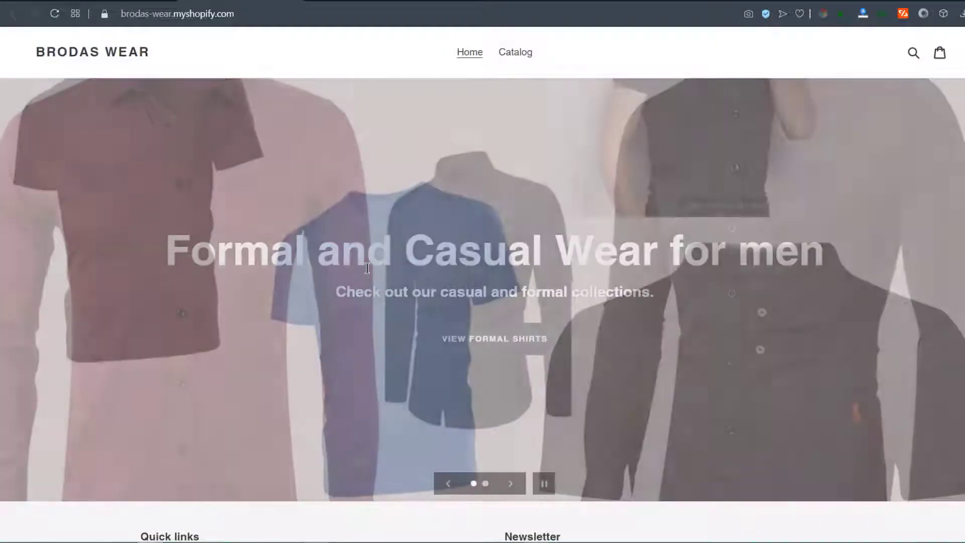
pyautogui.scroll(-3, 358, 272)
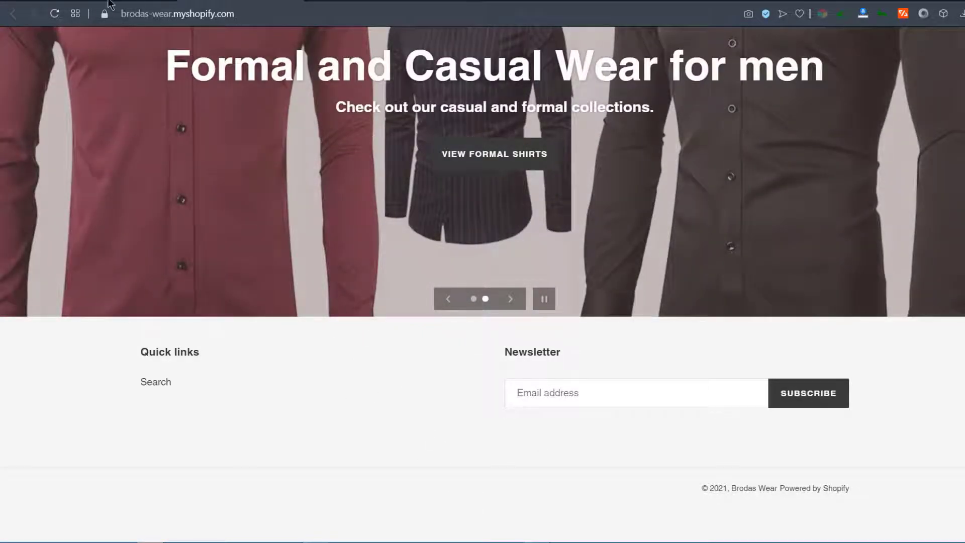
pyautogui.click(115, 6)
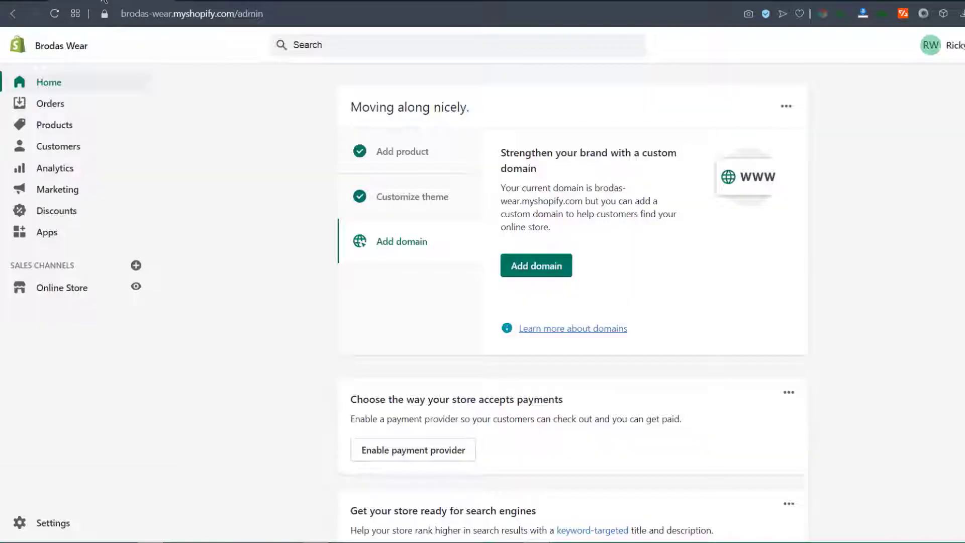
# Customize the Debut theme from Online Store and browse the Add section list to the Text group
pyautogui.click(72, 288)
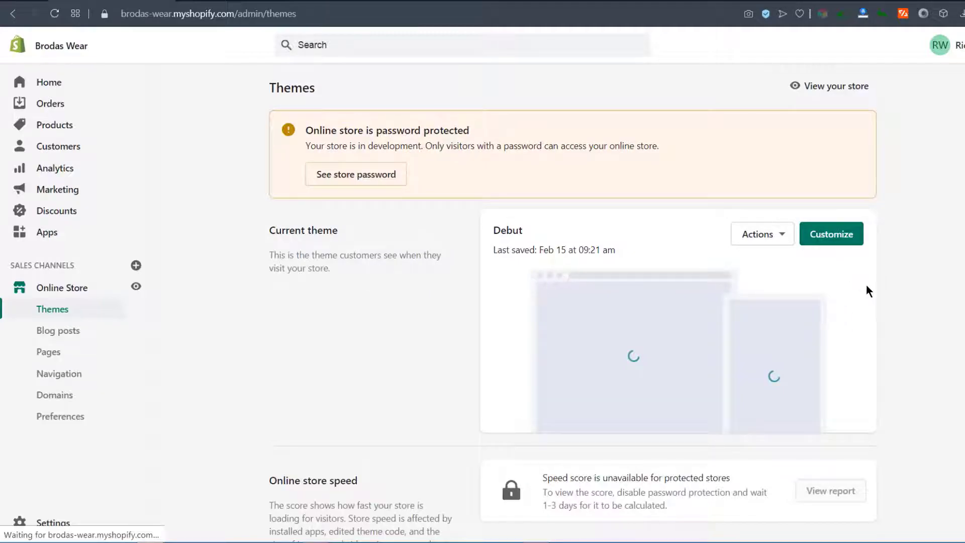
pyautogui.click(836, 236)
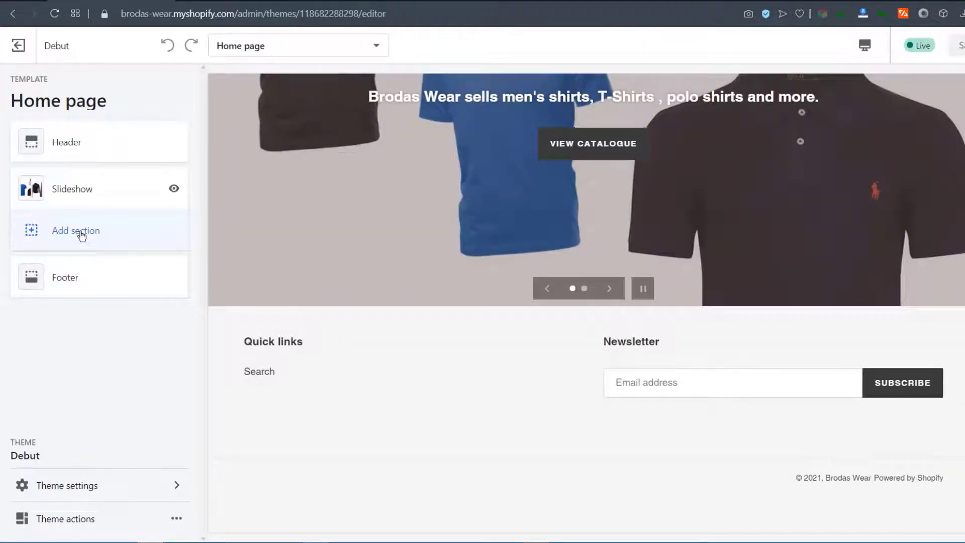
pyautogui.click(80, 235)
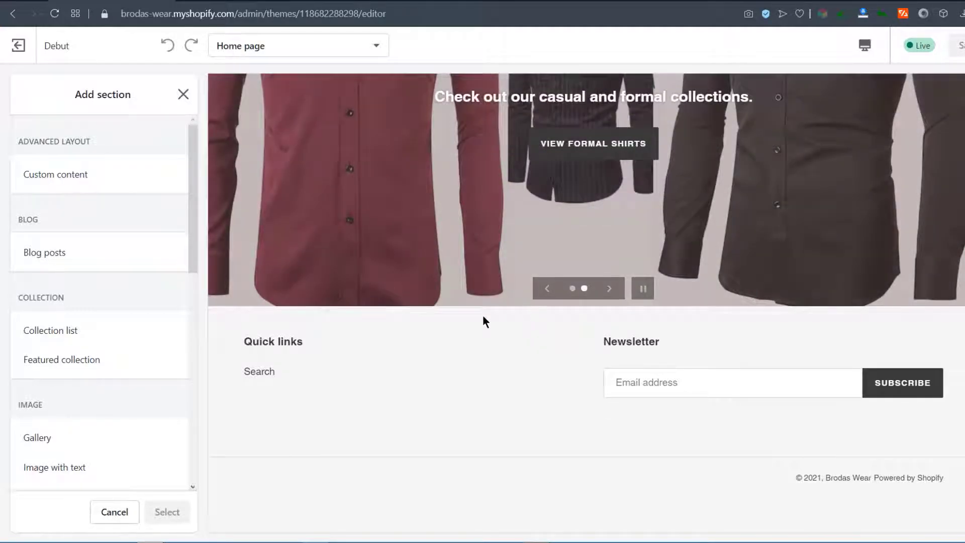
pyautogui.scroll(-1, 83, 382)
pyautogui.scroll(-2, 83, 380)
pyautogui.scroll(-5, 40, 296)
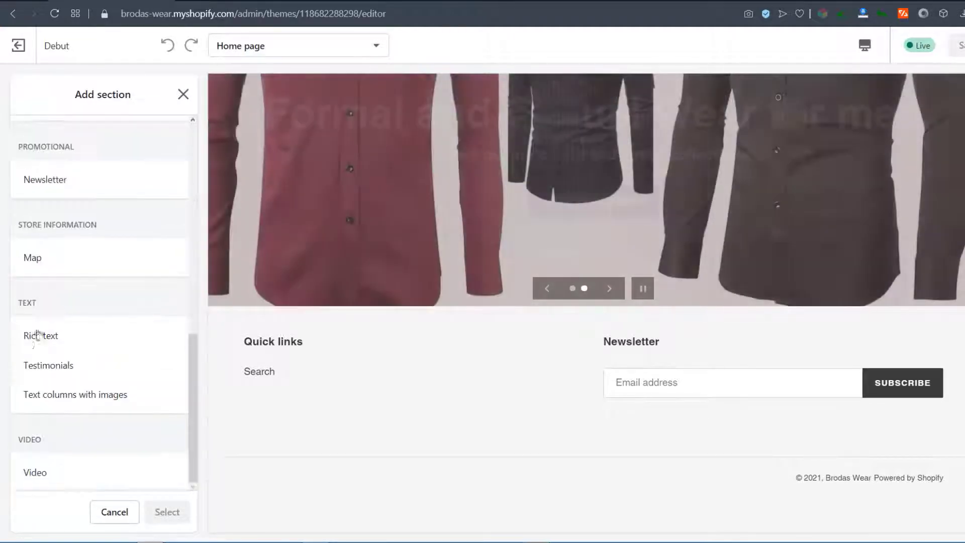
# Add a full-width Rich text section headed 'Welcome To Brodas Wear' with the pasted welcome paragraph
pyautogui.click(57, 341)
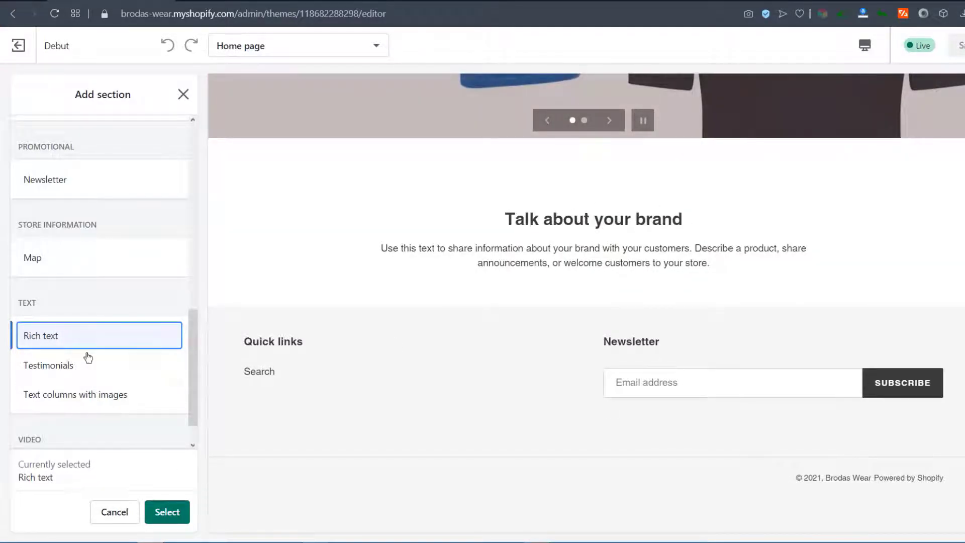
pyautogui.click(167, 512)
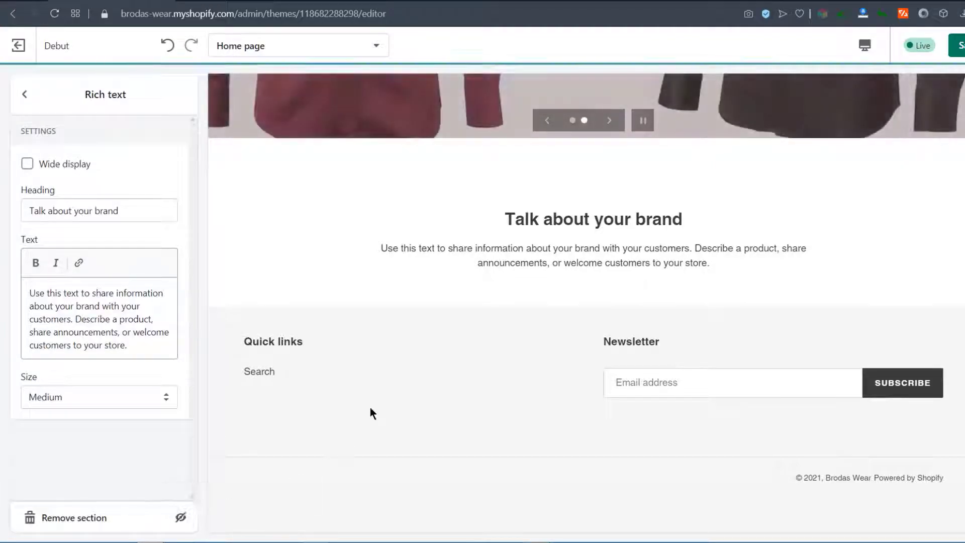
pyautogui.moveTo(123, 208); pyautogui.dragTo(26, 200)
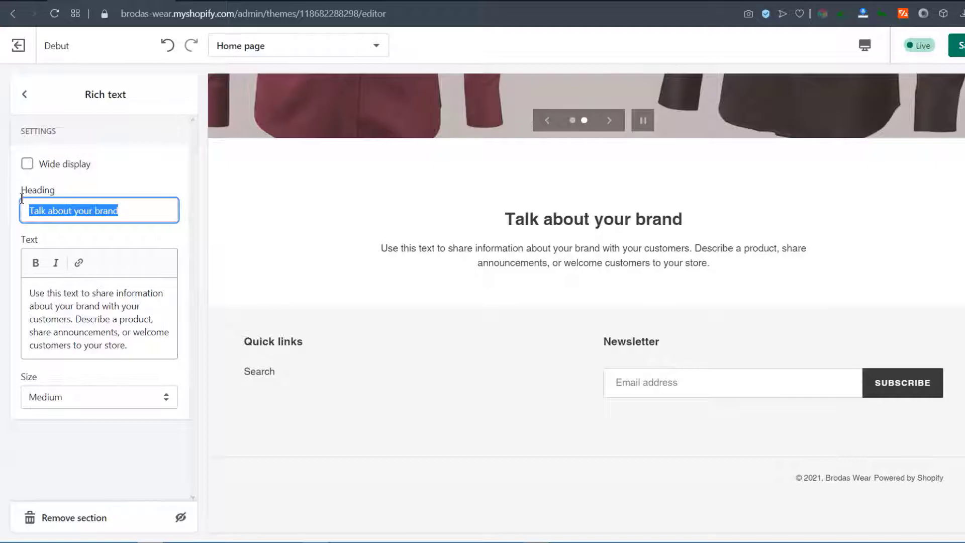
pyautogui.write('Welcome To Brodas Wear')
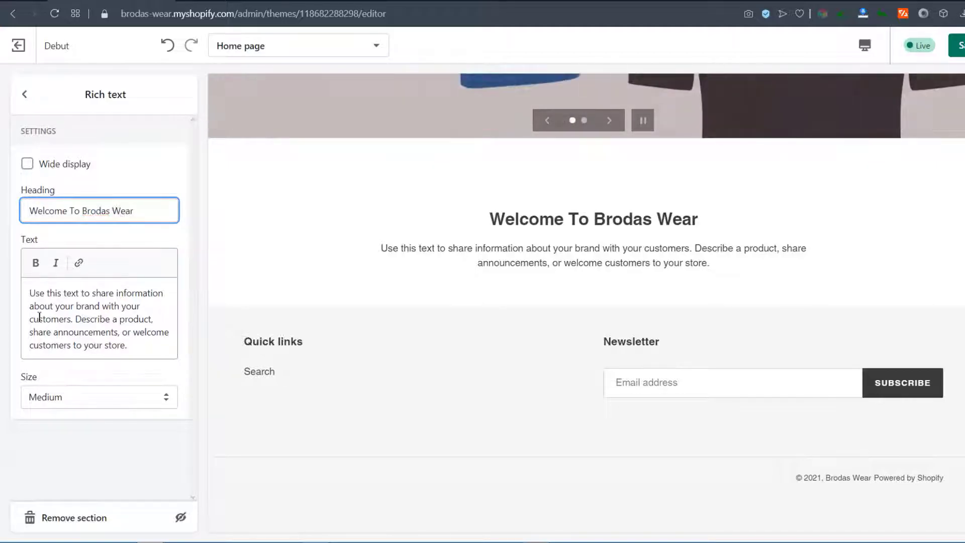
pyautogui.moveTo(25, 288); pyautogui.dragTo(103, 346)
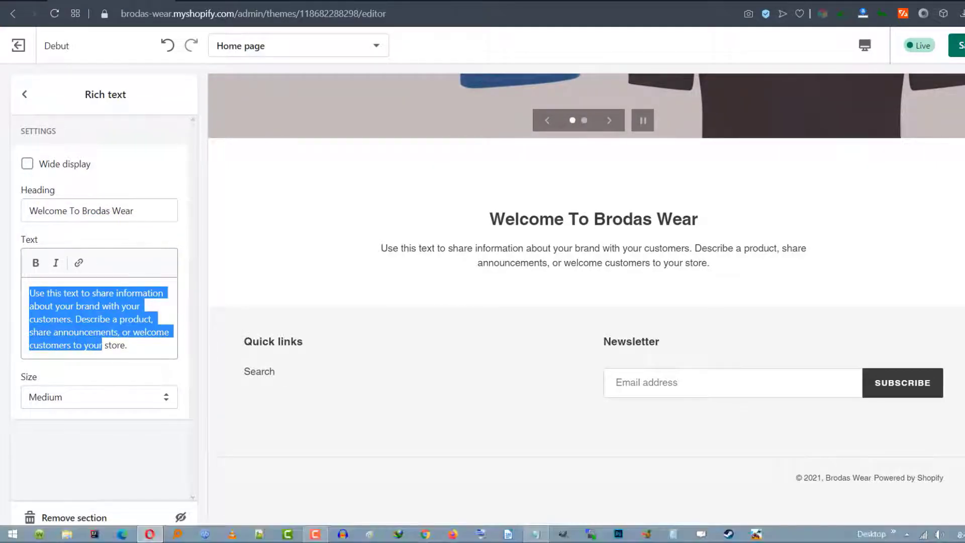
pyautogui.write('We are glad you have chosen us. Our shirts and T-shirts are high quality. Our clothes are worn by men who love the best. Browse our full catalogue and feel free to contact us if you have any questions.')
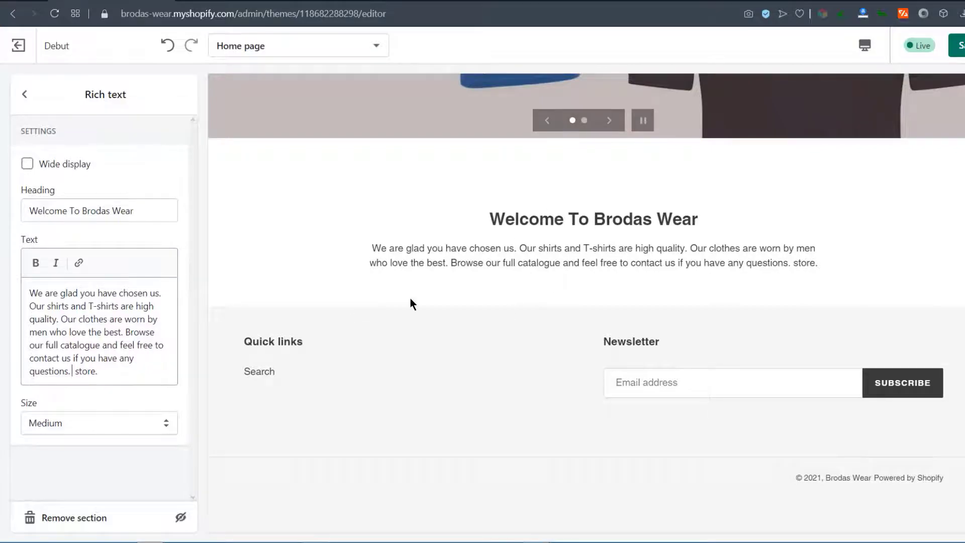
pyautogui.click(26, 166)
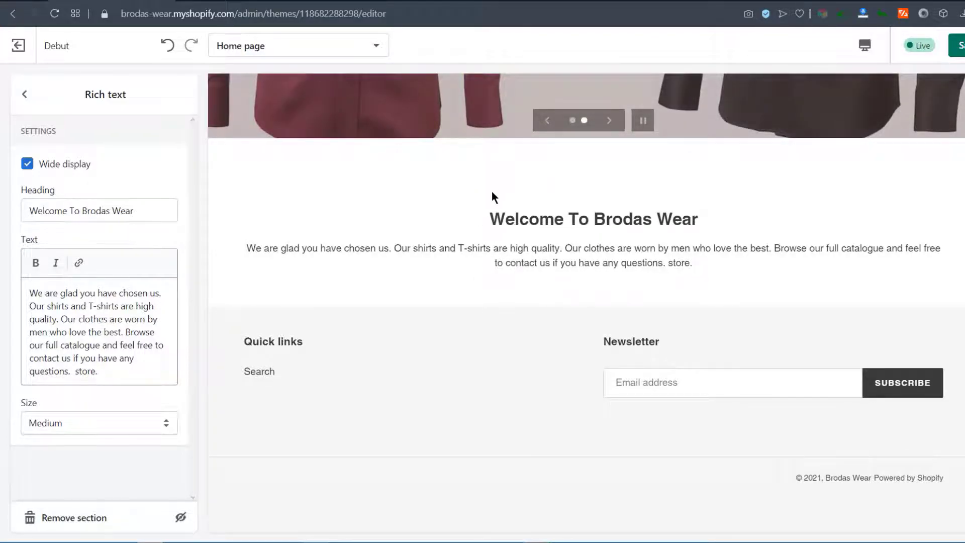
# Set the section text size to Large, save the theme, and reload the storefront
pyautogui.click(137, 423)
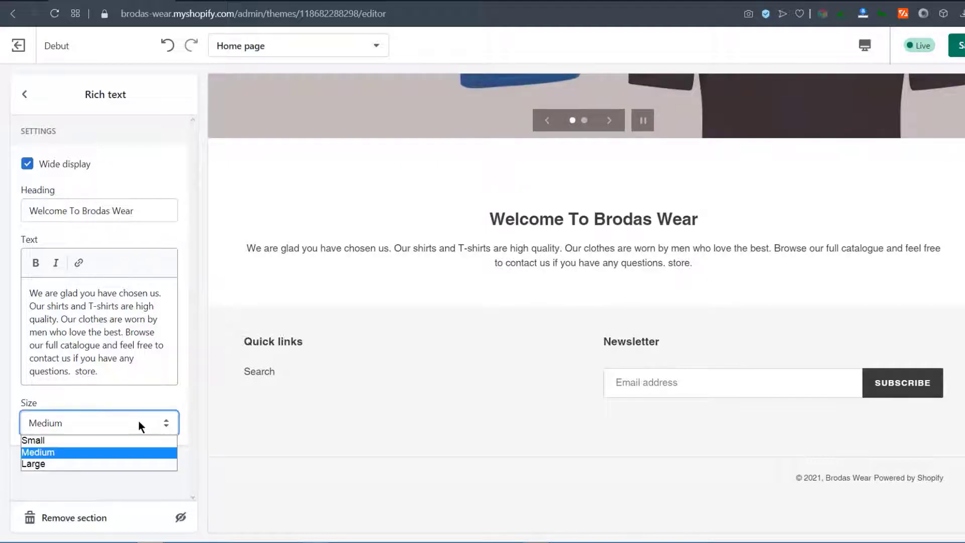
pyautogui.click(41, 463)
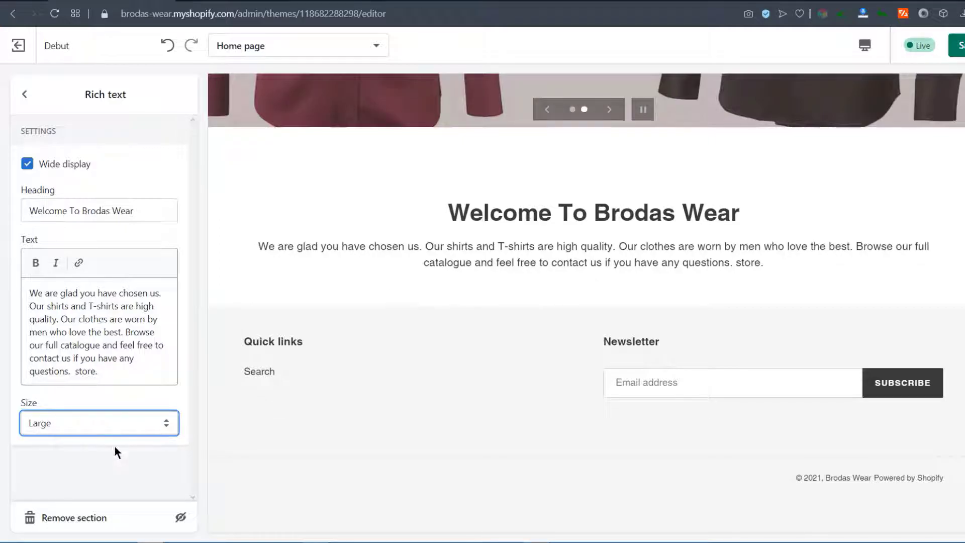
pyautogui.click(960, 46)
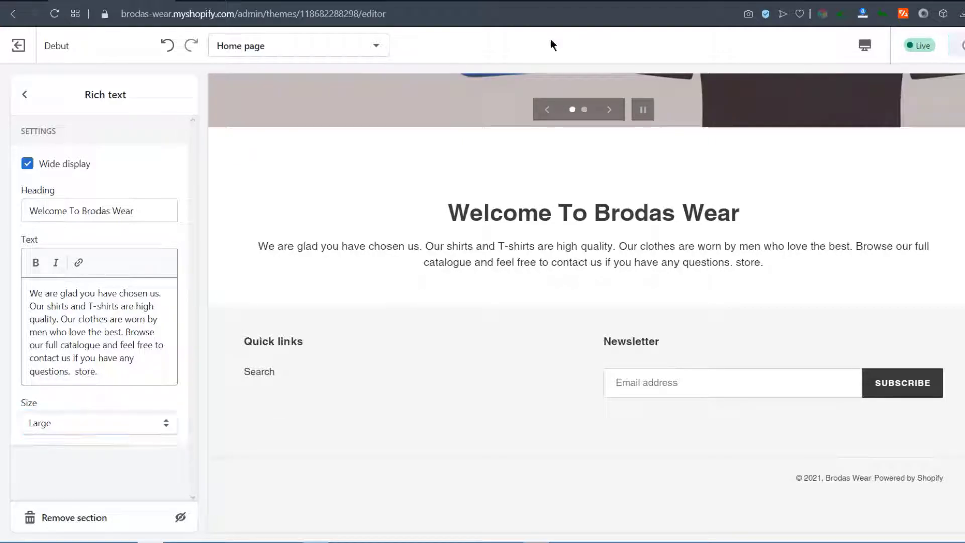
pyautogui.click(223, 4)
pyautogui.click(55, 14)
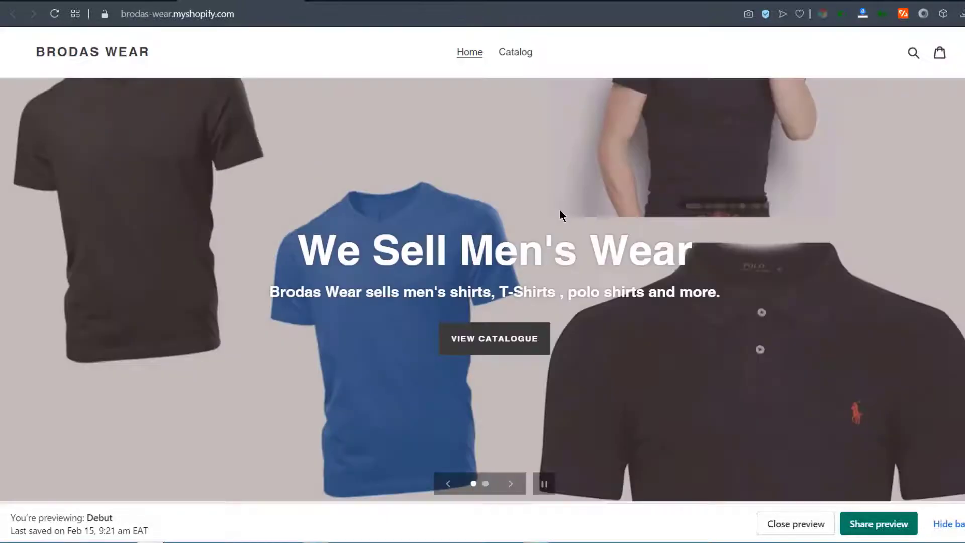
# Scroll the storefront to the new welcome section, then return to the theme editor
pyautogui.scroll(-5, 560, 210)
pyautogui.scroll(-3, 548, 235)
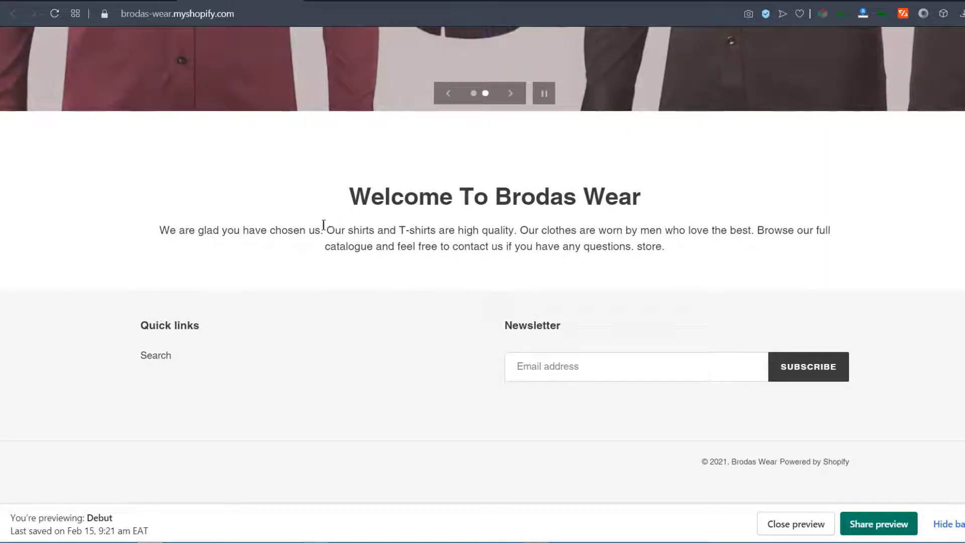
pyautogui.scroll(8, 270, 203)
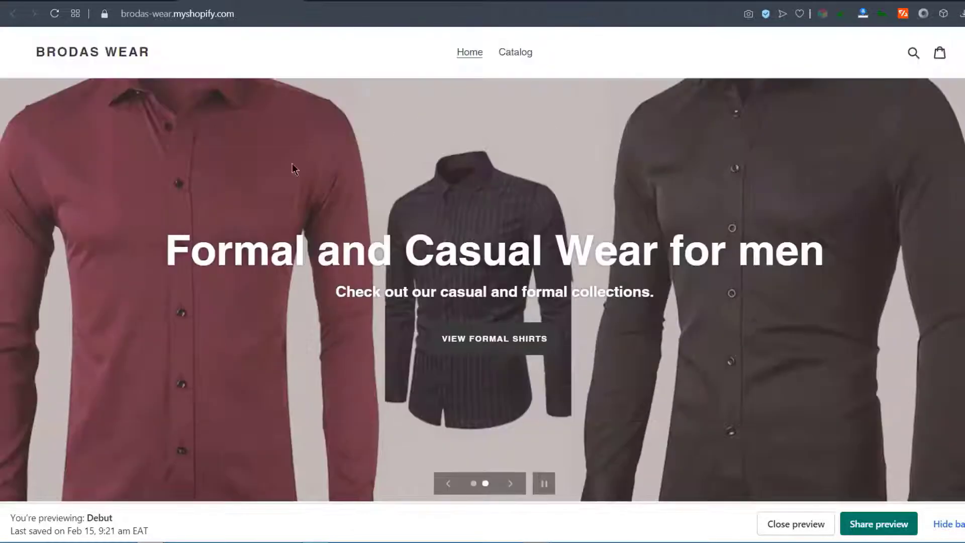
pyautogui.click(143, 1)
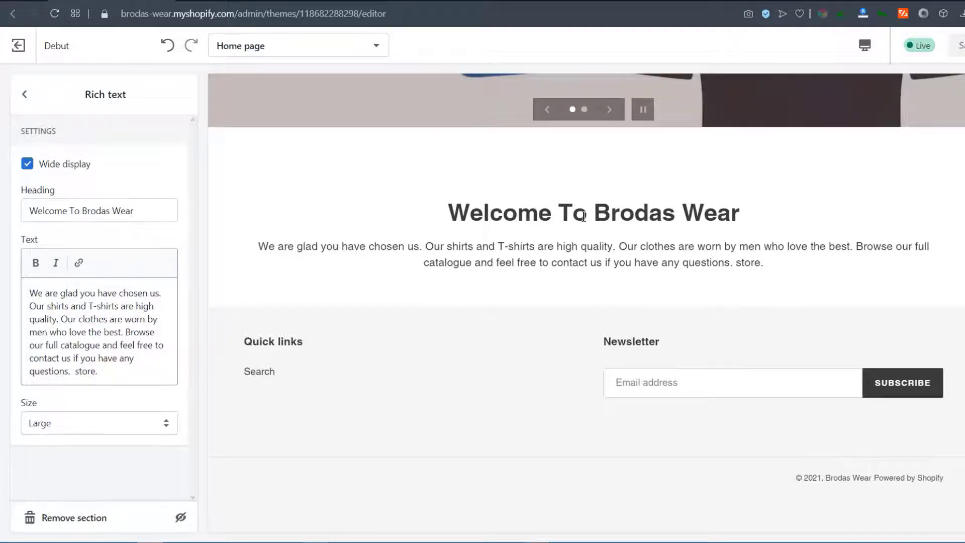
# Add a Featured collection section to the home page
pyautogui.click(25, 95)
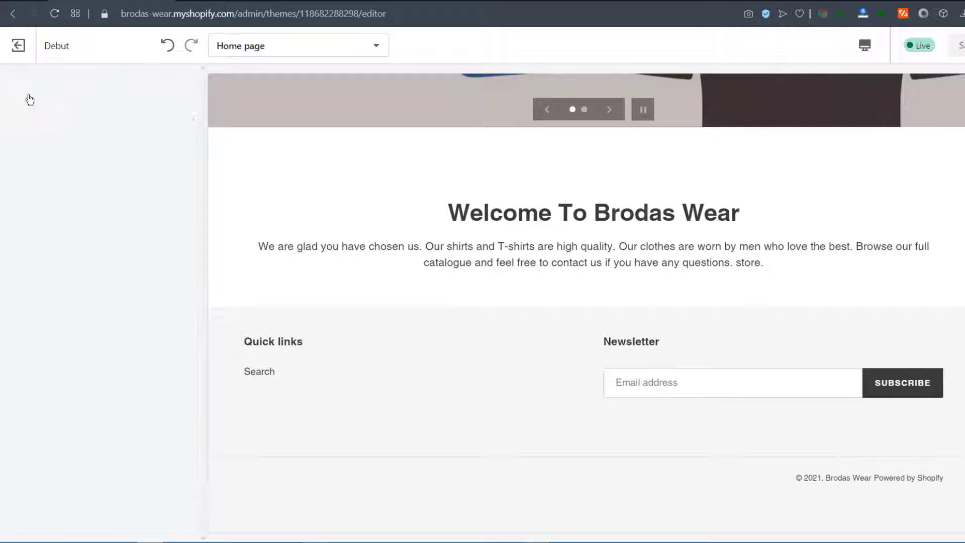
pyautogui.click(76, 275)
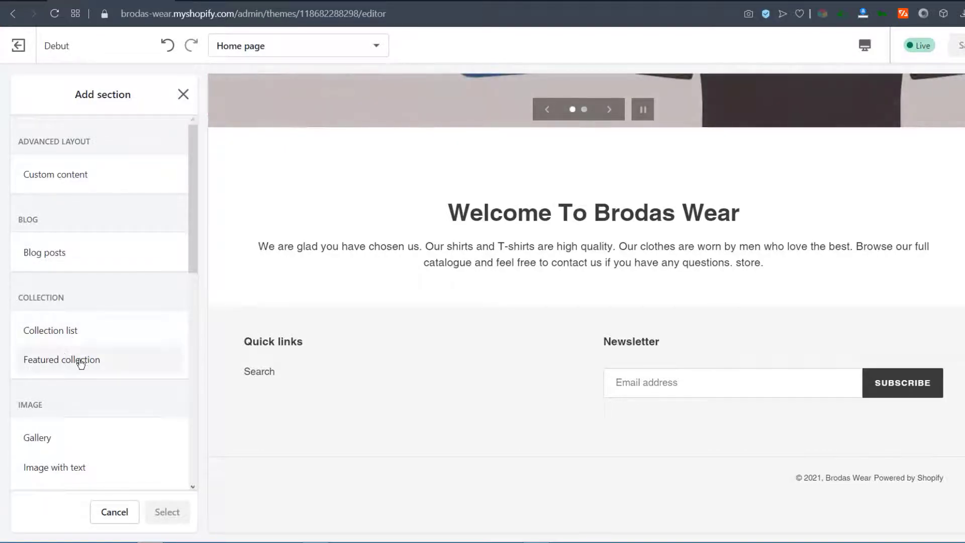
pyautogui.click(61, 360)
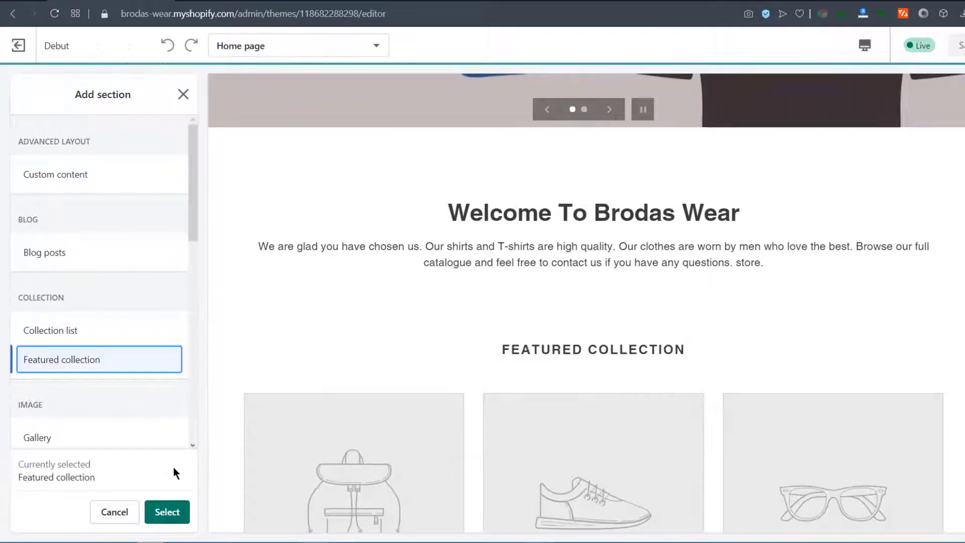
pyautogui.click(167, 512)
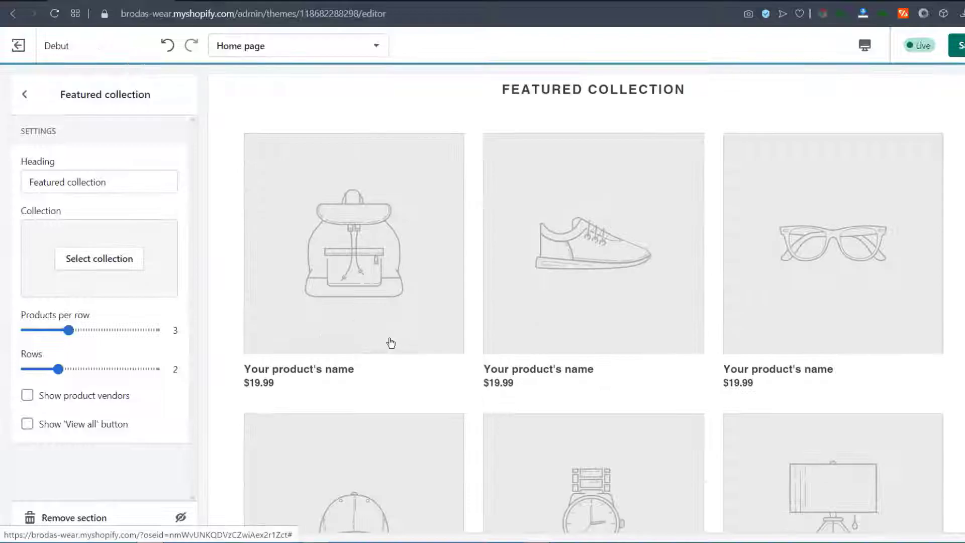
pyautogui.scroll(-7, 593, 297)
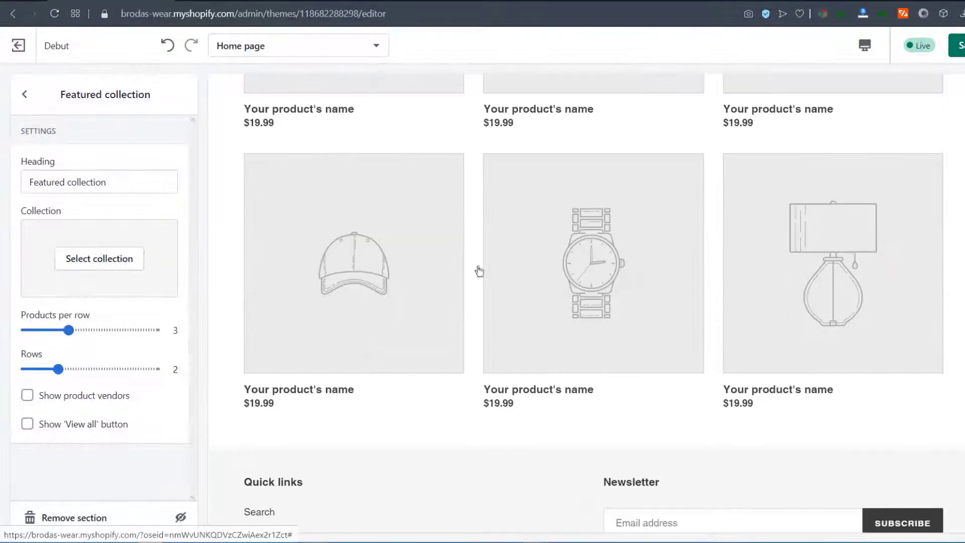
pyautogui.scroll(5, 563, 277)
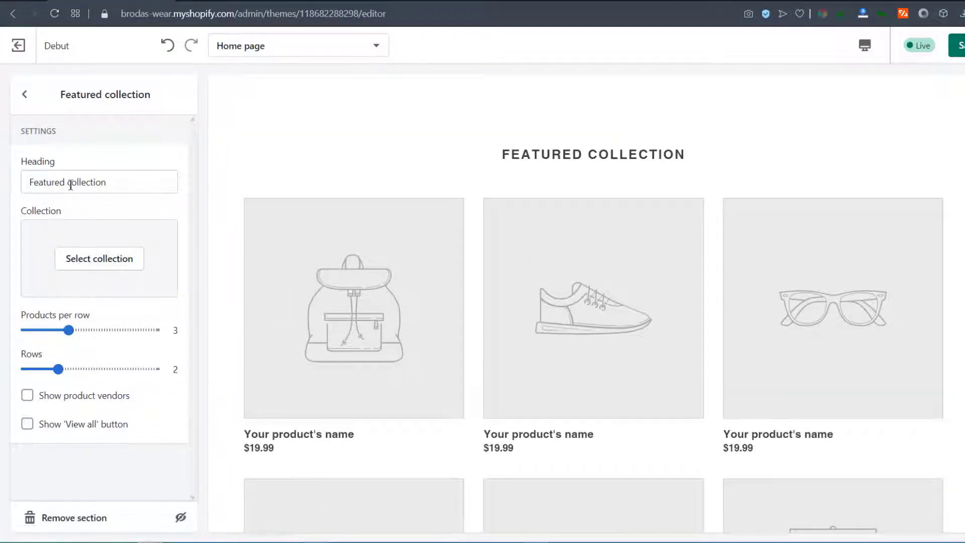
# Title it 'recommended for every Guy', feature Top Picks in one row, and add a VIEW ALL button
pyautogui.click(123, 181)
pyautogui.moveTo(123, 180); pyautogui.dragTo(28, 183)
pyautogui.write('recommended for every Guy')
pyautogui.click(99, 260)
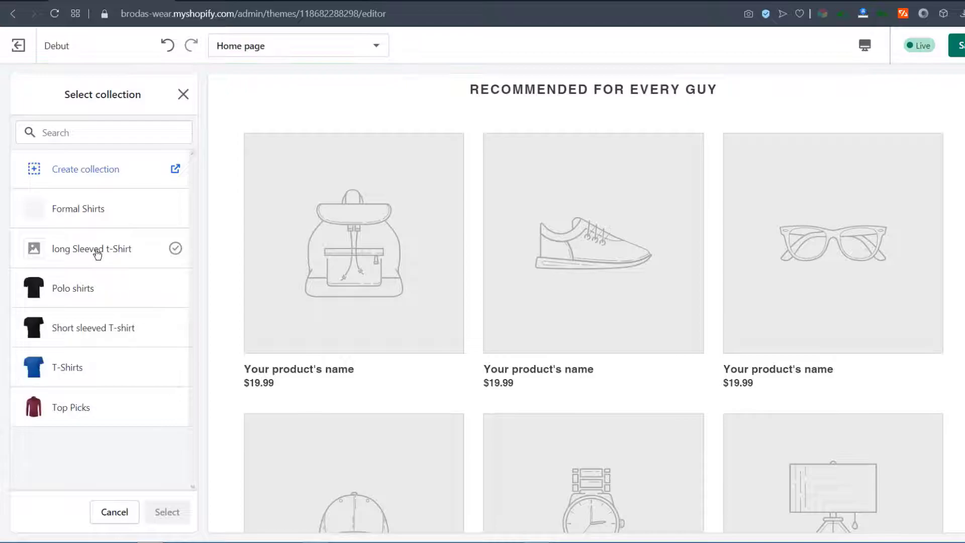
pyautogui.click(76, 409)
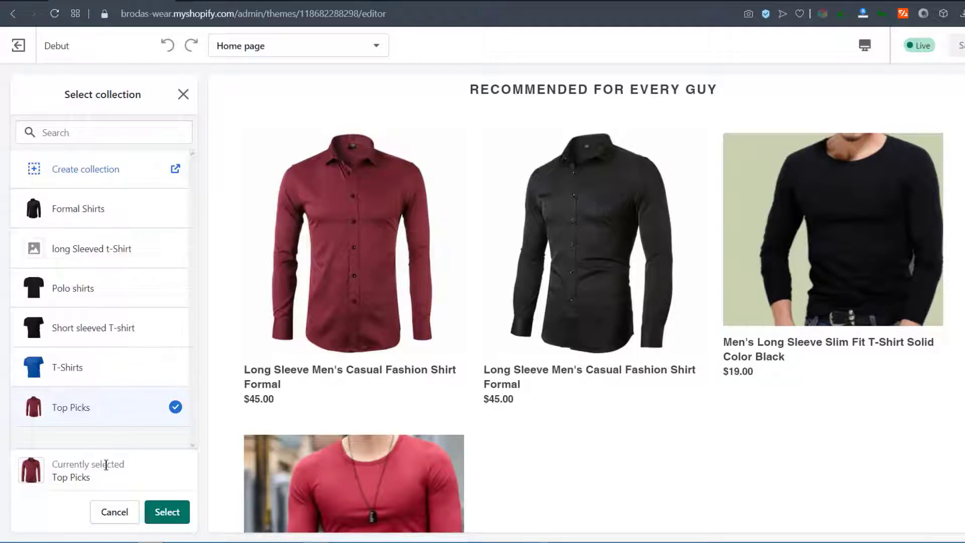
pyautogui.click(168, 512)
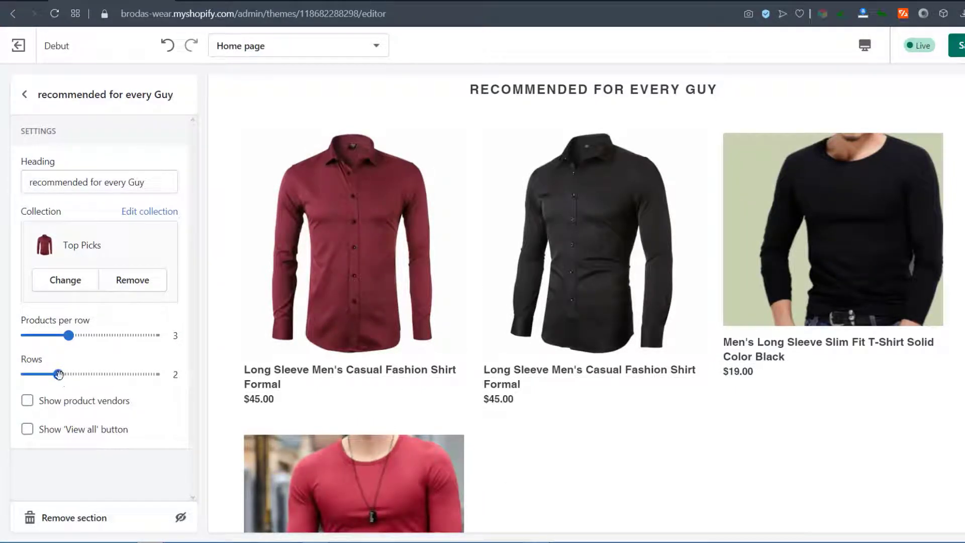
pyautogui.moveTo(58, 375); pyautogui.dragTo(26, 374)
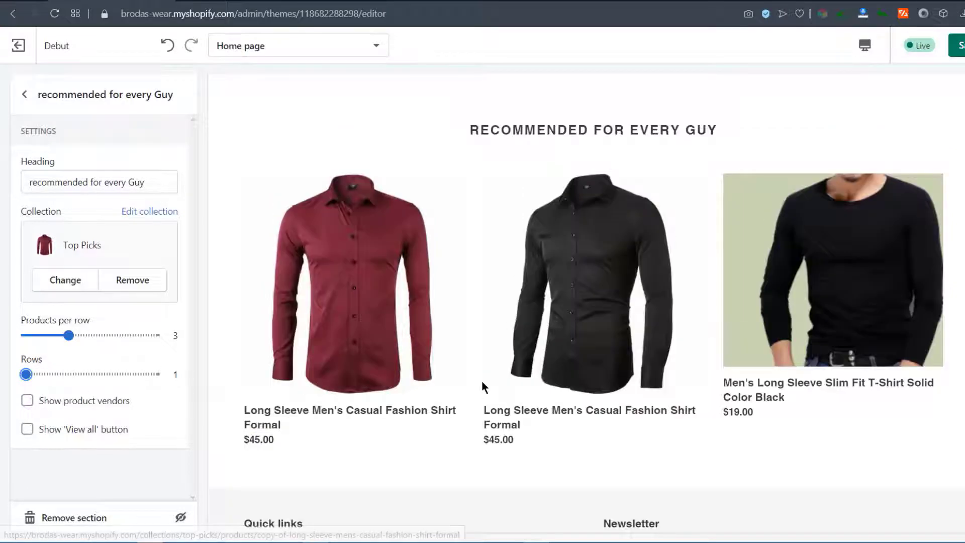
pyautogui.click(27, 429)
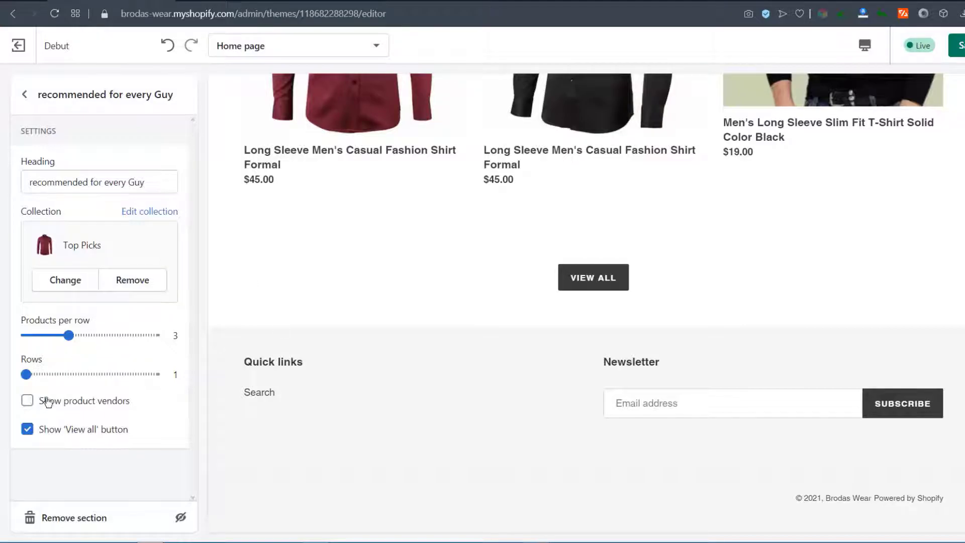
pyautogui.scroll(5, 251, 478)
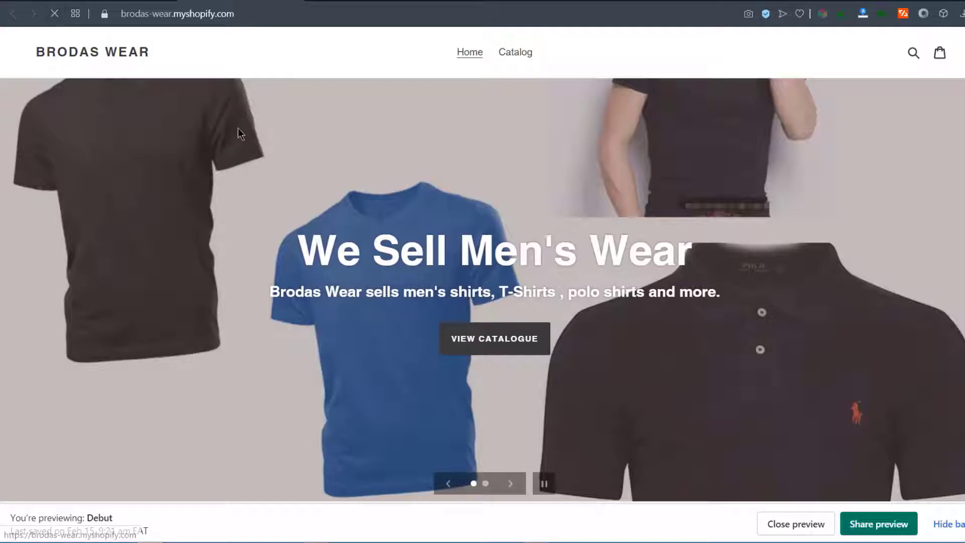
# Reload the storefront preview and check the 'recommended for every Guy' product row
pyautogui.scroll(-5, 445, 322)
pyautogui.scroll(-2, 445, 317)
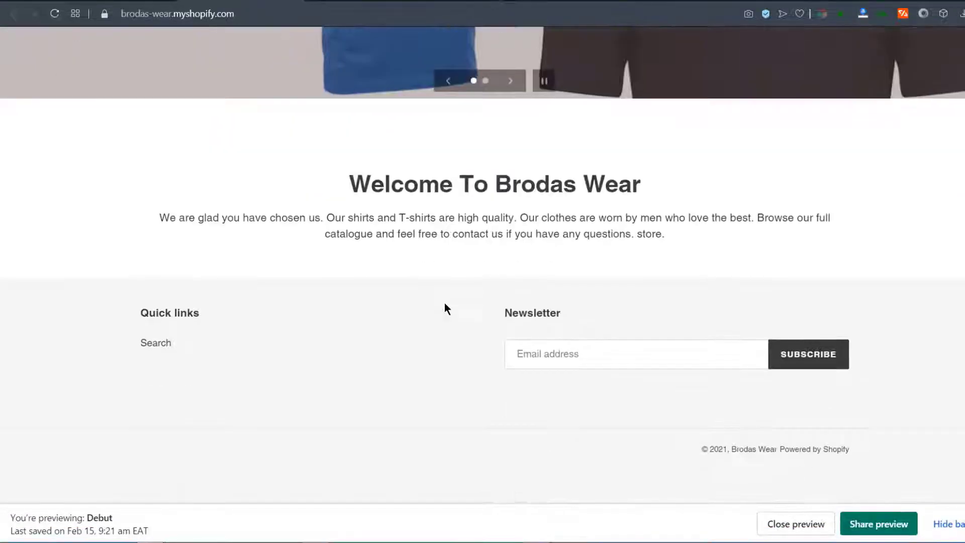
pyautogui.click(54, 14)
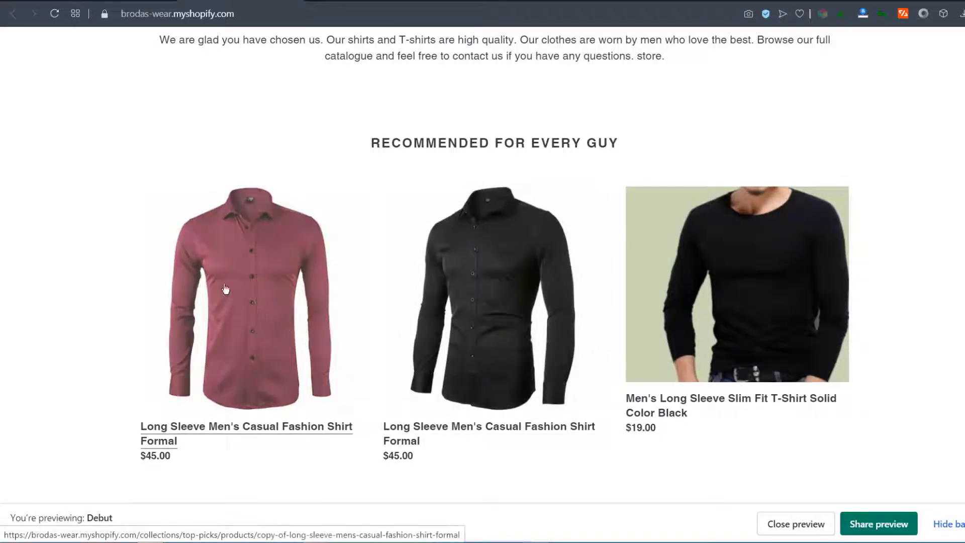
pyautogui.scroll(10, 352, 302)
pyautogui.scroll(-8, 337, 228)
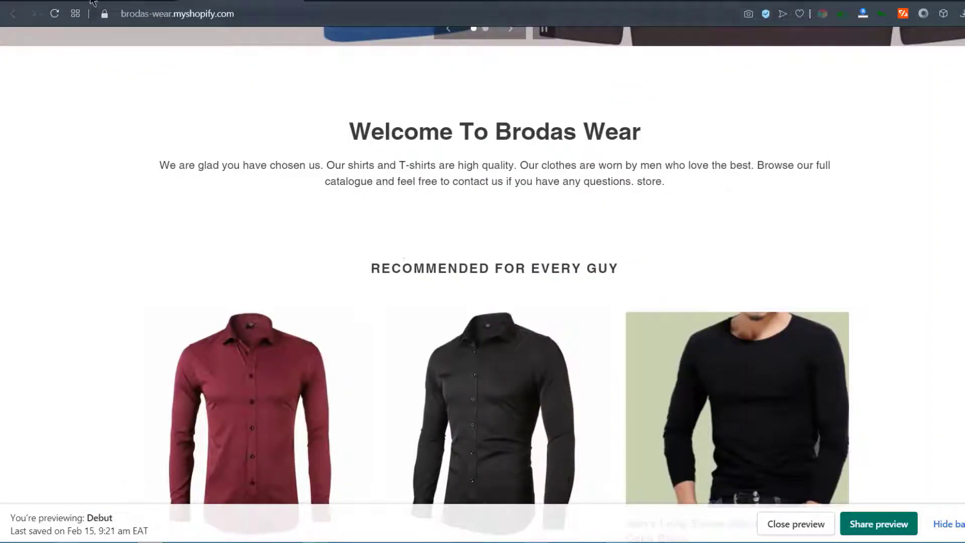
# Back in the theme editor, start adding another home page section
pyautogui.click(93, 1)
pyautogui.scroll(-3, 472, 352)
pyautogui.scroll(-3, 567, 280)
pyautogui.scroll(-3, 570, 442)
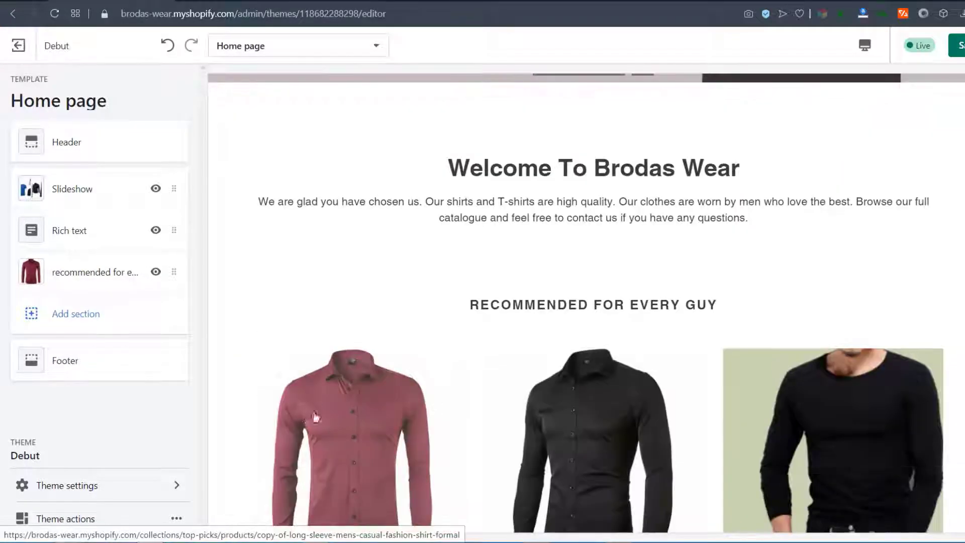
pyautogui.click(80, 313)
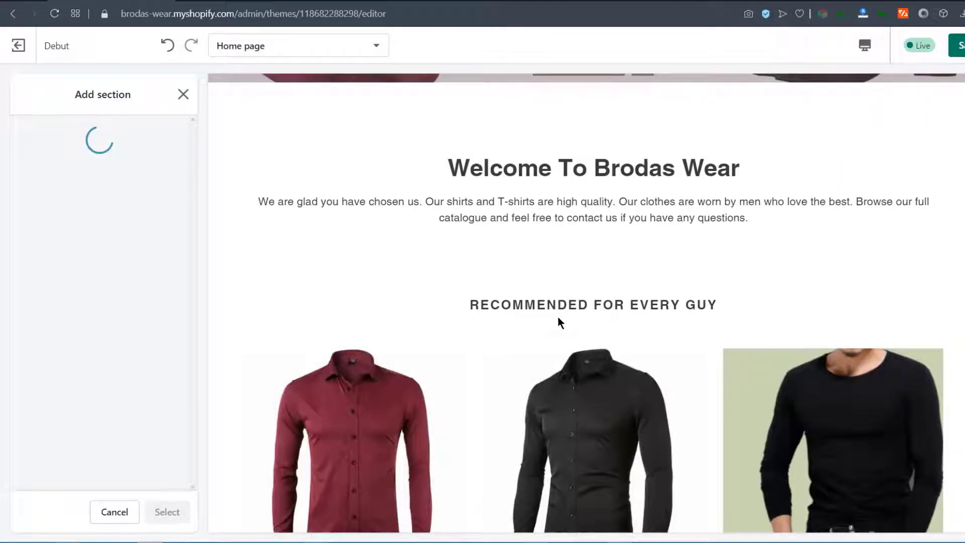
# Insert an Image with text overlay section and scroll the preview to see its placeholder content
pyautogui.scroll(-3, 560, 315)
pyautogui.click(60, 360)
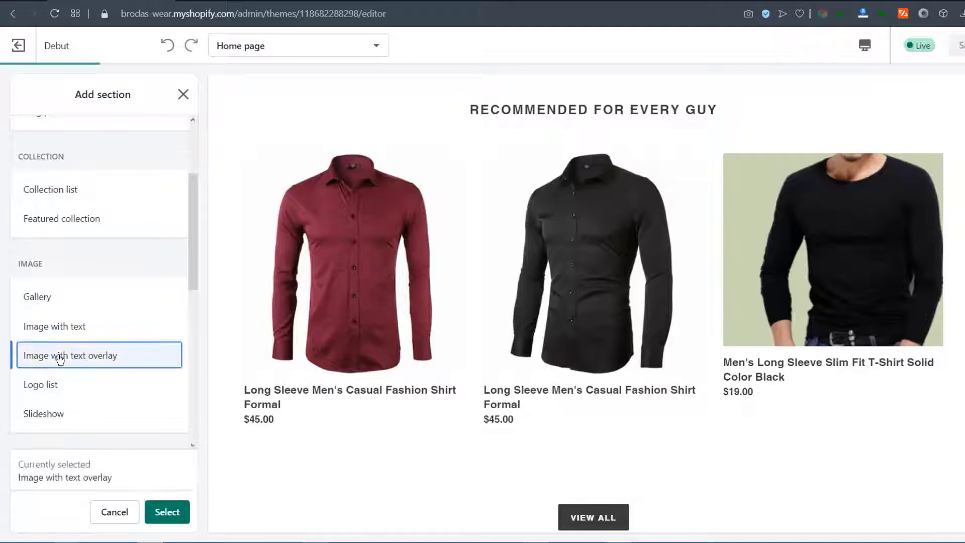
pyautogui.click(167, 512)
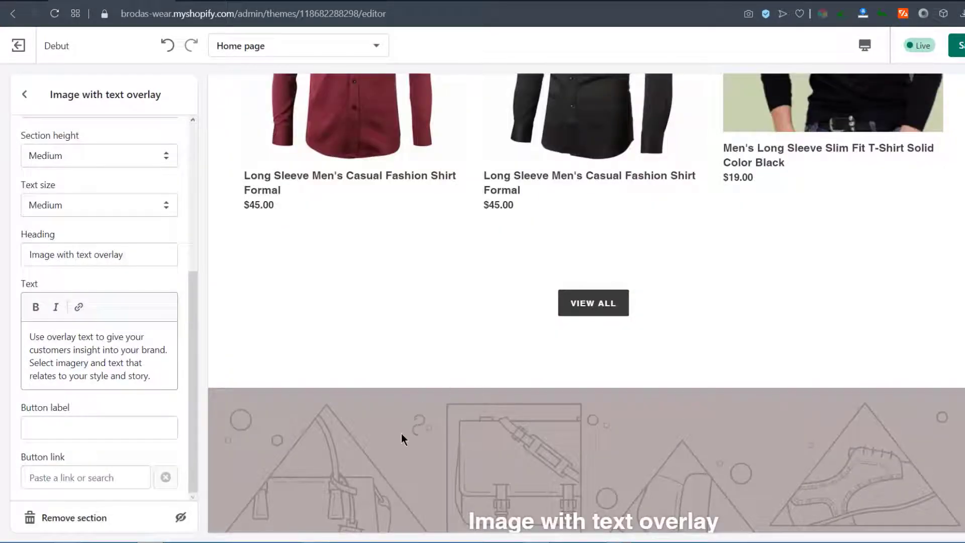
pyautogui.scroll(-4, 401, 431)
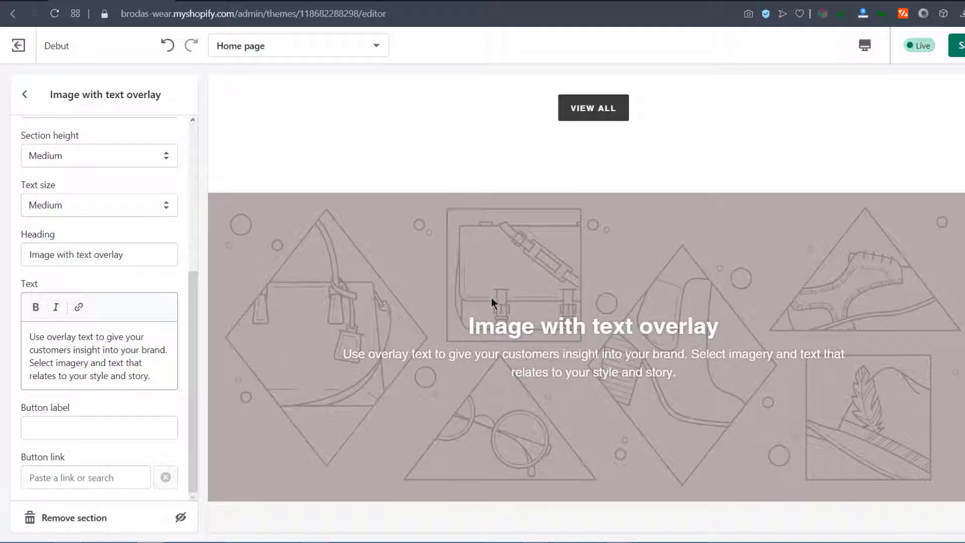
pyautogui.scroll(5, 146, 397)
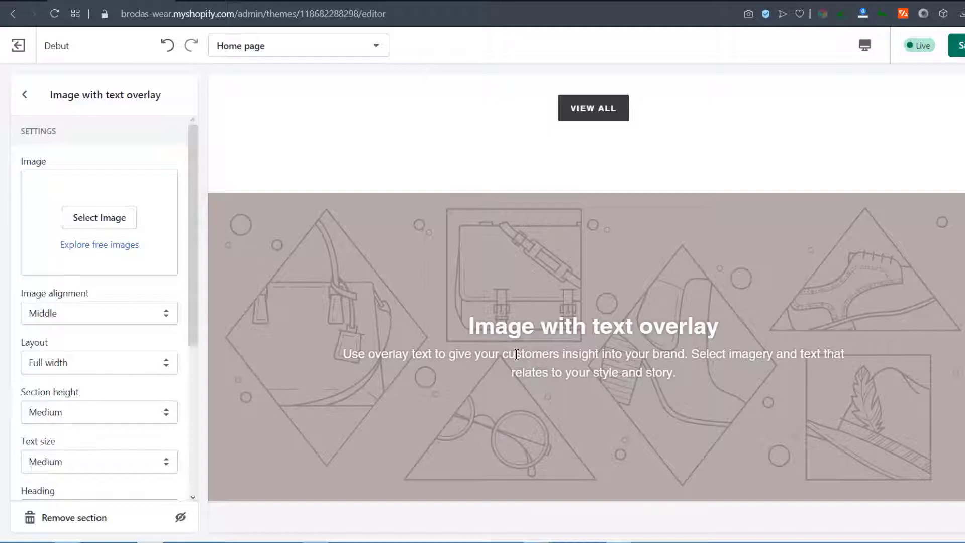
pyautogui.scroll(10, 502, 346)
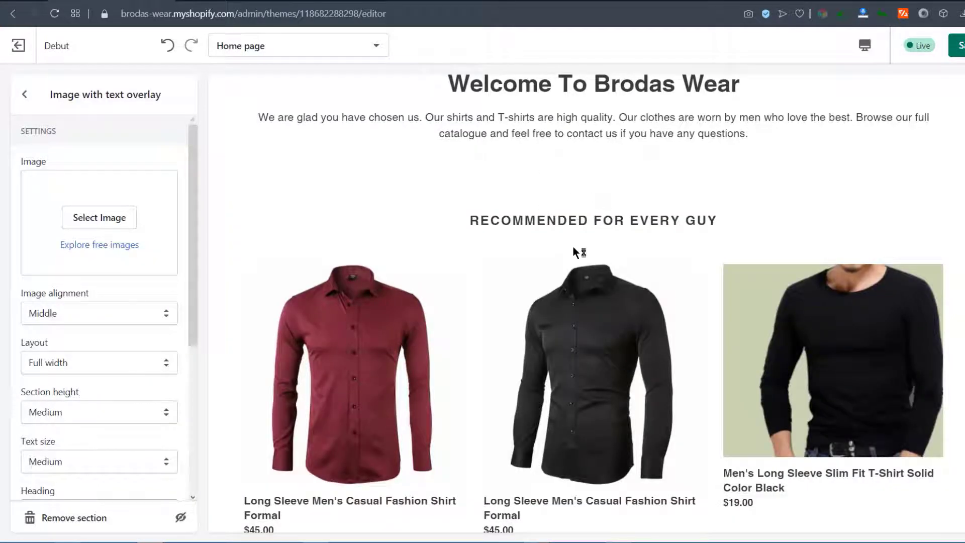
pyautogui.scroll(-8, 545, 248)
pyautogui.scroll(10, 463, 287)
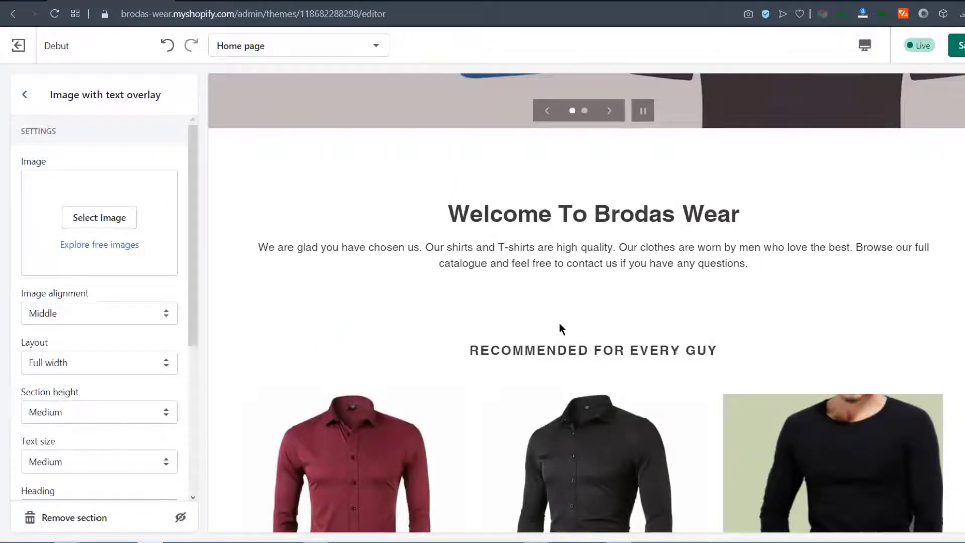
pyautogui.scroll(-8, 563, 383)
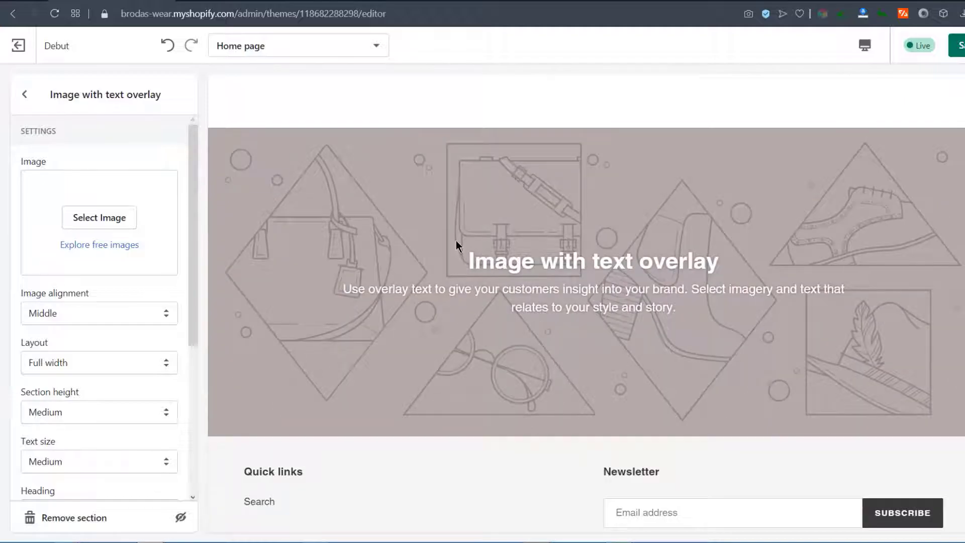
# Upload the headset-and-question-mark support image as the overlay background, leaving its alt text empty
pyautogui.click(86, 221)
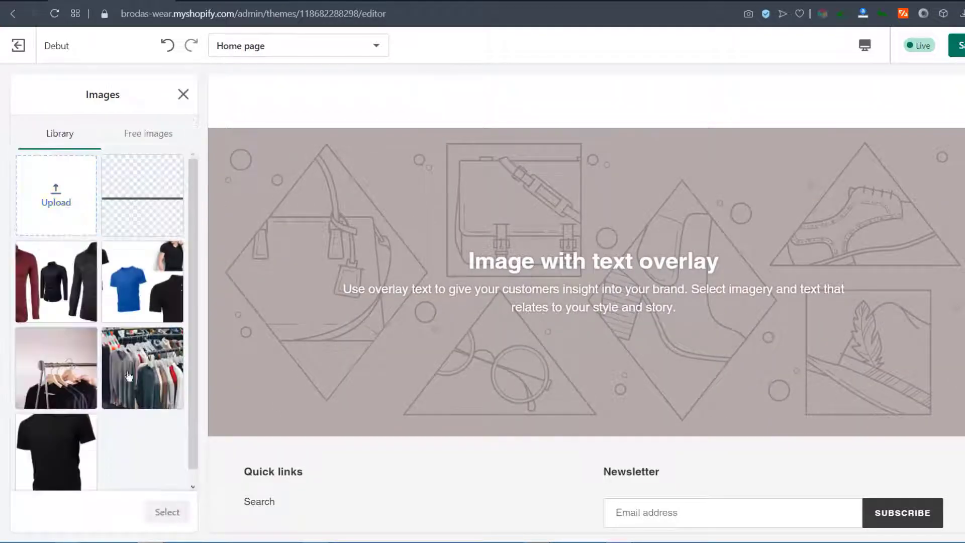
pyautogui.click(77, 193)
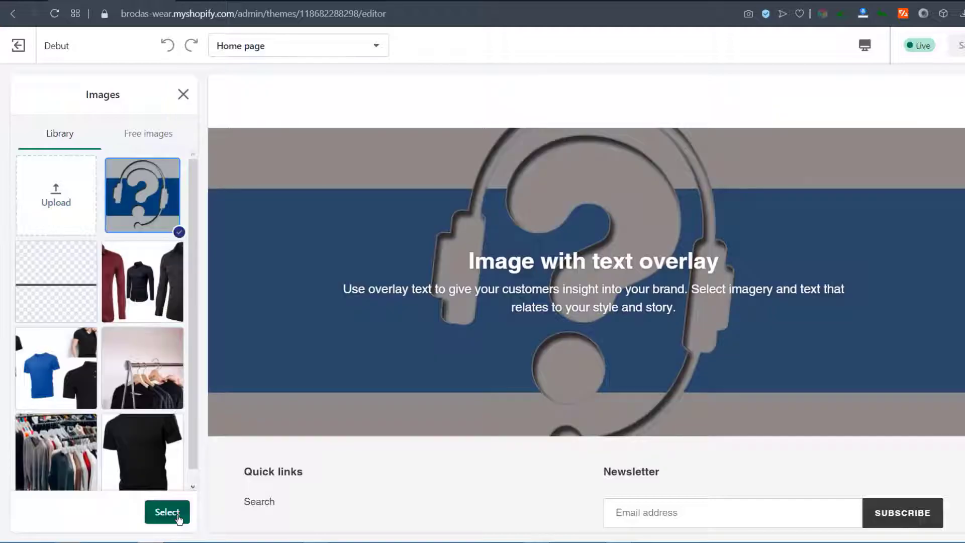
pyautogui.click(166, 512)
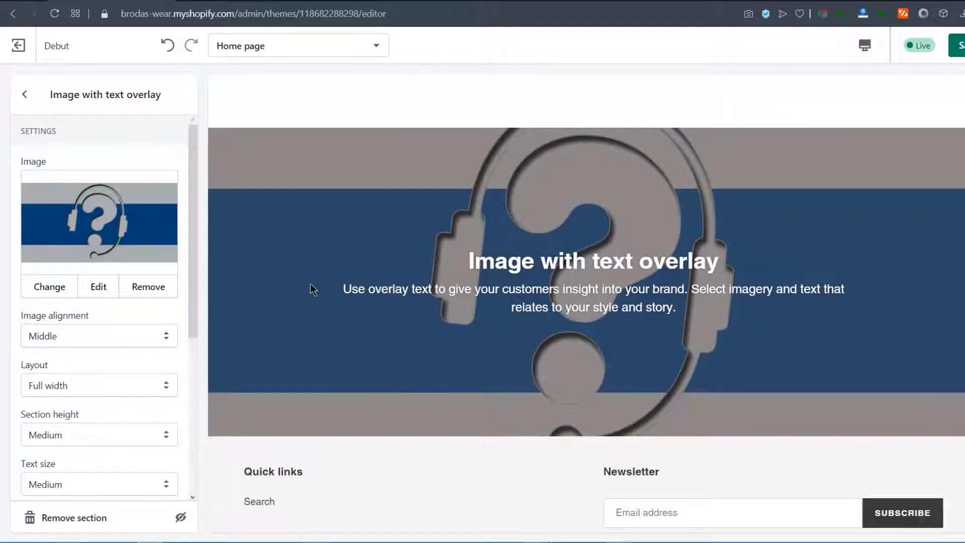
pyautogui.click(99, 287)
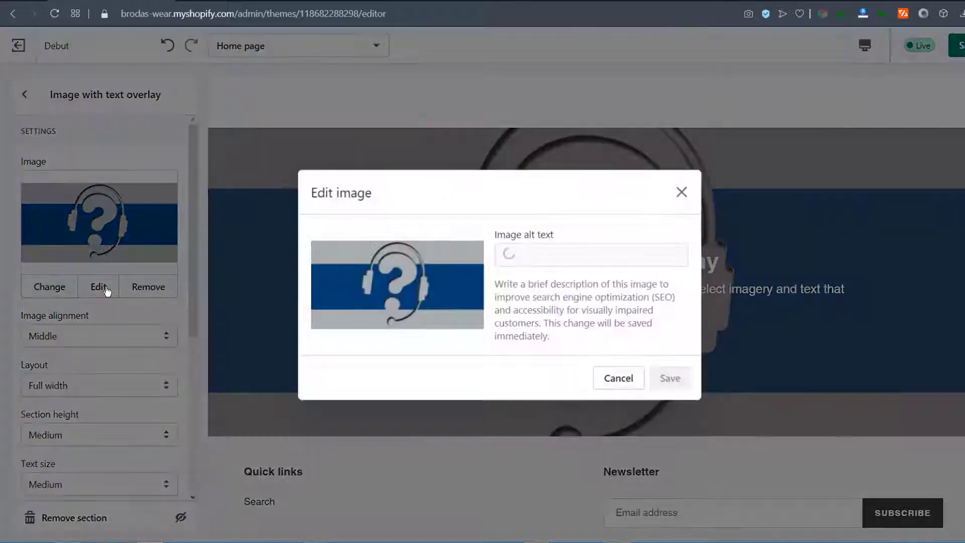
pyautogui.click(533, 258)
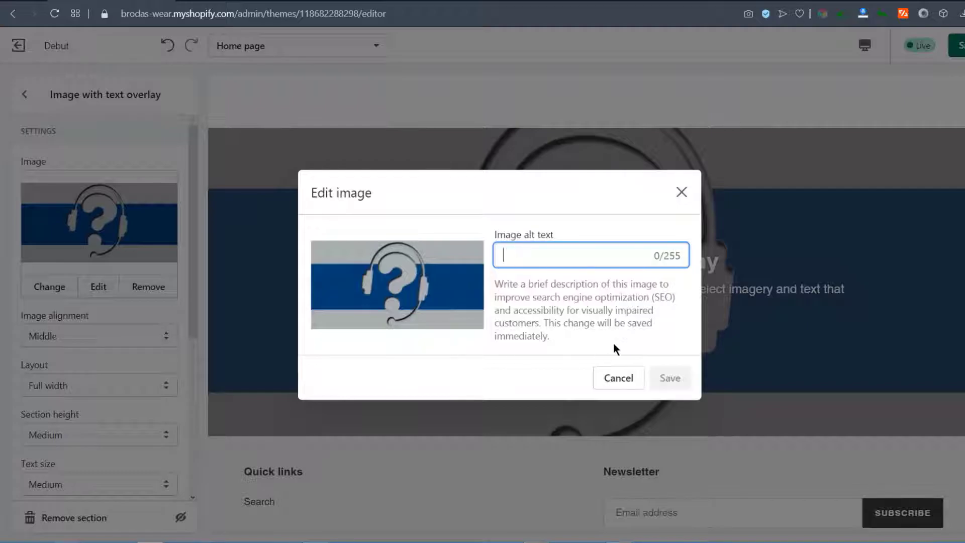
pyautogui.click(681, 192)
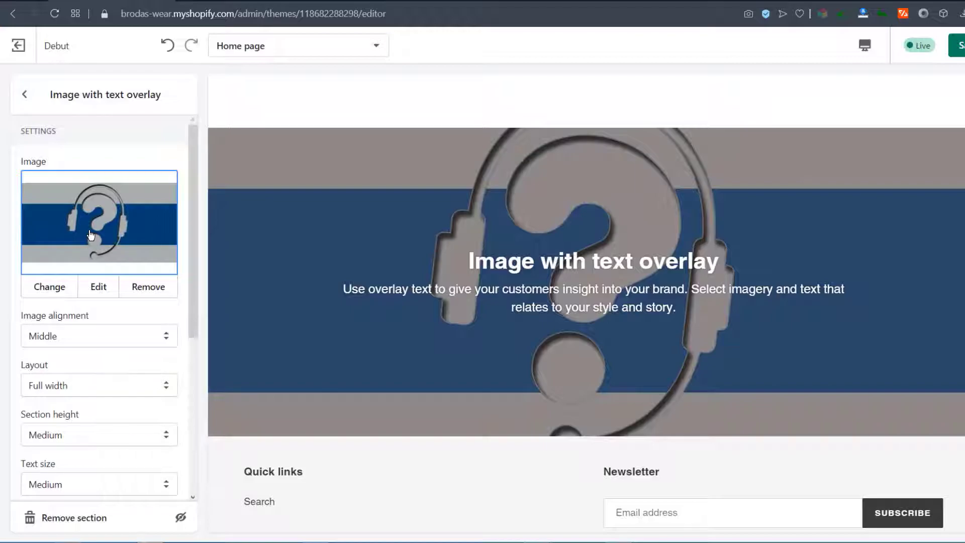
# Delete the overlay section's placeholder heading and body paragraph
pyautogui.scroll(-1, 75, 351)
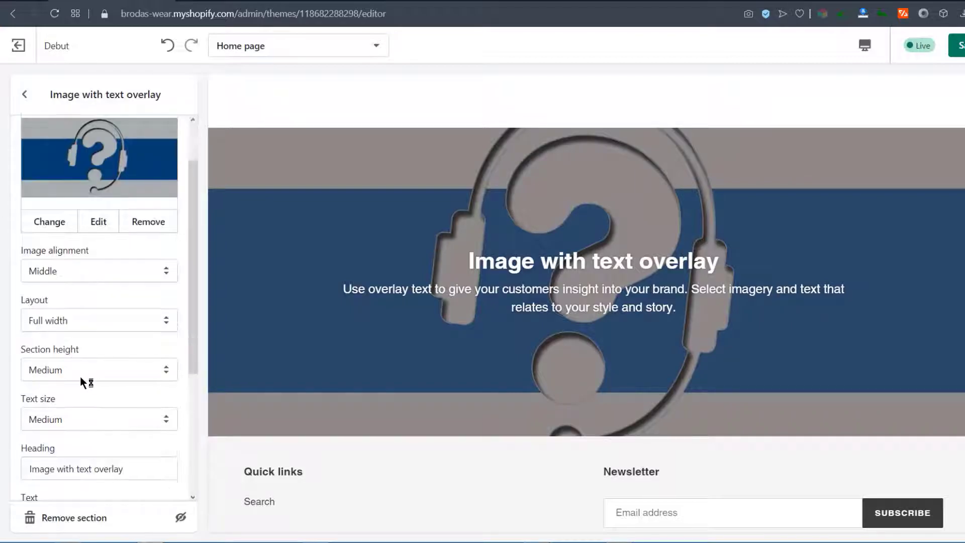
pyautogui.scroll(-4, 85, 383)
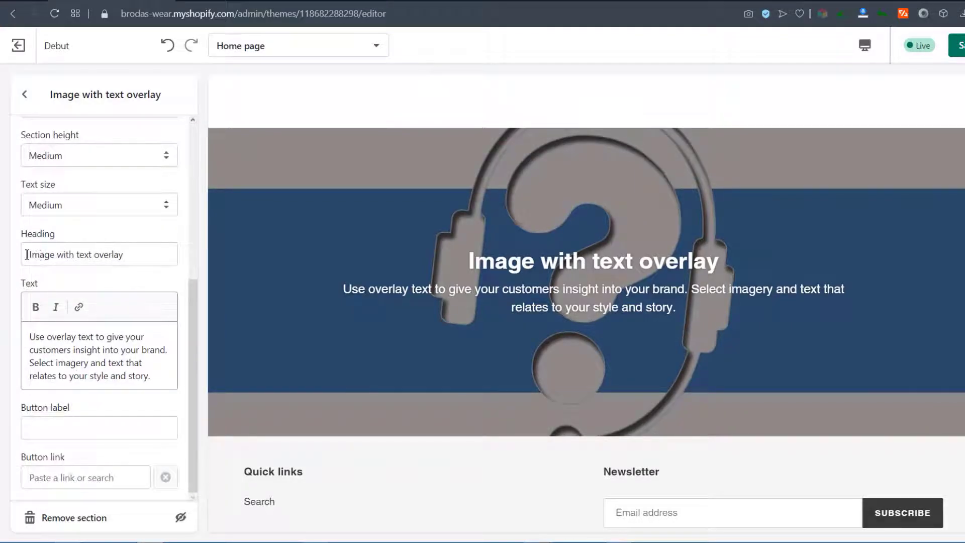
pyautogui.moveTo(29, 336); pyautogui.dragTo(159, 382)
pyautogui.press('BackSpace')
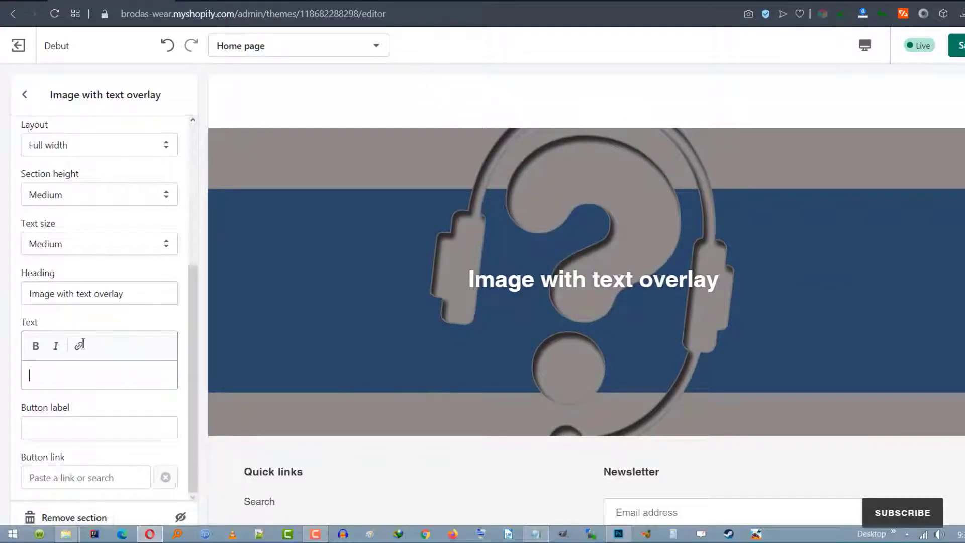
pyautogui.moveTo(144, 291); pyautogui.dragTo(2, 301)
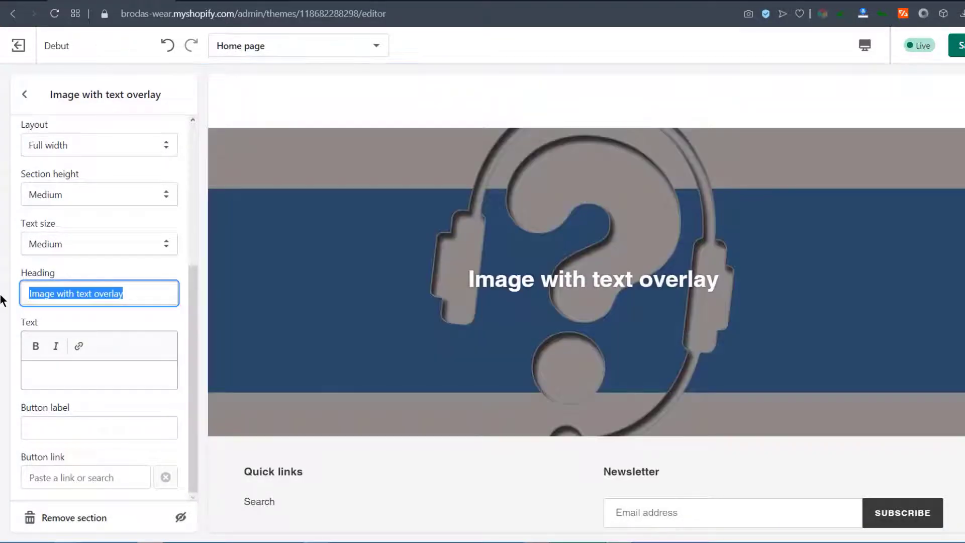
pyautogui.press('BackSpace')
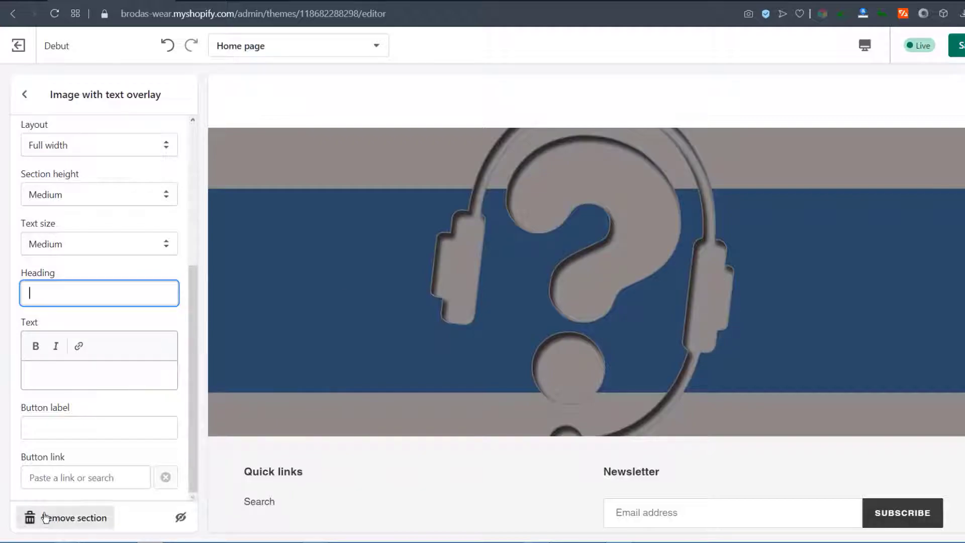
# Label the button 'Contact Support' and link it to the Black Polo Ralph Lauren product
pyautogui.click(59, 477)
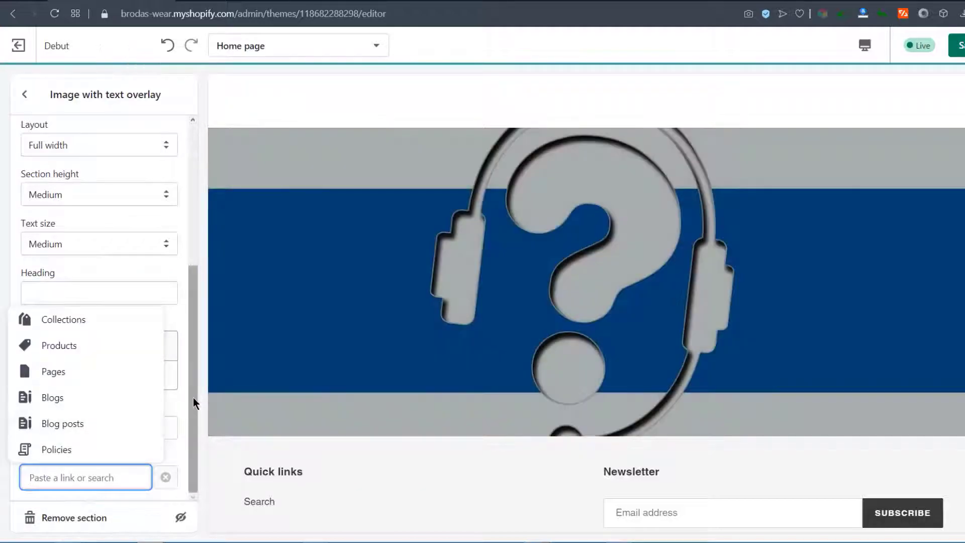
pyautogui.click(89, 415)
pyautogui.click(31, 429)
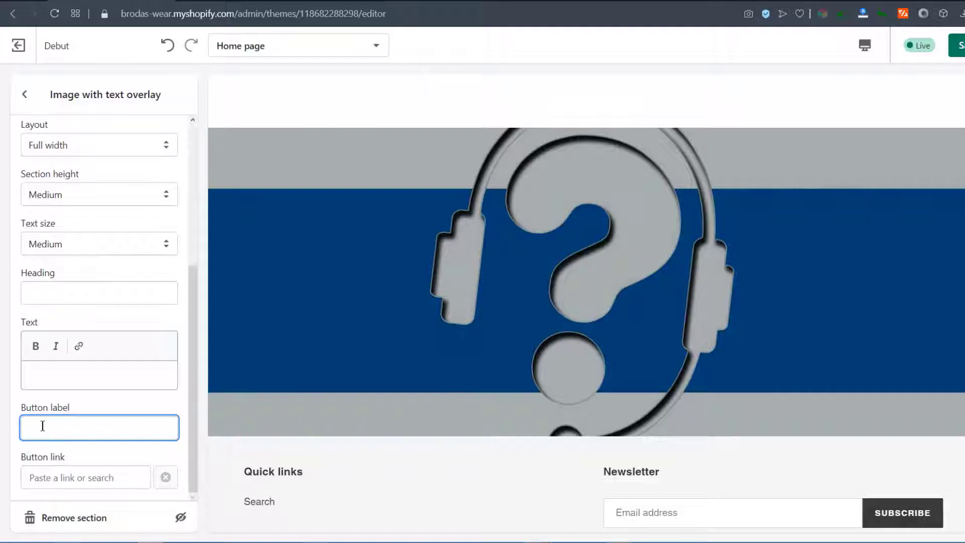
pyautogui.write('Contact Support')
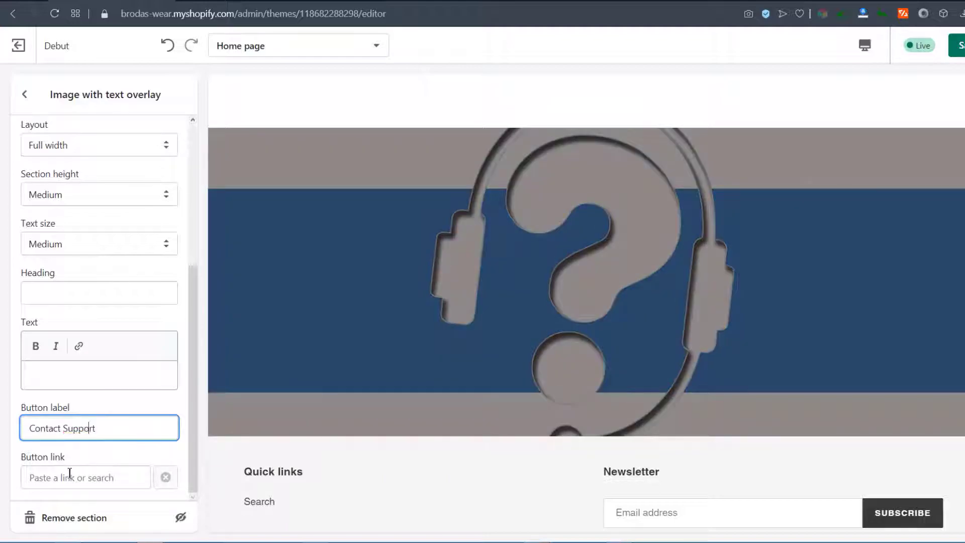
pyautogui.click(62, 475)
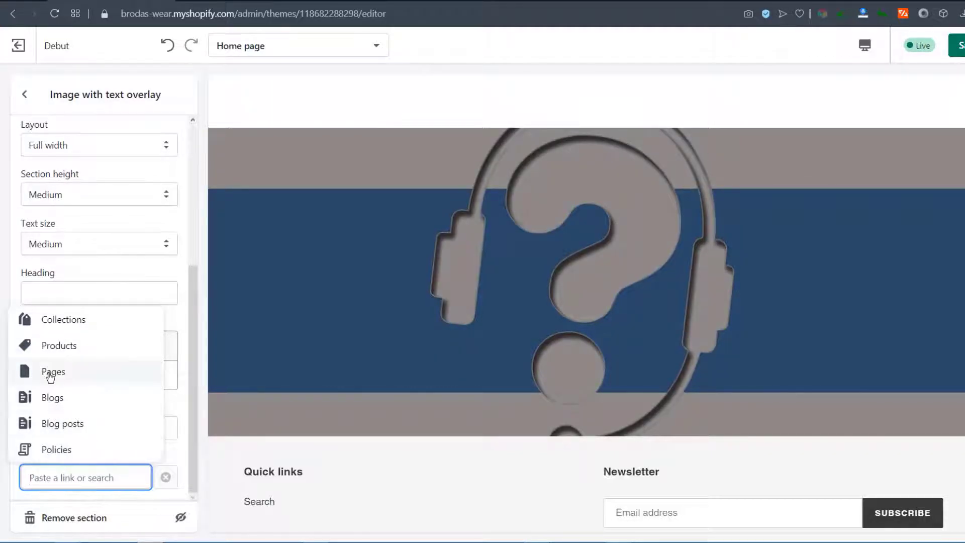
pyautogui.click(51, 352)
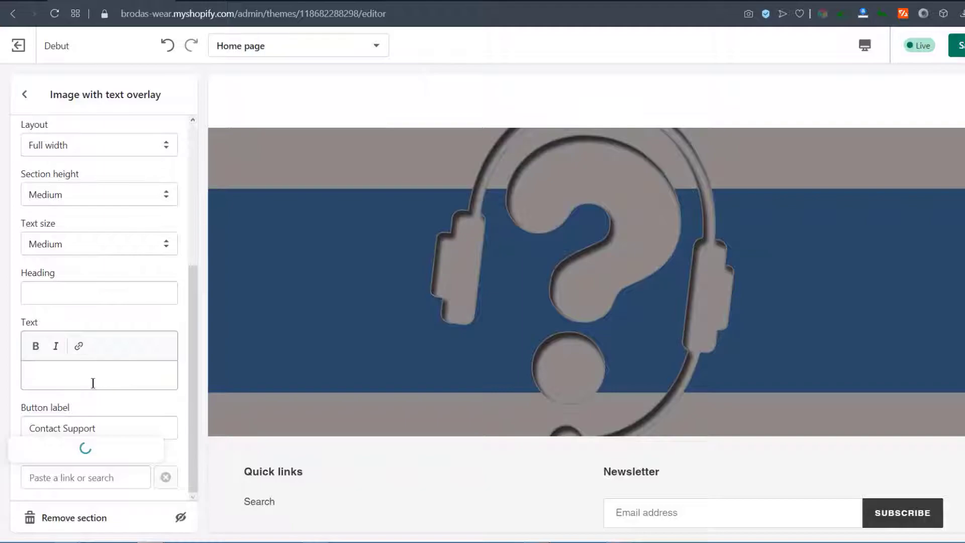
pyautogui.click(65, 339)
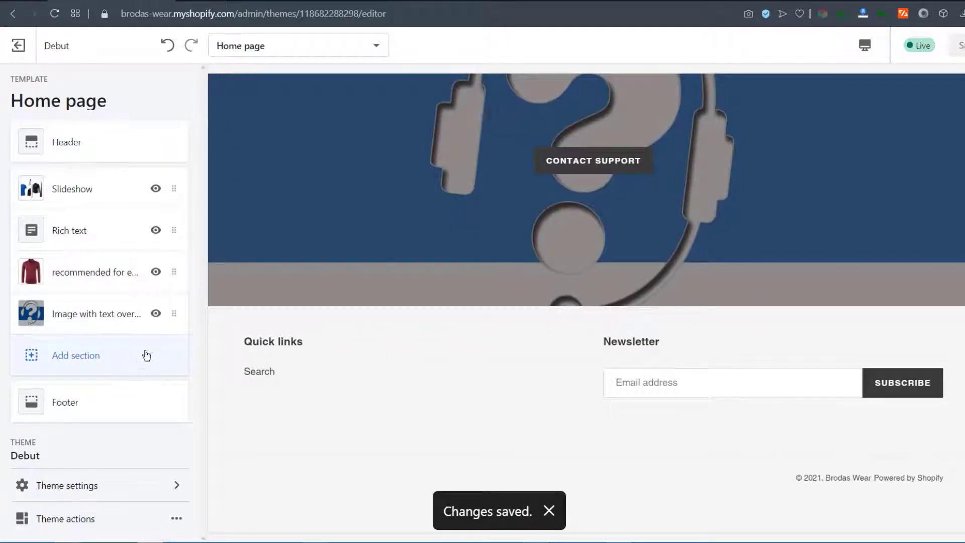
# Move the Contact Support image section above 'recommended for every Guy' and save the home page
pyautogui.moveTo(175, 314); pyautogui.dragTo(179, 270)
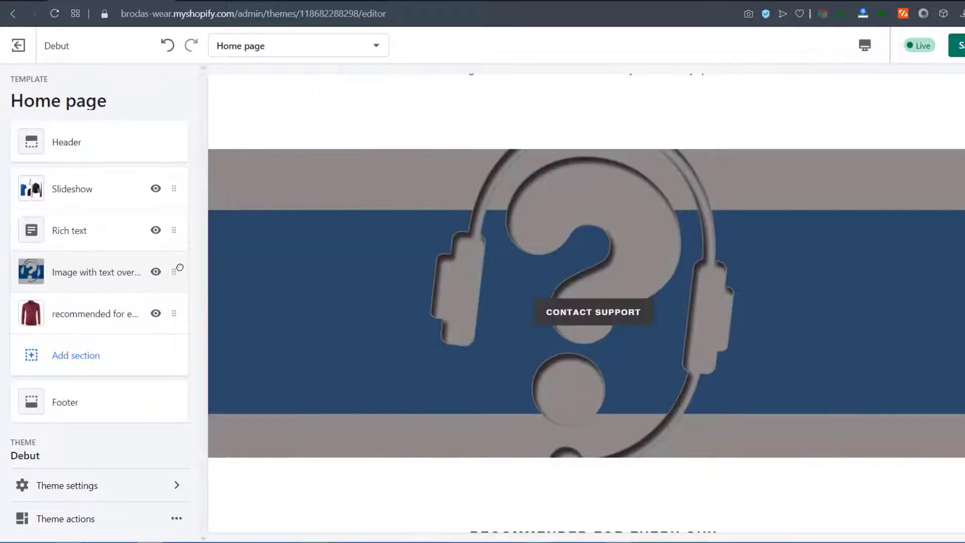
pyautogui.click(961, 44)
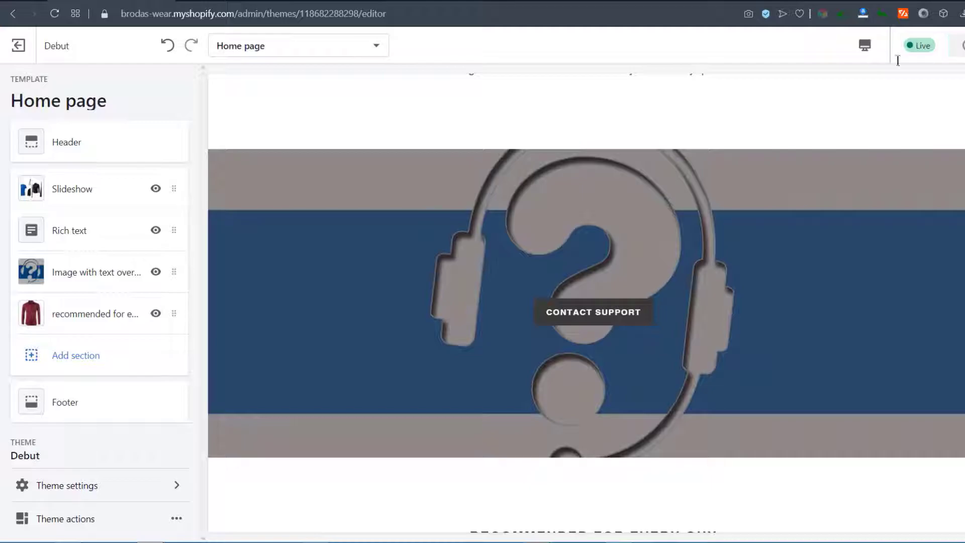
pyautogui.click(223, 3)
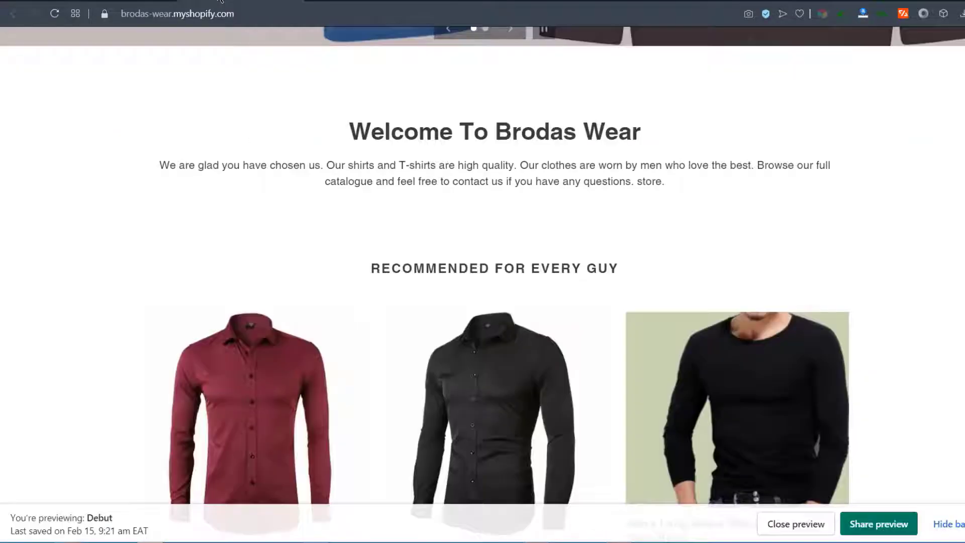
pyautogui.click(62, 13)
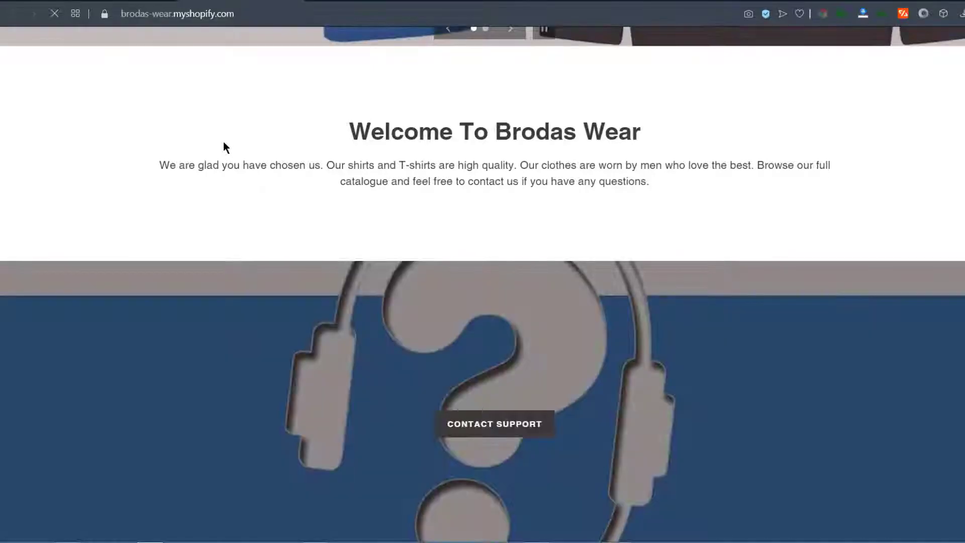
pyautogui.scroll(-10, 433, 255)
pyautogui.scroll(9, 459, 243)
pyautogui.scroll(9, 461, 238)
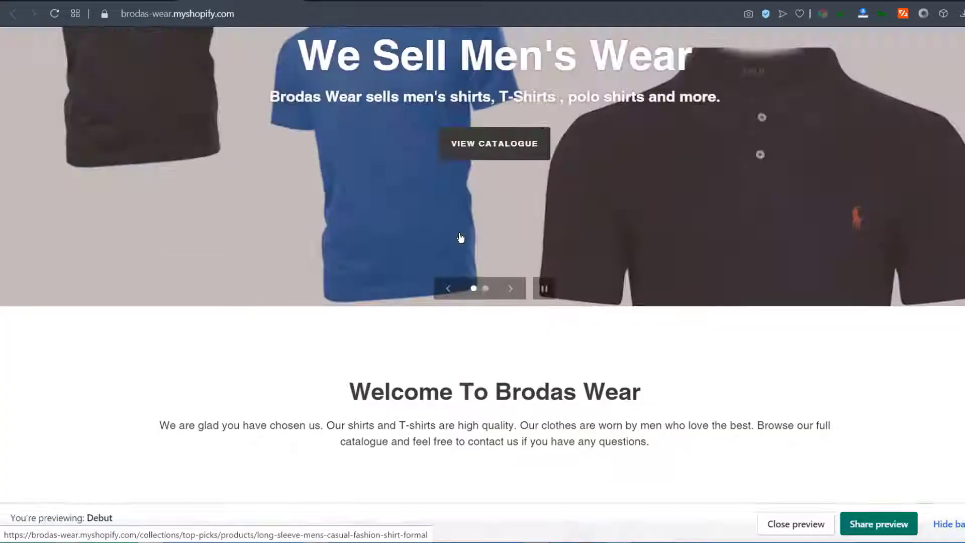
pyautogui.scroll(-10, 459, 234)
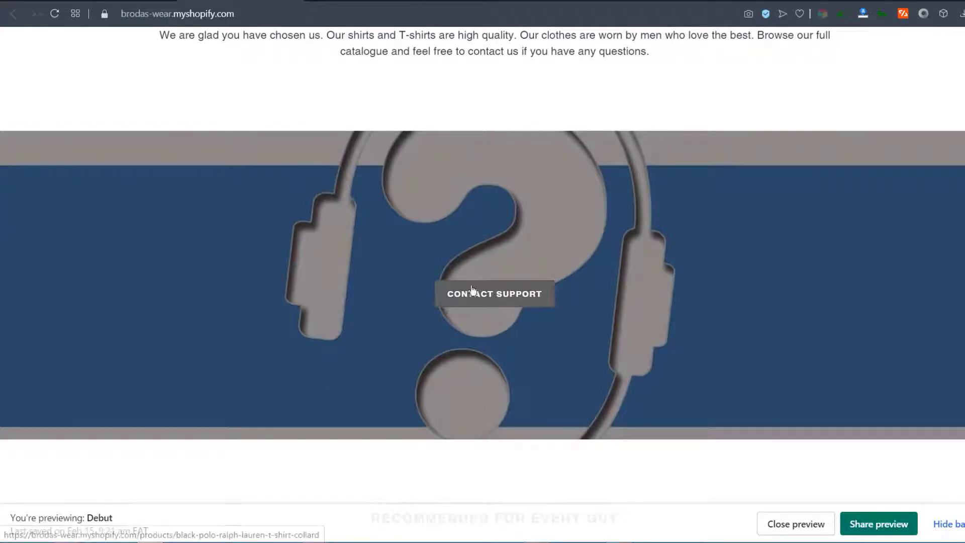
pyautogui.scroll(8, 501, 301)
pyautogui.scroll(-7, 287, 357)
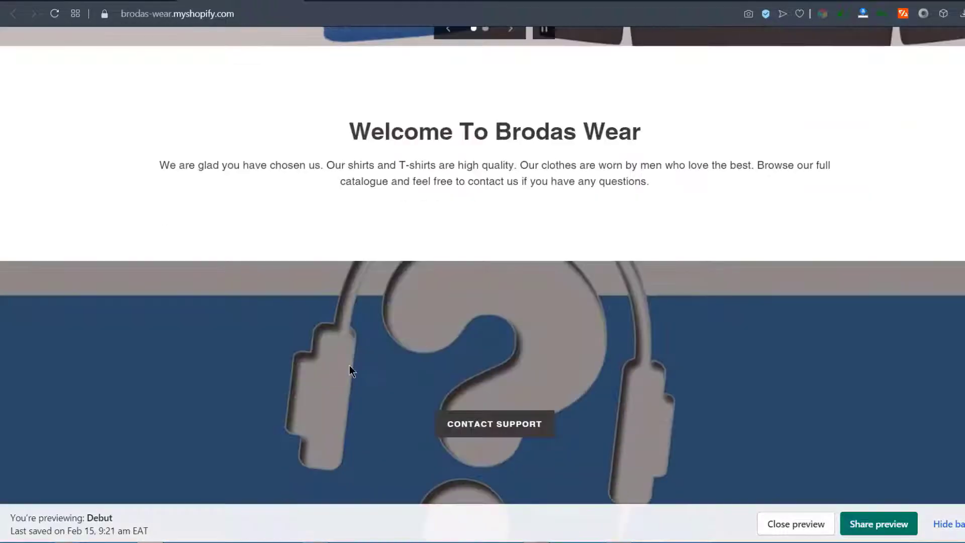
pyautogui.scroll(-4, 514, 360)
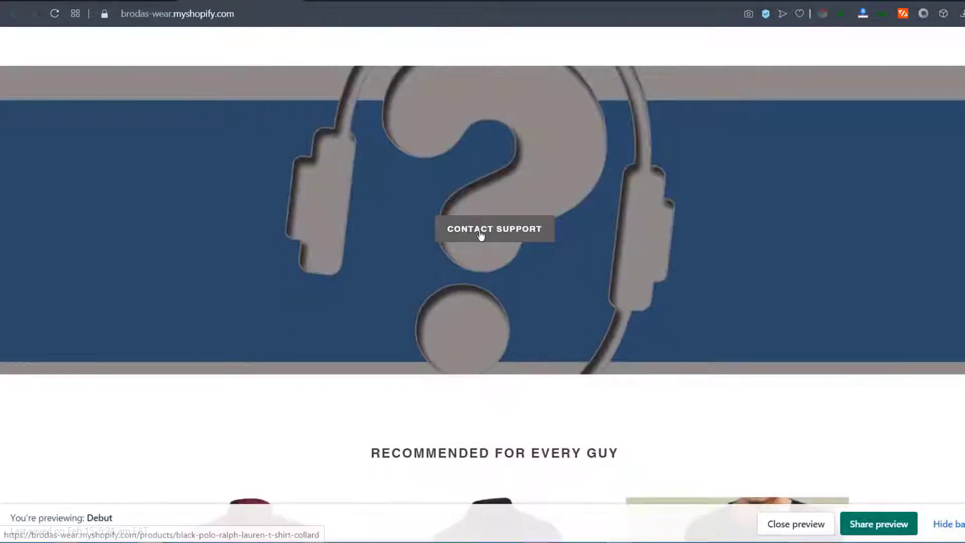
pyautogui.scroll(8, 483, 236)
pyautogui.scroll(-9, 505, 350)
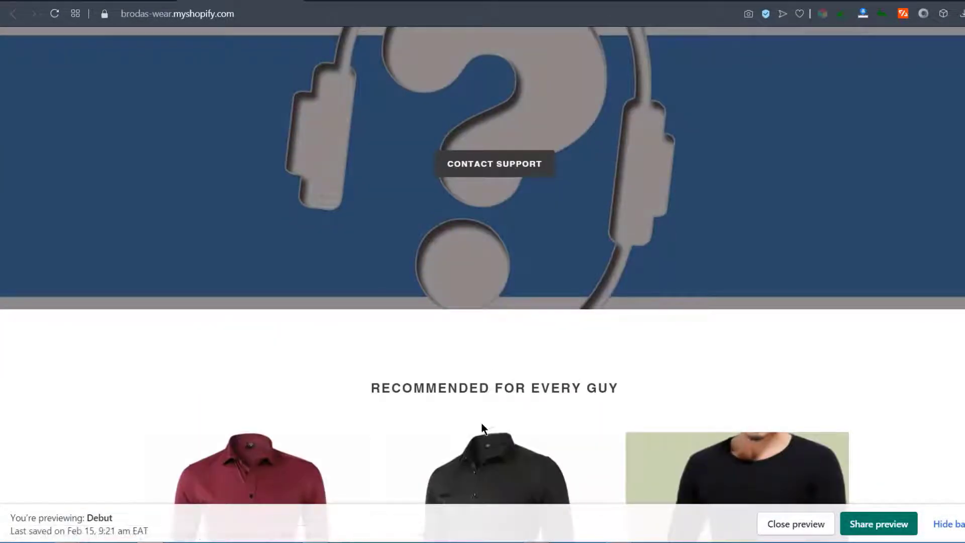
pyautogui.scroll(5, 502, 421)
pyautogui.scroll(-3, 506, 367)
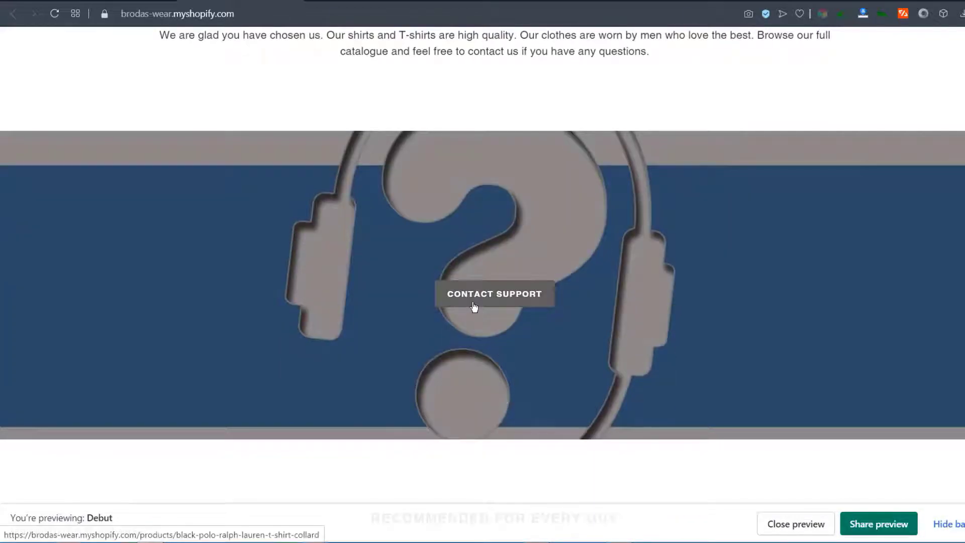
pyautogui.scroll(-10, 474, 308)
pyautogui.scroll(5, 482, 300)
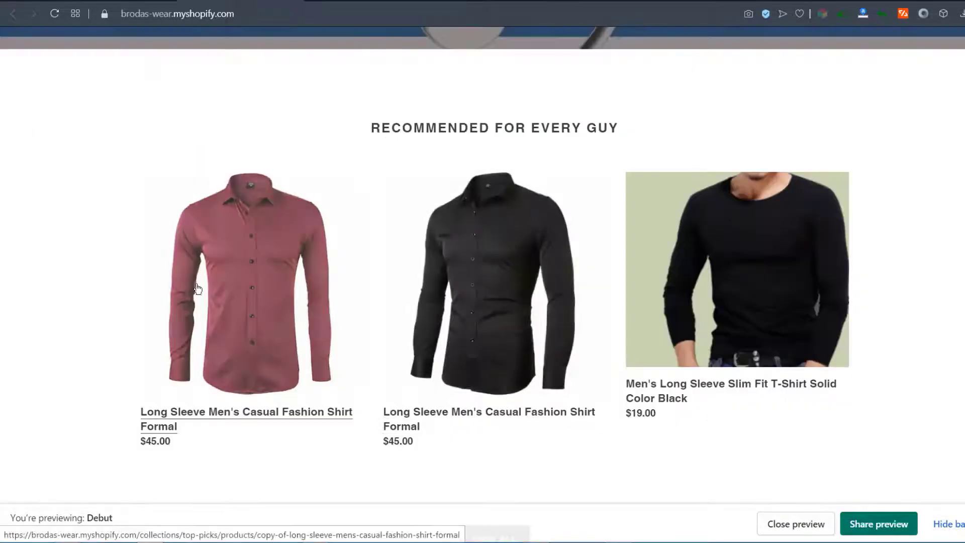
pyautogui.scroll(-3, 194, 291)
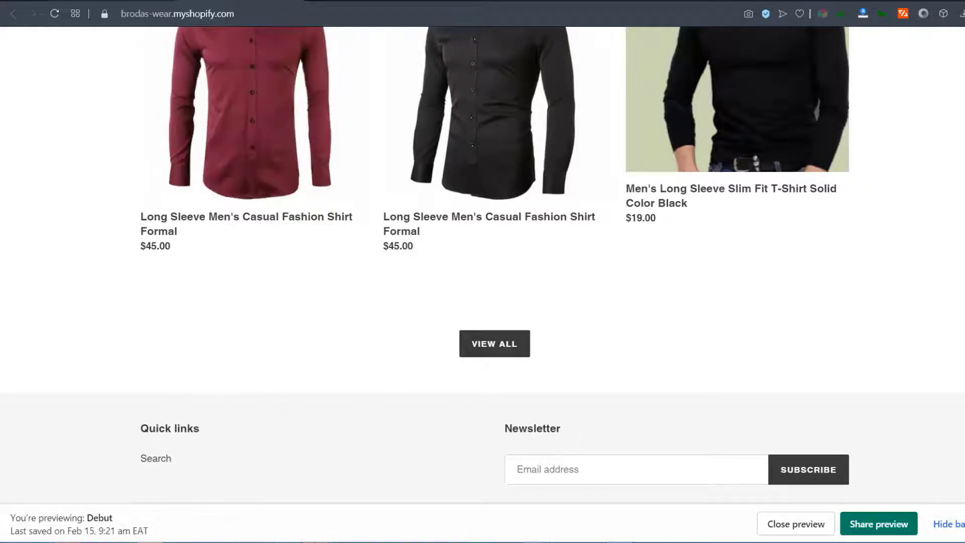
pyautogui.click(113, 1)
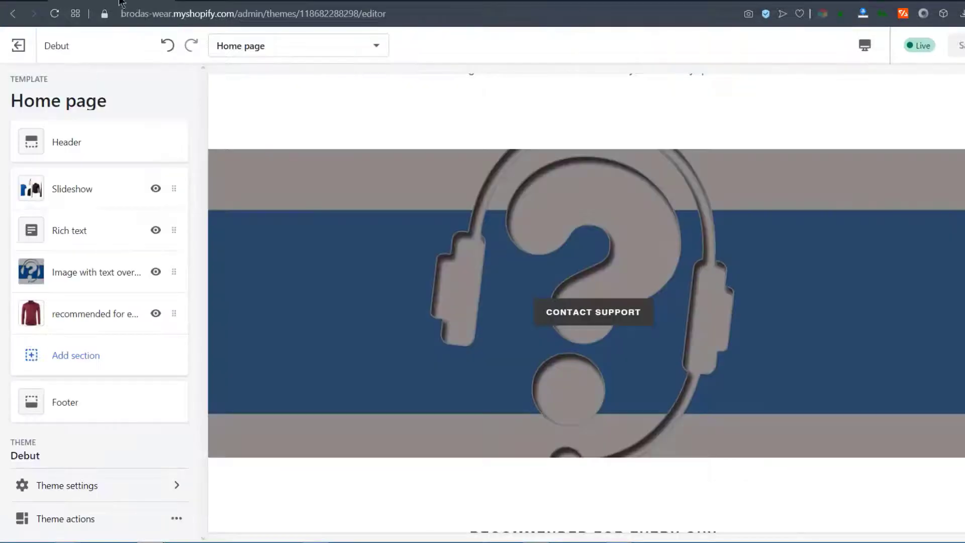
# Add an Image with text section to the home page
pyautogui.click(82, 357)
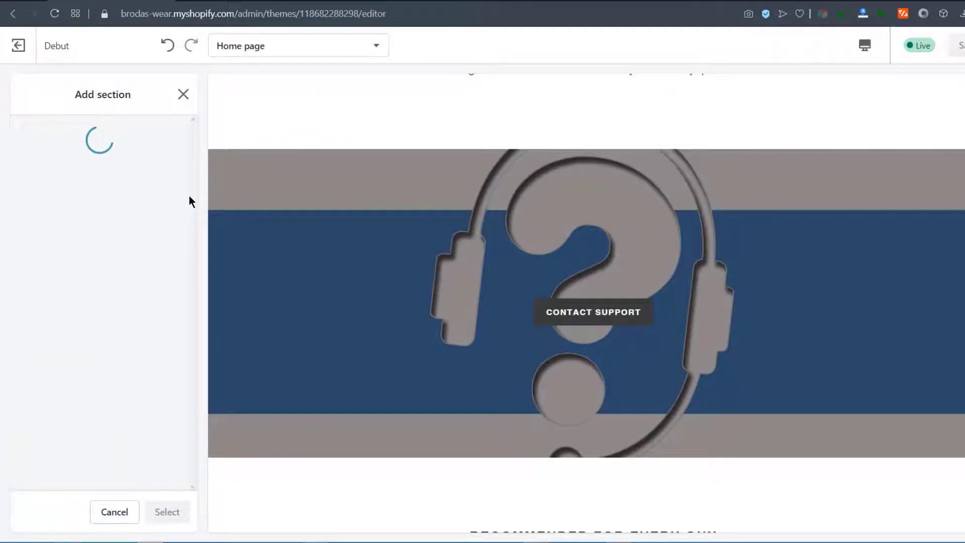
pyautogui.moveTo(194, 168); pyautogui.dragTo(187, 296)
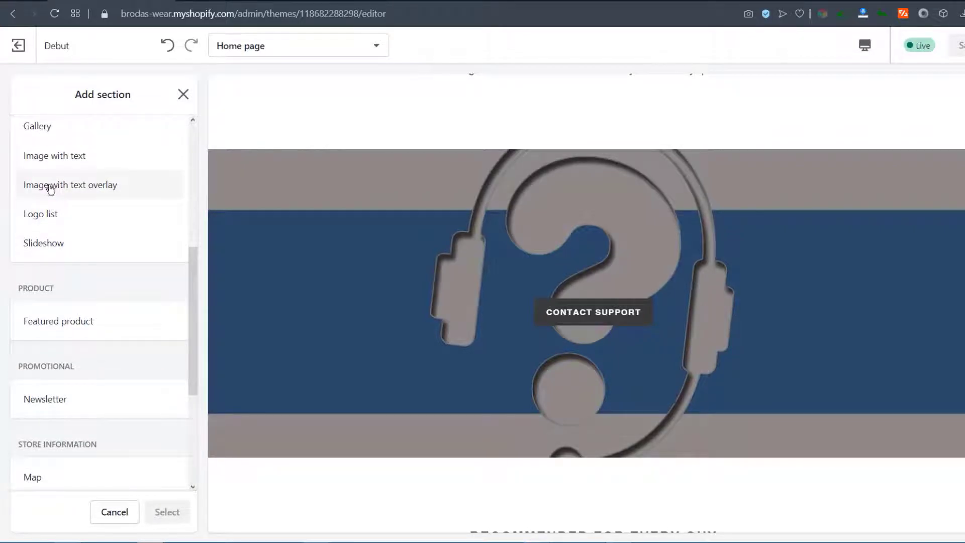
pyautogui.click(50, 162)
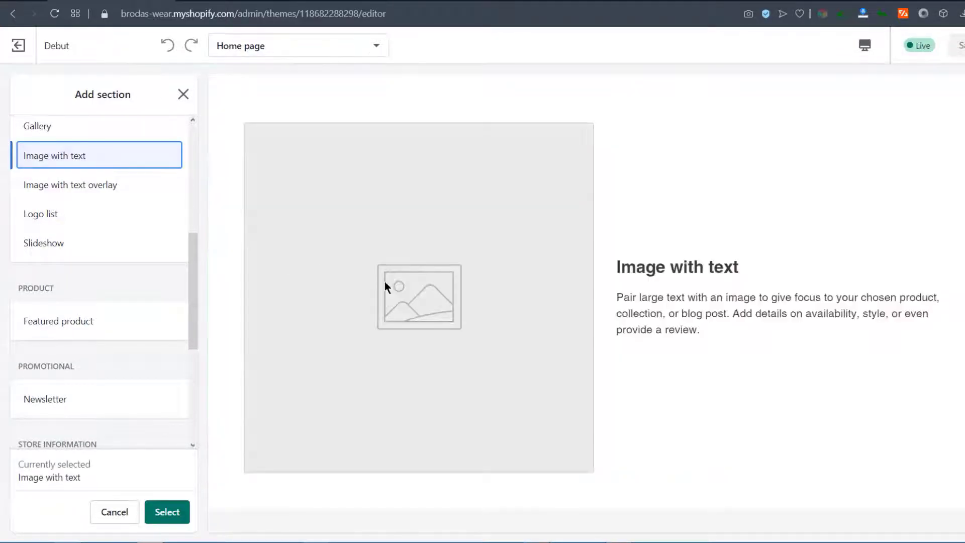
pyautogui.click(167, 513)
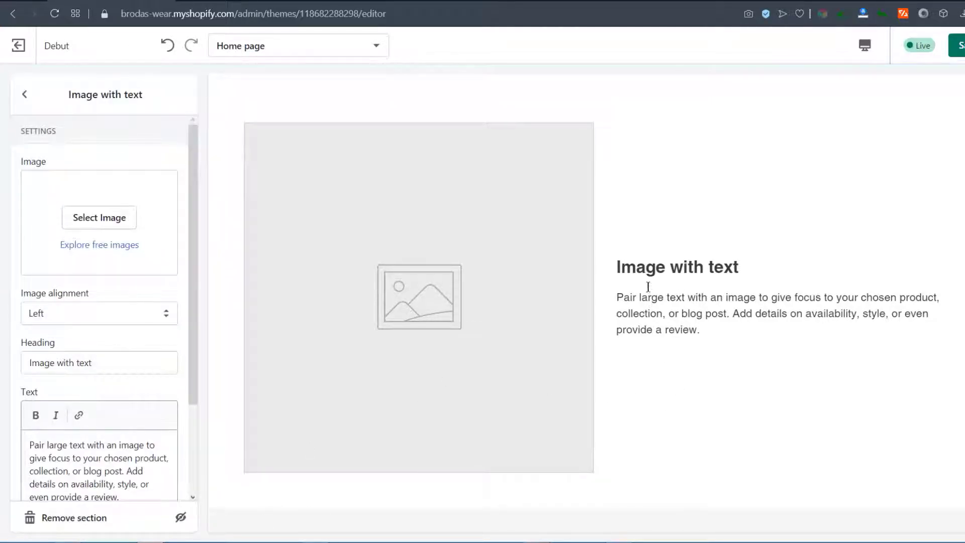
# Set the new section's image to the black T-shirt picture from the library
pyautogui.scroll(-3, 703, 363)
pyautogui.scroll(10, 705, 352)
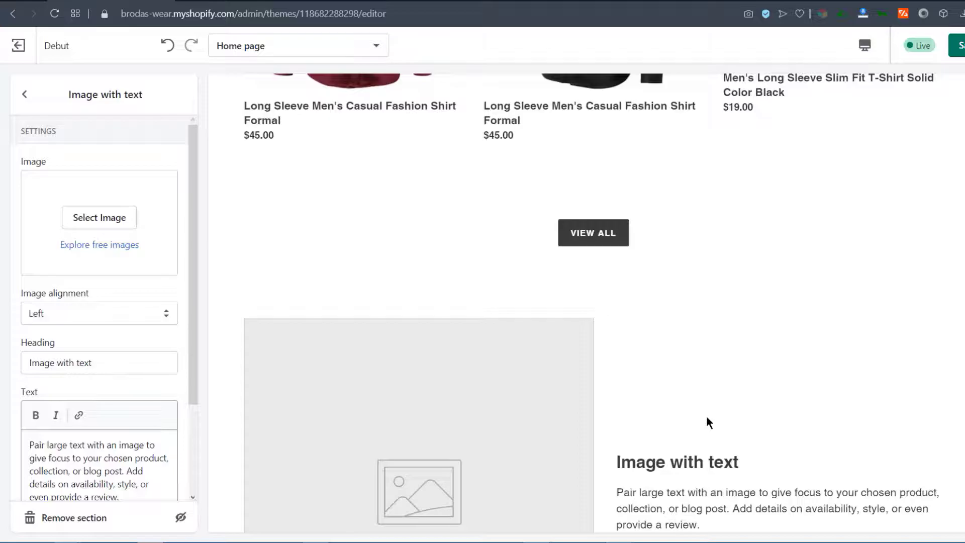
pyautogui.scroll(-10, 707, 417)
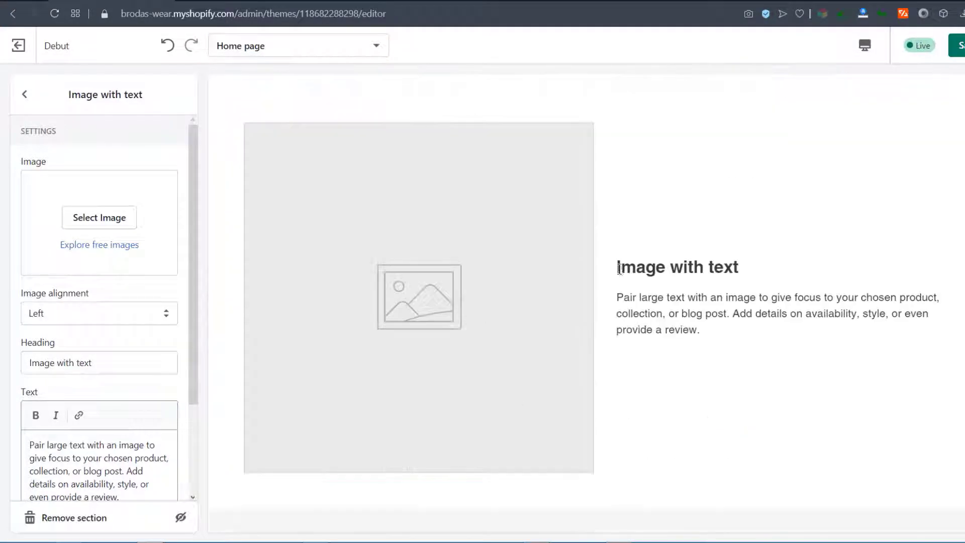
pyautogui.click(101, 216)
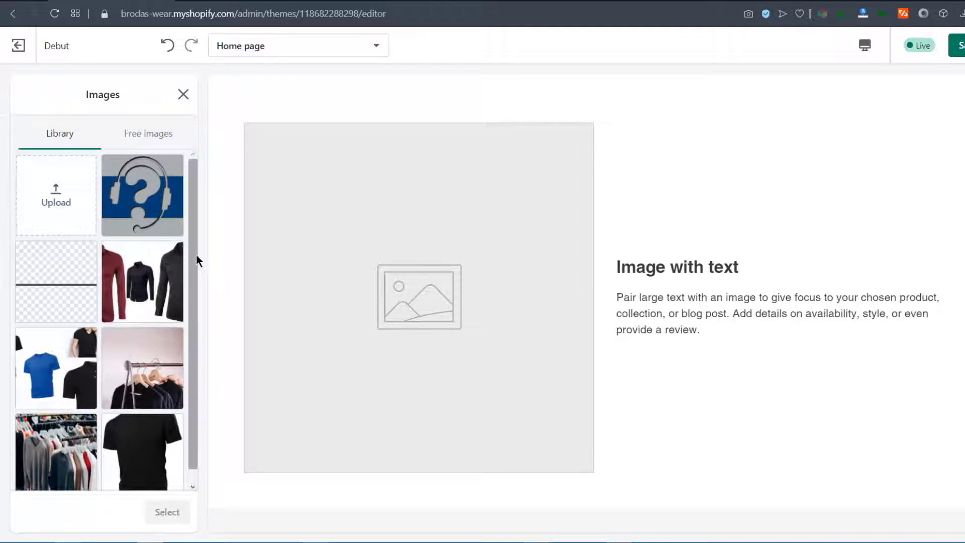
pyautogui.moveTo(195, 254); pyautogui.dragTo(195, 323)
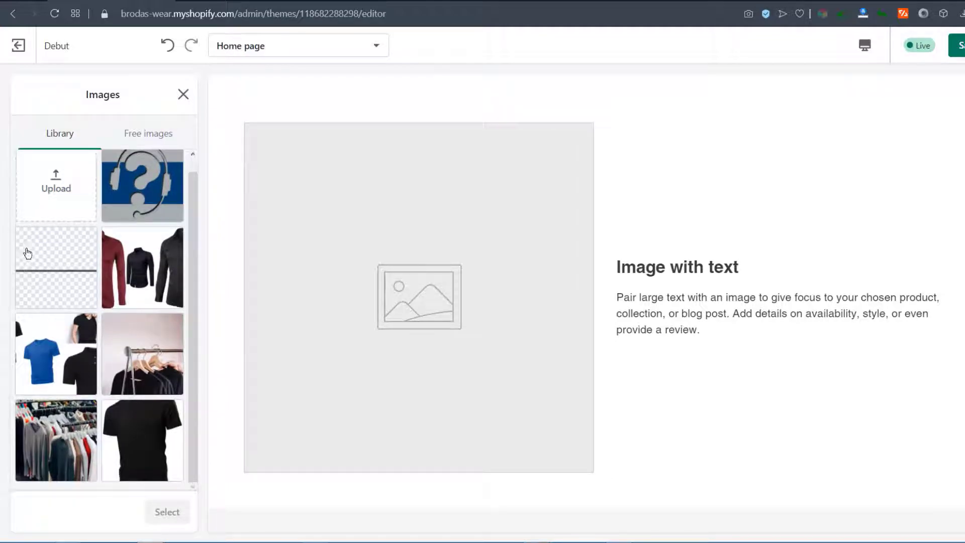
pyautogui.click(145, 432)
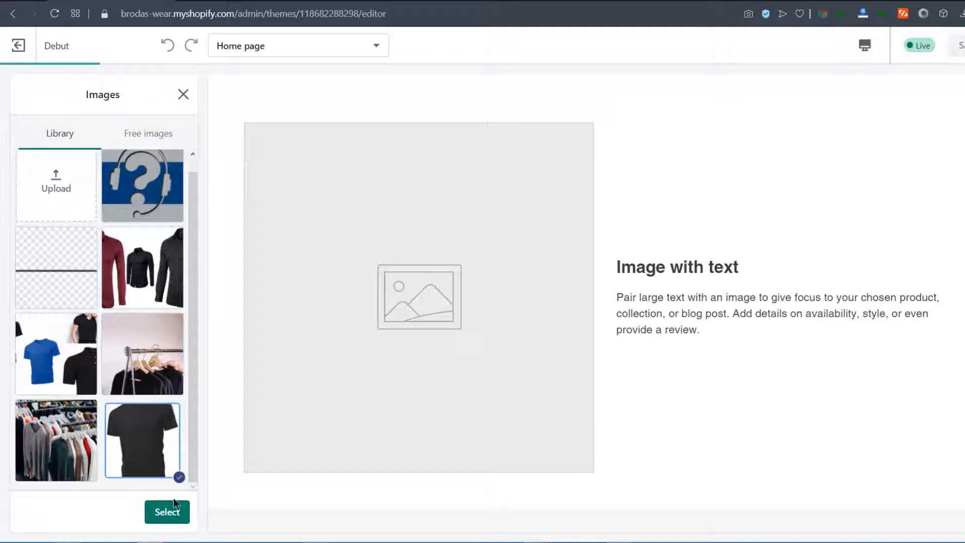
pyautogui.click(166, 512)
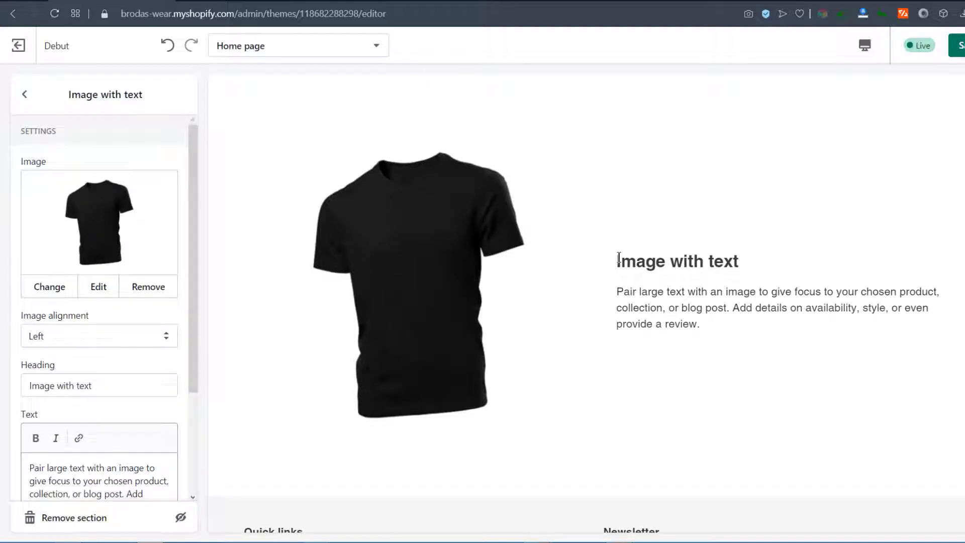
# Change the heading to 'Why us?' and paste in the new description paragraph
pyautogui.click(104, 289)
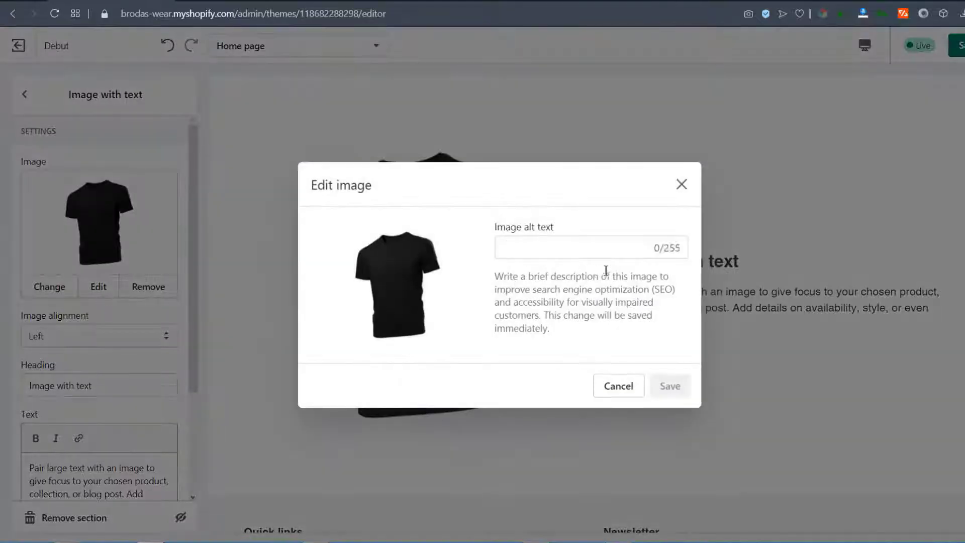
pyautogui.click(682, 184)
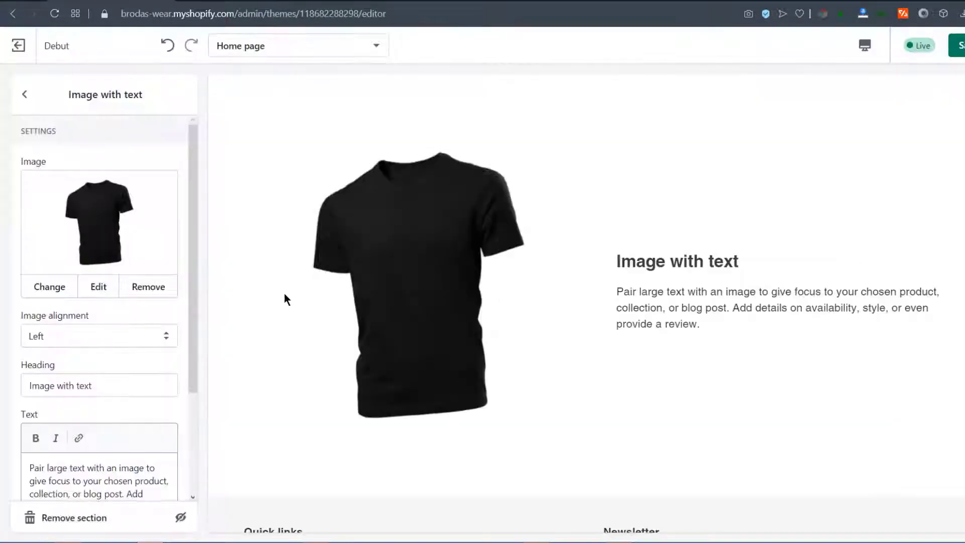
pyautogui.moveTo(190, 285); pyautogui.dragTo(198, 408)
pyautogui.moveTo(100, 242); pyautogui.dragTo(2, 247)
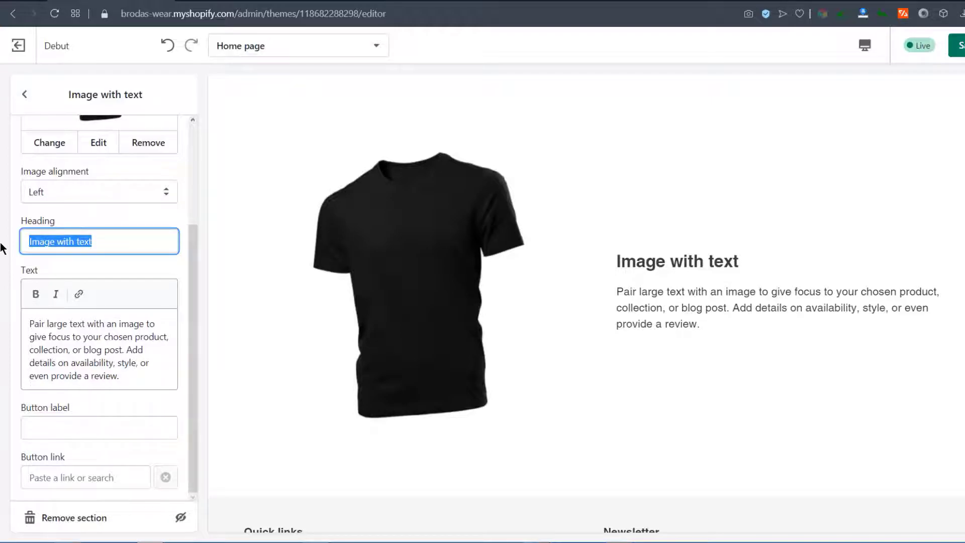
pyautogui.write('Why us?')
pyautogui.moveTo(29, 323); pyautogui.dragTo(137, 375)
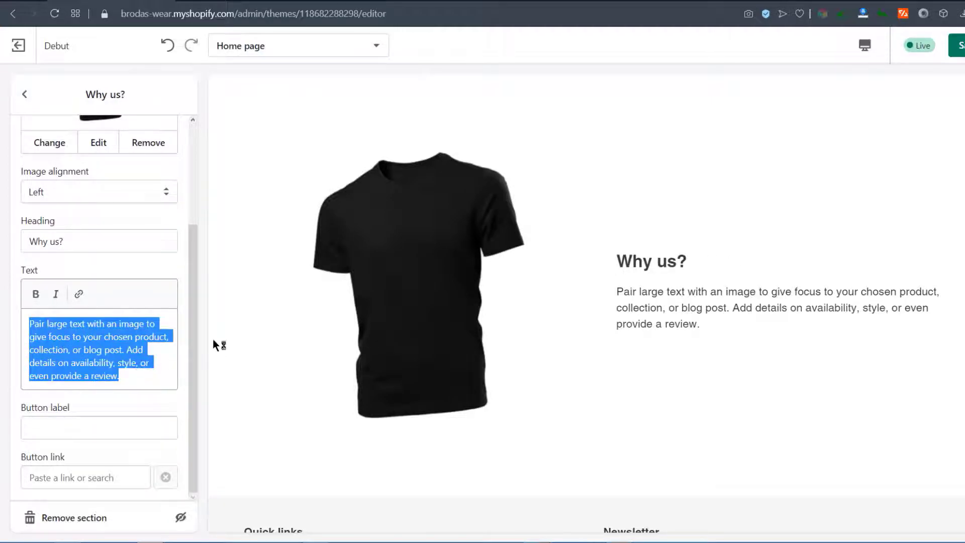
pyautogui.write('We sell high quality shirts .  We deliver all products in time. We have a customer friendly refund policy.')
# Set the image alignment to Left, after briefly trying Right
pyautogui.click(75, 203)
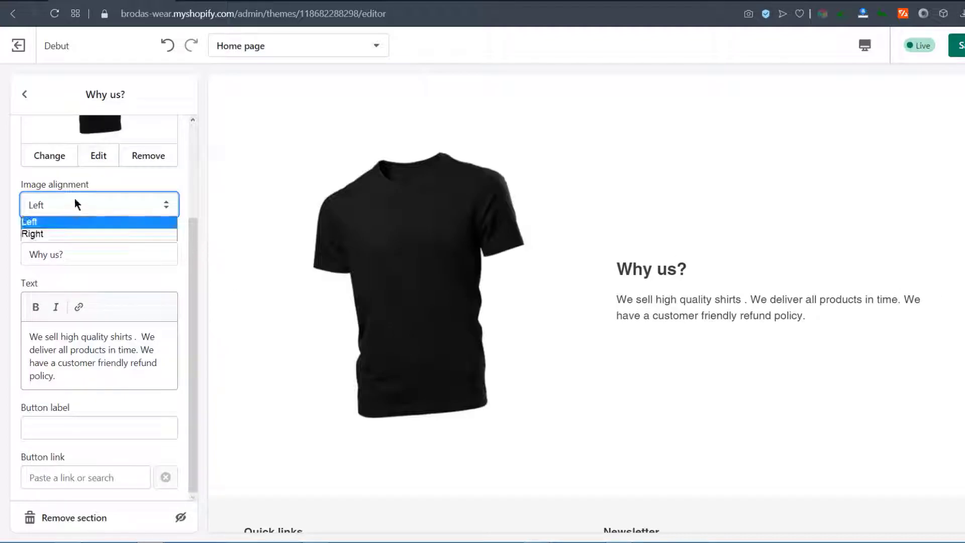
pyautogui.click(52, 233)
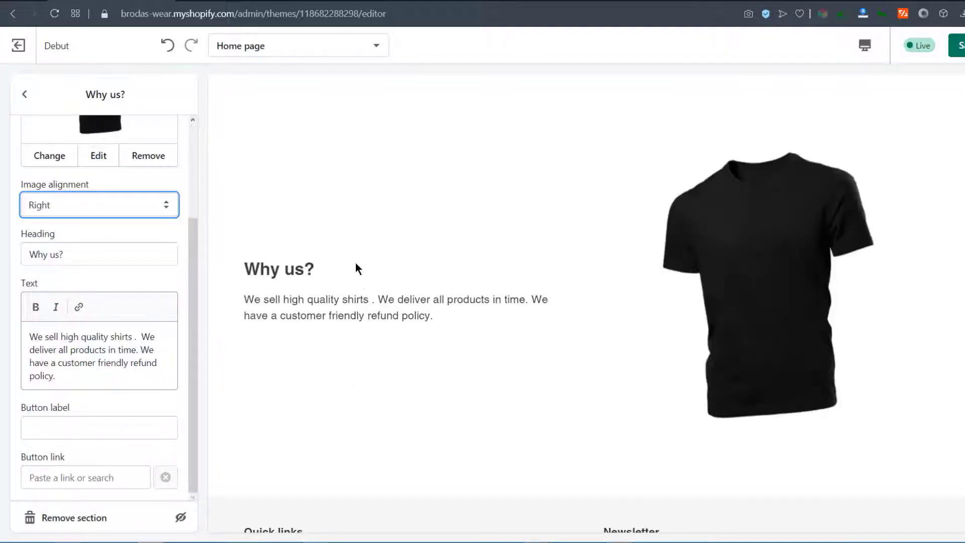
pyautogui.click(79, 197)
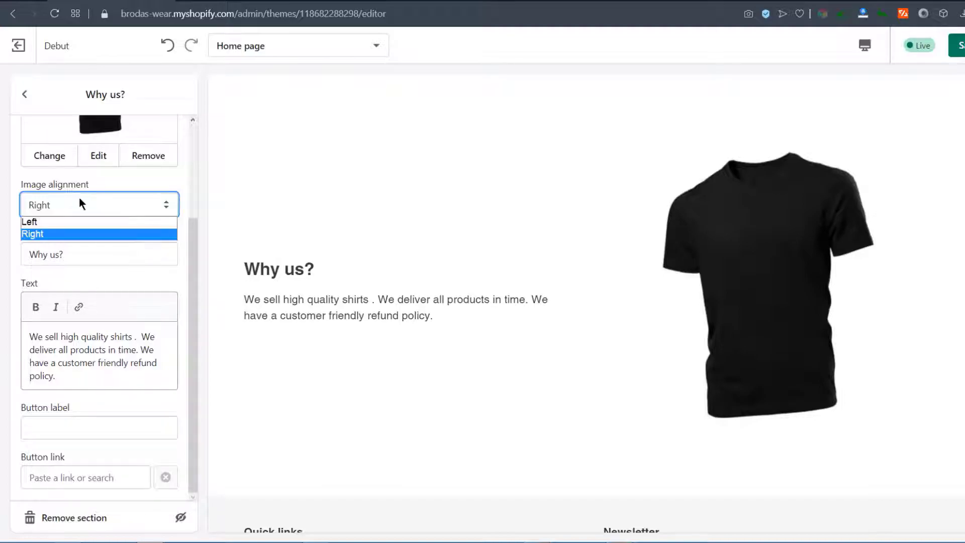
pyautogui.click(42, 222)
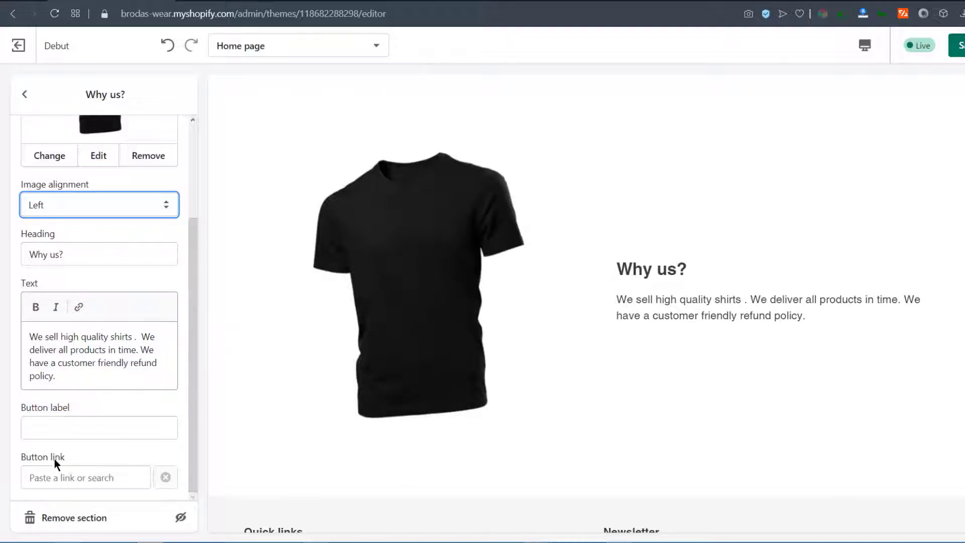
# Leave the Why us? button label and link empty, then go back to the Home page section list
pyautogui.click(37, 428)
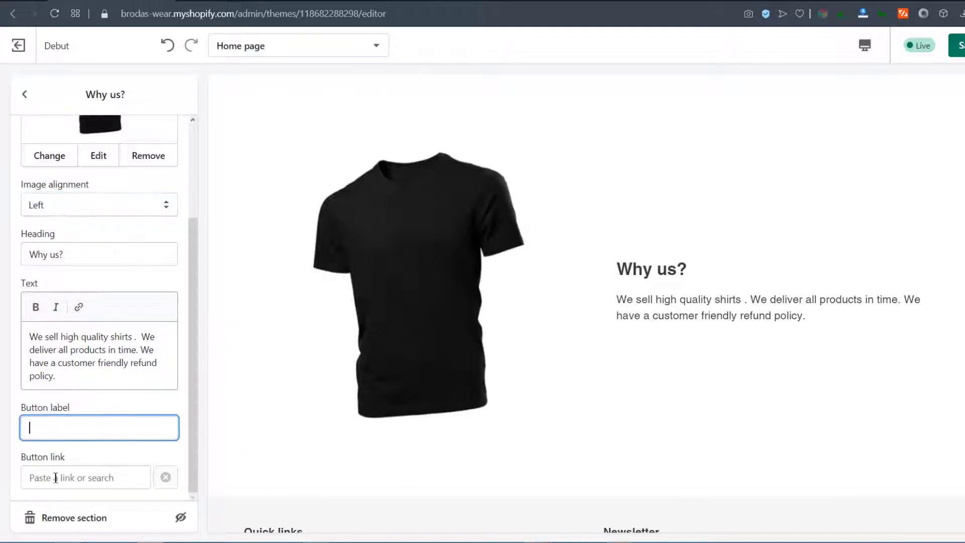
pyautogui.click(56, 477)
pyautogui.click(171, 428)
pyautogui.click(47, 476)
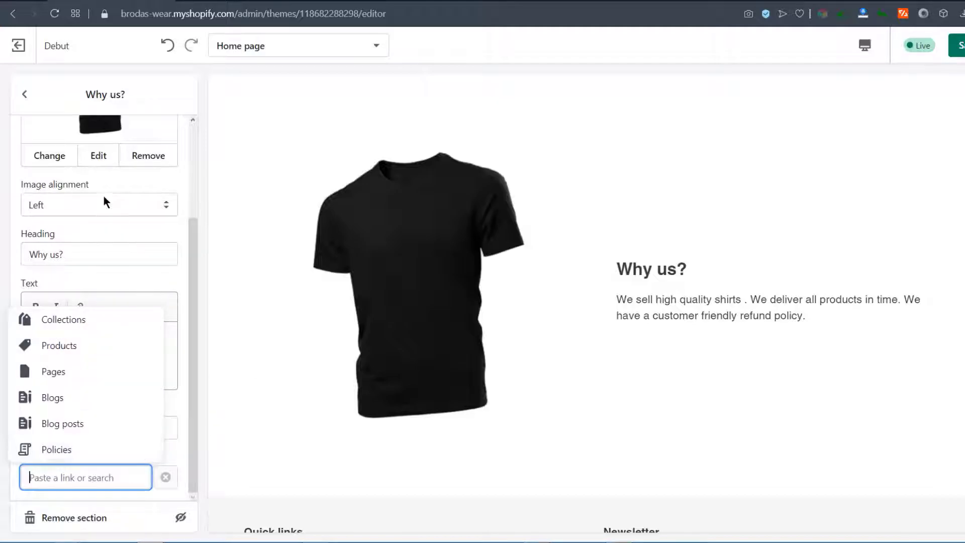
pyautogui.click(25, 96)
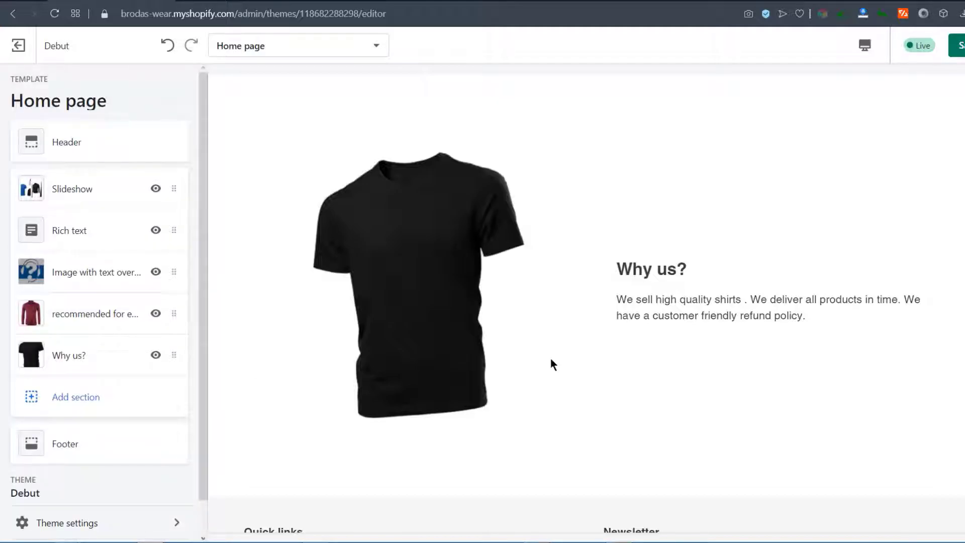
pyautogui.scroll(-4, 583, 348)
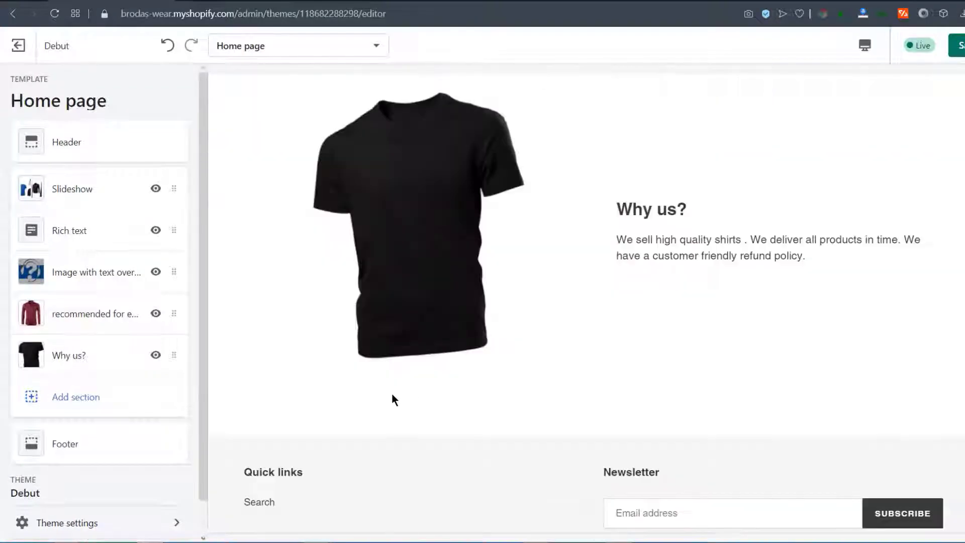
# Add a Testimonials section to the home page
pyautogui.click(70, 402)
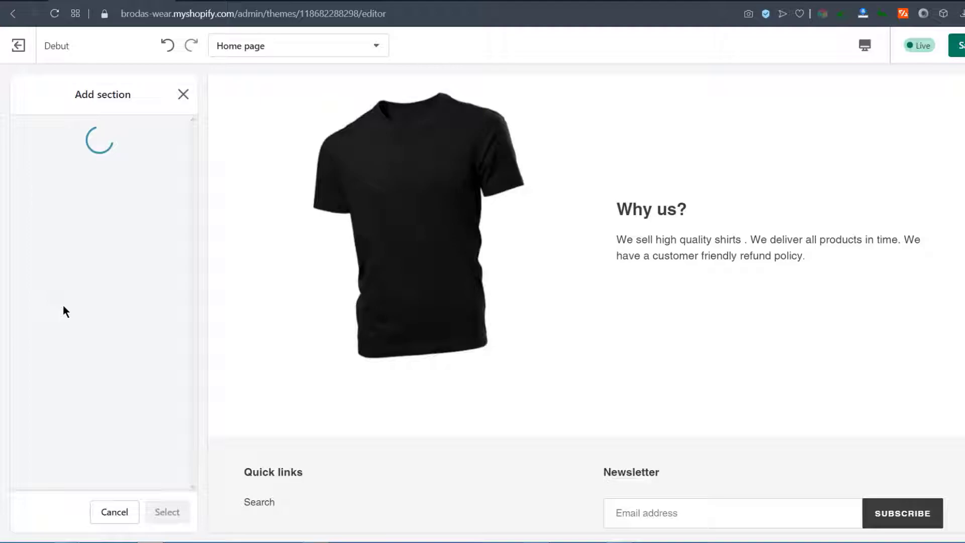
pyautogui.moveTo(195, 210); pyautogui.dragTo(181, 440)
pyautogui.click(50, 367)
pyautogui.click(183, 511)
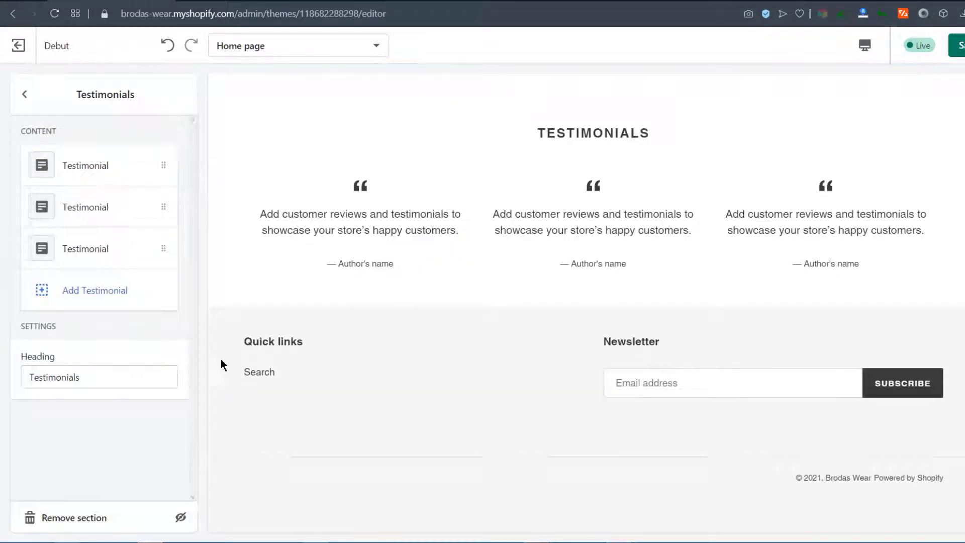
# Review the first testimonial's placeholder quote and author name, leaving them unchanged
pyautogui.click(83, 167)
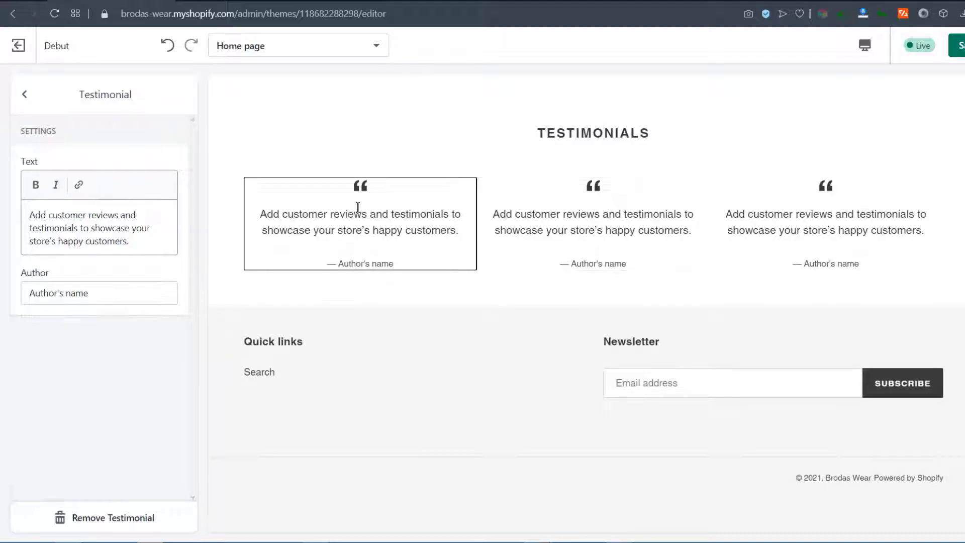
pyautogui.click(778, 214)
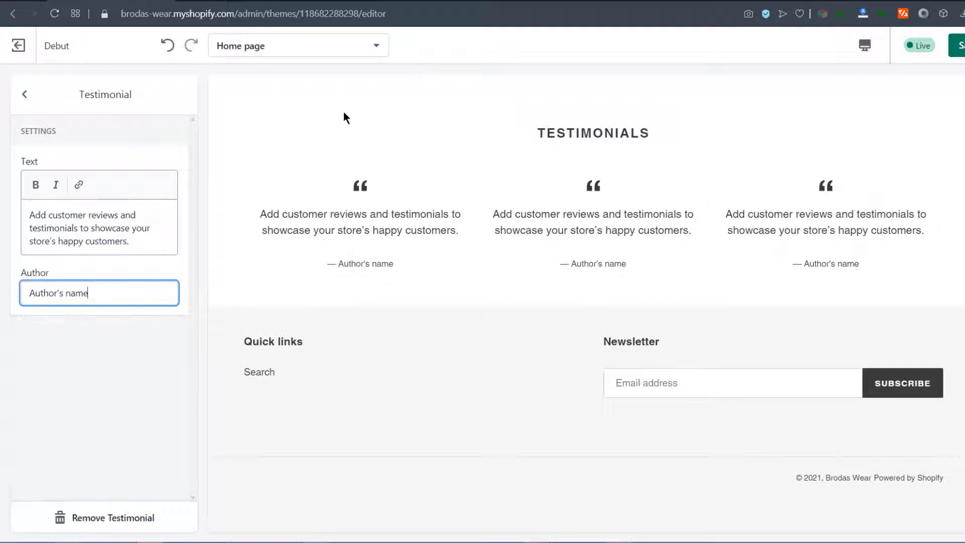
pyautogui.click(351, 221)
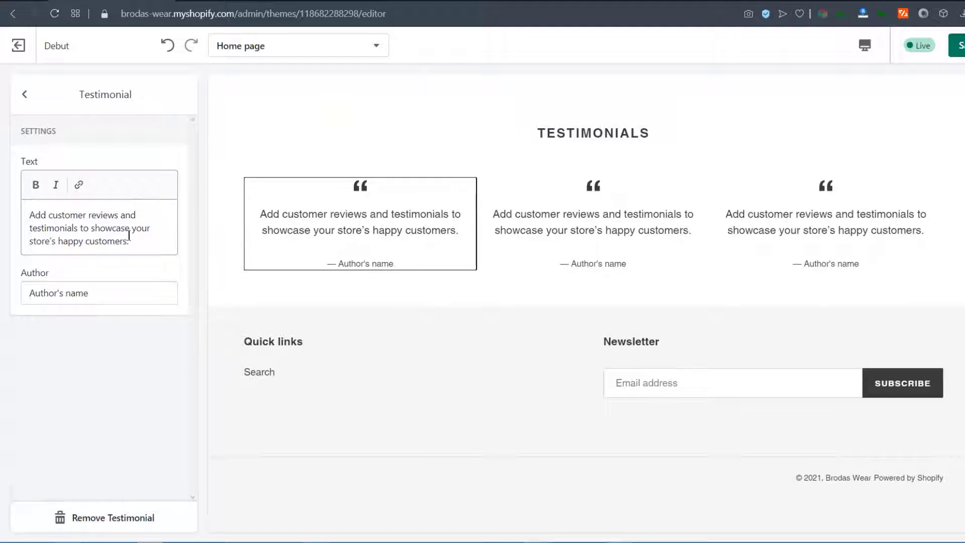
pyautogui.moveTo(31, 215); pyautogui.dragTo(149, 248)
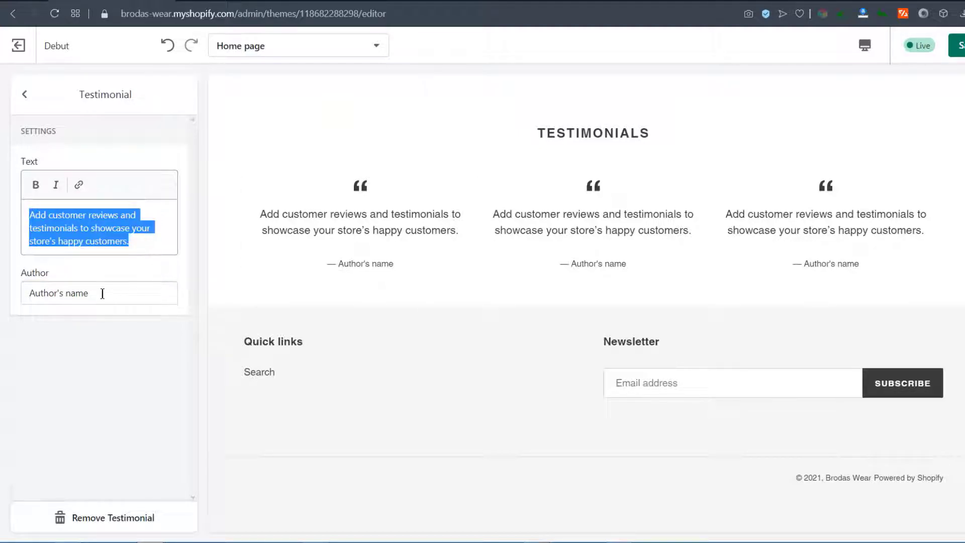
pyautogui.moveTo(102, 295); pyautogui.dragTo(20, 275)
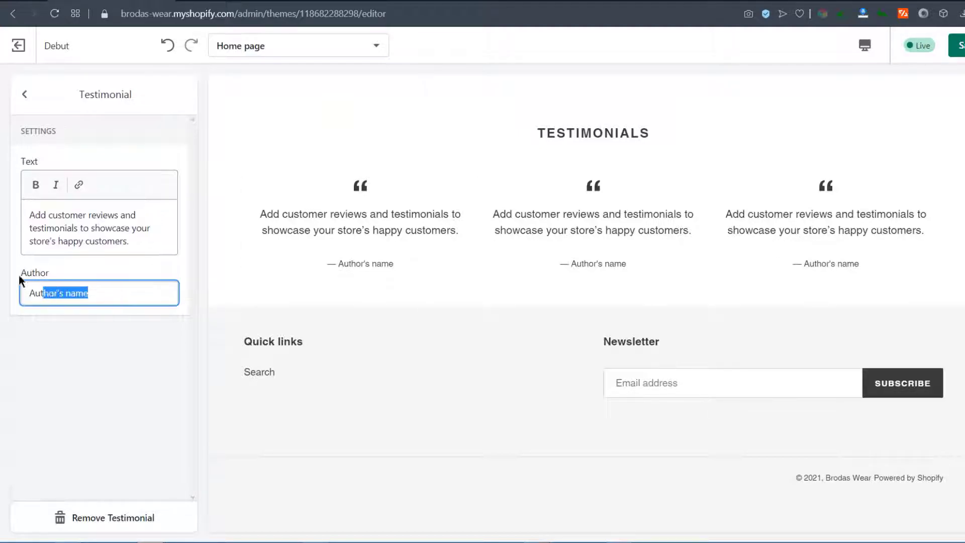
pyautogui.click(93, 339)
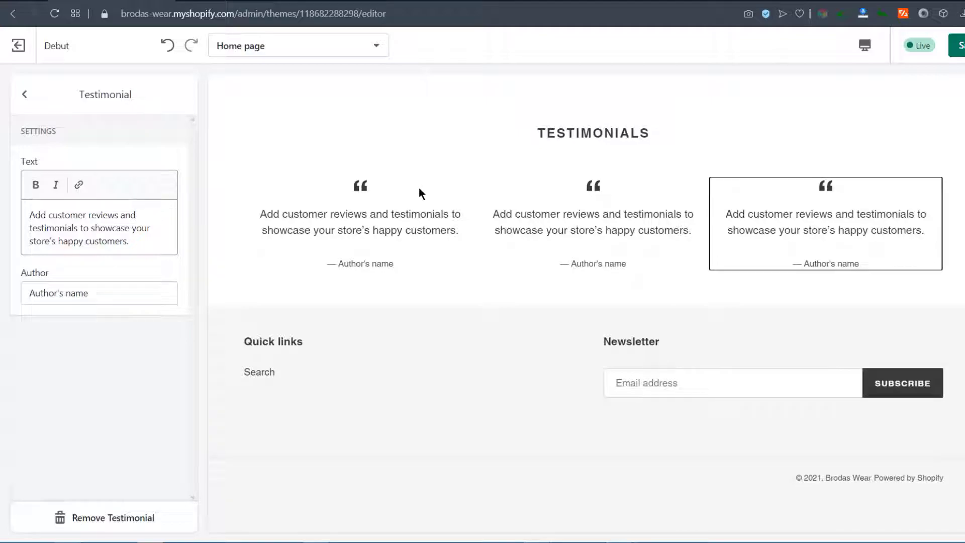
pyautogui.click(24, 94)
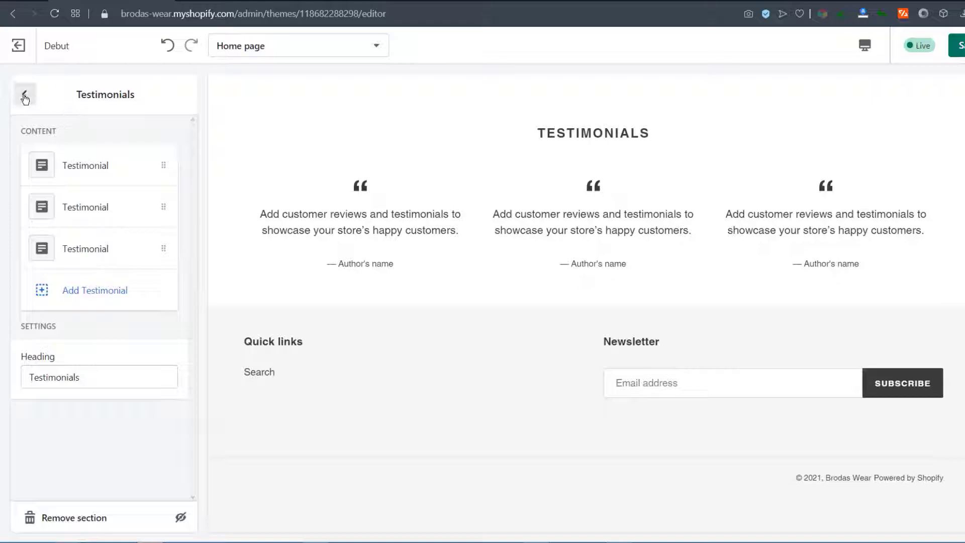
# Replace the Testimonials heading with 'What Our customers say'
pyautogui.moveTo(86, 377); pyautogui.dragTo(22, 373)
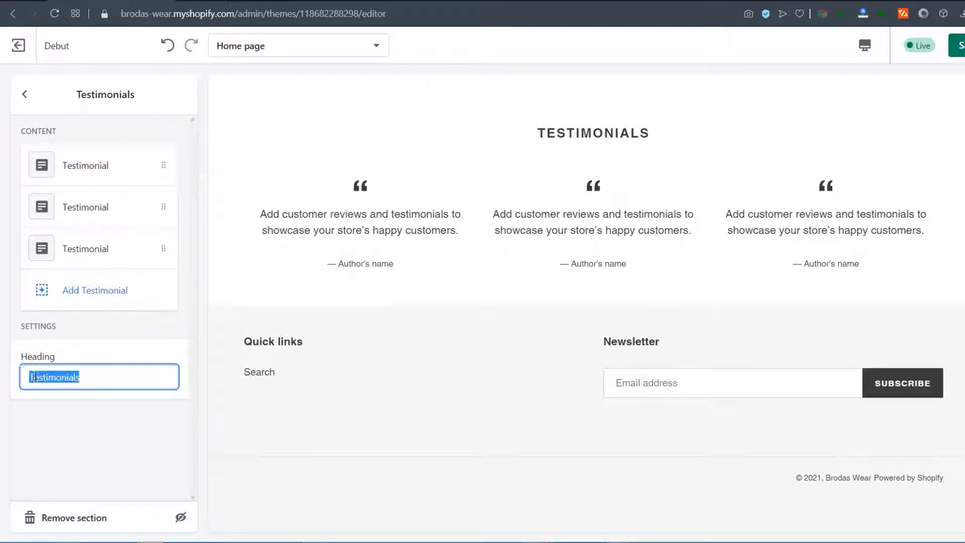
pyautogui.click(43, 377)
pyautogui.moveTo(83, 378); pyautogui.dragTo(9, 367)
pyautogui.write('What Our customers say')
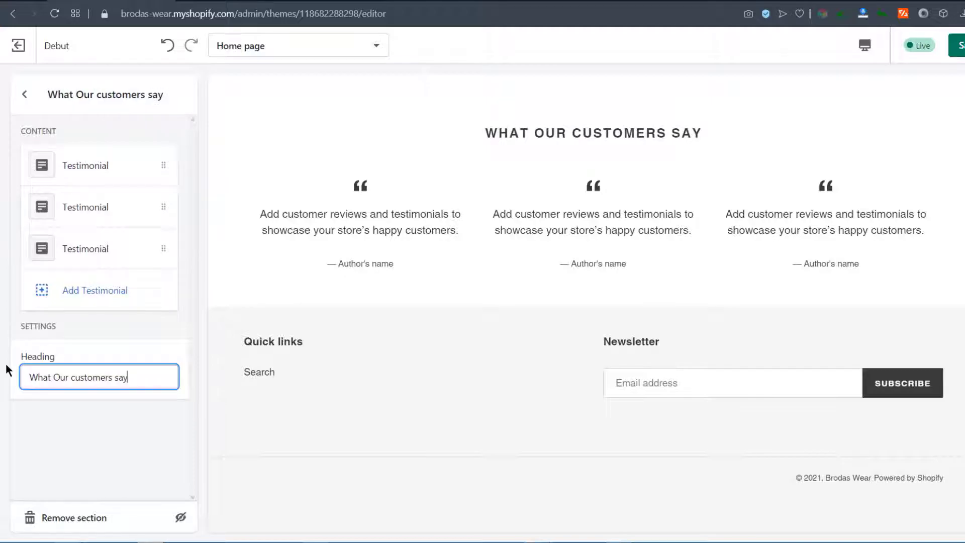
# Add a Blog posts section showing three News blog posts after the testimonials
pyautogui.click(25, 94)
pyautogui.scroll(4, 408, 243)
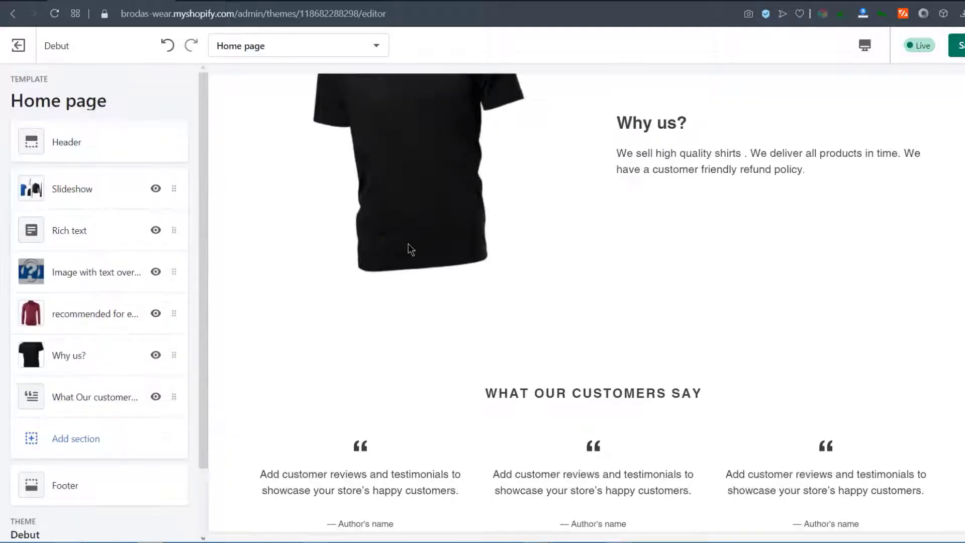
pyautogui.scroll(5, 628, 307)
pyautogui.scroll(-4, 631, 288)
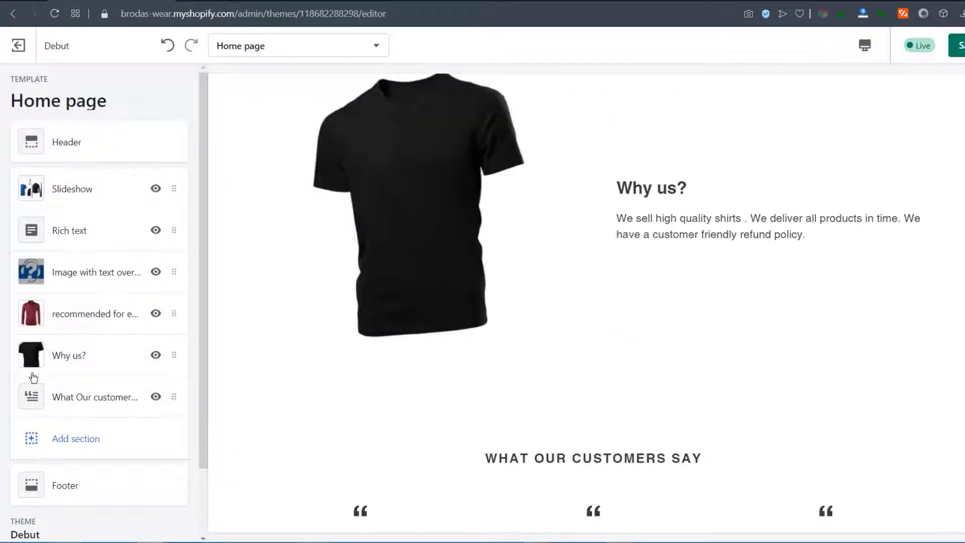
pyautogui.click(62, 440)
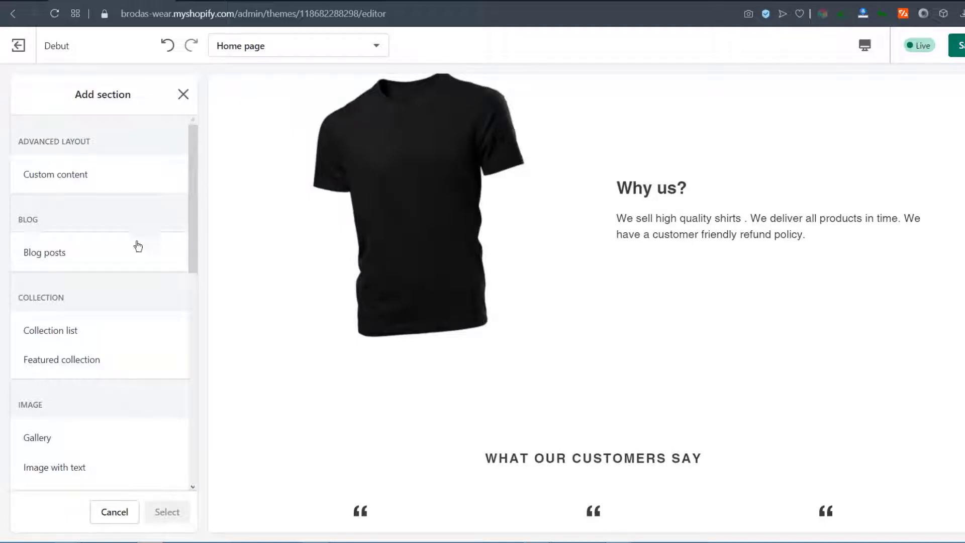
pyautogui.click(42, 255)
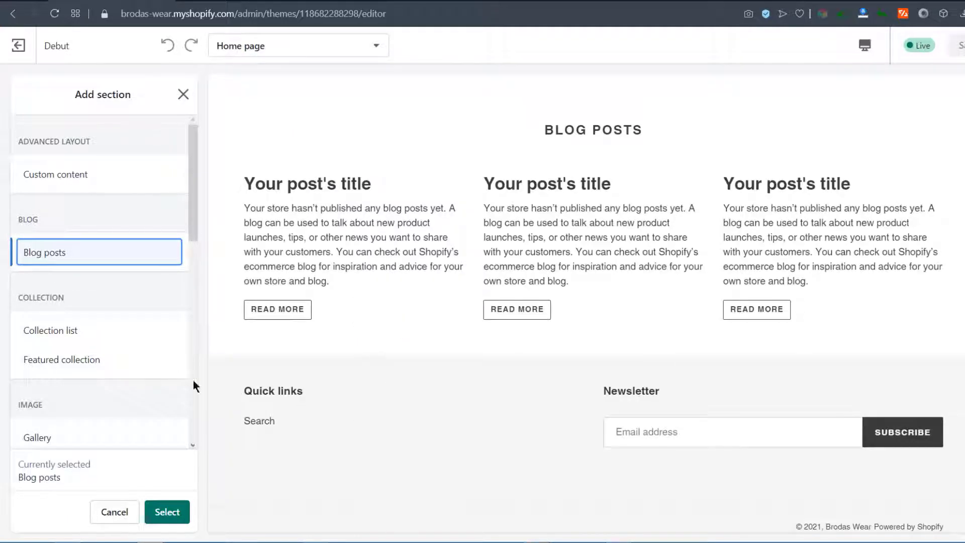
pyautogui.click(167, 512)
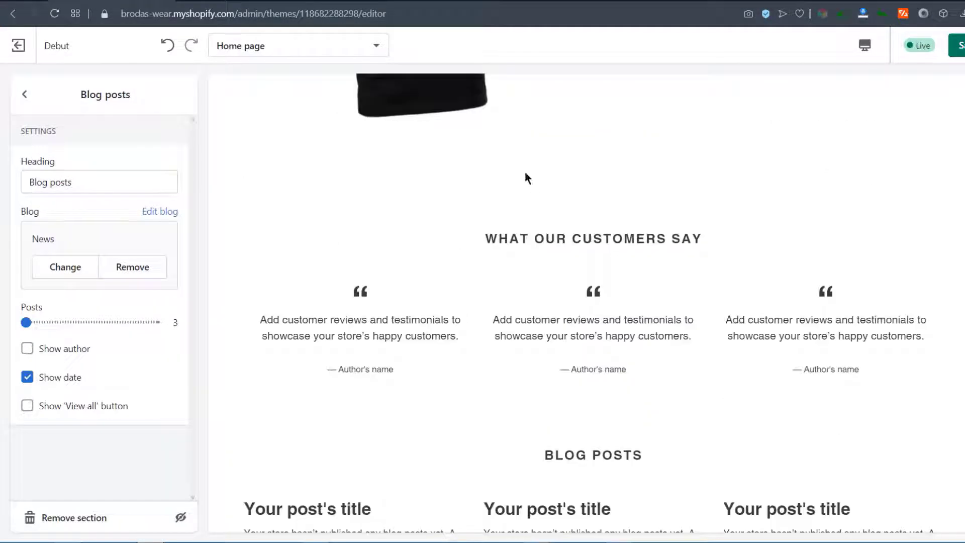
pyautogui.click(26, 96)
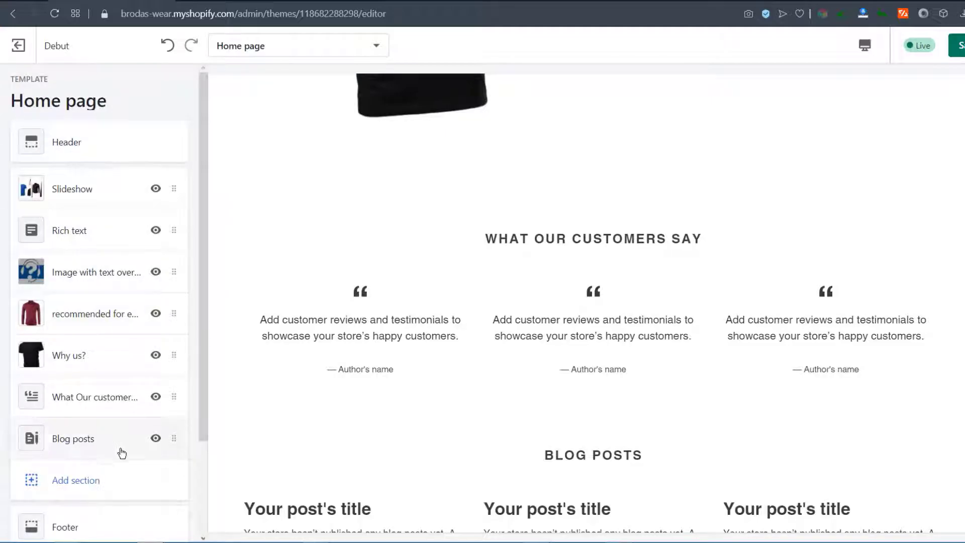
# Drag Blog posts above 'What Our customers say' and check the new order in the preview
pyautogui.moveTo(174, 439); pyautogui.dragTo(174, 397)
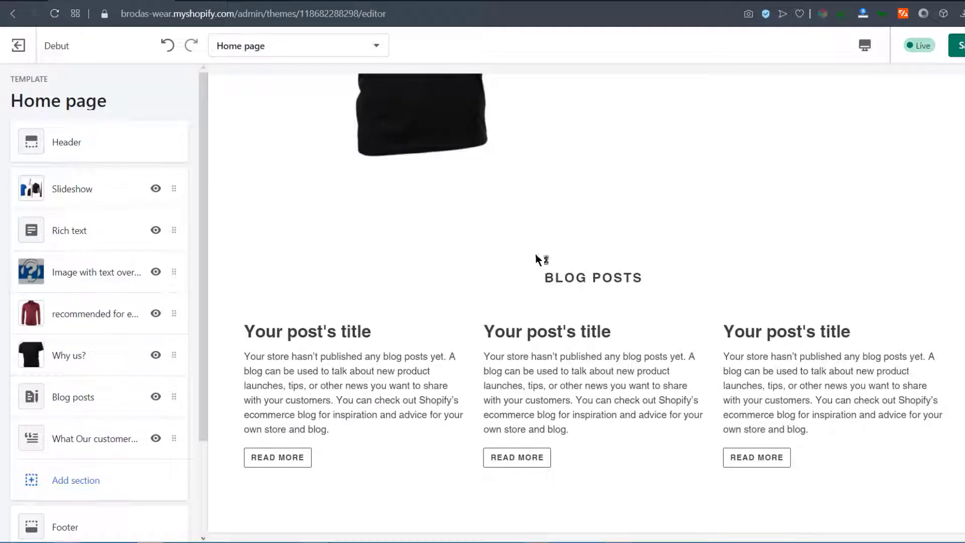
pyautogui.scroll(-5, 543, 281)
pyautogui.scroll(4, 517, 196)
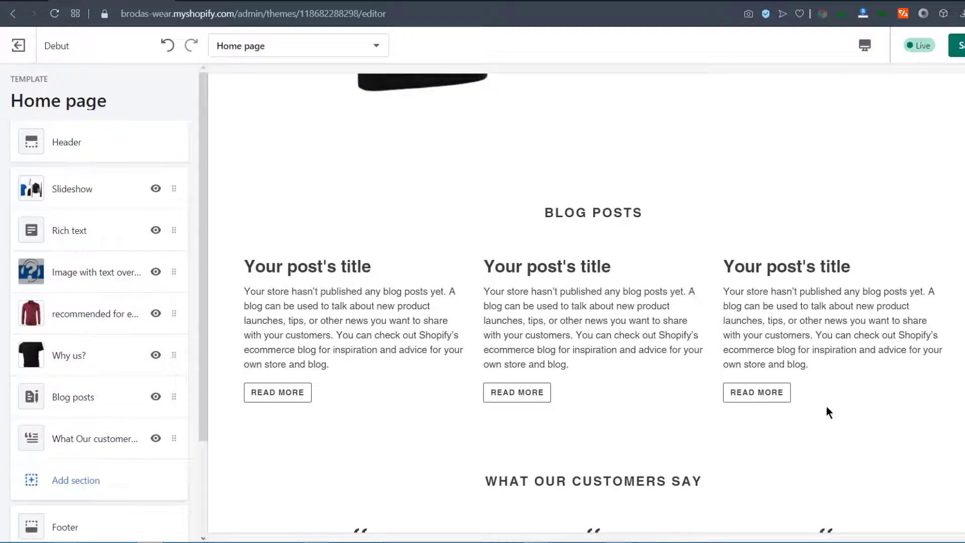
pyautogui.scroll(-5, 469, 390)
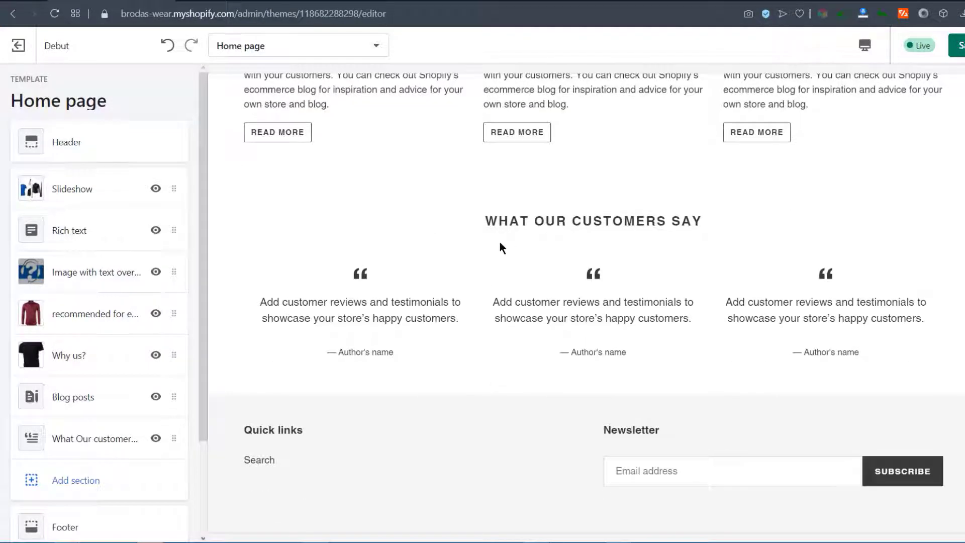
pyautogui.scroll(6, 507, 237)
pyautogui.scroll(-3, 507, 236)
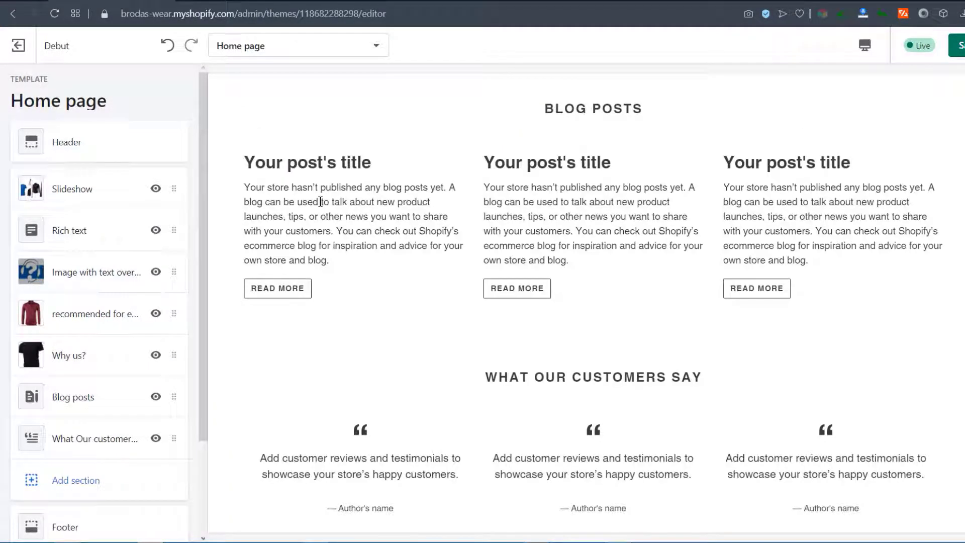
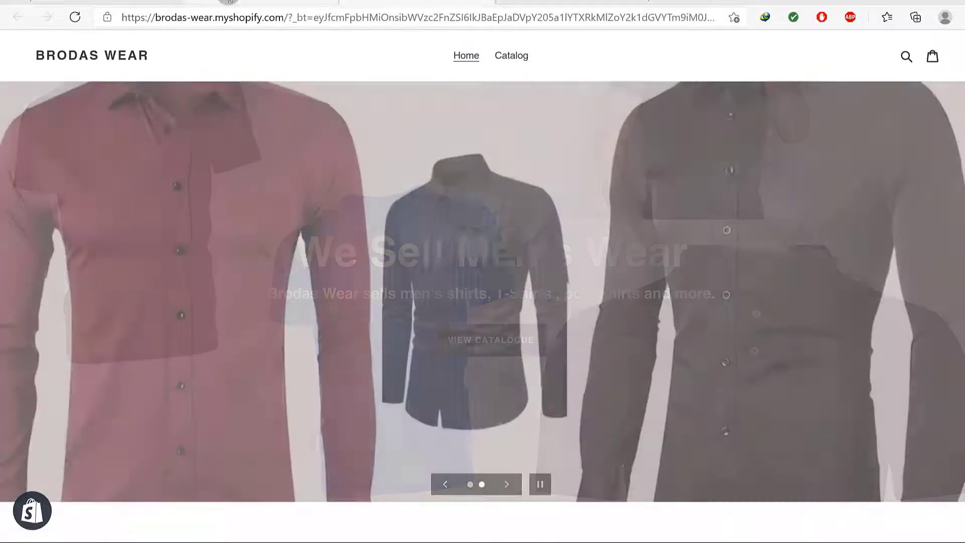
# Start a new online store page from the Pages list and title it 'About Us'
pyautogui.click(229, 4)
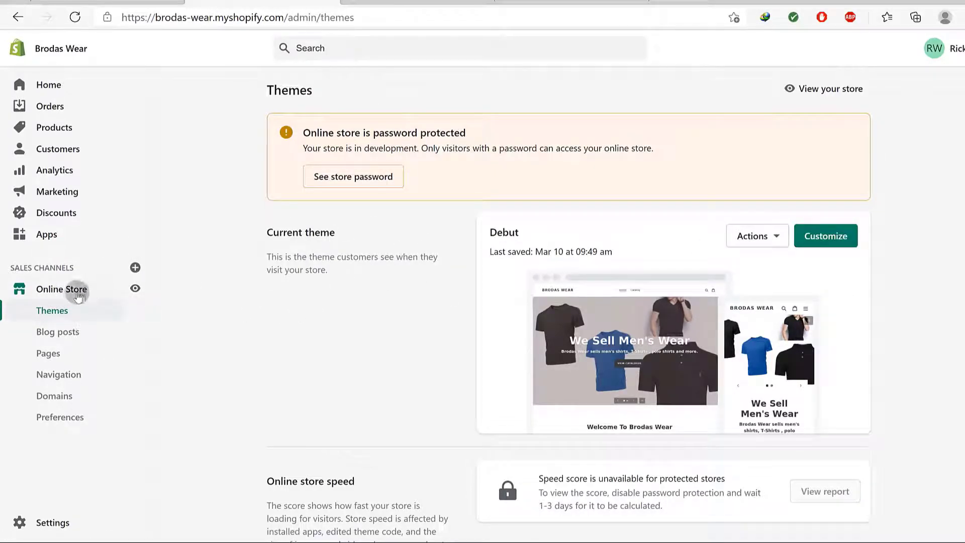
pyautogui.click(56, 356)
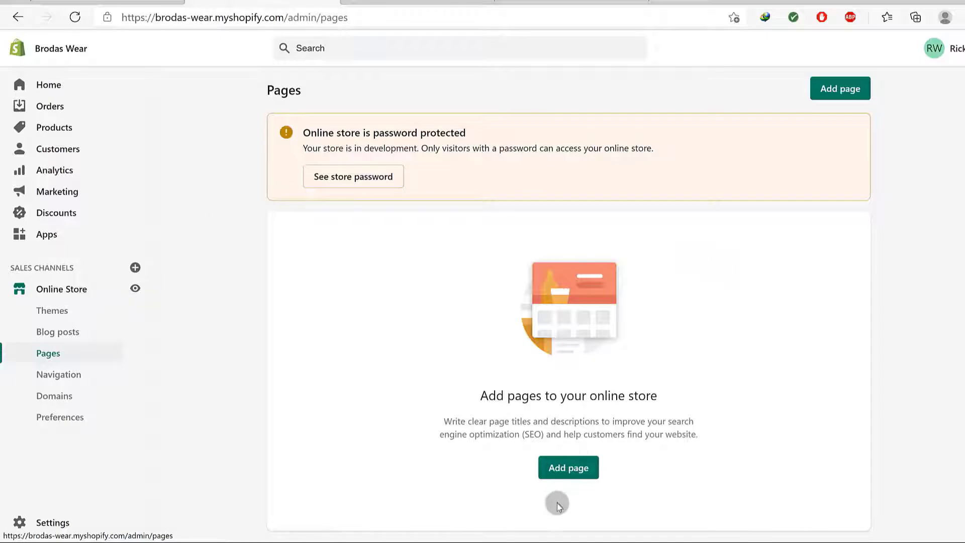
pyautogui.click(562, 468)
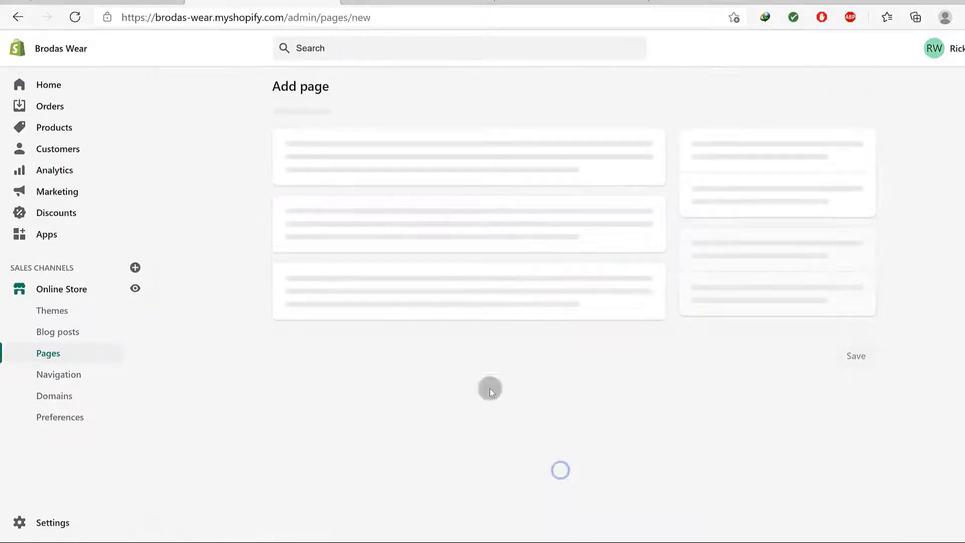
pyautogui.click(332, 150)
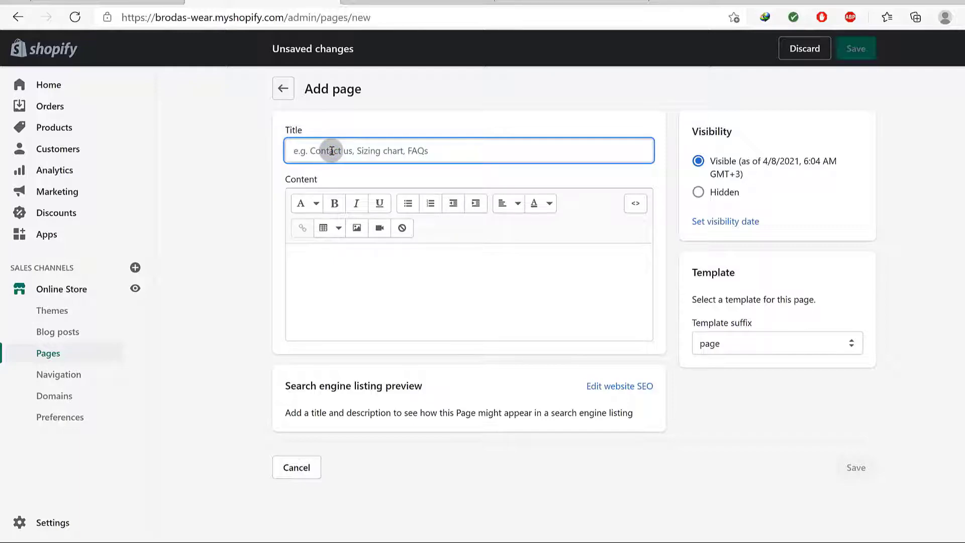
pyautogui.write('About Us')
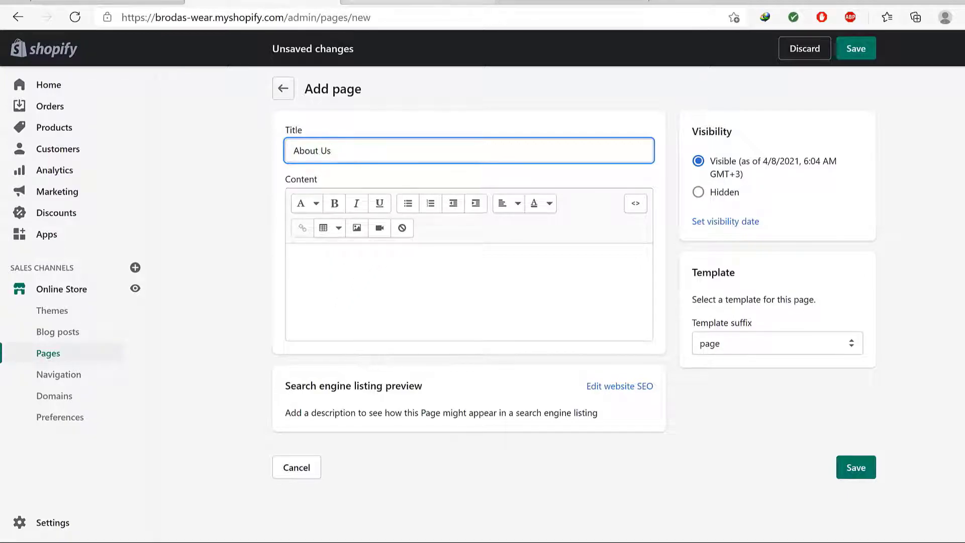
# Copy the 'What is Lorem Ipsum?' and 'Why do we use it?' passages from lipsum.com
pyautogui.click(547, 2)
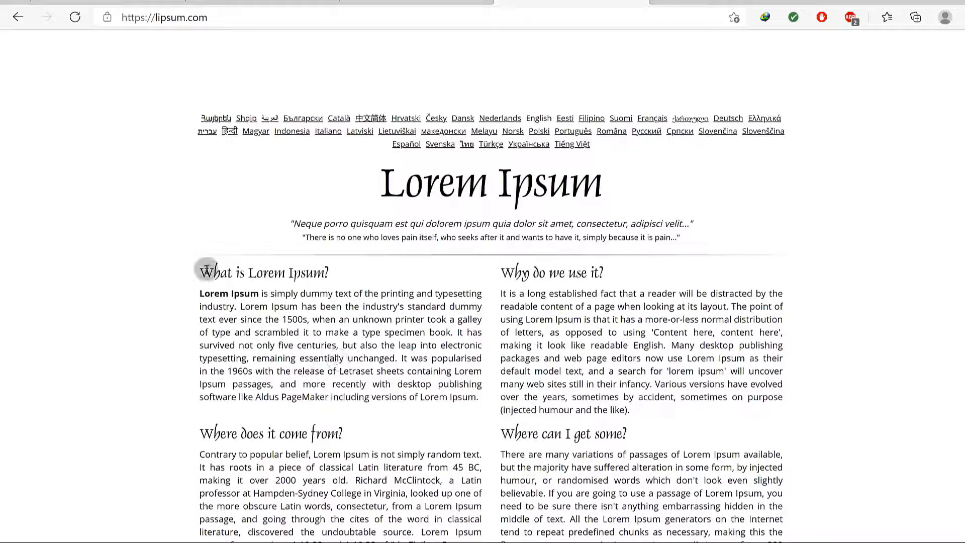
pyautogui.moveTo(200, 272); pyautogui.dragTo(635, 418)
pyautogui.hotkey('ctrl', 'c')
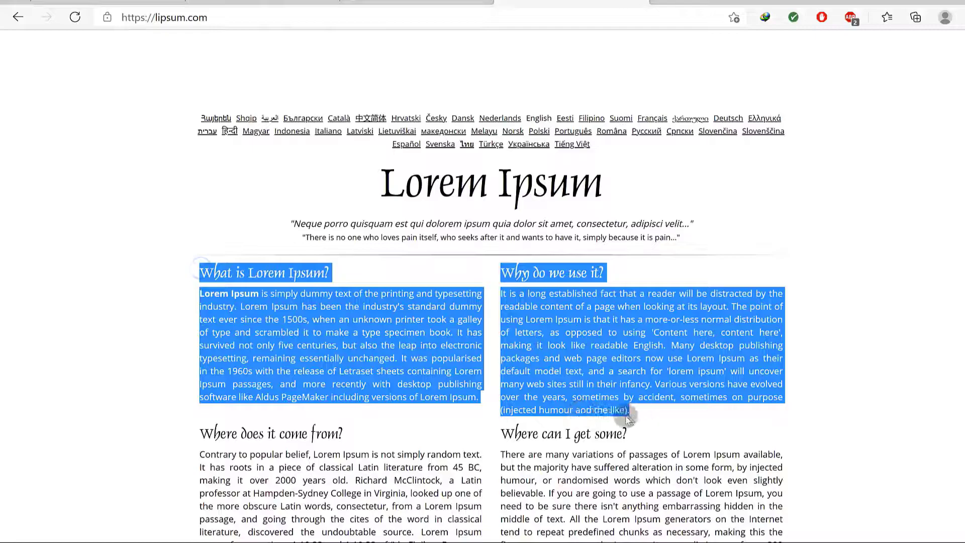
pyautogui.rightClick(608, 408)
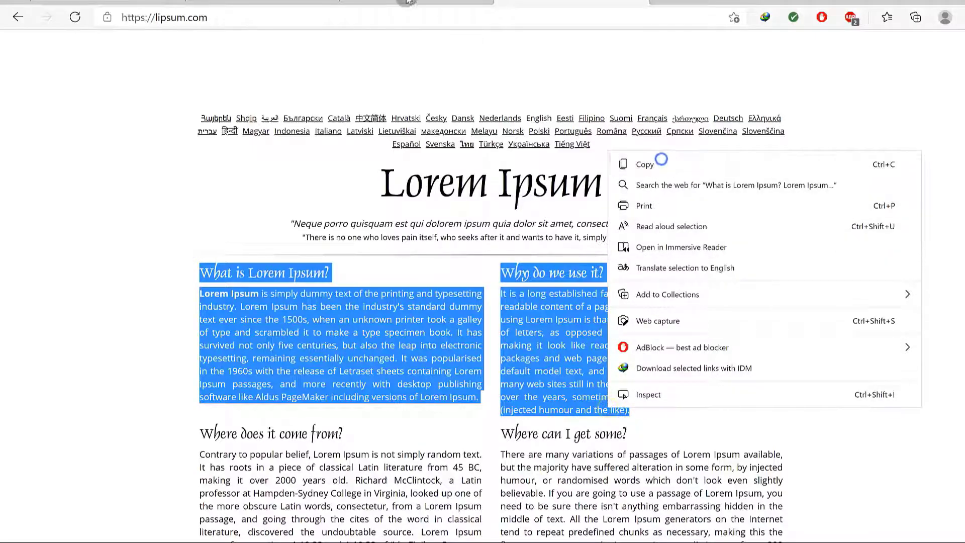
pyautogui.click(631, 165)
pyautogui.click(413, 3)
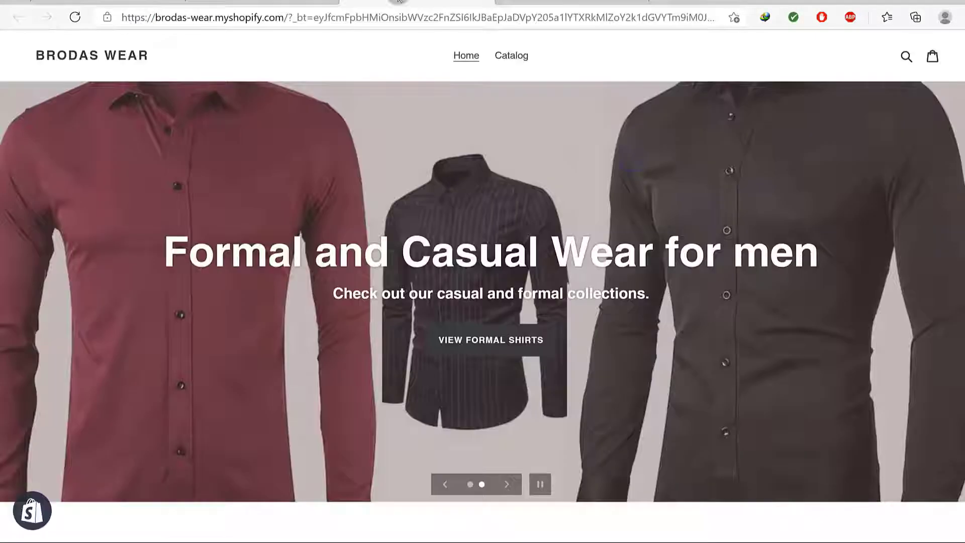
# Paste the two Lorem Ipsum sections into the About Us page content
pyautogui.click(275, 3)
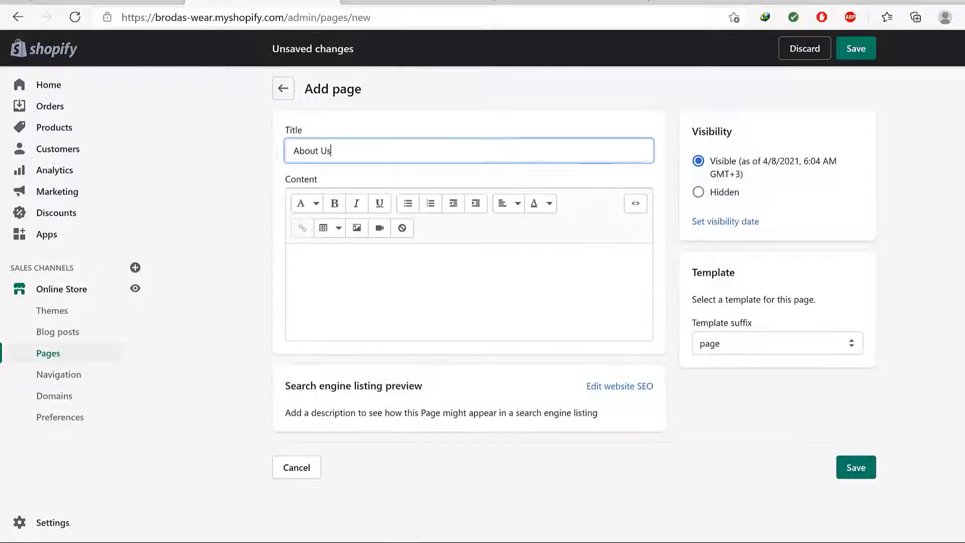
pyautogui.rightClick(347, 265)
pyautogui.click(400, 319)
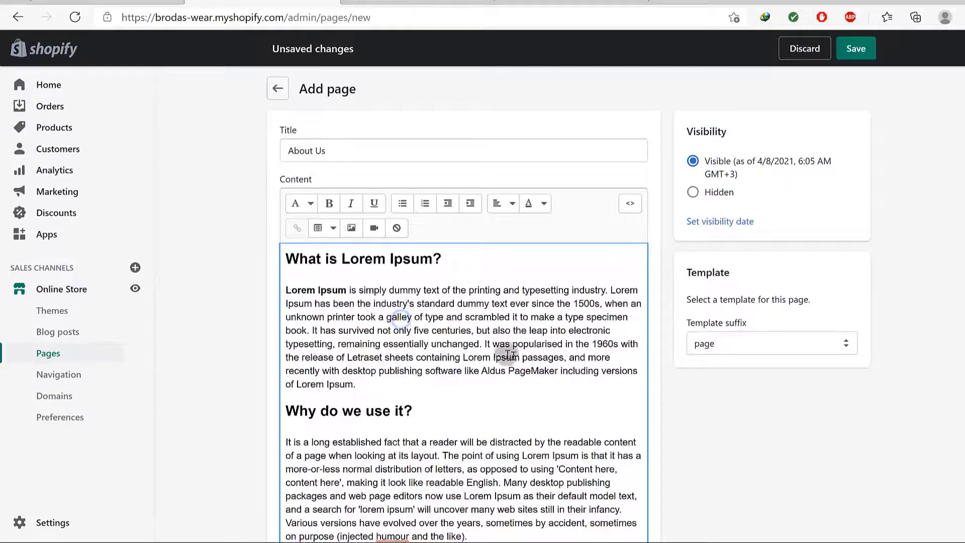
pyautogui.scroll(-5, 431, 345)
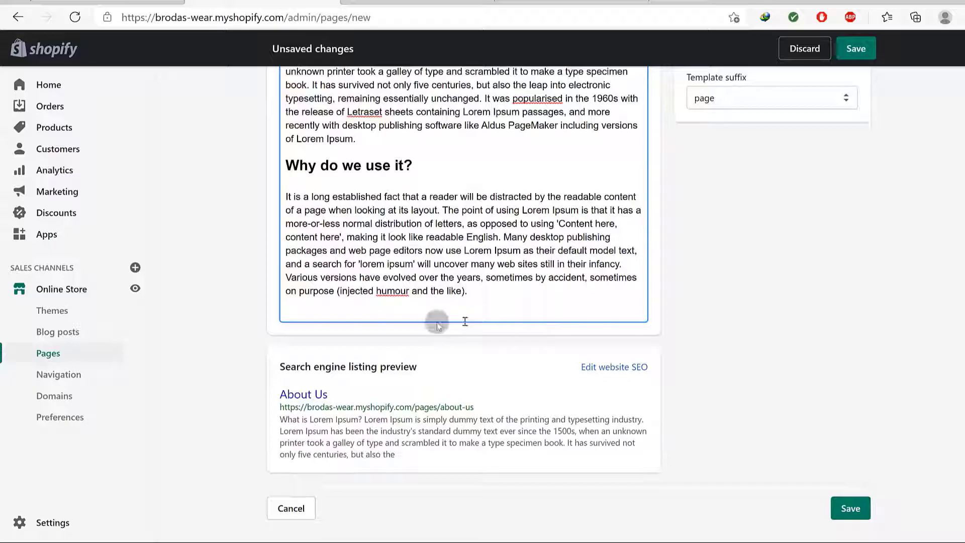
pyautogui.scroll(5, 478, 318)
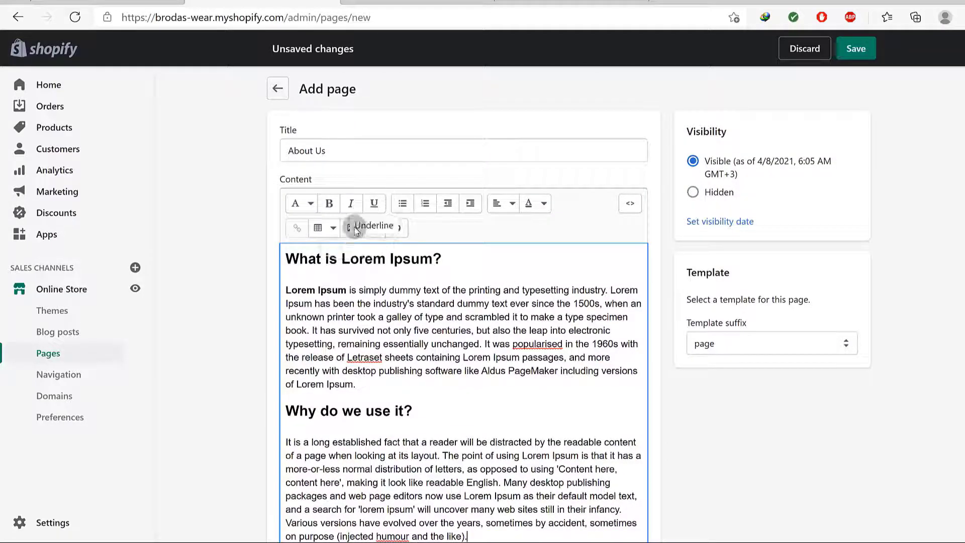
pyautogui.scroll(-5, 430, 345)
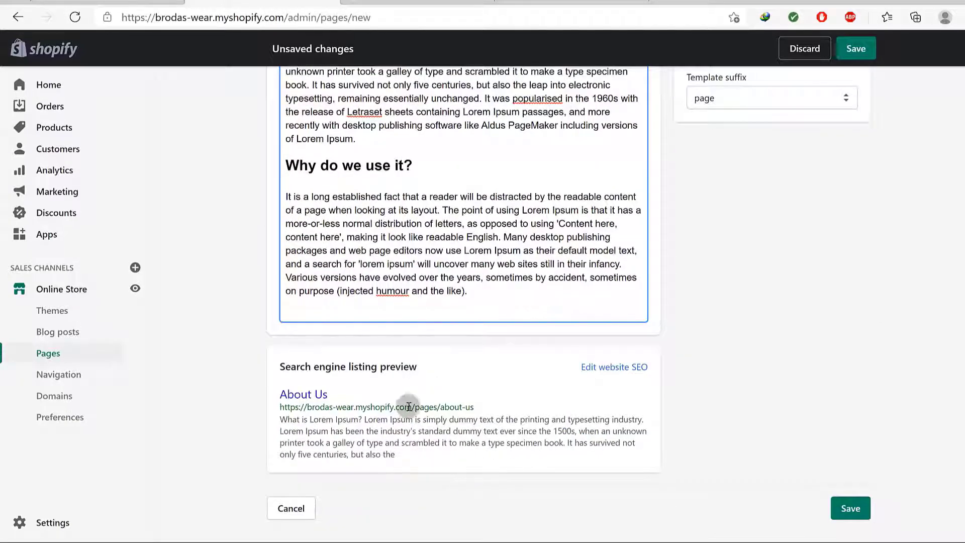
# Review the About Us search engine listing and save the page
pyautogui.click(609, 371)
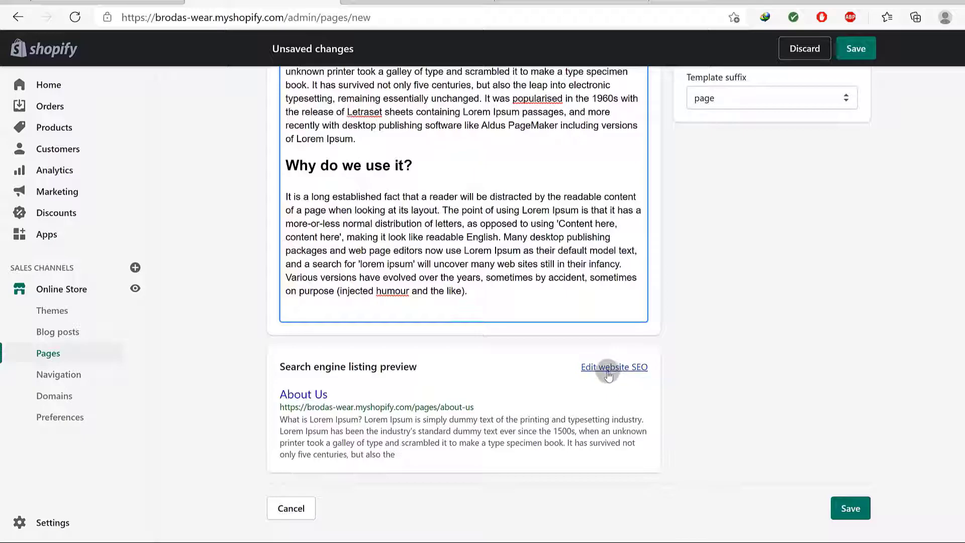
pyautogui.scroll(-4, 372, 397)
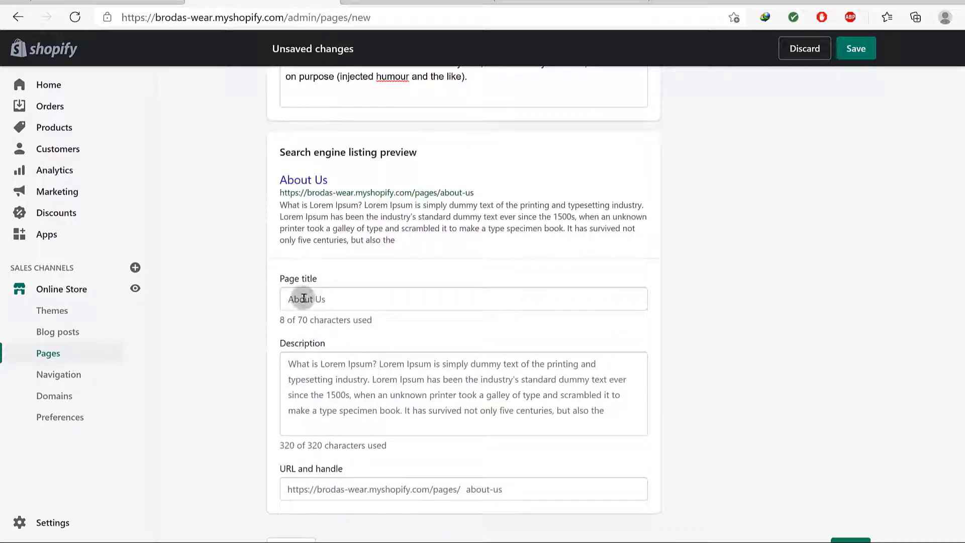
pyautogui.click(330, 300)
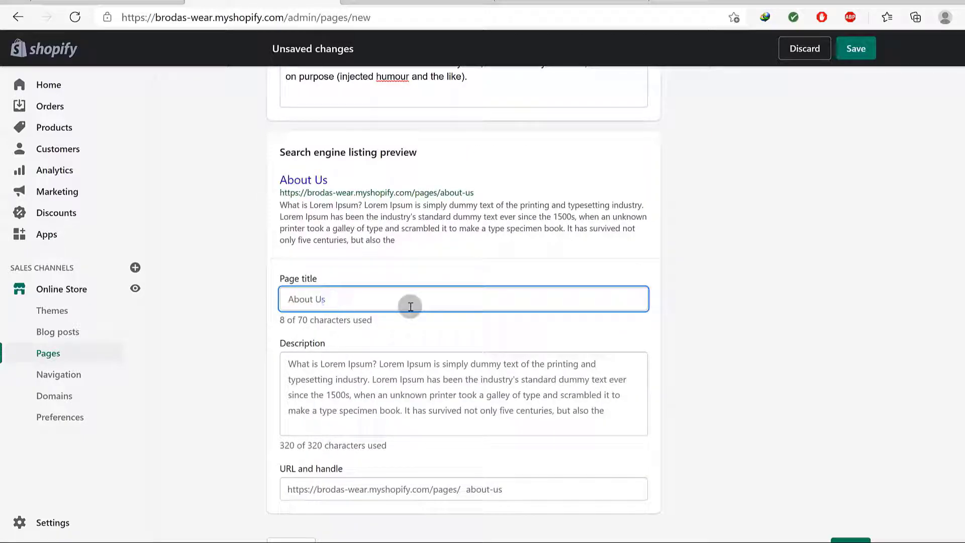
pyautogui.scroll(-1, 452, 397)
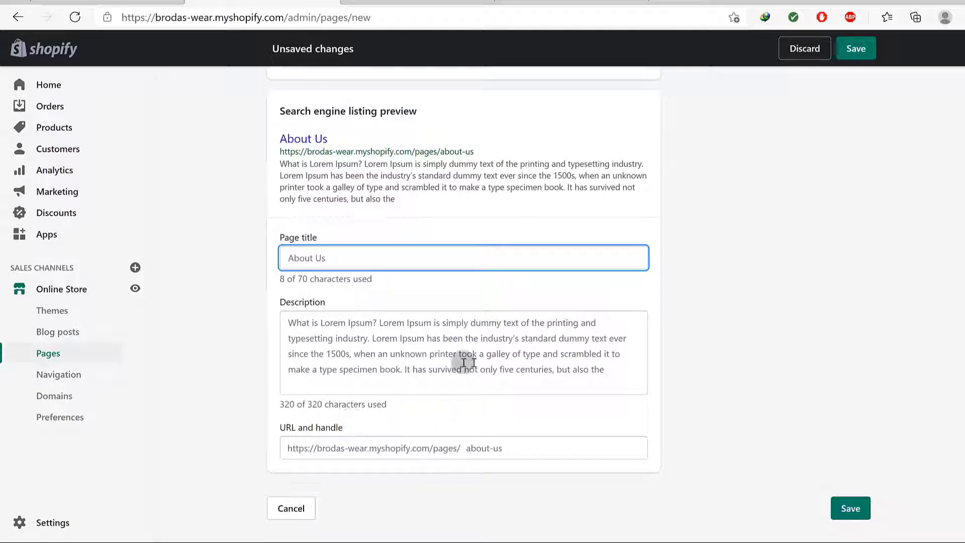
pyautogui.scroll(10, 683, 379)
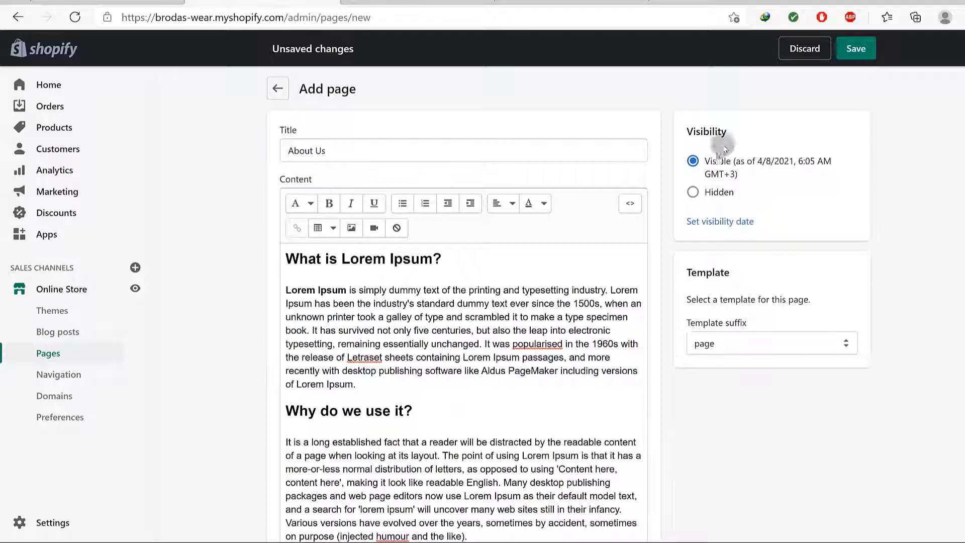
pyautogui.click(856, 53)
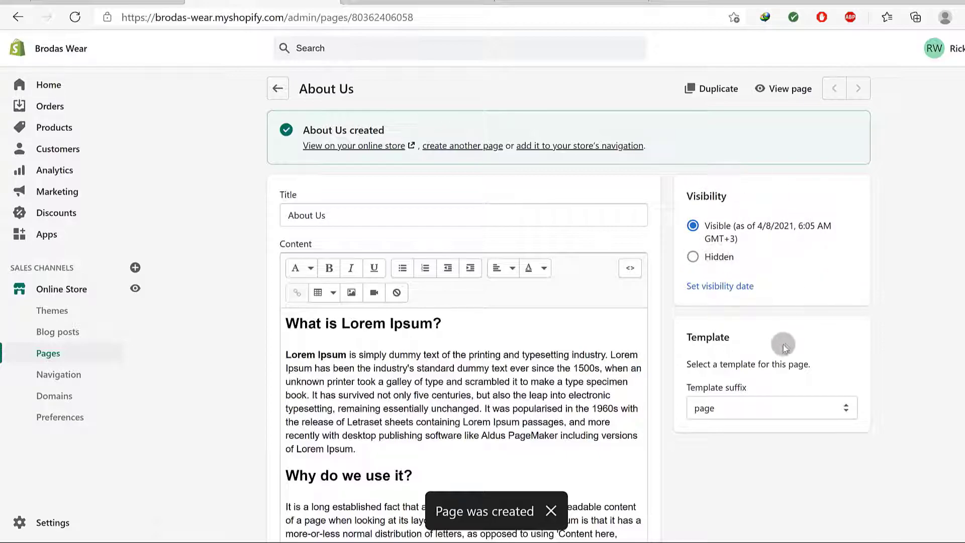
pyautogui.scroll(-3, 777, 352)
pyautogui.scroll(3, 359, 143)
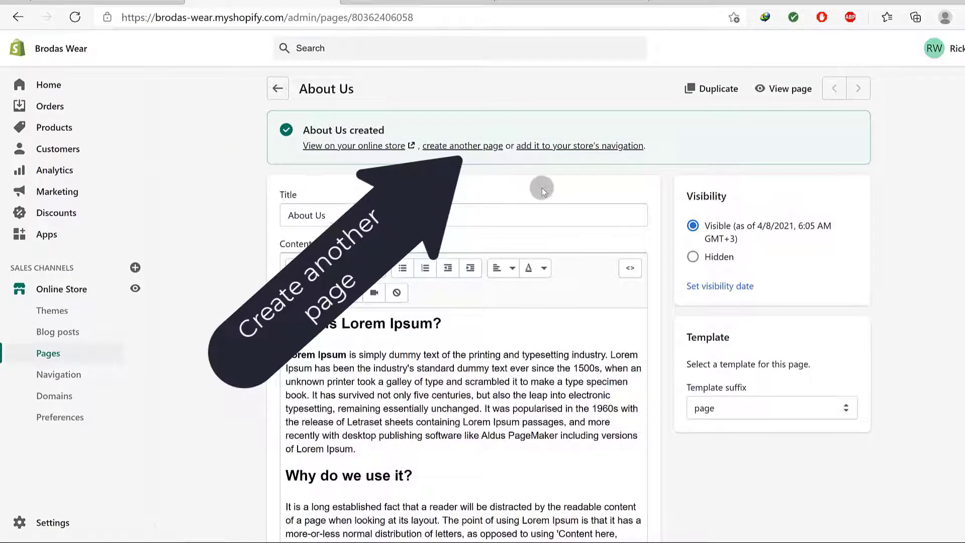
# Title a new page 'Contact us' and assign it the page.contact template
pyautogui.click(463, 145)
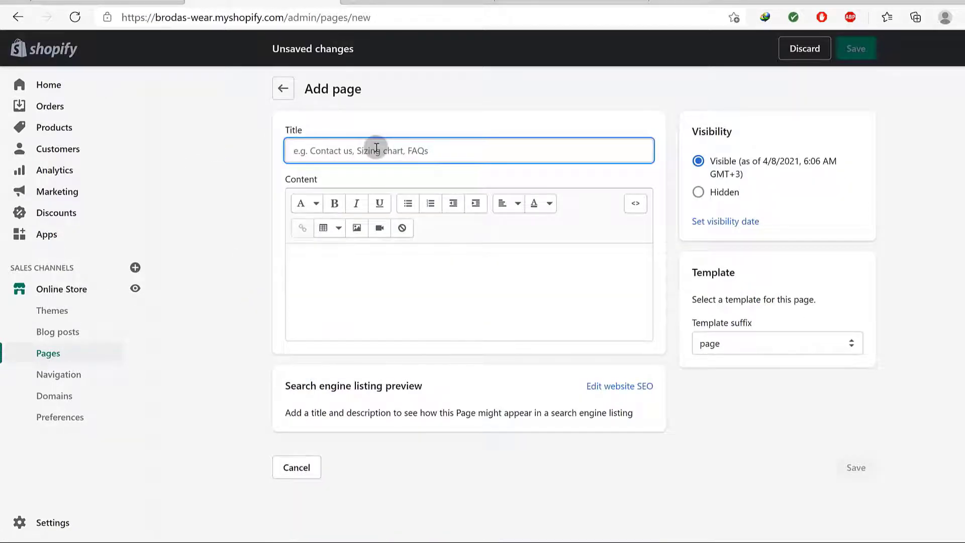
pyautogui.write('Con')
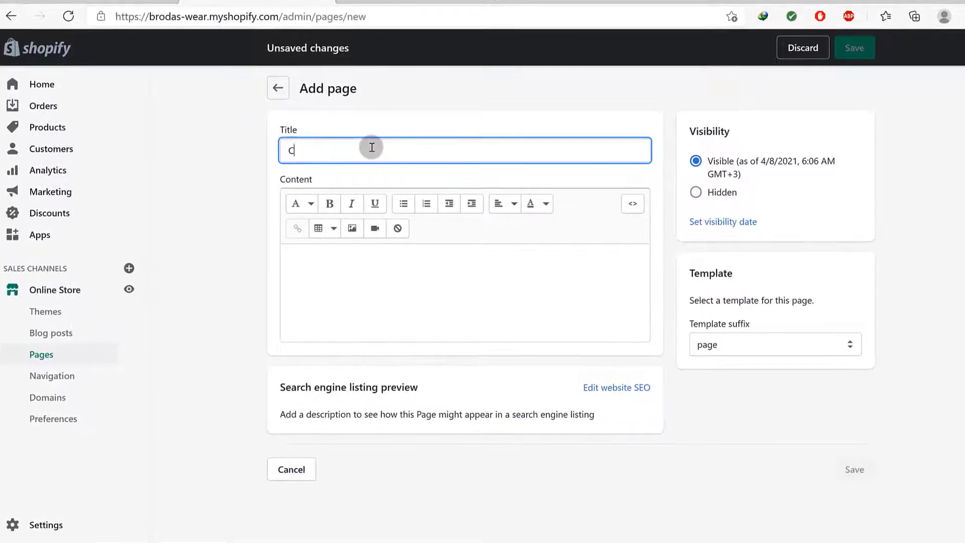
pyautogui.write('tact us')
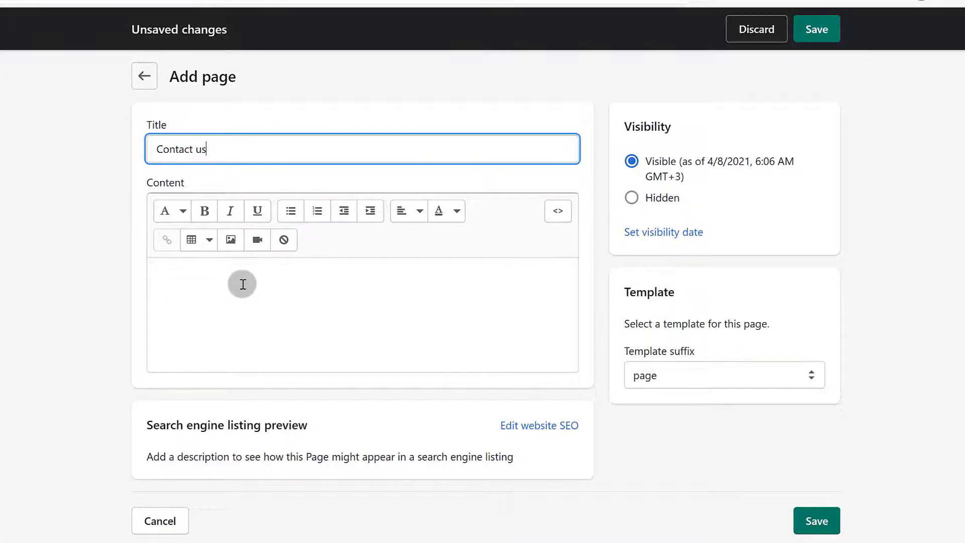
pyautogui.click(674, 378)
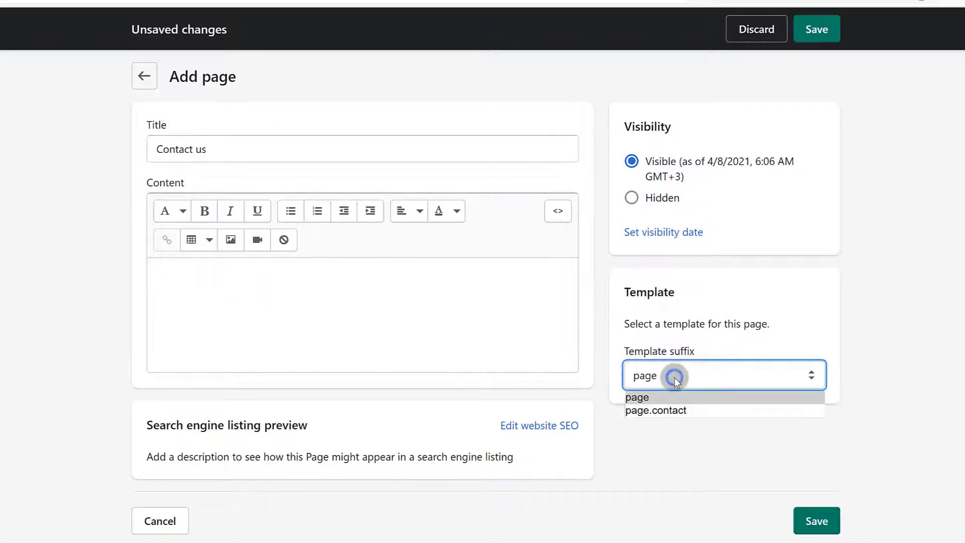
pyautogui.click(657, 412)
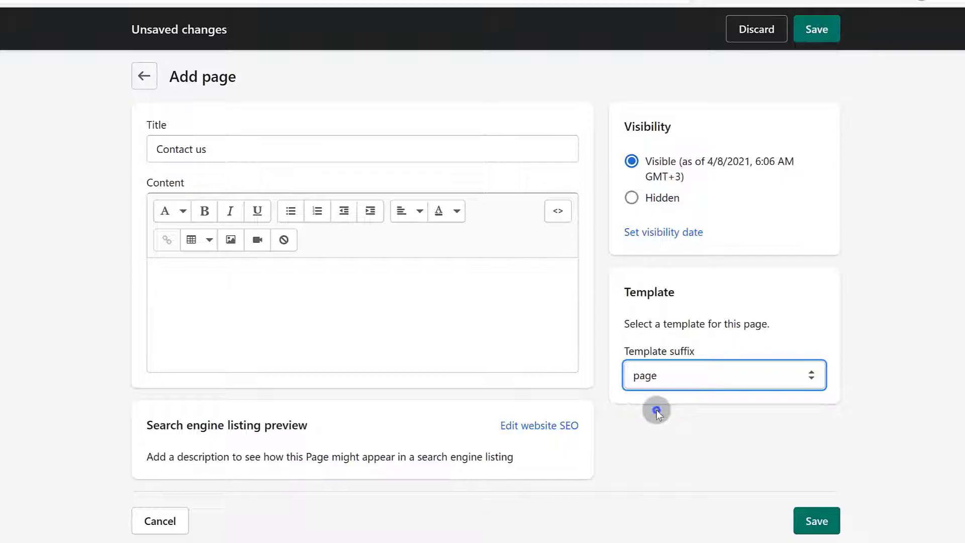
pyautogui.click(146, 282)
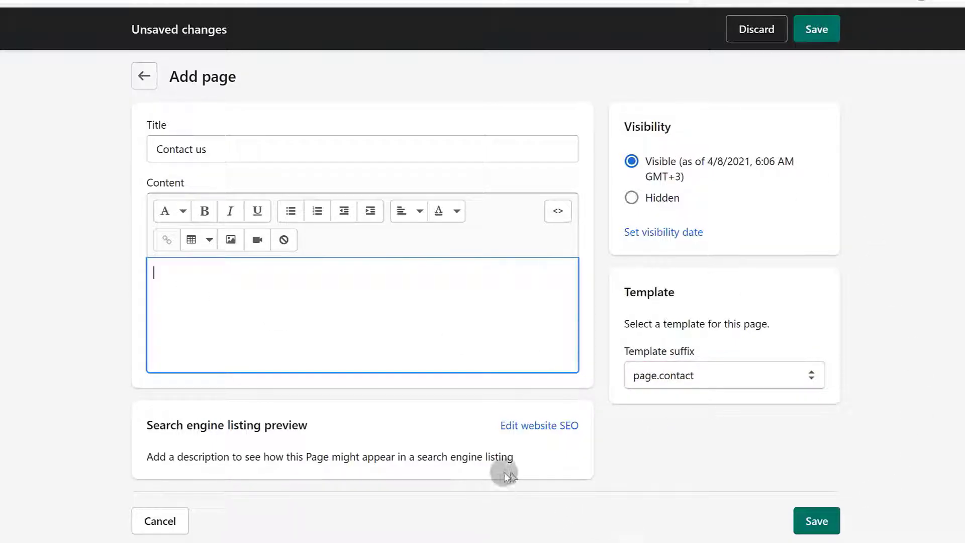
# Review the Contact us search engine listing and save the page
pyautogui.click(543, 432)
pyautogui.scroll(-3, 400, 471)
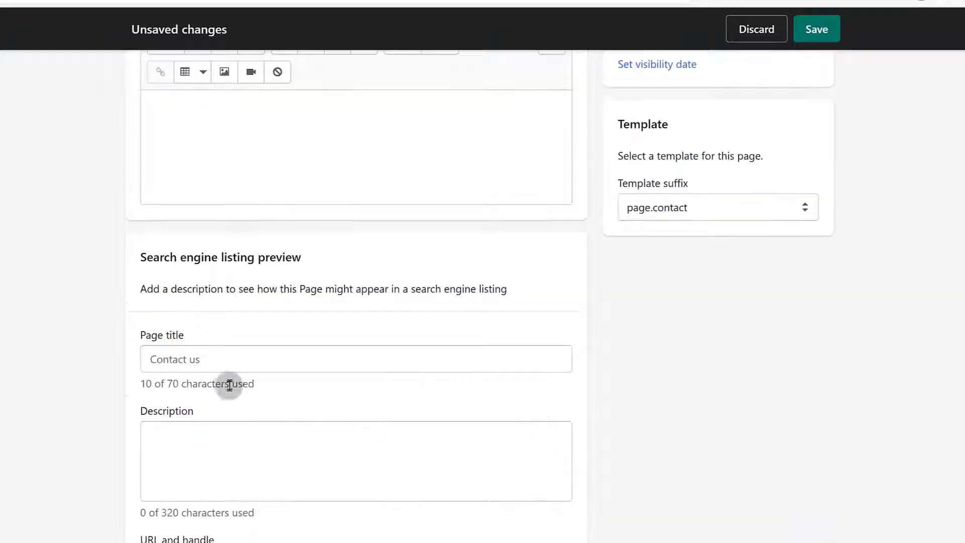
pyautogui.click(195, 445)
pyautogui.scroll(-1, 377, 472)
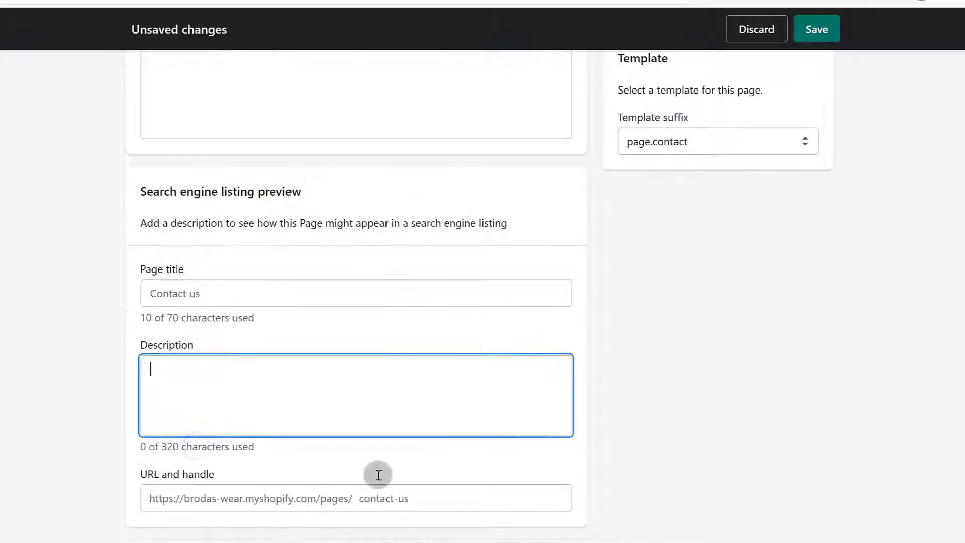
pyautogui.scroll(4, 506, 401)
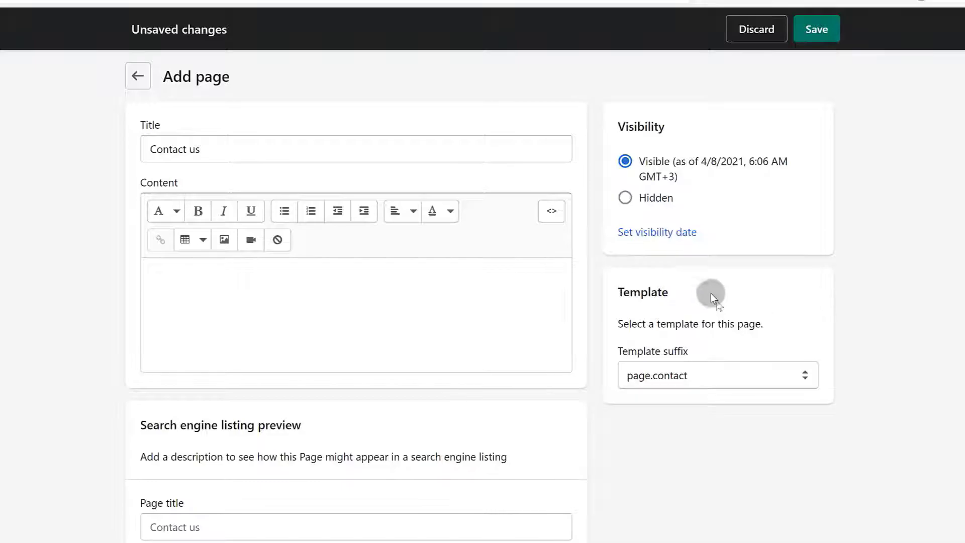
pyautogui.click(811, 29)
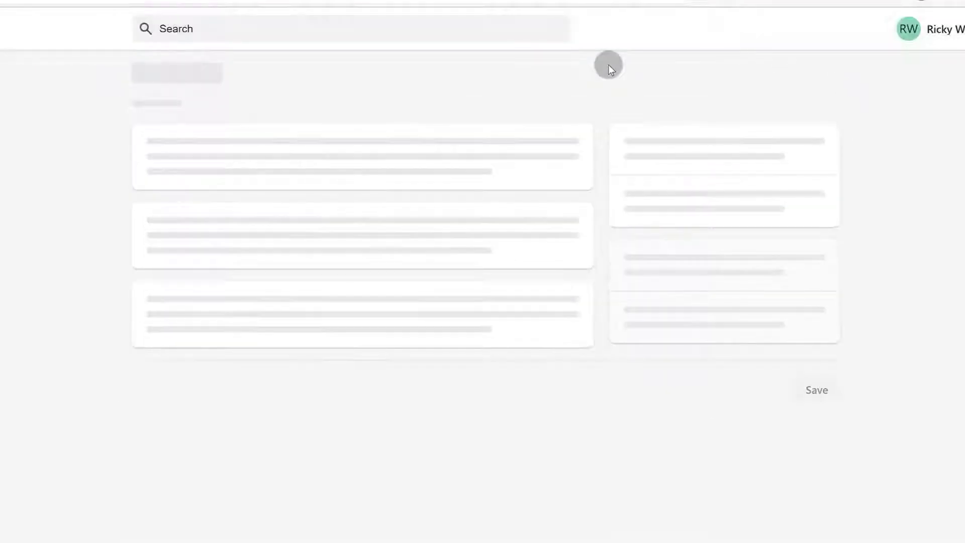
# Preview the storefront Contact us page and its contact form
pyautogui.click(228, 144)
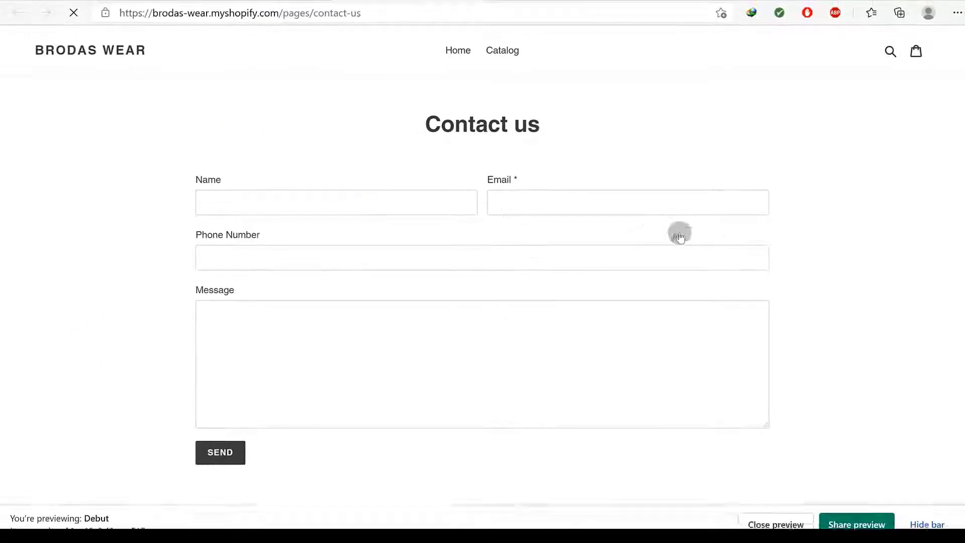
pyautogui.scroll(-5, 361, 335)
pyautogui.scroll(5, 479, 330)
pyautogui.click(360, 203)
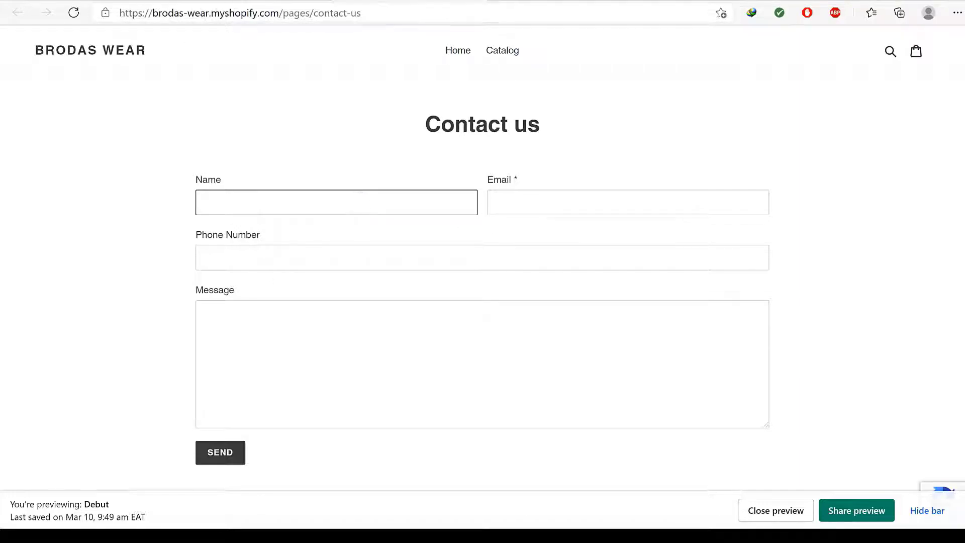
# Add and save the intro 'Do You have any questions for us?', then verify it on the storefront
pyautogui.click(235, 2)
pyautogui.click(305, 307)
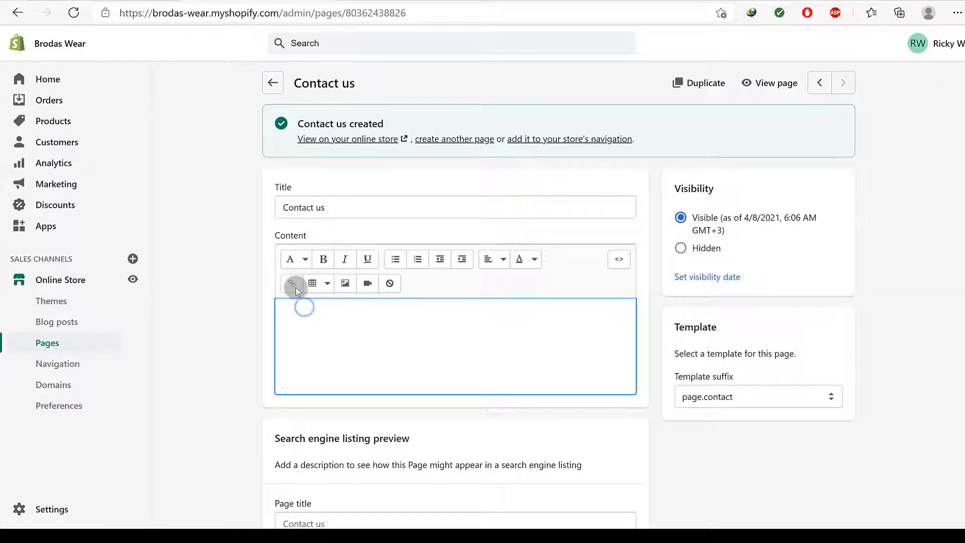
pyautogui.write('Do Y')
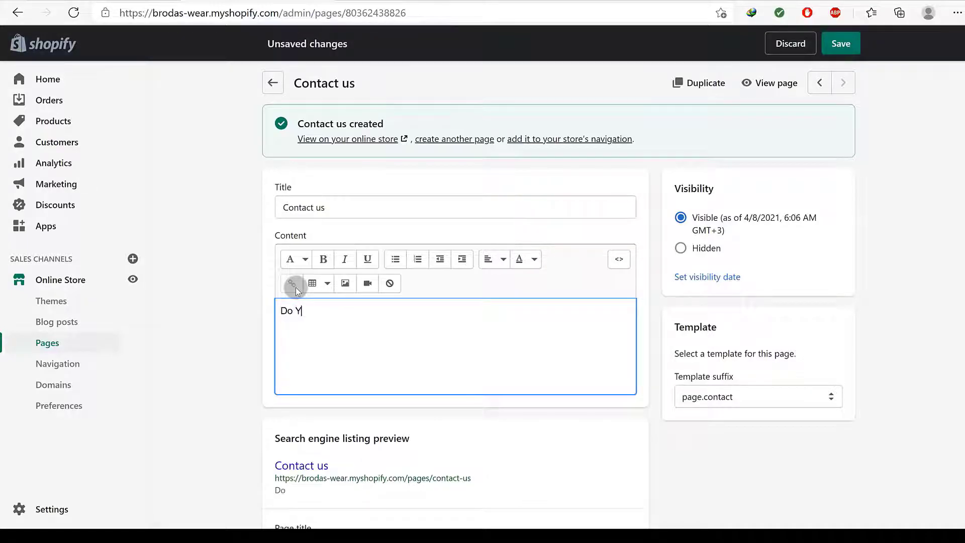
pyautogui.write('ou have any questions for us?')
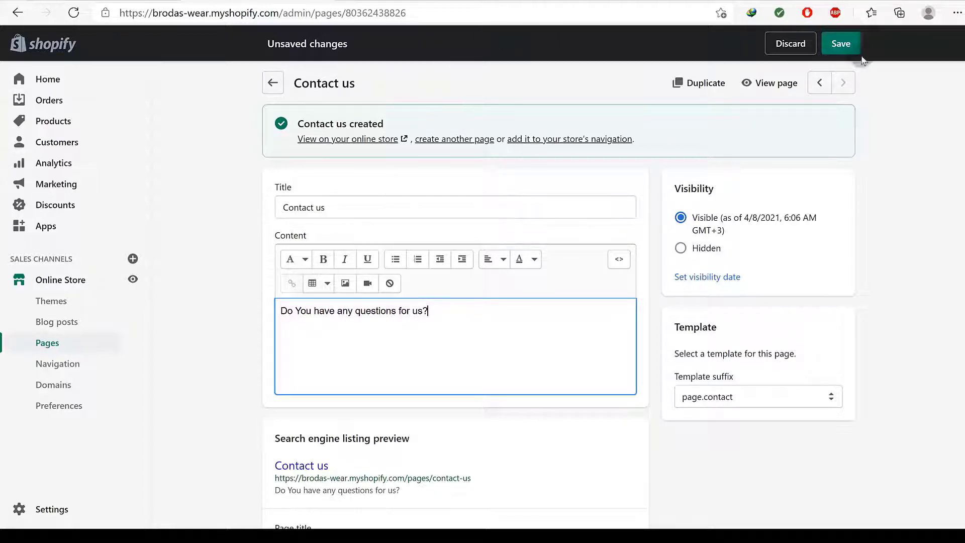
pyautogui.click(836, 45)
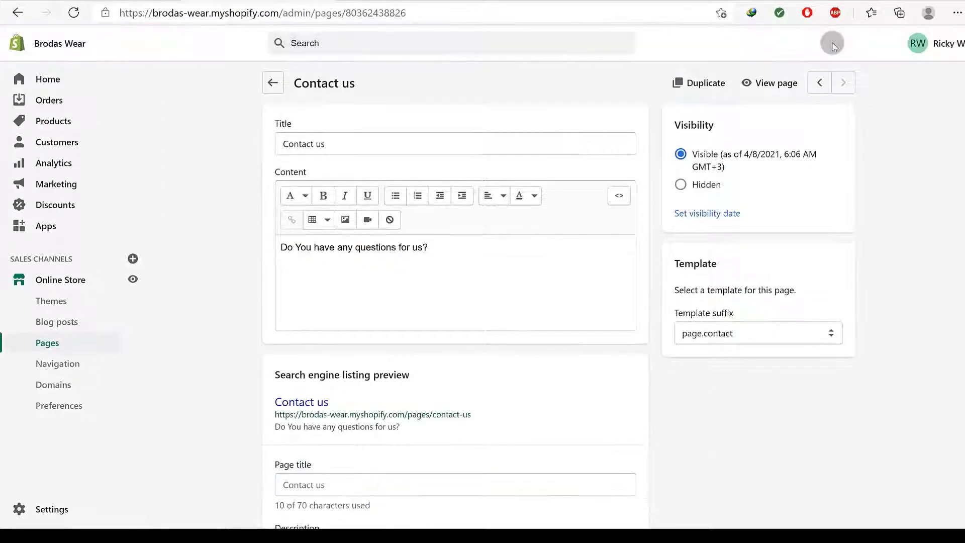
pyautogui.moveTo(433, 244); pyautogui.dragTo(281, 248)
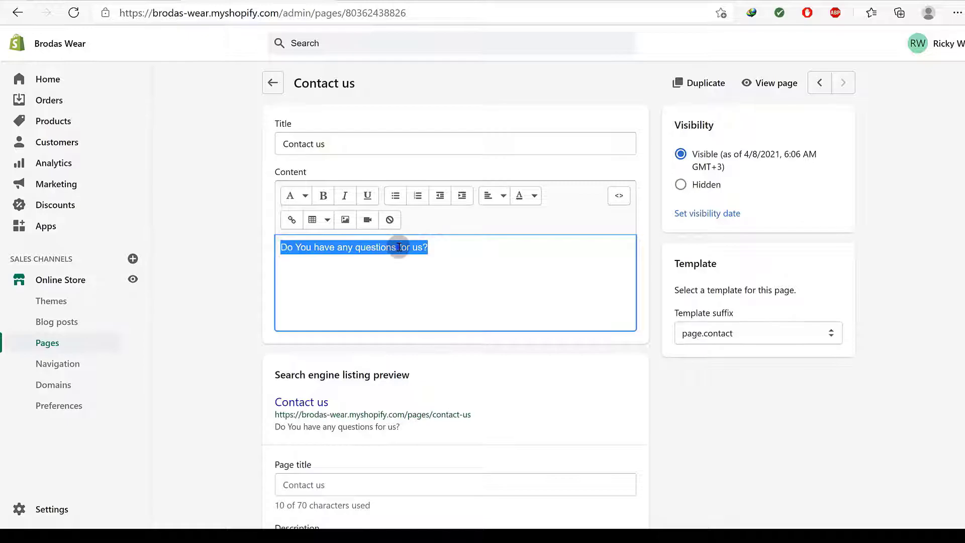
pyautogui.click(439, 247)
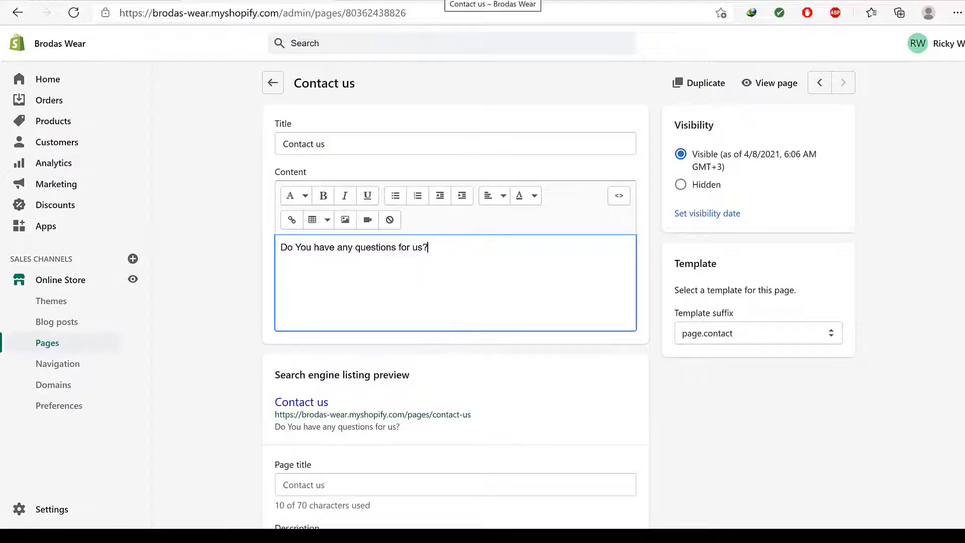
pyautogui.click(426, 0)
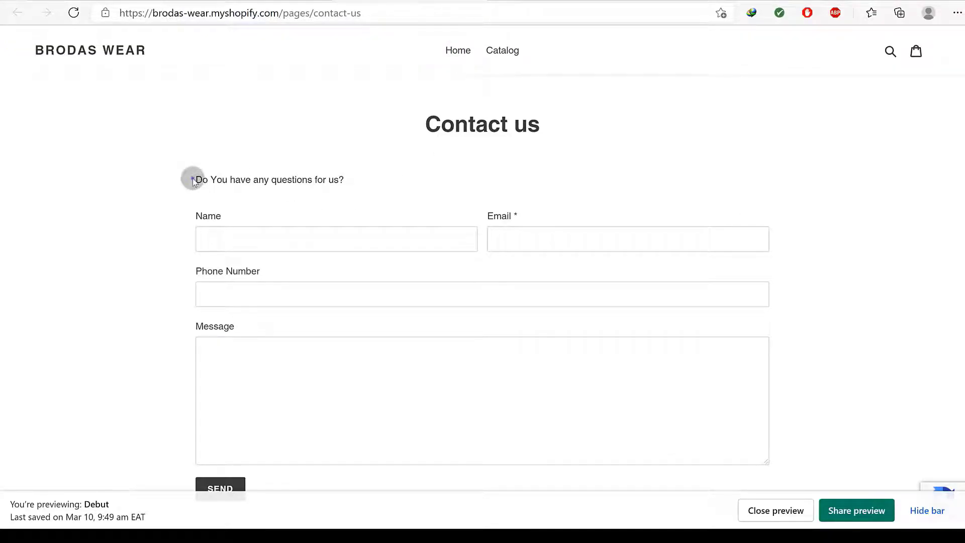
pyautogui.moveTo(193, 181); pyautogui.dragTo(365, 187)
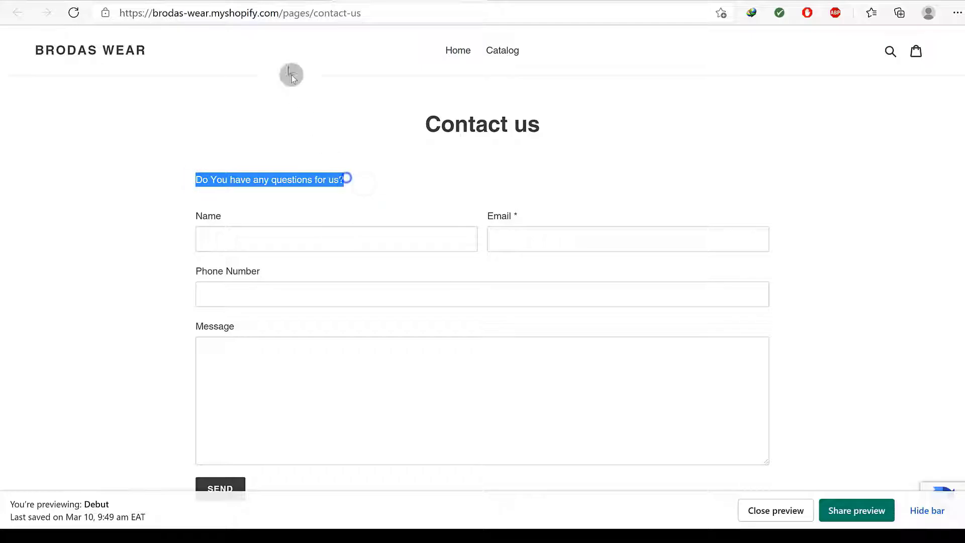
pyautogui.click(298, 0)
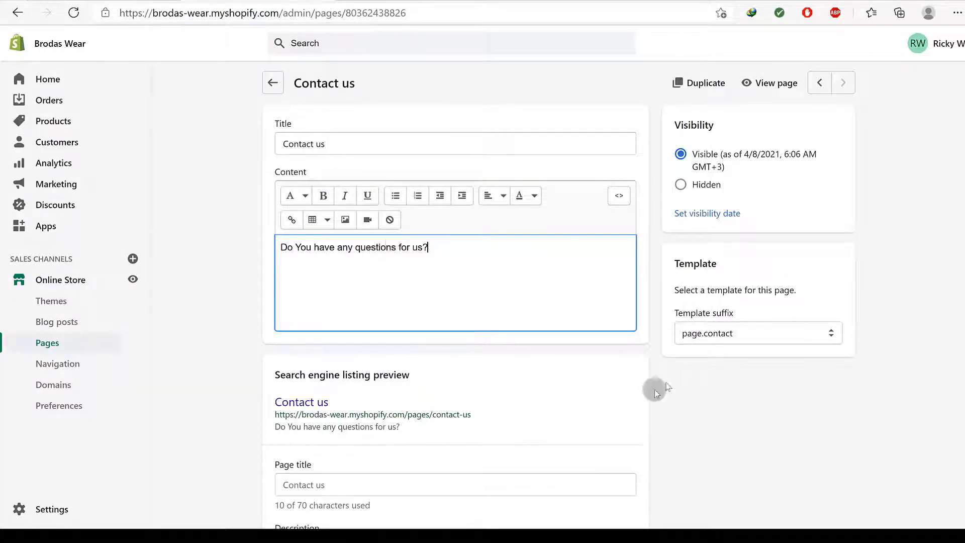
# Open the store Settings in a new browser tab
pyautogui.scroll(-4, 477, 345)
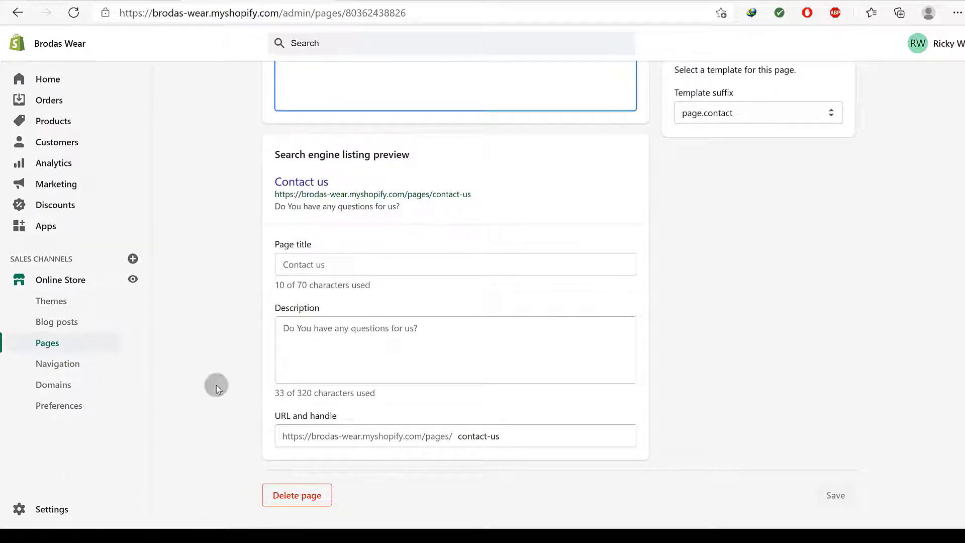
pyautogui.click(57, 509)
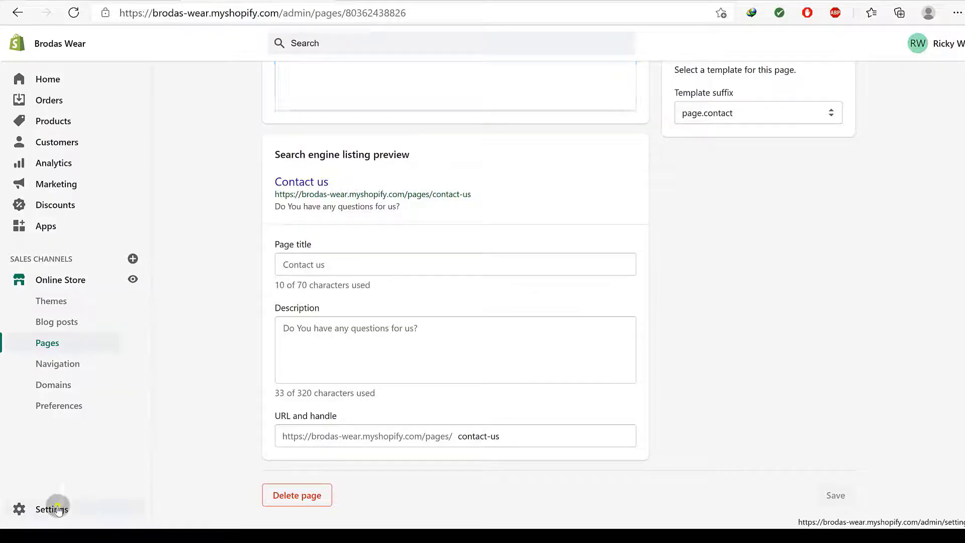
pyautogui.rightClick(58, 509)
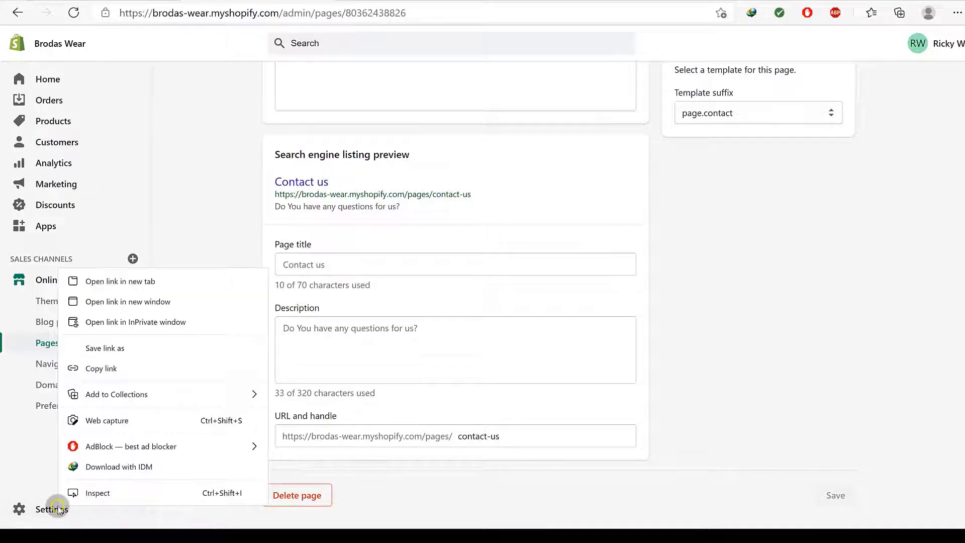
pyautogui.click(116, 277)
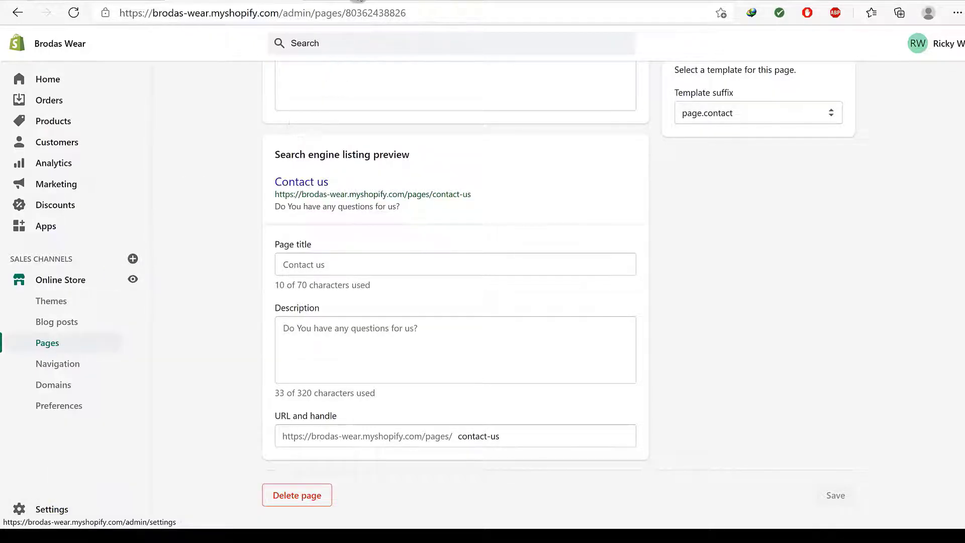
pyautogui.click(360, 1)
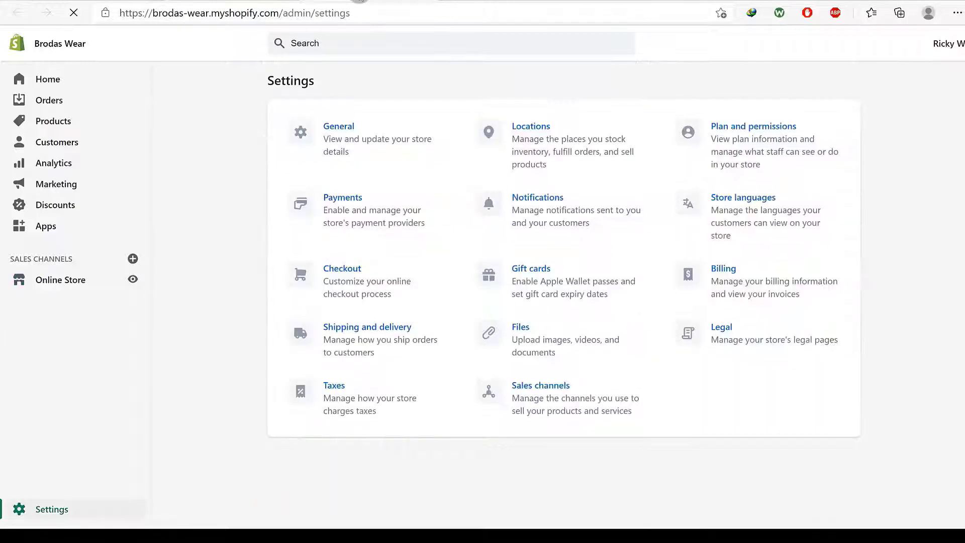
# Fill the Refund policy from its template in the Legal settings
pyautogui.click(722, 328)
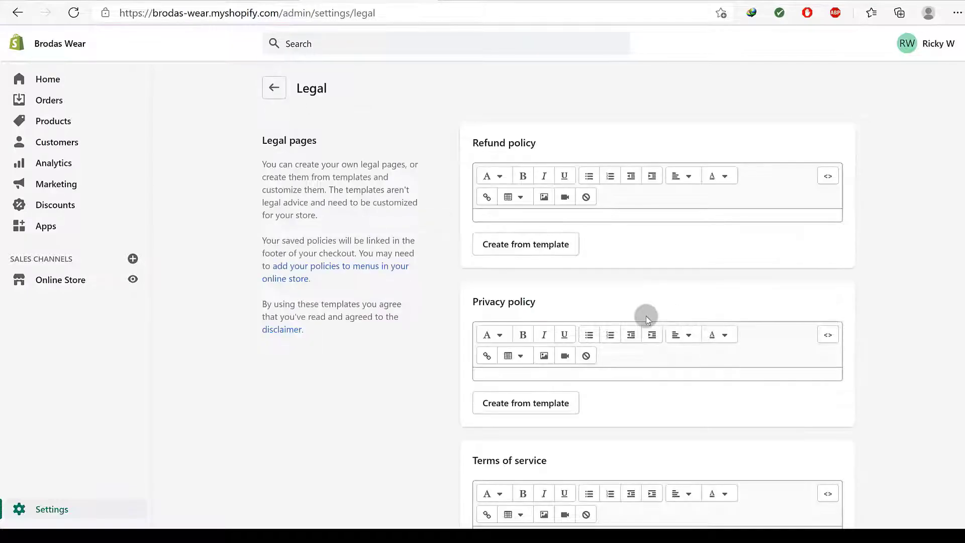
pyautogui.scroll(-9, 565, 237)
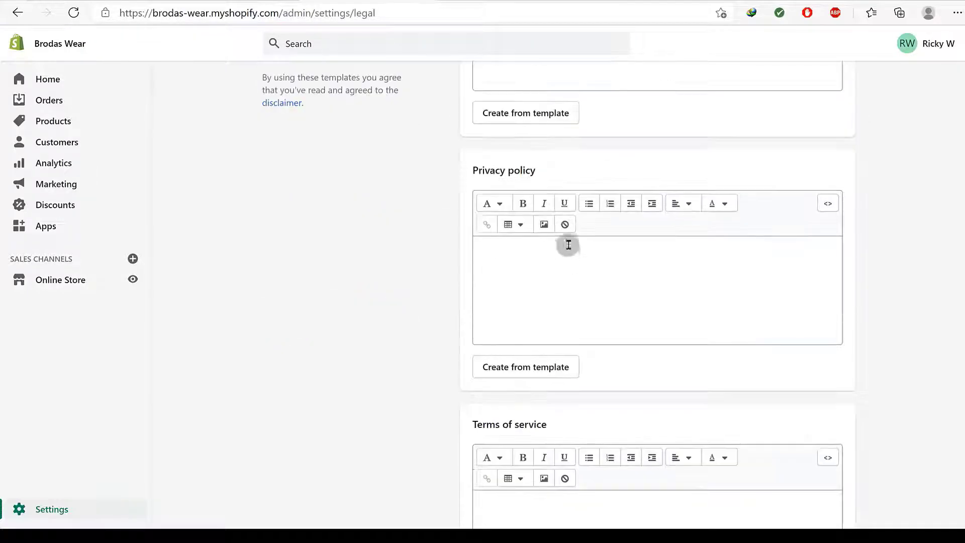
pyautogui.scroll(-3, 499, 274)
pyautogui.scroll(12, 586, 371)
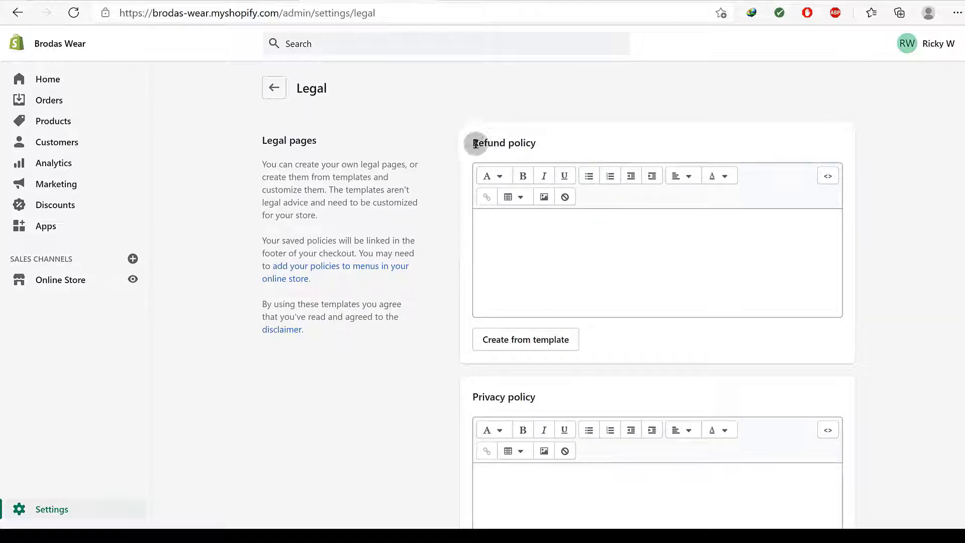
pyautogui.click(513, 332)
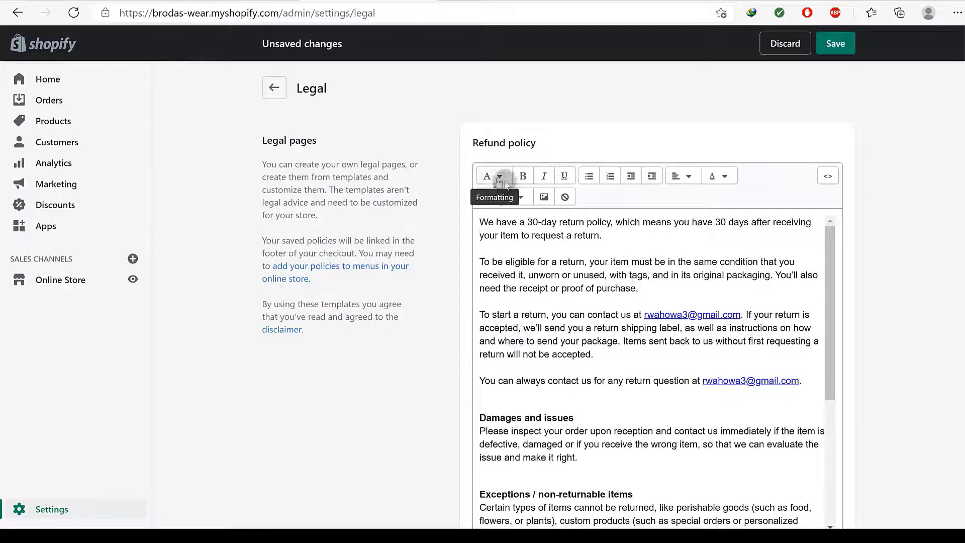
# Copy the 'Refund policy' heading and go to the Pages list
pyautogui.moveTo(474, 141); pyautogui.dragTo(538, 146)
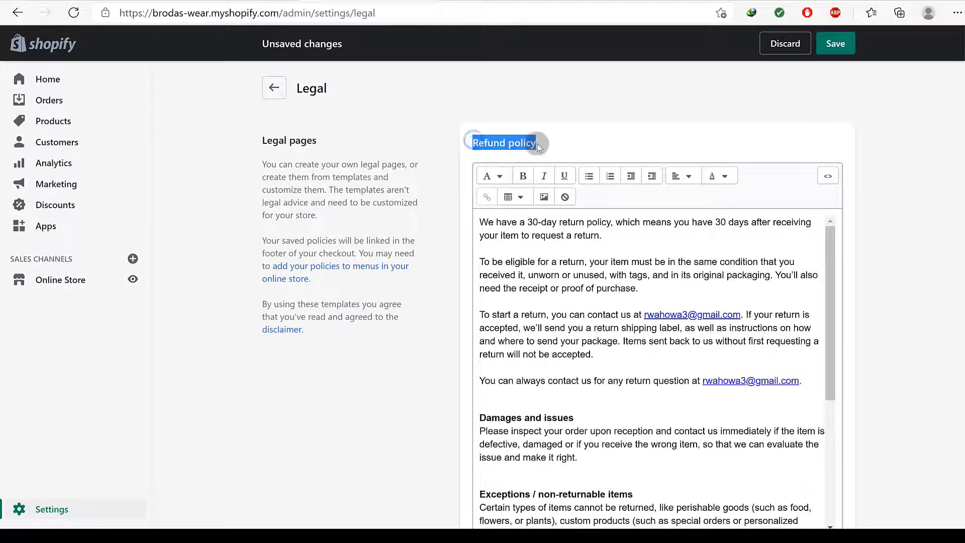
pyautogui.rightClick(532, 146)
pyautogui.click(563, 160)
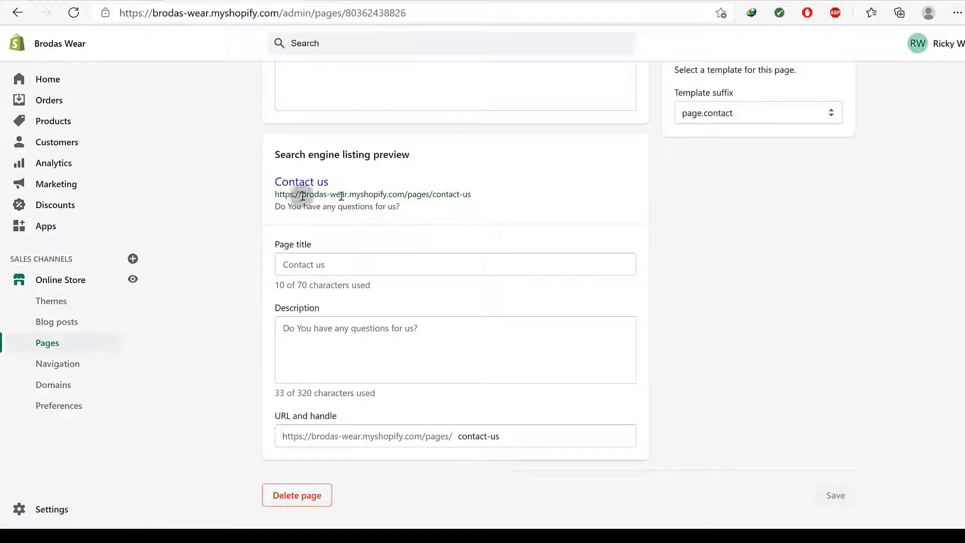
pyautogui.scroll(5, 754, 211)
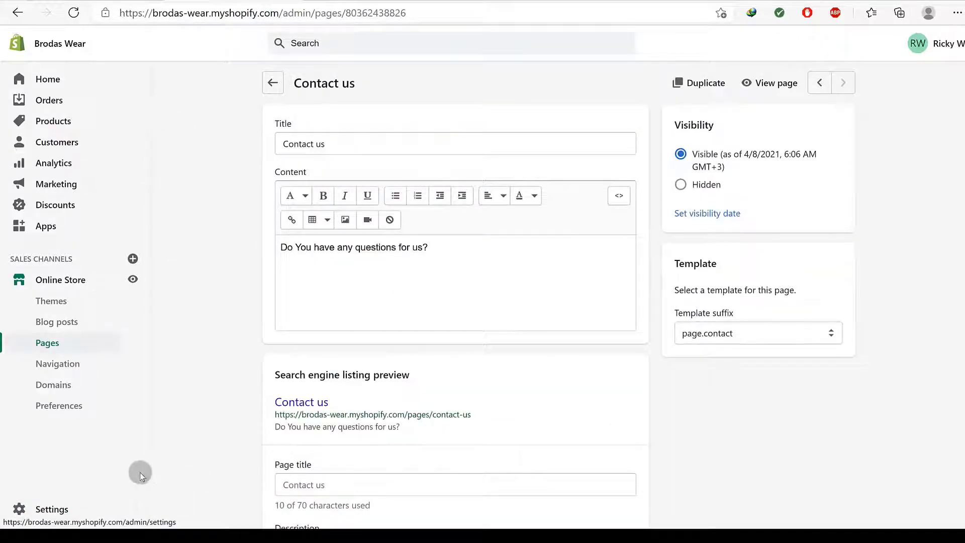
pyautogui.click(51, 346)
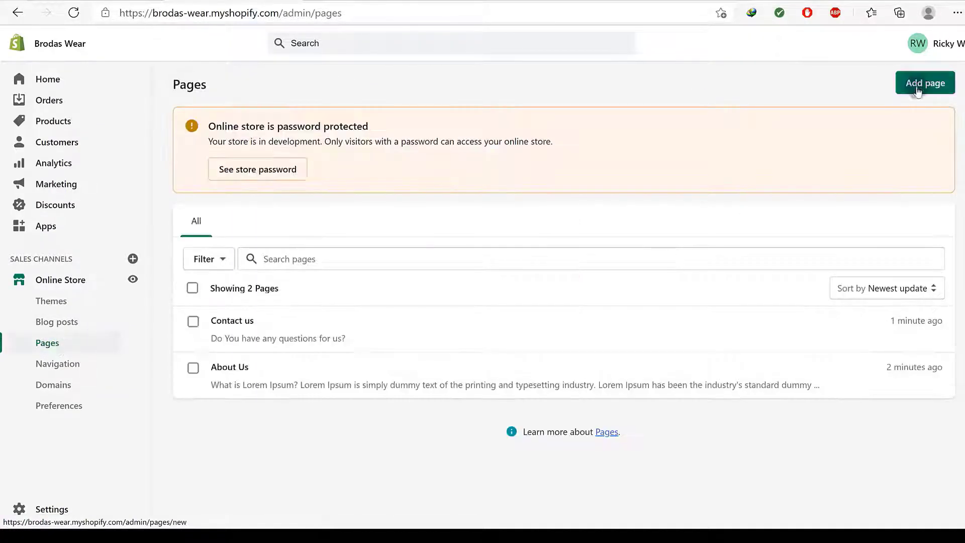
# Start a new page titled 'Refund policy' using the copied heading
pyautogui.click(918, 84)
pyautogui.click(317, 143)
pyautogui.rightClick(318, 143)
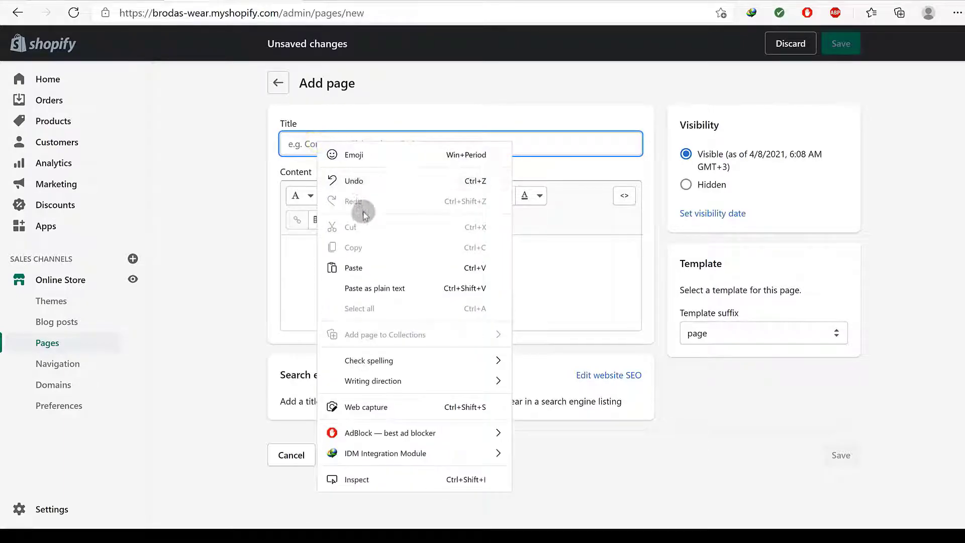
pyautogui.click(359, 269)
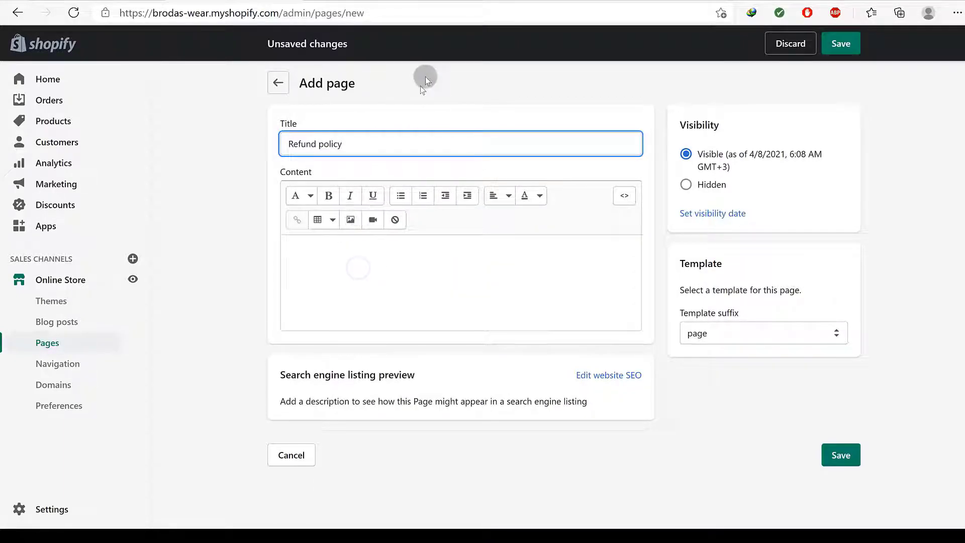
# Copy the refund policy text into the new page's content and save it
pyautogui.click(383, 1)
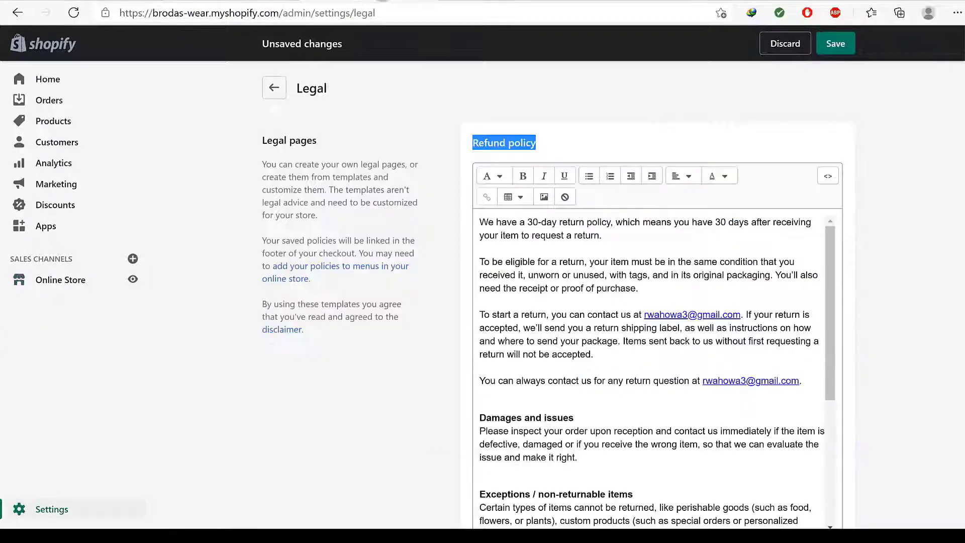
pyautogui.click(552, 288)
pyautogui.hotkey('ctrl', 'a')
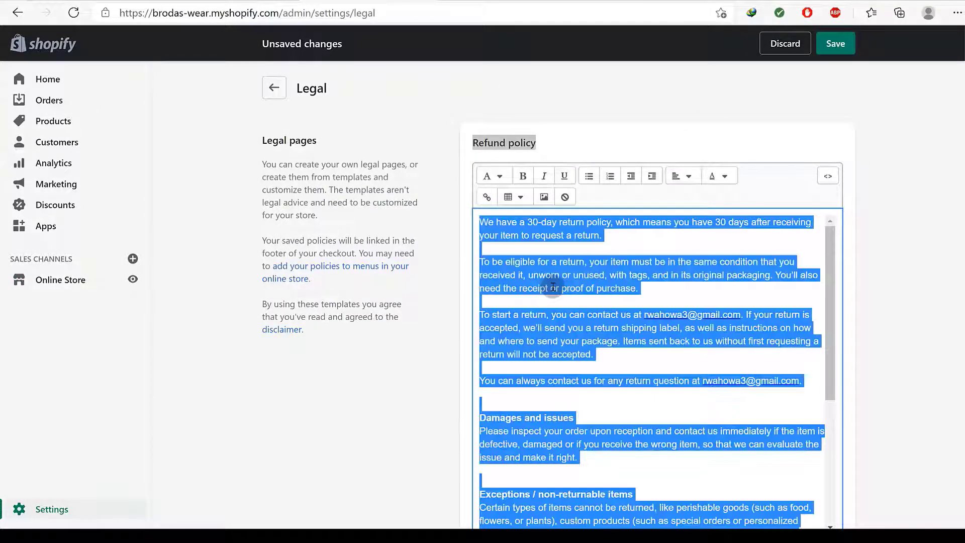
pyautogui.click(235, 2)
pyautogui.click(307, 249)
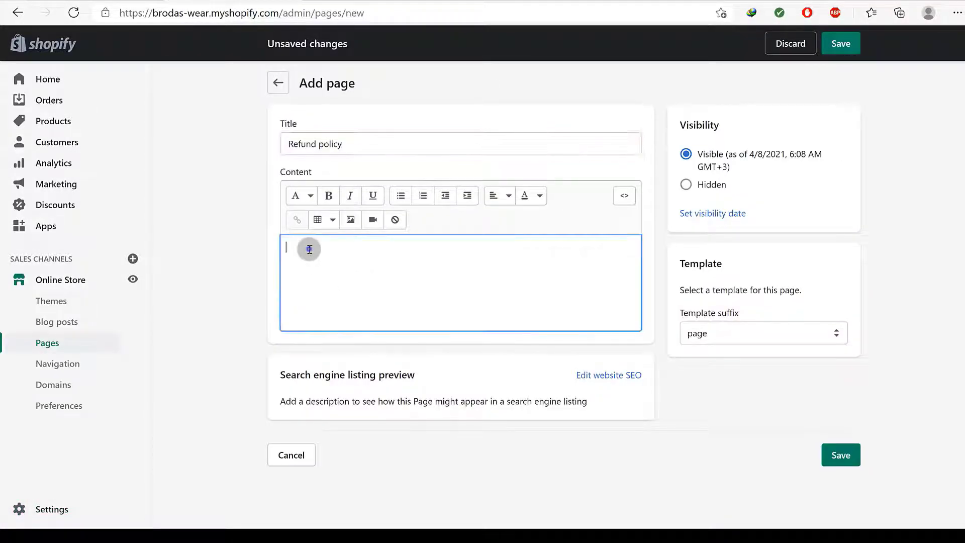
pyautogui.rightClick(309, 249)
pyautogui.click(347, 305)
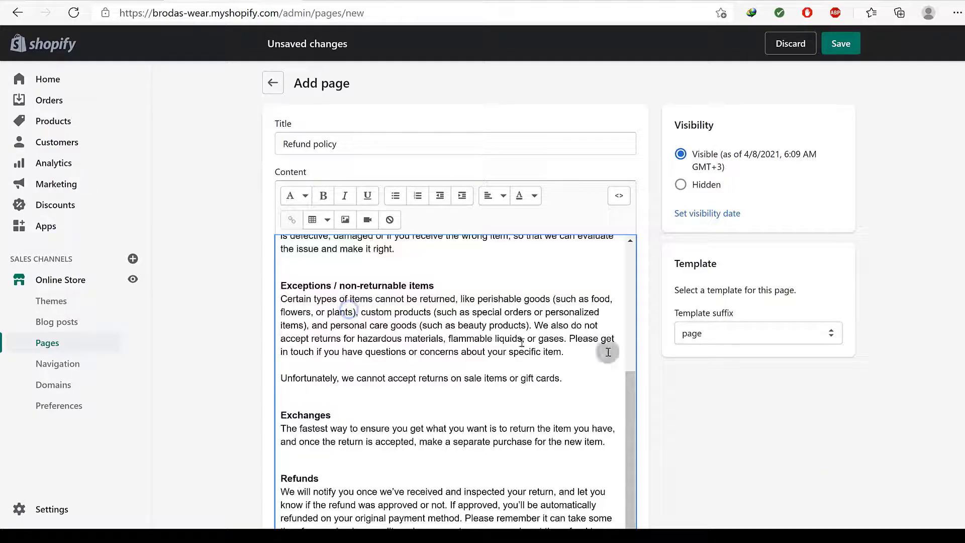
pyautogui.scroll(-5, 709, 449)
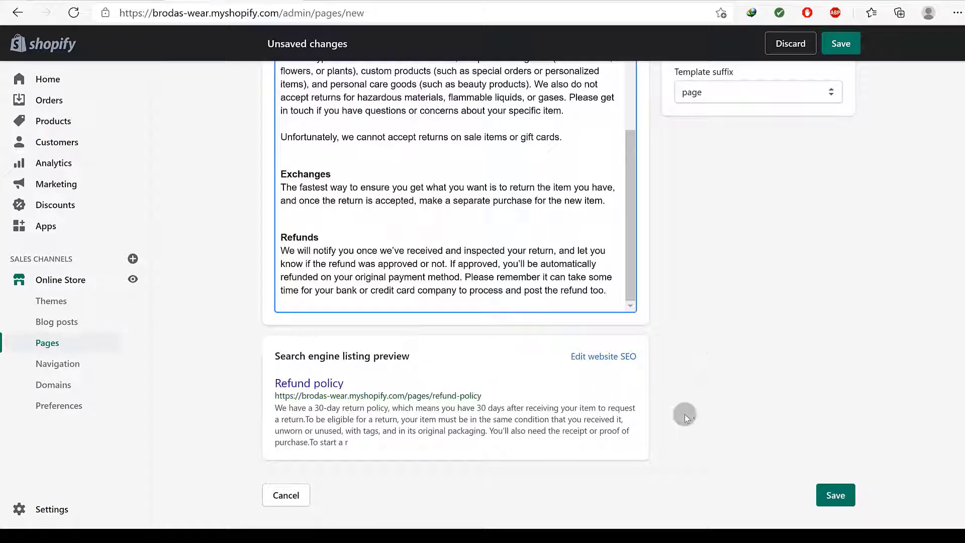
pyautogui.click(827, 499)
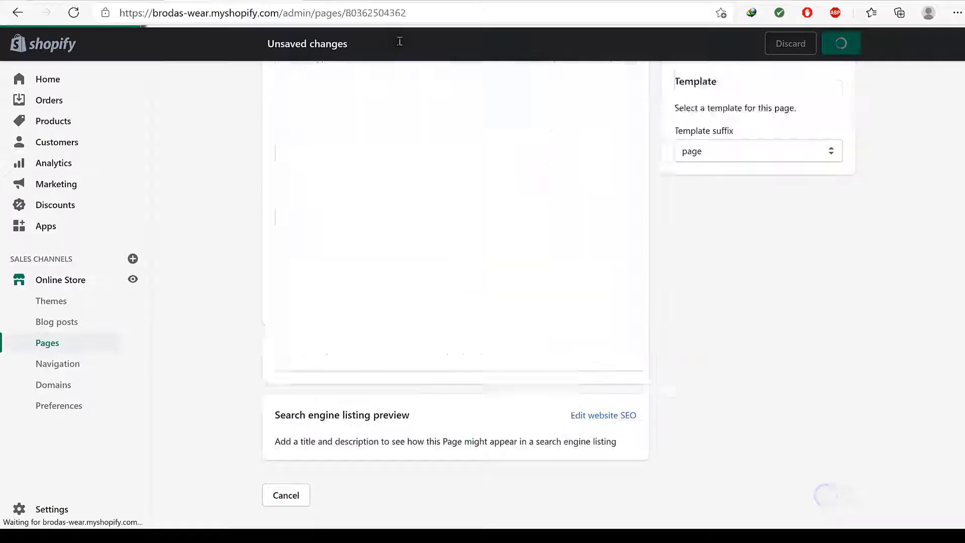
# Copy the 'Privacy policy' heading and fill the privacy policy from its template
pyautogui.click(390, 1)
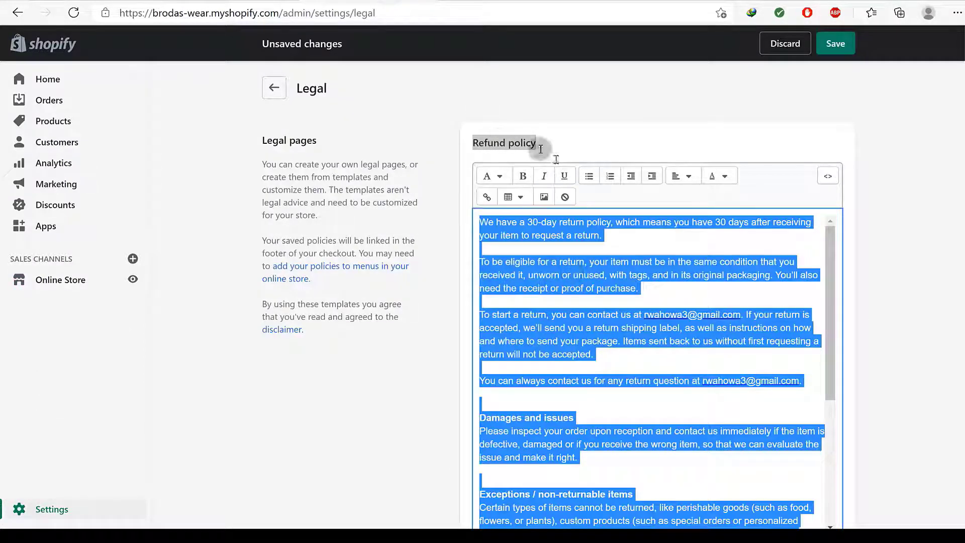
pyautogui.scroll(-4, 583, 311)
pyautogui.scroll(-6, 390, 354)
pyautogui.scroll(-3, 390, 354)
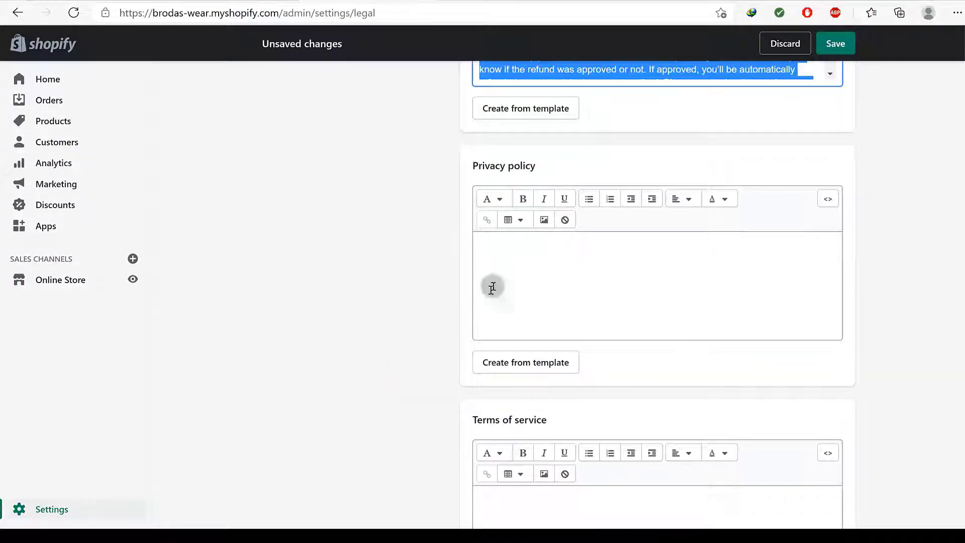
pyautogui.moveTo(534, 169); pyautogui.dragTo(480, 167)
pyautogui.rightClick(478, 167)
pyautogui.click(511, 178)
pyautogui.click(515, 364)
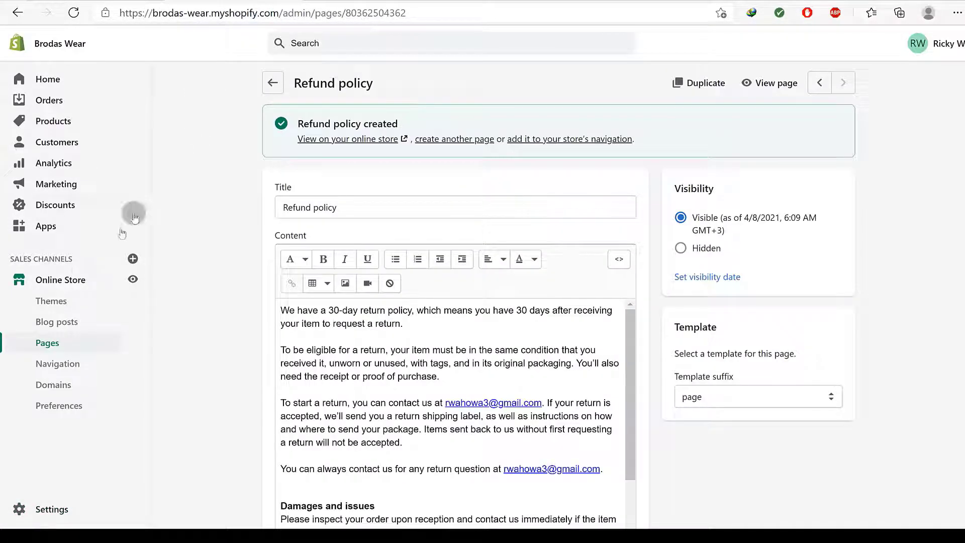
pyautogui.click(49, 343)
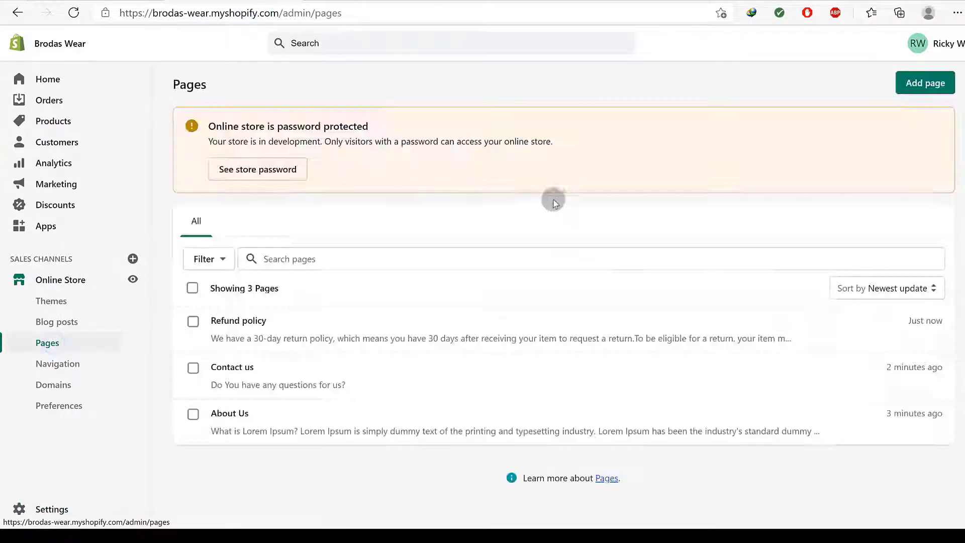
# Start a new page titled 'Privacy policy' from the copied heading
pyautogui.click(920, 79)
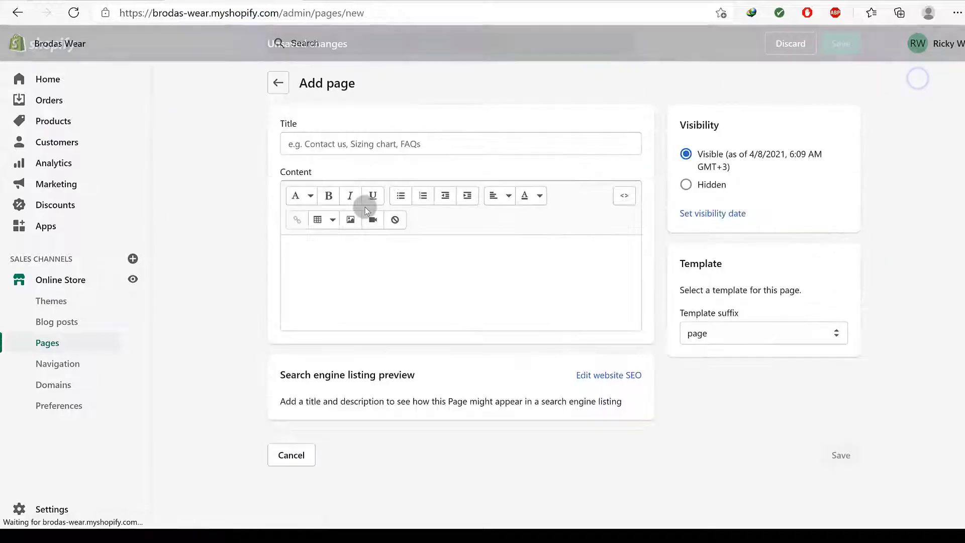
pyautogui.rightClick(359, 148)
pyautogui.click(402, 275)
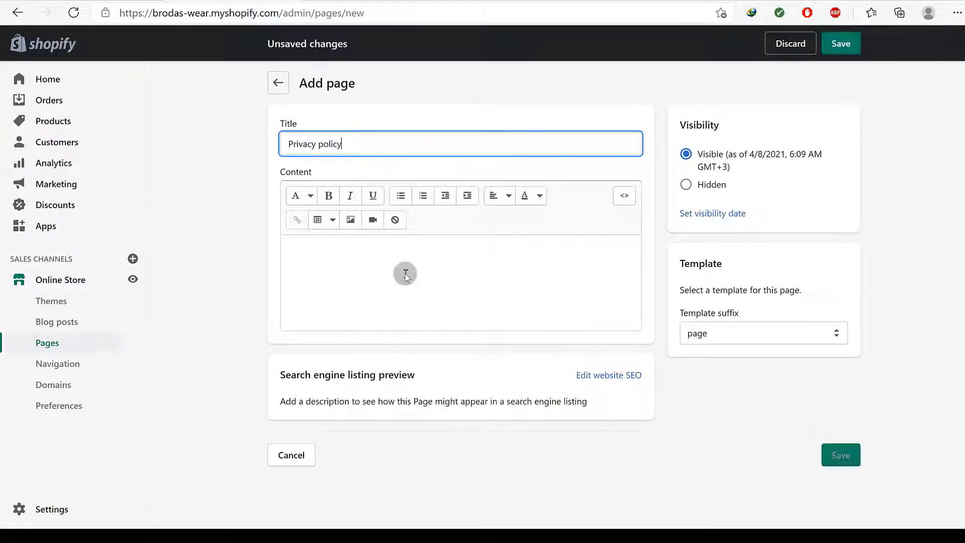
# Paste the full privacy policy template text into the page content and save it
pyautogui.click(375, 5)
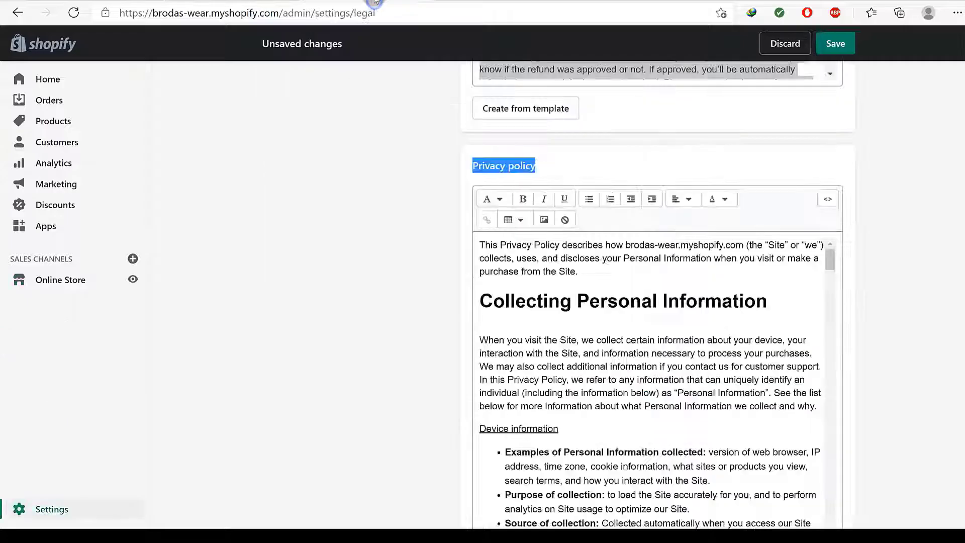
pyautogui.click(553, 307)
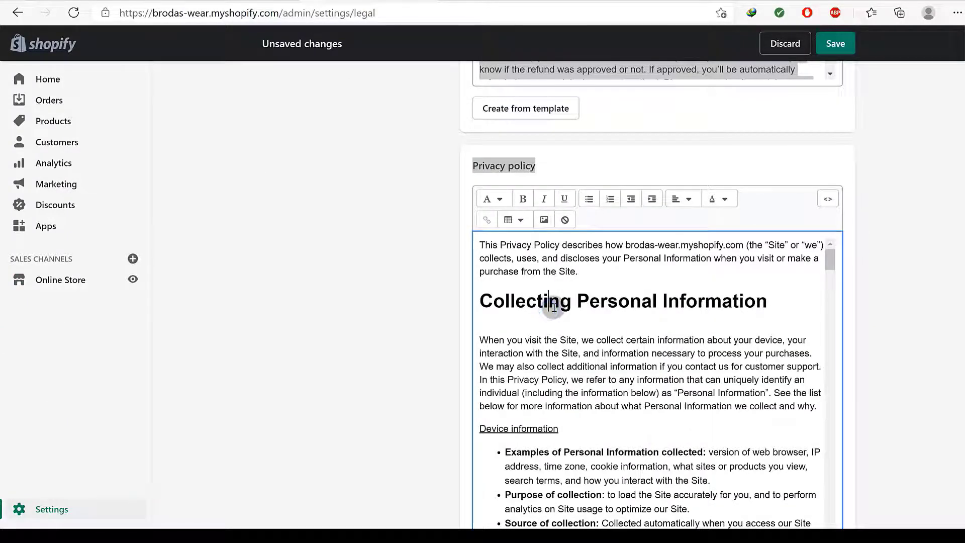
pyautogui.hotkey('ctrl', 'a')
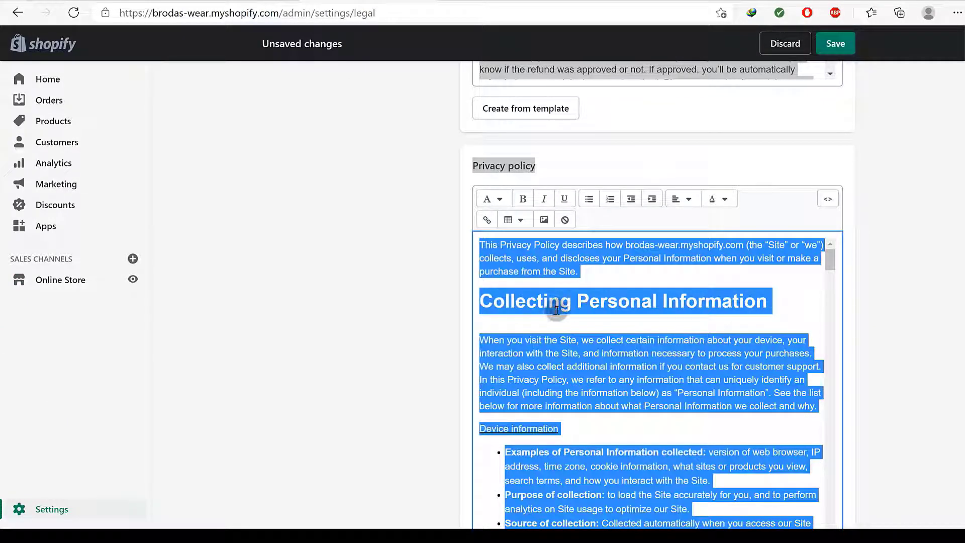
pyautogui.scroll(-2, 551, 411)
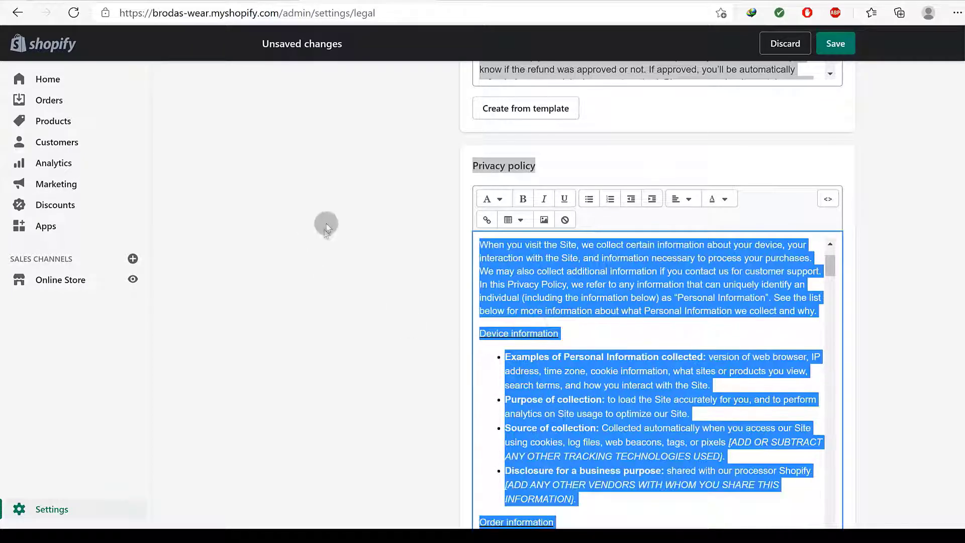
pyautogui.click(274, 2)
pyautogui.click(335, 257)
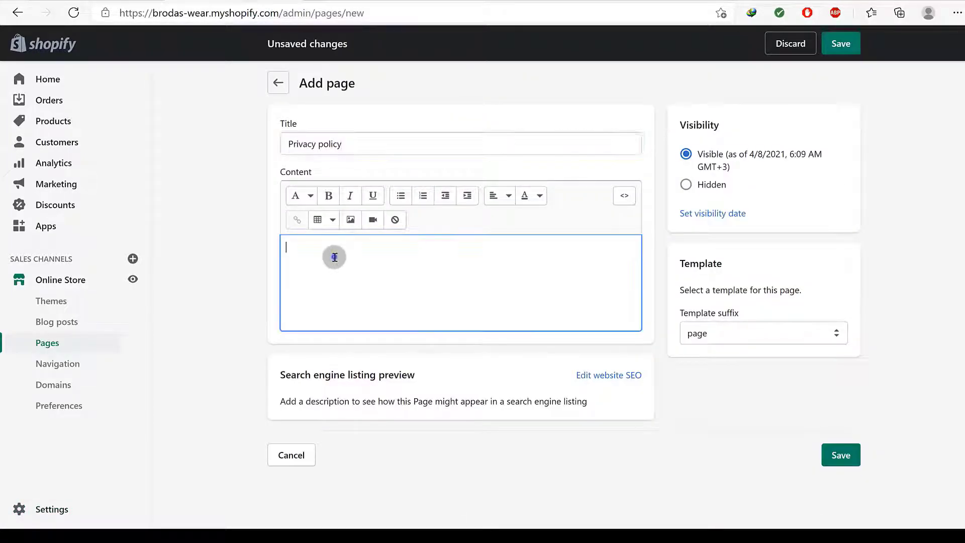
pyautogui.rightClick(334, 257)
pyautogui.click(397, 303)
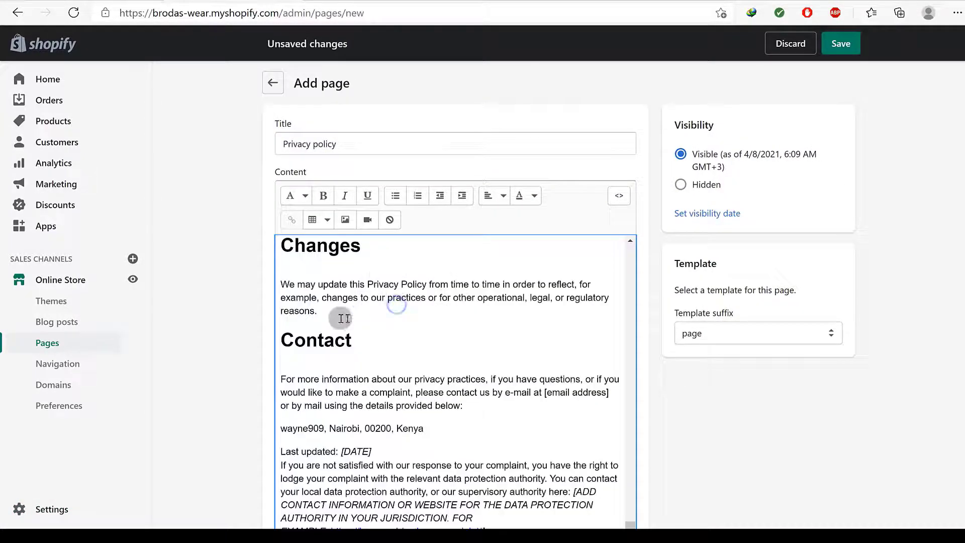
pyautogui.scroll(-5, 215, 346)
pyautogui.scroll(4, 816, 300)
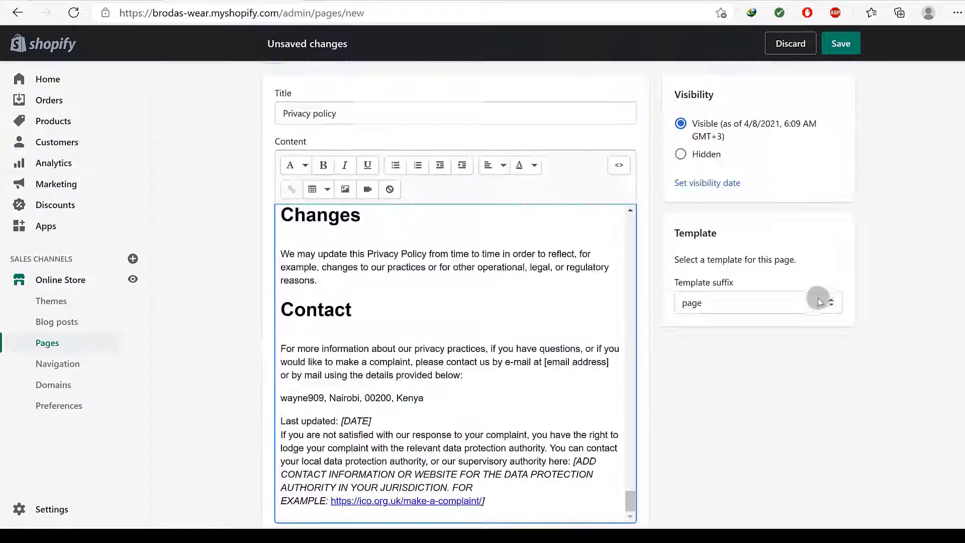
pyautogui.scroll(-5, 836, 291)
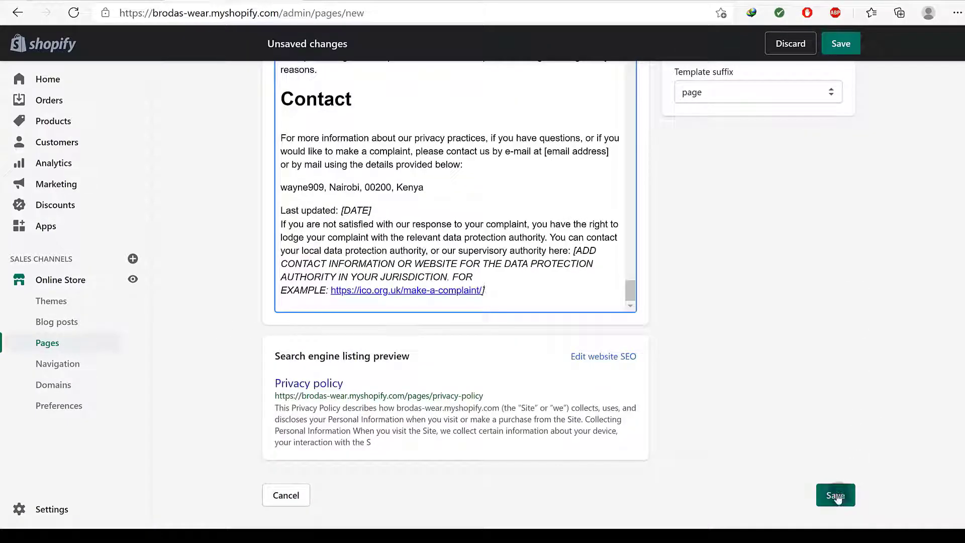
pyautogui.click(837, 496)
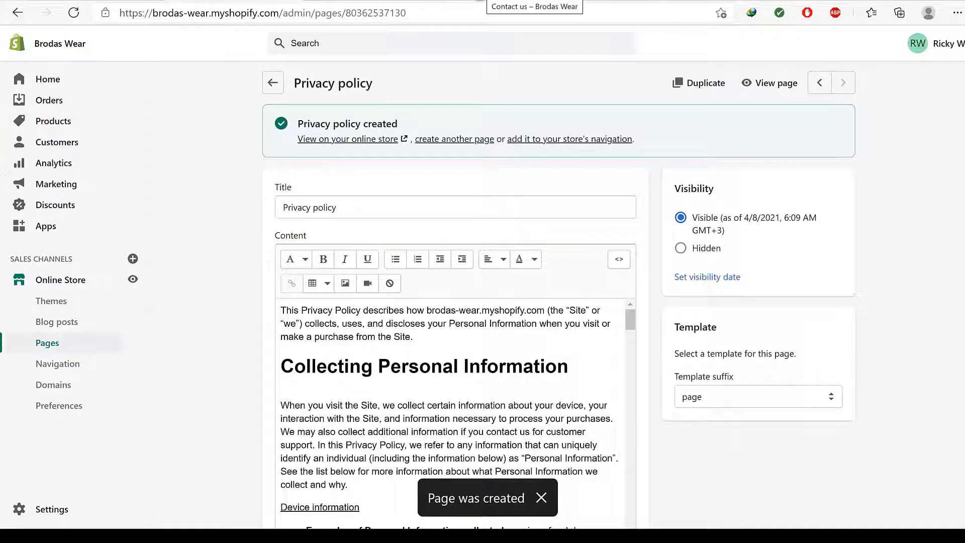
pyautogui.click(480, 1)
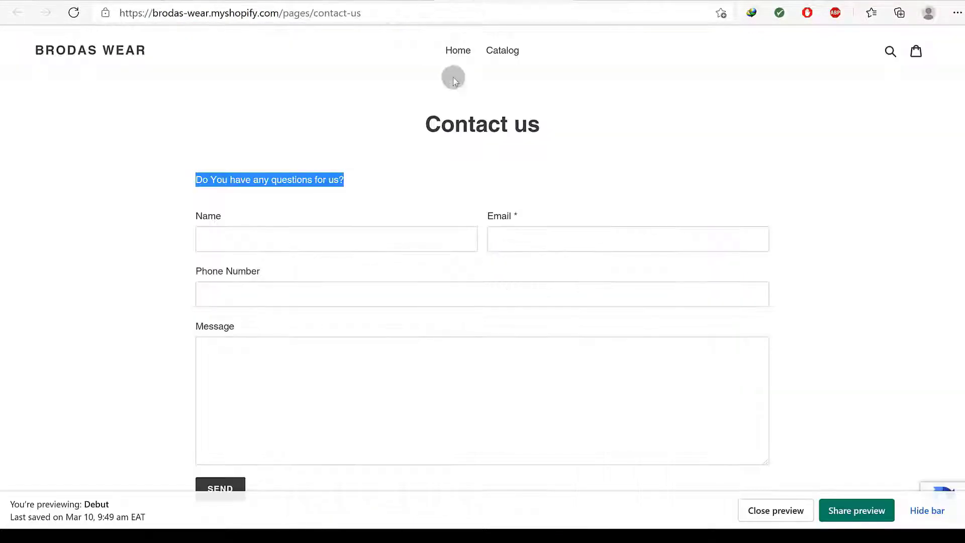
# Reload the storefront preview and scroll through the Brodas Wear homepage
pyautogui.click(77, 11)
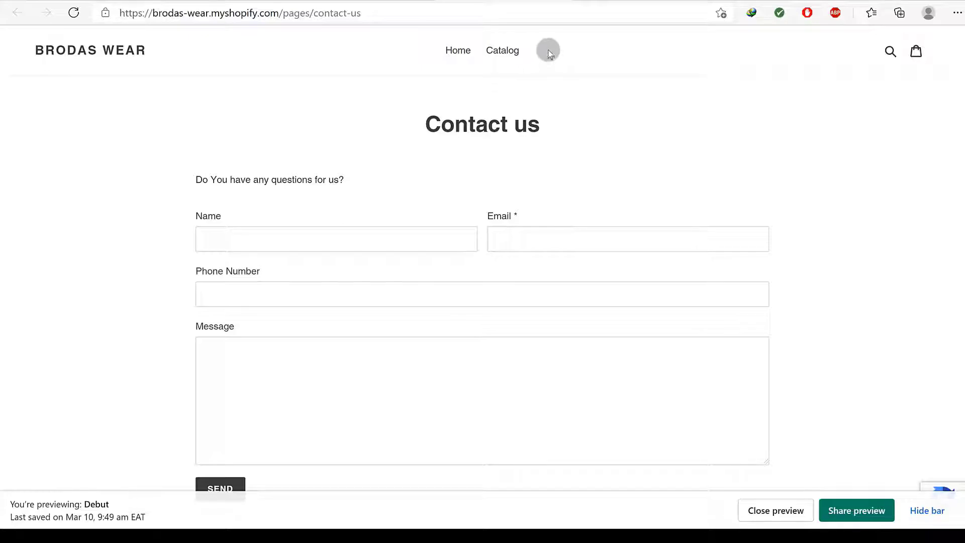
pyautogui.scroll(-5, 513, 121)
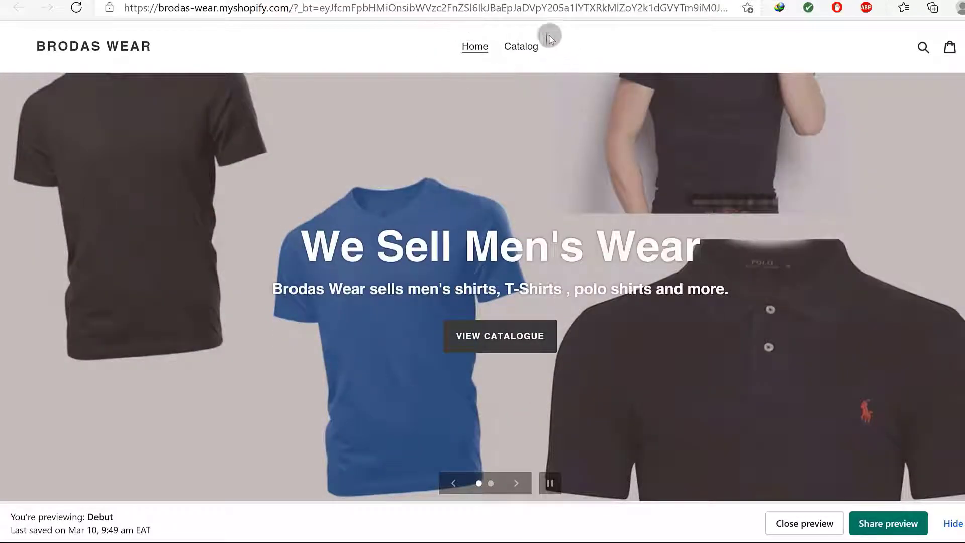
pyautogui.scroll(-20, 657, 162)
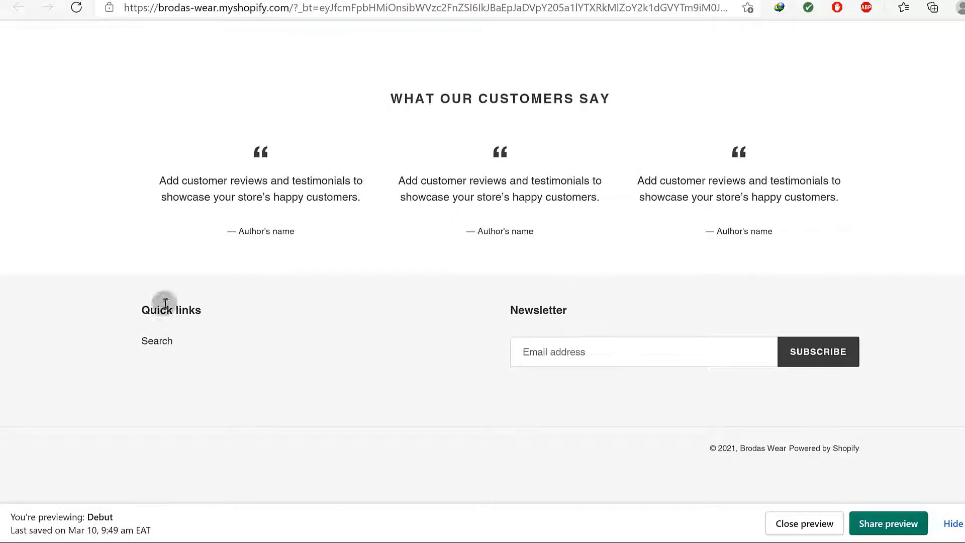
pyautogui.scroll(20, 647, 273)
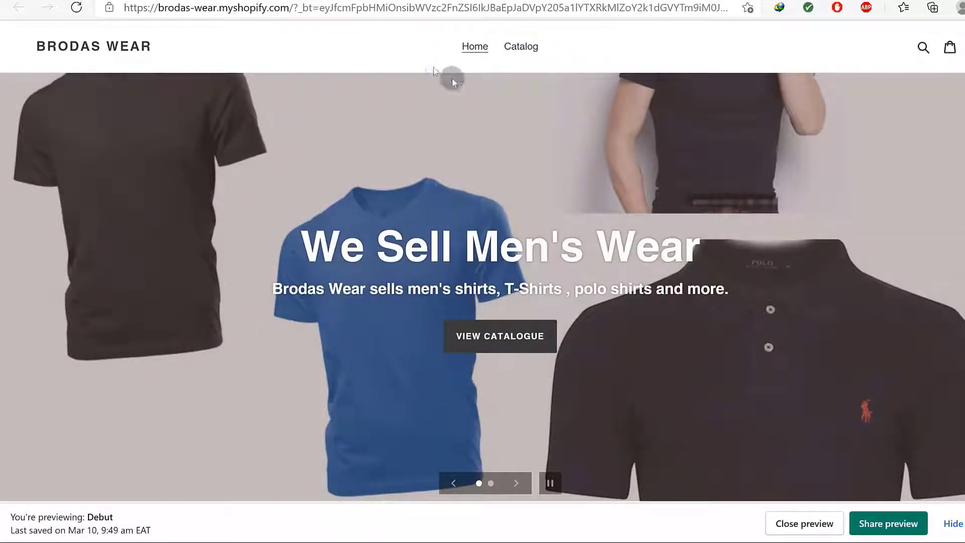
pyautogui.scroll(-15, 517, 187)
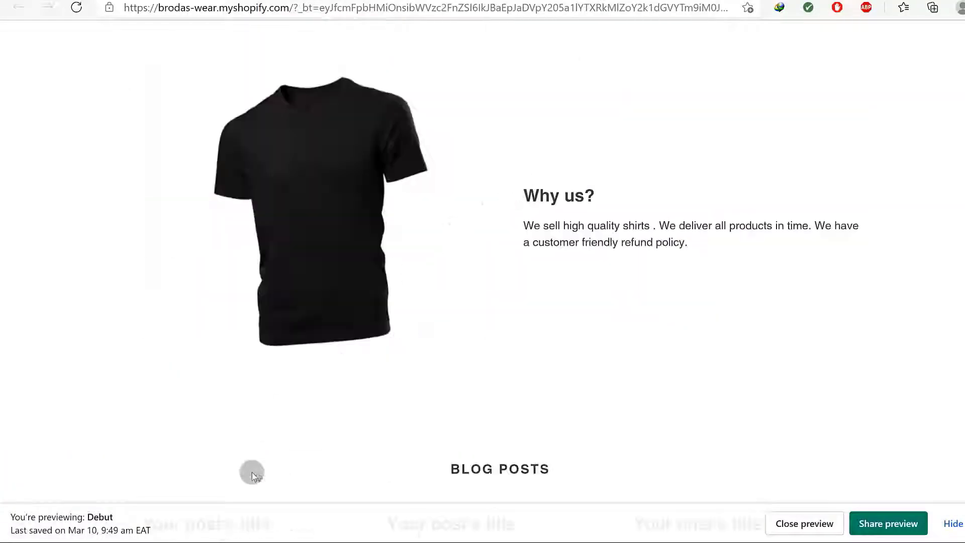
pyautogui.scroll(15, 633, 235)
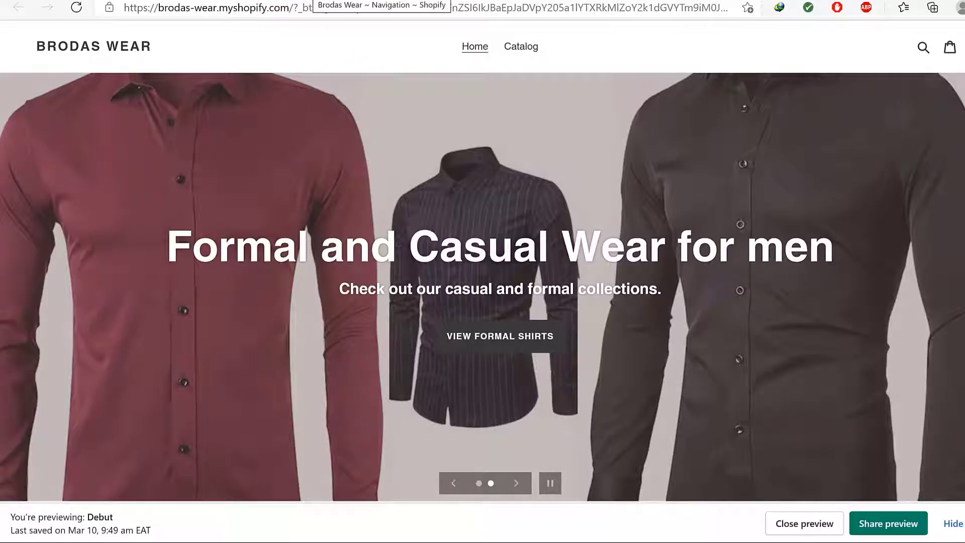
pyautogui.click(307, 0)
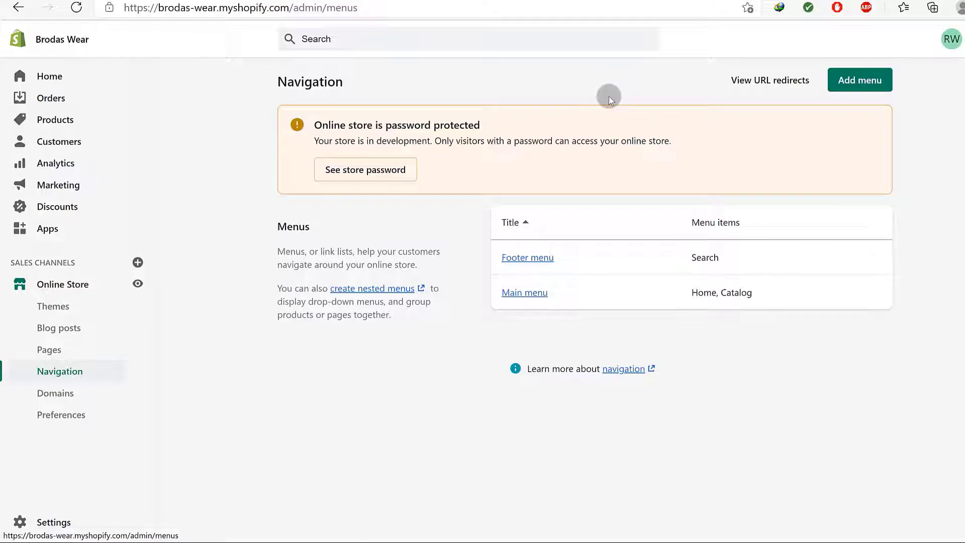
pyautogui.click(861, 85)
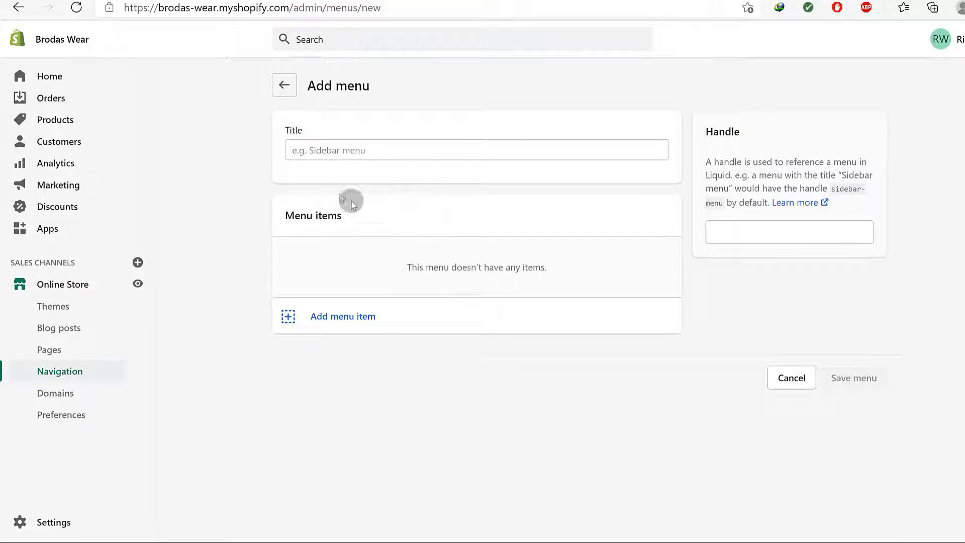
pyautogui.click(59, 373)
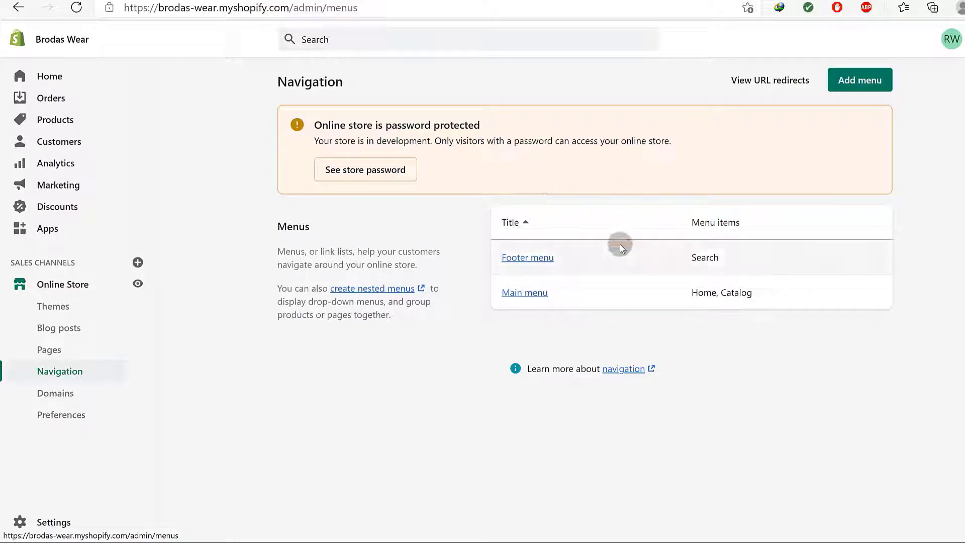
# Open the Main menu and compare its items with the storefront menu
pyautogui.click(522, 293)
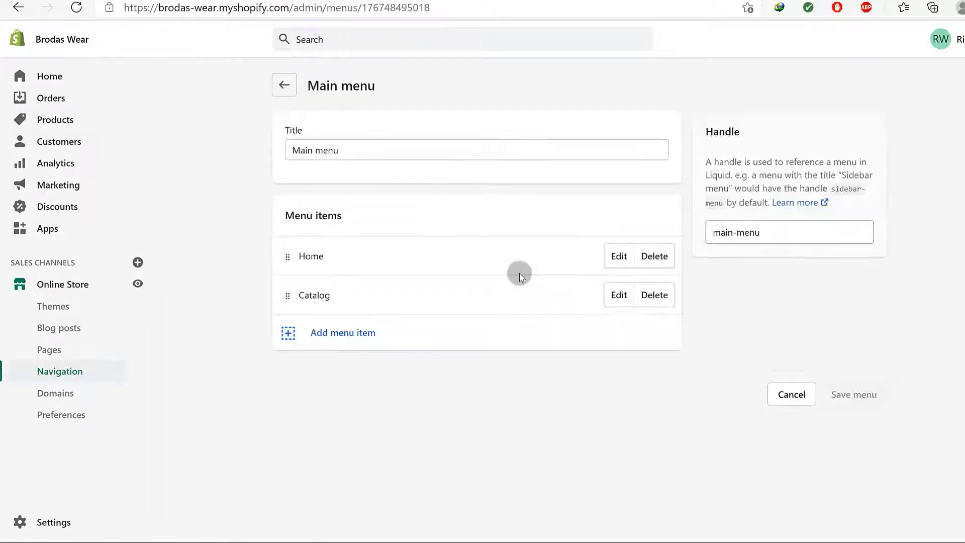
pyautogui.tripleClick(346, 148)
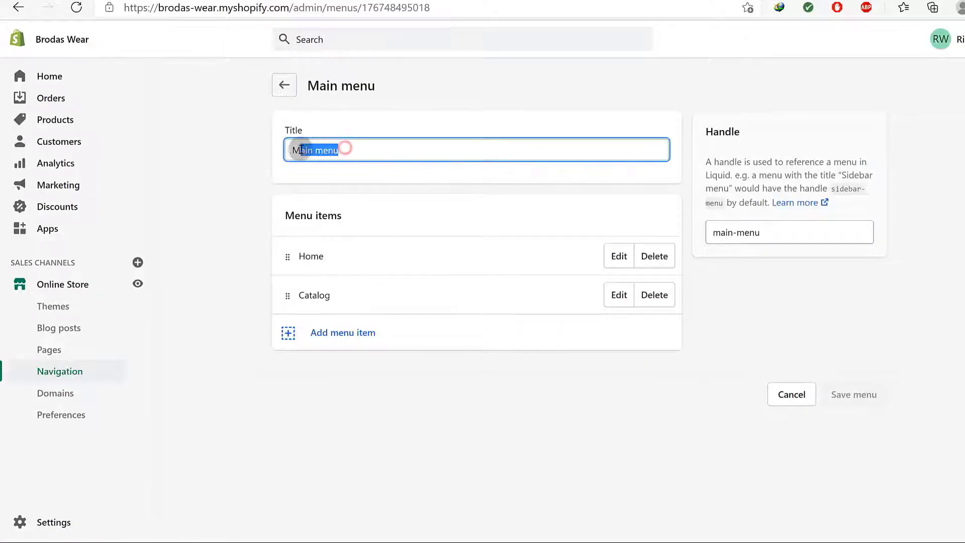
pyautogui.click(285, 192)
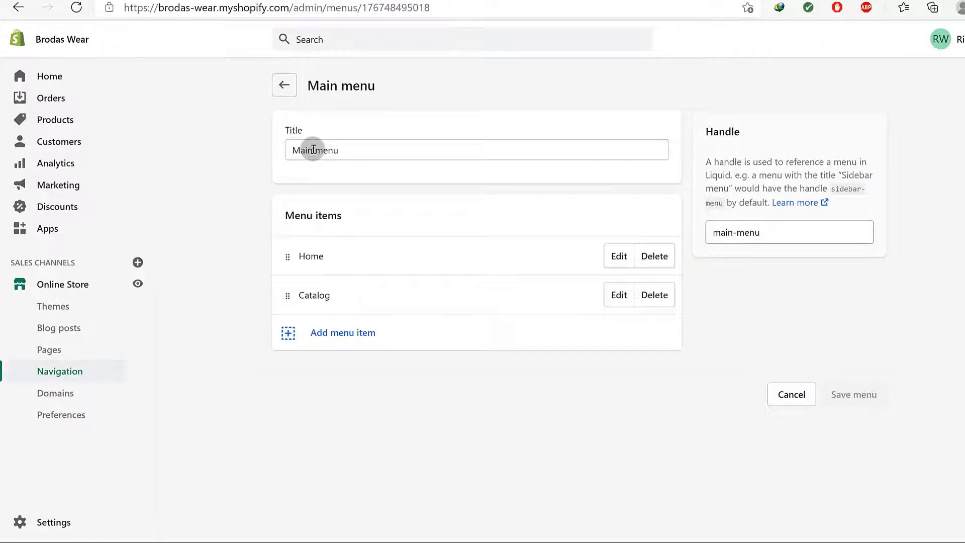
pyautogui.scroll(-1, 476, 207)
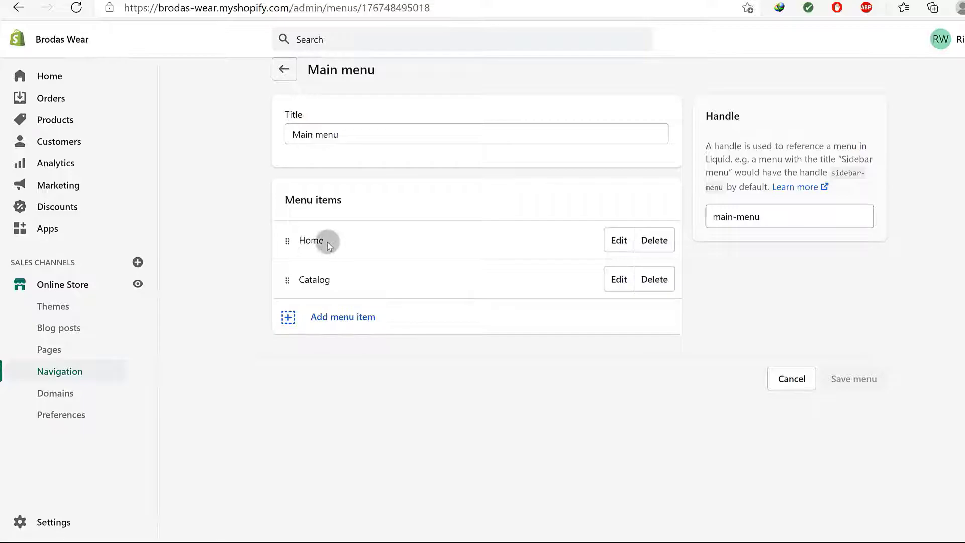
pyautogui.click(403, 1)
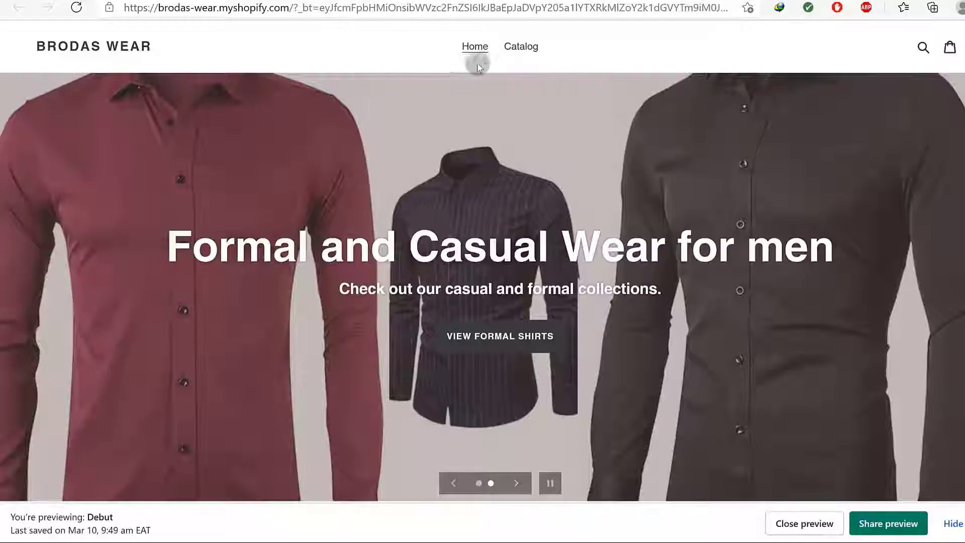
pyautogui.click(264, 1)
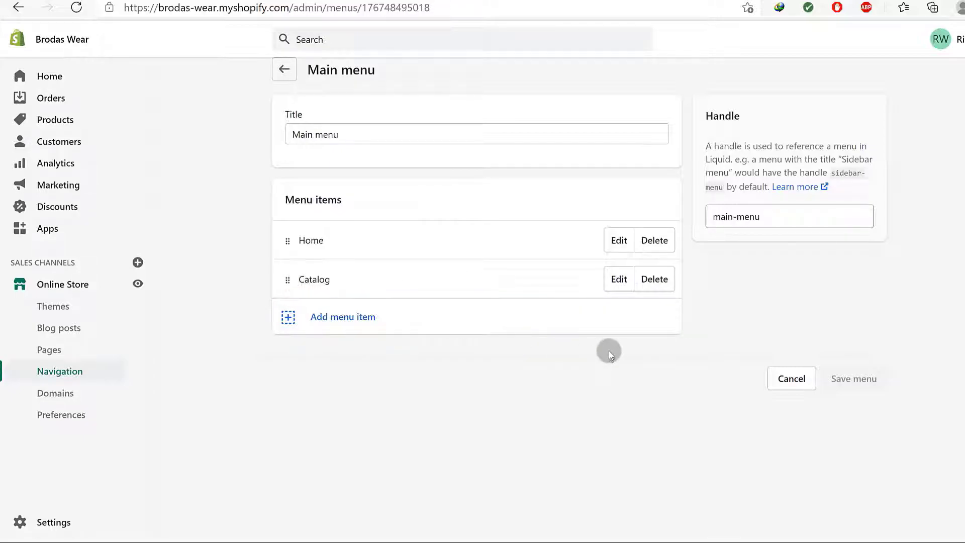
# Rename the Catalog menu item to 'Shop' and apply the change
pyautogui.click(618, 279)
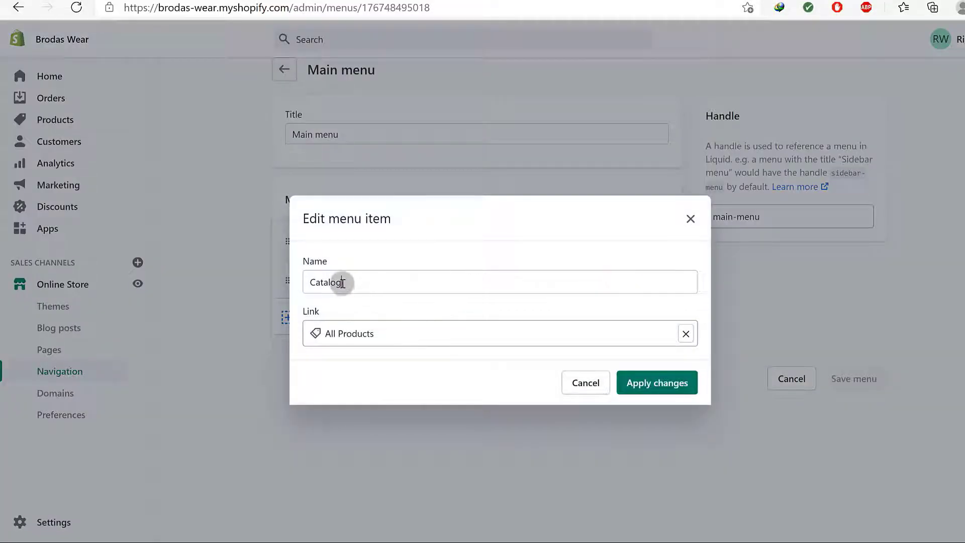
pyautogui.moveTo(343, 283); pyautogui.dragTo(300, 285)
pyautogui.write('S')
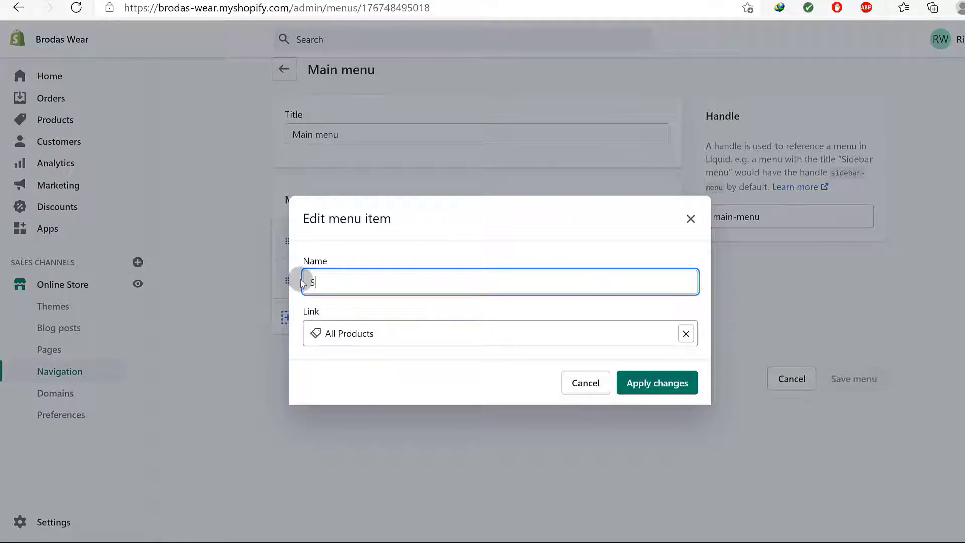
pyautogui.write('hop')
pyautogui.click(644, 385)
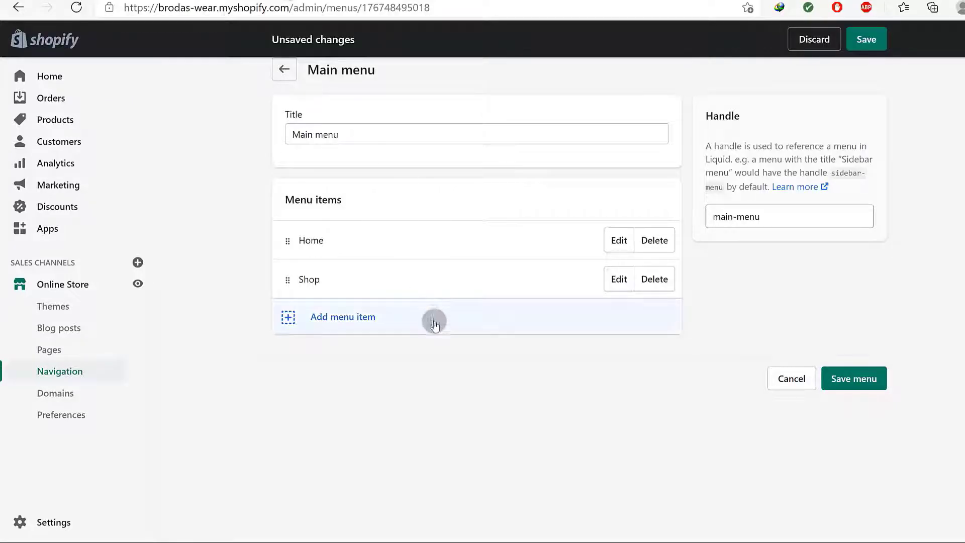
# Start a new main menu item, browse the collections list, and begin naming it Top Picks
pyautogui.click(338, 315)
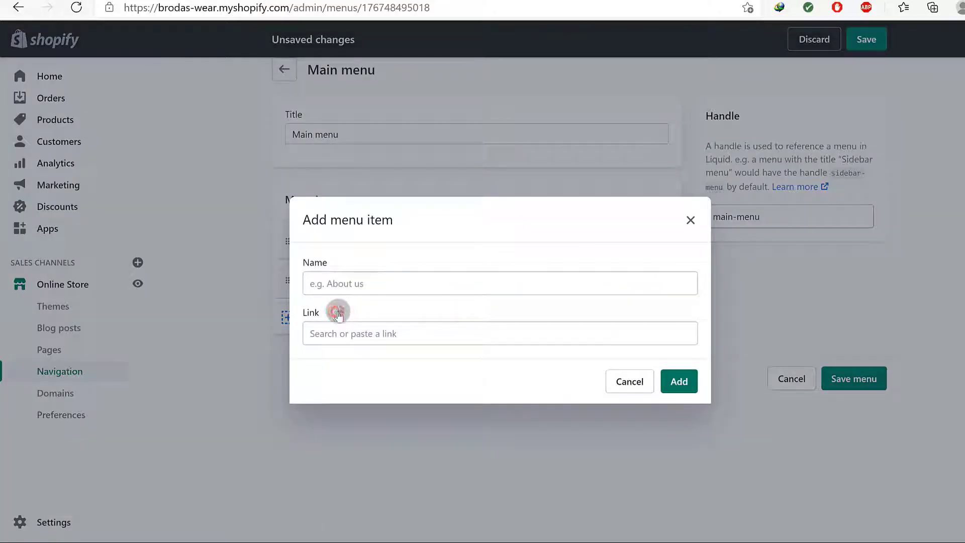
pyautogui.click(351, 282)
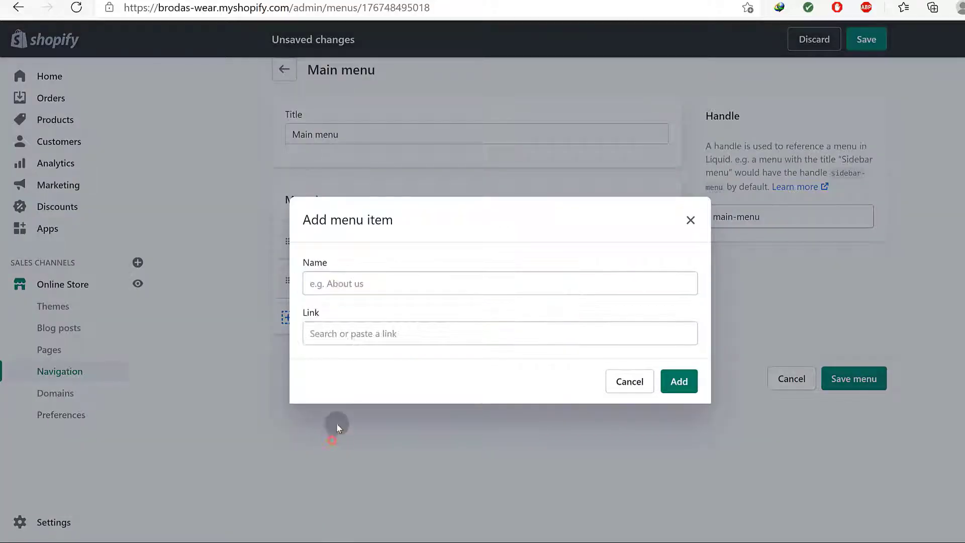
pyautogui.click(353, 333)
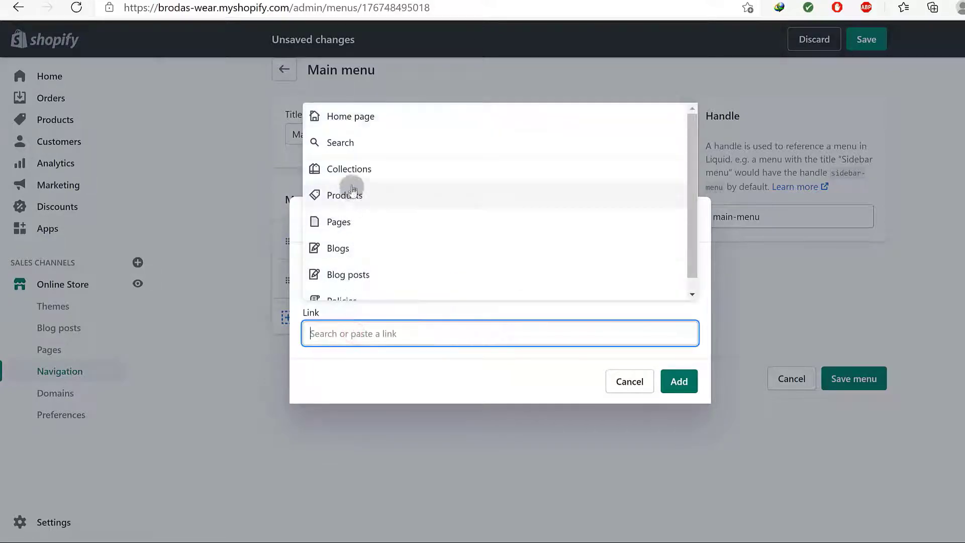
pyautogui.click(352, 167)
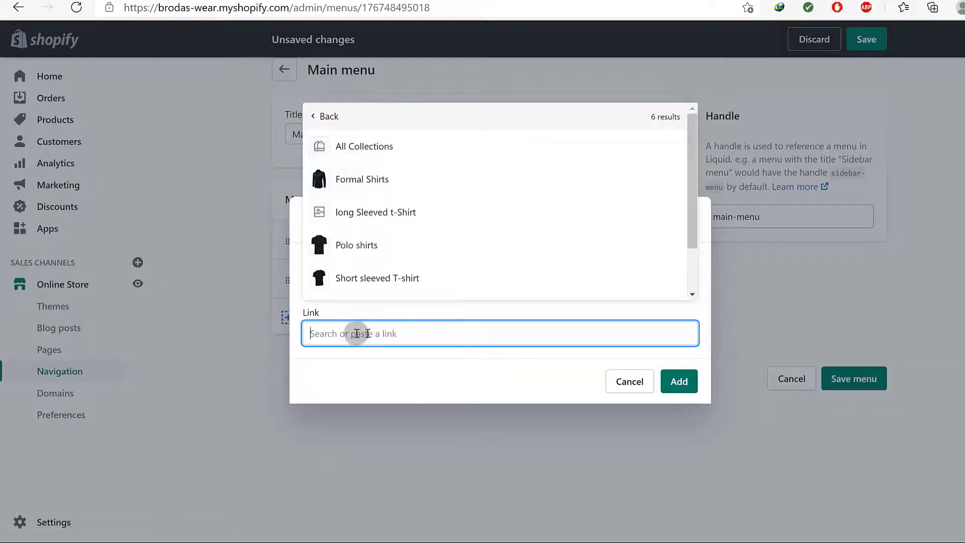
pyautogui.moveTo(693, 188); pyautogui.dragTo(626, 285)
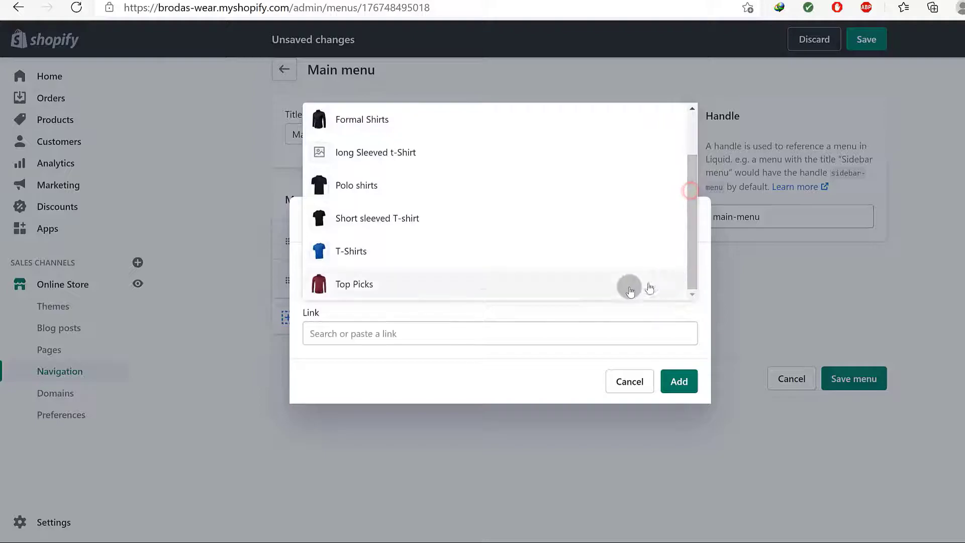
pyautogui.click(372, 366)
pyautogui.click(363, 280)
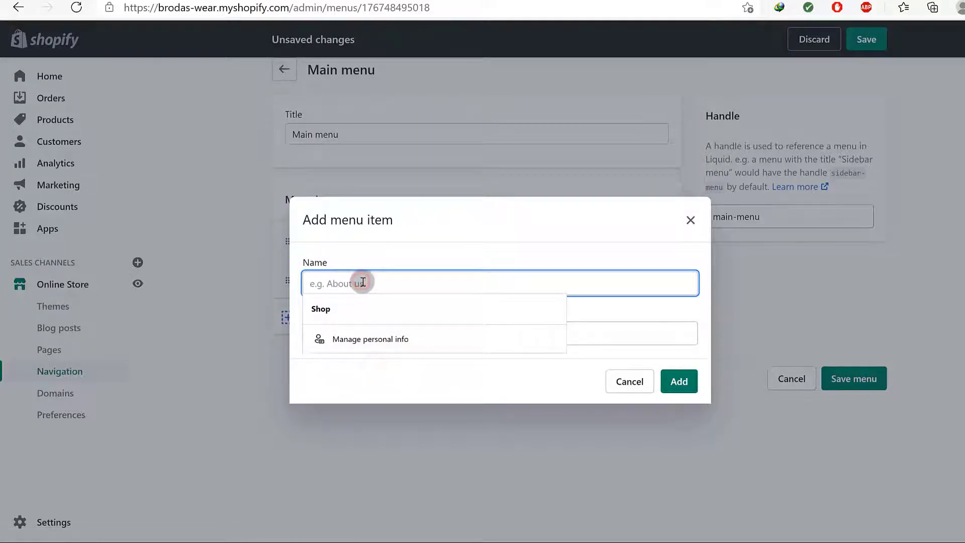
pyautogui.write('Top Picks')
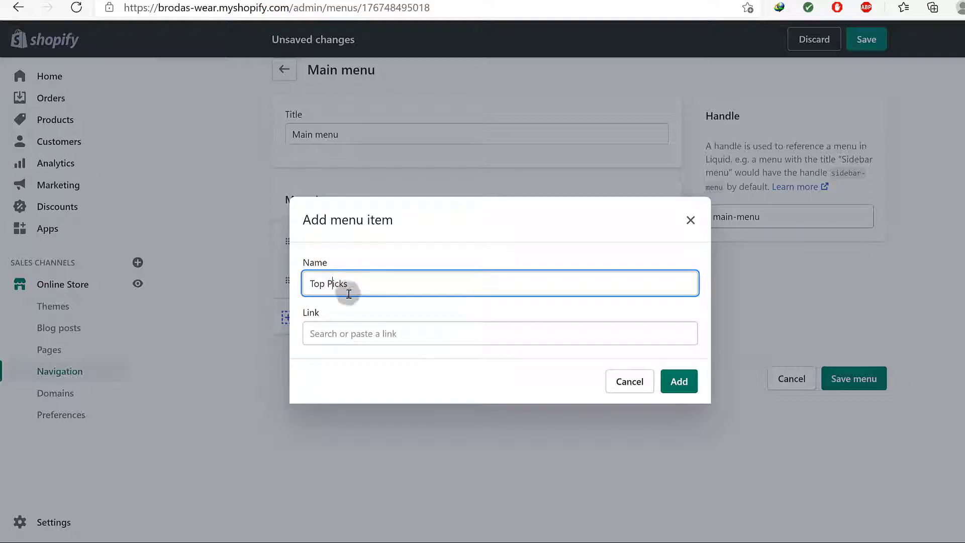
# Link the item to the Top Picks collection and add it to the main menu
pyautogui.click(351, 333)
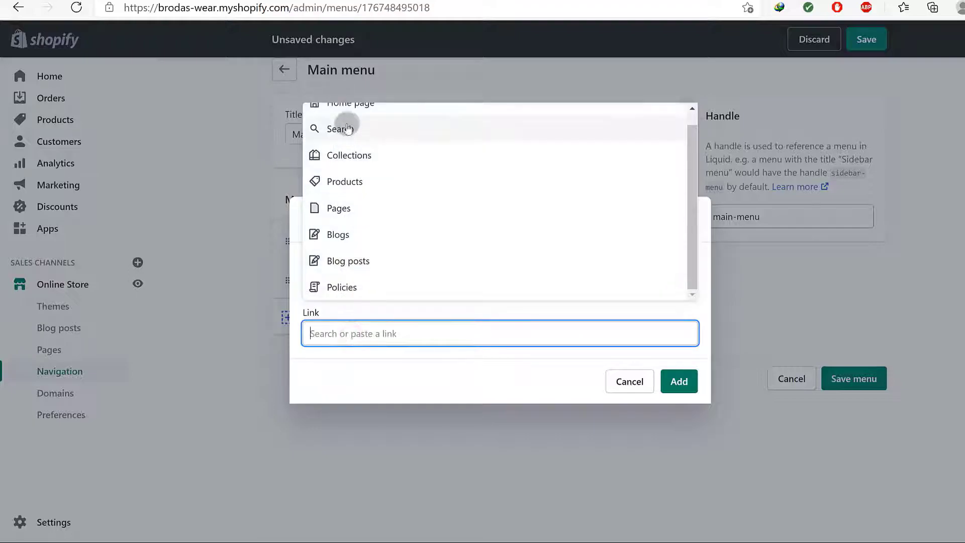
pyautogui.scroll(1, 360, 174)
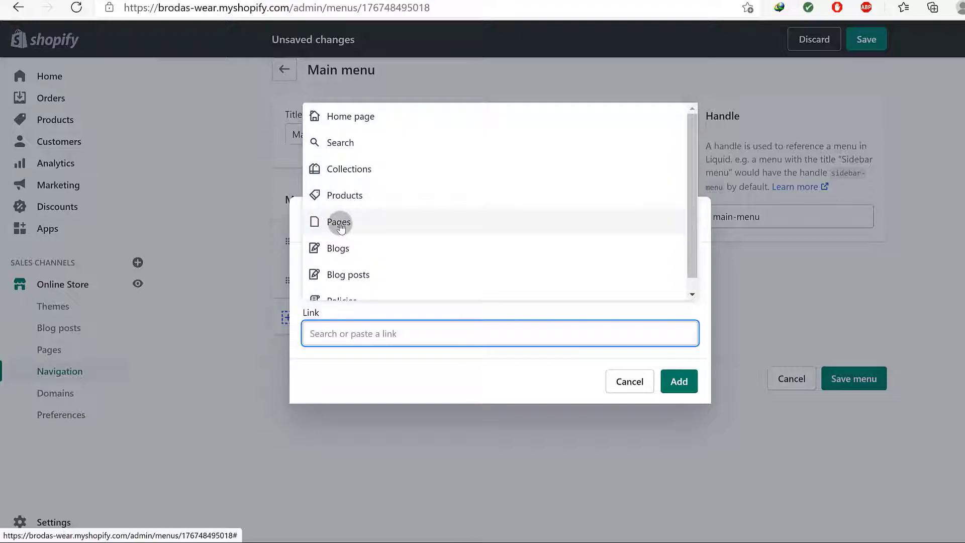
pyautogui.scroll(-1, 367, 261)
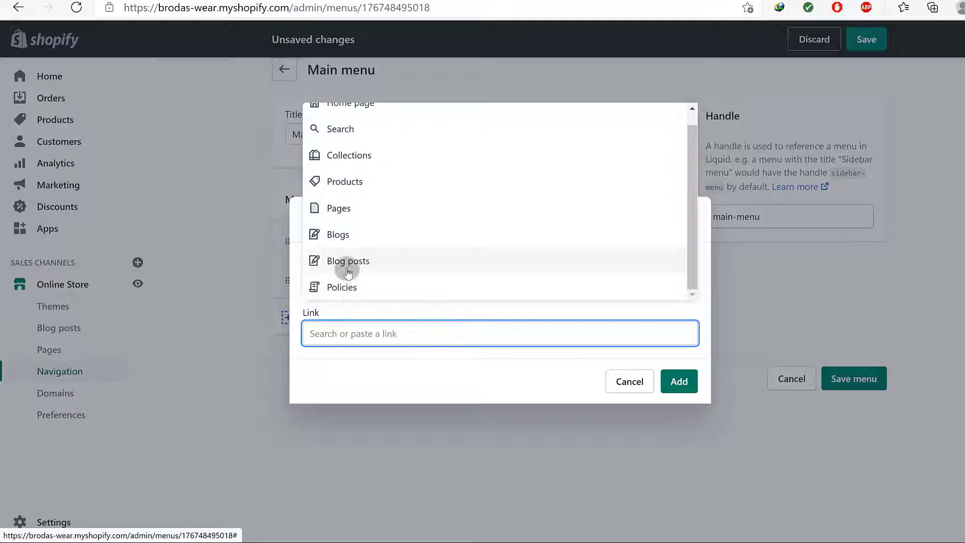
pyautogui.scroll(1, 362, 214)
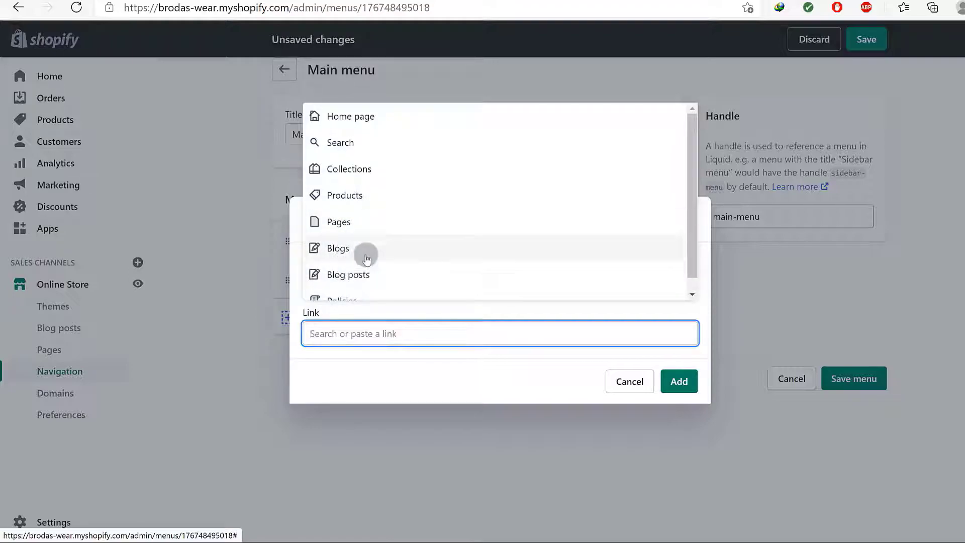
pyautogui.click(351, 168)
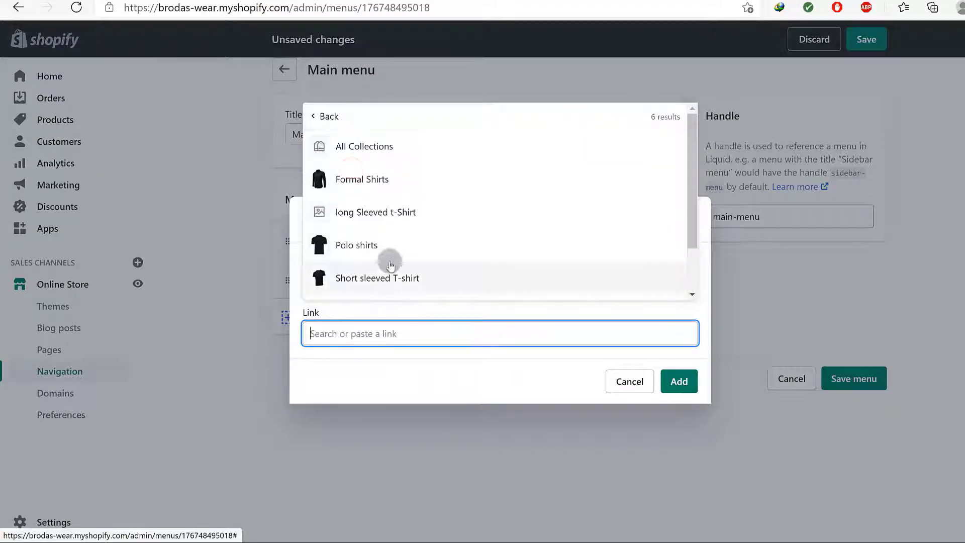
pyautogui.scroll(-2, 392, 265)
pyautogui.click(372, 282)
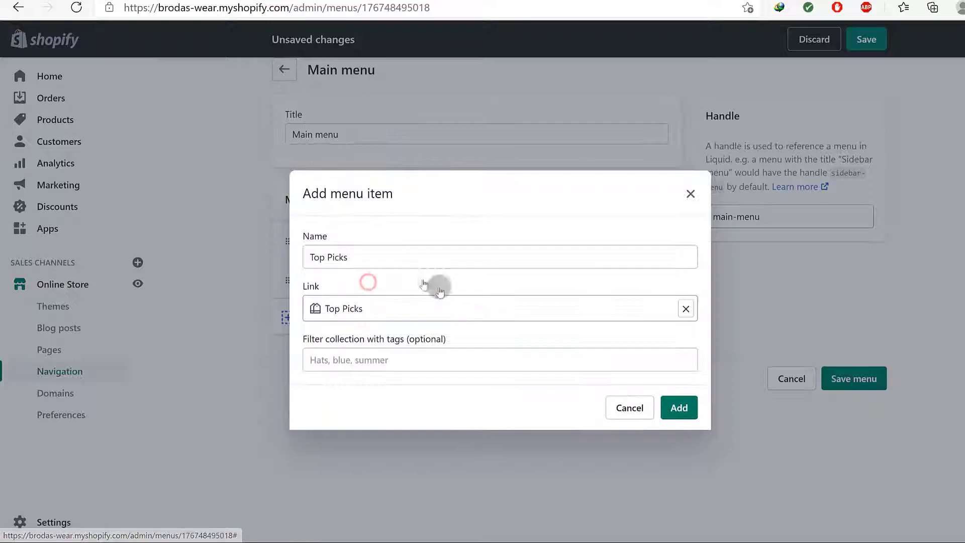
pyautogui.moveTo(349, 255); pyautogui.dragTo(307, 256)
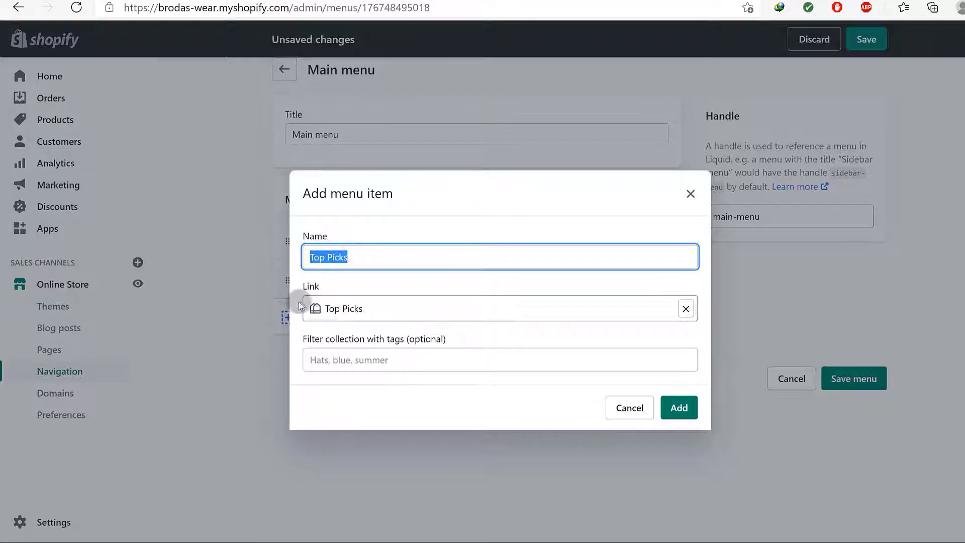
pyautogui.click(350, 409)
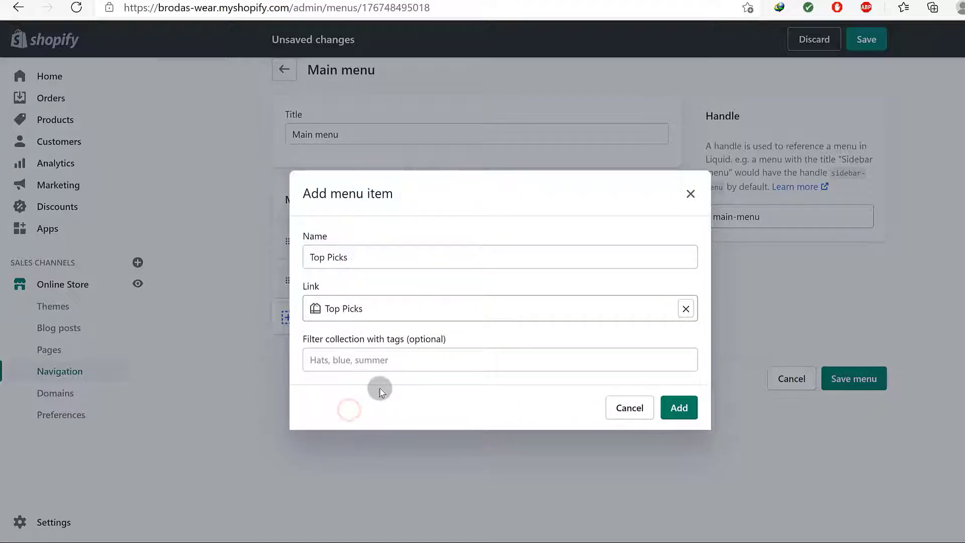
pyautogui.click(380, 360)
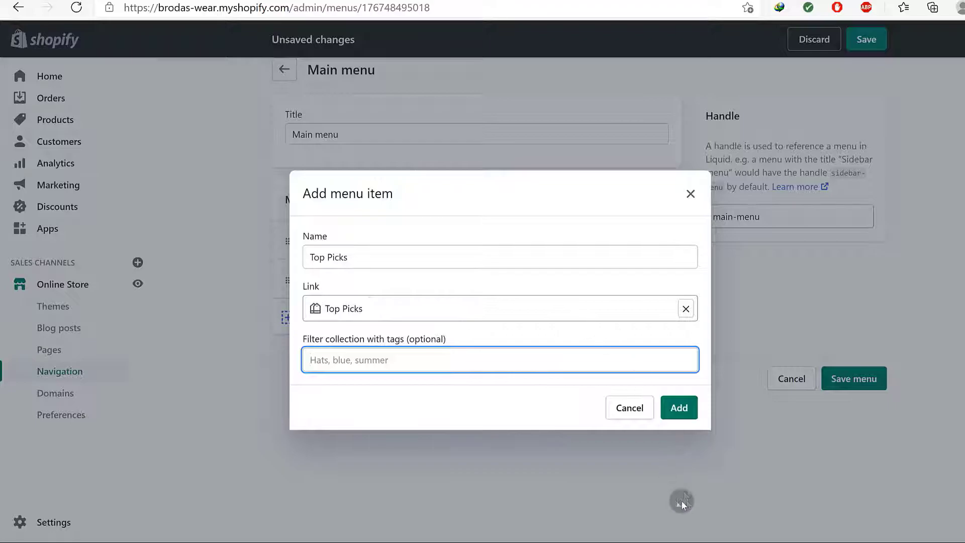
pyautogui.click(678, 413)
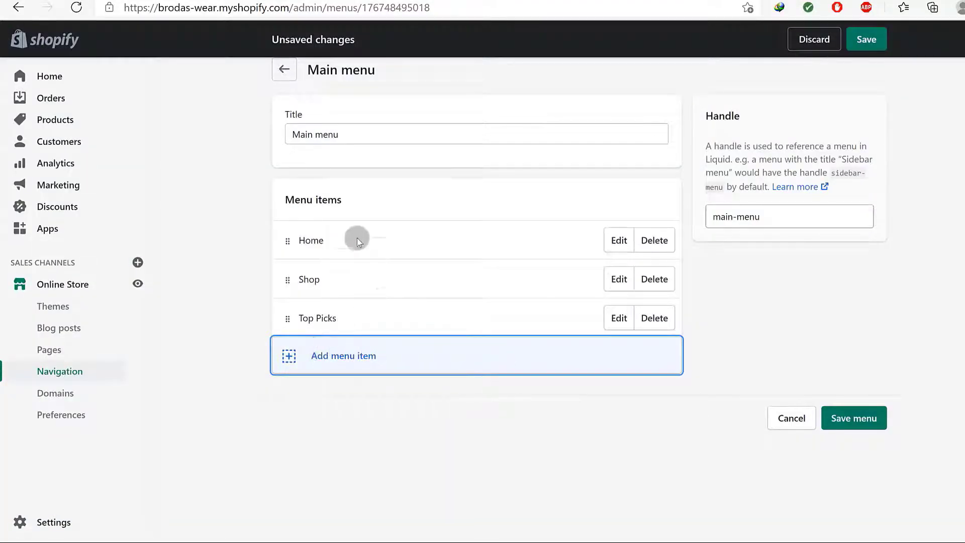
# Add an 'About us' item linked to Pages > About Us to the main menu
pyautogui.click(335, 356)
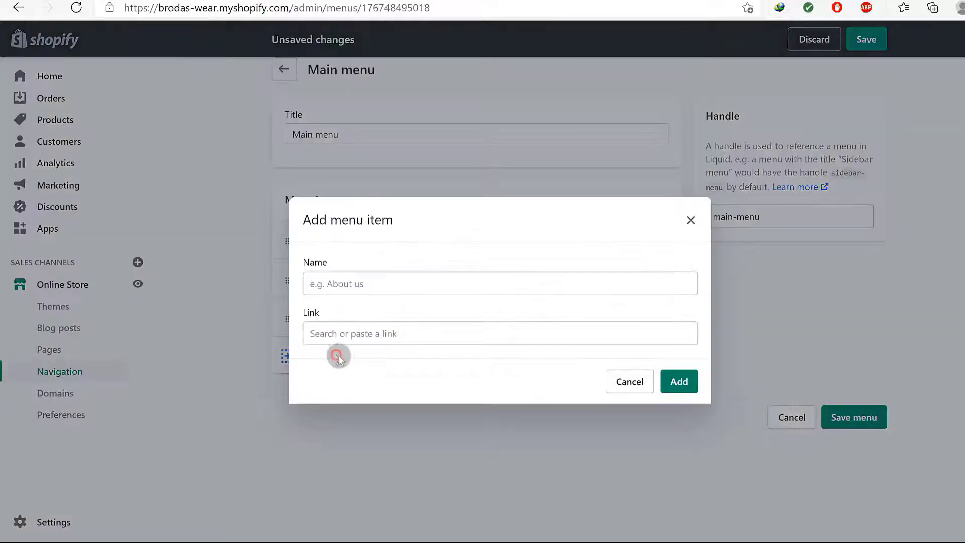
pyautogui.click(354, 279)
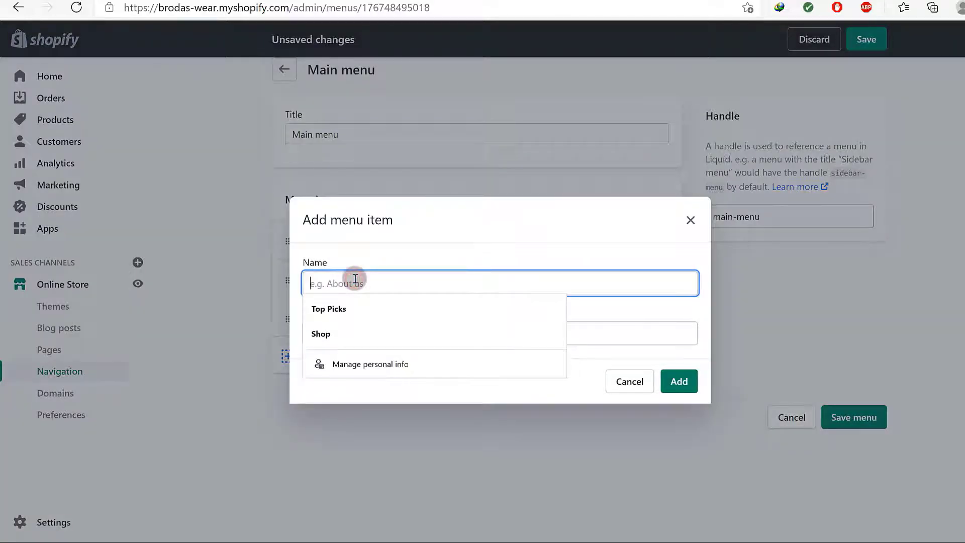
pyautogui.write('About us')
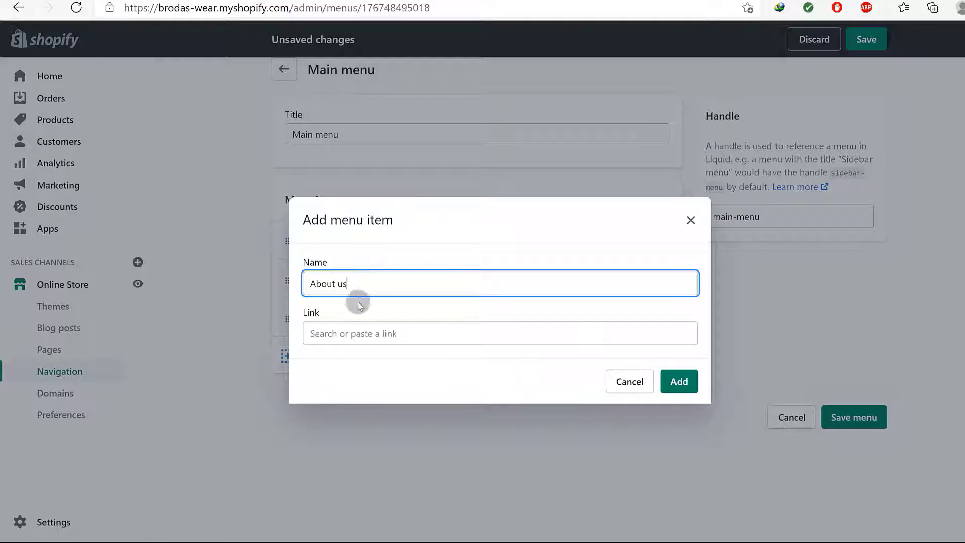
pyautogui.click(356, 331)
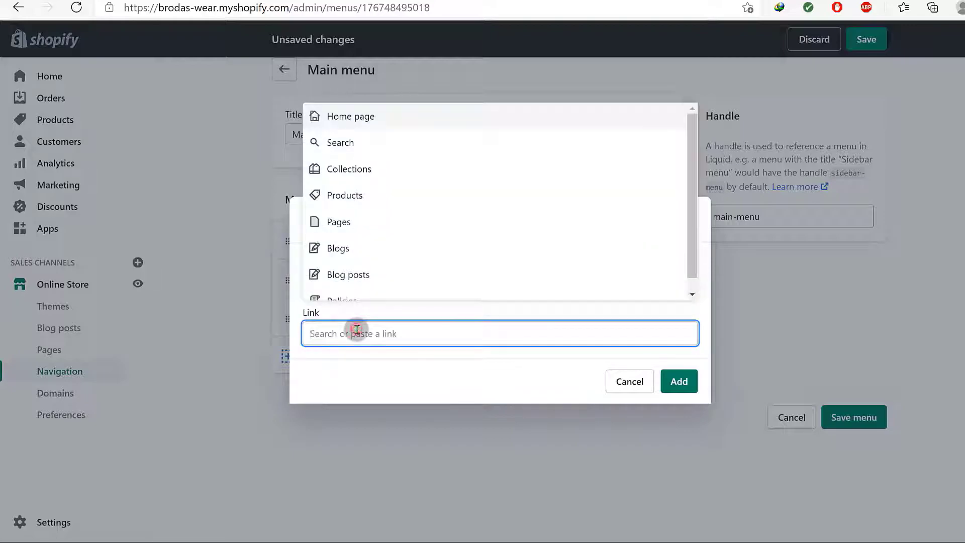
pyautogui.click(350, 227)
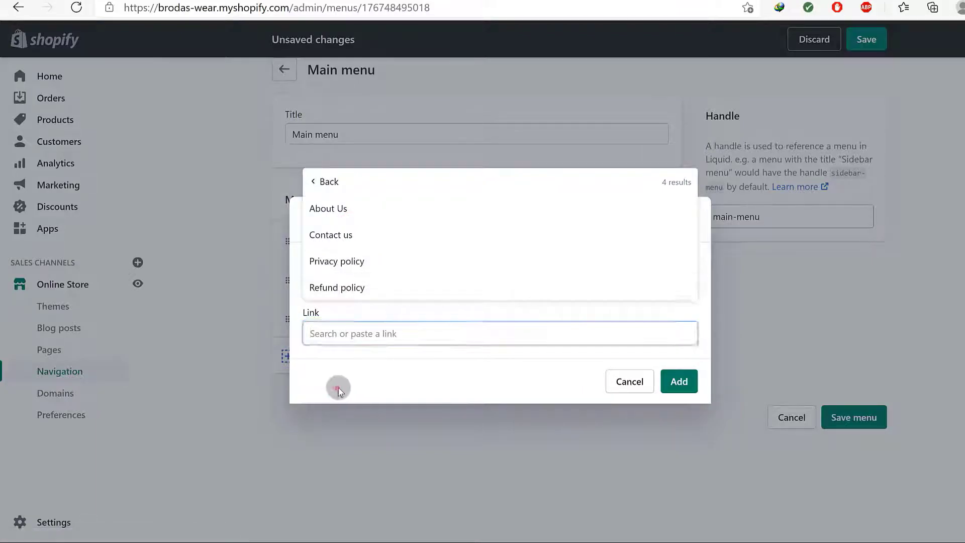
pyautogui.click(337, 388)
pyautogui.click(364, 333)
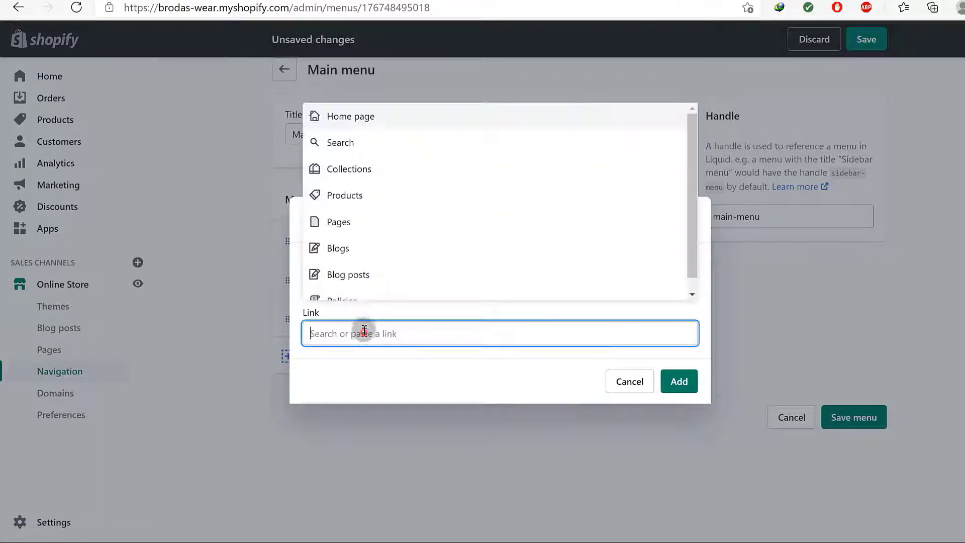
pyautogui.click(341, 221)
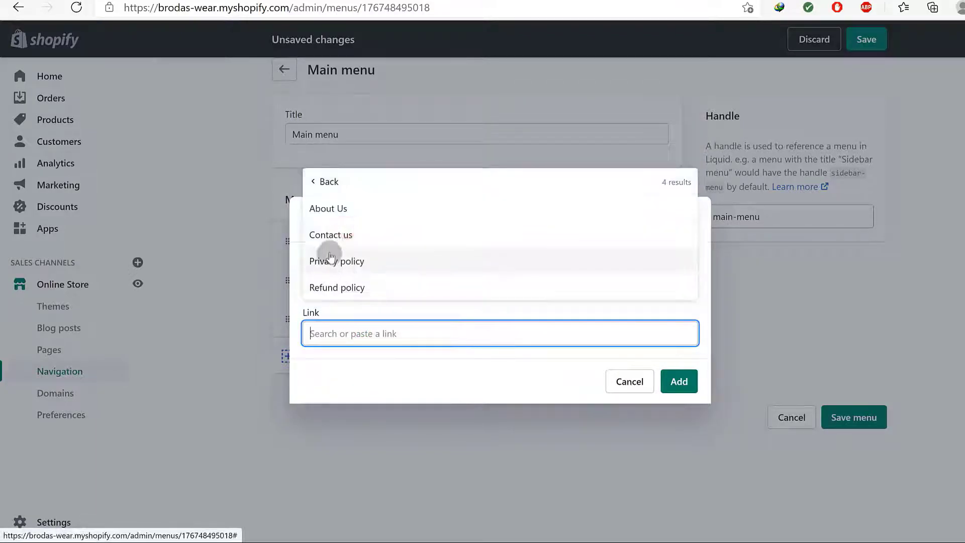
pyautogui.click(337, 208)
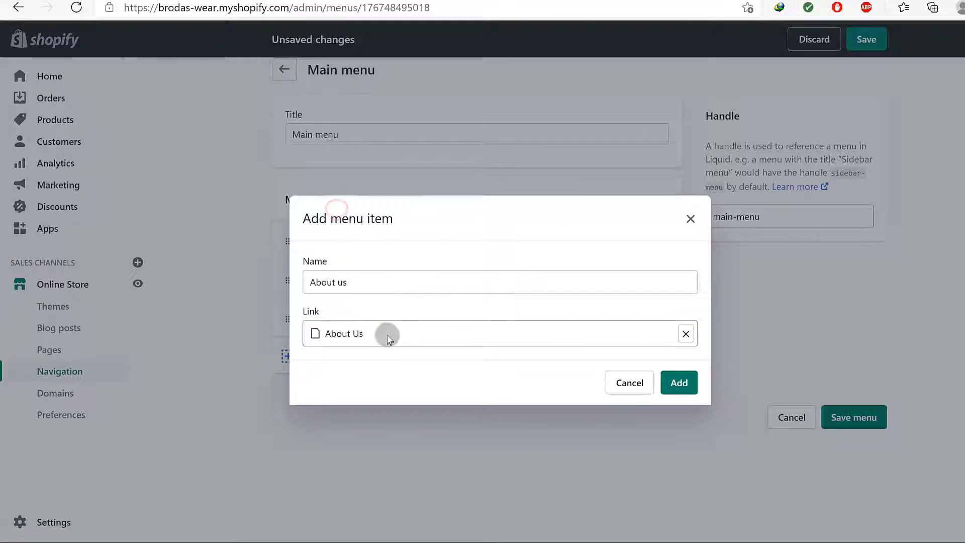
pyautogui.click(670, 387)
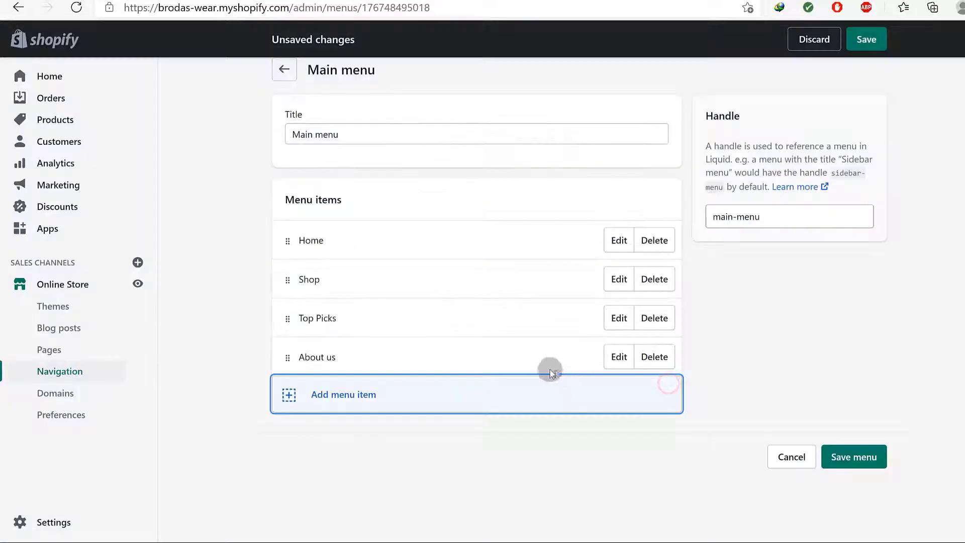
# Rename the About us menu item to About
pyautogui.click(618, 356)
pyautogui.click(366, 281)
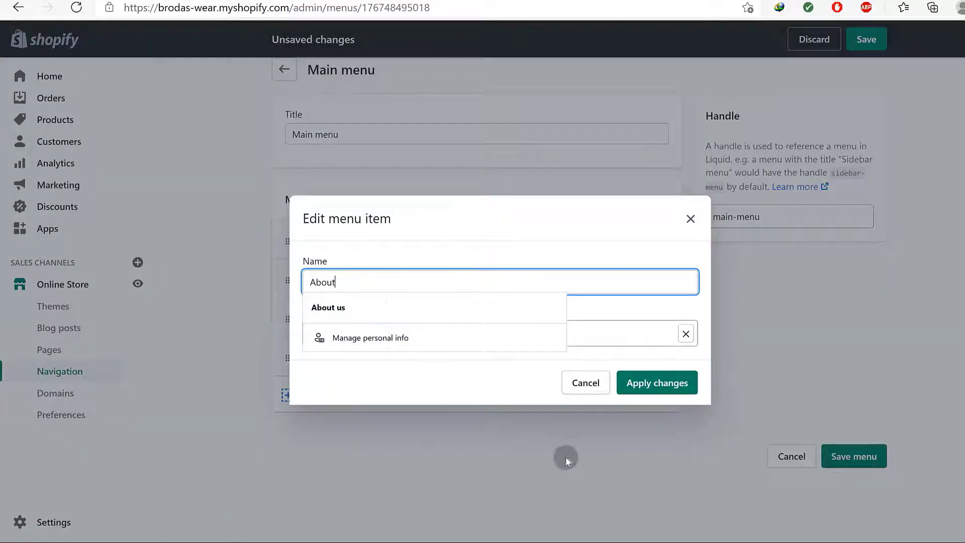
pyautogui.click(633, 390)
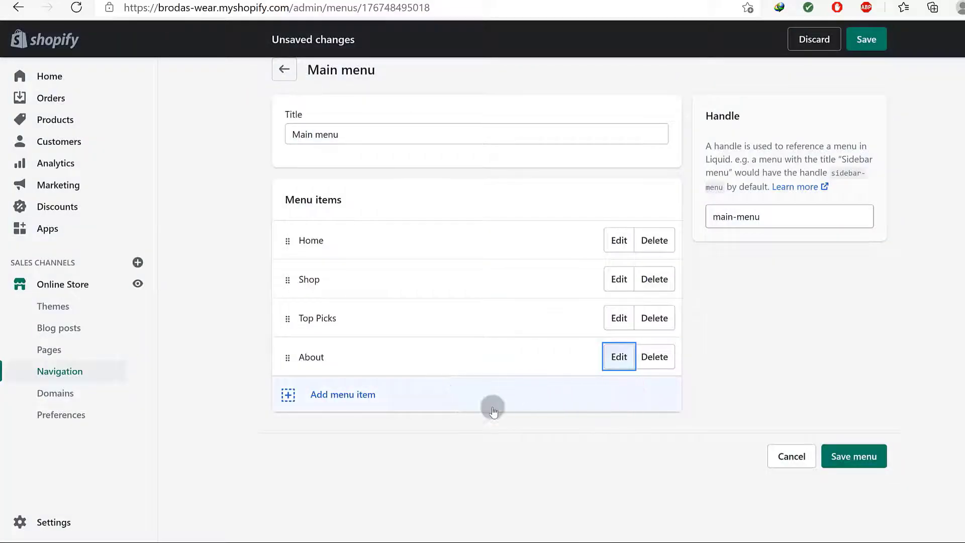
pyautogui.click(347, 396)
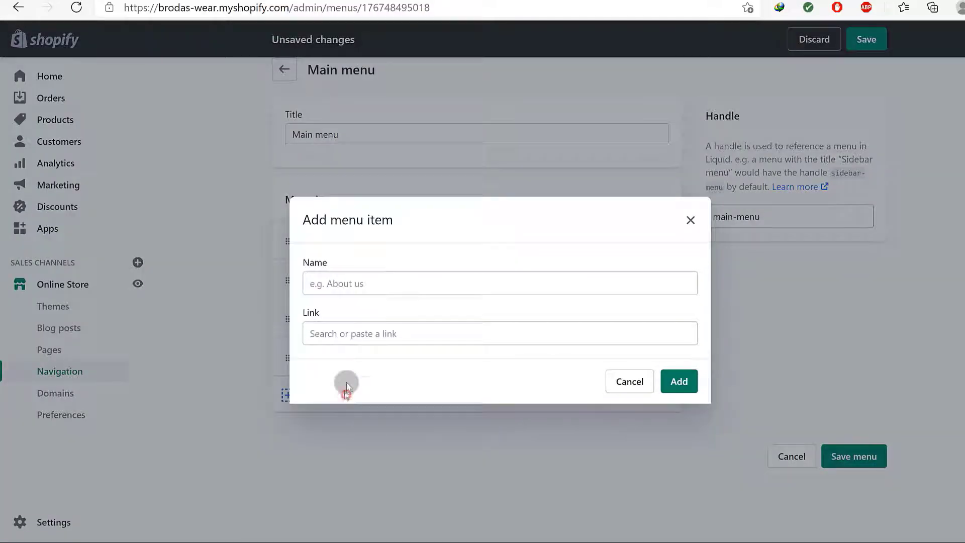
# Add a Contact Us item linked to Pages > Contact us, then save the five-item main menu
pyautogui.click(354, 278)
pyautogui.write('Contact Us')
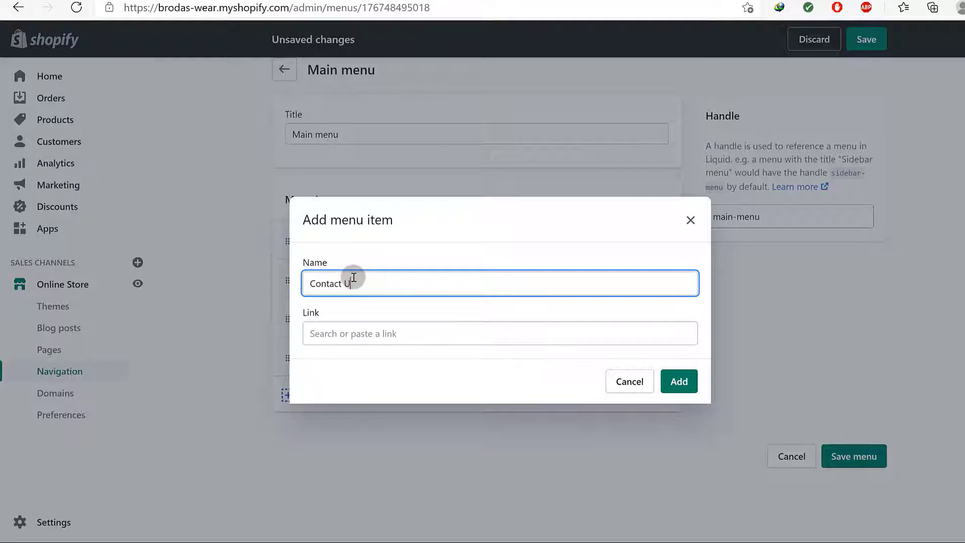
pyautogui.click(375, 334)
pyautogui.click(386, 229)
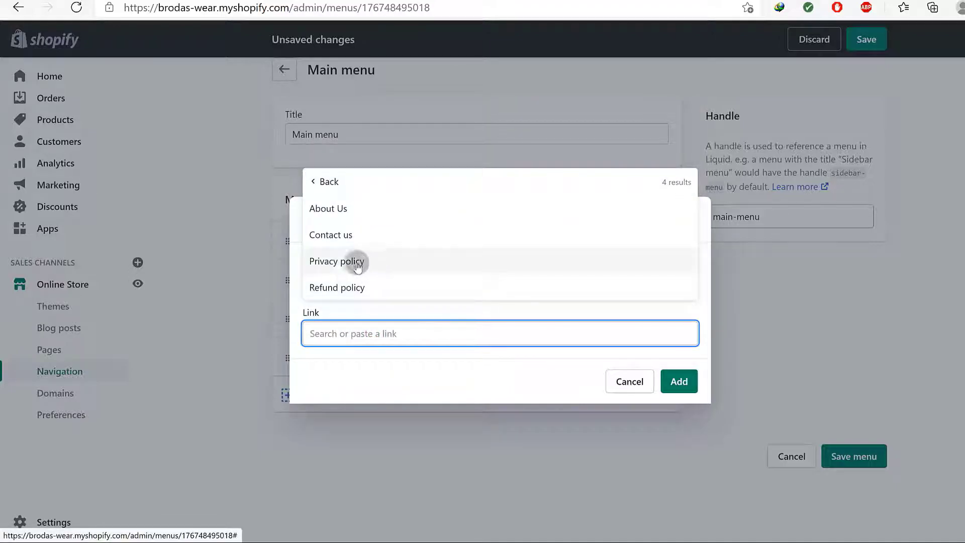
pyautogui.click(355, 234)
pyautogui.click(679, 383)
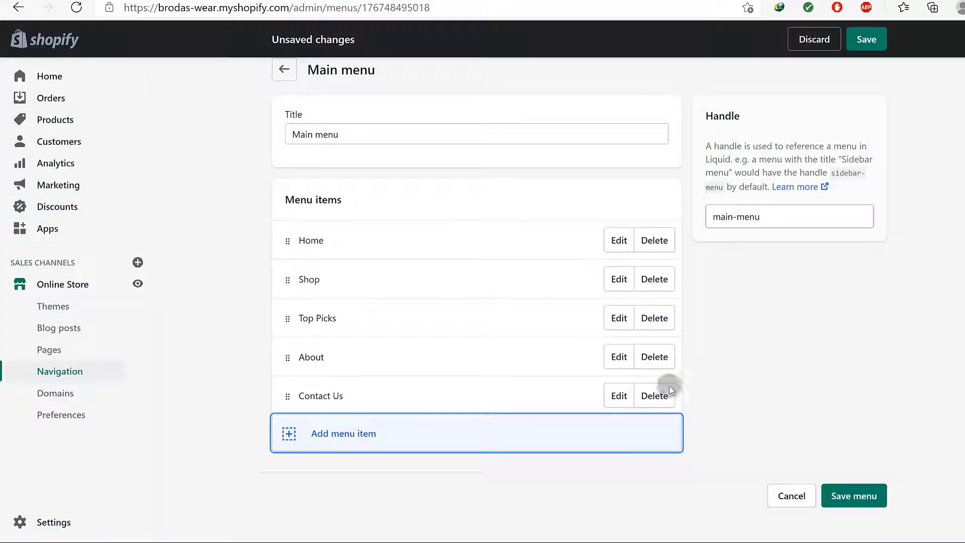
pyautogui.click(416, 457)
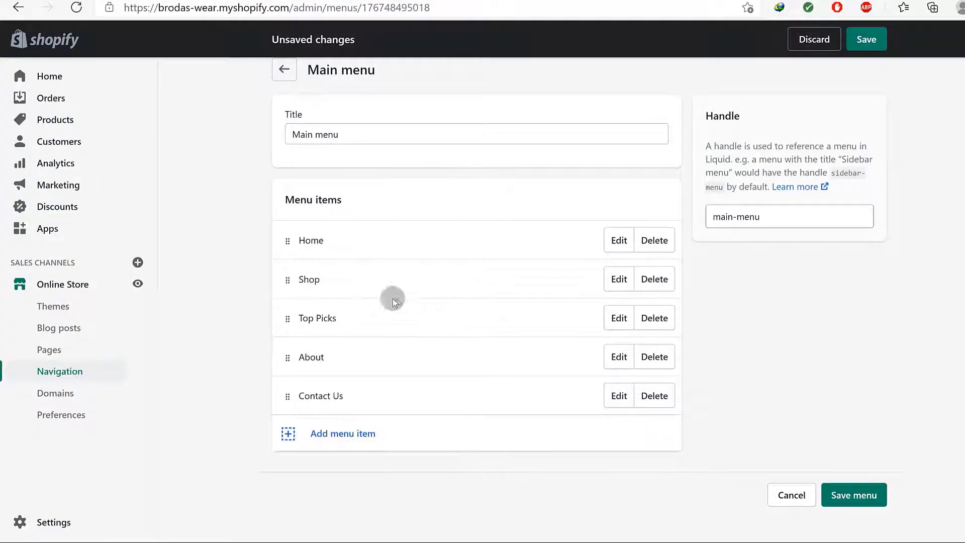
pyautogui.click(849, 498)
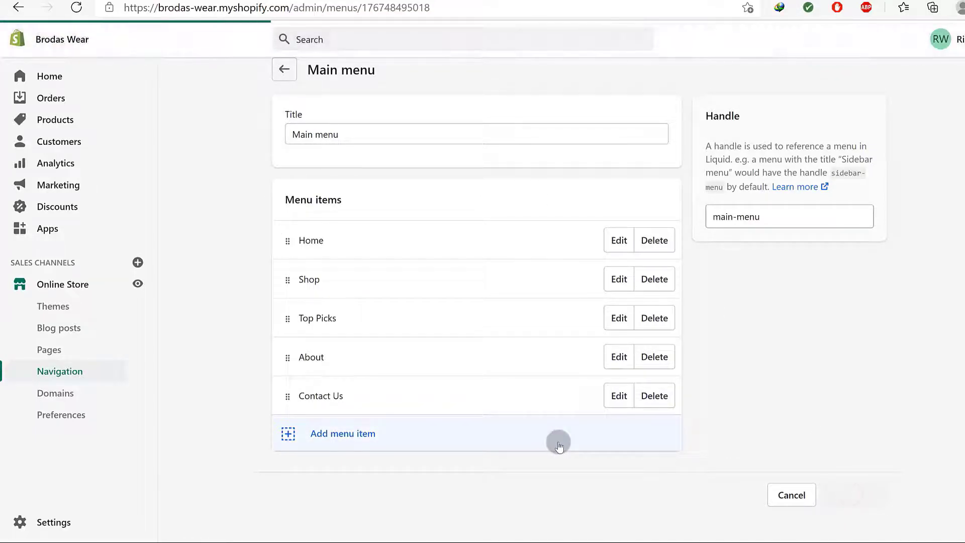
pyautogui.click(434, 0)
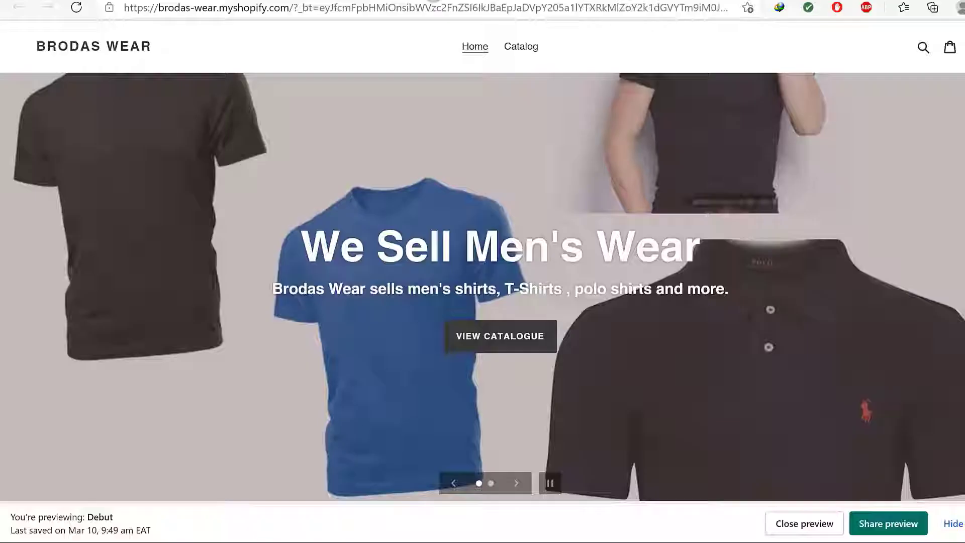
pyautogui.click(76, 6)
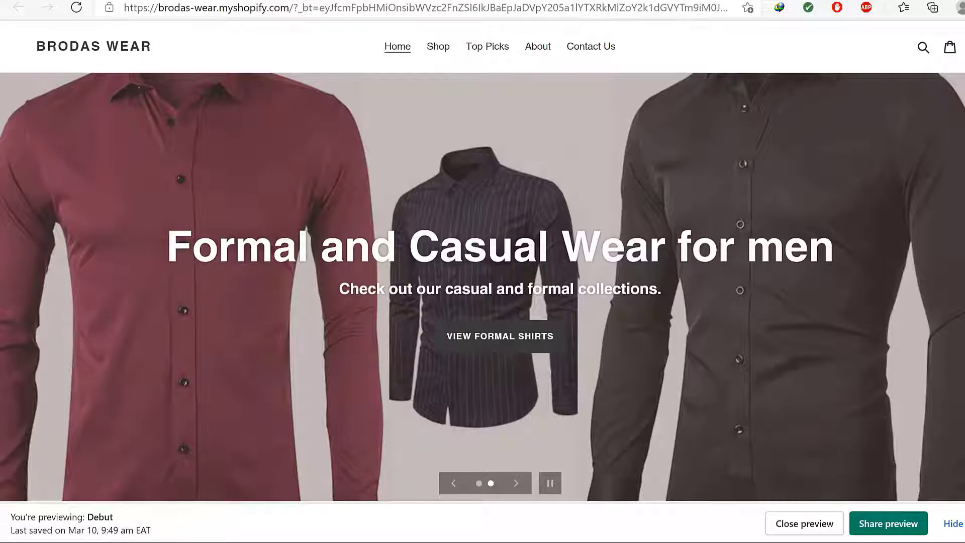
pyautogui.click(276, 1)
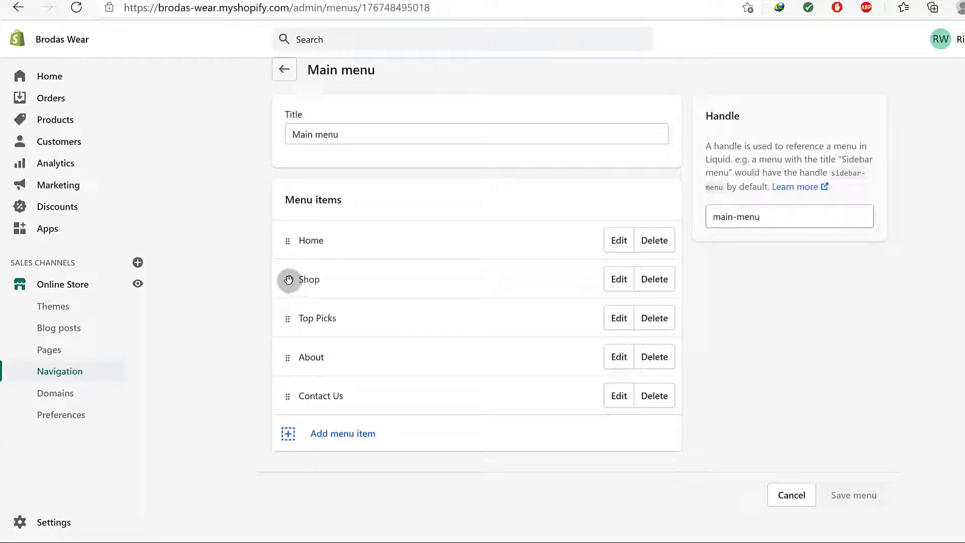
# Drag About above Top Picks and Shop below Top Picks, then save the main menu
pyautogui.moveTo(287, 355); pyautogui.dragTo(293, 302)
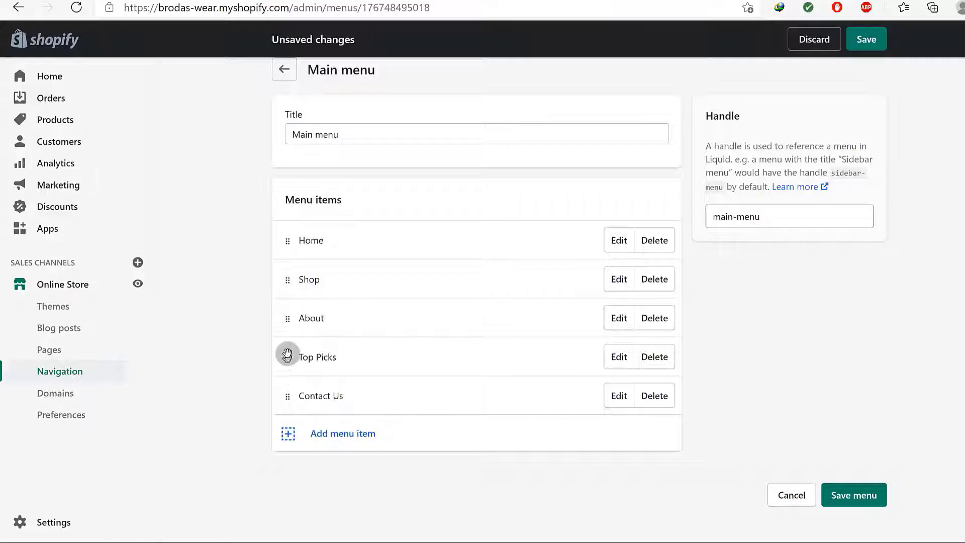
pyautogui.moveTo(285, 281); pyautogui.dragTo(295, 343)
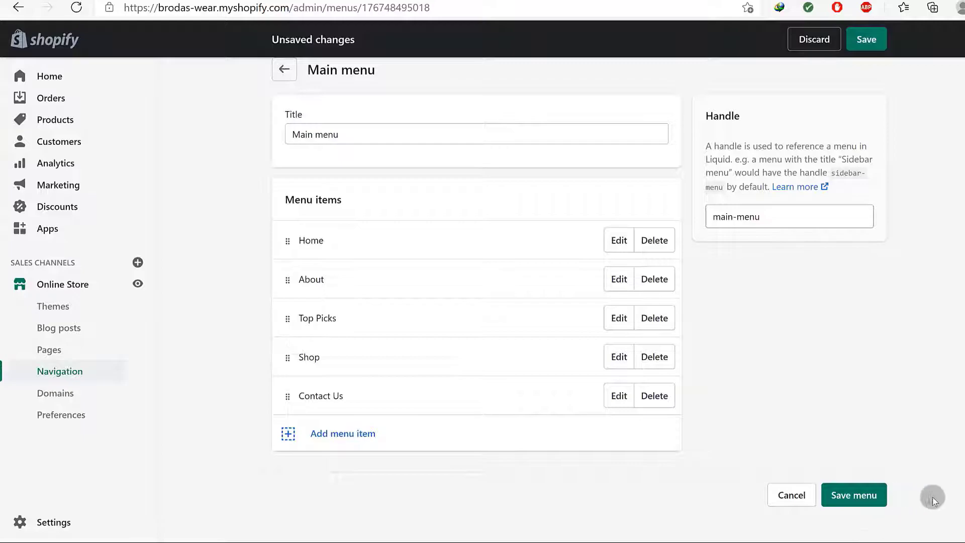
pyautogui.click(843, 501)
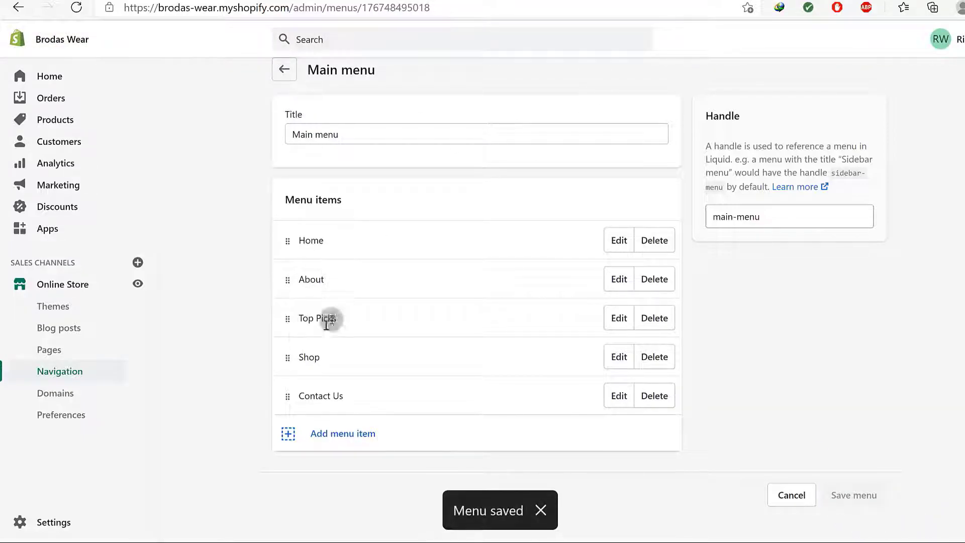
pyautogui.click(61, 371)
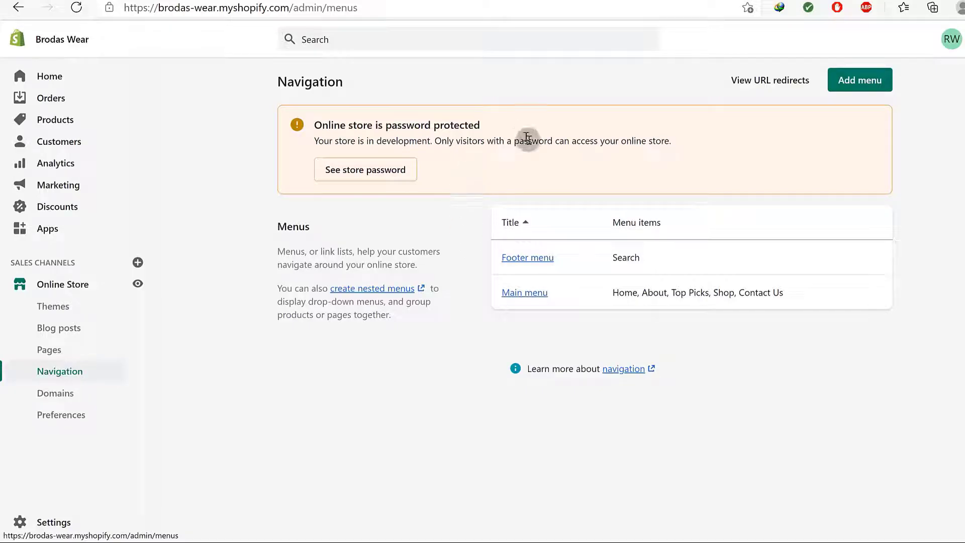
# In the Footer menu, add a Contact Us item linked to the Contact us page
pyautogui.click(528, 257)
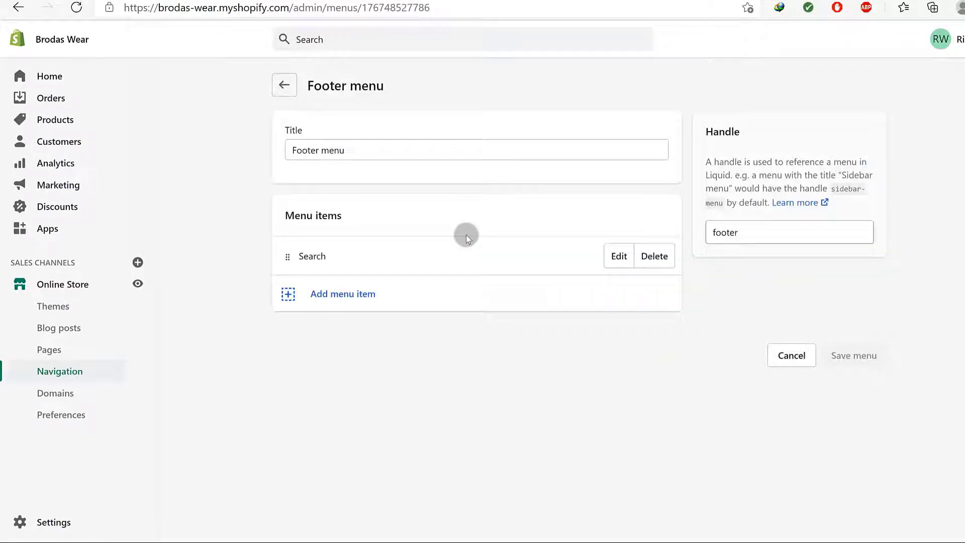
pyautogui.click(343, 295)
pyautogui.click(382, 283)
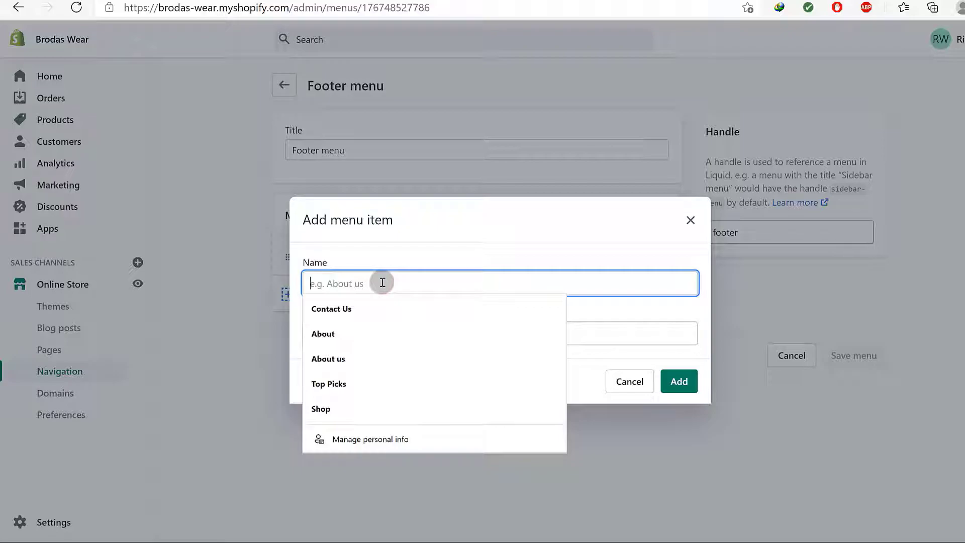
pyautogui.click(340, 308)
pyautogui.click(357, 335)
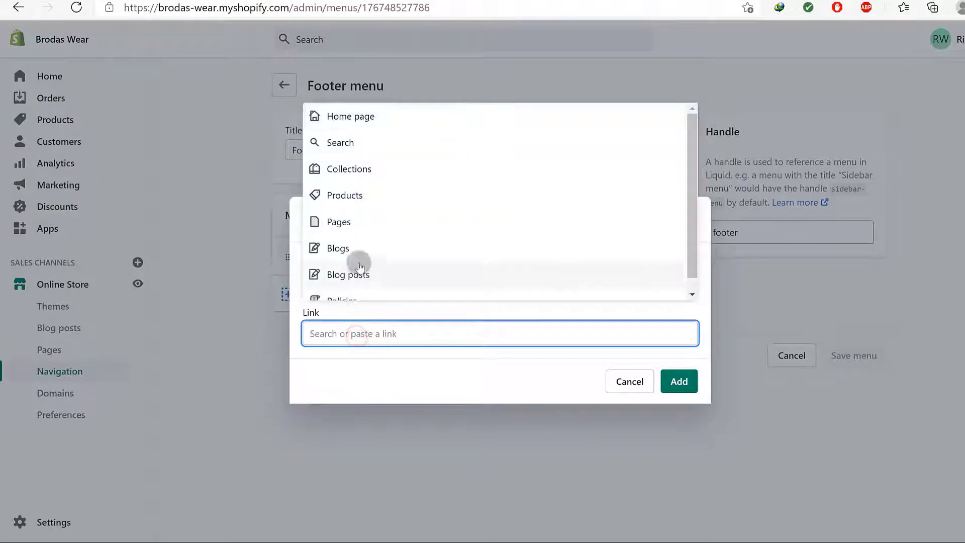
pyautogui.scroll(-1, 386, 279)
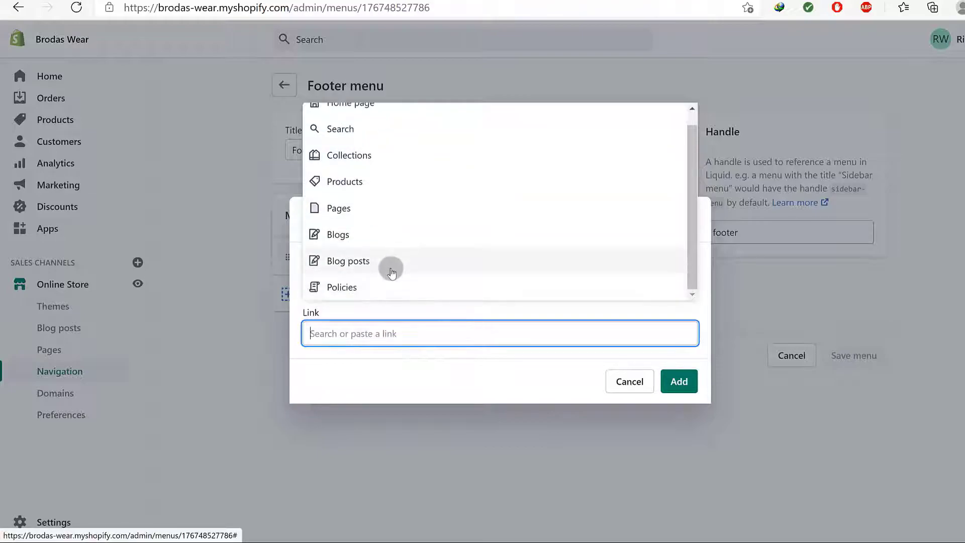
pyautogui.scroll(1, 391, 270)
pyautogui.click(366, 219)
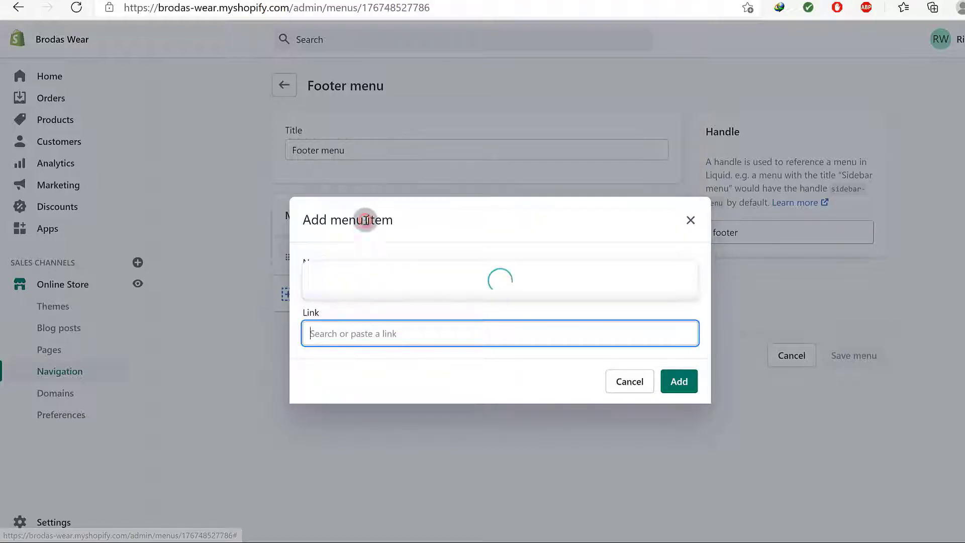
pyautogui.click(388, 234)
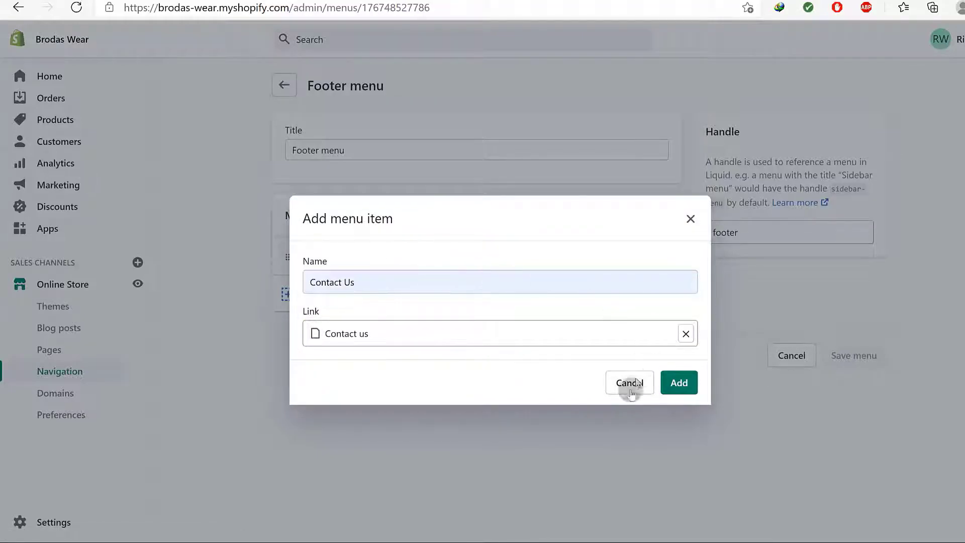
pyautogui.click(680, 383)
# Add an About item linked to the About Us page to the footer menu
pyautogui.click(319, 332)
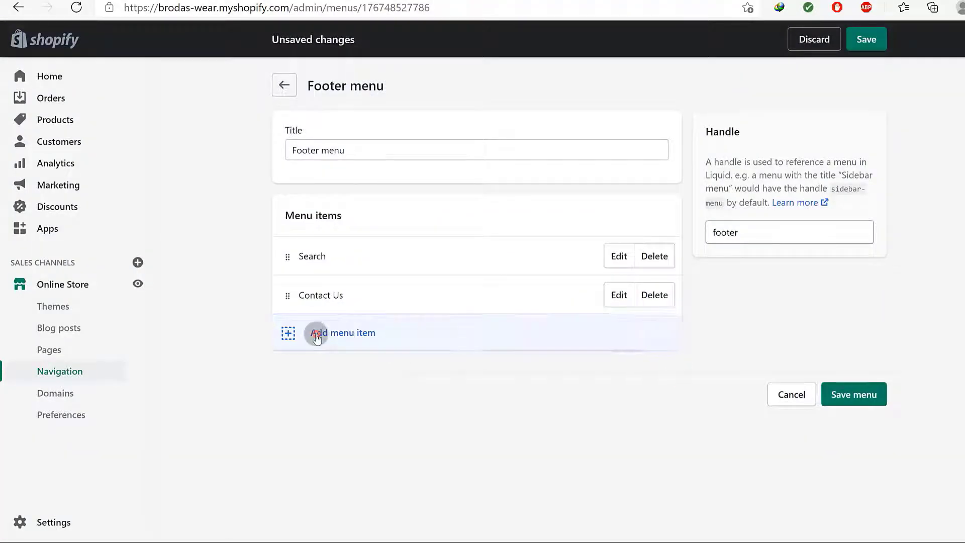
pyautogui.click(338, 279)
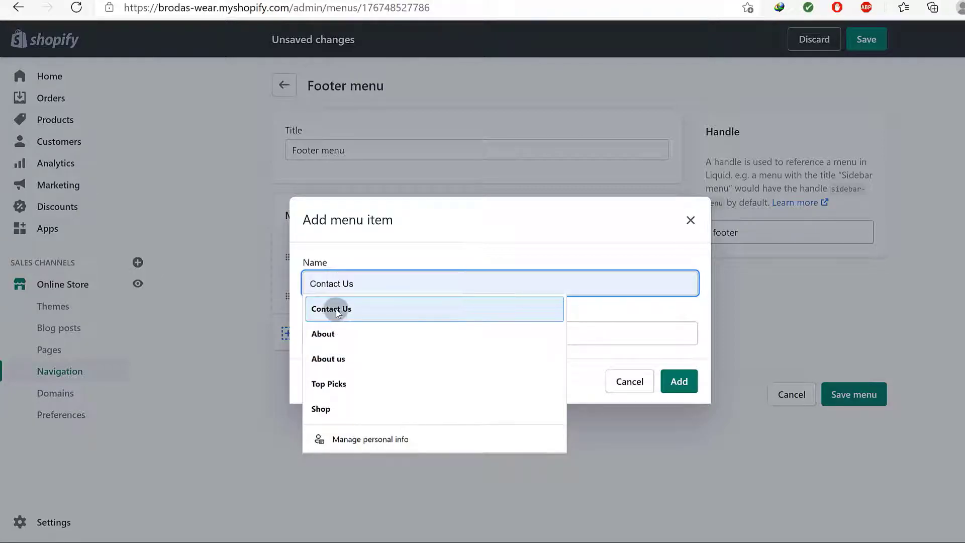
pyautogui.click(332, 333)
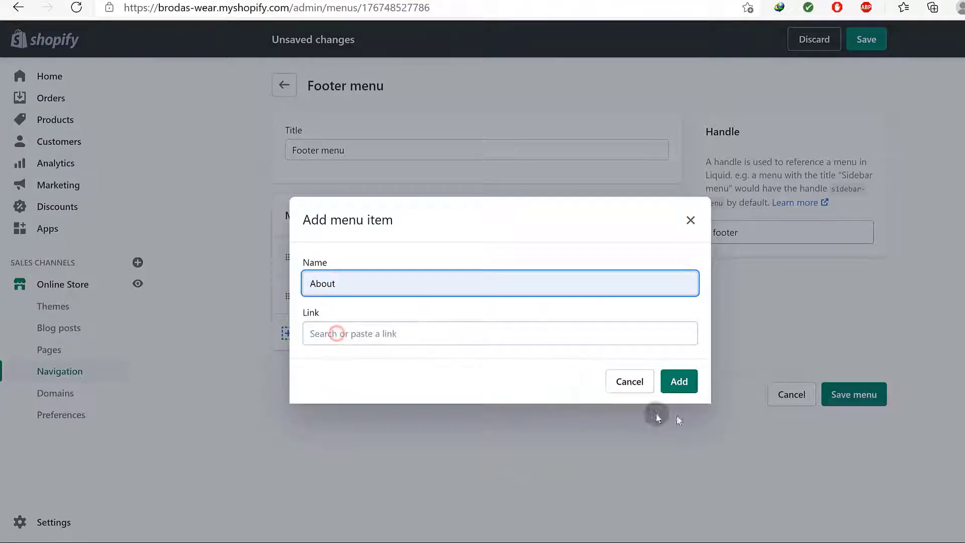
pyautogui.click(570, 338)
pyautogui.click(354, 215)
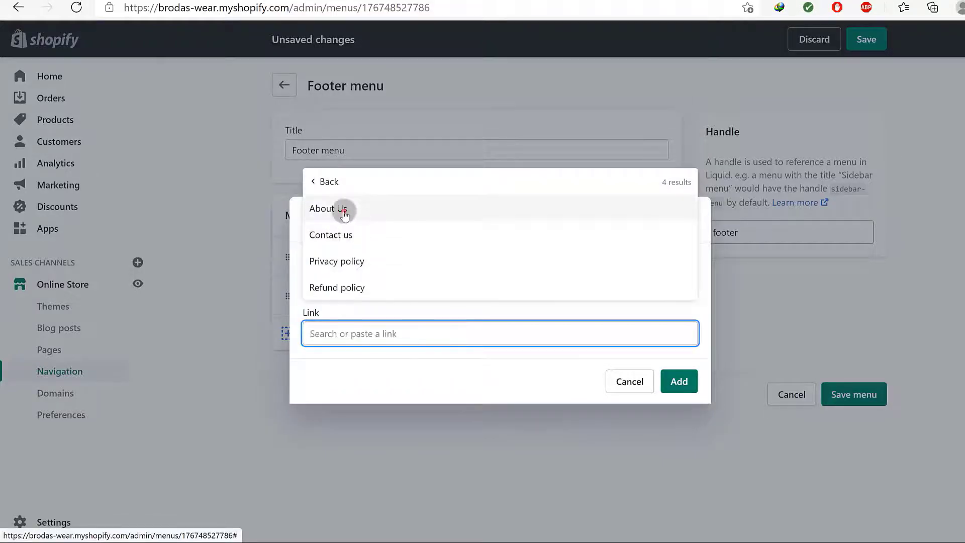
pyautogui.click(342, 207)
pyautogui.click(677, 383)
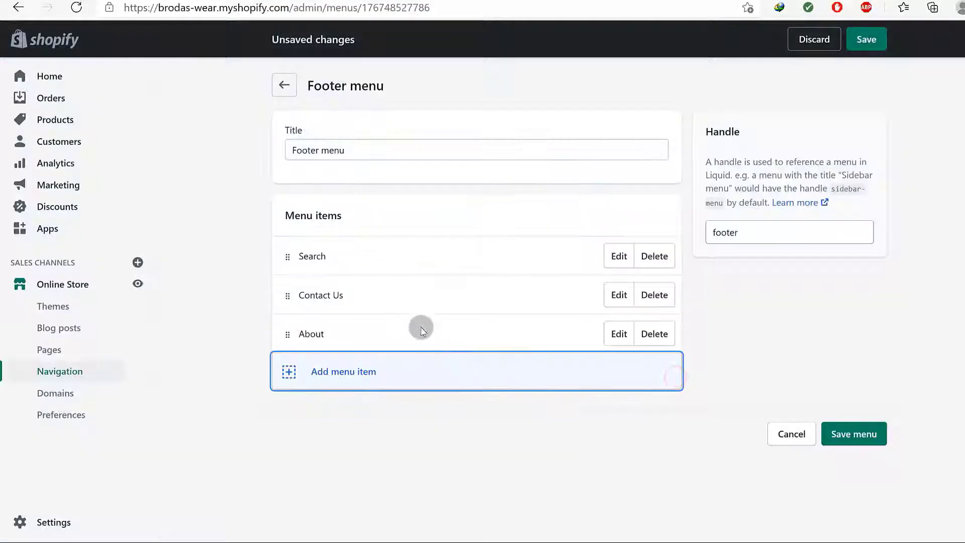
pyautogui.click(365, 373)
# Add a spell-corrected Return Policy item linked to Pages > Refund policy, then save the footer menu
pyautogui.click(335, 285)
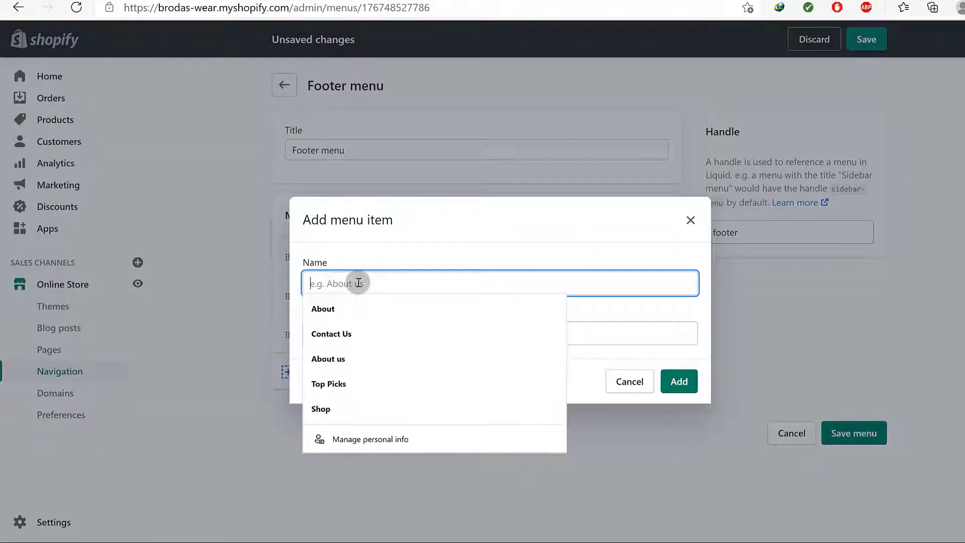
pyautogui.write('Return Poilicy')
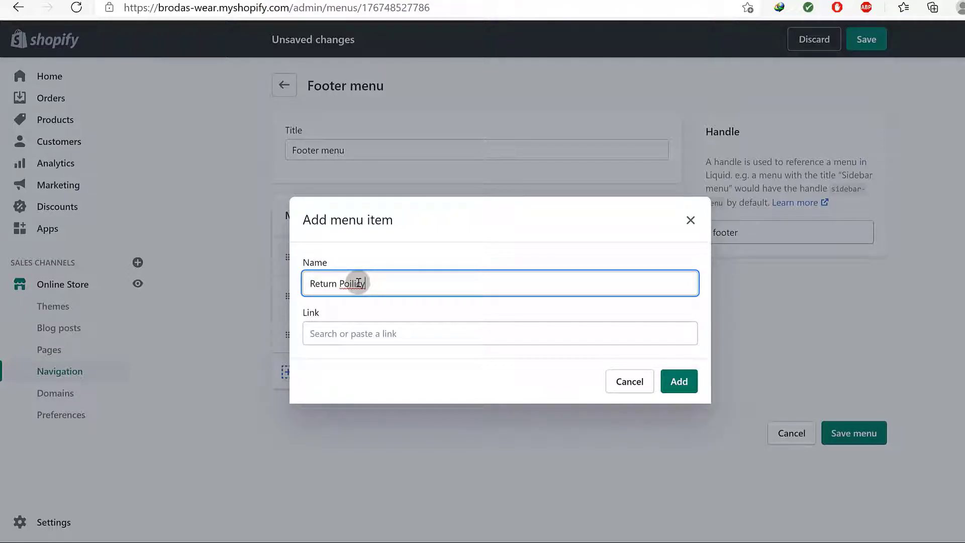
pyautogui.rightClick(355, 283)
pyautogui.click(399, 236)
pyautogui.click(355, 335)
pyautogui.click(335, 222)
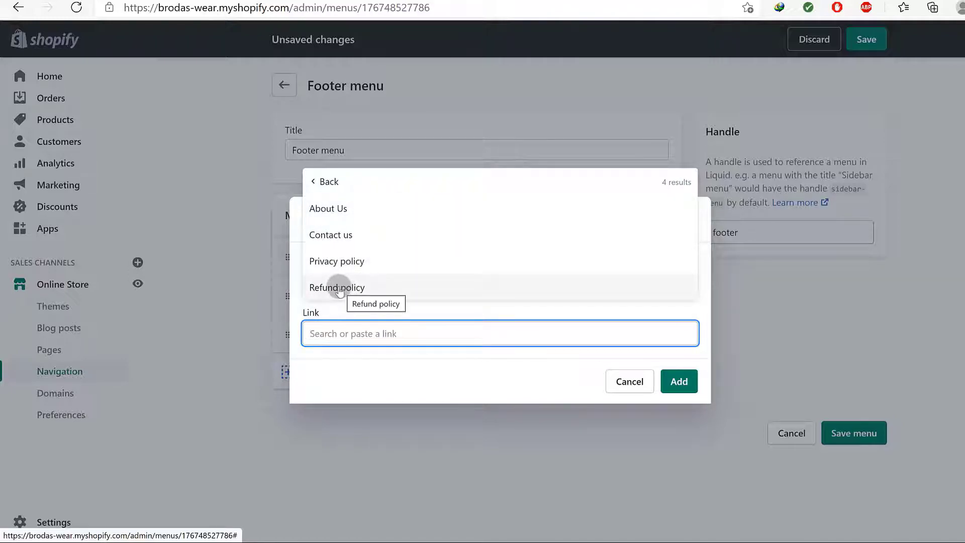
pyautogui.click(339, 291)
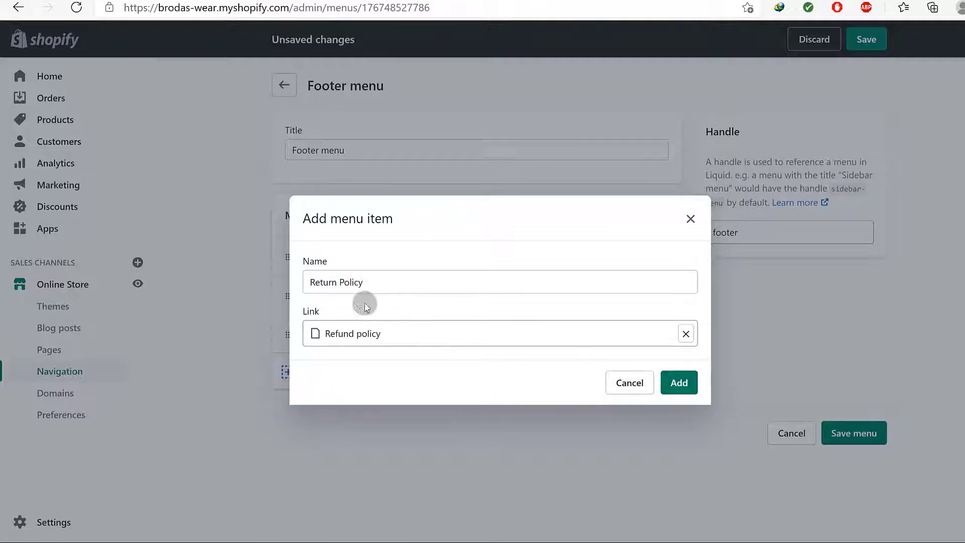
pyautogui.click(679, 383)
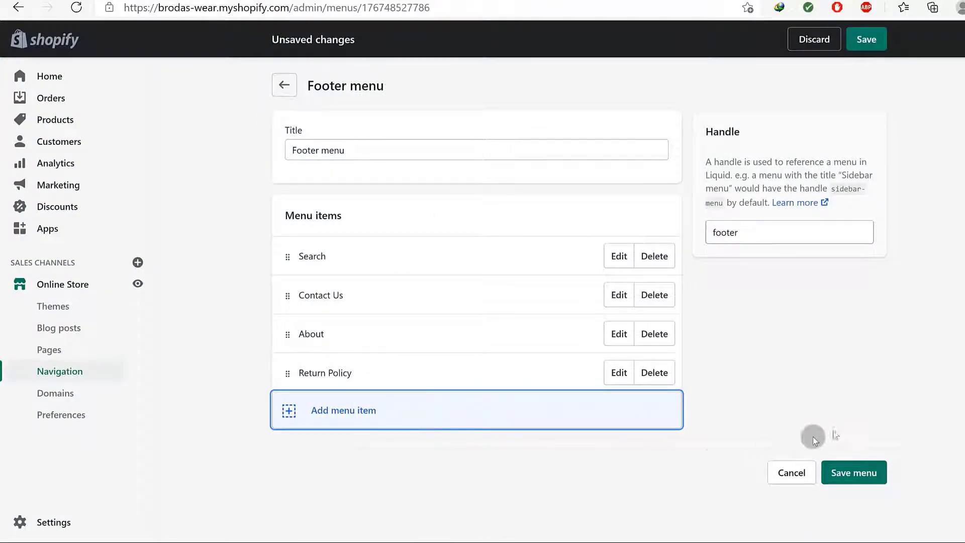
pyautogui.click(860, 472)
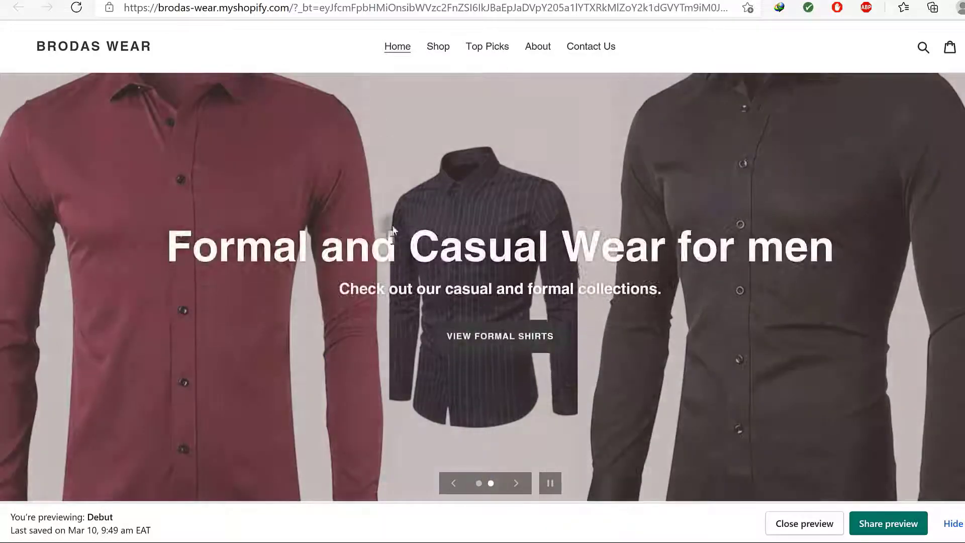
pyautogui.scroll(-8, 392, 288)
pyautogui.scroll(-10, 392, 282)
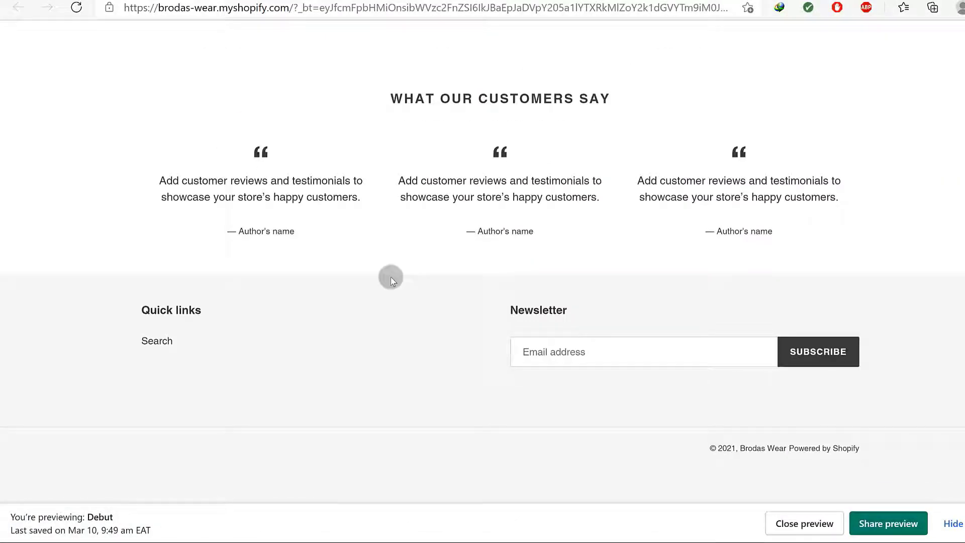
pyautogui.click(953, 524)
pyautogui.click(83, 13)
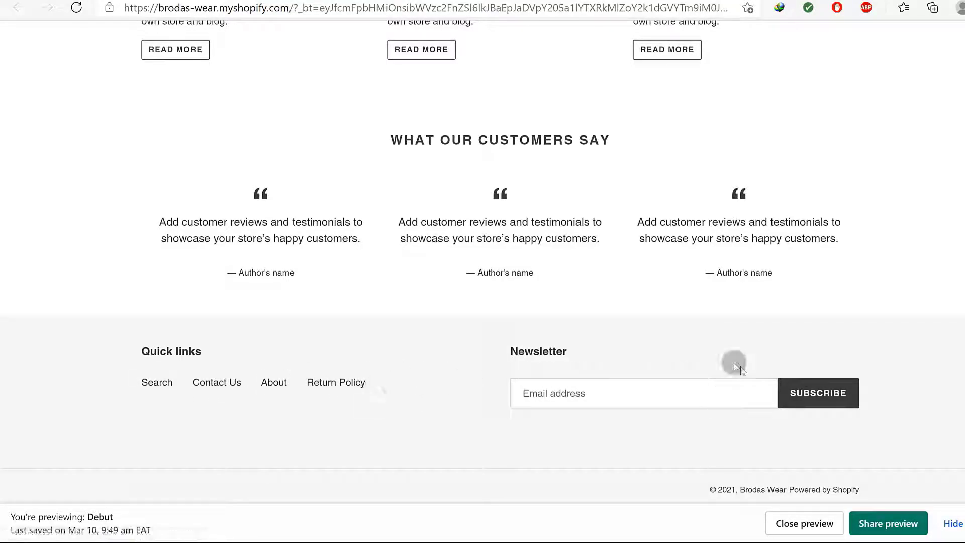
pyautogui.scroll(7, 571, 333)
pyautogui.scroll(8, 568, 332)
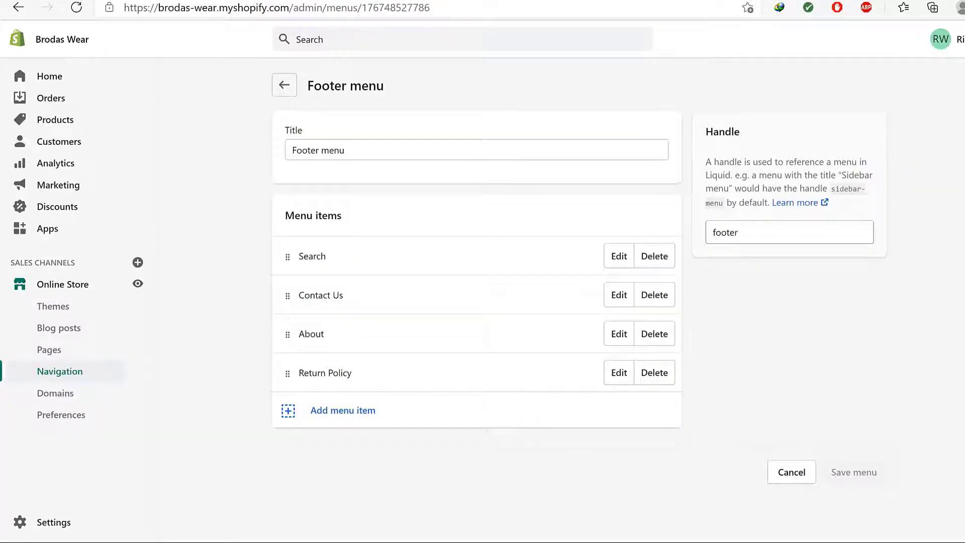
pyautogui.click(399, 146)
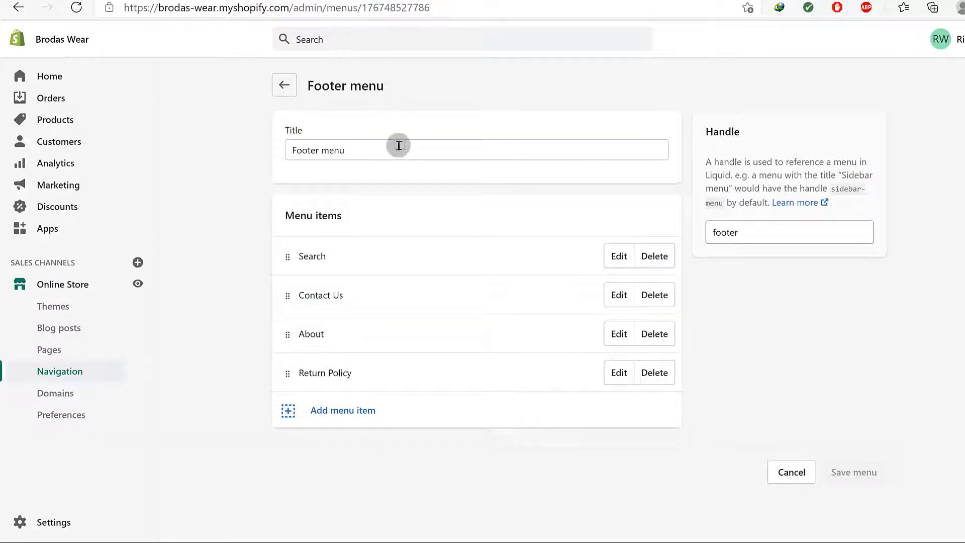
# Reopen the Main menu from Navigation and compare it with the storefront preview header
pyautogui.click(64, 375)
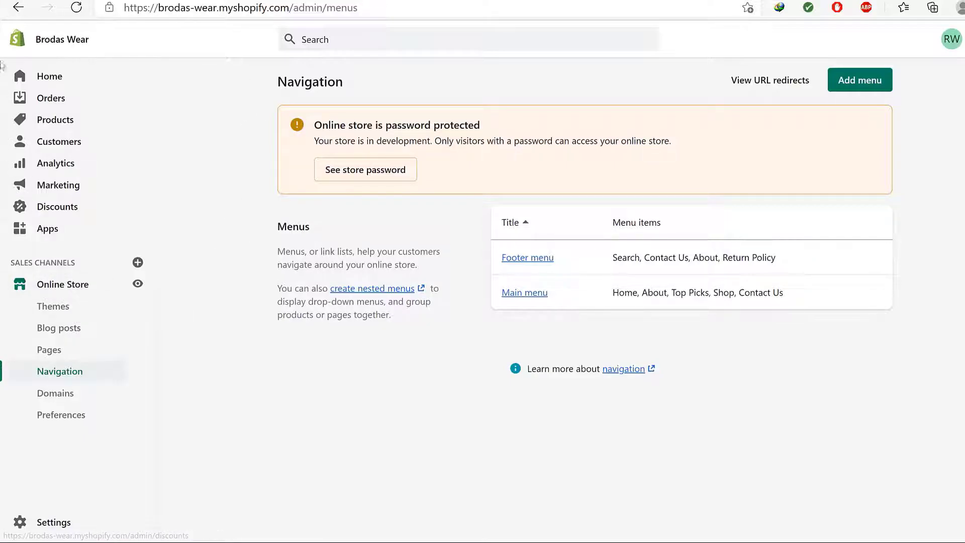
pyautogui.click(524, 294)
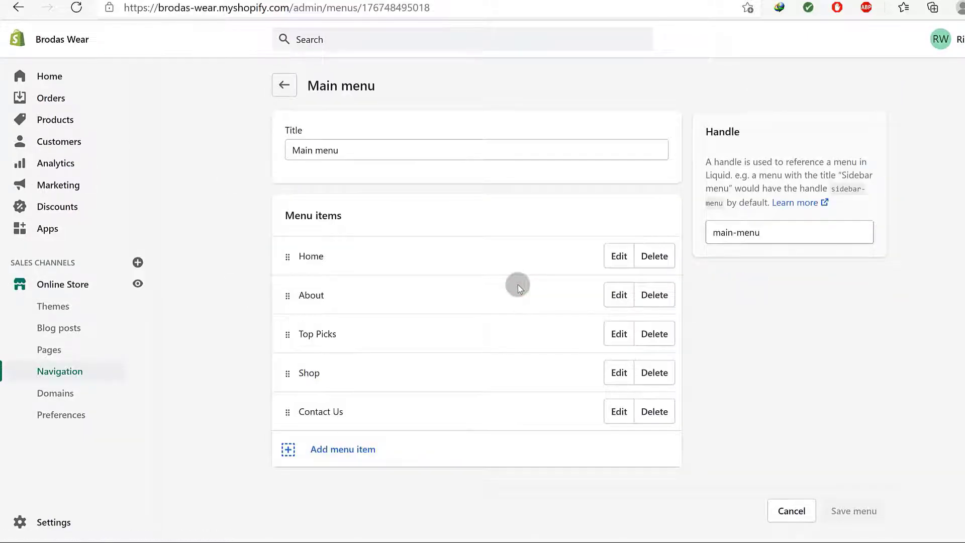
pyautogui.click(412, 1)
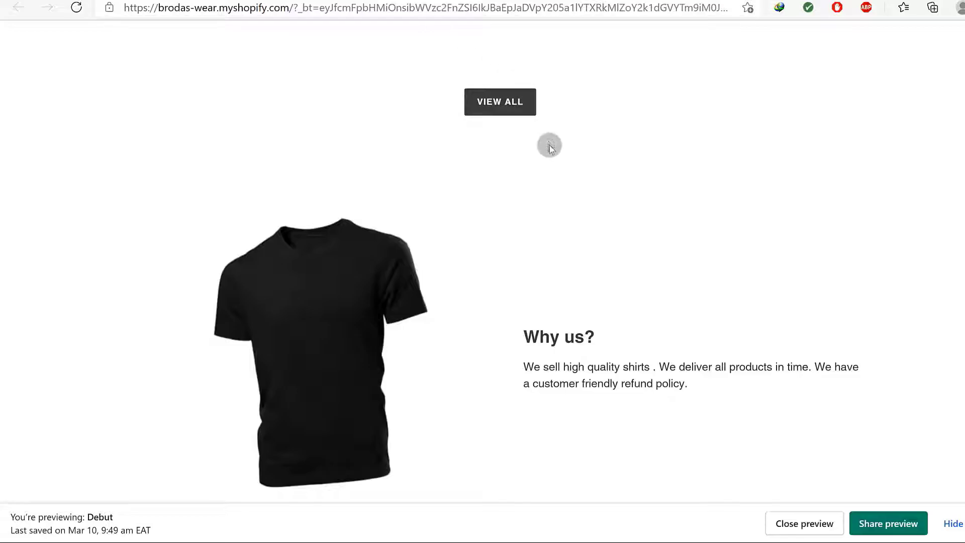
pyautogui.scroll(15, 550, 146)
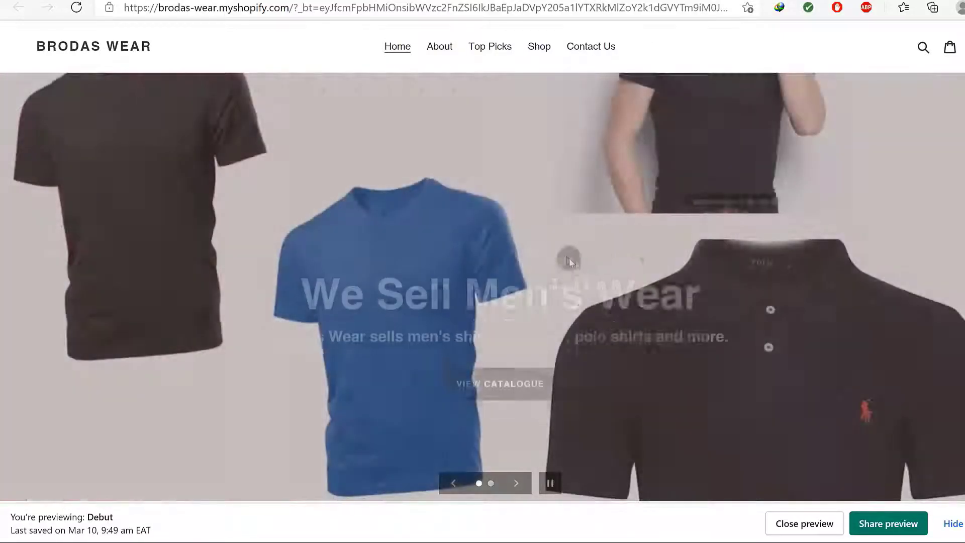
pyautogui.click(308, 1)
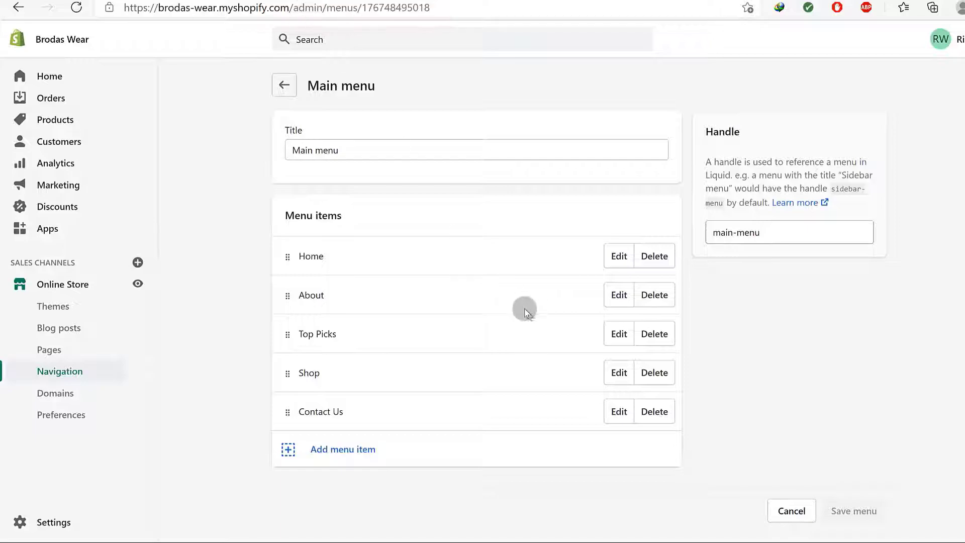
# Add a Categories item linked to Collections > All Collections at the end of the Main menu
pyautogui.click(340, 455)
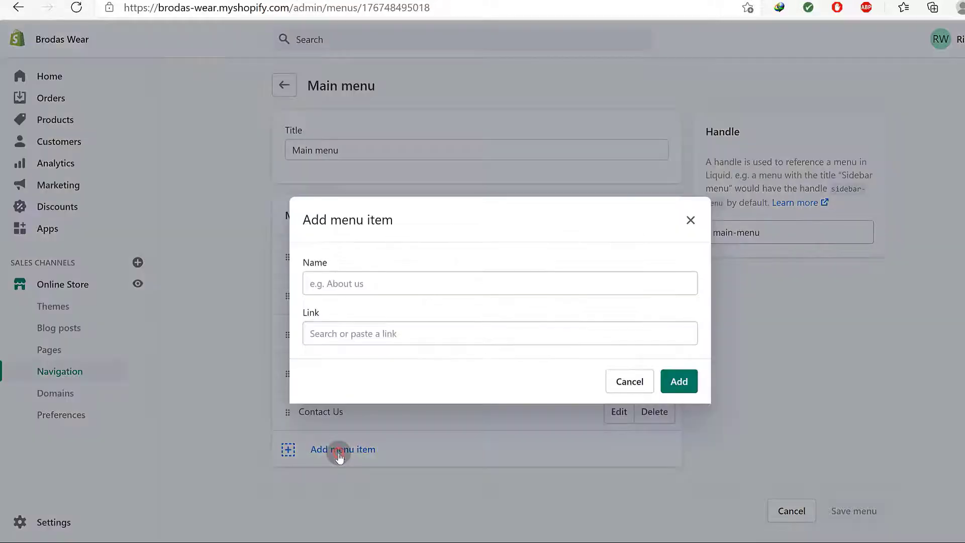
pyautogui.click(355, 280)
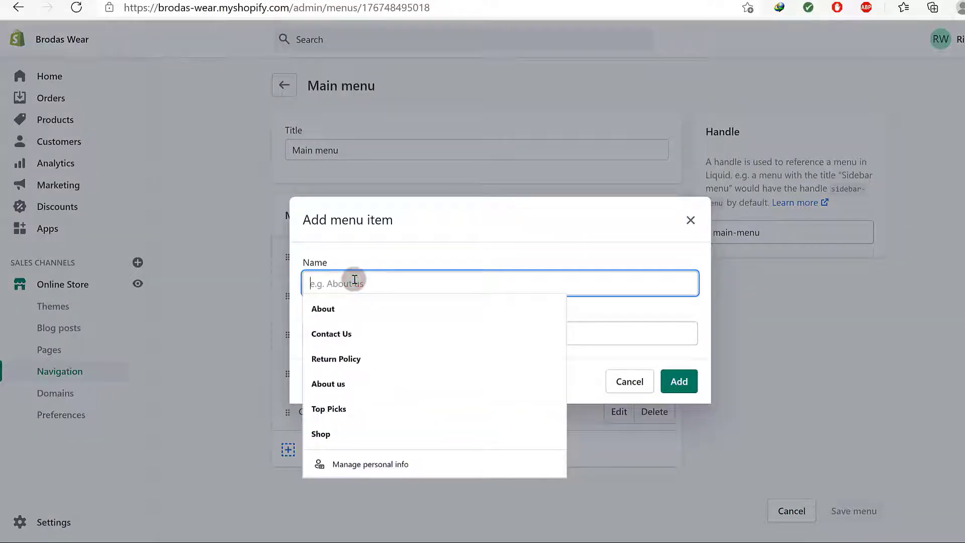
pyautogui.write('Cat')
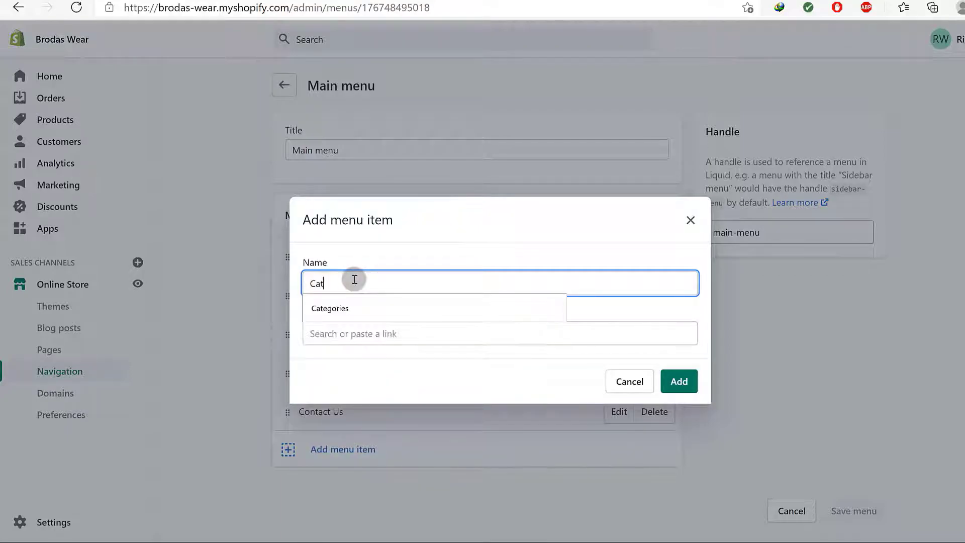
pyautogui.write('egories')
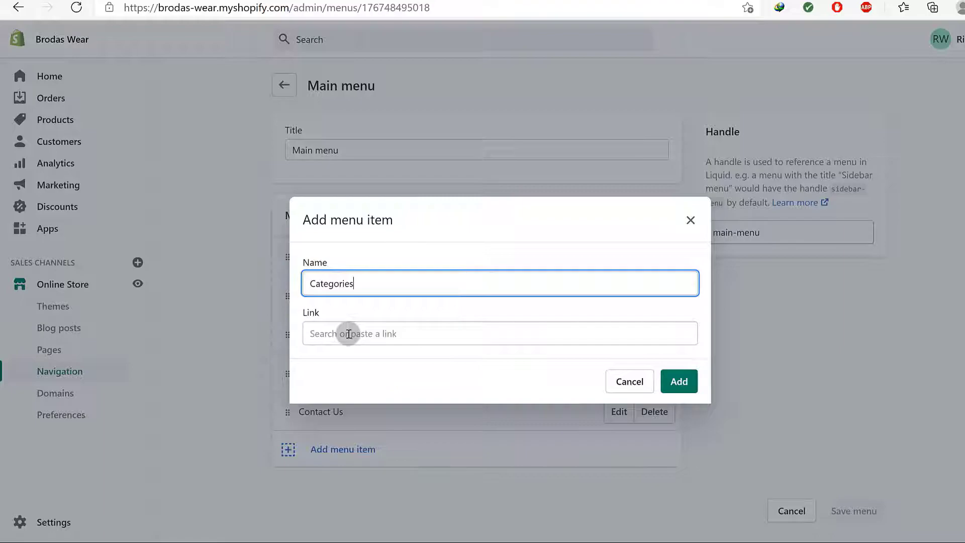
pyautogui.click(349, 334)
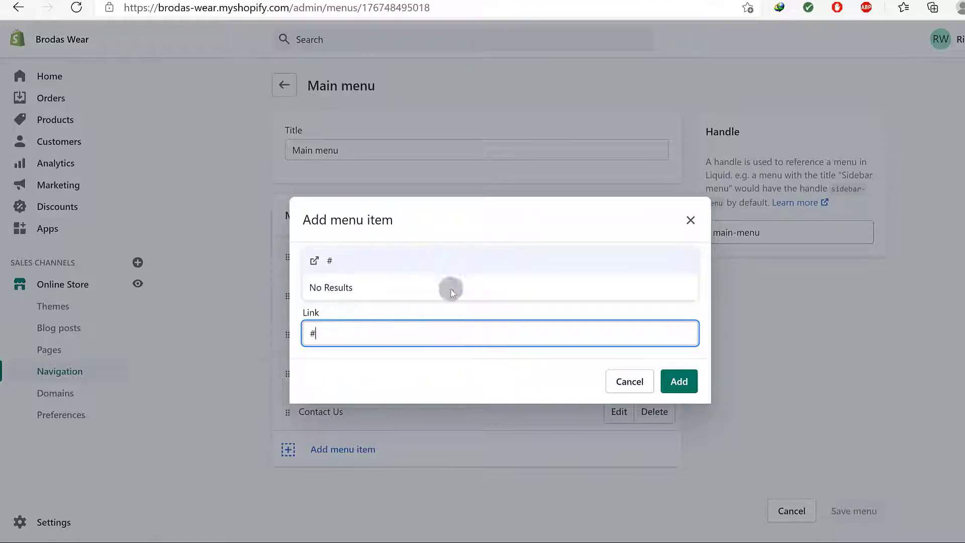
pyautogui.click(679, 382)
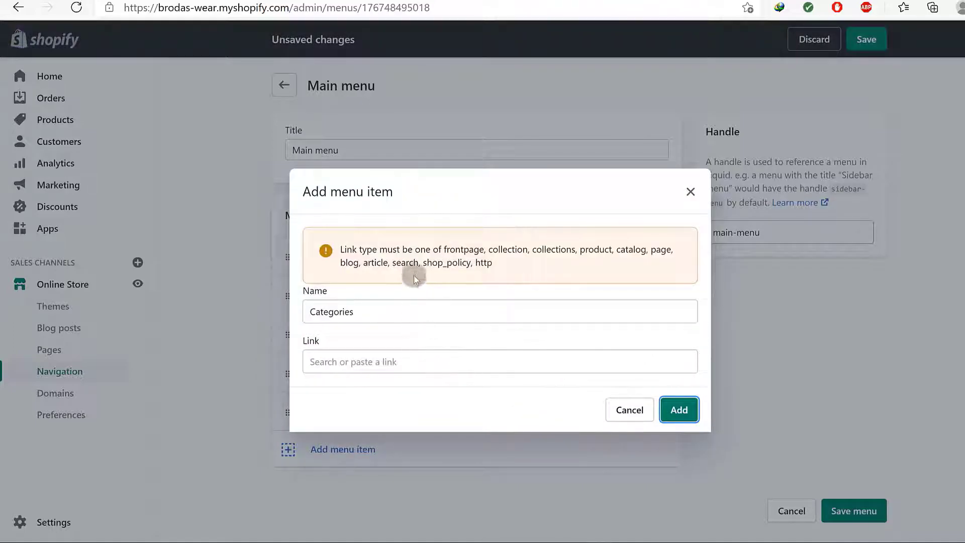
pyautogui.click(373, 357)
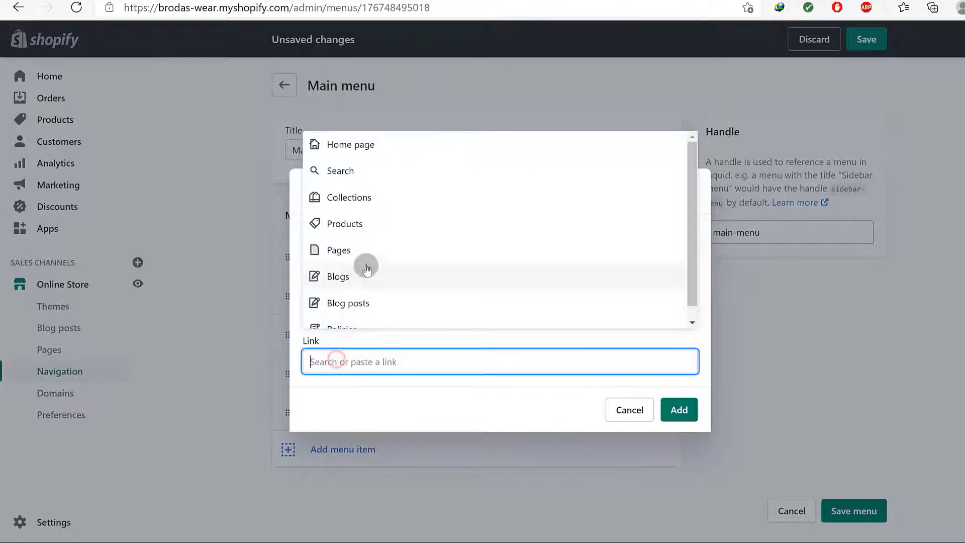
pyautogui.click(340, 197)
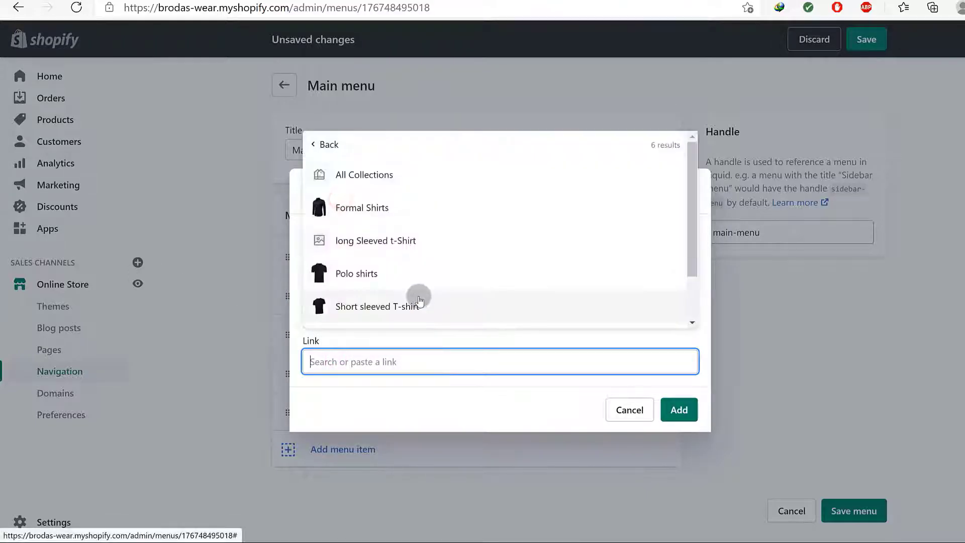
pyautogui.click(361, 183)
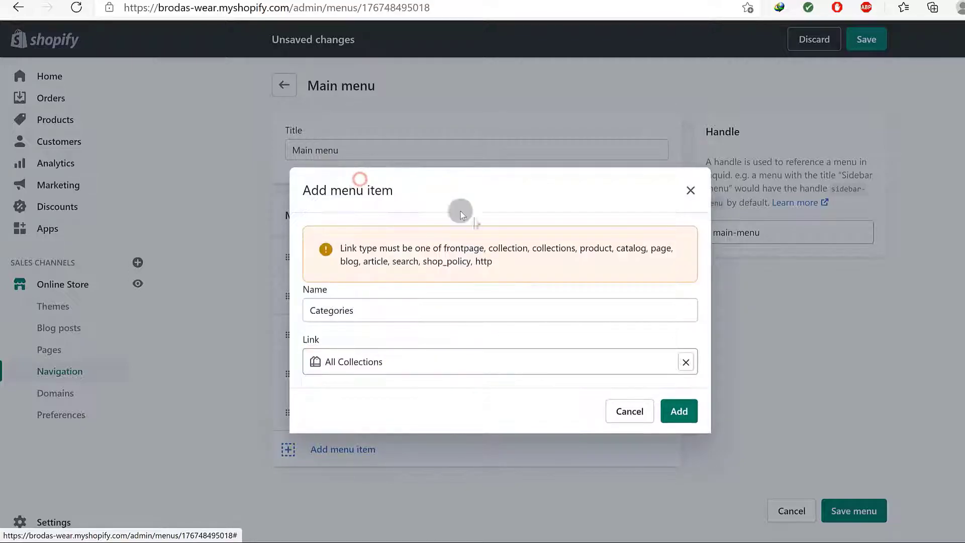
pyautogui.click(679, 412)
pyautogui.scroll(-2, 681, 409)
pyautogui.moveTo(301, 408); pyautogui.dragTo(342, 406)
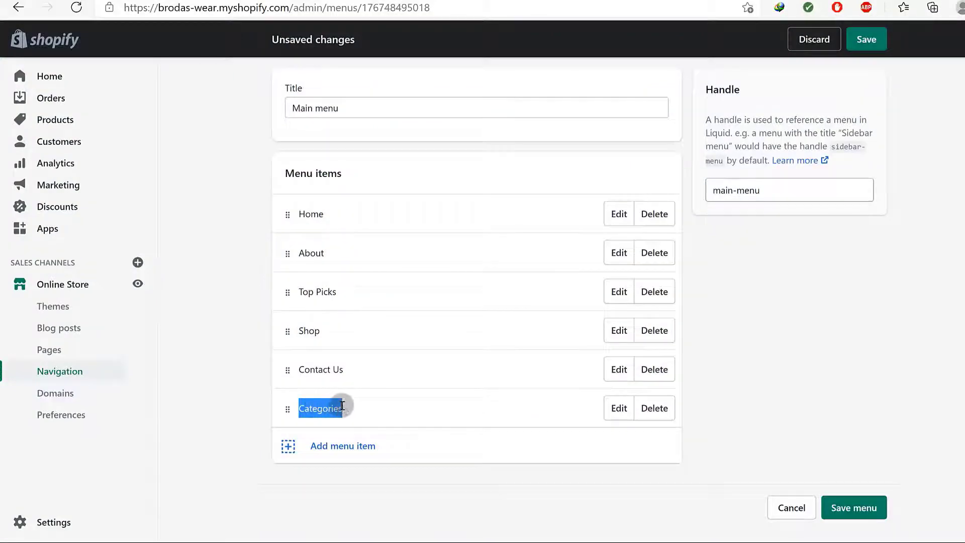
# Add a Short sleeved item linked to the Short sleeved T-shirt collection
pyautogui.click(327, 408)
pyautogui.click(331, 451)
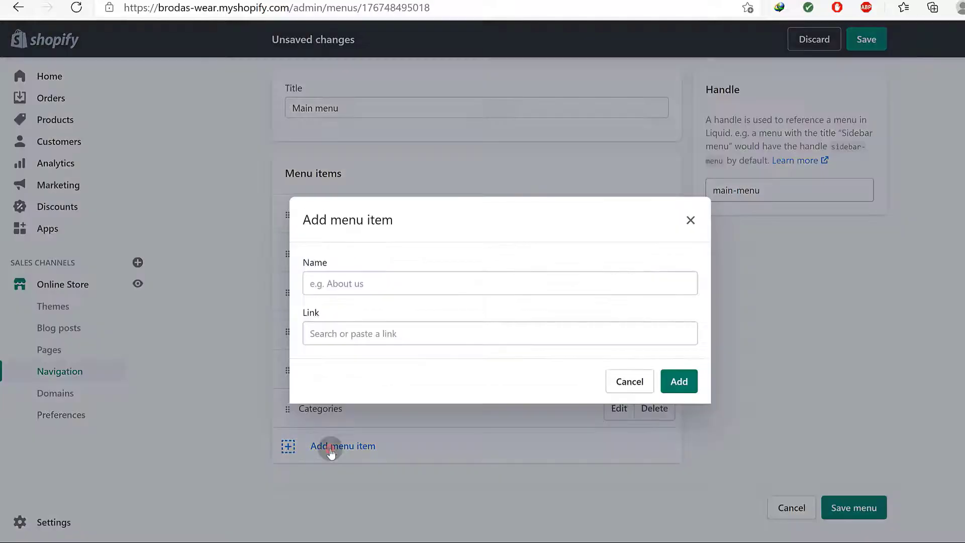
pyautogui.click(359, 283)
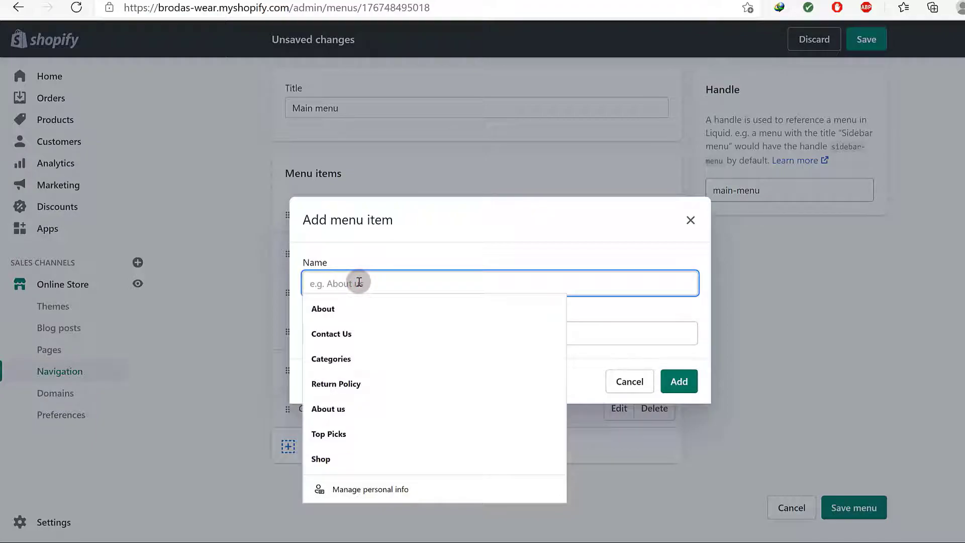
pyautogui.write('Short sleeved')
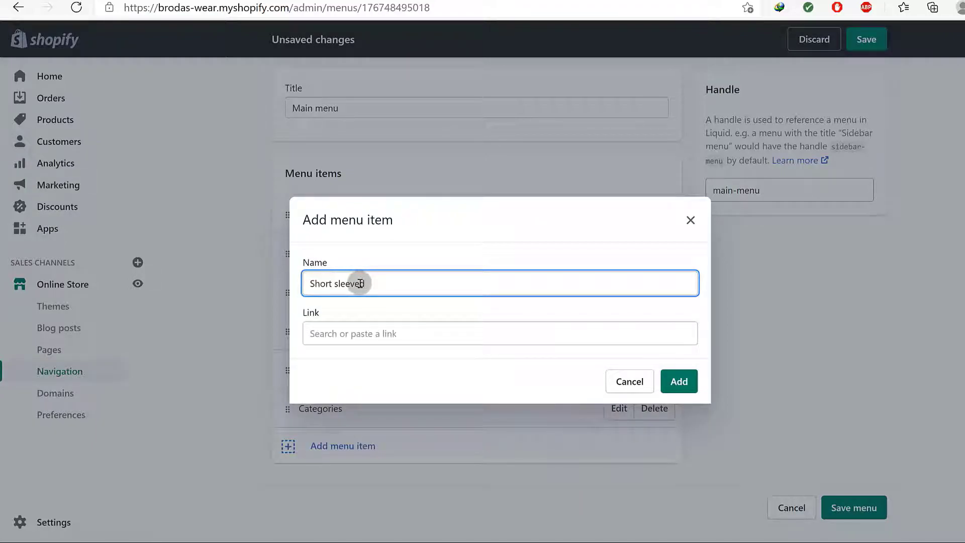
pyautogui.click(363, 331)
pyautogui.click(354, 171)
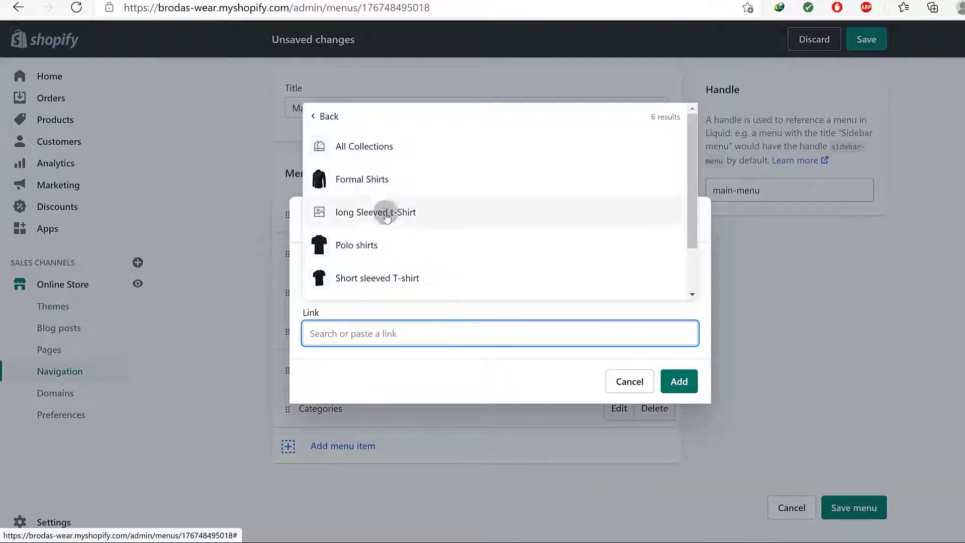
pyautogui.click(379, 285)
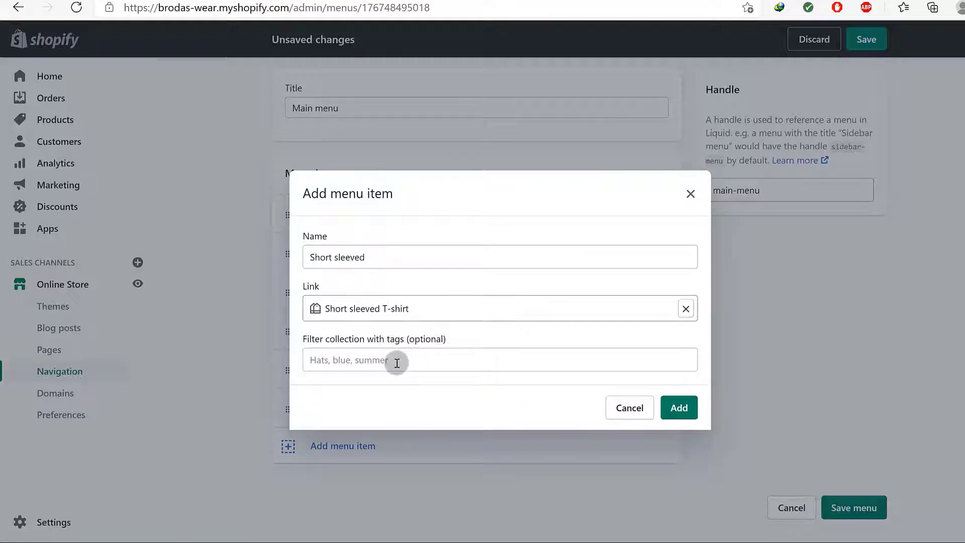
pyautogui.click(678, 410)
# Drag Short sleeved to nest it under Categories as its first sub-item
pyautogui.scroll(-1, 503, 433)
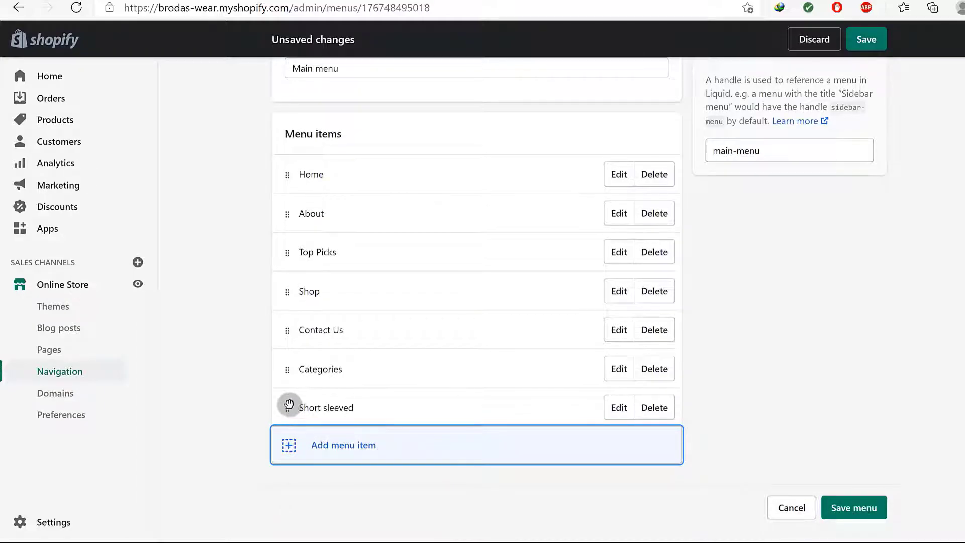
pyautogui.moveTo(287, 408); pyautogui.dragTo(317, 394)
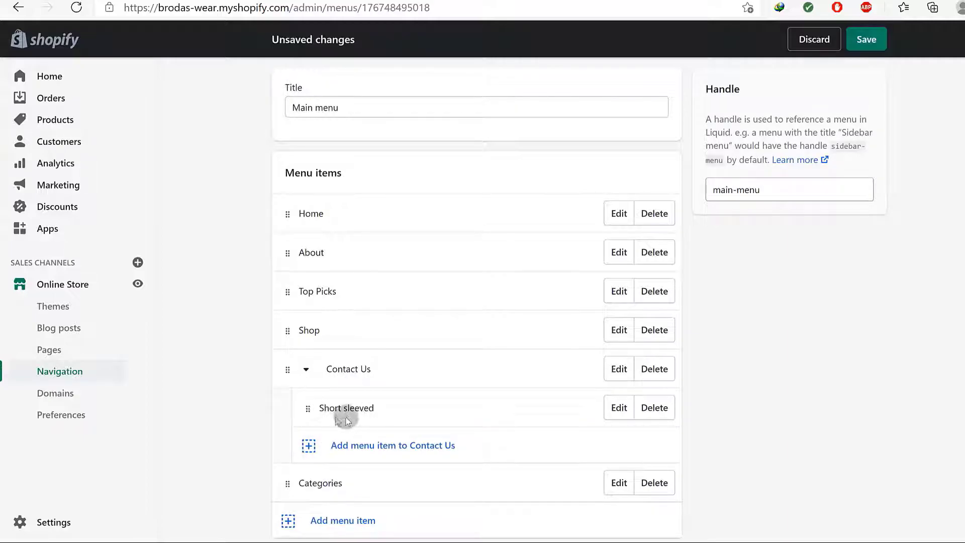
pyautogui.scroll(-2, 342, 417)
pyautogui.moveTo(307, 335); pyautogui.dragTo(330, 435)
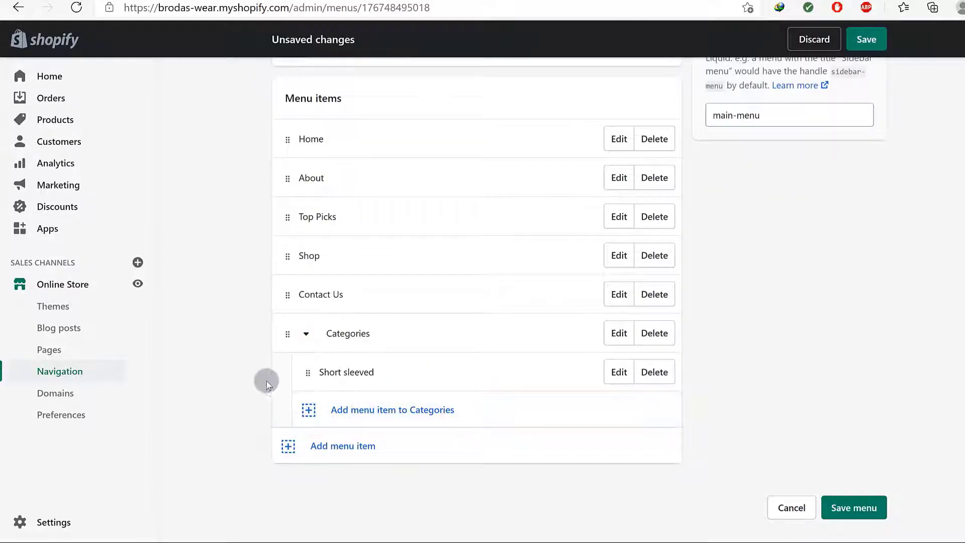
# Add a Long sleeved item linked to the Long sleeved T-shirt collection under Categories
pyautogui.click(360, 409)
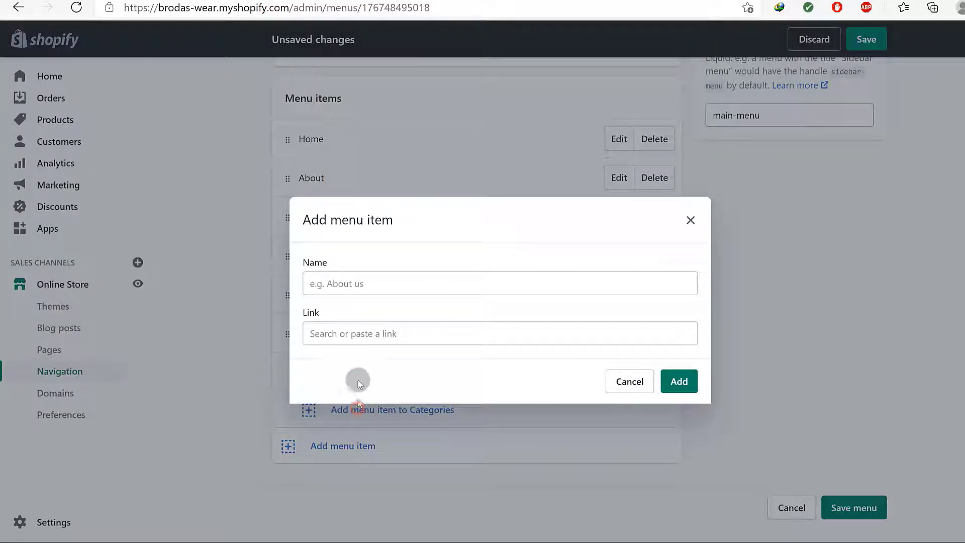
pyautogui.click(364, 283)
pyautogui.write('Long slee')
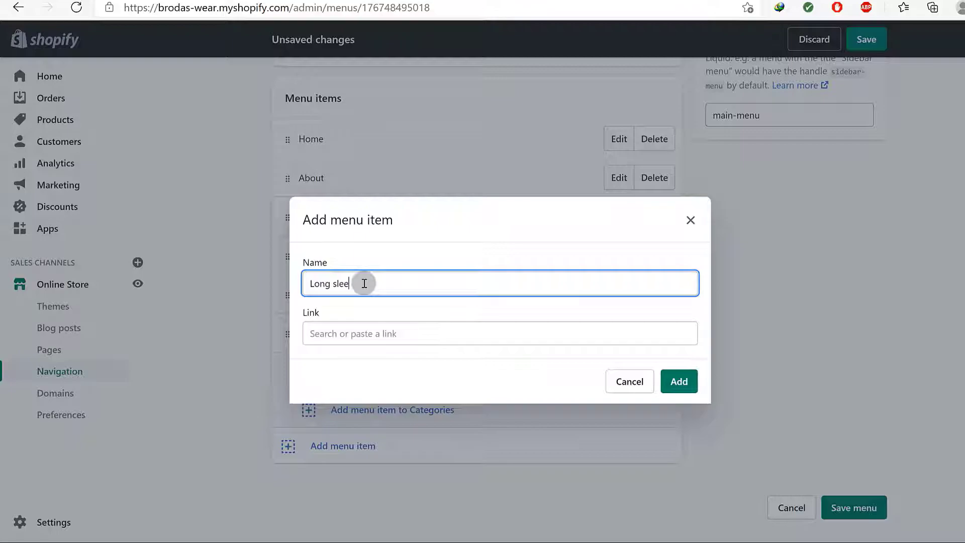
pyautogui.write('ved')
pyautogui.click(352, 333)
pyautogui.click(363, 175)
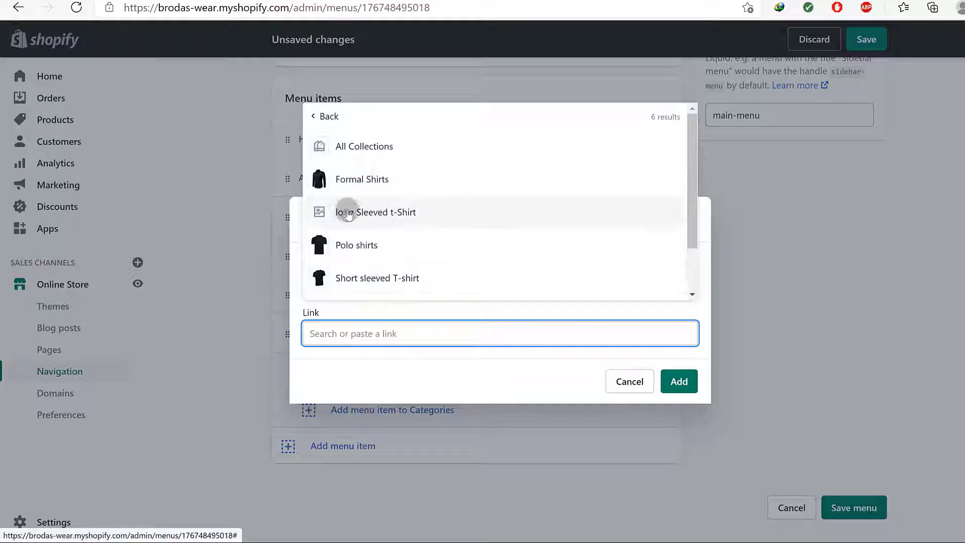
pyautogui.click(344, 213)
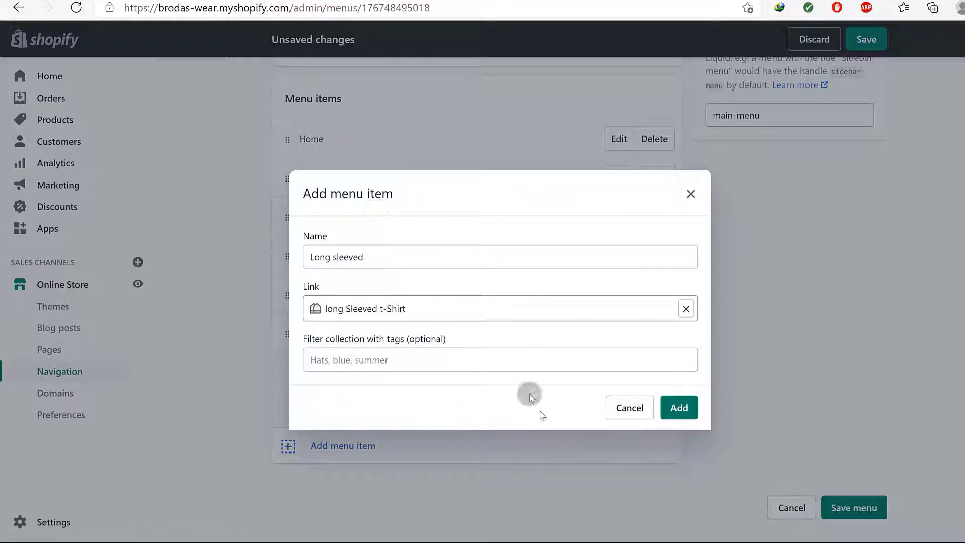
pyautogui.click(681, 407)
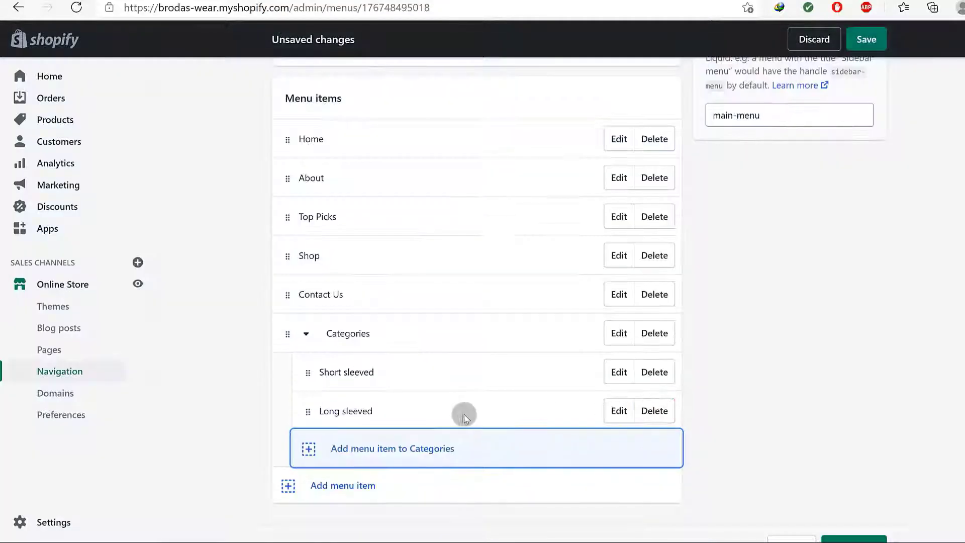
pyautogui.scroll(-1, 447, 412)
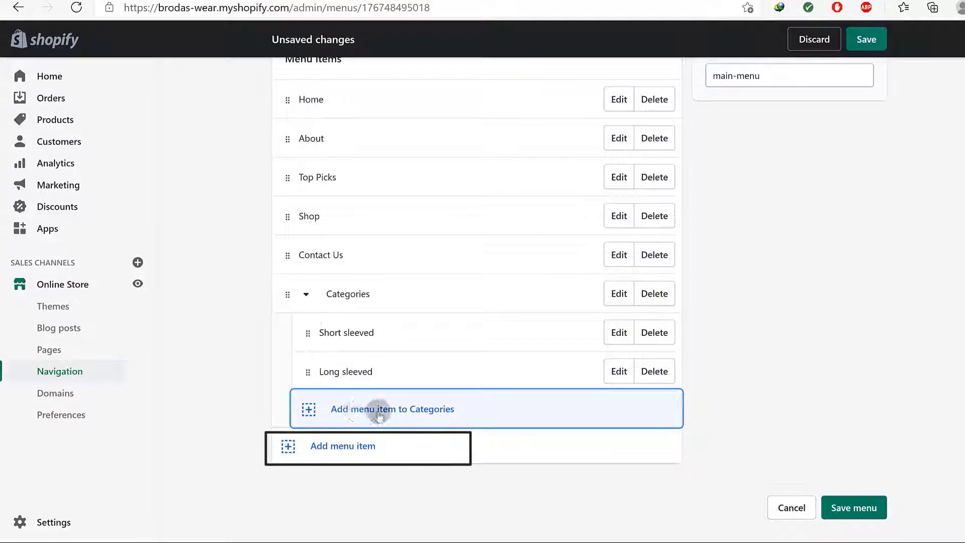
# Add a Formal Shirts item linked to the Formal Shirts collection, then save the menu
pyautogui.click(363, 409)
pyautogui.click(348, 283)
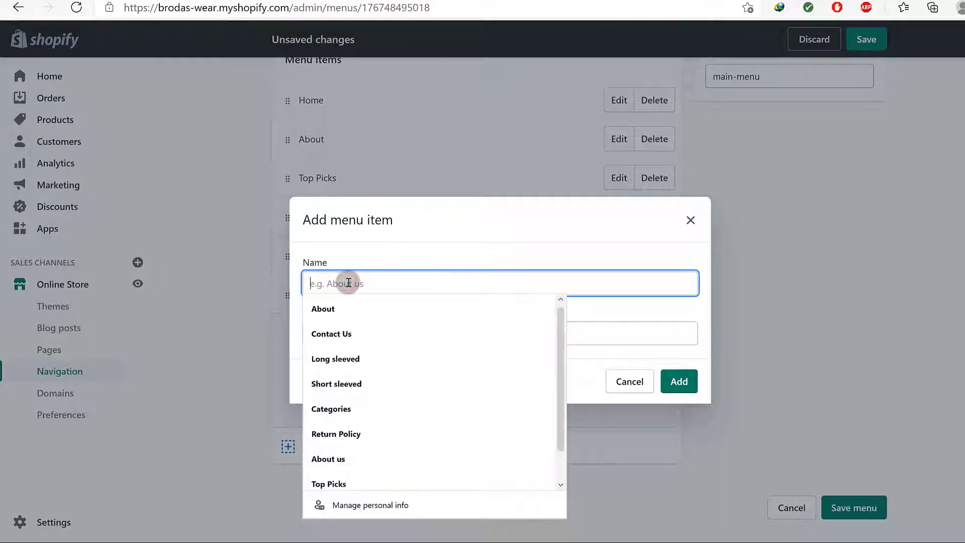
pyautogui.click(369, 334)
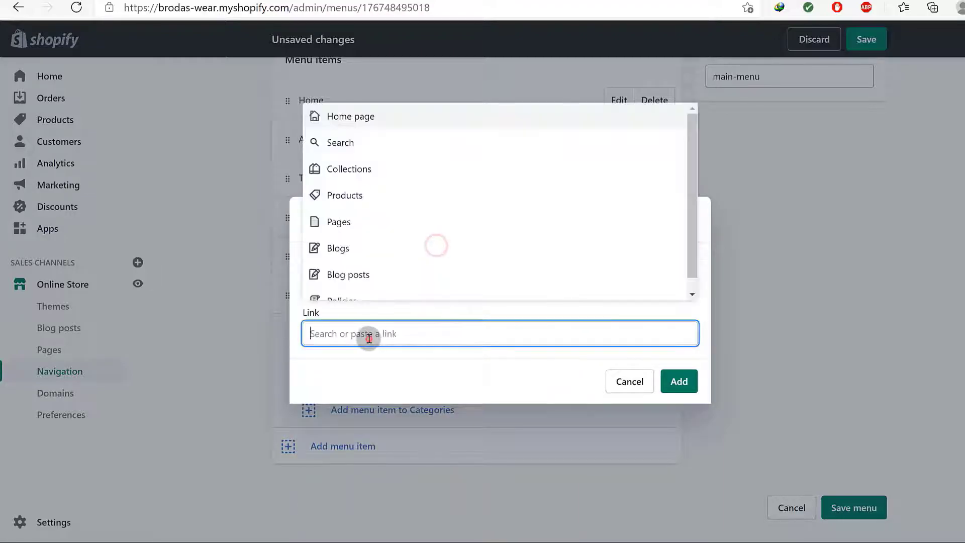
pyautogui.click(352, 169)
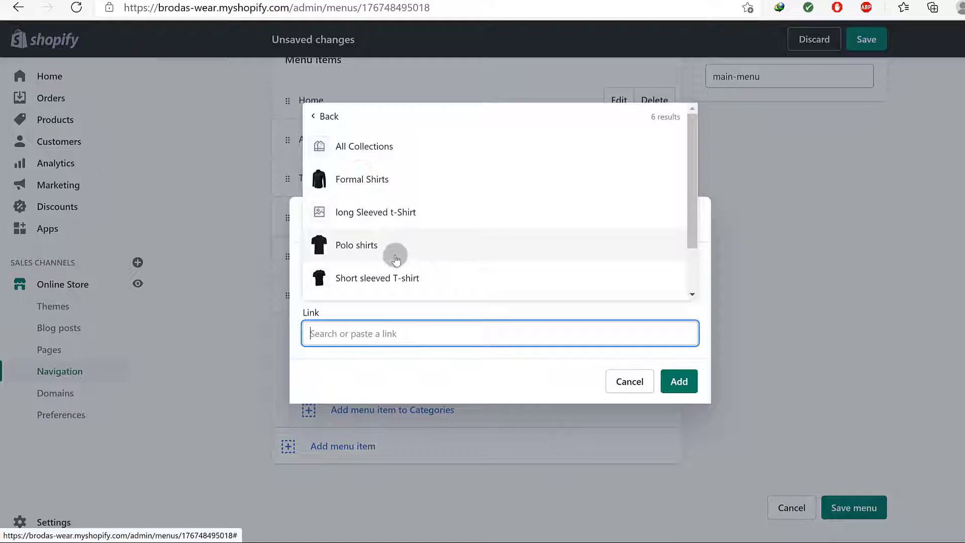
pyautogui.click(366, 179)
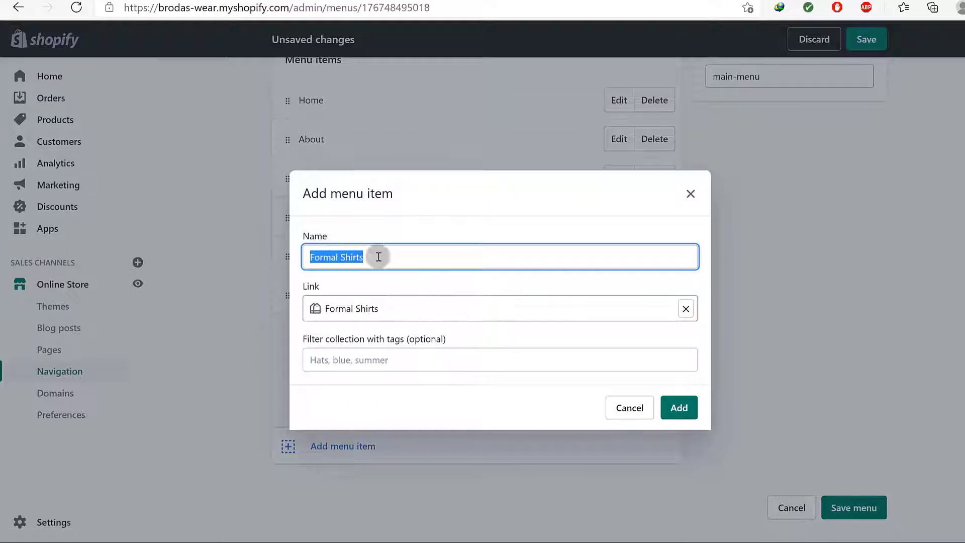
pyautogui.click(385, 253)
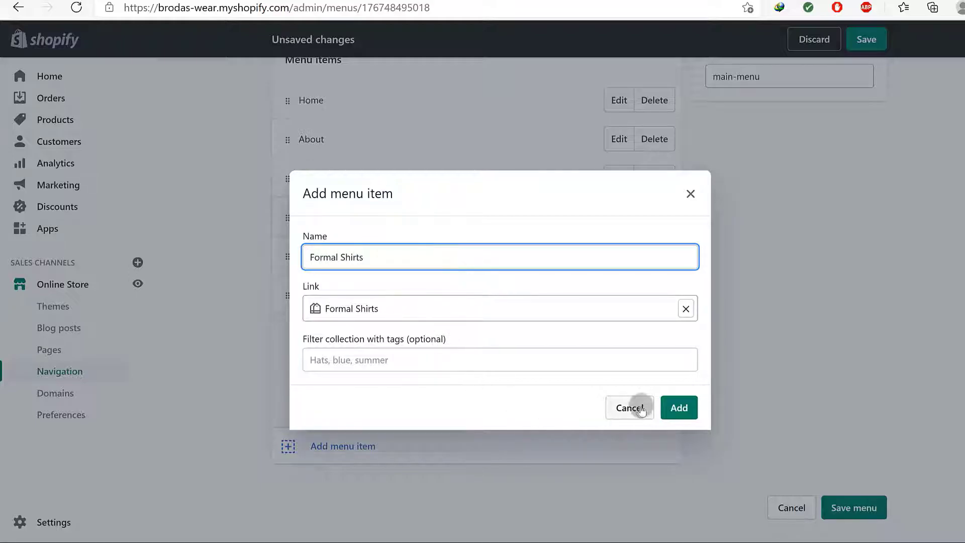
pyautogui.click(678, 406)
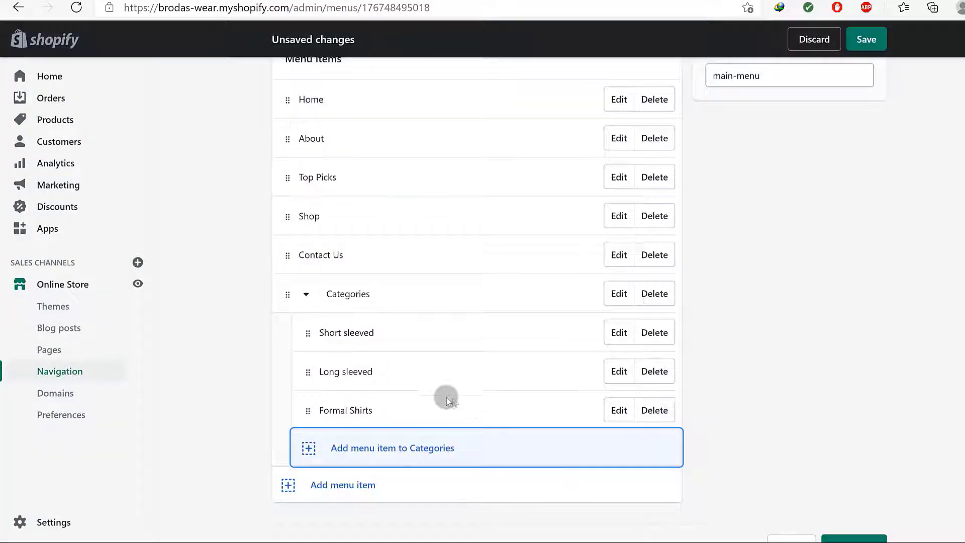
pyautogui.scroll(-1, 469, 405)
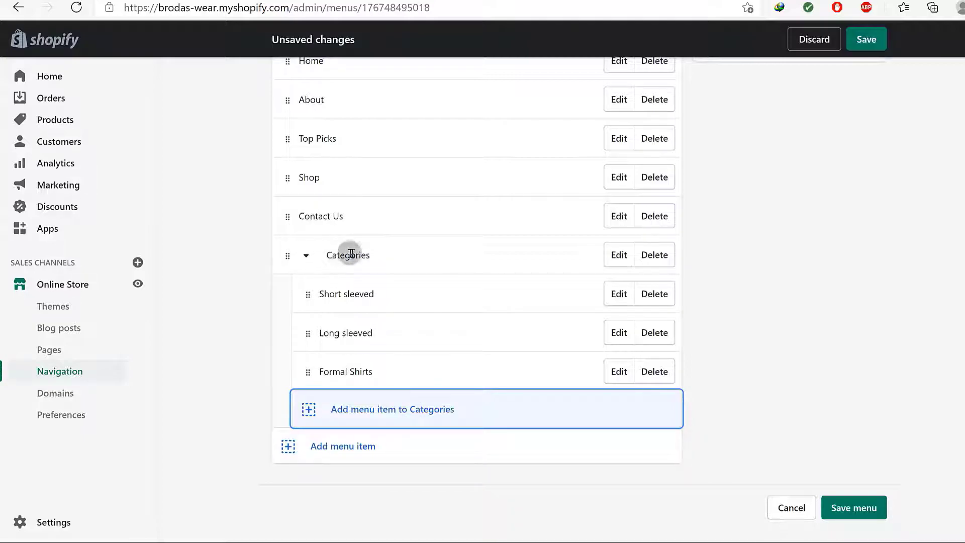
pyautogui.click(619, 256)
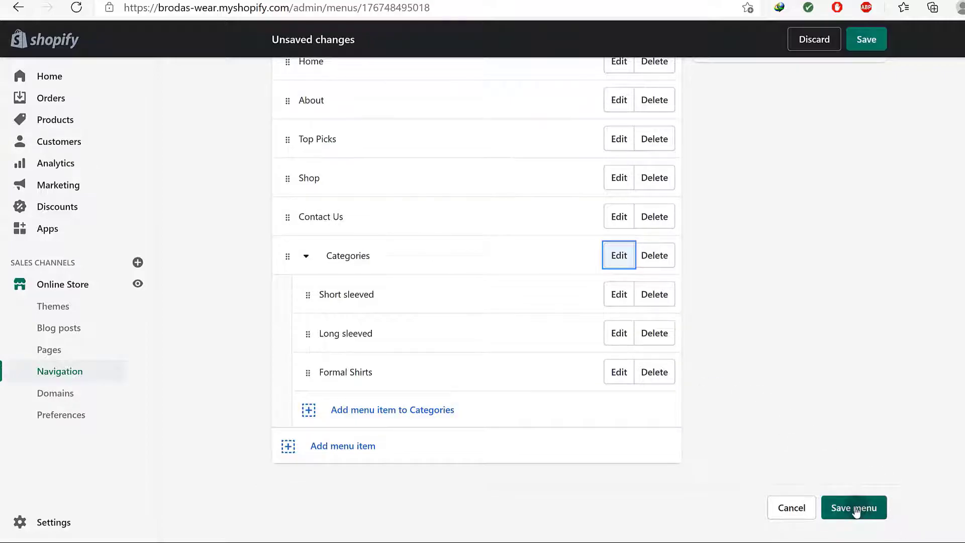
pyautogui.click(854, 507)
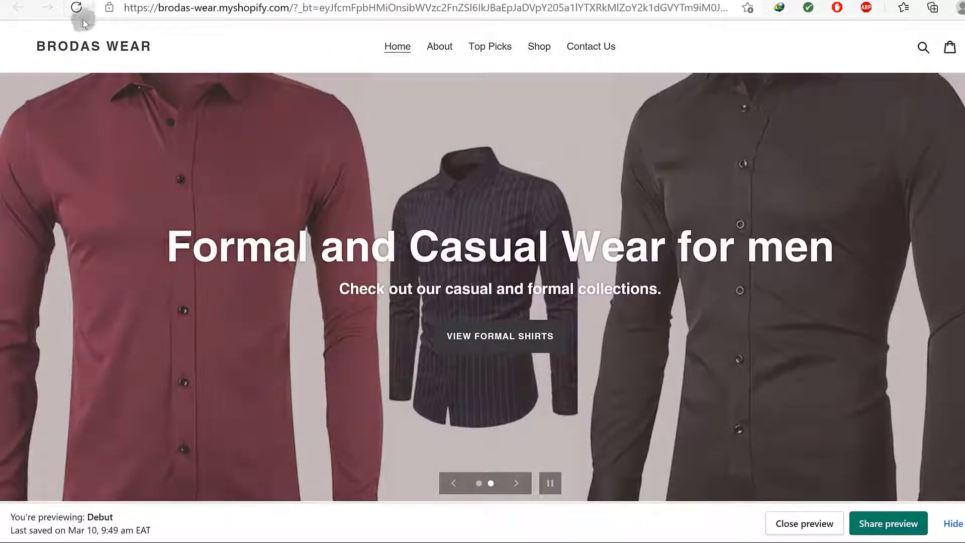
# Reload the storefront and open Formal Shirts from the Categories dropdown, showing its 4 products
pyautogui.click(79, 9)
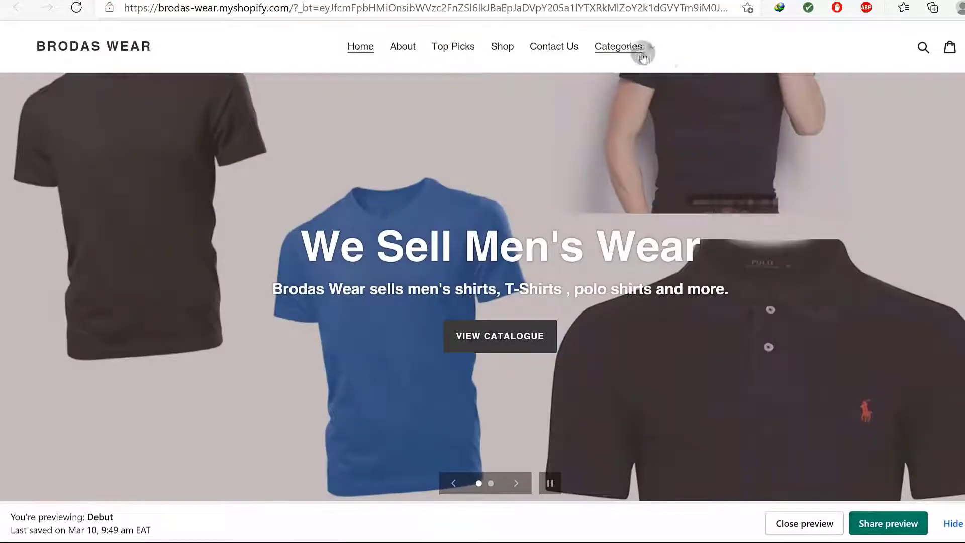
pyautogui.click(640, 50)
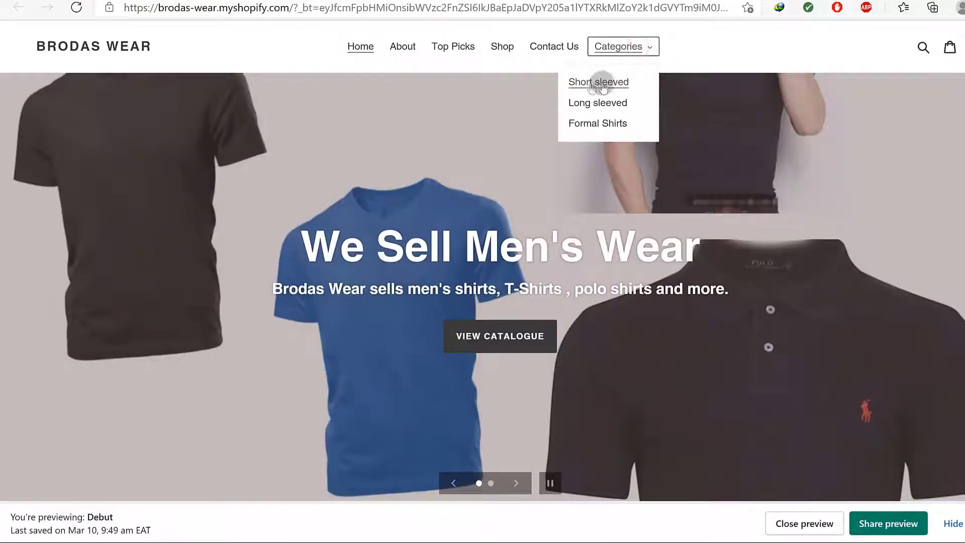
pyautogui.click(614, 50)
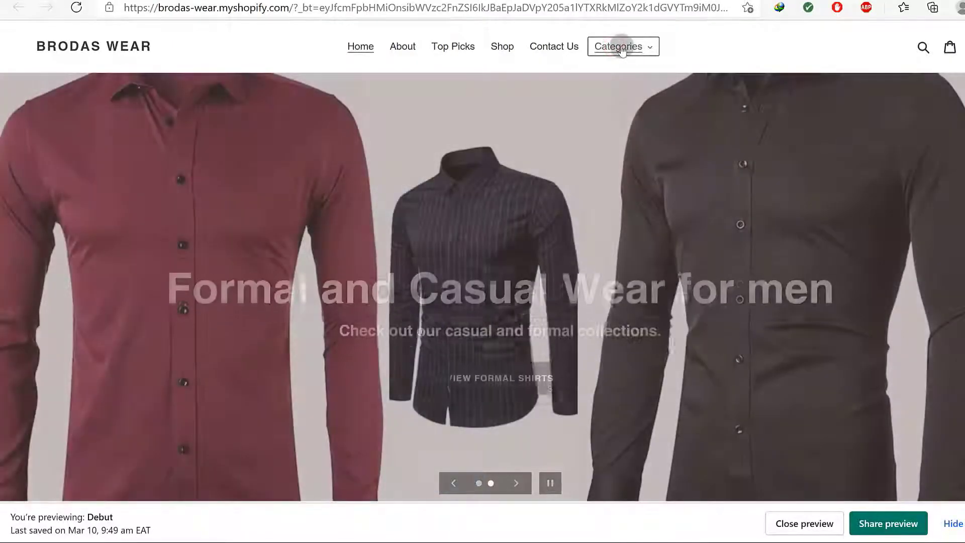
pyautogui.click(629, 48)
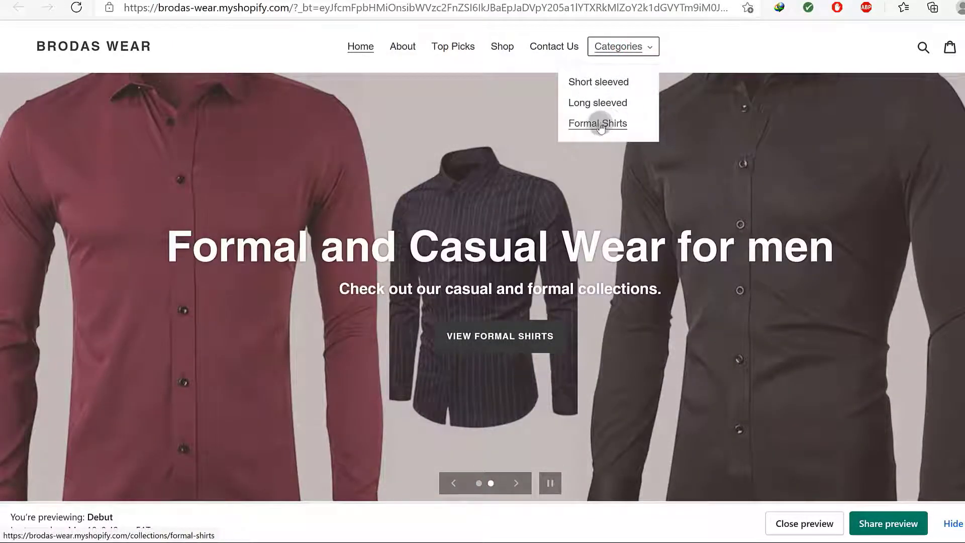
pyautogui.click(602, 85)
pyautogui.click(628, 47)
pyautogui.click(598, 123)
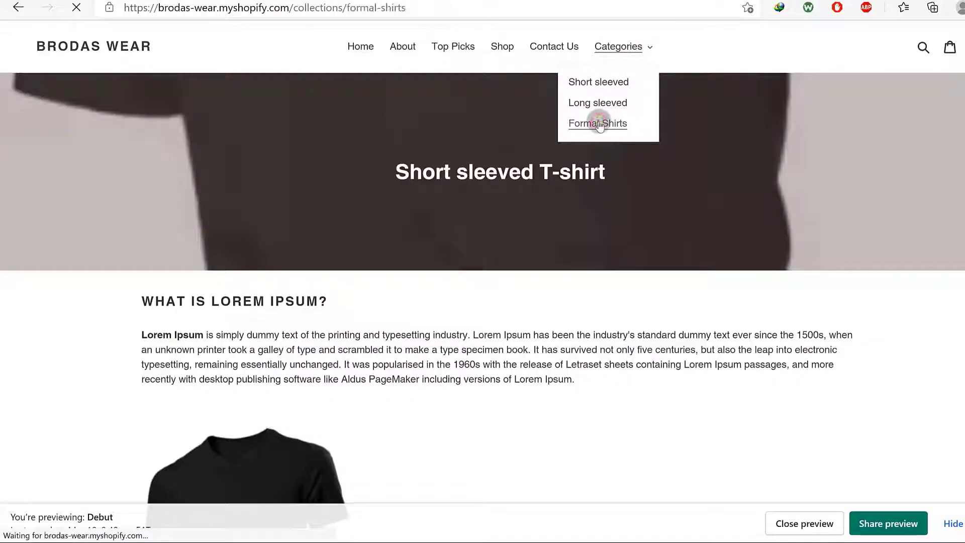
pyautogui.scroll(-5, 656, 198)
pyautogui.scroll(5, 656, 198)
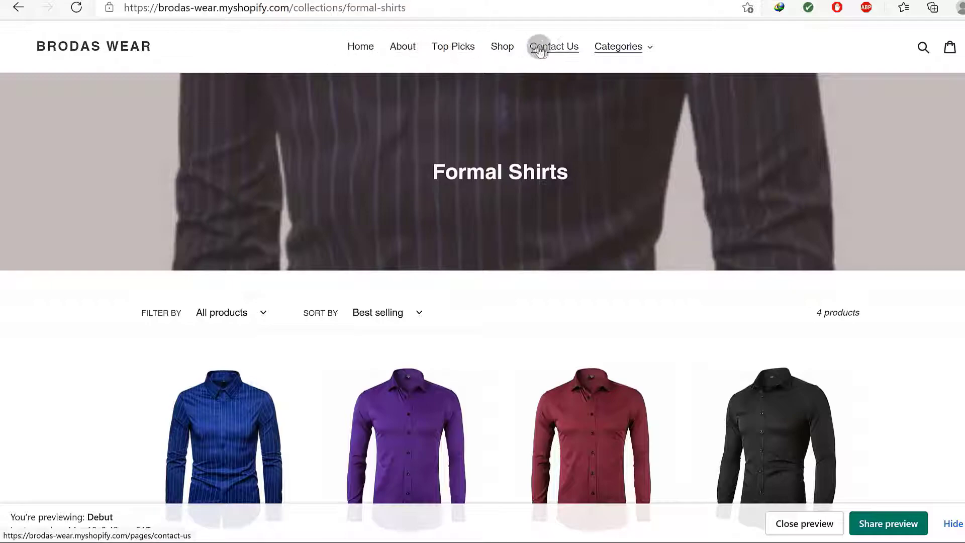
# Recheck the storefront Categories dropdown, then return to the admin's Main menu editor
pyautogui.click(652, 48)
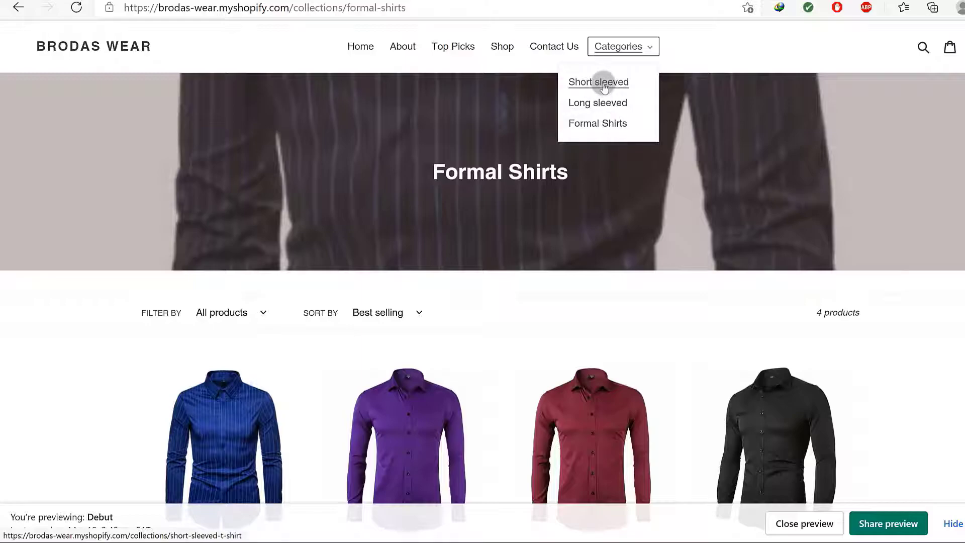
pyautogui.scroll(-7, 713, 62)
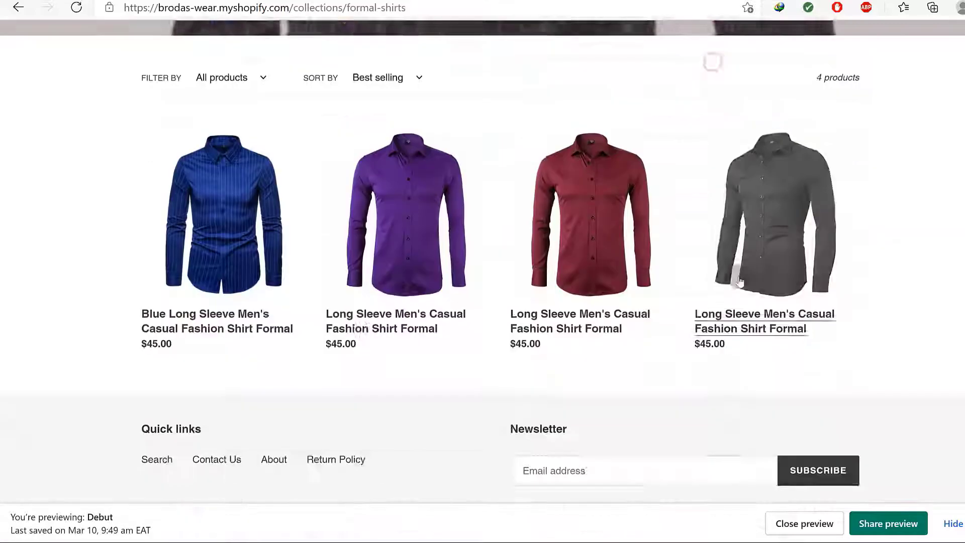
pyautogui.scroll(7, 732, 259)
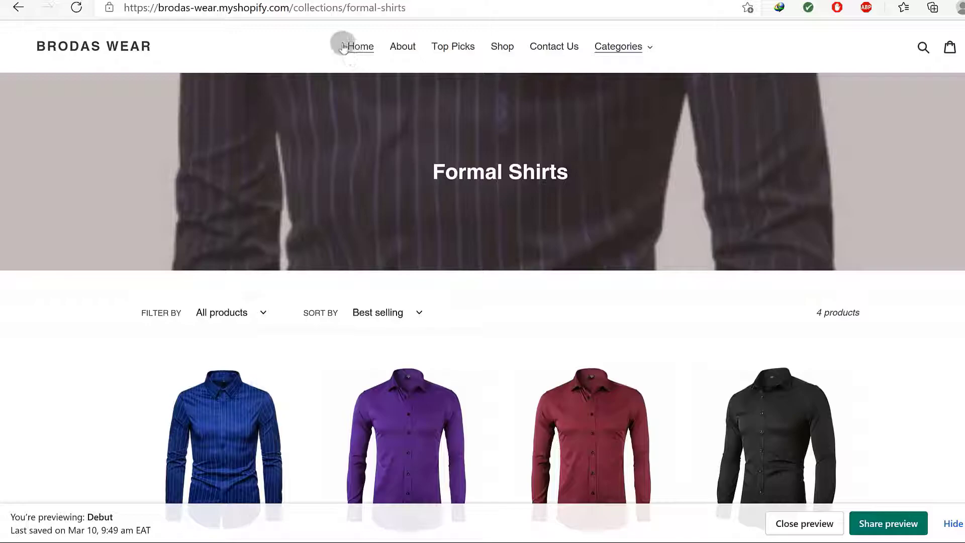
pyautogui.moveTo(333, 46); pyautogui.dragTo(681, 30)
pyautogui.scroll(-7, 642, 198)
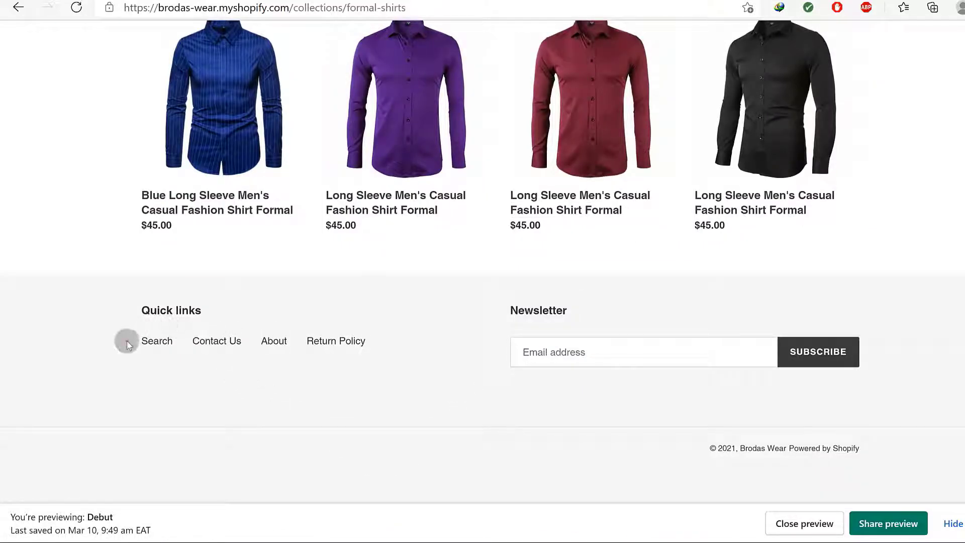
pyautogui.scroll(7, 378, 365)
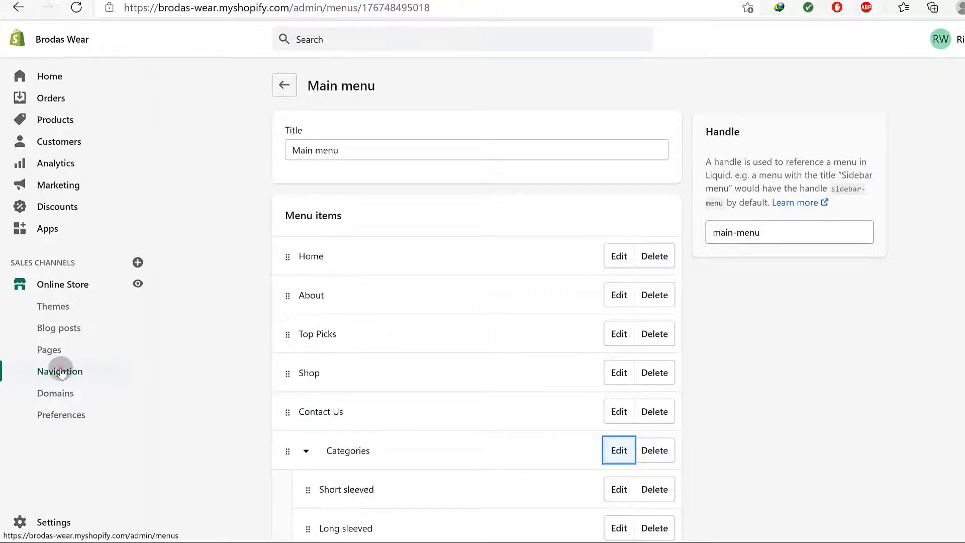
# Go back to the menus list and start a new menu, focusing its title field
pyautogui.click(60, 372)
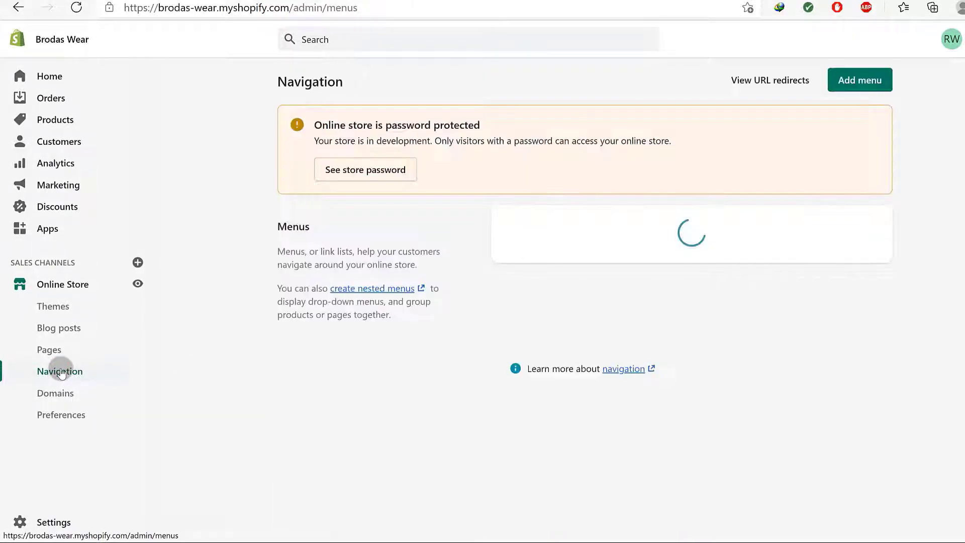
pyautogui.click(835, 80)
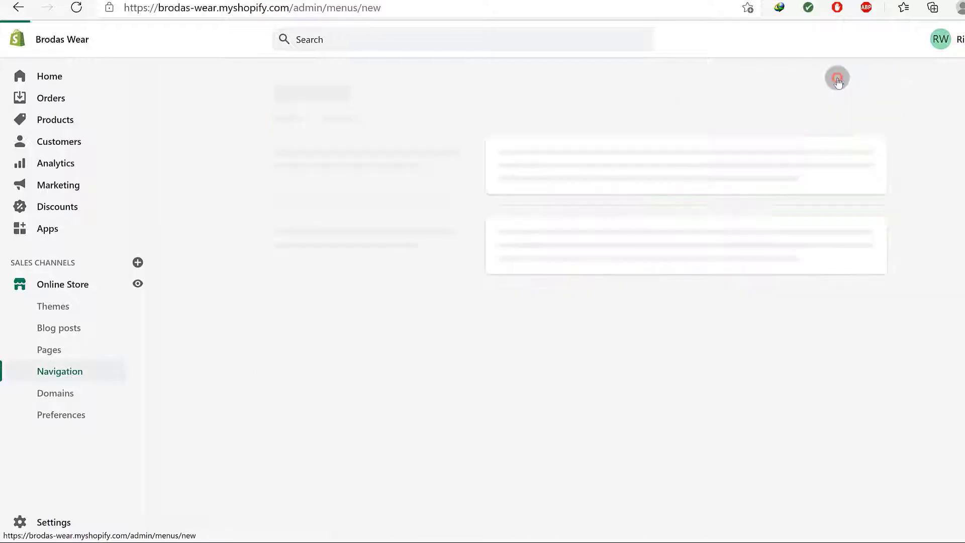
pyautogui.click(335, 147)
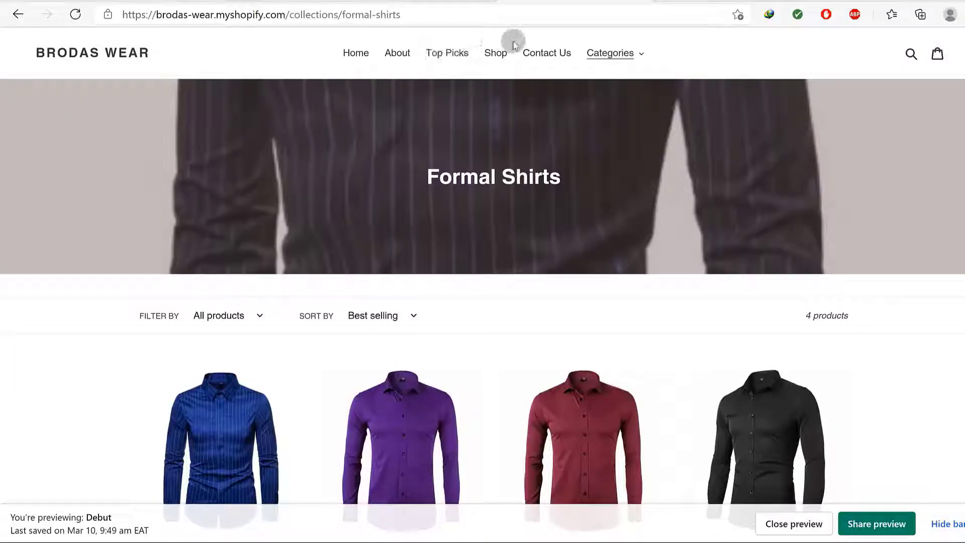
# Recheck the storefront Categories dropdown, then open the admin Settings overview
pyautogui.click(636, 52)
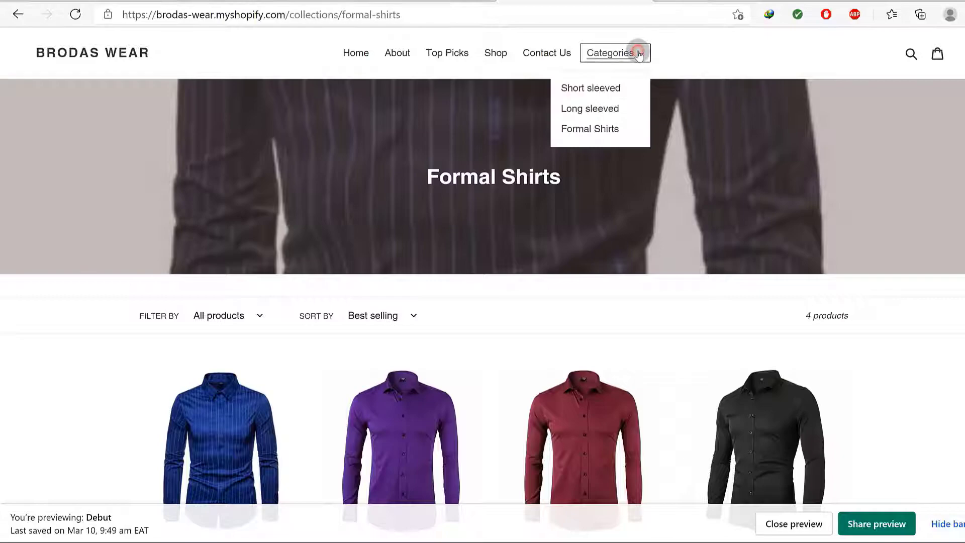
pyautogui.click(684, 70)
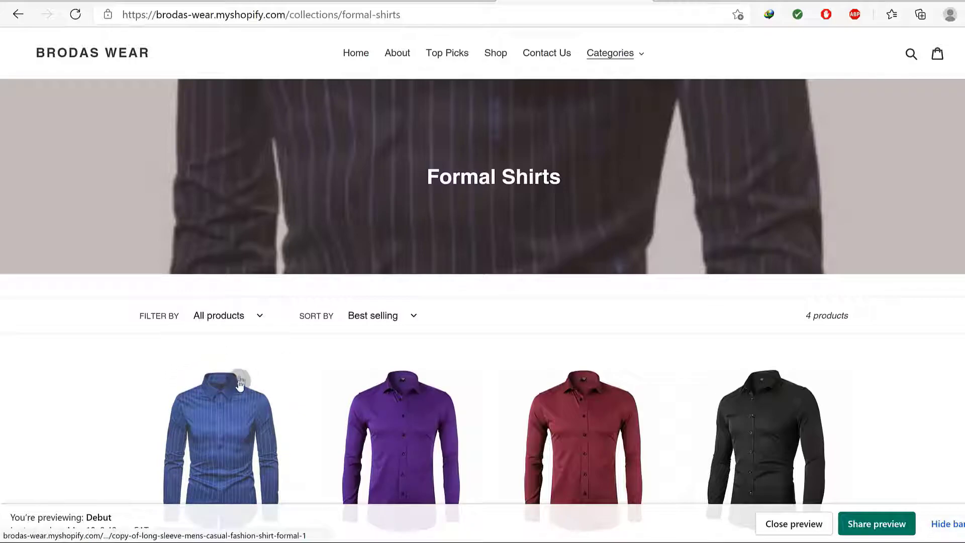
pyautogui.click(274, 2)
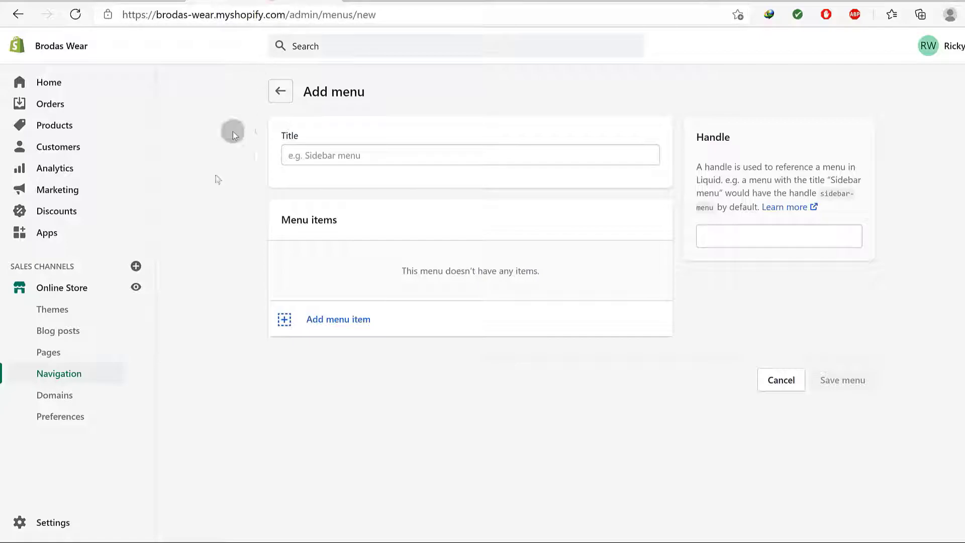
pyautogui.click(45, 523)
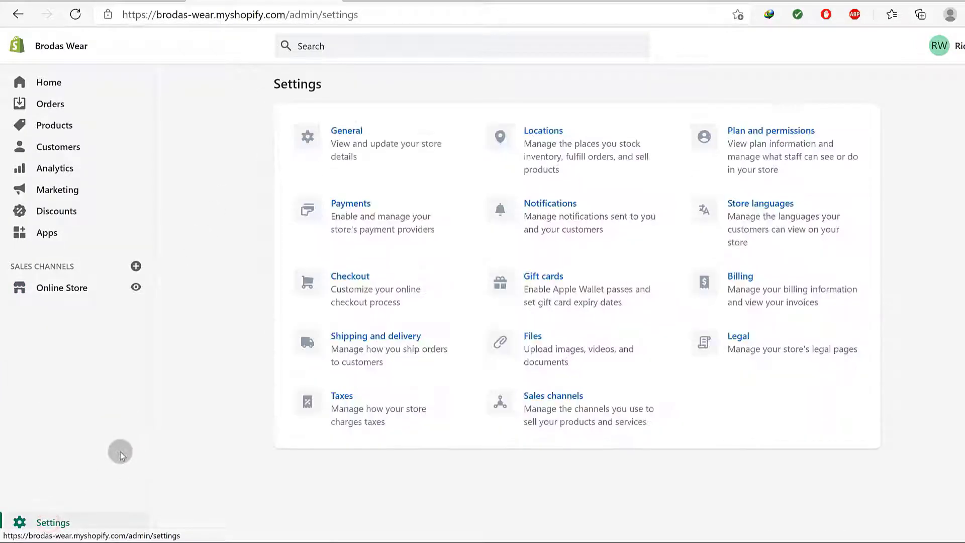
# Open Payments and review PayPal Express Checkout, third-party, alternative and manual payment sections
pyautogui.click(349, 204)
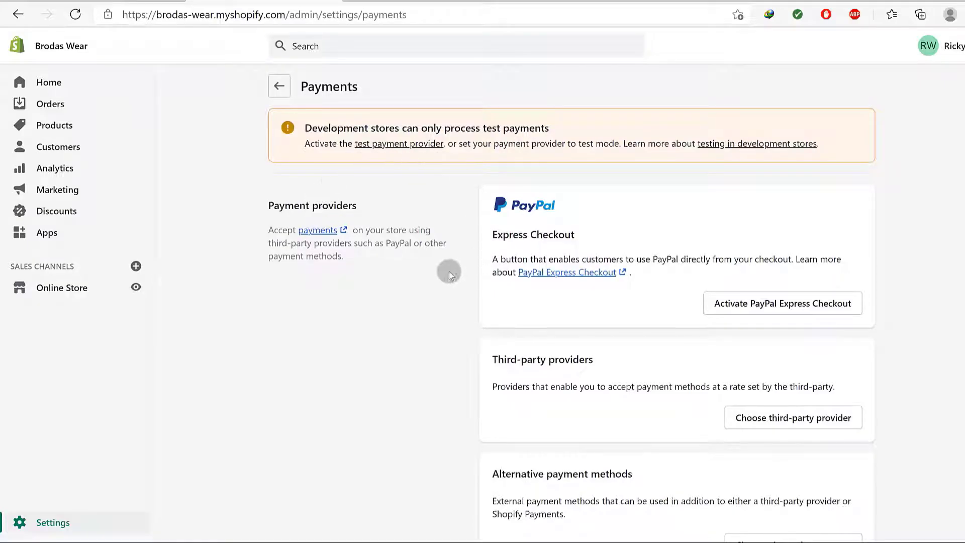
pyautogui.scroll(-4, 597, 327)
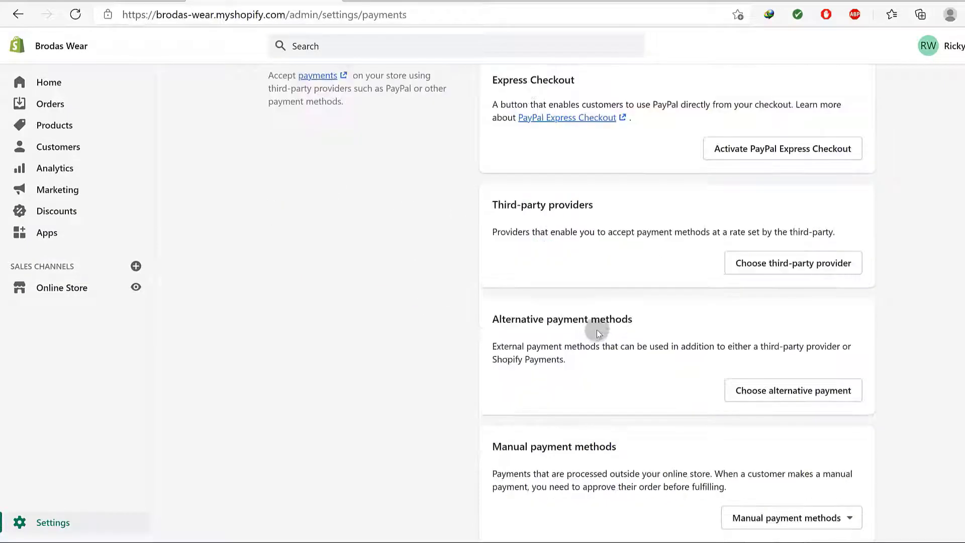
pyautogui.scroll(4, 569, 192)
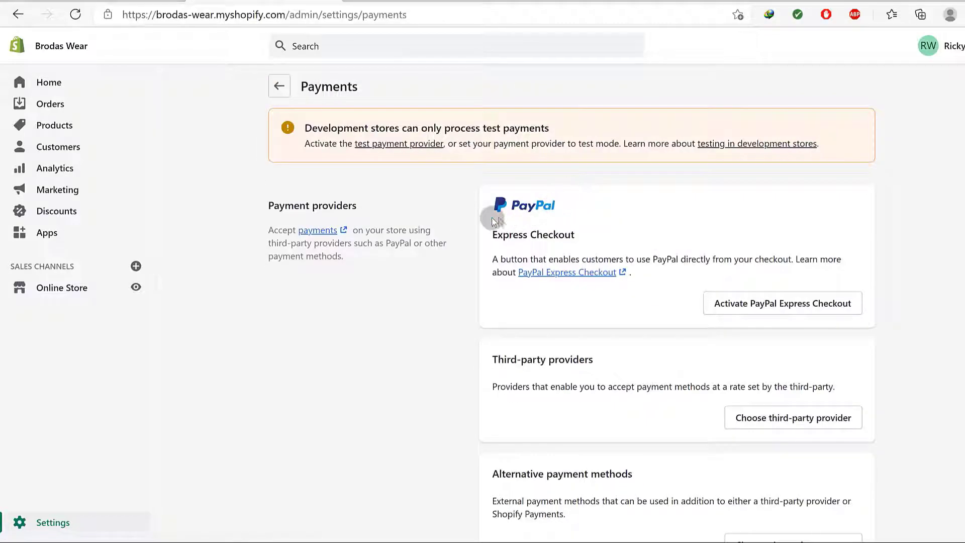
pyautogui.scroll(-2, 627, 283)
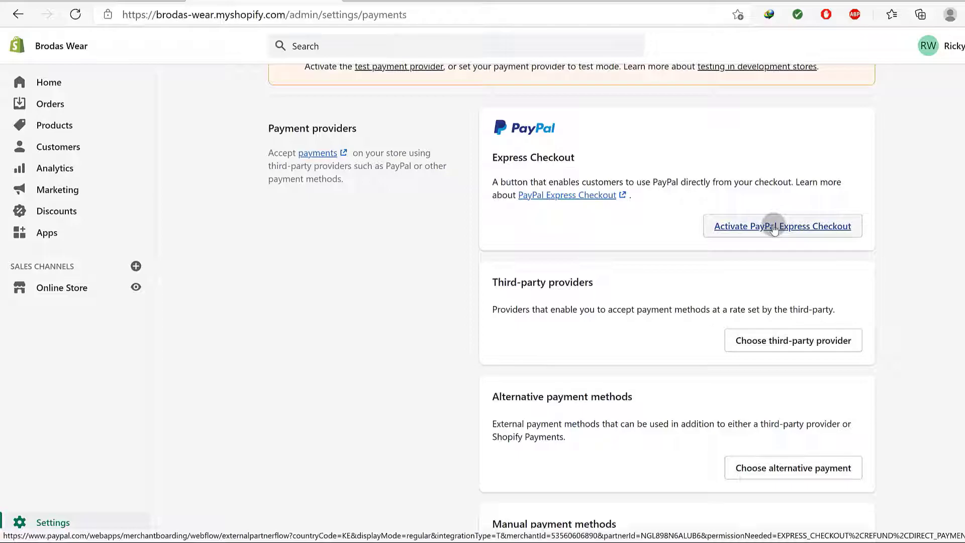
pyautogui.click(757, 228)
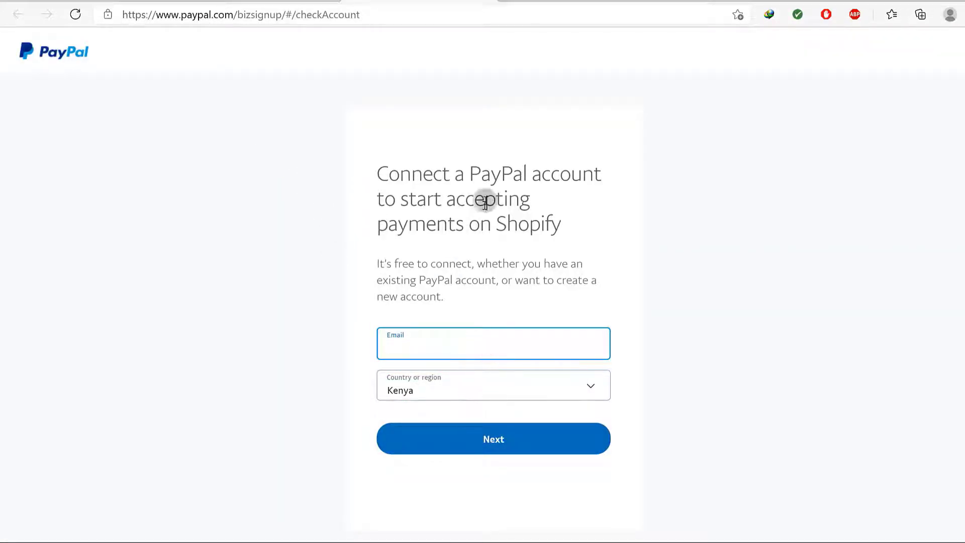
pyautogui.click(486, 1)
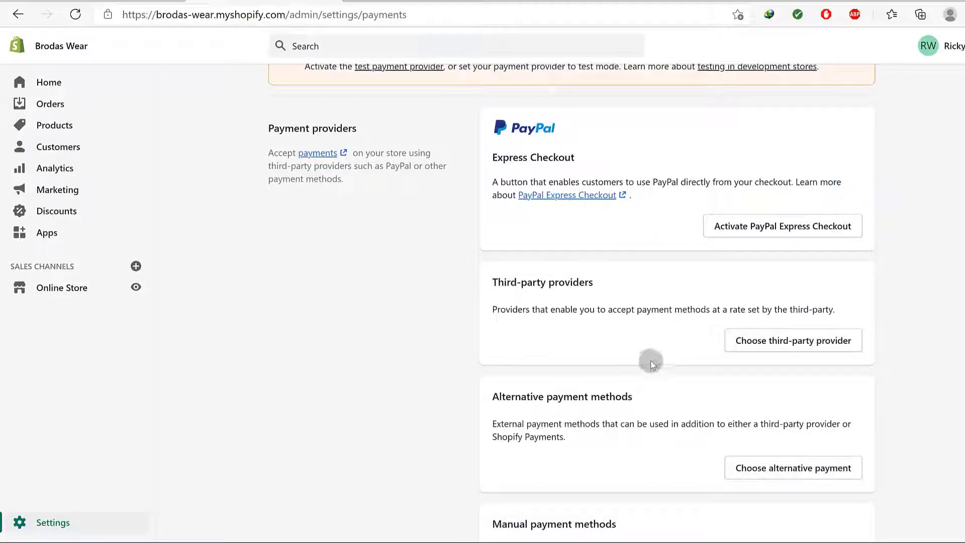
pyautogui.scroll(-1, 637, 289)
pyautogui.scroll(1, 663, 190)
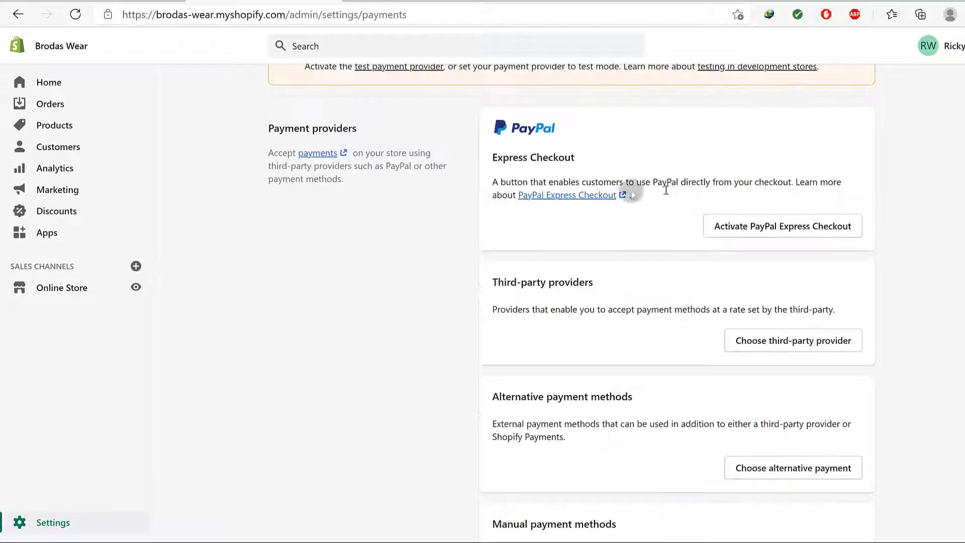
pyautogui.scroll(-2, 593, 231)
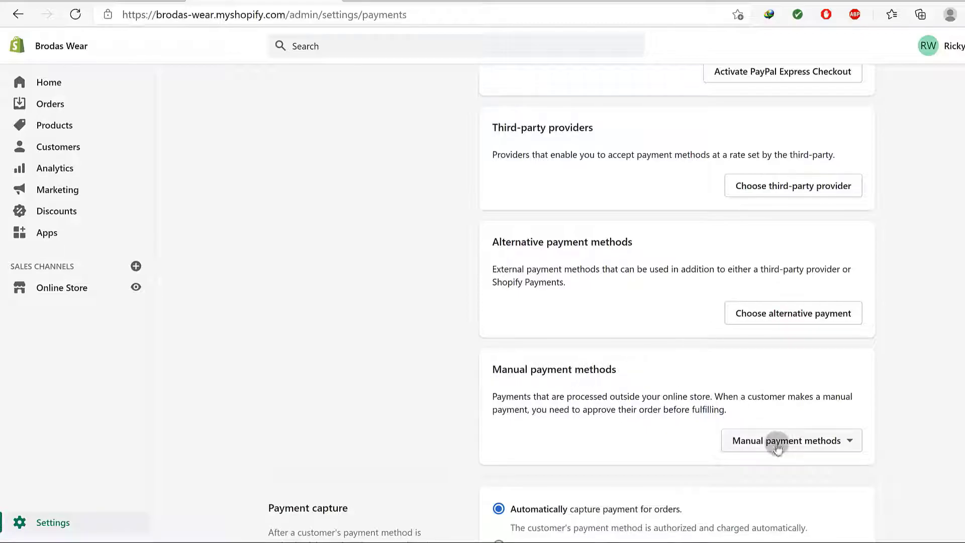
pyautogui.scroll(-3, 774, 440)
pyautogui.click(780, 292)
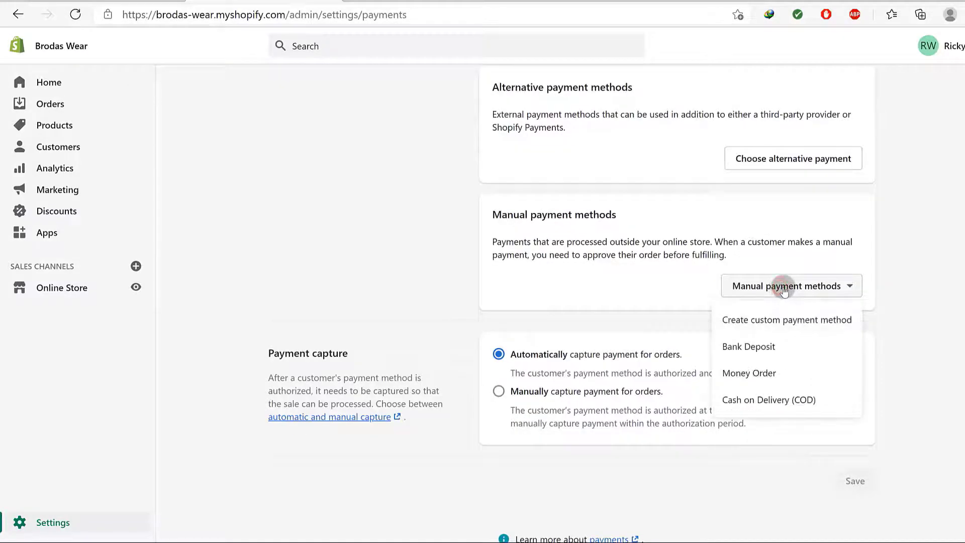
pyautogui.click(767, 404)
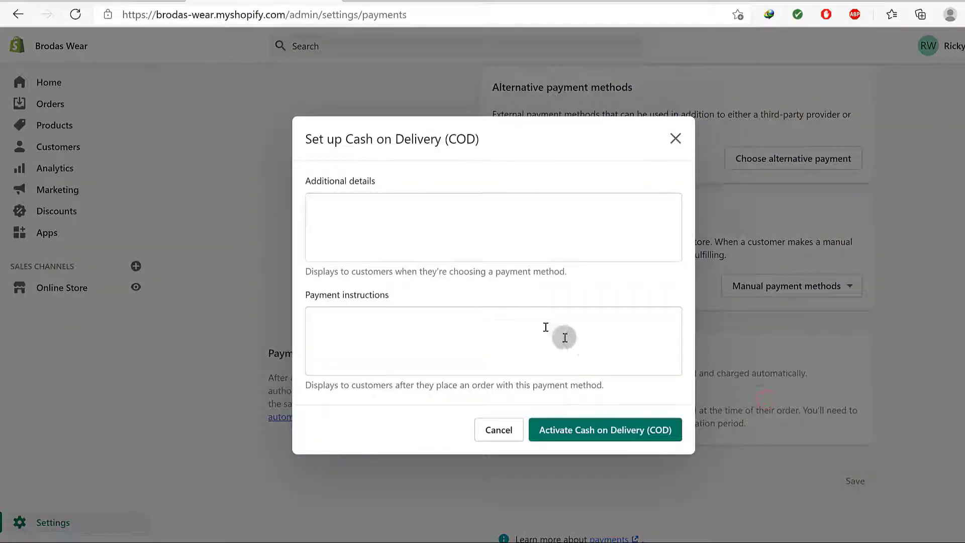
pyautogui.click(320, 214)
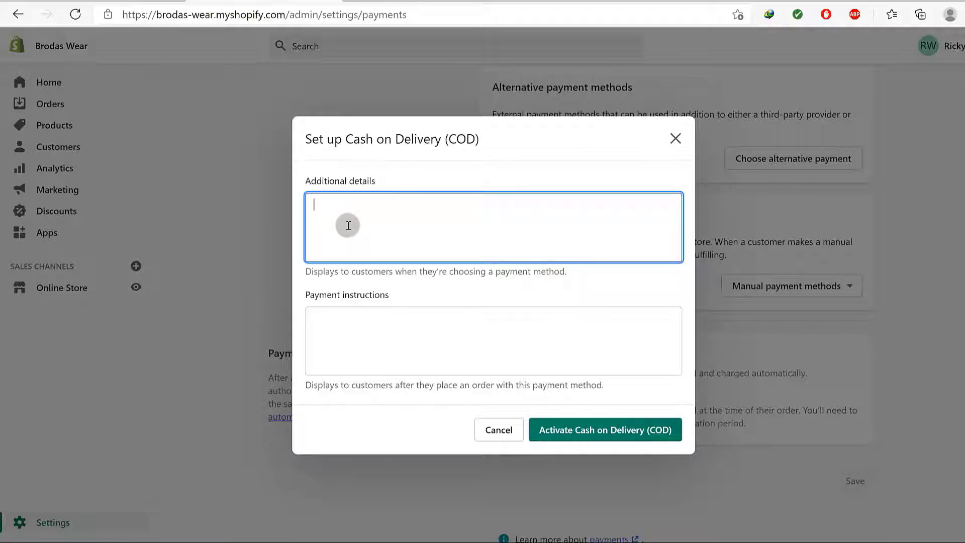
pyautogui.click(337, 334)
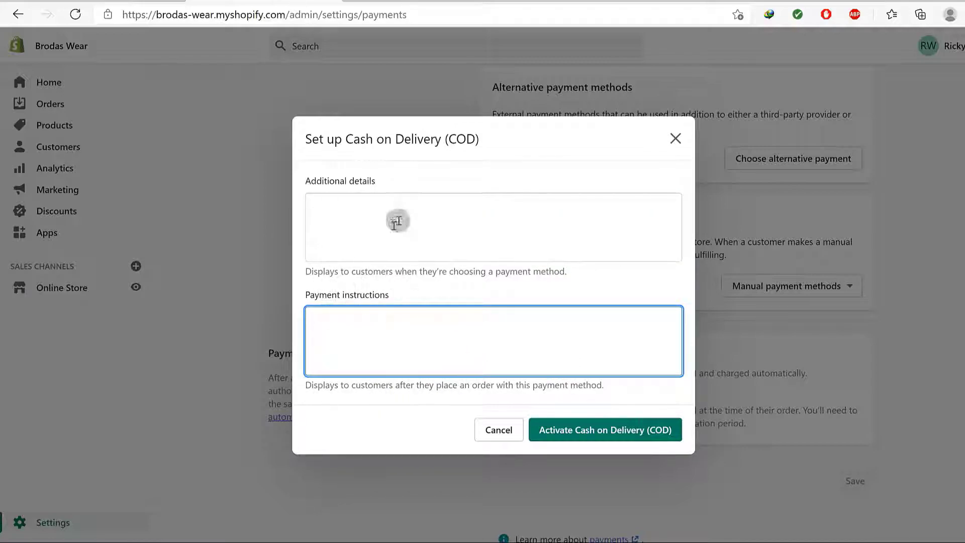
pyautogui.click(330, 210)
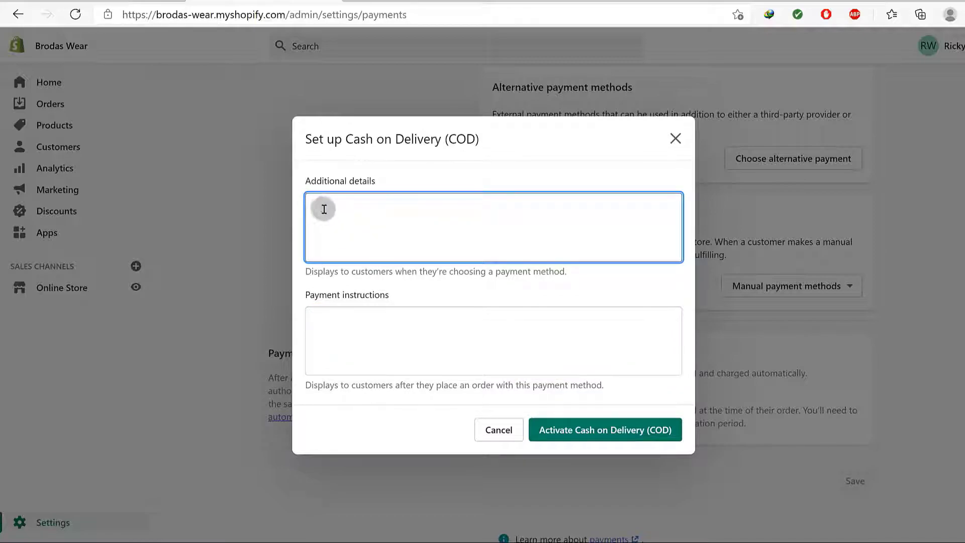
pyautogui.click(342, 320)
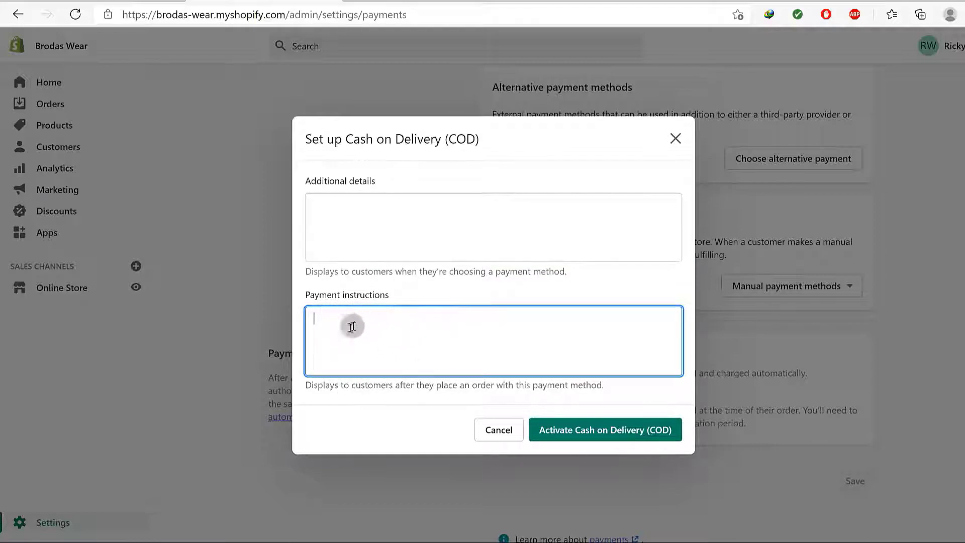
pyautogui.click(503, 428)
pyautogui.scroll(3, 831, 236)
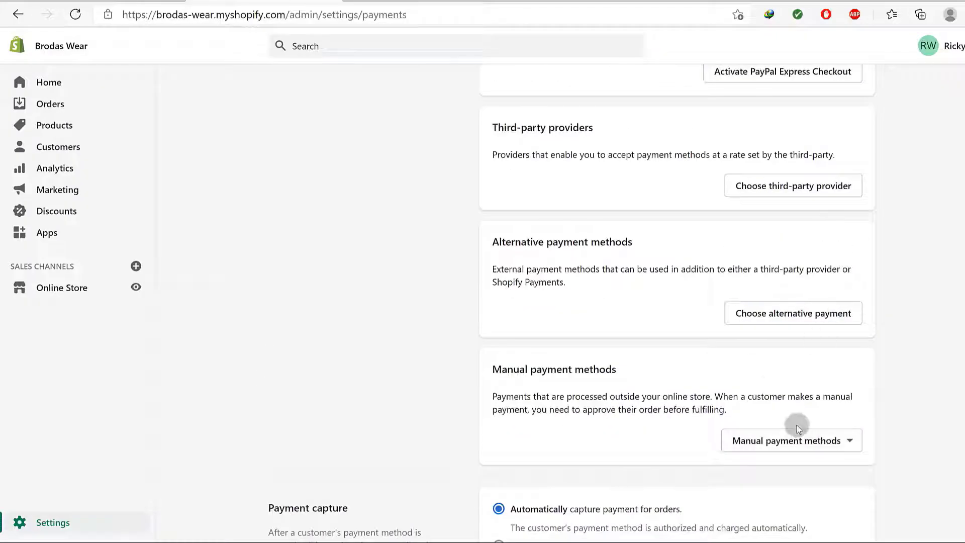
# Open the alternative payment providers list, browse the Payment methods filter, then open BitPay's setup page
pyautogui.click(772, 312)
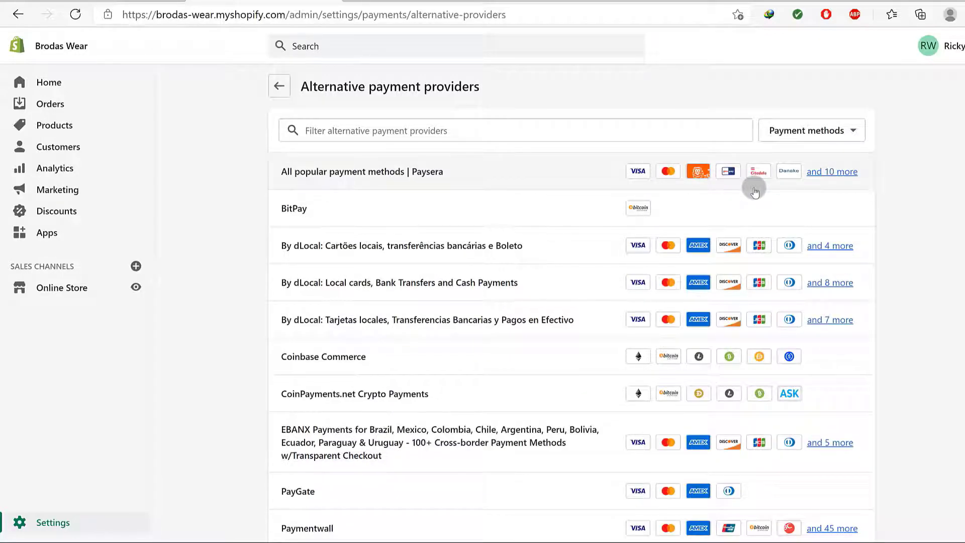
pyautogui.click(834, 132)
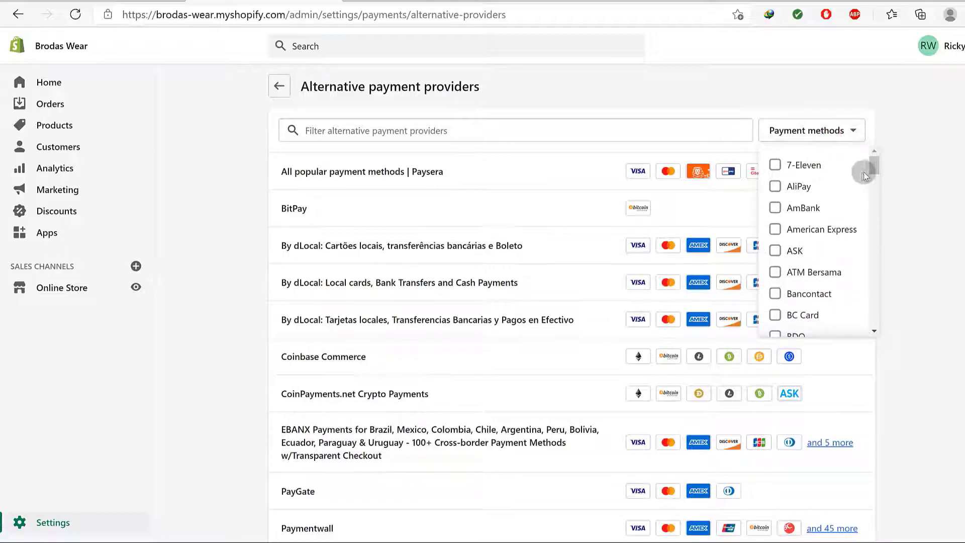
pyautogui.moveTo(873, 164); pyautogui.dragTo(877, 327)
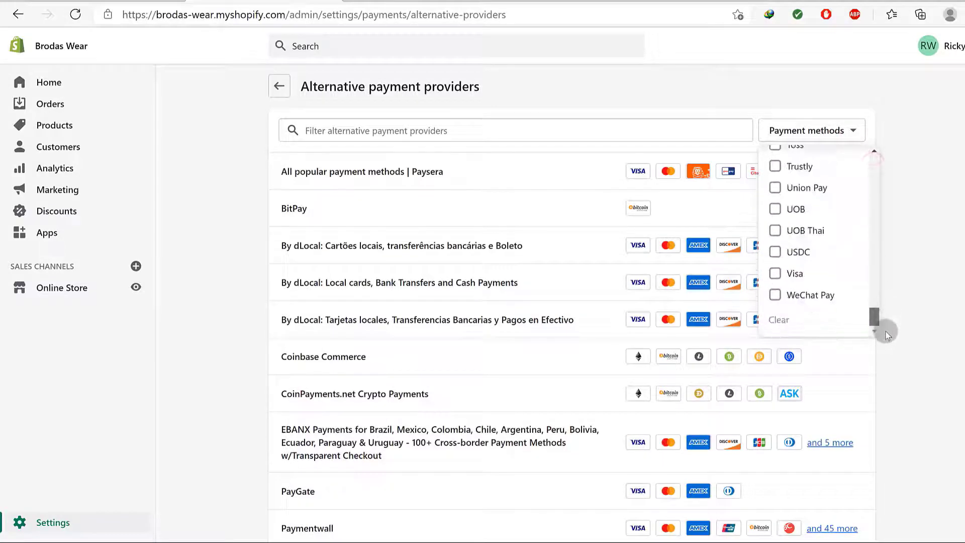
pyautogui.scroll(3, 803, 263)
pyautogui.scroll(15, 803, 263)
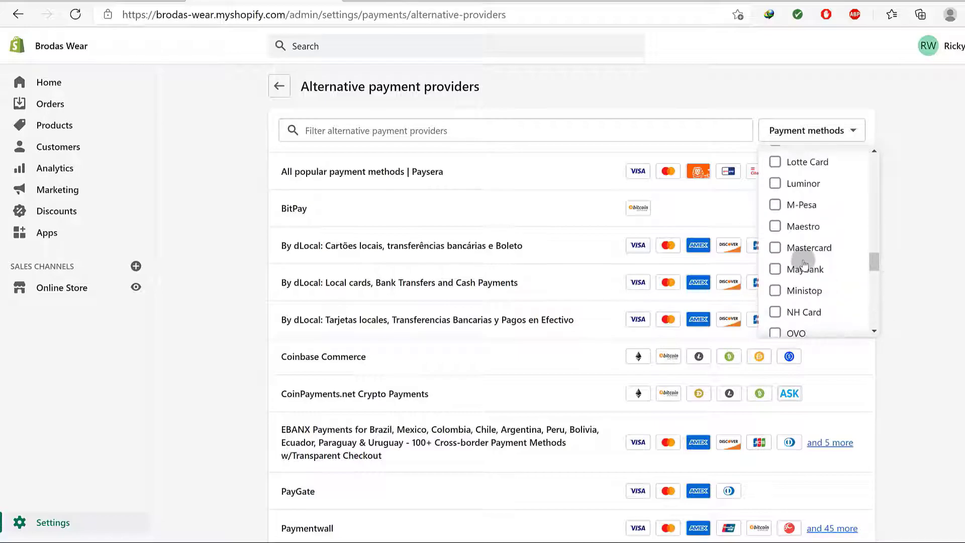
pyautogui.scroll(10, 805, 263)
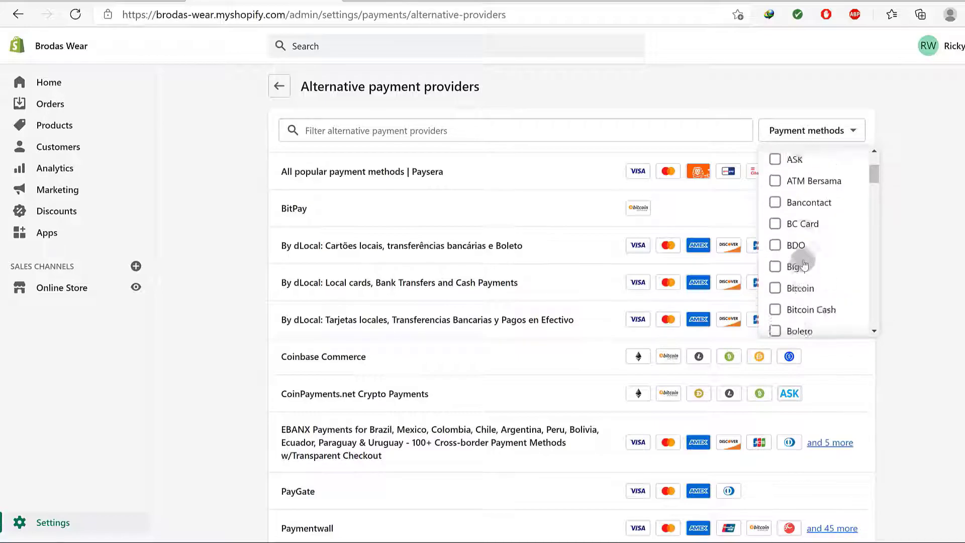
pyautogui.click(924, 248)
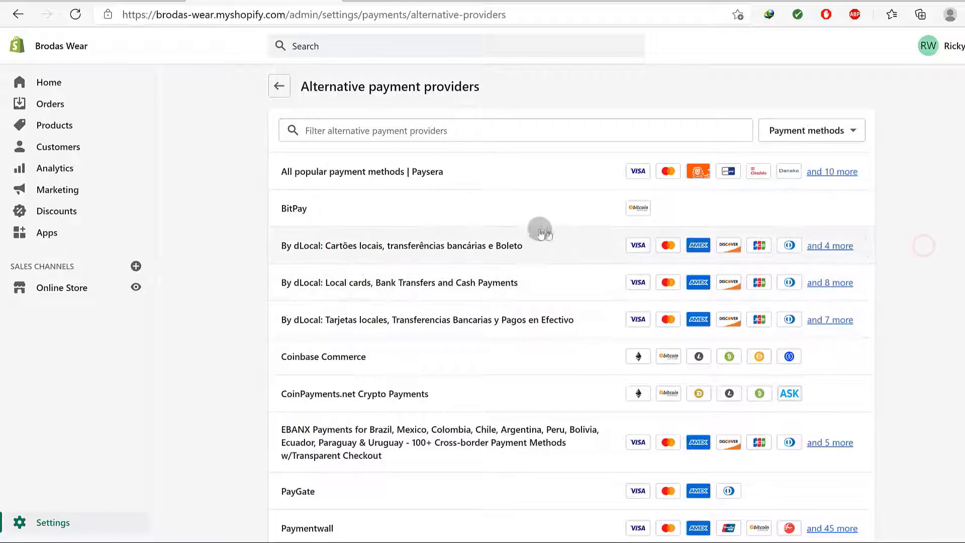
pyautogui.click(636, 208)
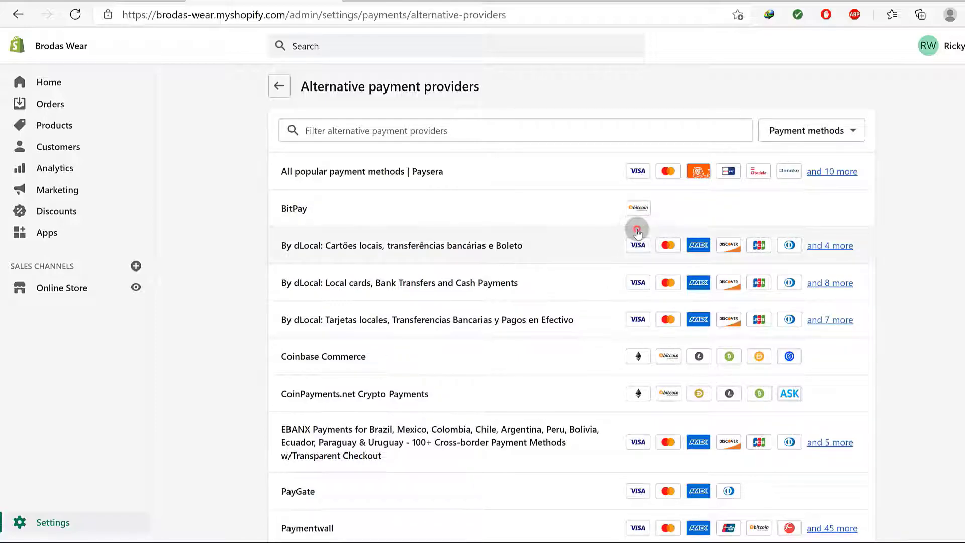
pyautogui.click(294, 209)
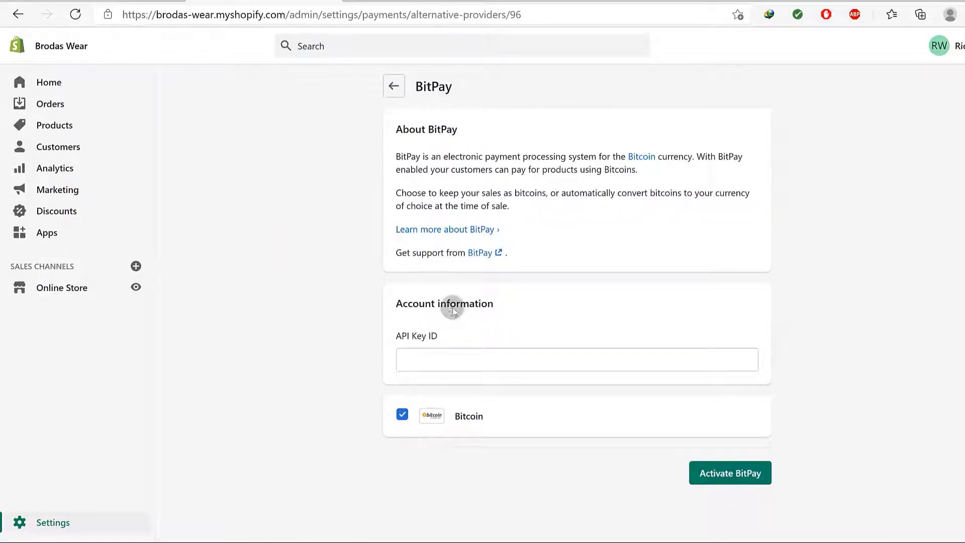
# Open BitPay's support link in a new tab, then return to the providers list without activating BitPay
pyautogui.click(426, 362)
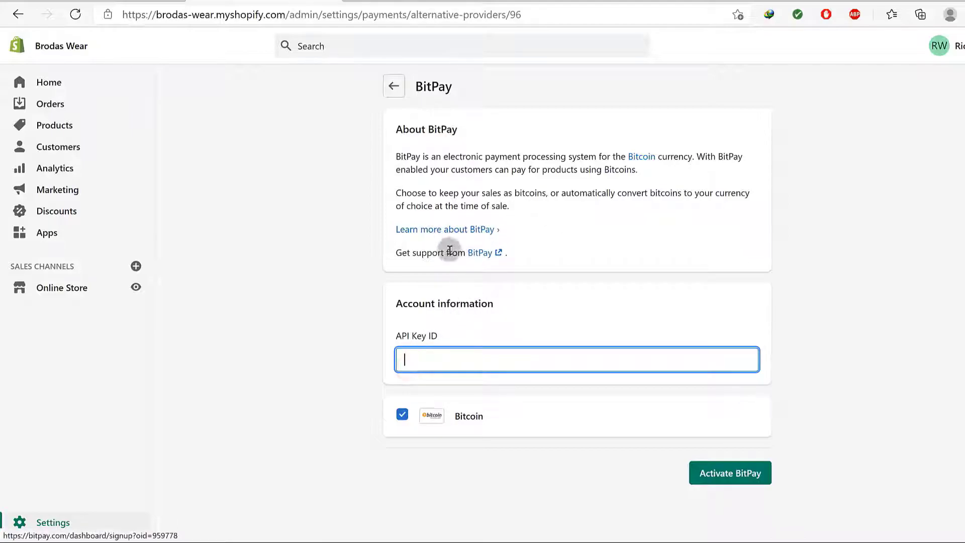
pyautogui.rightClick(480, 255)
pyautogui.click(505, 261)
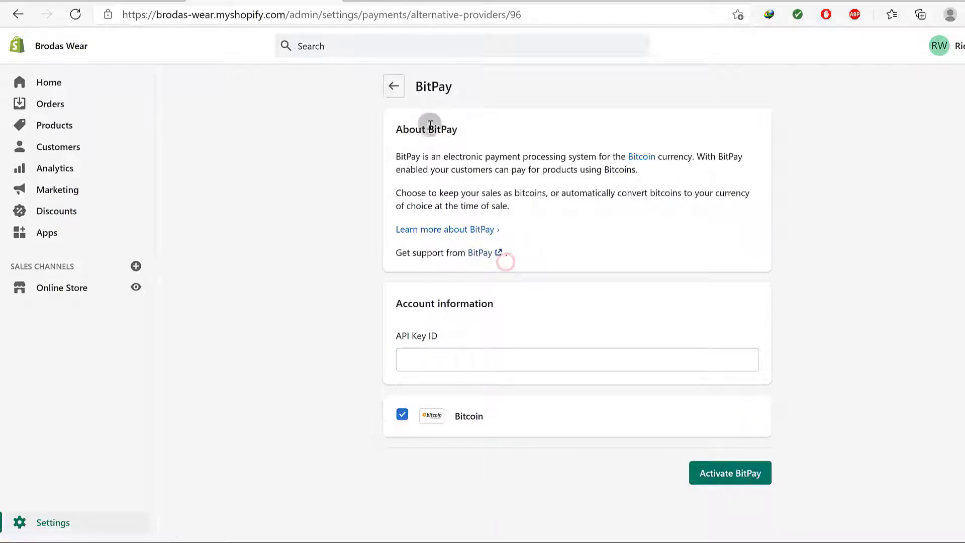
pyautogui.click(391, 1)
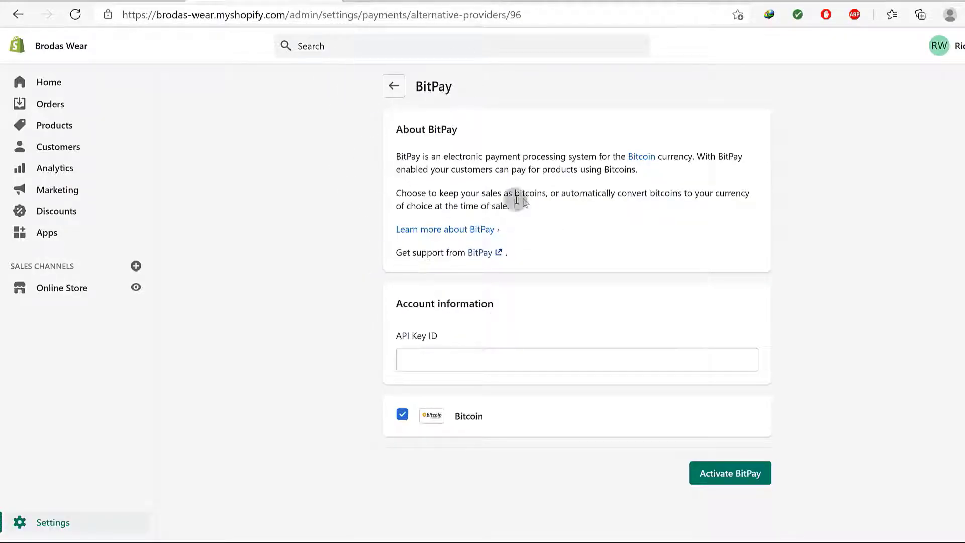
pyautogui.click(424, 359)
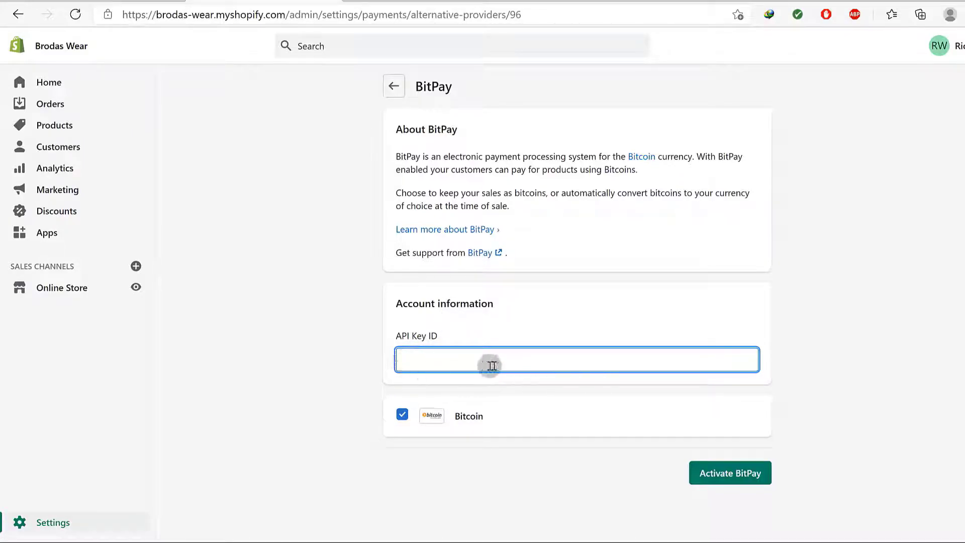
pyautogui.click(394, 86)
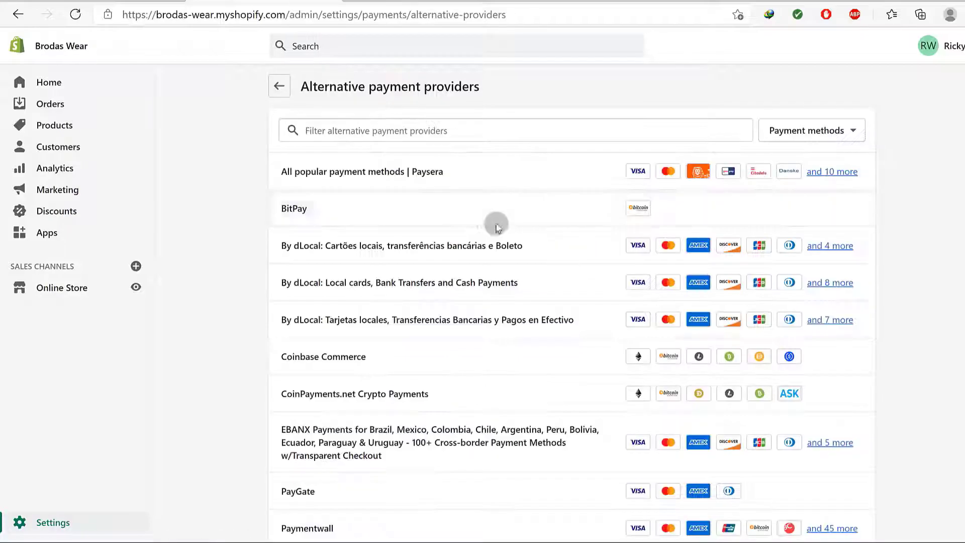
# Open Pesapal's settings page, then go back to the alternative providers list
pyautogui.scroll(-3, 382, 254)
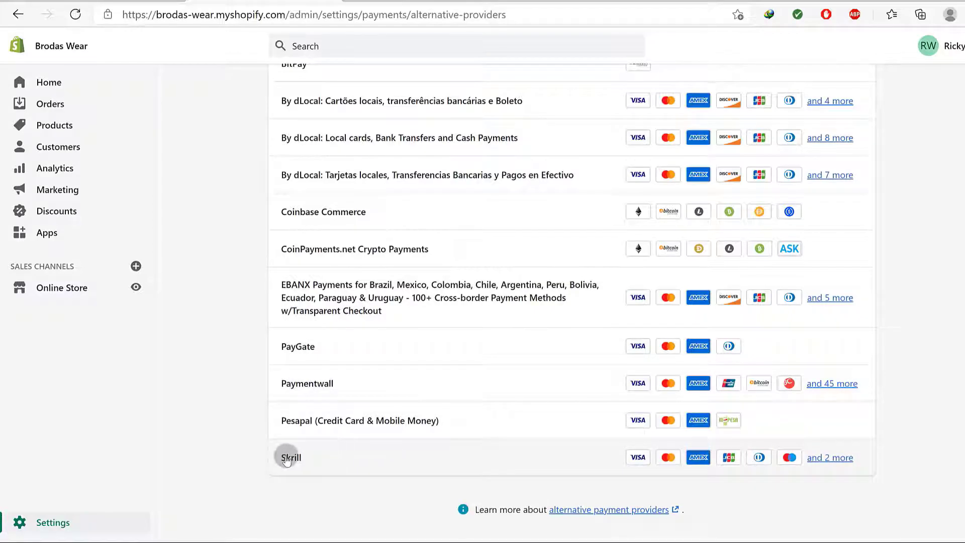
pyautogui.click(297, 421)
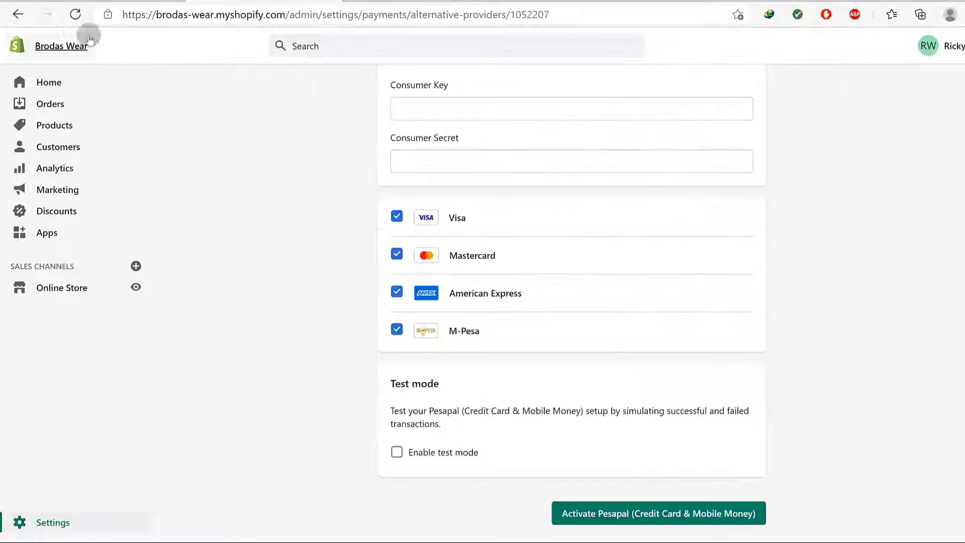
pyautogui.click(18, 15)
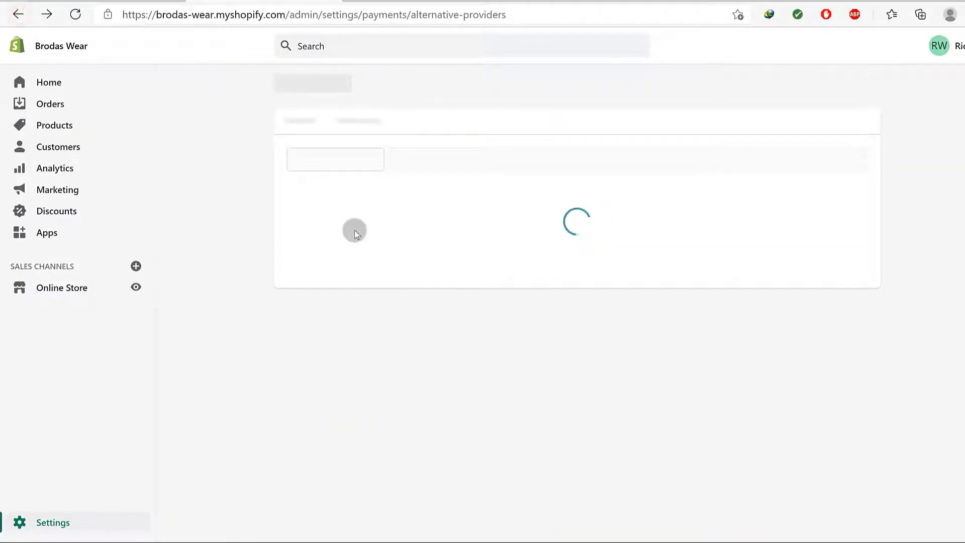
# Scroll through the alternative providers from Paysera and BitPay to Pesapal and Skrill
pyautogui.scroll(-3, 426, 294)
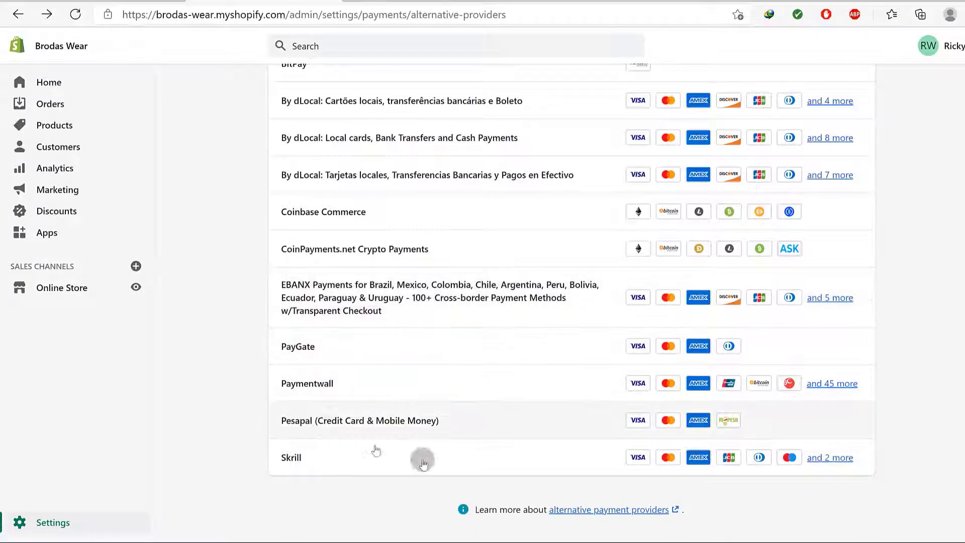
pyautogui.scroll(3, 409, 397)
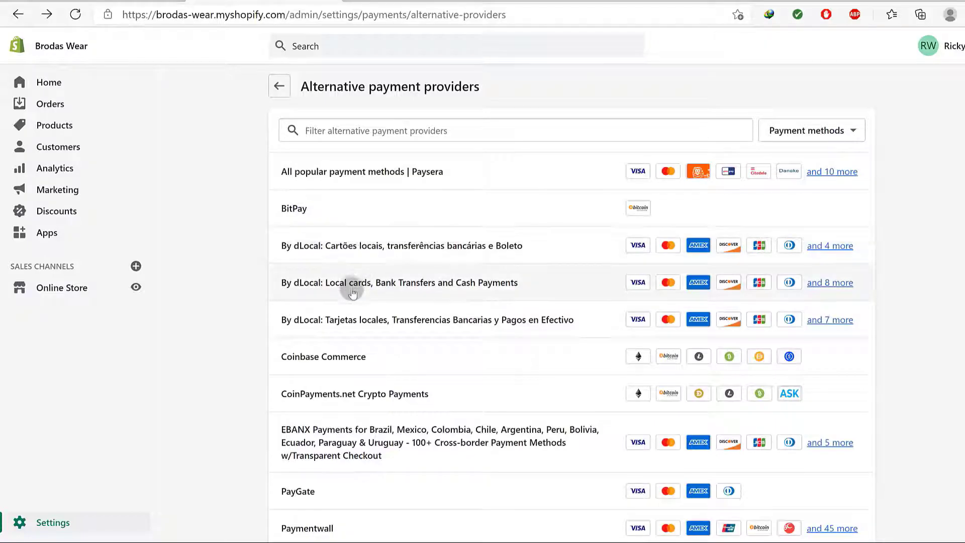
pyautogui.scroll(-3, 400, 344)
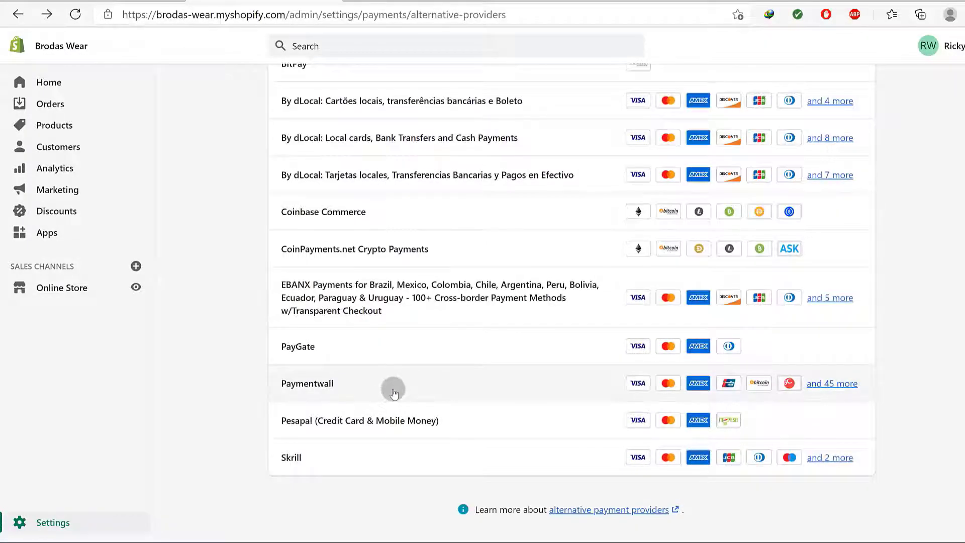
pyautogui.scroll(3, 382, 301)
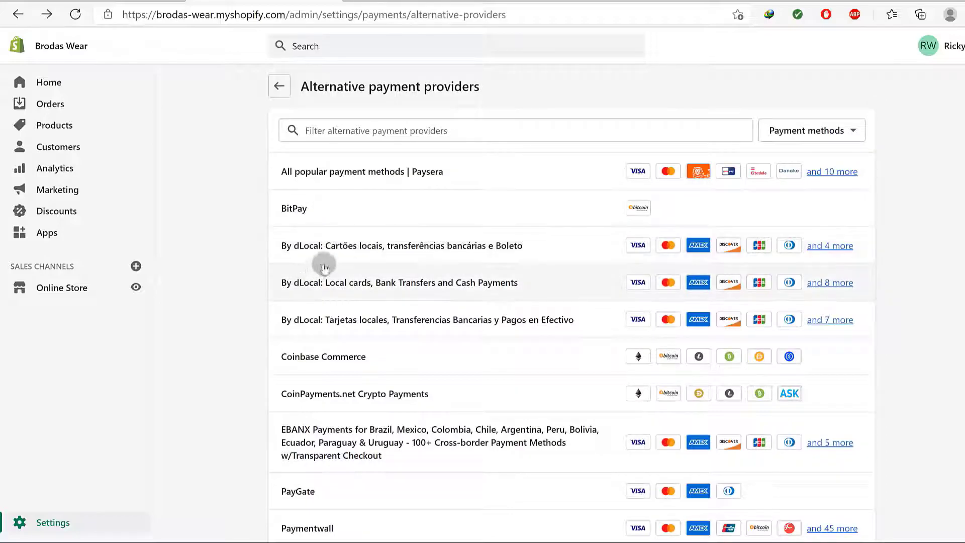
pyautogui.scroll(-3, 347, 281)
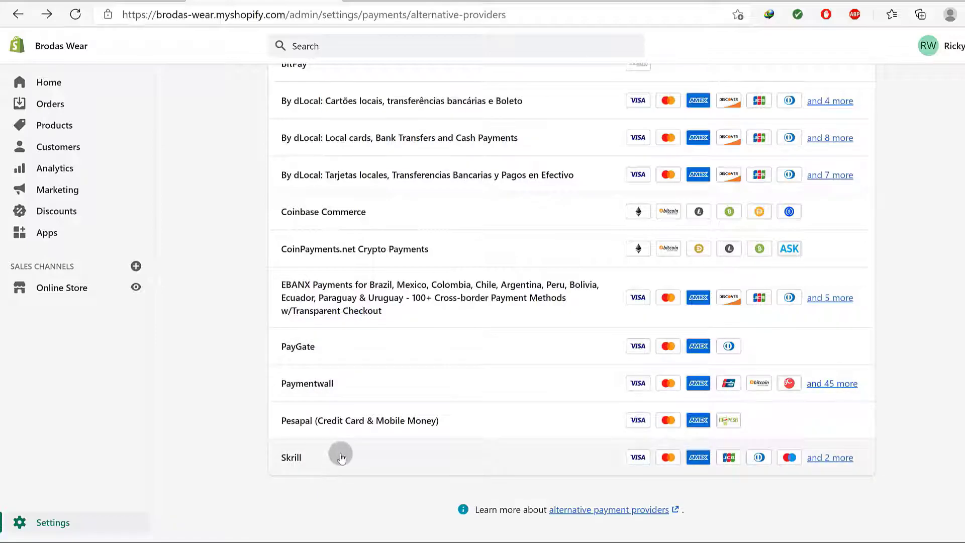
pyautogui.scroll(3, 356, 341)
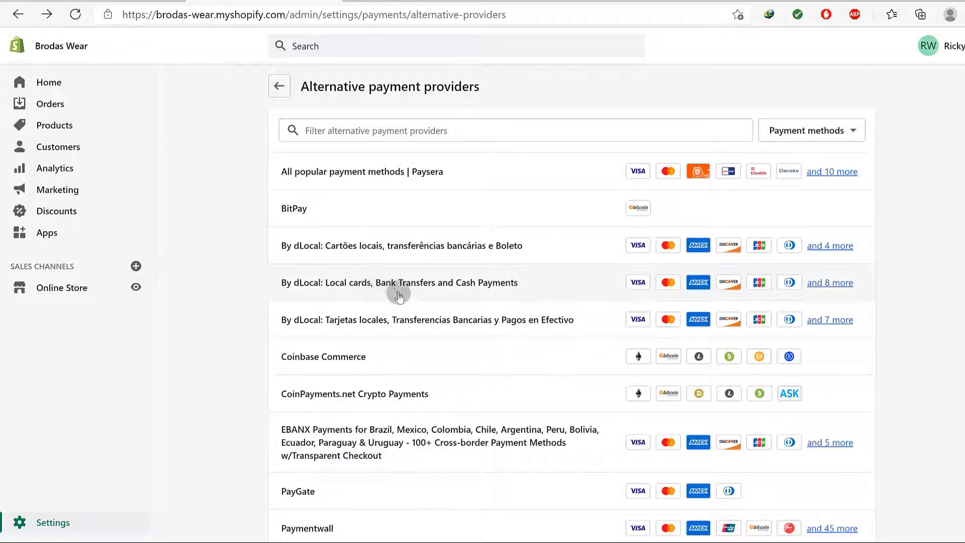
pyautogui.scroll(-2, 402, 434)
pyautogui.scroll(-1, 402, 434)
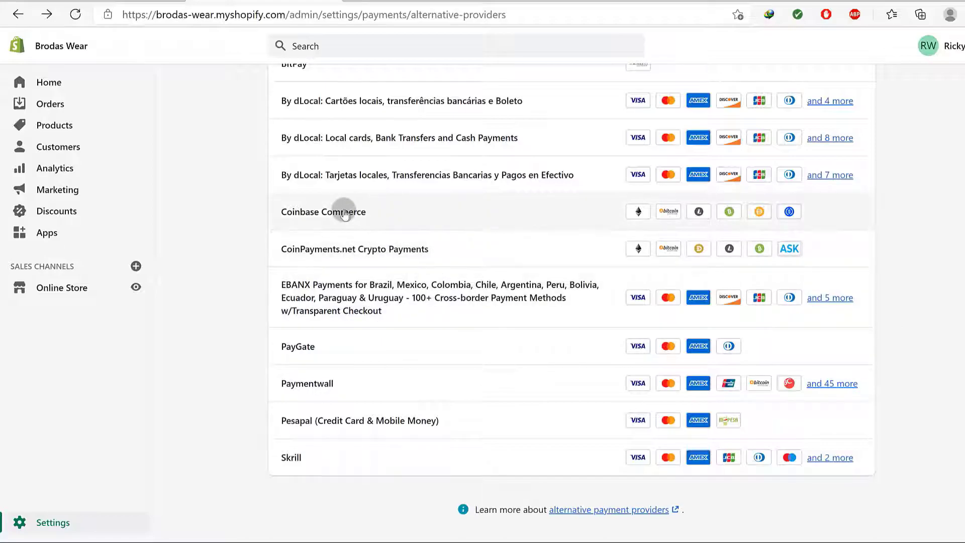
pyautogui.scroll(3, 345, 209)
pyautogui.click(279, 86)
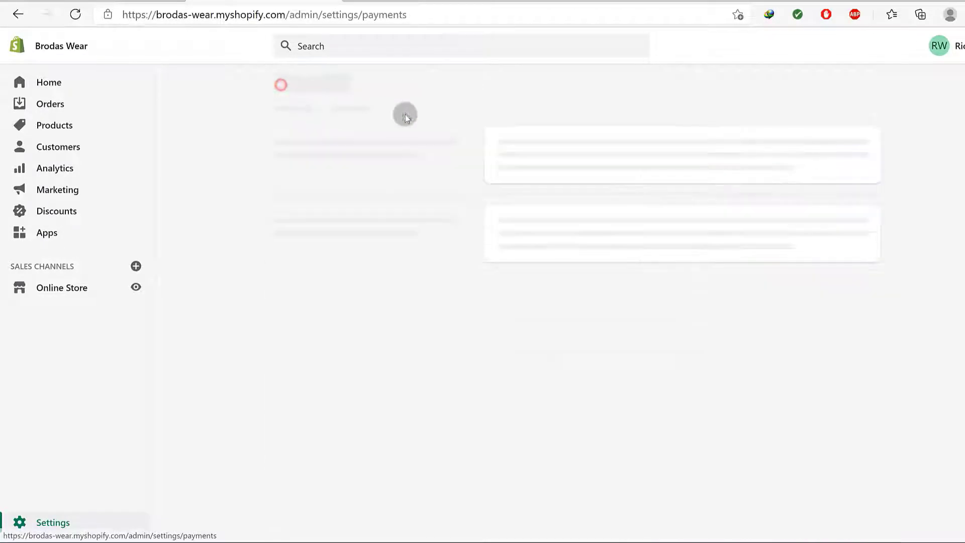
pyautogui.scroll(-6, 624, 303)
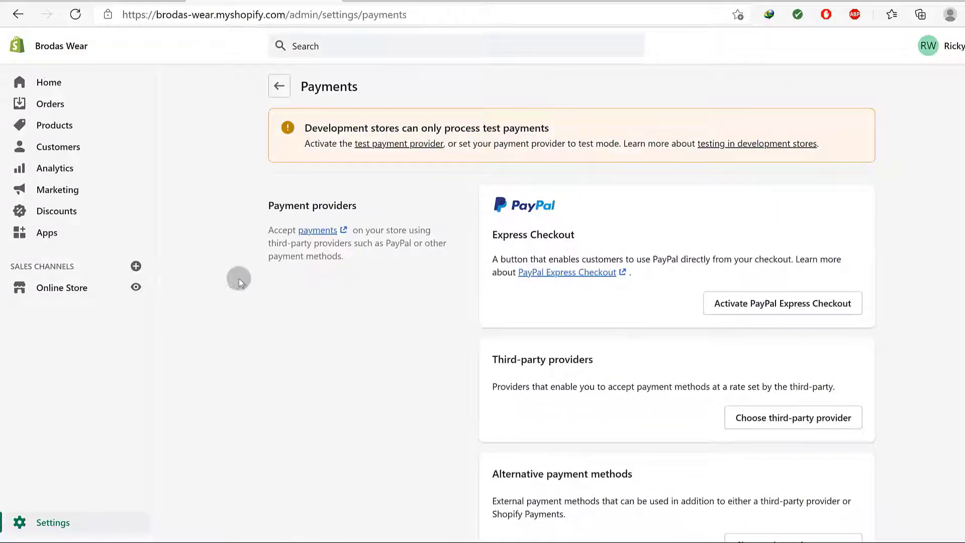
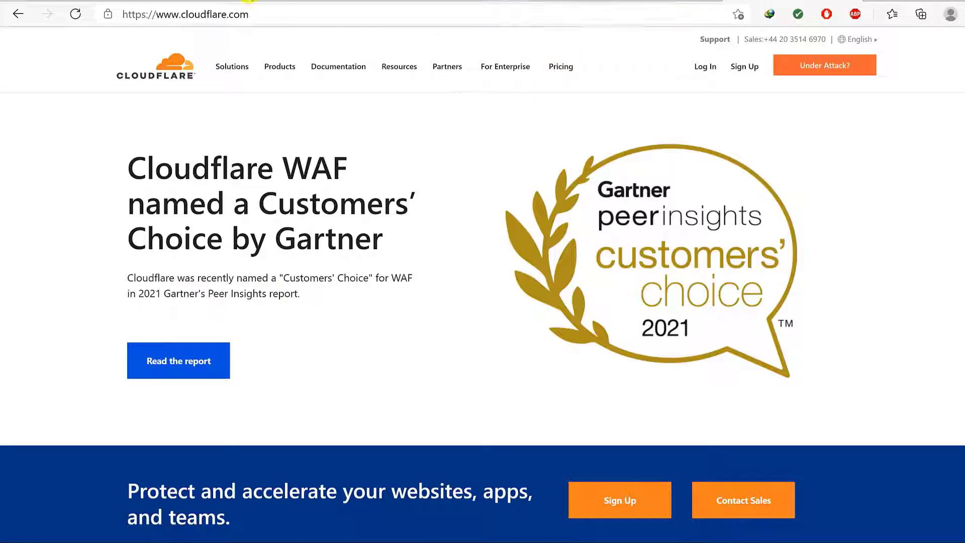
# Go to Online Store > Domains in the Brodas Wear store admin
pyautogui.click(249, 1)
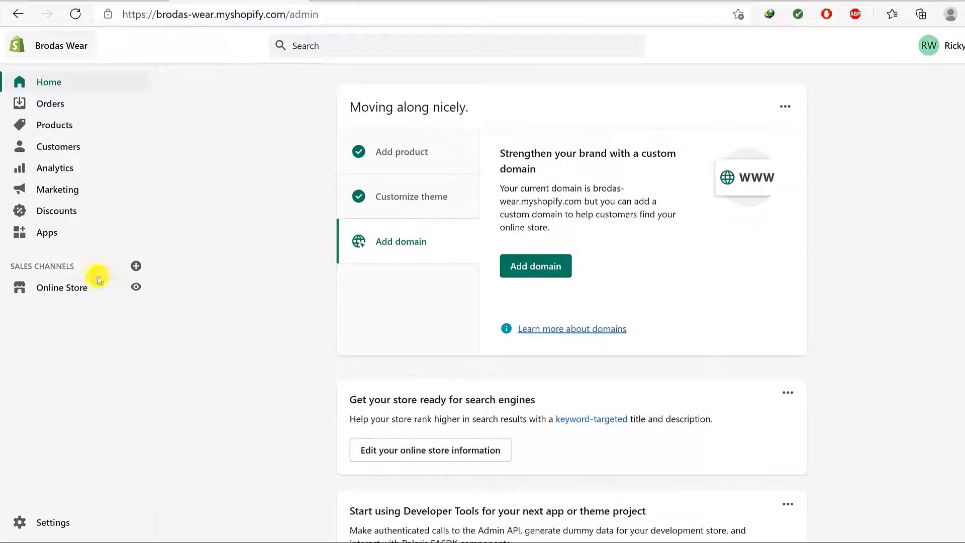
pyautogui.click(55, 287)
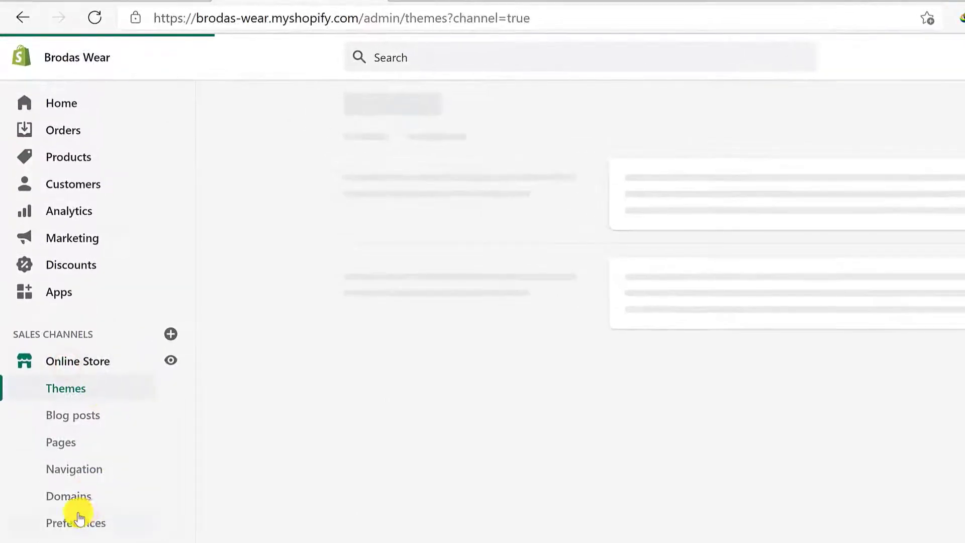
pyautogui.click(64, 498)
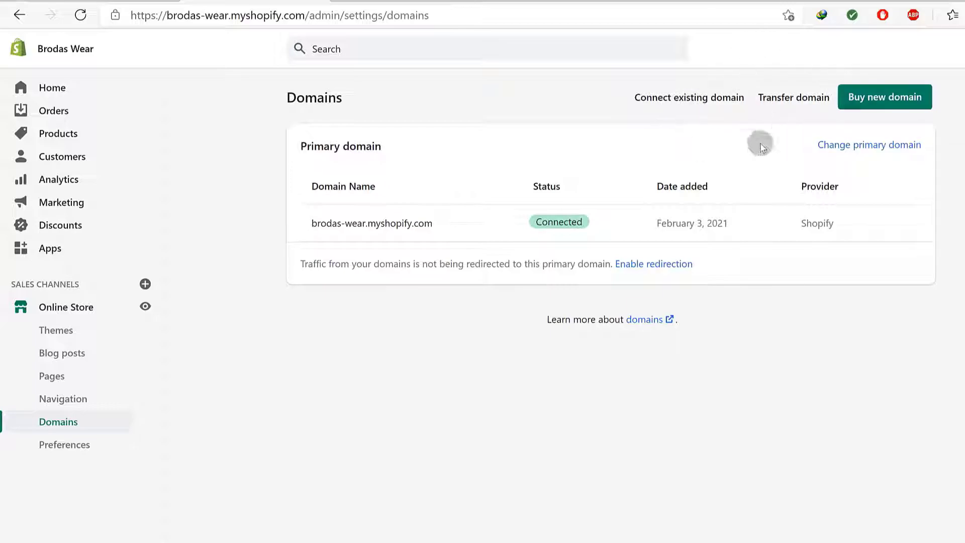
# Connect an existing domain by pasting the address, trimming it to 254.press, and submitting
pyautogui.click(680, 99)
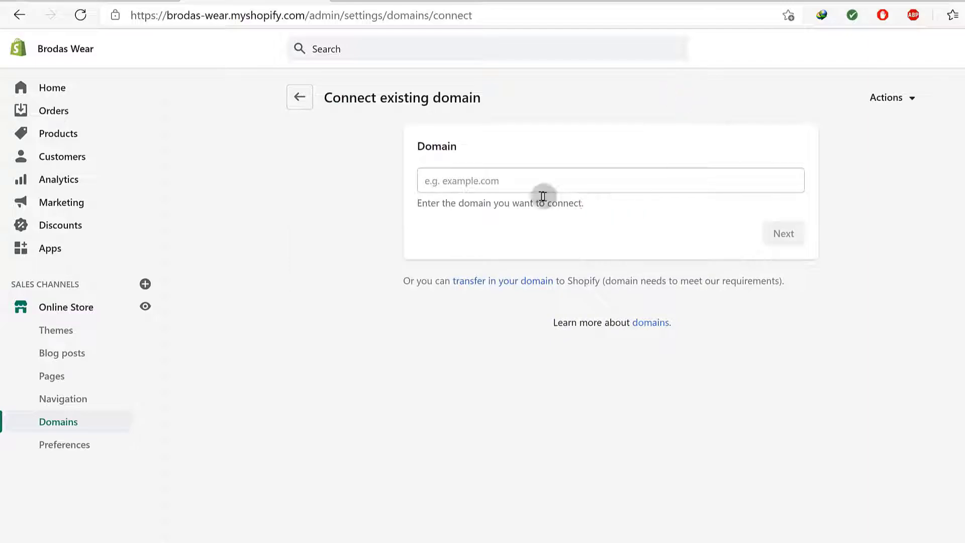
pyautogui.click(486, 174)
pyautogui.rightClick(488, 175)
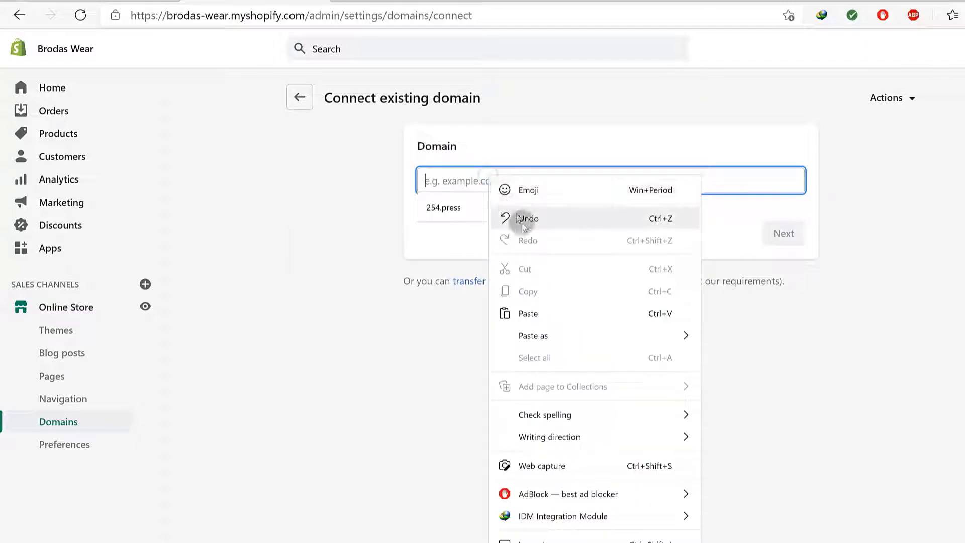
pyautogui.click(547, 313)
pyautogui.moveTo(450, 181); pyautogui.dragTo(395, 182)
pyautogui.press('BackSpace')
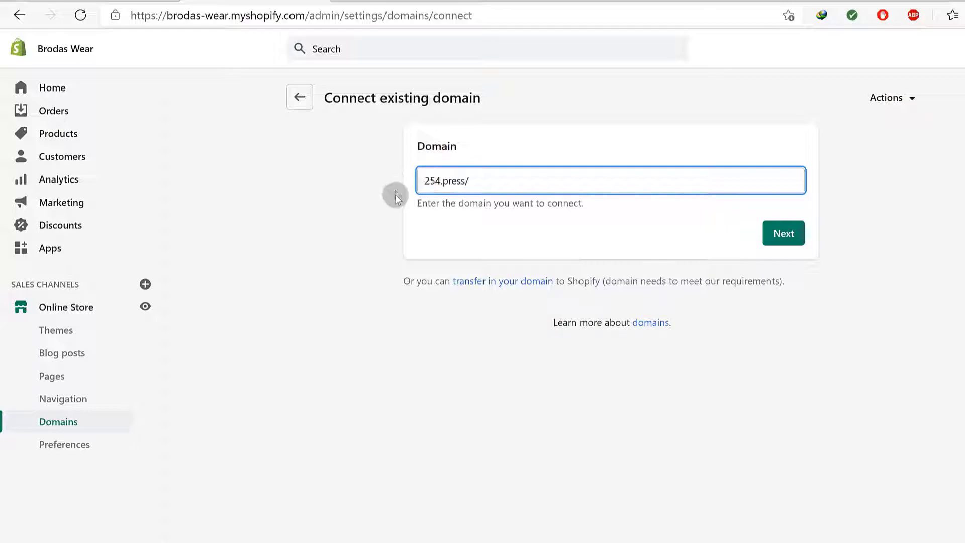
pyautogui.click(480, 177)
pyautogui.press('BackSpace')
pyautogui.click(790, 232)
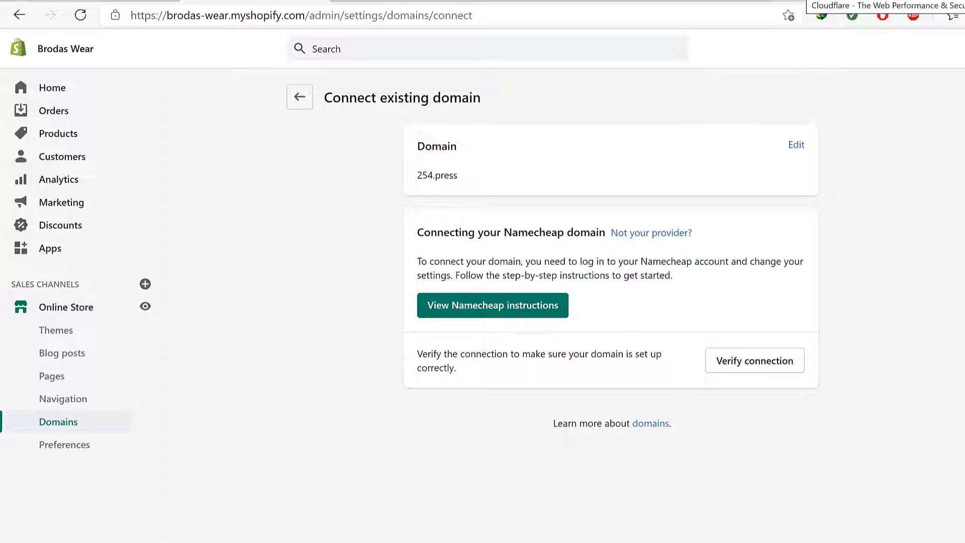
pyautogui.click(807, 1)
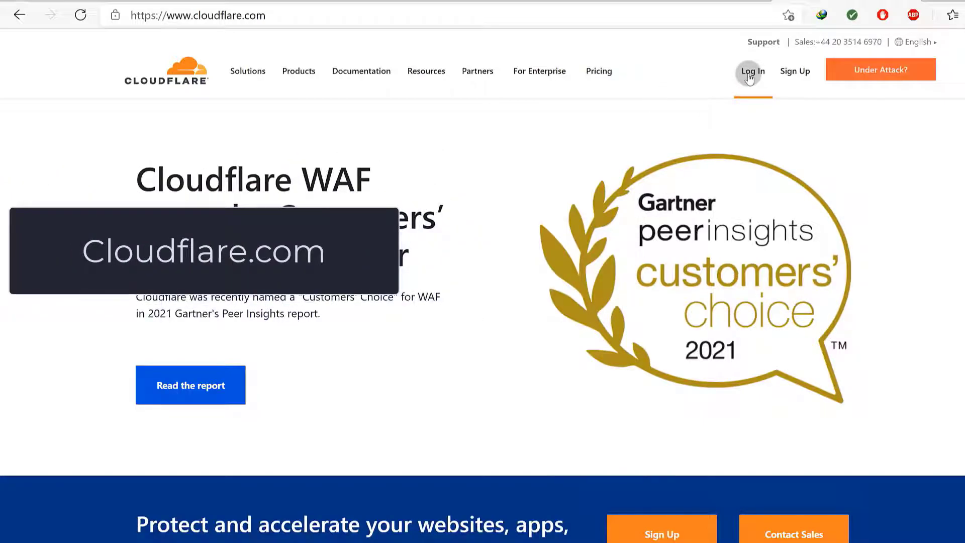
# Log in to Cloudflare and add 254.press as a new site, trimmed from the pasted address
pyautogui.click(800, 73)
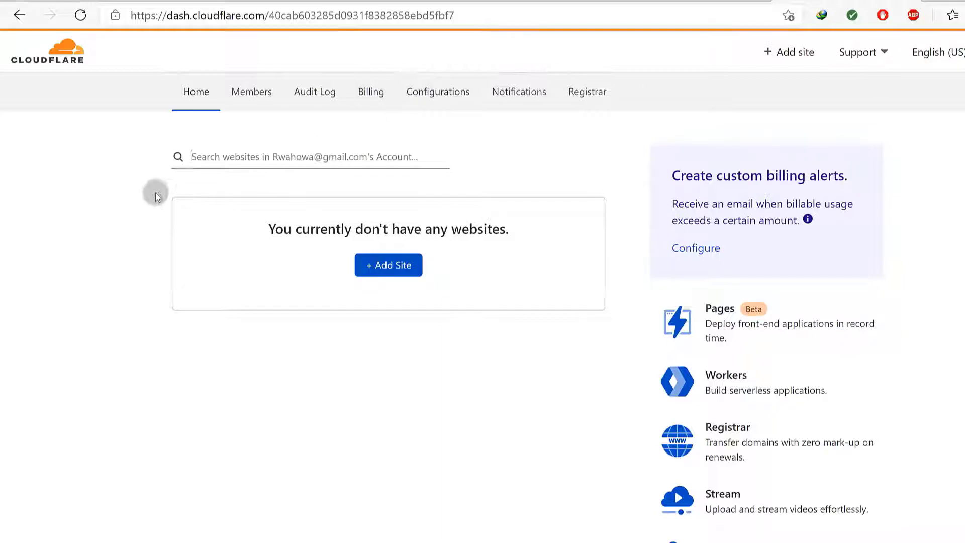
pyautogui.click(392, 267)
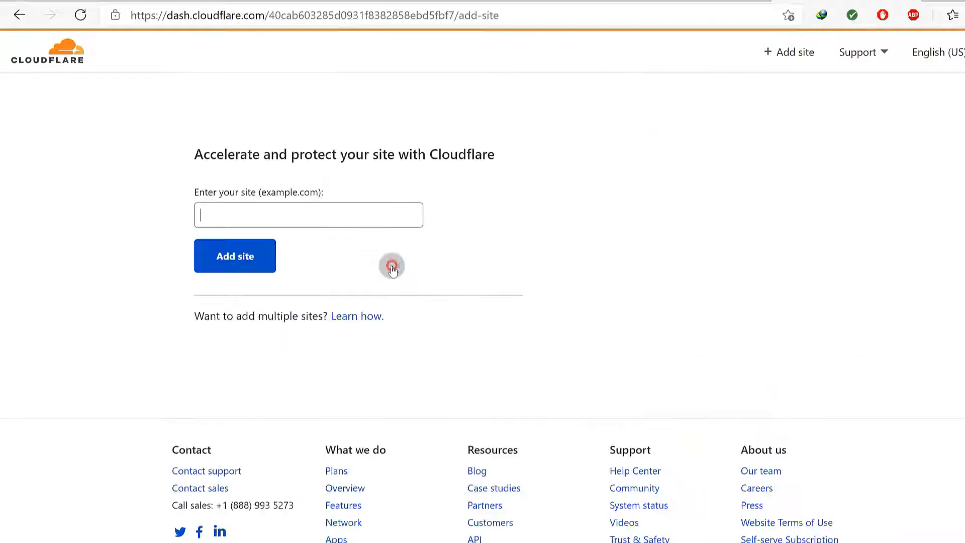
pyautogui.rightClick(343, 216)
pyautogui.click(388, 333)
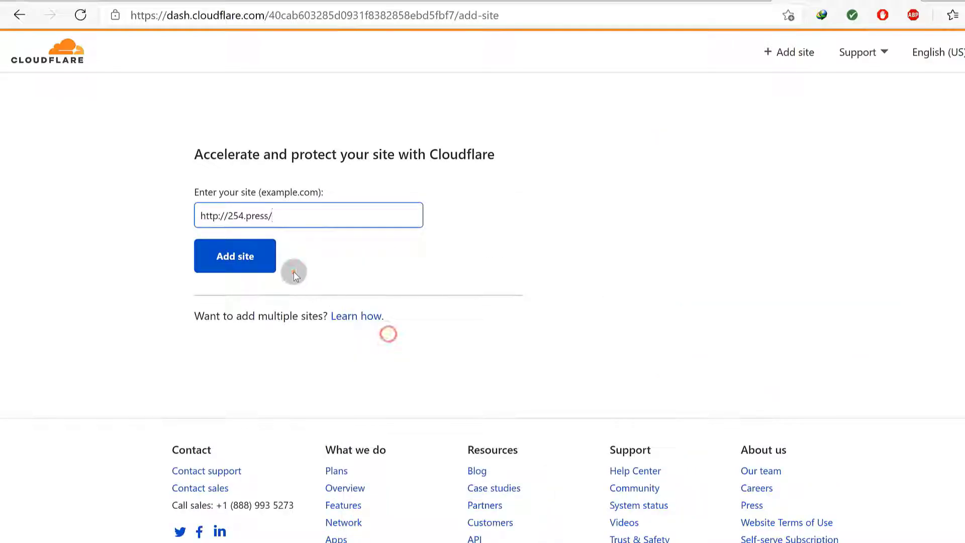
pyautogui.moveTo(228, 215); pyautogui.dragTo(192, 217)
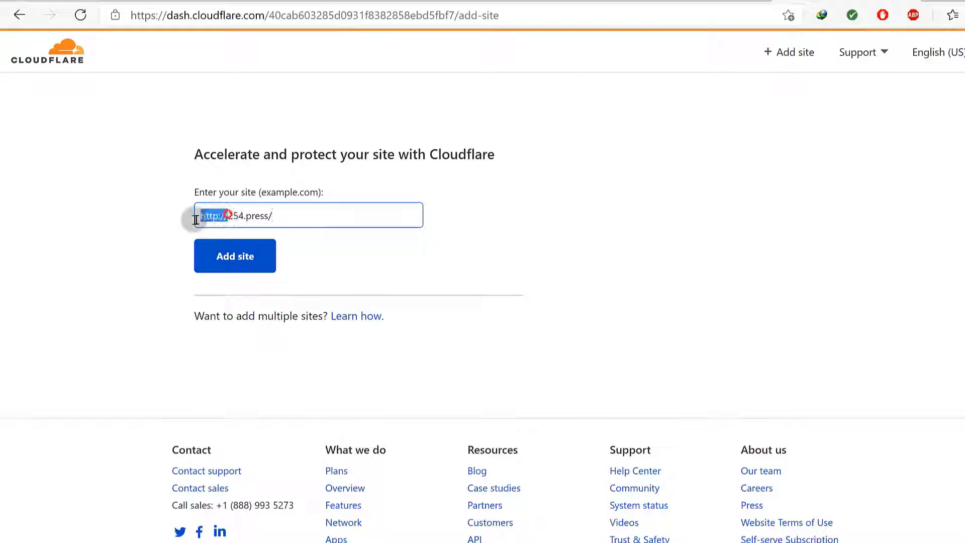
pyautogui.click(255, 214)
pyautogui.click(242, 253)
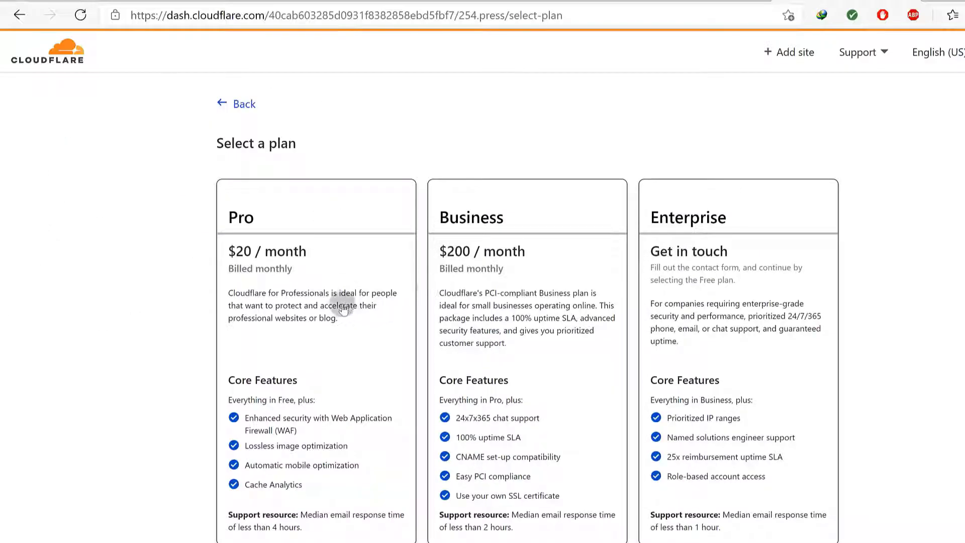
# Choose Cloudflare's Free $0 plan for 254.press and continue
pyautogui.scroll(-5, 782, 274)
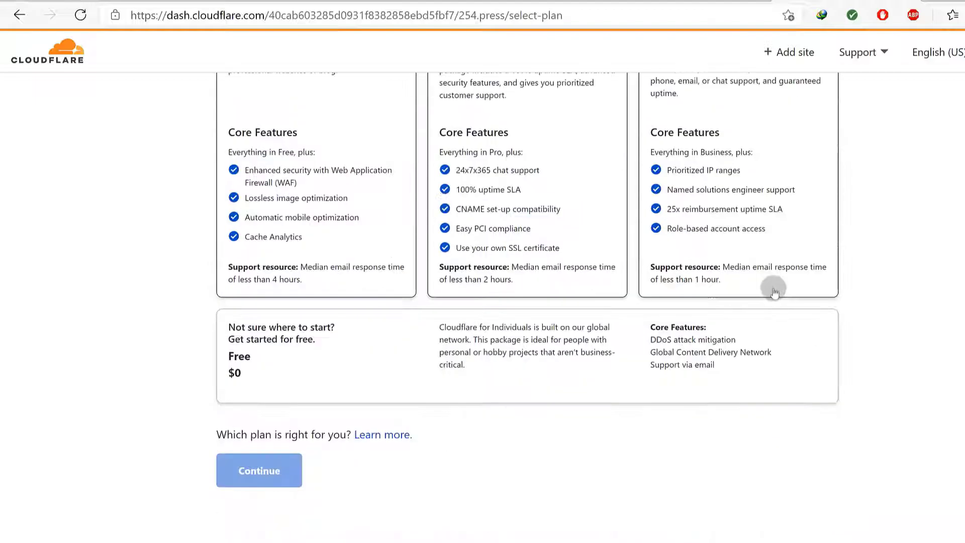
pyautogui.scroll(2, 771, 287)
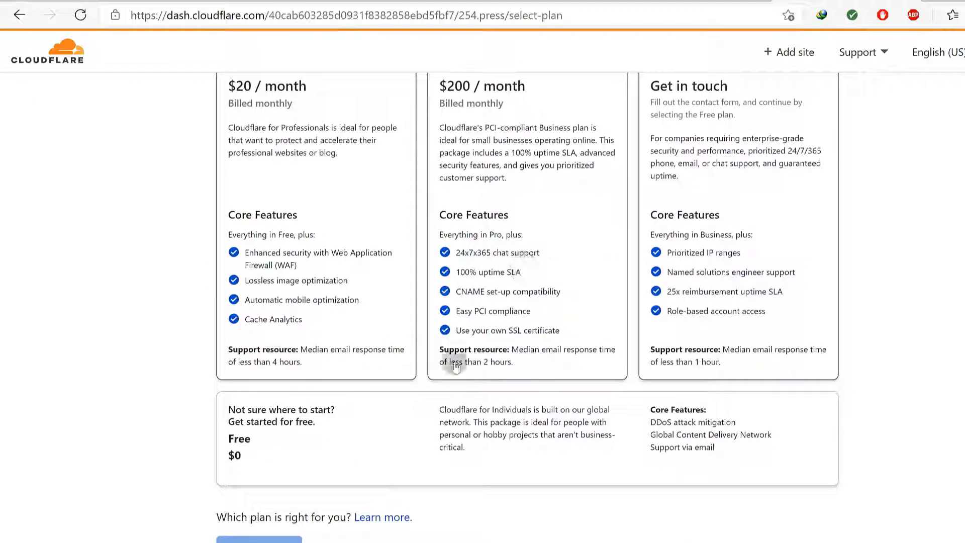
pyautogui.scroll(3, 689, 187)
pyautogui.scroll(-5, 319, 286)
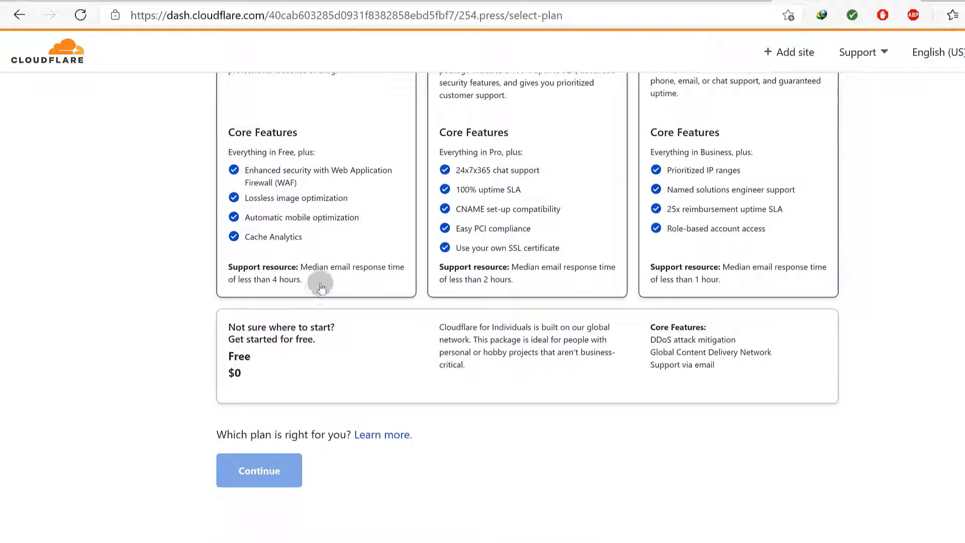
pyautogui.click(255, 358)
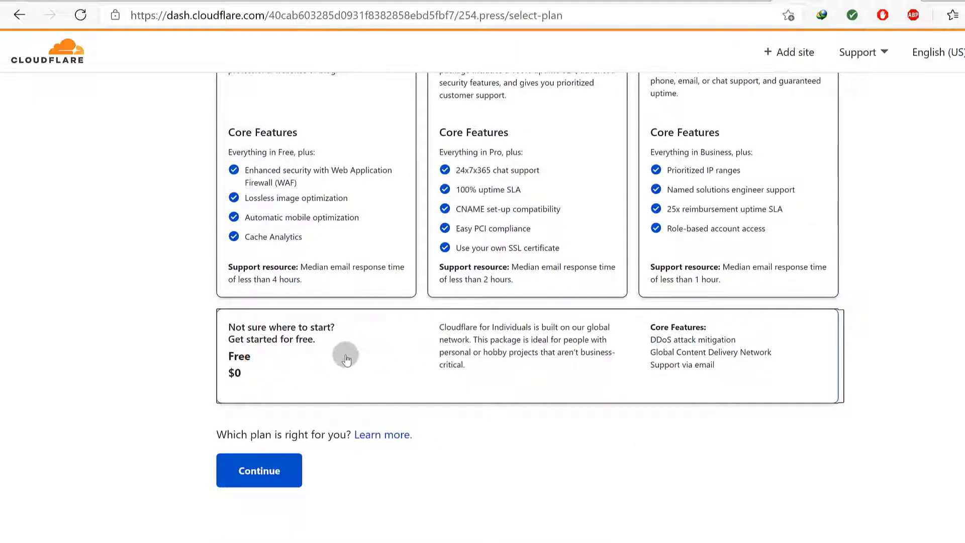
pyautogui.click(313, 356)
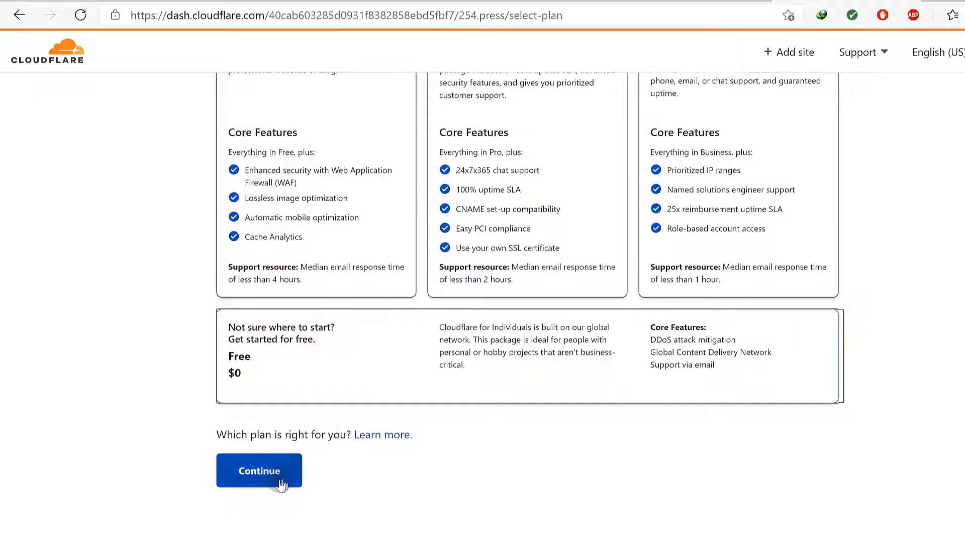
pyautogui.click(263, 471)
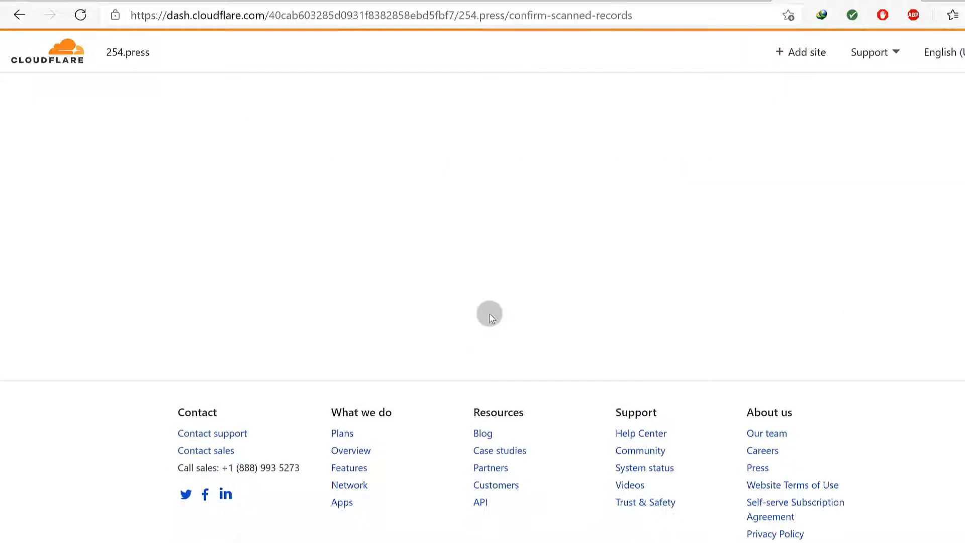
# Review the scanned records and delete the A record (23.227.38.65) and the www CNAME record
pyautogui.scroll(-2, 501, 315)
pyautogui.scroll(-5, 501, 316)
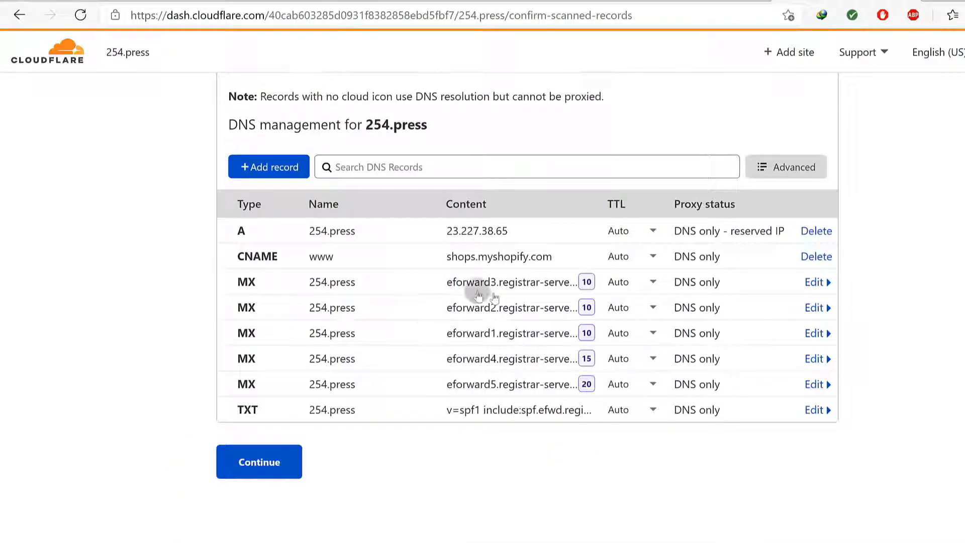
pyautogui.scroll(2, 436, 136)
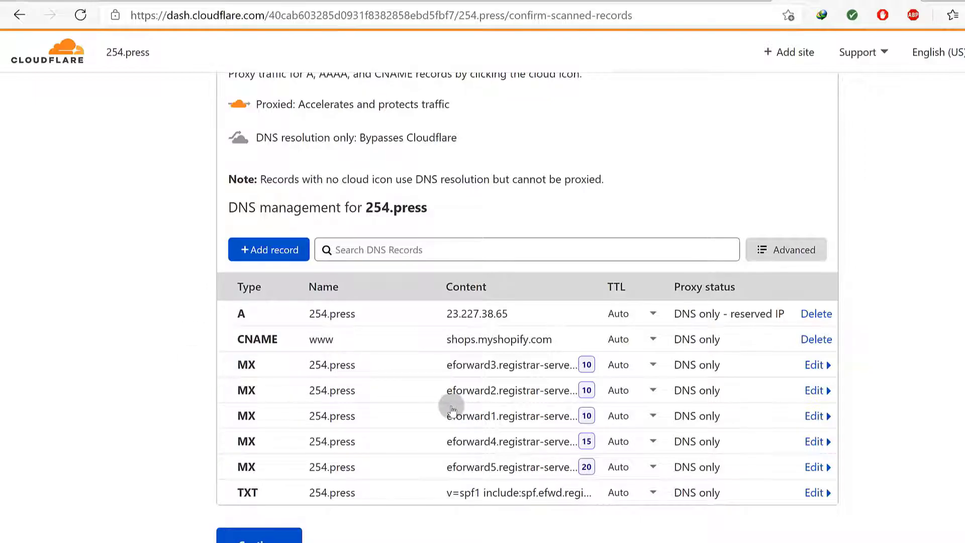
pyautogui.scroll(2, 453, 410)
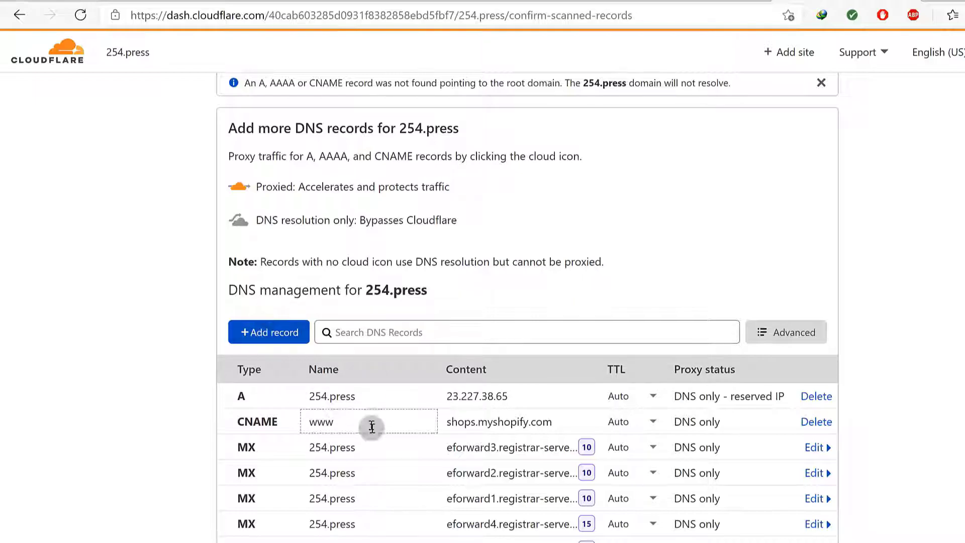
pyautogui.scroll(4, 367, 382)
pyautogui.scroll(-2, 372, 381)
pyautogui.scroll(-5, 376, 380)
pyautogui.scroll(4, 378, 380)
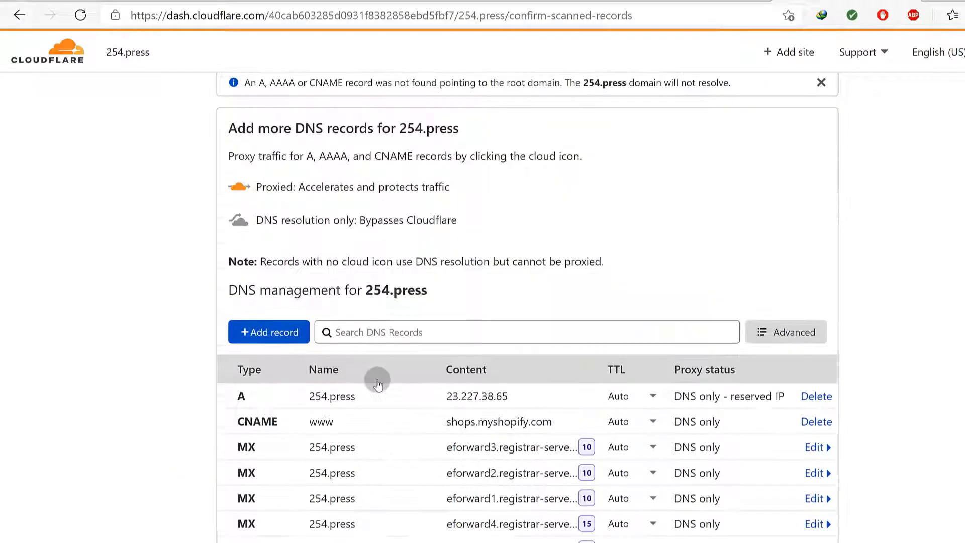
pyautogui.scroll(-2, 421, 368)
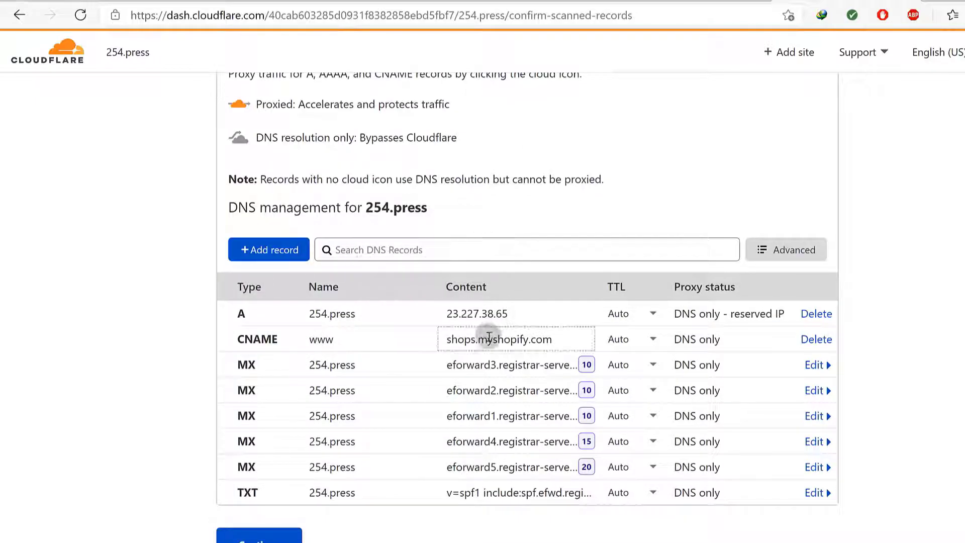
pyautogui.scroll(-2, 488, 339)
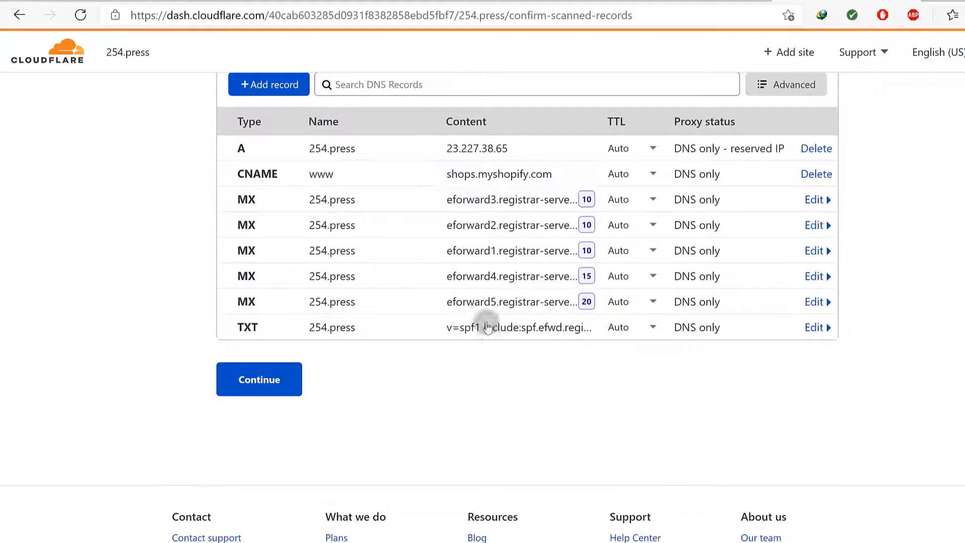
pyautogui.scroll(1, 486, 338)
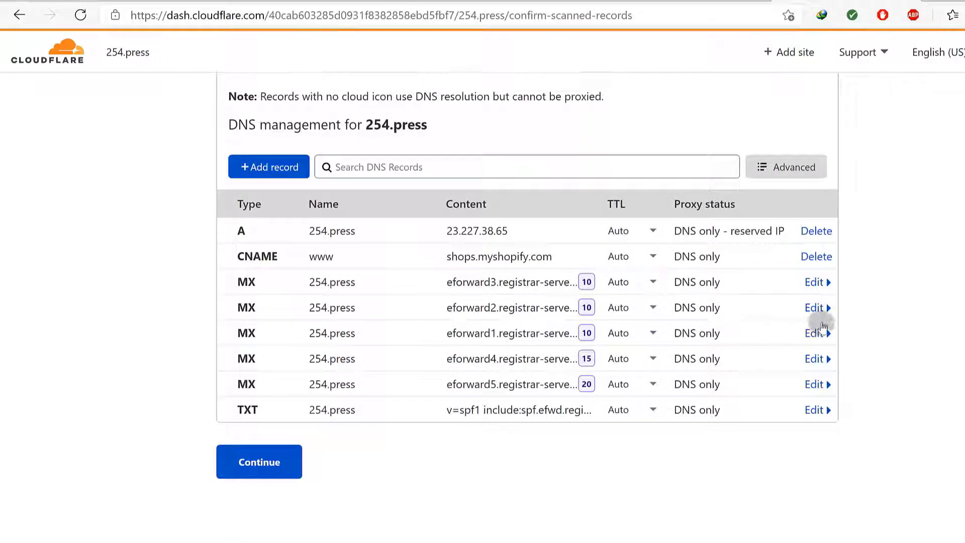
pyautogui.click(814, 231)
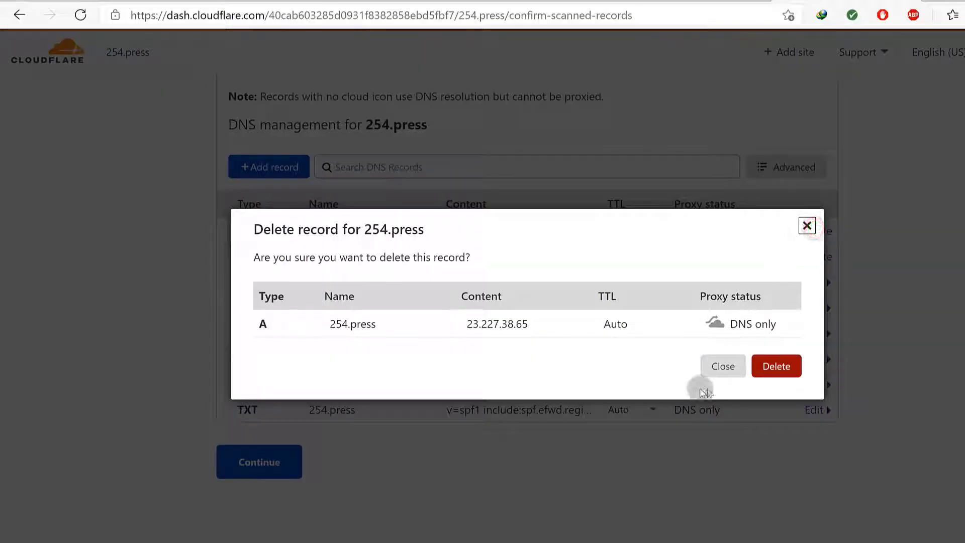
pyautogui.click(767, 369)
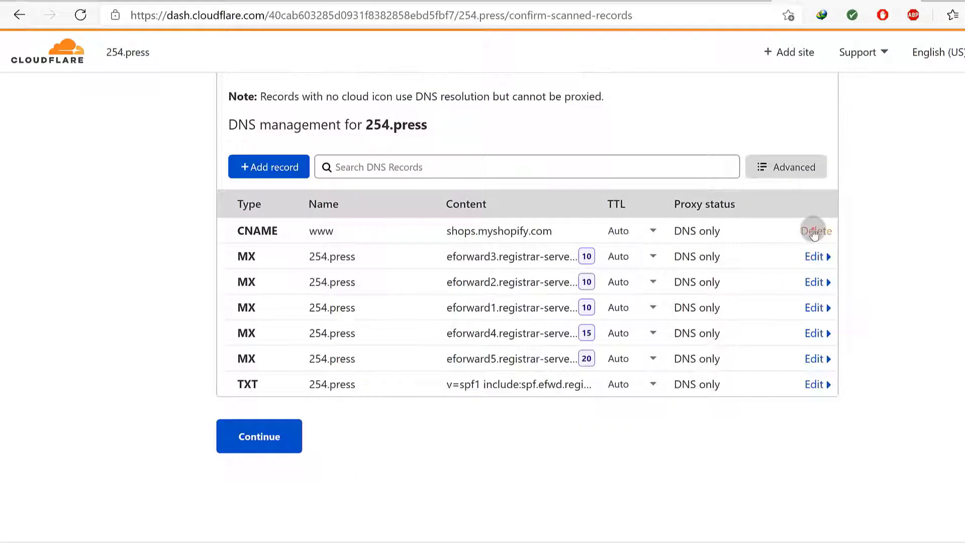
pyautogui.click(812, 229)
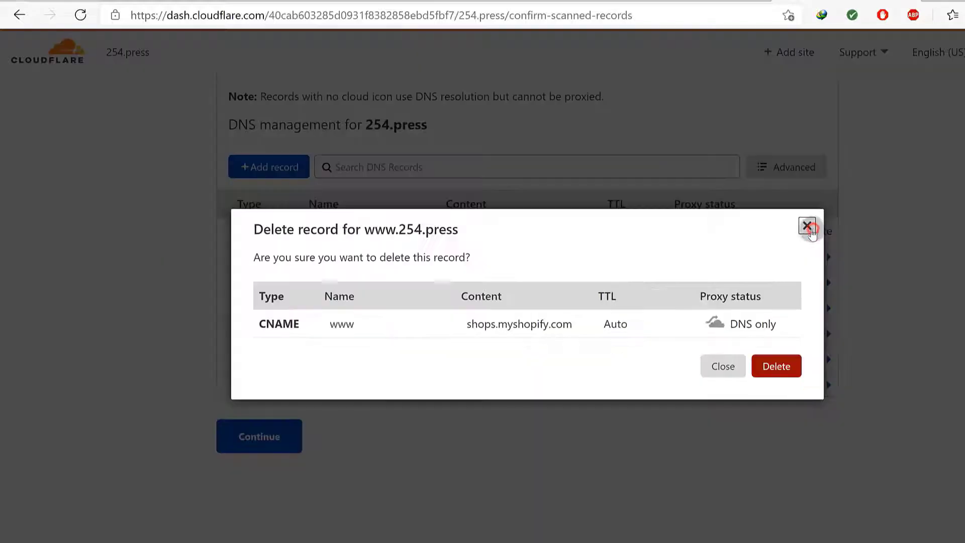
pyautogui.click(775, 368)
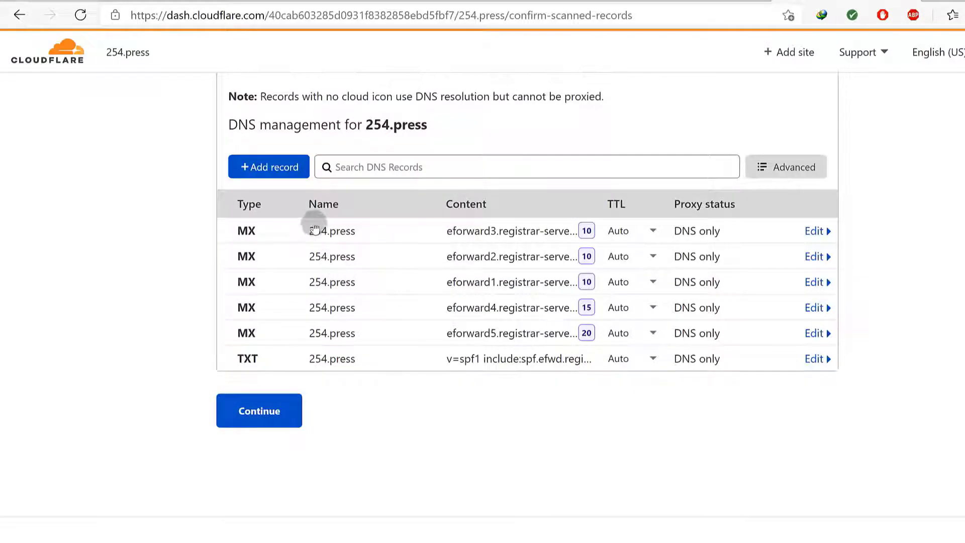
# Delete the eforward3 MX record and continue to the nameserver instructions
pyautogui.click(827, 233)
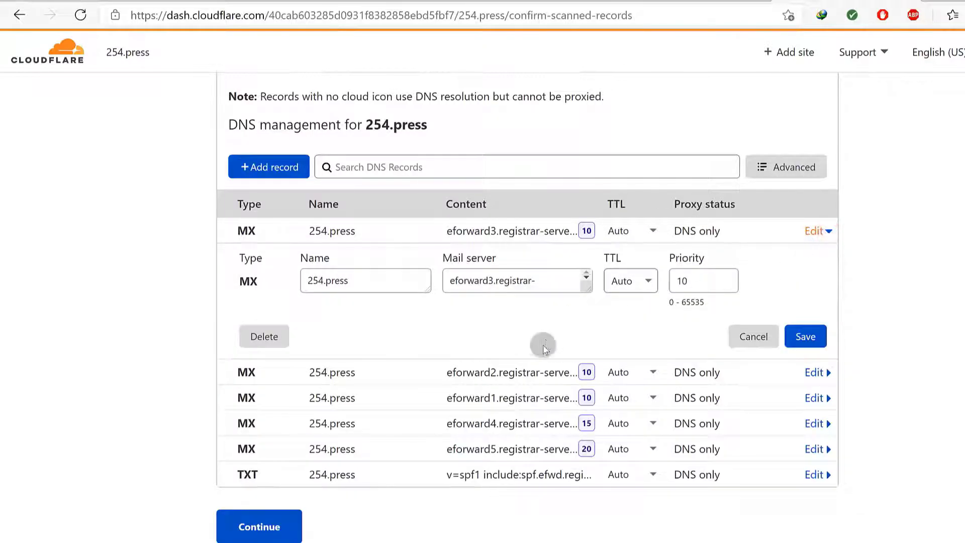
pyautogui.click(257, 336)
pyautogui.click(777, 376)
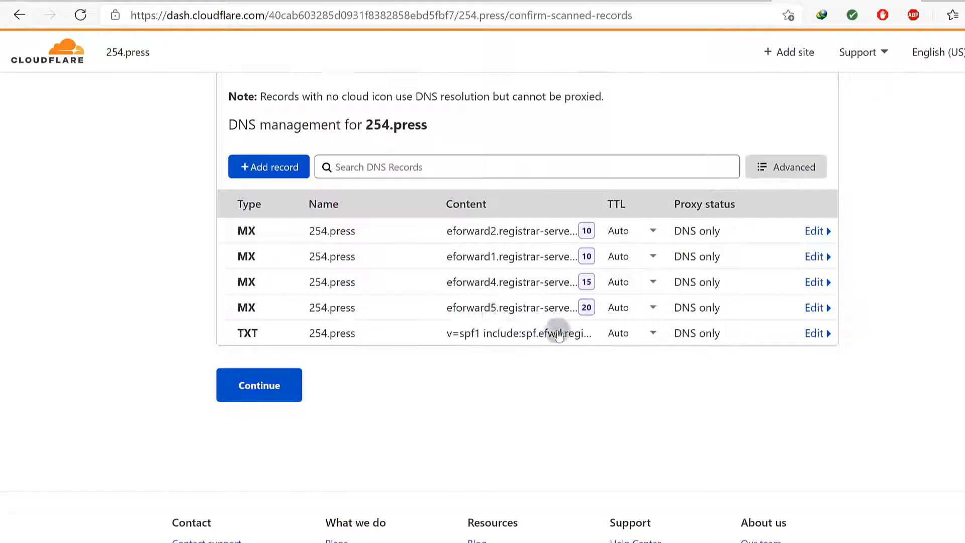
pyautogui.click(260, 387)
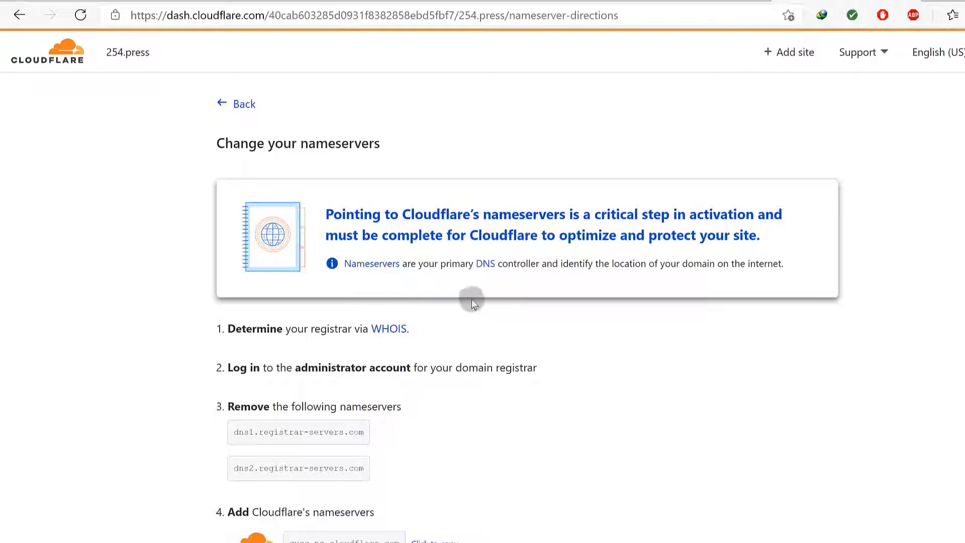
# Copy Cloudflare's first nameserver, guss.ns.cloudflare.com, to the clipboard
pyautogui.scroll(-2, 473, 307)
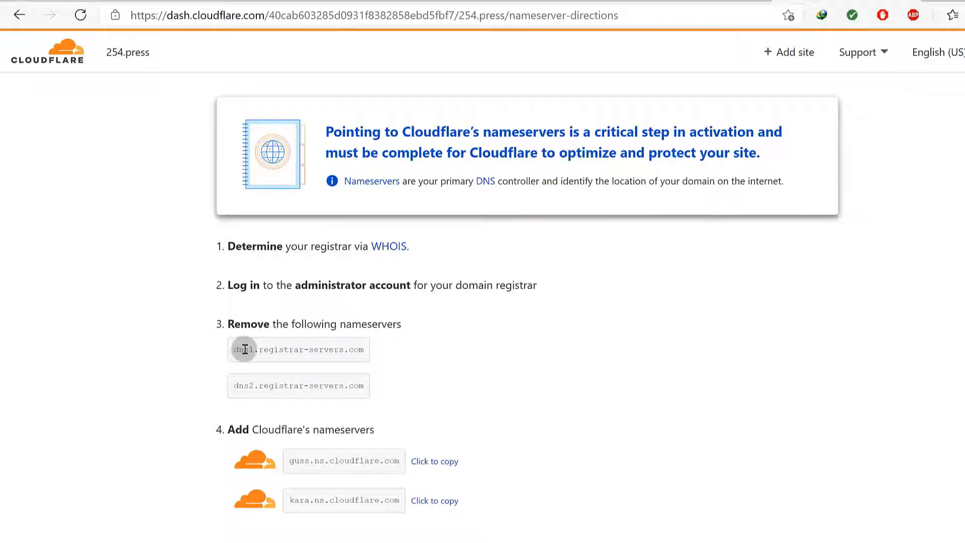
pyautogui.scroll(2, 123, 229)
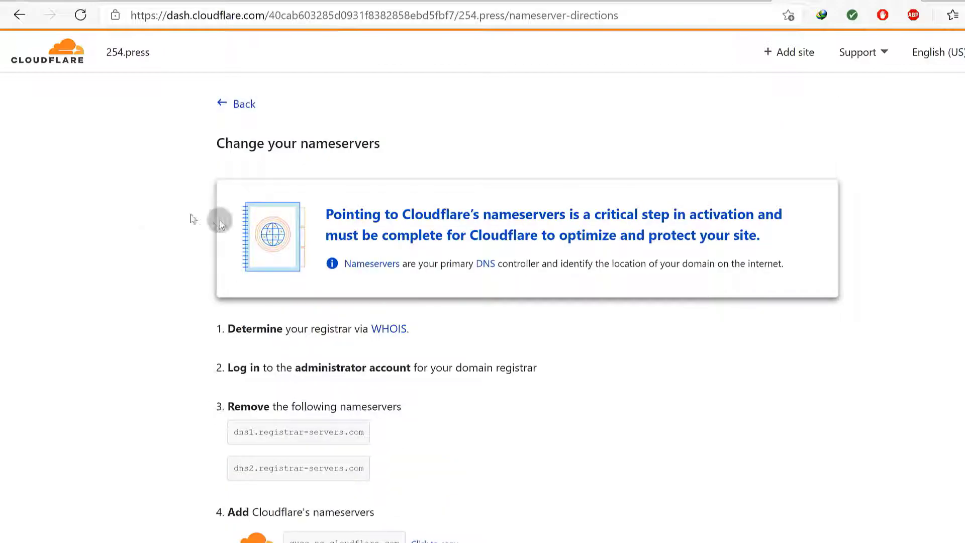
pyautogui.scroll(-5, 209, 314)
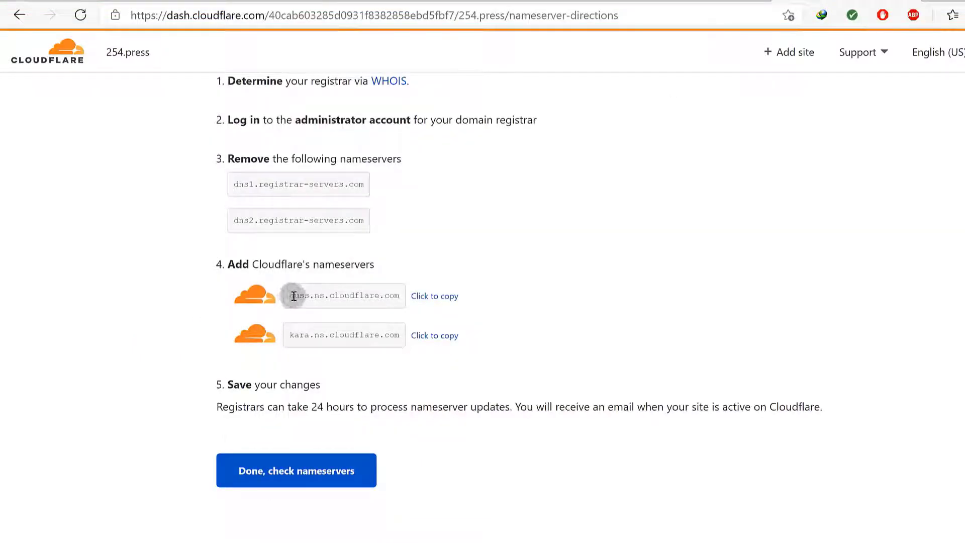
pyautogui.moveTo(292, 299); pyautogui.dragTo(401, 299)
pyautogui.rightClick(391, 296)
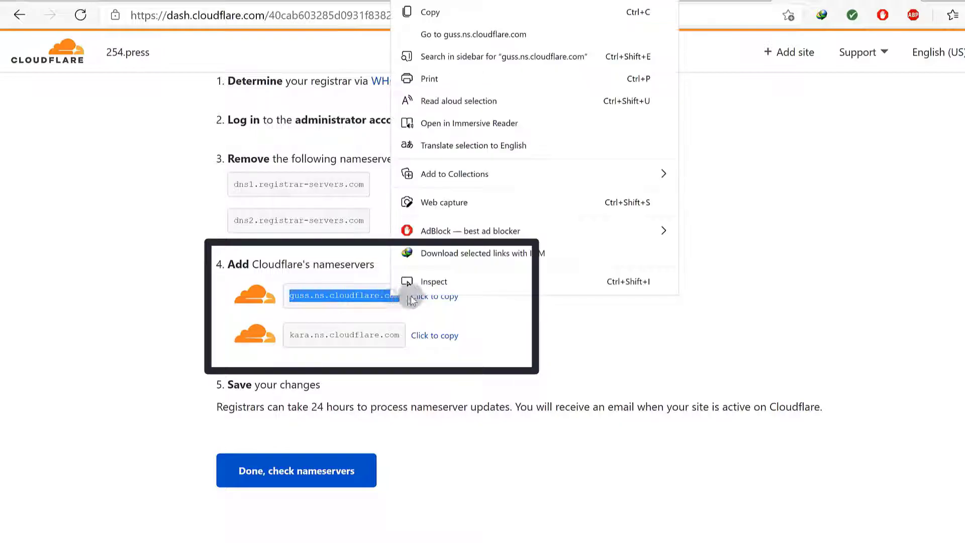
pyautogui.click(448, 14)
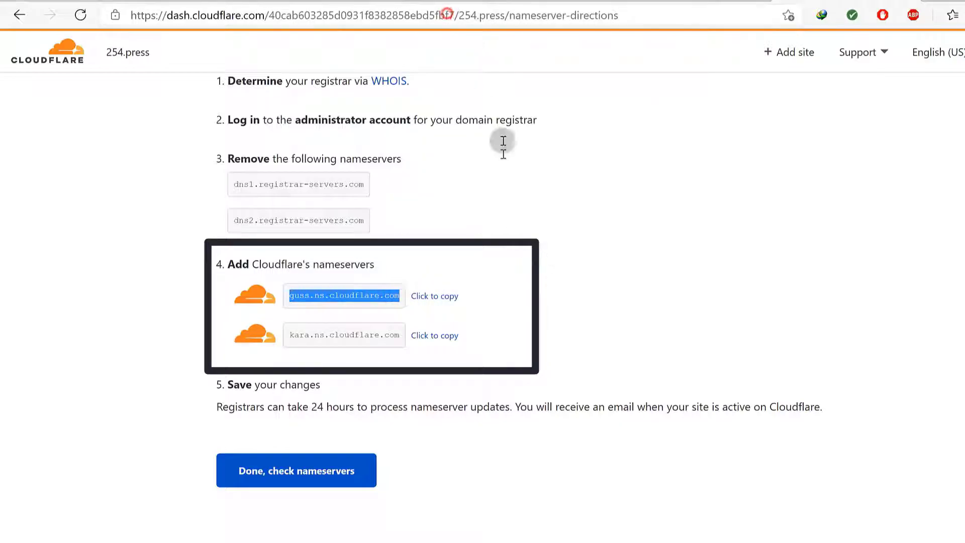
pyautogui.click(435, 296)
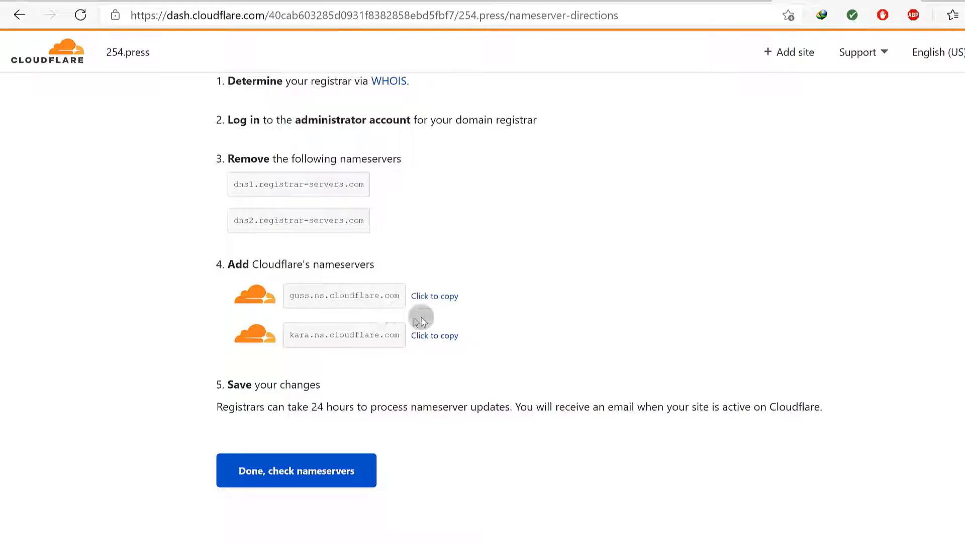
pyautogui.click(679, 1)
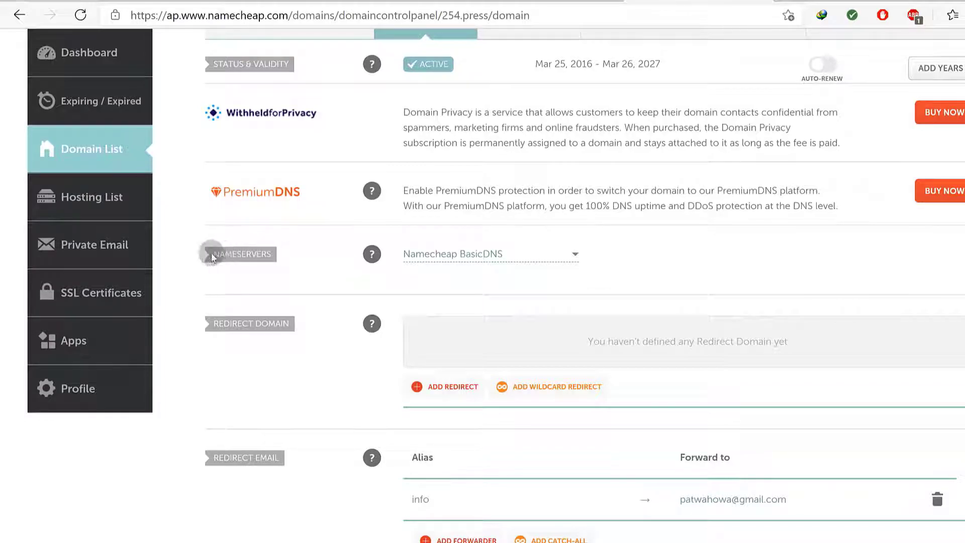
# Switch 254.press to Custom DNS and enter guss.ns.cloudflare.com as Nameserver 1
pyautogui.moveTo(215, 253); pyautogui.dragTo(288, 265)
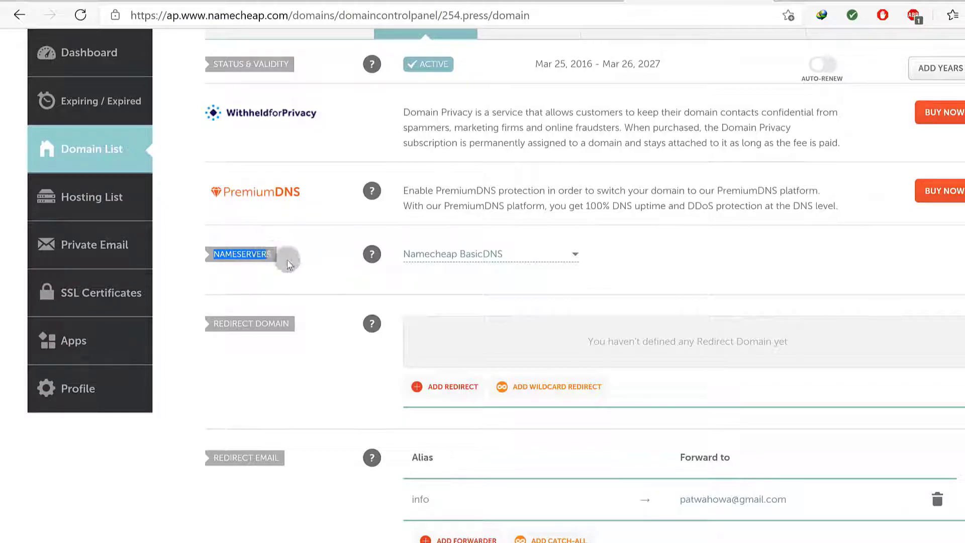
pyautogui.click(288, 262)
pyautogui.click(516, 255)
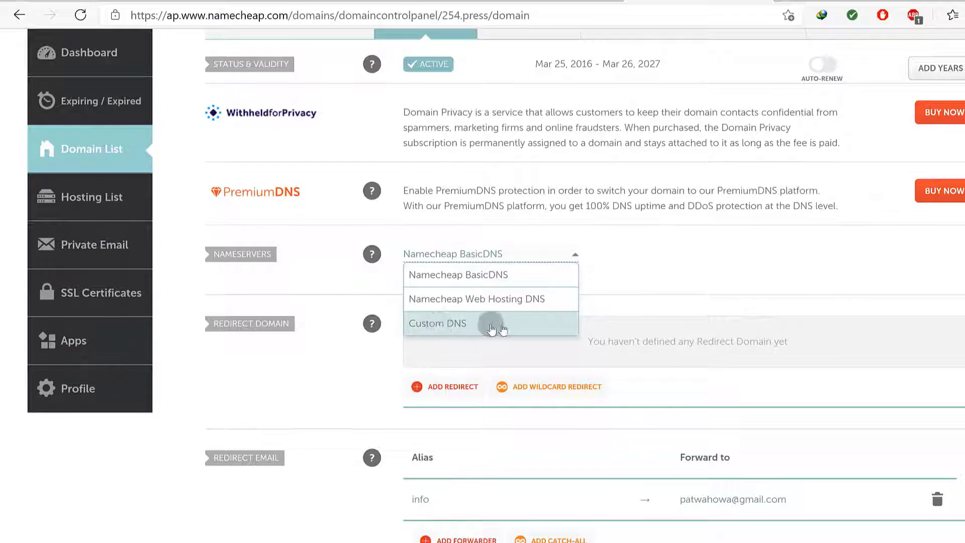
pyautogui.click(451, 326)
pyautogui.click(444, 289)
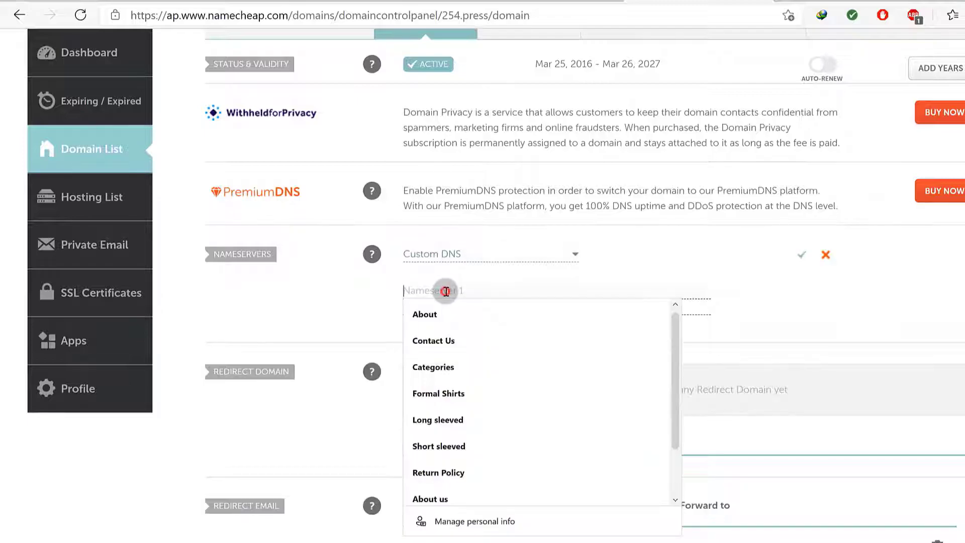
pyautogui.rightClick(457, 291)
pyautogui.click(490, 333)
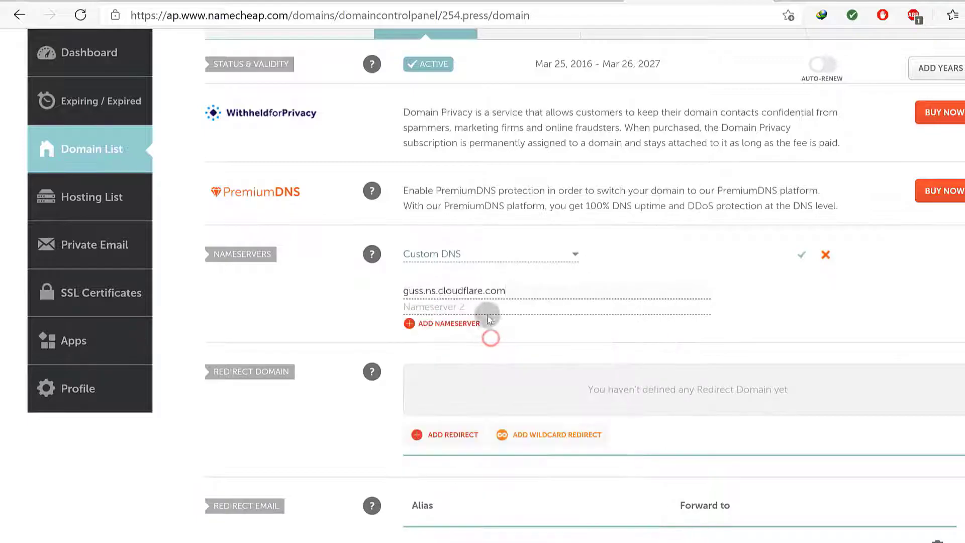
# Copy kara.ns.cloudflare.com from Cloudflare, enter it as Nameserver 2, and save
pyautogui.click(829, 1)
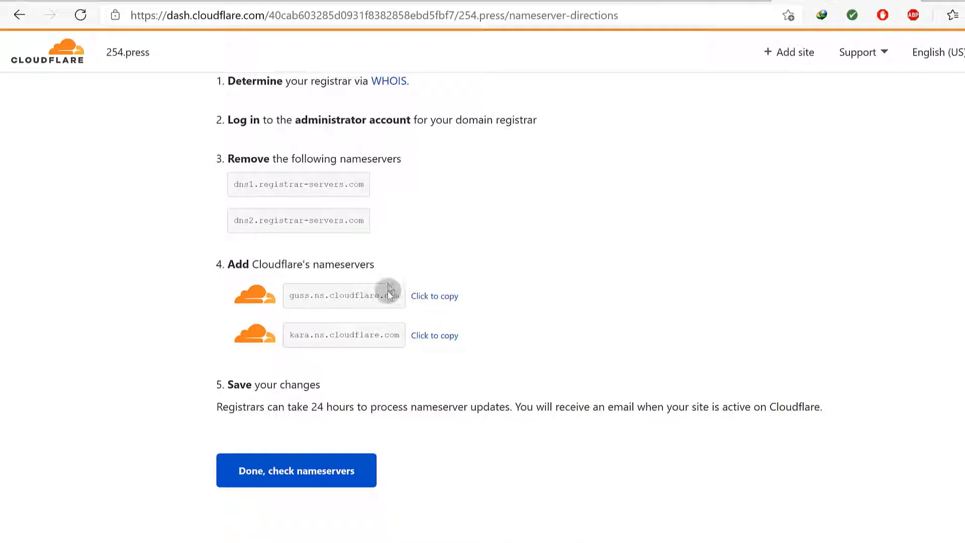
pyautogui.click(421, 335)
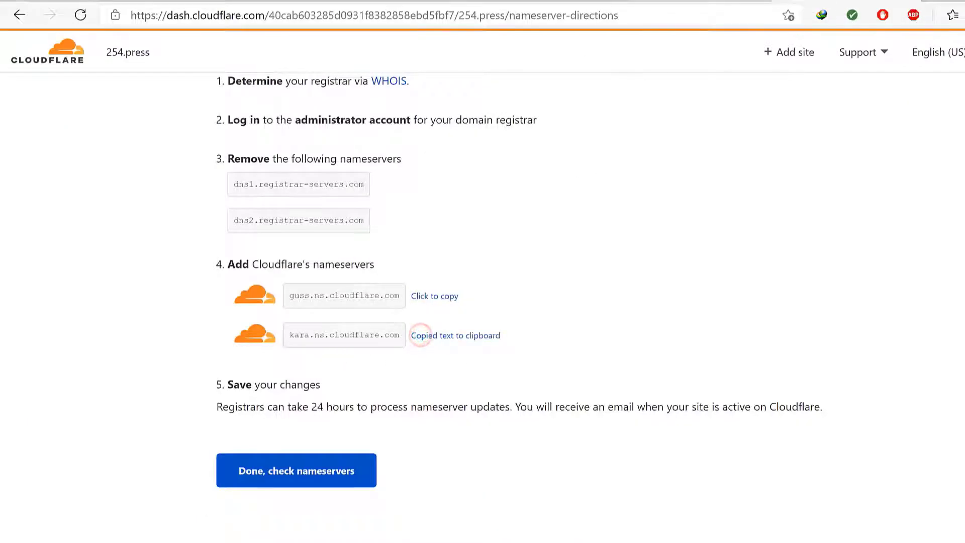
pyautogui.click(709, 0)
pyautogui.rightClick(454, 308)
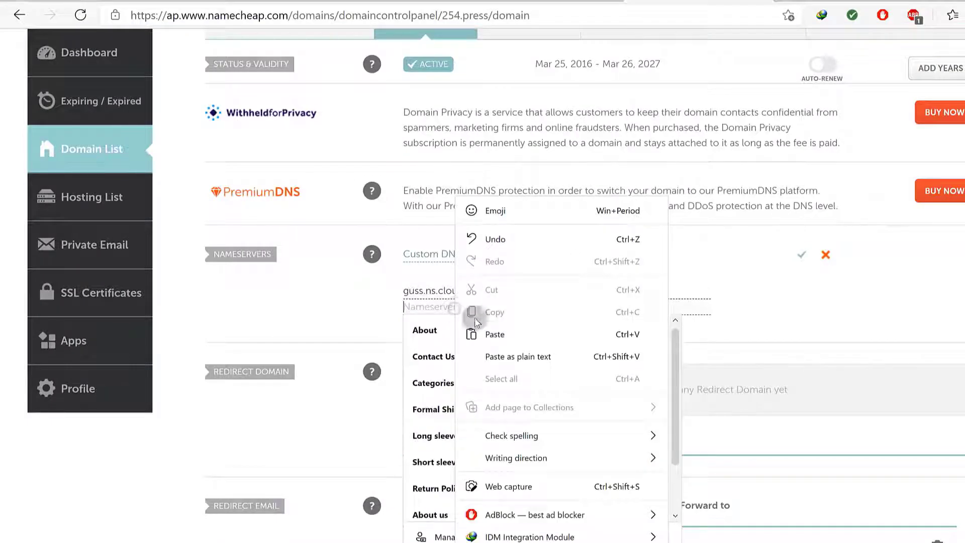
pyautogui.click(498, 335)
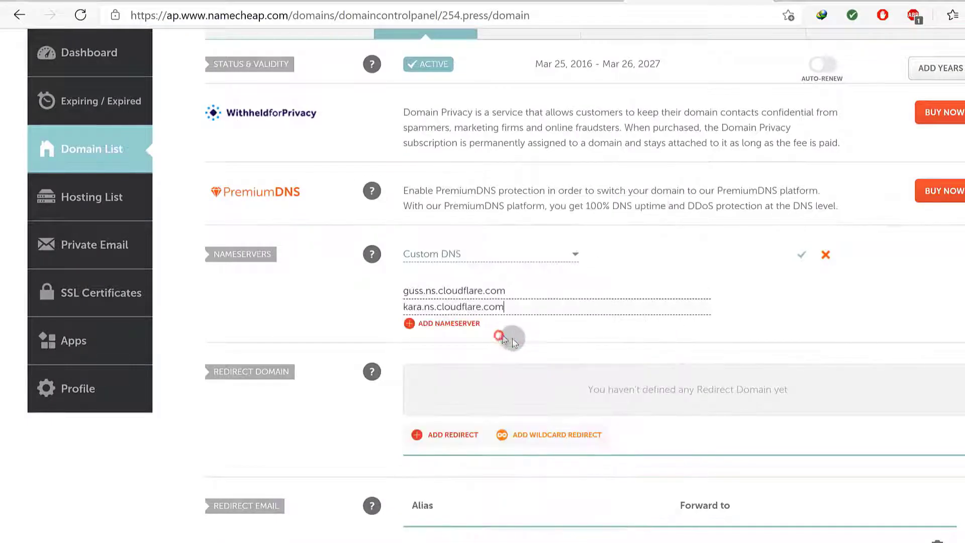
pyautogui.click(803, 258)
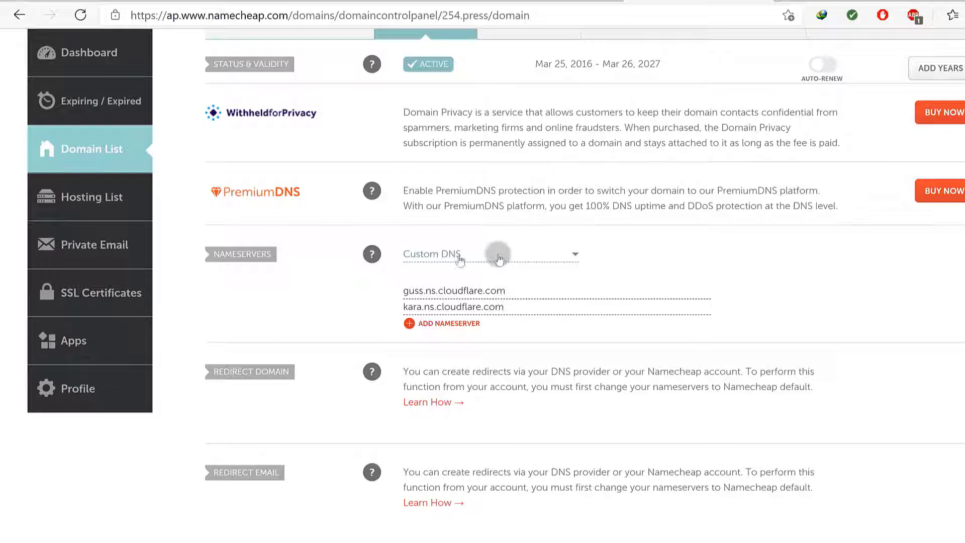
pyautogui.click(823, 1)
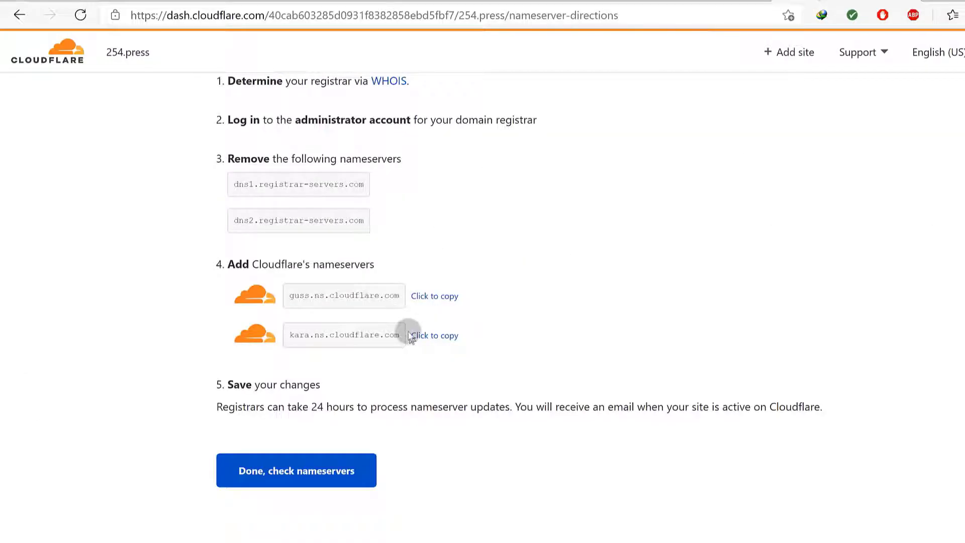
# Confirm the nameservers were changed in Cloudflare and skip the Quick Start Guide
pyautogui.scroll(-2, 483, 351)
pyautogui.scroll(2, 418, 391)
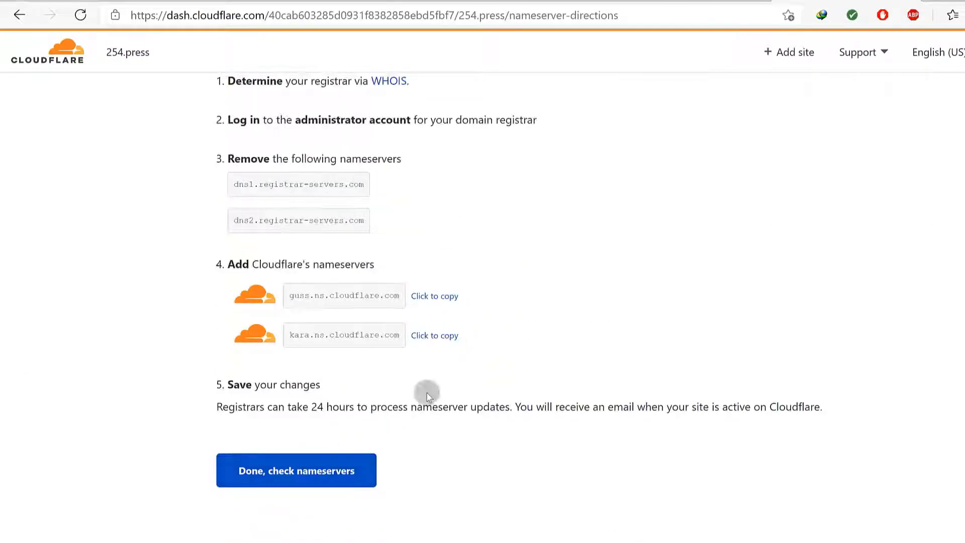
pyautogui.moveTo(275, 272); pyautogui.dragTo(387, 344)
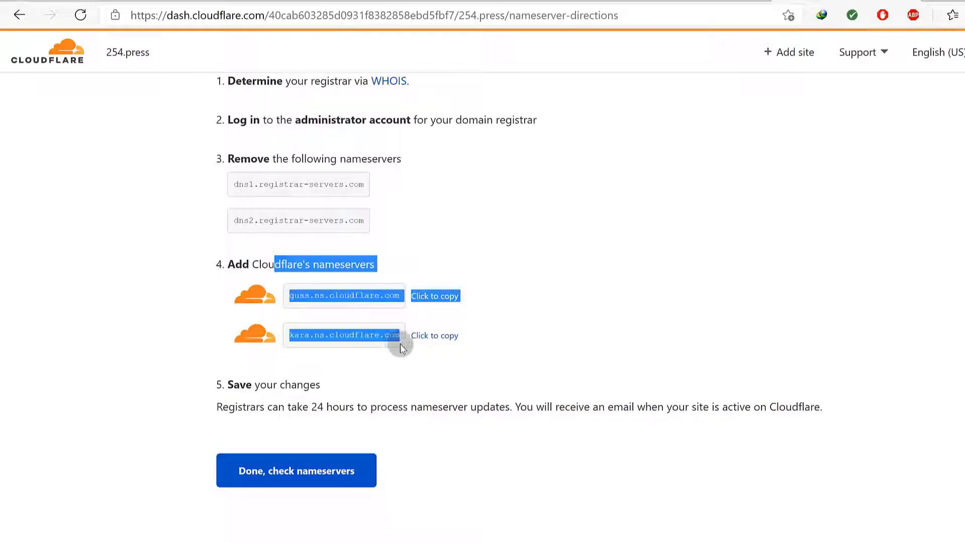
pyautogui.click(399, 370)
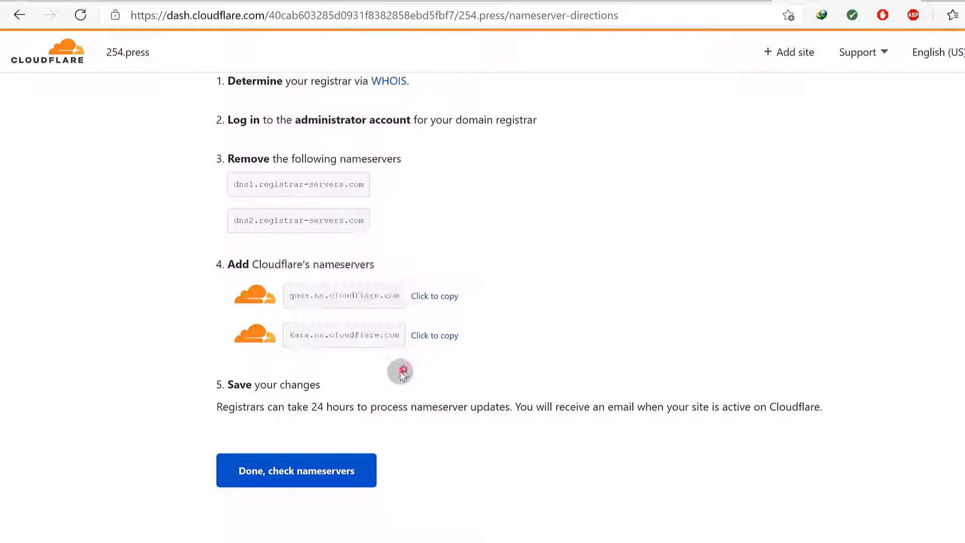
pyautogui.click(281, 477)
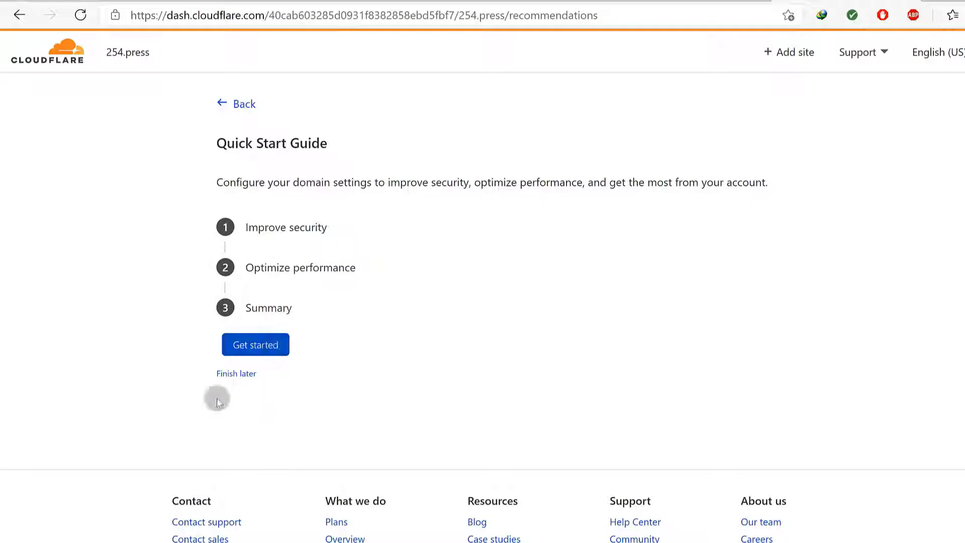
pyautogui.click(234, 374)
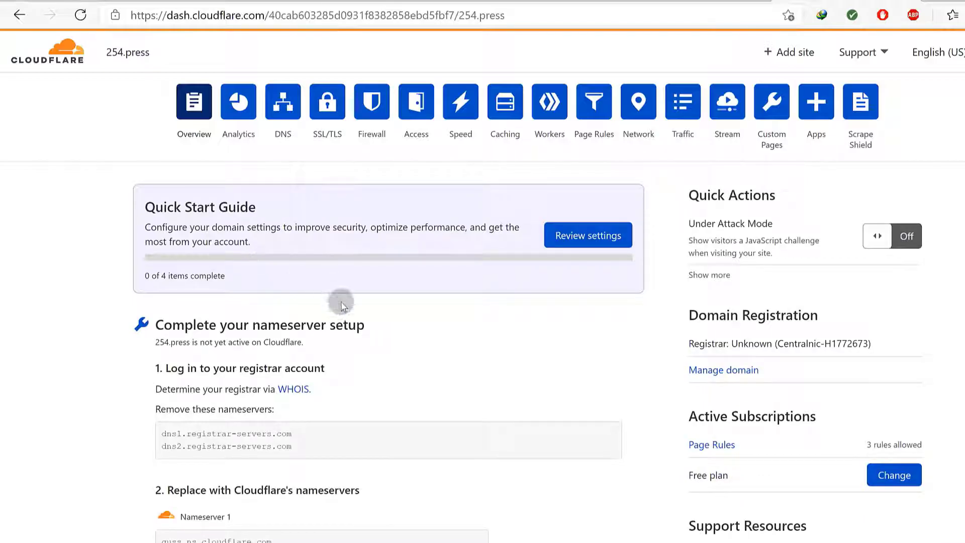
# Have Cloudflare re-check the 254.press nameservers now
pyautogui.scroll(-8, 342, 307)
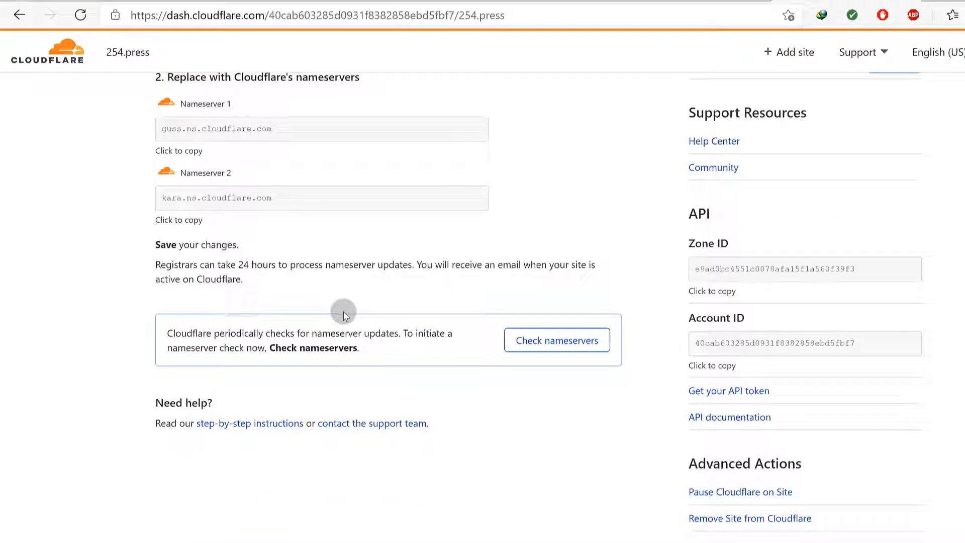
pyautogui.scroll(-2, 289, 365)
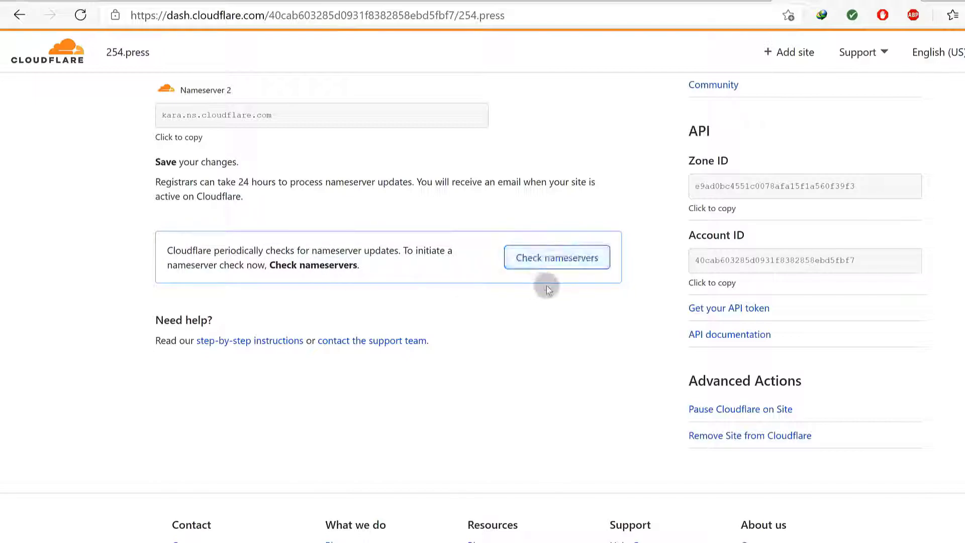
pyautogui.click(552, 266)
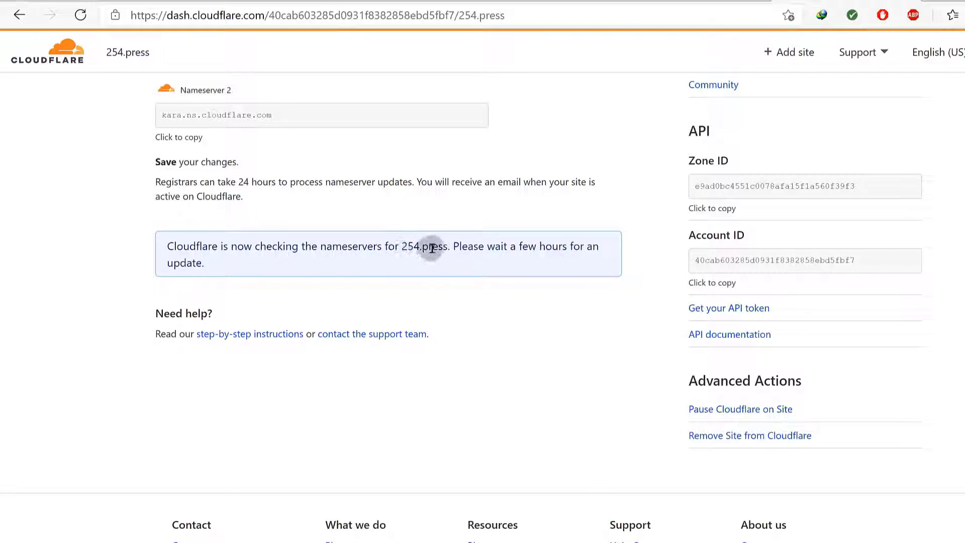
pyautogui.scroll(10, 457, 291)
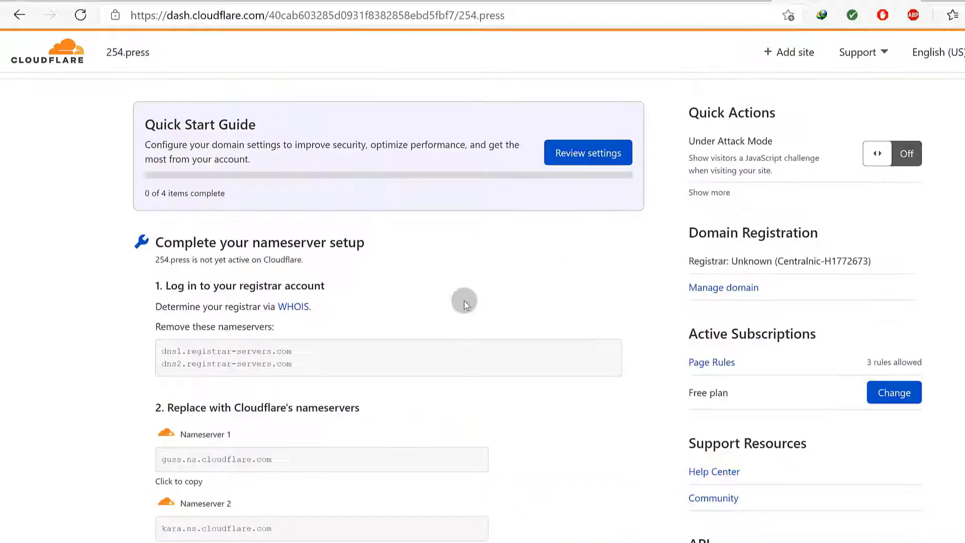
pyautogui.scroll(-15, 508, 432)
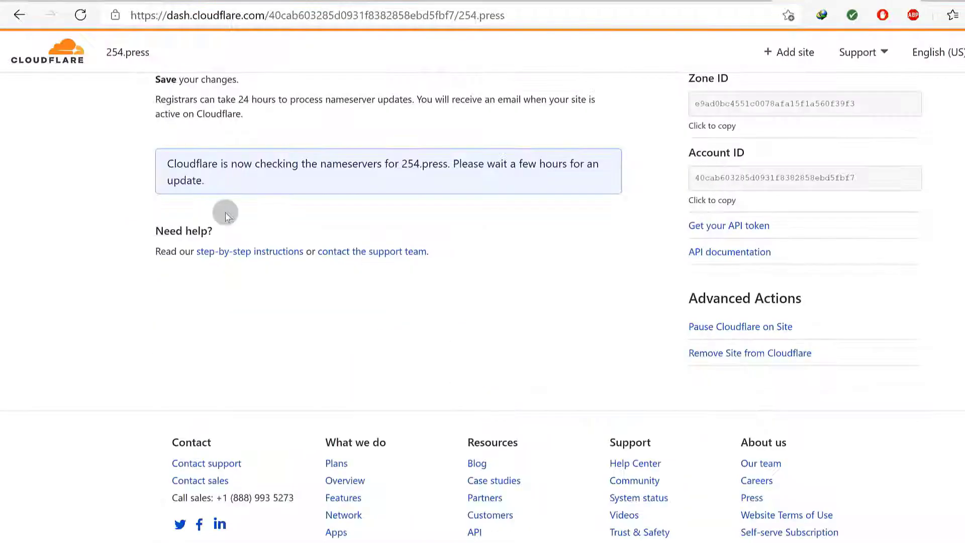
pyautogui.scroll(6, 470, 213)
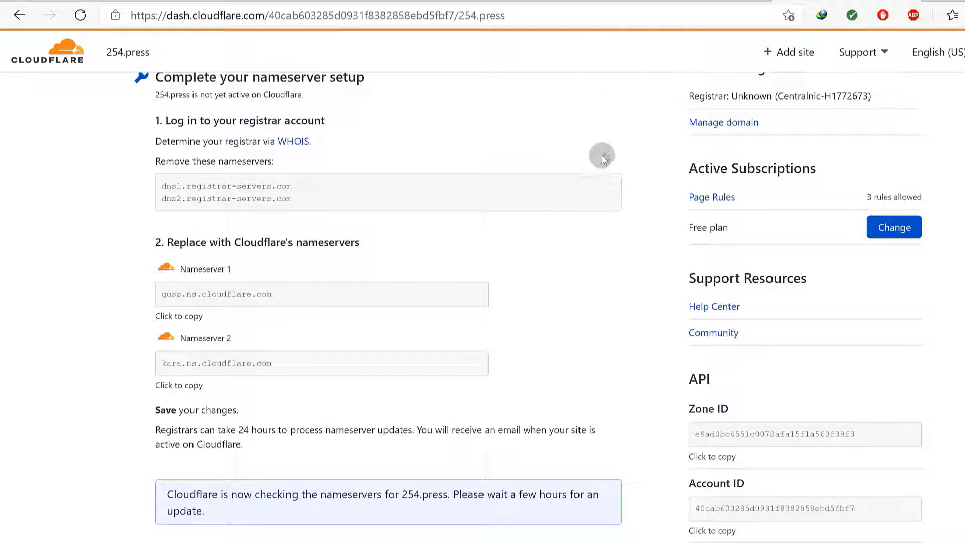
pyautogui.scroll(-6, 583, 181)
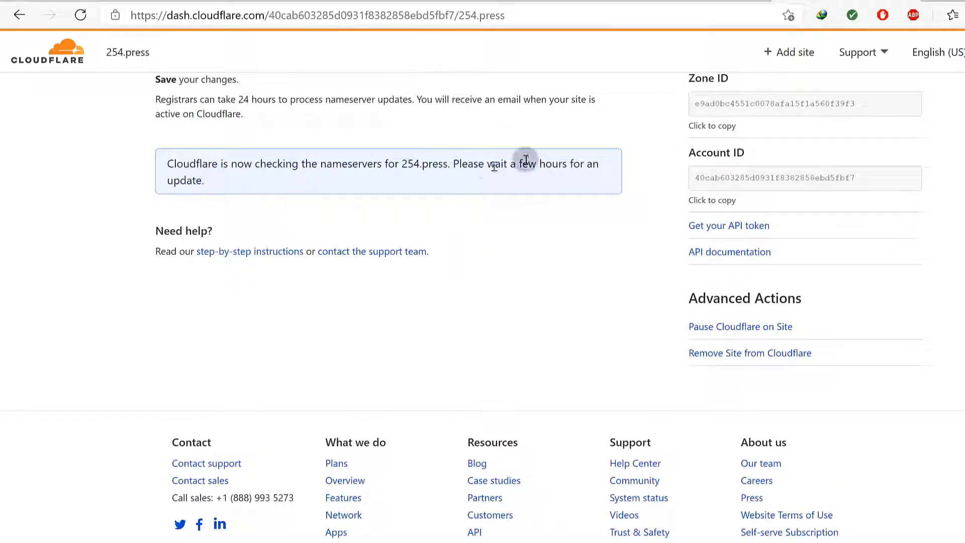
pyautogui.click(671, 1)
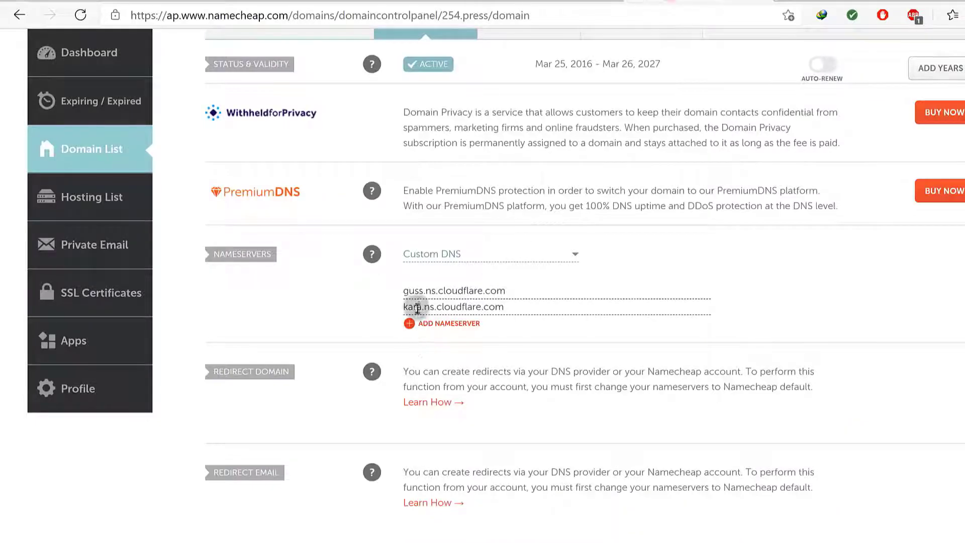
# Confirm Namecheap lists guss.ns.cloudflare.com and kara.ns.cloudflare.com for 254.press
pyautogui.click(403, 290)
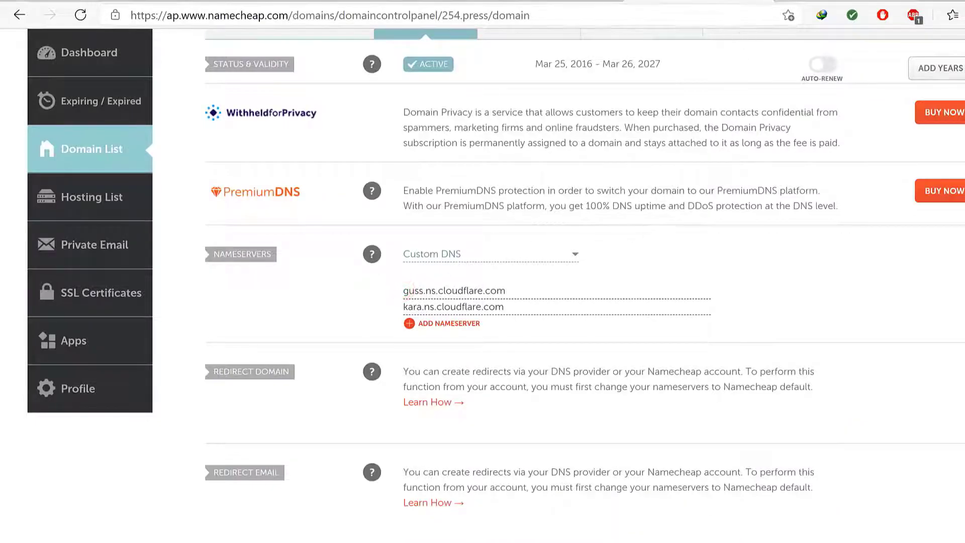
pyautogui.click(844, 0)
pyautogui.scroll(9, 356, 229)
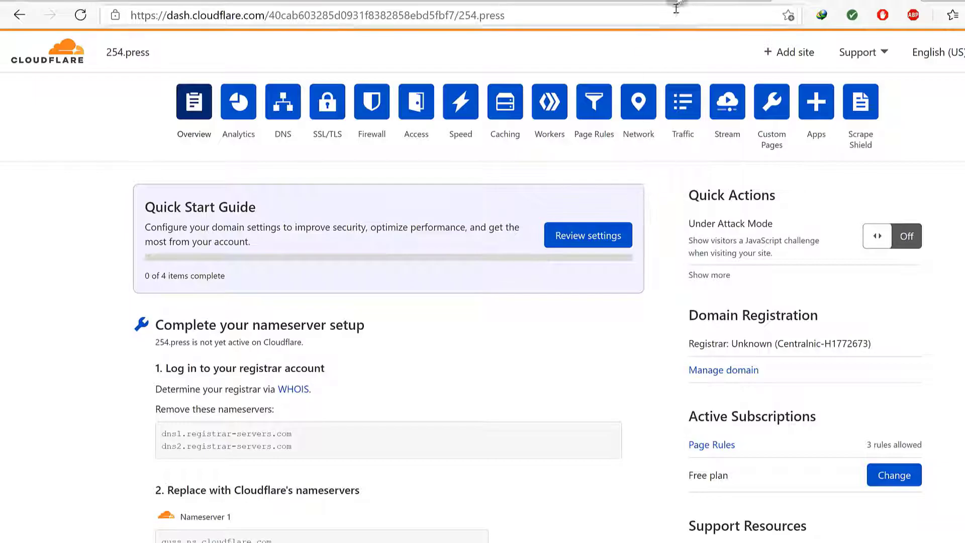
# Reload the dashboard, open 254.press DNS records, and delete the eforward2 and eforward1 MX records
pyautogui.scroll(-10, 287, 161)
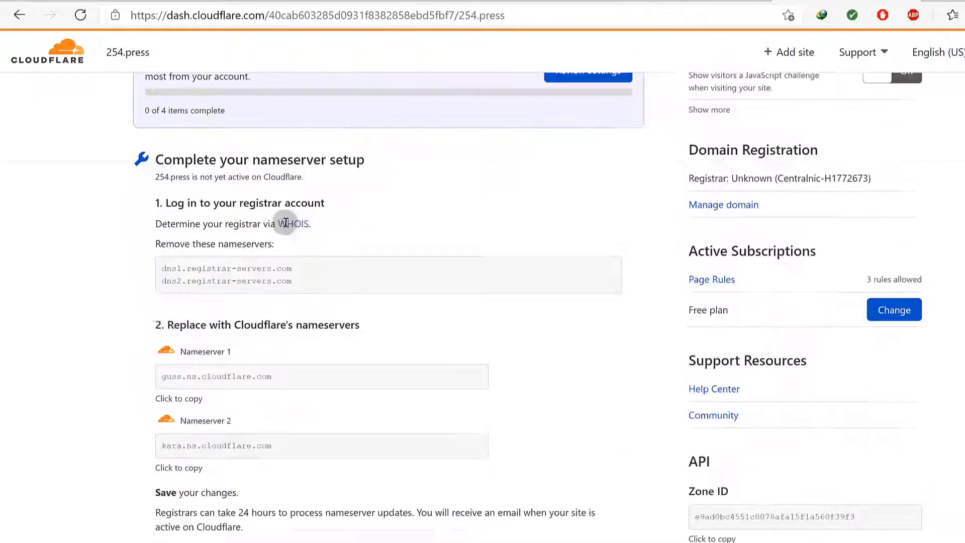
pyautogui.scroll(12, 288, 216)
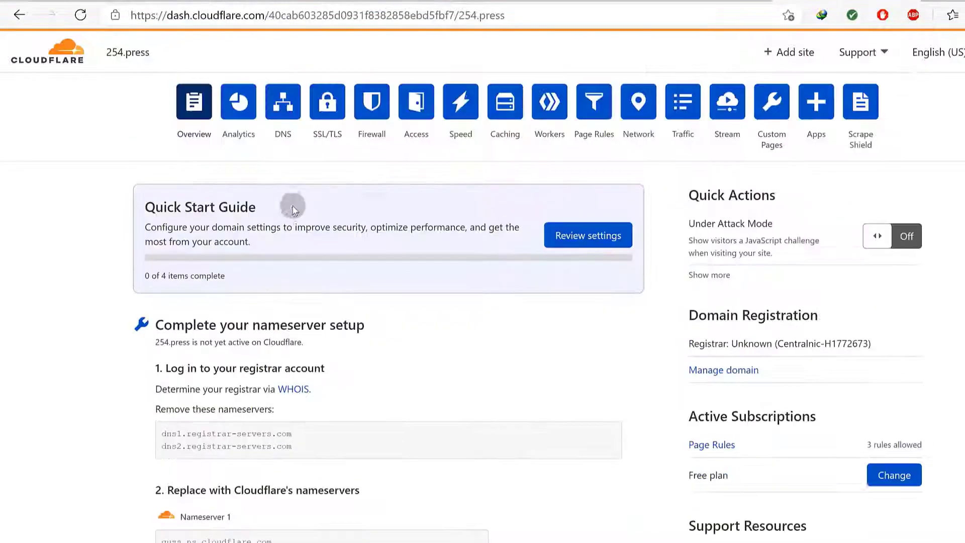
pyautogui.click(82, 15)
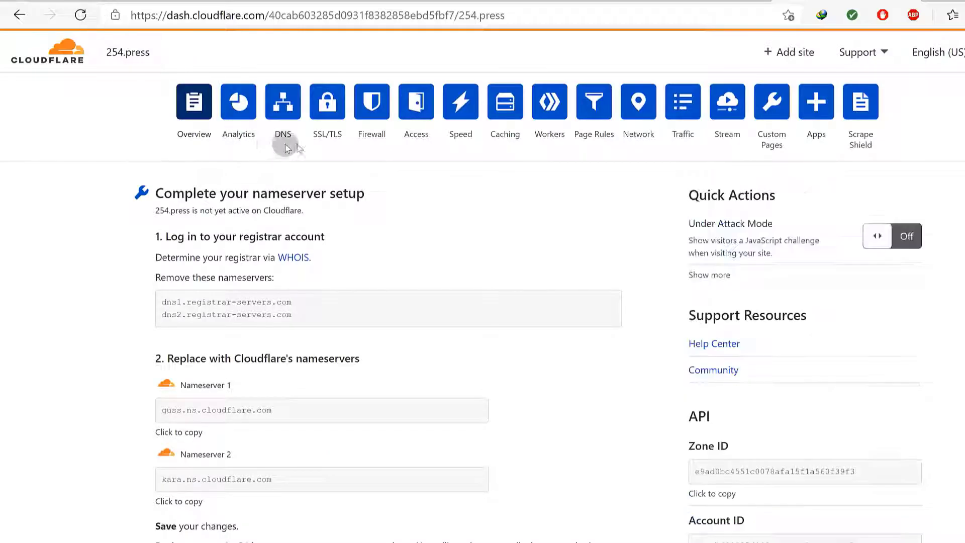
pyautogui.scroll(-5, 326, 174)
pyautogui.scroll(8, 329, 240)
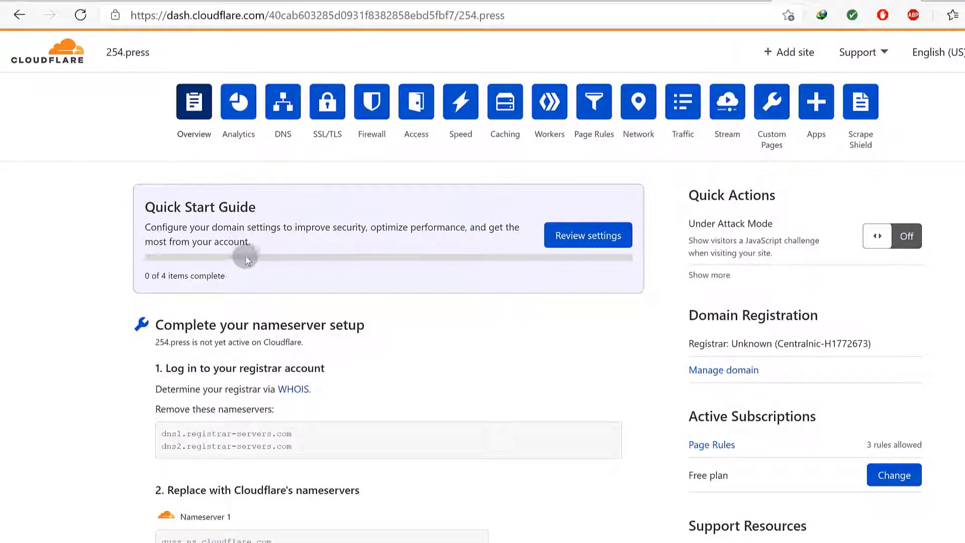
pyautogui.click(282, 109)
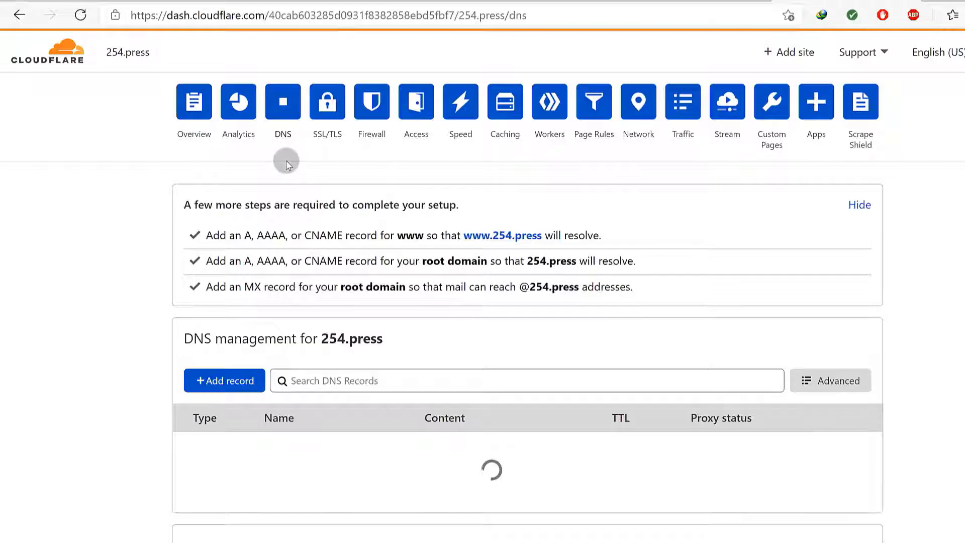
pyautogui.scroll(-4, 383, 276)
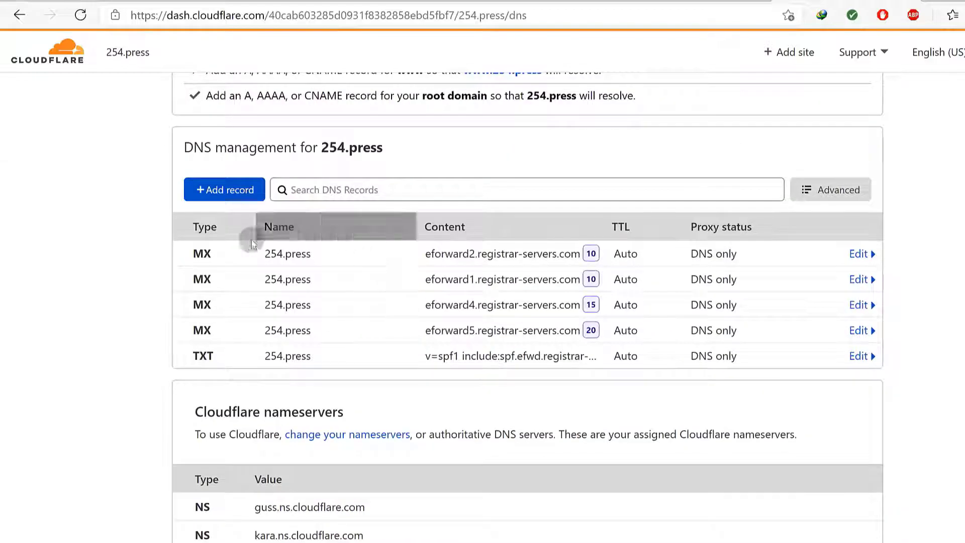
pyautogui.click(861, 254)
pyautogui.click(215, 359)
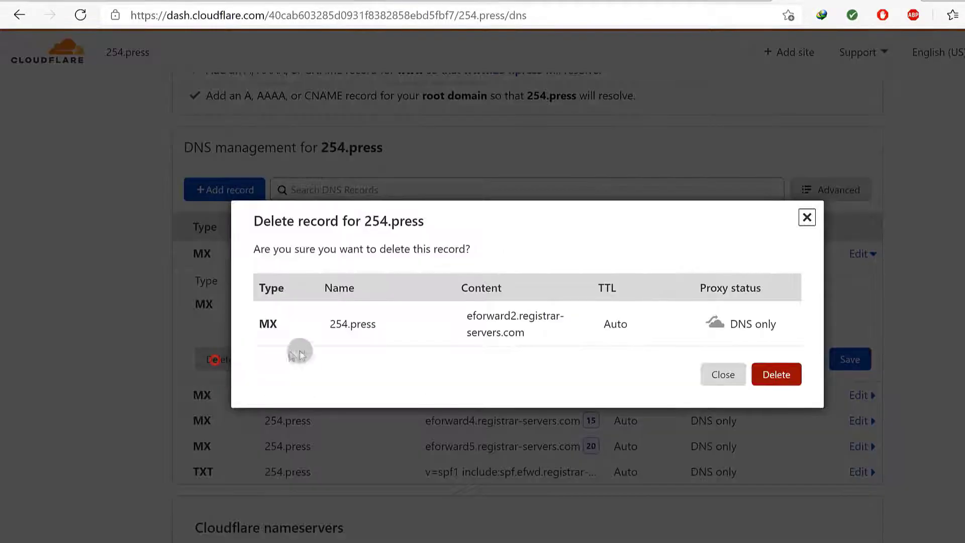
pyautogui.click(775, 375)
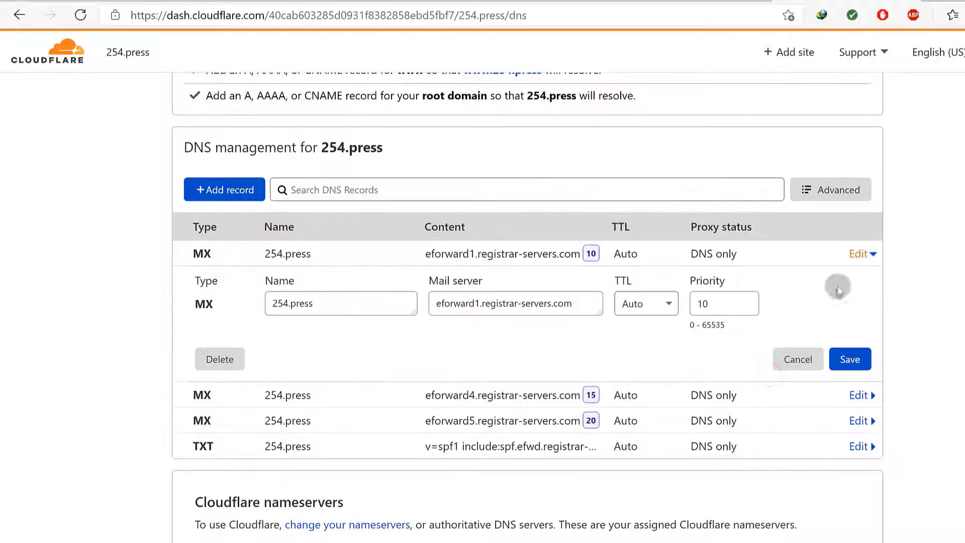
pyautogui.click(225, 358)
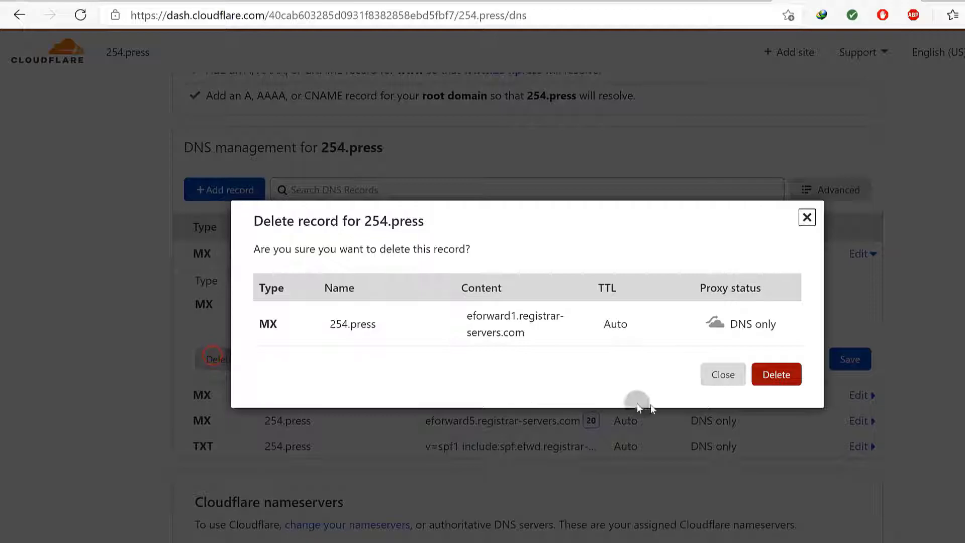
pyautogui.click(770, 373)
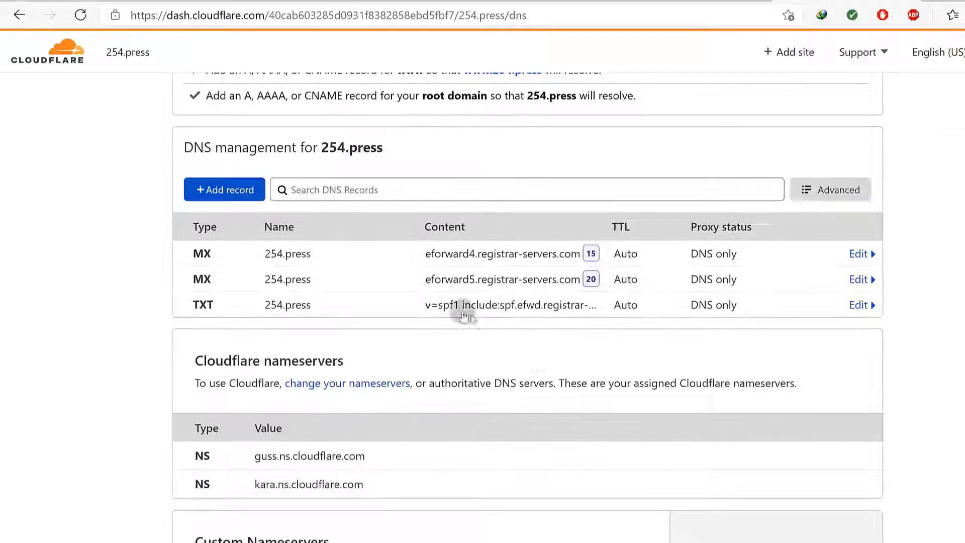
# Delete the remaining eforward4 and eforward5 MX records
pyautogui.click(859, 254)
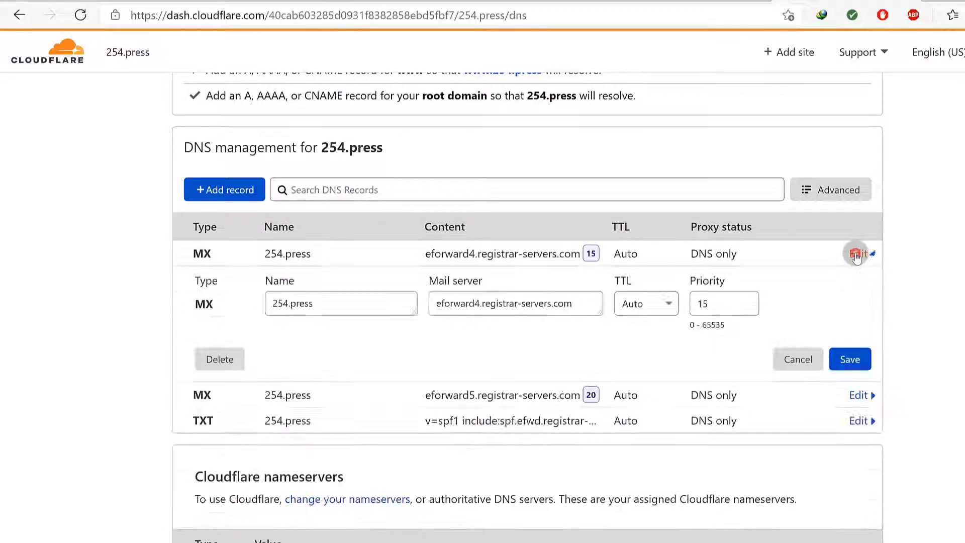
pyautogui.click(226, 358)
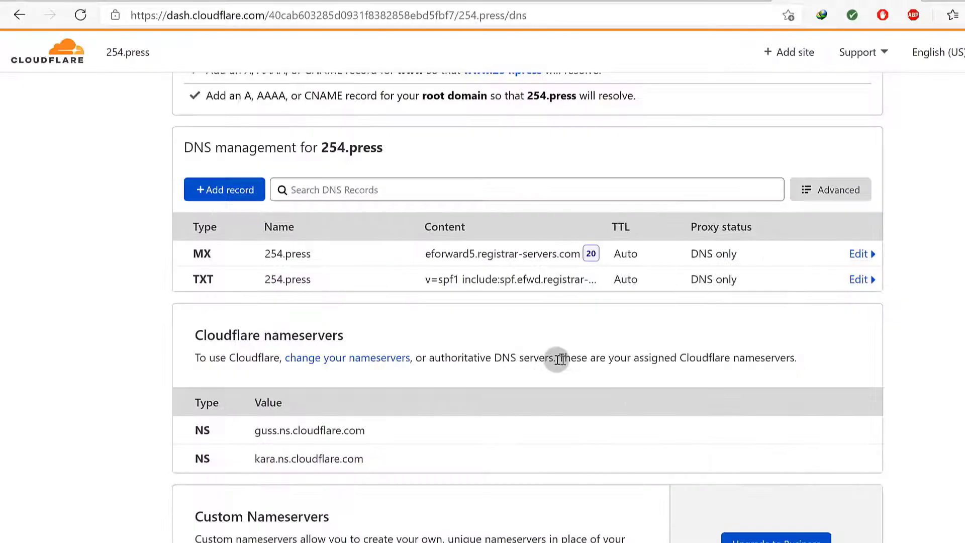
pyautogui.click(861, 255)
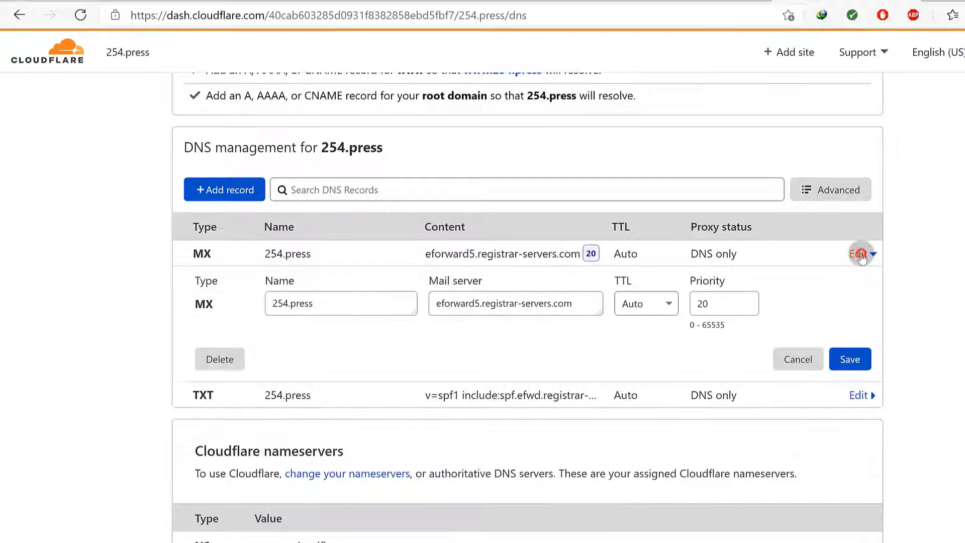
pyautogui.click(217, 358)
pyautogui.click(777, 375)
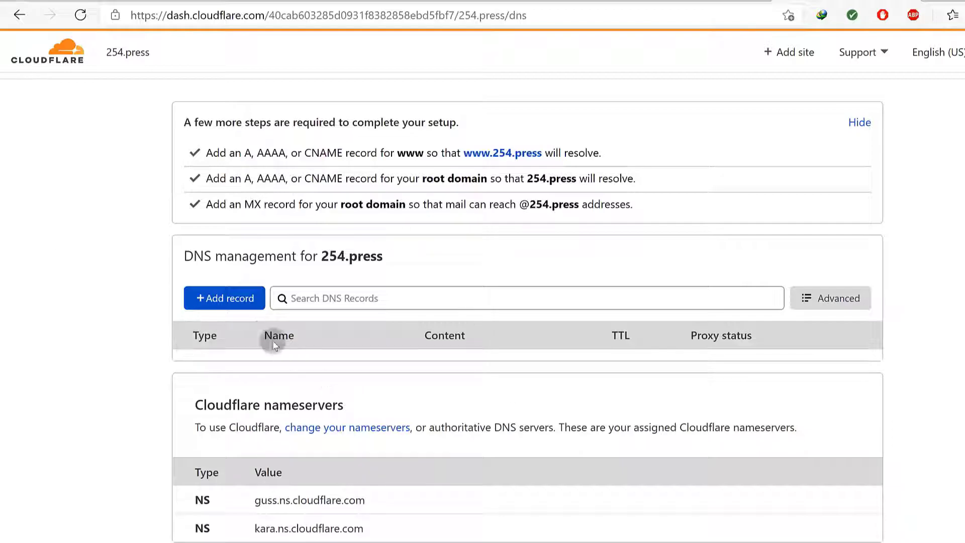
pyautogui.scroll(-1, 273, 328)
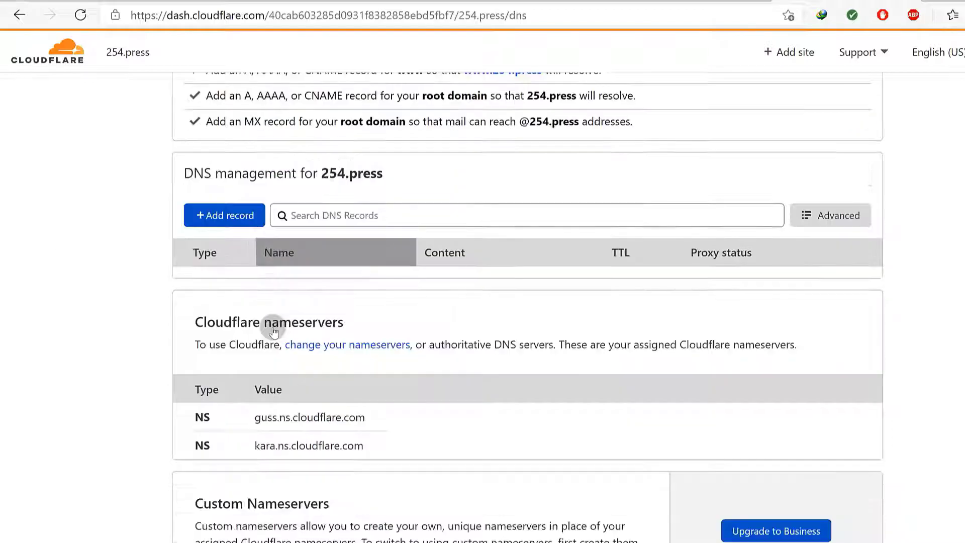
pyautogui.moveTo(266, 422); pyautogui.dragTo(354, 443)
pyautogui.click(388, 418)
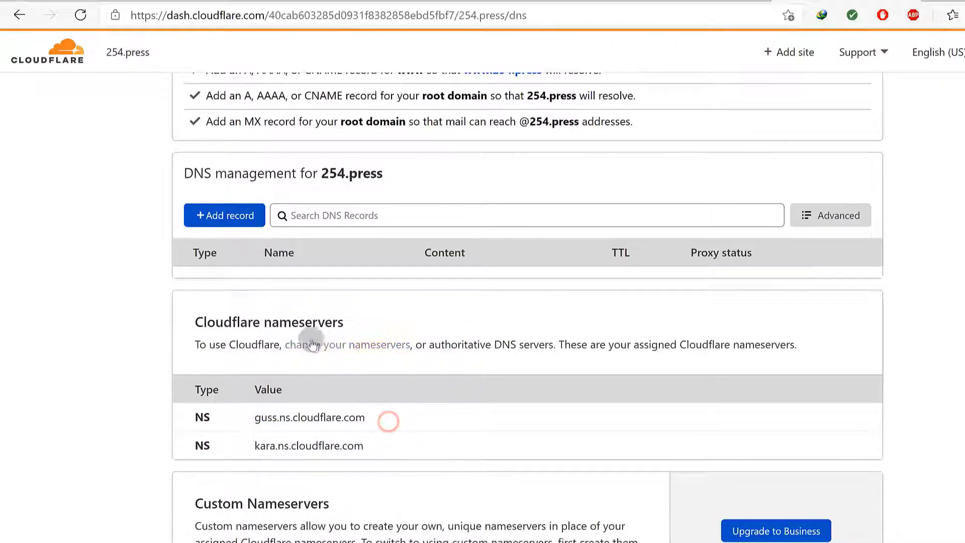
pyautogui.click(267, 1)
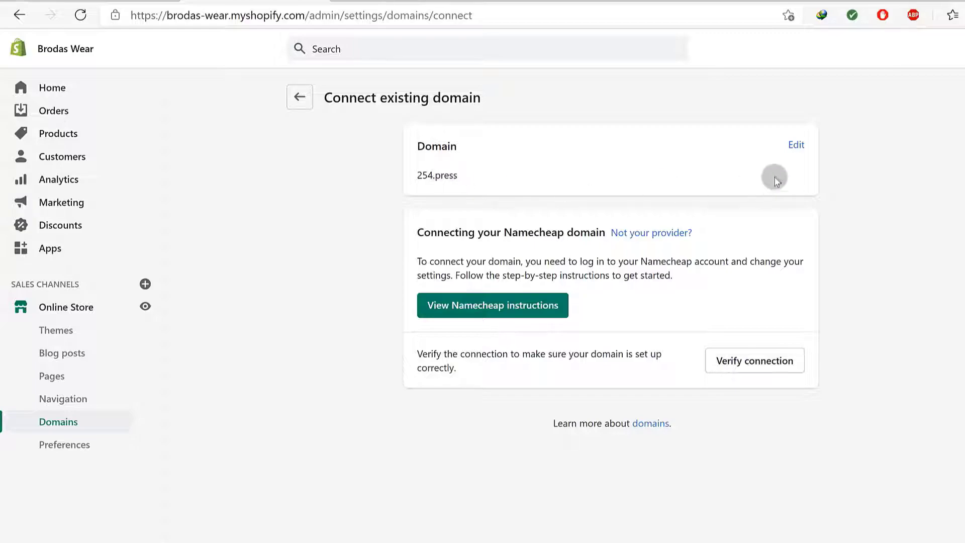
# Resubmit 254.press in Shopify and verify its connection
pyautogui.click(795, 145)
pyautogui.click(448, 181)
pyautogui.click(783, 232)
pyautogui.click(751, 371)
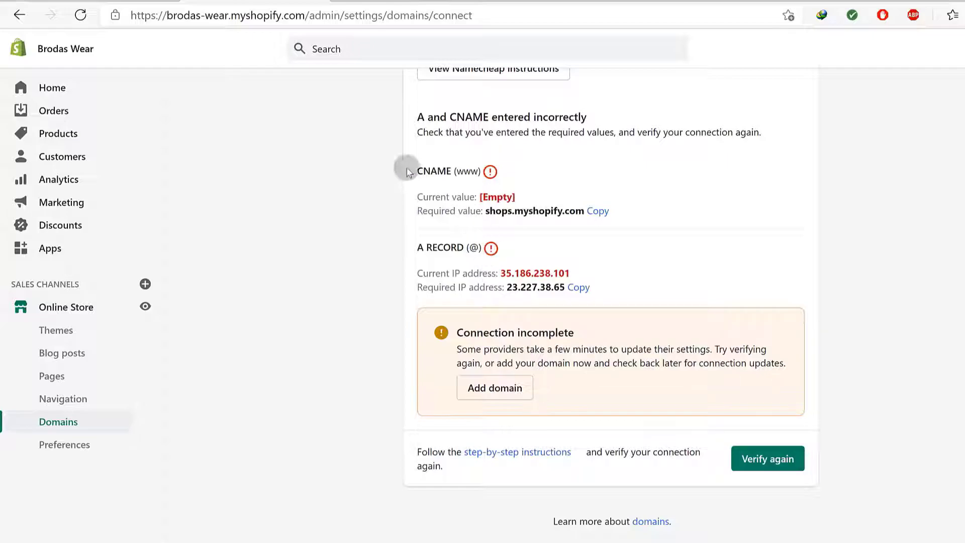
# Copy the required A-record IP address 23.227.38.65
pyautogui.moveTo(424, 171); pyautogui.dragTo(438, 171)
pyautogui.moveTo(435, 247); pyautogui.dragTo(455, 246)
pyautogui.click(622, 250)
pyautogui.click(579, 290)
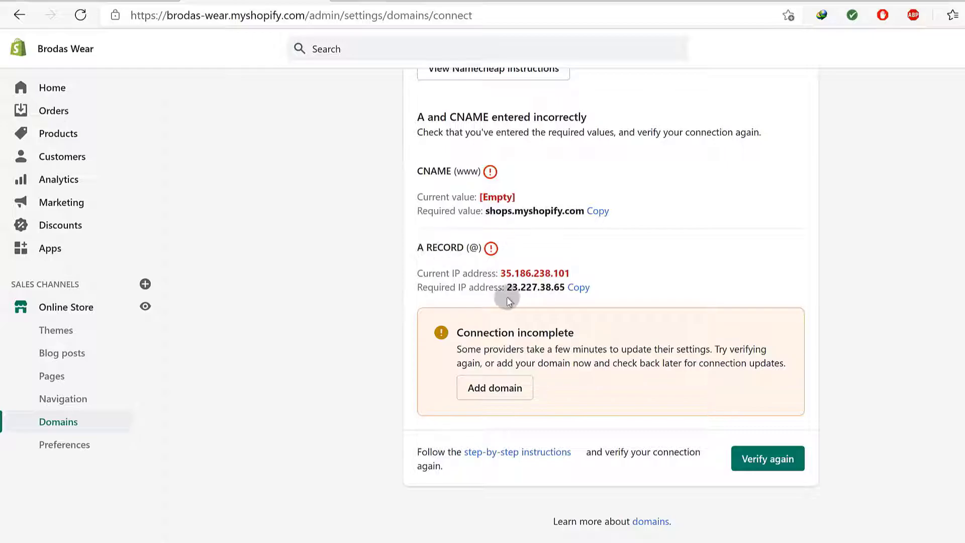
pyautogui.moveTo(520, 287); pyautogui.dragTo(565, 287)
pyautogui.hotkey('ctrl', 'c')
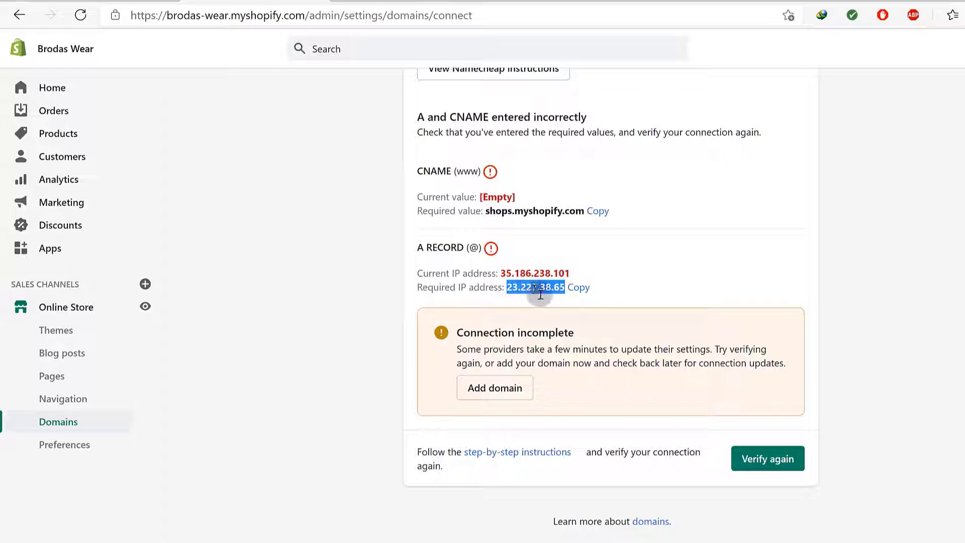
pyautogui.click(872, 1)
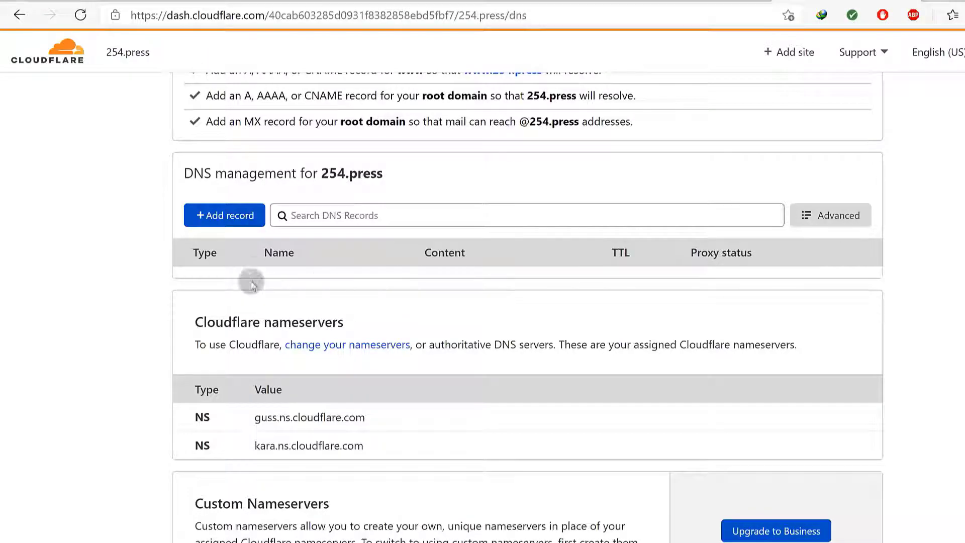
# Fill in a new A record named @ with IPv4 23.227.38.65 and save it
pyautogui.click(237, 215)
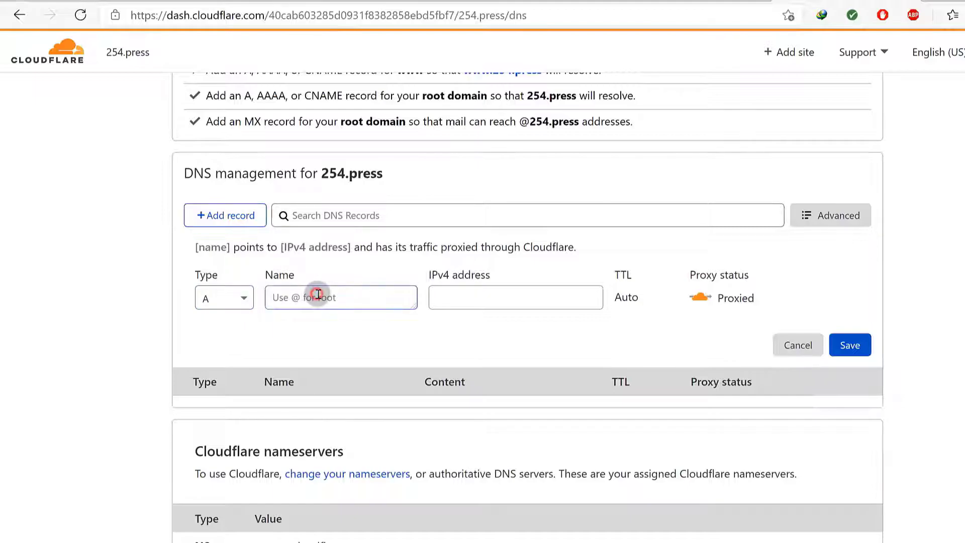
pyautogui.write('@')
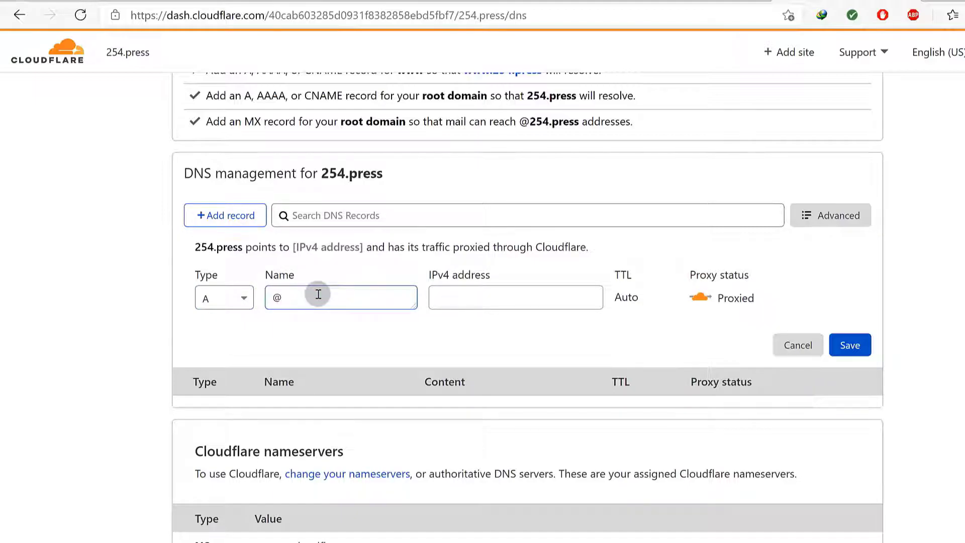
pyautogui.click(300, 298)
pyautogui.moveTo(320, 171); pyautogui.dragTo(386, 172)
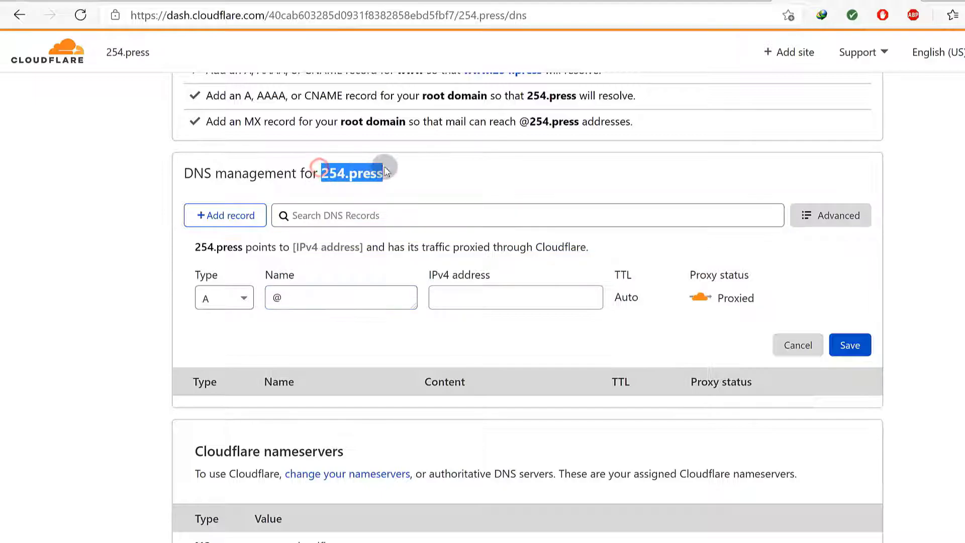
pyautogui.click(280, 299)
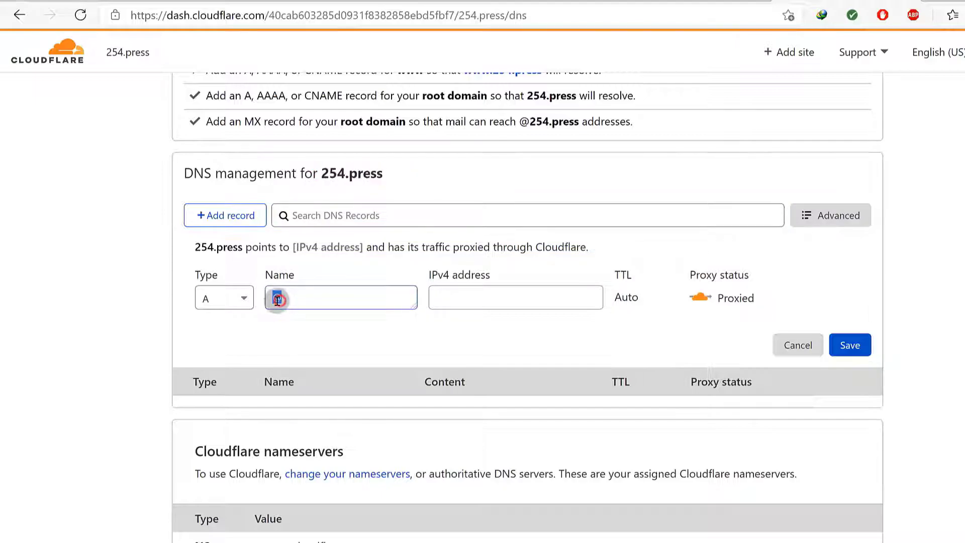
pyautogui.moveTo(331, 171); pyautogui.dragTo(356, 173)
pyautogui.click(441, 297)
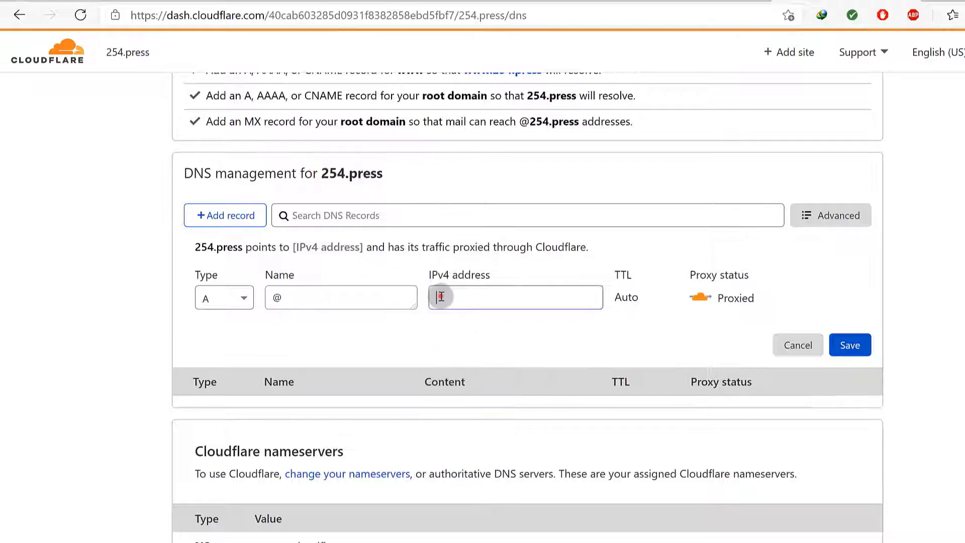
pyautogui.rightClick(440, 297)
pyautogui.click(495, 335)
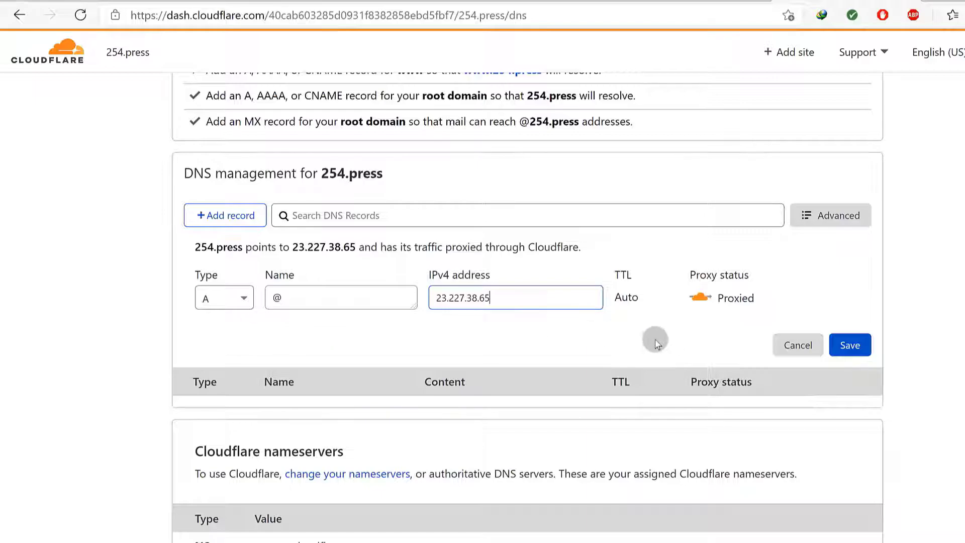
pyautogui.click(850, 345)
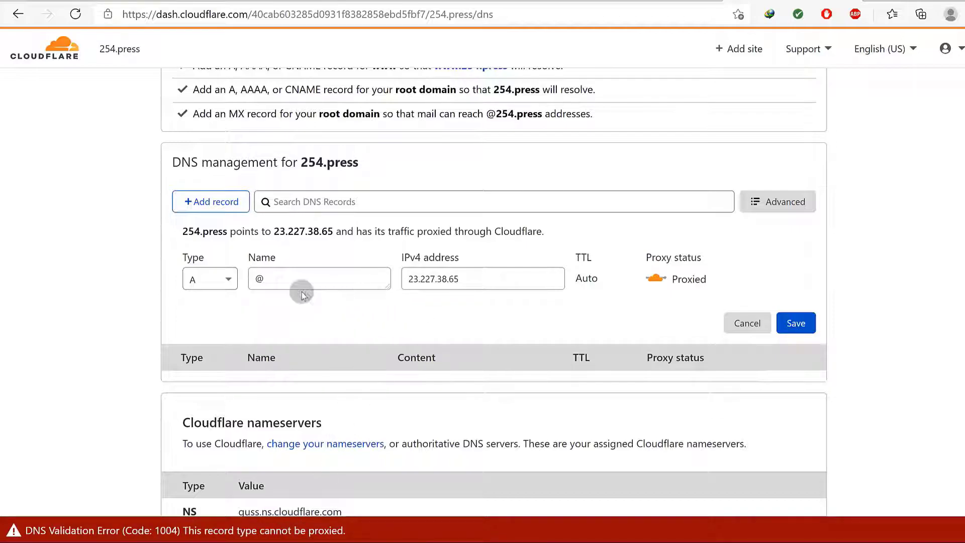
# Open the 254.press site overview in a new tab and reload the DNS records page
pyautogui.scroll(3, 328, 231)
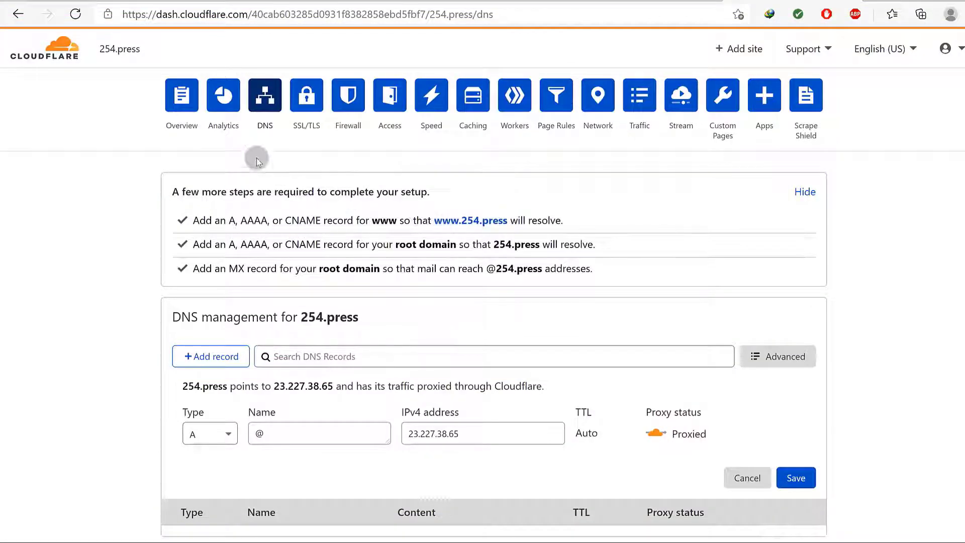
pyautogui.rightClick(188, 100)
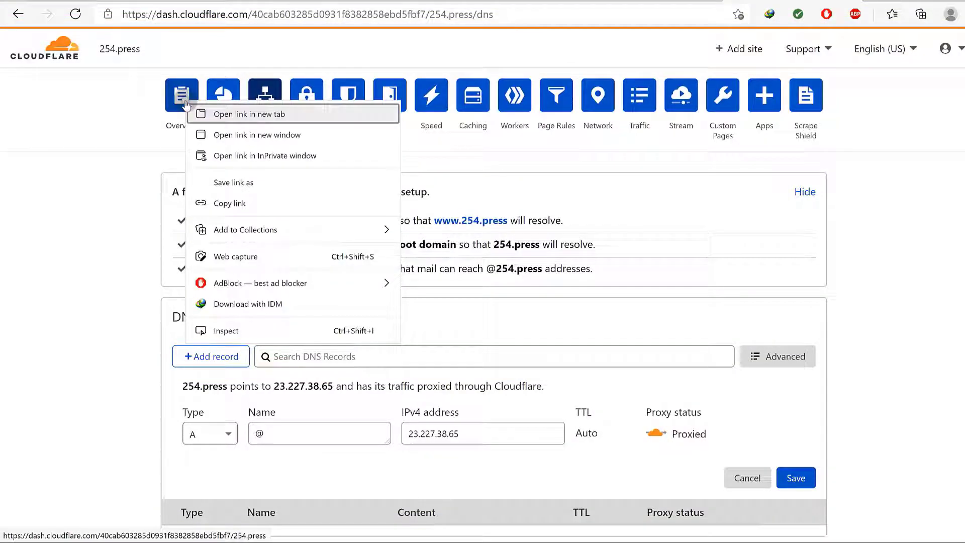
pyautogui.click(236, 114)
pyautogui.click(795, 1)
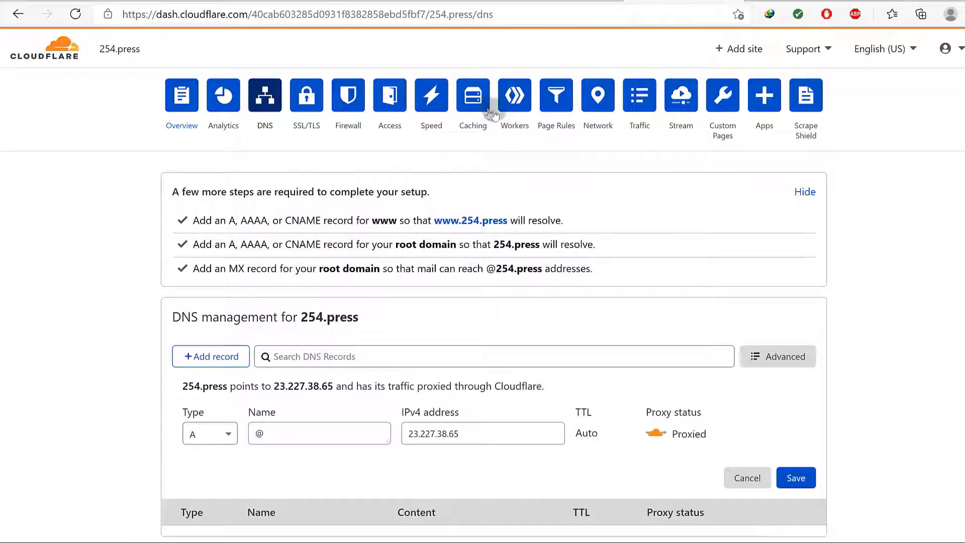
pyautogui.click(76, 14)
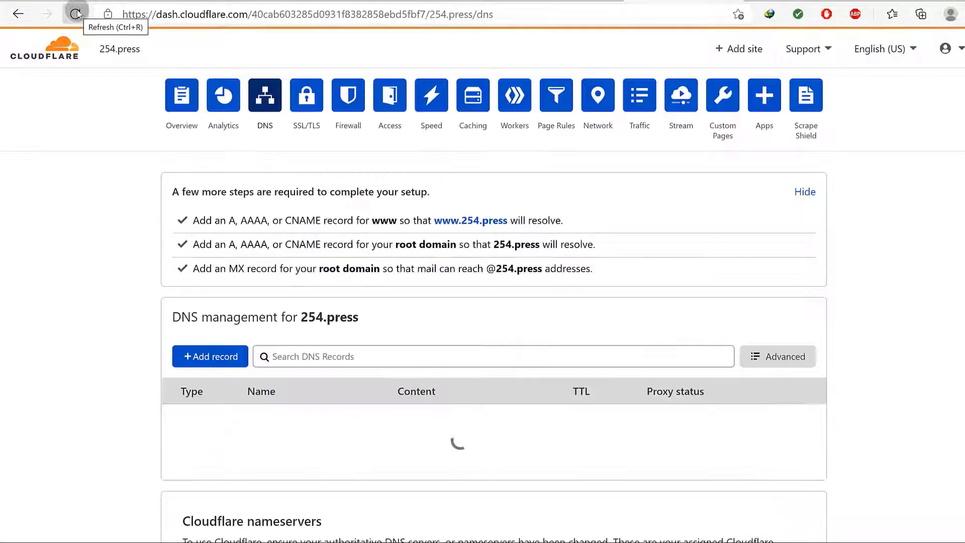
pyautogui.scroll(-2, 299, 333)
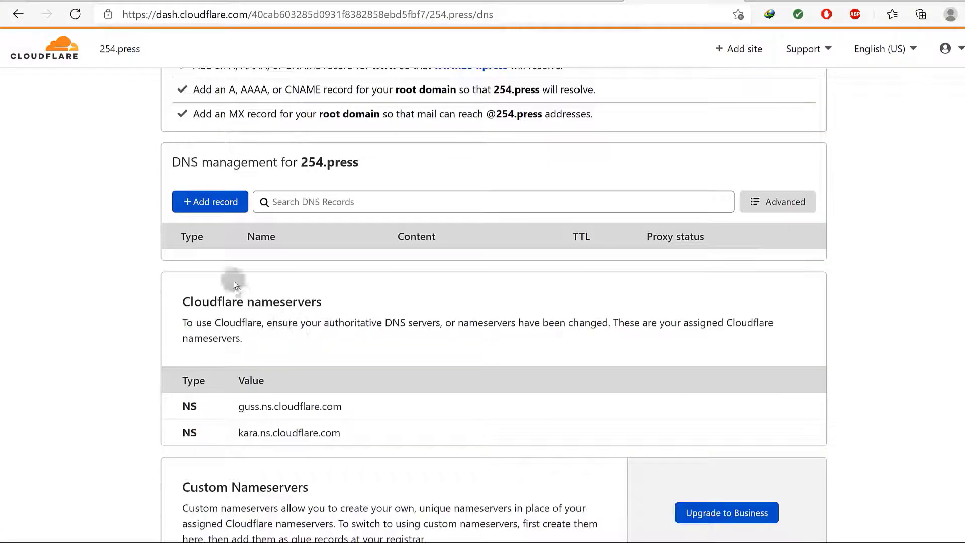
# Re-add the @ A record pointing to 23.227.38.65, save it, and set it to DNS only
pyautogui.click(215, 203)
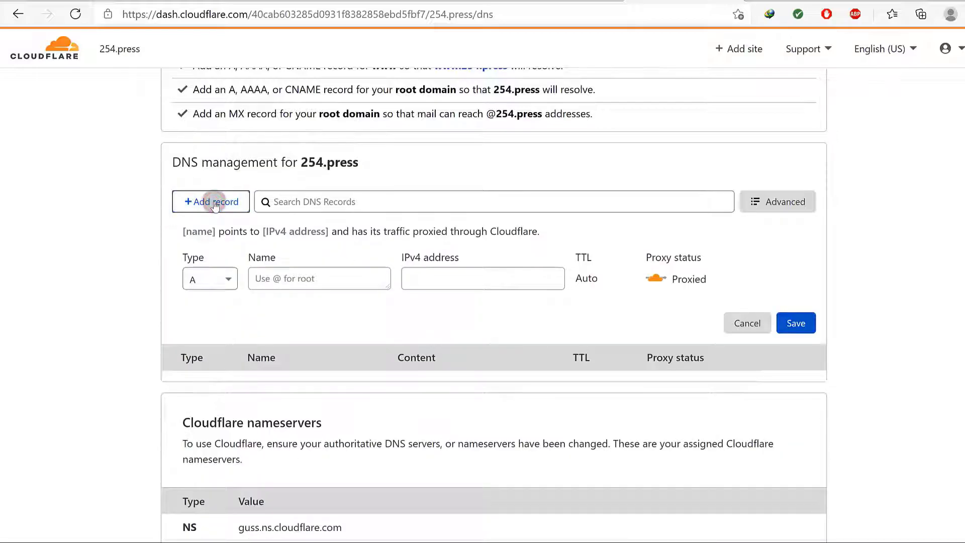
pyautogui.click(275, 280)
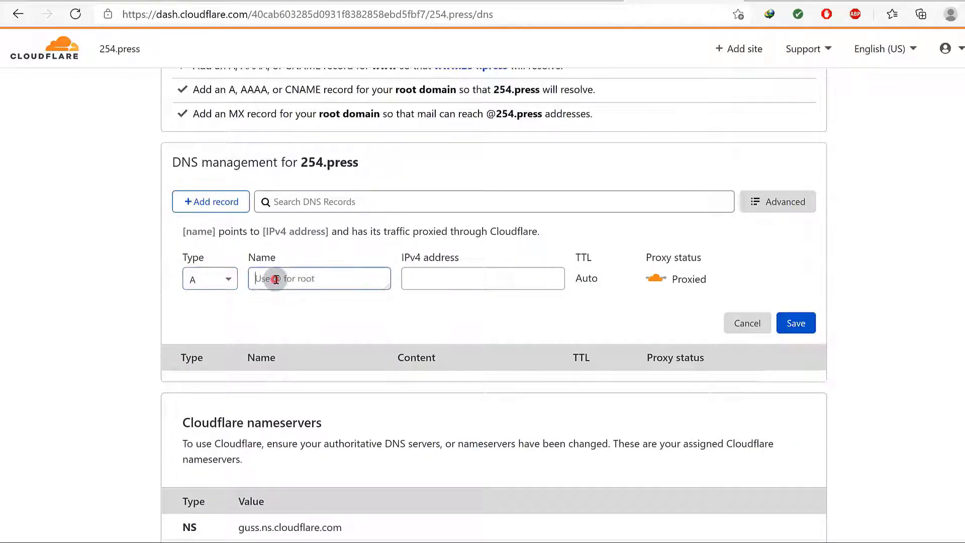
pyautogui.write('@')
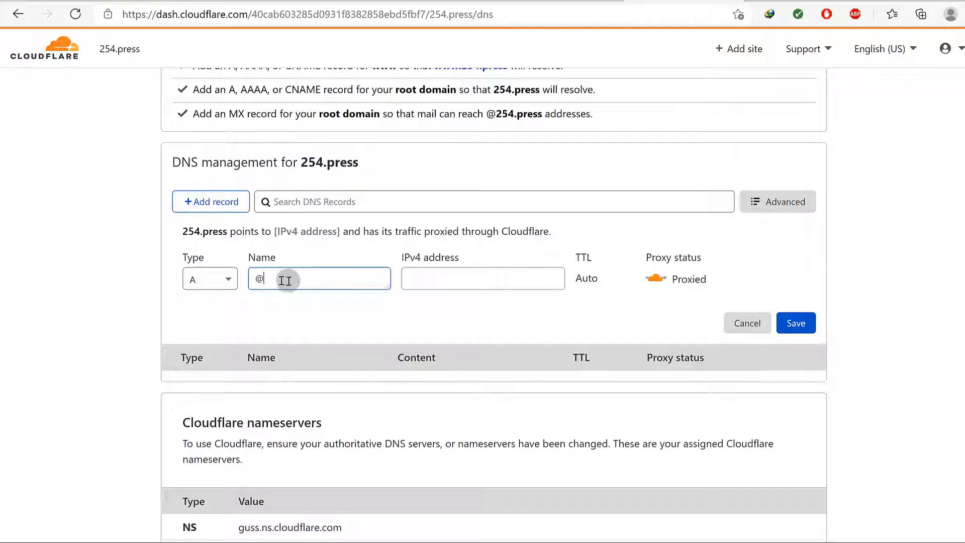
pyautogui.click(442, 277)
pyautogui.rightClick(445, 276)
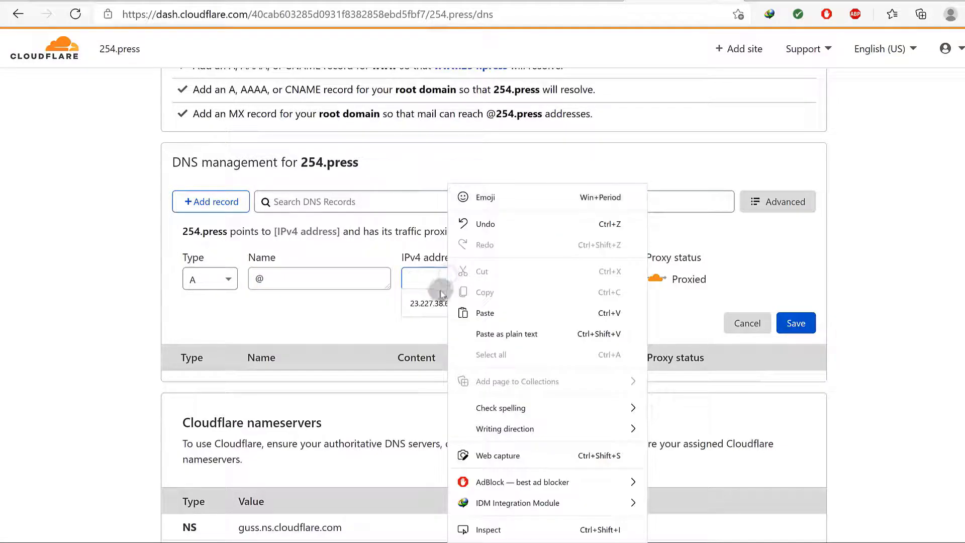
pyautogui.click(437, 302)
pyautogui.click(436, 302)
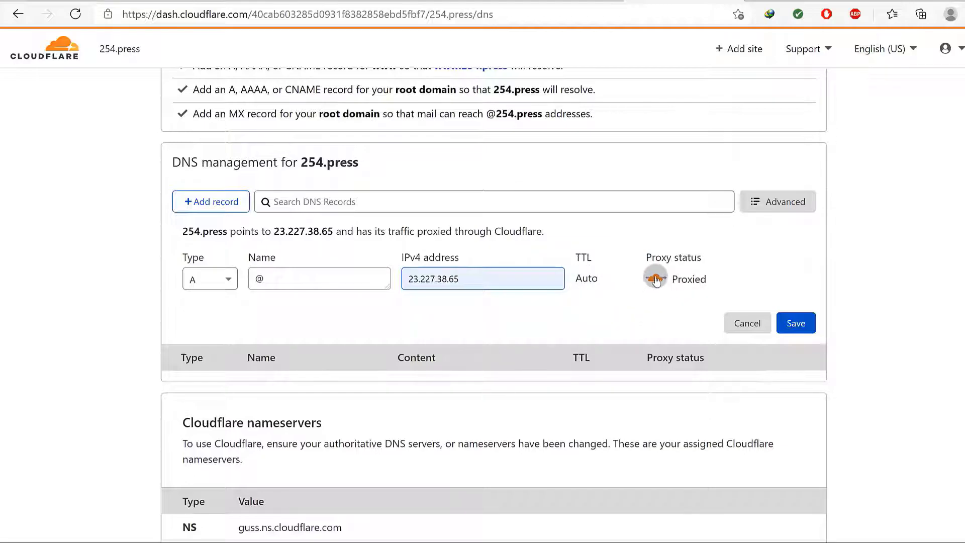
pyautogui.click(793, 324)
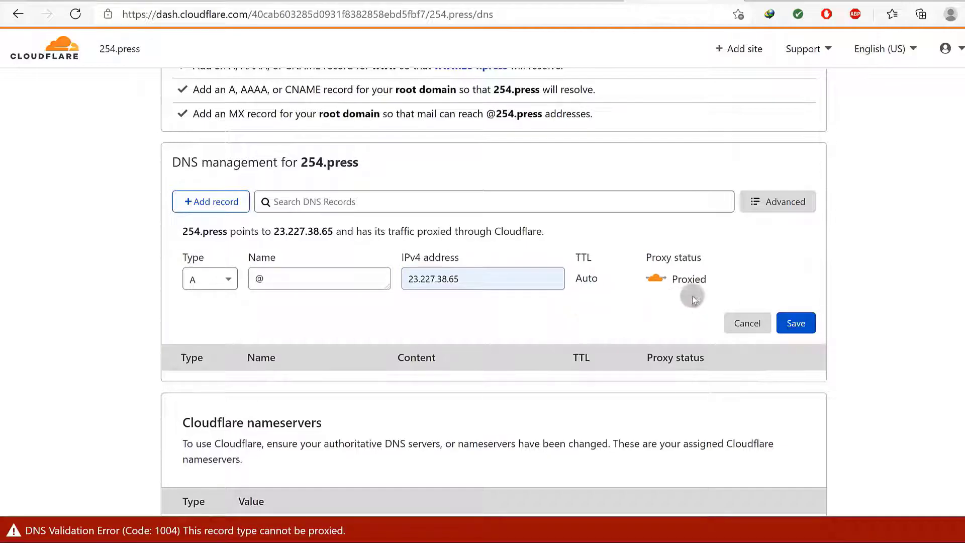
pyautogui.click(655, 277)
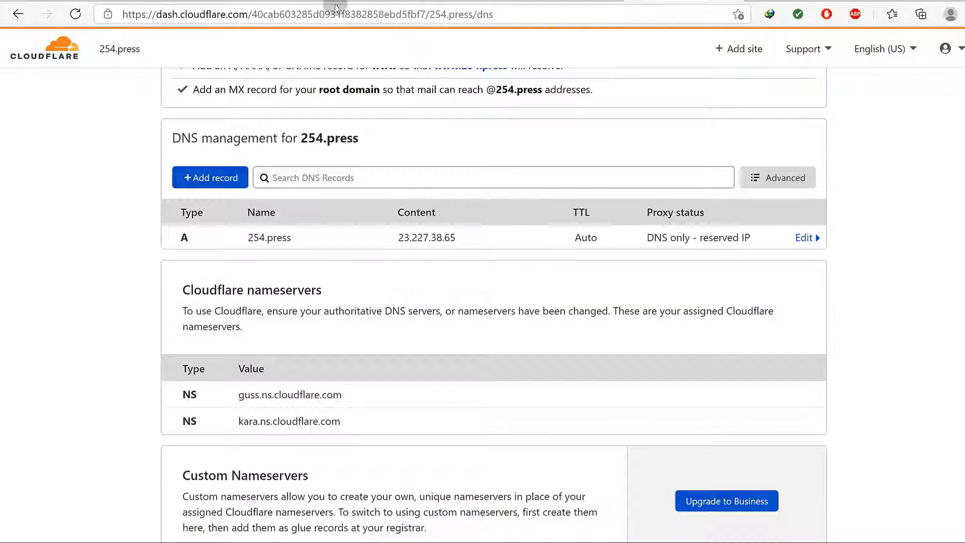
# Copy shops.myshopify.com from Shopify's required CNAME value and go back to Cloudflare DNS
pyautogui.click(257, 2)
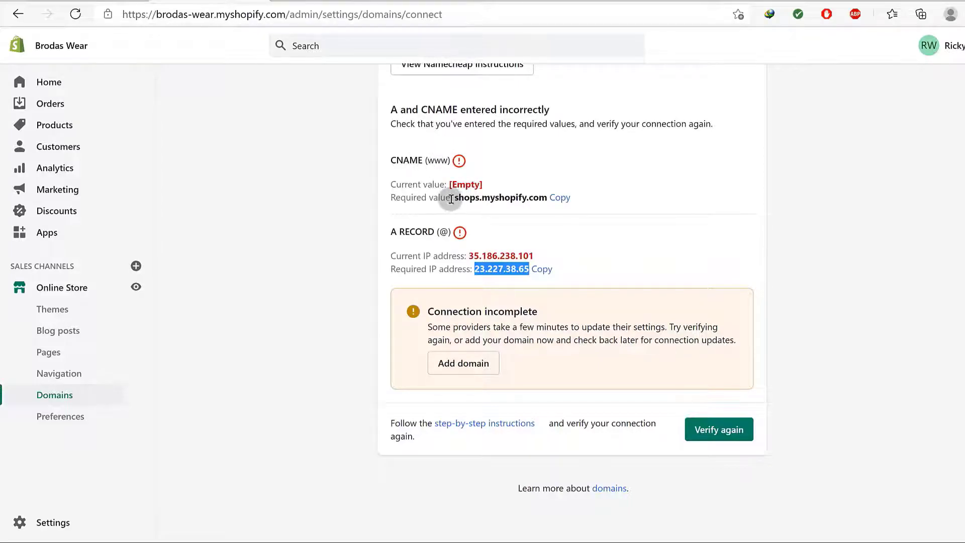
pyautogui.moveTo(454, 198); pyautogui.dragTo(525, 198)
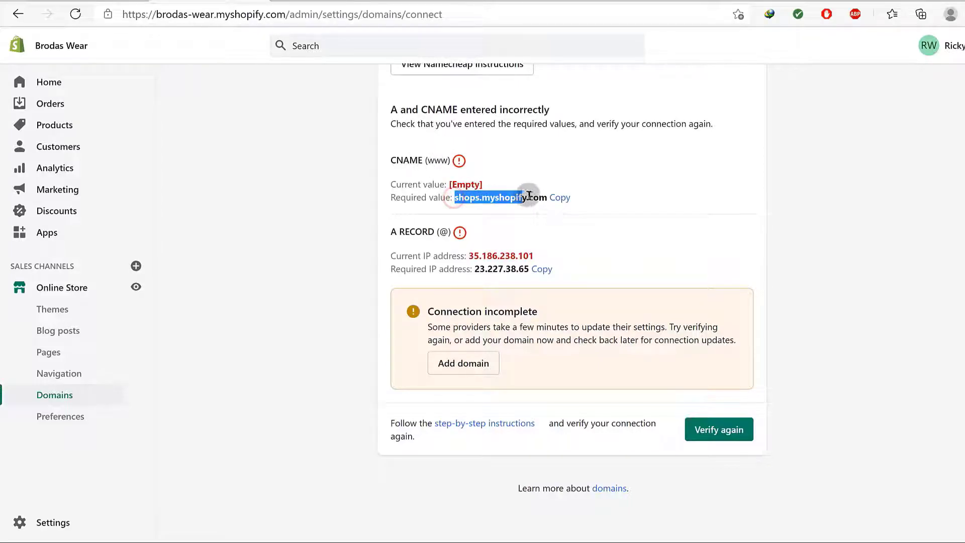
pyautogui.click(559, 198)
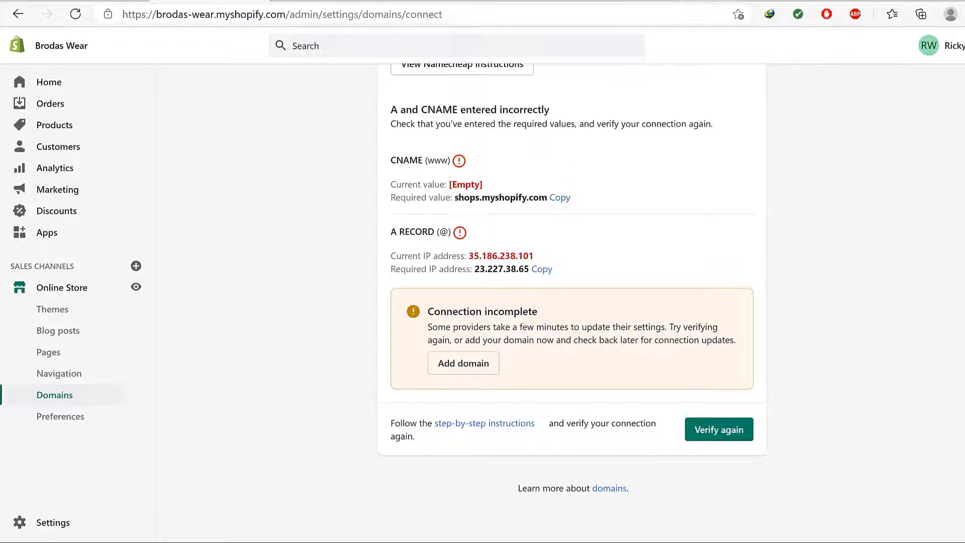
pyautogui.click(676, 1)
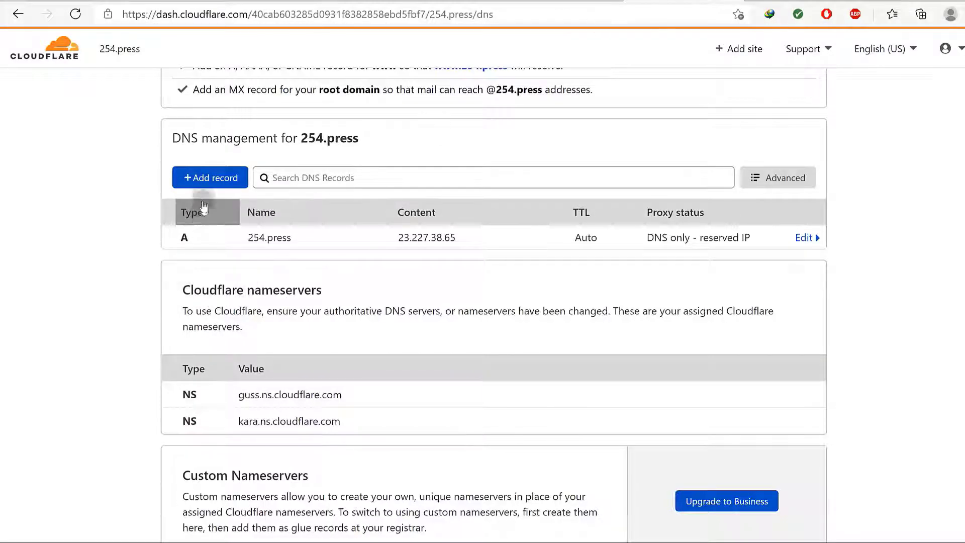
# Create a www CNAME record targeting shops.myshopify.com, switched to DNS only and saved
pyautogui.click(212, 177)
pyautogui.click(228, 255)
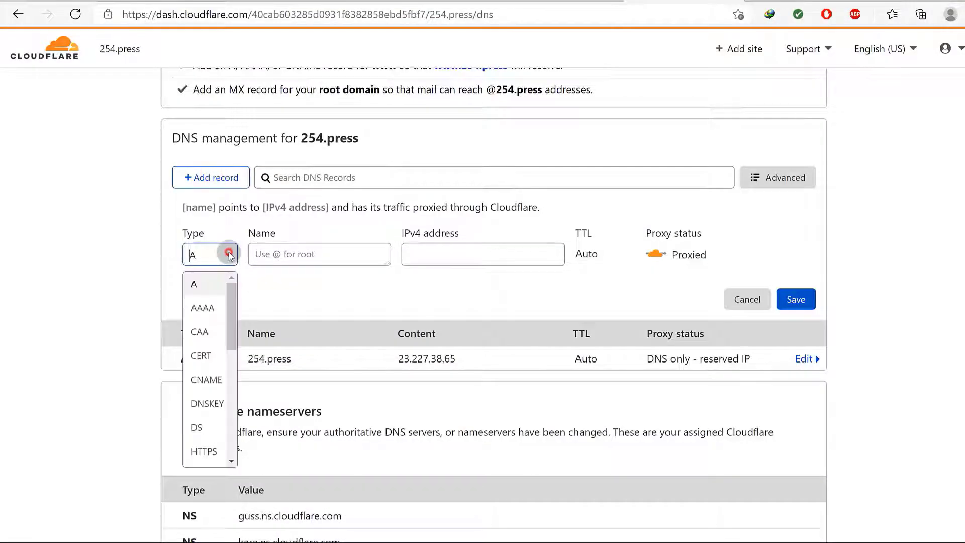
pyautogui.moveTo(235, 306)
pyautogui.mouseDown()
pyautogui.moveTo(234, 442)
pyautogui.moveTo(237, 313)
pyautogui.mouseUp()
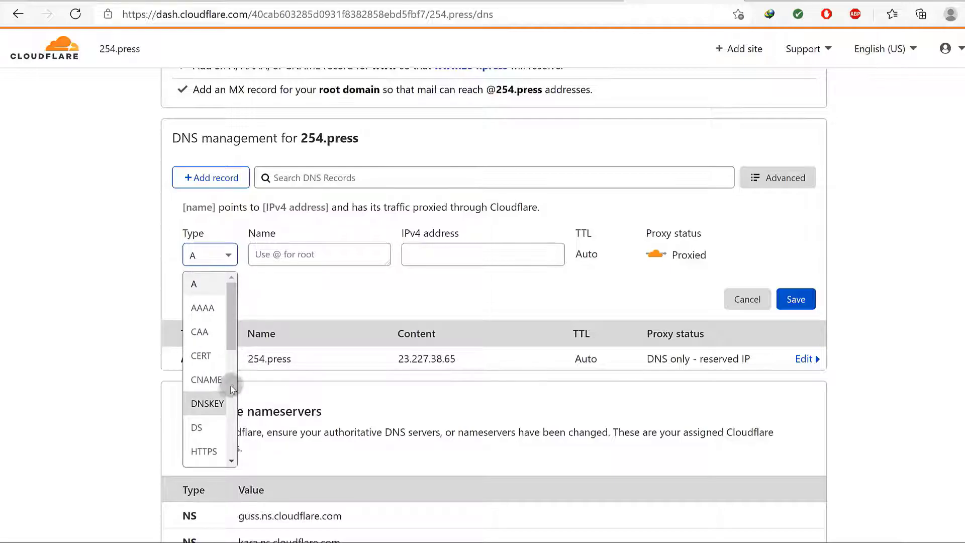
pyautogui.click(207, 378)
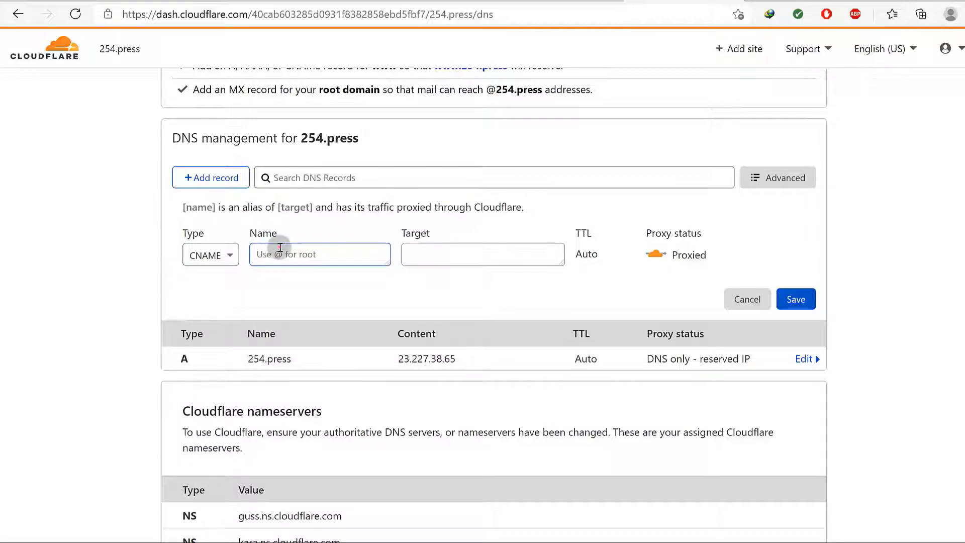
pyautogui.write('www')
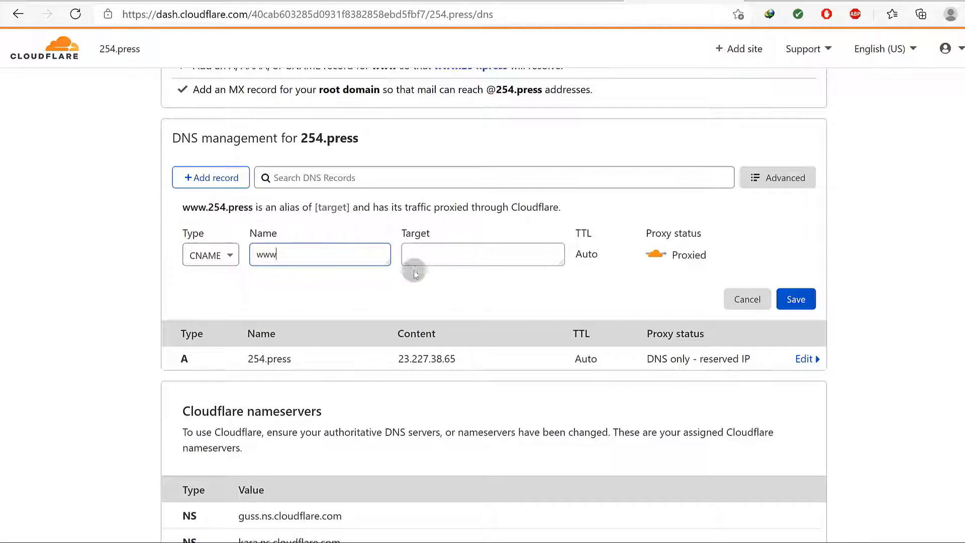
pyautogui.click(424, 256)
pyautogui.rightClick(423, 256)
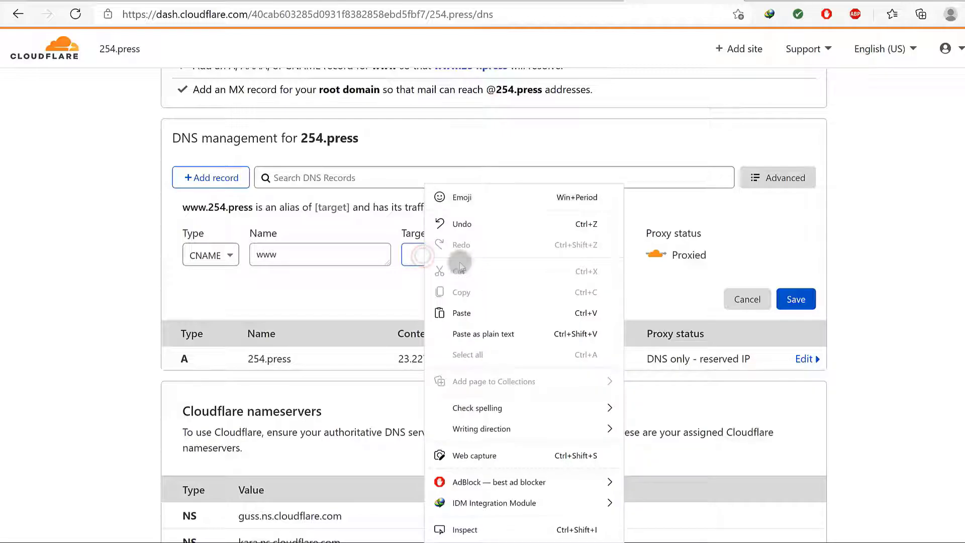
pyautogui.click(471, 313)
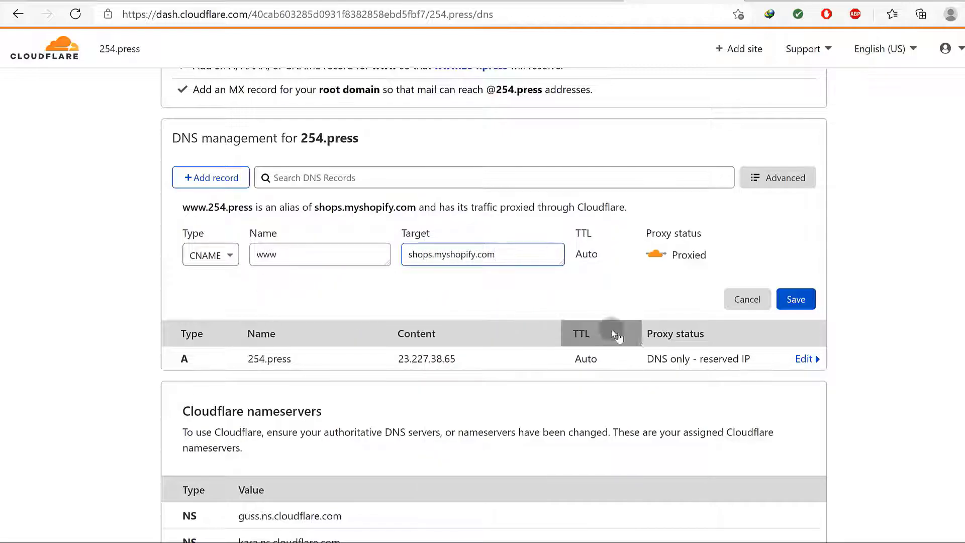
pyautogui.click(796, 300)
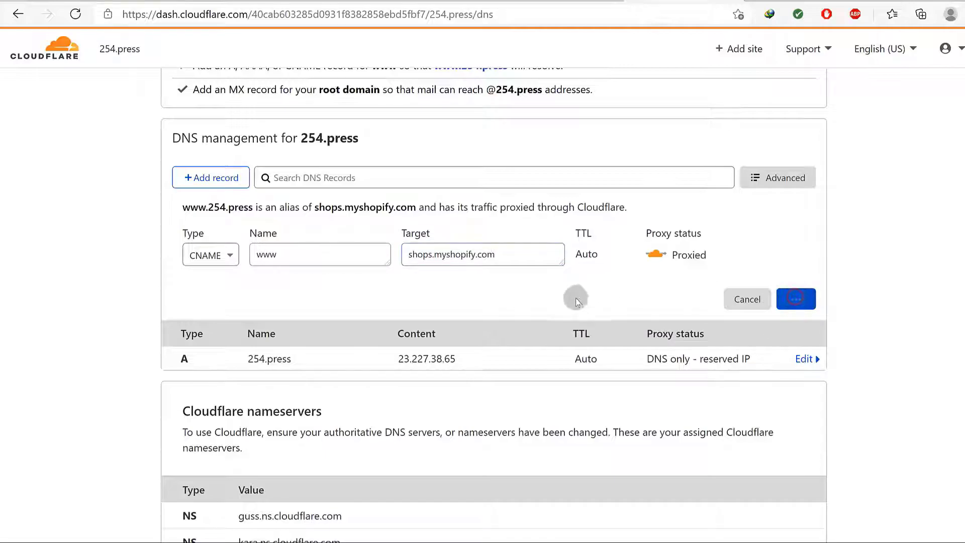
pyautogui.click(657, 255)
pyautogui.click(795, 300)
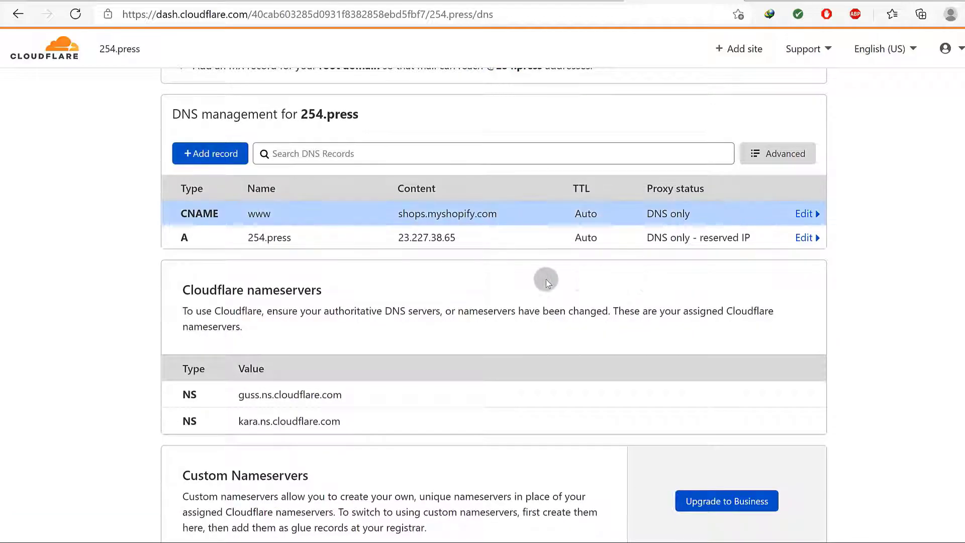
# Visit 254.press from the Cloudflare heading and copy its address from the parked page
pyautogui.moveTo(254, 236); pyautogui.dragTo(274, 238)
pyautogui.moveTo(298, 113); pyautogui.dragTo(354, 111)
pyautogui.rightClick(359, 112)
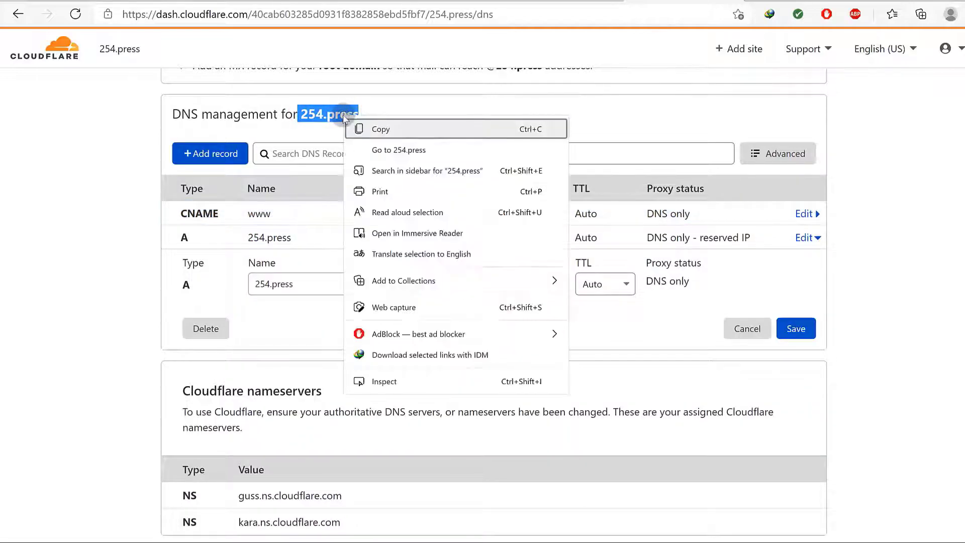
pyautogui.click(390, 147)
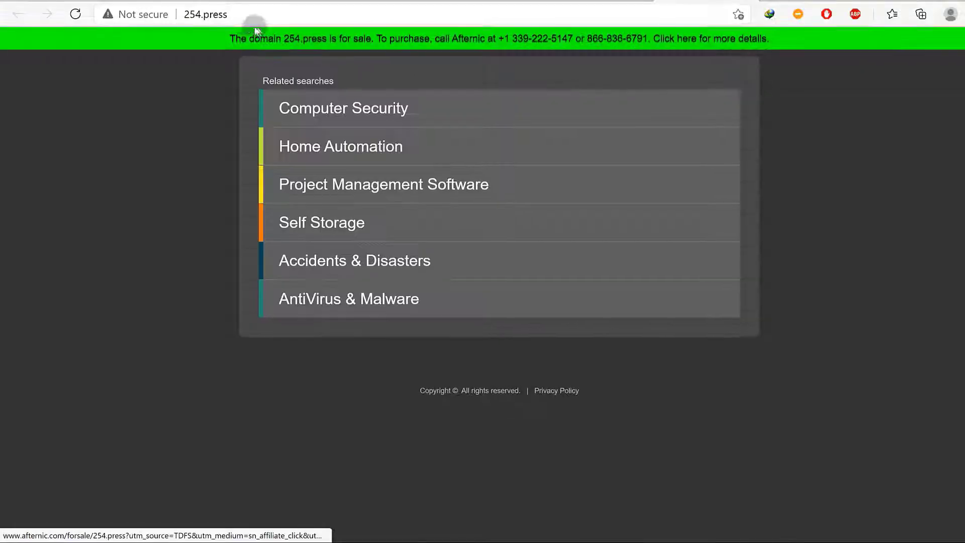
pyautogui.moveTo(231, 13); pyautogui.dragTo(187, 15)
pyautogui.rightClick(194, 16)
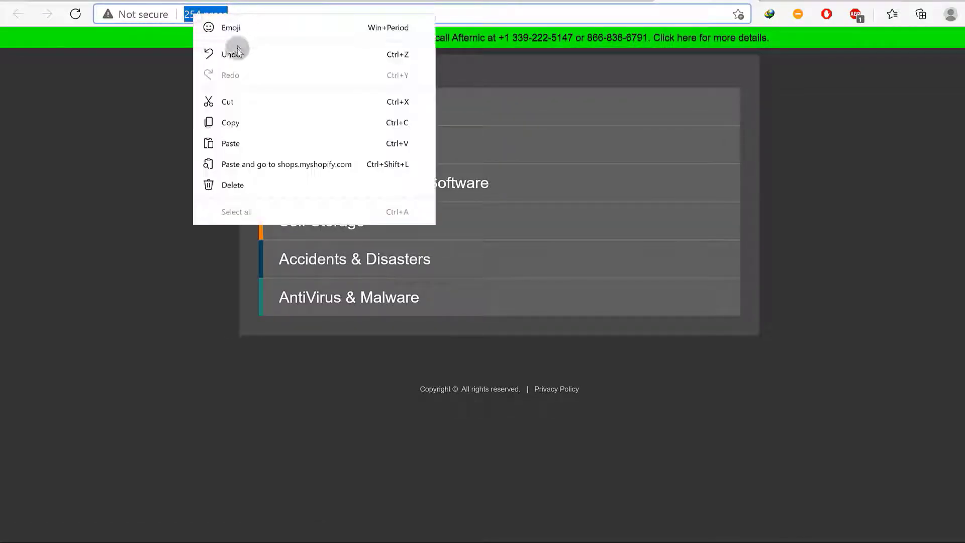
pyautogui.click(236, 122)
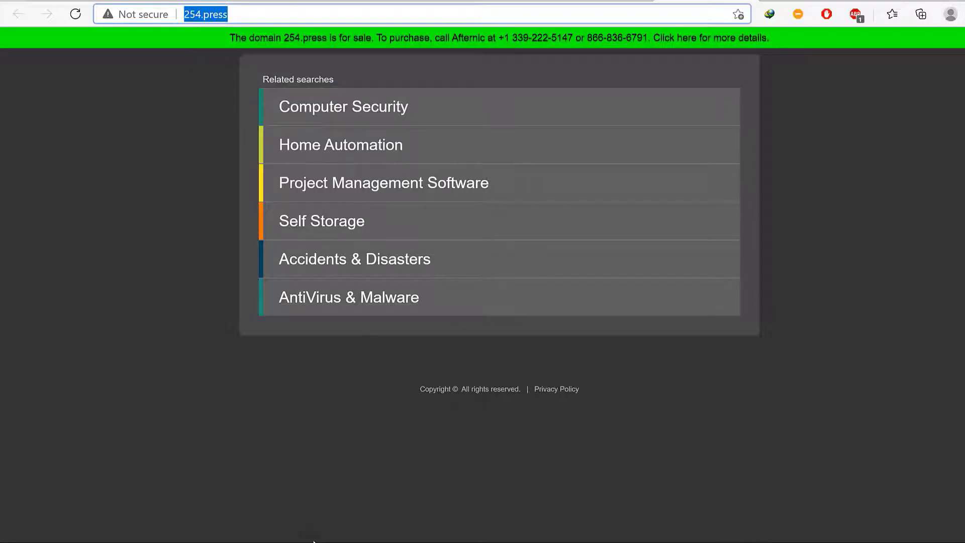
pyautogui.press('super')
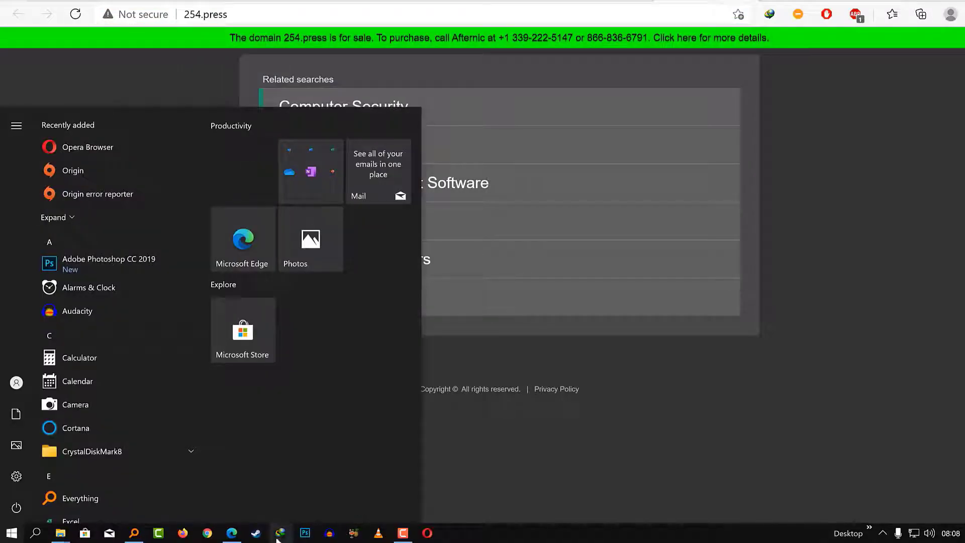
# Open a private Opera window with the VPN on and location set to Europe
pyautogui.rightClick(428, 534)
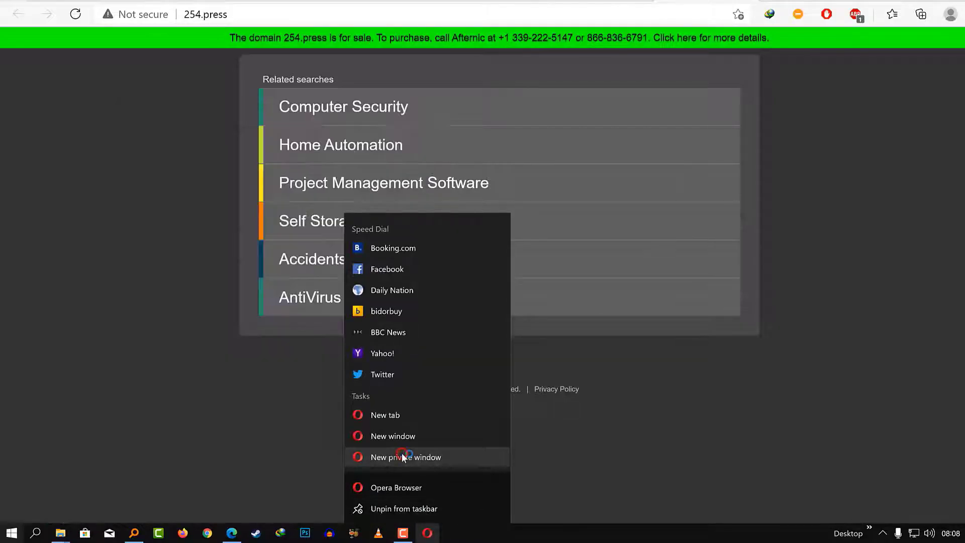
pyautogui.click(402, 455)
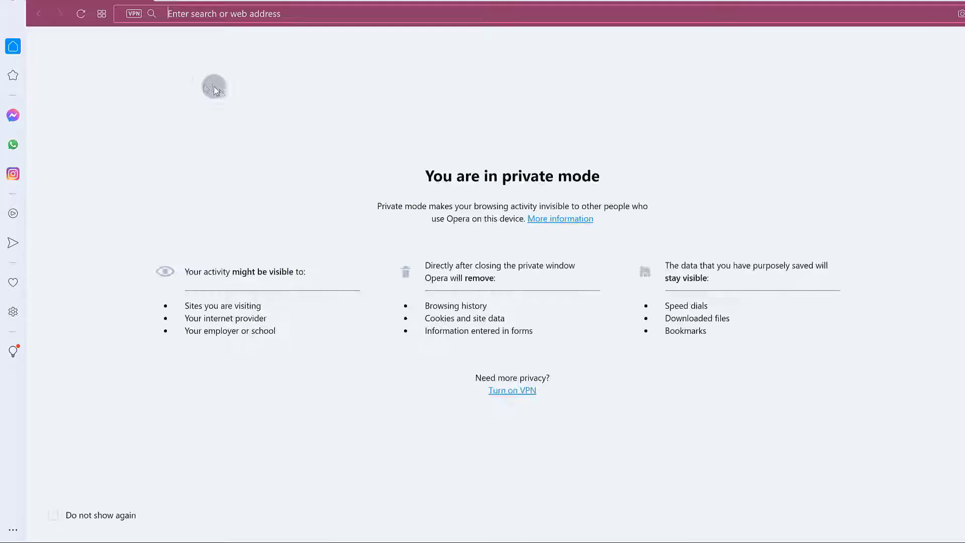
pyautogui.click(134, 13)
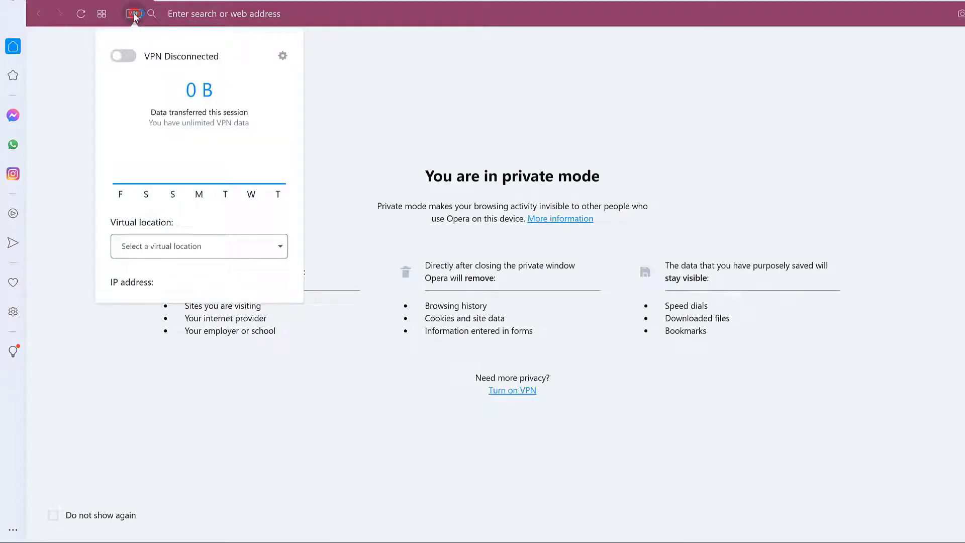
pyautogui.click(124, 58)
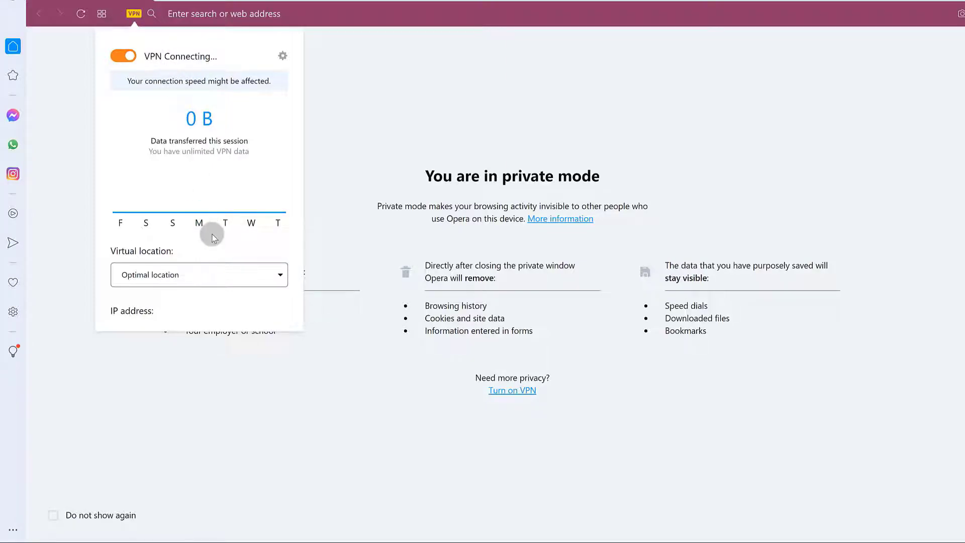
pyautogui.click(251, 277)
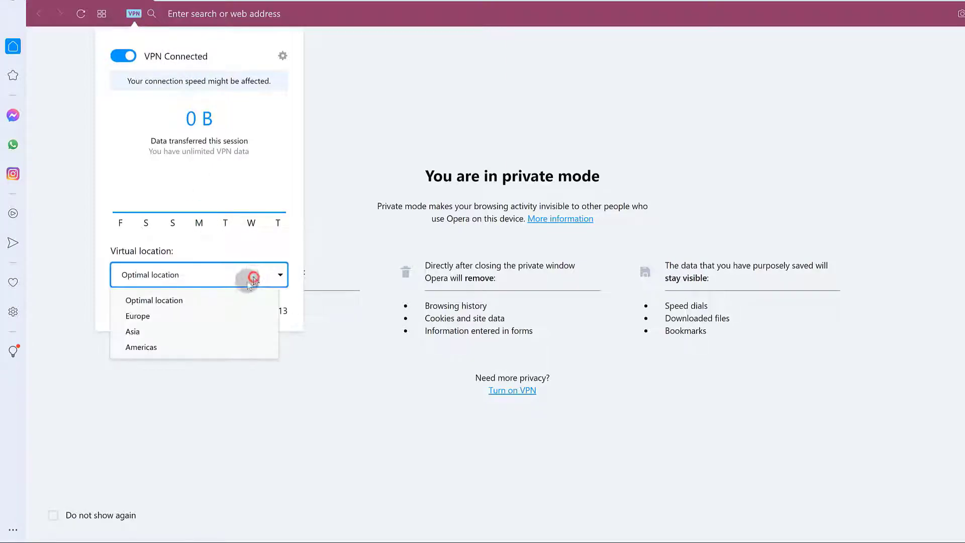
pyautogui.click(166, 315)
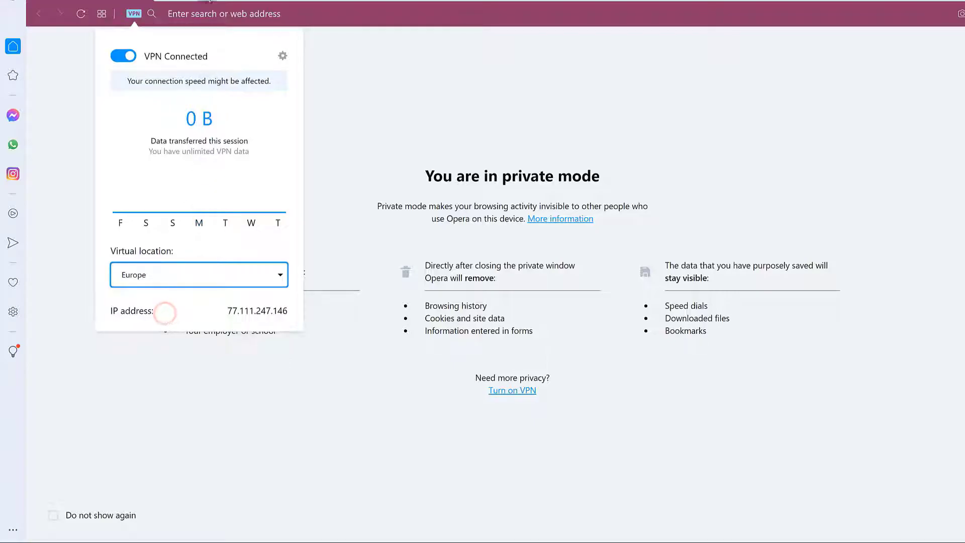
# Load 254.press from the copied address, then close that tab
pyautogui.click(213, 13)
pyautogui.rightClick(213, 14)
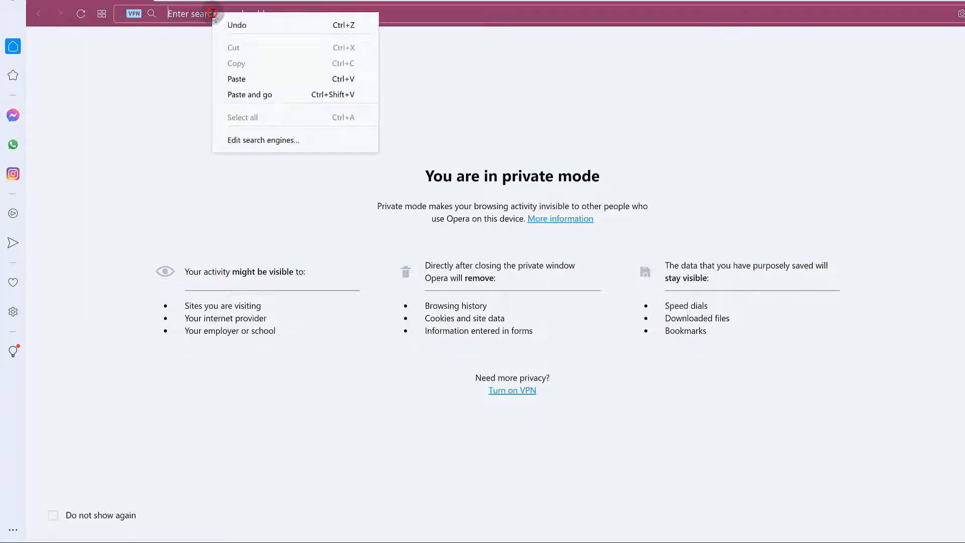
pyautogui.click(250, 95)
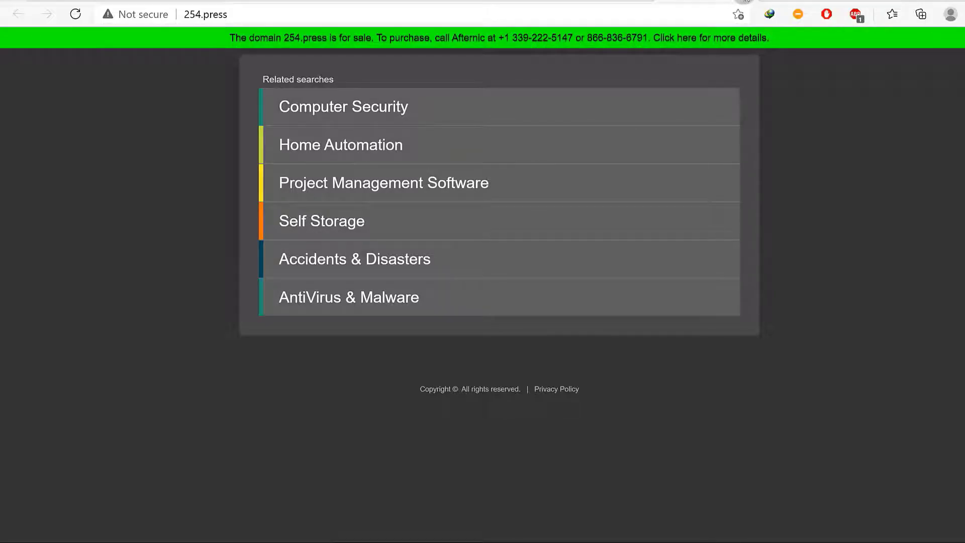
pyautogui.click(745, 0)
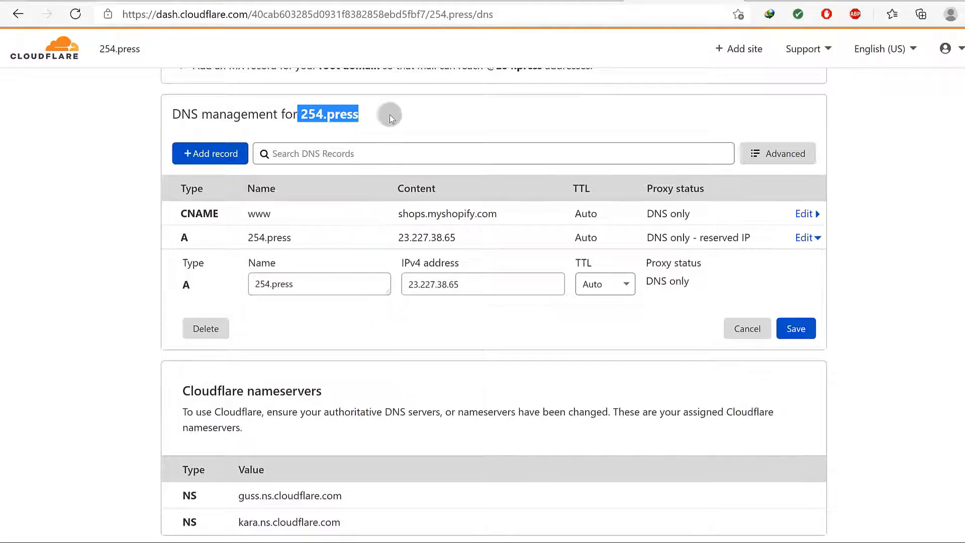
# Compare Cloudflare's assigned nameservers with Namecheap's guss and kara custom nameservers
pyautogui.click(388, 115)
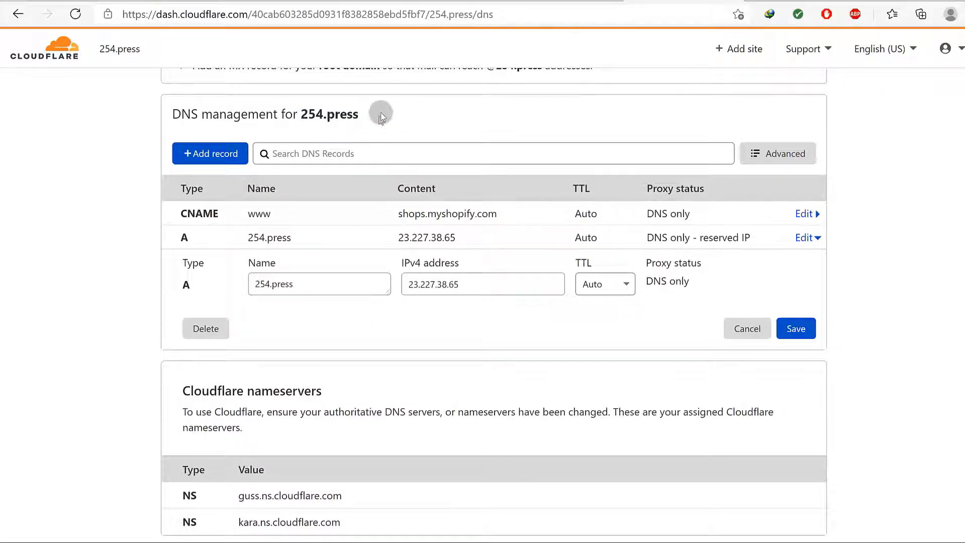
pyautogui.click(580, 2)
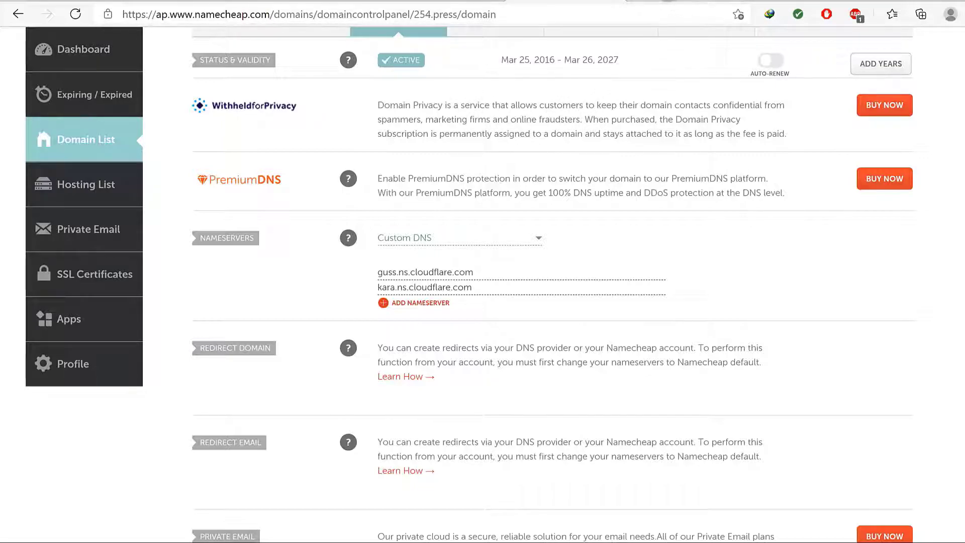
pyautogui.click(669, 2)
pyautogui.scroll(3, 290, 226)
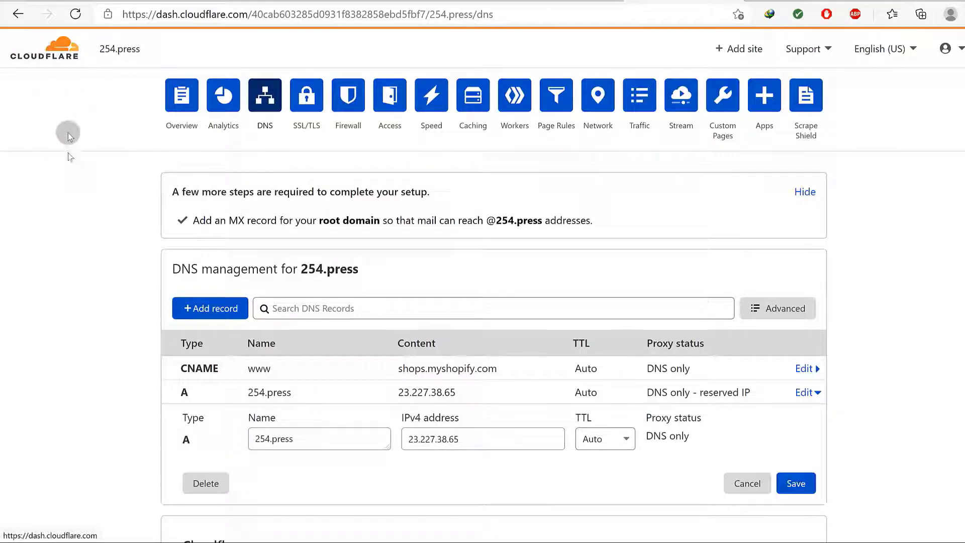
pyautogui.scroll(-3, 117, 200)
pyautogui.scroll(3, 118, 200)
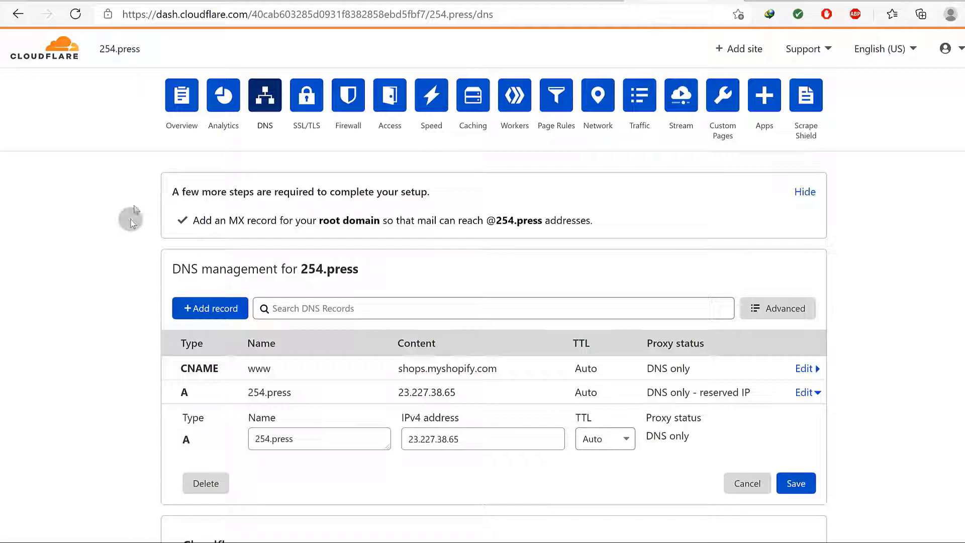
pyautogui.click(550, 1)
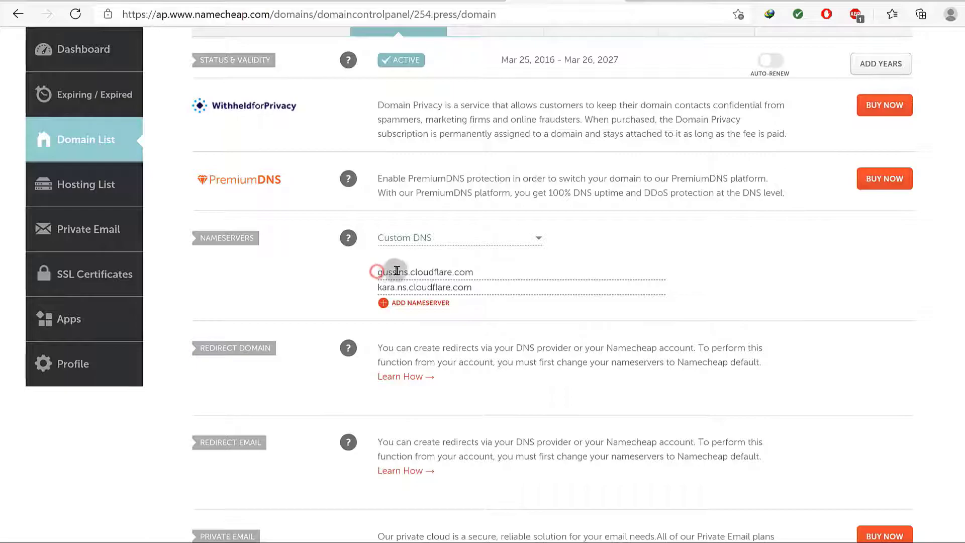
pyautogui.moveTo(201, 239); pyautogui.dragTo(231, 235)
pyautogui.click(244, 242)
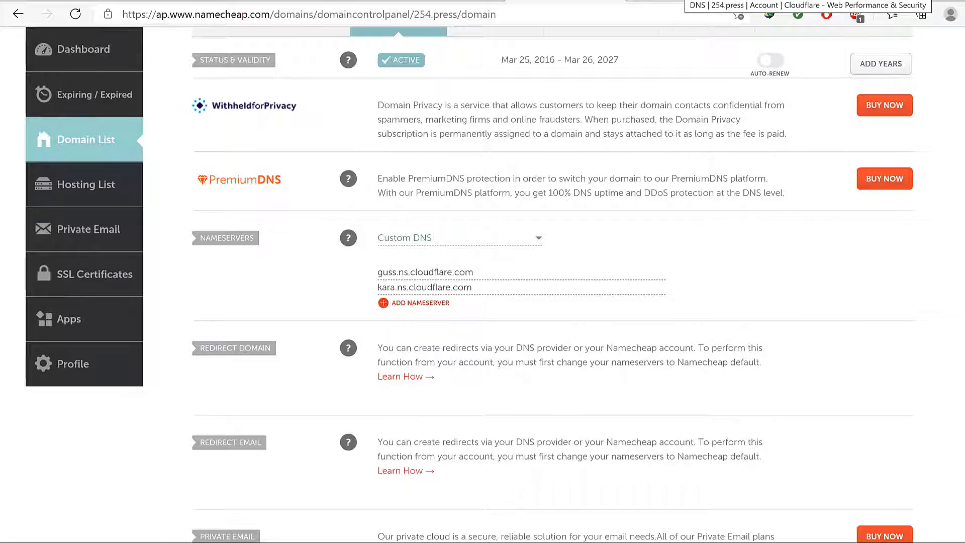
# Check Cloudflare's 254.press overview and DNS, then view Shopify's incorrect A and CNAME status
pyautogui.click(760, 1)
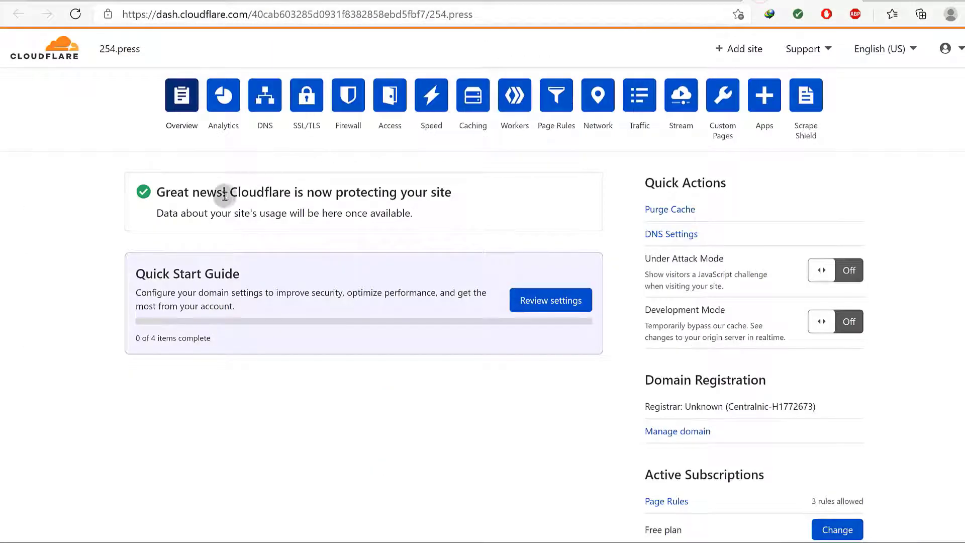
pyautogui.click(265, 95)
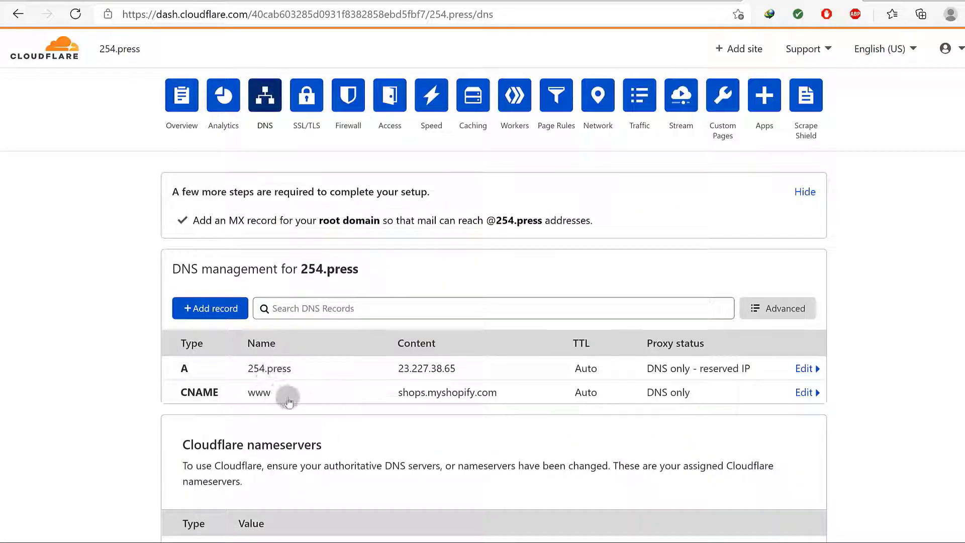
pyautogui.click(217, 1)
pyautogui.scroll(3, 448, 276)
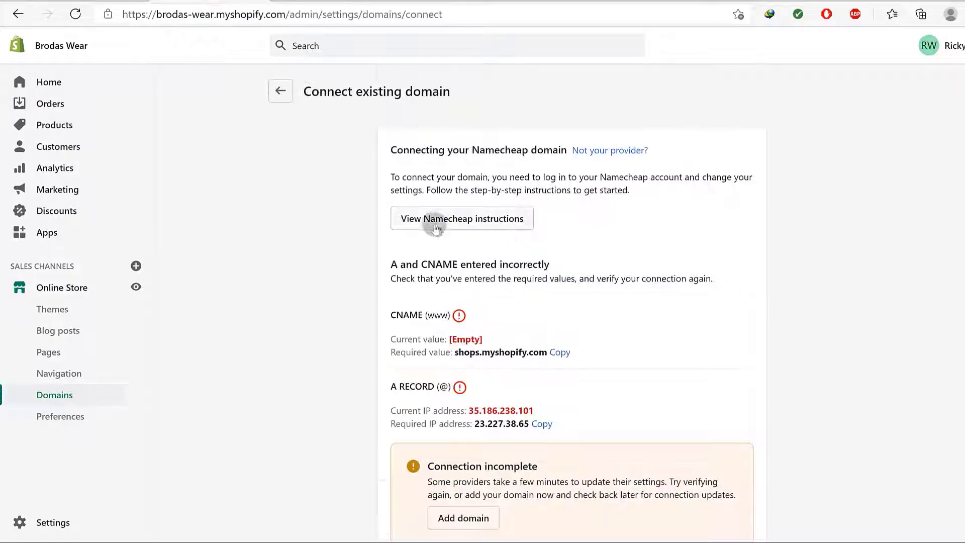
pyautogui.scroll(-3, 435, 228)
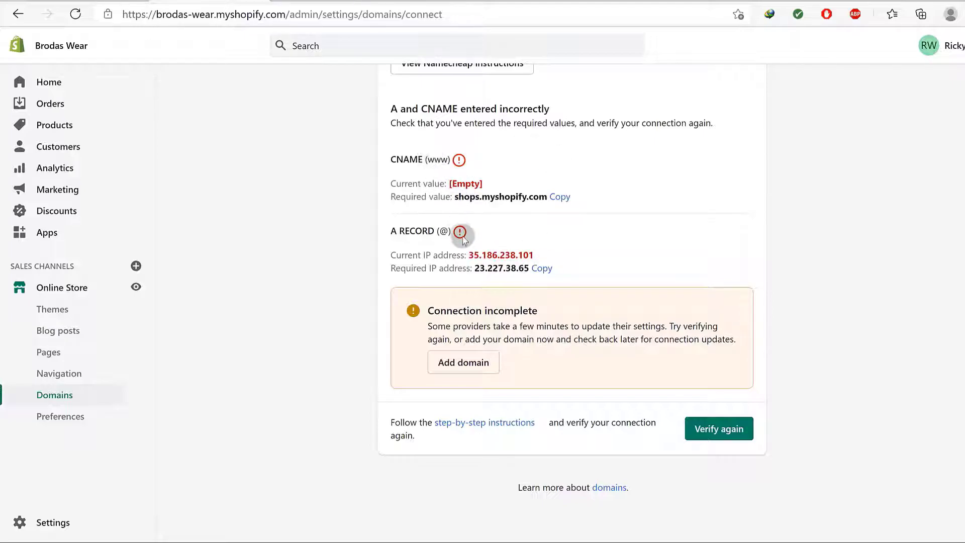
# Highlight Shopify's required 23.227.38.65, @ and shops.myshopify.com values, then return to Cloudflare DNS
pyautogui.moveTo(476, 269); pyautogui.dragTo(534, 272)
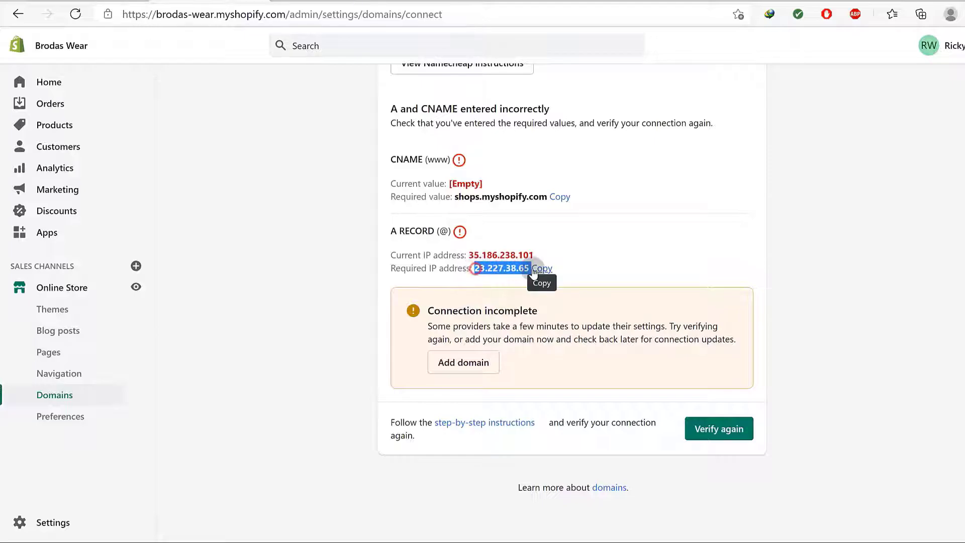
pyautogui.moveTo(392, 231); pyautogui.dragTo(405, 232)
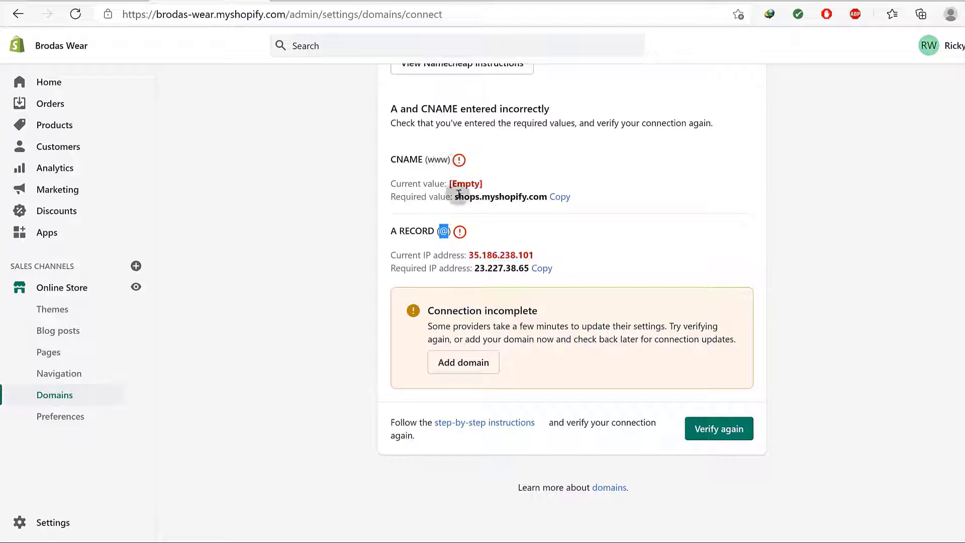
pyautogui.moveTo(456, 197); pyautogui.dragTo(528, 196)
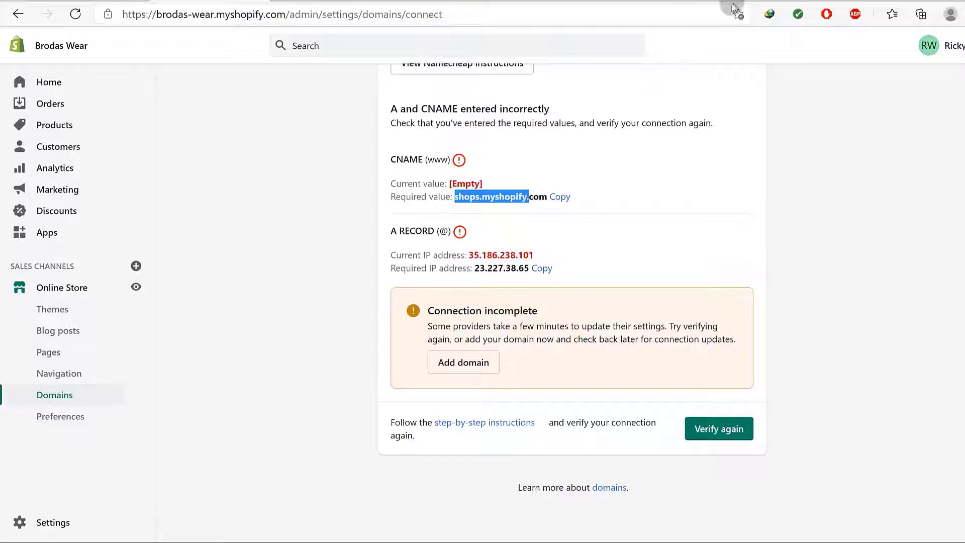
pyautogui.click(759, 1)
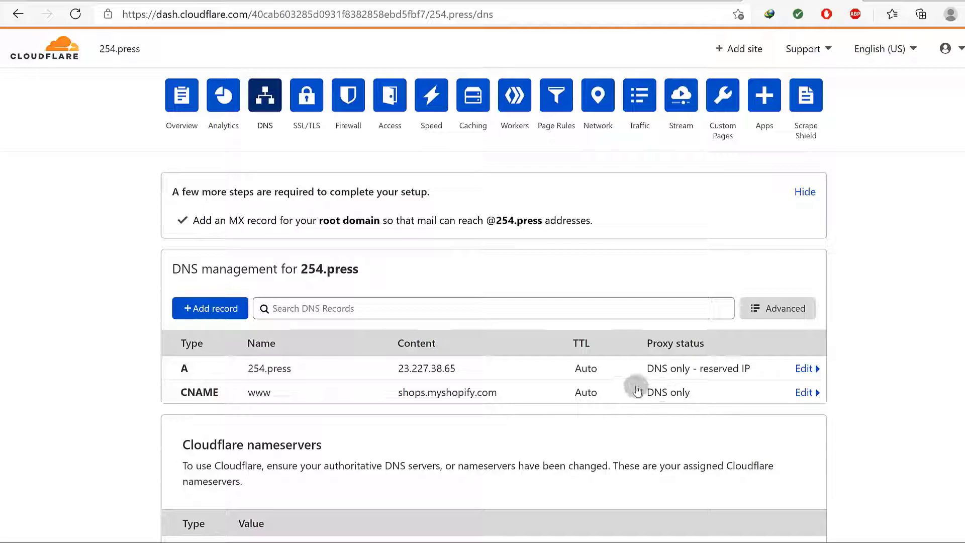
pyautogui.scroll(-3, 669, 382)
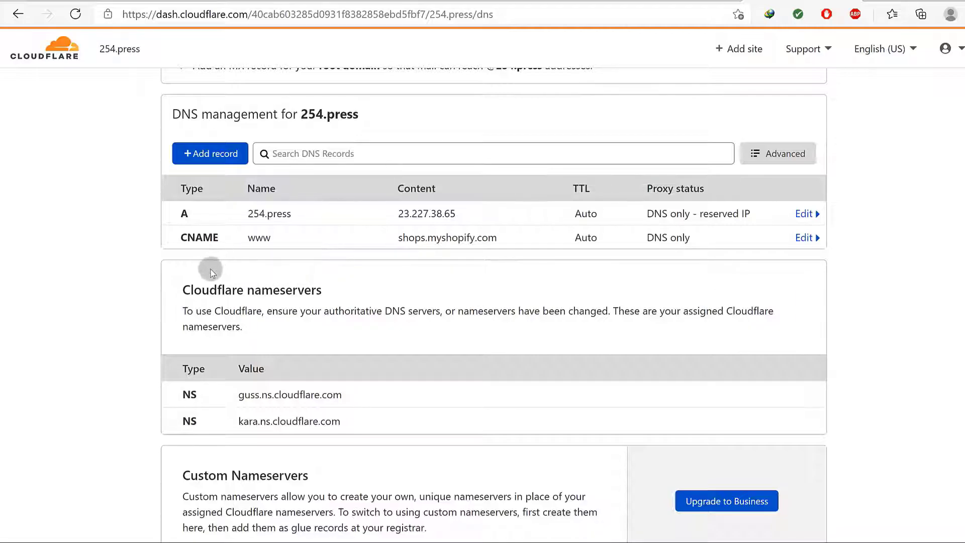
pyautogui.click(202, 154)
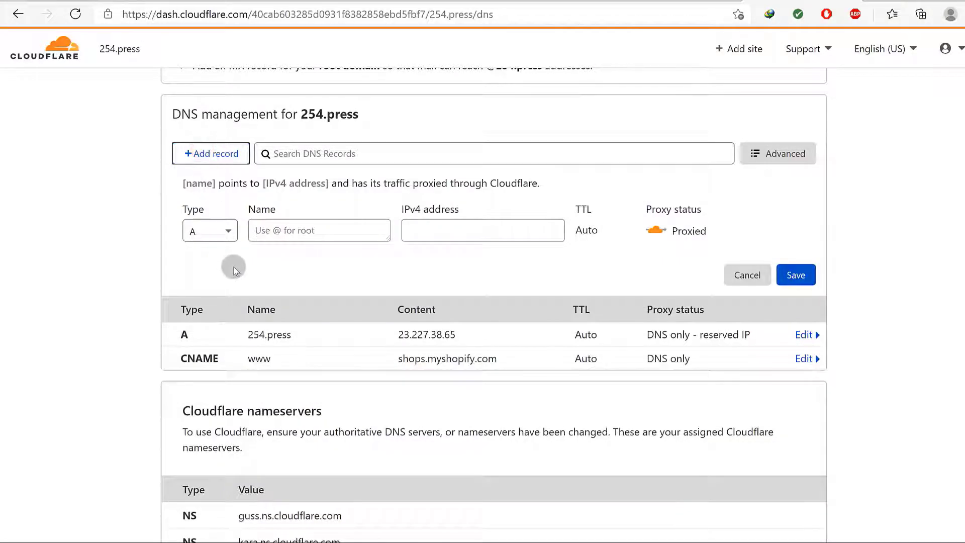
pyautogui.click(229, 231)
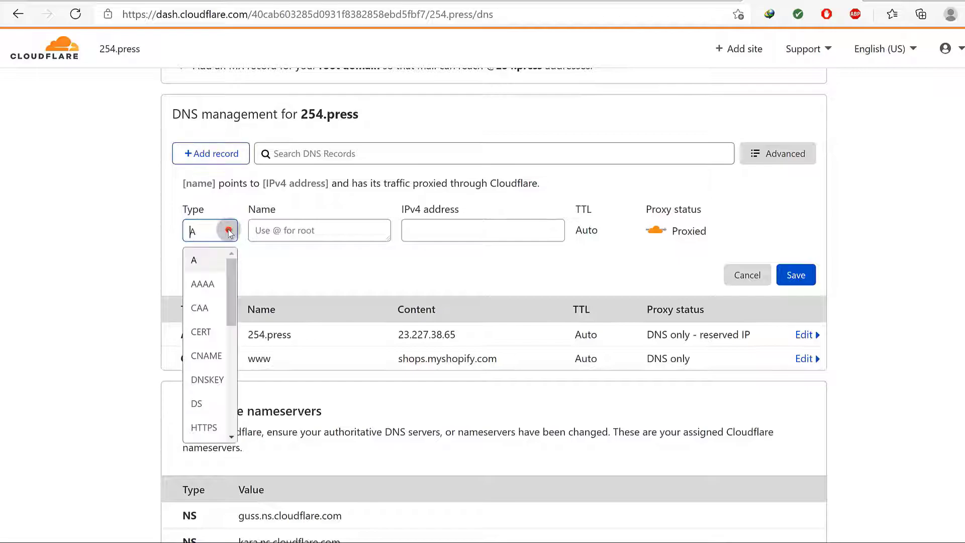
pyautogui.moveTo(227, 287); pyautogui.dragTo(250, 353)
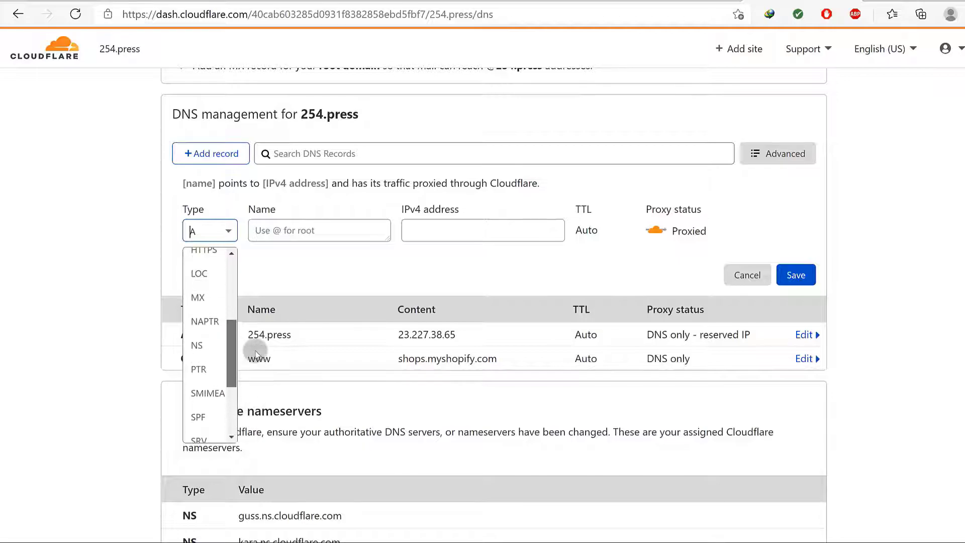
pyautogui.click(197, 301)
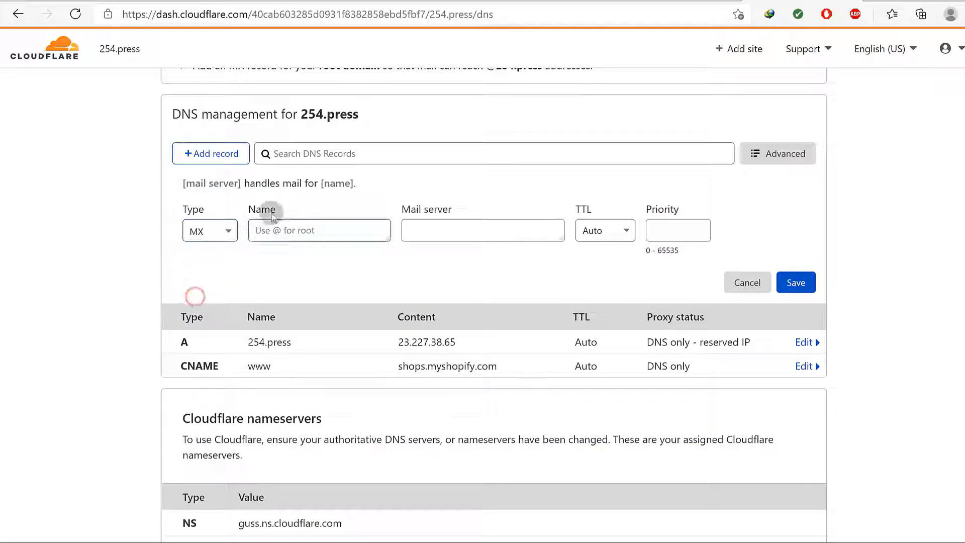
pyautogui.click(291, 232)
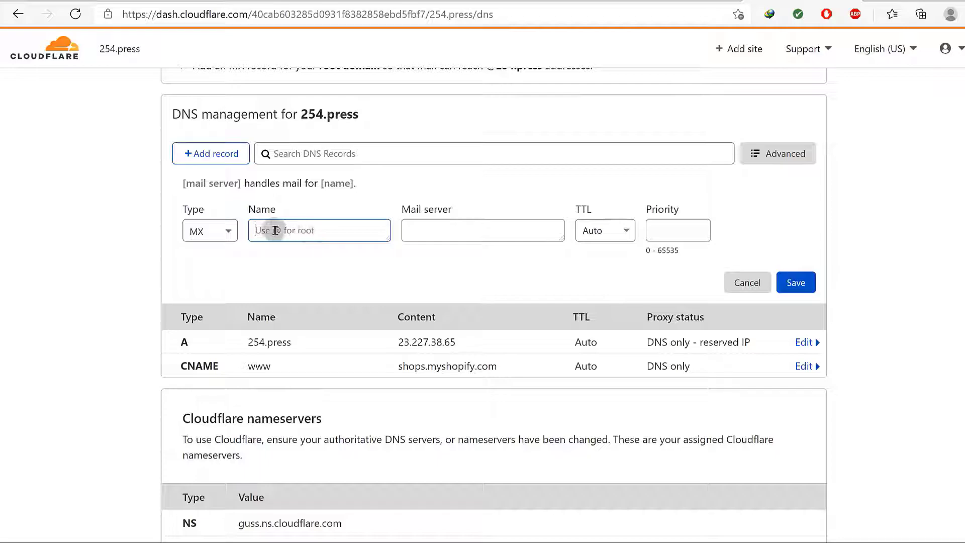
pyautogui.click(419, 230)
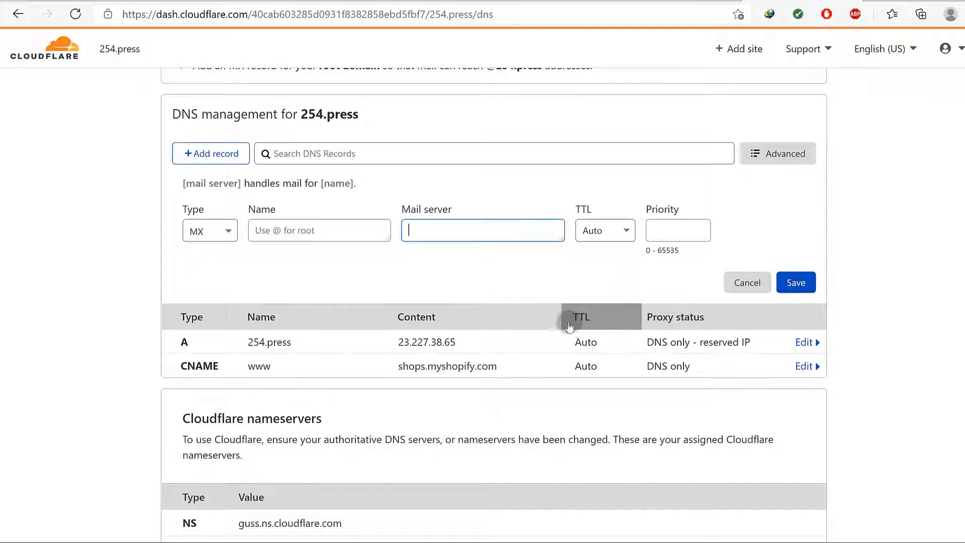
pyautogui.click(748, 282)
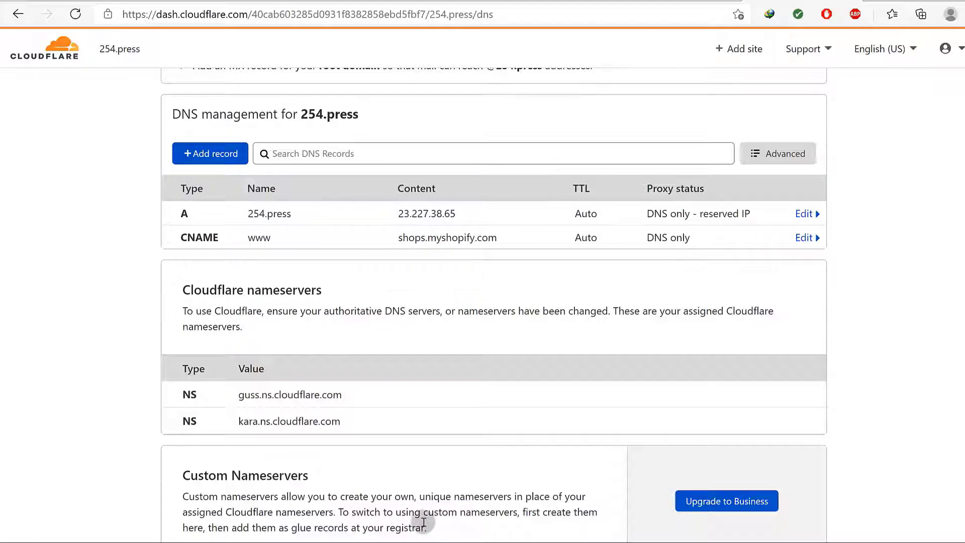
# Open a private Opera window with the VPN enabled, initially set to Europe
pyautogui.press('super')
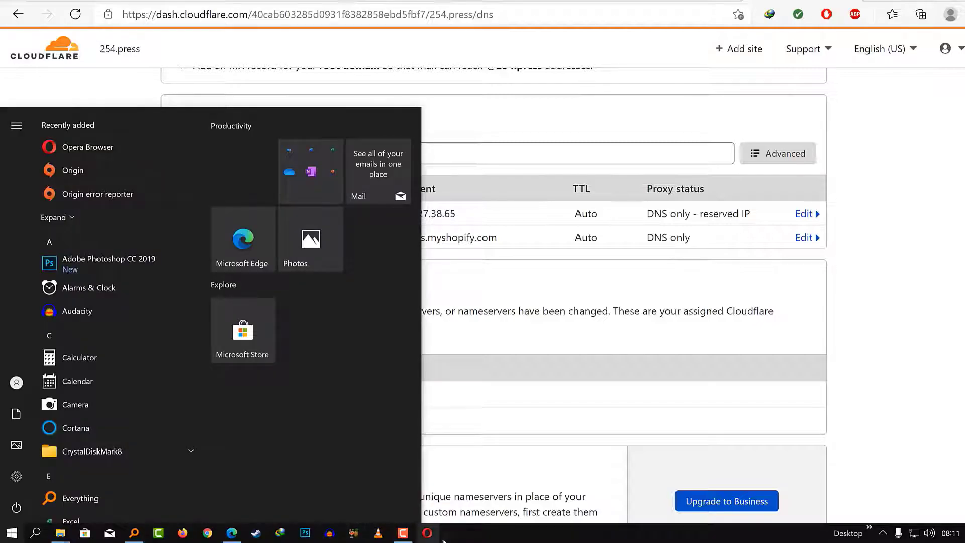
pyautogui.rightClick(429, 536)
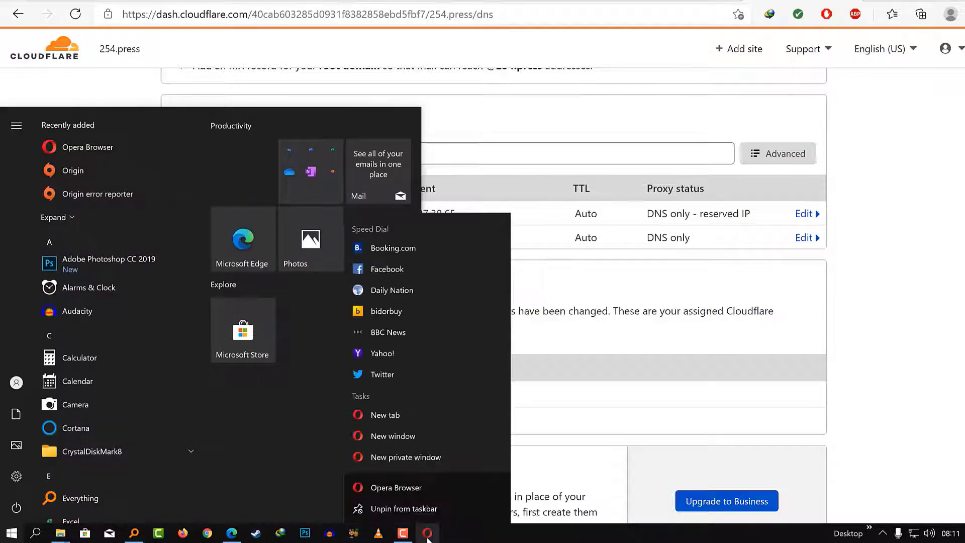
pyautogui.click(402, 456)
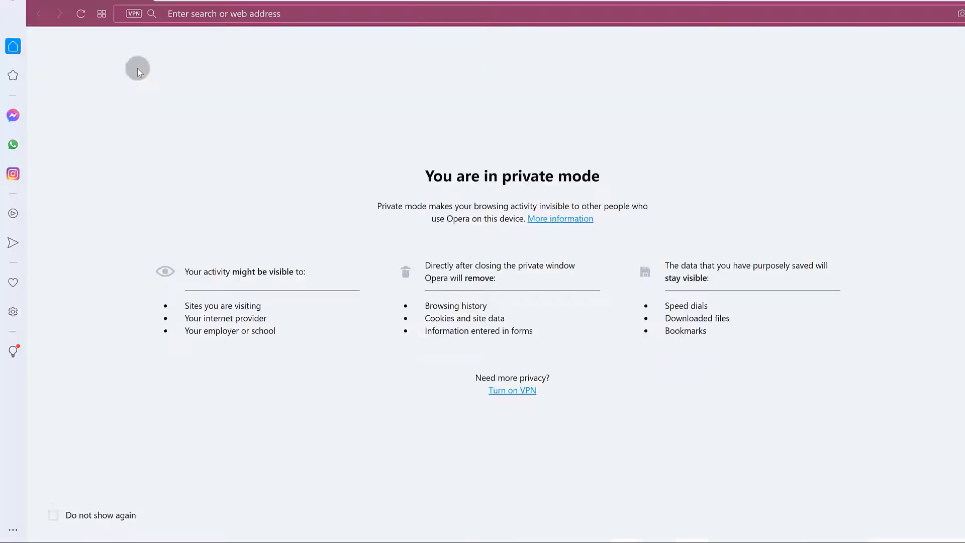
pyautogui.click(136, 12)
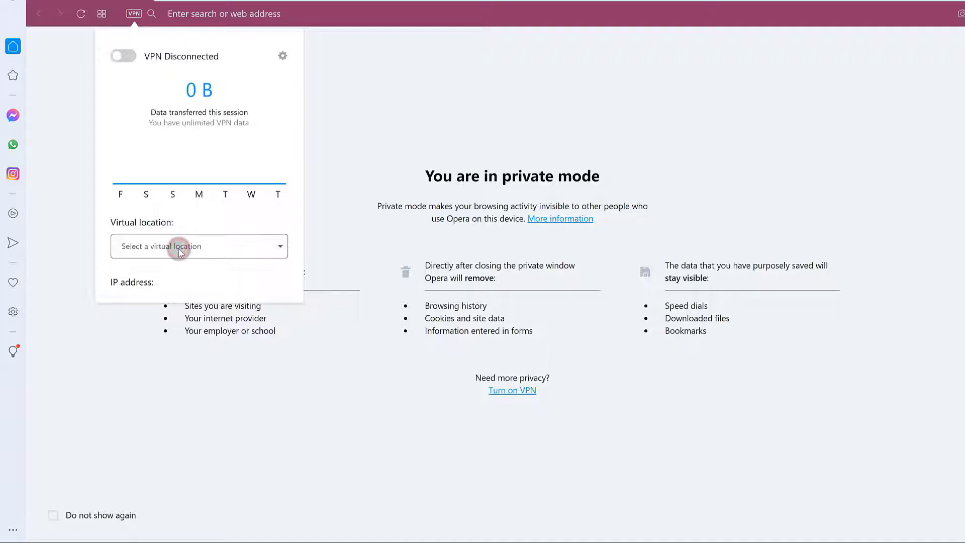
pyautogui.click(128, 57)
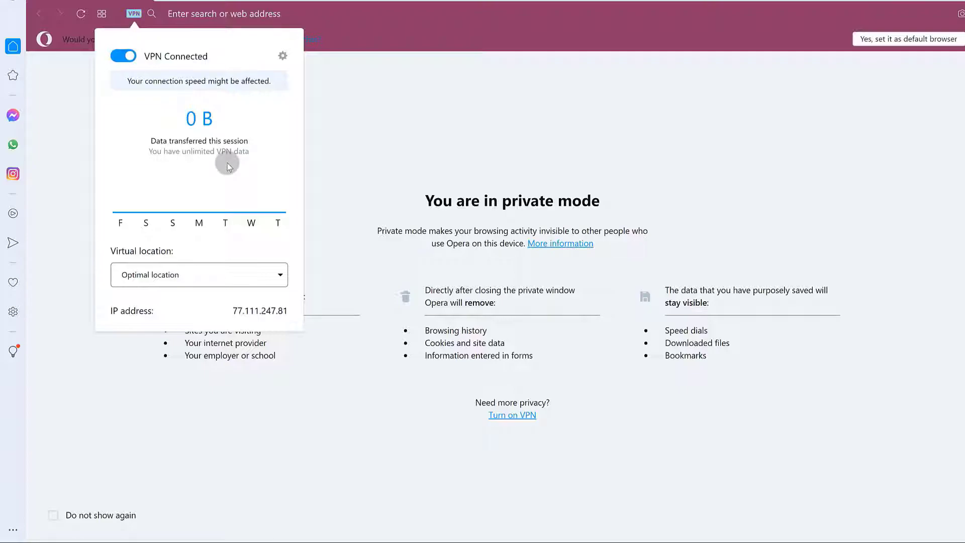
pyautogui.click(231, 274)
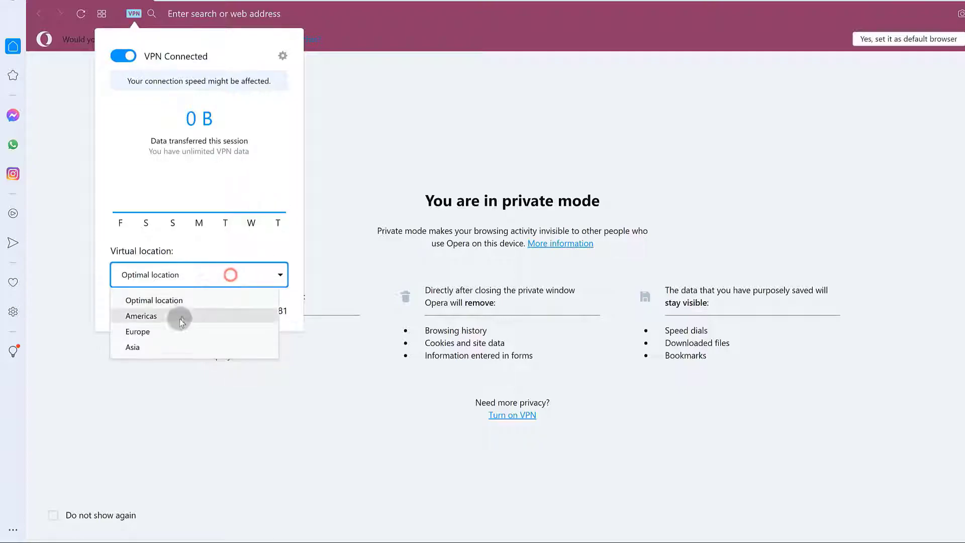
pyautogui.click(166, 333)
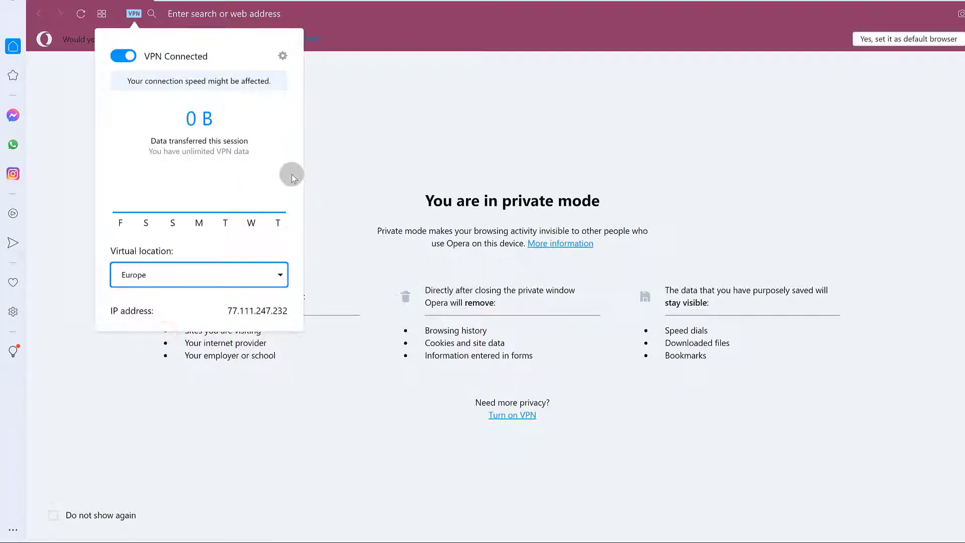
pyautogui.click(364, 64)
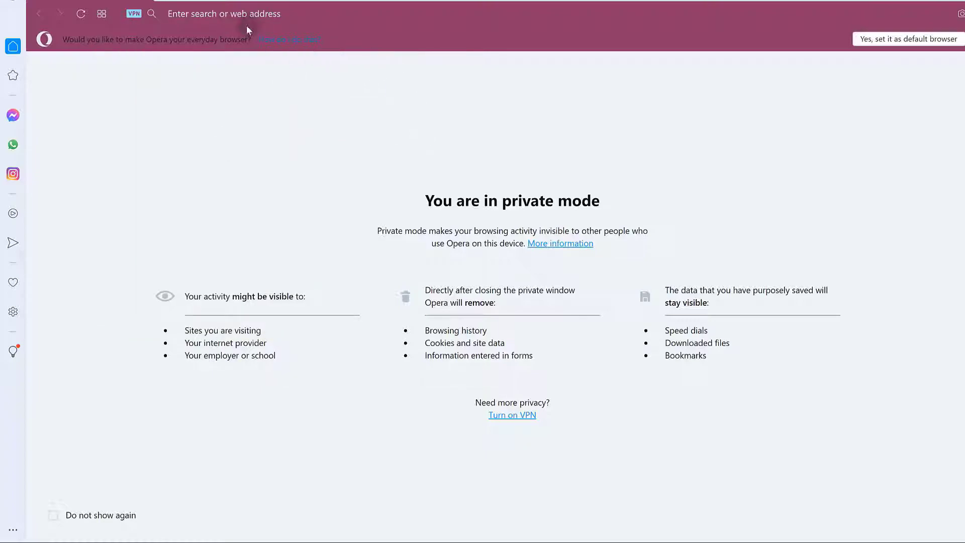
pyautogui.click(241, 13)
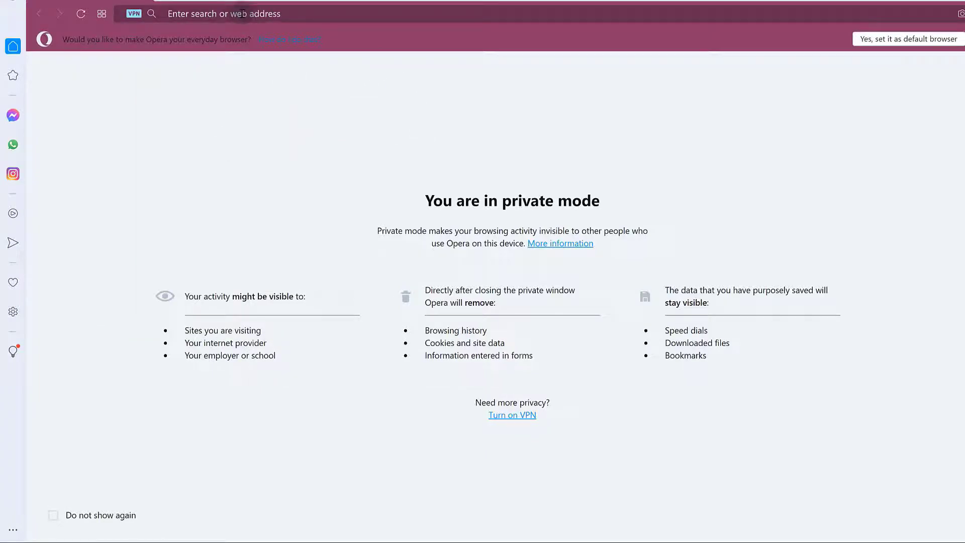
pyautogui.click(203, 13)
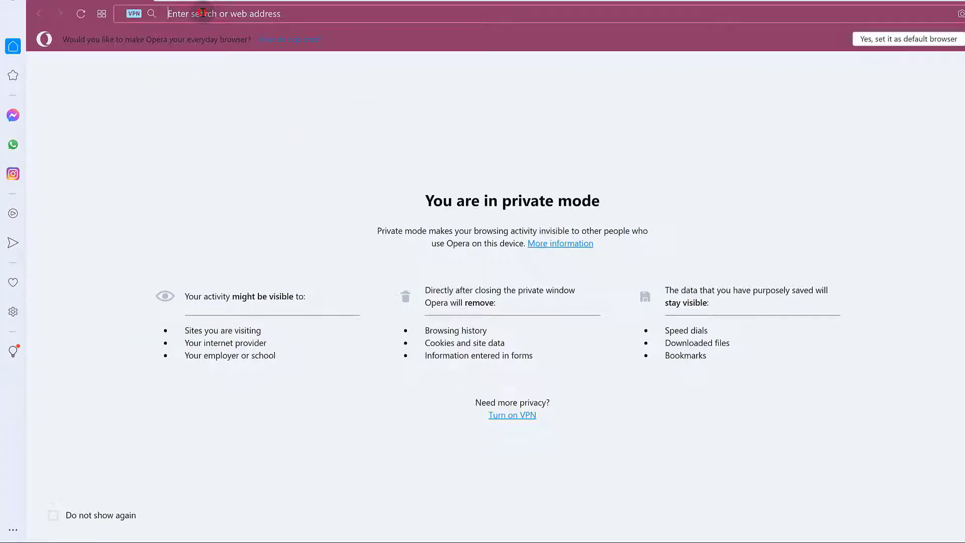
# Change the VPN virtual location to Asia and bring up the Speed Dial page
pyautogui.click(135, 15)
pyautogui.click(153, 275)
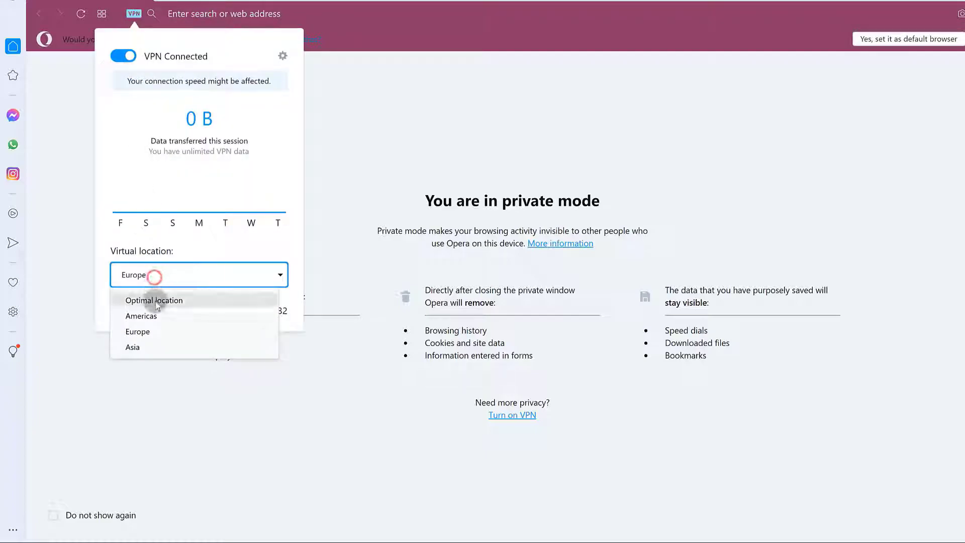
pyautogui.click(149, 350)
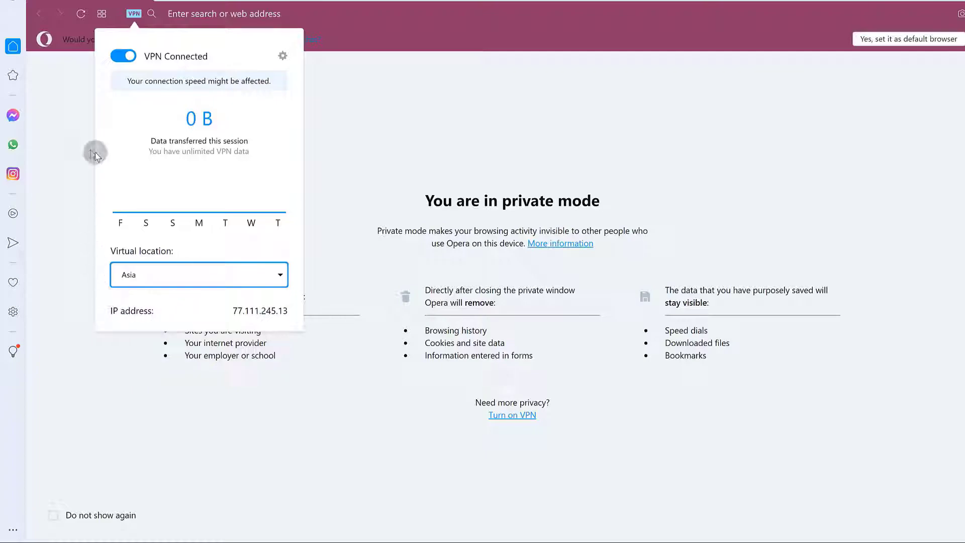
pyautogui.click(76, 135)
pyautogui.click(193, 14)
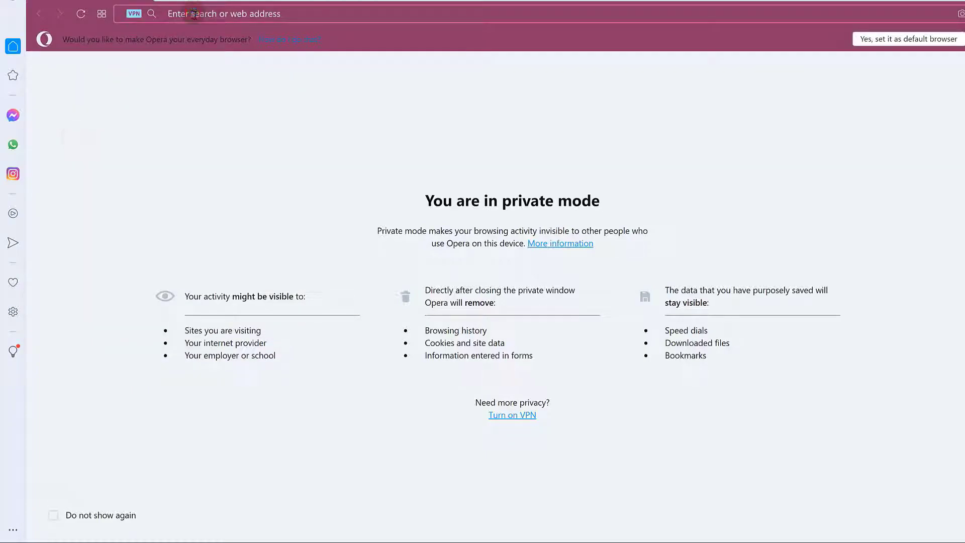
pyautogui.click(147, 1)
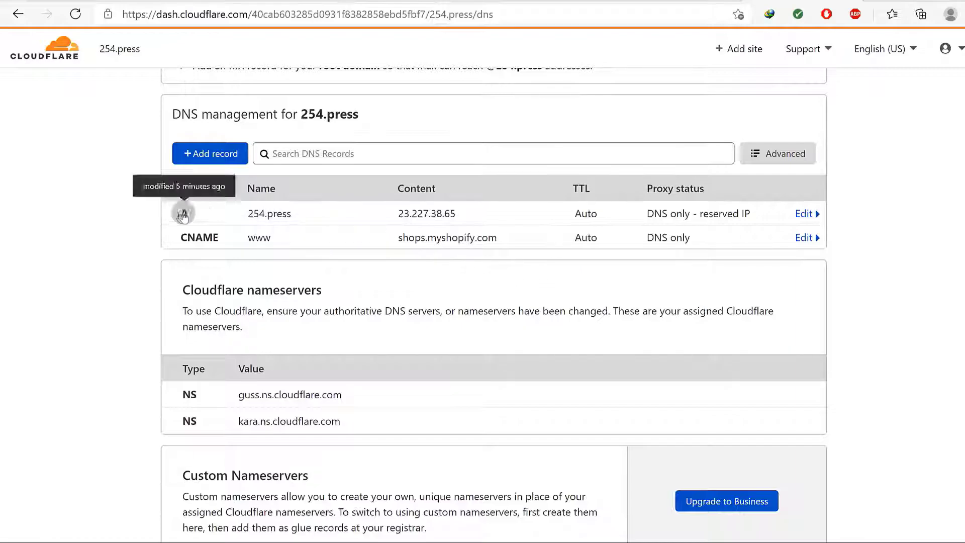
# Select and review the A 23.227.38.65 and www CNAME rows in Cloudflare's DNS table
pyautogui.click(125, 176)
pyautogui.moveTo(167, 177); pyautogui.dragTo(217, 254)
pyautogui.click(120, 256)
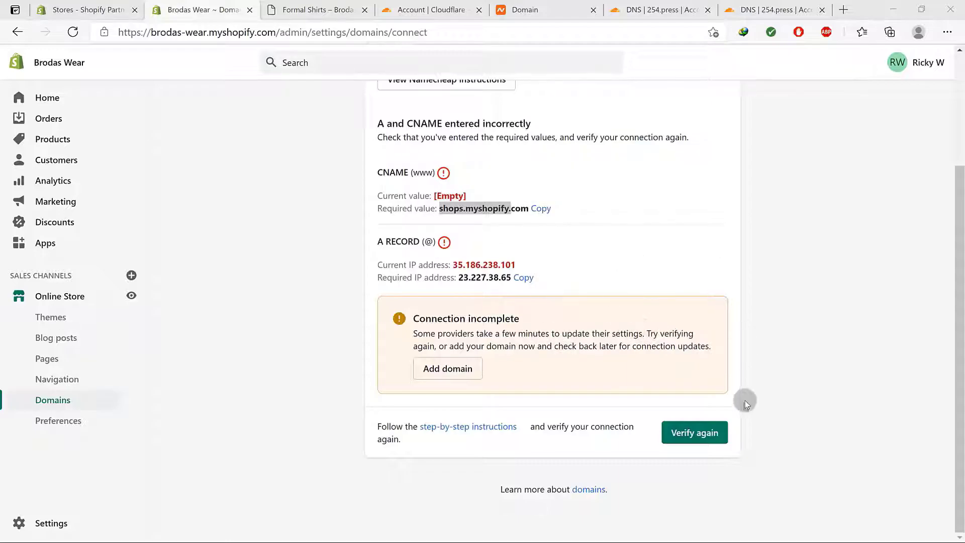
# Re-verify the 254.press DNS connection twice, then go to the Domains list
pyautogui.click(695, 433)
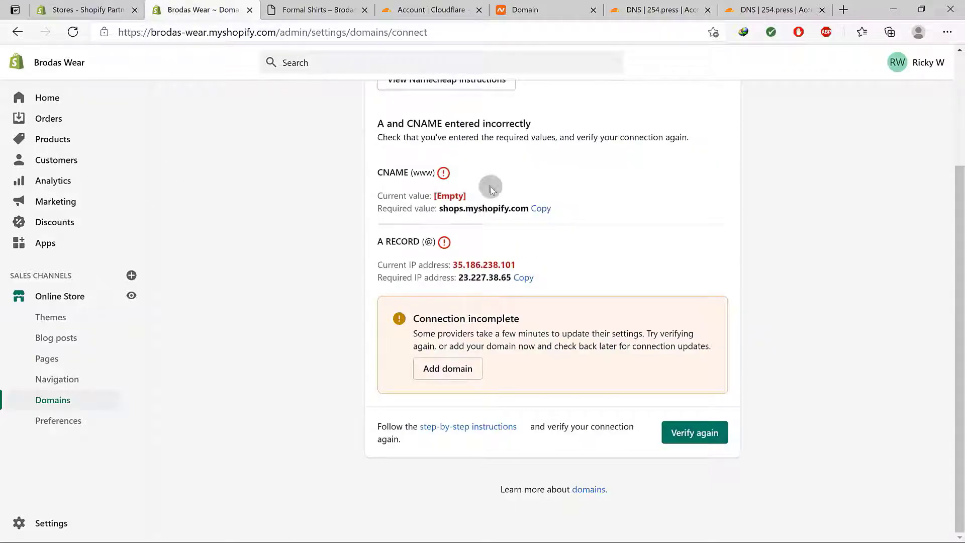
pyautogui.click(670, 427)
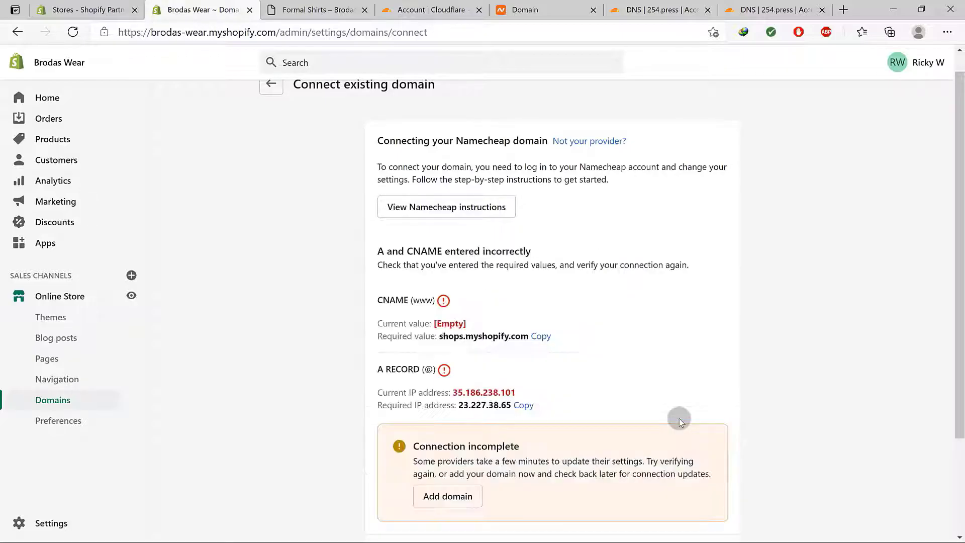
pyautogui.click(452, 497)
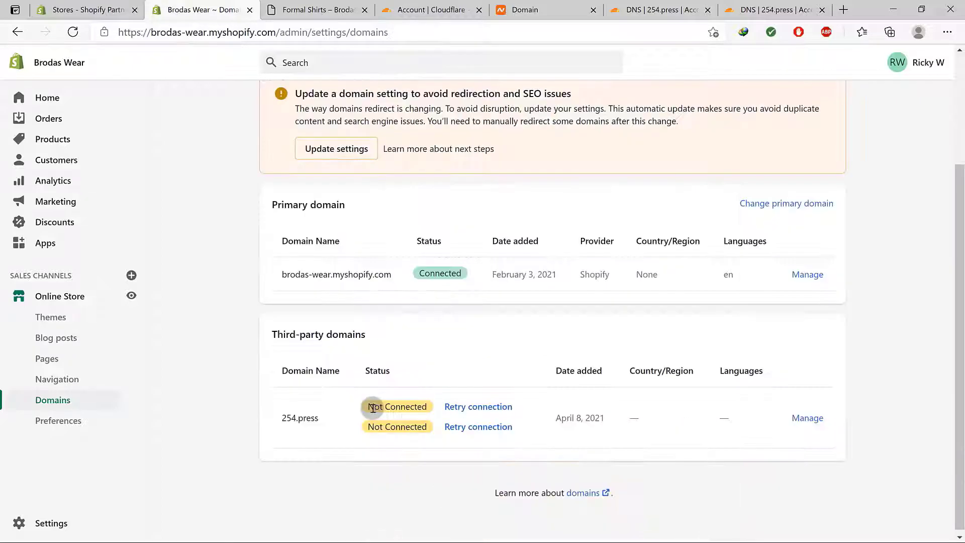
pyautogui.scroll(-2, 328, 420)
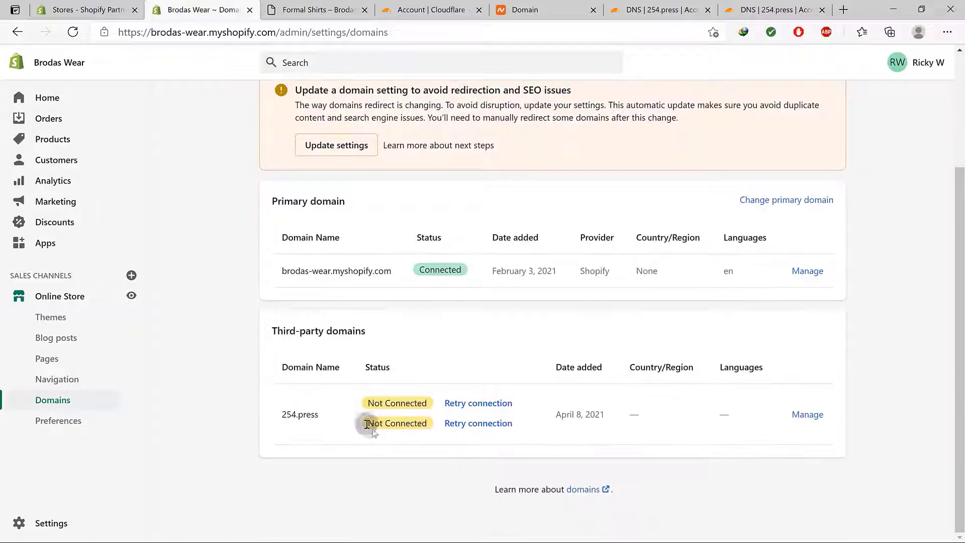
# Retry and verify the 254.press connection, then confirm it still reads Not Connected in Domains
pyautogui.click(471, 405)
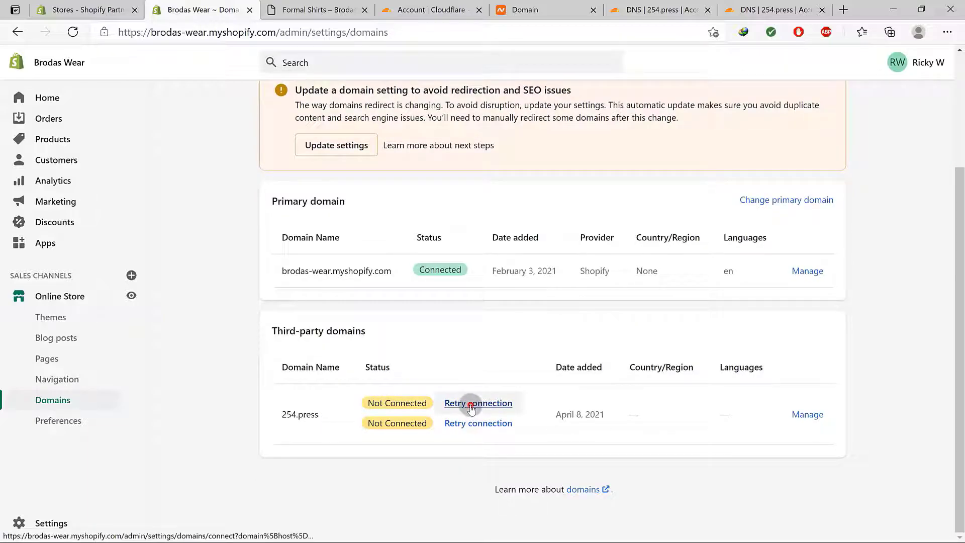
pyautogui.click(662, 342)
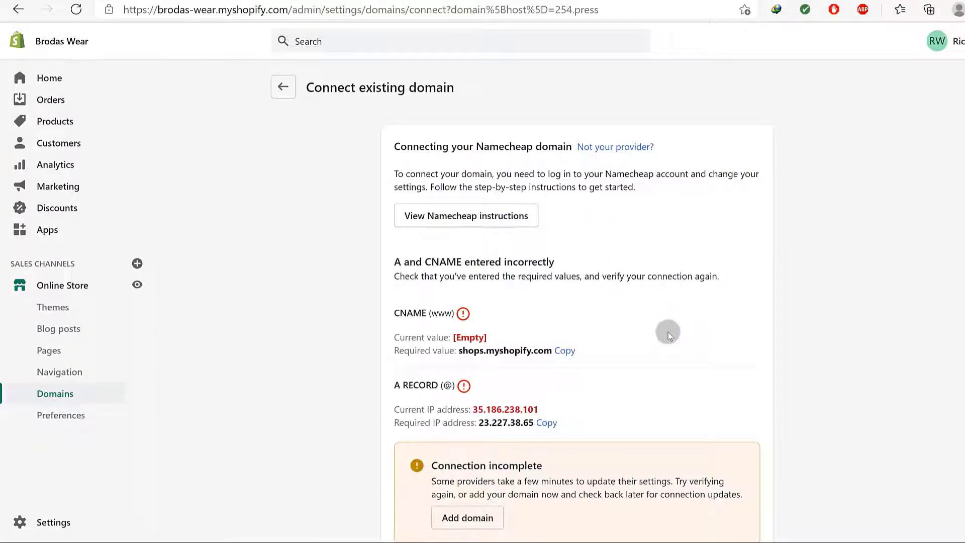
pyautogui.scroll(-3, 563, 359)
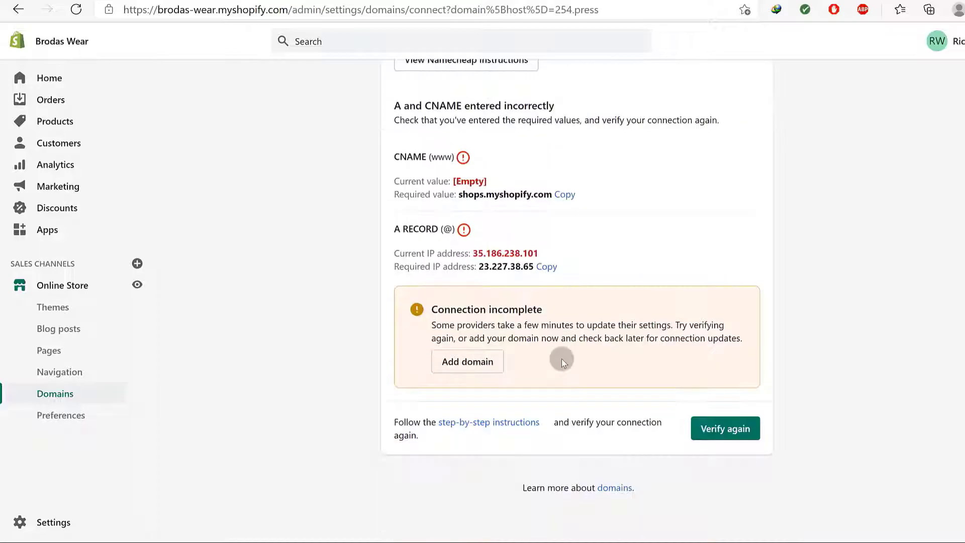
pyautogui.click(52, 394)
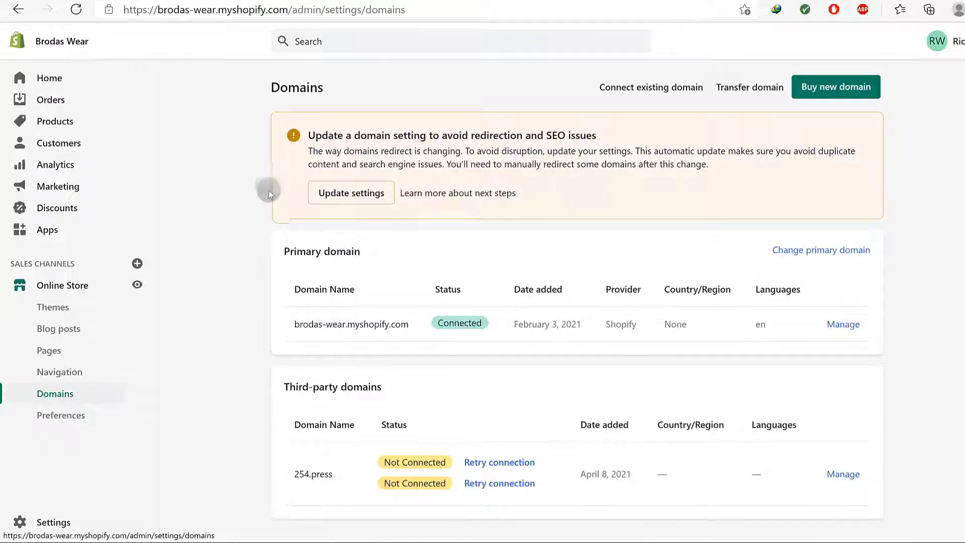
pyautogui.scroll(-1, 453, 352)
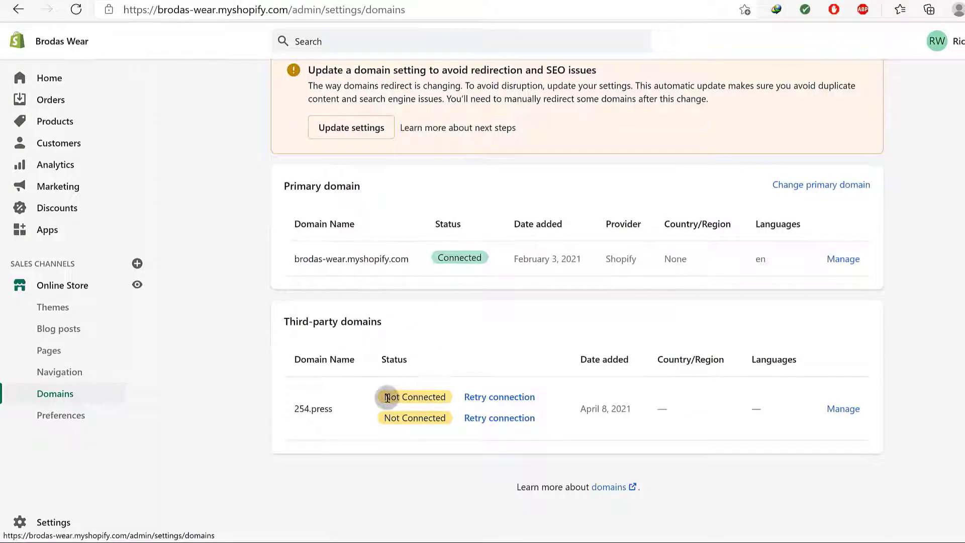
pyautogui.moveTo(385, 398); pyautogui.dragTo(433, 397)
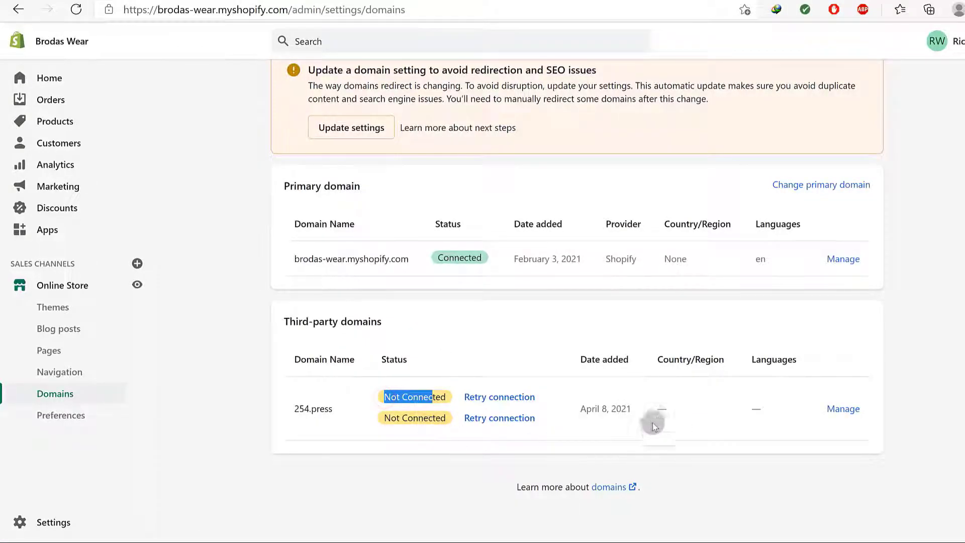
pyautogui.click(837, 409)
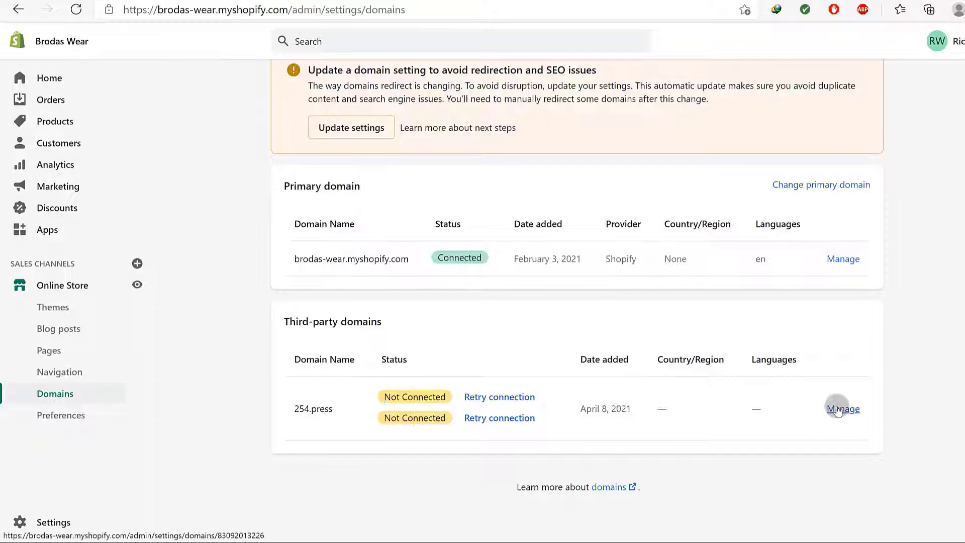
# Change the primary domain to the third-party domain 254.press and save
pyautogui.click(835, 408)
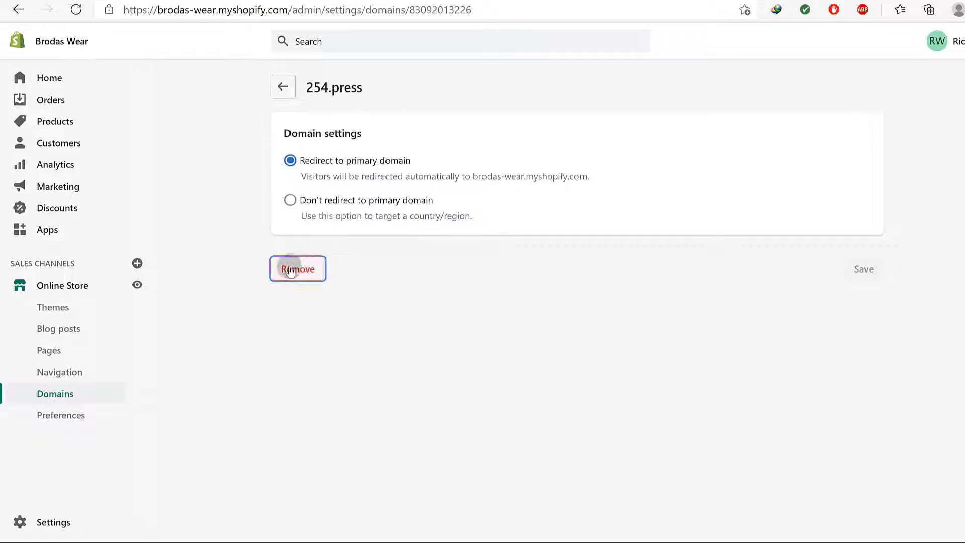
pyautogui.click(274, 83)
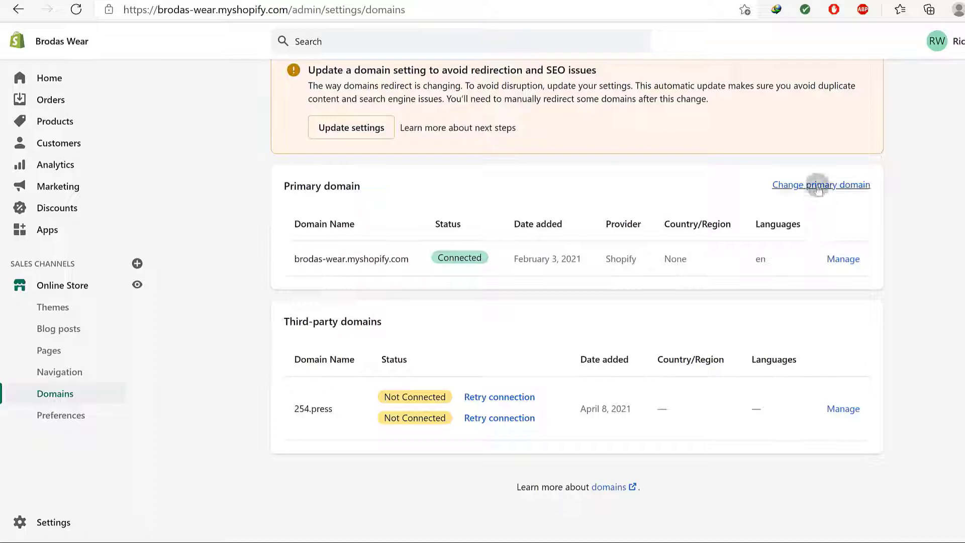
pyautogui.click(818, 186)
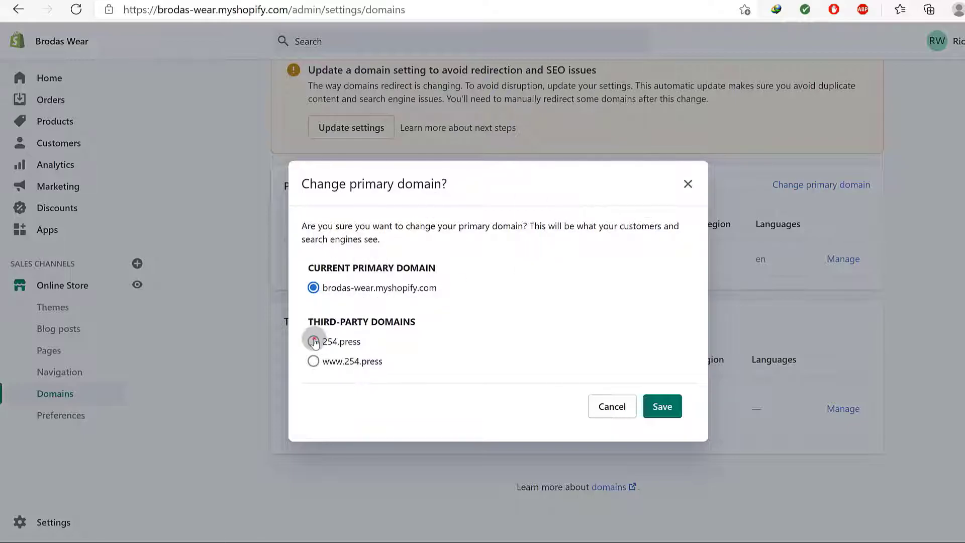
pyautogui.click(661, 408)
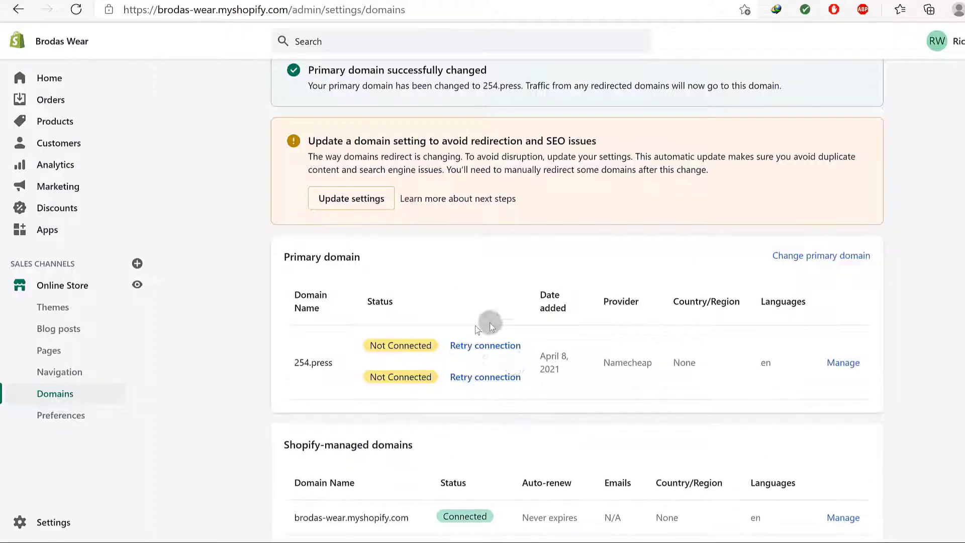
pyautogui.scroll(-2, 485, 291)
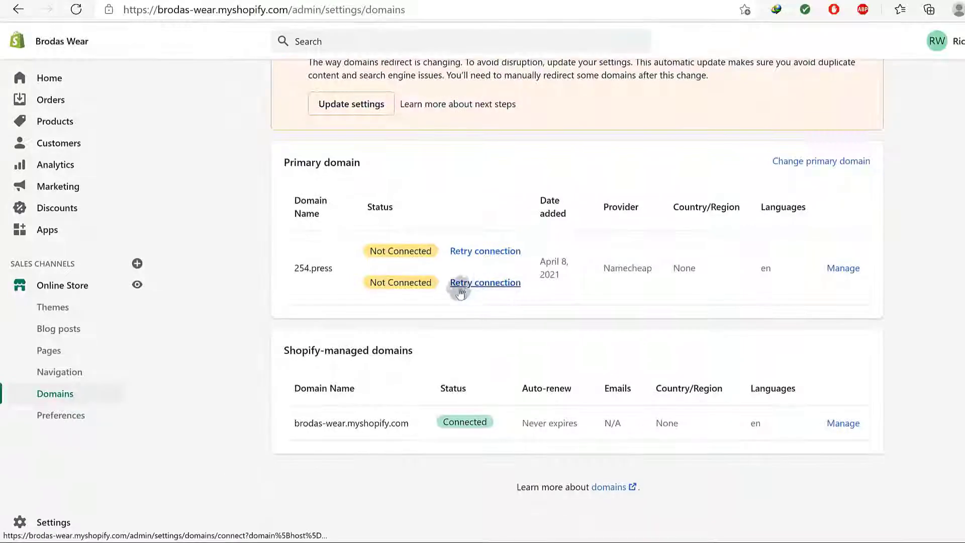